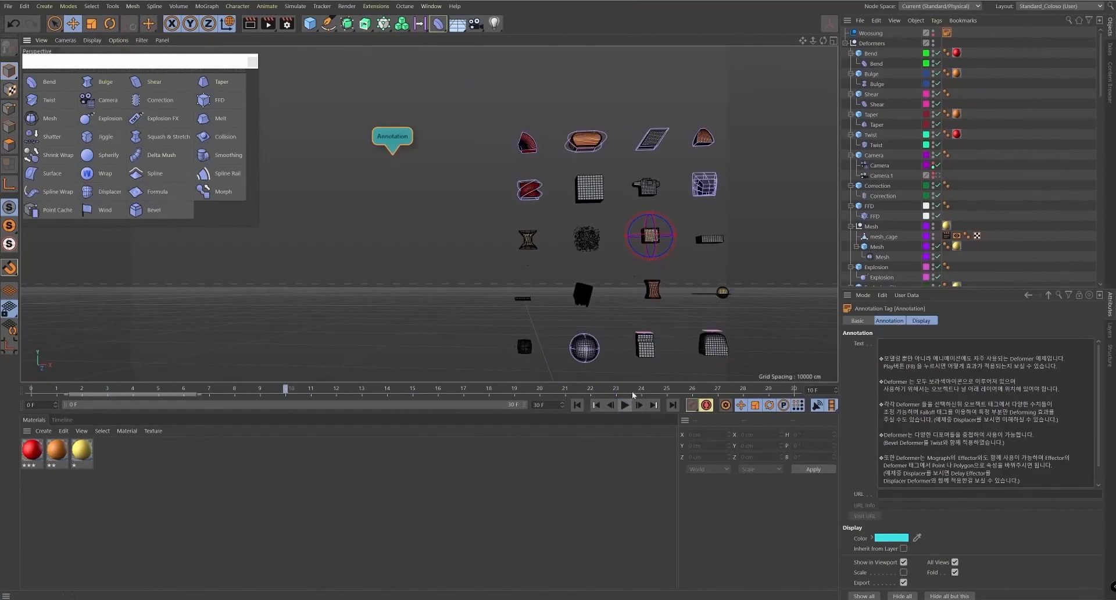
- Look over the deformer examples and show the Bend deformer's object properties
scroll(557, 138, "up", 3)
middle_click_drag(466, 114, 465, 137, "alt")
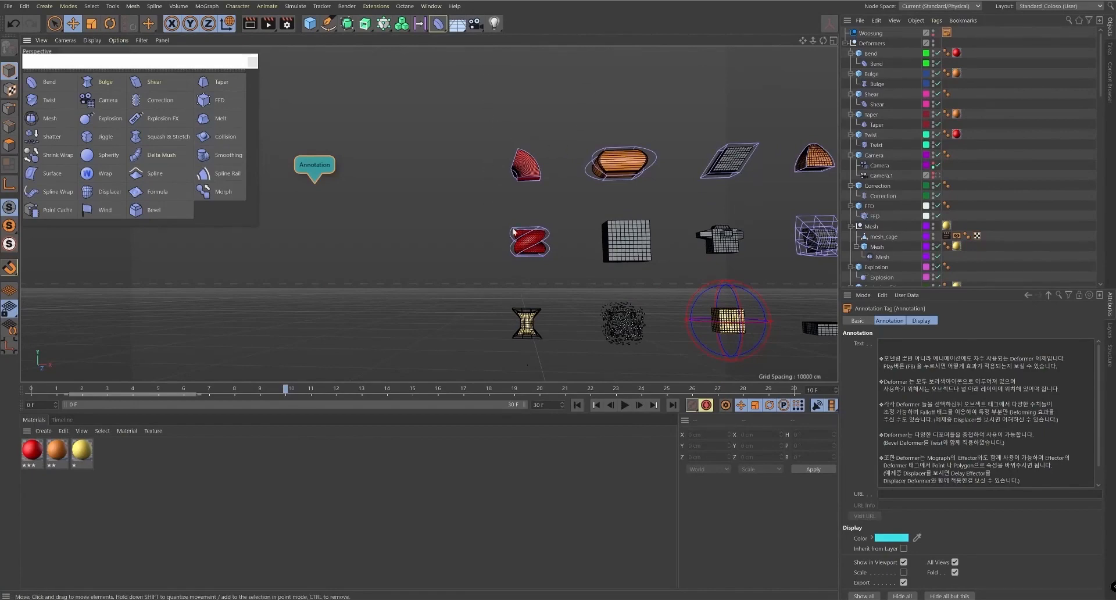
middle_click_drag(604, 259, 509, 251, "alt")
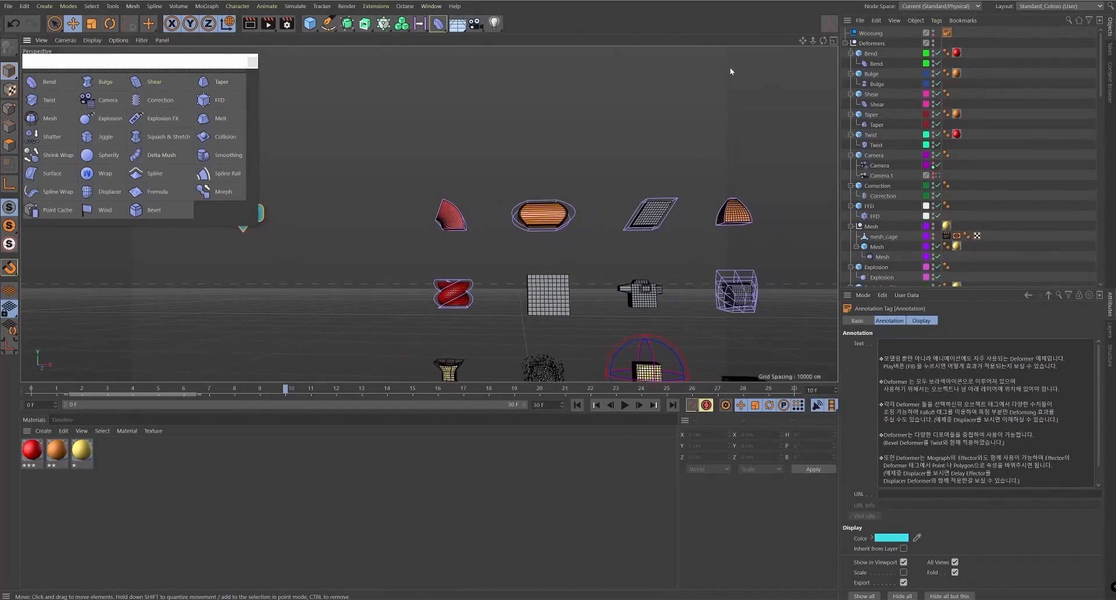
middle_click_drag(627, 306, 582, 321, "alt")
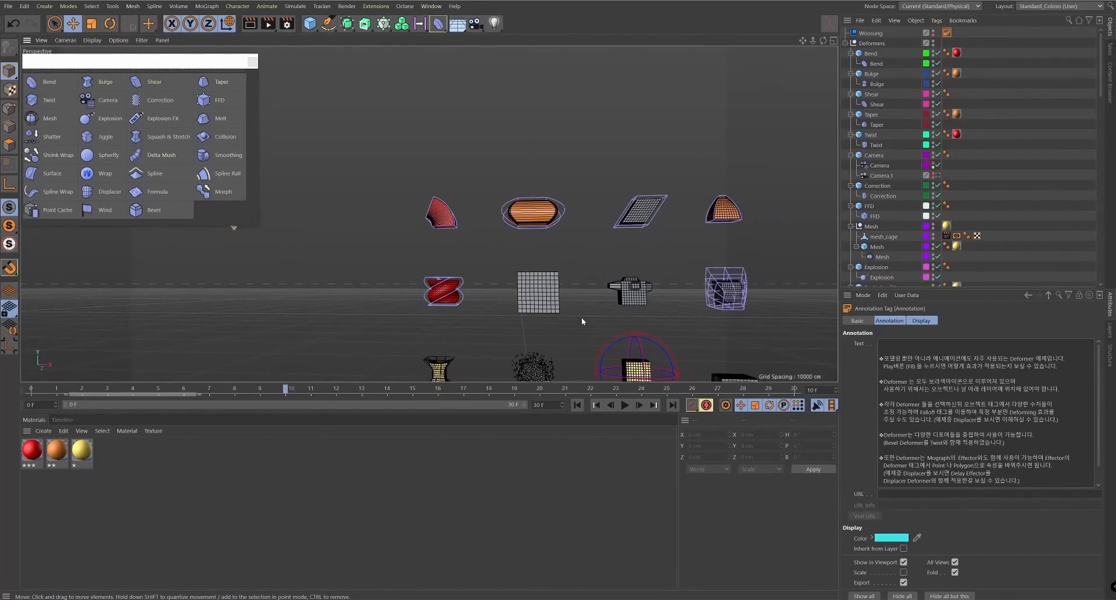
mouse_move(553, 282)
middle_mouse_down("alt")
mouse_move(564, 271)
mouse_move(524, 295)
mouse_move(535, 334)
mouse_move(571, 345)
mouse_move(648, 258)
middle_mouse_up("alt")
left_click(1014, 86)
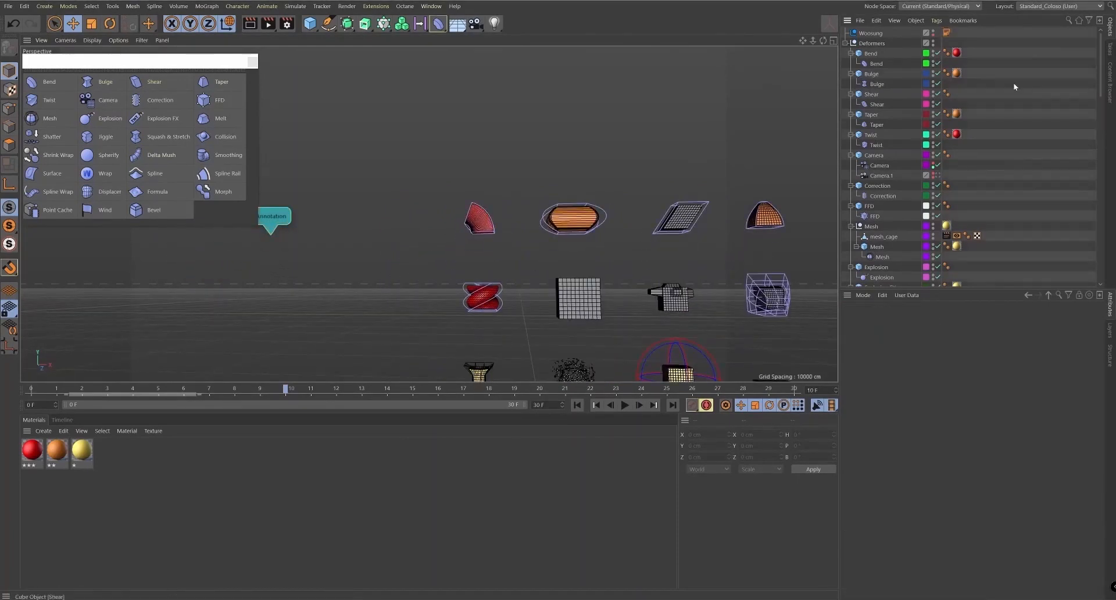
left_click(876, 63)
mouse_move(275, 223)
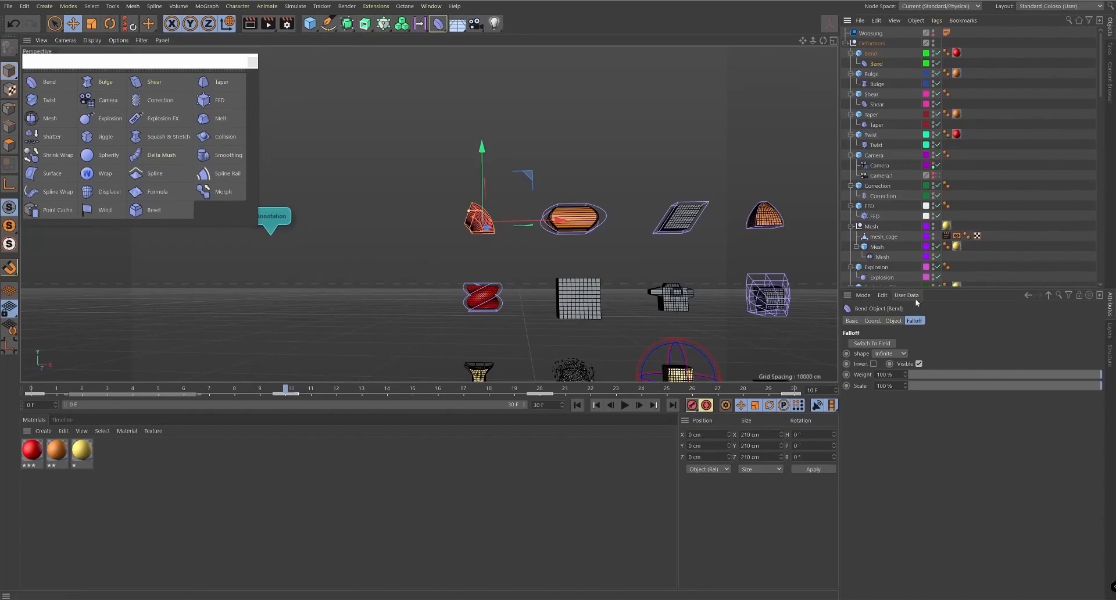
left_click(894, 321)
- Switch the Bend deformer's falloff to fields and return to its object properties
right_click_drag(519, 247, 576, 217, "alt")
middle_click_drag(661, 194, 584, 202, "alt")
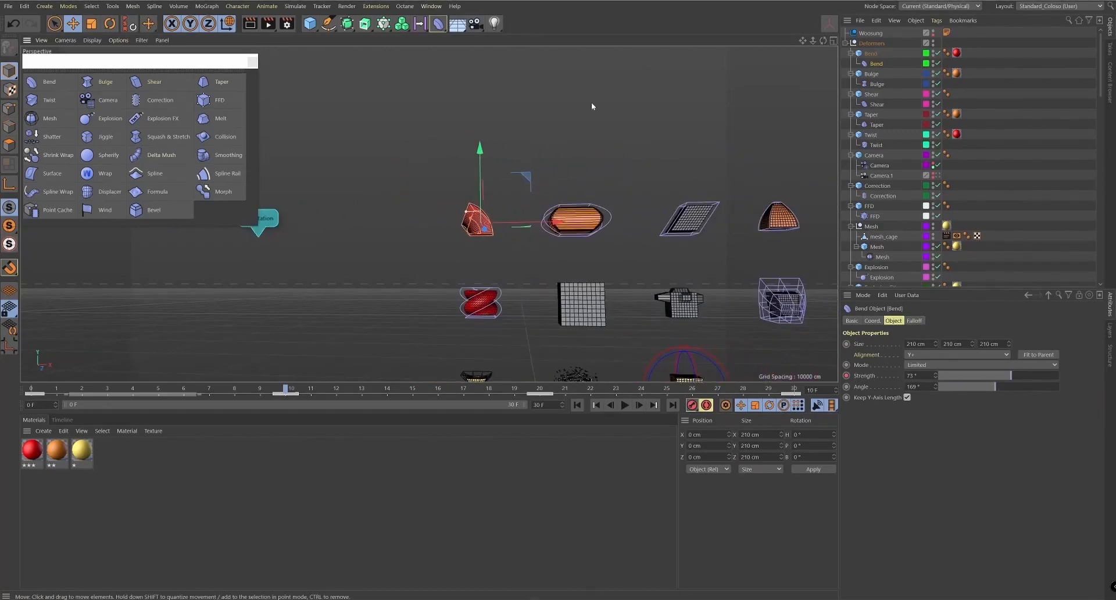
right_click_drag(556, 232, 607, 232, "alt")
left_click(912, 322)
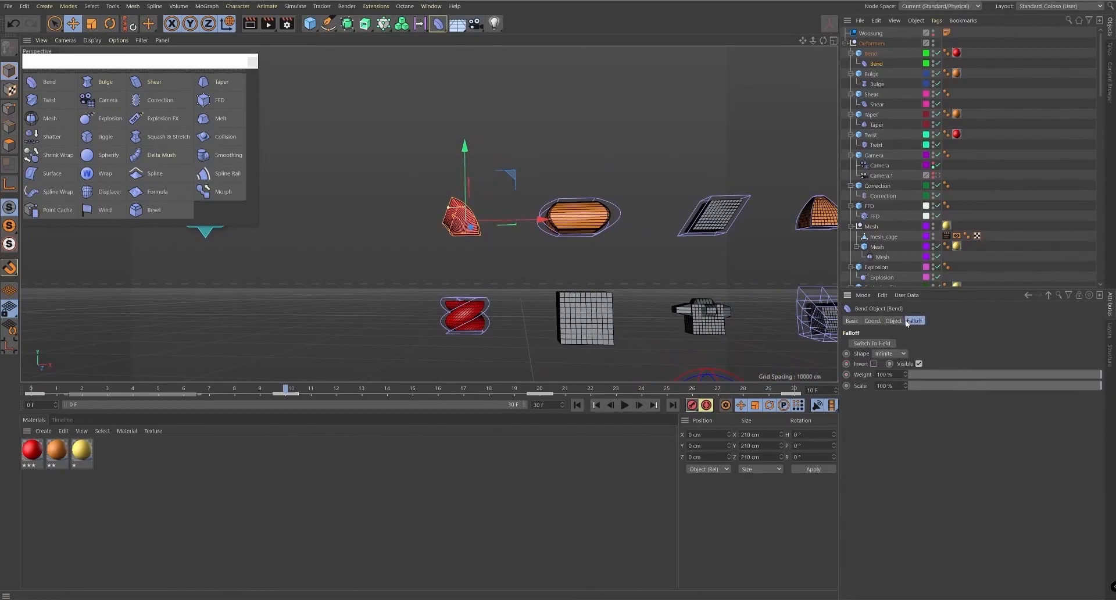
left_click(874, 343)
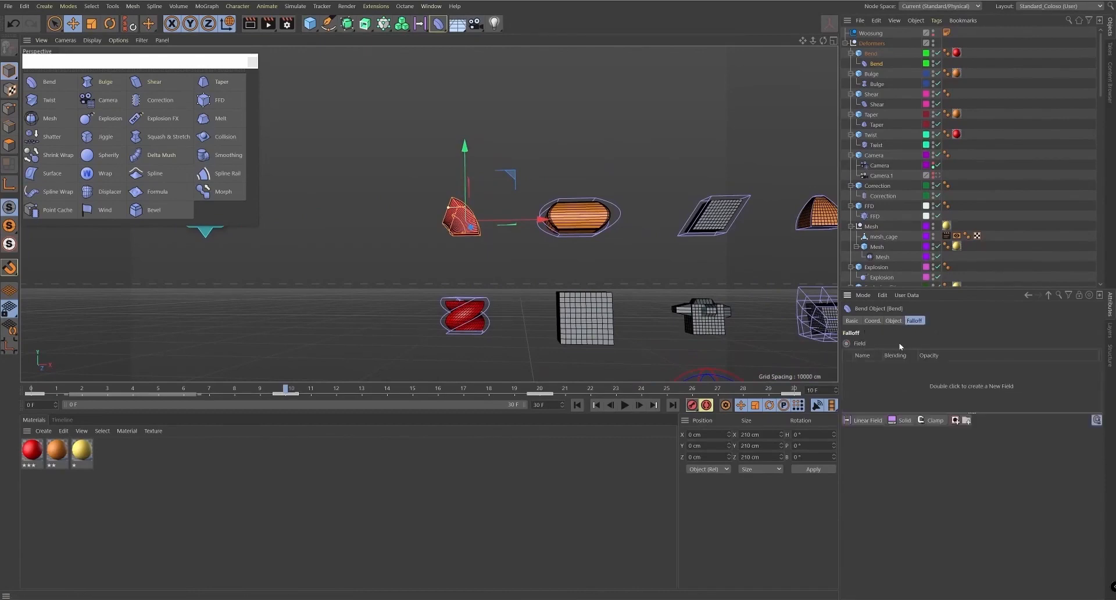
left_click(893, 321)
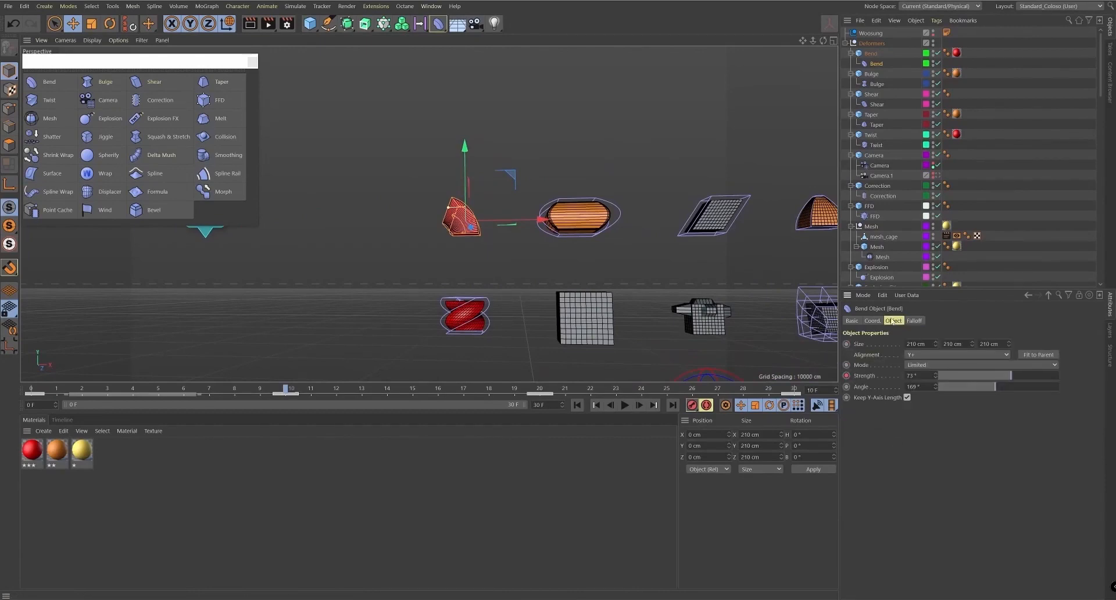
- Frame the sphere of the Collision example and examine how it interacts with the plane during playback
scroll(407, 206, "down", 3)
middle_click_drag(386, 193, 421, 195, "alt")
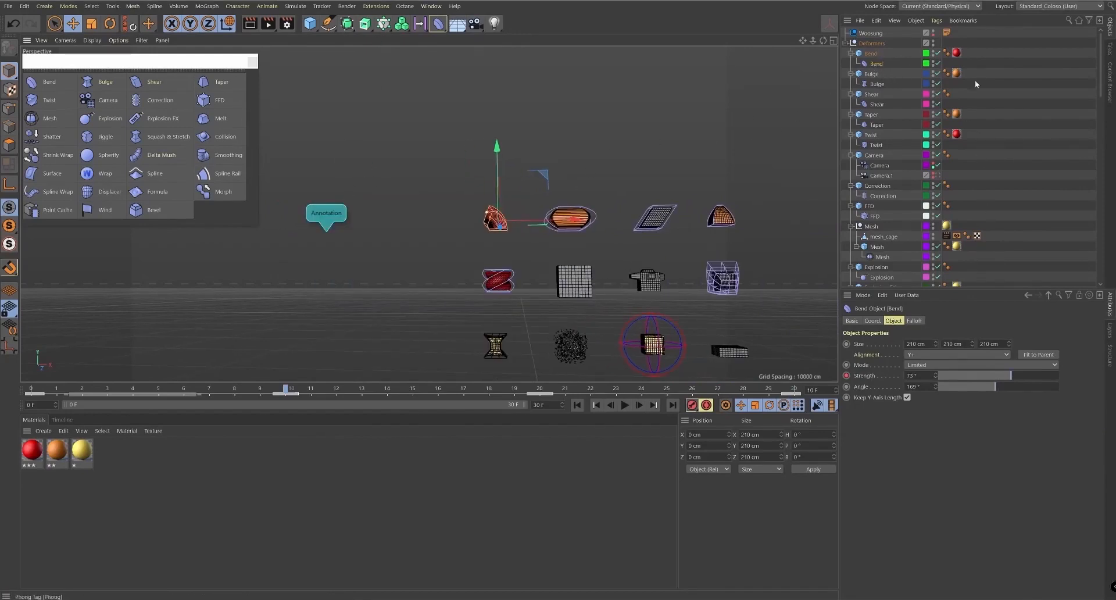
scroll(695, 304, "up", 2)
middle_click_drag(695, 302, 662, 160, "alt")
left_click_drag(665, 154, 694, 204, "alt")
left_click(661, 127)
key("s")
left_click_drag(680, 166, 692, 210, "alt")
scroll(880, 166, "down", 8)
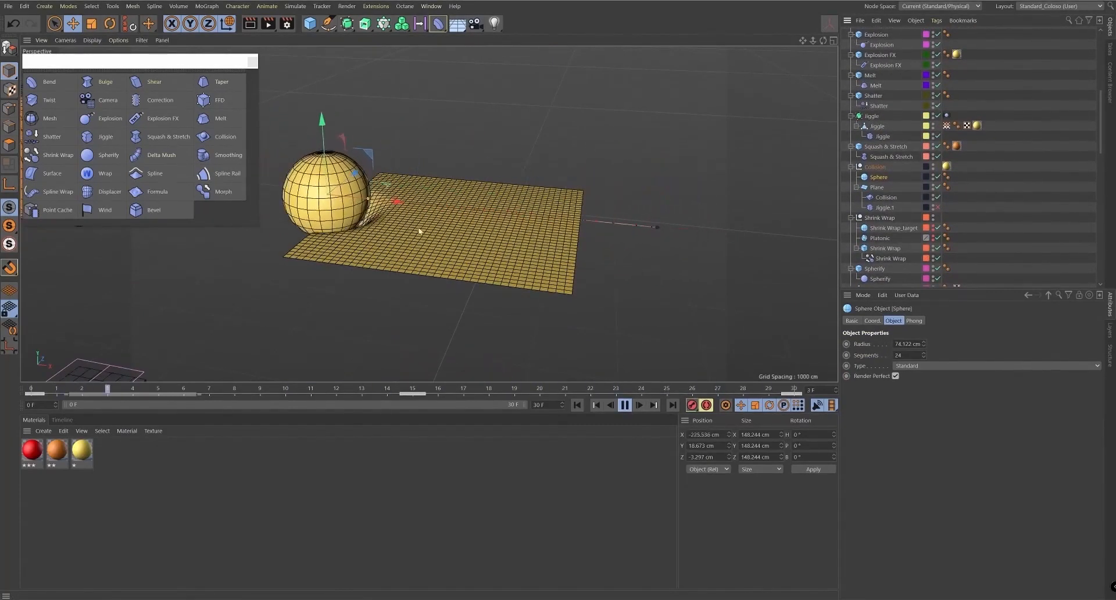
left_click_drag(480, 239, 465, 237, "alt")
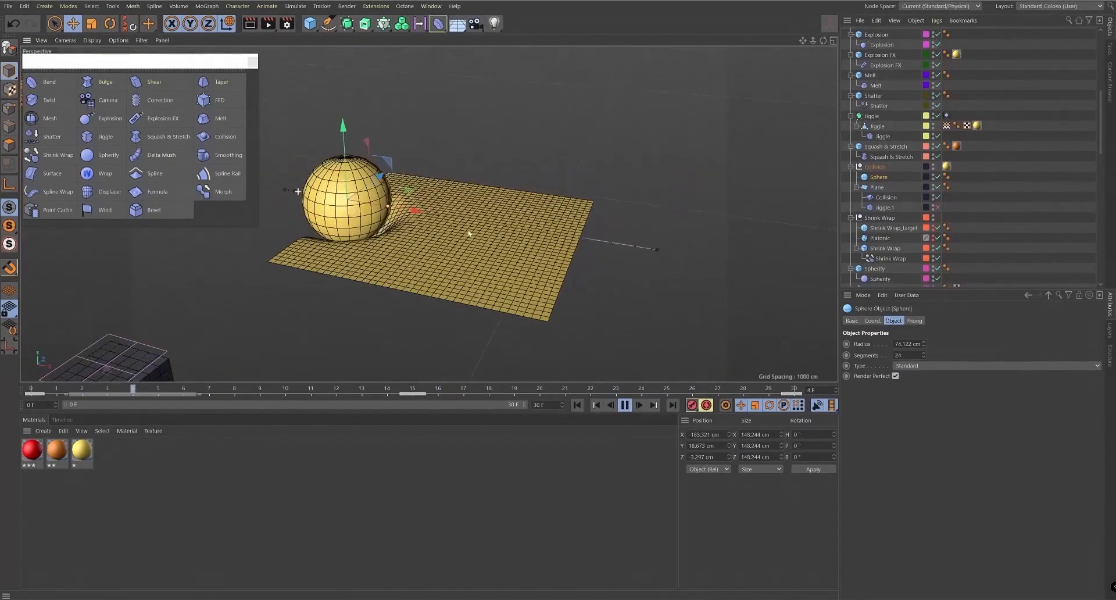
right_click_drag(459, 252, 480, 239, "alt")
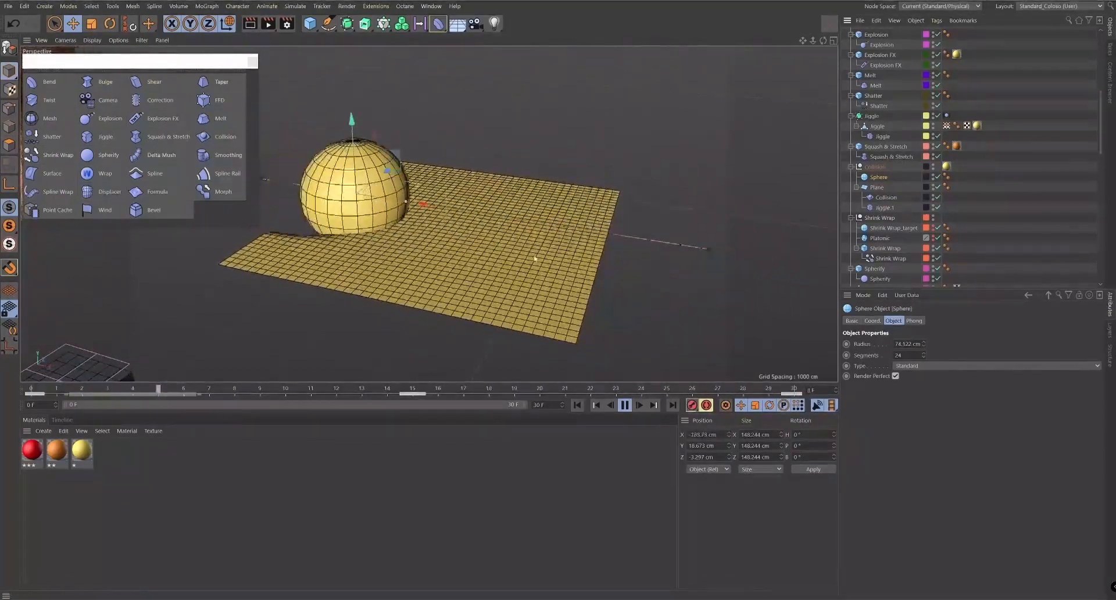
- Disable the Jiggle deformer under the Collision example's plane, review the animation and stop playback
left_click(937, 208)
scroll(561, 222, "down", 6)
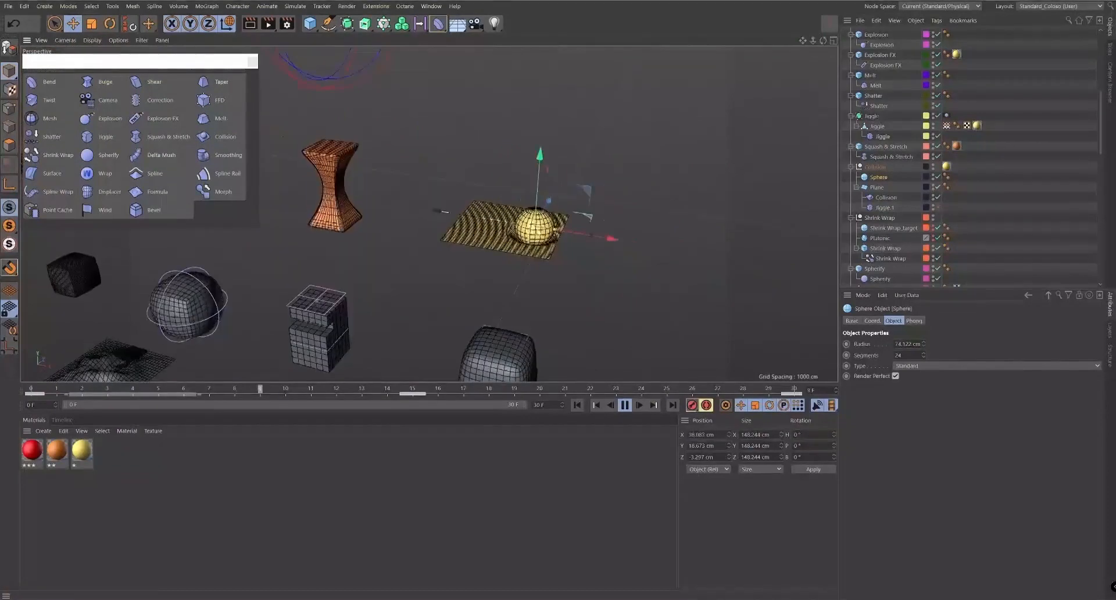
scroll(561, 222, "up", 3)
scroll(561, 222, "up", 3)
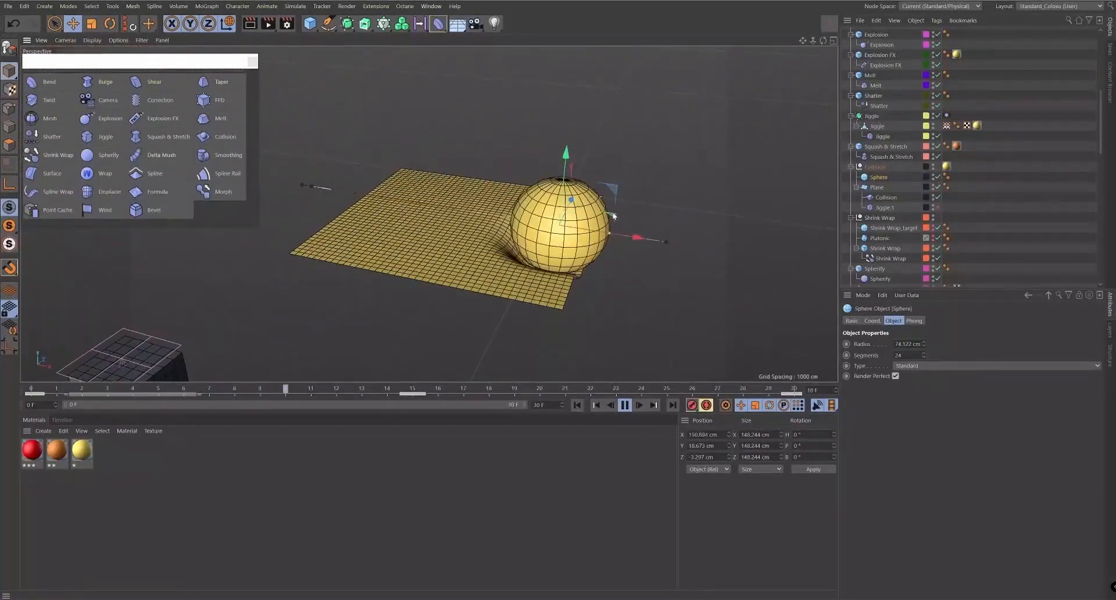
scroll(625, 232, "down", 1)
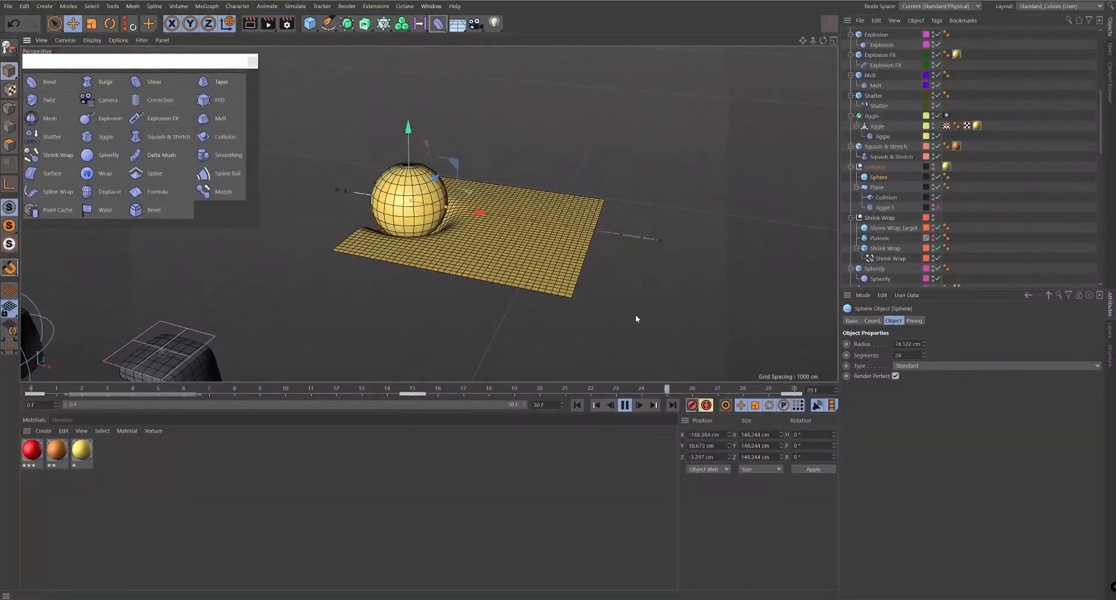
left_click(625, 405)
- Zoom out from the Collision example to examine the overview of all deformer examples
middle_click_drag(626, 190, 643, 234, "alt")
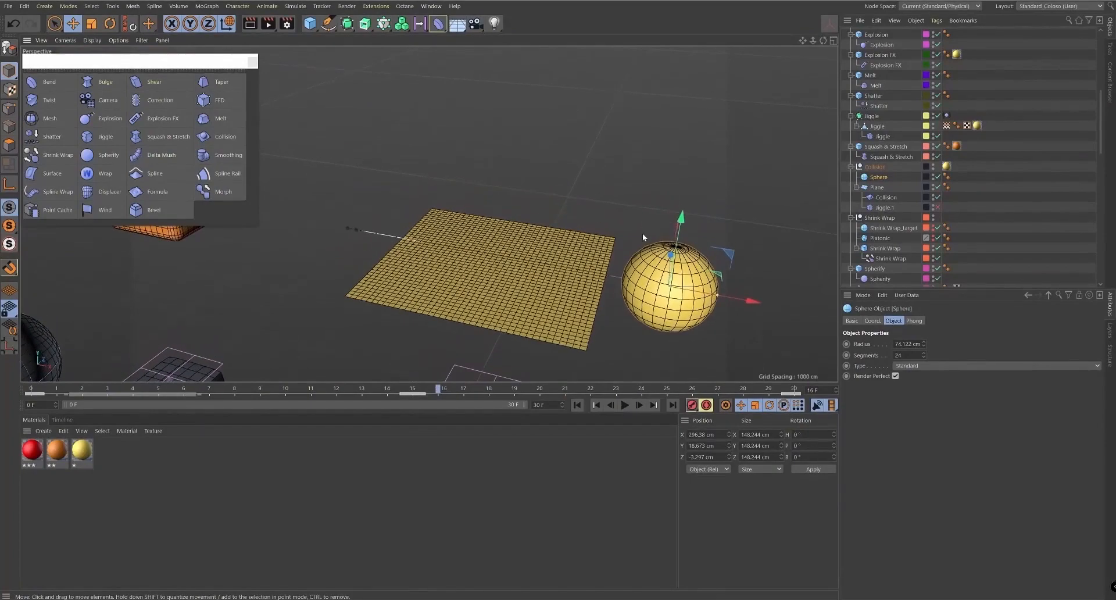
scroll(643, 233, "down", 5)
middle_click_drag(514, 160, 657, 305, "alt")
scroll(657, 305, "down", 5)
left_click_drag(660, 242, 633, 191, "alt")
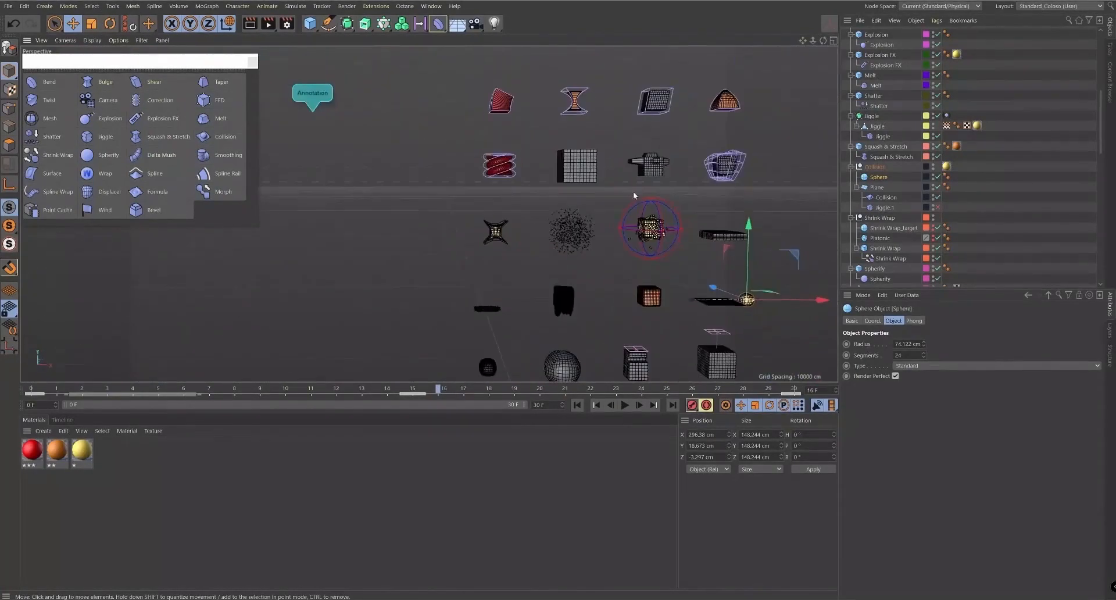
middle_click_drag(633, 191, 714, 236, "alt")
mouse_move(385, 172)
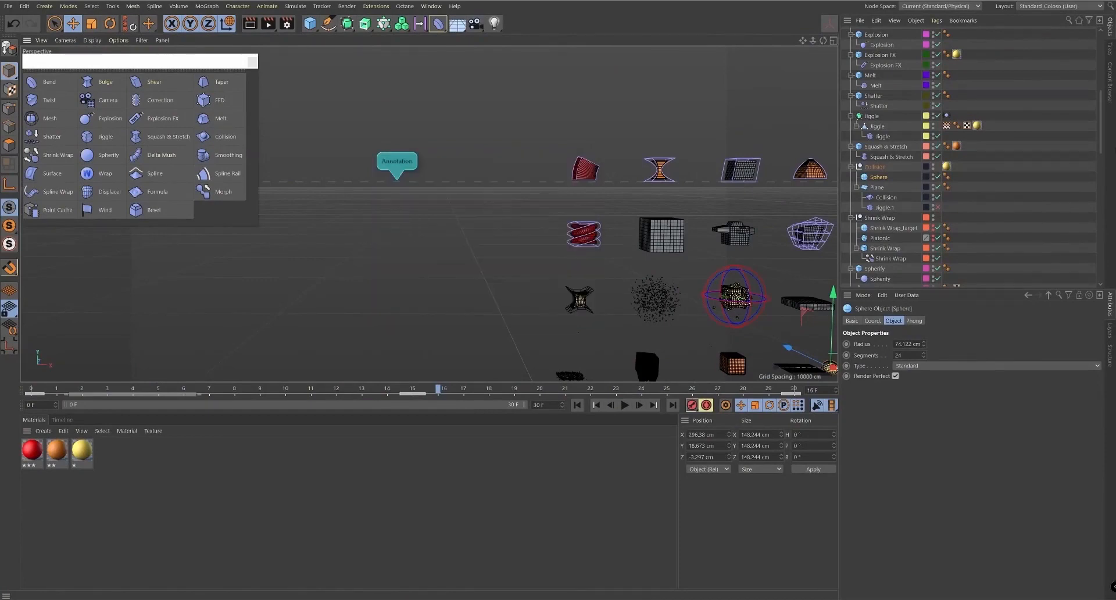
- Locate the Displacer example's sphere and select its Delay effector in the hierarchy
left_click_drag(1108, 144, 1077, 274)
middle_click_drag(648, 204, 637, 76, "alt")
middle_click_drag(629, 308, 605, 73, "alt")
scroll(634, 130, "up", 7)
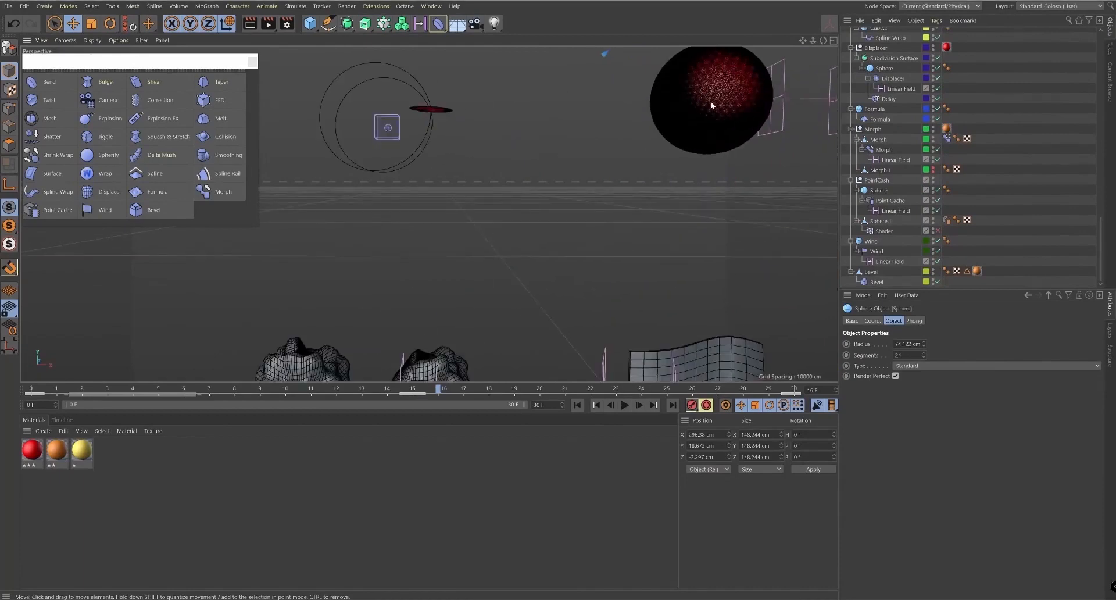
left_click(711, 104)
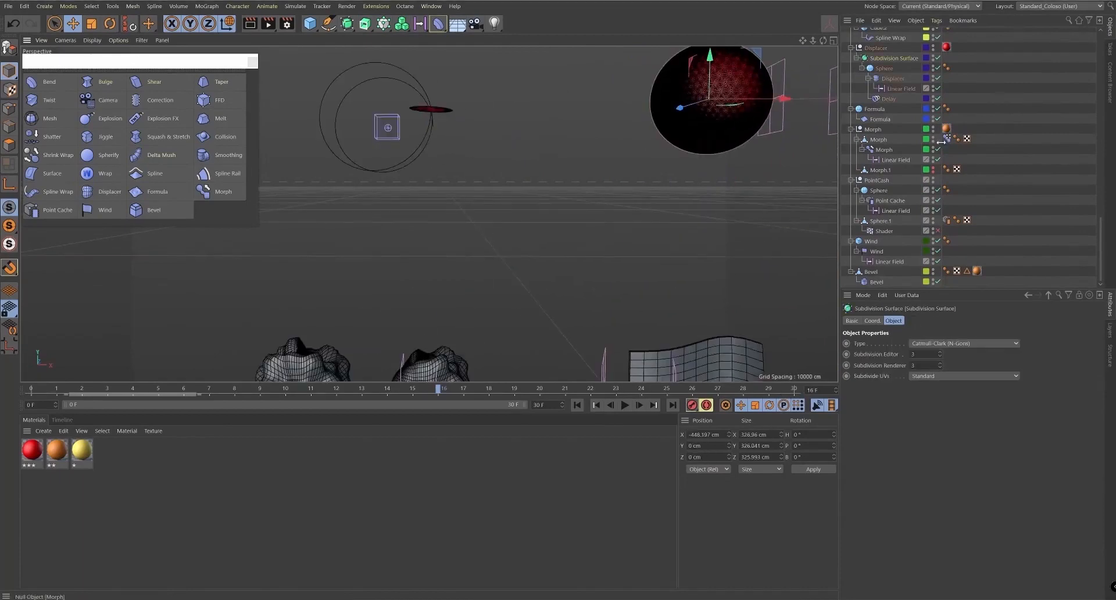
left_click(890, 100)
middle_click_drag(681, 129, 669, 173, "alt")
scroll(681, 239, "up", 3)
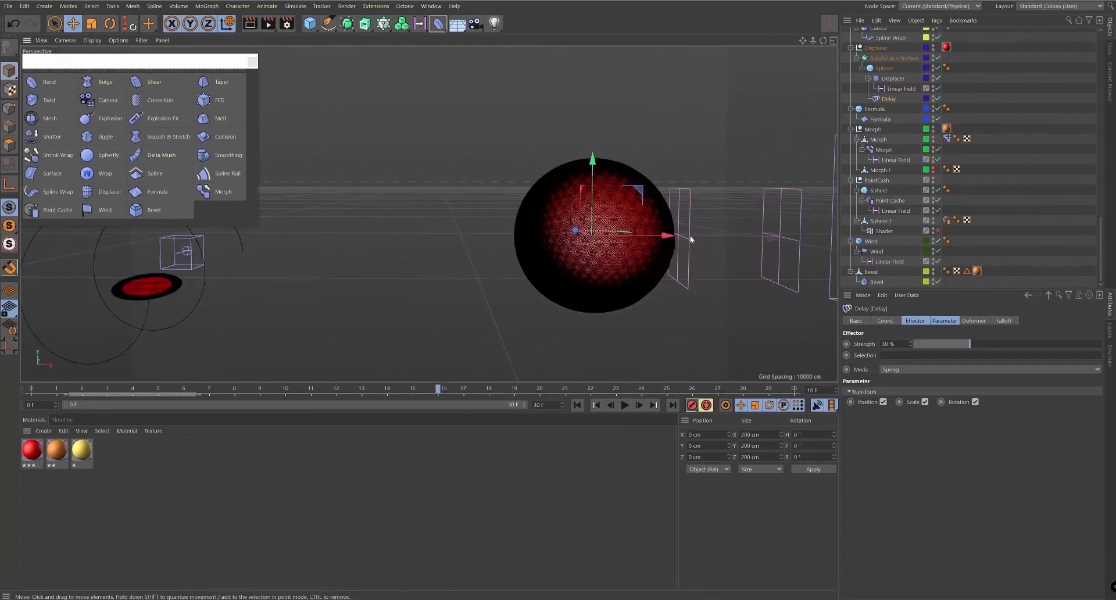
scroll(681, 238, "up", 2)
- Play the Displacer animation and set the viewport display to Quick Shading
left_click(628, 407)
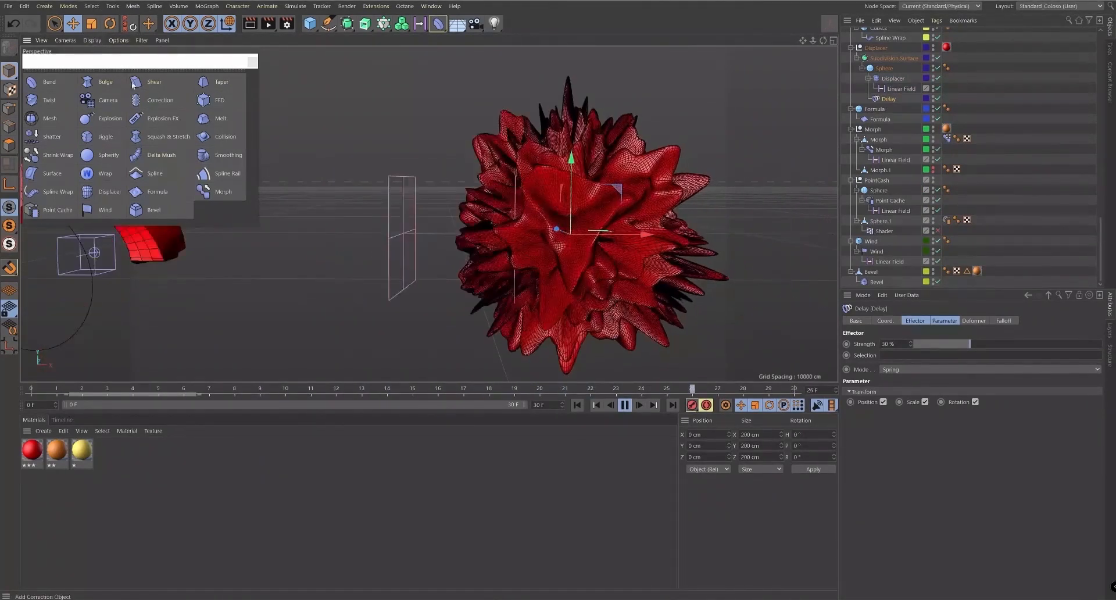
left_click(113, 40)
mouse_move(95, 40)
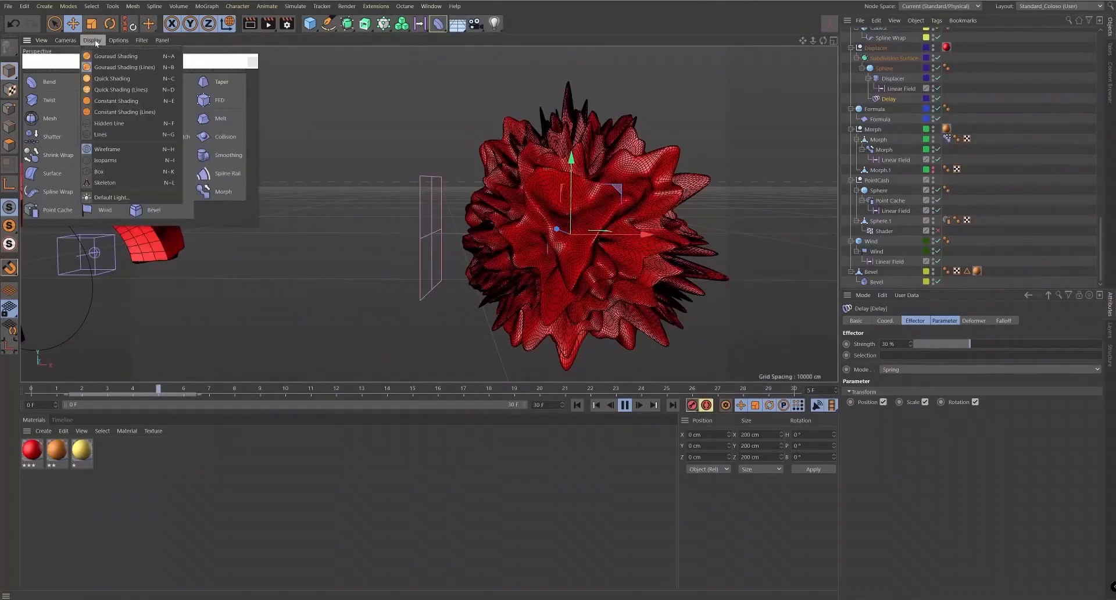
left_click(107, 81)
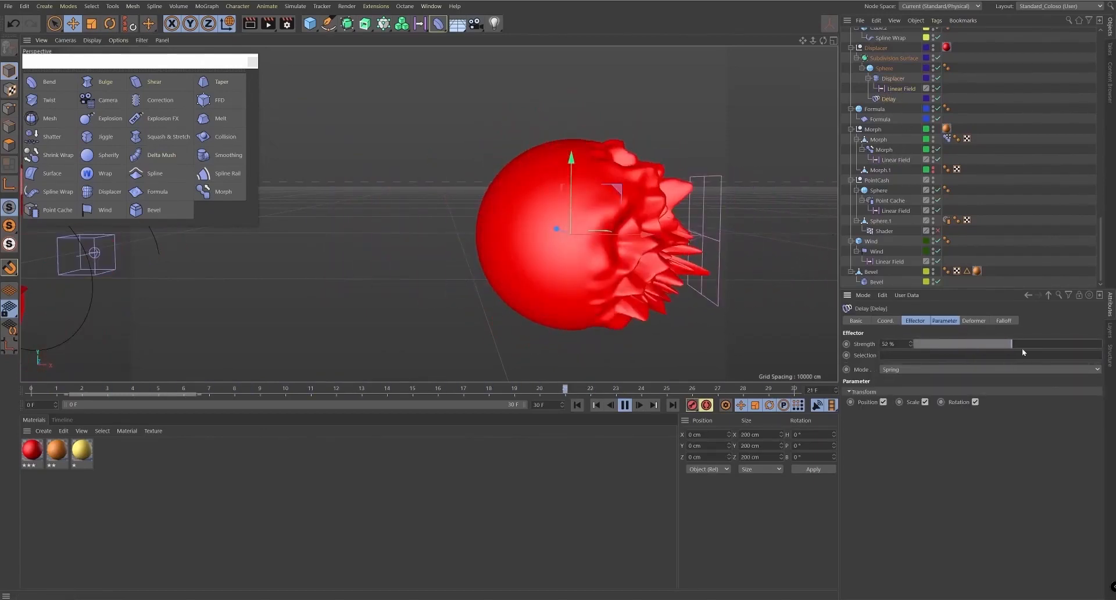
- Try the Delay effector at 63% strength, check its deformation setting, set the strength to 21% and stop playback
left_click_drag(1022, 348, 1032, 345)
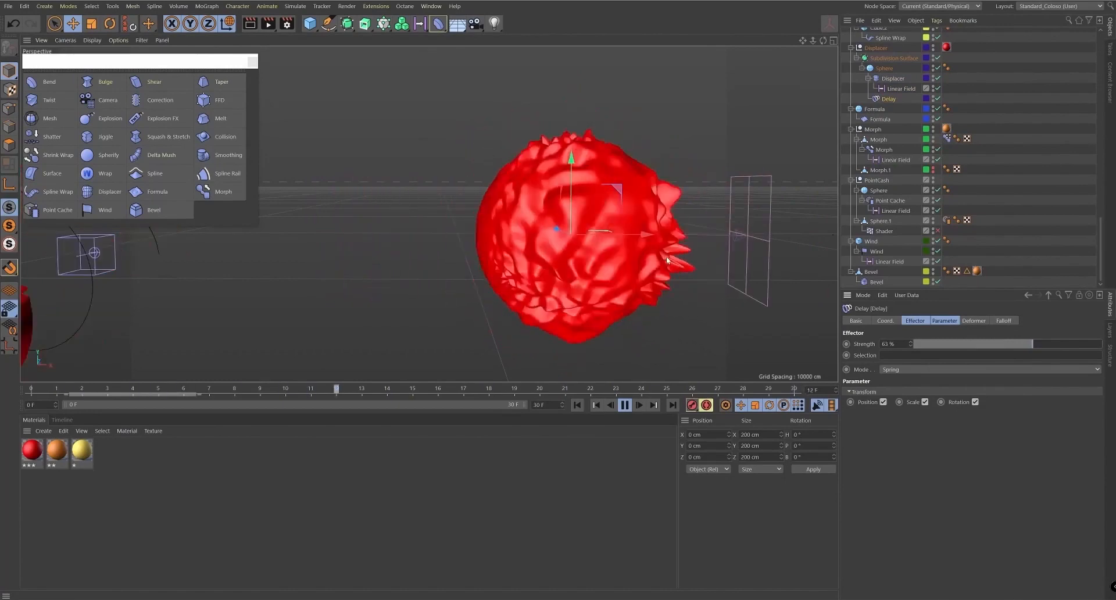
left_click(974, 321)
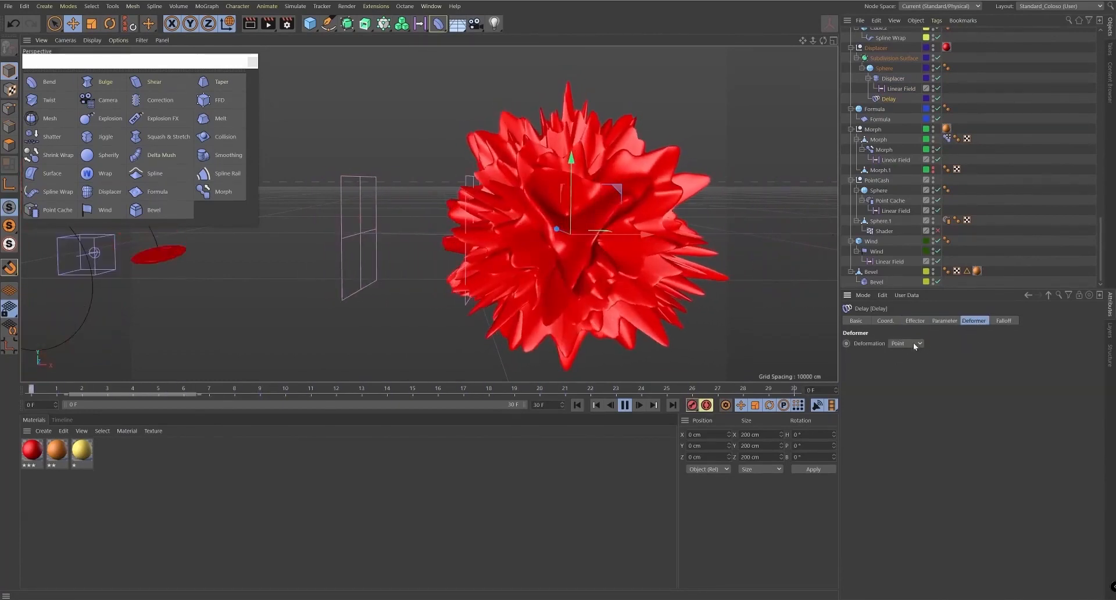
left_click(917, 321)
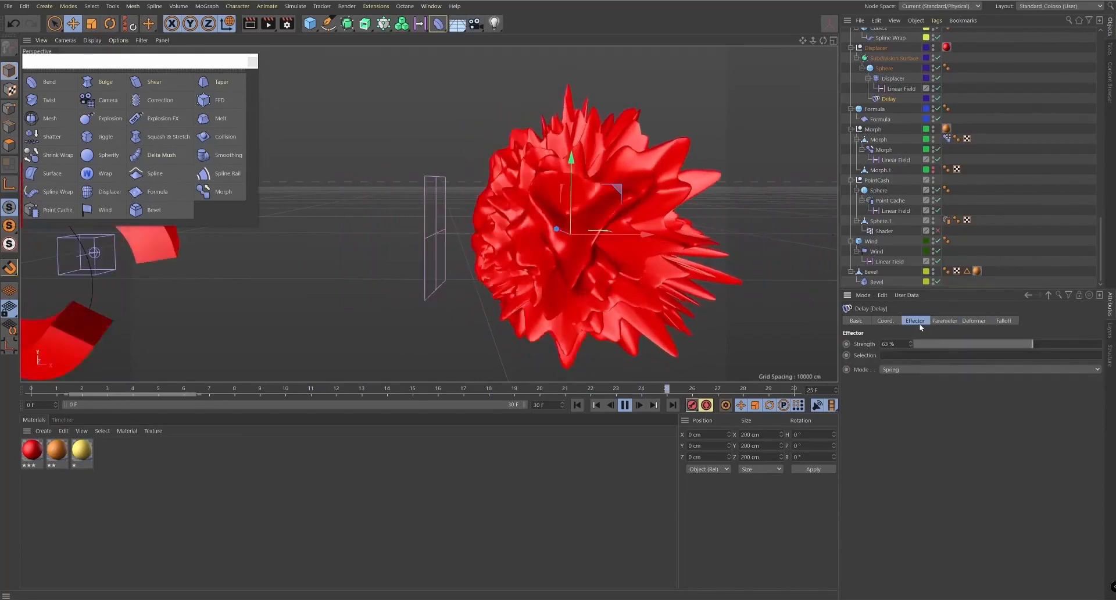
mouse_move(969, 344)
left_mouse_down()
mouse_move(992, 350)
mouse_move(962, 347)
left_mouse_up()
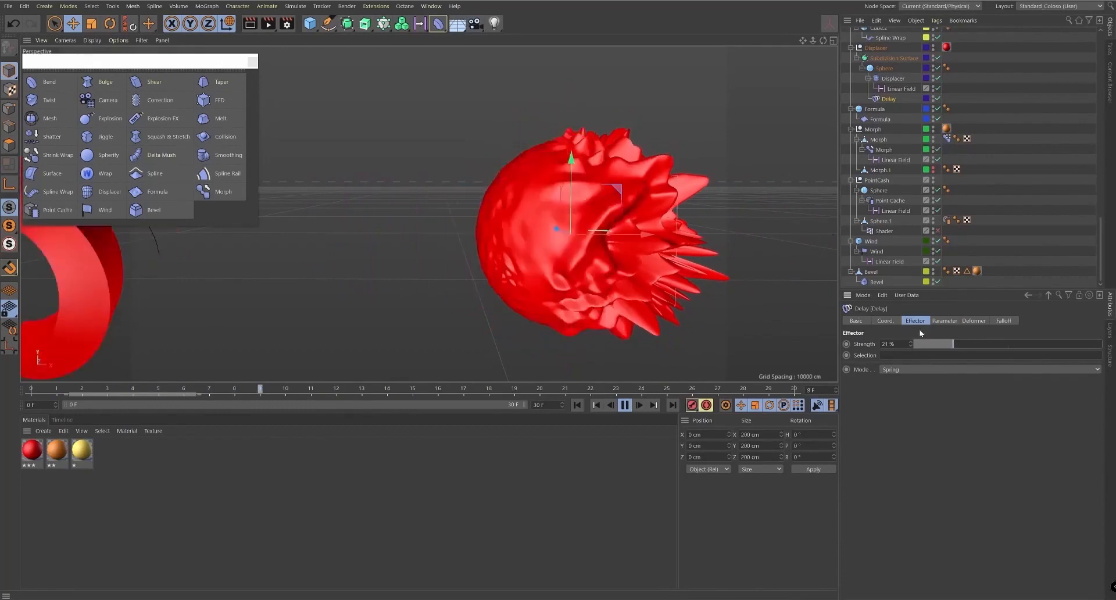
left_click(625, 405)
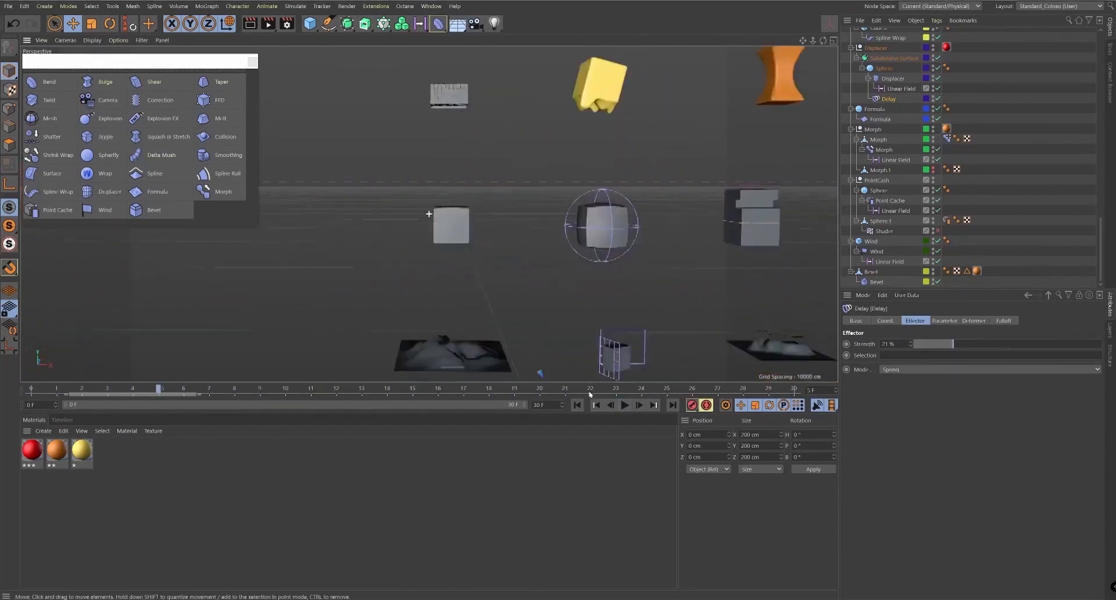
- Return to the Bend example's cube, frame it in the viewport and clear the selection
middle_click_drag(618, 75, 607, 302, "alt")
middle_click_drag(608, 166, 602, 302, "alt")
middle_click_drag(594, 145, 625, 239, "alt")
right_click_drag(510, 244, 478, 212, "alt")
key("space")
left_click(463, 201)
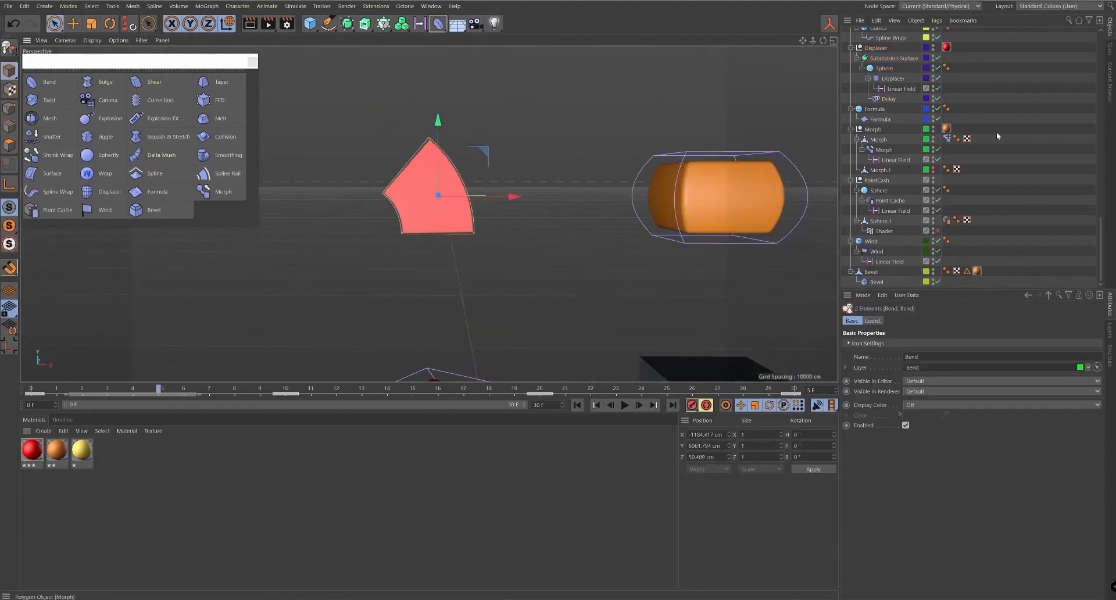
key("s")
left_click(1062, 68)
scroll(1063, 68, "up", 2)
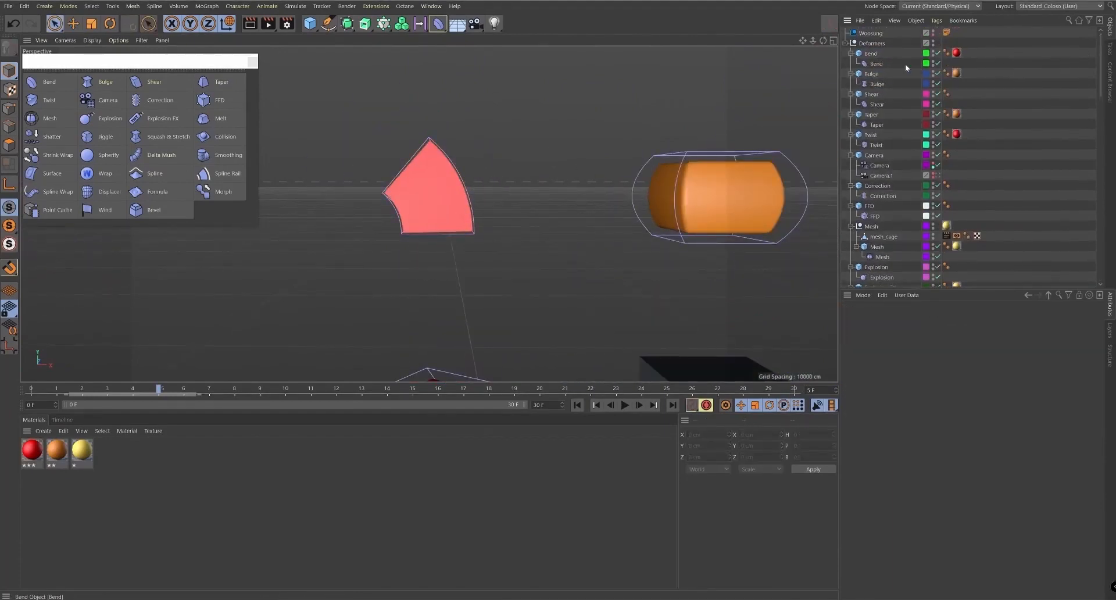
- Preview the Bend deformer's animation and set its strength to 35°
left_click(875, 63)
left_click_drag(525, 216, 505, 233, "alt")
right_click_drag(505, 234, 555, 237, "alt")
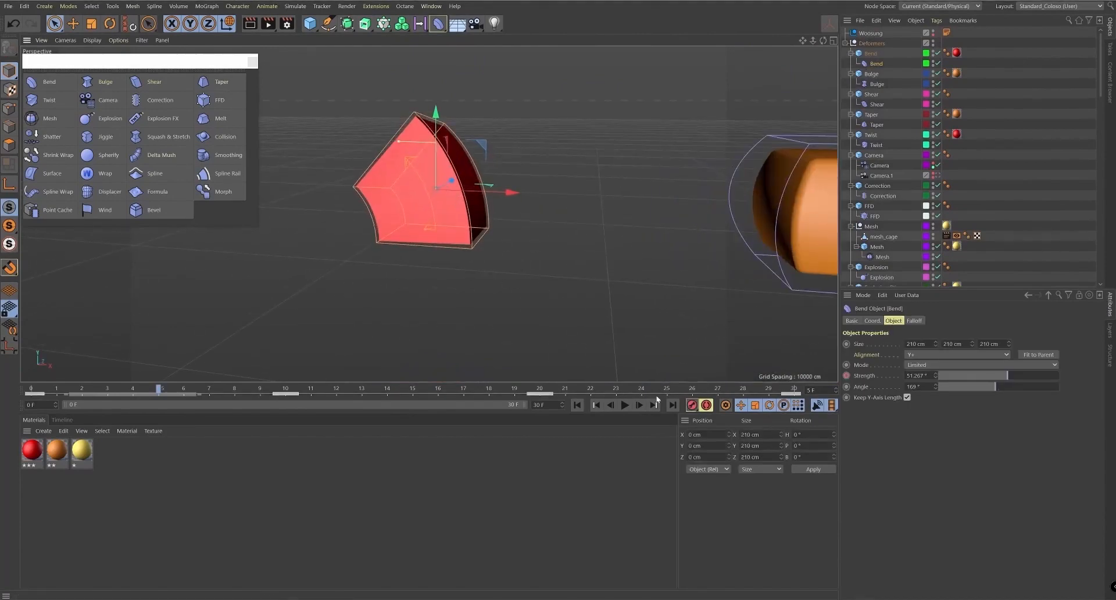
left_click(625, 406)
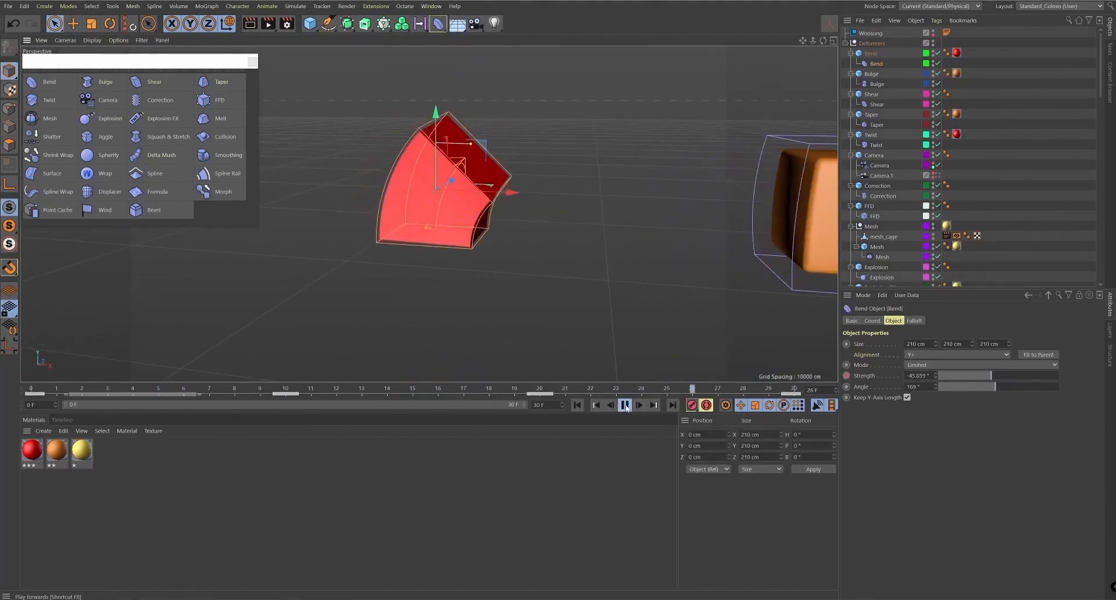
left_click_drag(1006, 379, 1007, 382)
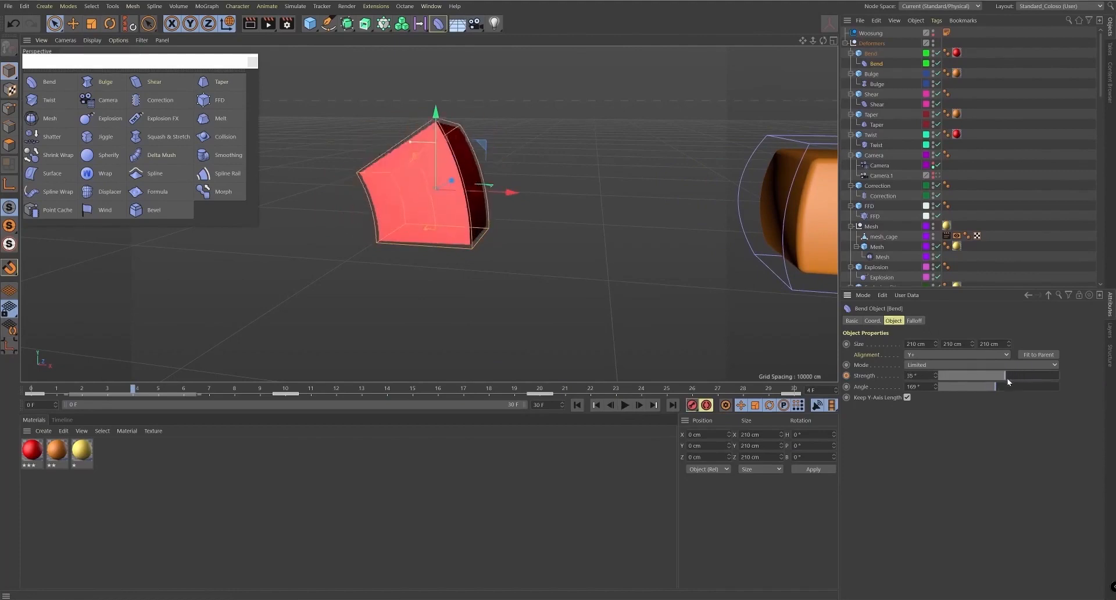
- Set the viewport display to Gouraud Shading (Lines) so the Bend cube's segments are drawn
left_click(116, 43)
mouse_move(93, 41)
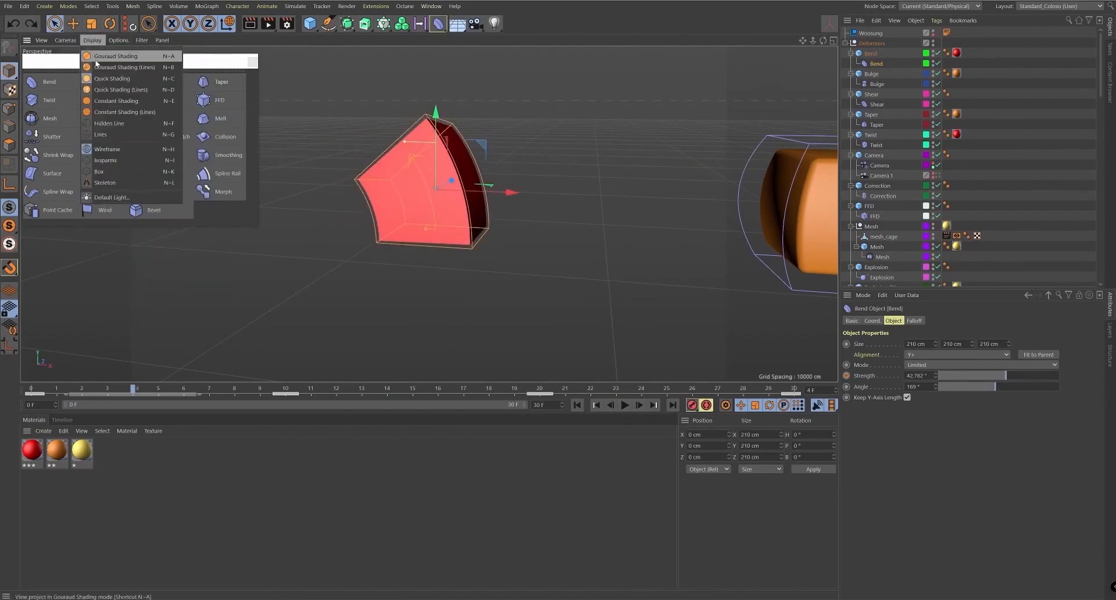
left_click(114, 65)
left_click_drag(543, 267, 562, 279, "alt")
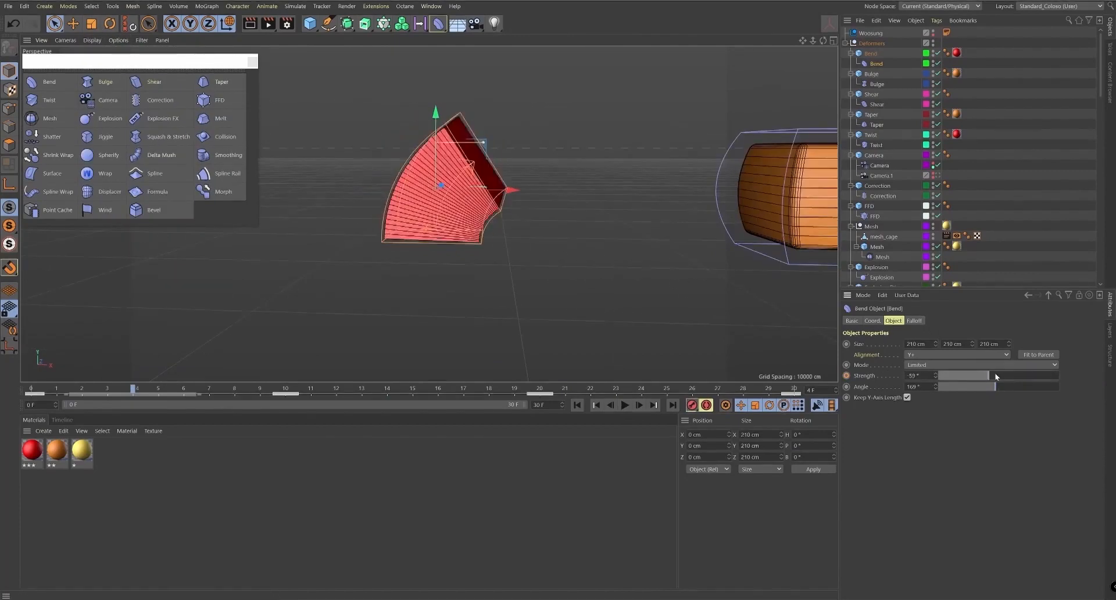
- Try different strengths on the Bend deformer and set its angle to 267°
left_click_drag(995, 387, 1020, 377)
left_click_drag(578, 270, 631, 309, "alt")
mouse_move(1013, 382)
left_mouse_down()
mouse_move(983, 389)
mouse_move(1034, 392)
mouse_move(978, 388)
mouse_move(1028, 390)
left_mouse_up()
- Select the Bulge deformer, scrub its animation to frame 19 and set its curvature to 100%
middle_click_drag(747, 303, 526, 190, "alt")
left_click_drag(598, 276, 651, 272, "alt")
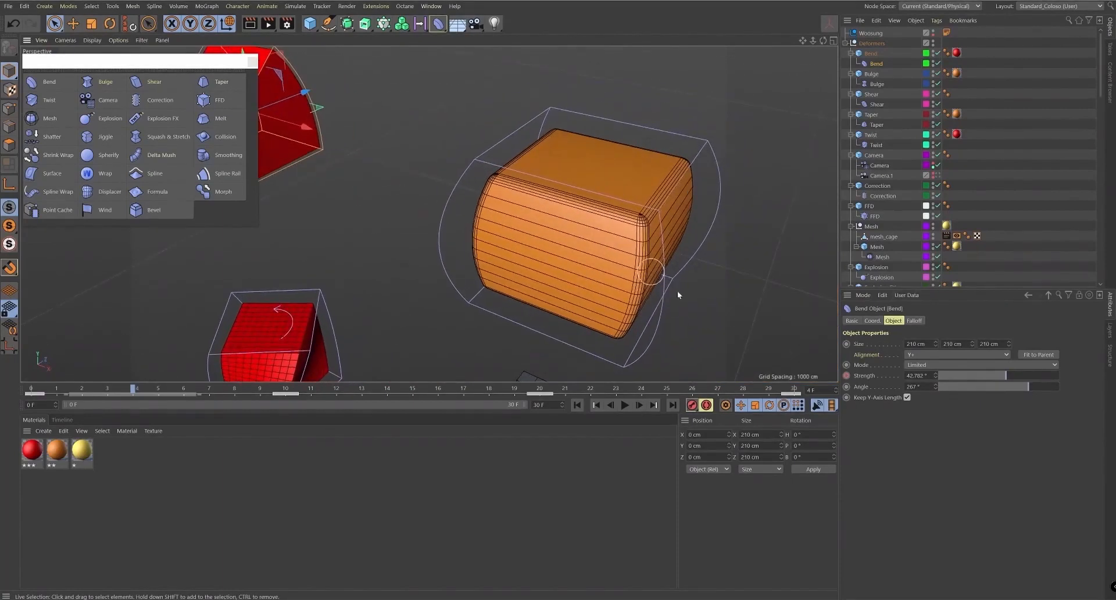
left_click(645, 353)
left_click_drag(645, 353, 705, 326, "alt")
left_click_drag(616, 390, 511, 410)
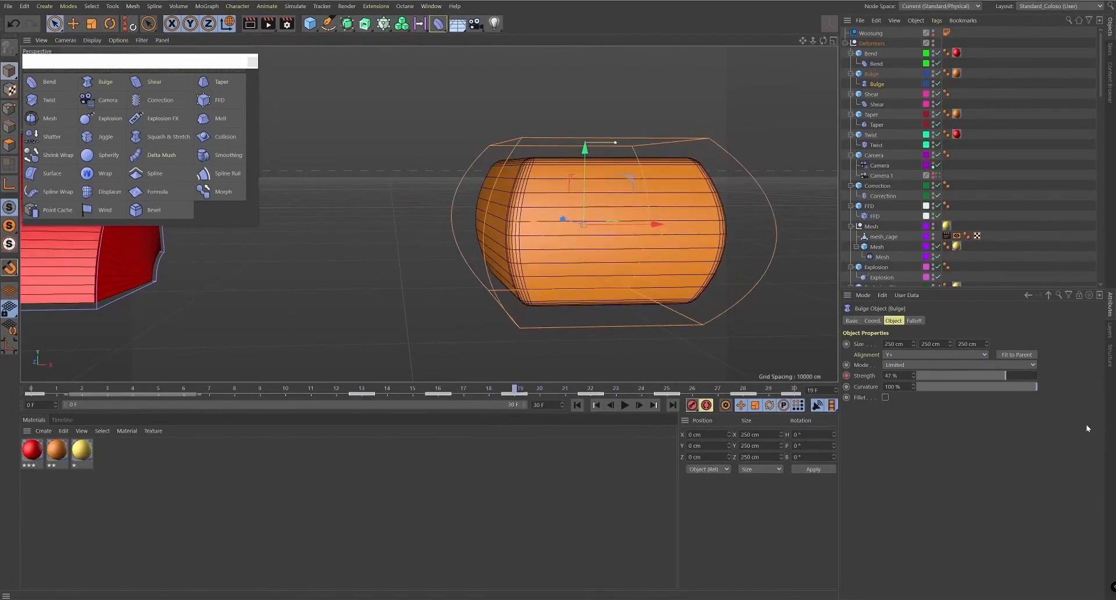
left_click_drag(1019, 390, 1115, 407)
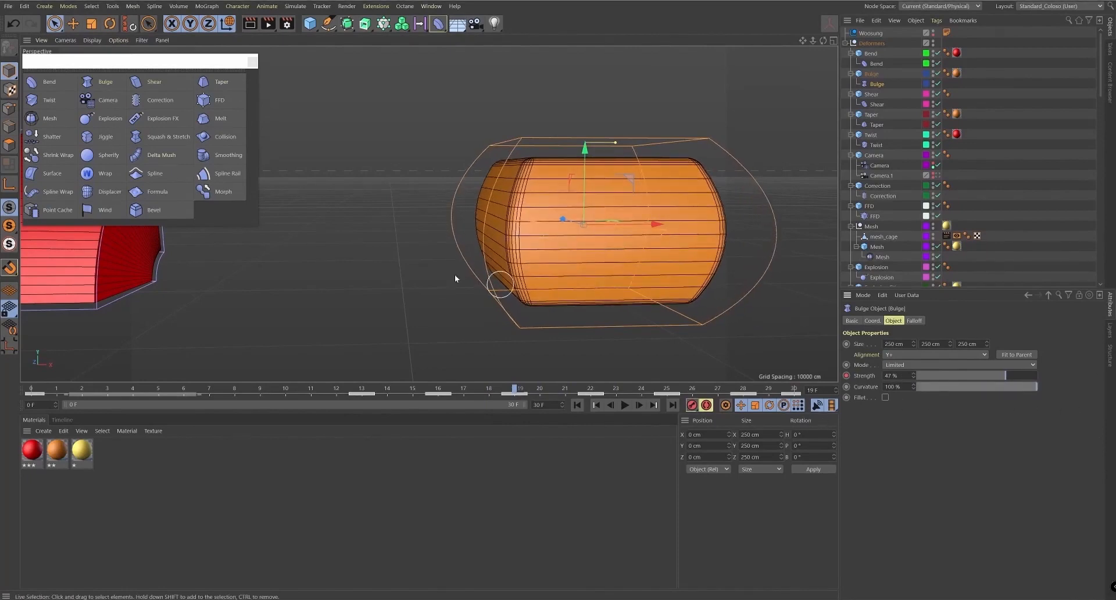
- Select the Shear deformer, preview its animation and try other slider values, undoing the last change
right_click_drag(502, 288, 494, 230, "alt")
left_click_drag(497, 165, 591, 186, "alt")
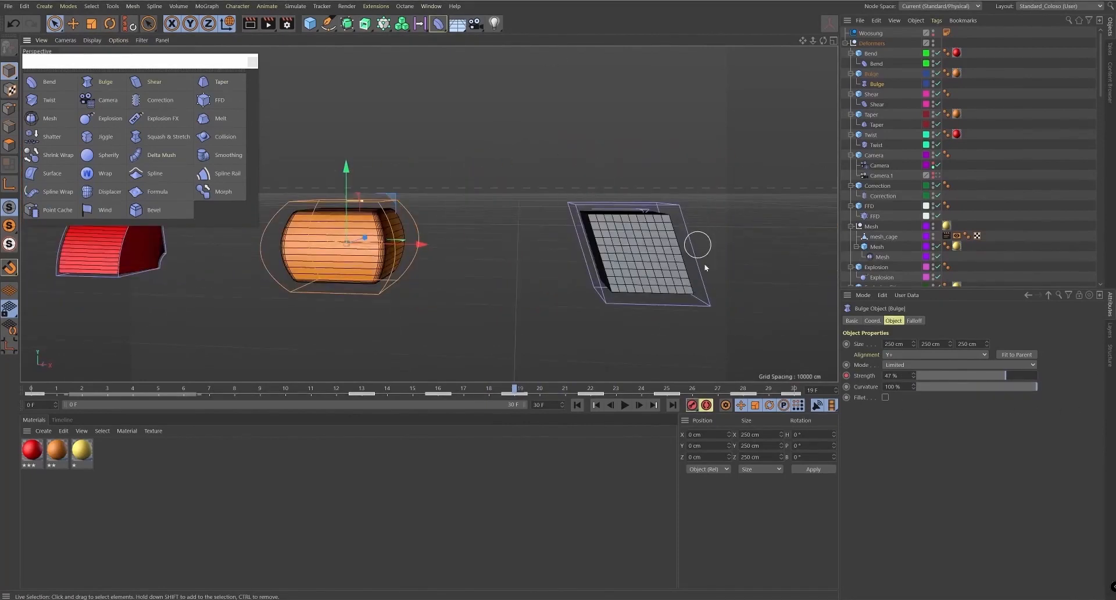
left_click(719, 307)
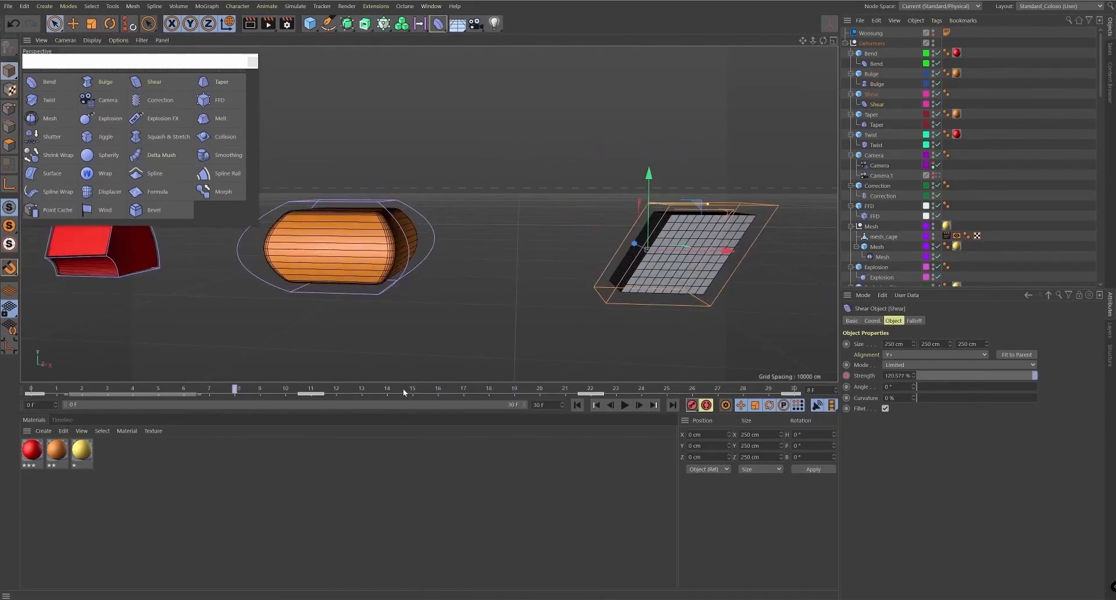
left_click_drag(998, 376, 805, 384)
left_click_drag(911, 384, 717, 396)
key("ctrl+z")
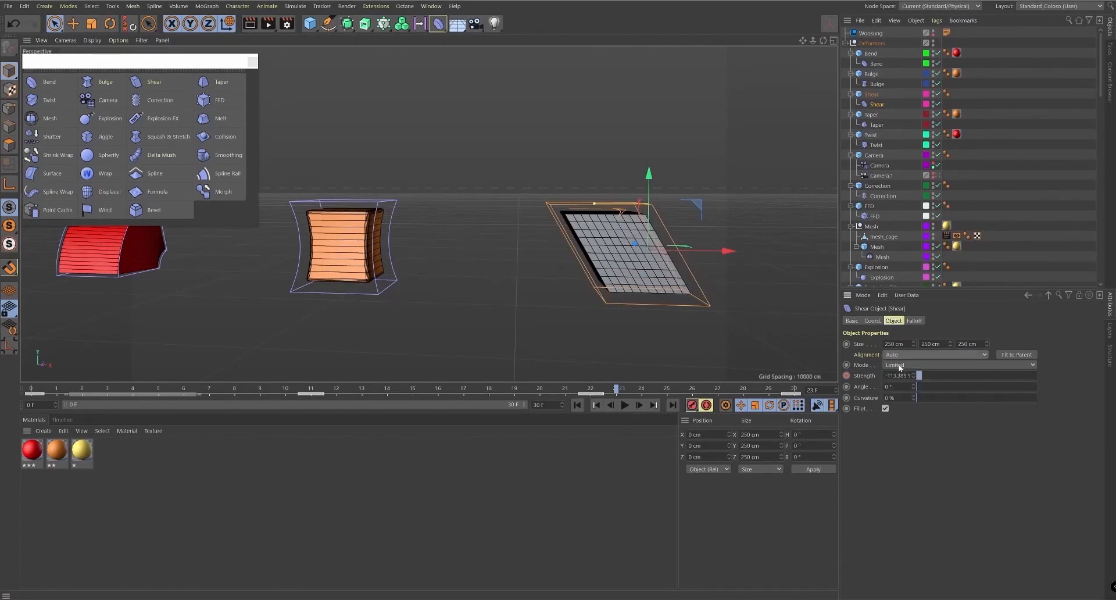
- Frame the Taper example's cube and set its deformer's strength to 77% and curvature to 0%
left_click(871, 116)
key("o")
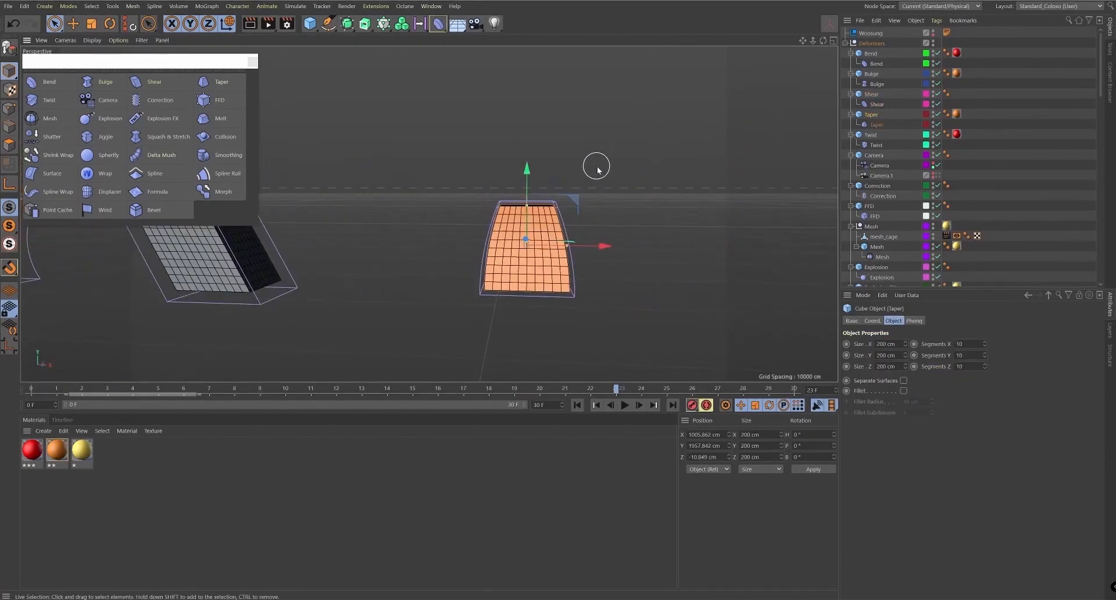
scroll(572, 217, "up", 4)
left_click_drag(572, 217, 574, 163, "alt")
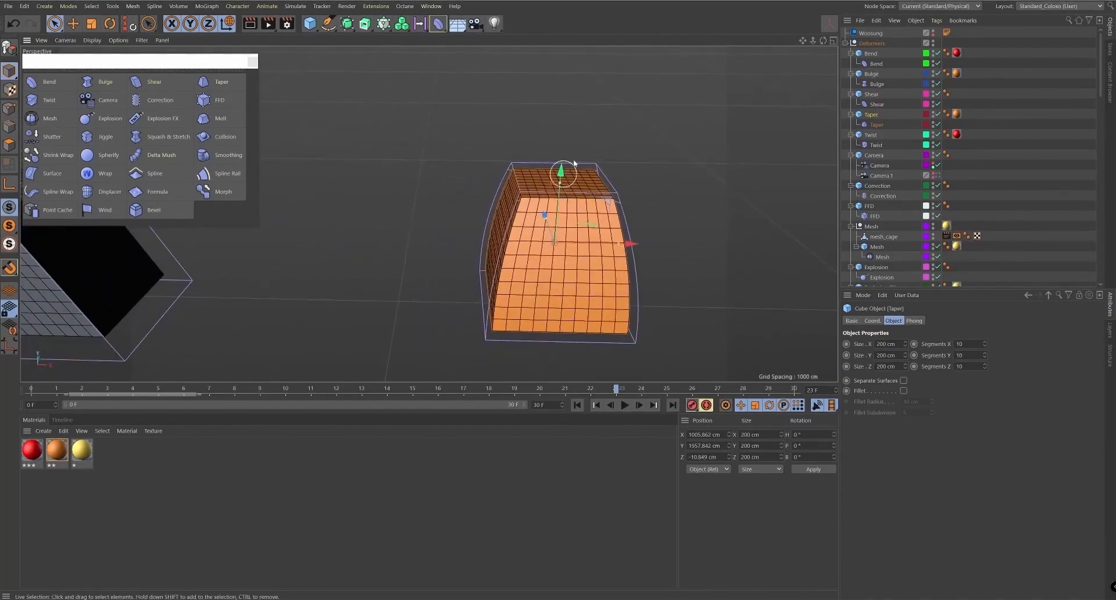
left_click(876, 125)
left_click_drag(976, 376, 1024, 382)
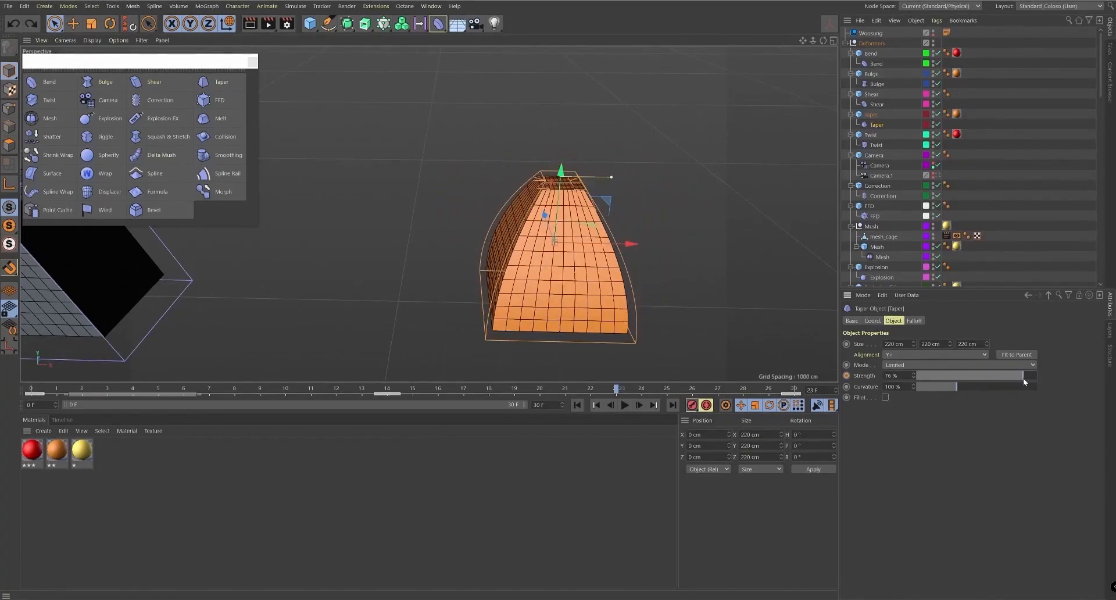
left_click_drag(650, 354, 640, 317, "alt")
left_click_drag(946, 387, 1033, 393)
left_click_drag(912, 392, 849, 399)
- Select the Twist deformer on the red cube and increase its angle
mouse_move(541, 308)
left_mouse_down("alt")
mouse_move(604, 326)
mouse_move(552, 317)
left_mouse_up("alt")
right_click_drag(552, 318, 483, 306, "alt")
middle_click_drag(521, 274, 670, 239, "alt")
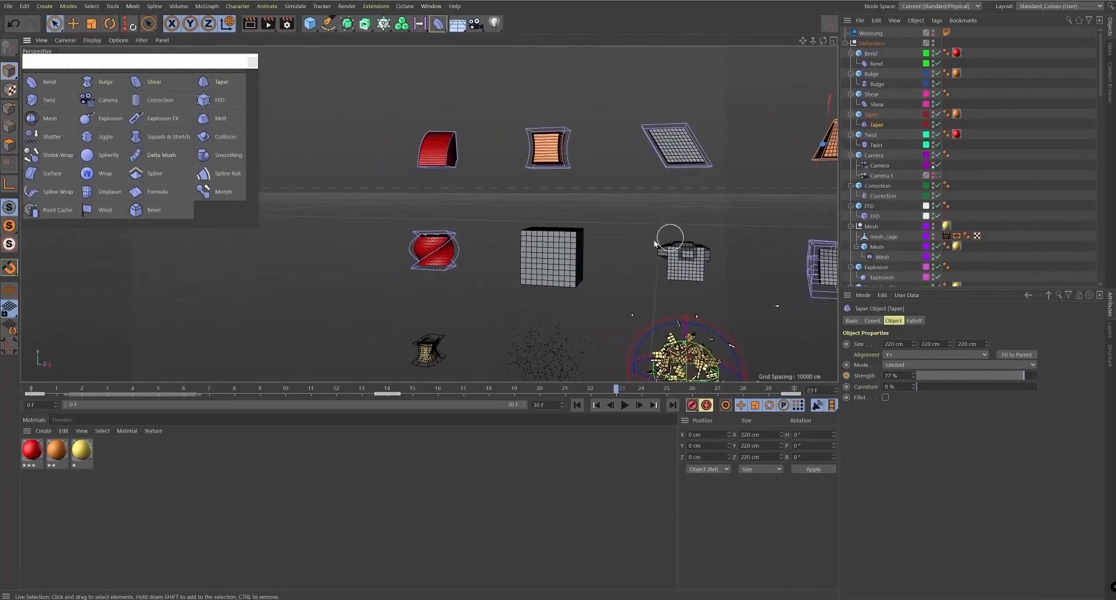
left_click_drag(429, 213, 465, 233, "alt")
right_click_drag(500, 279, 561, 298, "alt")
middle_click_drag(561, 297, 604, 295, "alt")
right_click_drag(497, 291, 542, 267, "alt")
left_click(550, 274)
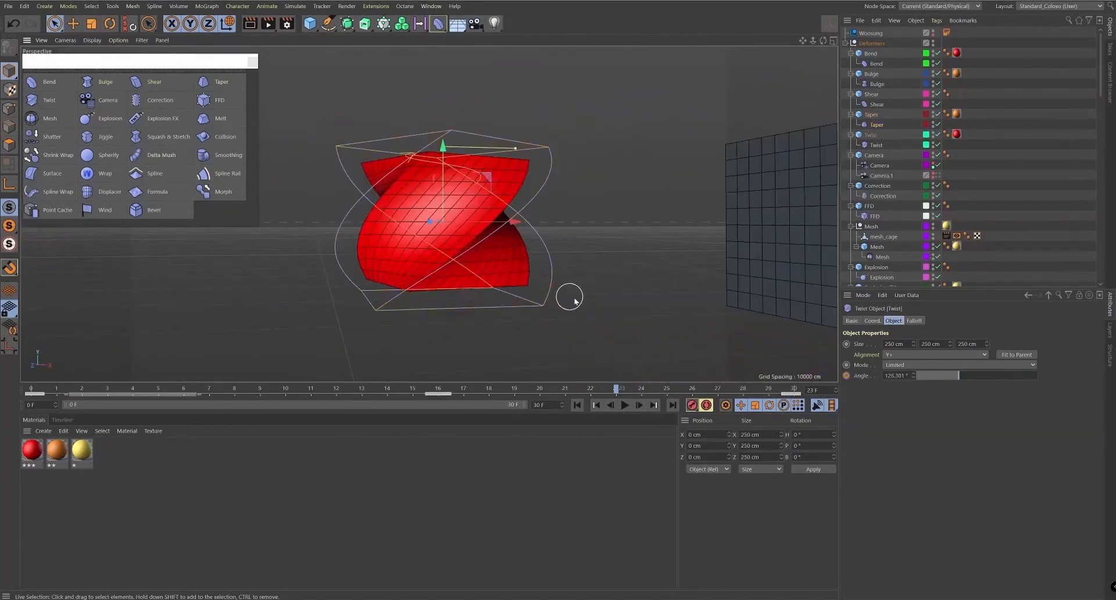
left_click_drag(560, 299, 591, 314, "alt")
mouse_move(958, 378)
left_mouse_down()
mouse_move(998, 378)
mouse_move(907, 382)
mouse_move(997, 383)
mouse_move(964, 379)
left_mouse_up()
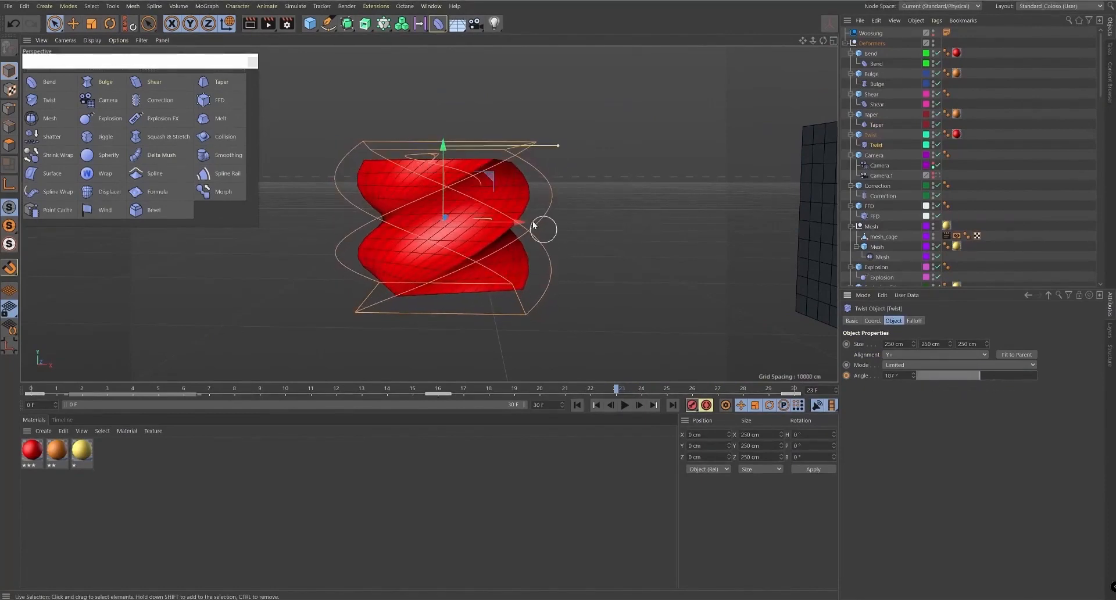
- Try rotating the Twist deformer around the red cube and undo the rotation
key("r")
left_click_drag(444, 203, 552, 155)
left_click_drag(444, 164, 454, 255)
key("ctrl+z")
right_click_drag(561, 219, 543, 53, "alt")
middle_click_drag(601, 205, 648, 170, "alt")
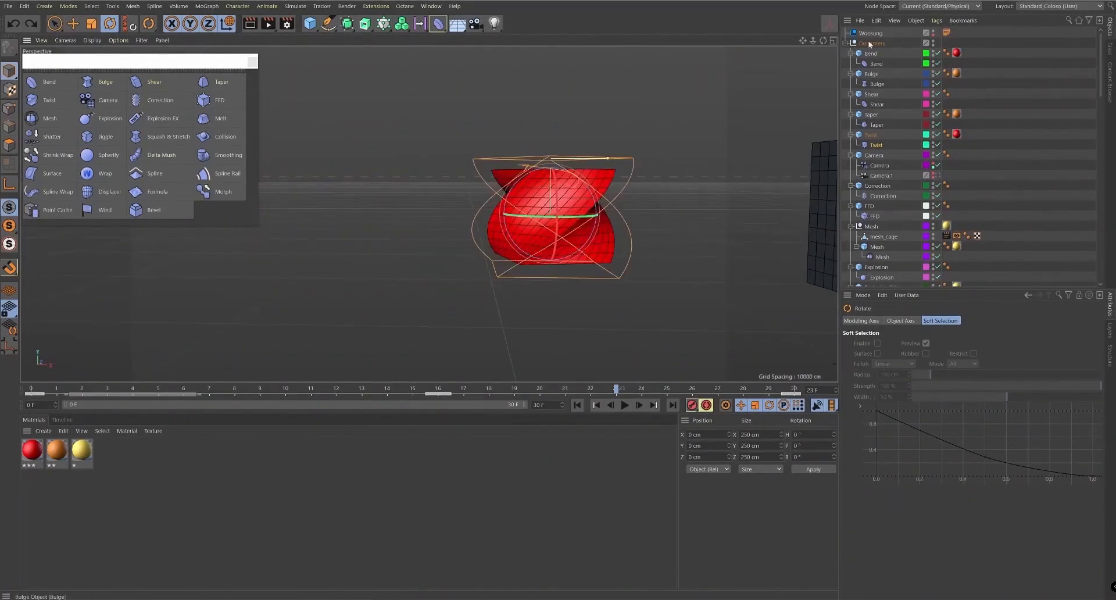
- Try stacking a rotated copy of the Twist deformer on the red cube, then delete the copy
key("ctrl+c")
key("ctrl+v")
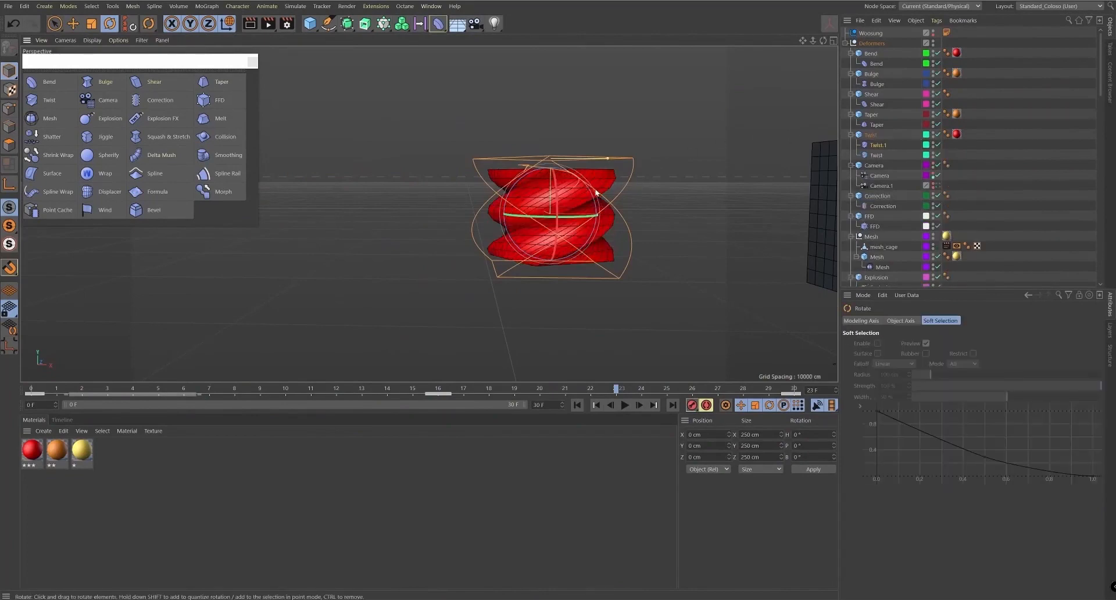
left_click_drag(590, 193, 596, 263)
left_click_drag(660, 238, 643, 203, "alt")
key("ctrl+z")
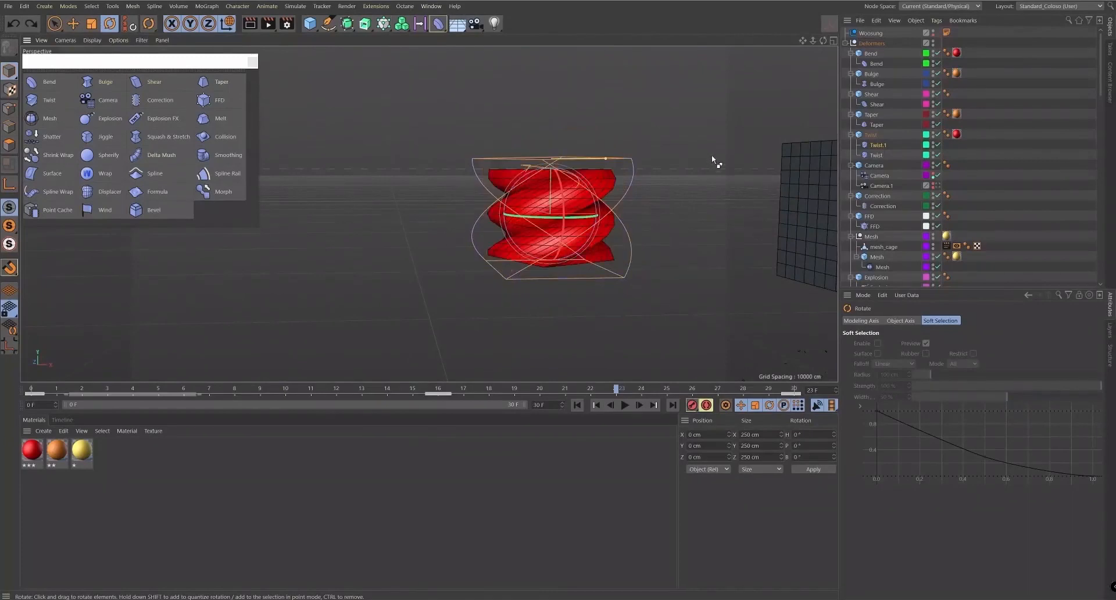
key("Delete")
- Frame the Camera example's cube, activate Camera.1 and select the Camera deformer
left_click(879, 165)
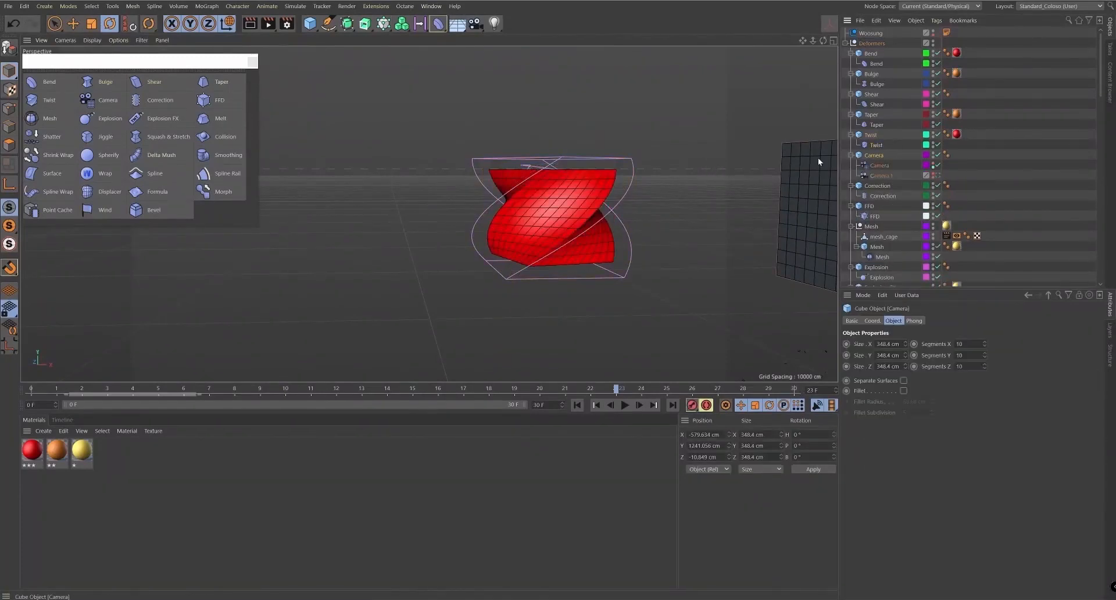
key("o")
right_click_drag(621, 228, 579, 237, "alt")
left_click_drag(495, 210, 579, 239, "alt")
right_click_drag(429, 214, 593, 244, "alt")
middle_click_drag(593, 245, 619, 252, "alt")
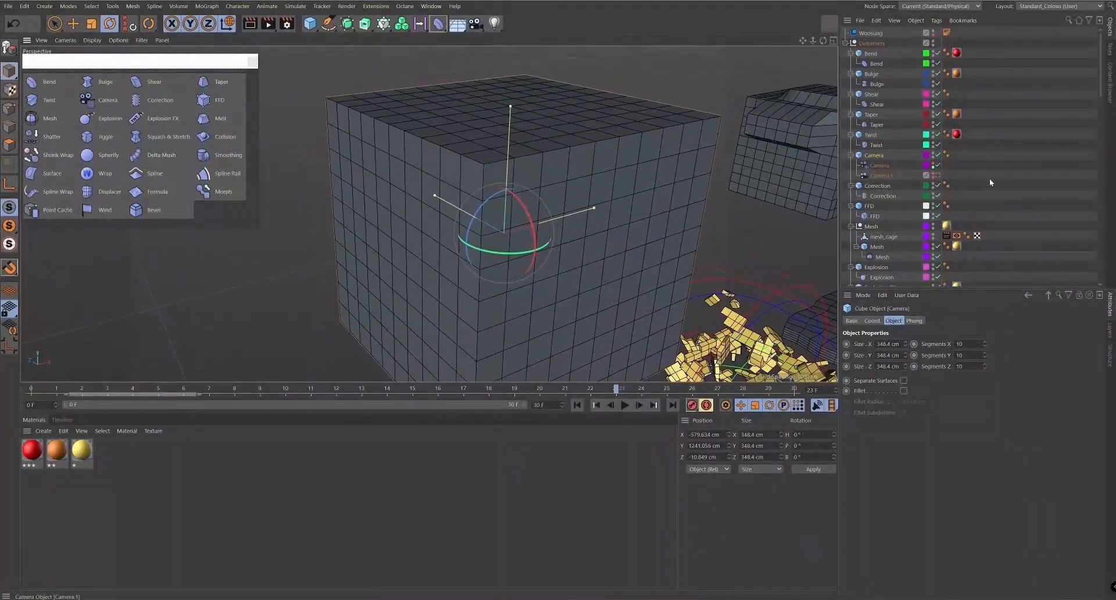
left_click(937, 175)
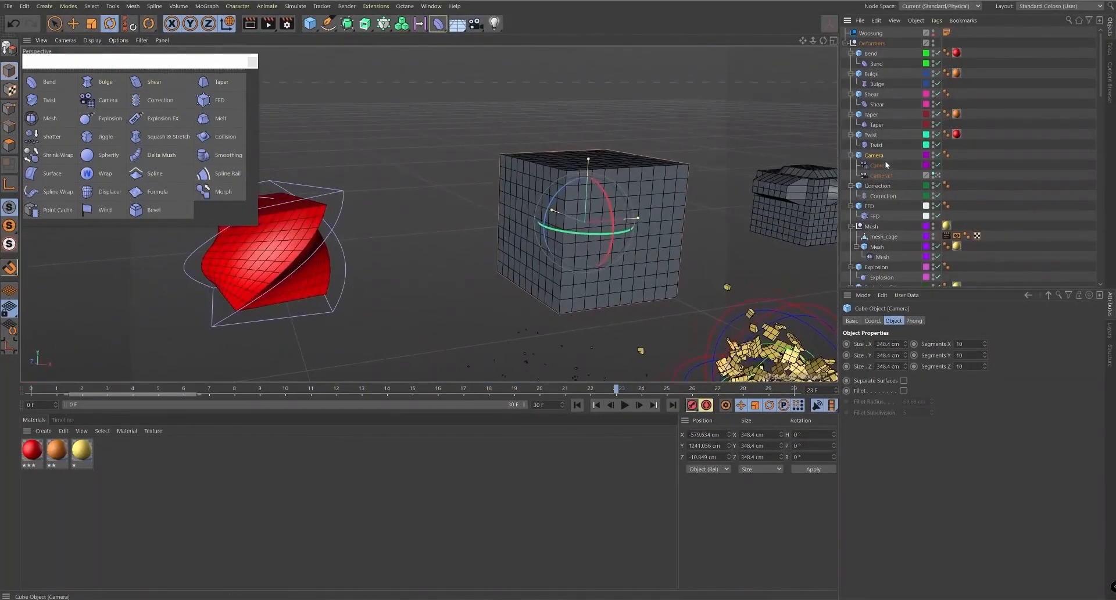
left_click(880, 165)
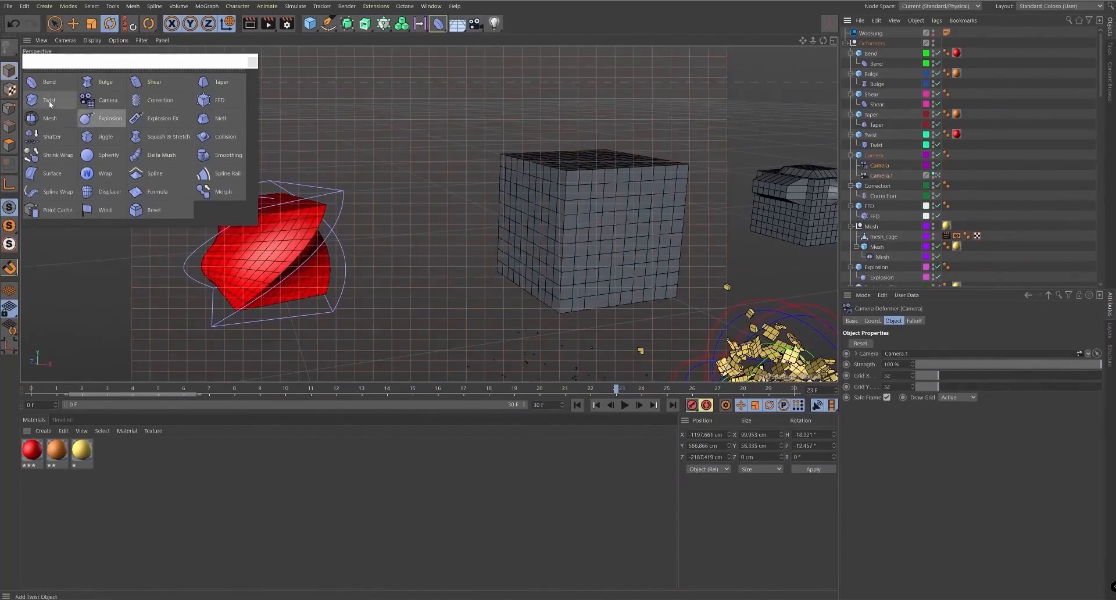
- Switch to point editing and try shifting Camera deformer grid points over the cube's upper part
left_click(11, 108)
mouse_move(642, 164)
left_mouse_down()
mouse_move(729, 161)
mouse_move(662, 143)
mouse_move(707, 135)
left_mouse_up()
mouse_move(776, 268)
left_mouse_down("alt")
mouse_move(751, 281)
mouse_move(778, 278)
left_mouse_up("alt")
mouse_move(587, 148)
left_mouse_down()
mouse_move(562, 176)
mouse_move(601, 178)
left_mouse_up()
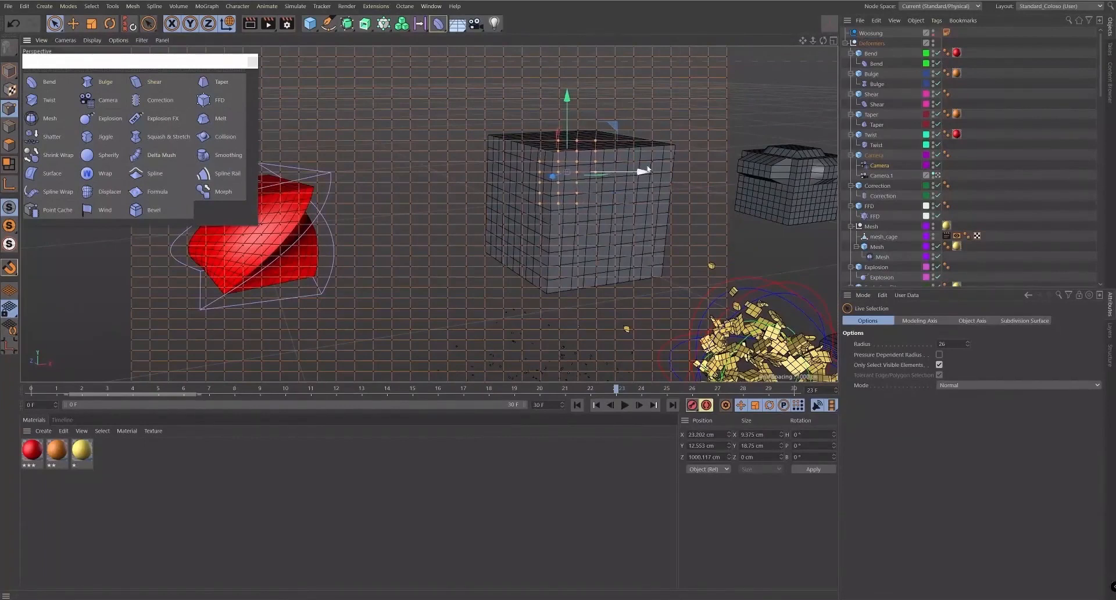
- Set the Camera deformer's Grid X and Grid Y to 15
left_click(888, 166)
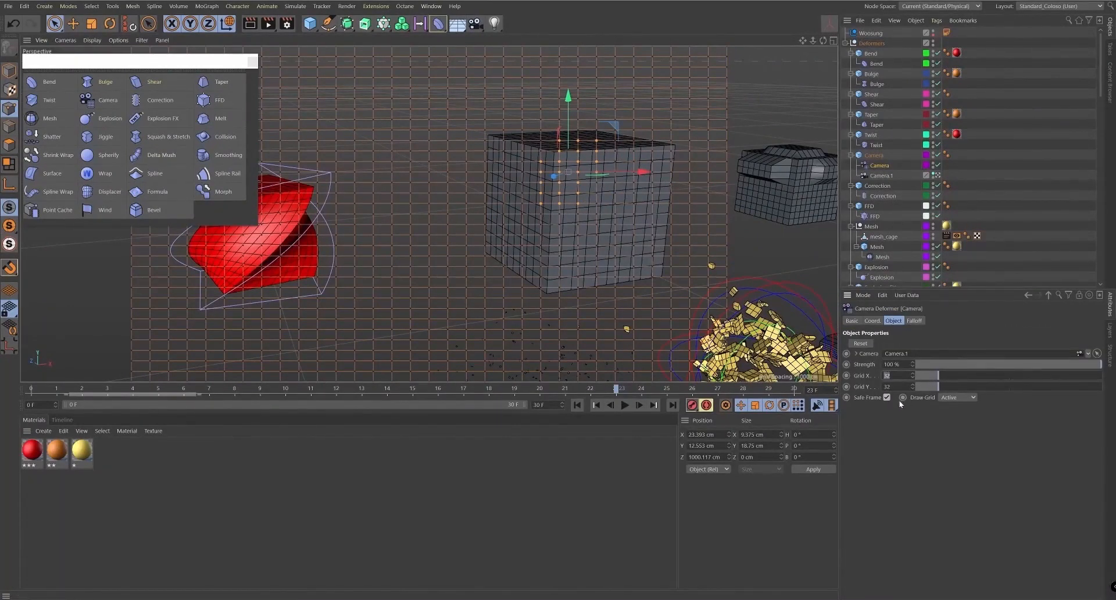
key("BackSpace")
type("15")
key("Return")
- Try moving a column of Camera deformer grid points along the cube's edge and undo the move
left_click_drag(494, 117, 493, 213)
mouse_move(555, 160)
left_mouse_down()
mouse_move(530, 162)
mouse_move(589, 165)
left_mouse_up()
key("ctrl+z")
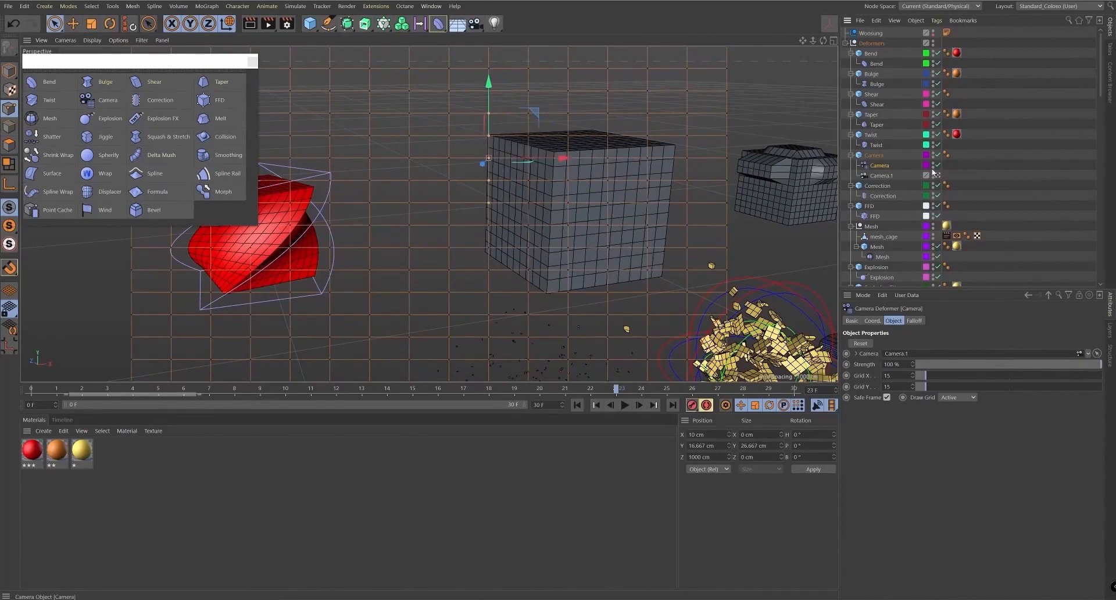
- Frame the Correction example's cube, examine its extruded sides and reposition the floating deformer palette
left_click(928, 193)
key("o")
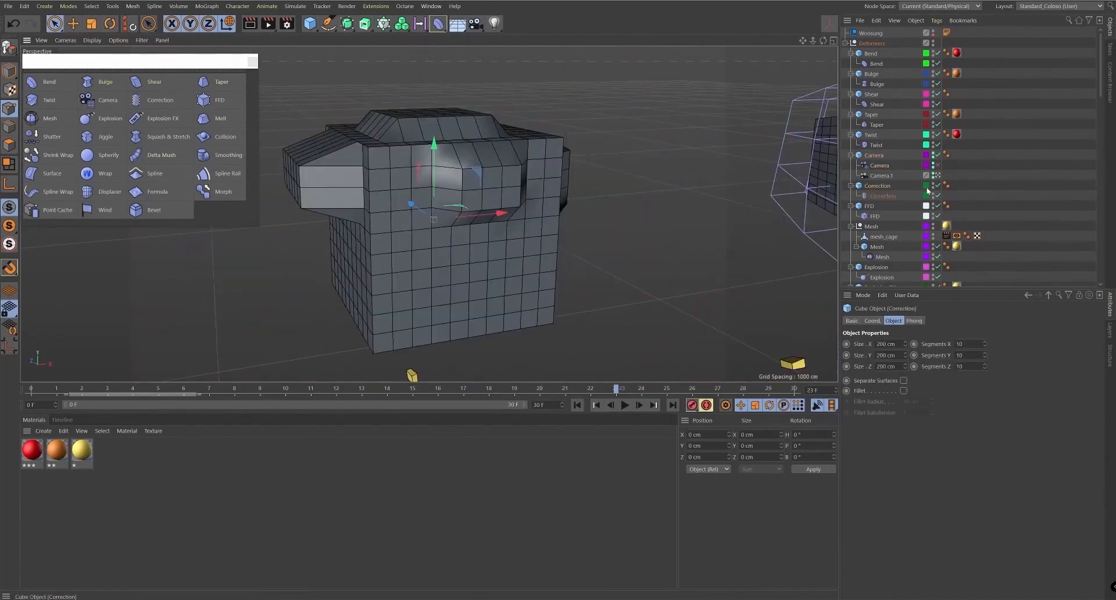
left_click_drag(663, 238, 552, 232, "alt")
scroll(568, 234, "down", 3)
scroll(409, 271, "up", 5)
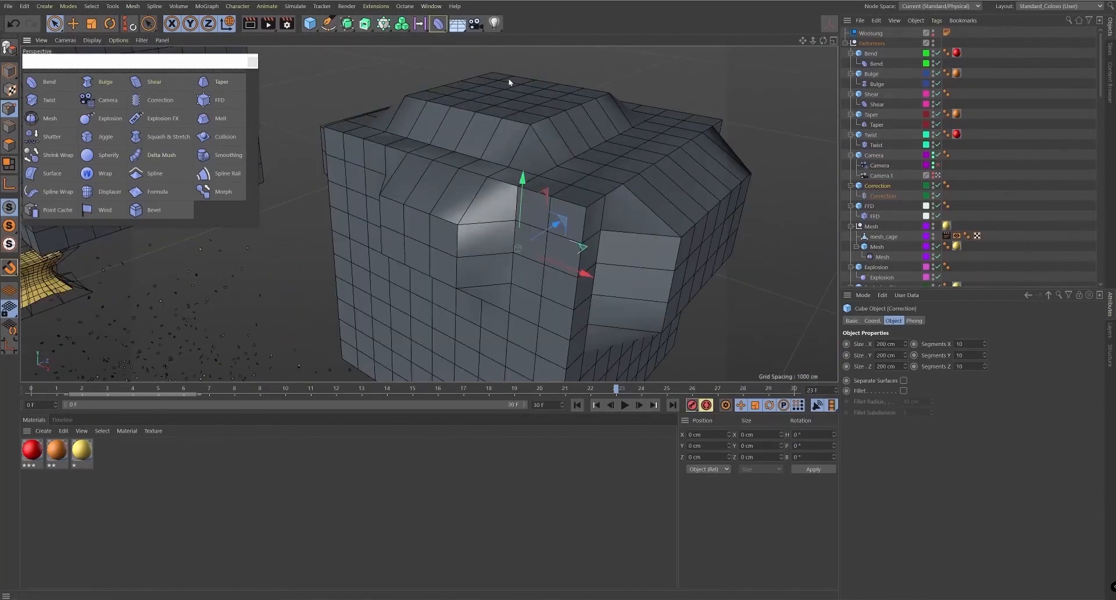
left_click_drag(194, 65, 250, 69)
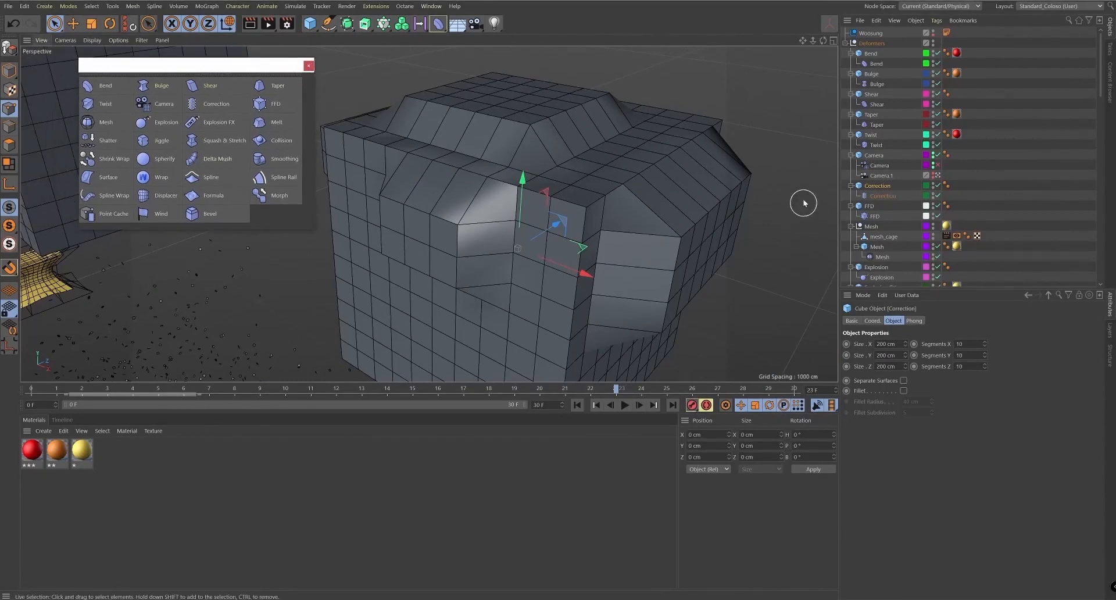
- Select the Correction deformer and try moving points on the cube's side protrusion, undoing the last move
left_click(878, 194)
left_click_drag(639, 142, 773, 137, "alt")
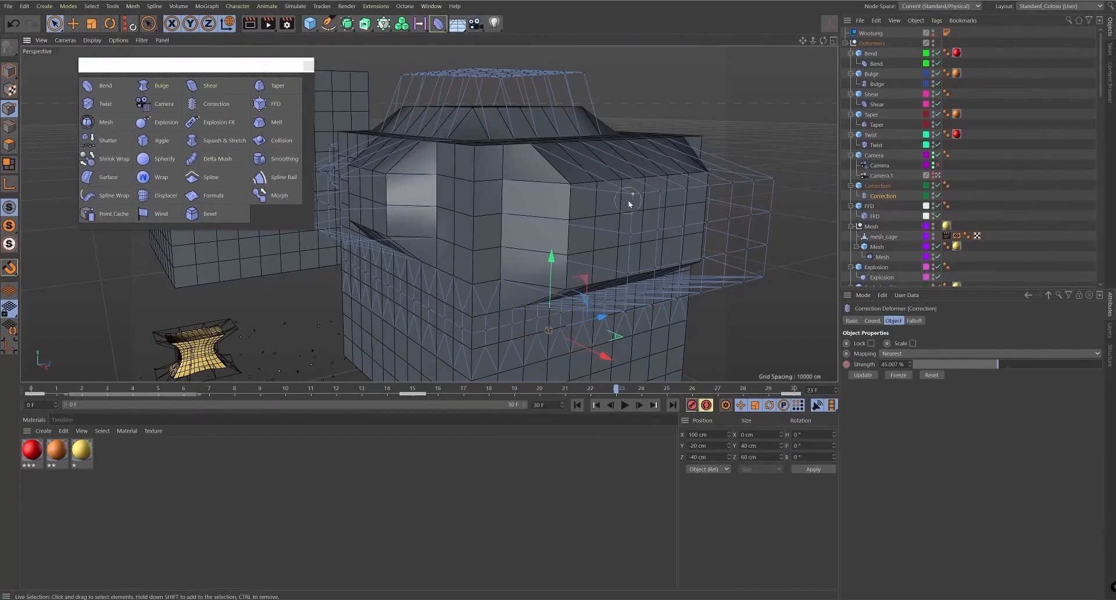
left_click_drag(785, 247, 782, 246)
left_click_drag(644, 237, 686, 235, "alt")
left_click_drag(793, 240, 707, 238)
key("ctrl+z")
middle_click_drag(548, 287, 567, 201, "alt")
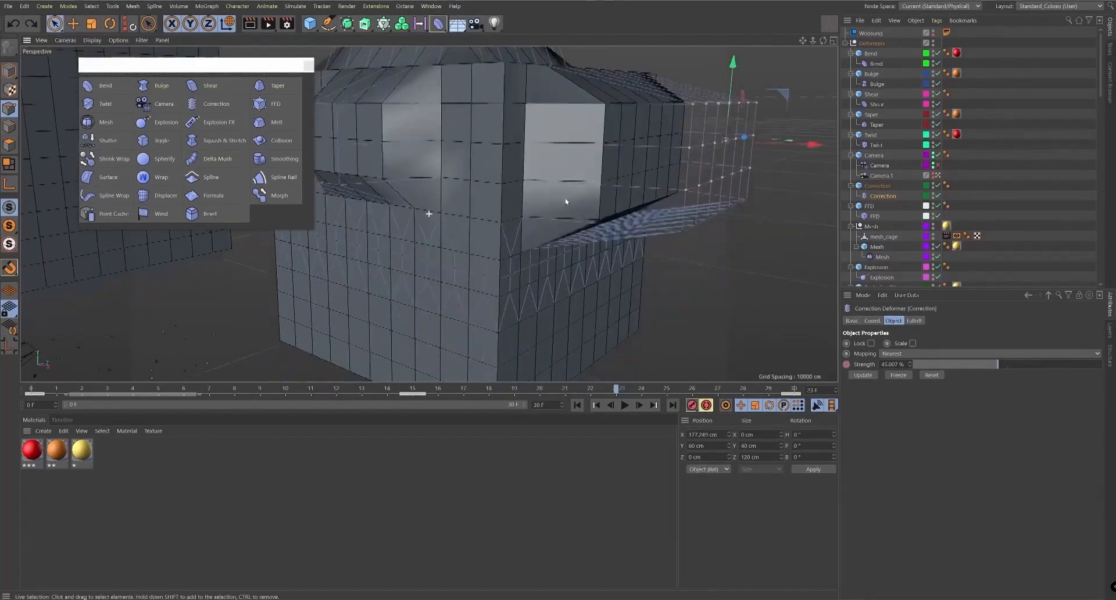
- Try a different strength on the Correction deformer and undo the change
left_click_drag(566, 202, 633, 229, "alt")
middle_click_drag(633, 230, 590, 241, "alt")
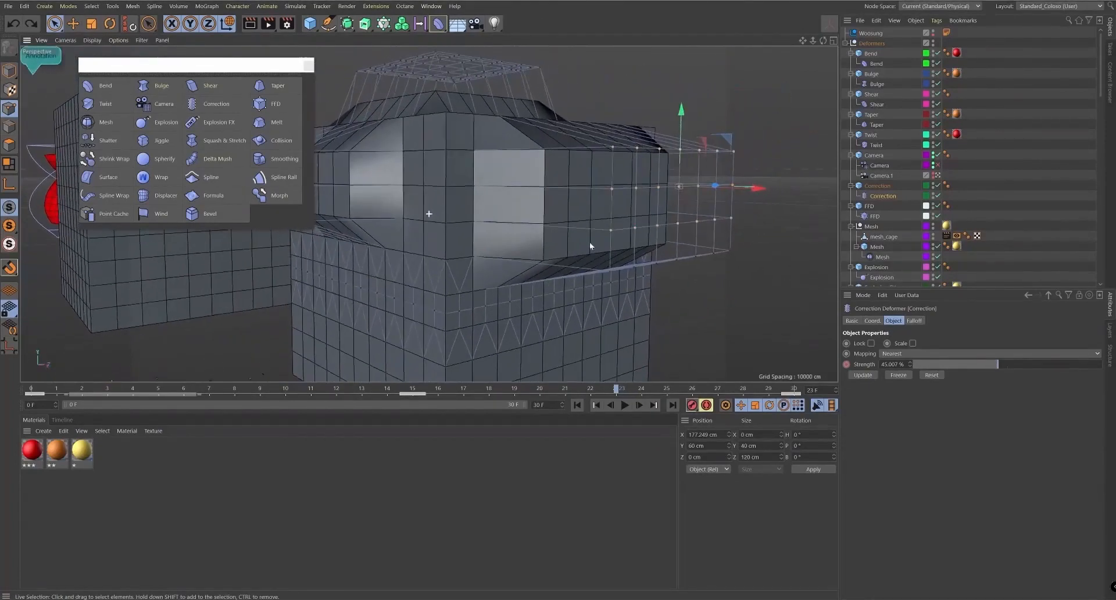
left_click(860, 188)
left_click(885, 196)
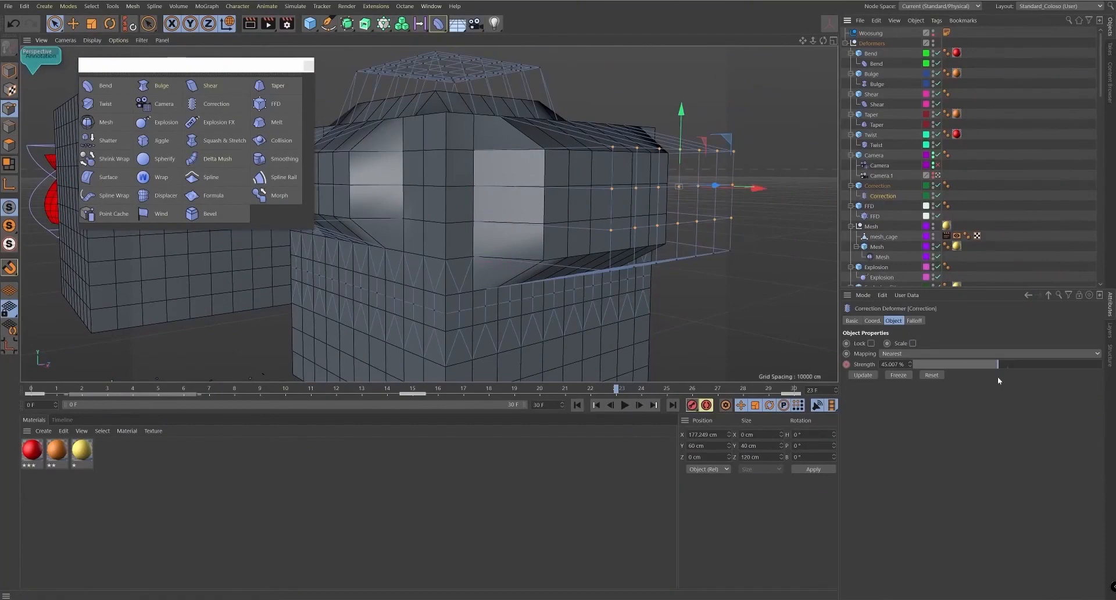
left_click_drag(941, 364, 998, 365)
key("ctrl+z")
- Select and frame the FFD deformer, and set its grid points to 4 in X and 6 in Y
right_click_drag(665, 200, 576, 209, "alt")
left_click_drag(576, 210, 601, 190, "alt")
middle_click_drag(601, 190, 526, 138, "alt")
right_click_drag(691, 233, 516, 254, "alt")
left_click(875, 216)
key("s")
left_click_drag(516, 253, 658, 209, "alt")
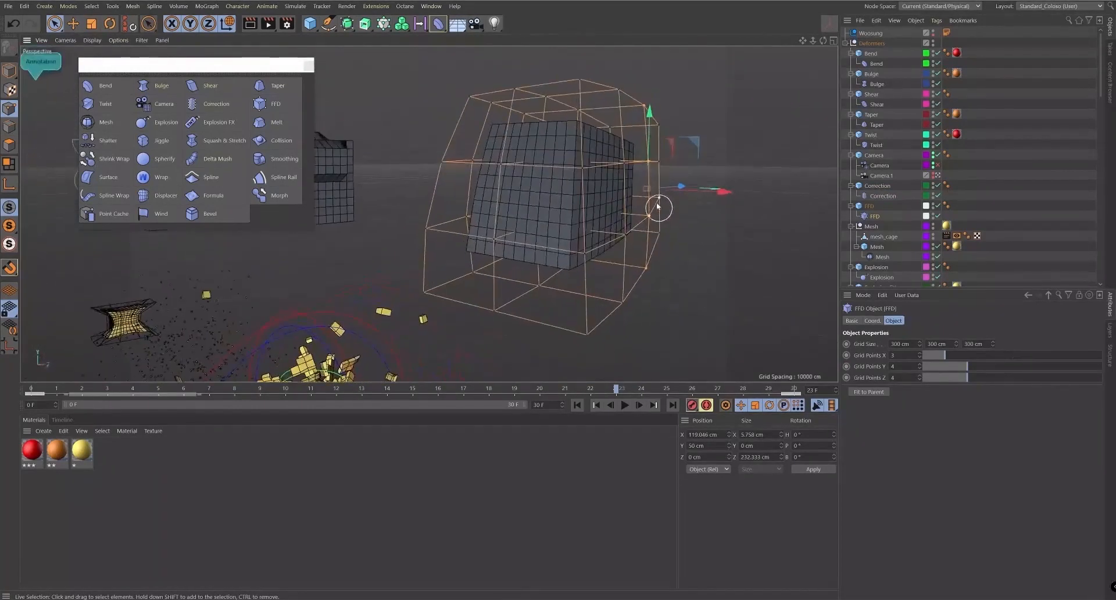
left_click_drag(945, 356, 1013, 366)
- Try moving a group of points on the FFD cage and undo the move
mouse_move(649, 249)
left_mouse_down("alt")
mouse_move(639, 290)
mouse_move(552, 258)
mouse_move(625, 281)
mouse_move(598, 258)
mouse_move(728, 285)
mouse_move(620, 255)
mouse_move(861, 317)
mouse_move(784, 295)
left_mouse_up("alt")
left_click(572, 250)
left_click_drag(668, 302, 758, 282, "alt")
key("ctrl+z")
scroll(693, 234, "down", 5)
left_click_drag(699, 251, 707, 201, "alt")
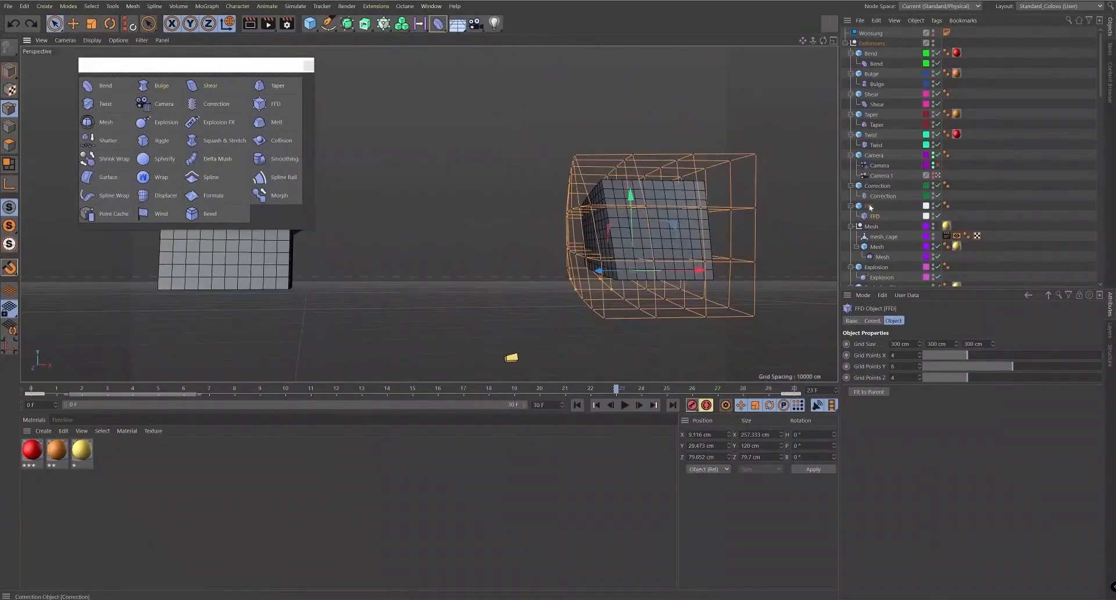
left_click_drag(706, 164, 393, 326, "alt")
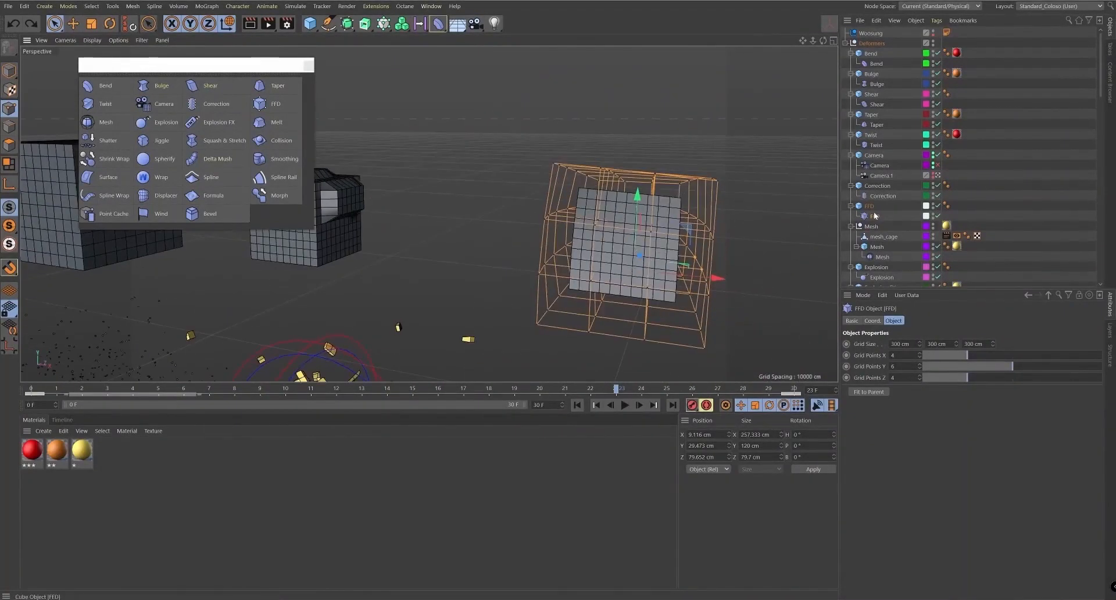
left_click_drag(607, 388, 616, 349)
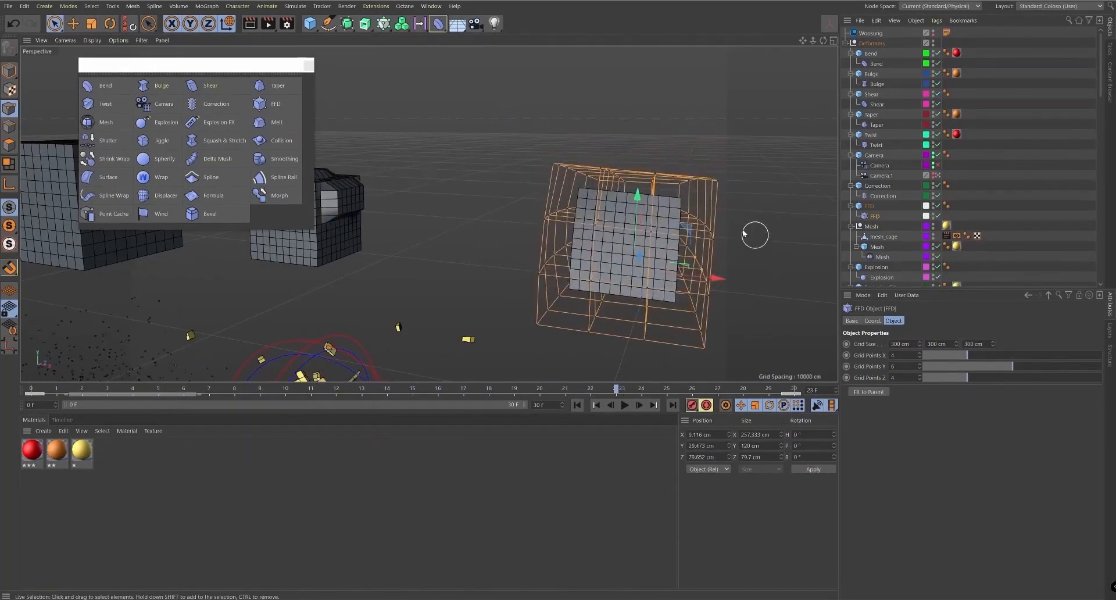
- Review the FFD example, then select the Mesh deformer and frame its example object
left_click_drag(722, 263, 772, 304, "alt")
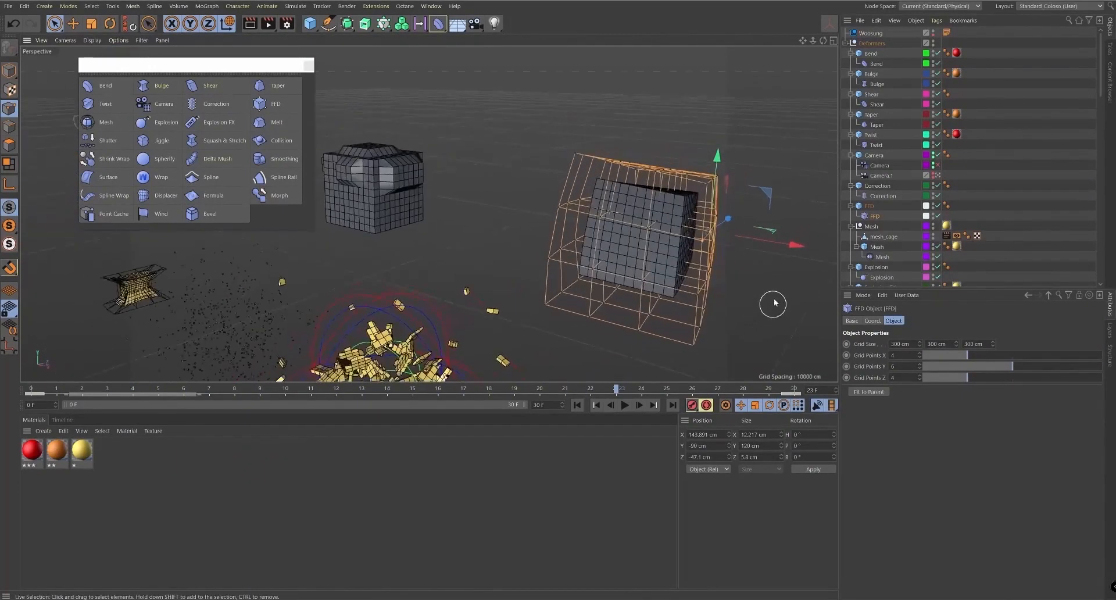
left_click_drag(709, 157, 641, 258, "alt")
left_click_drag(699, 314, 649, 261, "alt")
right_click_drag(647, 261, 576, 239, "alt")
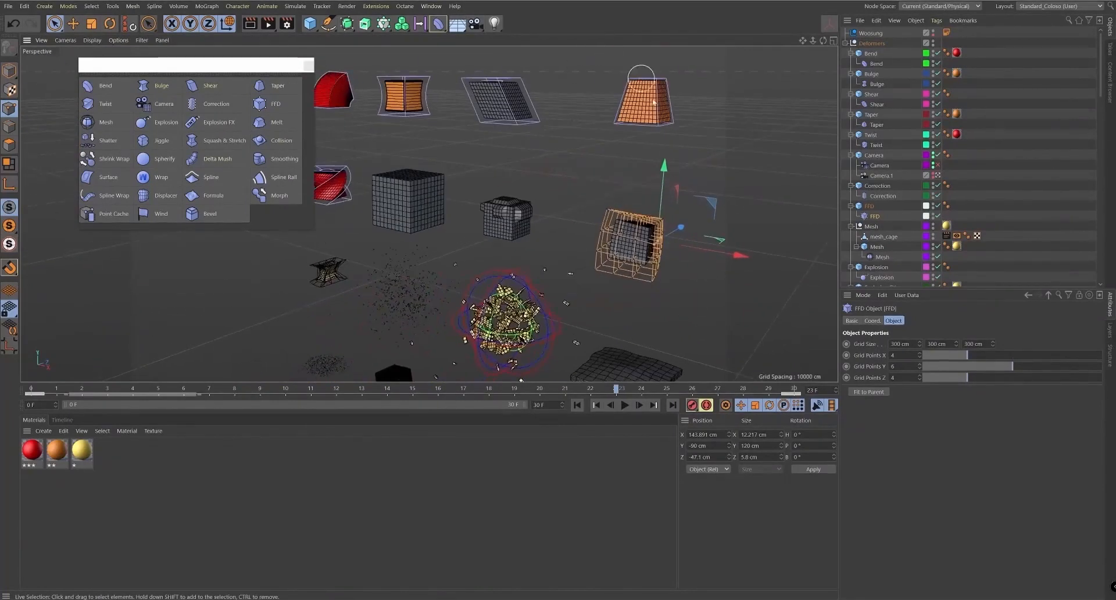
middle_click_drag(635, 295, 711, 221, "alt")
left_click_drag(640, 254, 679, 236, "alt")
middle_click_drag(616, 249, 701, 240, "alt")
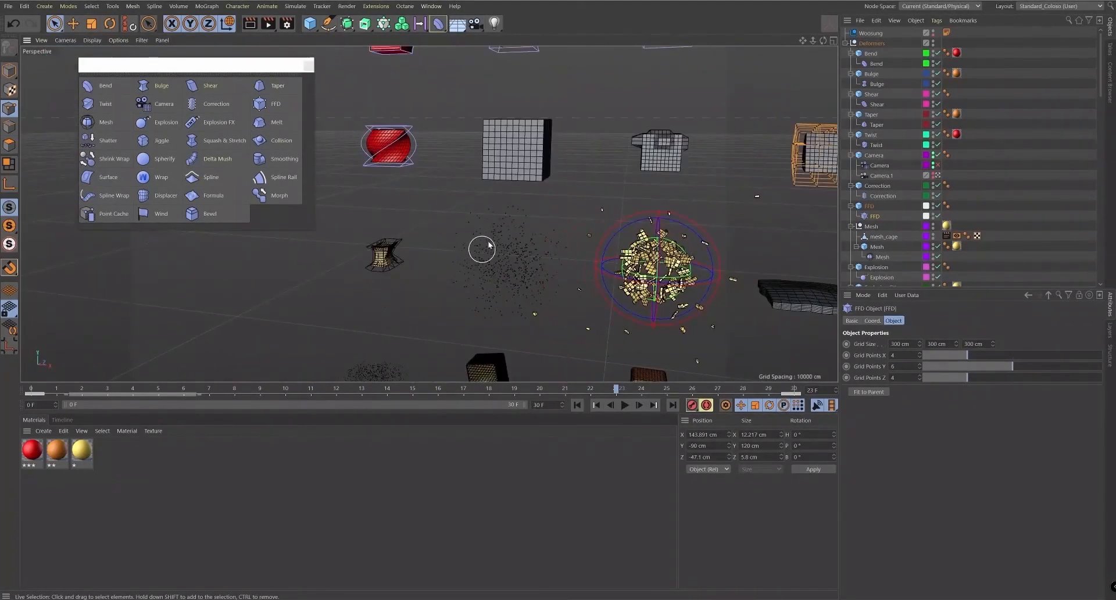
left_click(882, 258)
key("o")
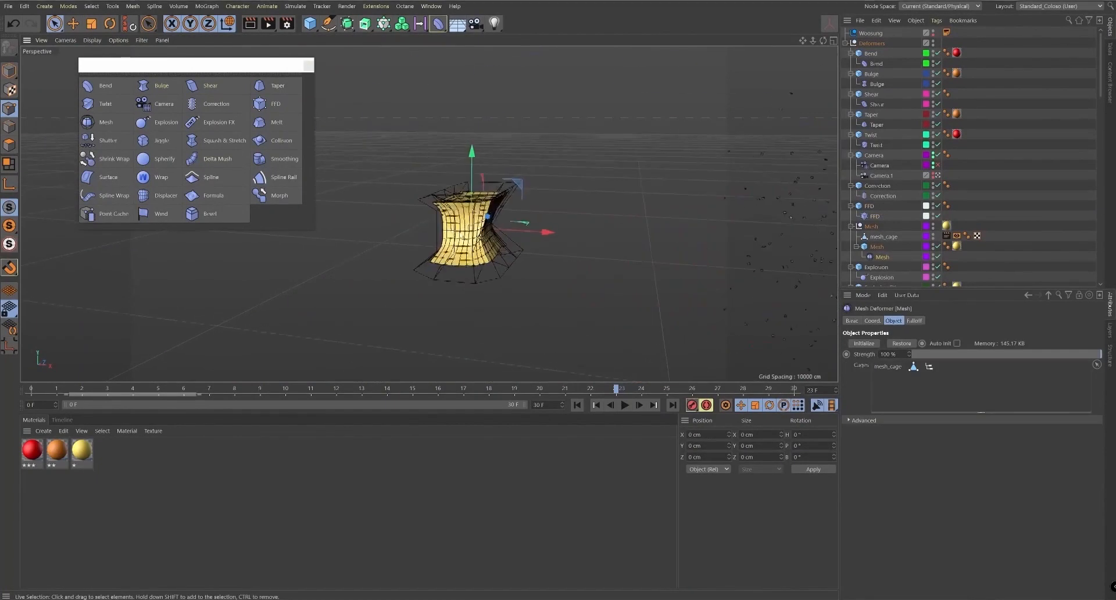
middle_click_drag(590, 211, 656, 209, "alt")
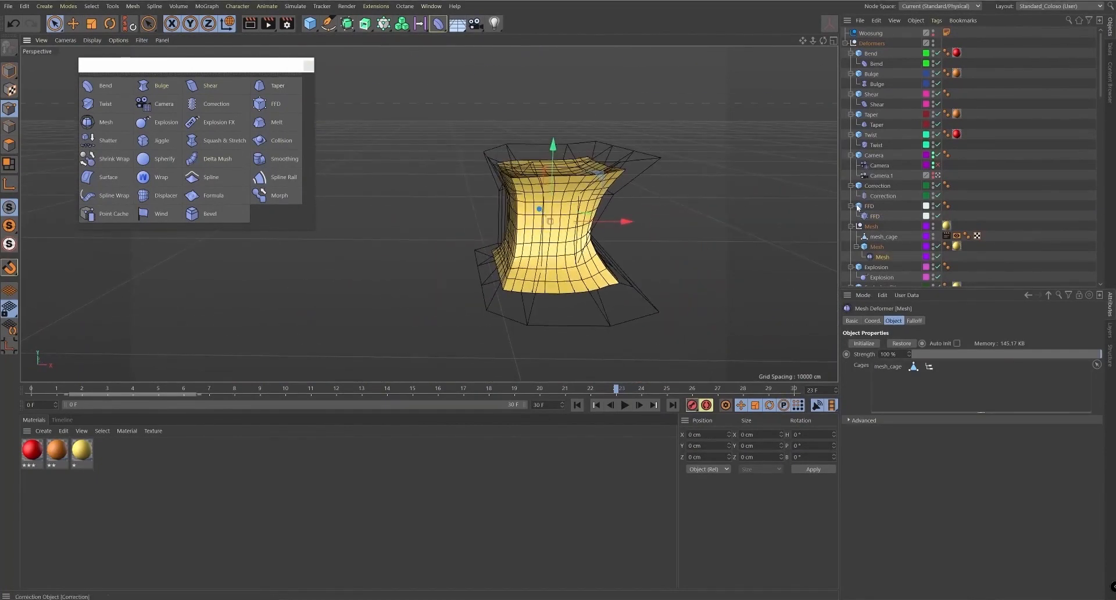
- Preview the Mesh deformer by switching it off and on, selecting mesh_cage, and scrubbing its animation to frame 6
left_click(877, 247)
left_click(856, 246)
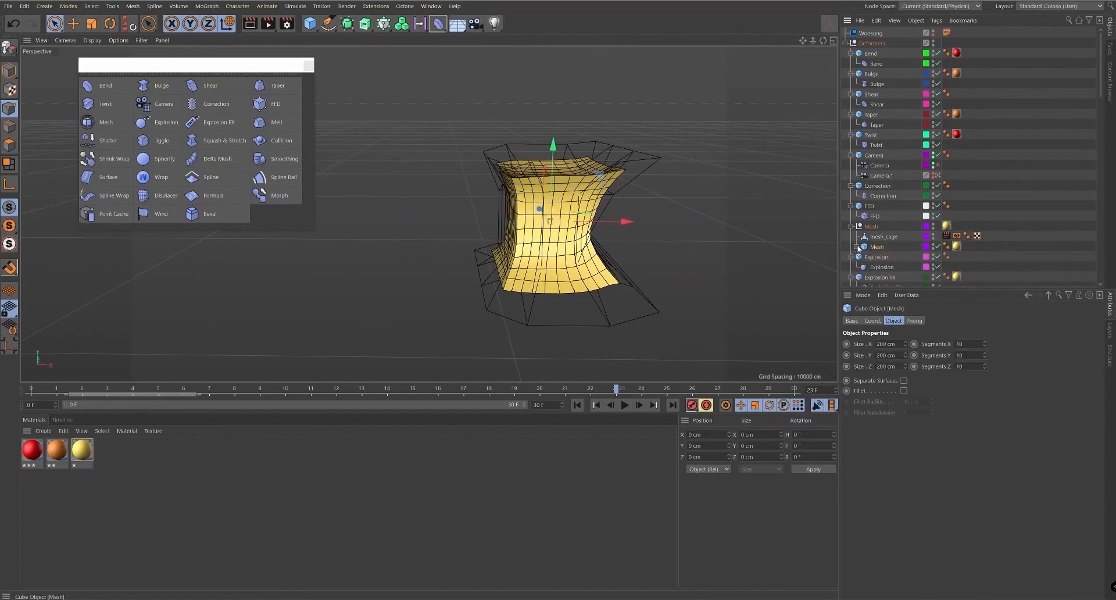
left_click(856, 246)
left_click(882, 257)
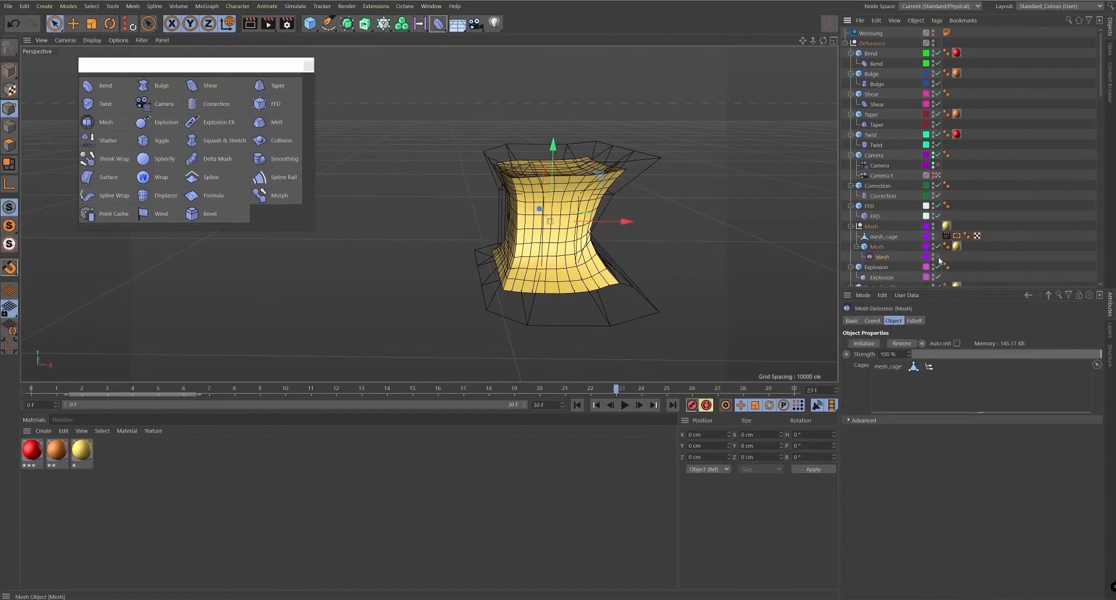
left_click(938, 257)
left_click(884, 237)
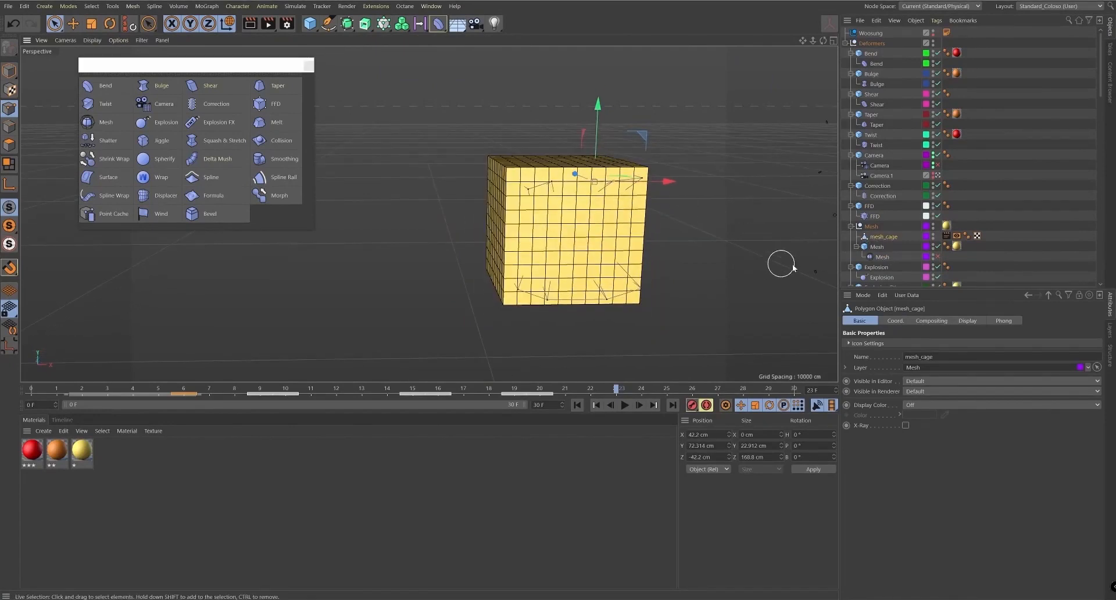
left_click(938, 257)
left_click_drag(259, 388, 176, 380)
left_click_drag(80, 395, 193, 396)
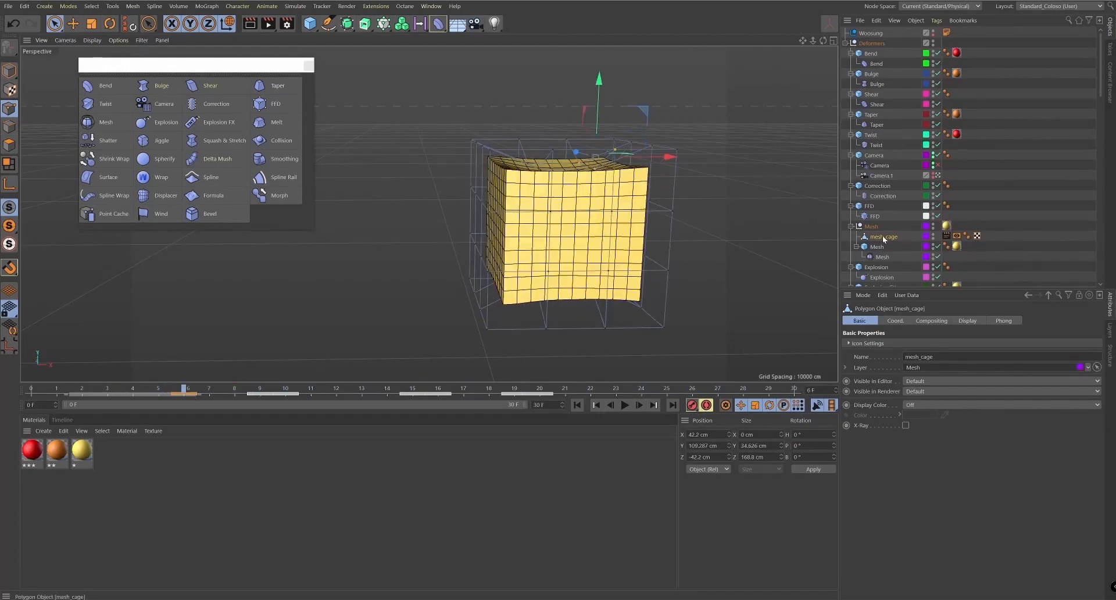
- Try deleting mesh_cage, check the Mesh deformer's settings without it, and restore the cage
key("Delete")
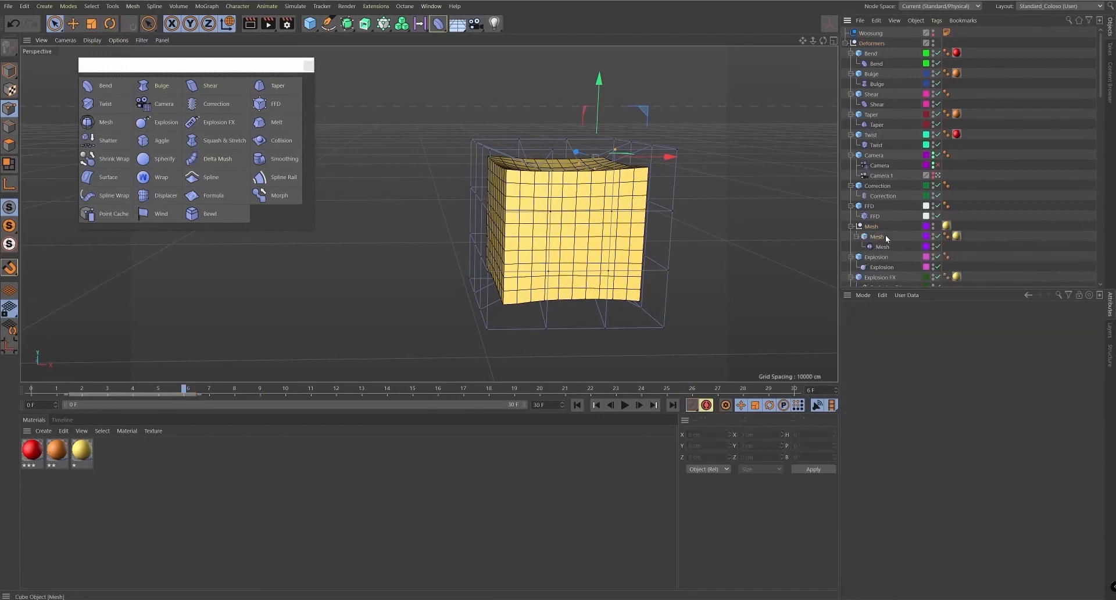
left_click(882, 249)
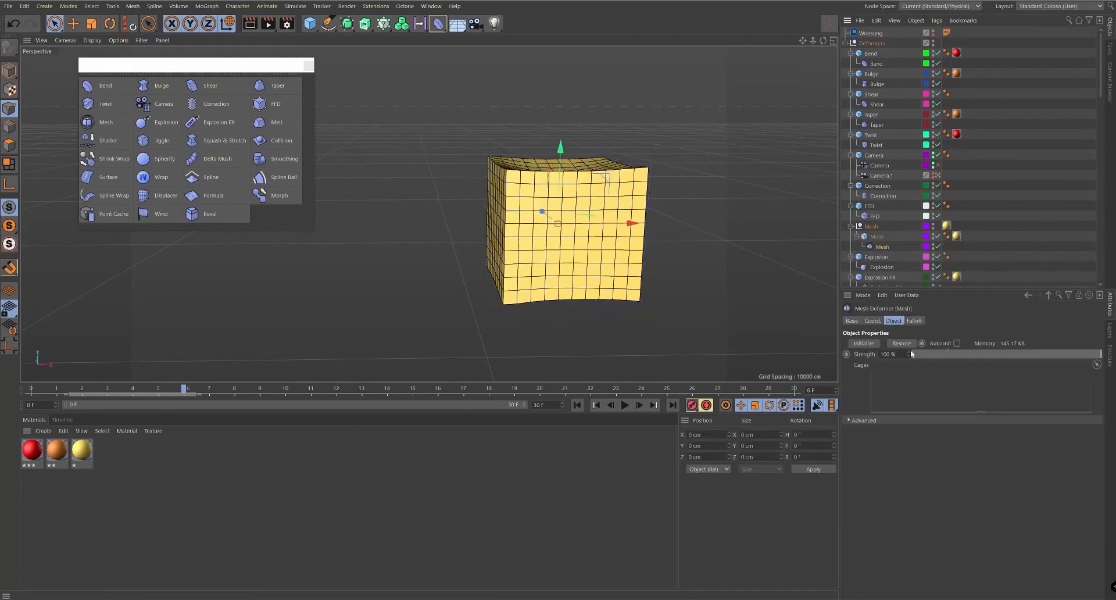
left_click(918, 322)
left_click(891, 321)
left_click(873, 322)
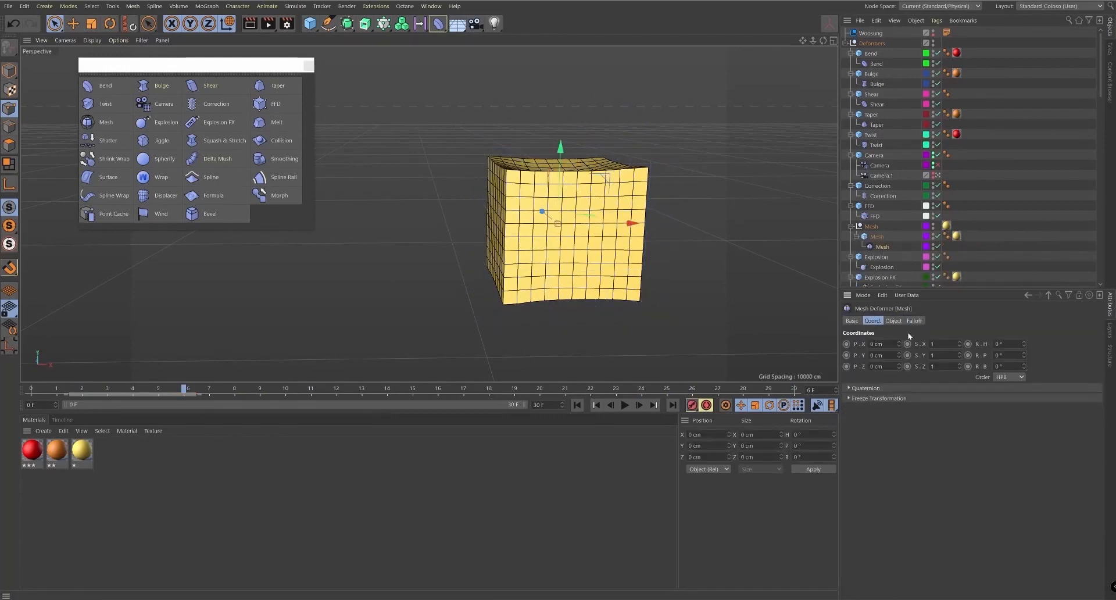
key("ctrl+z")
left_click(577, 405)
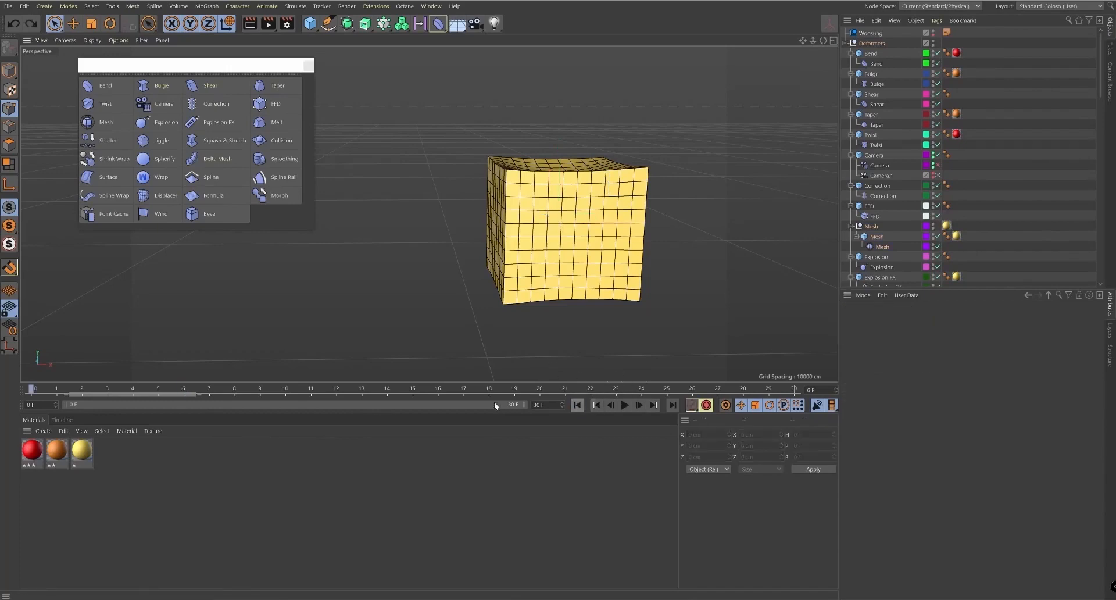
key("ctrl+y")
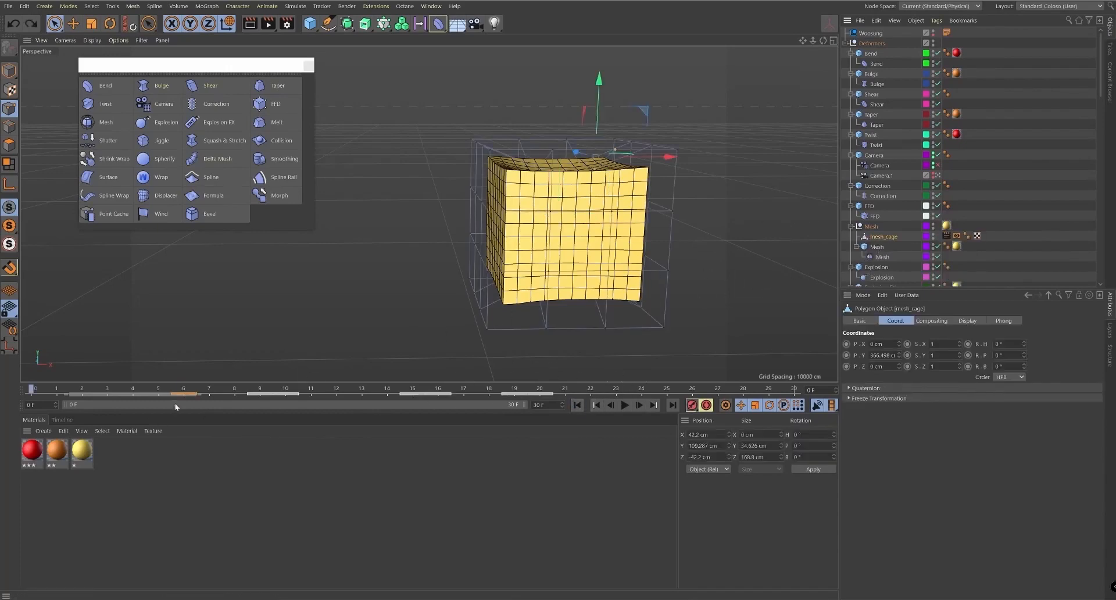
- Set the Mesh deformer's strength to 0 % at frame 0 and delete the mesh_cage object
left_click_drag(167, 392, 31, 391)
left_click(882, 257)
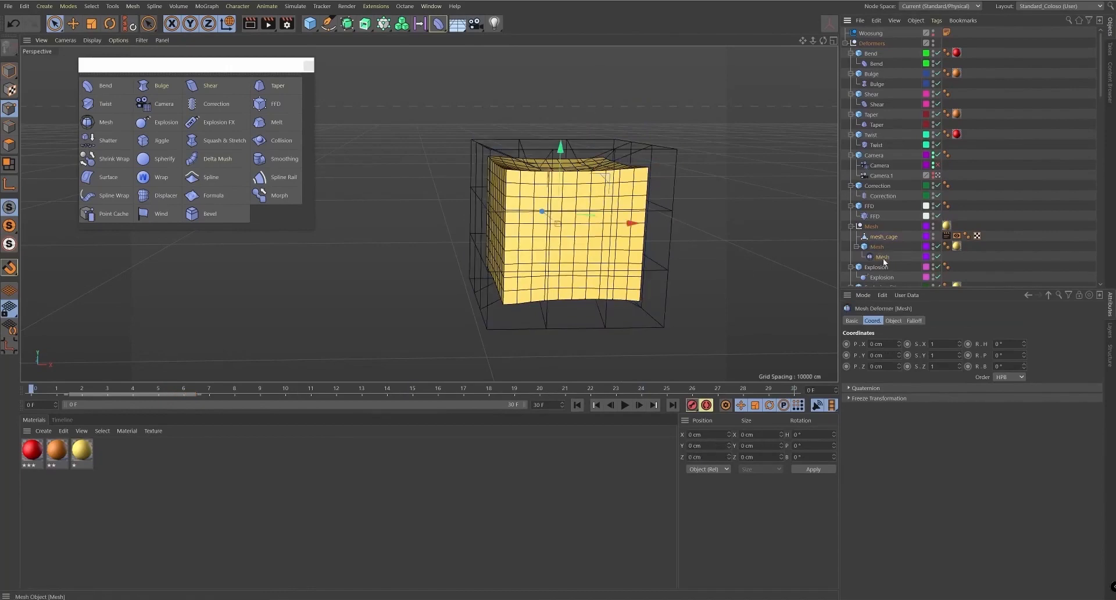
left_click(893, 321)
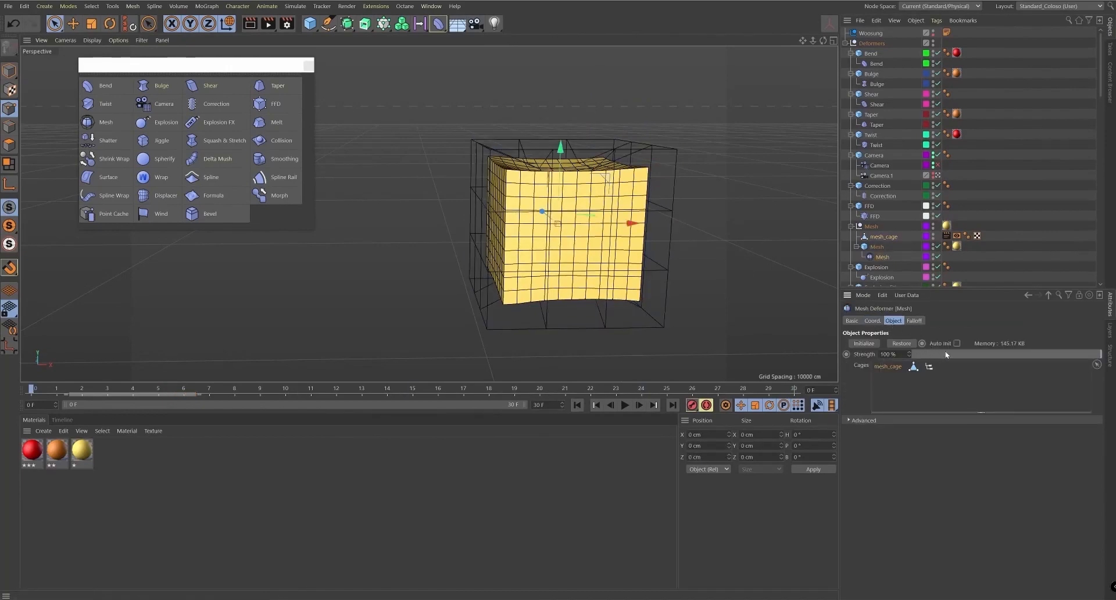
left_click_drag(921, 354, 733, 375)
key("Delete")
left_click(878, 237)
key("Delete")
- Add a new cube above the Mesh cube in its group and scale it to about 292 cm so it encloses it
left_click(876, 237)
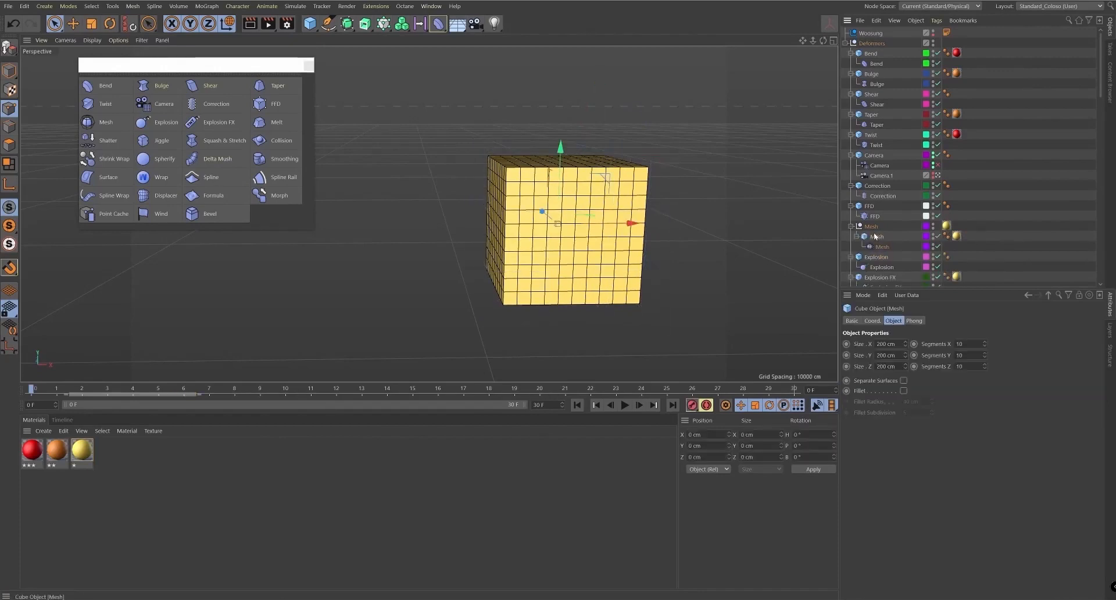
left_click(310, 23)
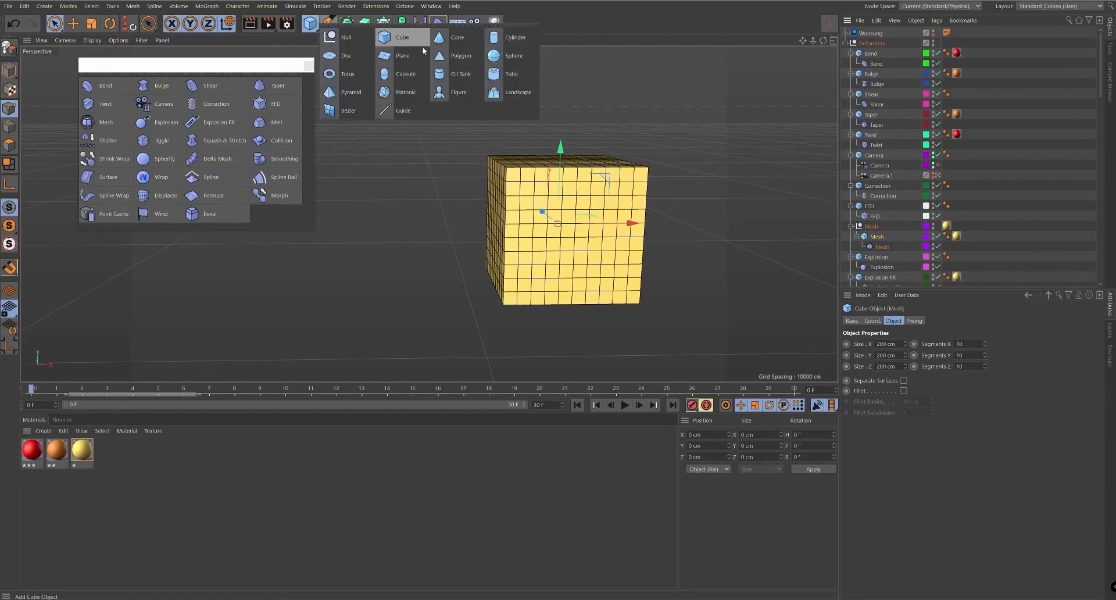
left_click(413, 37, "alt")
left_click_drag(881, 245, 873, 230)
key("t")
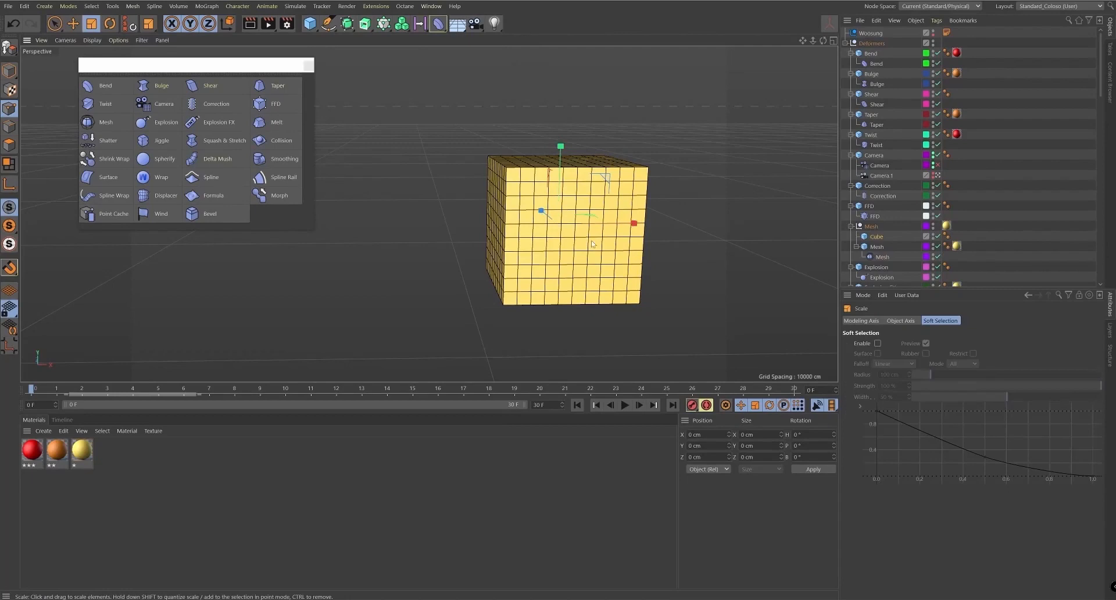
left_click_drag(593, 244, 525, 256)
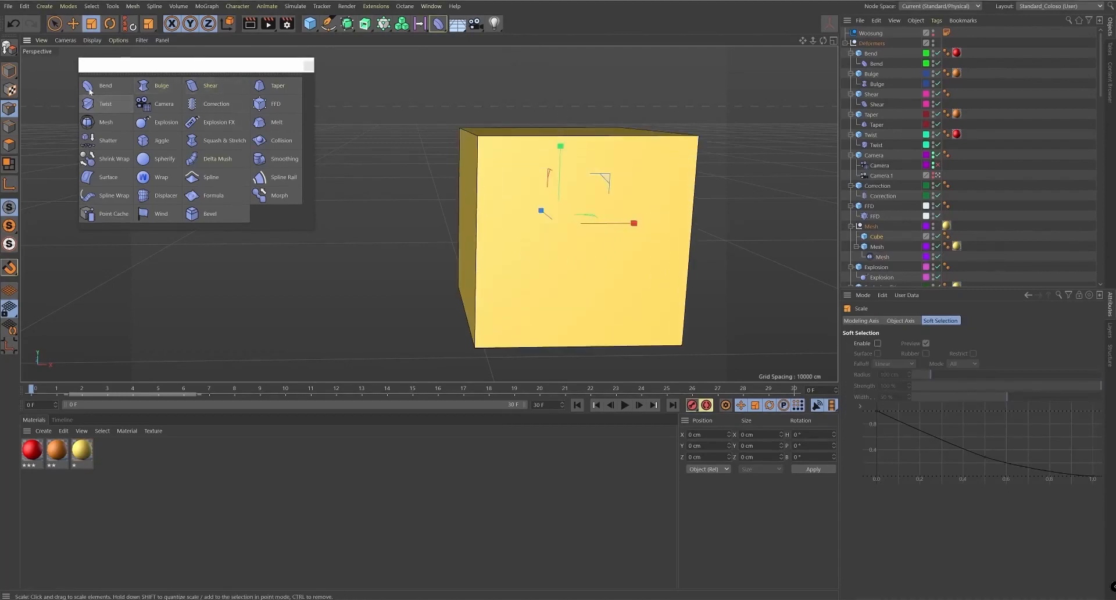
- Set the new cube's segments to 5 in X, Y and Z and make it editable
left_click(876, 237)
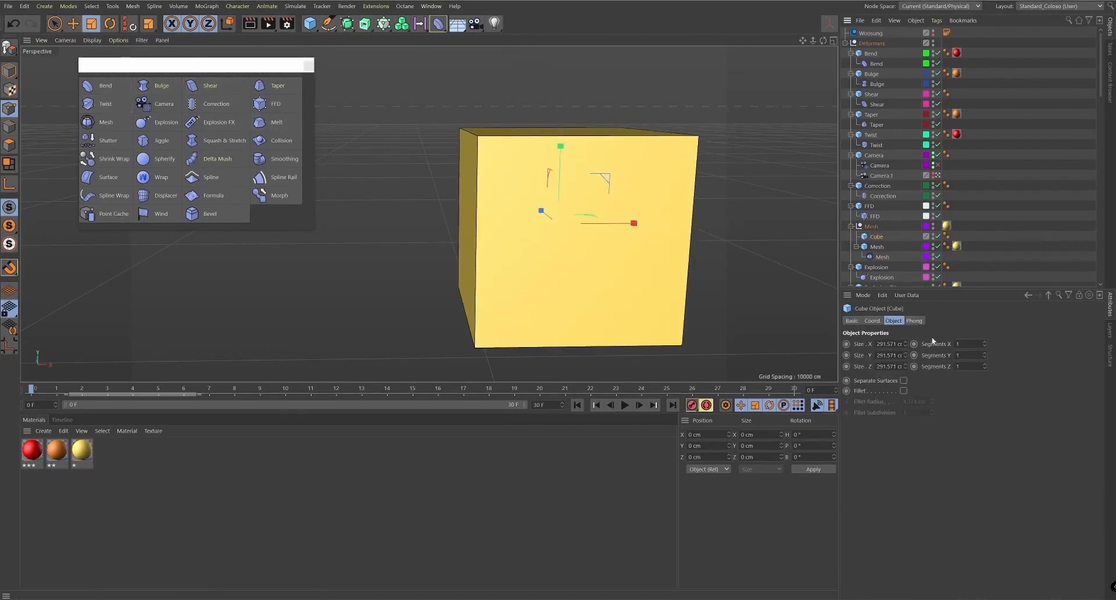
type("5")
key("Tab")
type("5")
key("Tab")
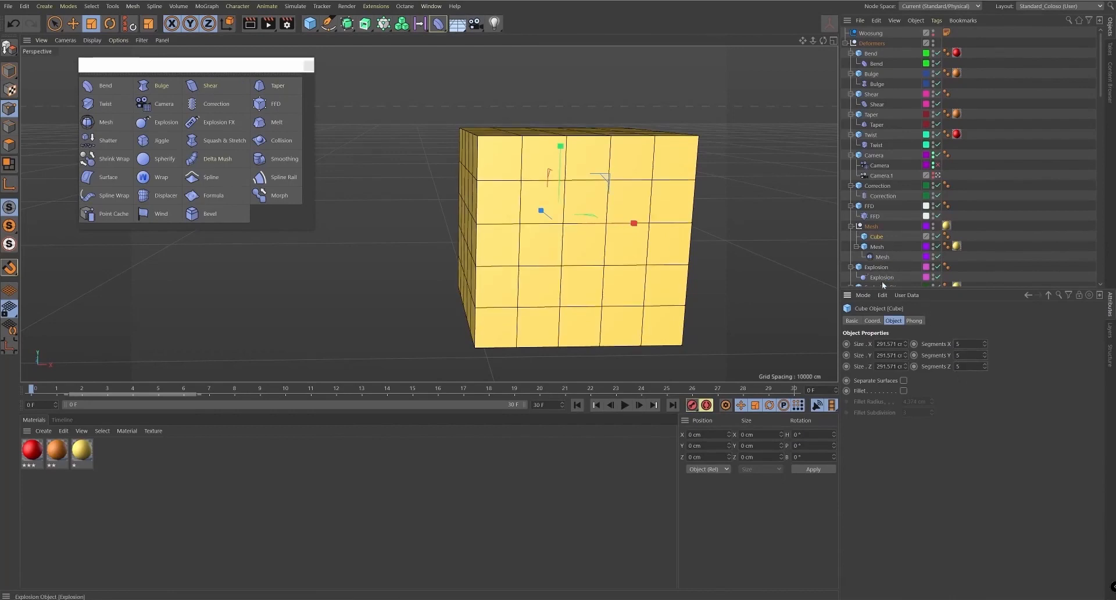
key("c")
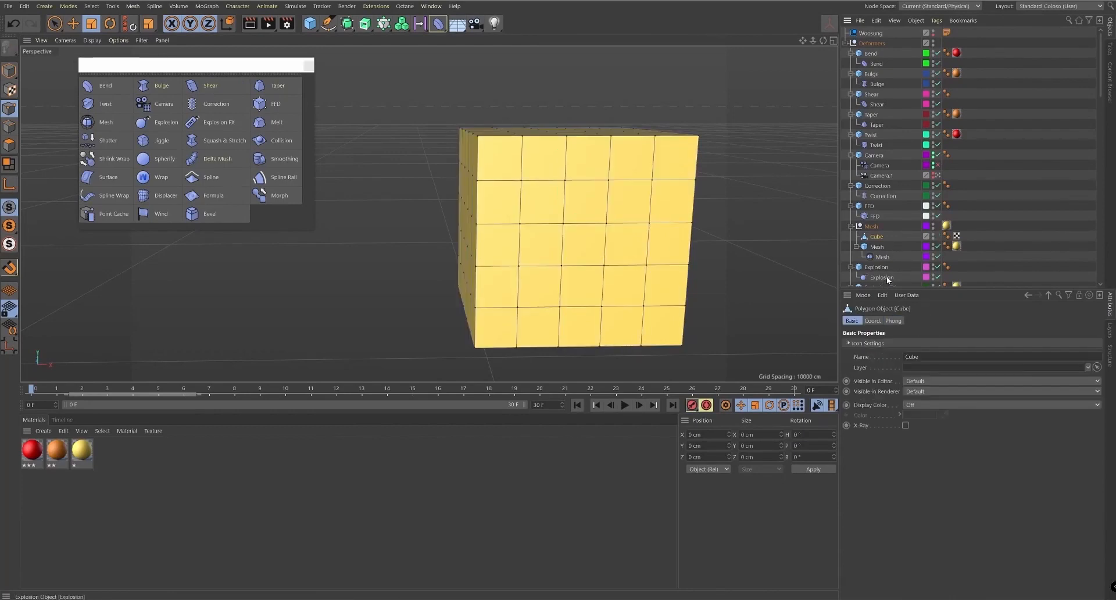
- Assign the editable cube as the Mesh deformer's cage and initialize the deformer
left_click(877, 247)
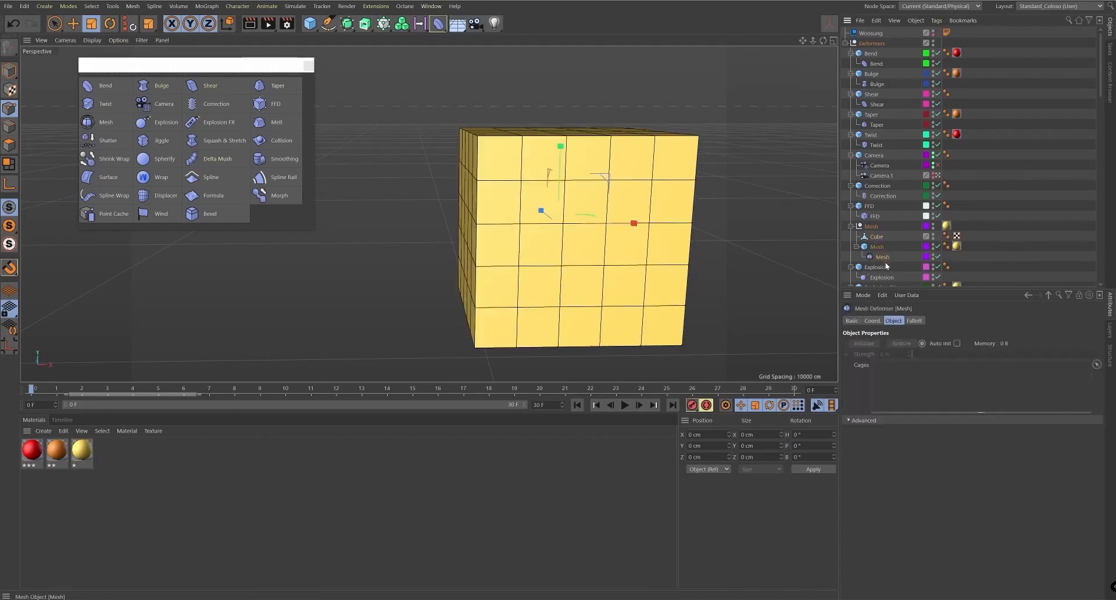
left_click_drag(876, 237, 922, 384)
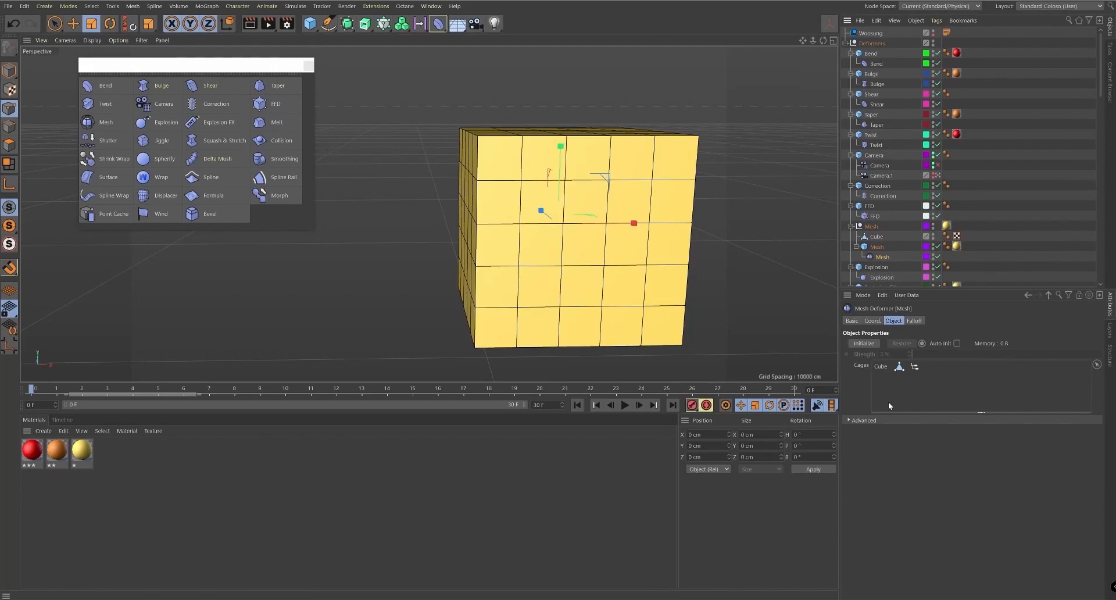
left_click(865, 343)
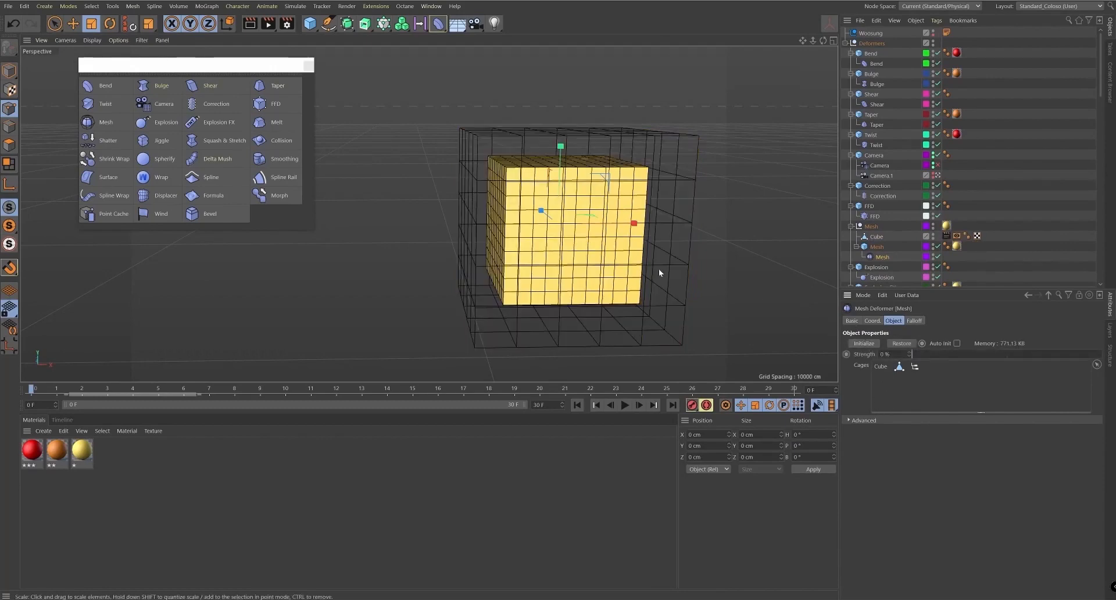
- Select a group of points on top of the cube cage, try moving them down, and undo the move
left_click(879, 239)
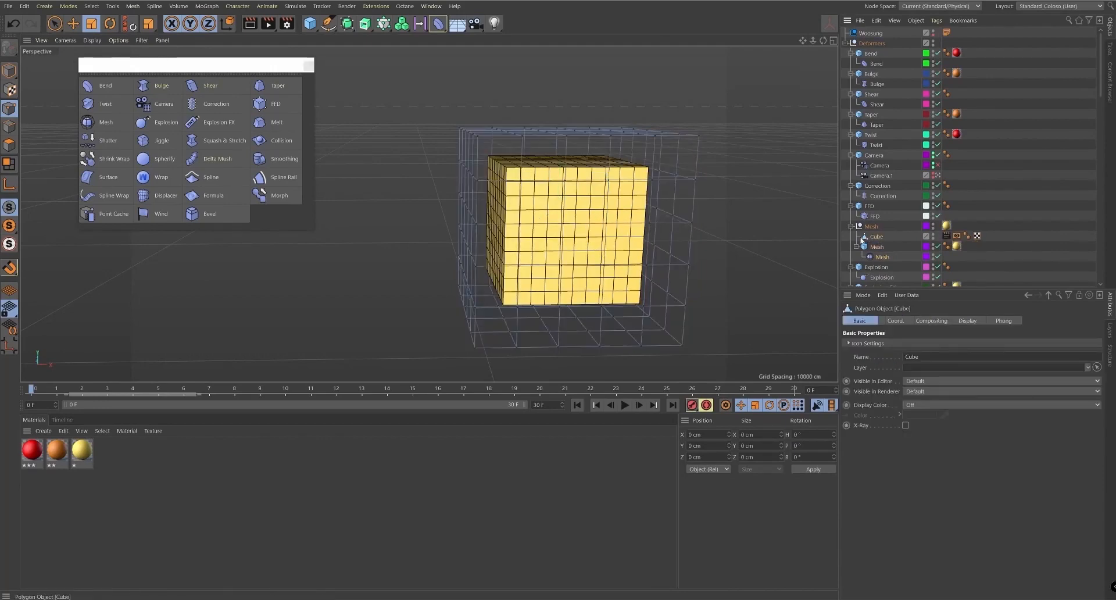
left_click_drag(615, 209, 643, 128, "alt")
key("space")
left_click_drag(561, 137, 587, 137)
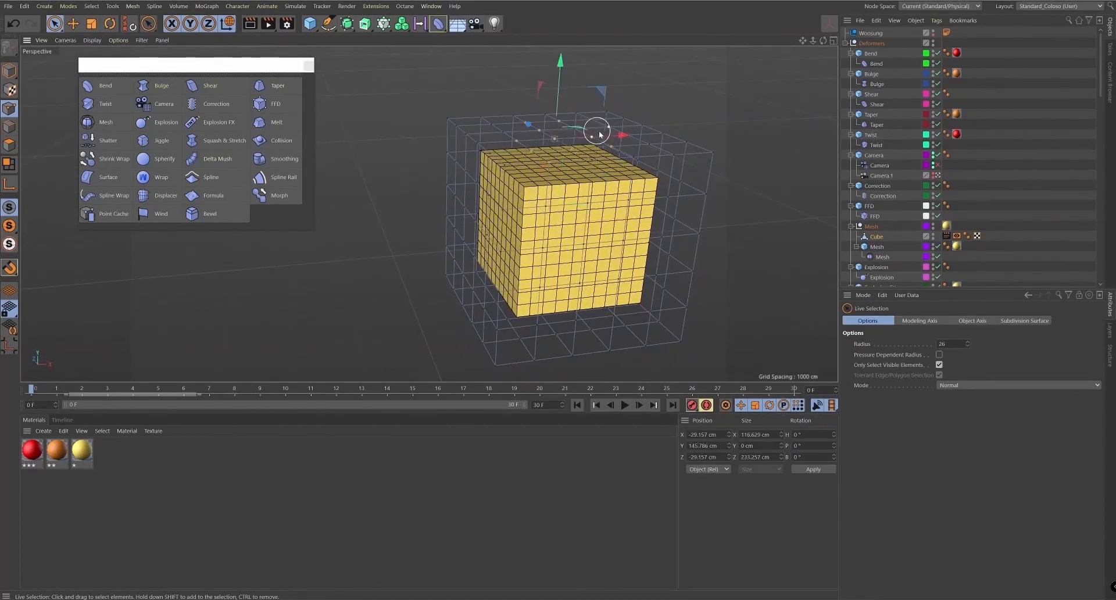
mouse_move(557, 91)
left_mouse_down()
mouse_move(556, 122)
mouse_move(556, 111)
left_mouse_up()
key("ctrl+z")
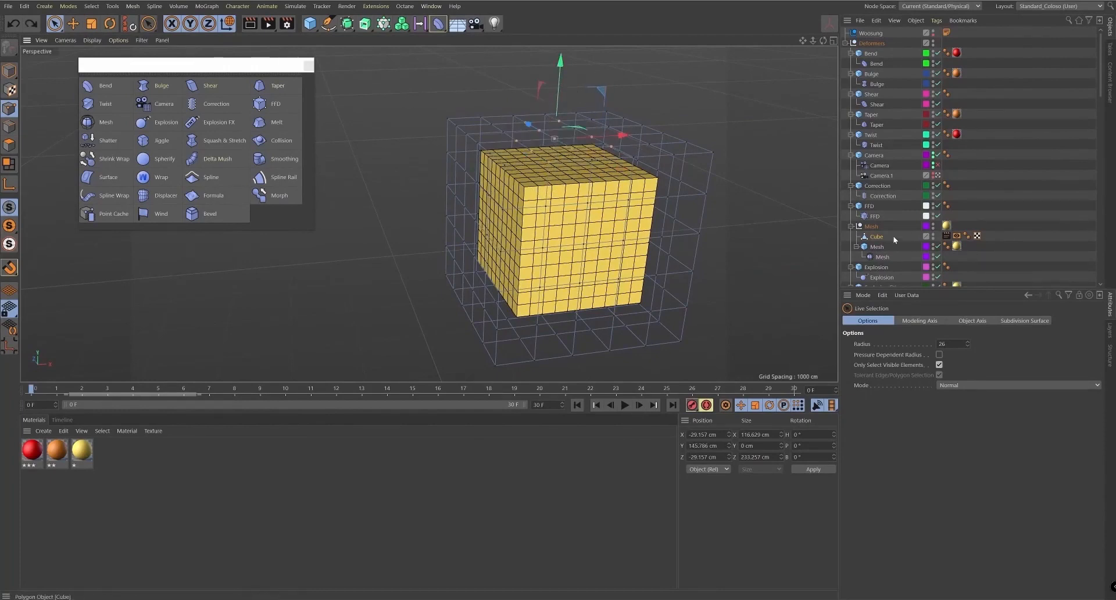
- Set the Mesh deformer's strength to 100 % and try moving the selected top cage points upward
left_click(883, 257)
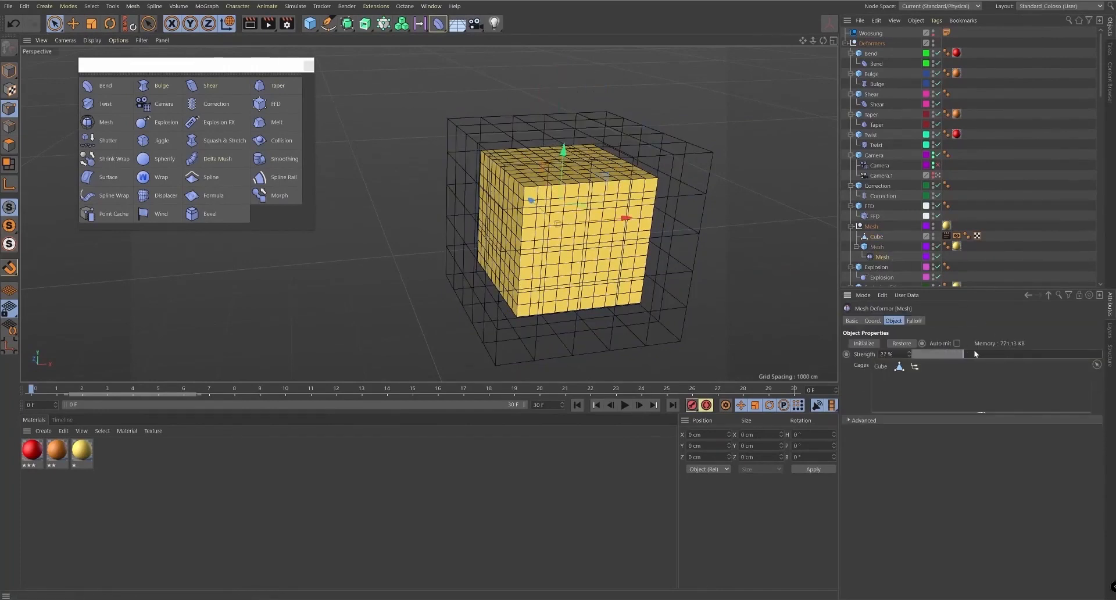
left_click_drag(964, 350, 1102, 354)
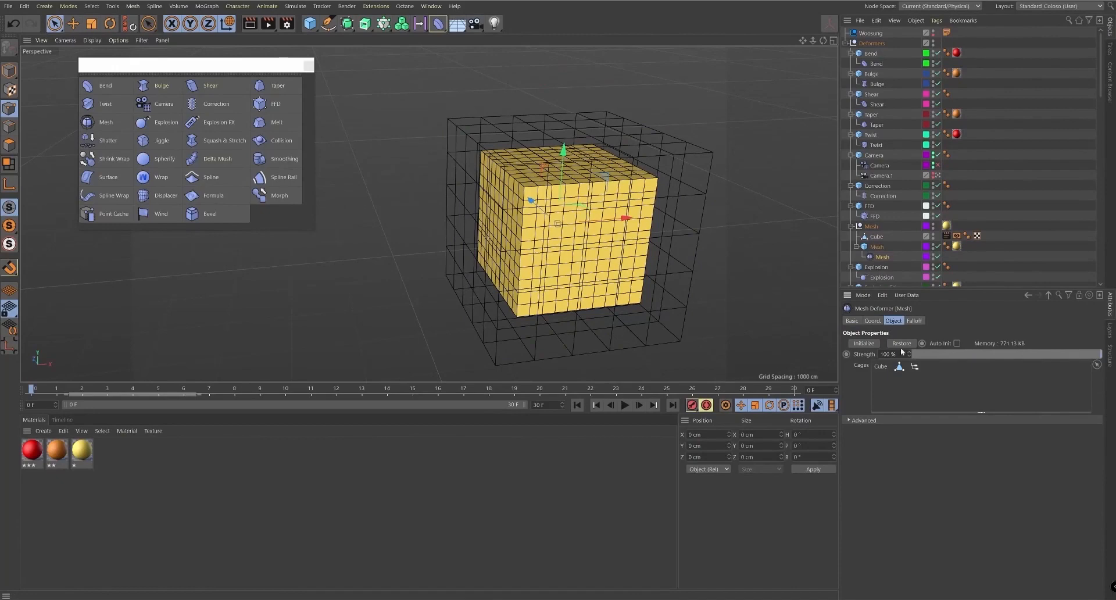
left_click(587, 169)
left_click_drag(566, 98, 569, 58)
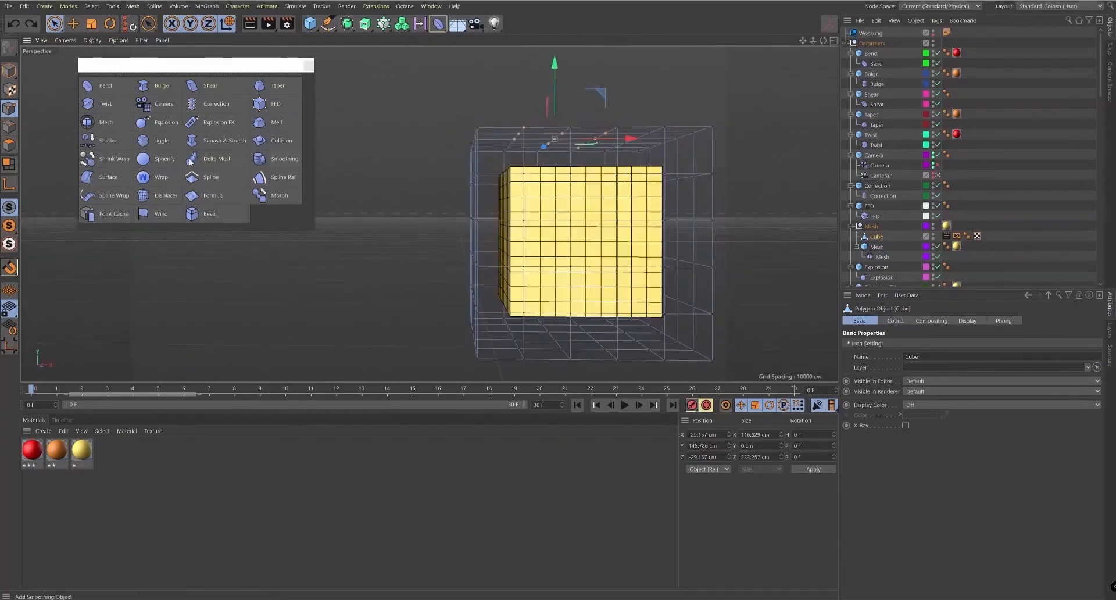
- Select three horizontal edge loops around the cube cage with Loop Selection, and return to point mode
key("u")
key("l")
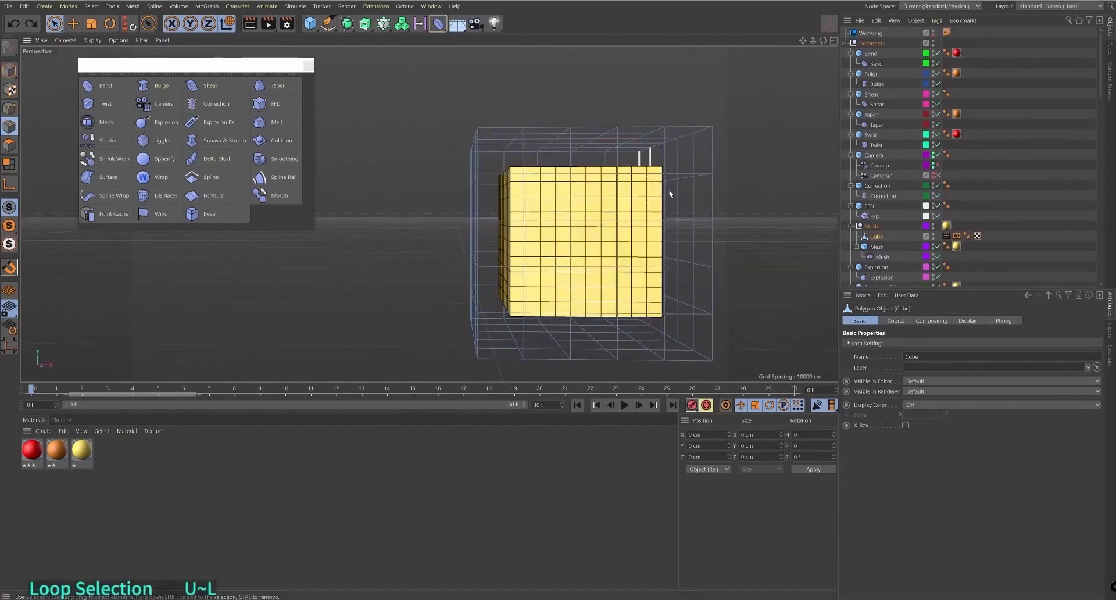
left_click(685, 180)
left_click(689, 220, "shift")
left_click(687, 264, "shift")
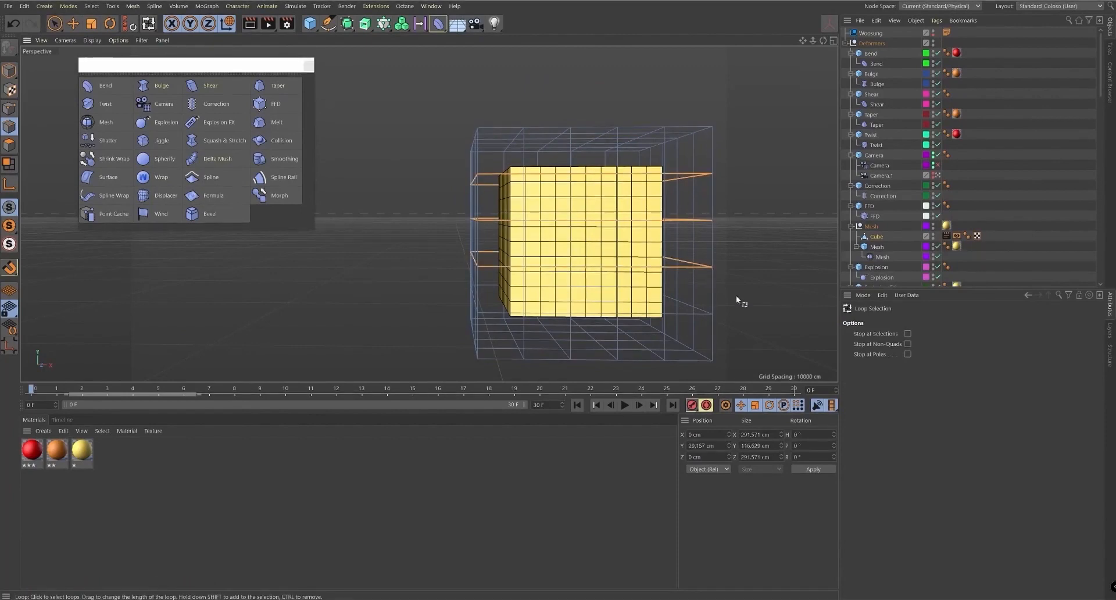
left_click(10, 109)
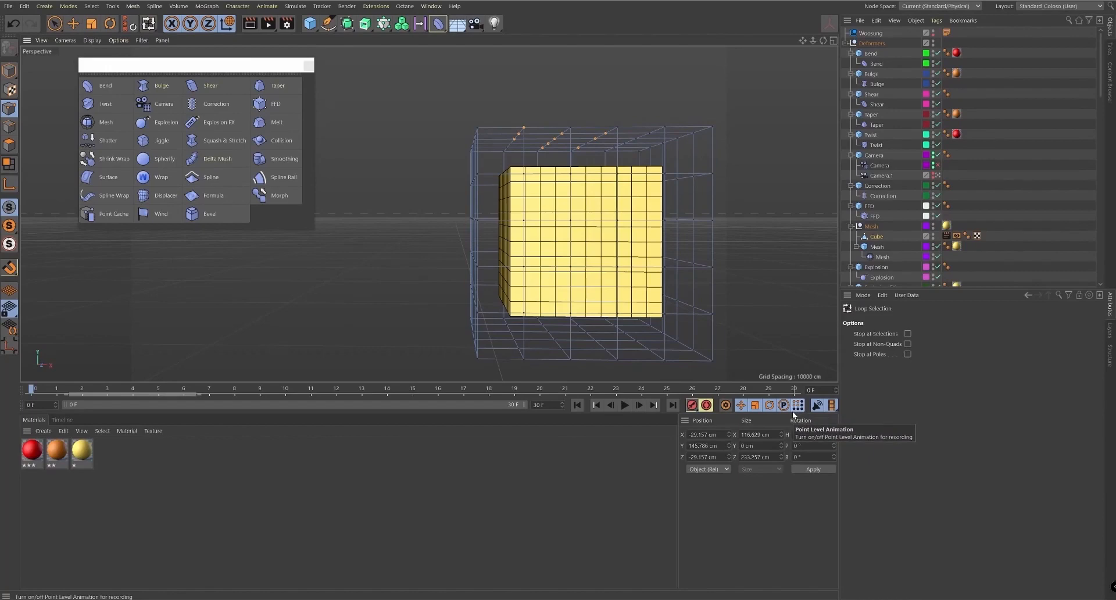
- Enable point-level animation recording, and key the cage's selected middle loop scaled inward to about 158 cm at frame 4
left_click(799, 407)
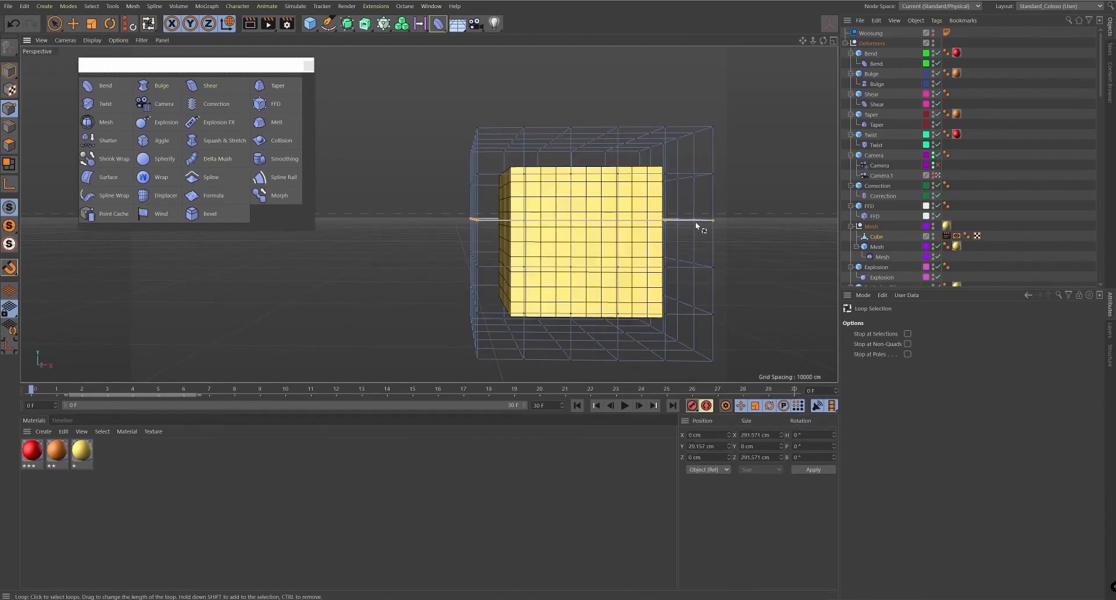
left_click_drag(581, 319, 424, 342, "alt")
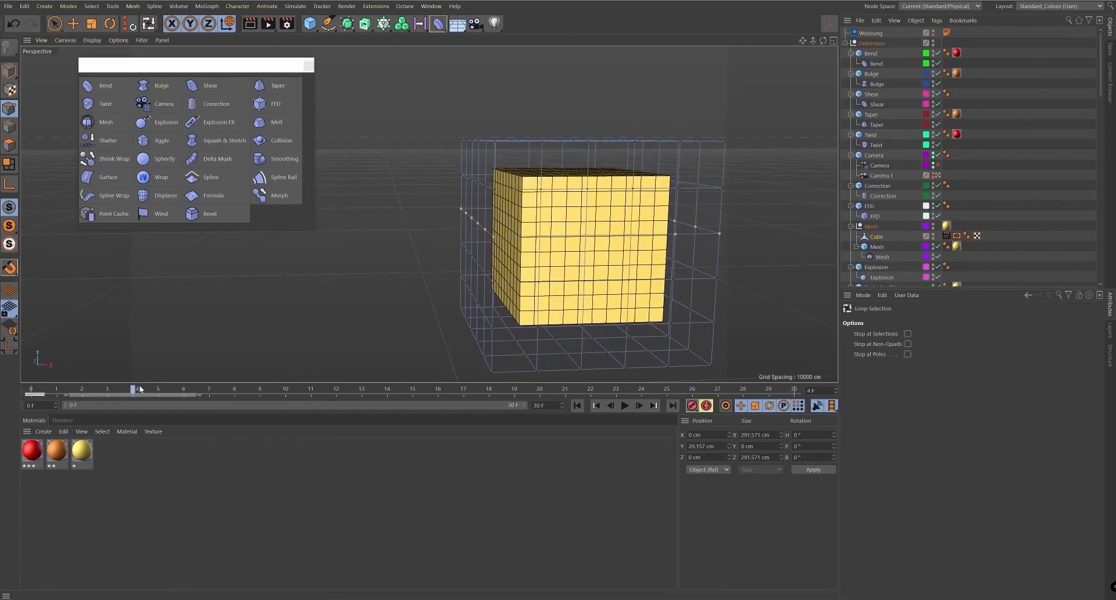
key("t")
left_click_drag(720, 267, 690, 370)
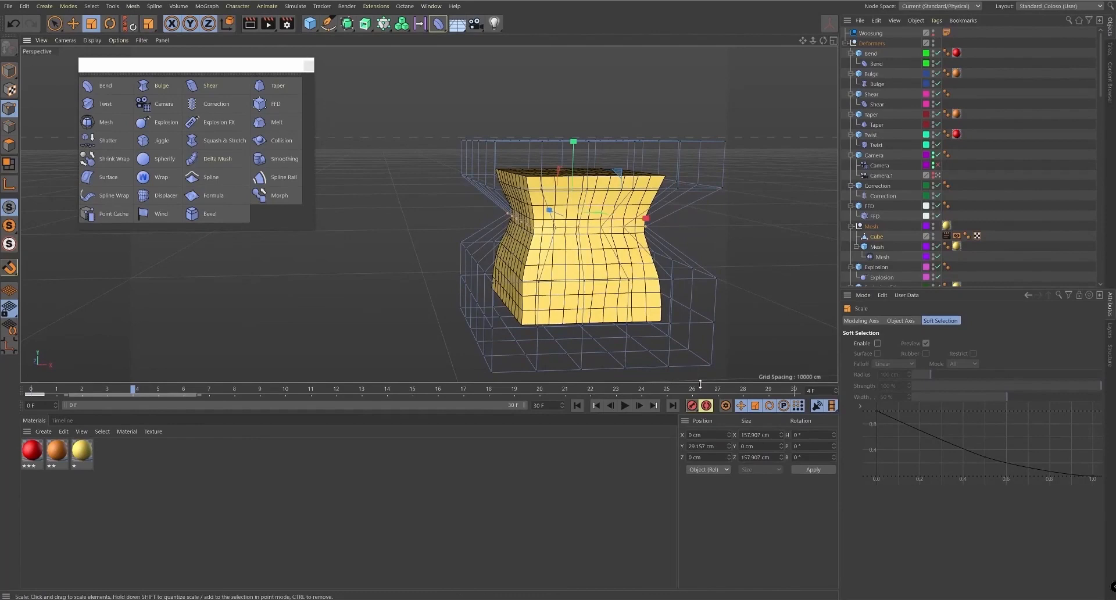
left_click(692, 406)
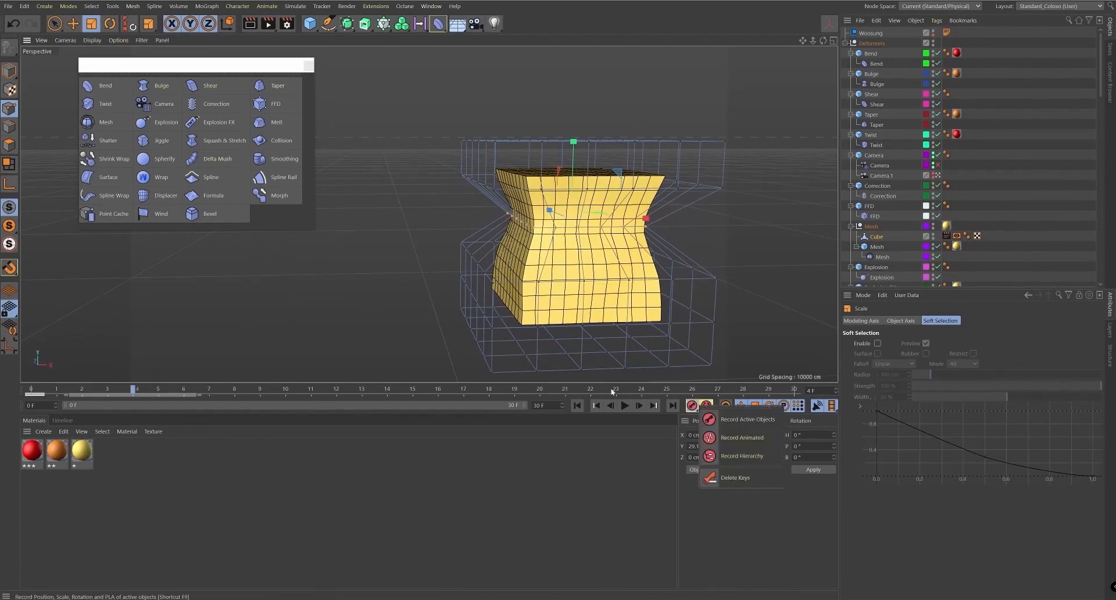
left_click(741, 419)
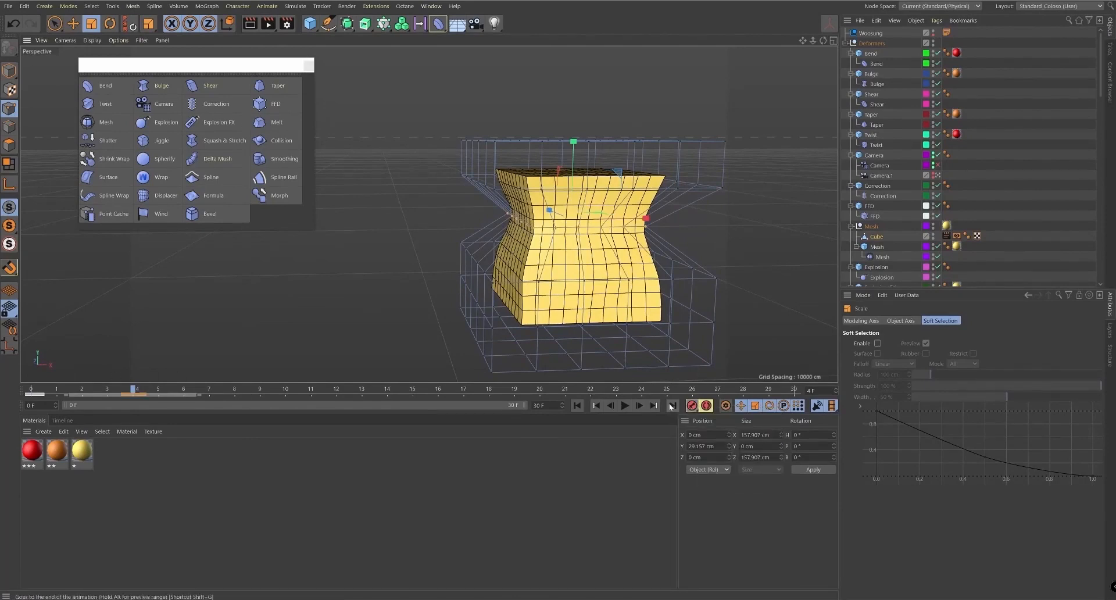
- At frame 12, select the cage loop just below the middle, scale it inward to about 151 cm and record a keyframe
left_click_drag(100, 391, 338, 386)
left_click_drag(502, 331, 541, 296, "alt")
key("u")
key("l")
left_click(686, 258)
key("t")
left_click_drag(739, 287, 604, 293)
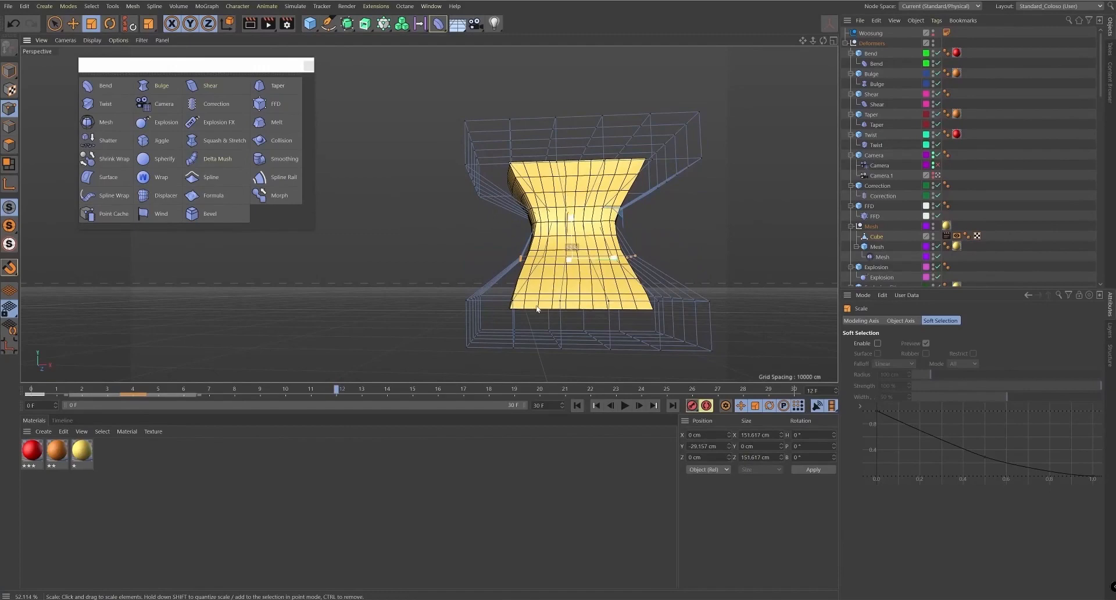
left_click(691, 406)
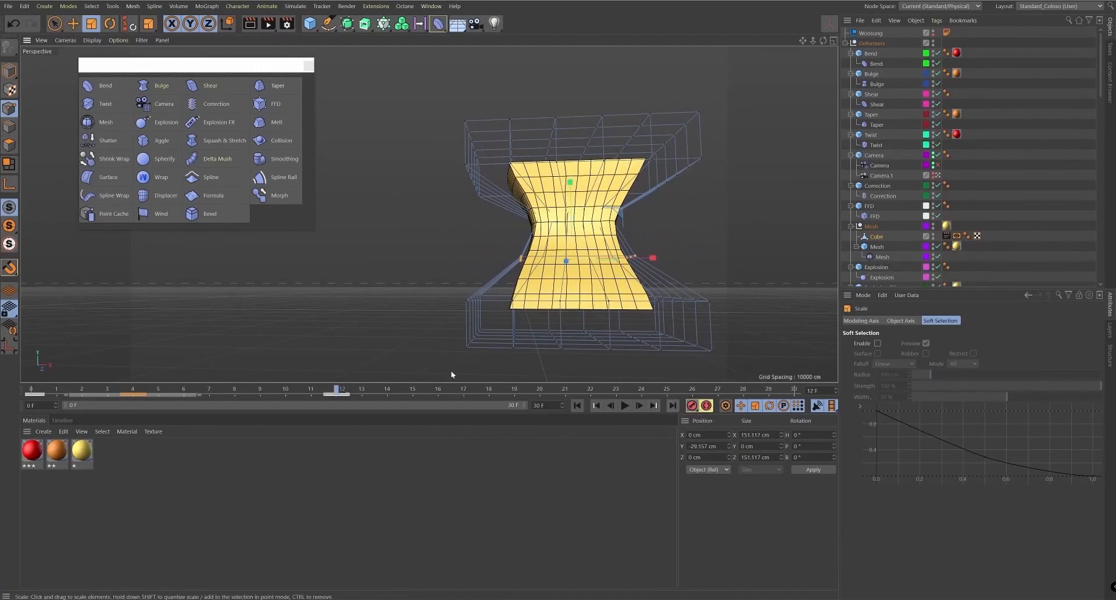
- Scrub through the animation to frame 17, and key the same lower loop scaled further inward to about 81 cm
mouse_move(127, 393)
left_mouse_down()
mouse_move(52, 393)
mouse_move(410, 388)
mouse_move(184, 389)
left_mouse_up()
left_click(303, 390)
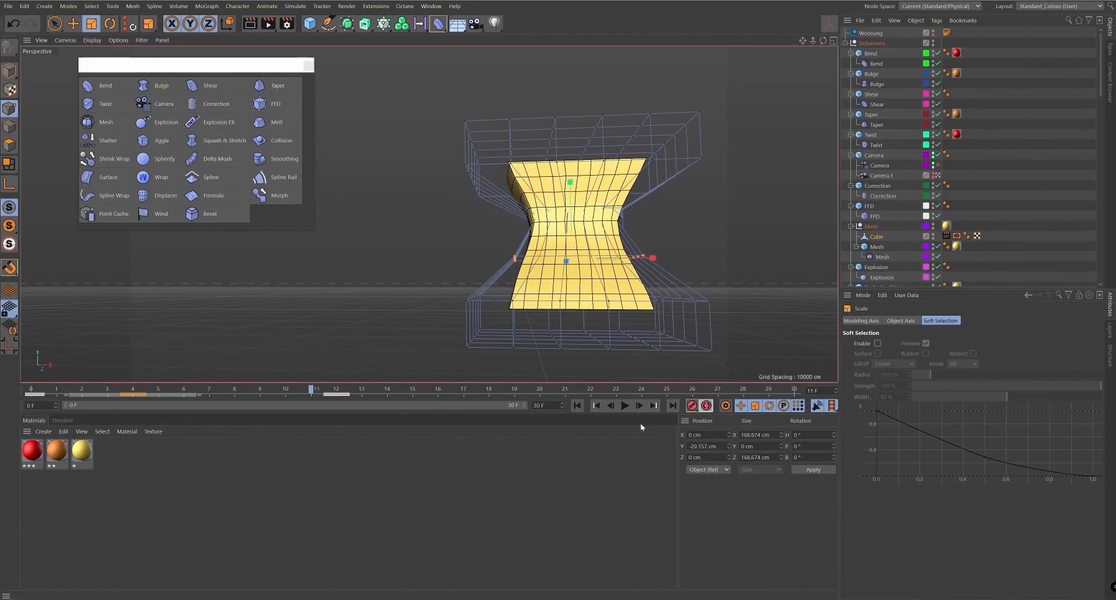
left_click(336, 394)
left_click_drag(376, 391, 463, 390)
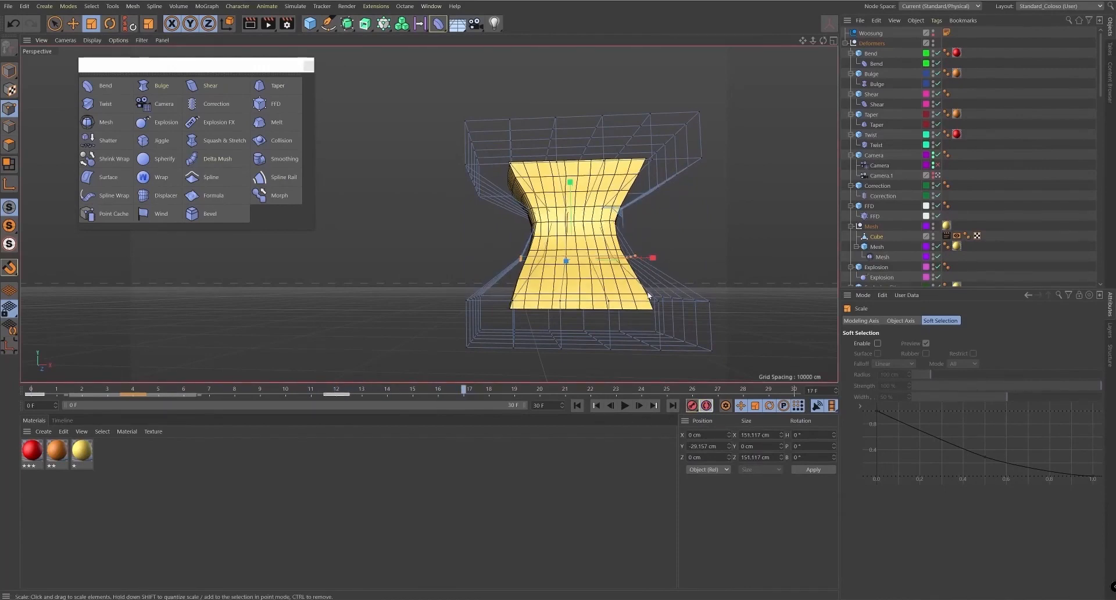
left_click_drag(712, 292, 661, 268)
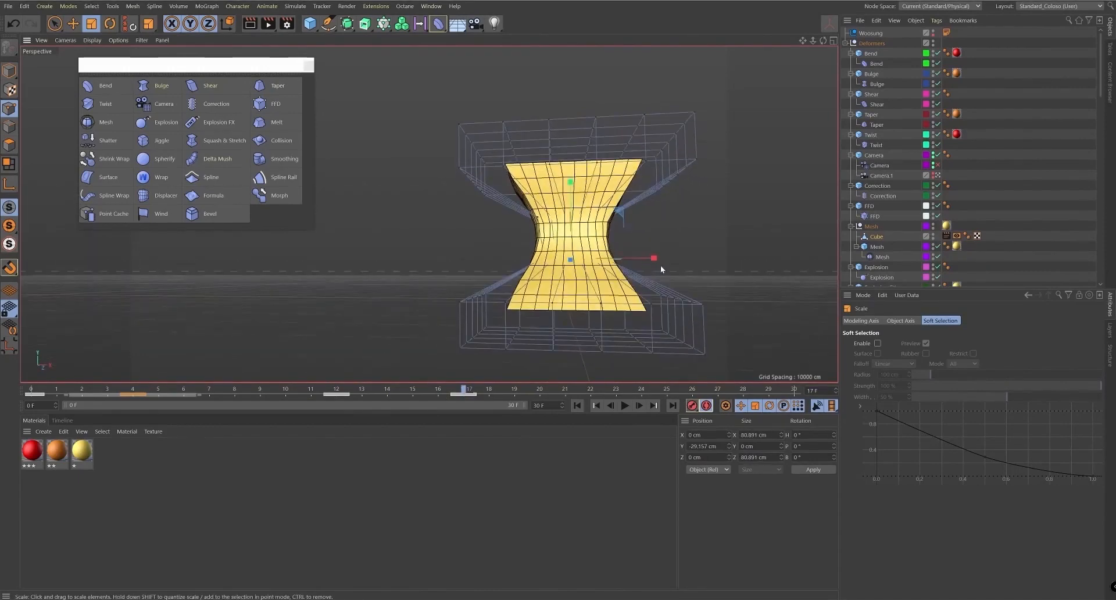
- Loop-select the cage points above the middle at frame 17 and scale them inward to about 173 cm
double_click(696, 160)
left_click(711, 184)
key("u")
key("l")
left_click(668, 162)
key("t")
left_click_drag(721, 223, 565, 261)
- Try moving the upper cage loop up and sideways at frame 10, and undo the move
left_click_drag(452, 390, 286, 407)
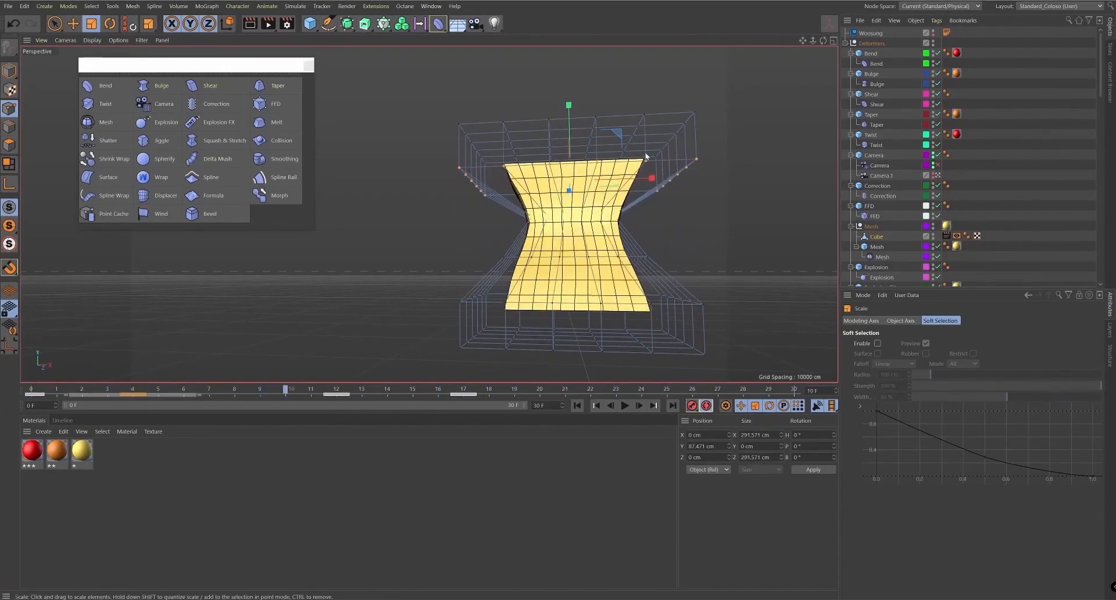
key("e")
left_click_drag(618, 134, 705, 87)
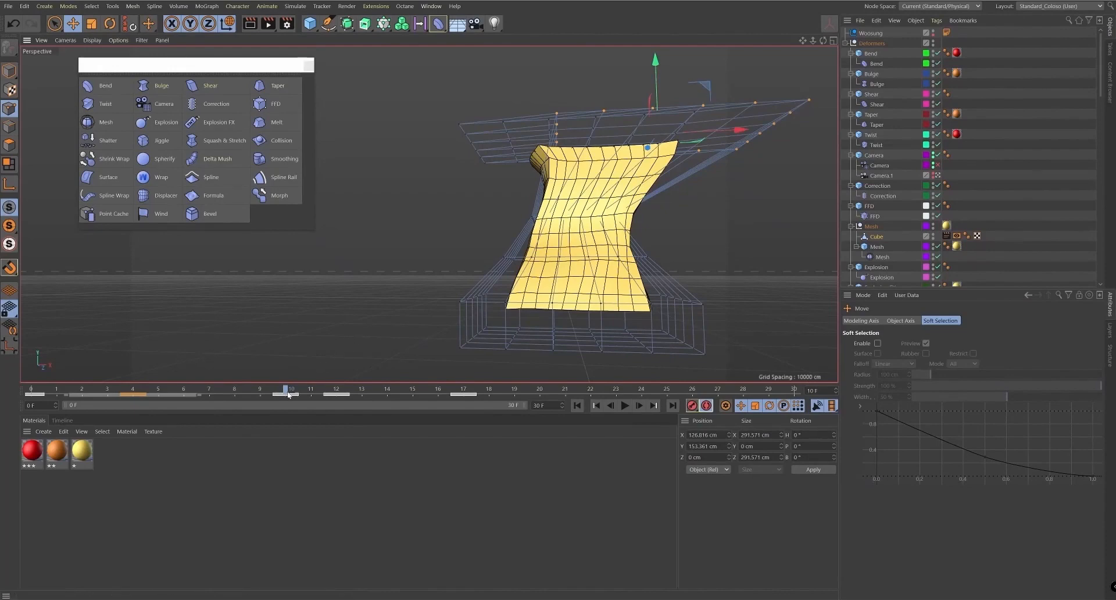
key("ctrl+z")
- Play the cage animation from the start, select the Mesh deformer and return to frame 0
left_click_drag(294, 393, 179, 427)
left_click(597, 405)
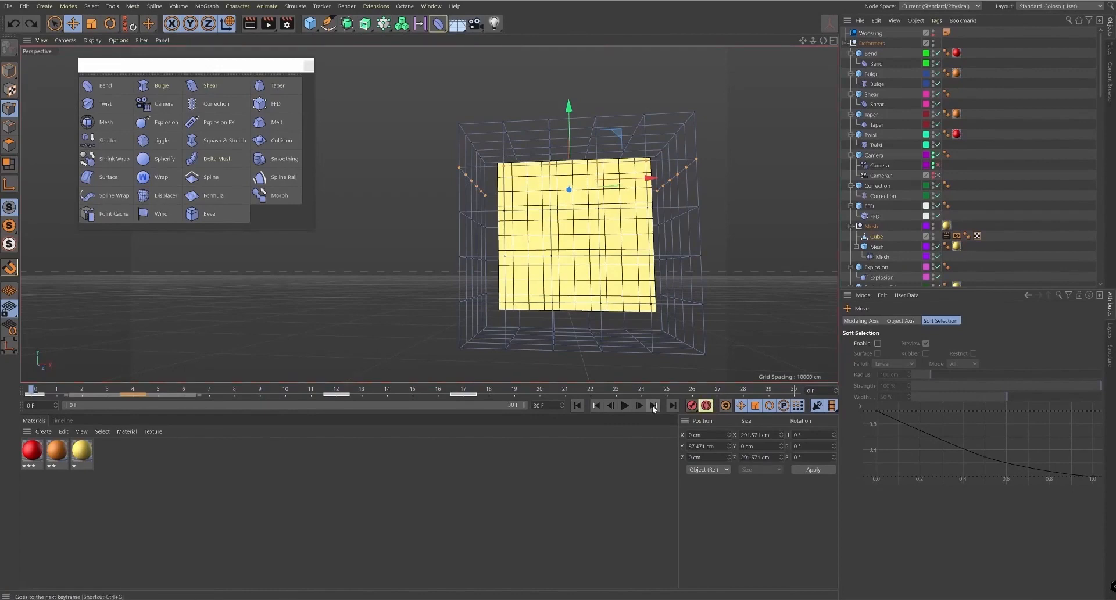
left_click(623, 407)
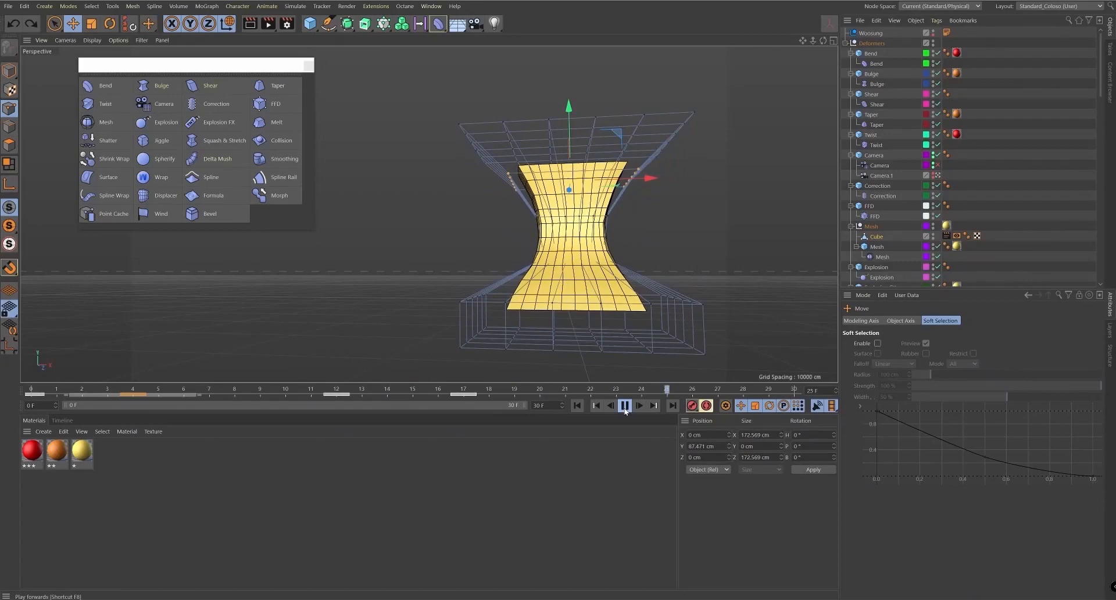
left_click(879, 257)
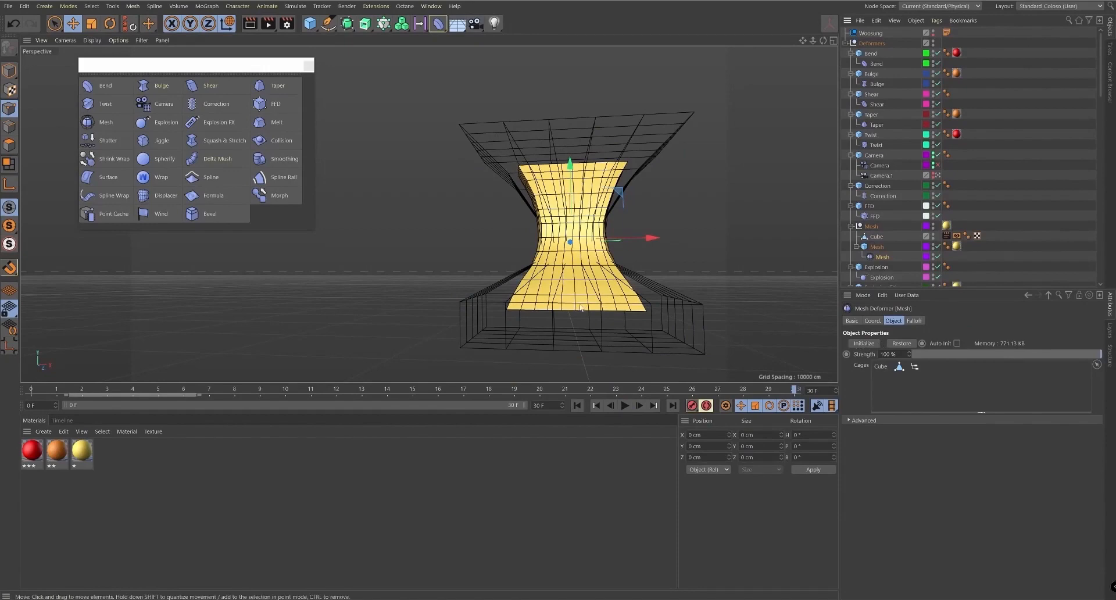
left_click_drag(434, 391, 30, 389)
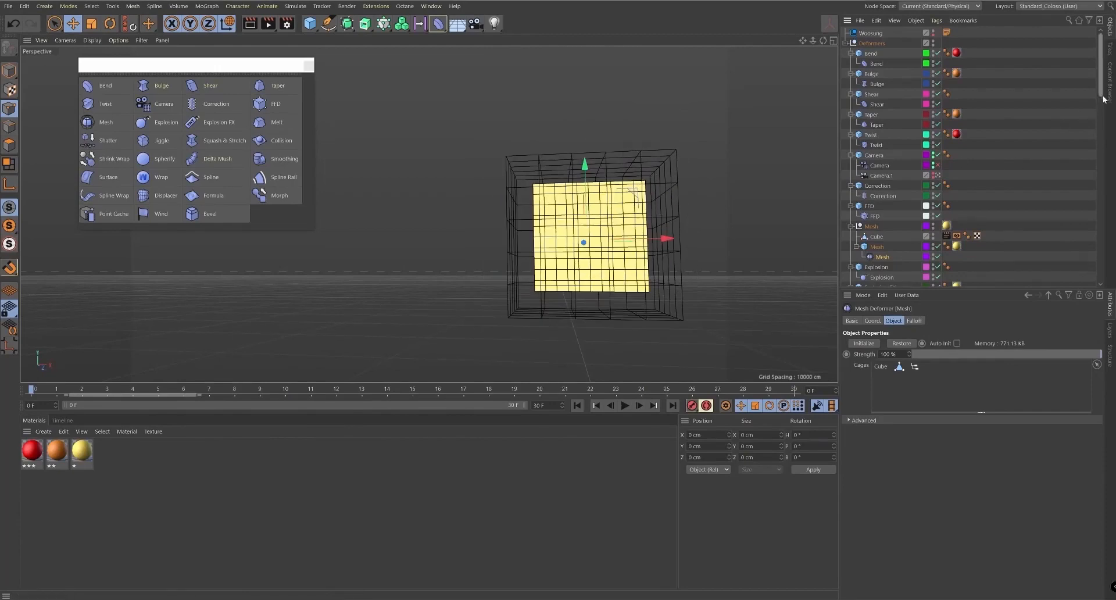
- Look at the Explosion deformer's settings, and select its example cube and frame it in the view
scroll(1103, 98, "down", 3)
left_click(883, 213)
key("o")
left_click_drag(619, 239, 616, 428, "alt")
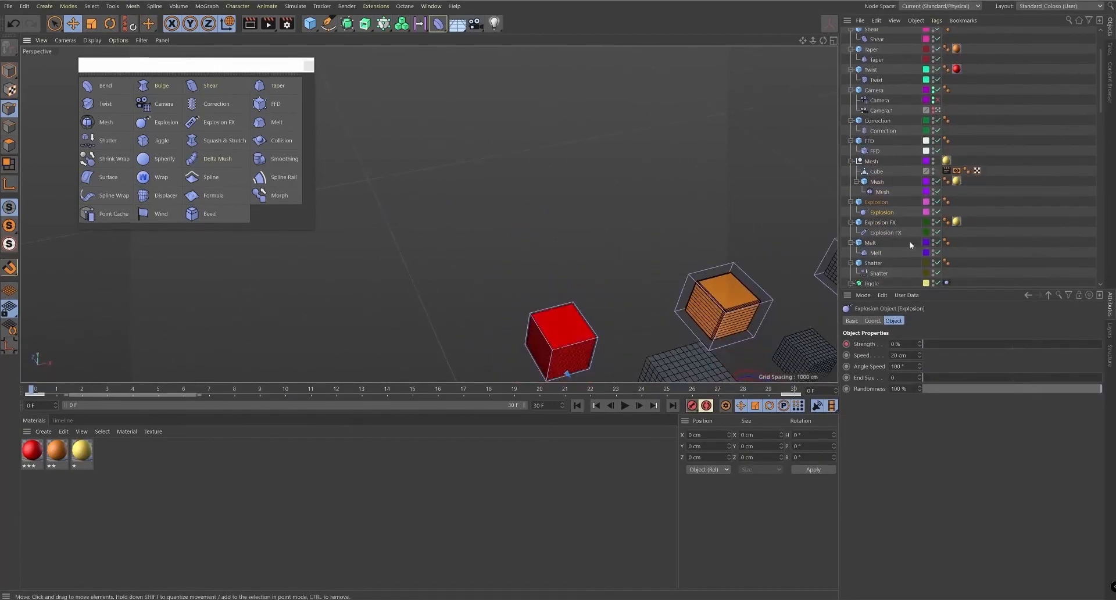
left_click(875, 202)
key("o")
scroll(526, 235, "down", 5)
left_click_drag(510, 270, 524, 215, "alt")
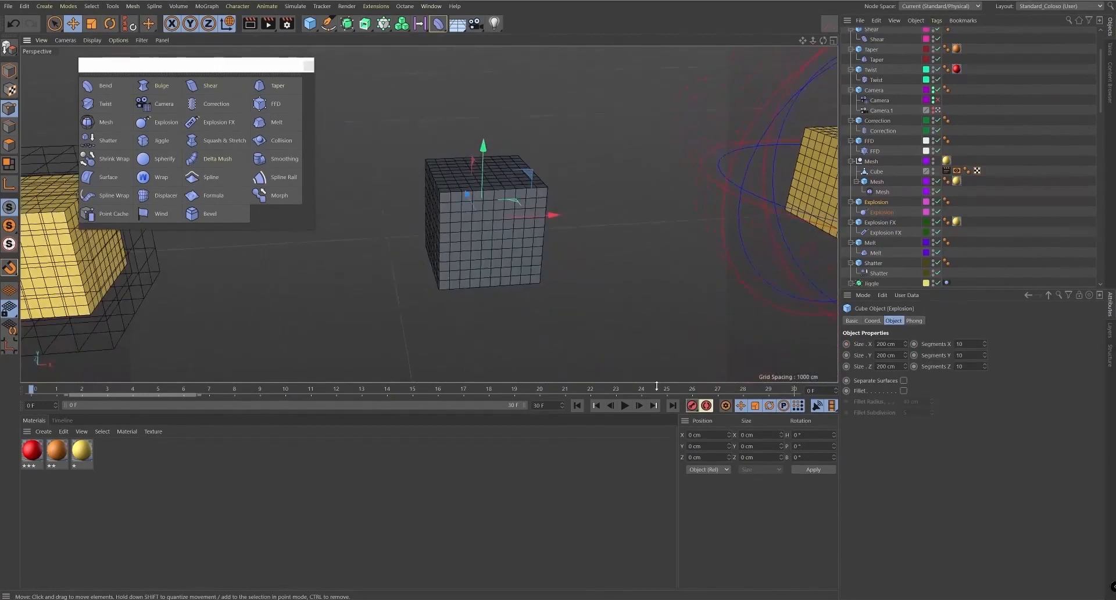
- Play the explosion animation and scrub through it, stopping at frame 12
left_click(626, 406)
left_click_drag(651, 313, 635, 279, "alt")
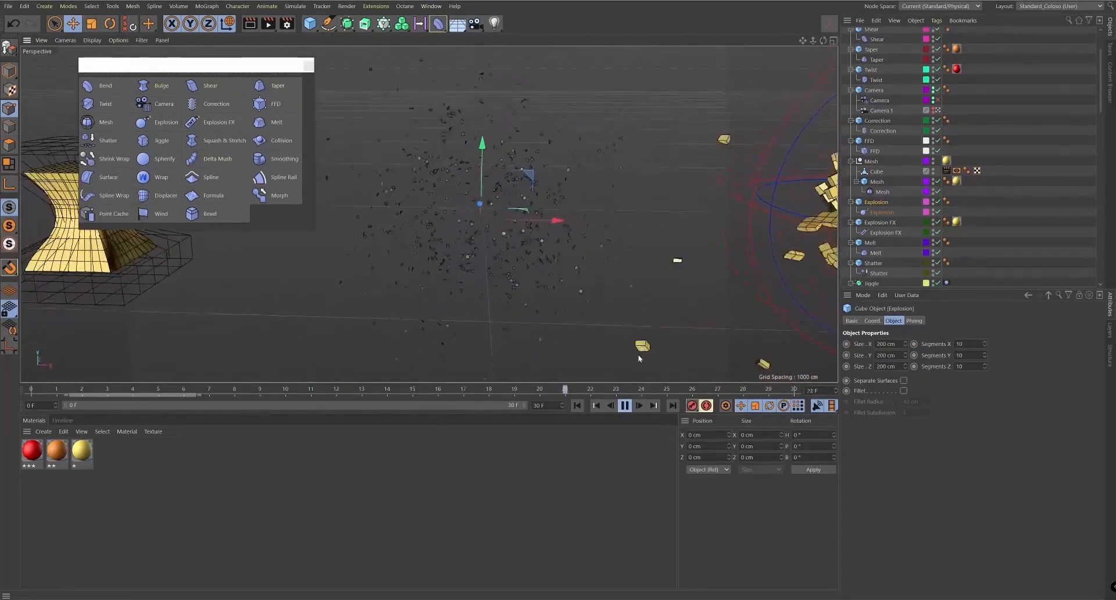
left_click(626, 406)
left_click_drag(565, 392, 616, 390)
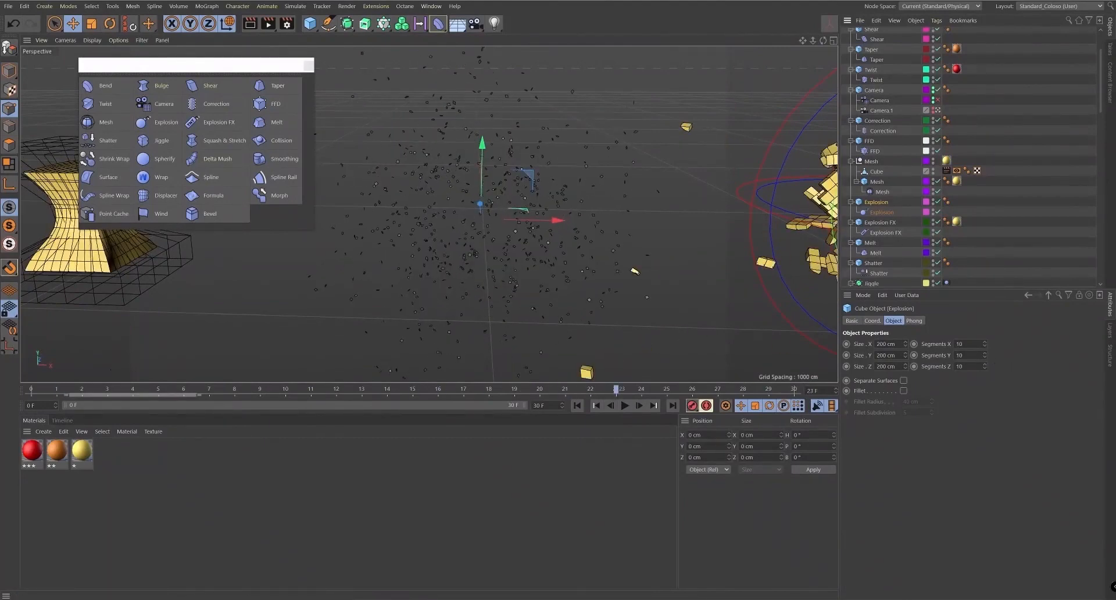
left_click_drag(393, 393, 336, 389)
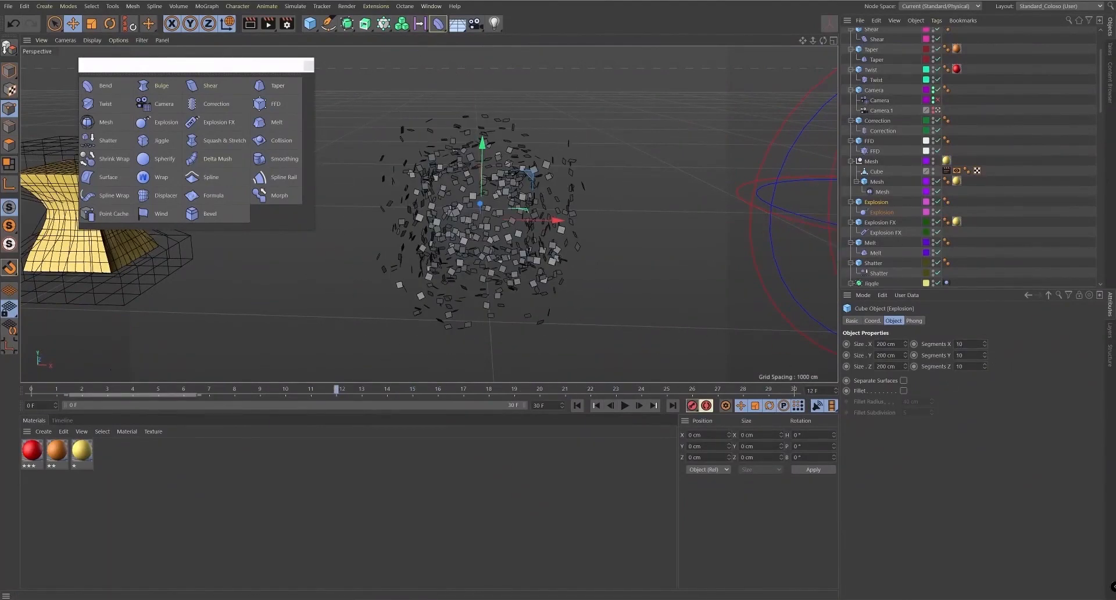
- Set the Explosion cube's X, Y and Z segments to 15, and check the explosion at frame 18
type("15")
key("Tab")
type("15")
left_click(979, 409)
left_click_drag(336, 393, 488, 390)
- Select the Explosion FX deformer, try a different cluster thickness and undo the change
middle_click_drag(730, 162, 654, 165, "alt")
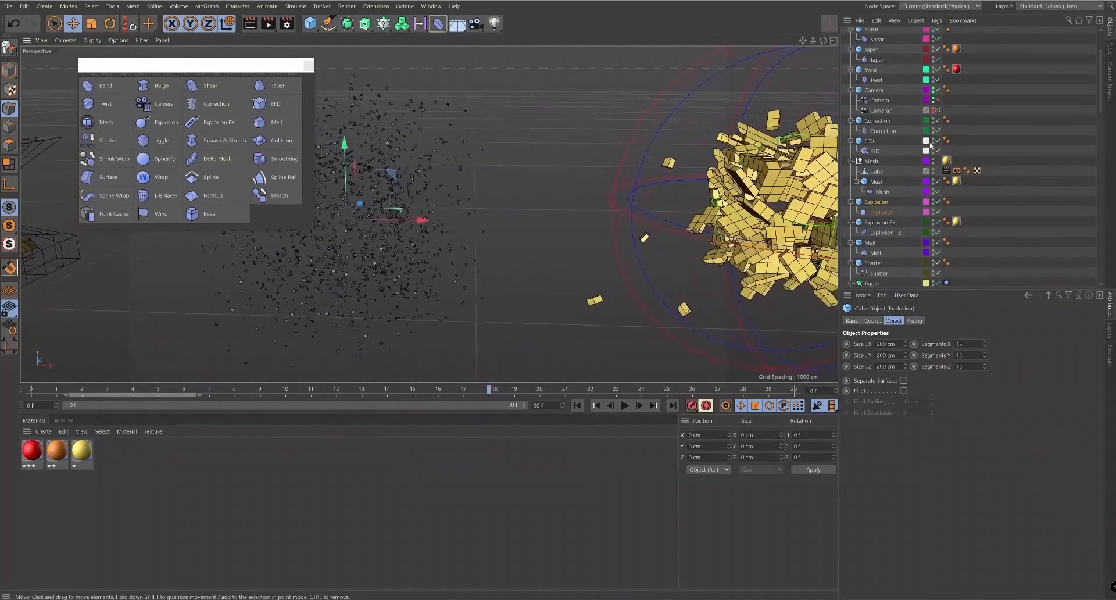
left_click(884, 233)
middle_click_drag(643, 241, 467, 251, "alt")
left_click_drag(624, 276, 631, 254, "alt")
left_click_drag(1015, 371, 970, 418)
key("ctrl+z")
scroll(659, 269, "down", 3)
- Select the Melt deformer, and lower its strength to about 17.4 % while examining the melted cube
middle_click_drag(814, 268, 653, 255, "alt")
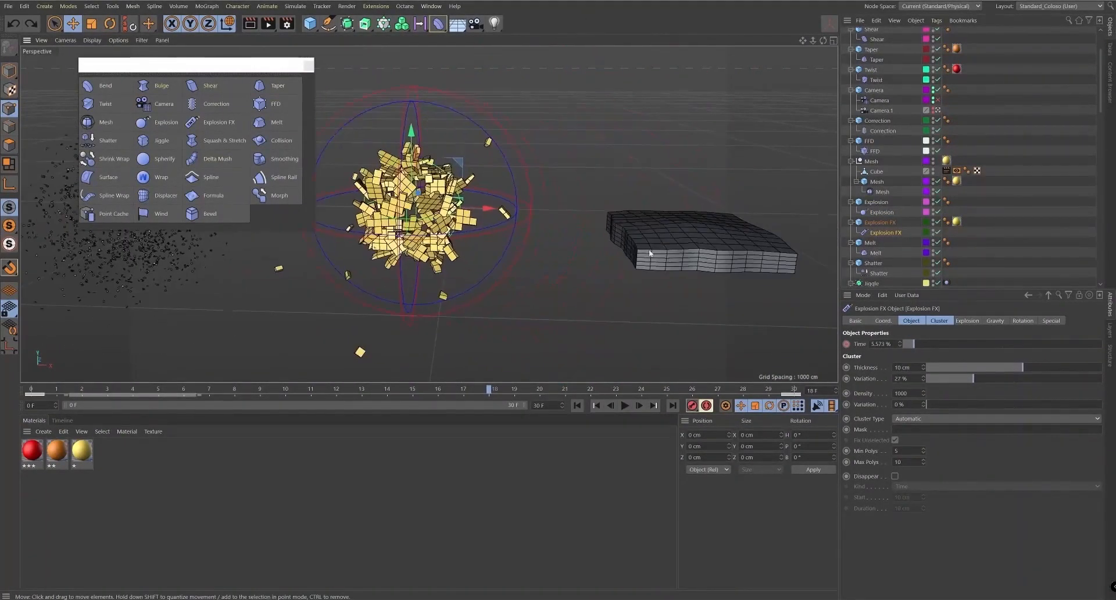
left_click_drag(652, 254, 721, 250, "alt")
middle_click_drag(720, 250, 591, 232, "alt")
left_click(873, 254)
scroll(605, 250, "up", 3)
left_click_drag(605, 249, 669, 242, "alt")
mouse_move(991, 343)
left_mouse_down()
mouse_move(1062, 343)
mouse_move(939, 351)
mouse_move(1055, 350)
mouse_move(970, 344)
left_mouse_up()
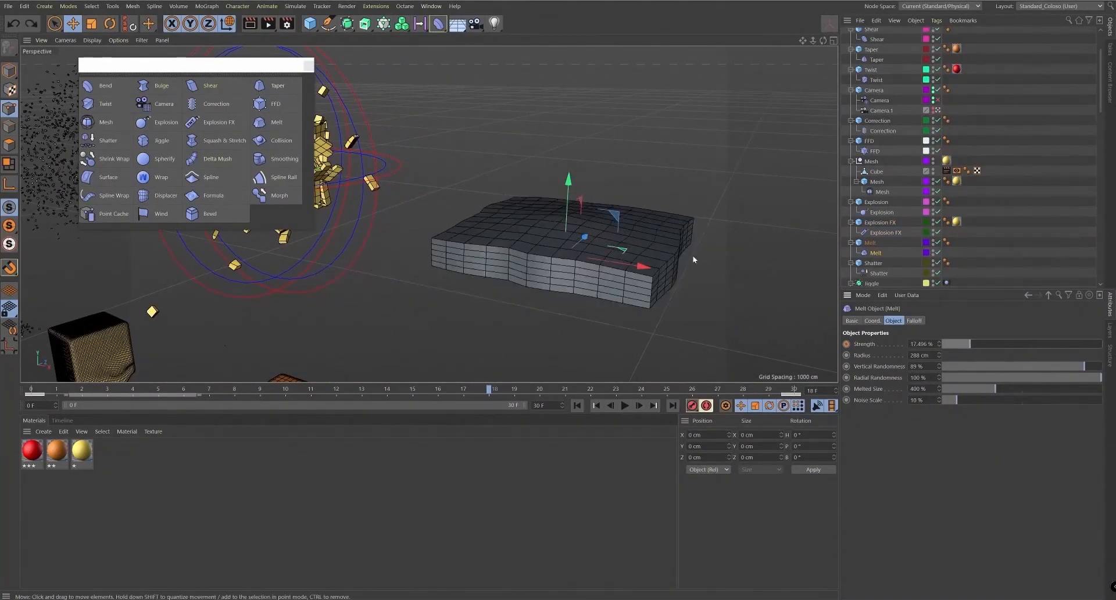
- Look at the Shatter deformer's settings, and select its example cube and frame it in the view
scroll(709, 240, "down", 5)
left_click_drag(614, 149, 583, 200, "alt")
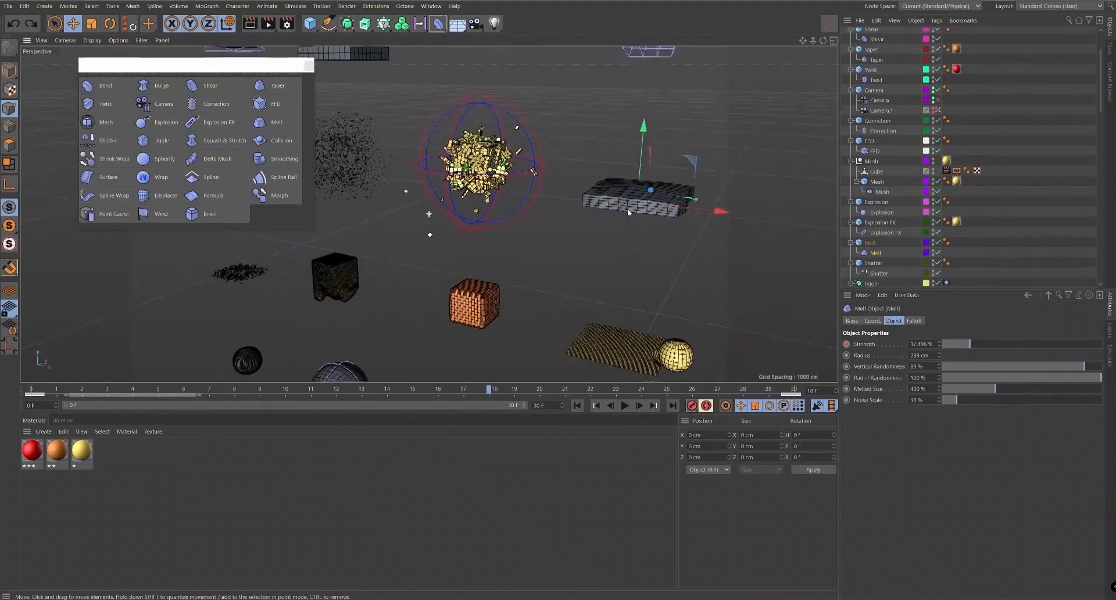
middle_click_drag(630, 211, 795, 149, "alt")
left_click_drag(795, 149, 714, 231, "alt")
left_click(878, 273)
key("o")
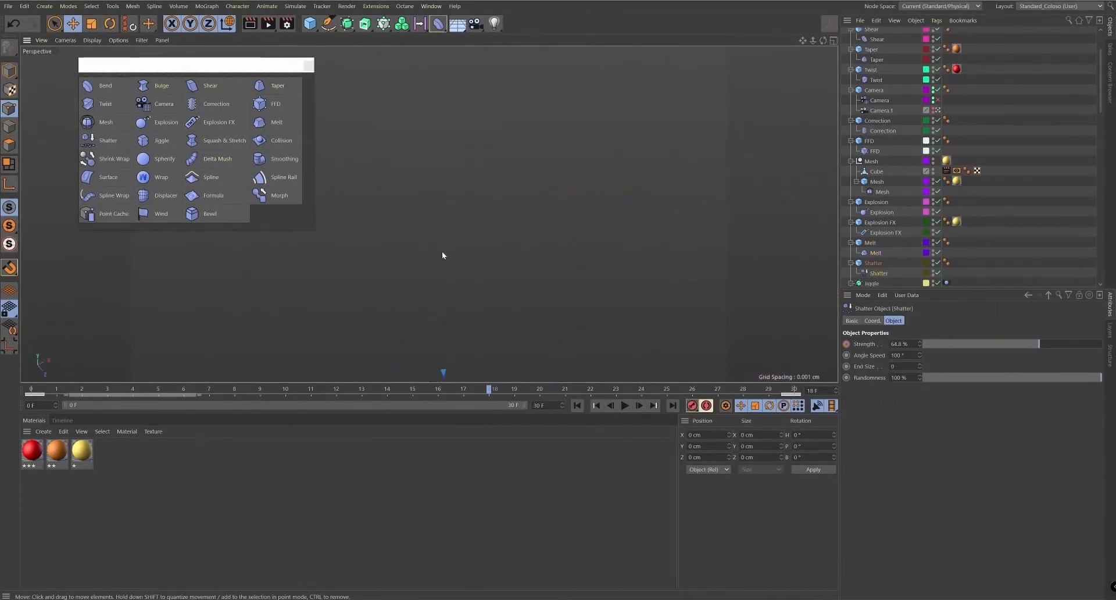
left_click(878, 262)
key("o")
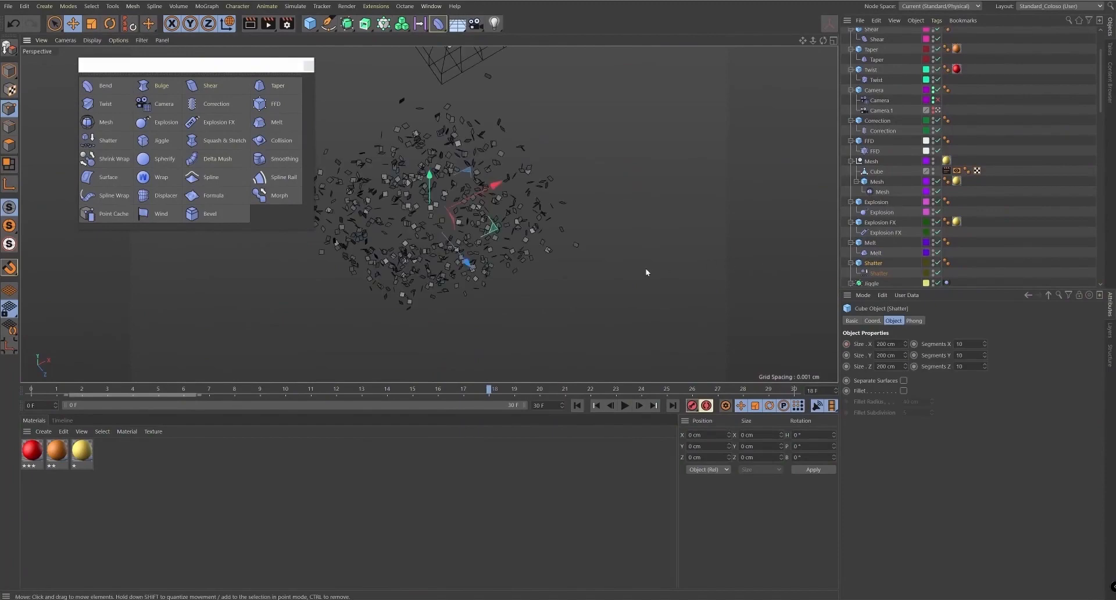
- Scrub through the Shatter animation while viewing the falling pieces from several angles, ending at frame 20
right_click_drag(514, 257, 490, 262, "alt")
left_click_drag(487, 388, 337, 388)
left_click_drag(454, 226, 500, 365, "alt")
left_click_drag(517, 231, 530, 281, "alt")
left_click_drag(490, 388, 541, 381)
- Select the Jiggle example's subdivision surface and solo the Jiggle layer
middle_click_drag(658, 245, 451, 217, "alt")
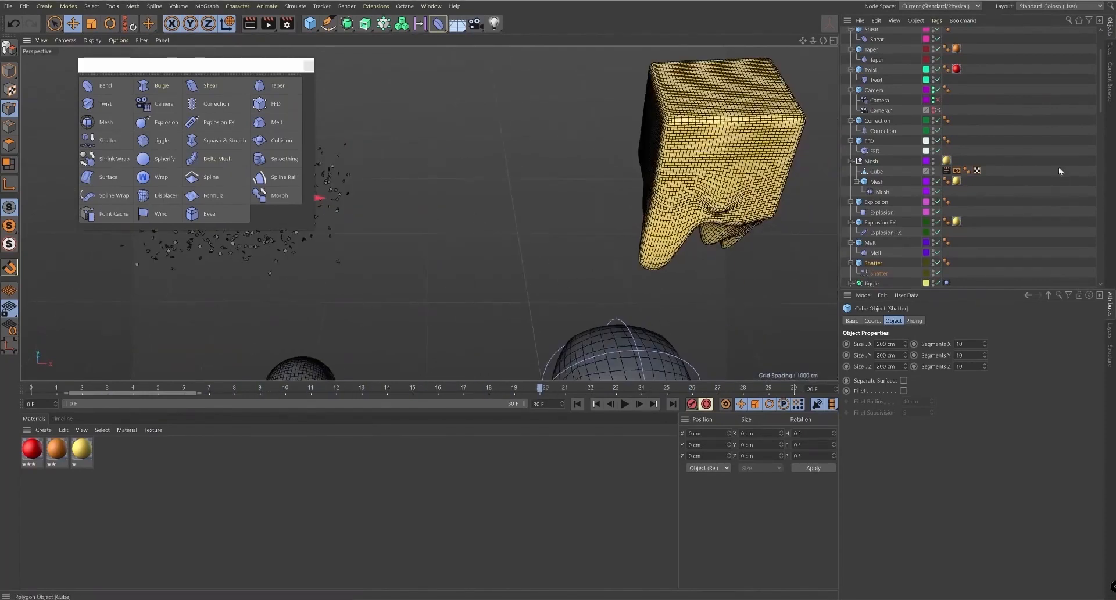
left_click_drag(1103, 95, 1095, 114)
left_click(871, 206)
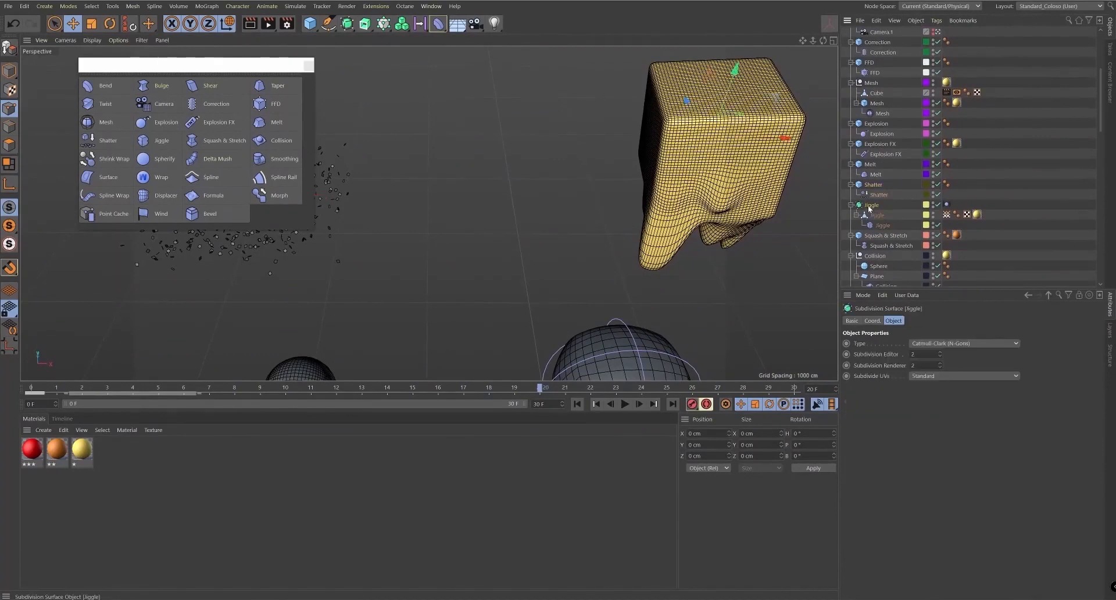
left_click_drag(643, 262, 590, 198, "alt")
middle_click_drag(591, 198, 467, 222, "alt")
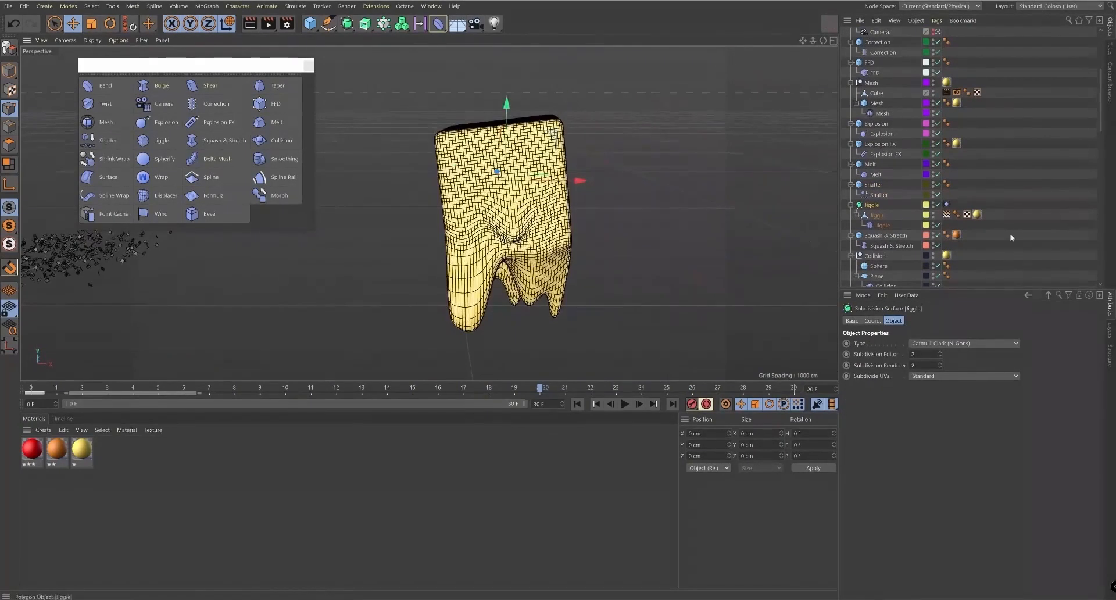
left_click(1110, 337)
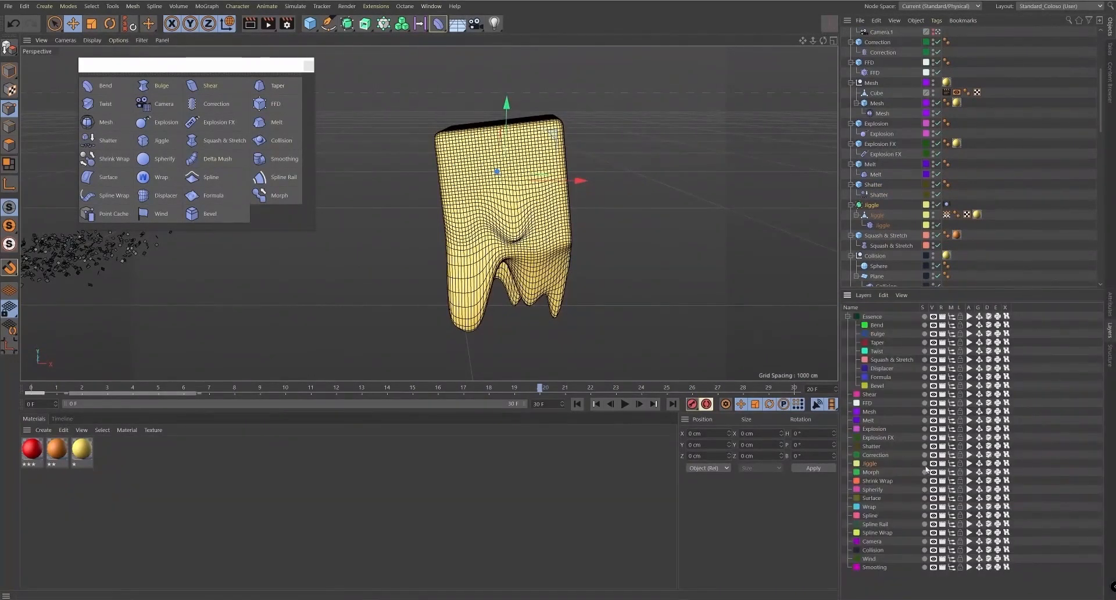
left_click(925, 463)
- Play the Jiggle animation from the start while viewing the cube from another angle, and stop it
left_click(596, 404)
left_click(623, 405)
left_click_drag(514, 300, 600, 249, "alt")
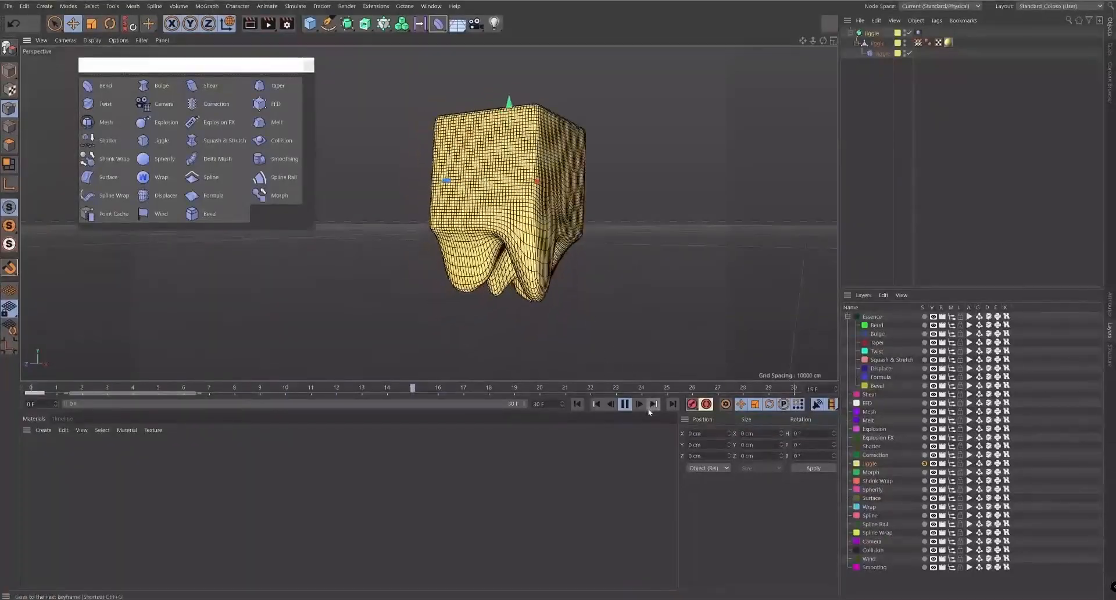
left_click(625, 405)
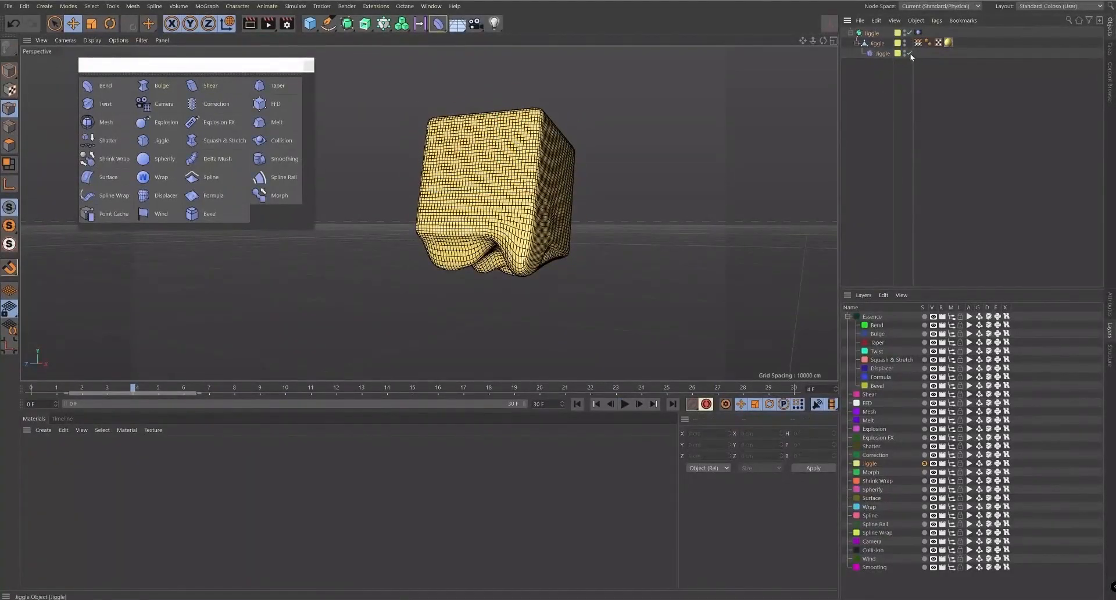
- View the Jiggle deformer's settings, and remove the deformer and the first tag from the Jiggle polygon object
left_click(1111, 306)
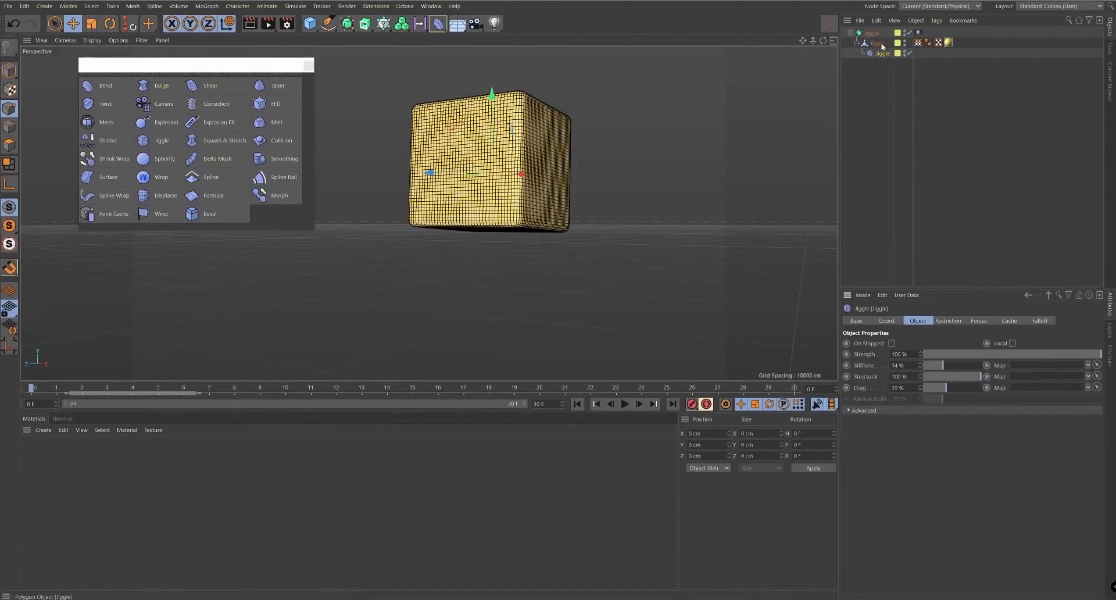
left_click(918, 43)
key("ctrl+z")
key("ctrl+z")
key("ctrl+z")
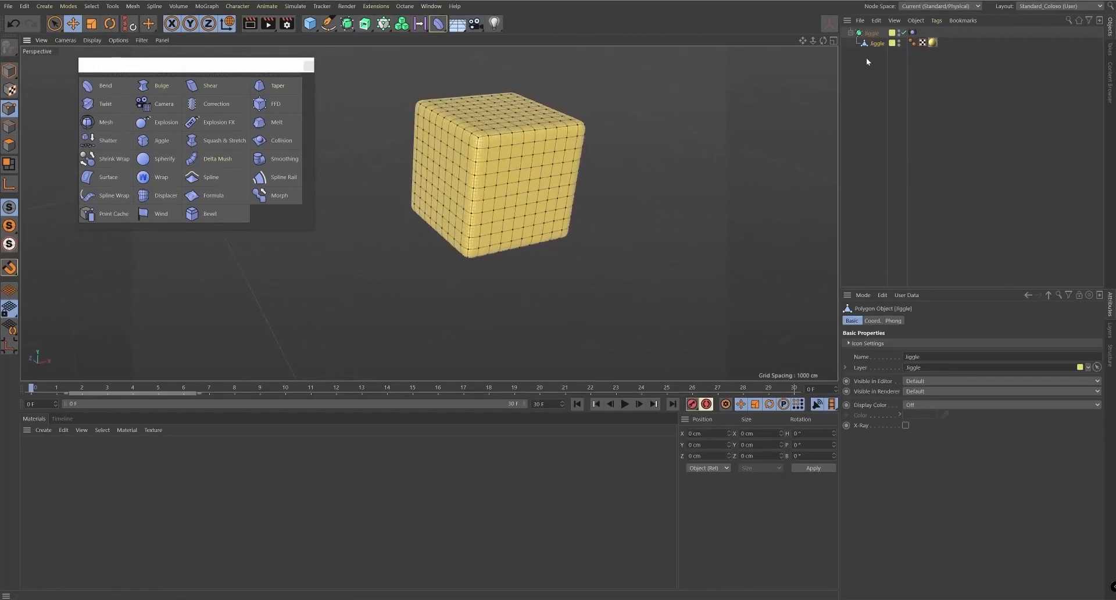
- Play the Jiggle subdivision surface's animation, view its Vibrate tag settings, and stop and rewind to frame 0
left_click(633, 134)
left_click(9, 71)
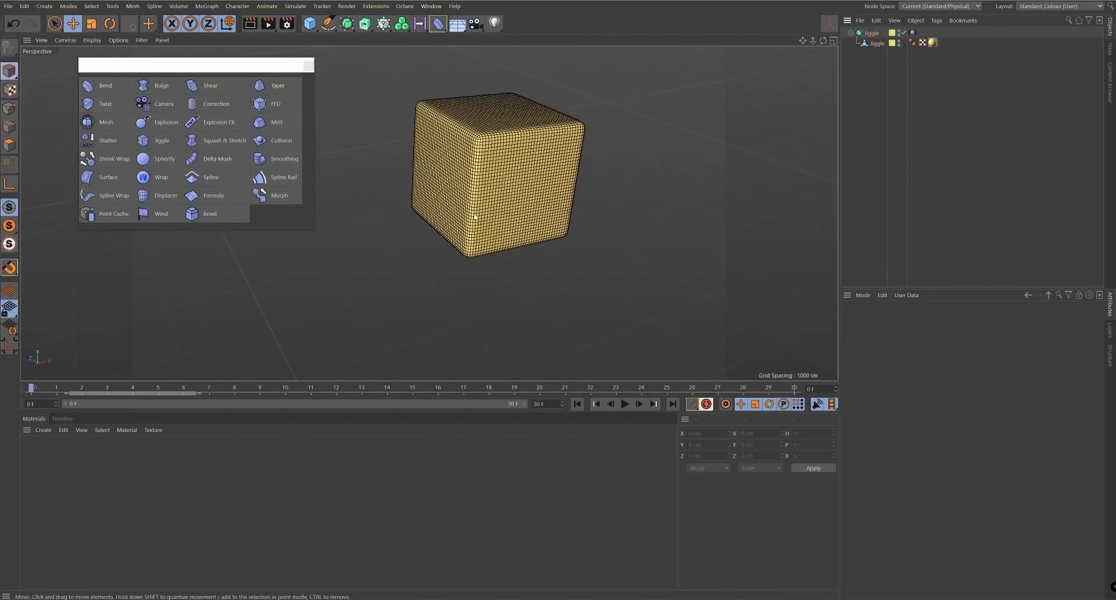
left_click(872, 33)
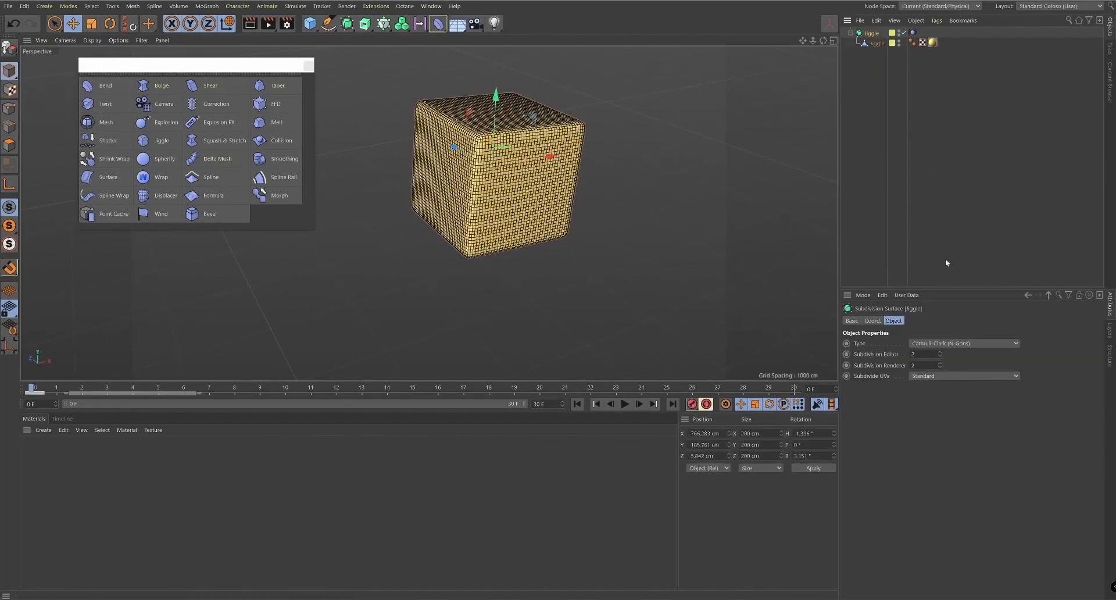
key("F8")
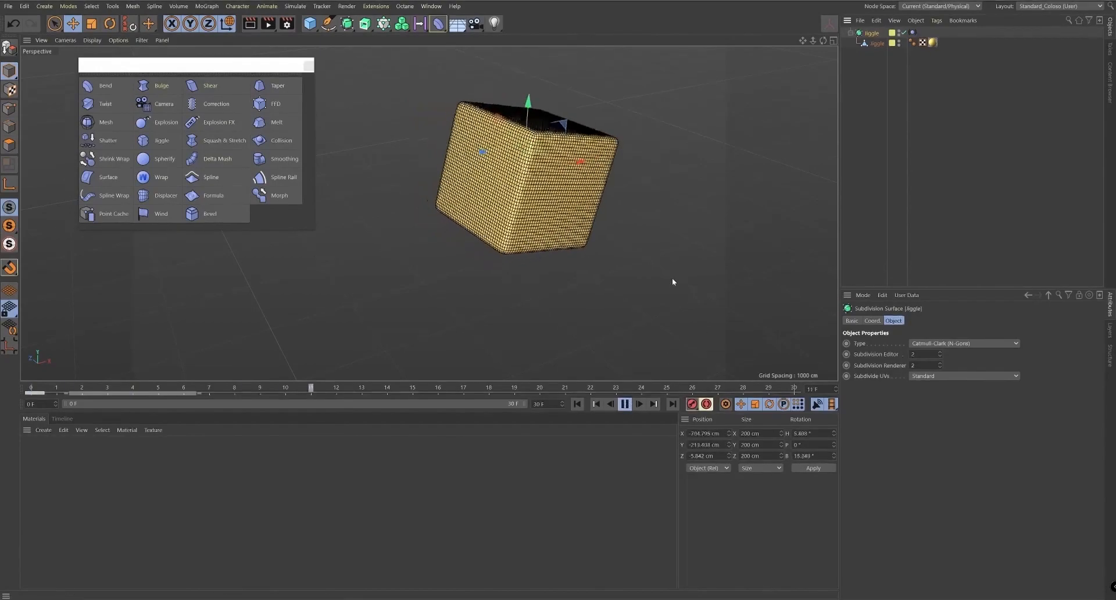
left_click(928, 43)
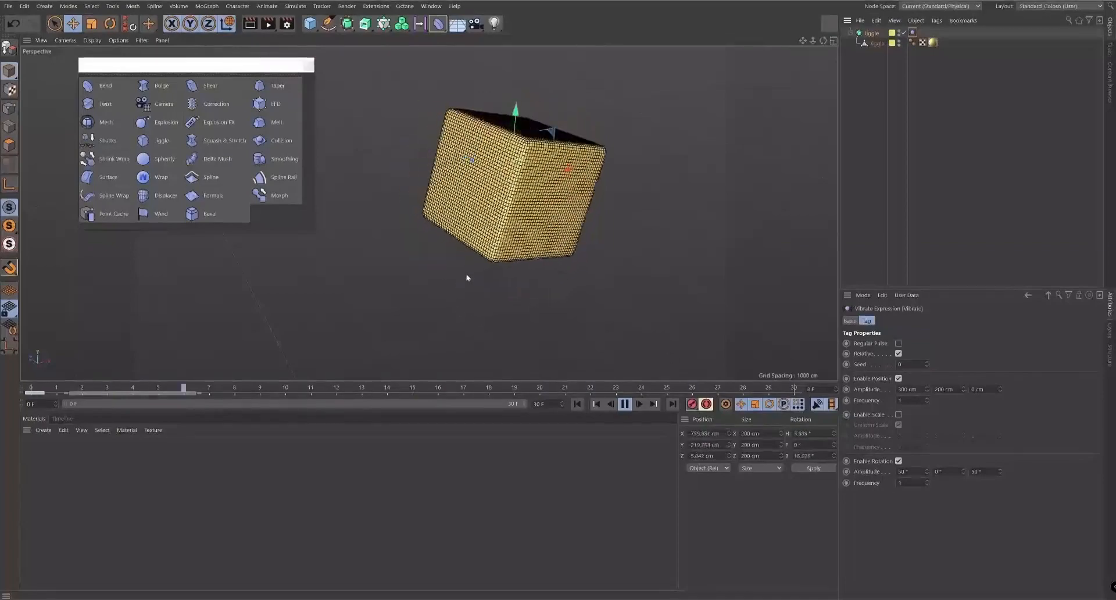
left_click(625, 404)
left_click(577, 404)
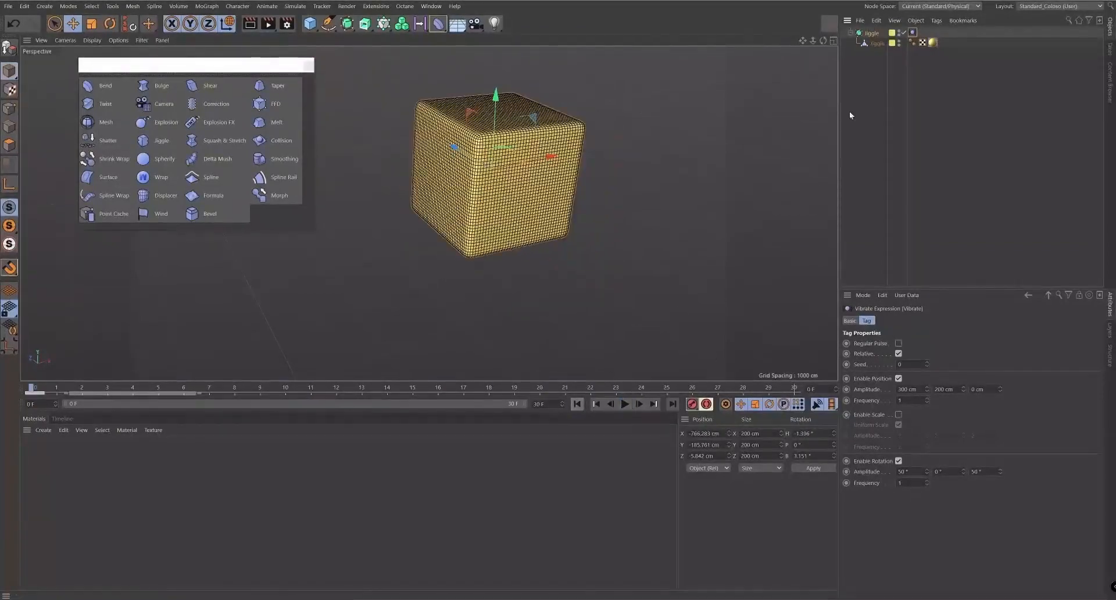
- Turn off the Jiggle subdivision surface and, in Points mode with Live Selection, select points at the polygon cube's lower corner
left_click(872, 43)
left_click_drag(621, 181, 643, 110, "alt")
left_click(10, 108)
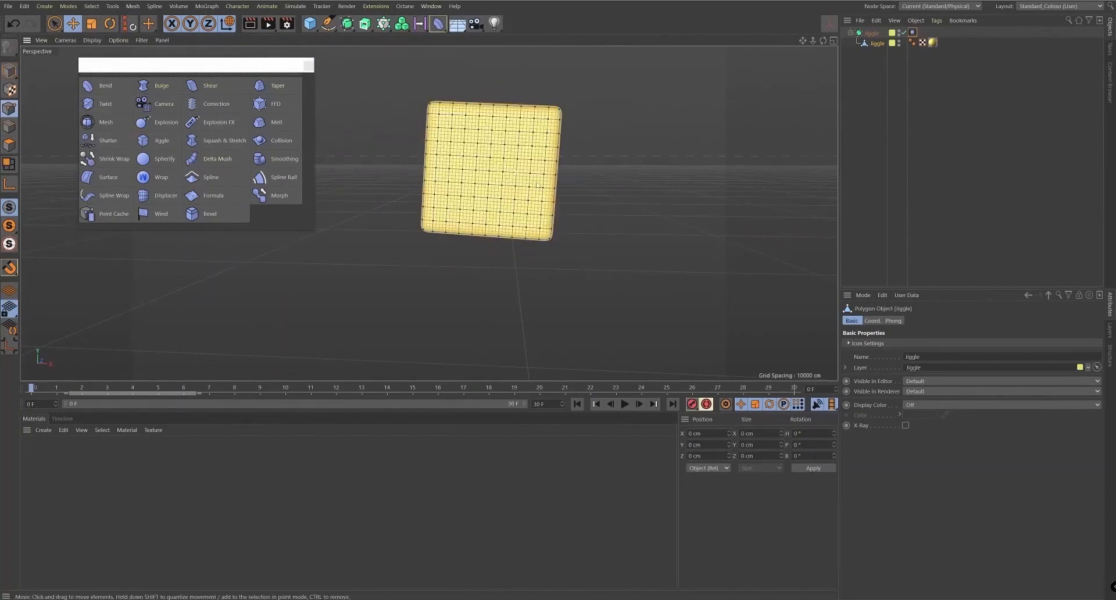
left_click_drag(442, 233, 473, 249, "alt")
left_click_drag(54, 24, 87, 38)
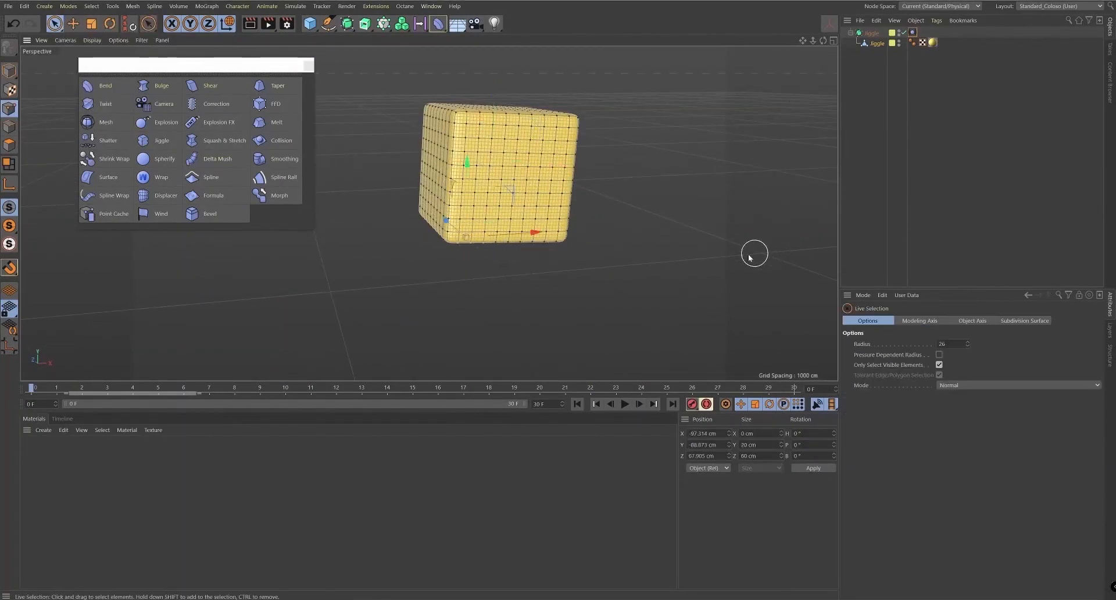
key("q")
key("space")
key("space")
left_click(456, 245)
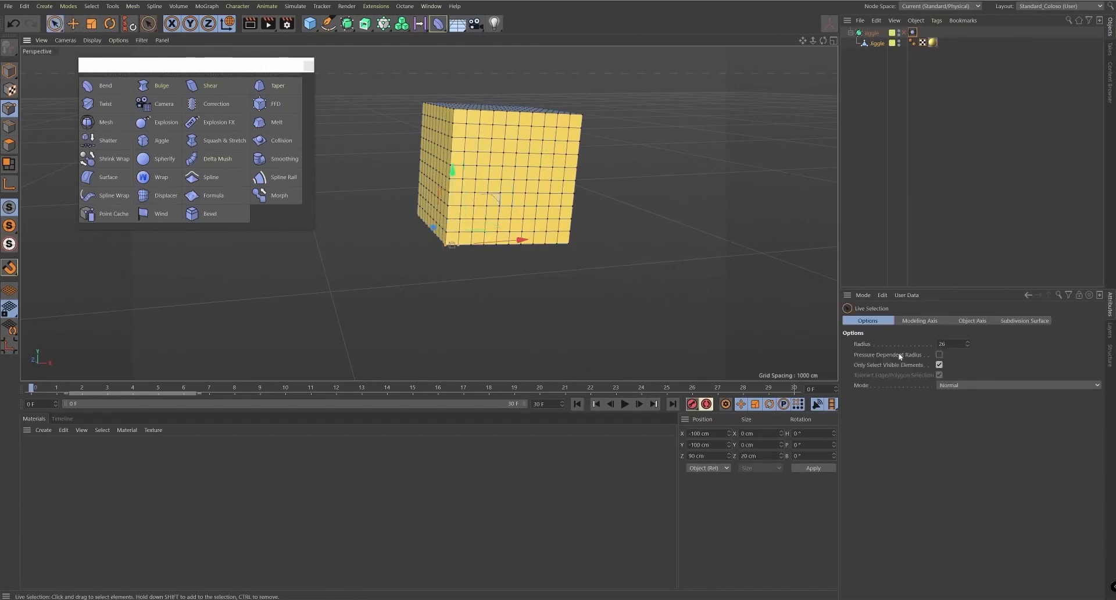
- Set Live Selection's mode to Vertex Painting and paint a vertex map around the lower edges of the Jiggle cube
left_click(968, 385)
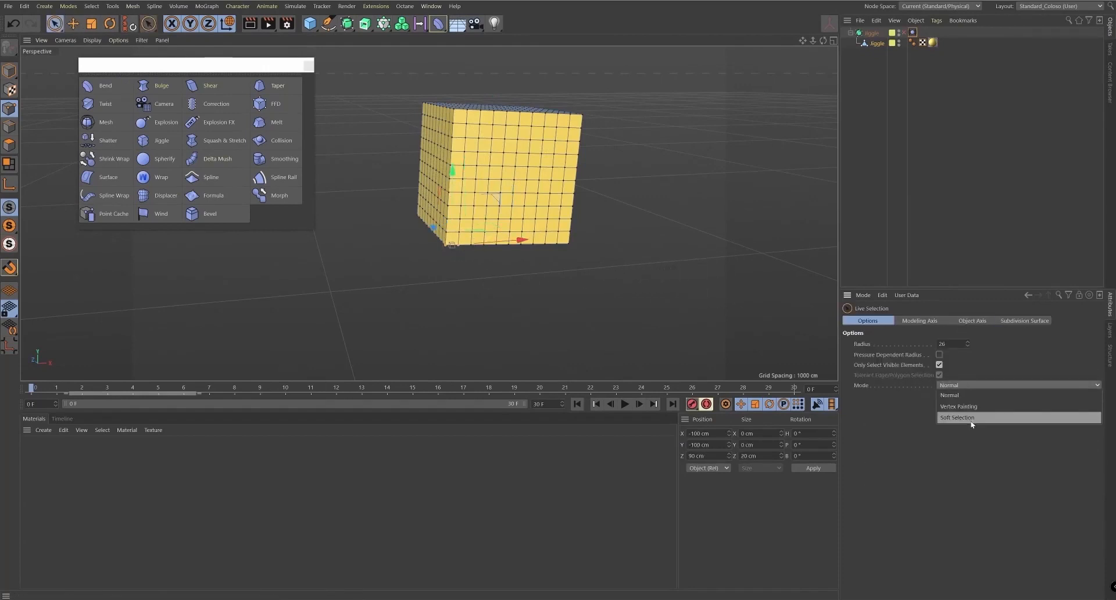
left_click(970, 407)
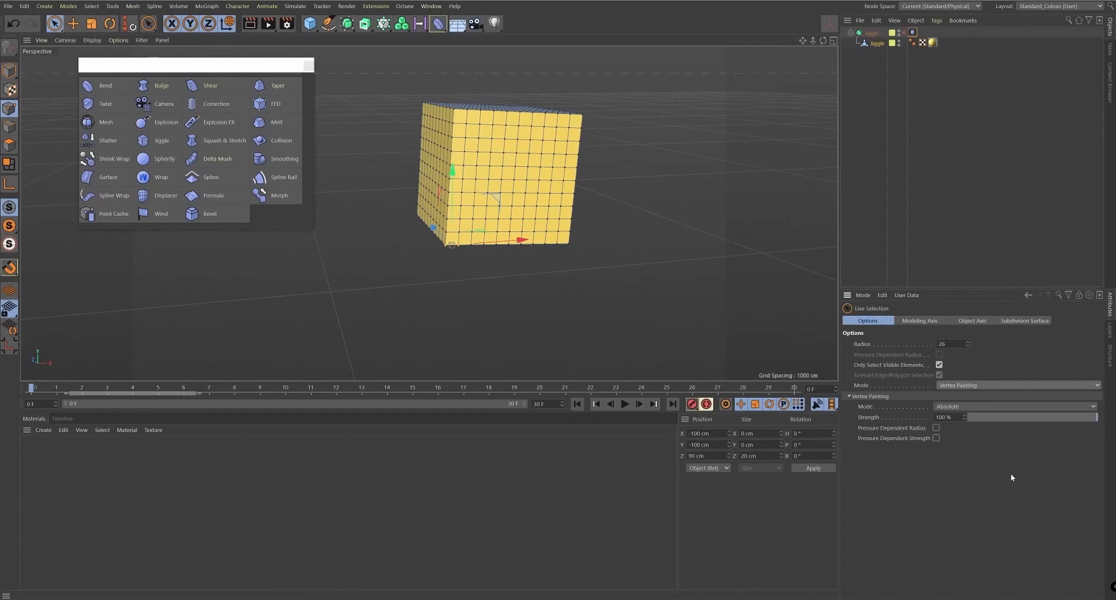
mouse_move(457, 246)
left_mouse_down()
mouse_move(449, 252)
mouse_move(436, 222)
left_mouse_up()
left_click_drag(569, 304, 567, 257, "alt")
mouse_move(563, 250)
left_mouse_down()
mouse_move(577, 237)
mouse_move(554, 260)
mouse_move(570, 274)
left_mouse_up()
left_click_drag(574, 322, 545, 270, "alt")
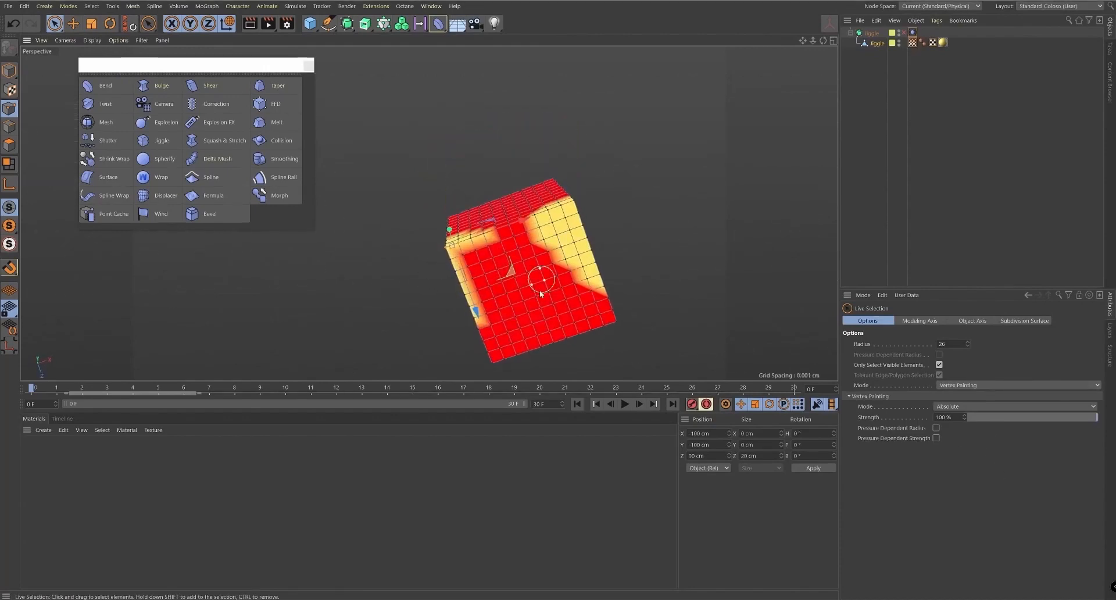
mouse_move(509, 365)
left_mouse_down("alt")
mouse_move(619, 341)
mouse_move(616, 222)
mouse_move(574, 294)
mouse_move(551, 293)
mouse_move(534, 313)
mouse_move(665, 315)
mouse_move(622, 273)
left_mouse_up("alt")
mouse_move(516, 249)
left_mouse_down()
mouse_move(551, 234)
mouse_move(610, 244)
mouse_move(655, 269)
mouse_move(604, 269)
left_mouse_up()
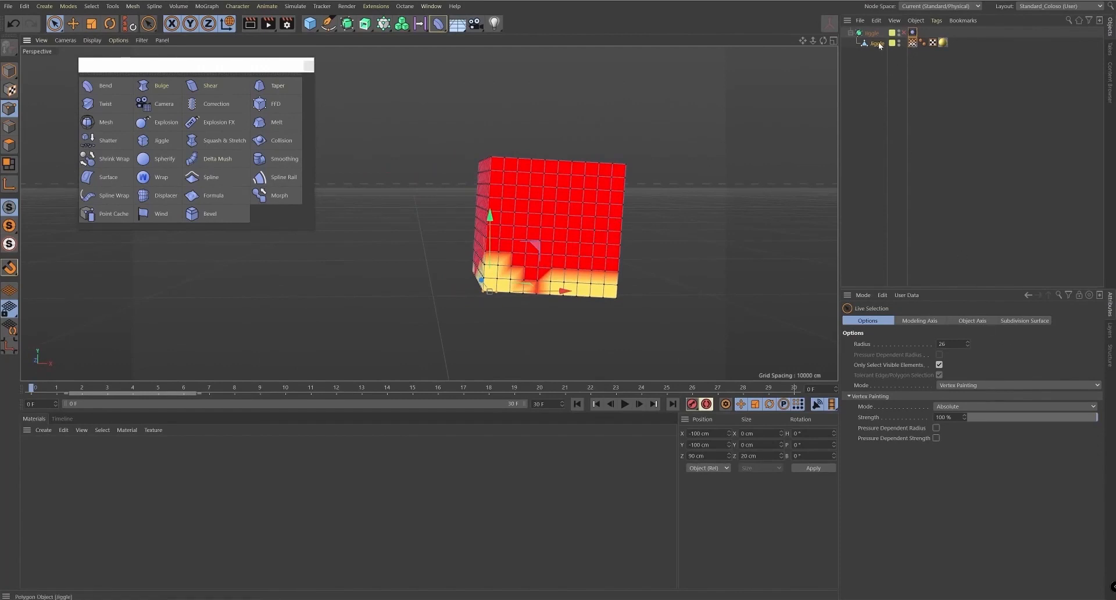
- Open the painted vertex map in the Paint Tool and apply Smooth at 100% opacity to the whole map
left_click(912, 43)
double_click(912, 44)
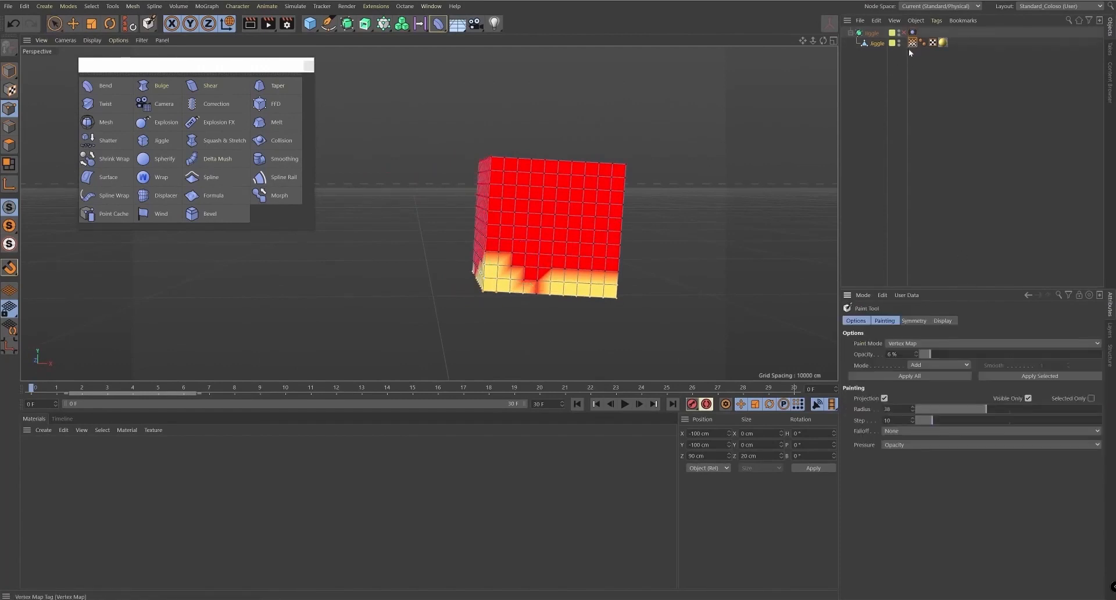
right_click_drag(584, 237, 799, 309, "alt")
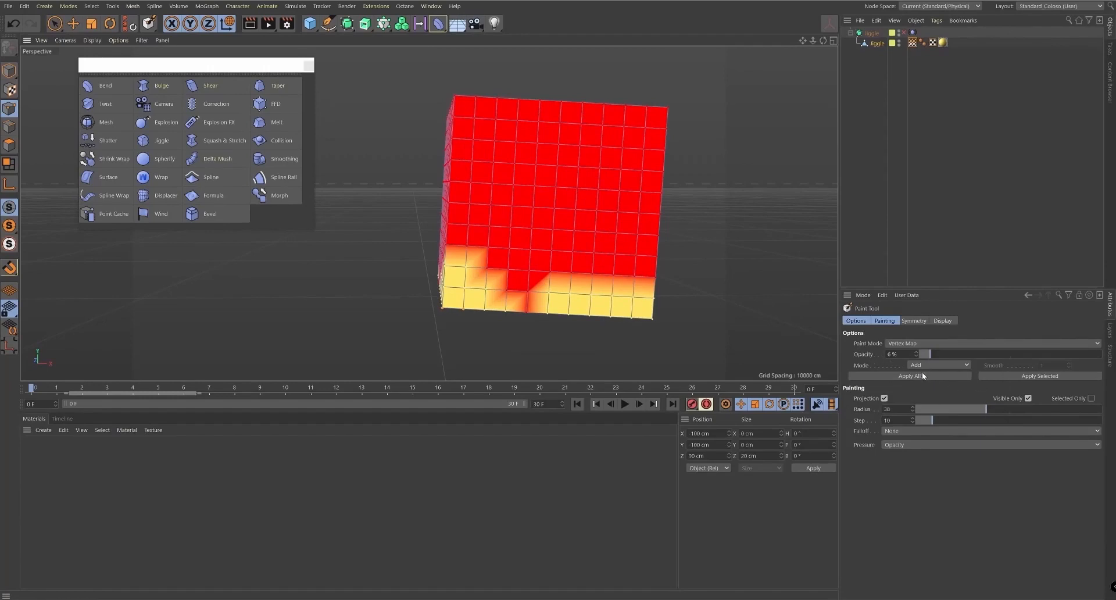
left_click_drag(514, 303, 514, 271, "alt")
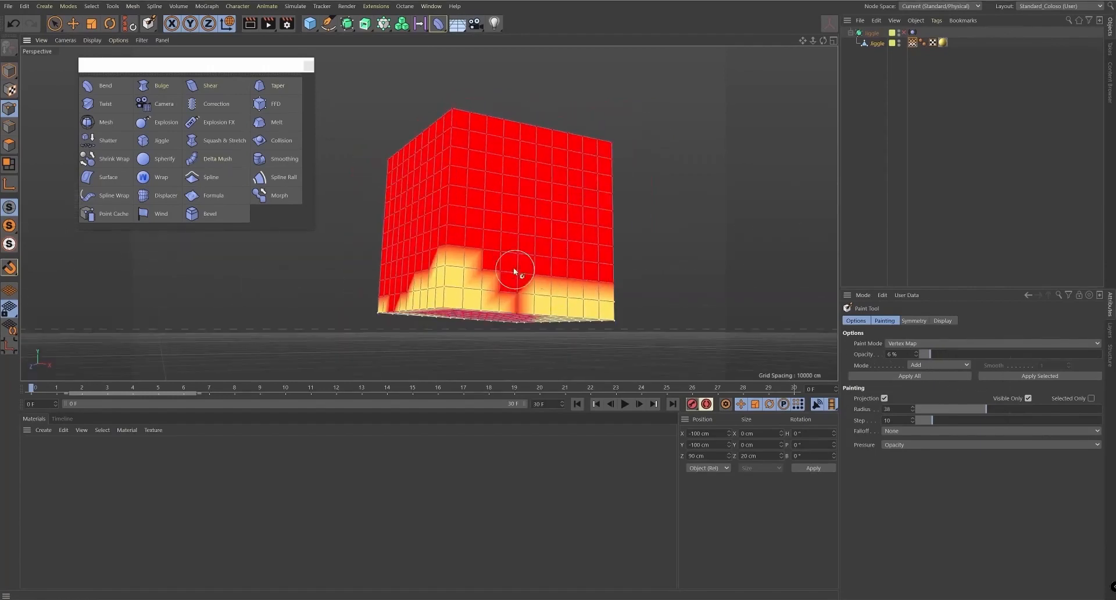
left_click(922, 366)
left_click_drag(940, 352, 1101, 354)
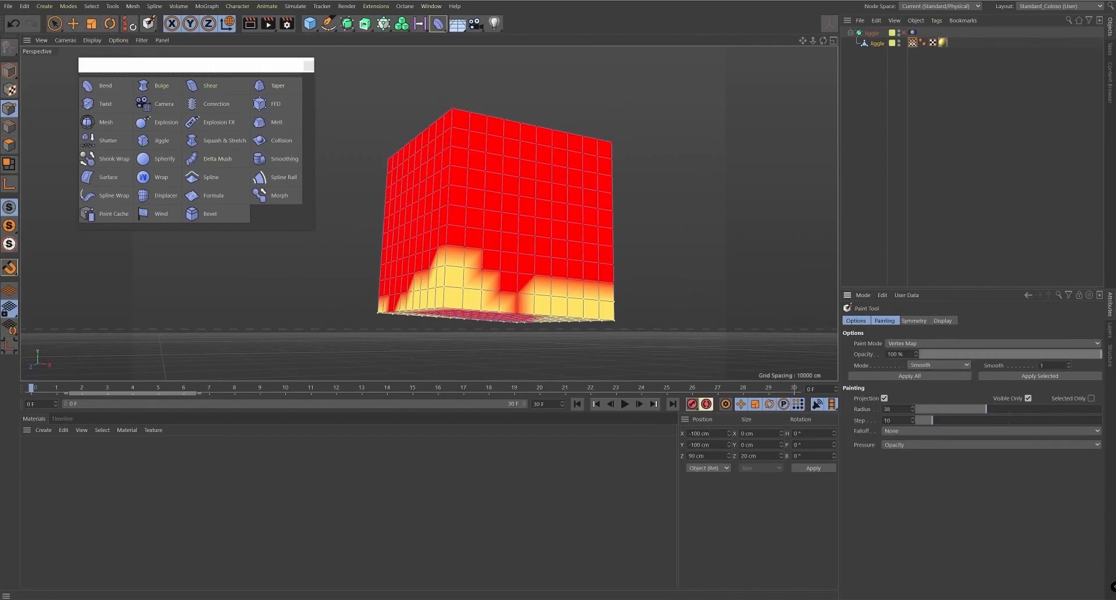
left_click(925, 377)
mouse_move(515, 326)
left_mouse_down("alt")
mouse_move(515, 277)
mouse_move(463, 323)
mouse_move(548, 308)
mouse_move(523, 301)
mouse_move(582, 273)
mouse_move(669, 274)
mouse_move(599, 272)
mouse_move(560, 304)
mouse_move(588, 243)
mouse_move(656, 170)
mouse_move(740, 211)
left_mouse_up("alt")
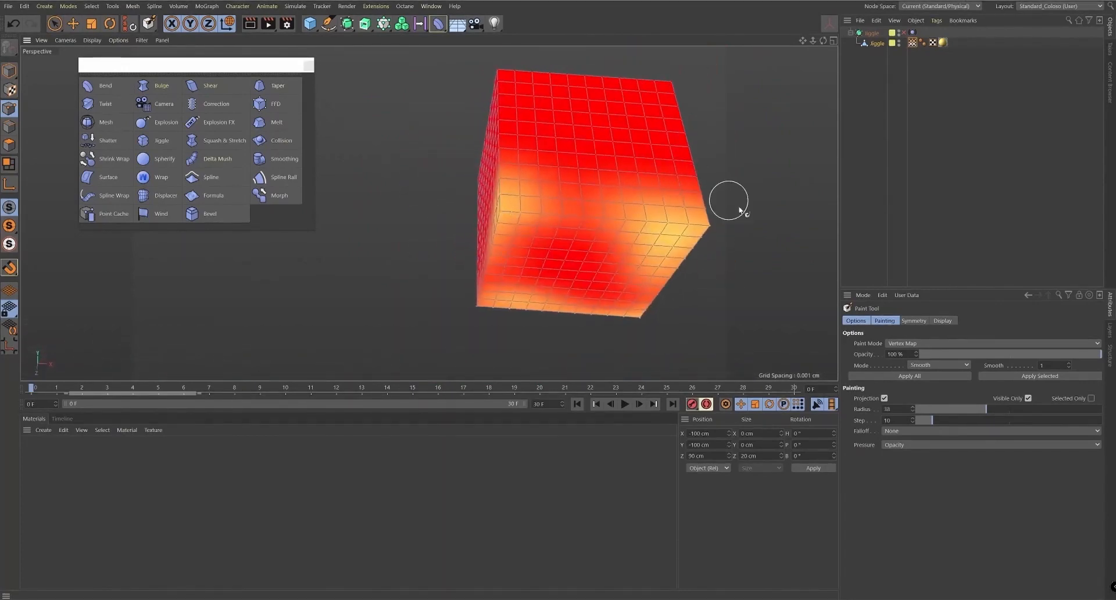
- Paint extra weight along the cube's lower edge and underside in Add mode at 100% opacity, and switch the paint mode to Subtract
left_click(936, 366)
left_click(927, 369)
mouse_move(578, 232)
left_mouse_down()
mouse_move(692, 243)
mouse_move(619, 280)
mouse_move(407, 318)
left_mouse_up()
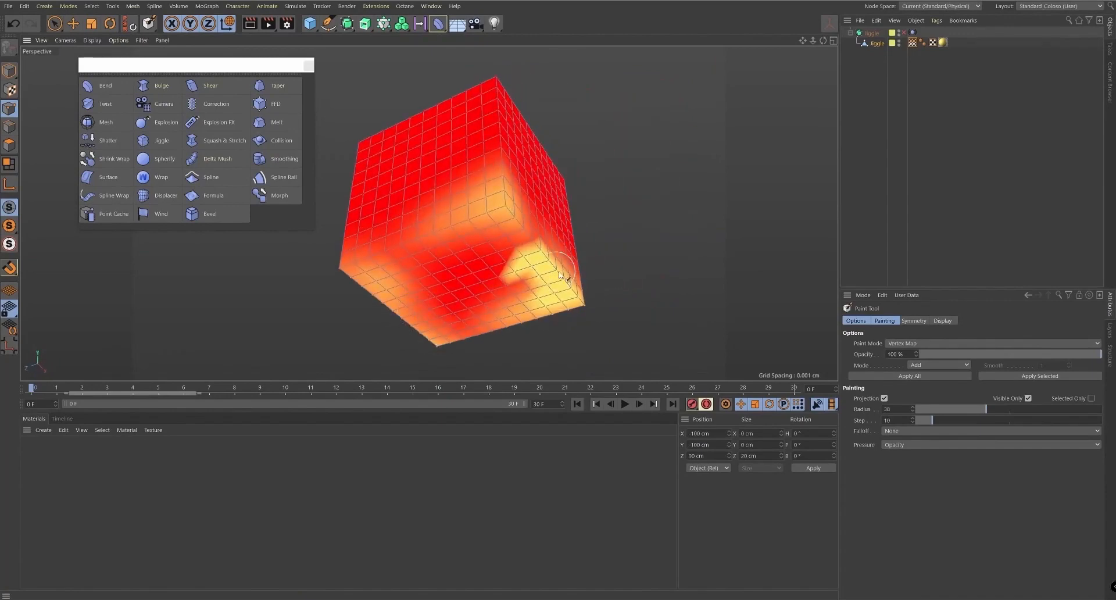
left_click(932, 365)
left_click(925, 388)
left_click_drag(628, 290, 793, 289, "alt")
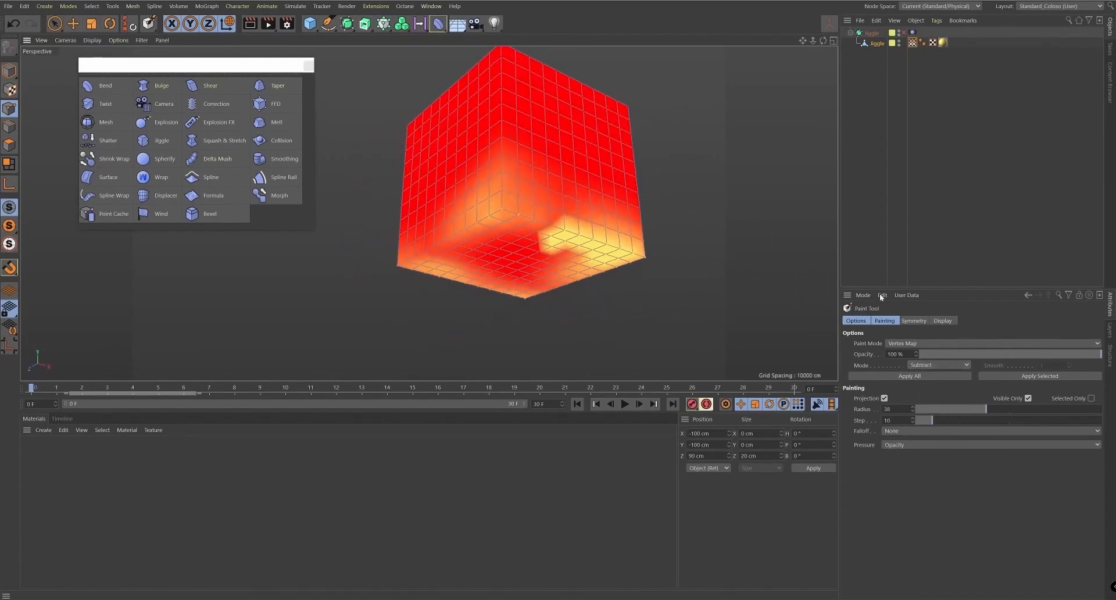
- Set the paint mode back to Smooth and apply it to the entire vertex map to blend the added weight
left_click(950, 364)
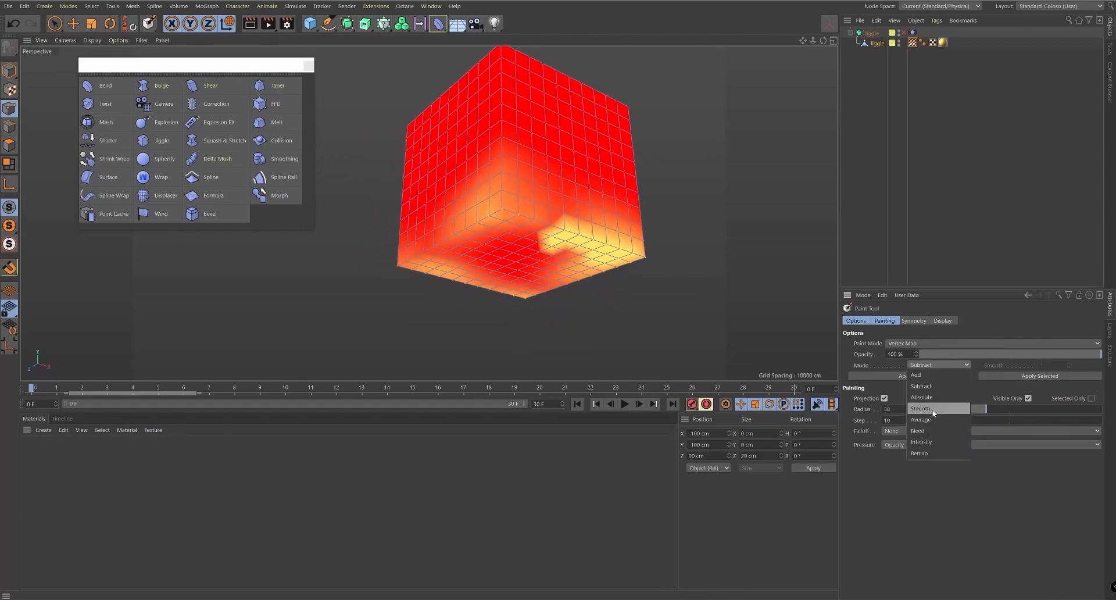
left_click(932, 408)
left_click(947, 378)
left_click_drag(582, 250, 511, 261, "alt")
middle_click_drag(627, 169, 495, 236, "alt")
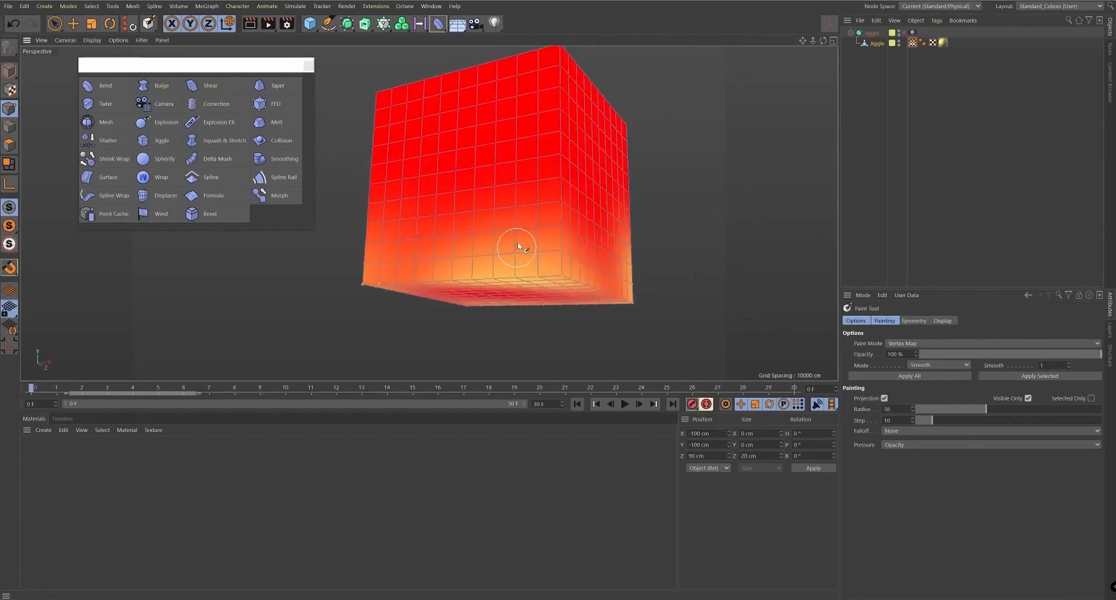
- Unsolo the Jiggle layer and add a Jiggle deformer as a child of the Jiggle polygon object
left_click(877, 44)
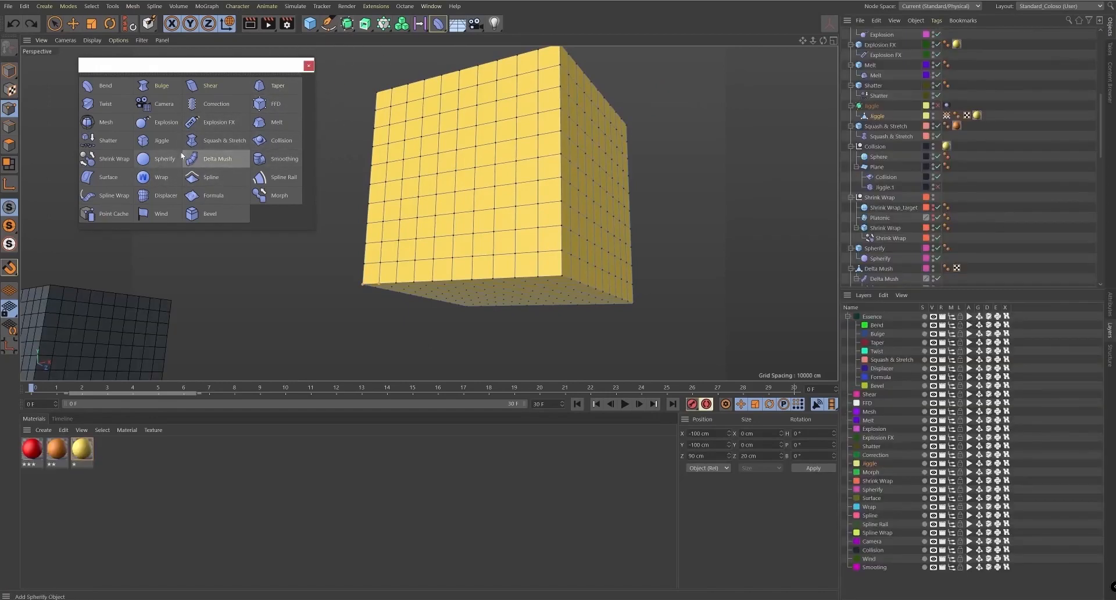
left_click(160, 141)
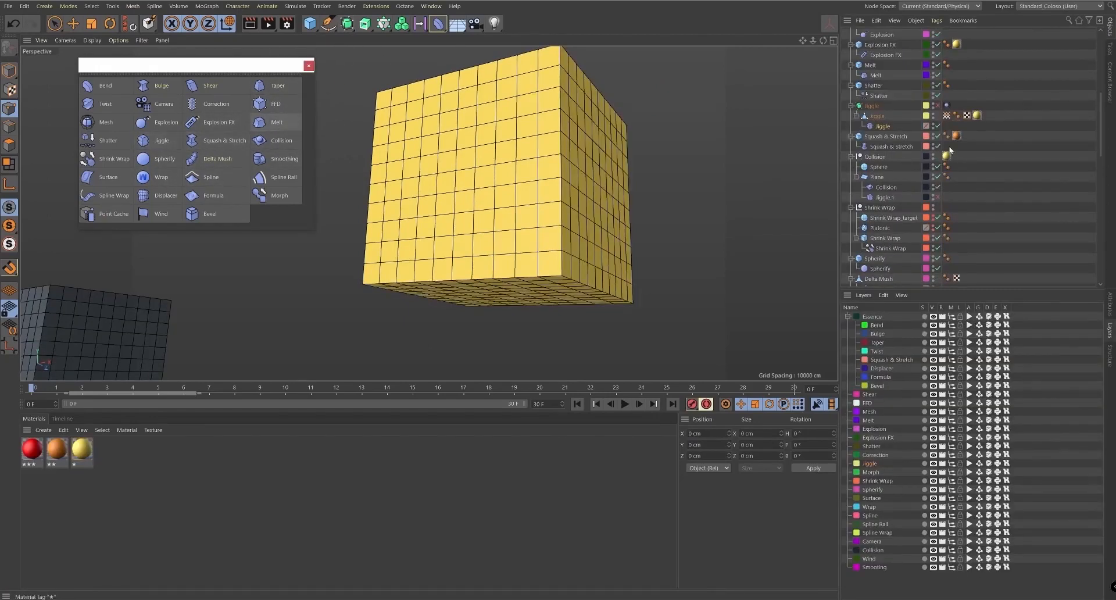
scroll(605, 163, "down", 5)
middle_click_drag(496, 177, 543, 150, "alt")
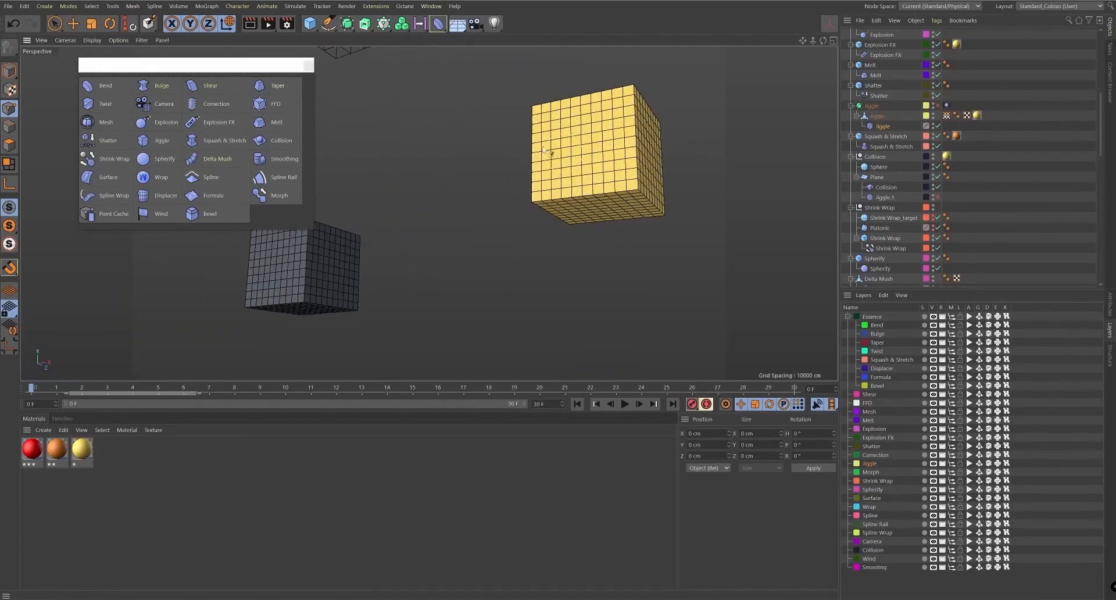
- Restrict the new Jiggle deformer with the polygon object's painted Vertex Map
left_click(9, 70)
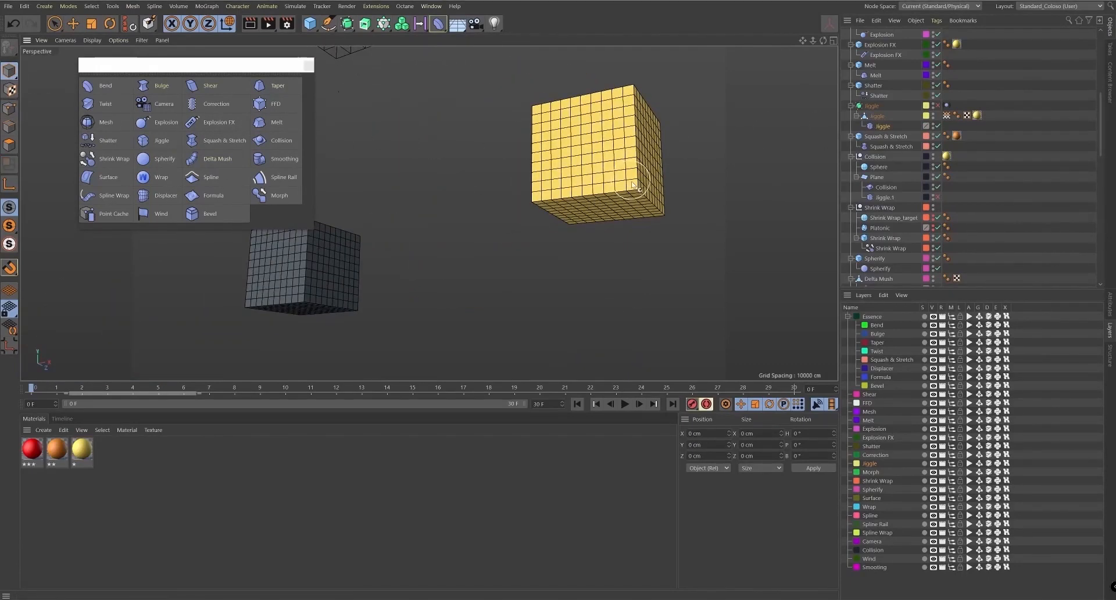
left_click_drag(634, 185, 640, 173, "alt")
scroll(624, 195, "down", 5)
left_click_drag(609, 221, 567, 218, "alt")
left_click(564, 217)
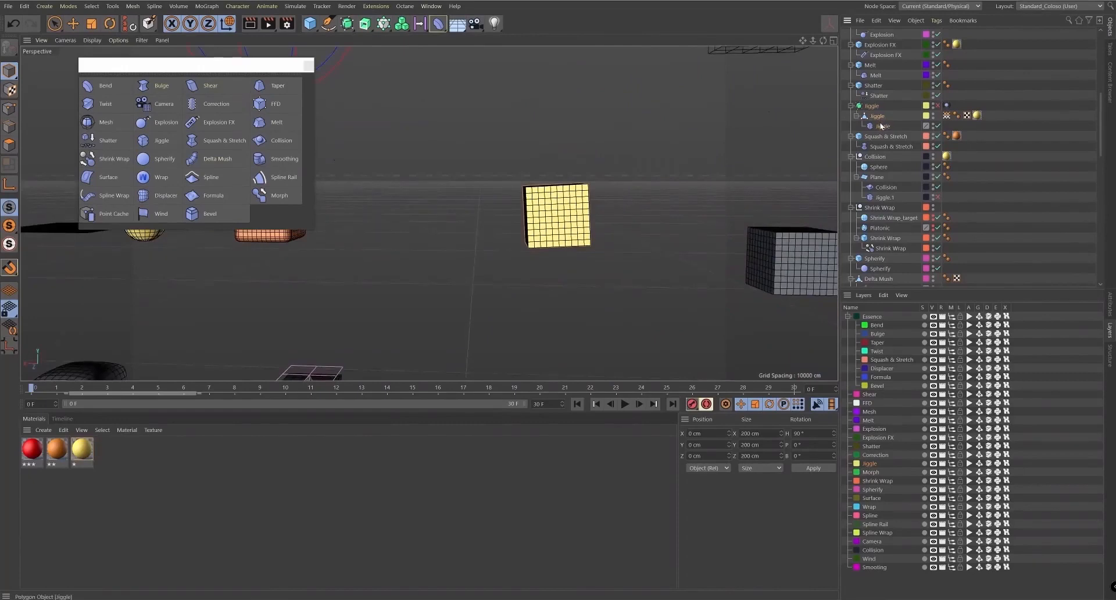
left_click(57, 27)
scroll(612, 219, "up", 6)
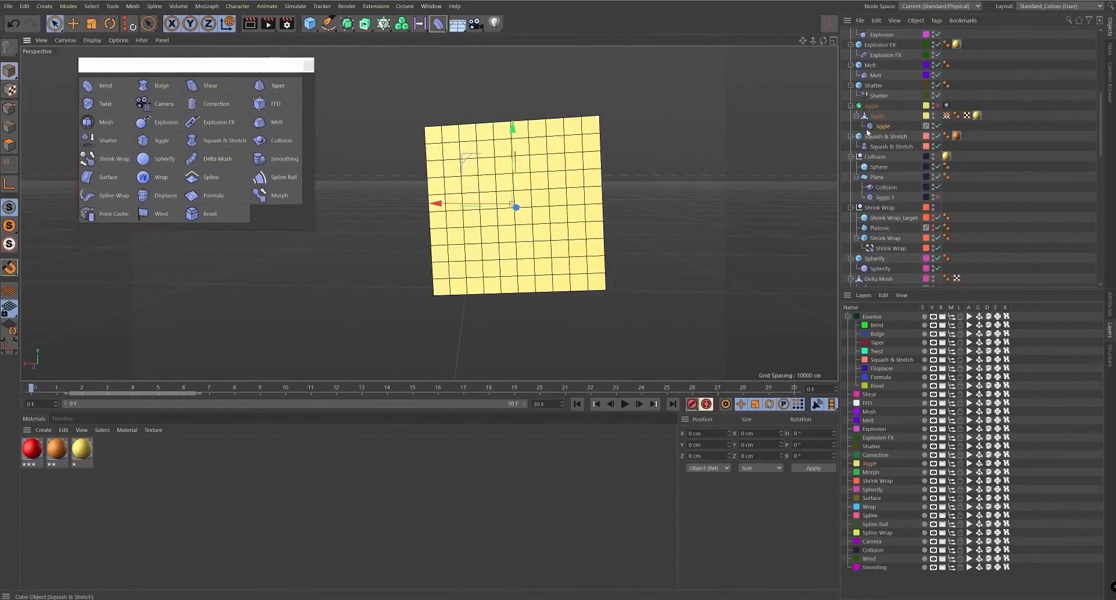
left_click_drag(609, 290, 593, 213, "alt")
left_click(1109, 307)
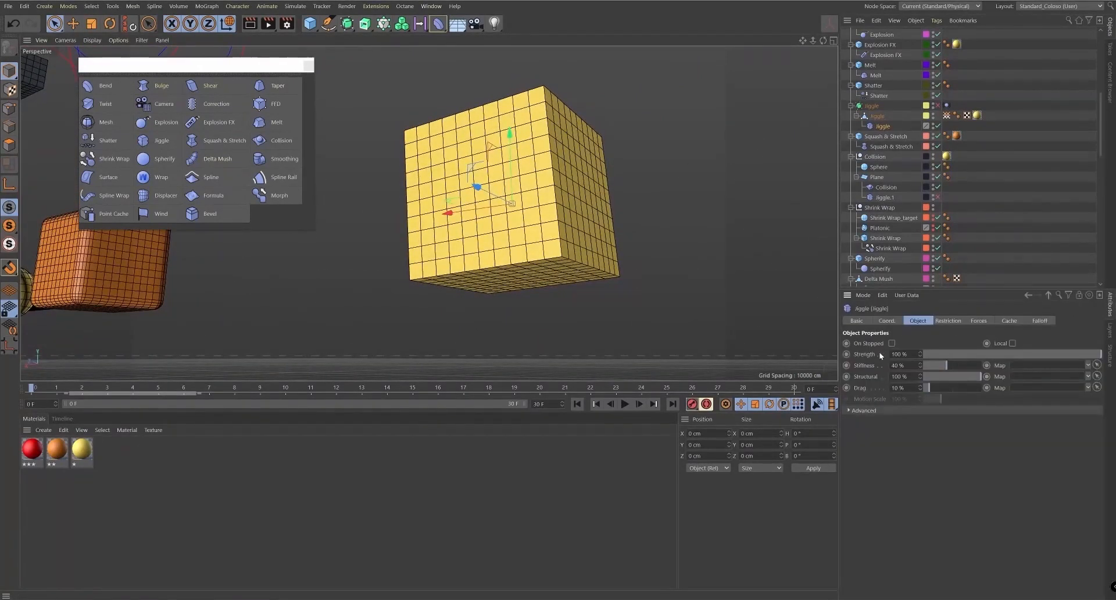
left_click(953, 321)
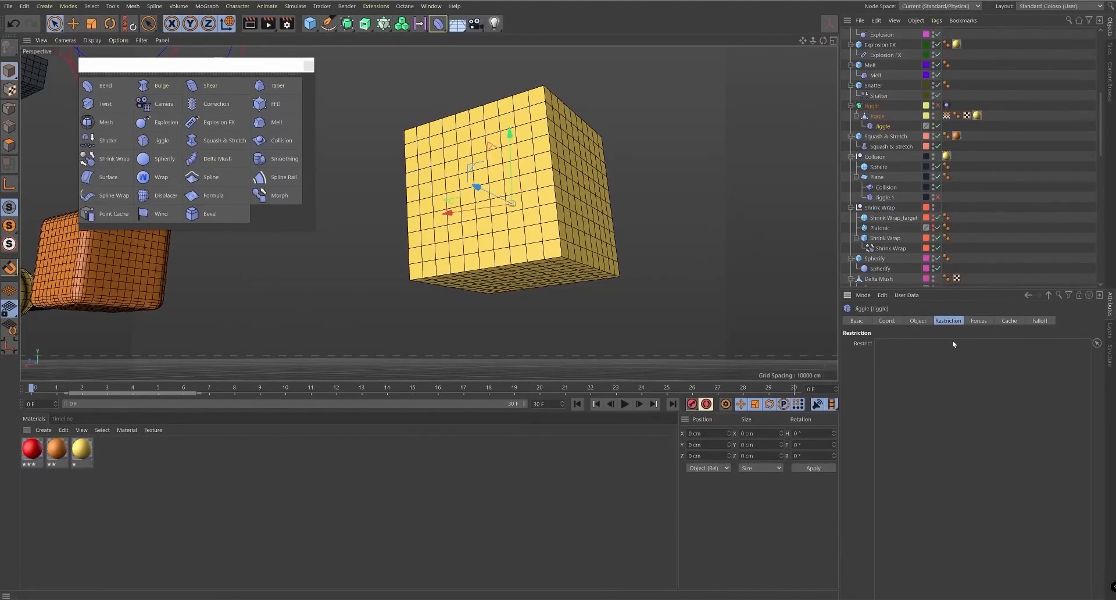
left_click_drag(934, 351, 924, 346)
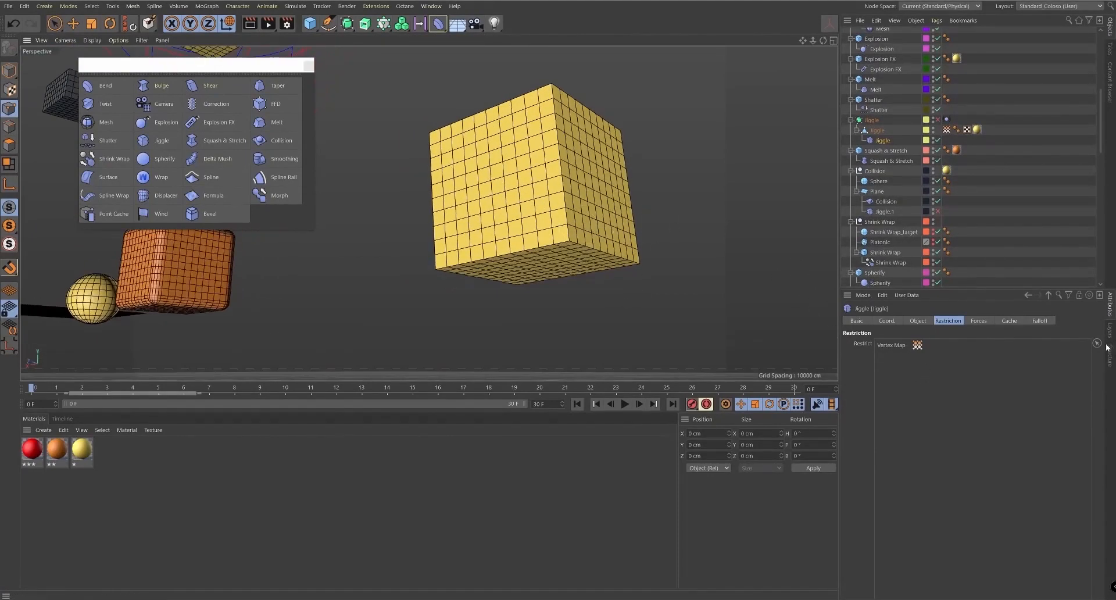
- Solo the Jiggle layer and view the cube from another angle
left_click(1110, 336)
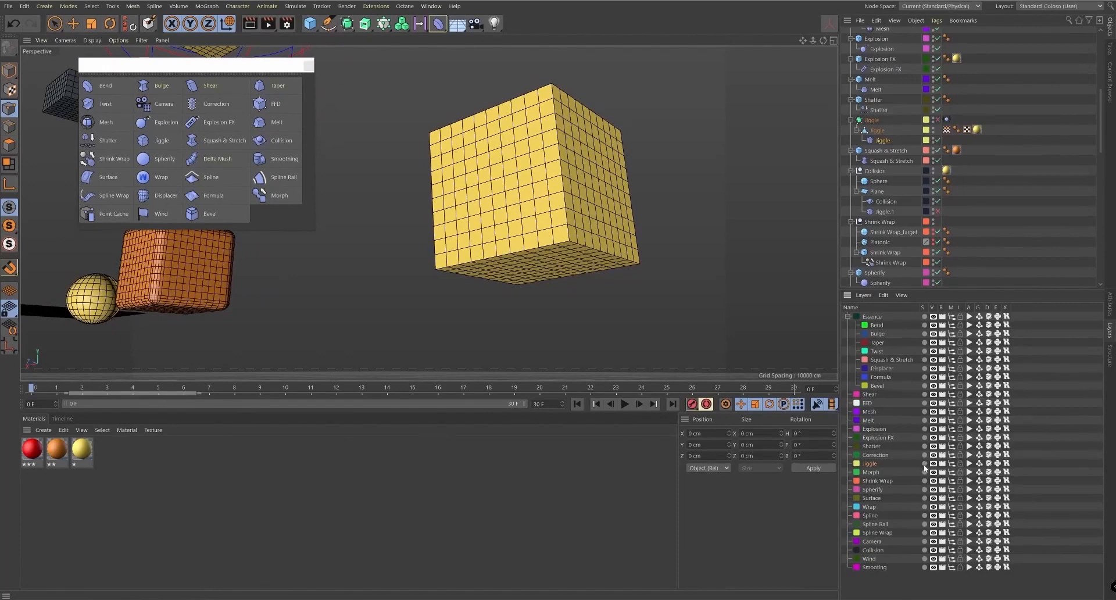
left_click(925, 463)
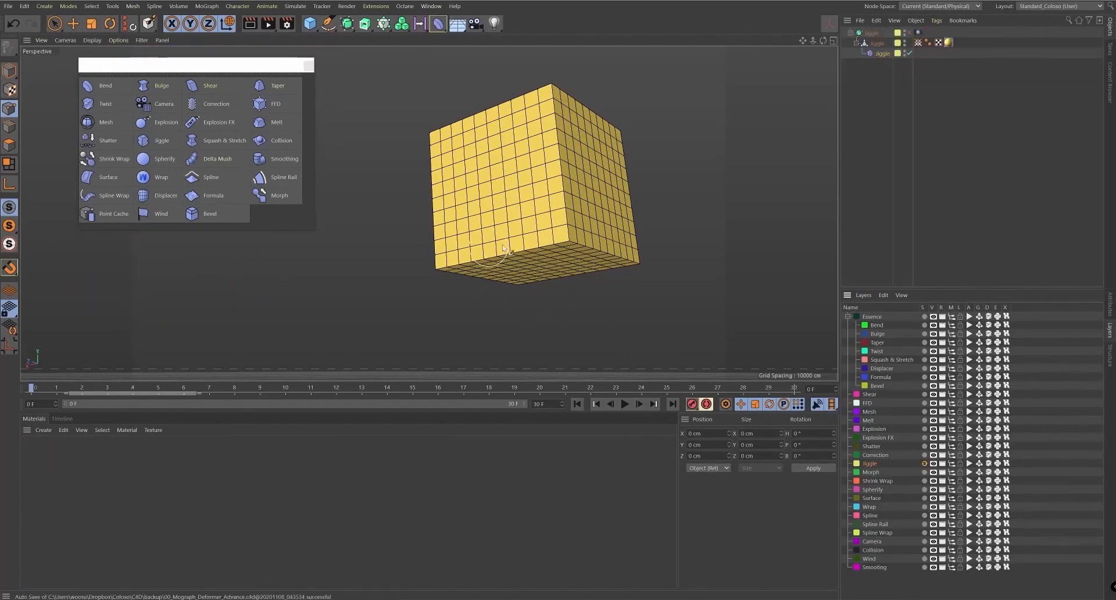
left_click_drag(632, 154, 597, 201, "alt")
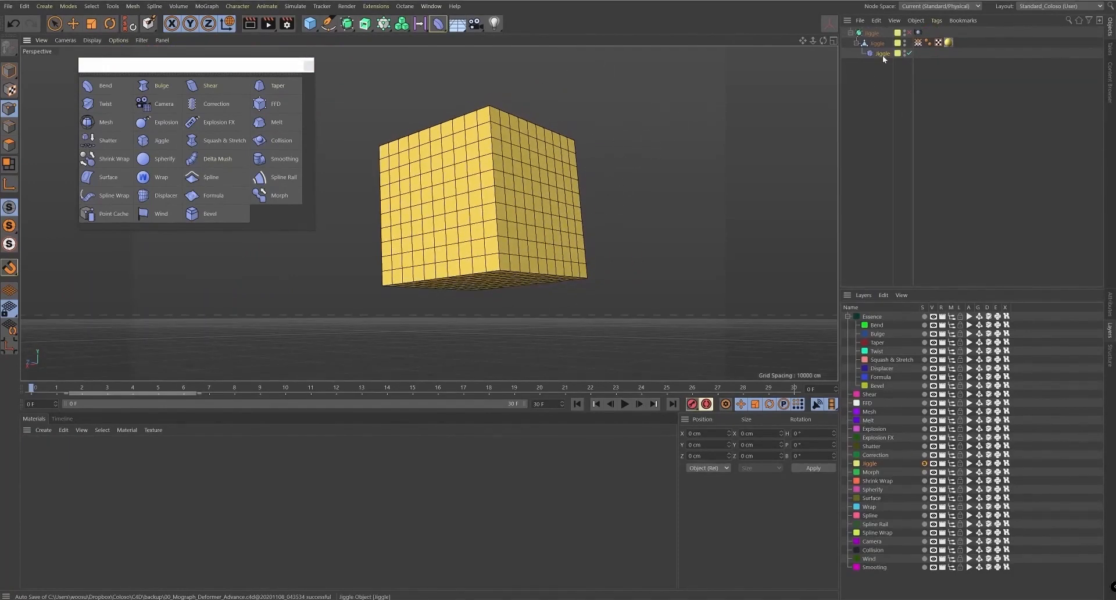
- Set the new Jiggle deformer's Strength to 200% and its Stiffness to 20%
left_click(1106, 306)
left_click(930, 321)
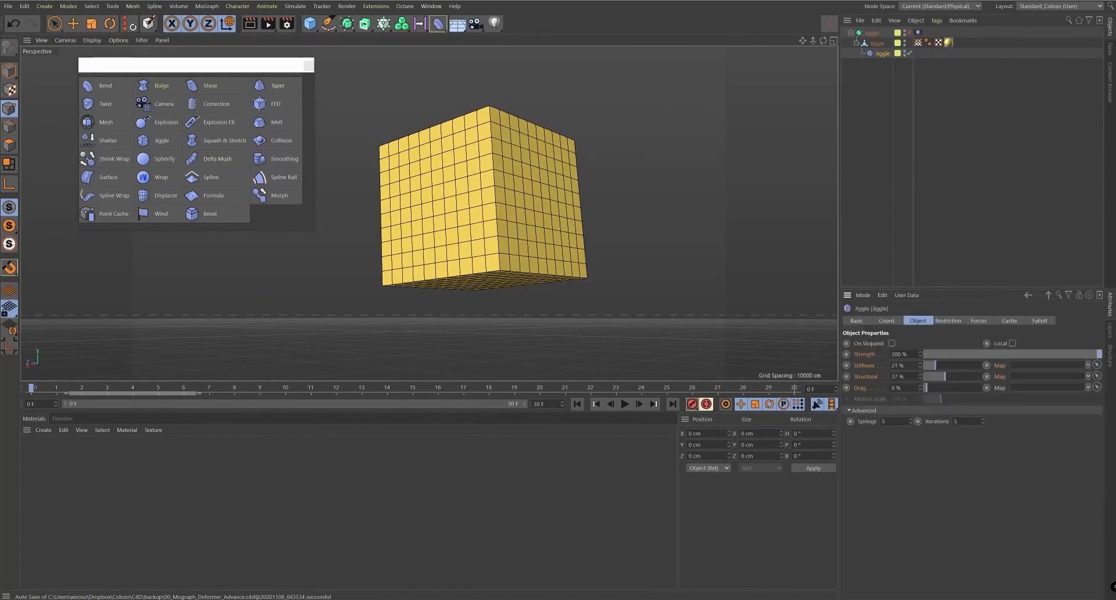
left_click_drag(953, 356, 1100, 354)
double_click(899, 354)
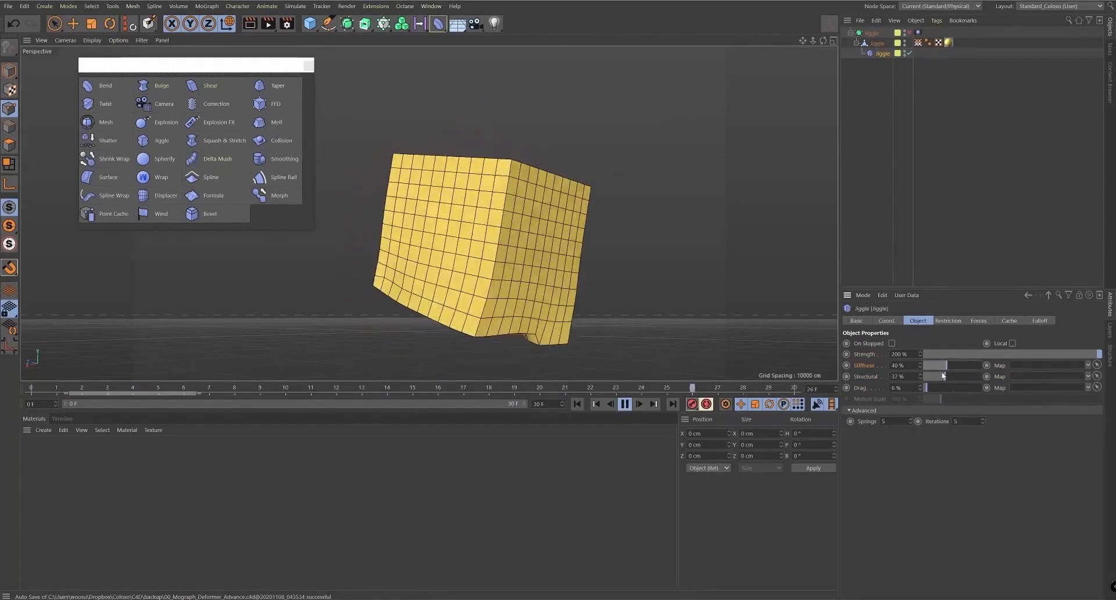
left_click_drag(905, 365, 892, 365)
type("20")
key("Return")
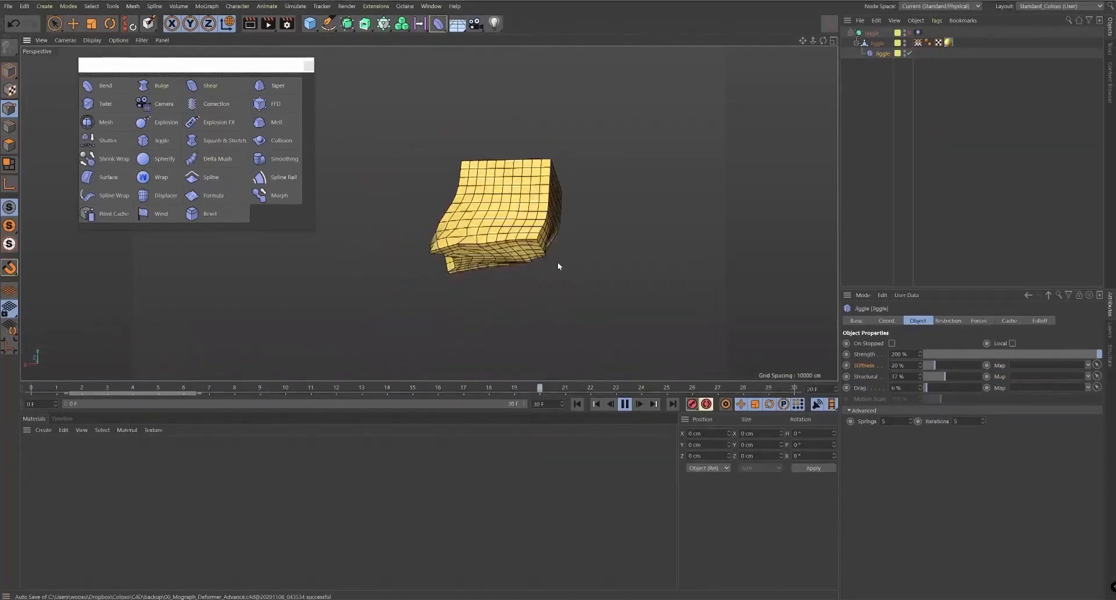
- Adjust the Jiggle deformer during playback to 12% Drag, 16% Stiffness and 23% Structural
mouse_move(933, 386)
left_mouse_down()
mouse_move(953, 387)
mouse_move(932, 386)
left_mouse_up()
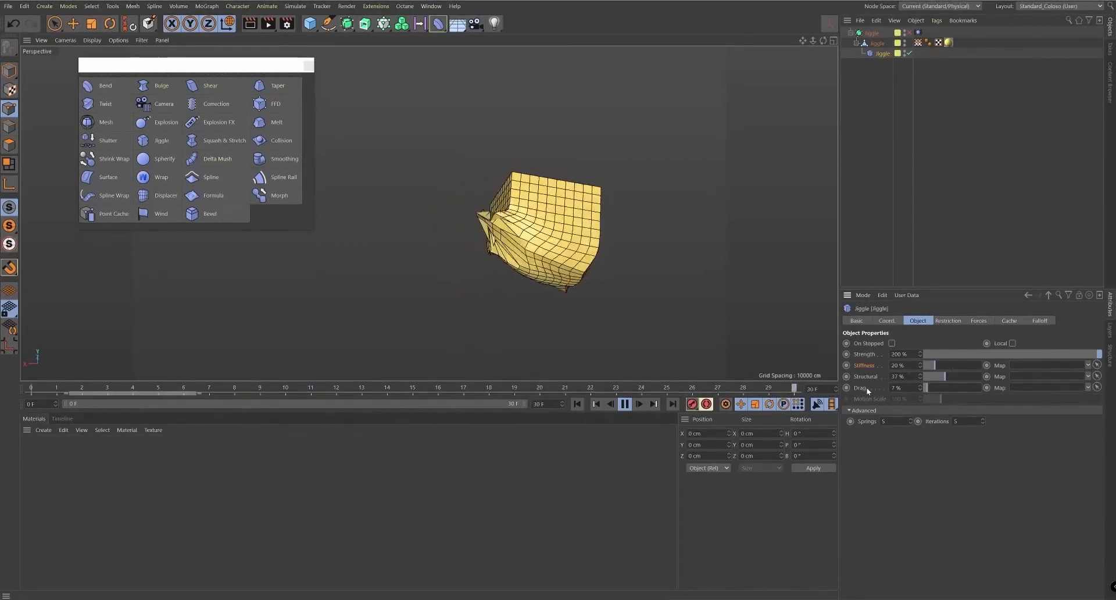
left_click_drag(944, 387, 962, 386)
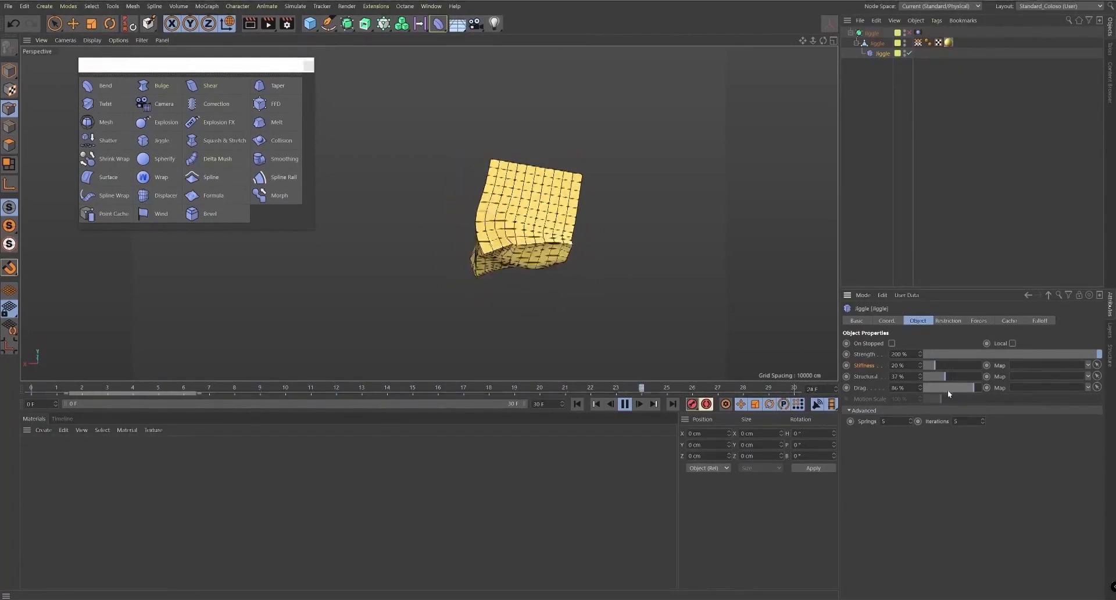
left_click_drag(947, 389, 932, 389)
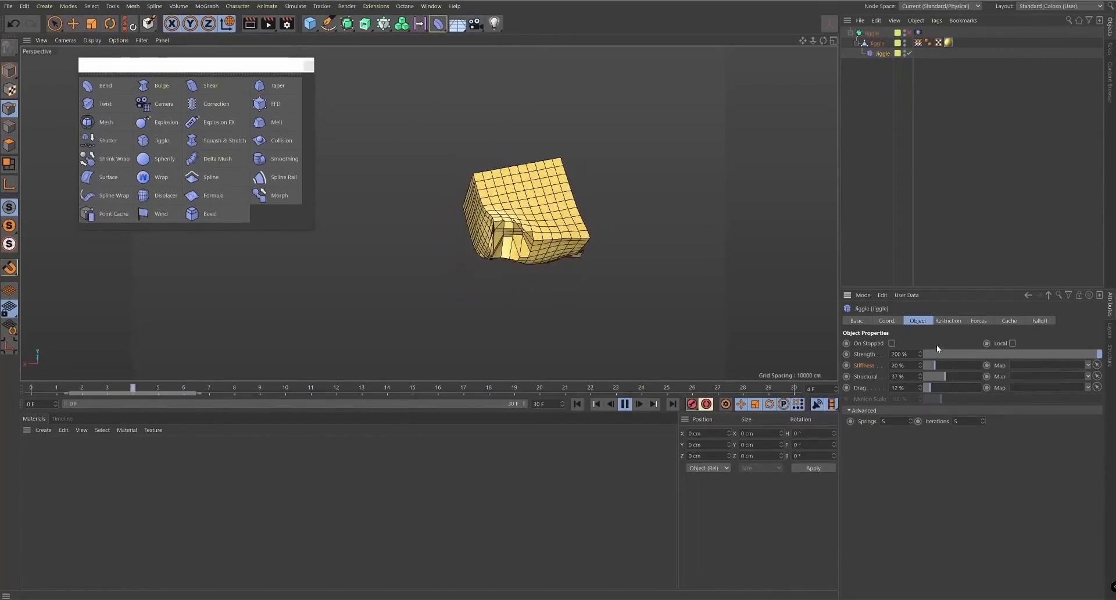
left_click_drag(941, 367, 955, 370)
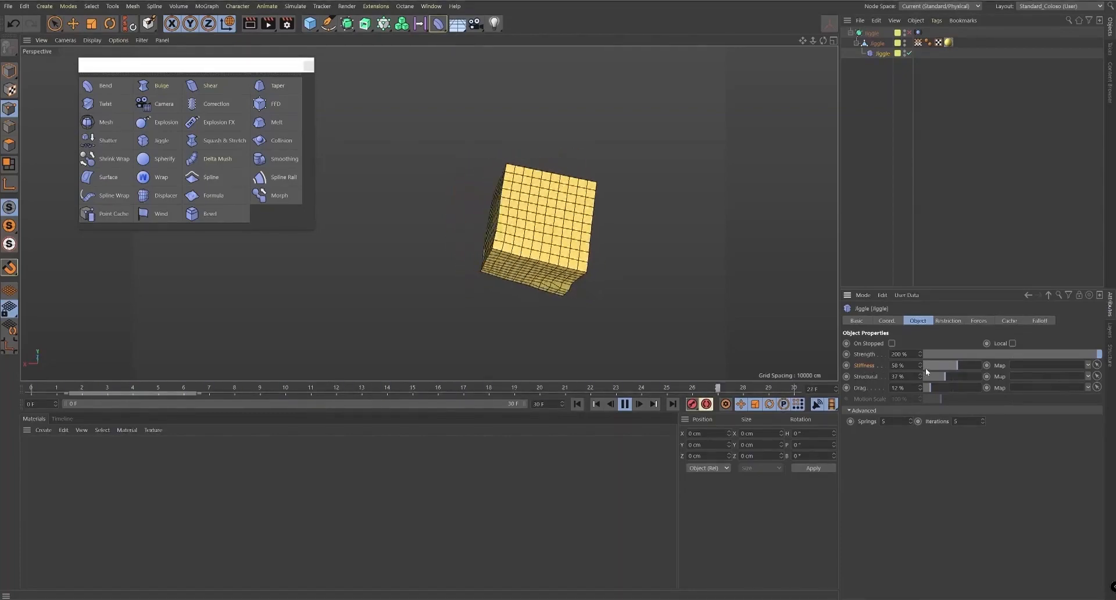
left_click_drag(968, 364, 940, 376)
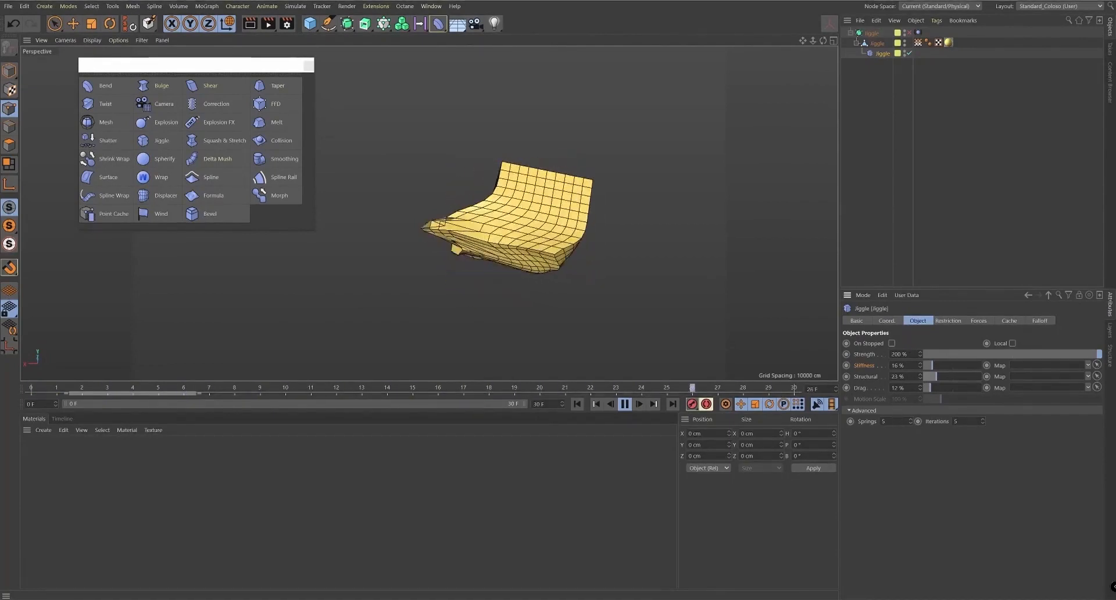
- Try the Jiggle deformer with Springs and Iterations both set to 1
double_click(884, 422)
type("1")
left_click_drag(960, 421, 944, 422)
type("1")
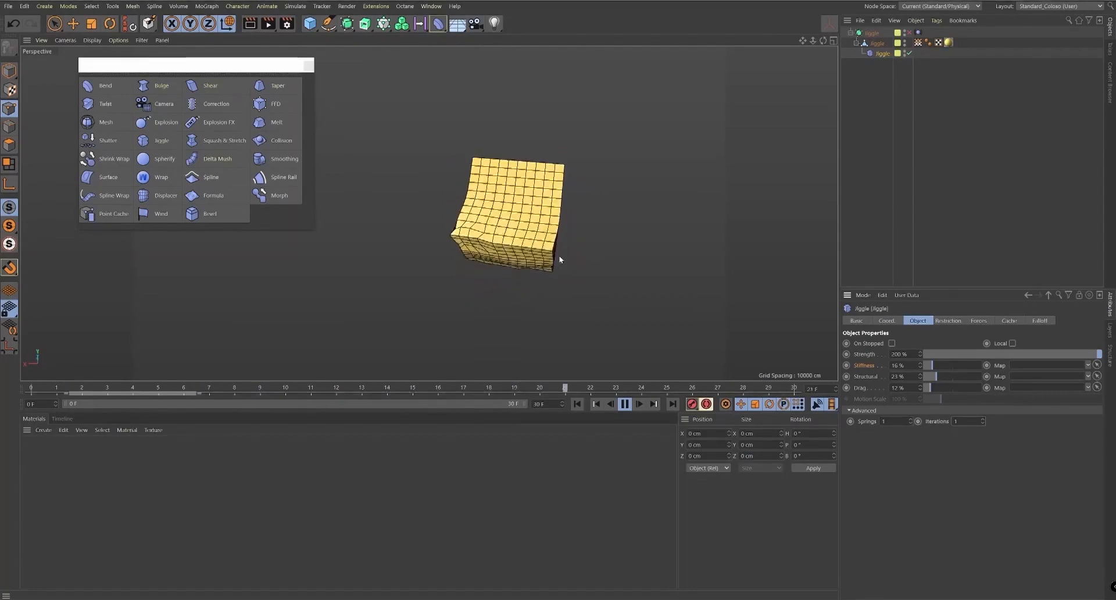
- Set the Jiggle deformer's Springs to 3 and Iterations to 4
double_click(884, 422)
type("3")
double_click(957, 422)
type("4")
key("Return")
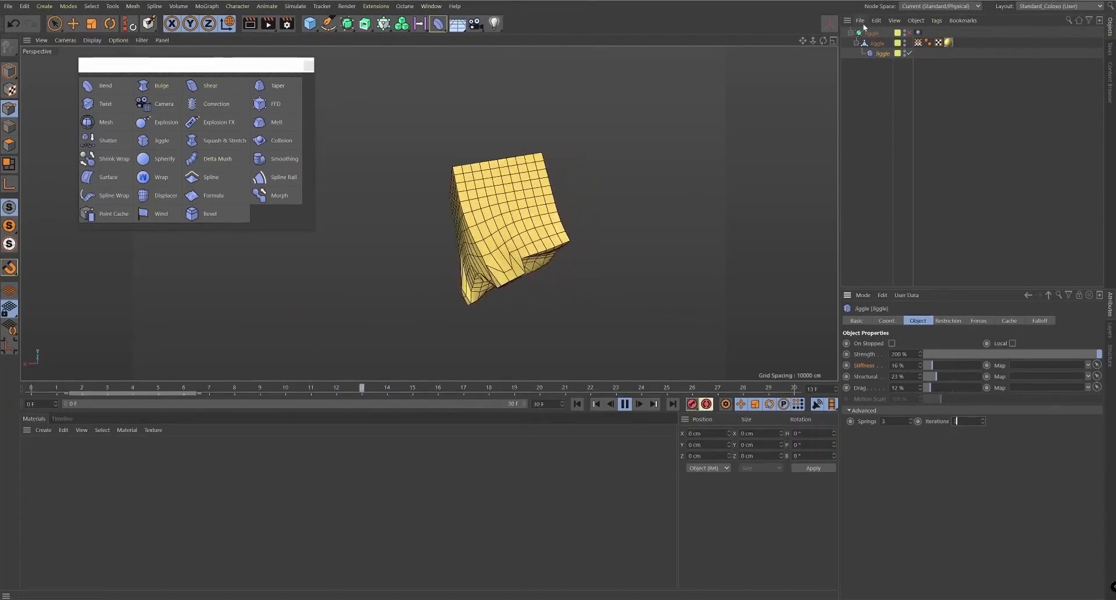
- Enable the Subdivision Surface above the Jiggle object and unsolo the Jiggle layer
left_click(882, 43)
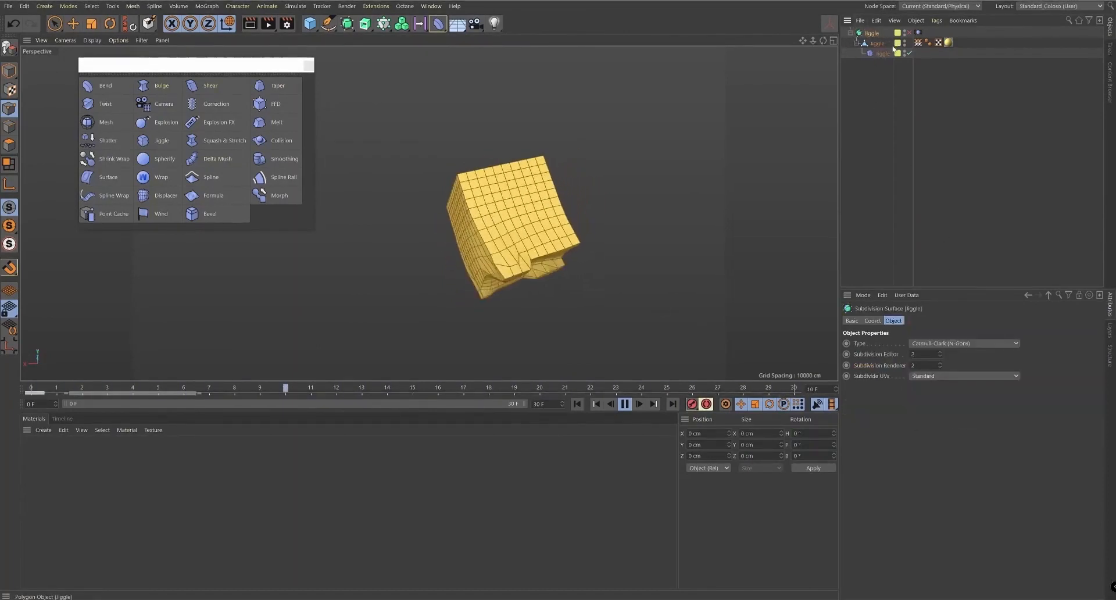
left_click(910, 33)
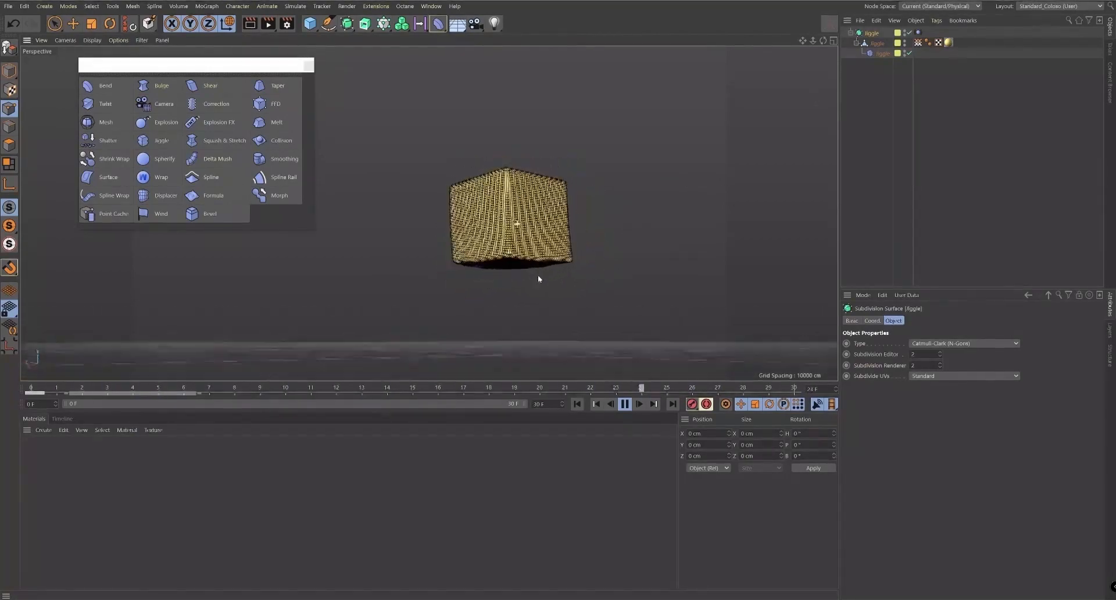
left_click(1109, 335)
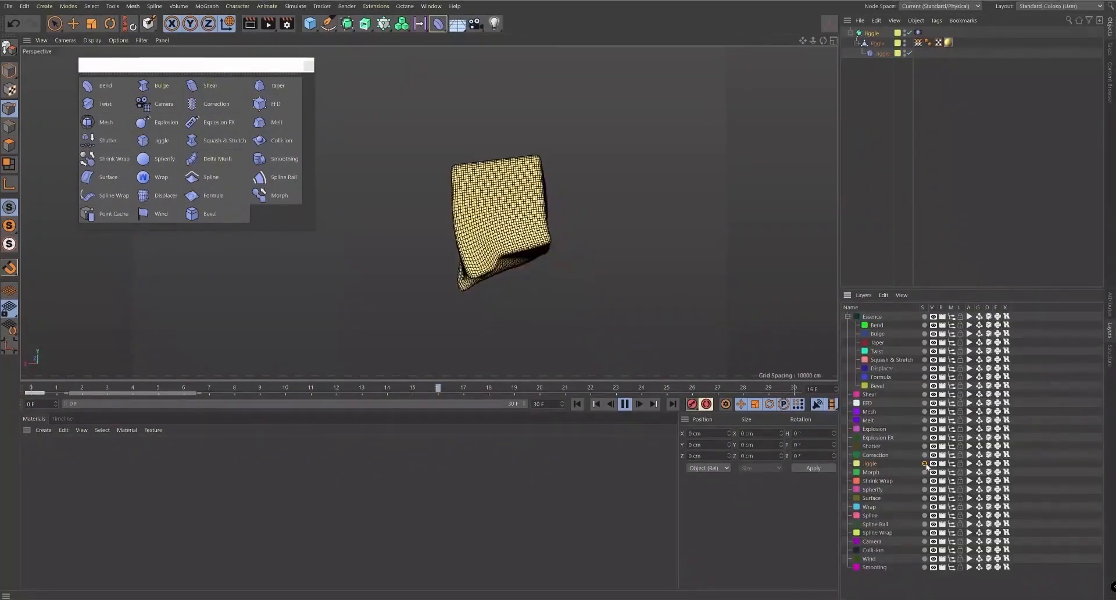
left_click(925, 463)
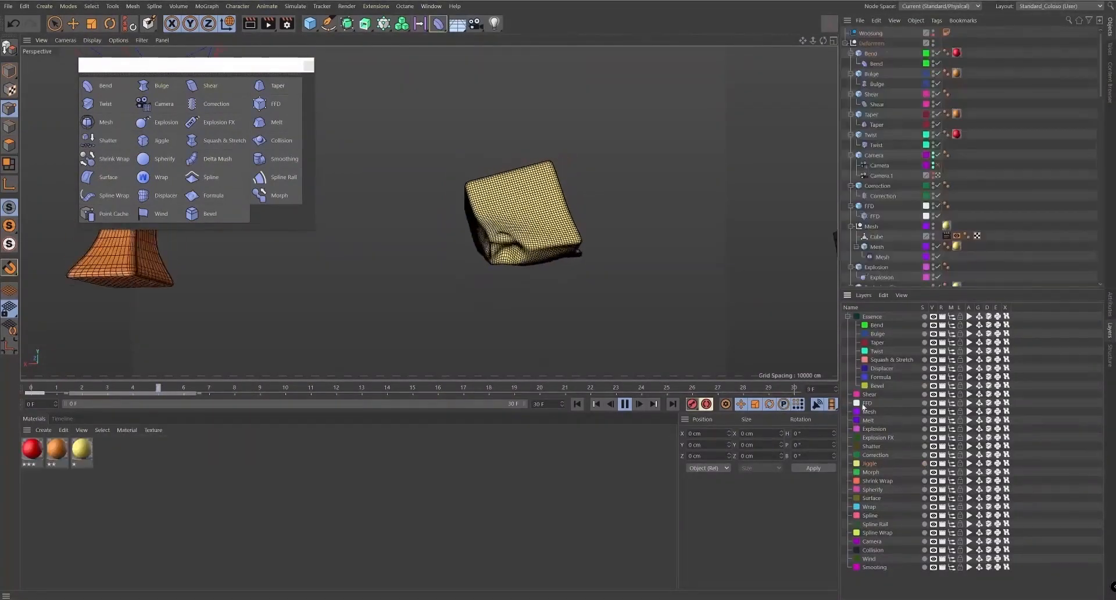
- Disable the Jiggle example's Subdivision Surface and deformer, and bring the Squash & Stretch cube into view
left_click_drag(1101, 91, 1106, 130)
left_click(937, 190)
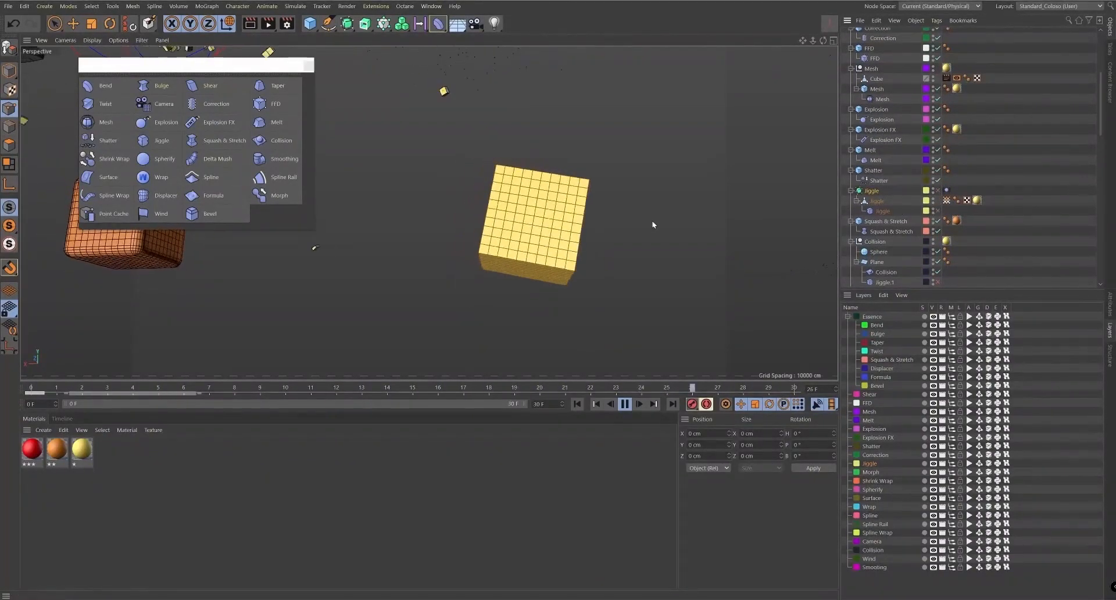
scroll(543, 274, "down", 10)
left_click_drag(560, 180, 642, 236, "alt")
scroll(675, 250, "up", 6)
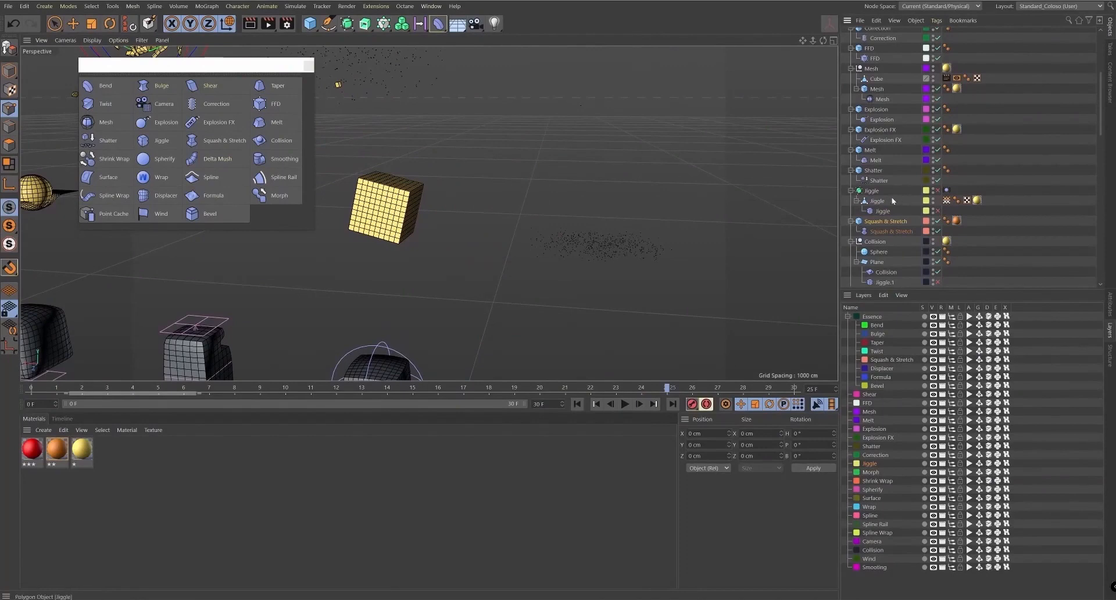
scroll(587, 236, "down", 6)
left_click_drag(470, 252, 749, 249, "alt")
scroll(728, 209, "up", 8)
scroll(552, 240, "up", 5)
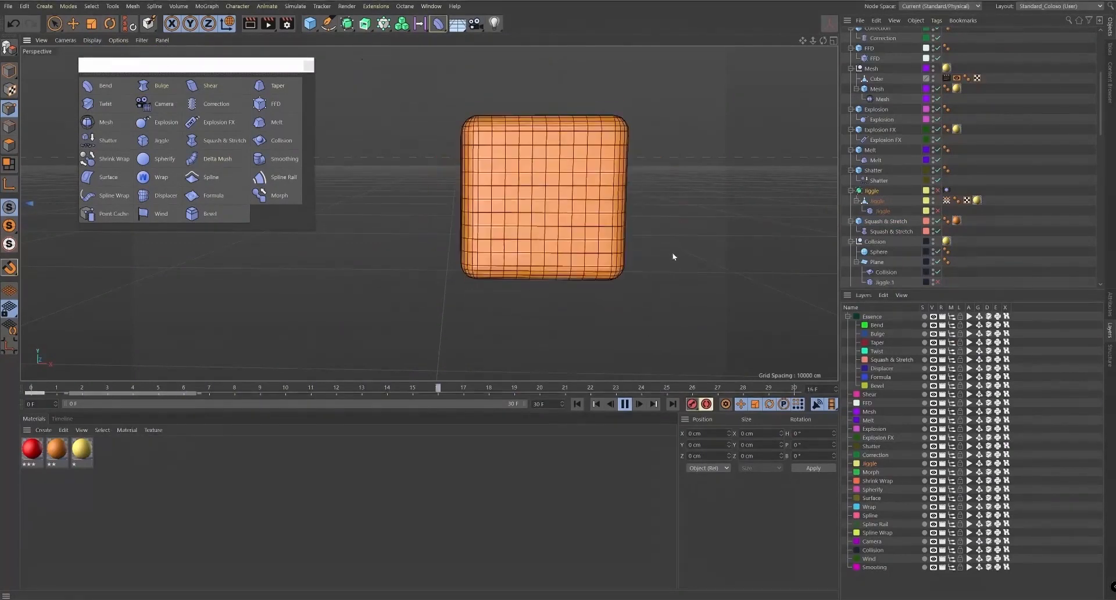
scroll(693, 263, "down", 2)
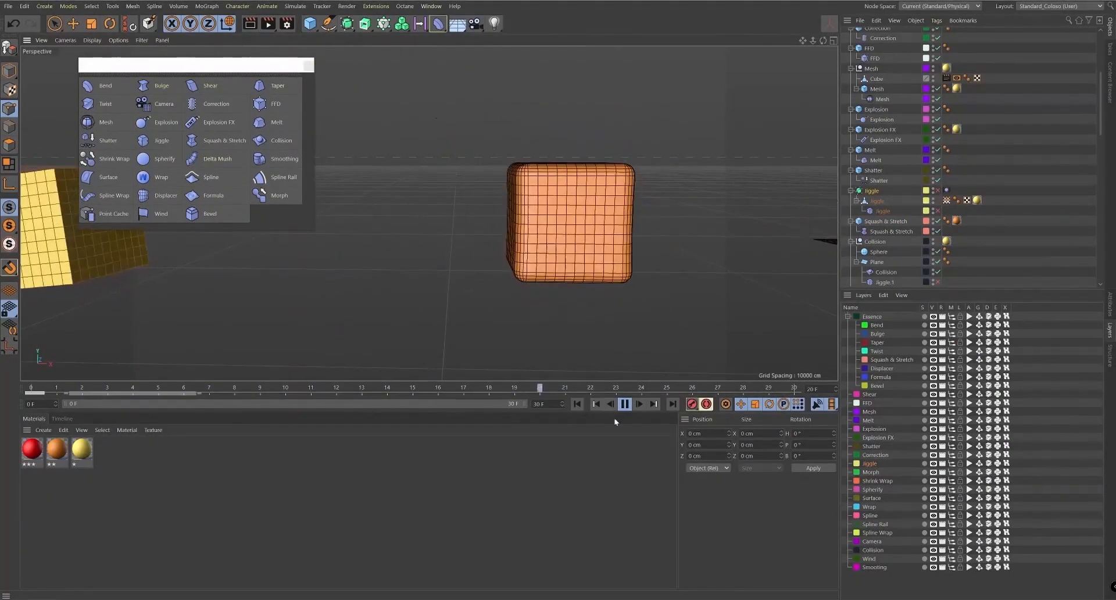
- Stop playback and scrub the timeline to frame 12 to examine how the Squash & Stretch cube deforms
left_click(623, 402)
left_click_drag(634, 388, 239, 405)
right_click_drag(563, 244, 448, 279, "alt")
middle_click_drag(548, 127, 575, 217, "alt")
middle_click_drag(610, 64, 609, 204, "alt")
right_click_drag(487, 210, 540, 203, "alt")
left_click_drag(227, 393, 311, 389)
left_click_drag(490, 226, 598, 235, "alt")
right_click_drag(598, 235, 639, 230, "alt")
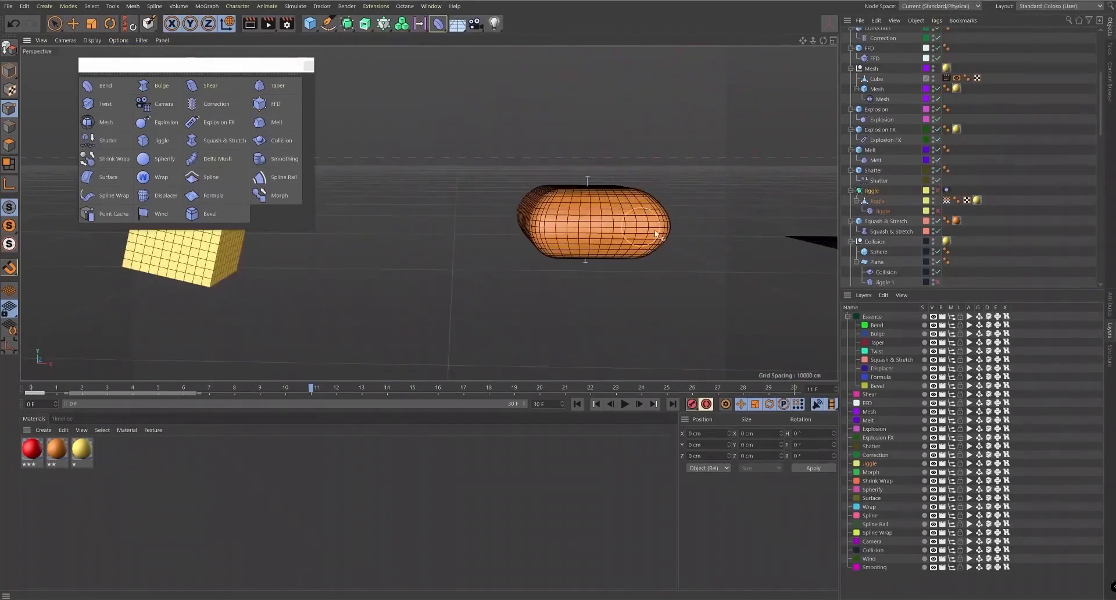
left_click_drag(610, 233, 602, 201, "alt")
mouse_move(314, 389)
left_mouse_down()
mouse_move(217, 390)
mouse_move(329, 402)
left_mouse_up()
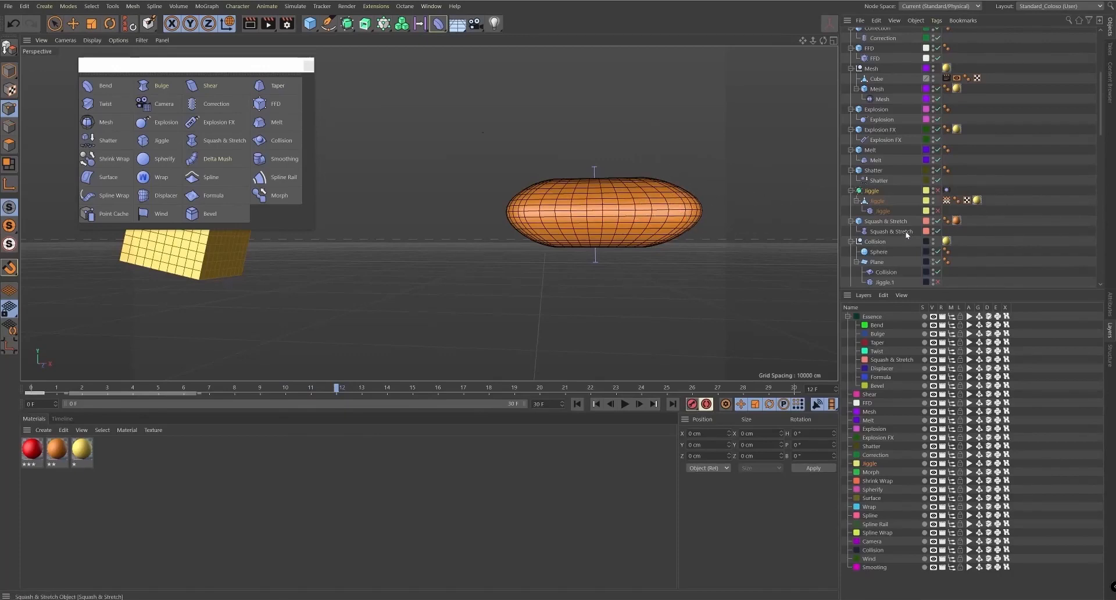
- Try a Center of -32% on the Squash & Stretch deformer and return it to 0%
left_click(1111, 314)
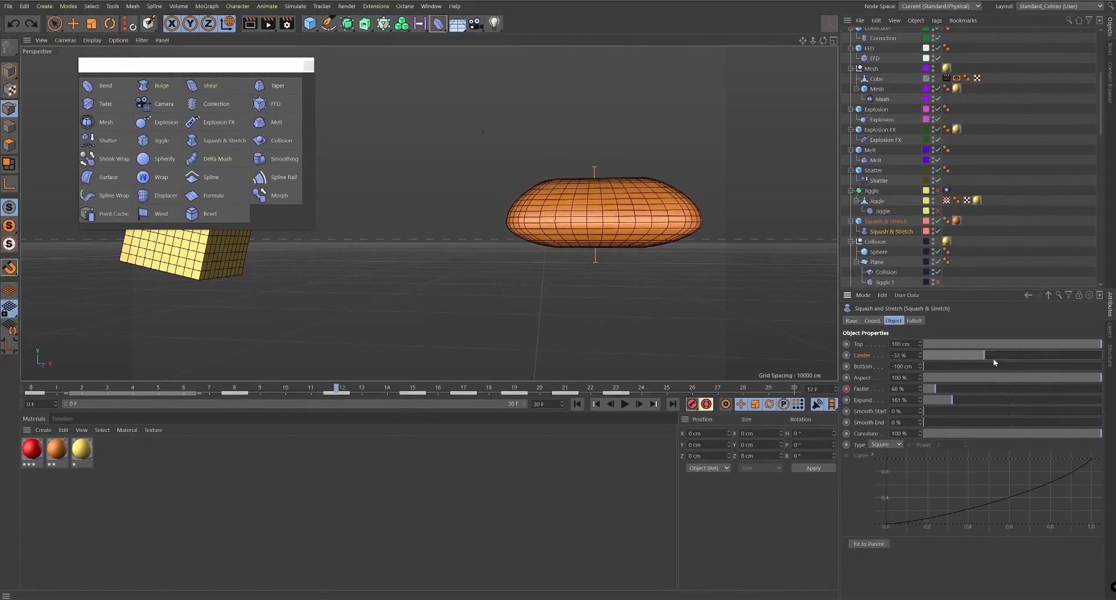
left_click_drag(1061, 345, 1113, 356)
left_click_drag(920, 344, 919, 327)
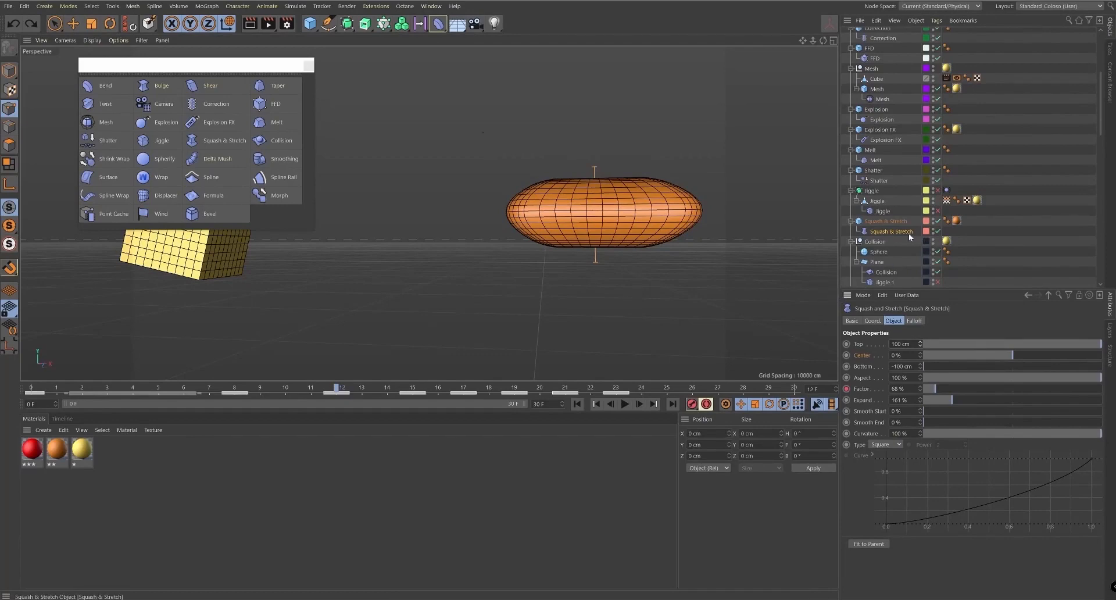
- Select the Collision group, frame its plane and sphere, and return to the first frame
left_click_drag(698, 191, 541, 202, "alt")
left_click_drag(536, 125, 550, 250, "alt")
left_click(875, 241)
left_click_drag(706, 265, 697, 314, "alt")
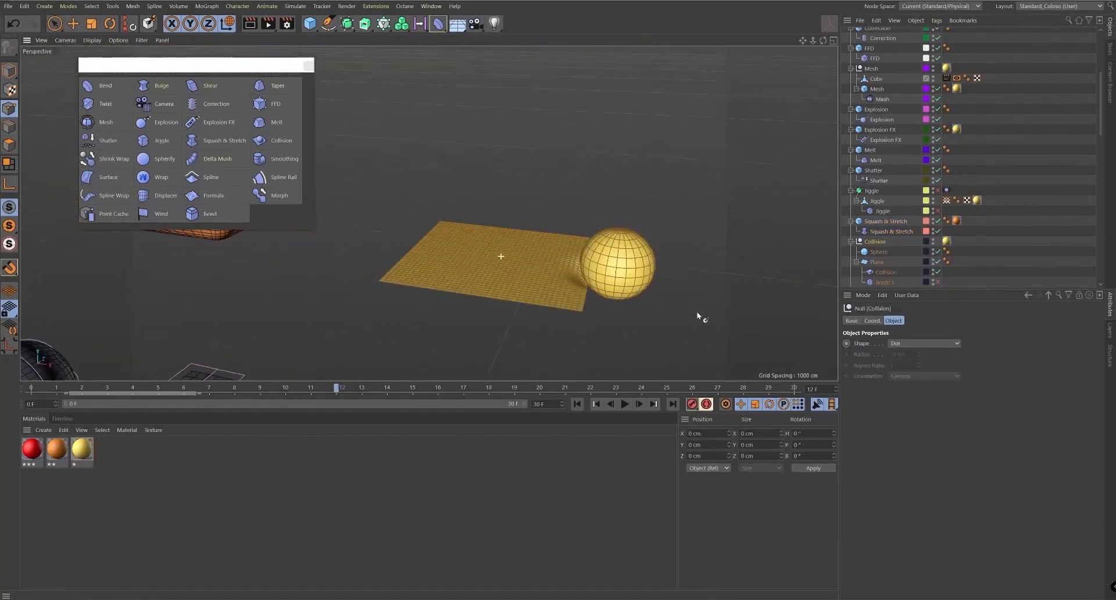
right_click_drag(647, 295, 680, 273, "alt")
left_click_drag(633, 284, 676, 209, "alt")
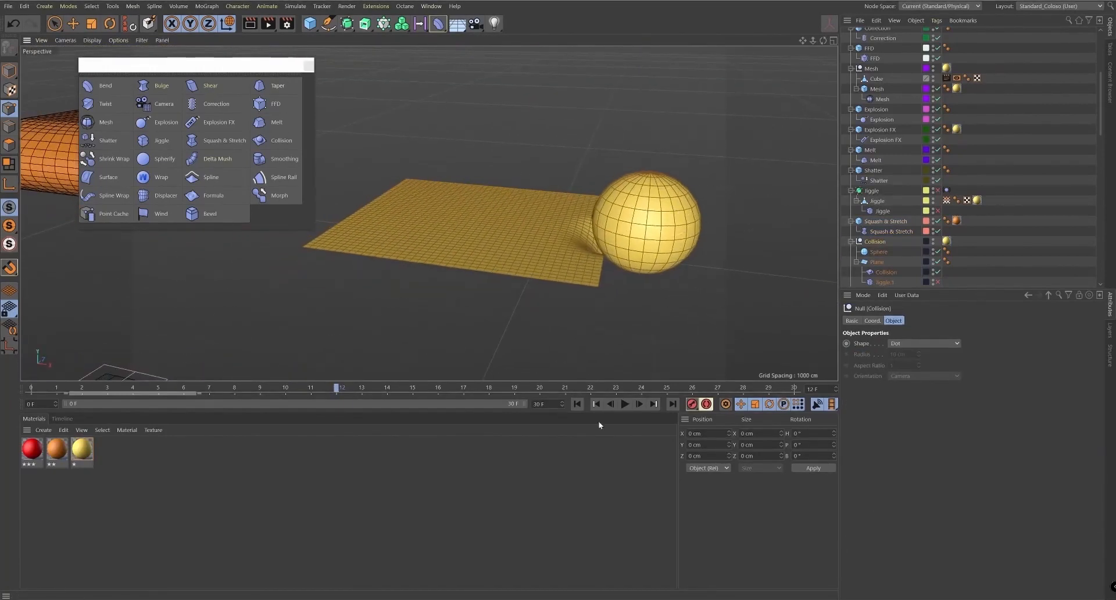
left_click(577, 404)
- Review the Collision deformer's collider settings and the sphere, and enable the Jiggle deformer under the plane
left_click(886, 272)
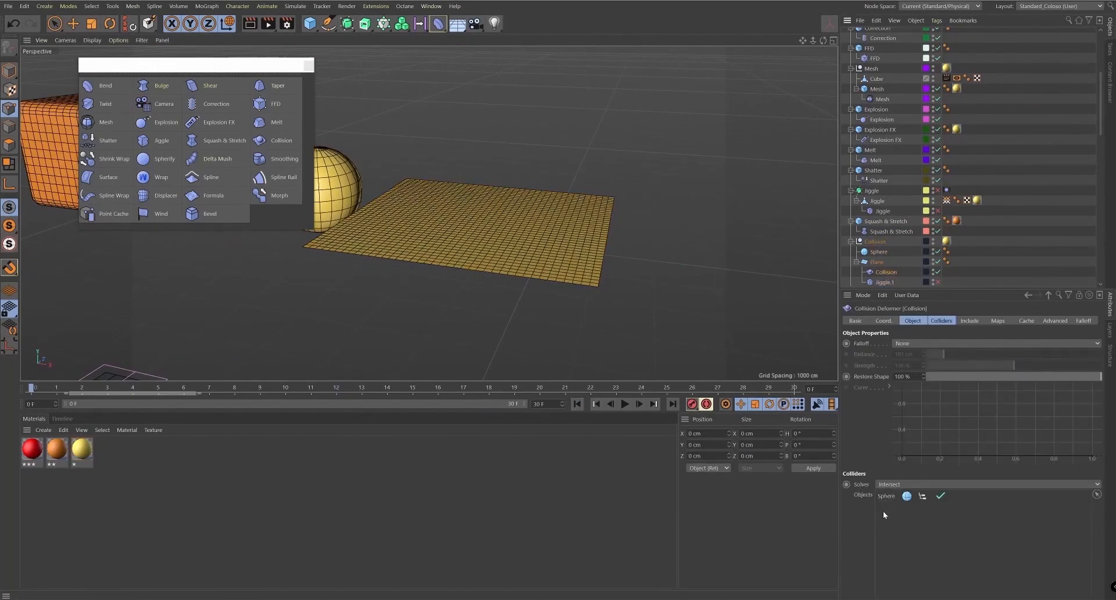
left_click(884, 254)
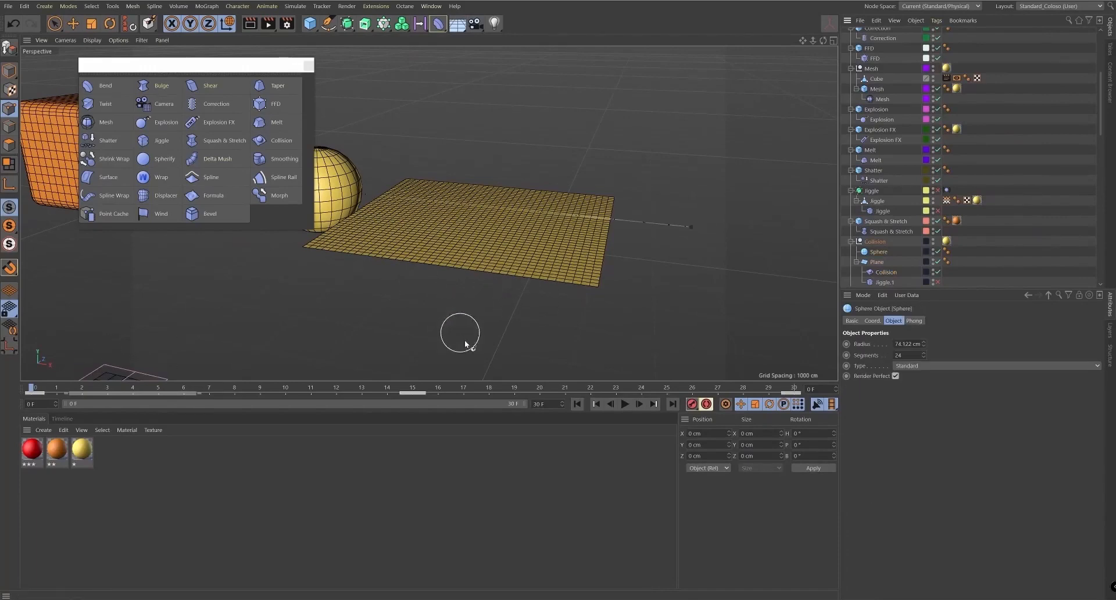
left_click(889, 281)
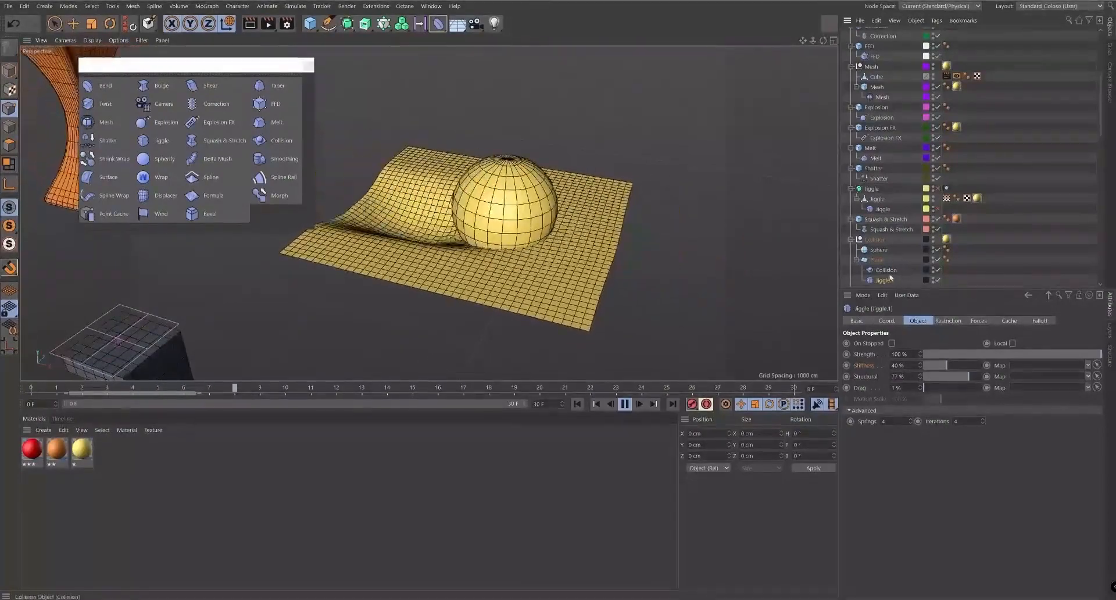
- Compare the plane with Jiggle ordered above and below Collision during playback, restore Collision first, and stop playback
left_click_drag(884, 279, 898, 271)
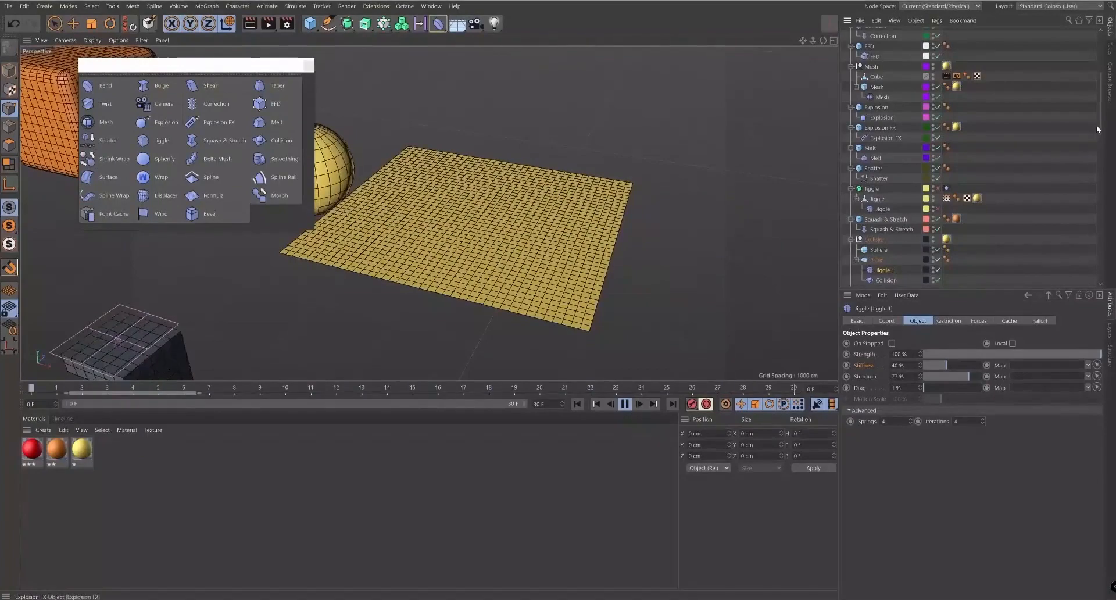
scroll(1097, 124, "down", 4)
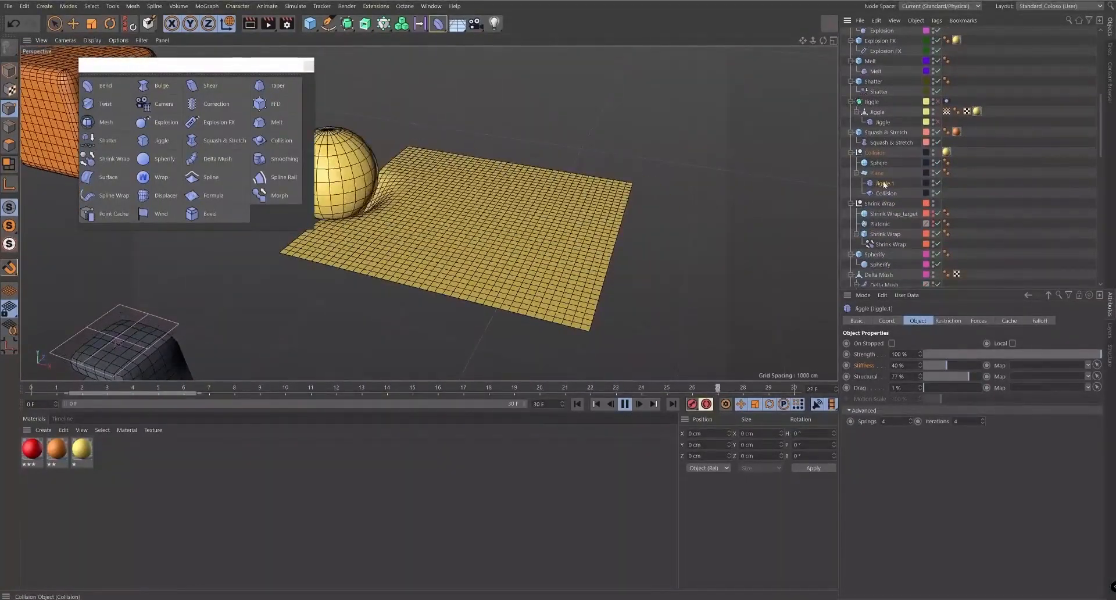
left_click_drag(886, 194, 891, 178)
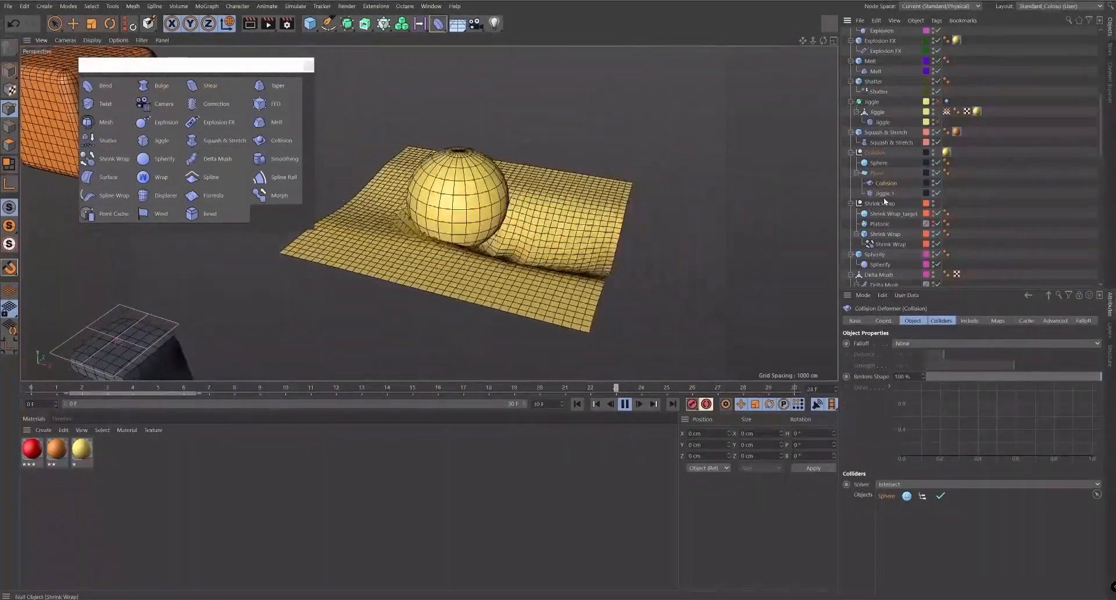
left_click_drag(883, 193, 889, 181)
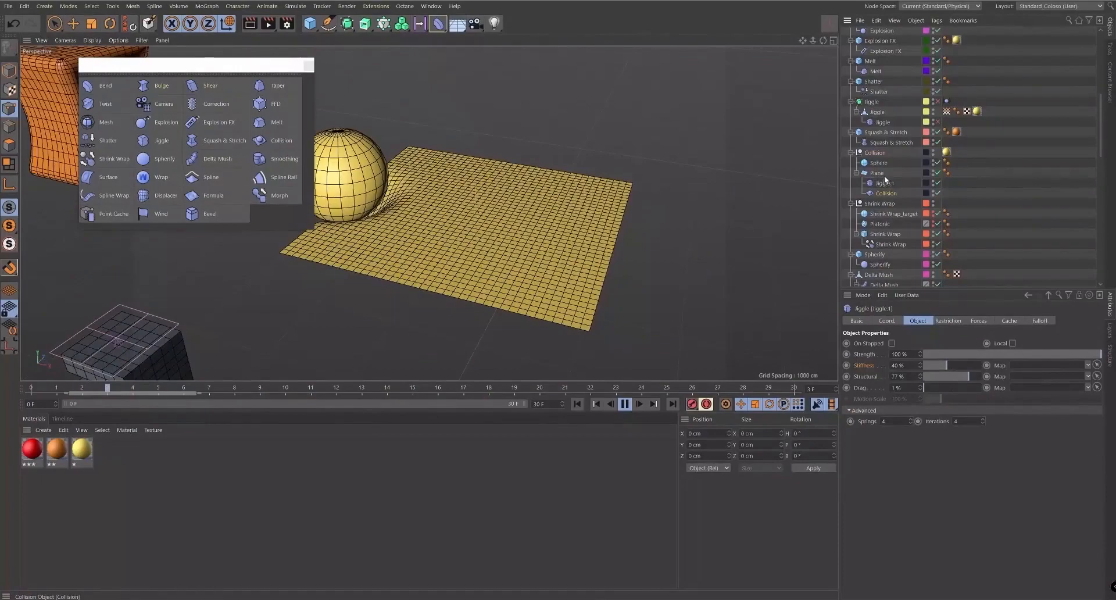
left_click_drag(883, 179, 884, 179)
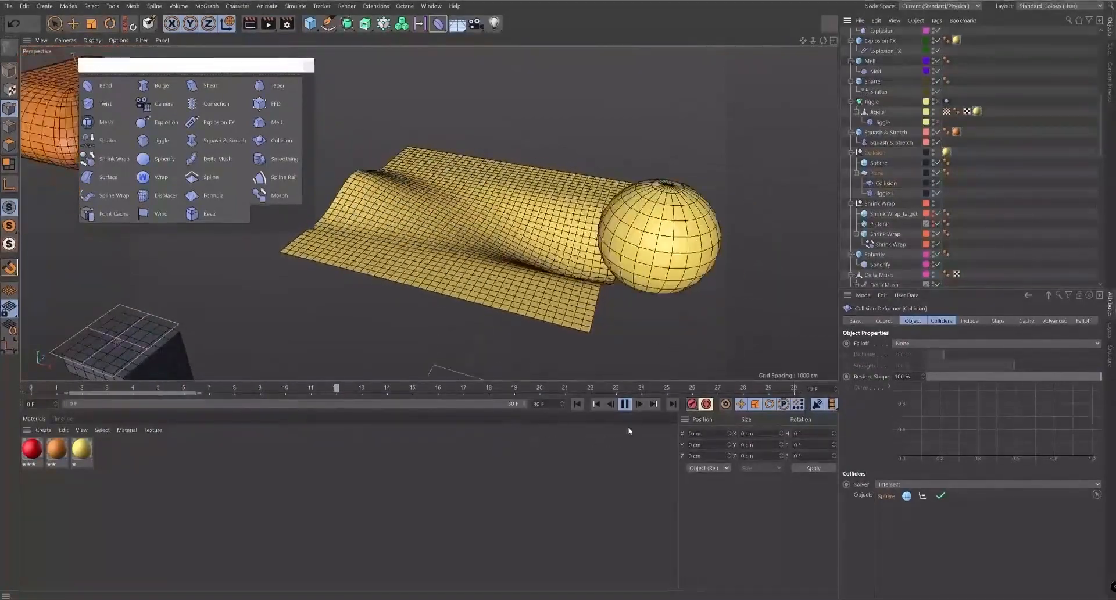
left_click(625, 404)
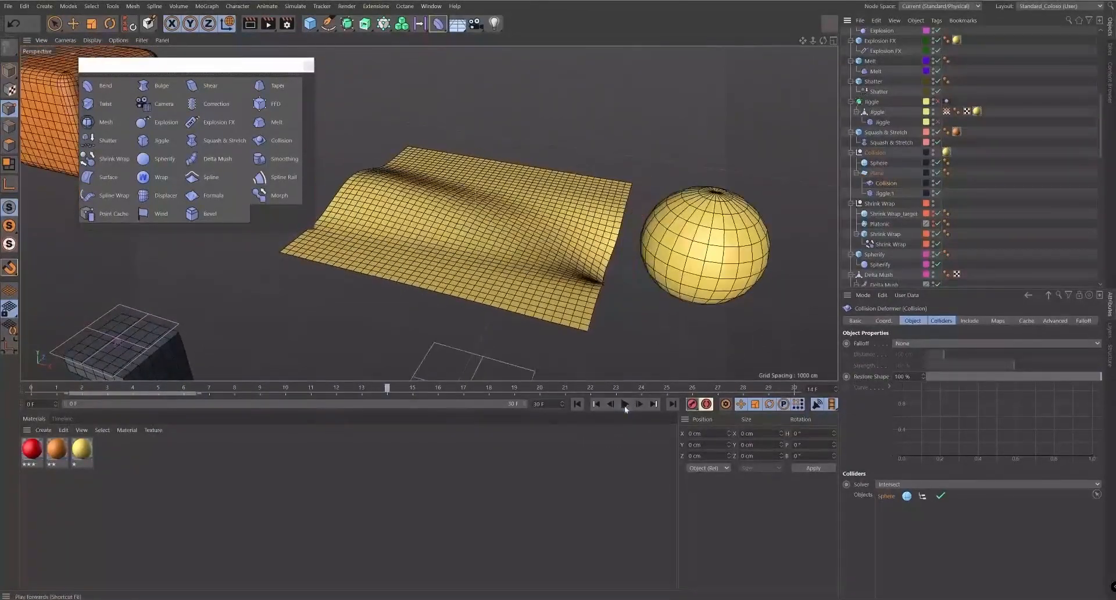
- Select the Shrink Wrap cube, frame it in the viewport and play the animation
left_click(884, 214)
left_click(885, 245)
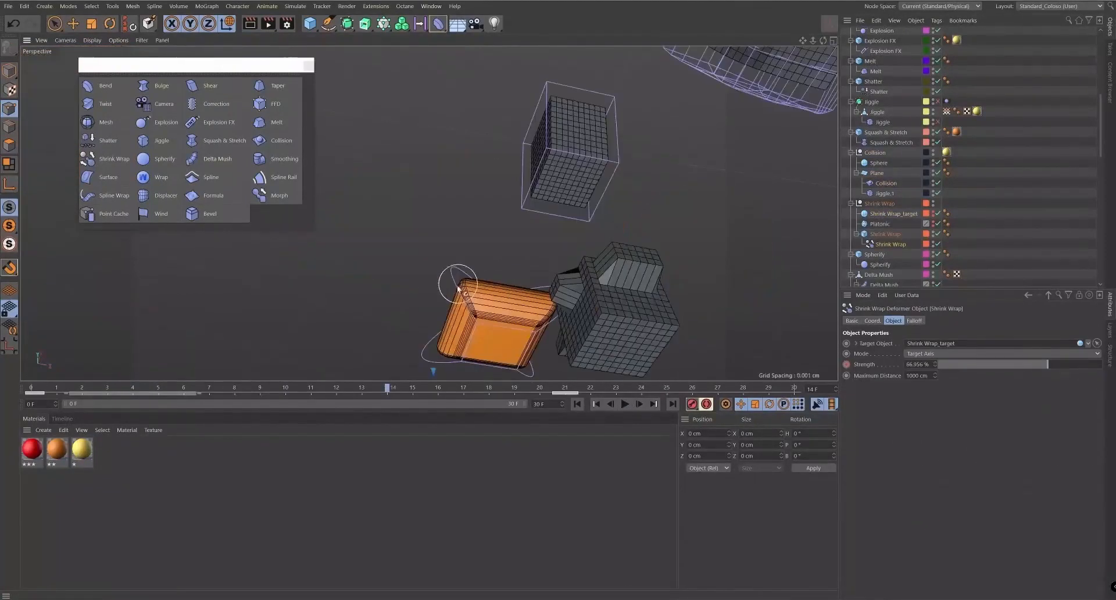
scroll(570, 254, "down", 5)
left_click_drag(572, 261, 813, 278, "alt")
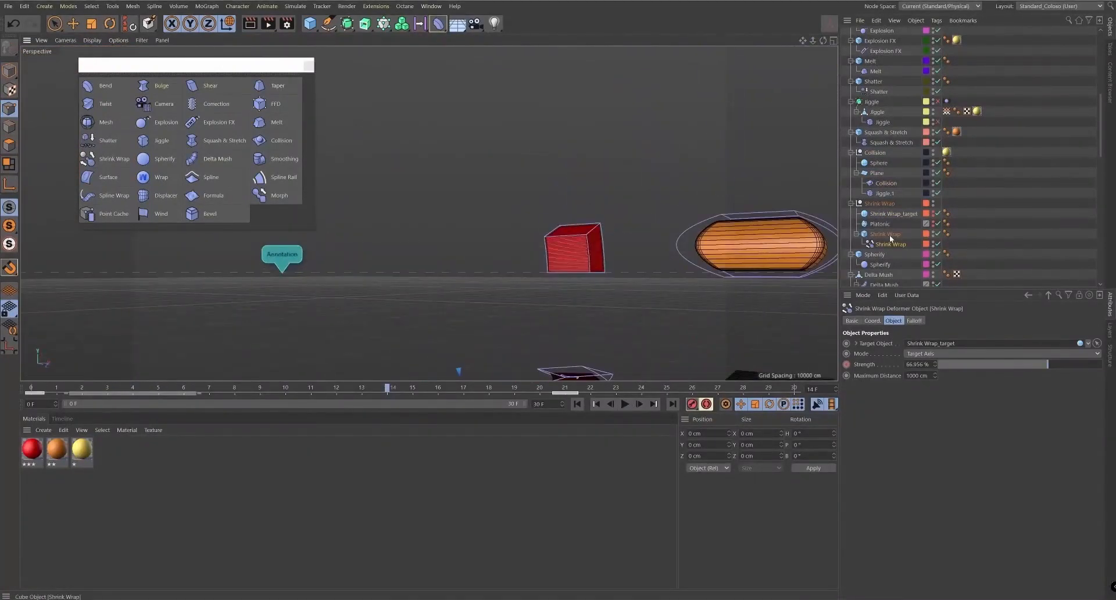
key("s")
scroll(551, 265, "down", 4)
left_click_drag(506, 256, 599, 399, "alt")
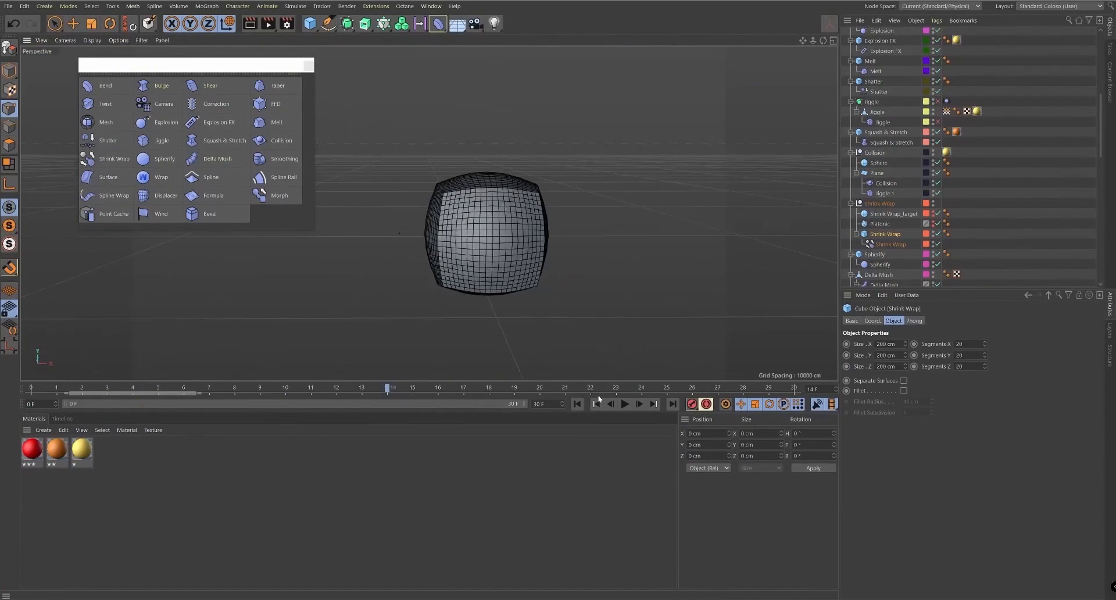
left_click(622, 404)
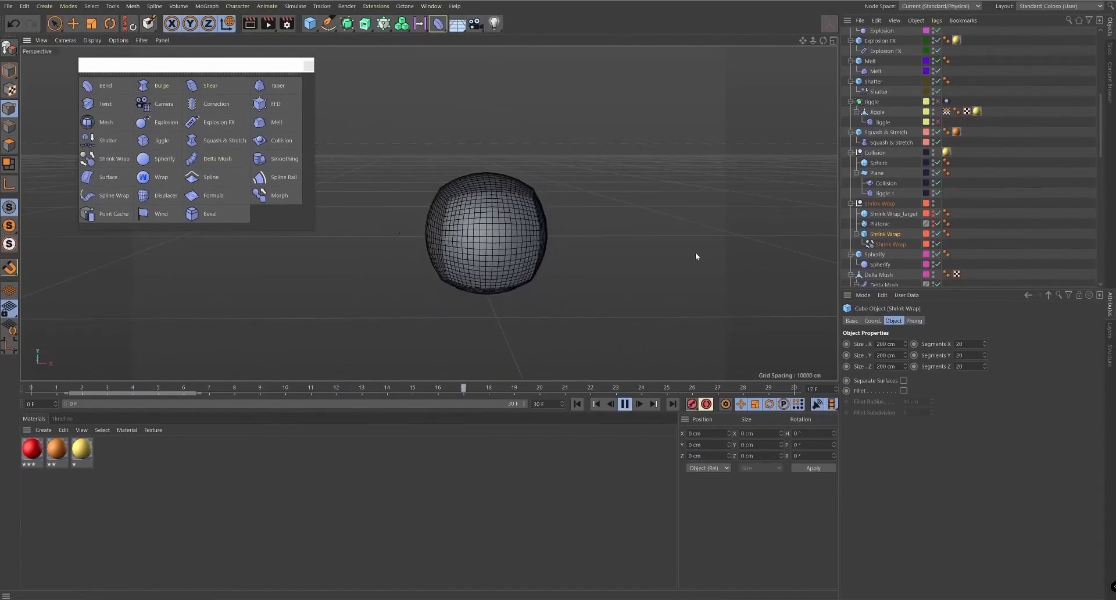
- Review the Shrink Wrap deformer and its target sphere, move the Platonic aside along X, and make it the deformer's target object
left_click(882, 244)
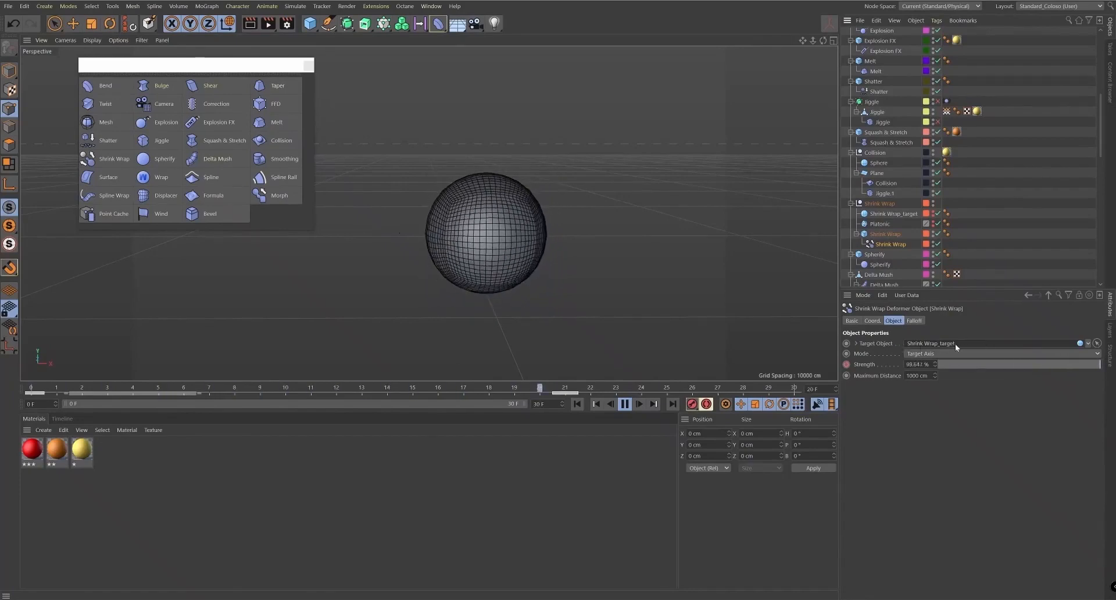
left_click(888, 214)
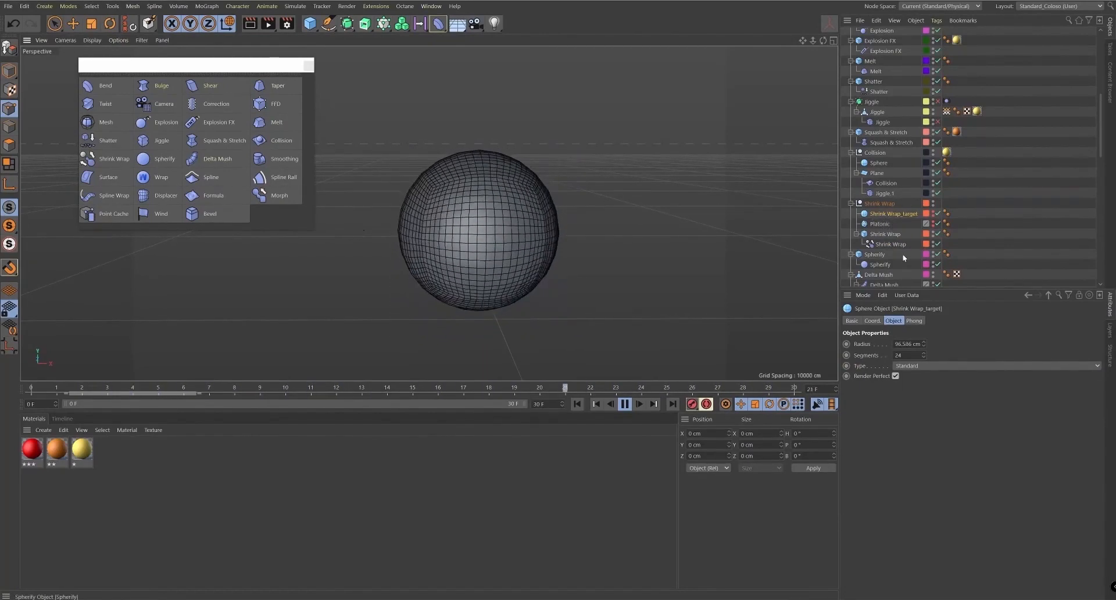
left_click(880, 224)
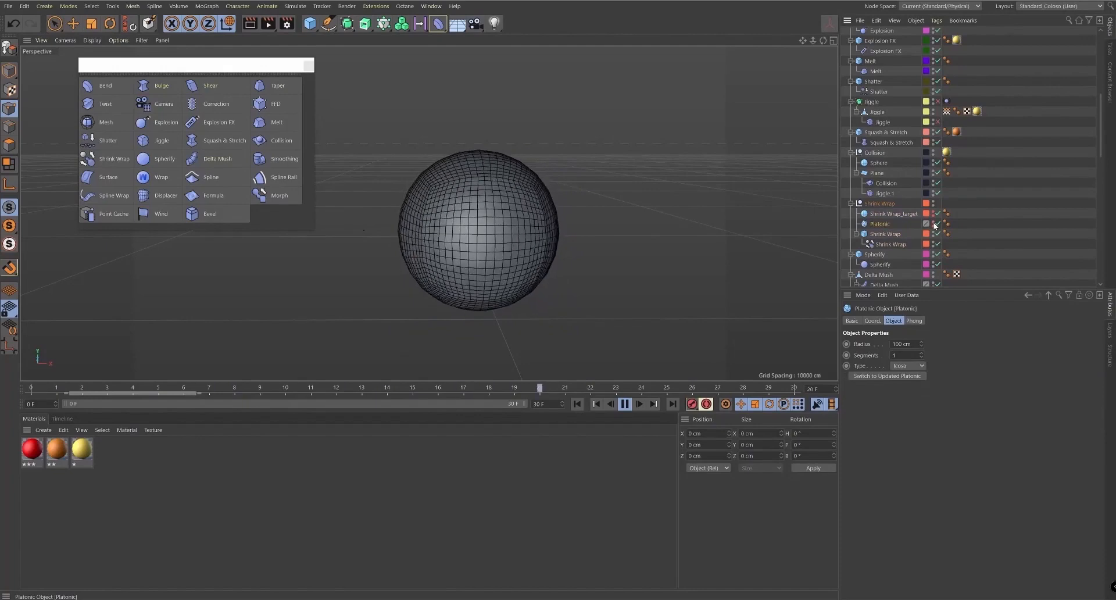
key("e")
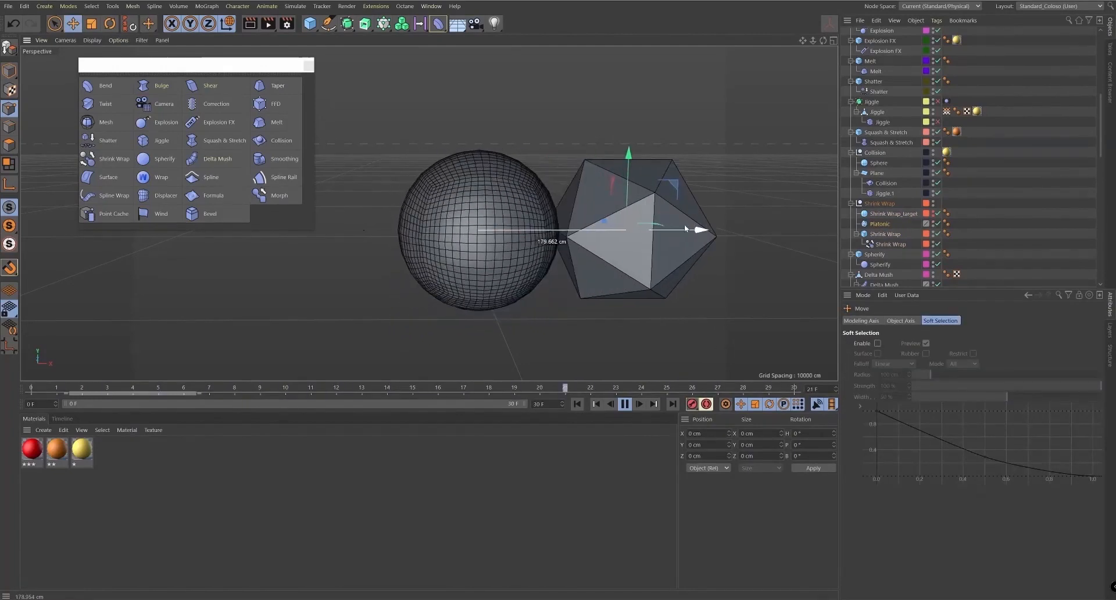
left_click(898, 244)
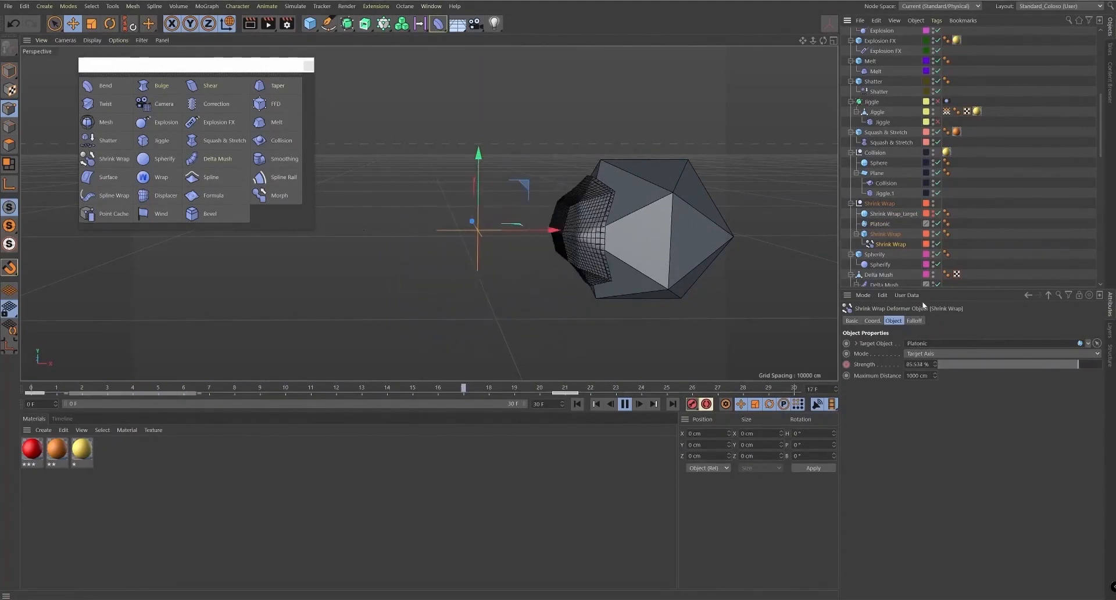
- Move the Platonic back to the cube's centre, check the shrink-wrapped shape from an angle, and stop playback
left_click(721, 235)
left_click_drag(720, 232, 555, 261)
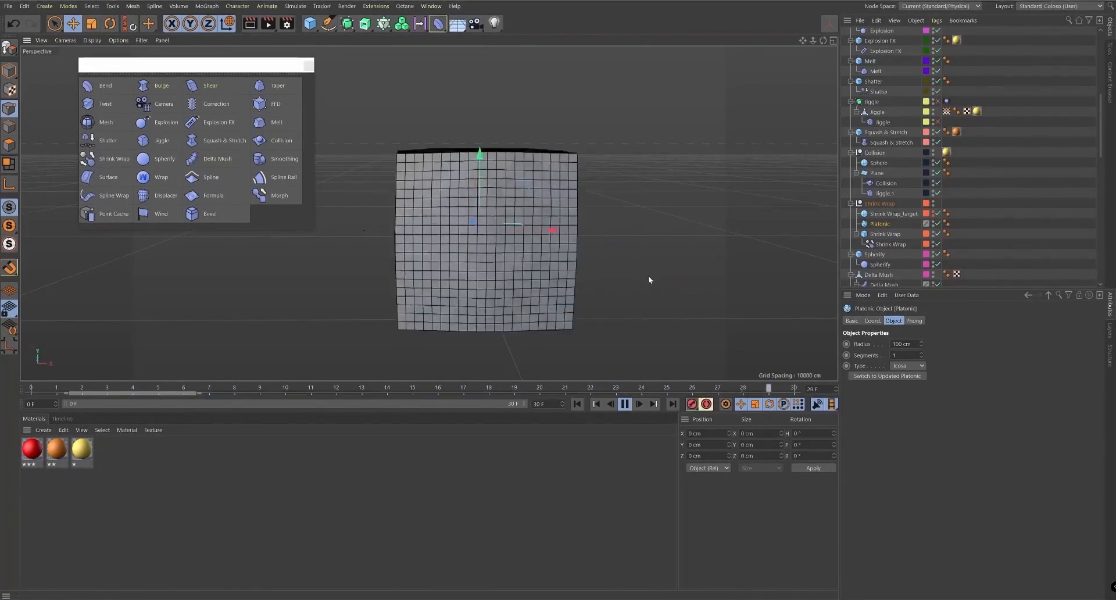
left_click(896, 243)
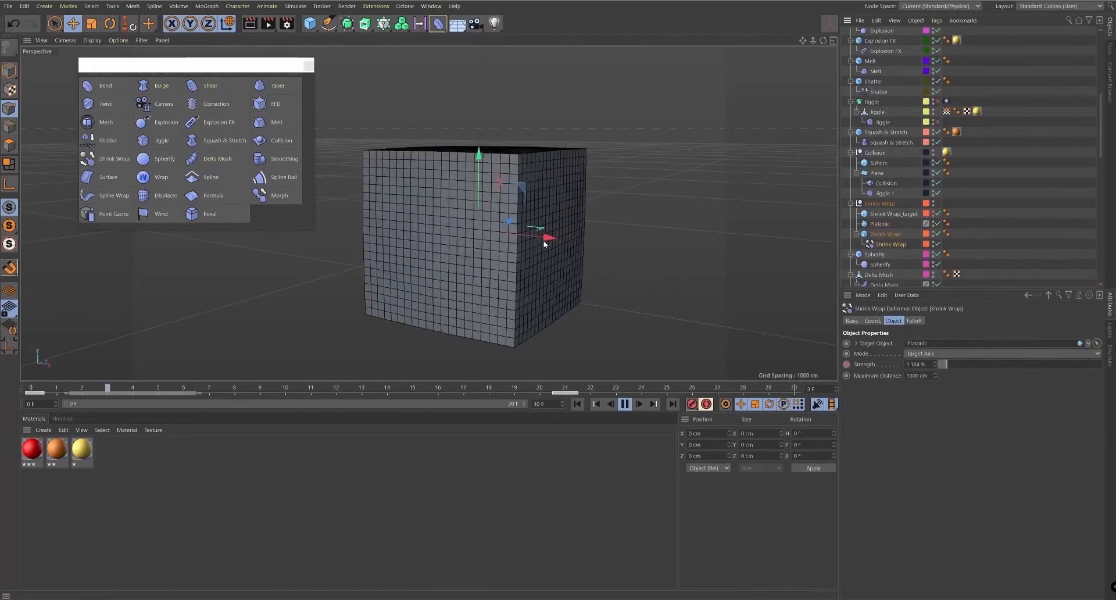
left_click(625, 404)
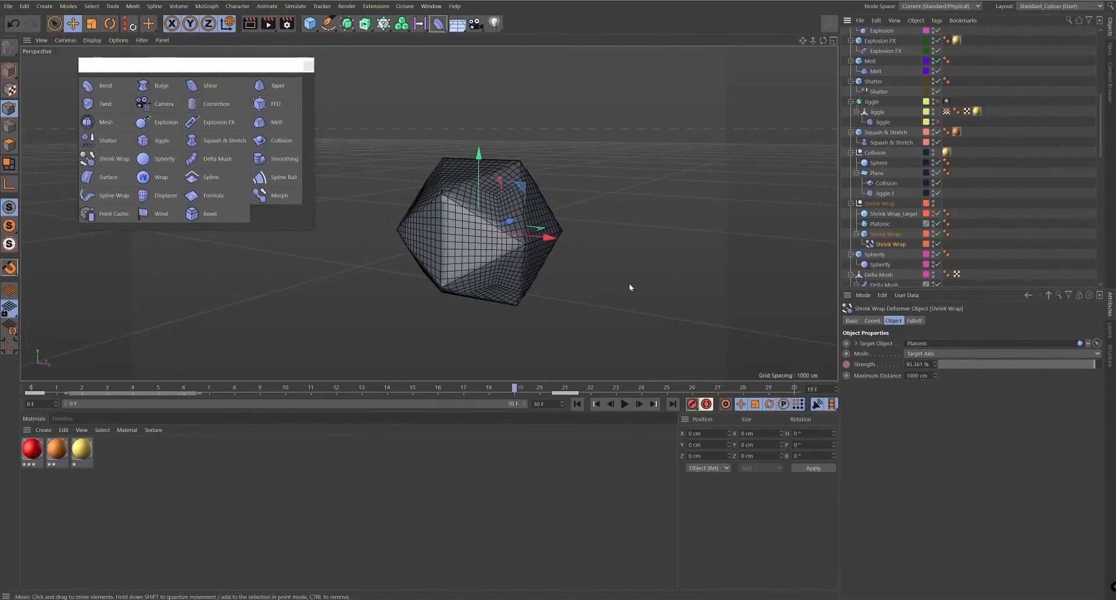
- Frame the Spherify cube, review its Spherify deformer's strength and radius settings, and play the animation
right_click_drag(629, 283, 584, 197, "alt")
left_click_drag(584, 197, 655, 239, "alt")
middle_click_drag(832, 181, 736, 185, "alt")
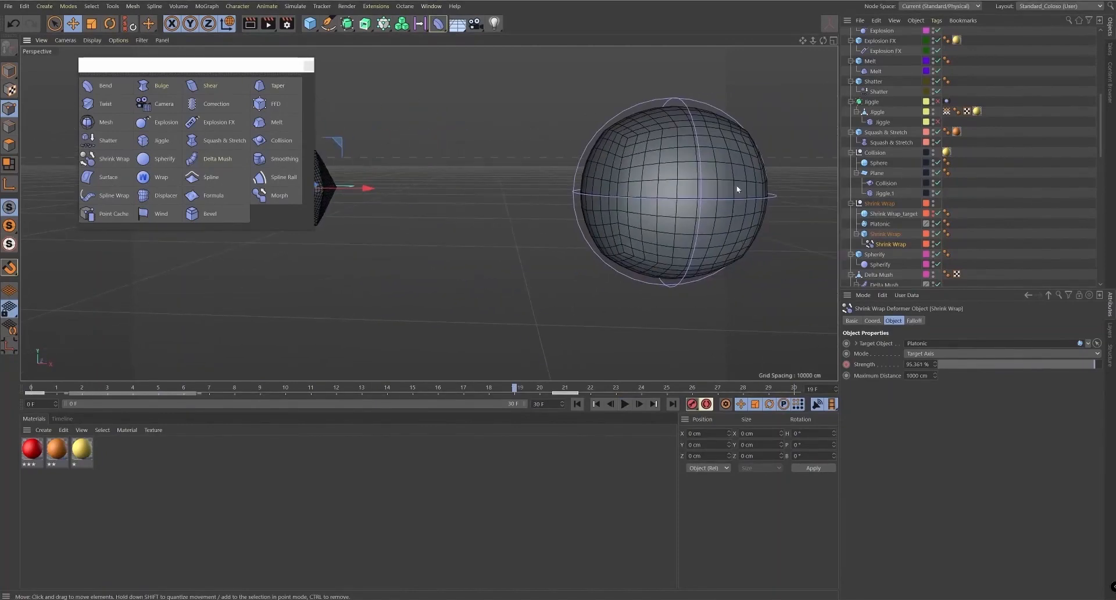
left_click_drag(615, 225, 557, 243, "alt")
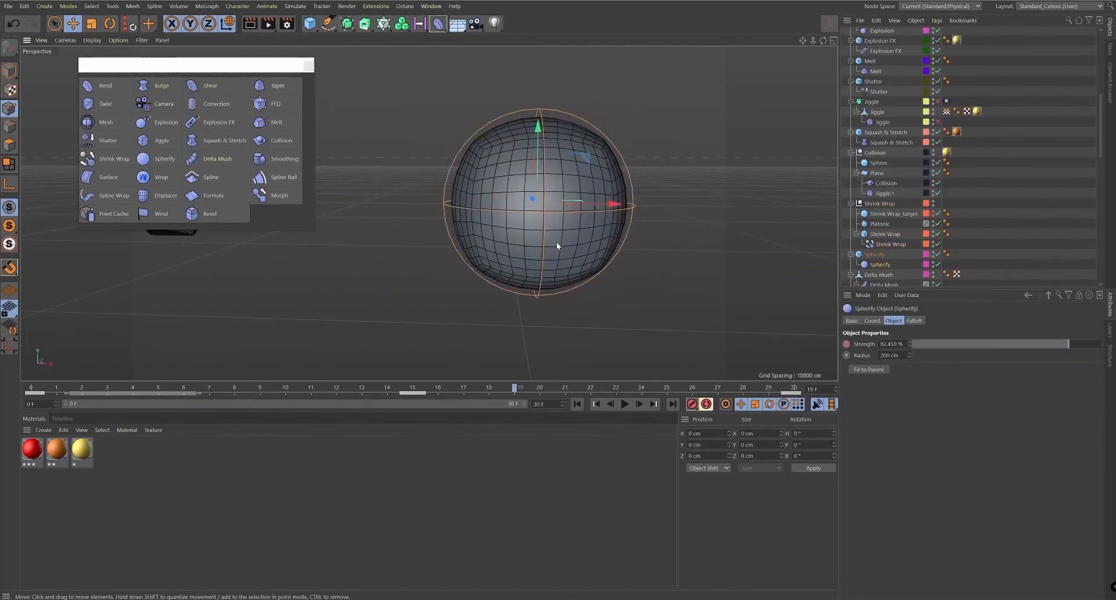
left_click(883, 258)
left_click_drag(555, 213, 659, 274, "alt")
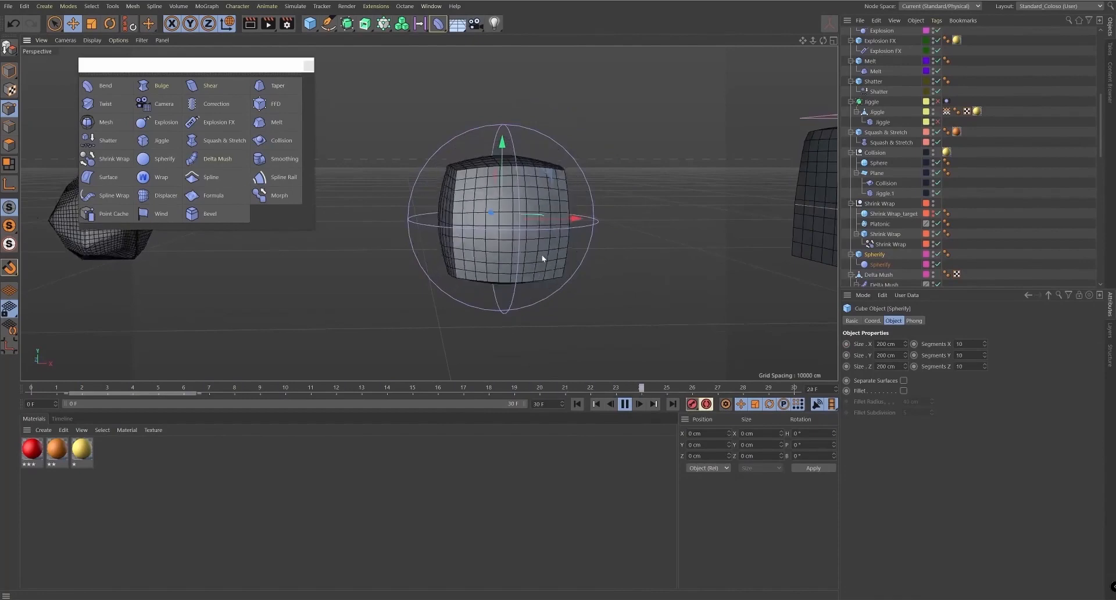
- Try moving the Spherify deformer along X during playback, and undo the move
left_click(564, 214)
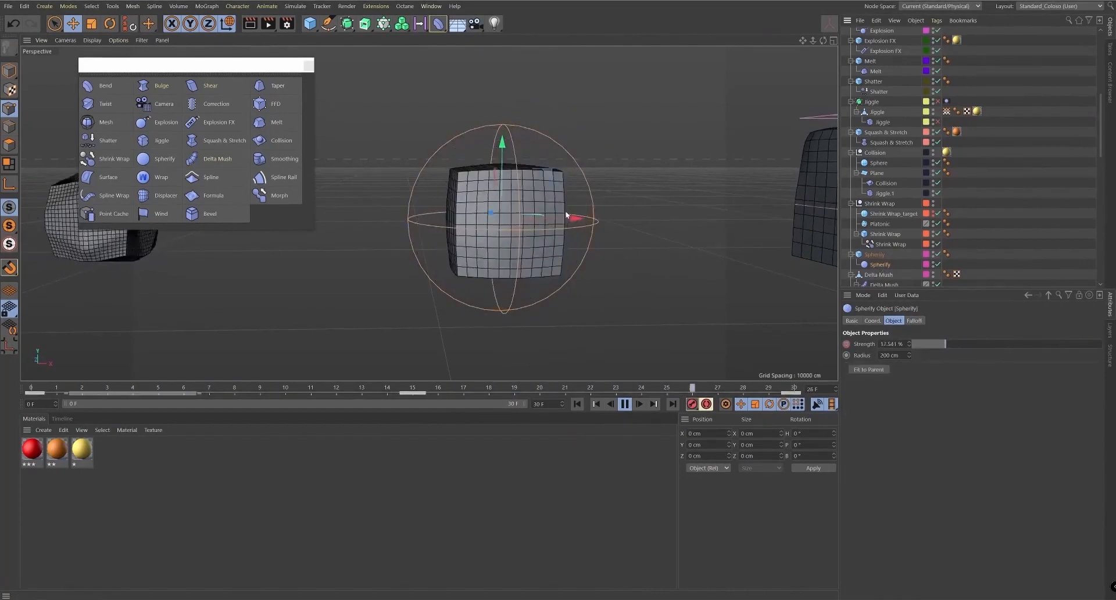
key("r")
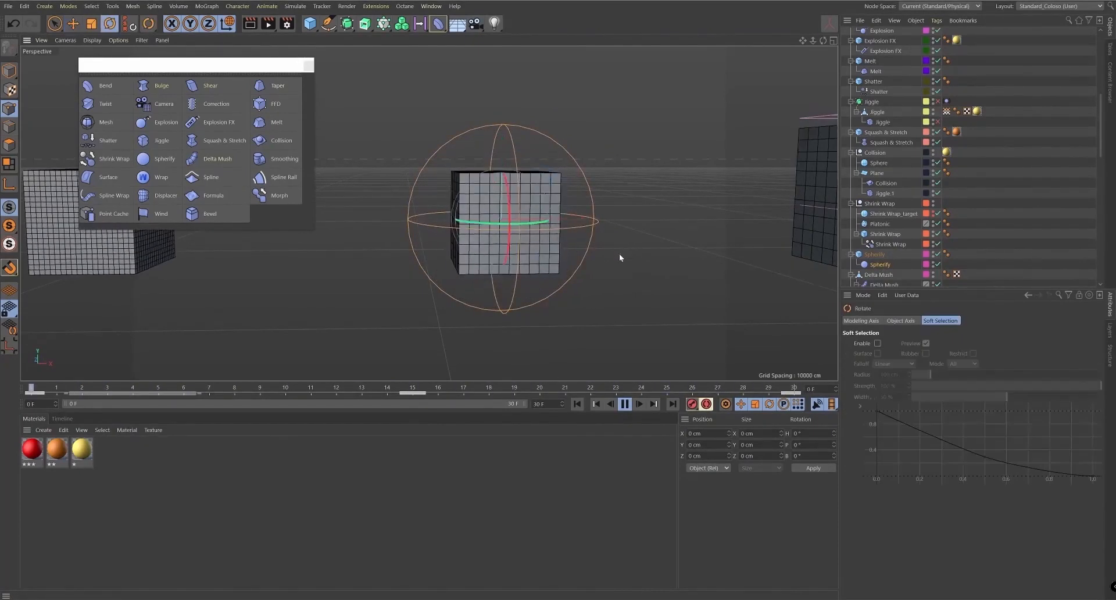
key("e")
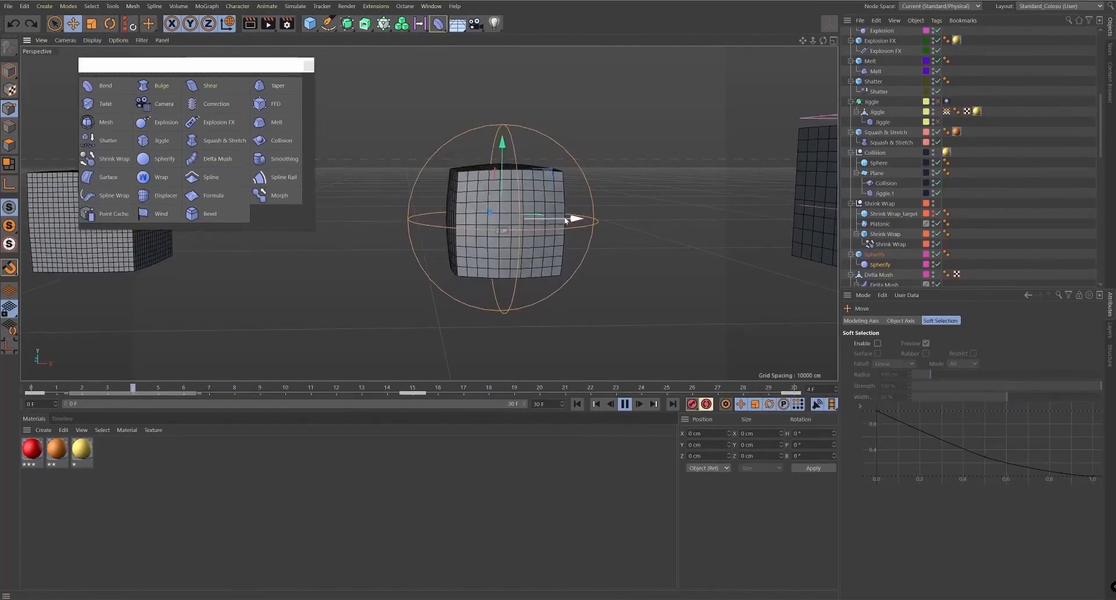
left_click_drag(575, 322, 651, 342, "alt")
left_click_drag(603, 222, 674, 235, "alt")
key("ctrl+z")
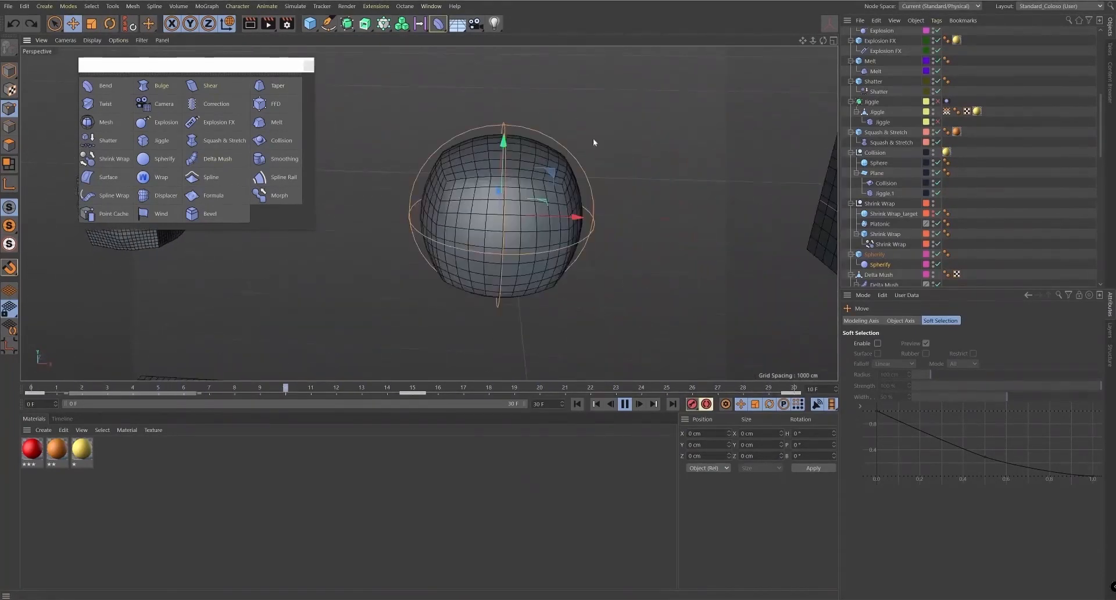
- Select the Delta Mush deformer and examine the notched block from several sides during playback
scroll(1055, 174, "down", 5)
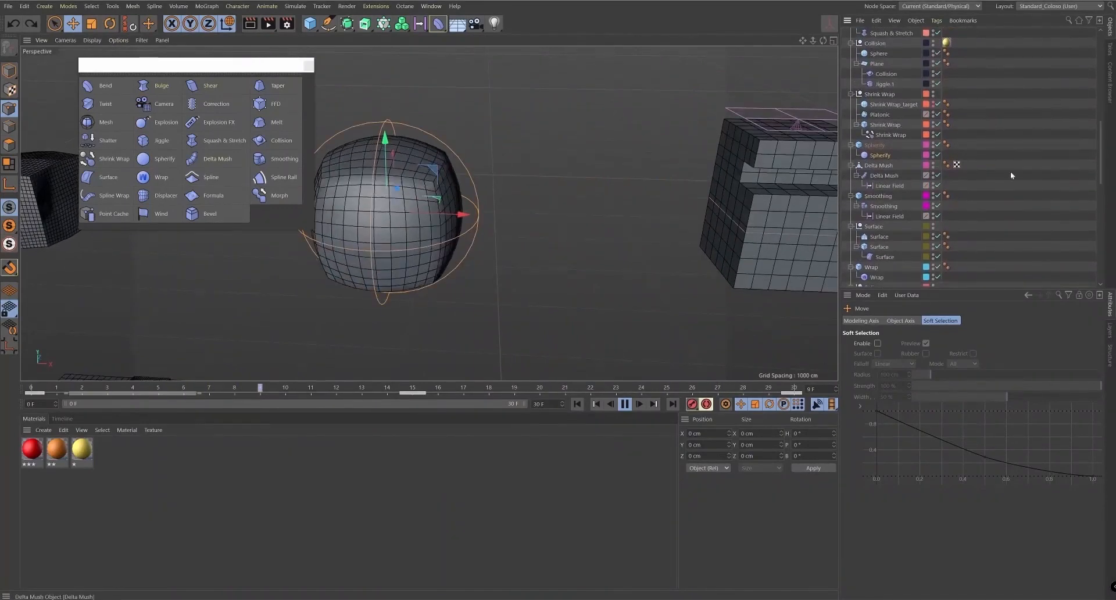
left_click(884, 175)
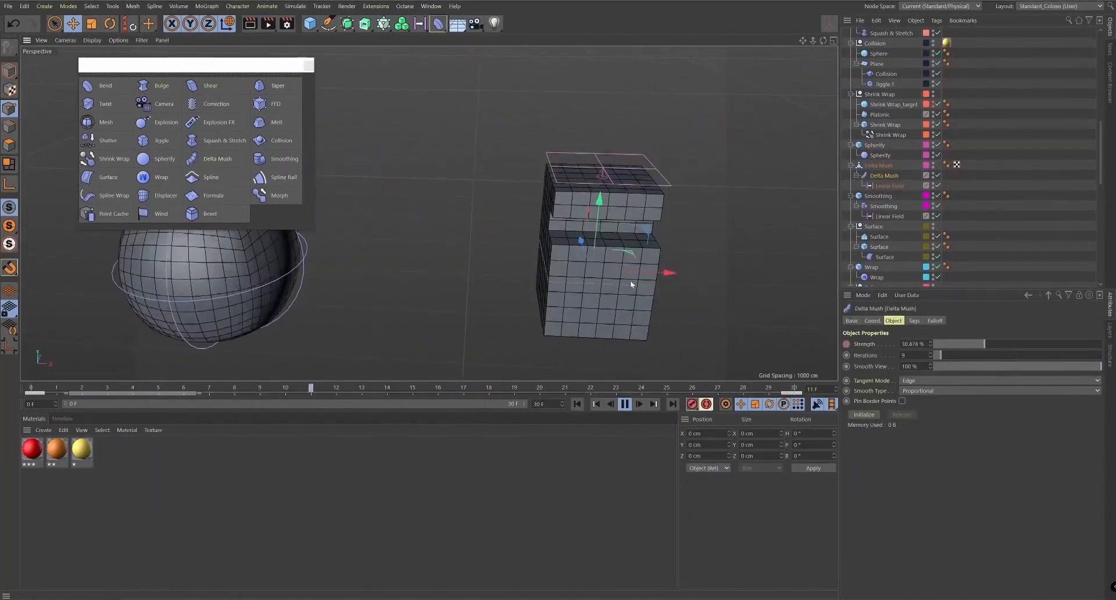
left_click_drag(625, 280, 646, 239, "alt")
right_click_drag(613, 251, 642, 228, "alt")
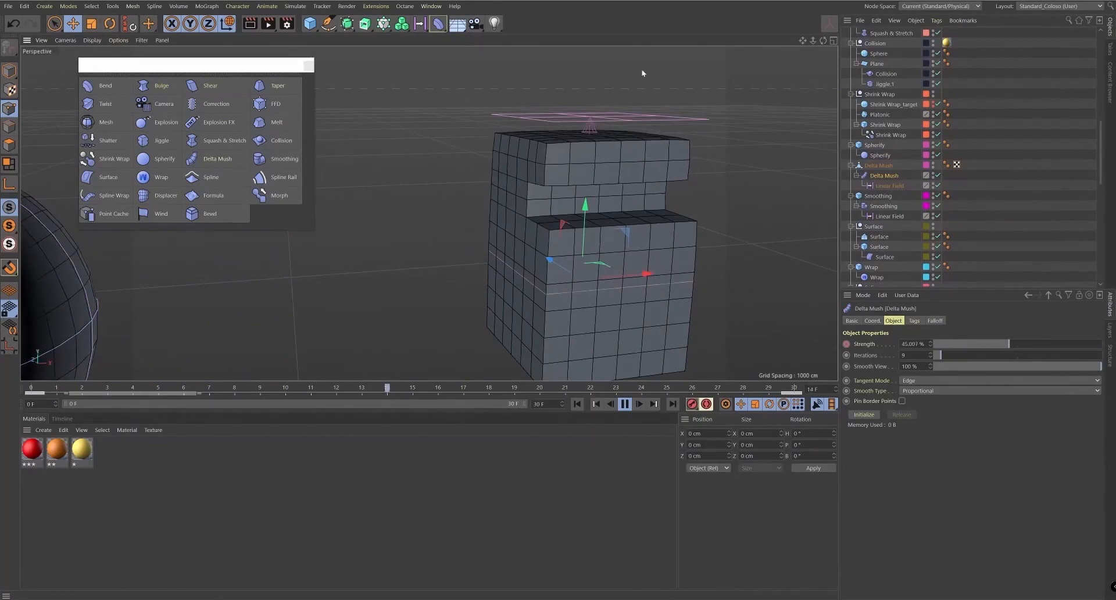
left_click_drag(586, 187, 631, 187, "alt")
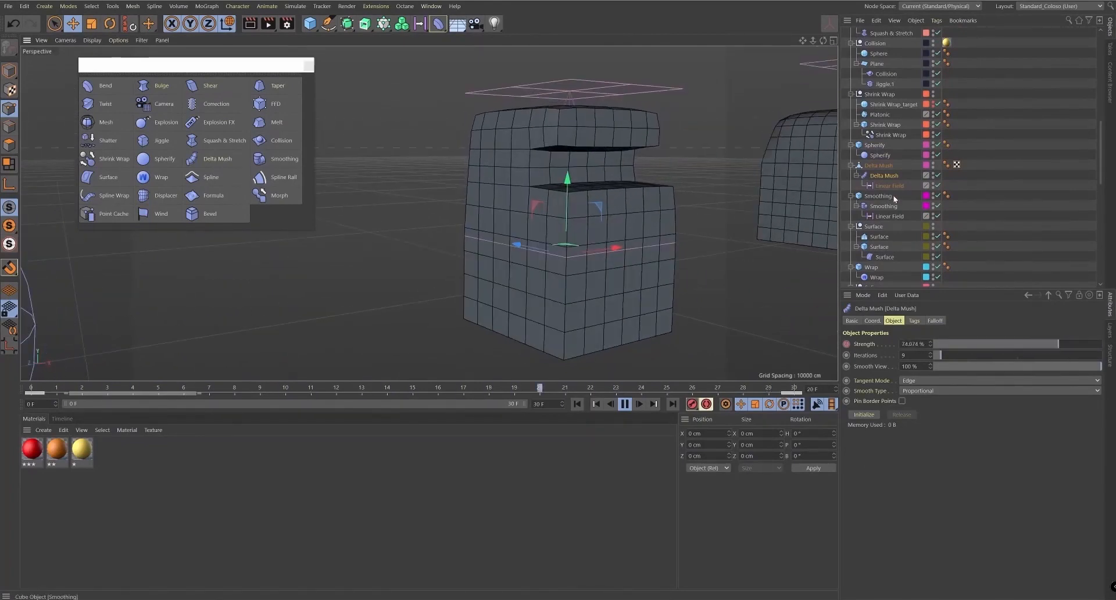
left_click_drag(661, 208, 600, 217, "alt")
left_click_drag(637, 181, 607, 138, "alt")
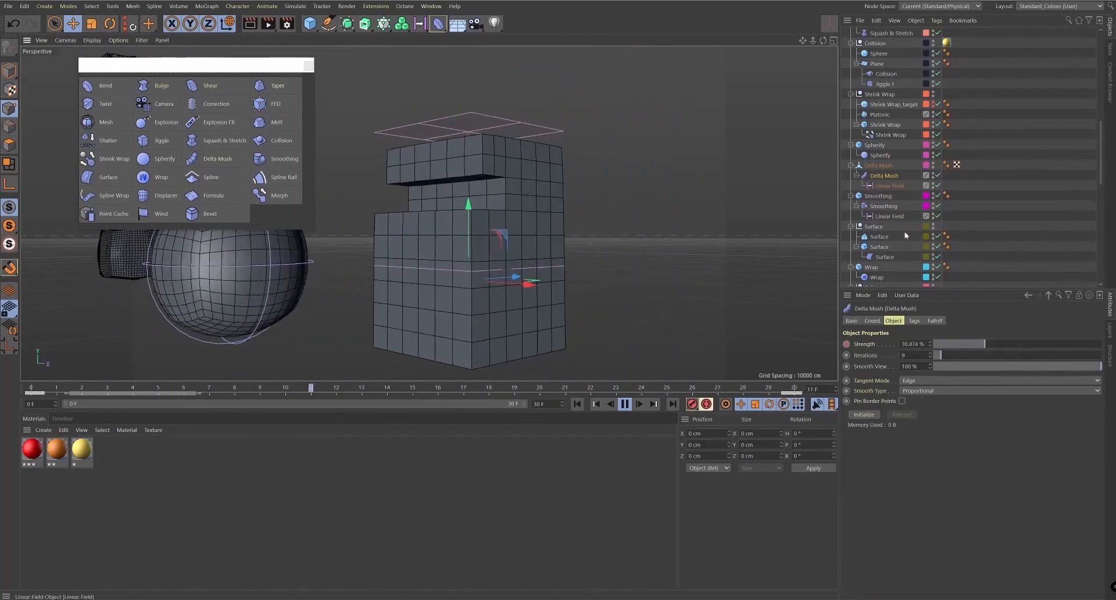
- Inspect the Linear Field's remapping in the Delta Mush falloff, stop playback, and go to frame 30
left_click(934, 320)
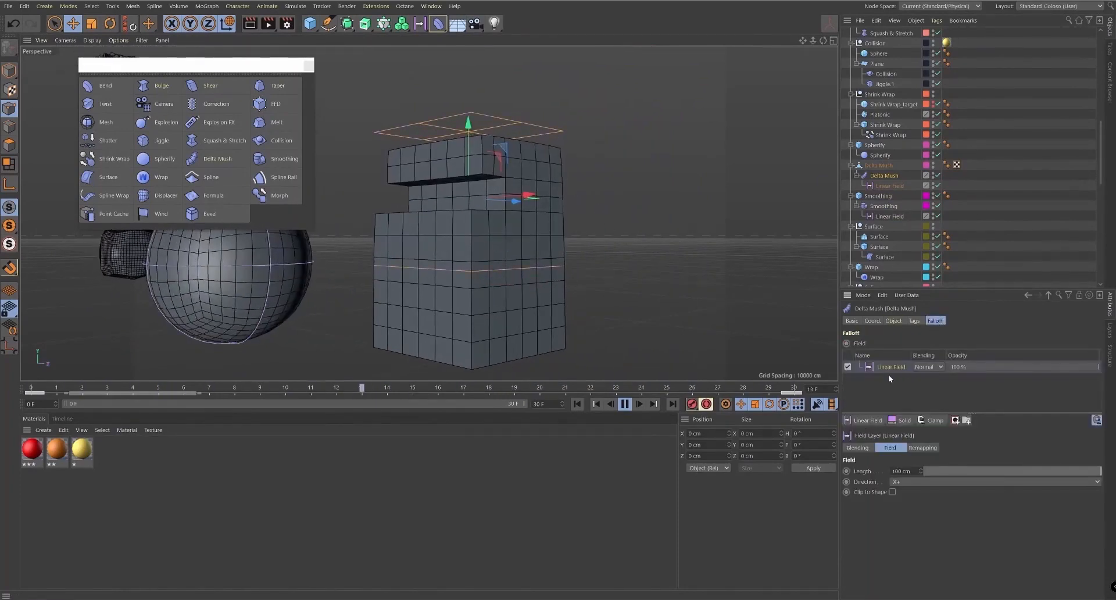
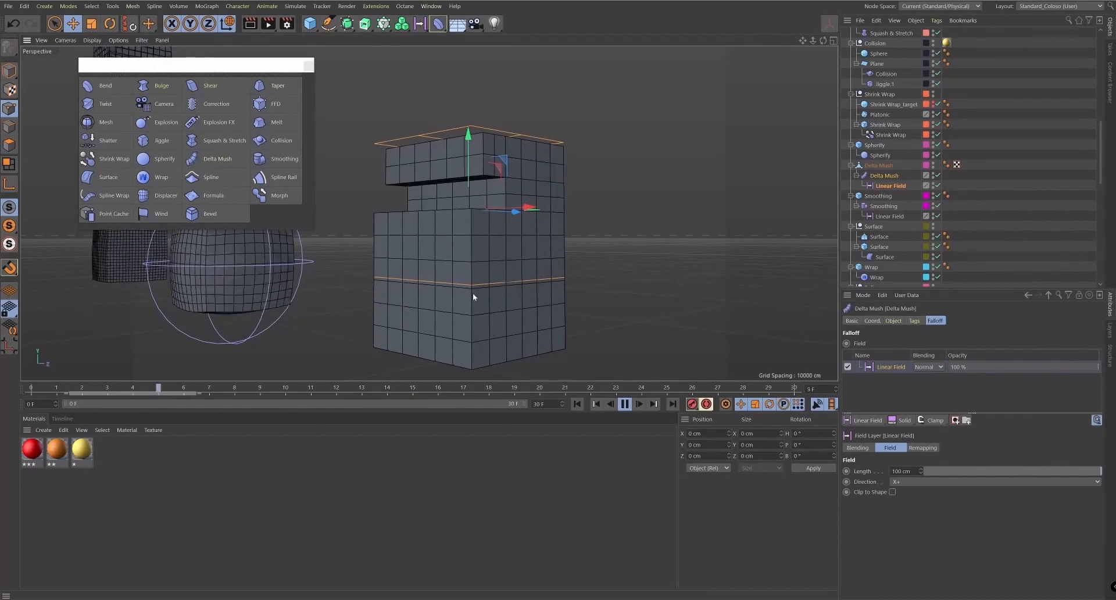
left_click(900, 369)
left_click(900, 368)
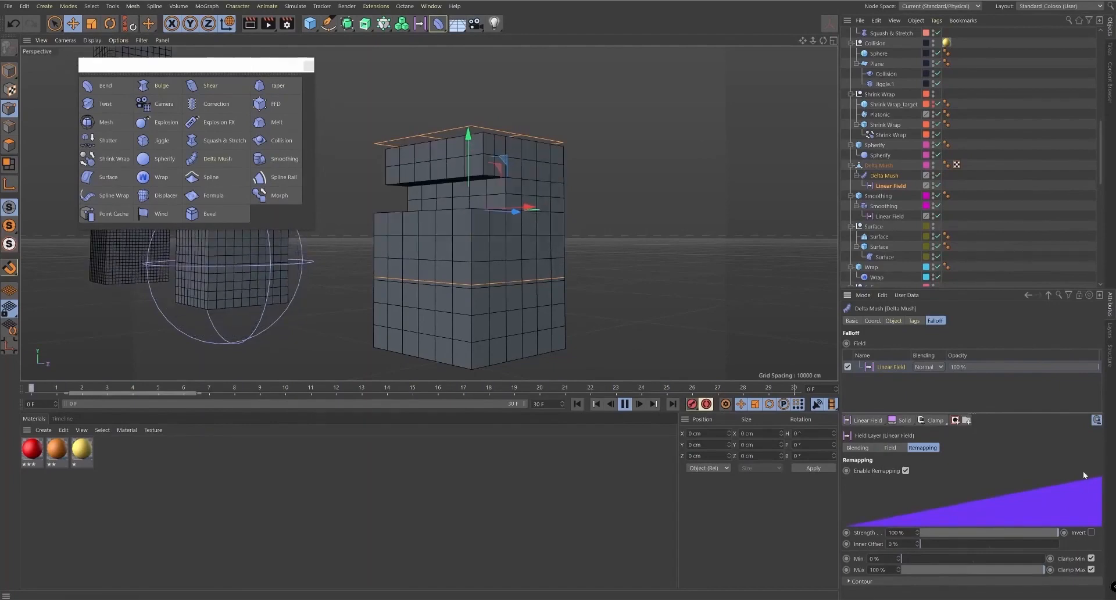
left_click(626, 405)
left_click_drag(666, 387, 921, 380)
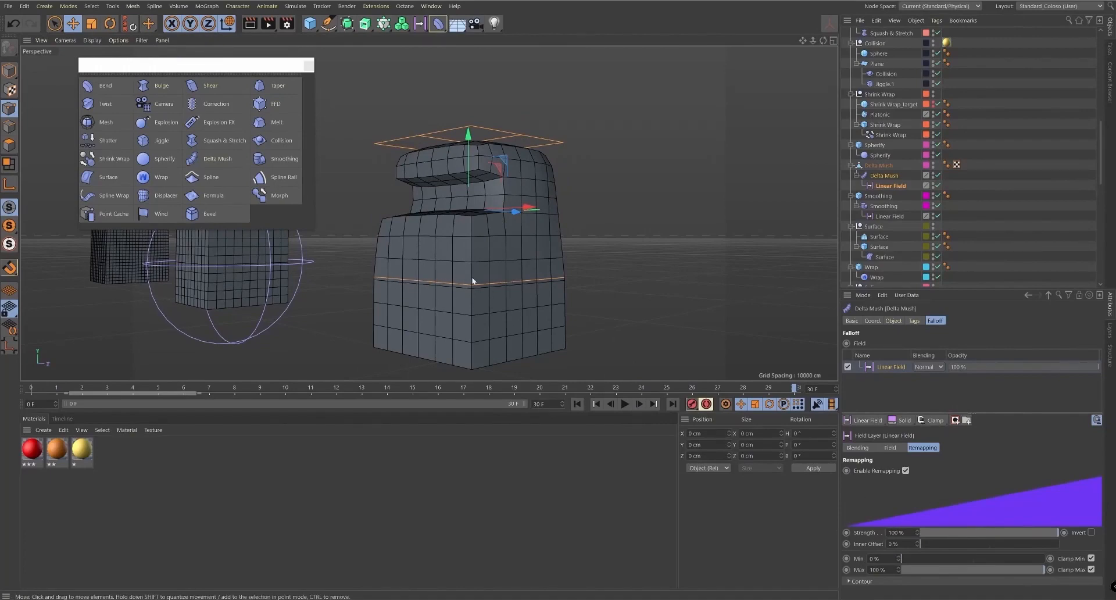
- Delete the Linear Field under Delta Mush and add a Spherical Field to the deformer's falloff instead
left_click(889, 216)
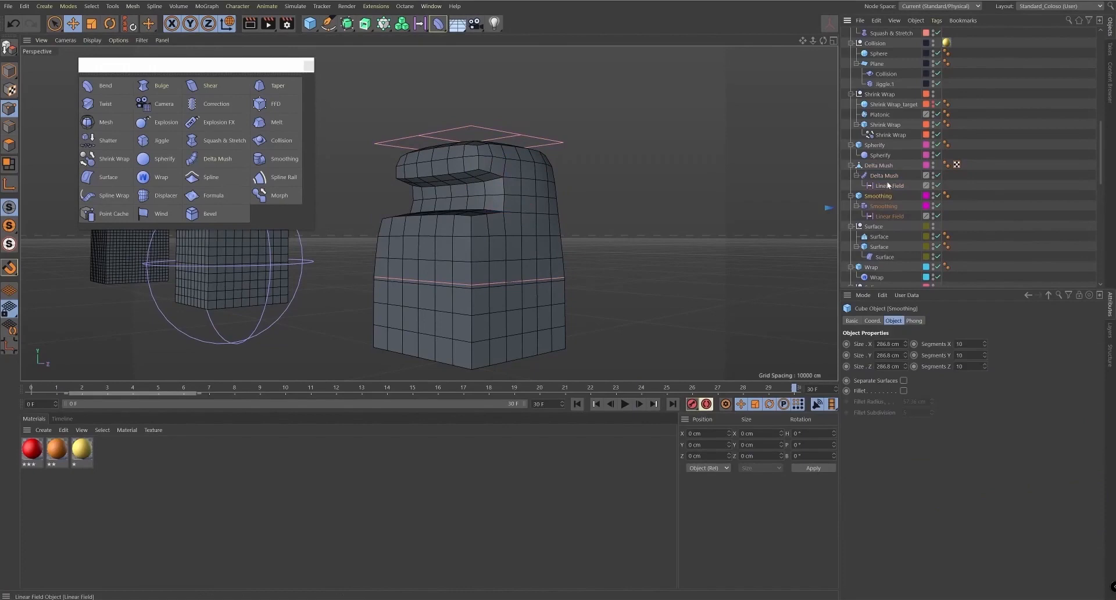
mouse_move(465, 144)
left_mouse_down()
mouse_move(468, 367)
mouse_move(479, 95)
mouse_move(468, 142)
left_mouse_up()
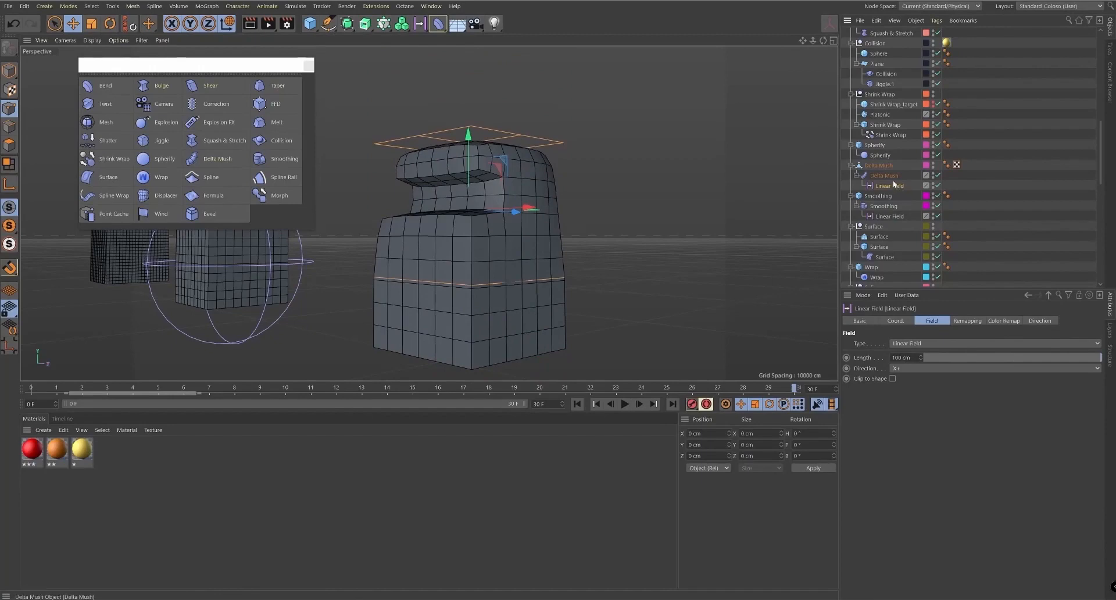
key("Delete")
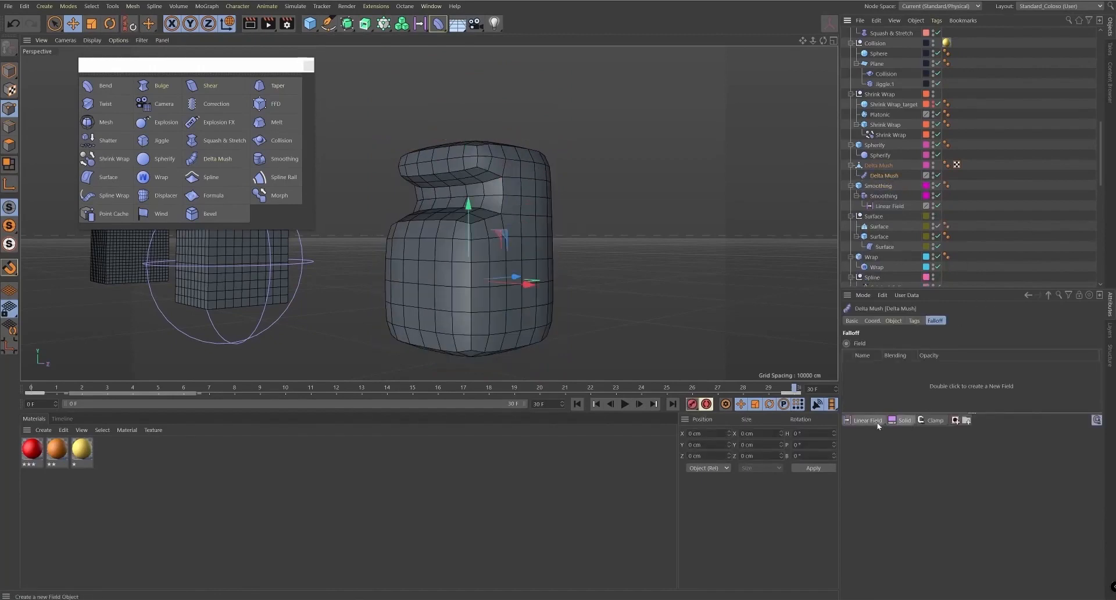
left_click(866, 420)
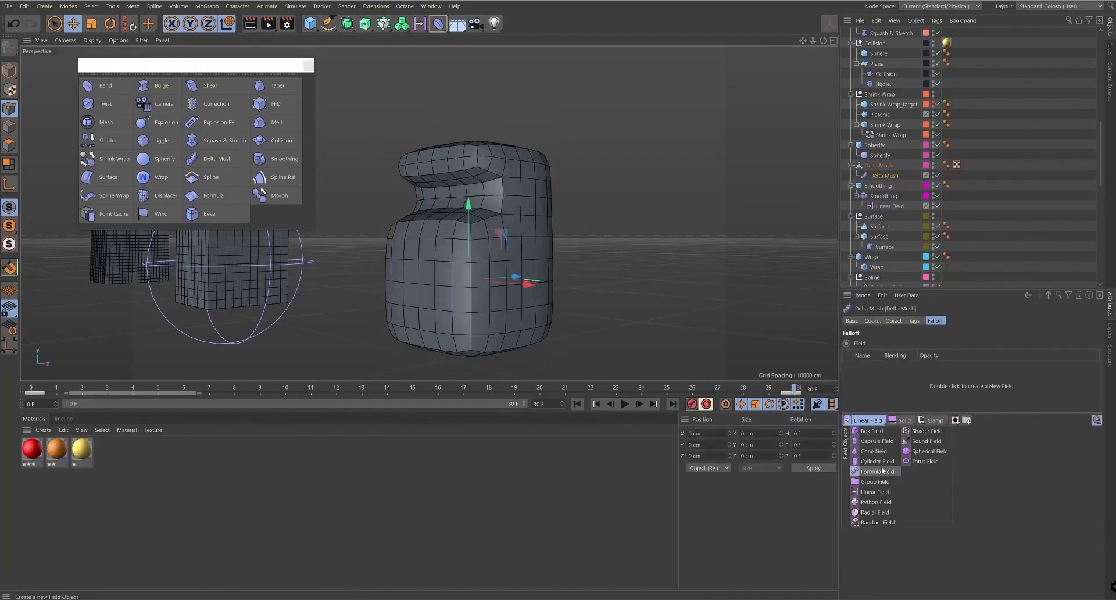
left_click(924, 452)
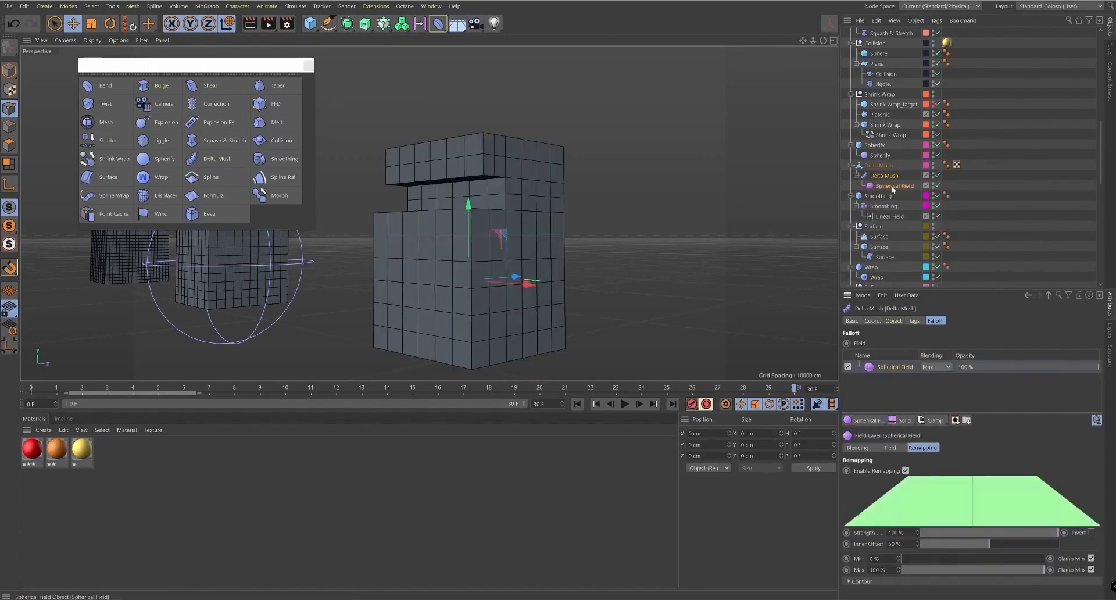
- Move the Spherical Field up to the block's notch and check its smoothing effect from different angles
left_click_drag(537, 274, 525, 203)
mouse_move(526, 224)
left_mouse_down("alt")
mouse_move(591, 202)
mouse_move(508, 208)
mouse_move(540, 216)
mouse_move(519, 229)
left_mouse_up("alt")
left_click_drag(568, 289, 649, 210, "alt")
scroll(556, 274, "down", 3)
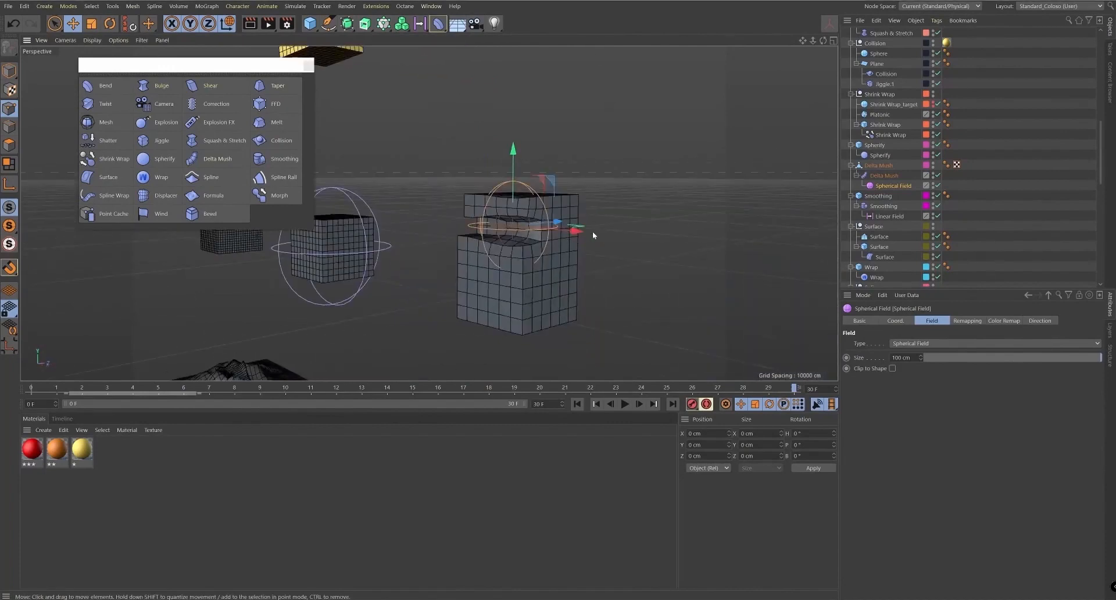
middle_click_drag(592, 232, 493, 180, "alt")
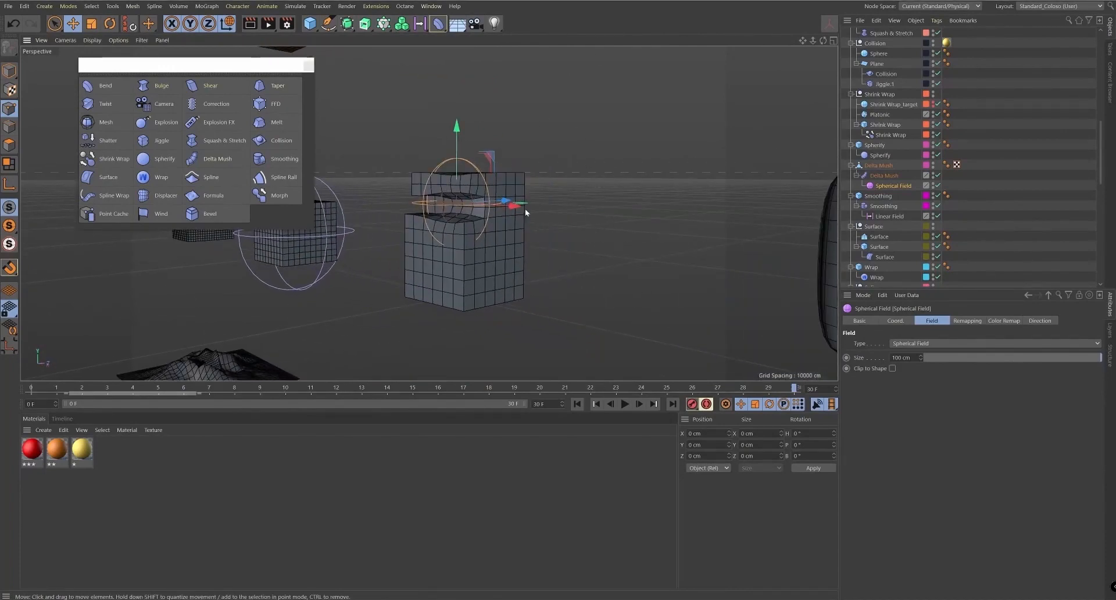
- Review the hand comparison illustration on the Delta Mush help page and minimise the help window
scroll(524, 208, "up", 5)
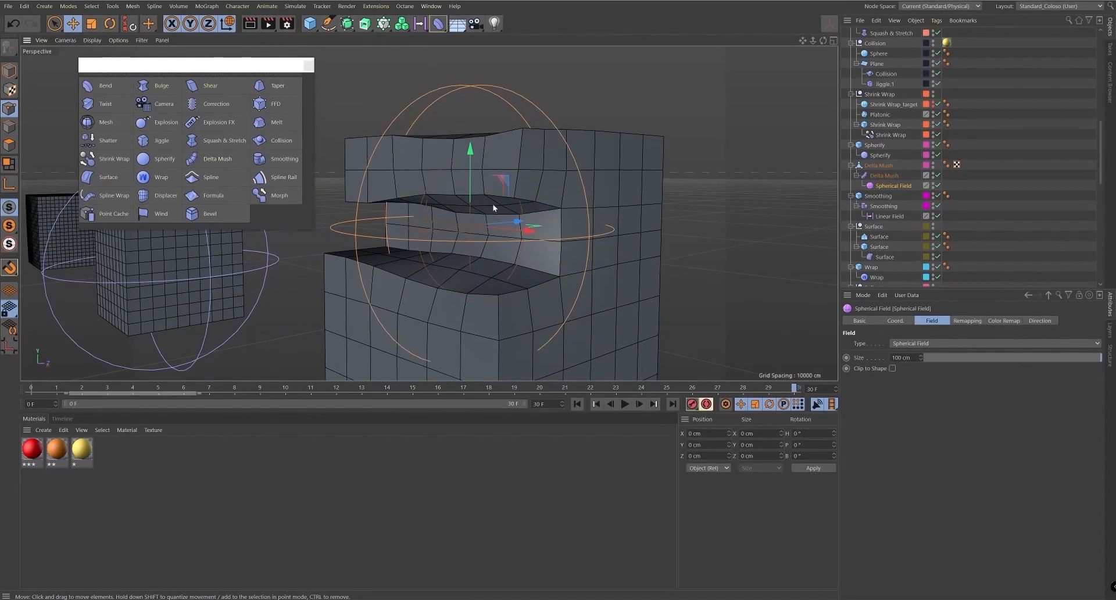
mouse_move(238, 597)
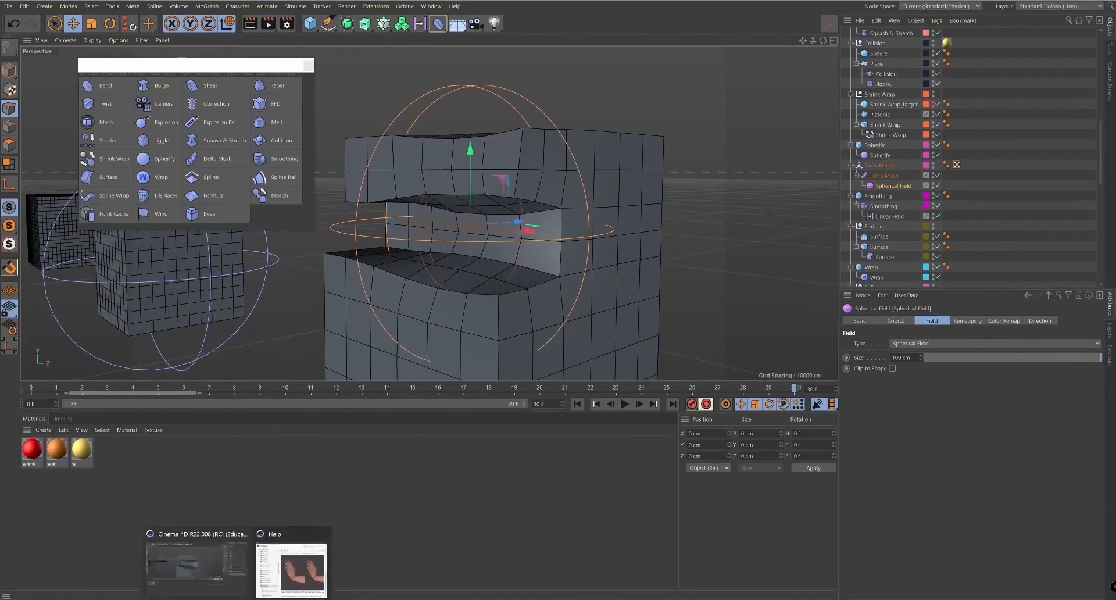
left_click(314, 572)
left_click_drag(279, 349, 403, 100)
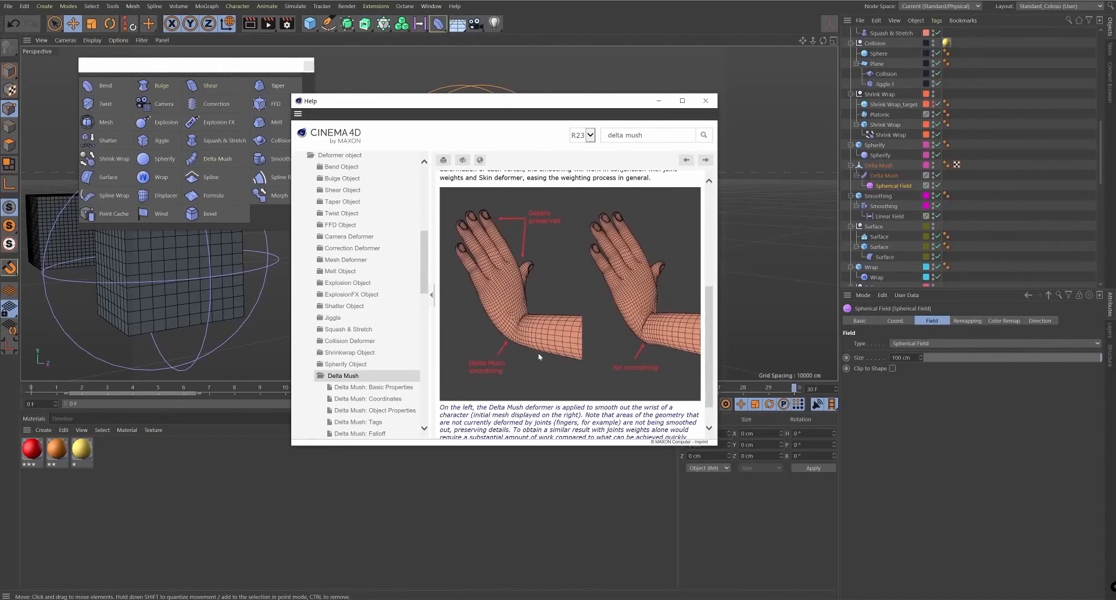
left_click(659, 101)
- Frame the cube of the Smoothing deformer example and scrub the animation to frame 24
middle_click_drag(650, 218, 501, 185, "alt")
left_click(879, 206)
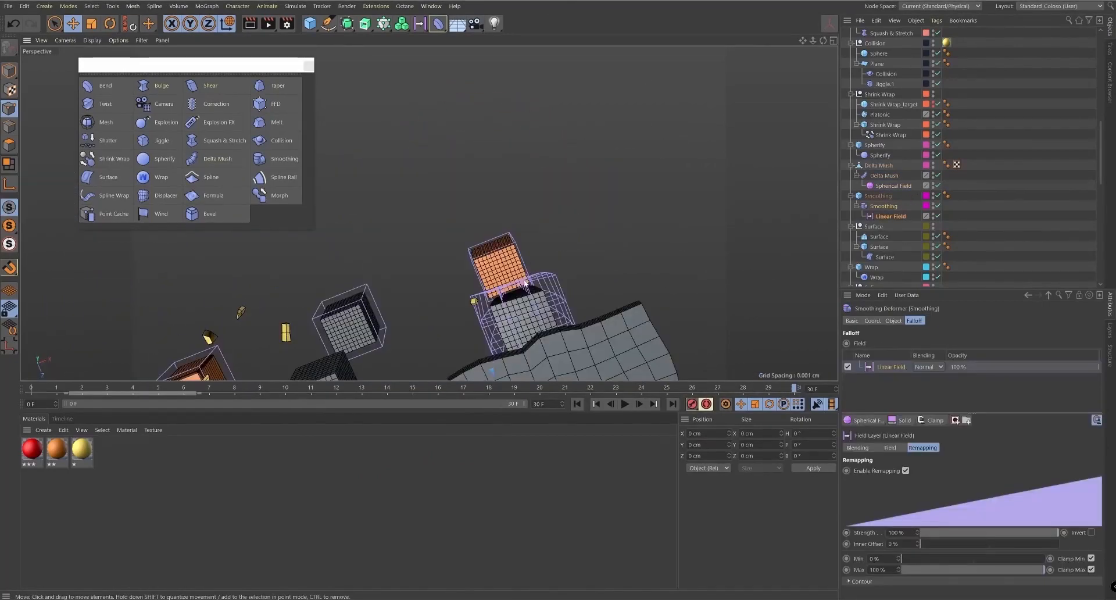
left_click_drag(525, 283, 573, 232, "alt")
left_click(878, 197)
key("s")
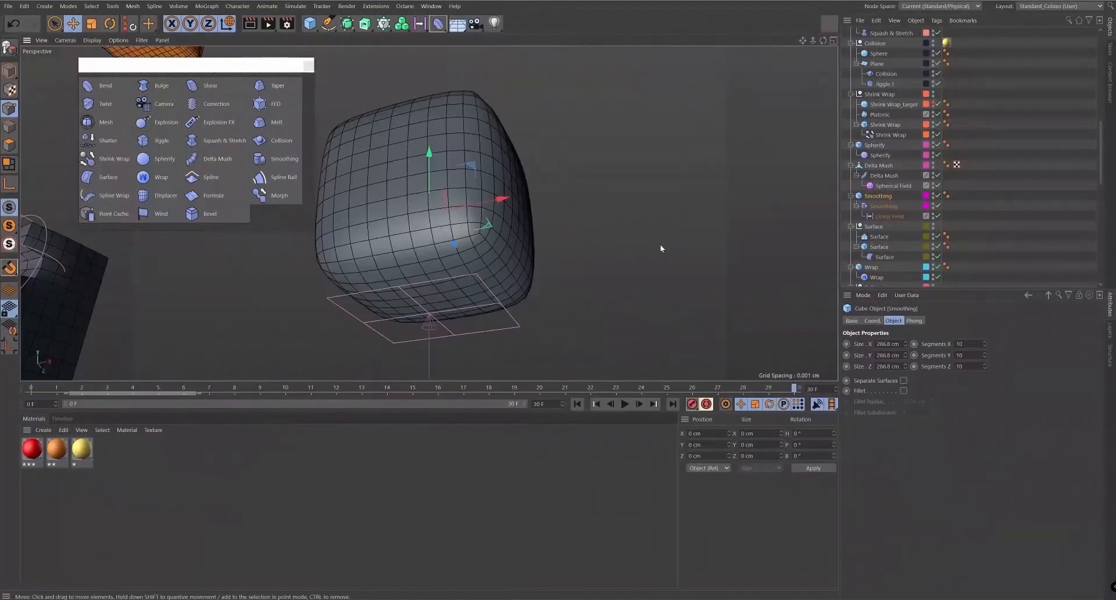
left_click_drag(535, 245, 577, 271, "alt")
right_click_drag(576, 271, 507, 279, "alt")
left_click_drag(558, 388, 642, 355)
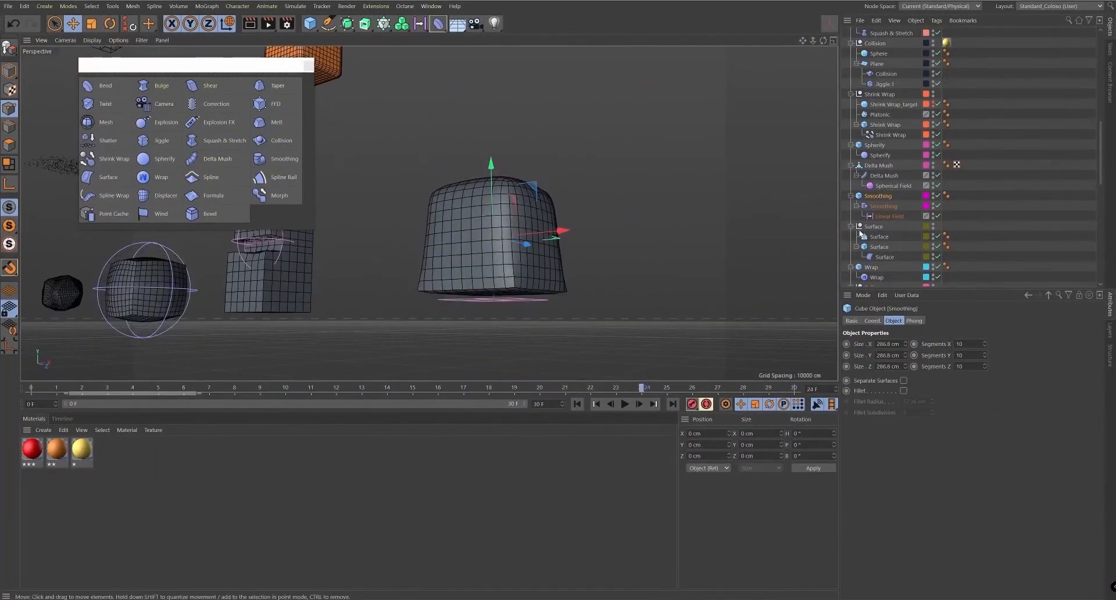
- Try moving the Smoothing deformer's Linear Field down along the cube and undo the move
left_click(890, 217)
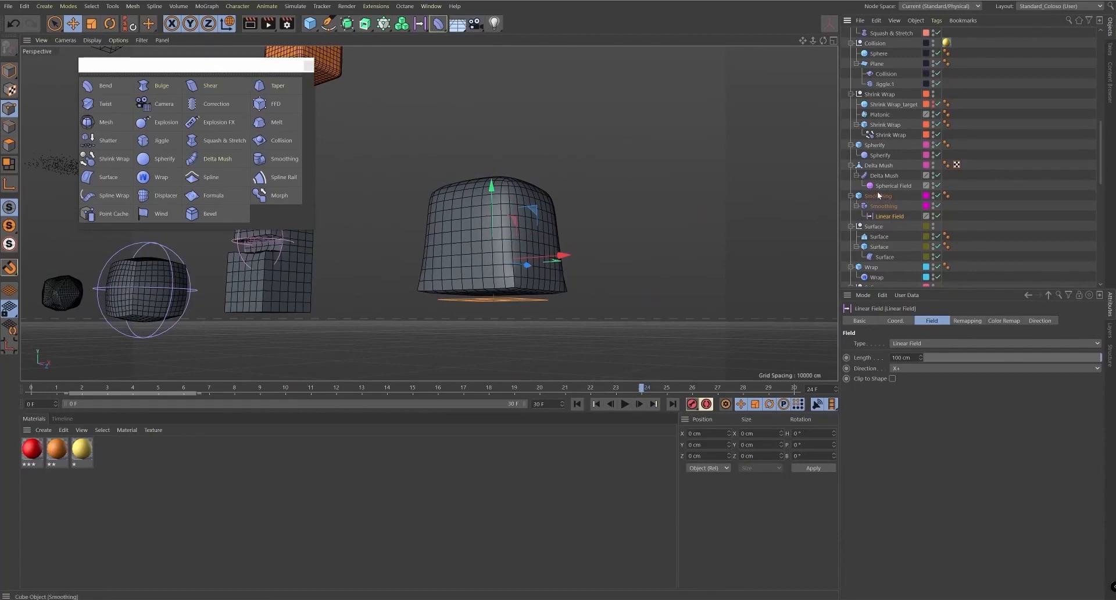
left_click(885, 208)
left_click_drag(494, 204, 494, 284)
key("ctrl+z")
- Examine the smoothed cube up close and survey the neighbouring deformer examples down to the spiky displaced sphere
left_click_drag(514, 190, 488, 222, "alt")
right_click_drag(489, 224, 454, 216, "alt")
middle_click_drag(494, 123, 495, 191, "alt")
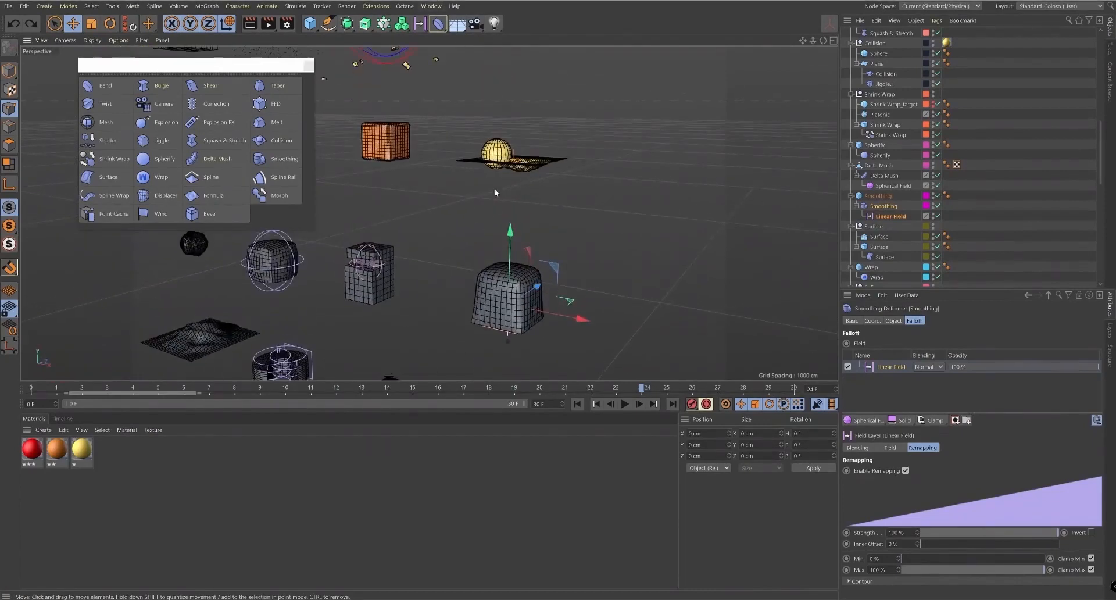
middle_click_drag(428, 365, 564, 157, "alt")
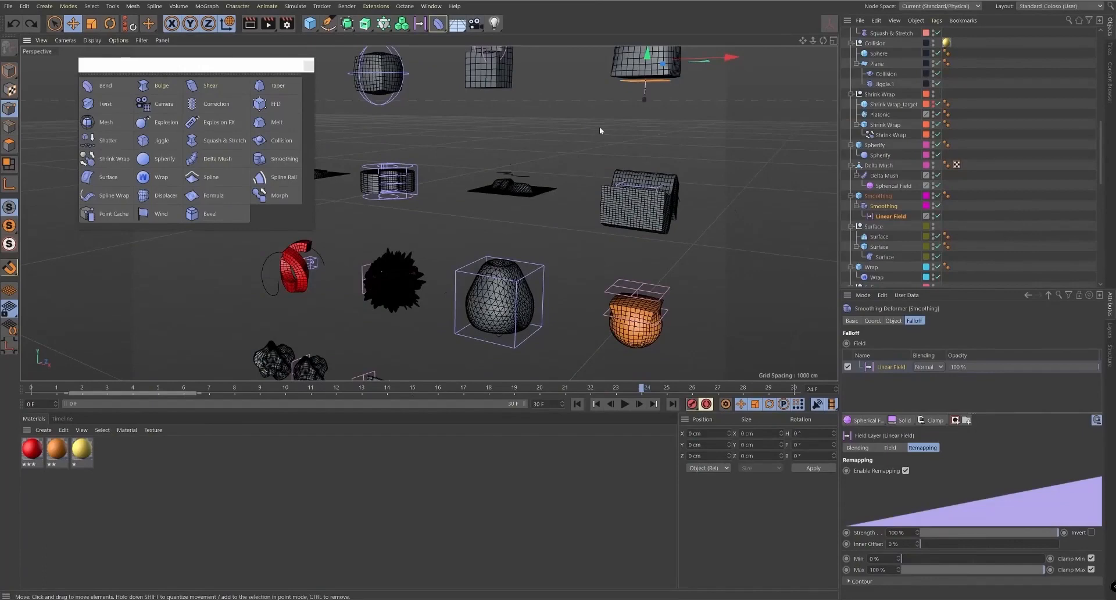
middle_click_drag(600, 129, 549, 228, "alt")
right_click_drag(606, 138, 647, 137, "alt")
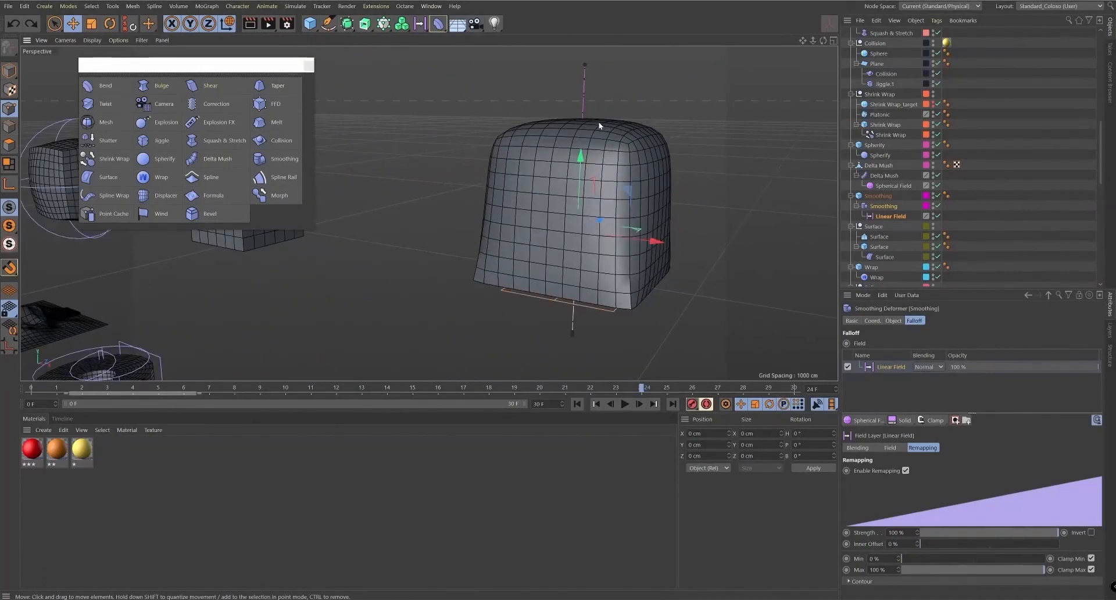
right_click_drag(603, 187, 556, 195, "alt")
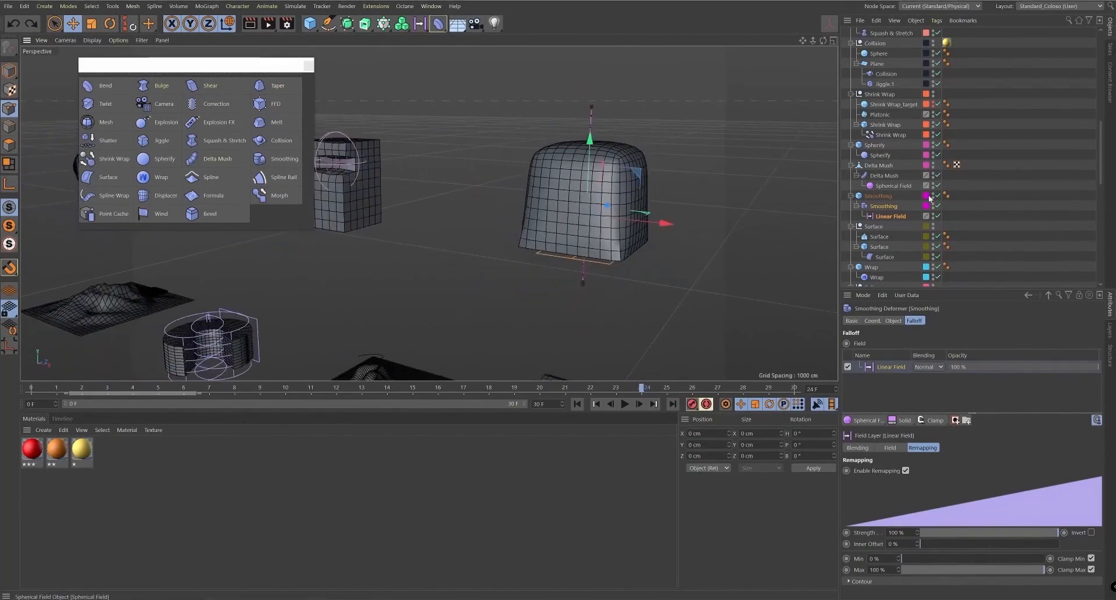
middle_click_drag(380, 260, 569, 79, "alt")
middle_click_drag(477, 192, 516, 163, "alt")
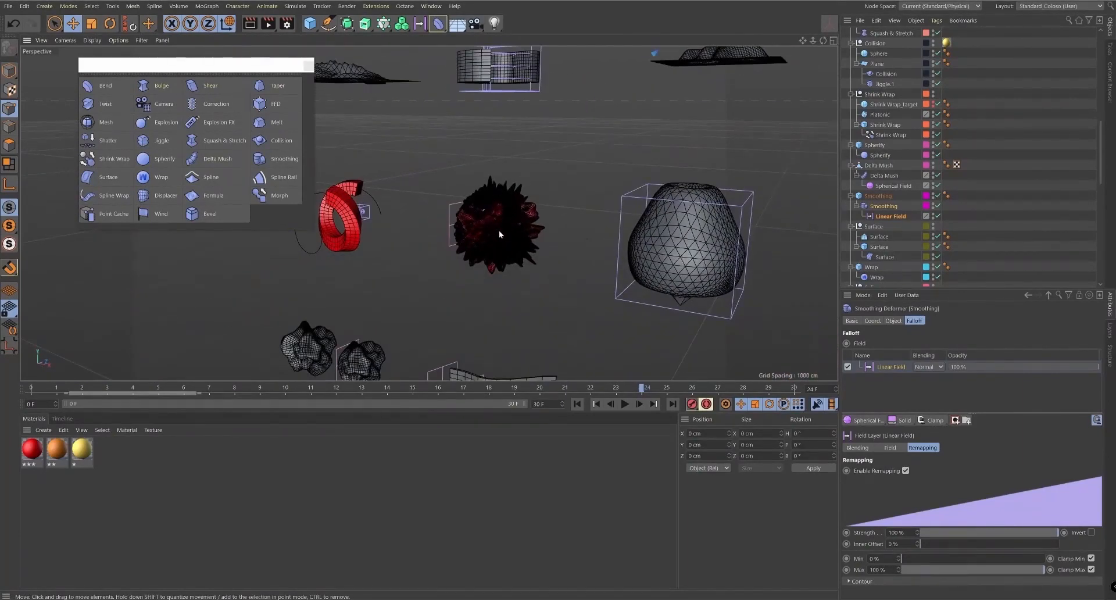
- Select the spiky displaced sphere and disable the Subdivision Surface in its Displacer hierarchy
left_click(59, 28)
left_click(92, 39)
left_click(526, 236)
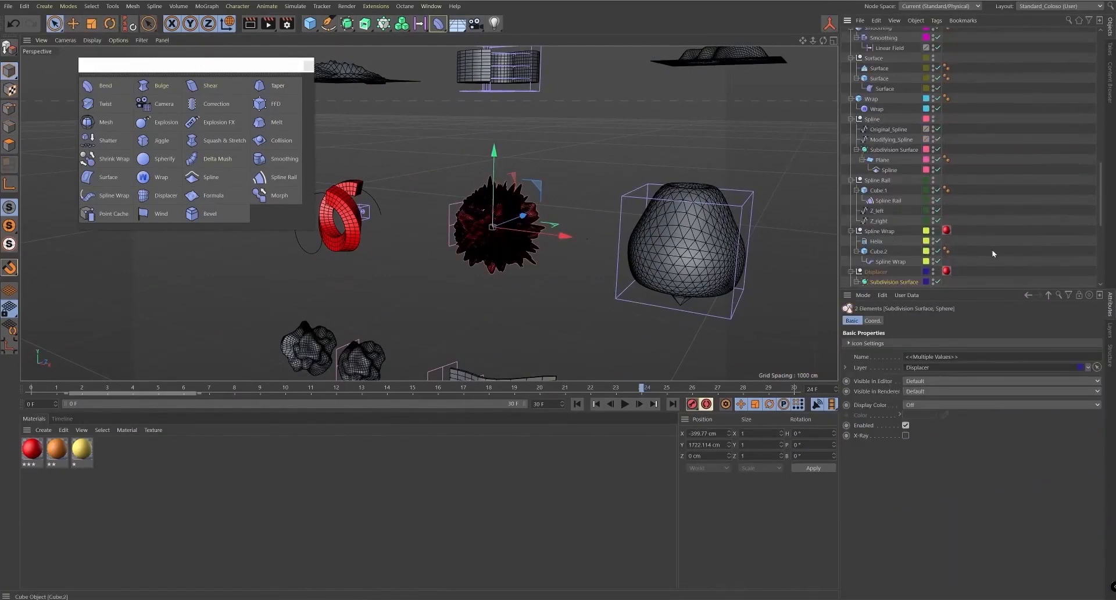
left_click_drag(1102, 224, 1102, 261)
left_click(895, 129)
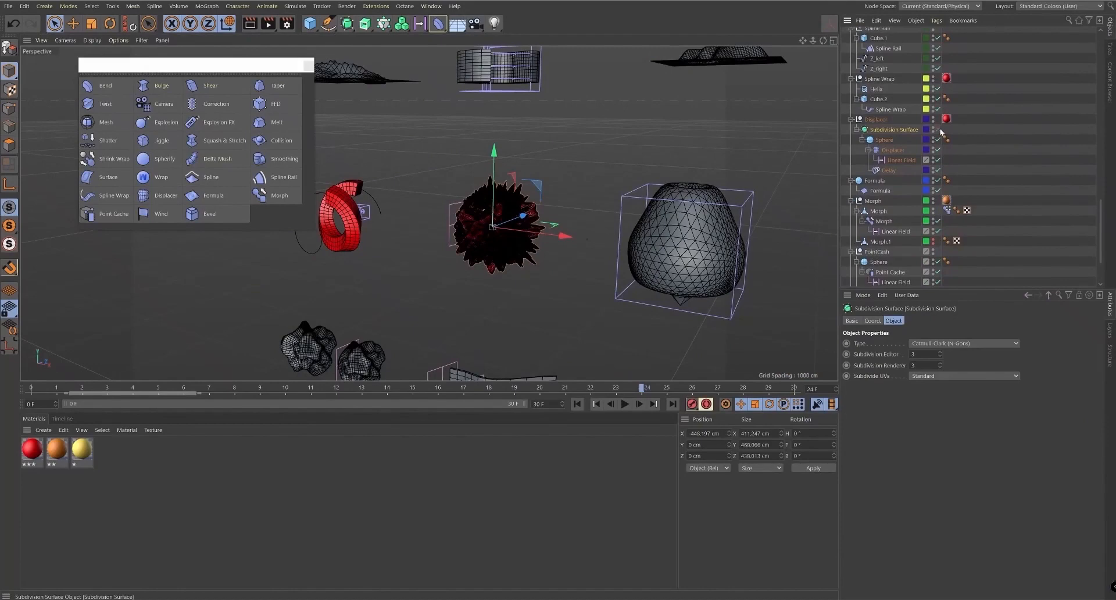
left_click(938, 130)
scroll(516, 220, "up", 5)
scroll(518, 221, "down", 5)
- Add a Smoothing deformer to the Displacer example and place it above the Sphere inside the Subdivision Surface
left_click(898, 152)
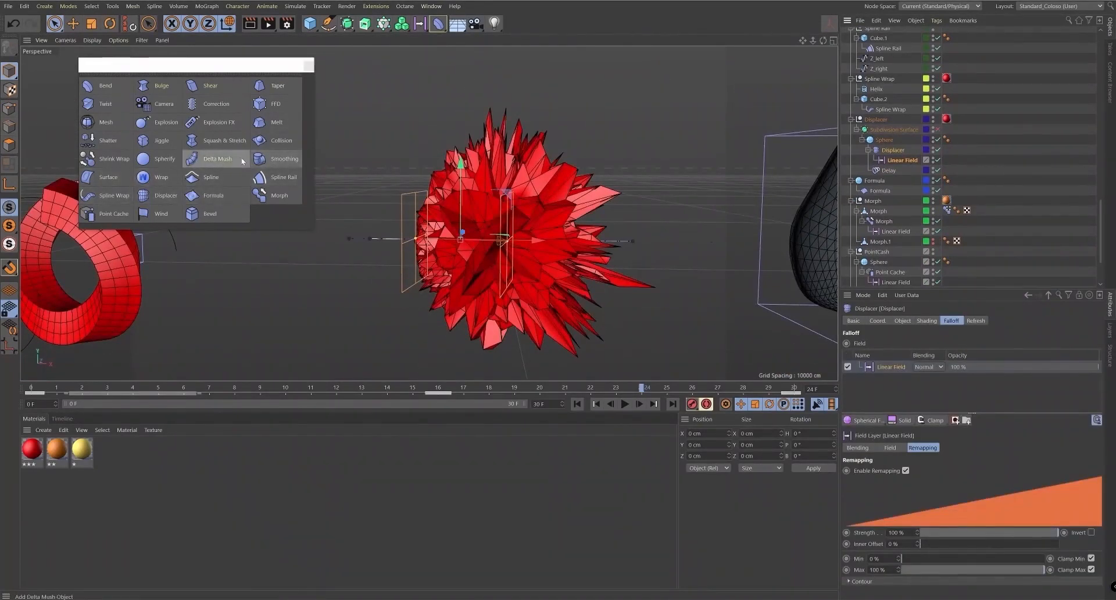
left_click(283, 161)
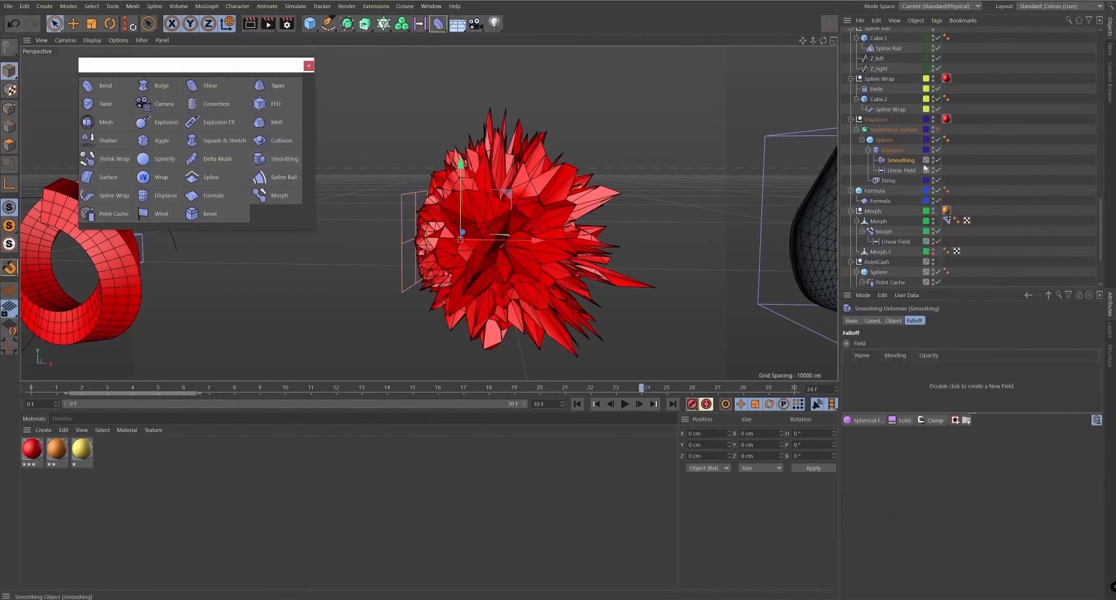
left_click_drag(900, 163, 897, 149)
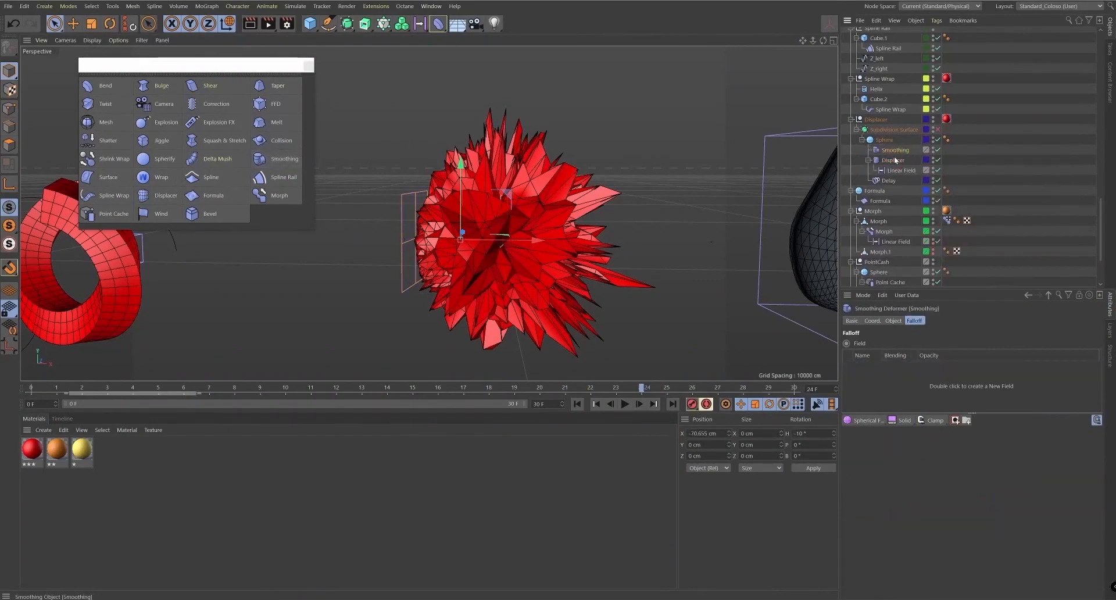
left_click_drag(900, 139, 896, 142)
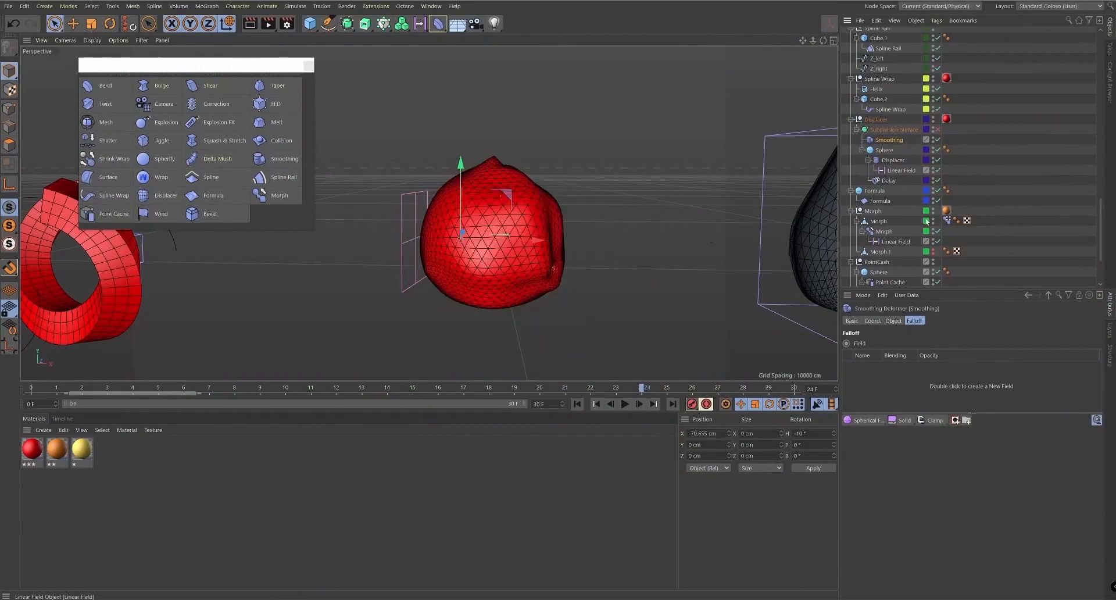
- Lower the Smoothing deformer's strength to 29% and move the deformer above the Subdivision Surface in the Displacer group
left_click(894, 320)
left_click_drag(1043, 364, 991, 371)
left_click_drag(903, 143, 894, 125)
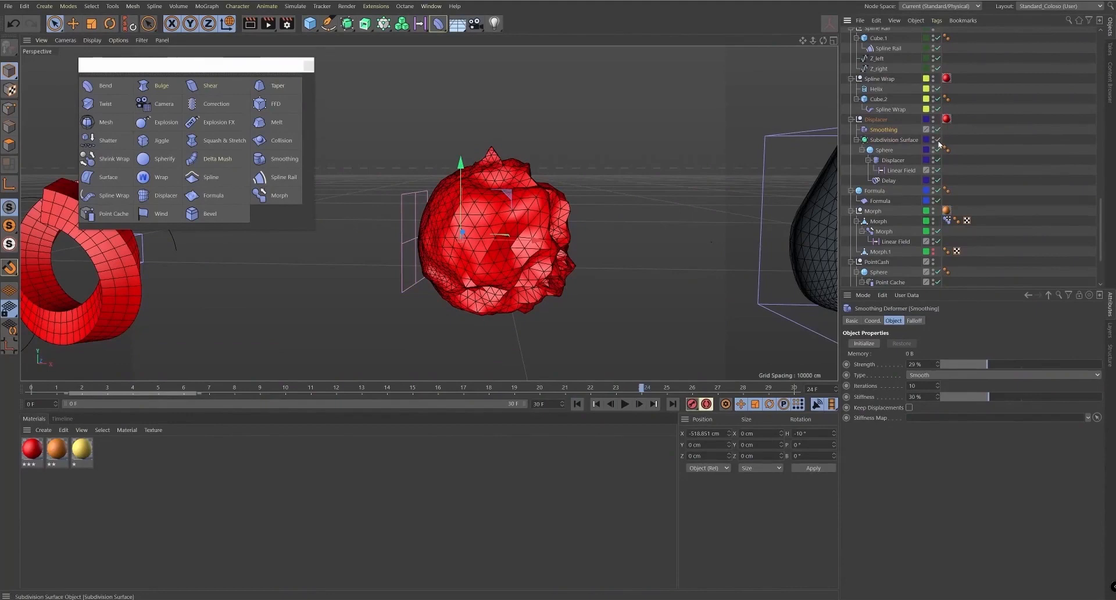
- Compare the subdivided spikes up close with the Smoothing strength at 0% and at 100%
left_click_drag(974, 364, 1078, 334)
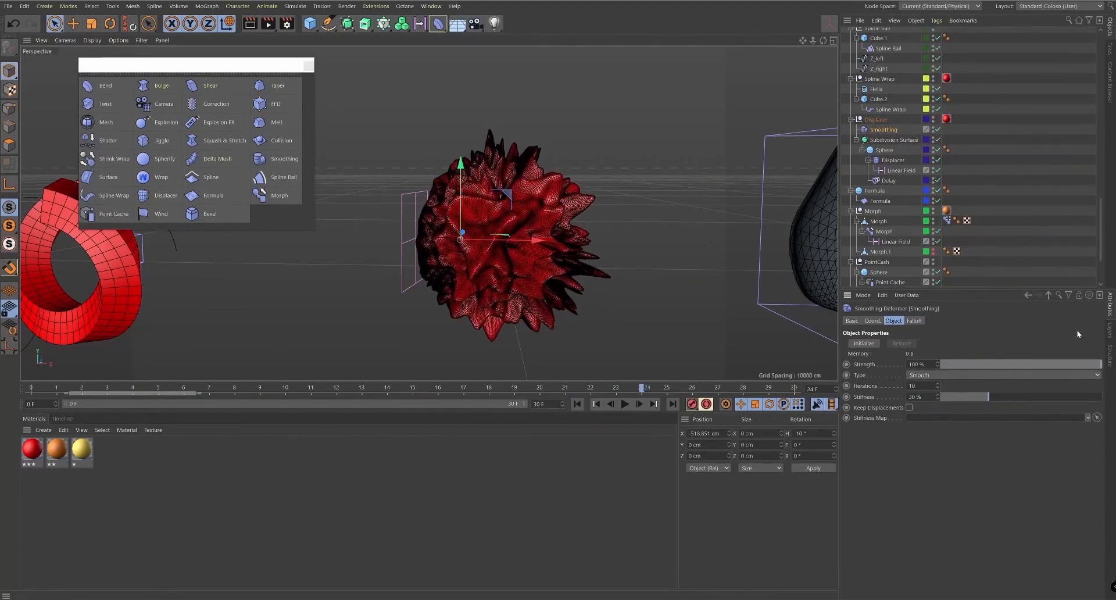
scroll(645, 201, "up", 5)
left_click_drag(653, 199, 563, 242, "alt")
left_click(983, 375)
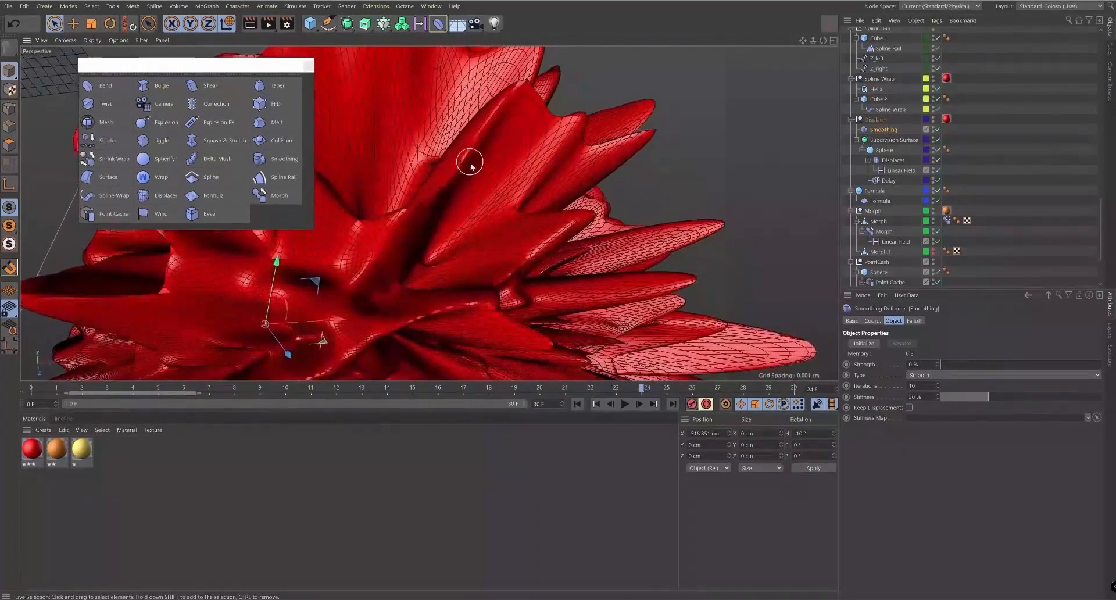
left_click_drag(471, 164, 468, 192, "alt")
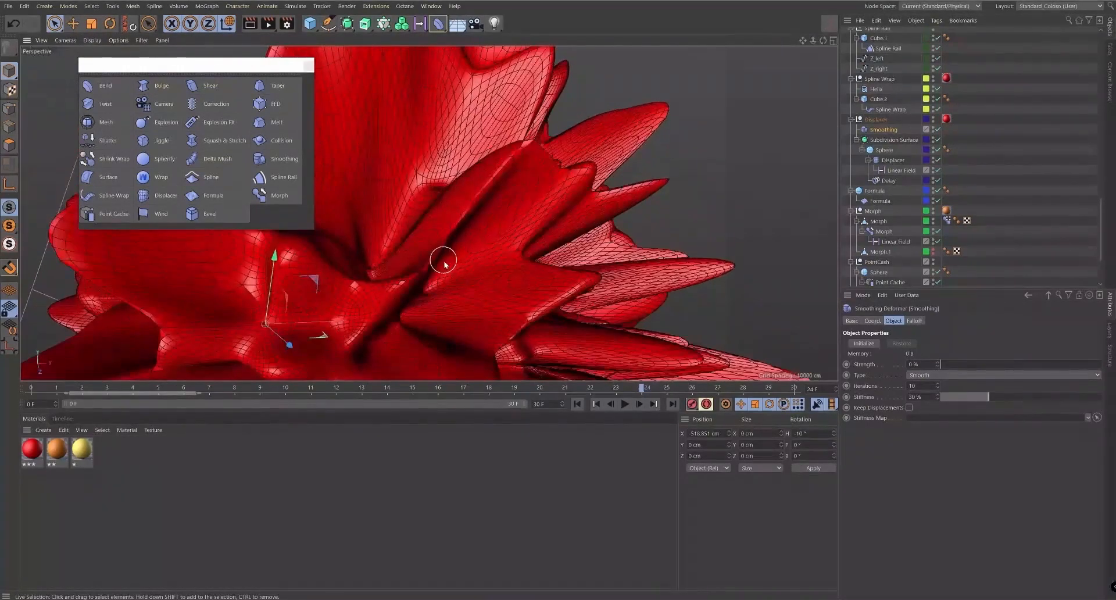
left_click_drag(967, 366, 1102, 365)
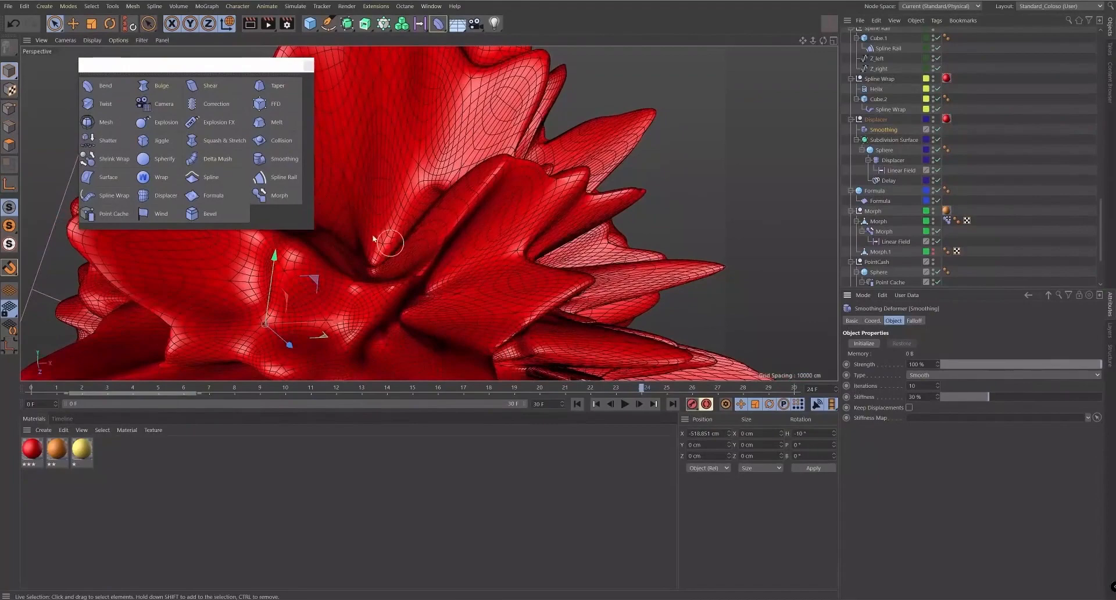
- Delete the added Smoothing deformer from the Displacer example
scroll(419, 251, "down", 5)
left_click_drag(493, 212, 573, 285, "alt")
scroll(573, 285, "down", 4)
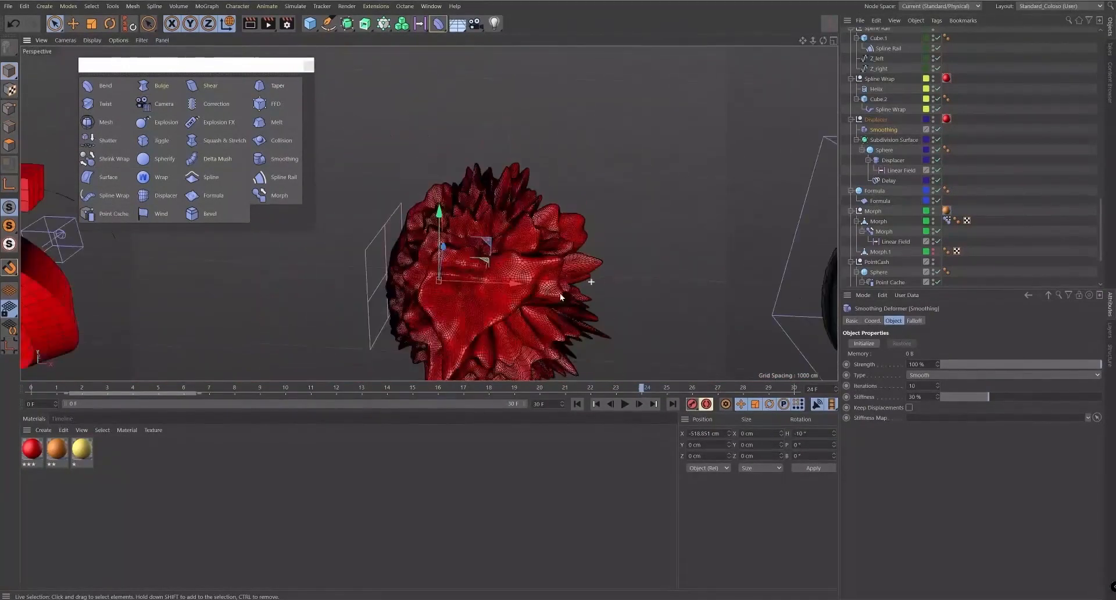
key("Delete")
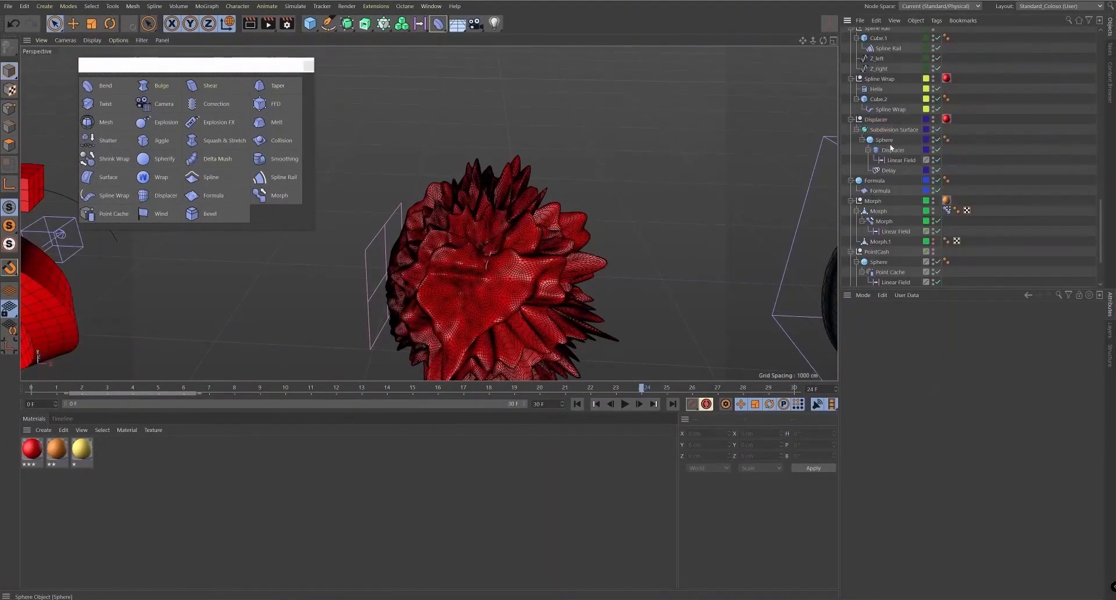
- Locate the Surface example in the object hierarchy, select its Surface deformer and frame it in the view
scroll(670, 263, "down", 6)
left_click_drag(621, 102, 686, 285, "alt")
left_click(686, 284)
middle_click_drag(686, 285, 771, 143, "alt")
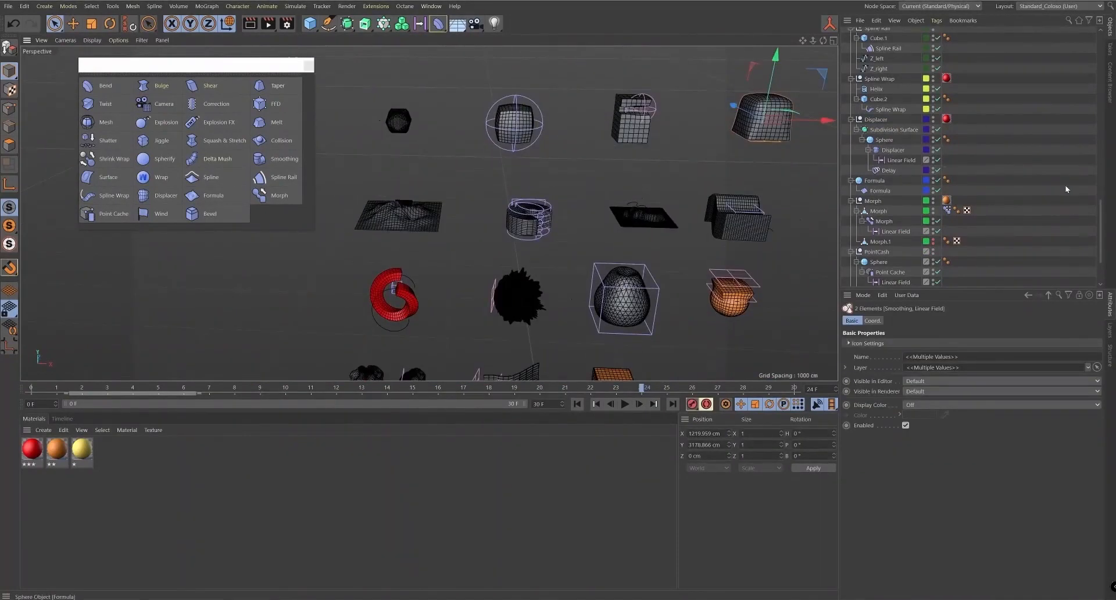
key("s")
left_click(879, 93)
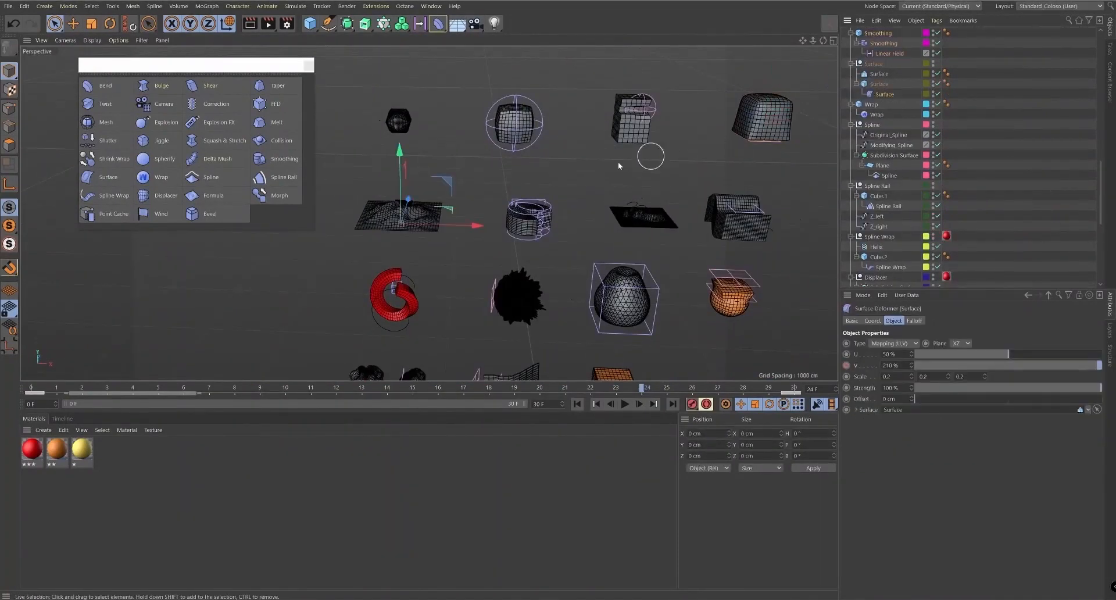
key("s")
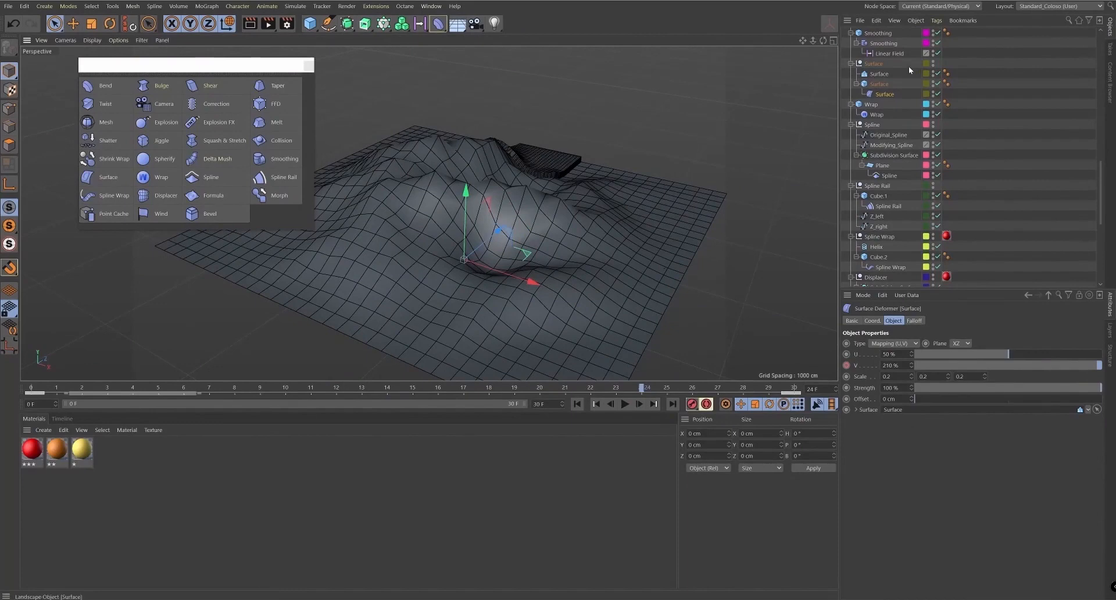
- Inspect the object properties of the landscape and the cube in the Surface example
left_click(880, 74)
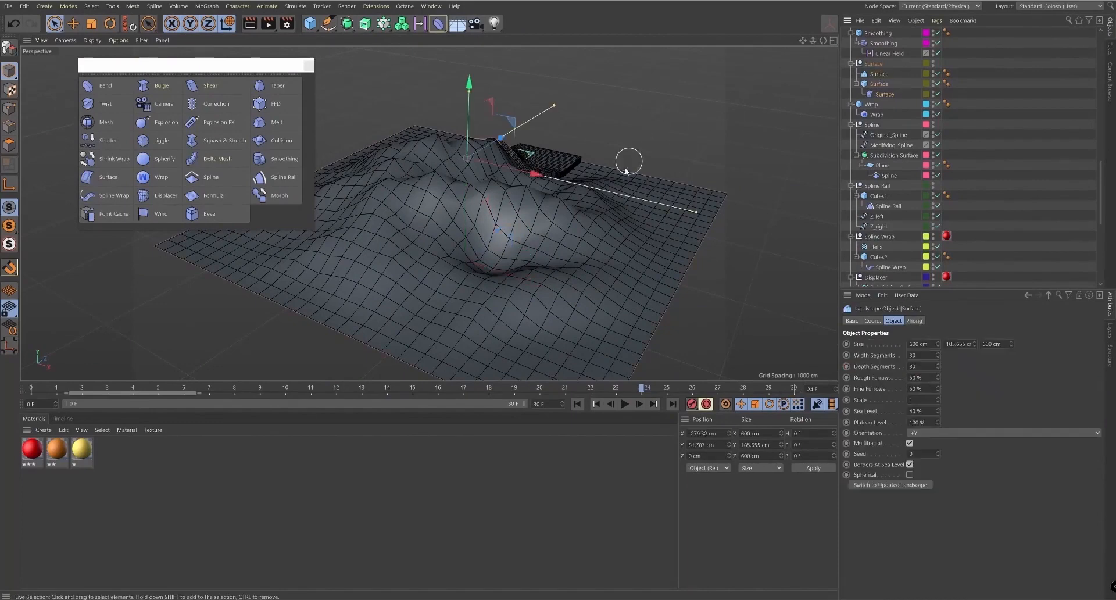
left_click(885, 94)
left_click(880, 85)
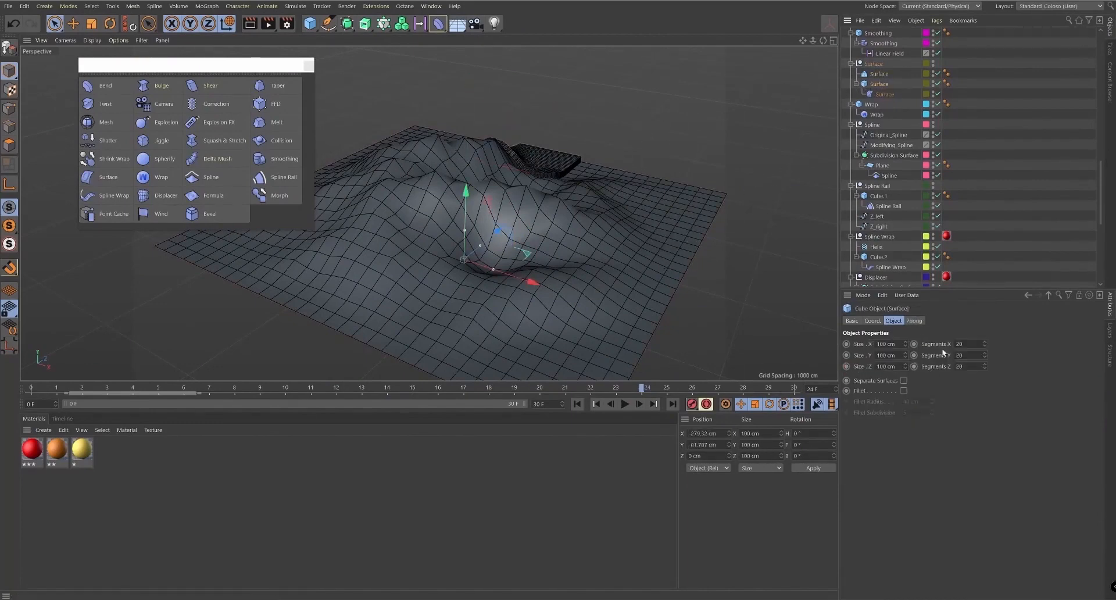
- Set the Surface deformer's V value to 54% to slide the cube across the landscape
left_click(884, 94)
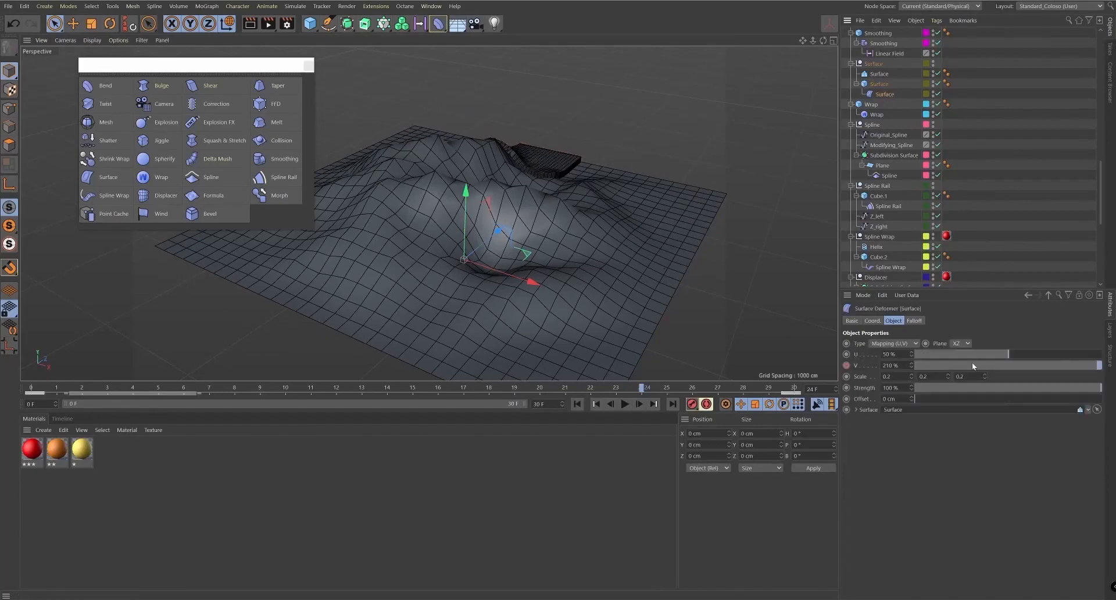
left_click_drag(998, 352, 1019, 376)
key("ctrl+z")
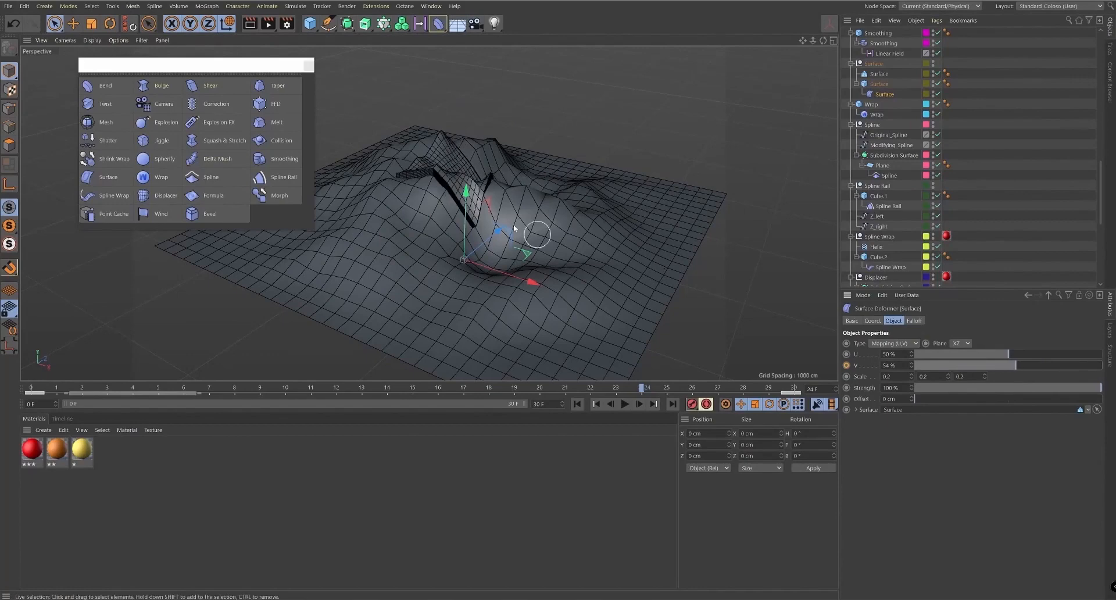
- Flatten the landscape to a height of 55.655 cm and check the surface-mapped cube from several angles
left_click(879, 73)
left_click_drag(975, 343, 975, 413)
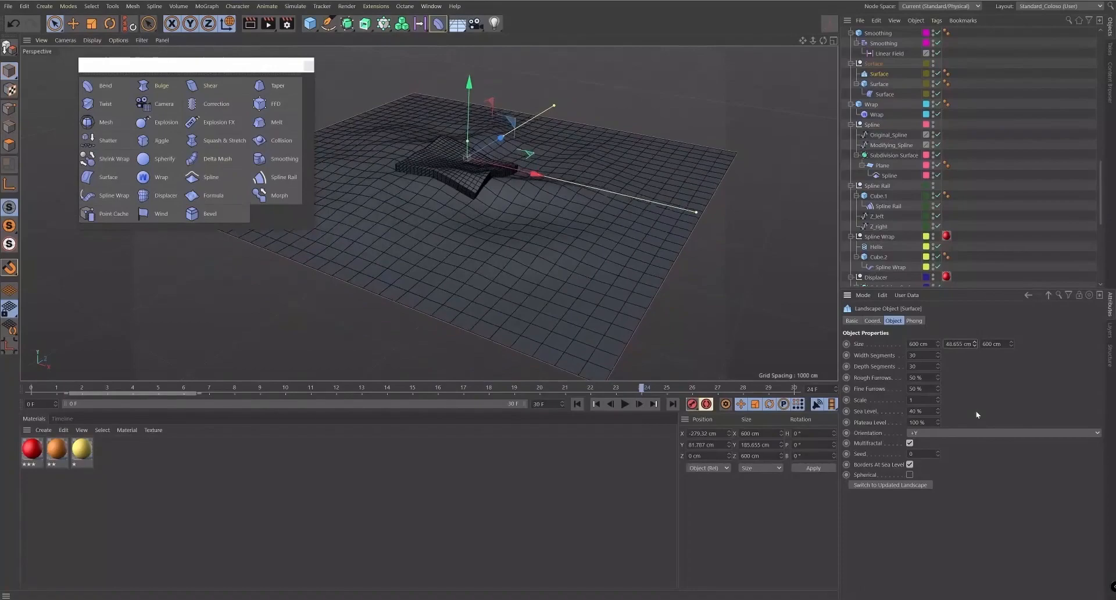
left_click_drag(583, 294, 668, 201, "alt")
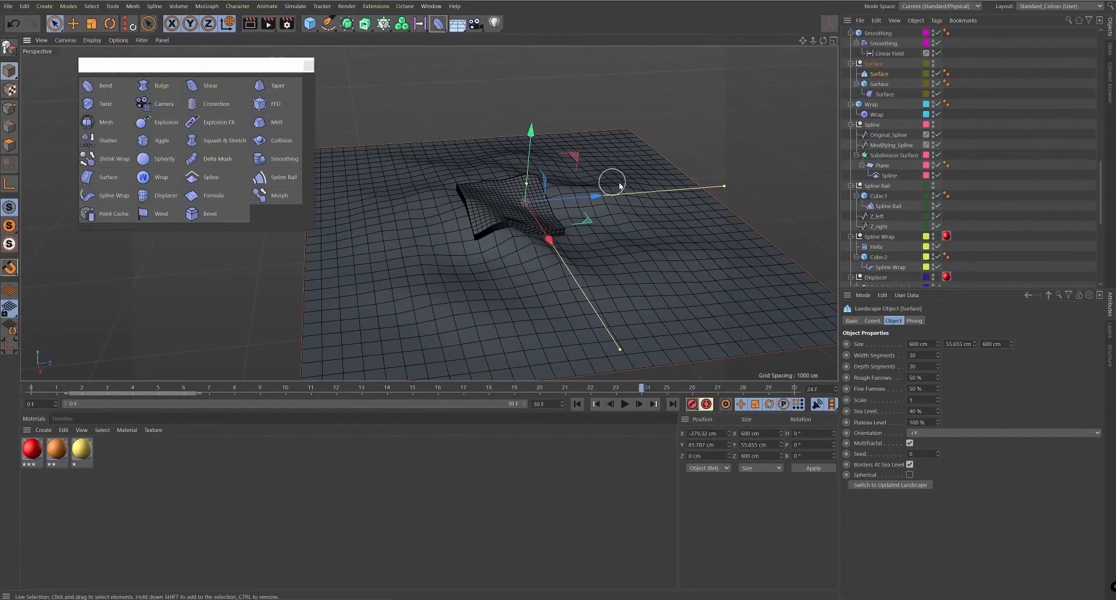
left_click_drag(530, 243, 695, 228, "alt")
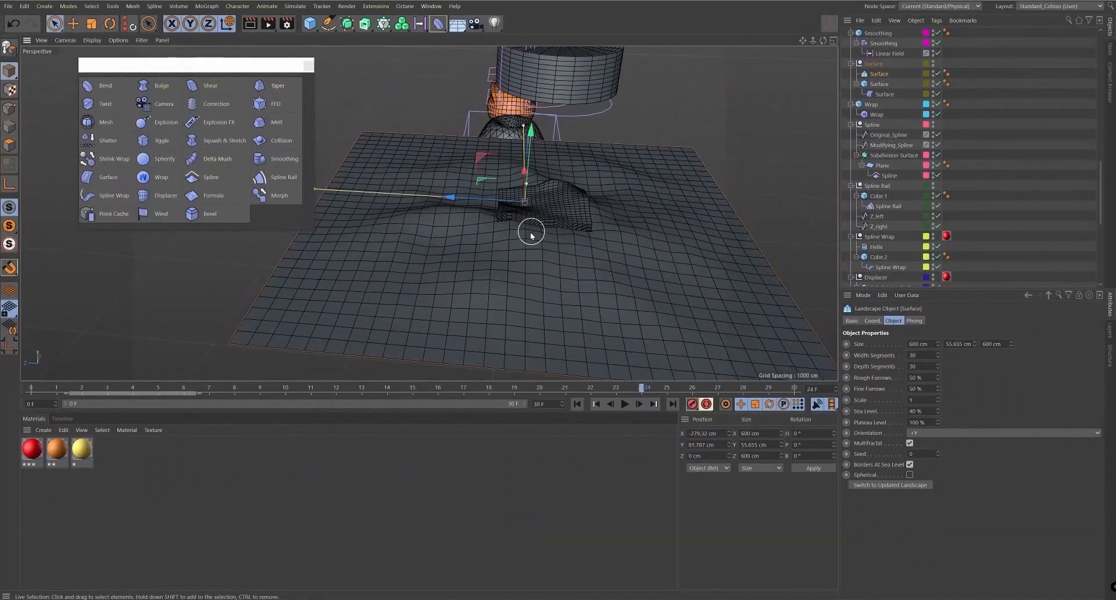
- Select the Wrap deformer and its cube, and scrub the timeline to frame 26 to view the wrapping animation
left_click_drag(762, 260, 621, 185, "alt")
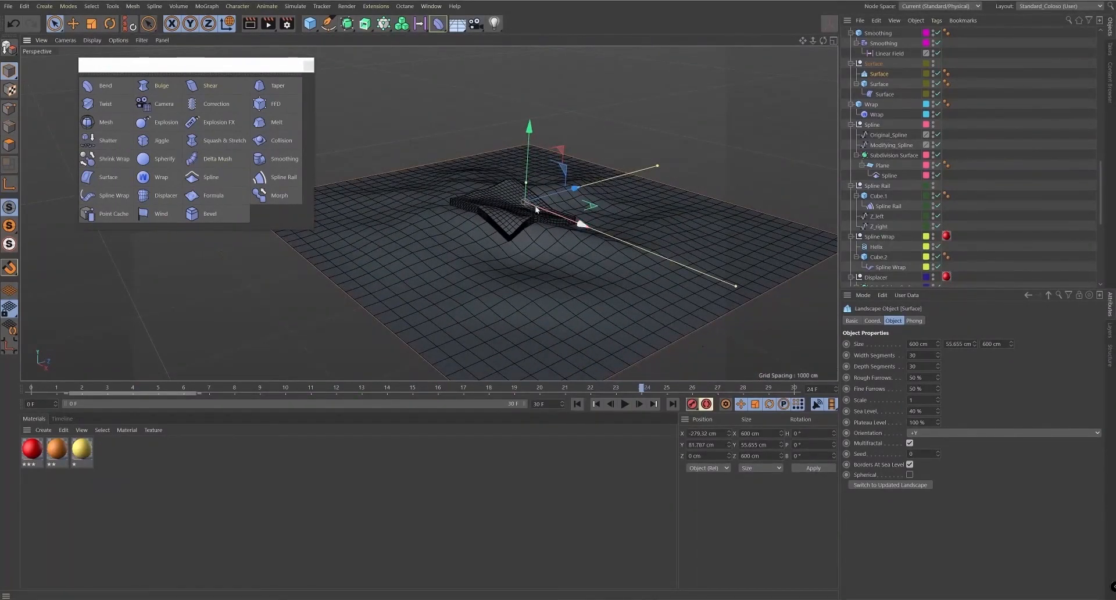
scroll(540, 216, "down", 5)
middle_click_drag(679, 204, 605, 217, "alt")
left_click_drag(605, 216, 721, 174, "alt")
left_click(872, 111)
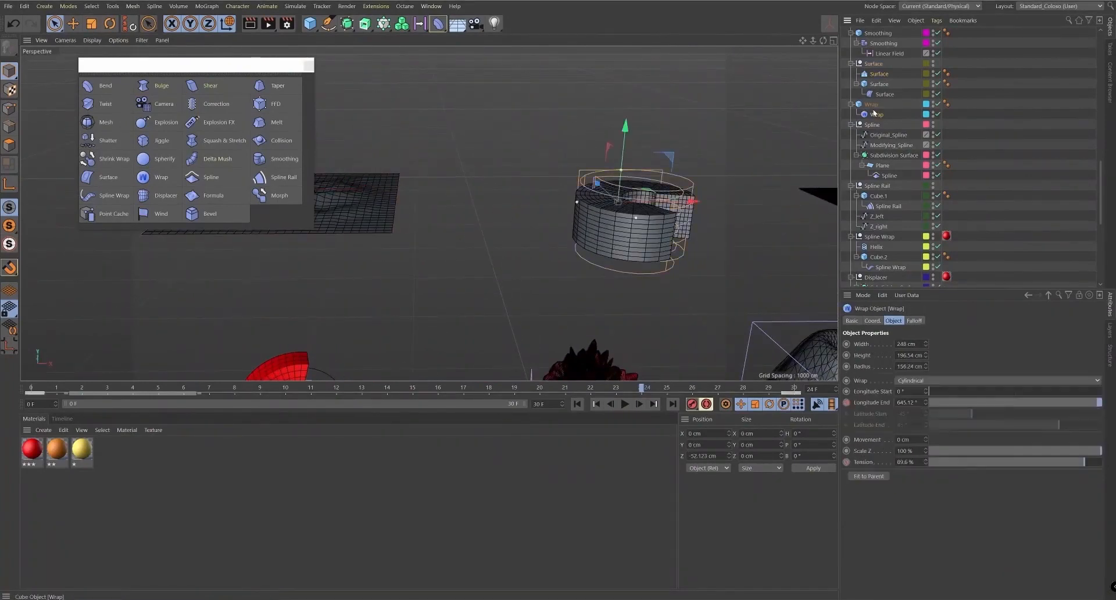
left_click(874, 106)
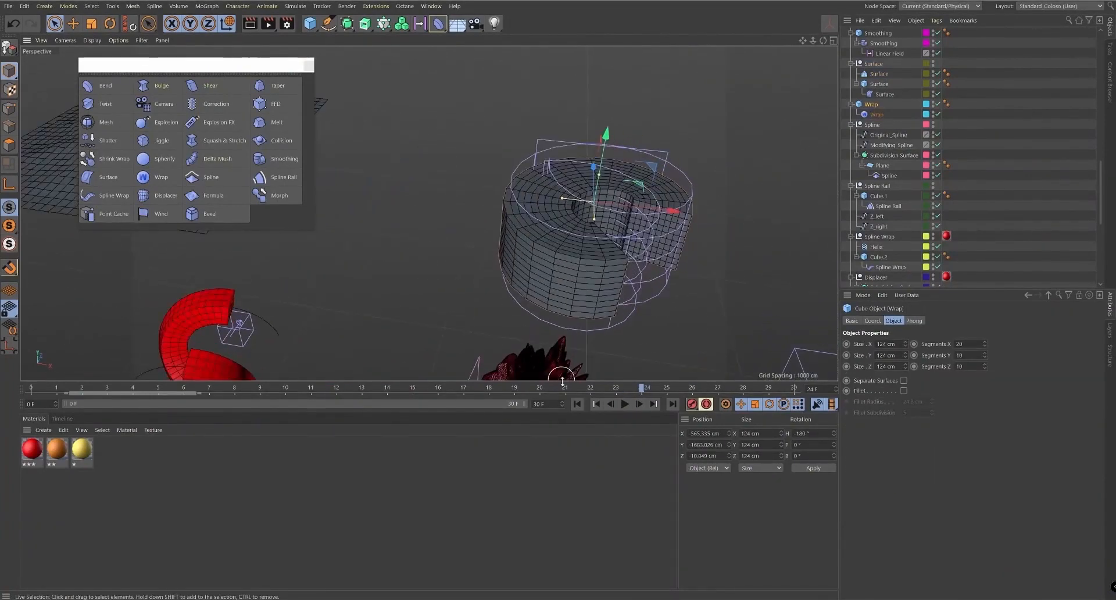
left_click_drag(514, 391, 693, 391)
- Select the Spline deformer in the Spline example, and examine its properties and the deformed plane from several angles
middle_click_drag(713, 235, 526, 216, "alt")
middle_click_drag(657, 237, 585, 291, "alt")
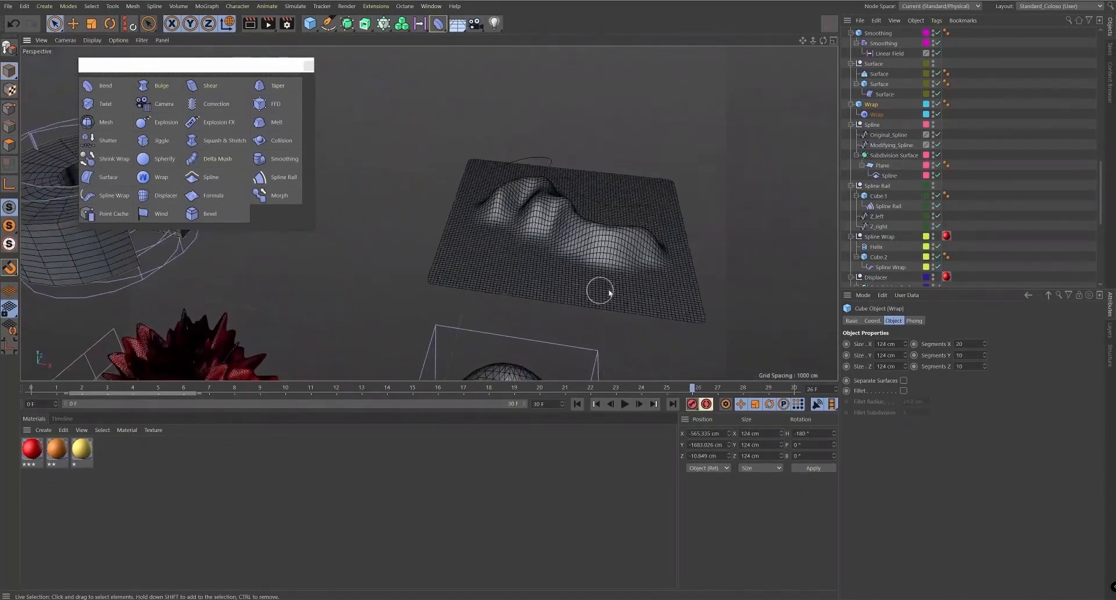
left_click(630, 302)
left_click(889, 175)
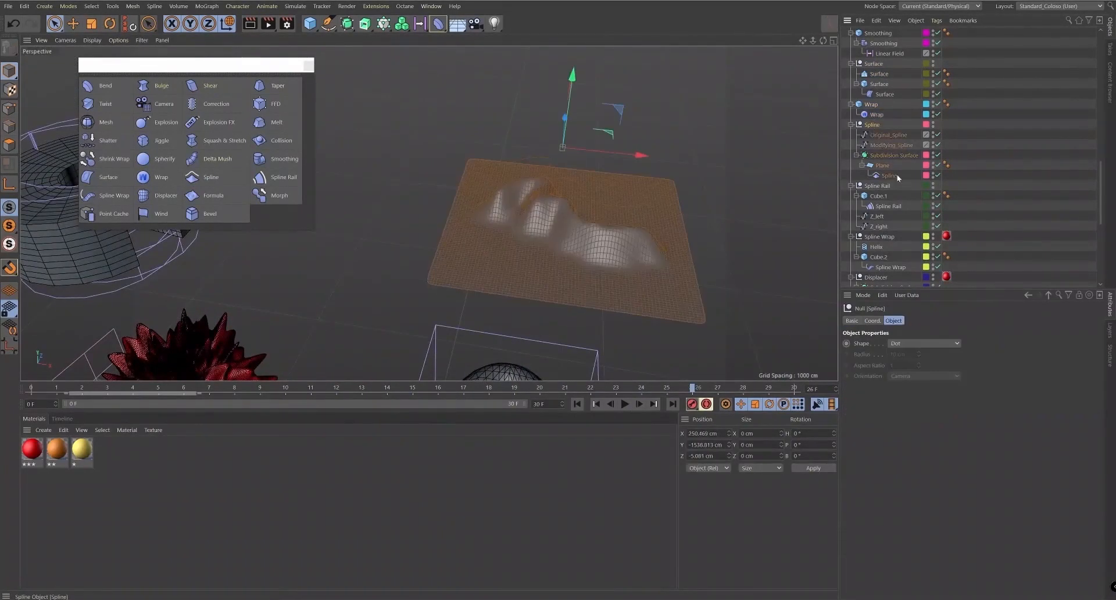
scroll(657, 262, "up", 3)
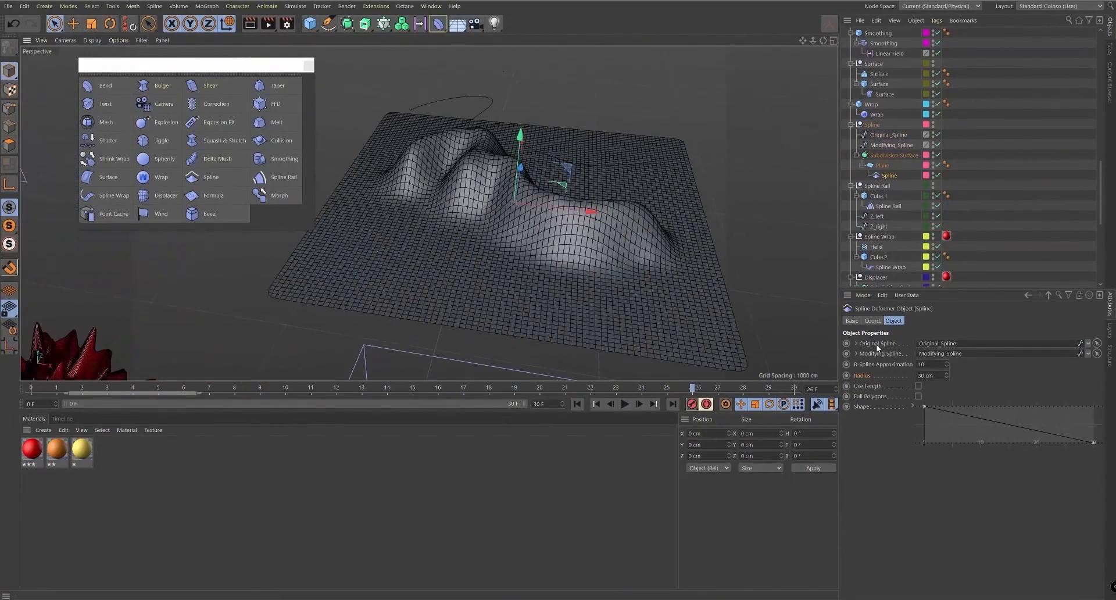
left_click_drag(728, 349, 780, 123, "alt")
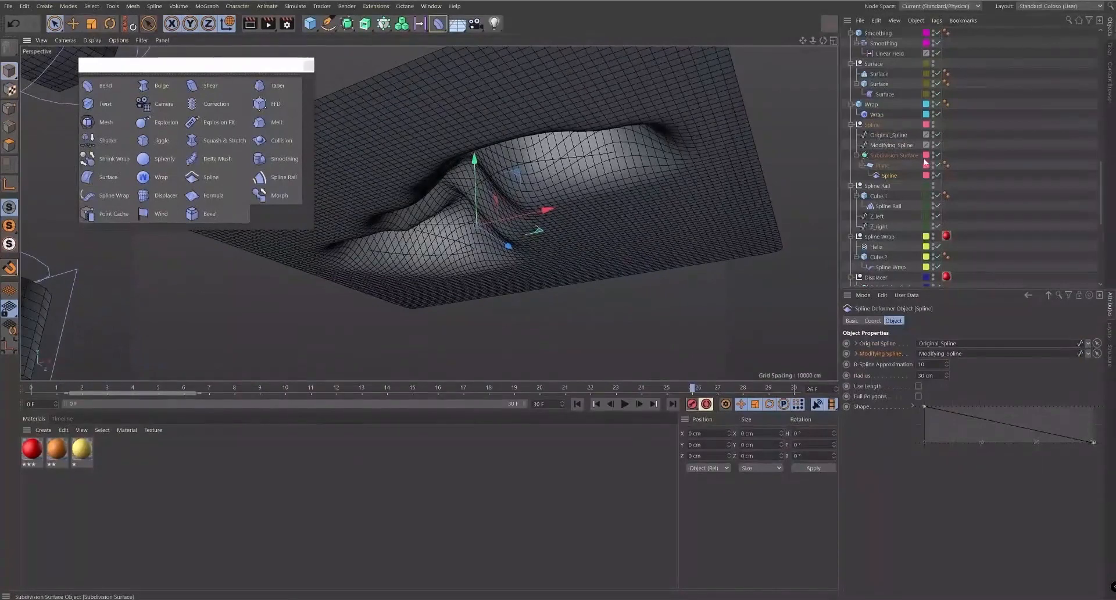
- Temporarily disable the Spline example's subdivided plane and deformer to inspect the original and modifying splines, and re-enable them
left_click_drag(937, 174, 938, 177)
left_click_drag(547, 174, 605, 212, "alt")
left_click(613, 215)
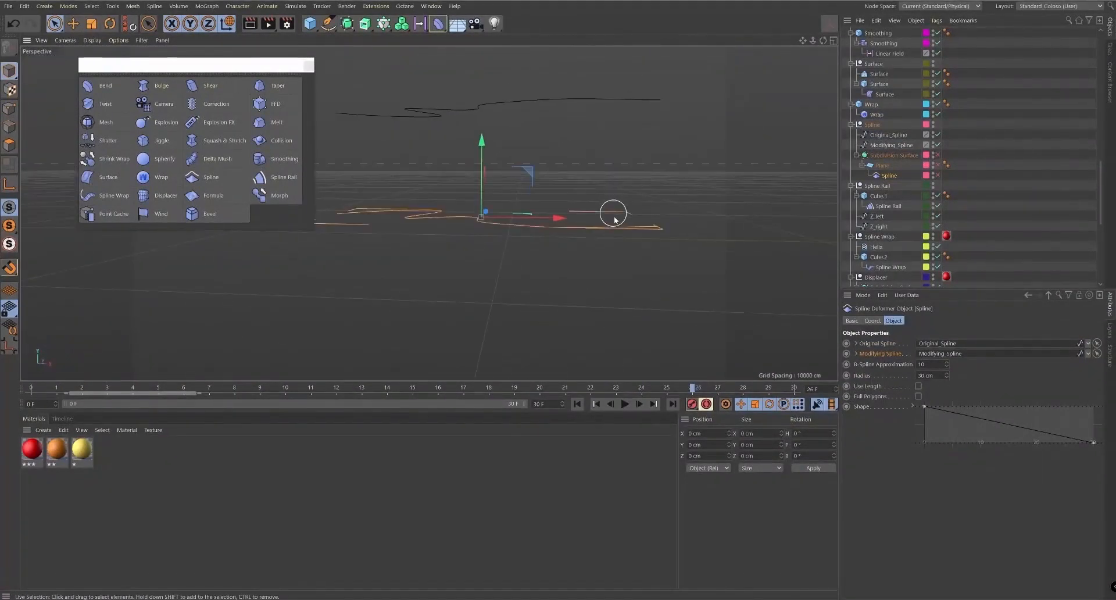
left_click_drag(587, 137, 538, 171, "alt")
left_click(566, 157)
left_click_drag(590, 205, 645, 160, "alt")
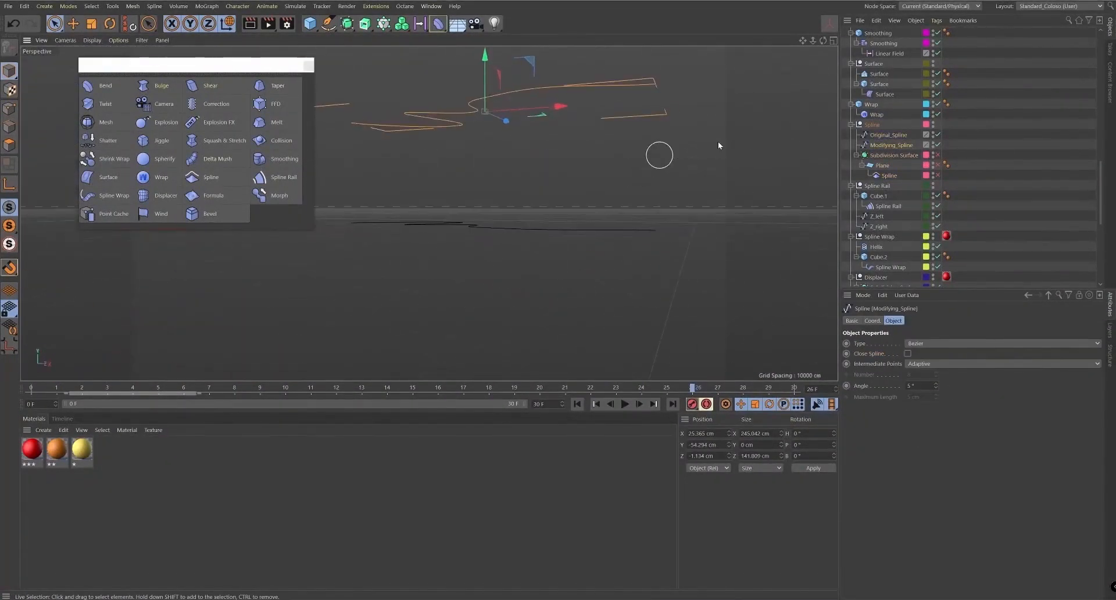
left_click(937, 175)
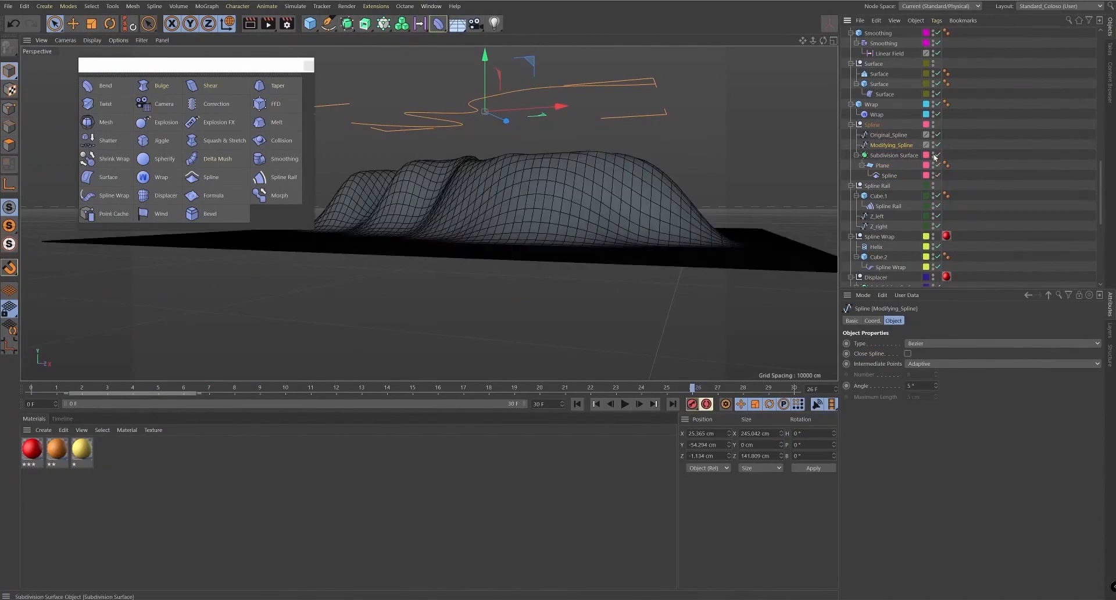
- Compare Original_Spline and Modifying_Spline by selecting each one and viewing its position relative to the deformed plane
left_click(889, 135)
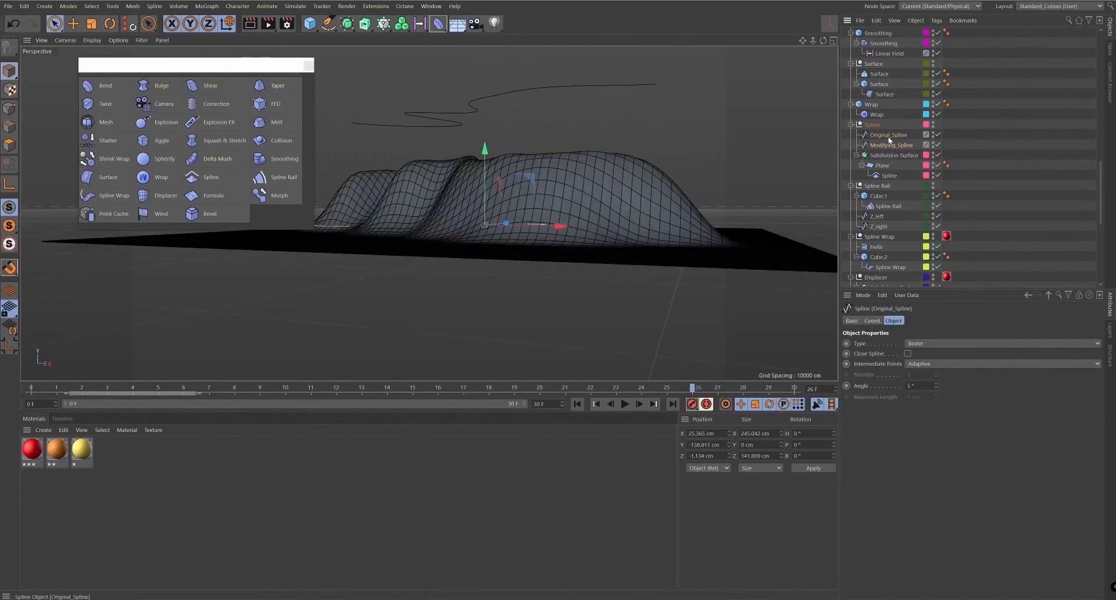
left_click(891, 145)
left_click_drag(598, 61, 529, 143, "alt")
scroll(553, 211, "down", 4)
left_click_drag(553, 211, 700, 262, "alt")
scroll(690, 182, "up", 3)
- Enter point editing for Modifying_Spline and set the Live Selection mode to Normal
left_click(9, 108)
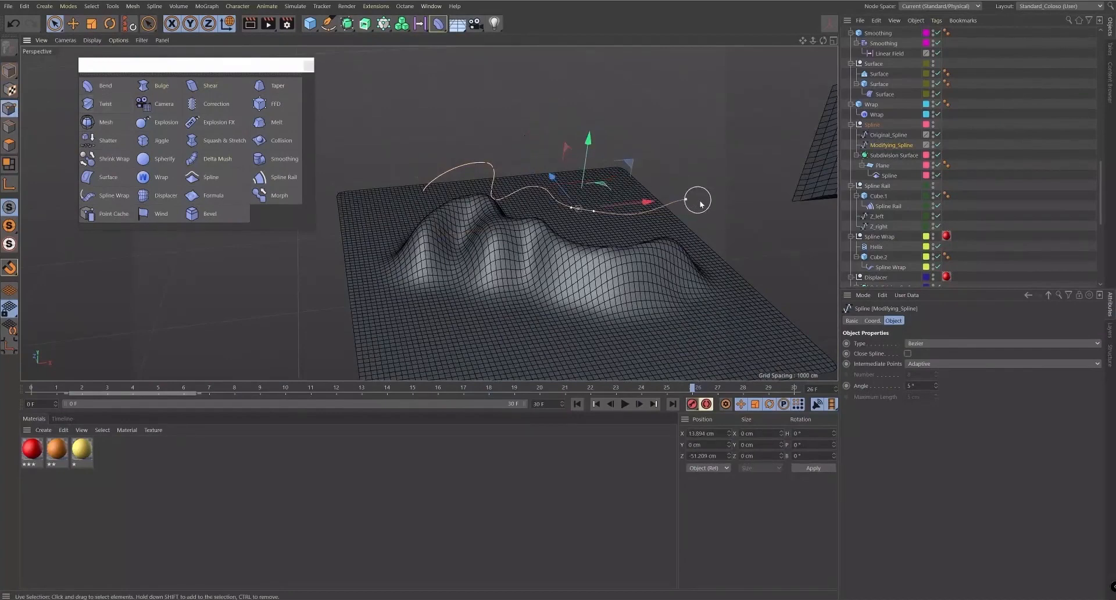
left_click_drag(697, 208, 698, 190, "alt")
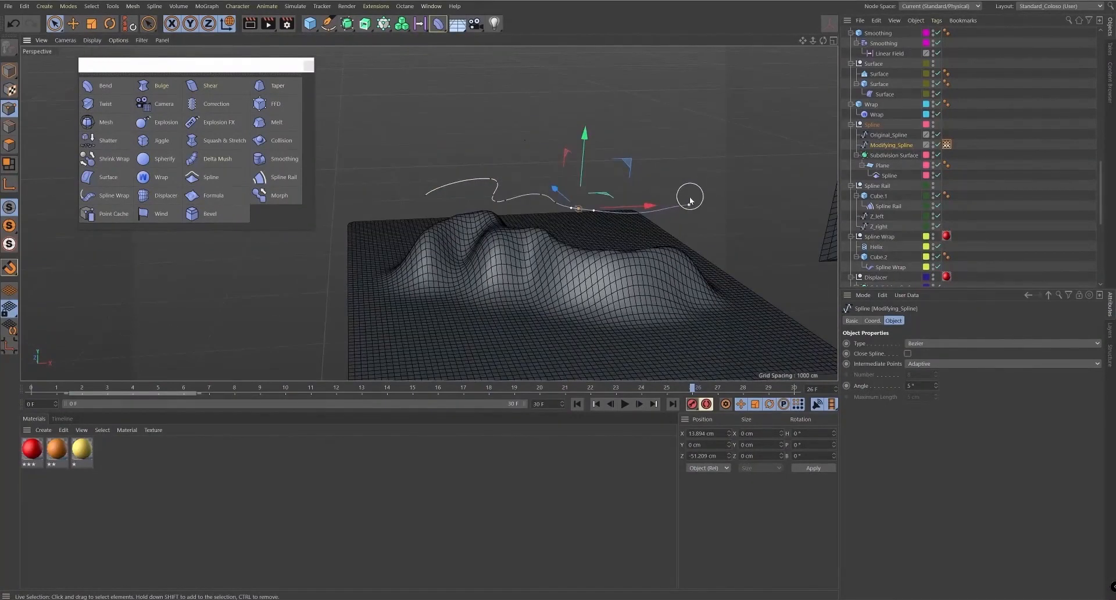
key("space")
key("space")
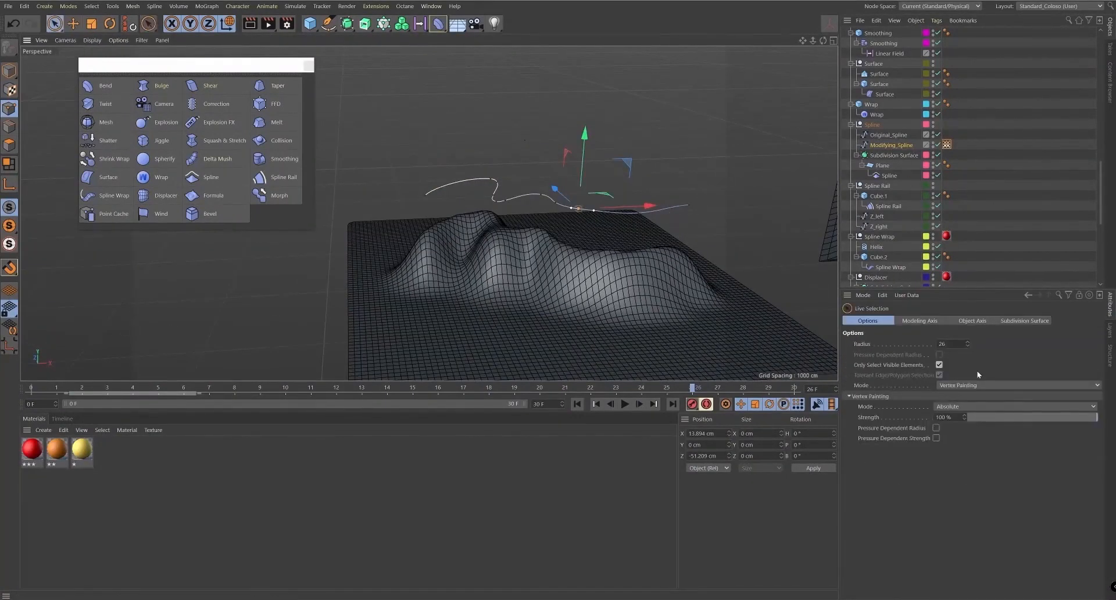
left_click(968, 385)
left_click(959, 376)
- Select both end points of Modifying_Spline and lower them toward the plane to reshape the deformation
left_click(677, 205)
left_click(429, 187, "shift")
left_click_drag(526, 261, 532, 203, "alt")
left_click_drag(549, 140, 554, 187)
left_click_drag(557, 252, 566, 232, "alt")
mouse_move(563, 186)
left_mouse_down()
mouse_move(575, 187)
mouse_move(596, 256)
left_mouse_up()
- Try raising the middle points of Modifying_Spline, and undo the move
left_click_drag(604, 207, 567, 202)
left_click_drag(577, 160, 590, 114)
mouse_move(580, 229)
left_mouse_down("alt")
mouse_move(630, 232)
mouse_move(579, 227)
left_mouse_up("alt")
key("ctrl+z")
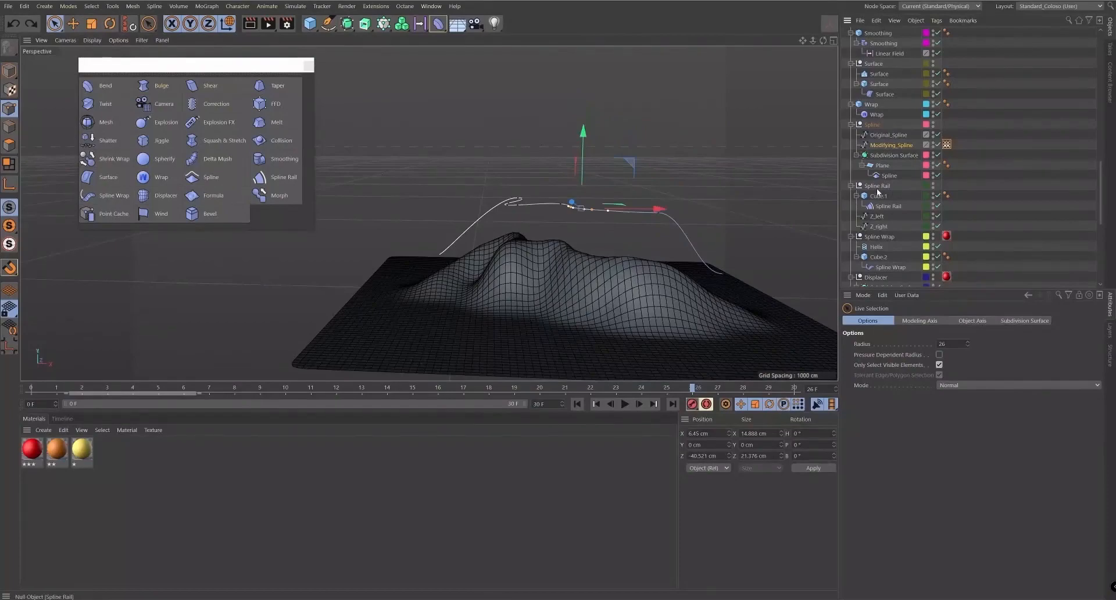
- Frame the Spline Rail example's Cube.1 in the view and select its Spline Rail deformer
left_click(878, 186)
key("s")
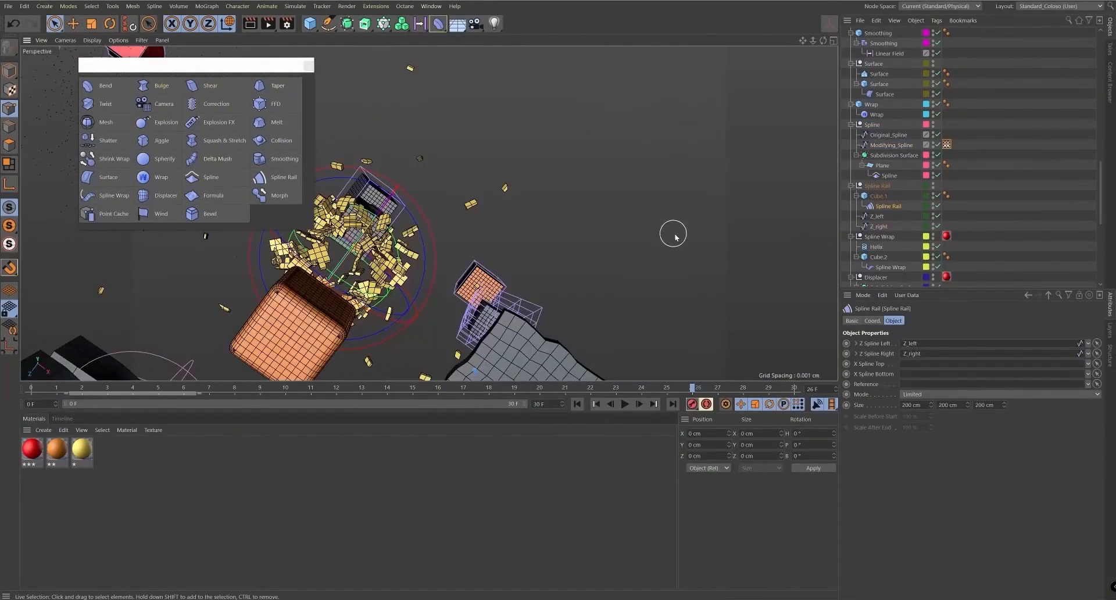
left_click(879, 196)
key("s")
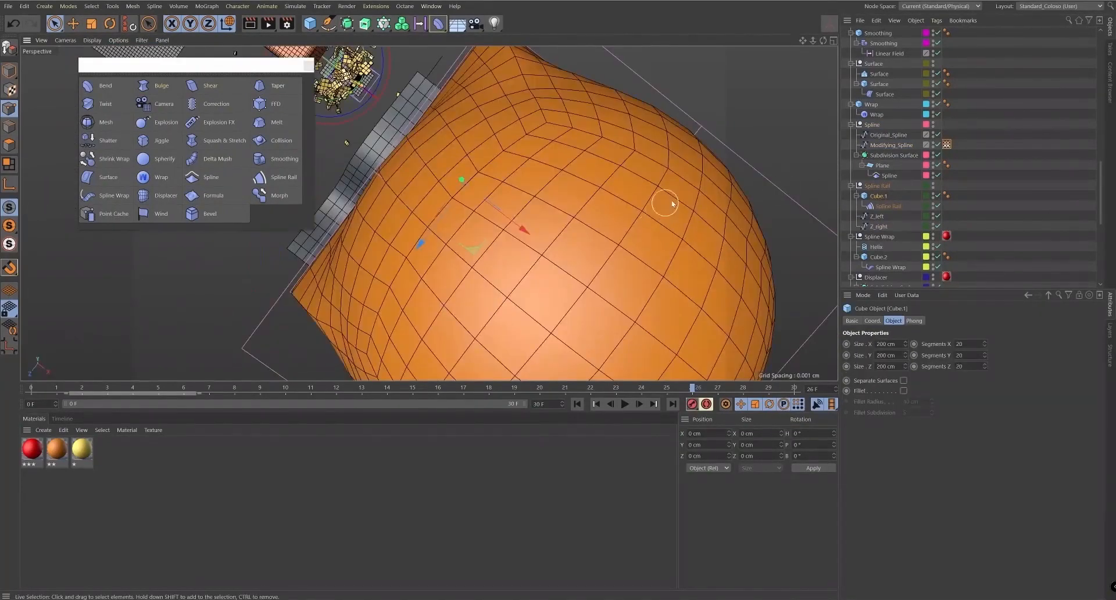
scroll(663, 209, "down", 5)
left_click_drag(665, 243, 433, 213, "alt")
left_click(886, 207)
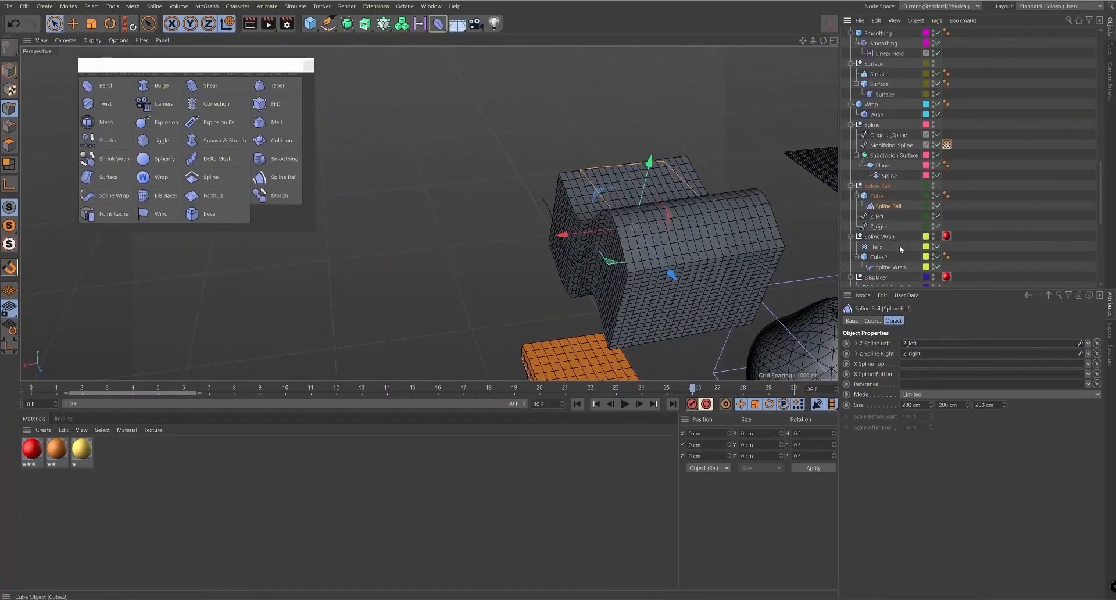
- Temporarily disable Cube.1 and its Spline Rail deformer to view the Z_left and Z_right splines, and re-enable both
left_click(939, 196)
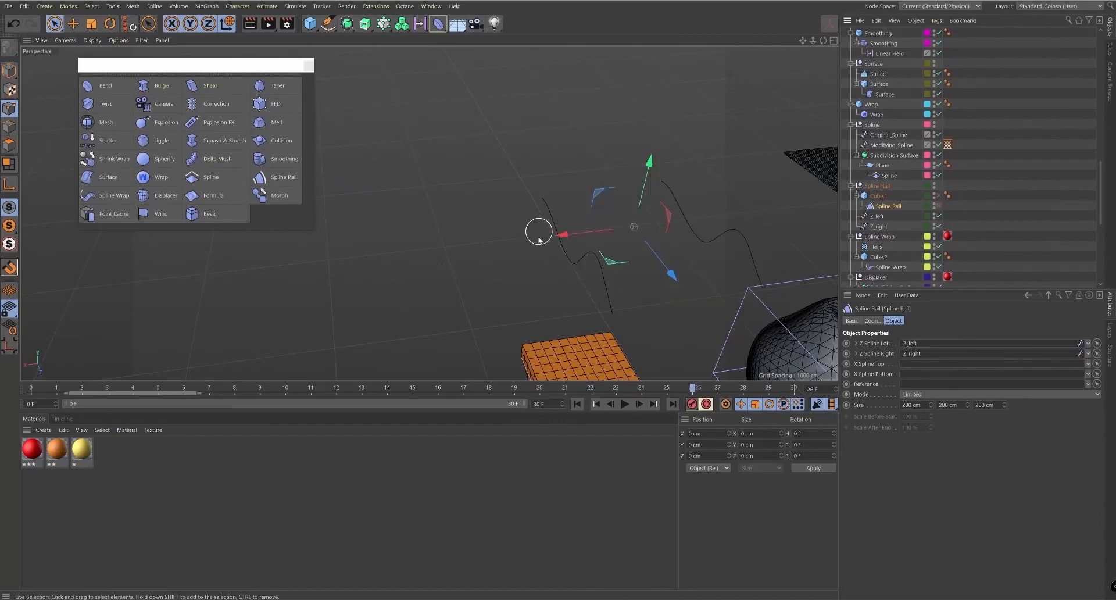
left_click_drag(642, 277, 630, 270, "alt")
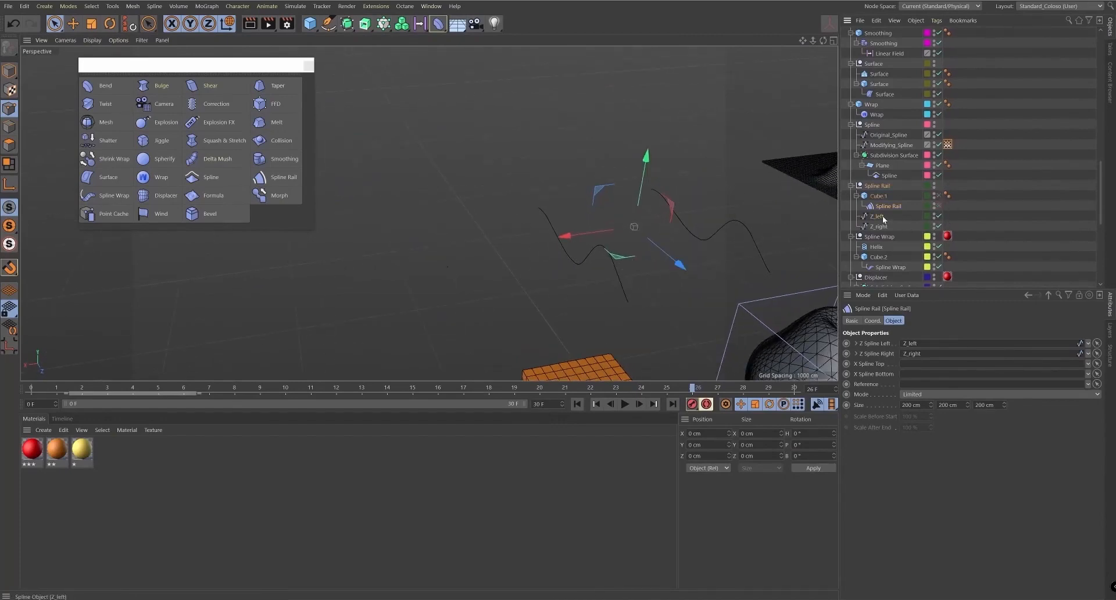
left_click(938, 206)
left_click(940, 196)
- Set the Spline Rail deformer's Y size to 253 cm
left_click_drag(674, 247, 797, 251, "alt")
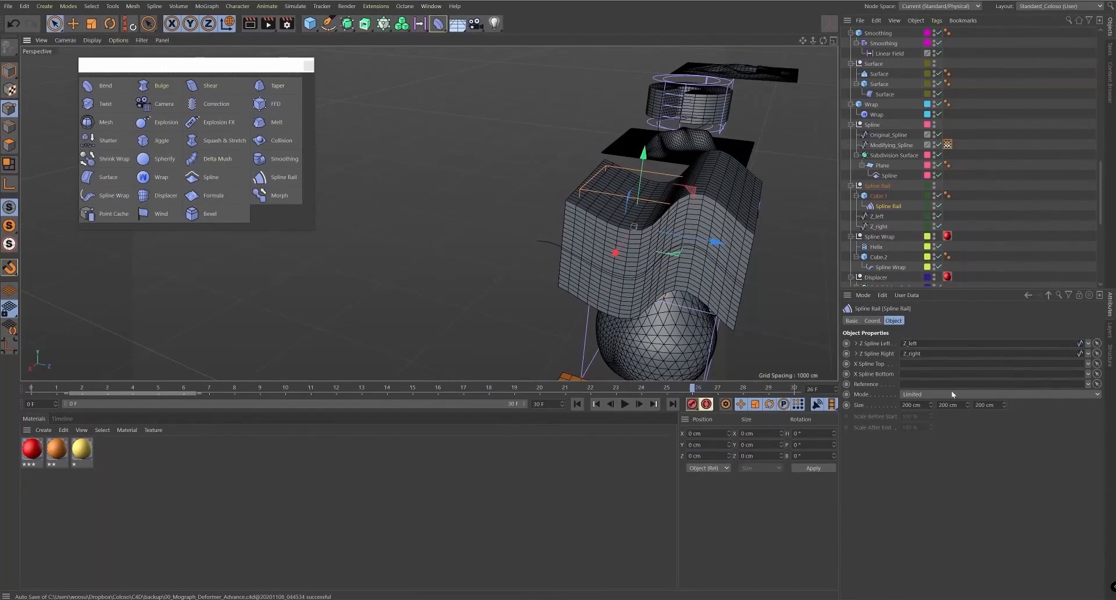
left_click_drag(932, 402, 960, 333)
key("ctrl+z")
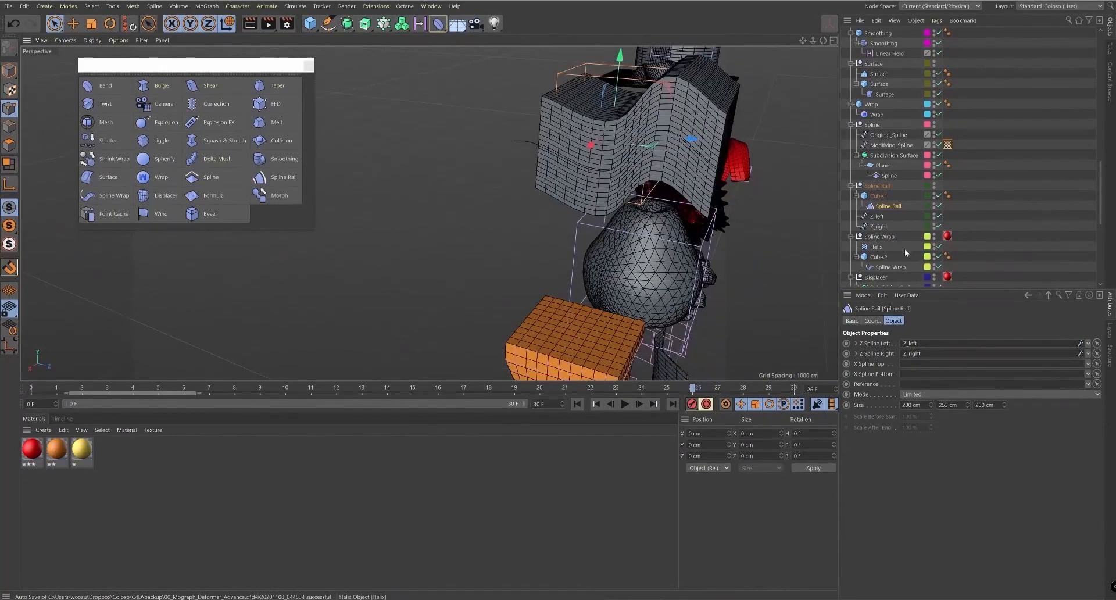
- Select Cube.2 in the Spline Wrap example and pull the view back to survey the grid of deformer examples
left_click(879, 256)
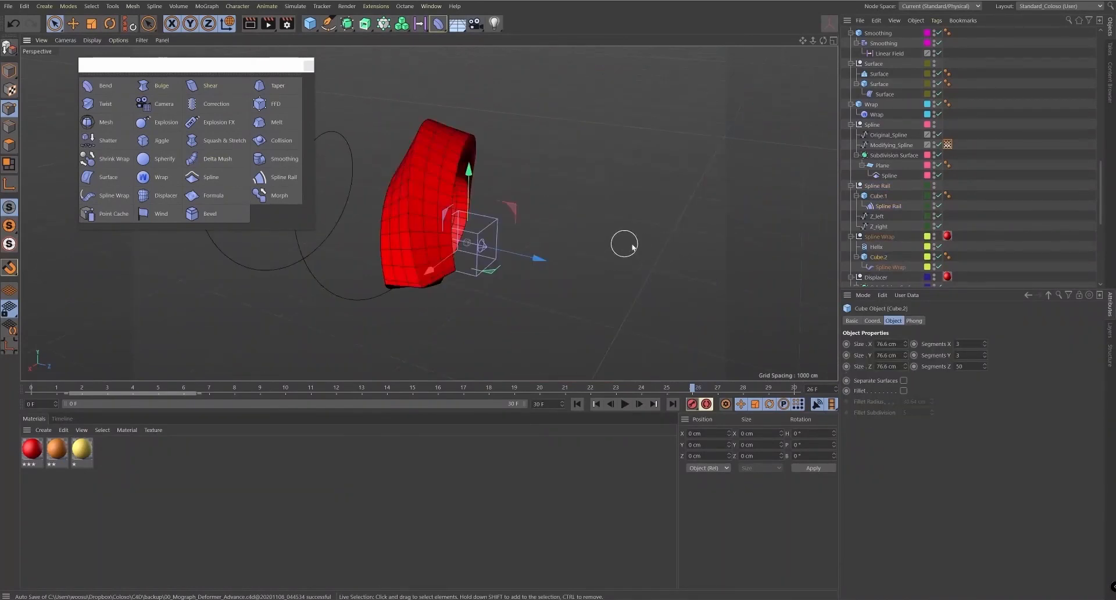
scroll(633, 256, "down", 10)
left_click_drag(632, 284, 794, 187, "alt")
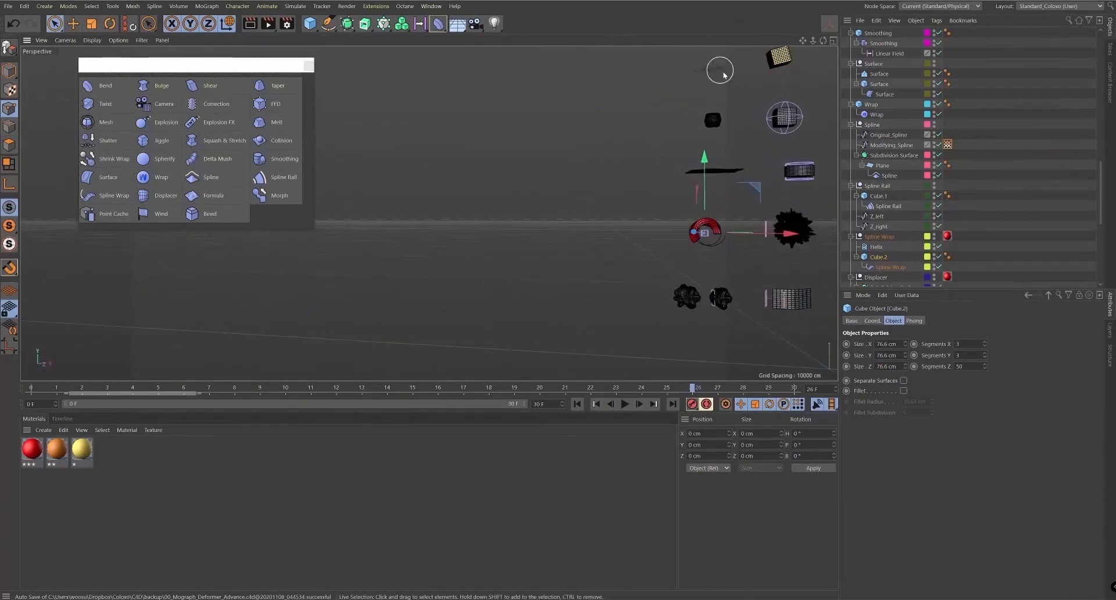
middle_click_drag(735, 67, 549, 135, "alt")
left_click_drag(645, 175, 695, 182, "alt")
middle_click_drag(696, 182, 646, 177, "alt")
middle_click_drag(622, 259, 638, 221, "alt")
middle_click_drag(674, 311, 667, 331, "alt")
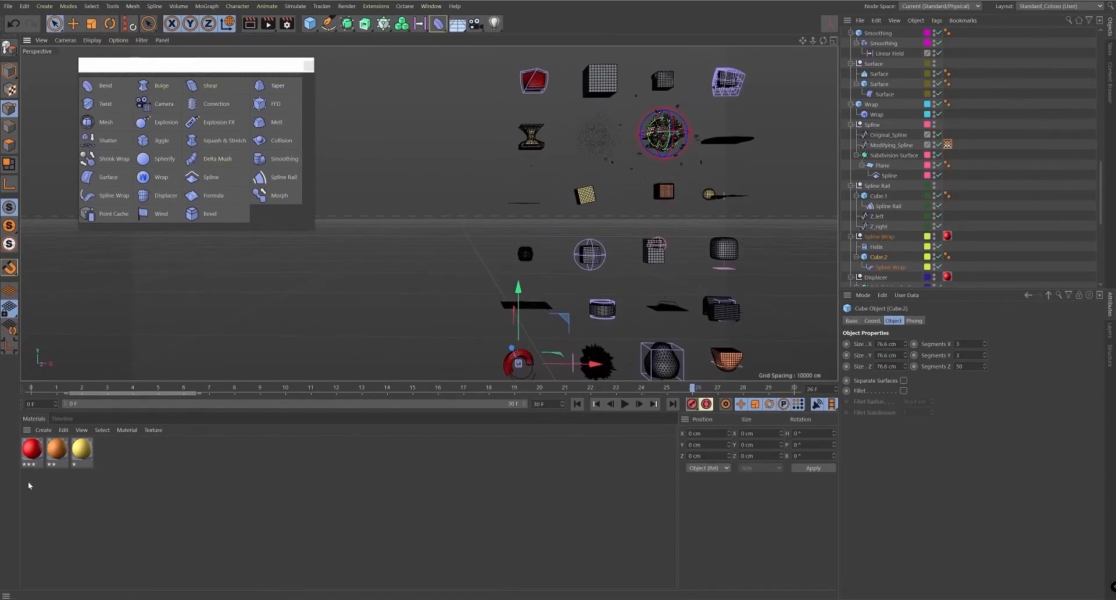
- Inspect the red, orange and yellow materials alongside the example objects that use them
left_click(32, 449)
left_click(57, 449)
left_click(82, 448)
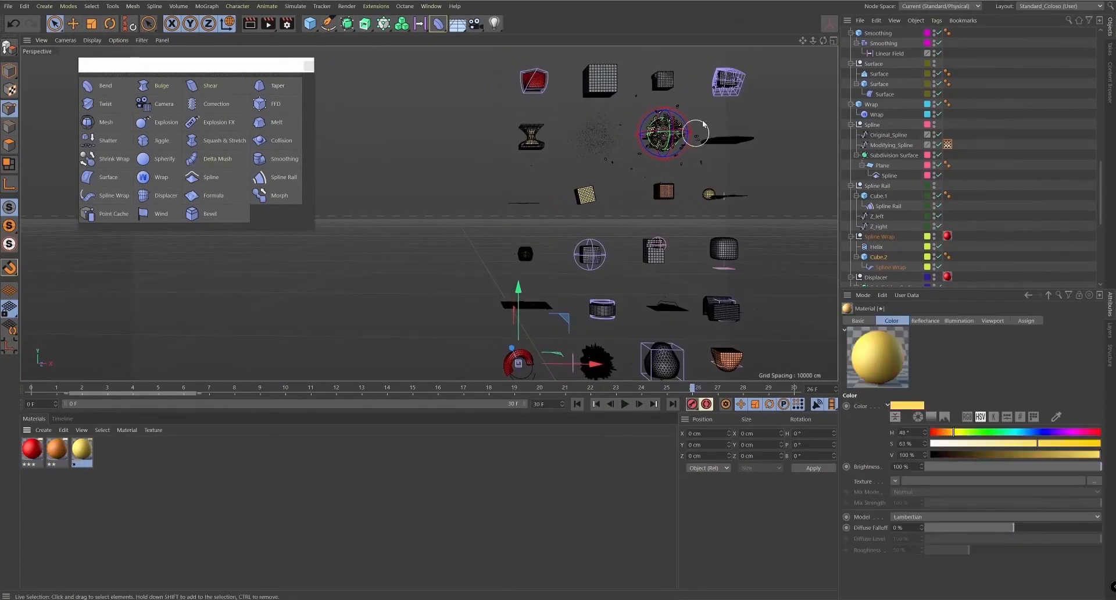
middle_click_drag(621, 164, 628, 207, "alt")
left_click(57, 450)
left_click(82, 450)
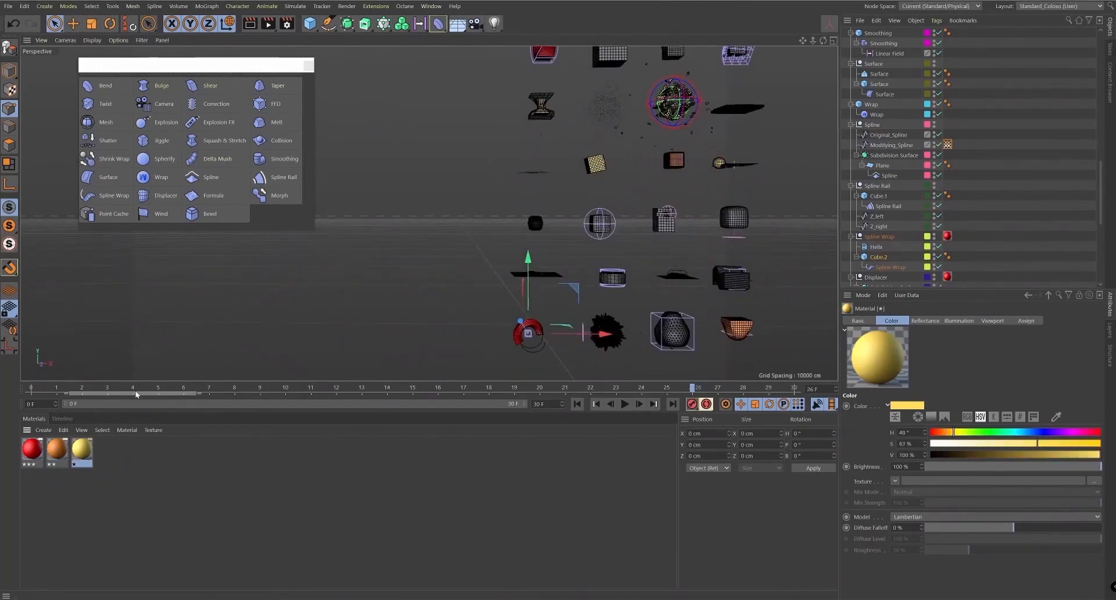
middle_click_drag(692, 276, 688, 263, "alt")
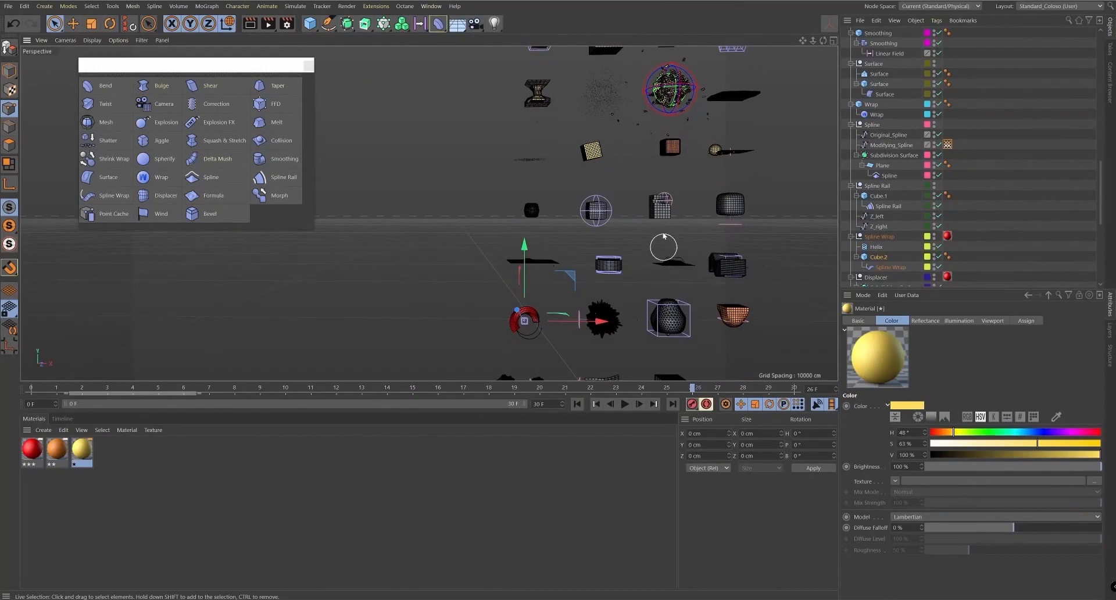
- Frame the Spline Wrap example and play the animation
key("o")
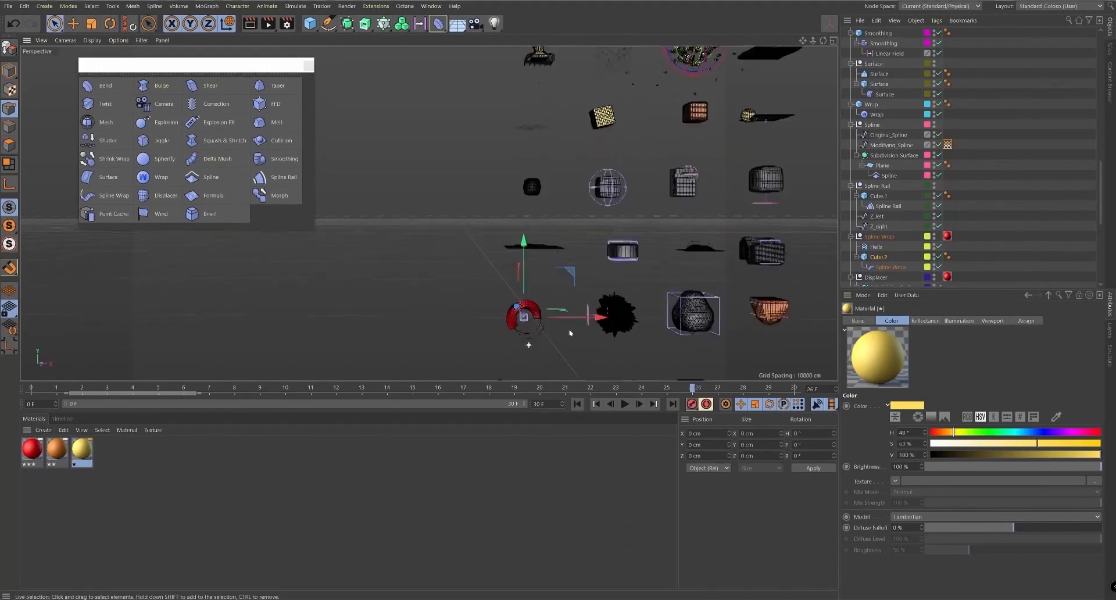
left_click_drag(542, 234, 551, 259, "alt")
left_click(625, 404)
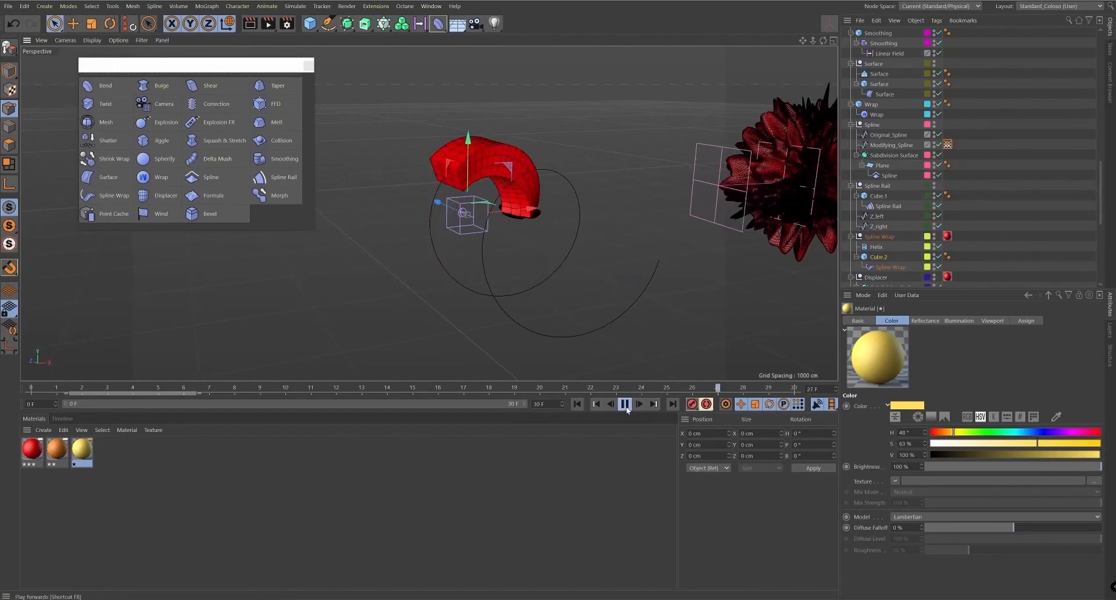
- Examine the properties of the Helix, Cube.2 and the Spline Wrap deformer, viewing the wrapped cube from several angles
left_click(879, 248)
left_click_drag(611, 291, 716, 270, "alt")
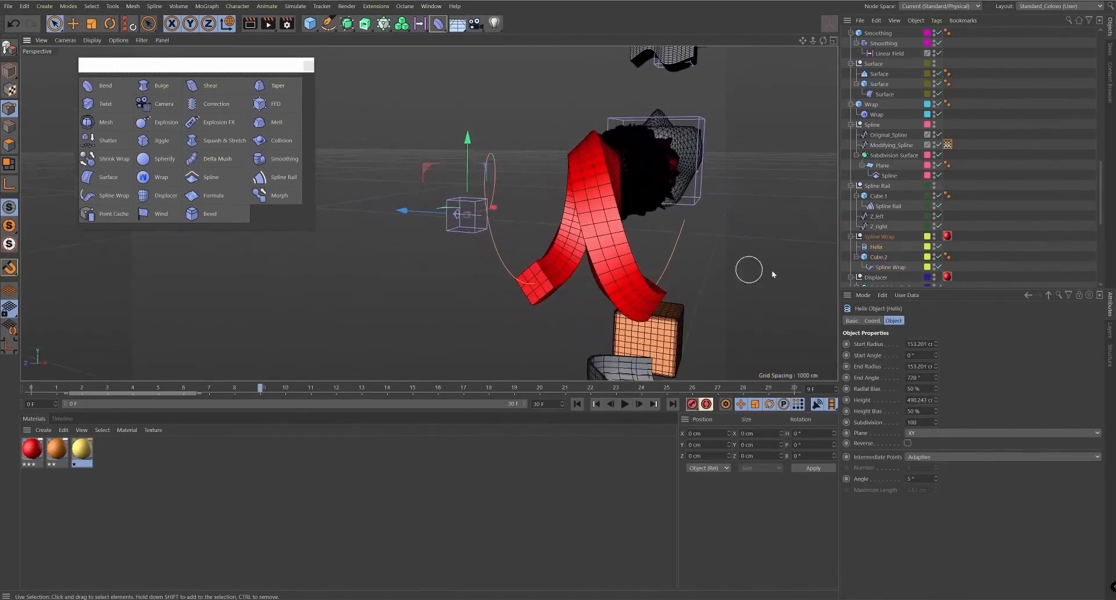
left_click(878, 258)
left_click_drag(705, 306, 737, 340, "alt")
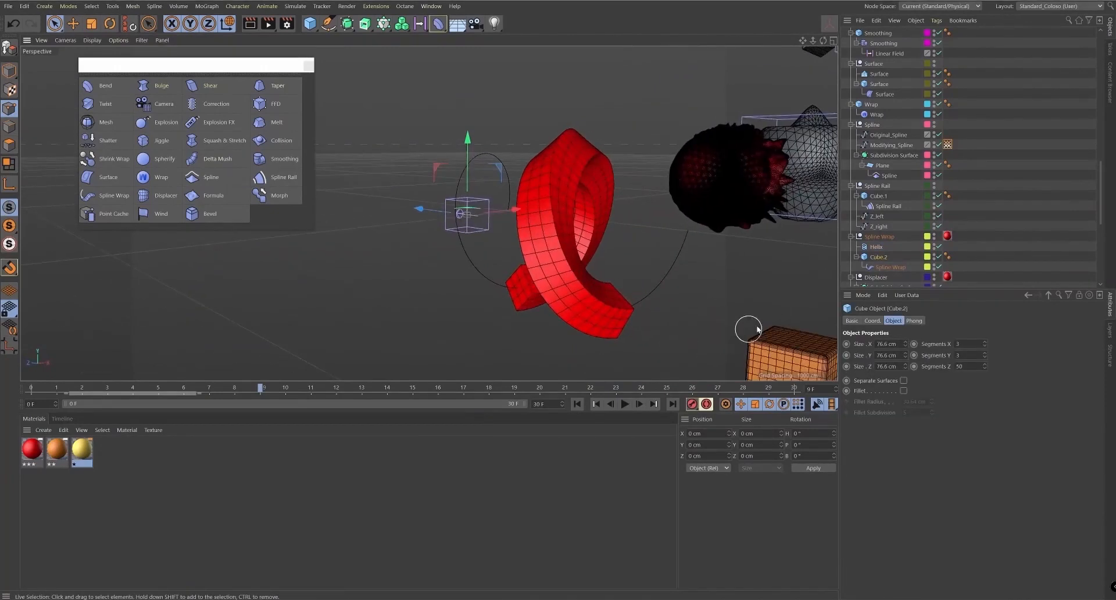
left_click(877, 247)
left_click(891, 267)
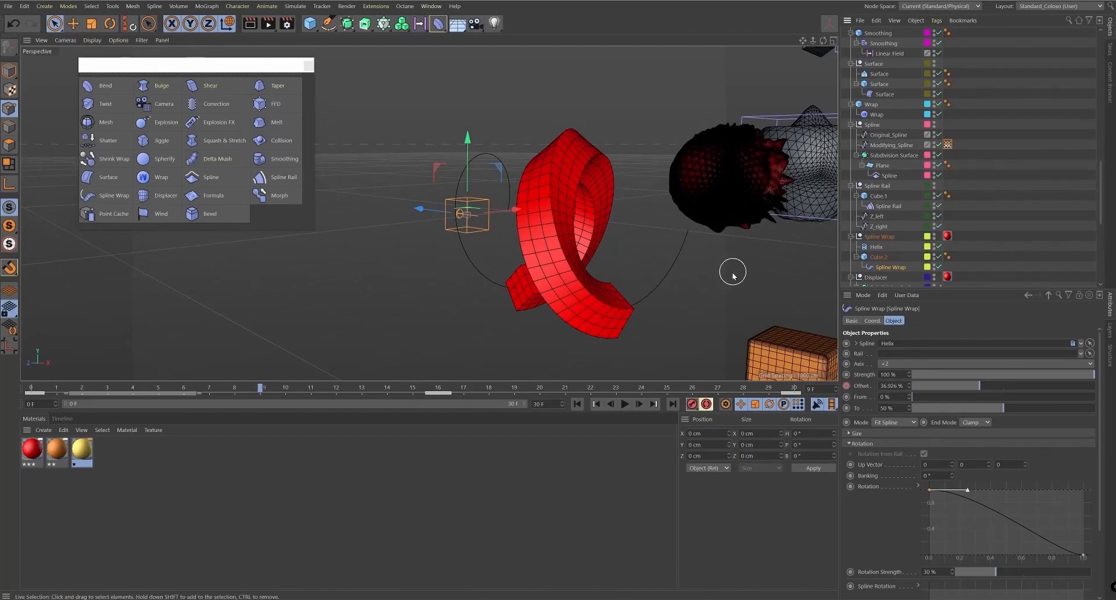
- Add a Figure primitive to the Spline Wrap group, nest the Spline Wrap deformer under it and disable Cube.2
left_click_drag(439, 25, 407, 30)
left_click_drag(310, 23, 456, 100)
left_click_drag(900, 278, 882, 255)
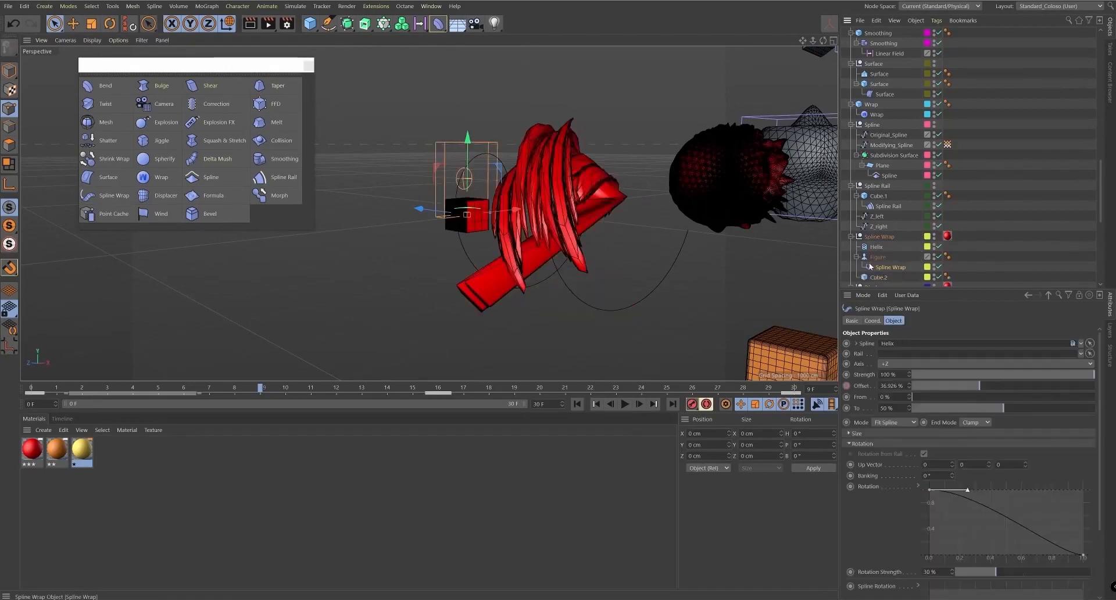
left_click(885, 277)
left_click(934, 278)
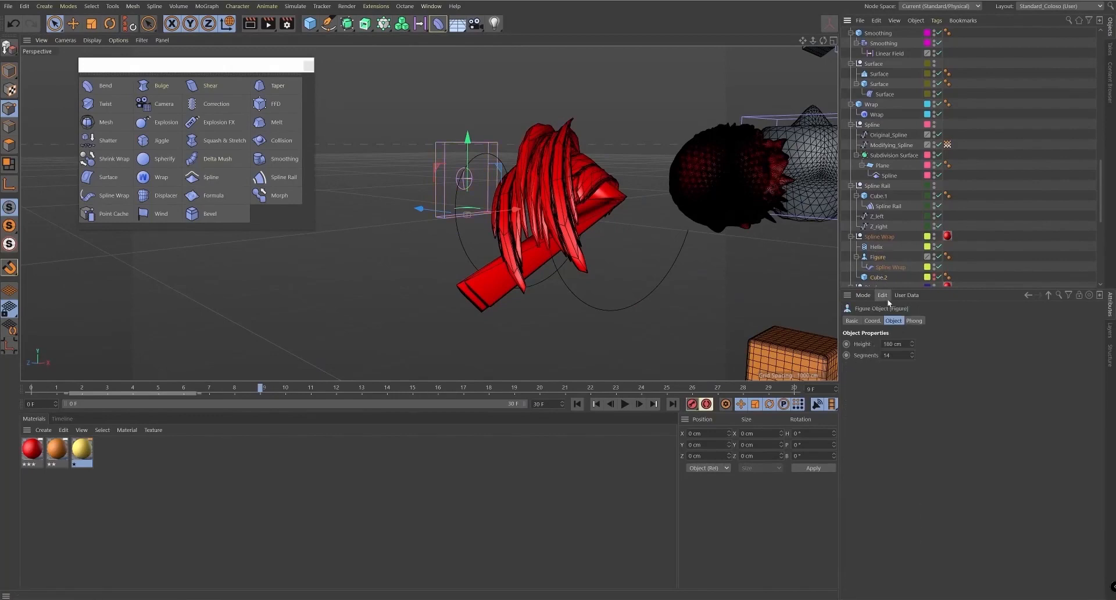
- Try other Axis directions on the Figure's Spline Wrap deformer, settling on -Y, and view the wrapped figure from another angle
left_click(885, 268)
mouse_move(573, 215)
left_mouse_down("alt")
mouse_move(492, 211)
mouse_move(593, 214)
left_mouse_up("alt")
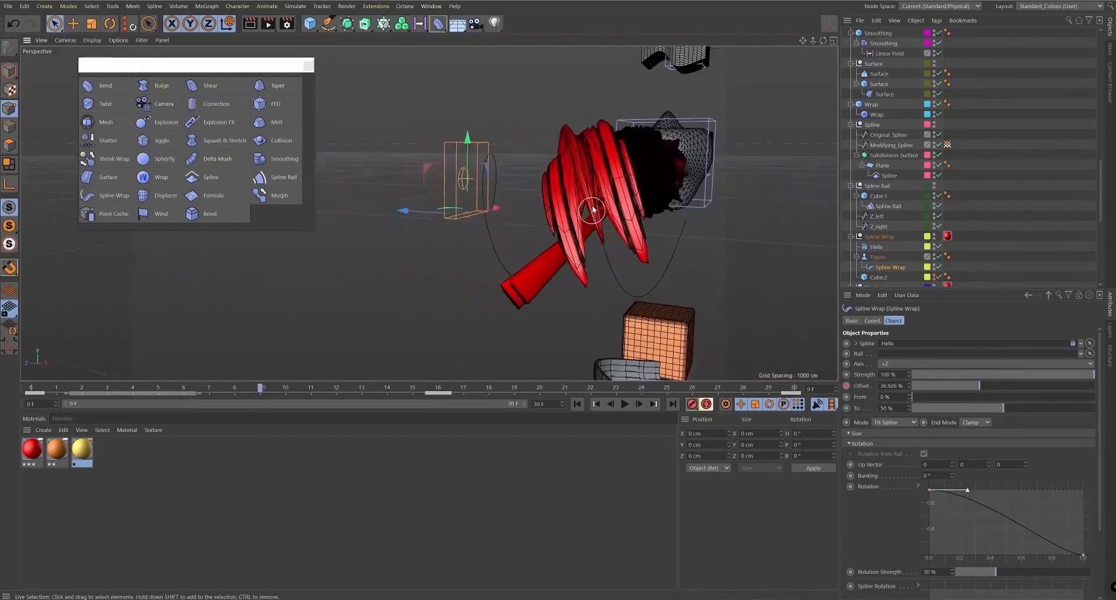
left_click(885, 365)
left_click(907, 372)
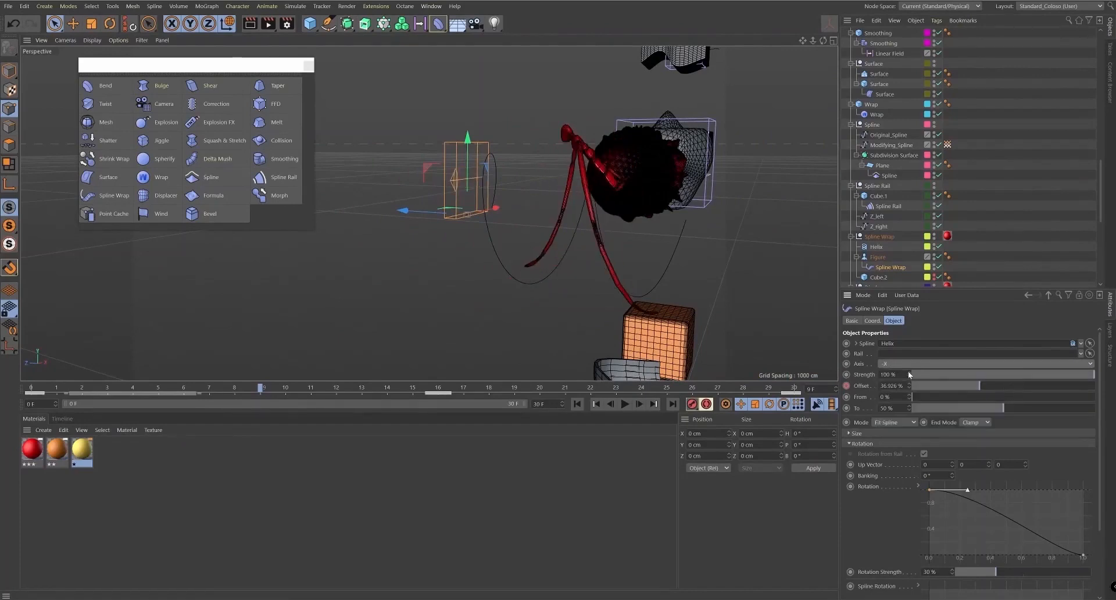
key("Down")
key("Down")
key("Down")
key("Up")
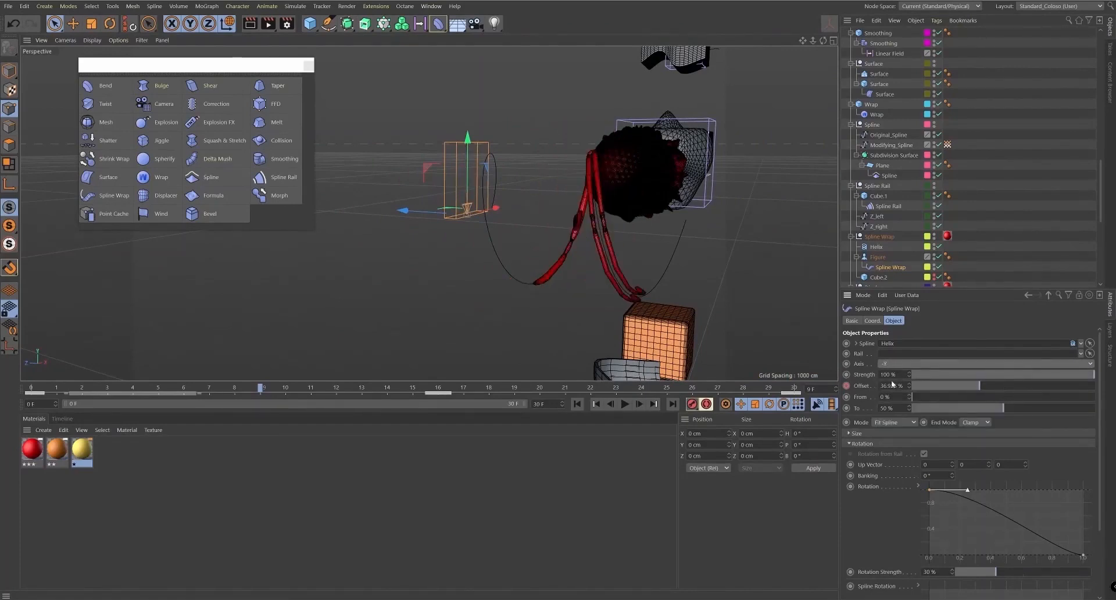
left_click_drag(573, 257, 616, 313, "alt")
left_click_drag(626, 268, 605, 290, "alt")
- Compare the +Z and -Y axes on the Spline Wrap deformer and set its Mode to Keep Length
left_click(895, 363)
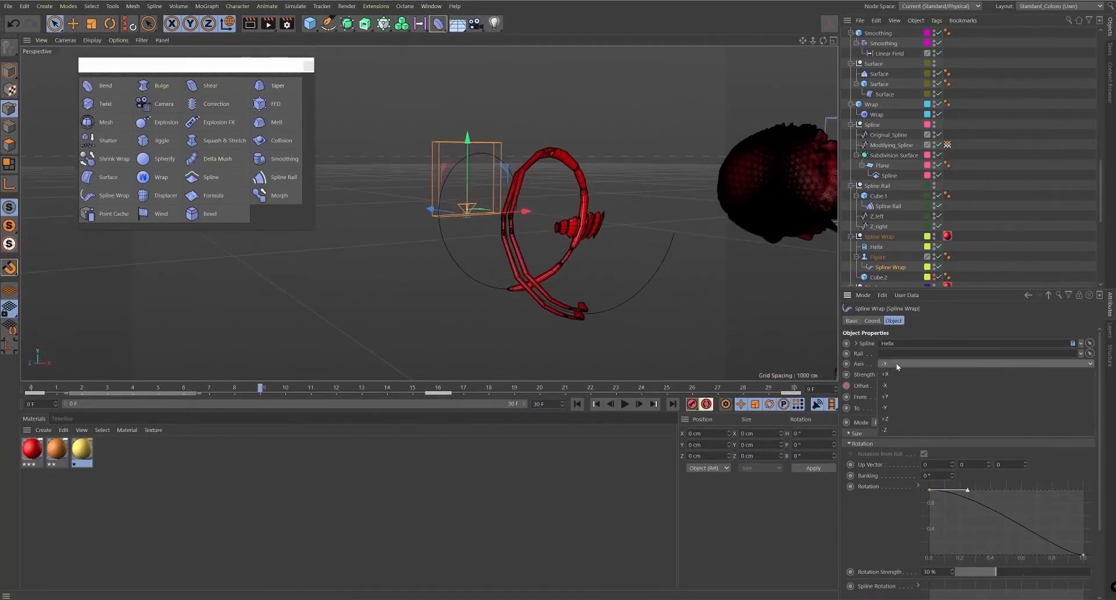
left_click(889, 418)
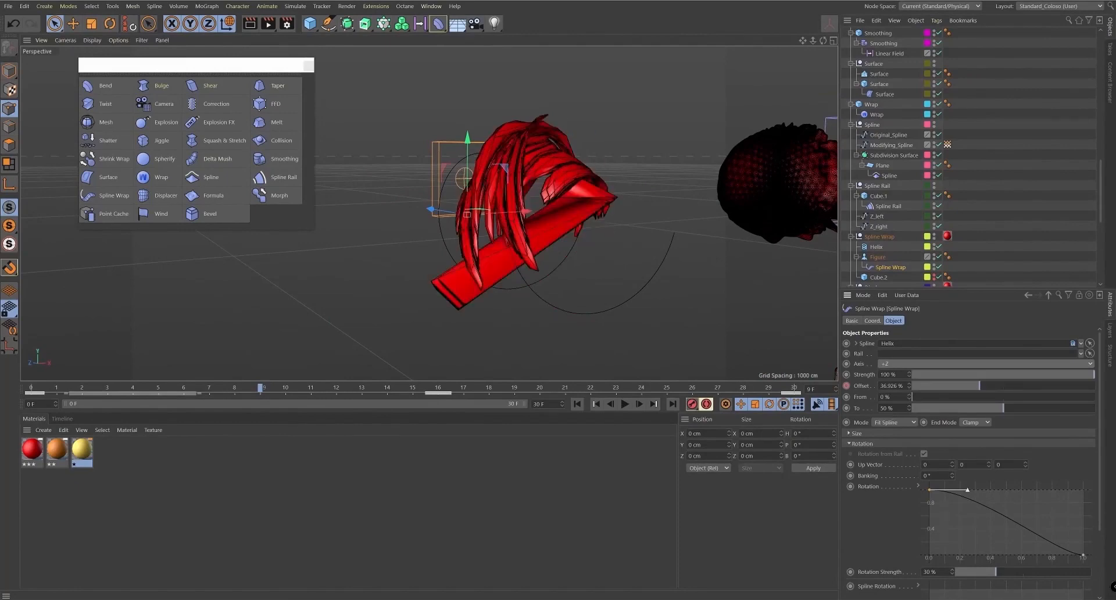
left_click(898, 423)
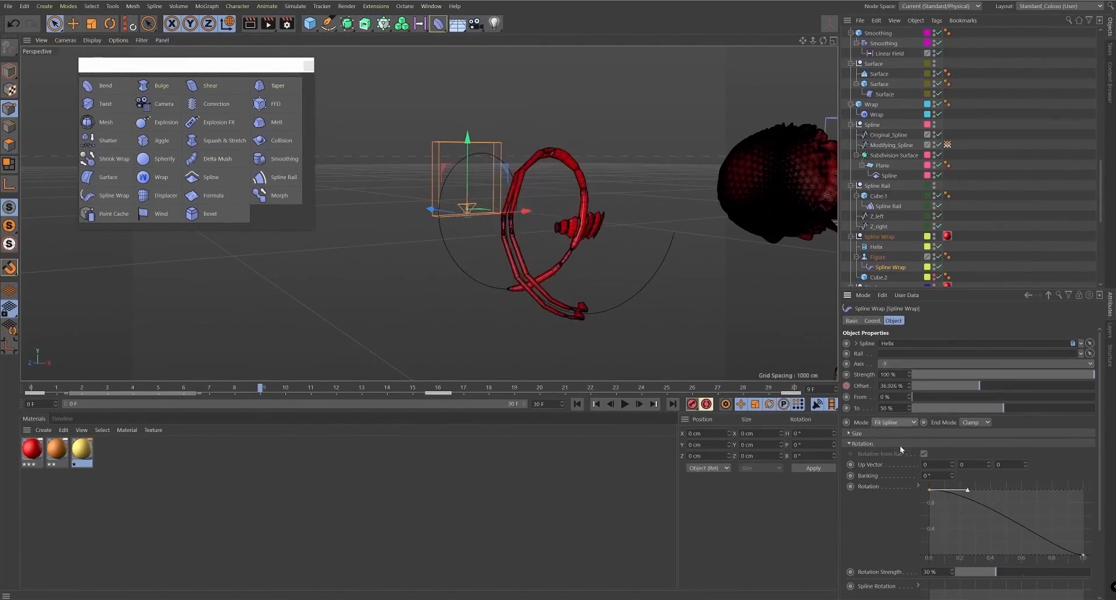
left_click(900, 448)
left_click_drag(616, 303, 581, 308, "alt")
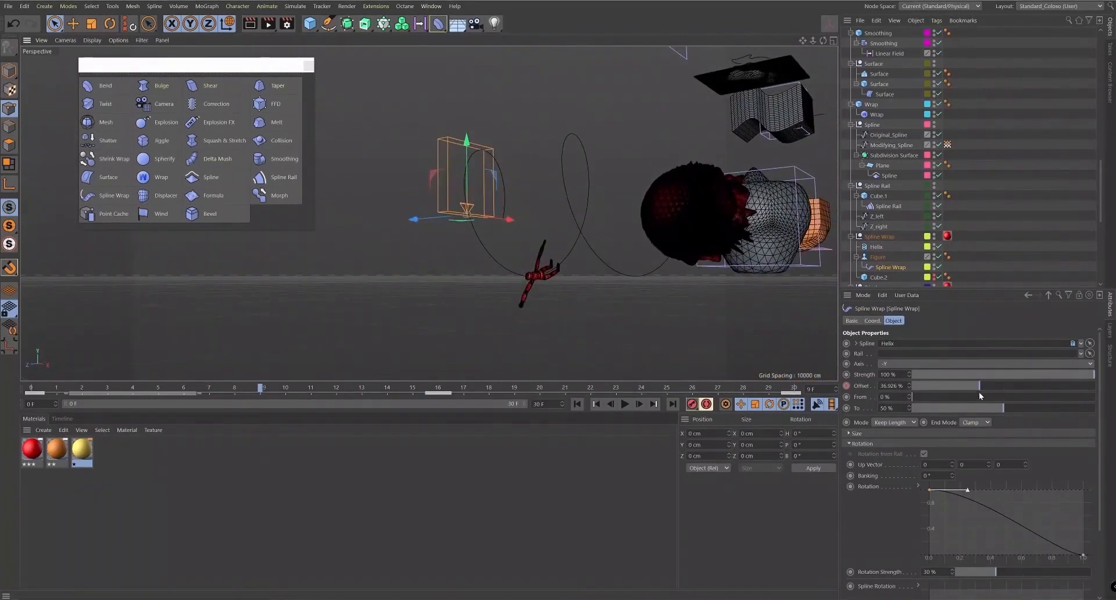
- Enlarge the Figure primitive by greatly increasing its height and check it along the timeline
left_click(877, 256)
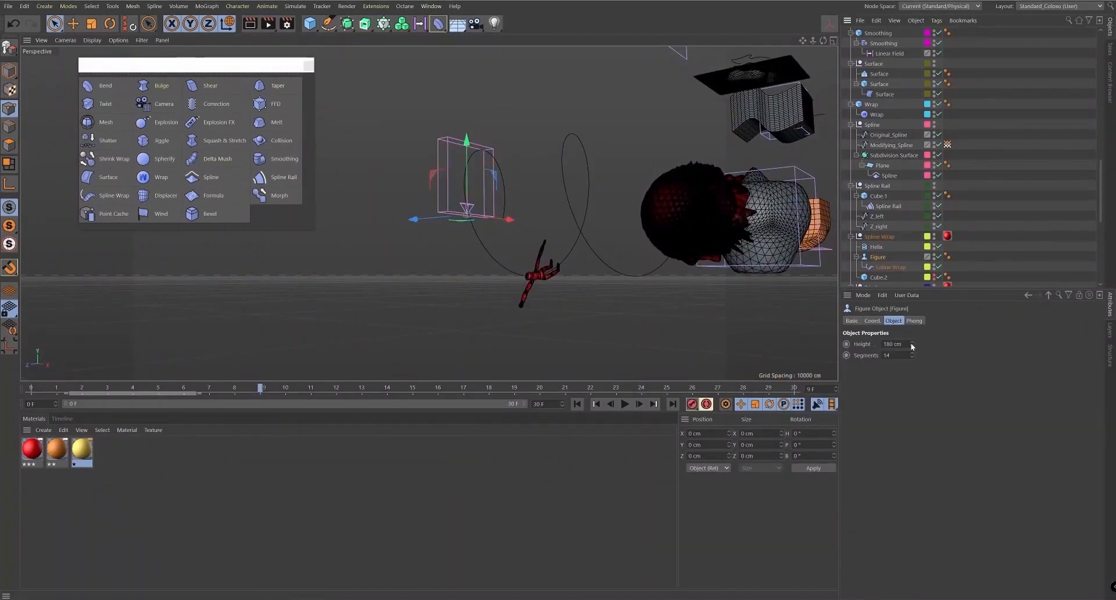
left_click_drag(912, 344, 885, 181)
left_click_drag(625, 282, 792, 302, "alt")
mouse_move(261, 389)
left_mouse_down()
mouse_move(312, 390)
mouse_move(232, 389)
mouse_move(248, 390)
left_mouse_up()
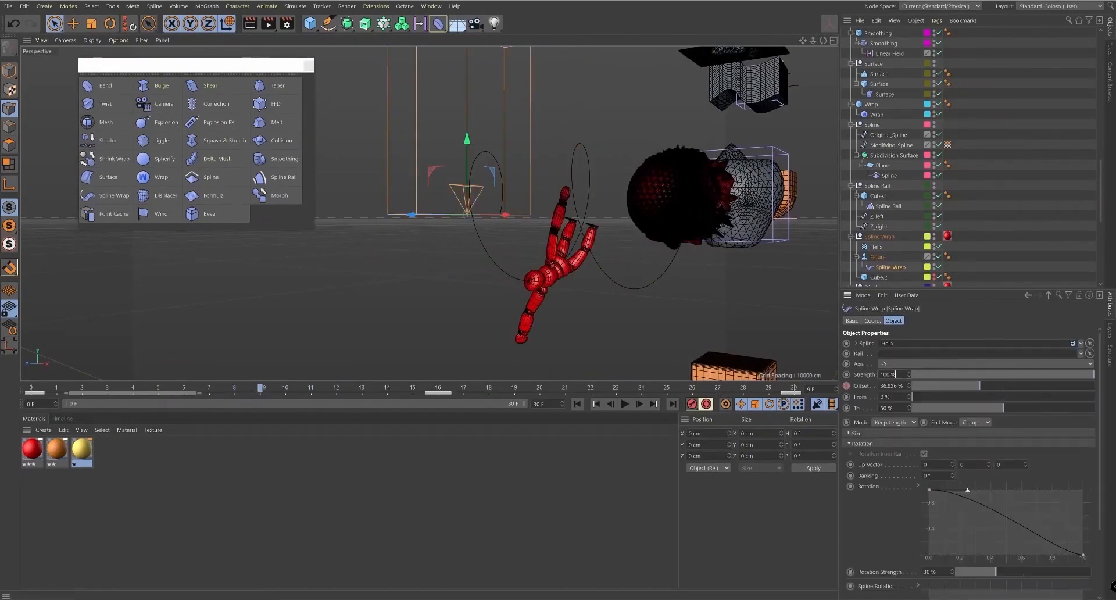
- Try the -X and +X axes on the Spline Wrap deformer, return to -Y and scrub the animation to frame 23
left_click(898, 364)
left_click(910, 374)
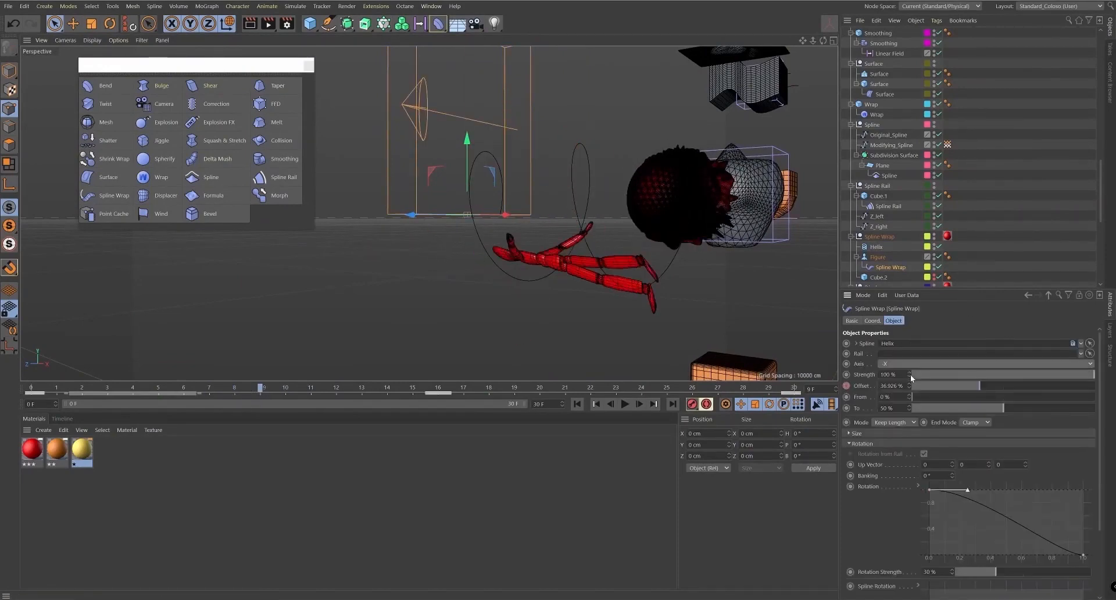
left_click_drag(461, 388, 494, 395)
left_click(886, 364)
left_click(886, 374)
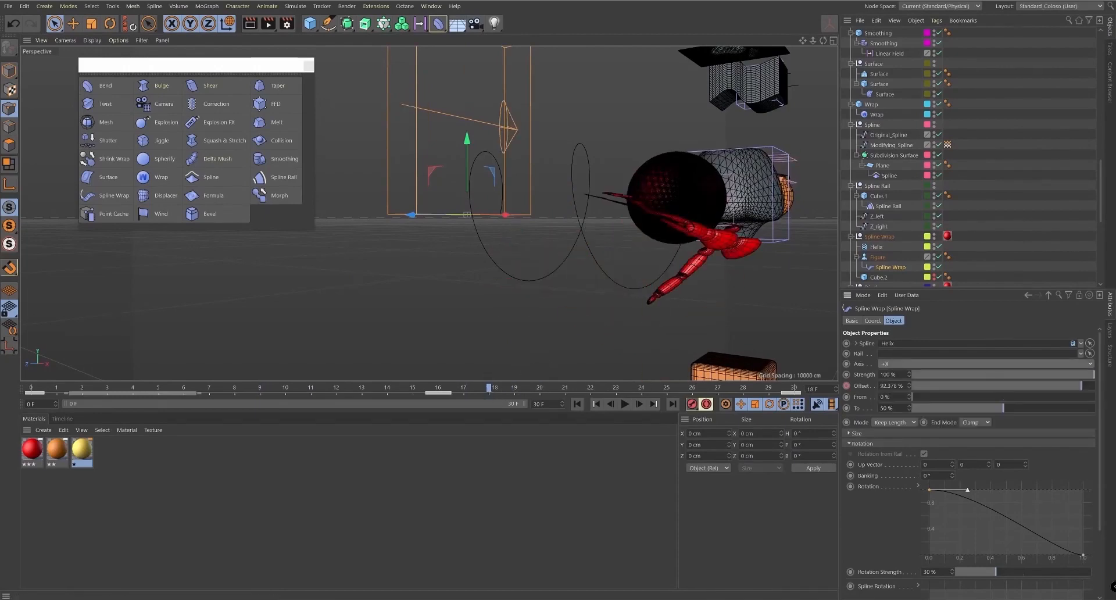
key("Down")
key("Down")
key("Down")
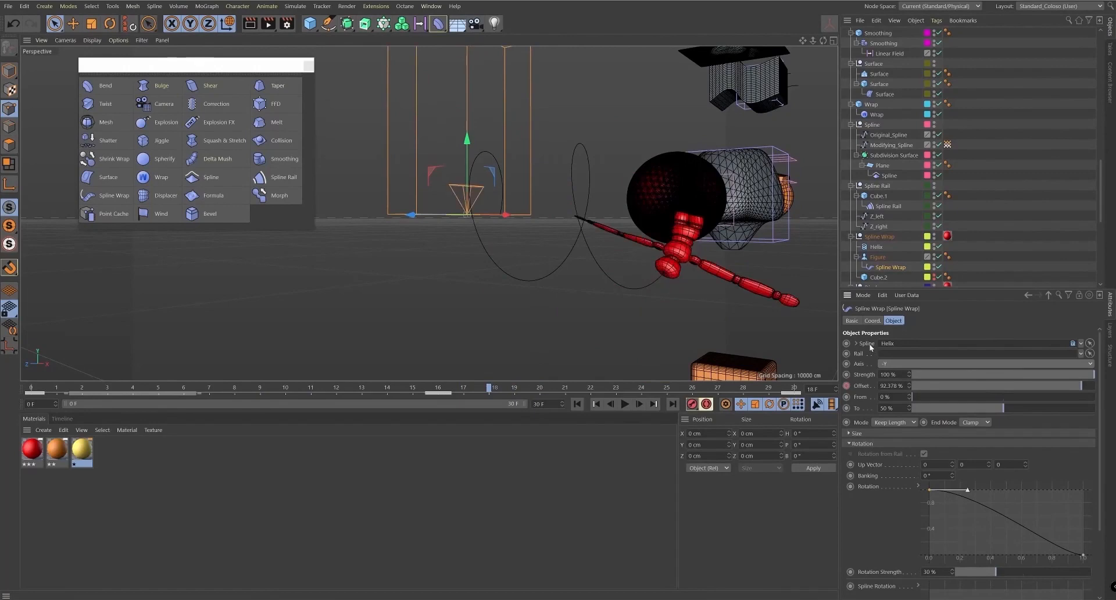
left_click_drag(364, 389, 617, 389)
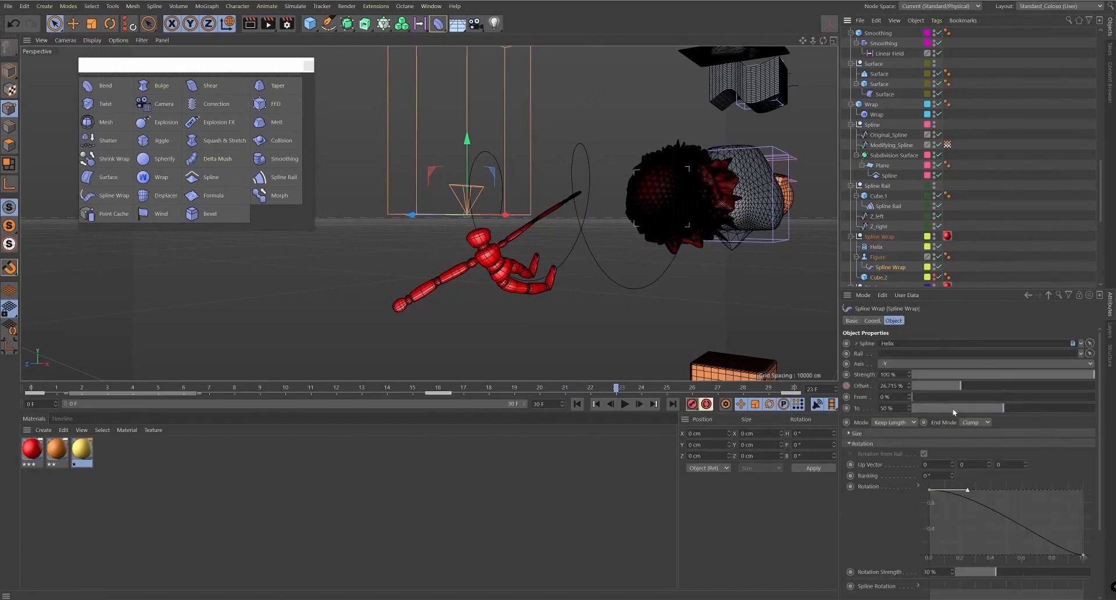
- Set the Spline Wrap's range from 0% to 100% and its Mode to Fit Spline
left_click_drag(1001, 411, 1095, 409)
mouse_move(925, 399)
left_mouse_down()
mouse_move(1052, 399)
mouse_move(910, 398)
left_mouse_up()
left_click(903, 423)
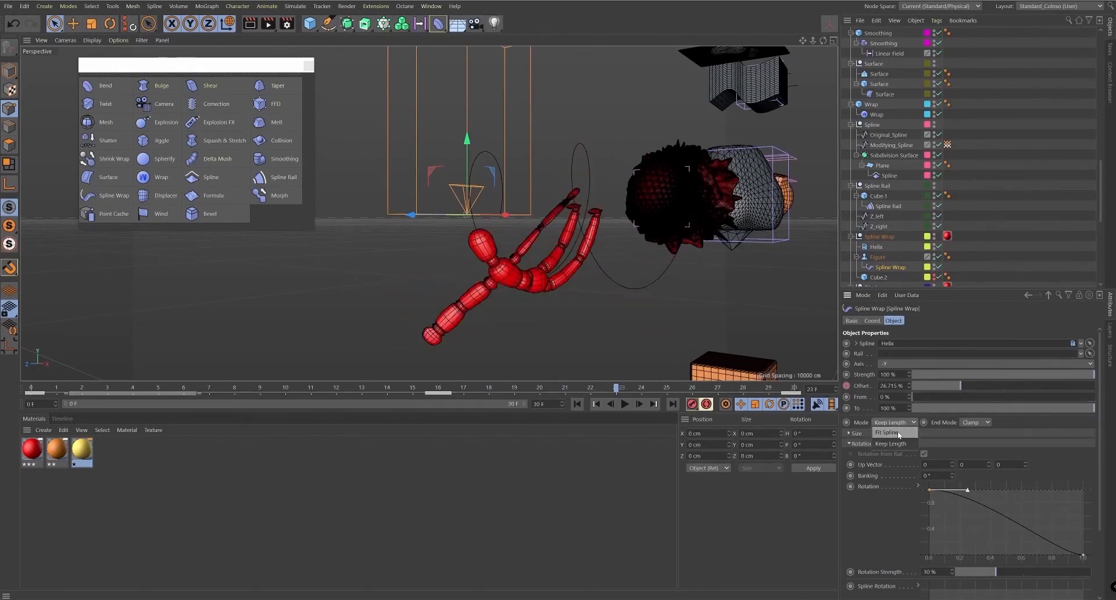
left_click(898, 434)
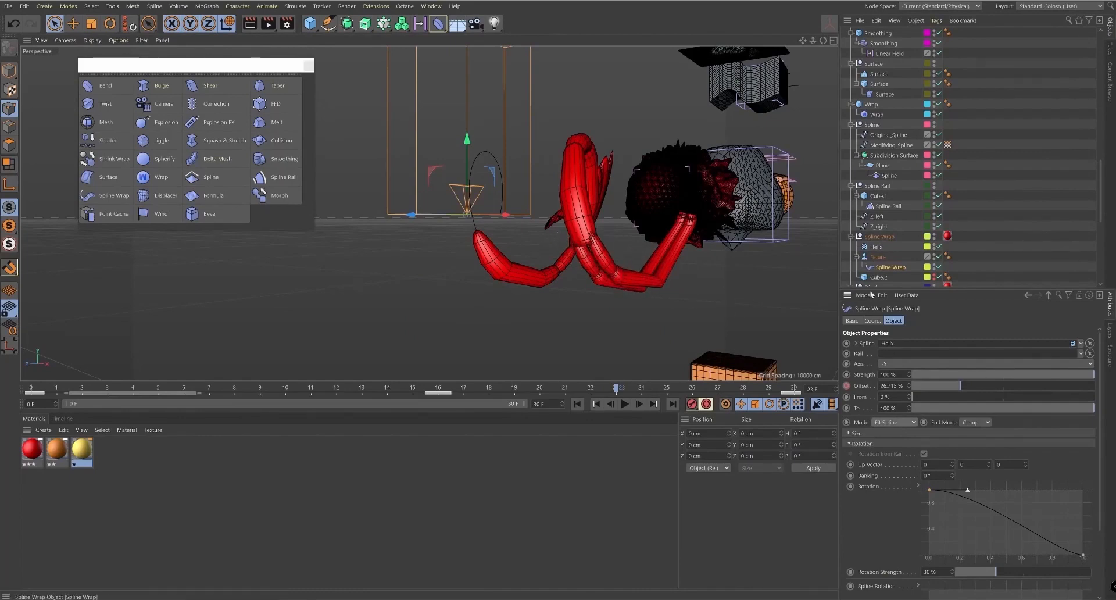
- Try a lower Offset on the Spline Wrap, undo it and switch the Mode to Keep Length
mouse_move(960, 385)
left_mouse_down()
mouse_move(1045, 390)
mouse_move(946, 395)
left_mouse_up()
key("ctrl+z")
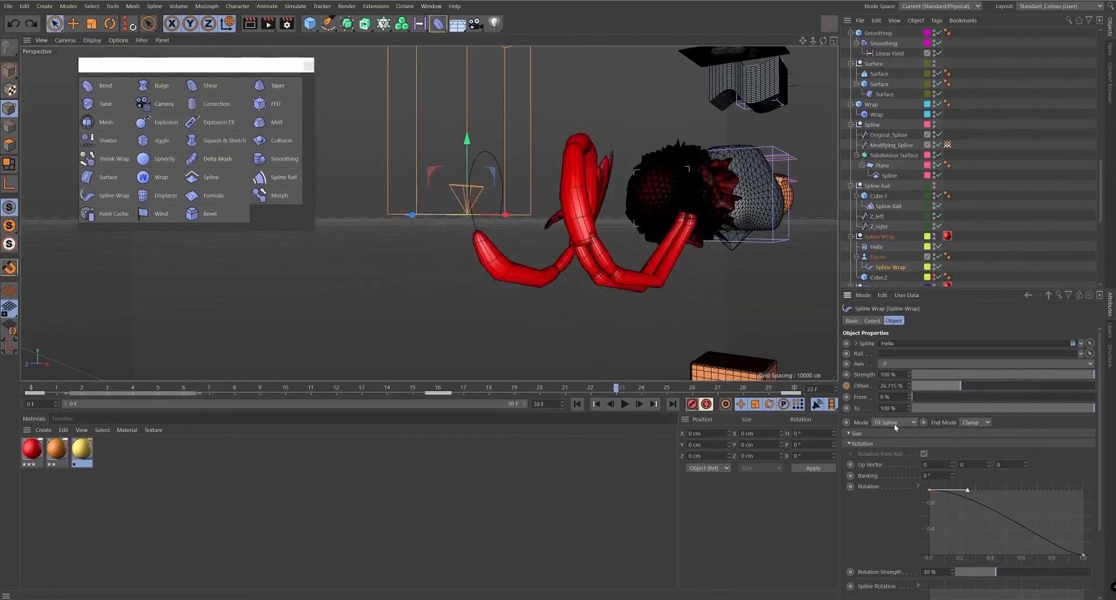
left_click(890, 443)
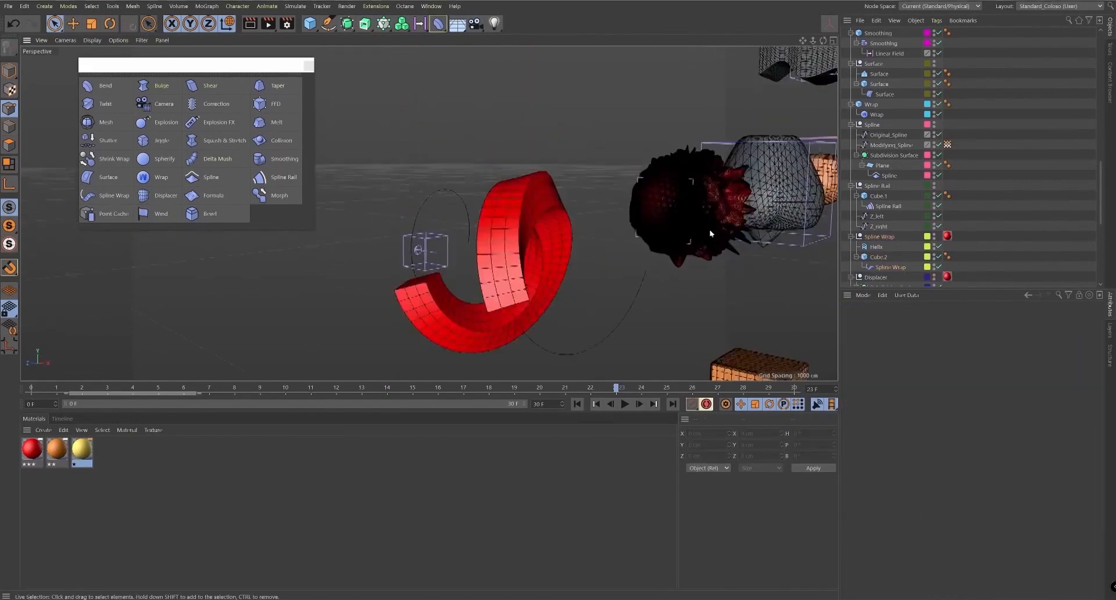
- Select the Displacer deformer in the Displacer group and frame it in the viewport
scroll(933, 214, "down", 5)
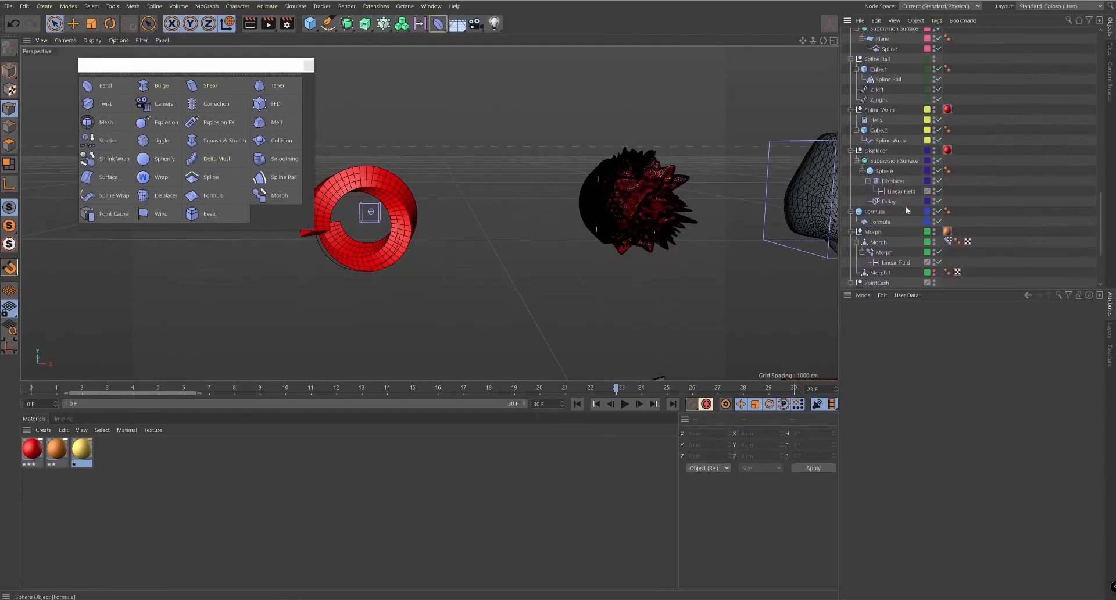
left_click(895, 180)
key("o")
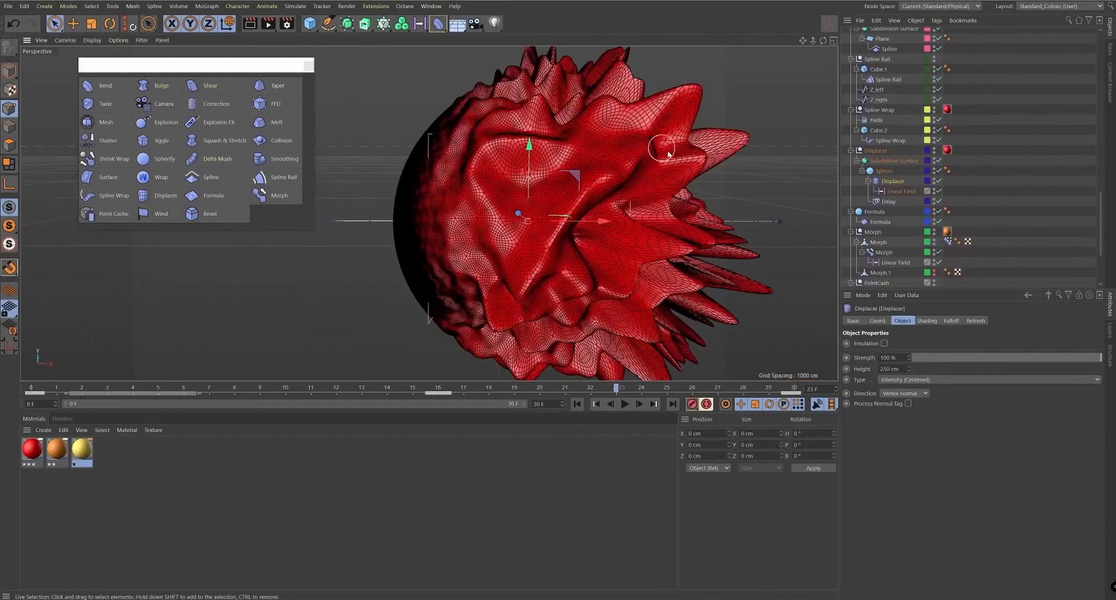
- Disable the Delay deformer and the Linear Field, and switch off the Linear Field in the Displacer's falloff
left_click(938, 202)
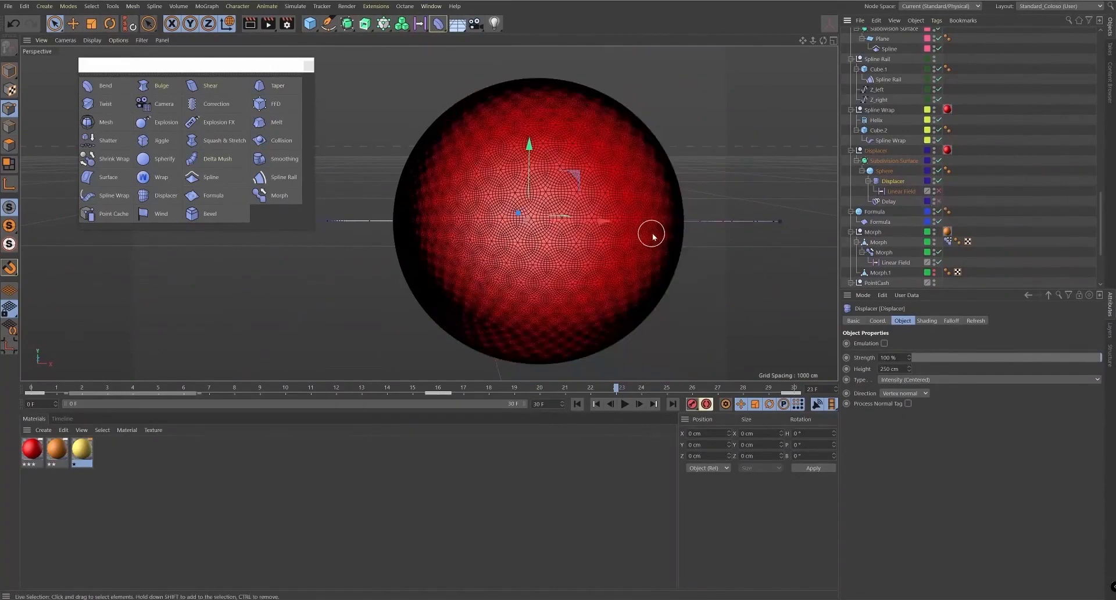
left_click(595, 404)
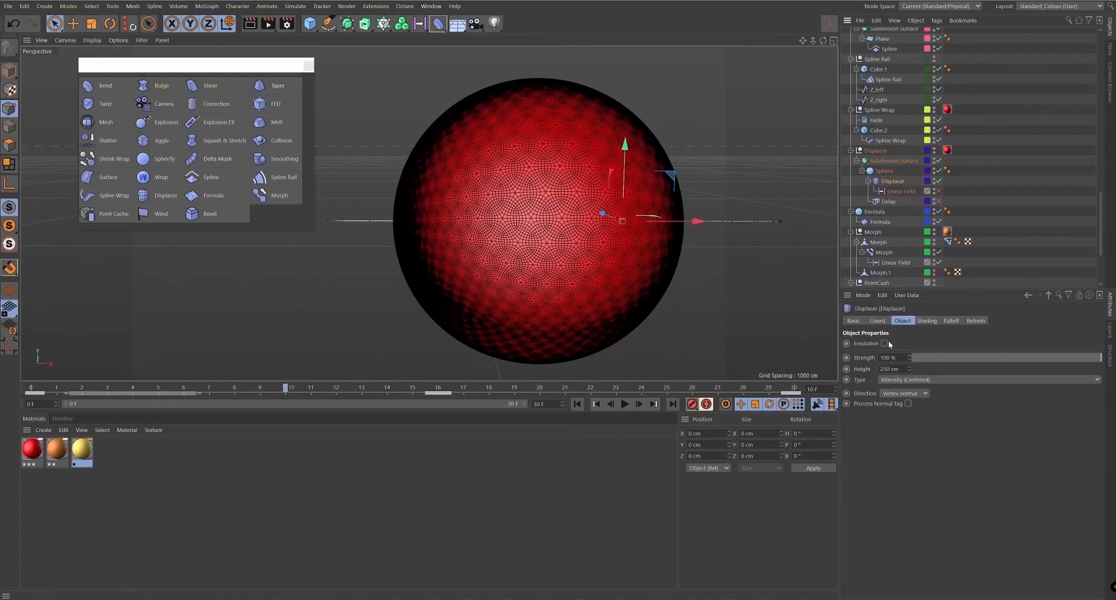
left_click(951, 320)
left_click(848, 367)
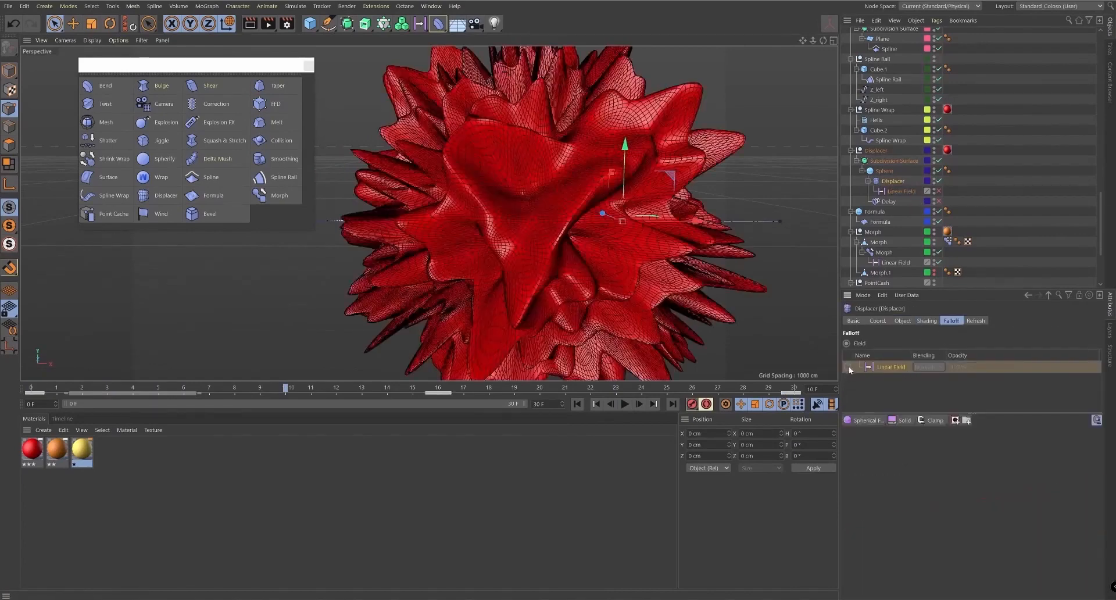
scroll(635, 267, "down", 3)
scroll(630, 236, "up", 3)
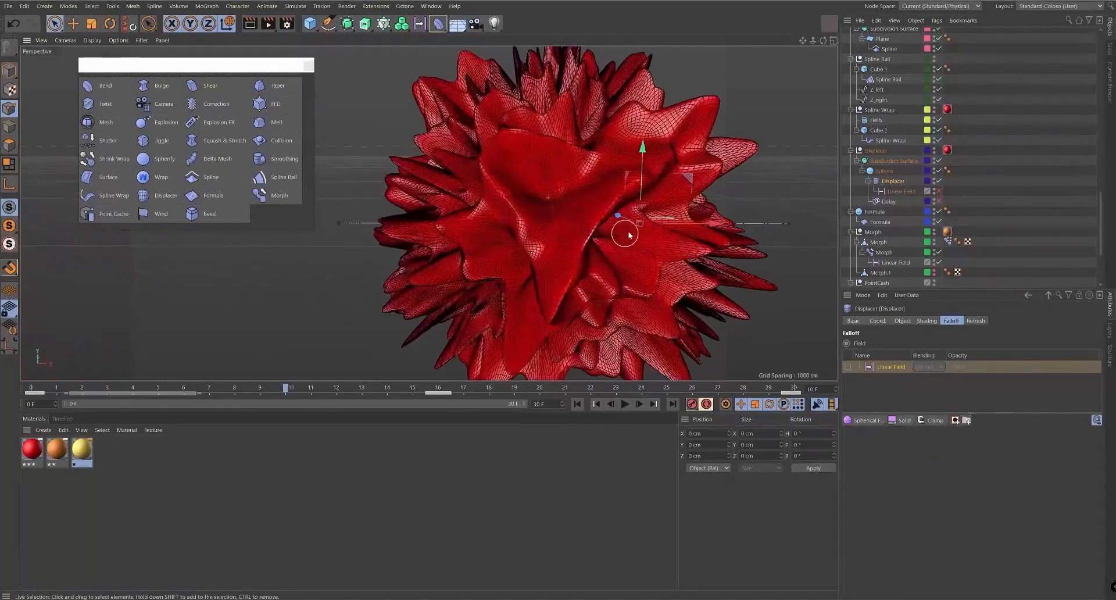
left_click_drag(630, 235, 667, 225, "alt")
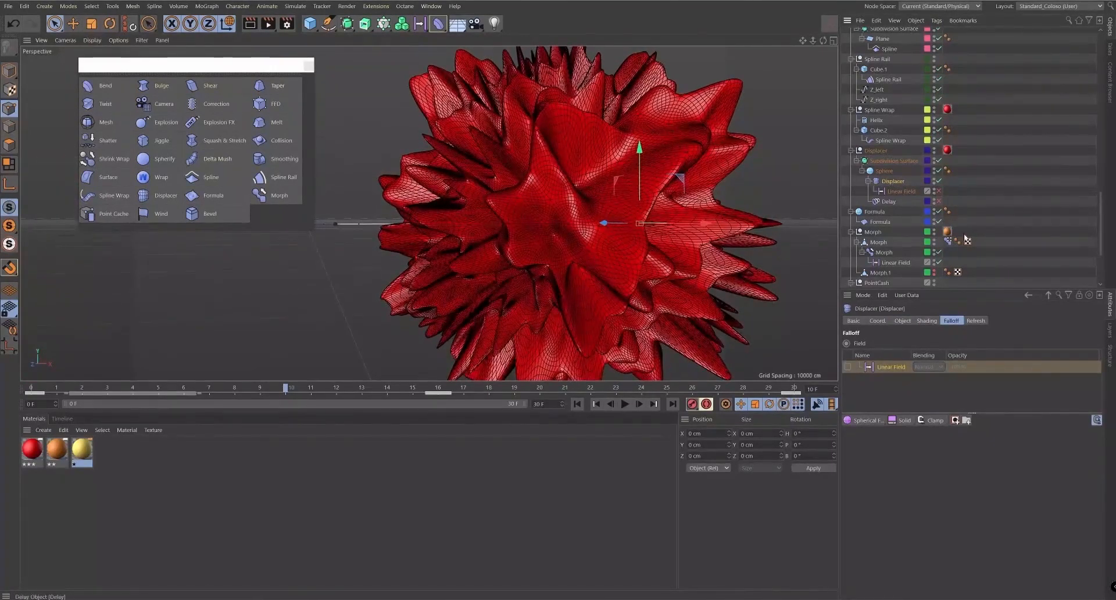
- Set the noise type of the Displacer's Noise shader to VL Noise and disable the Subdivision Surface around the sphere
left_click(927, 321)
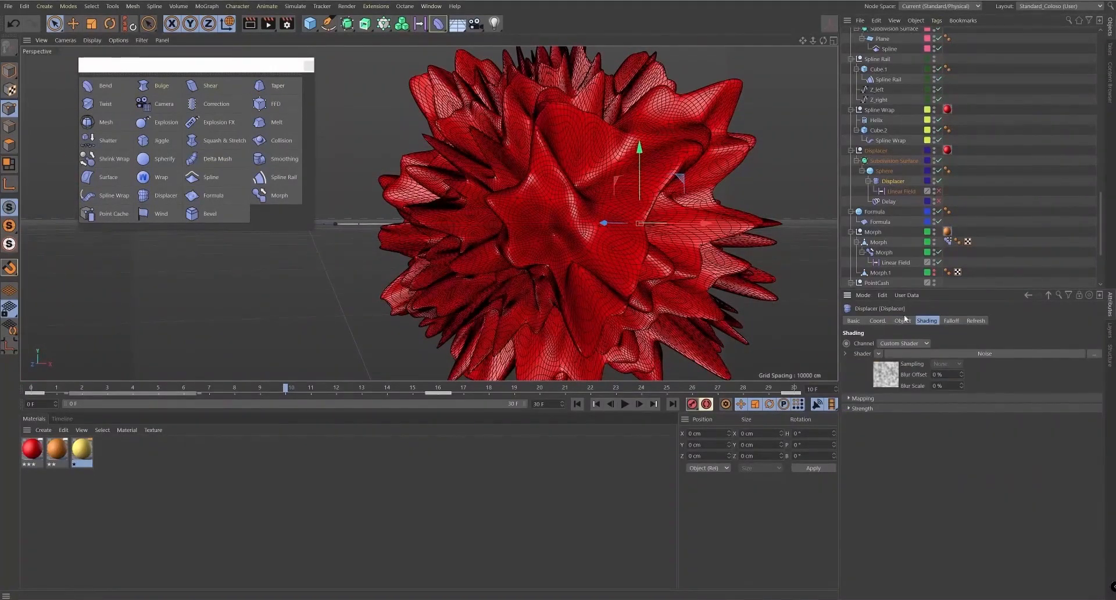
scroll(651, 259, "down", 3)
left_click_drag(647, 253, 737, 310, "alt")
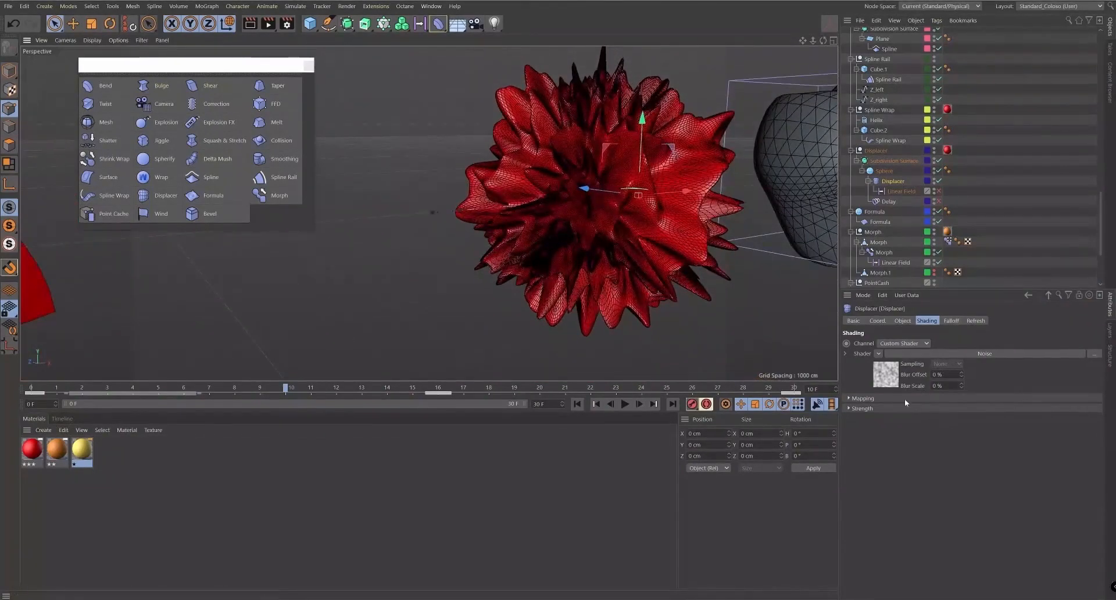
left_click(883, 375)
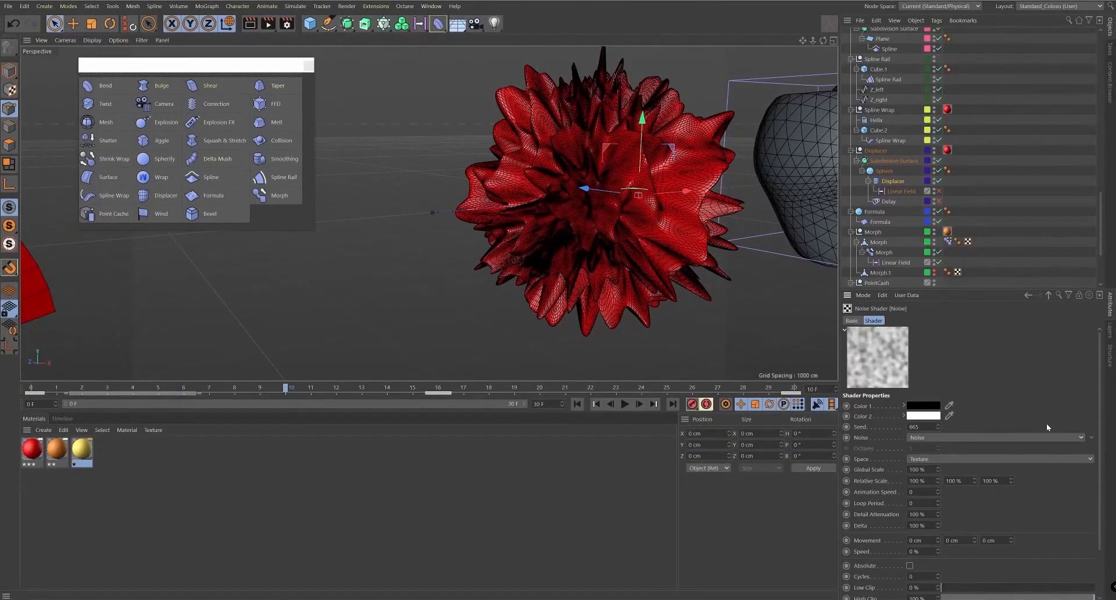
left_click(908, 437)
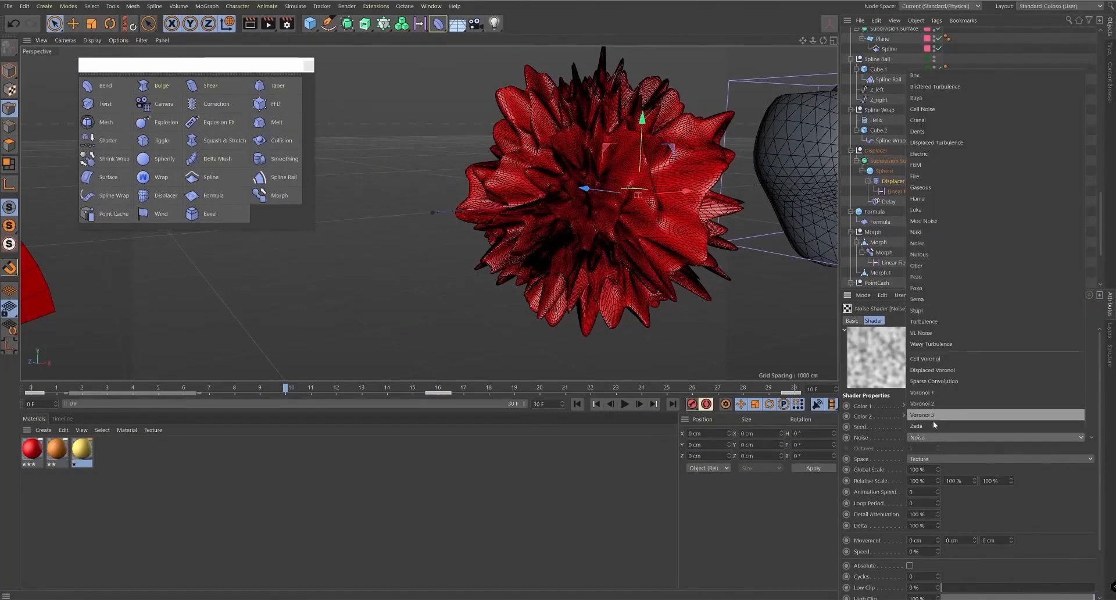
left_click(933, 420)
key("ctrl+z")
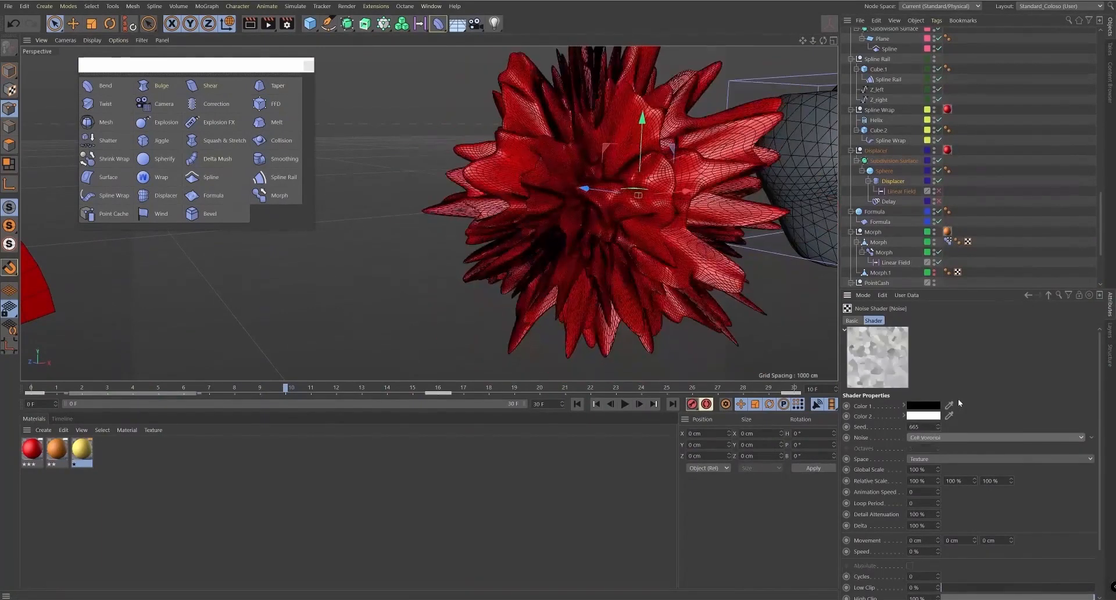
key("ctrl+z")
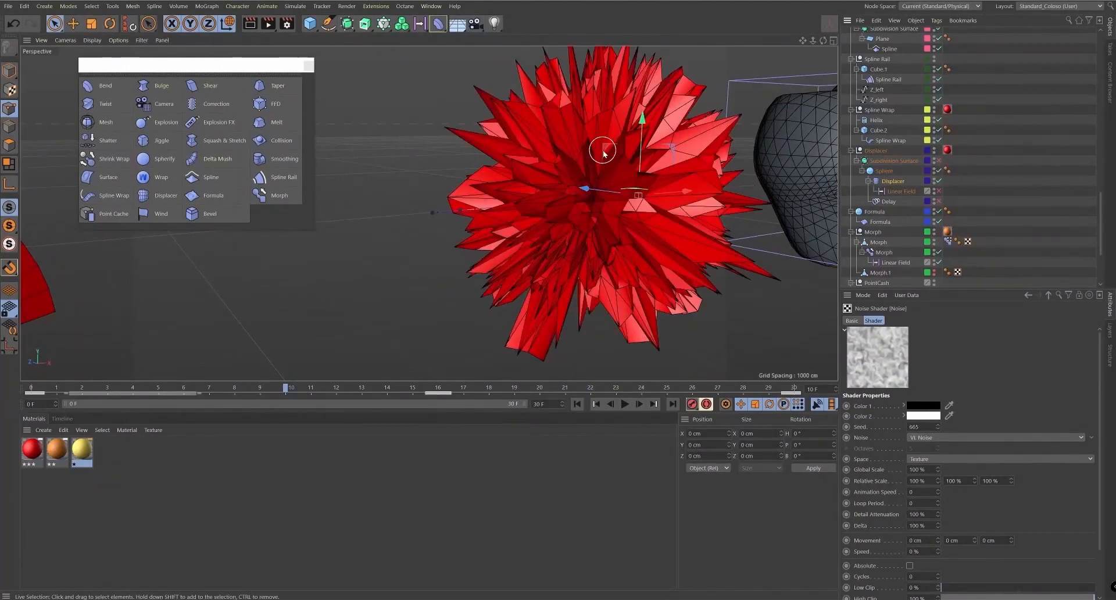
- Try 128 segments on the displaced sphere and set its segments to 200
left_click(888, 171)
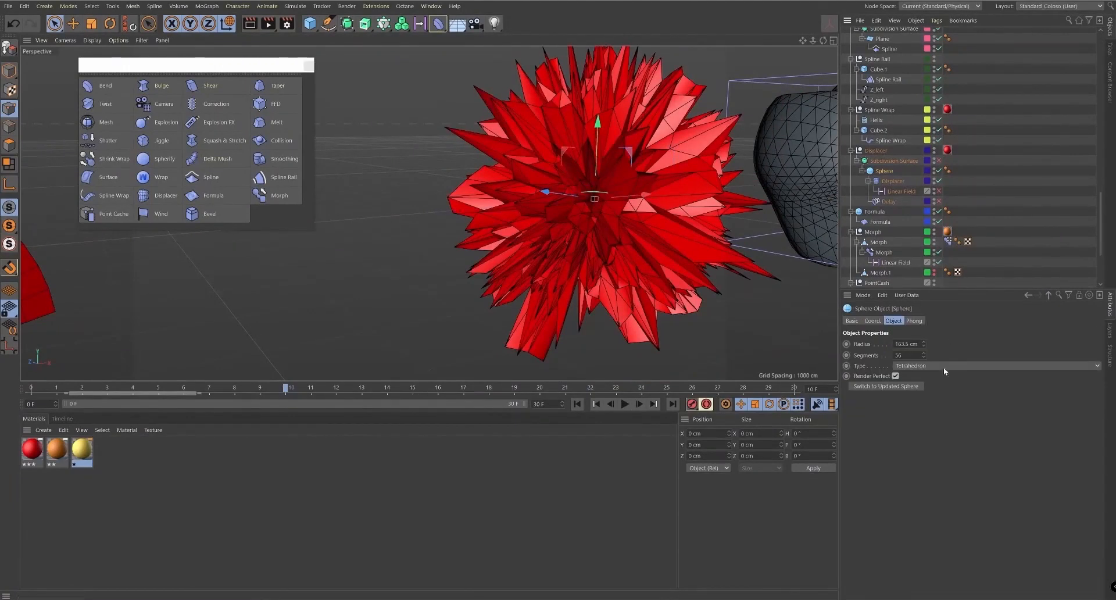
left_click(918, 366)
type("128")
key("Return")
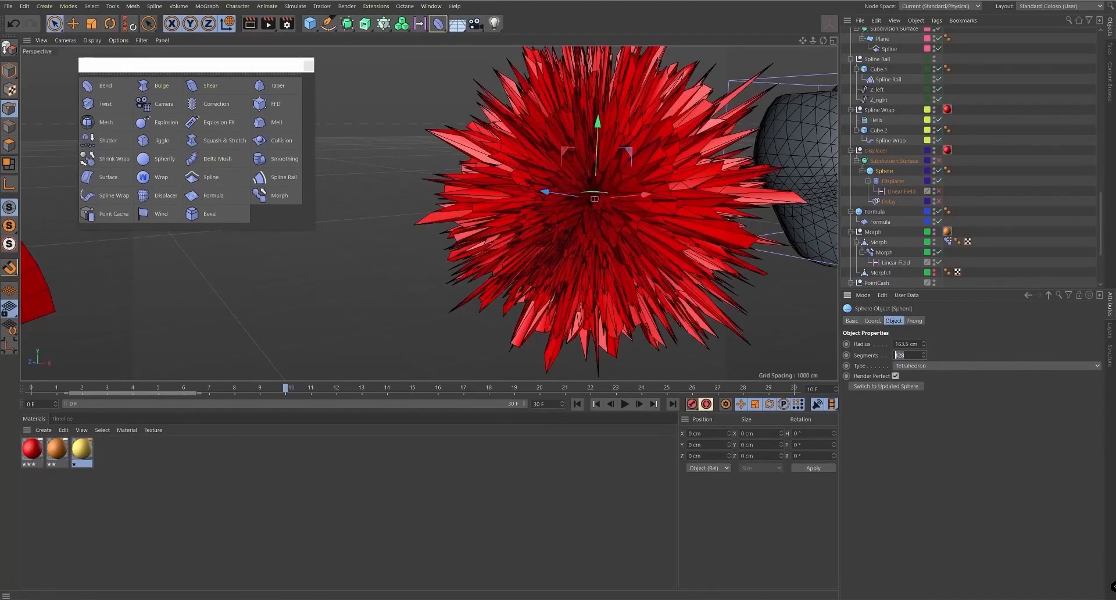
type("200")
key("Return")
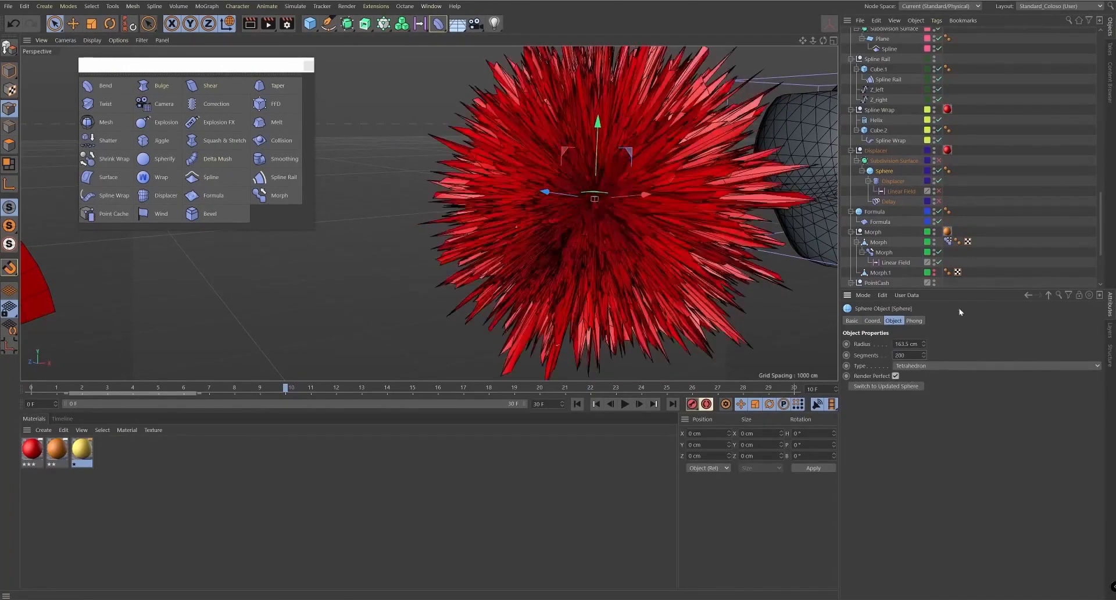
- Reduce the Displacer's height to 44 cm
left_click(895, 182)
left_click(903, 321)
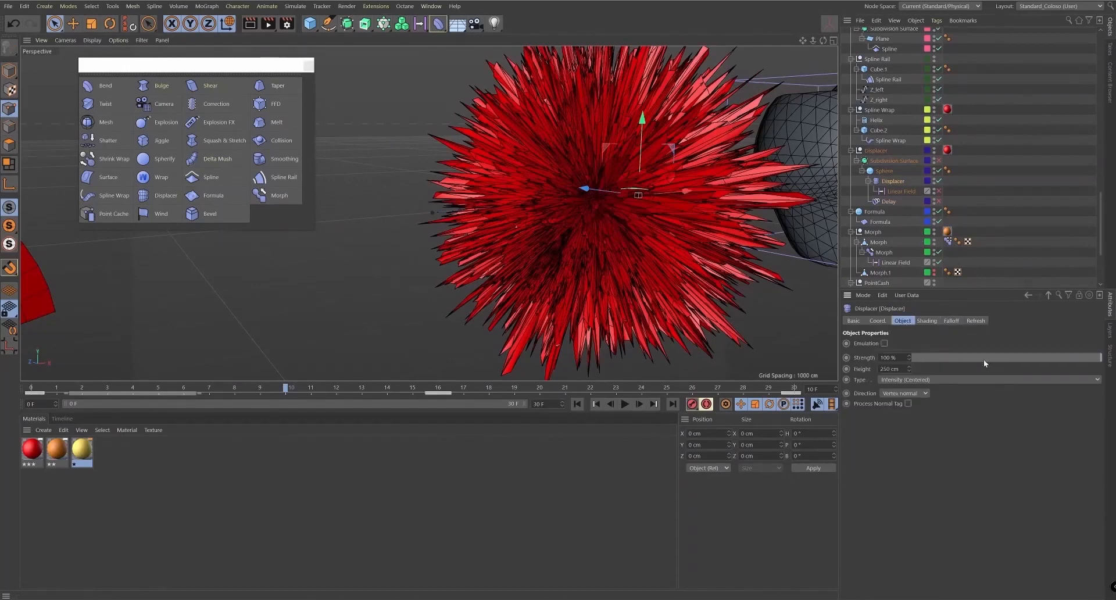
left_click_drag(909, 368, 939, 422)
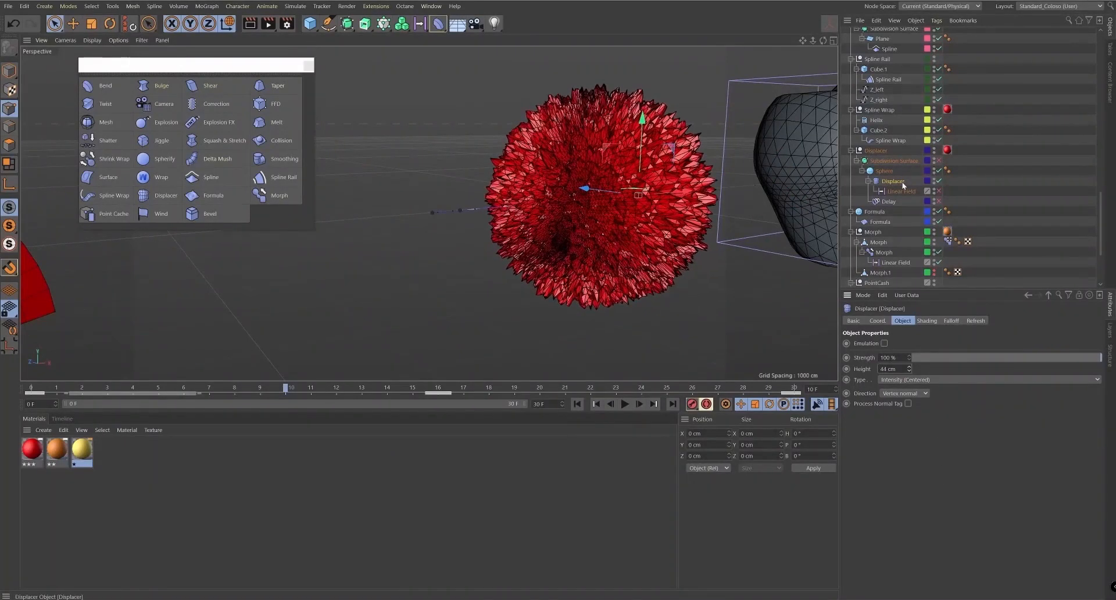
- Set the Global Scale of the Displacer's Noise shader to 345%
left_click(926, 320)
left_click(892, 378)
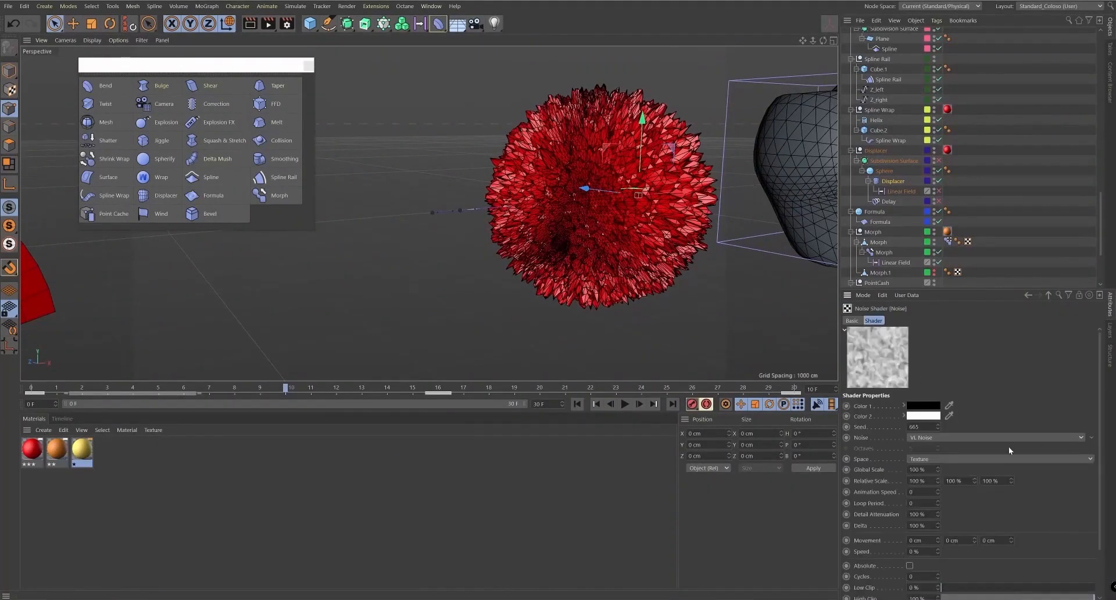
left_click_drag(939, 466, 930, 344)
- Cycle the shader through noise types such as Cell Voronoi, Stupl and Naki, set it to Noise and view the displaced sphere up close
left_click(948, 437)
left_click(947, 422)
key("Up")
key("Up")
key("Up")
key("Up")
key("Up")
key("Up")
key("Up")
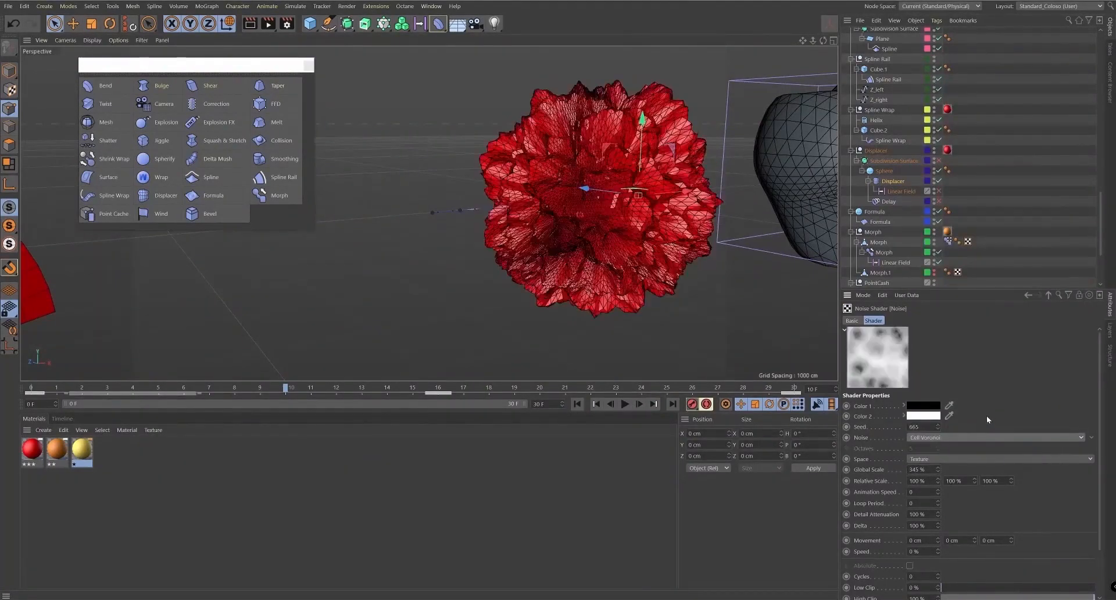
key("Up")
key("Up")
key("Up")
key("Up")
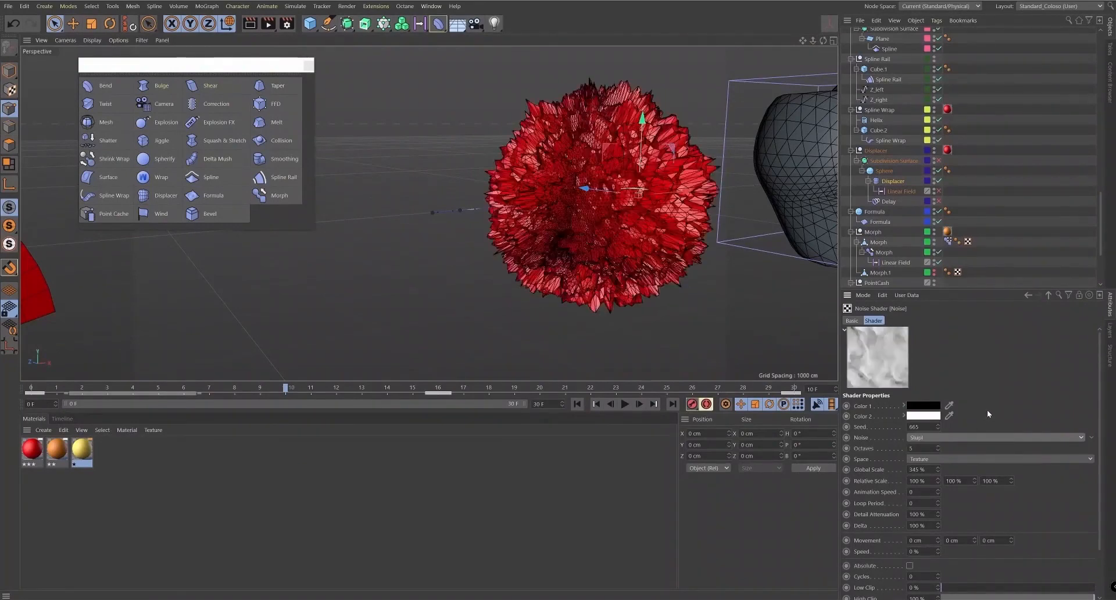
key("Up")
key("Up")
key("Up")
key("Up")
key("Up")
key("Up")
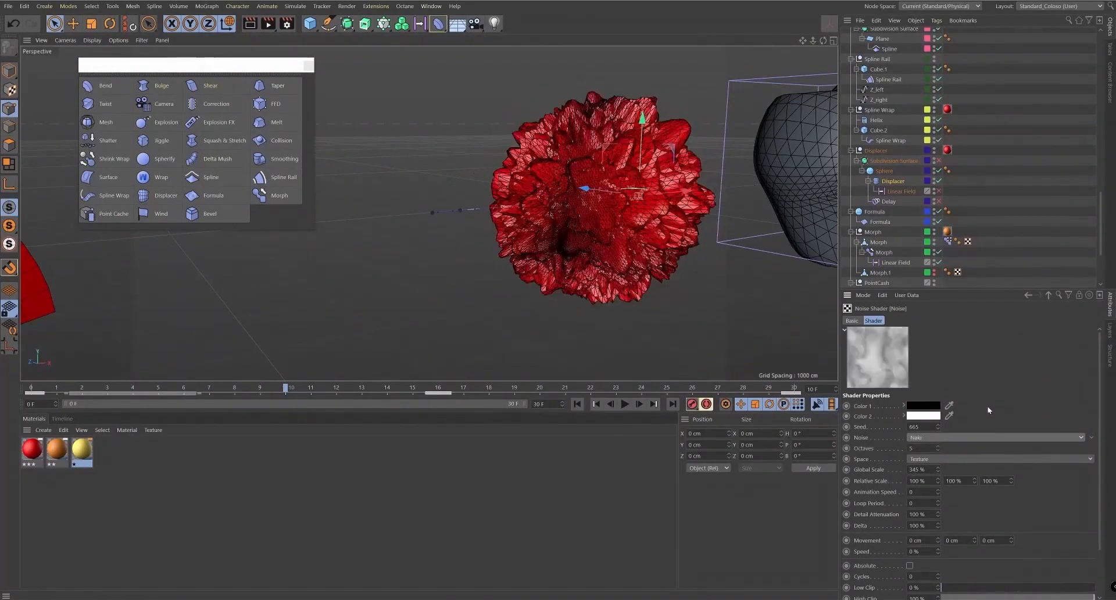
left_click_drag(592, 254, 686, 233, "alt")
scroll(633, 174, "up", 4)
left_click_drag(627, 95, 733, 221, "alt")
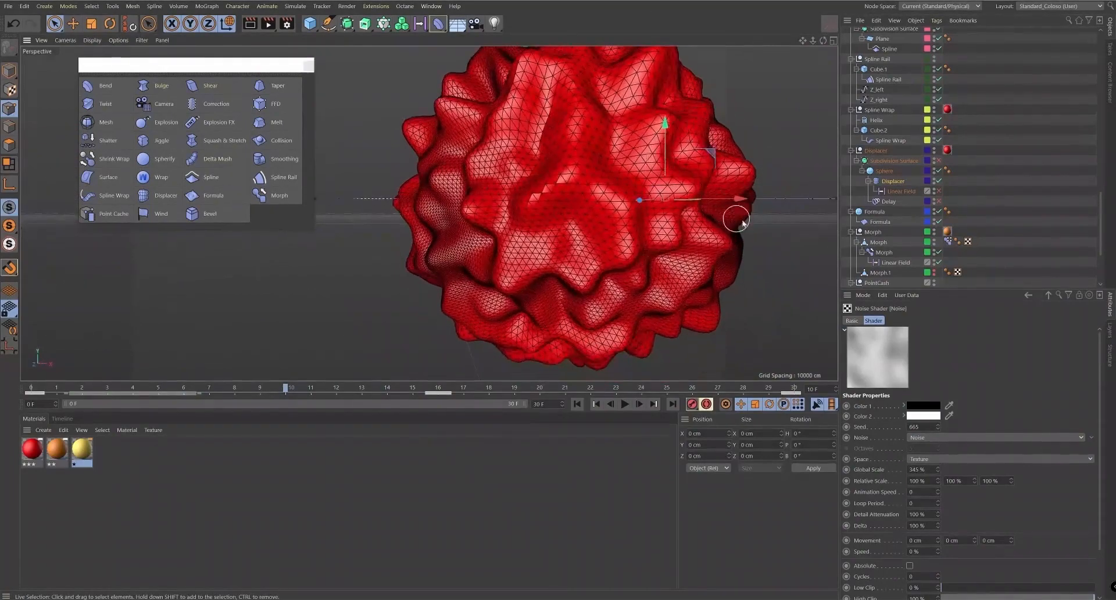
- Set the Displacer noise shader's Contrast to 40%, trying 100% first
scroll(1103, 501, "down", 3)
left_click_drag(1027, 563, 1098, 564)
scroll(689, 266, "down", 3)
left_click_drag(688, 266, 721, 232, "alt")
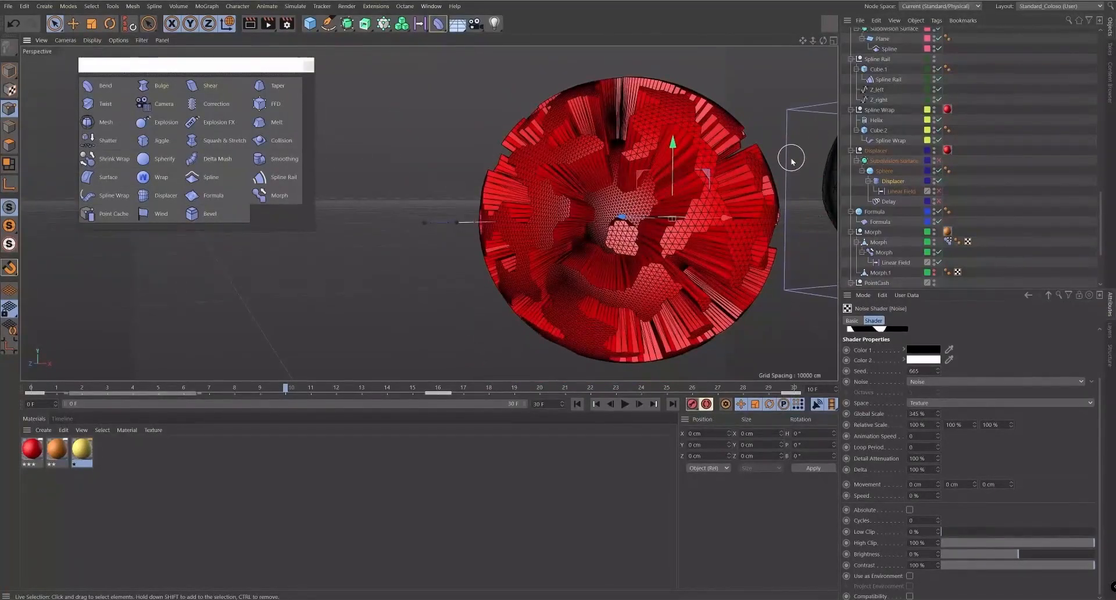
left_click_drag(718, 284, 716, 263, "alt")
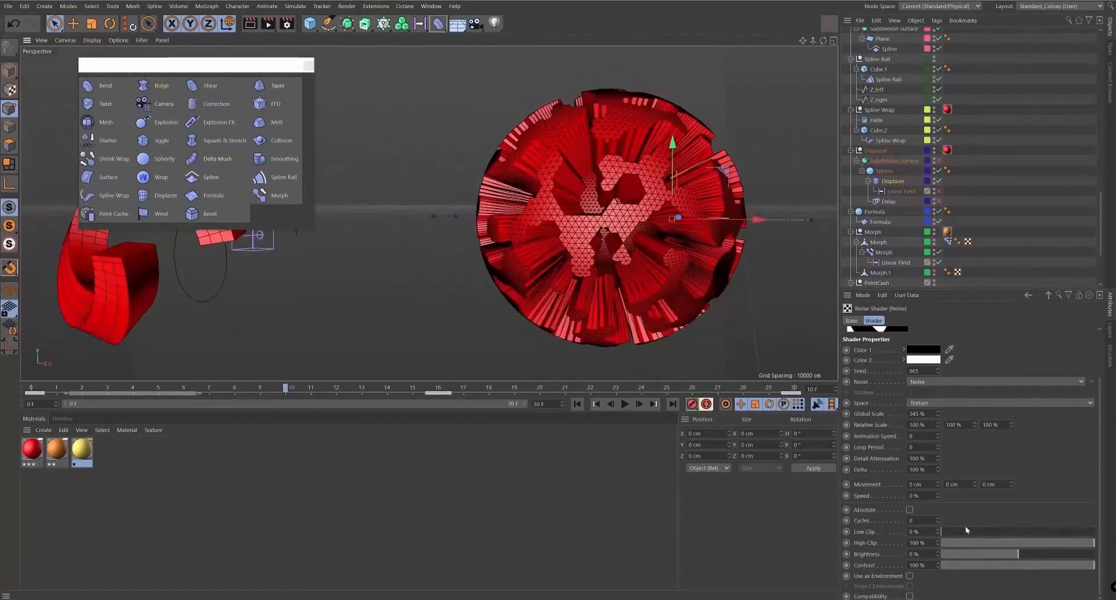
mouse_move(1050, 568)
left_mouse_down()
mouse_move(995, 571)
mouse_move(1049, 571)
left_mouse_up()
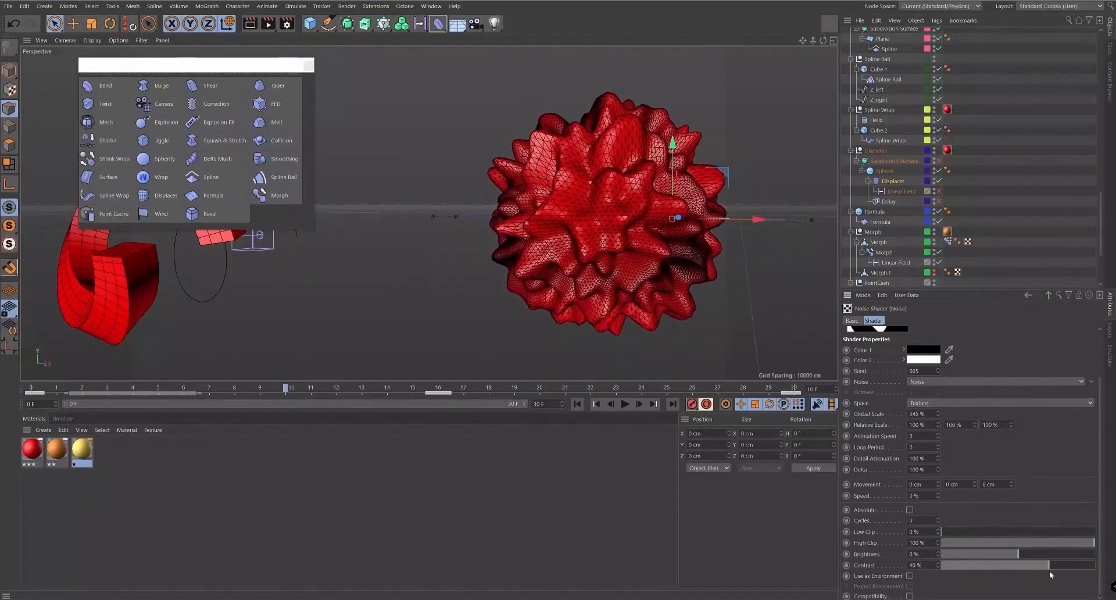
left_click_drag(676, 279, 770, 247, "alt")
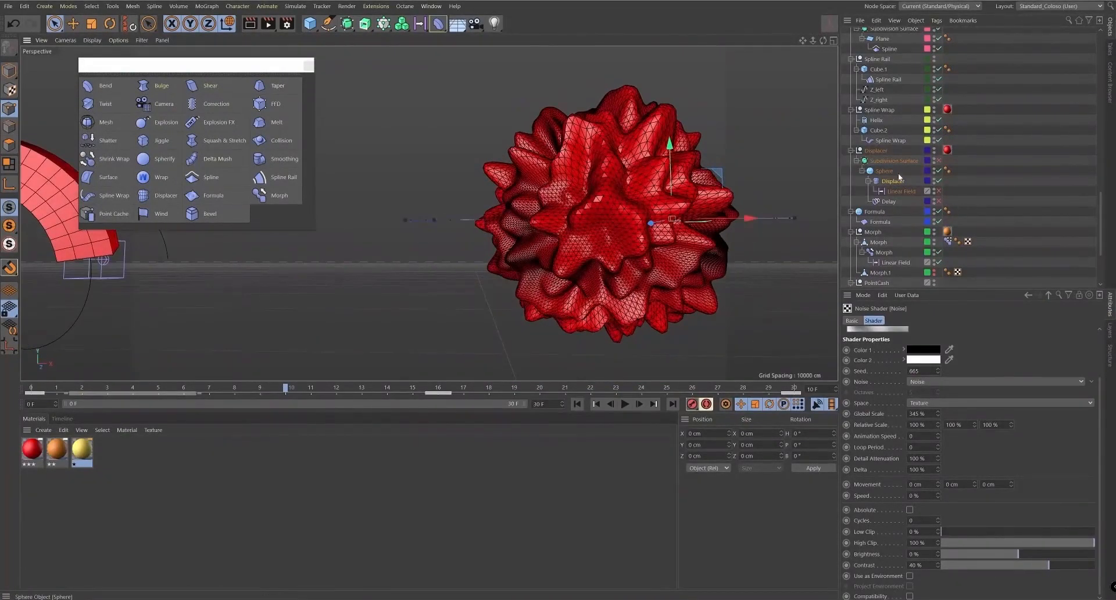
- Enable the Linear Field in the Displacer's falloff and activate the Linear Field object in the hierarchy
left_click(893, 180)
left_click(951, 320)
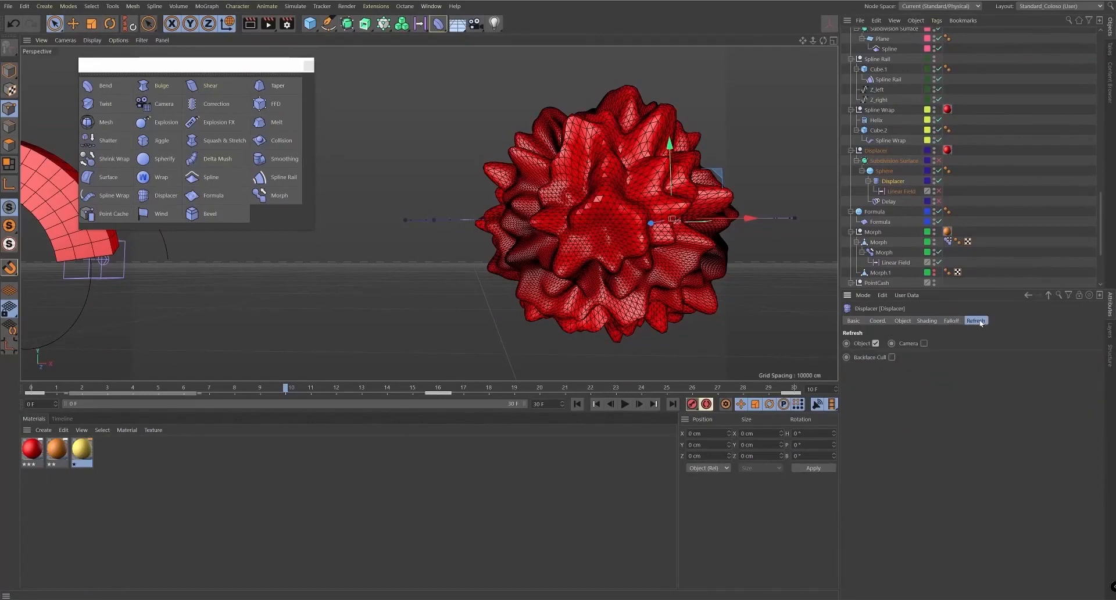
left_click(847, 367)
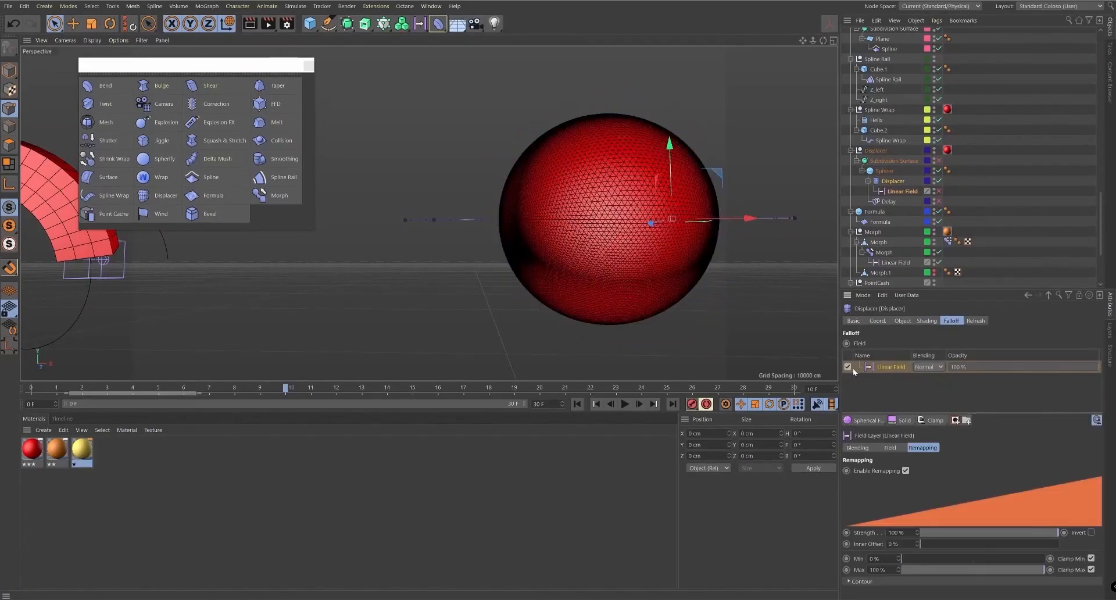
left_click(929, 192)
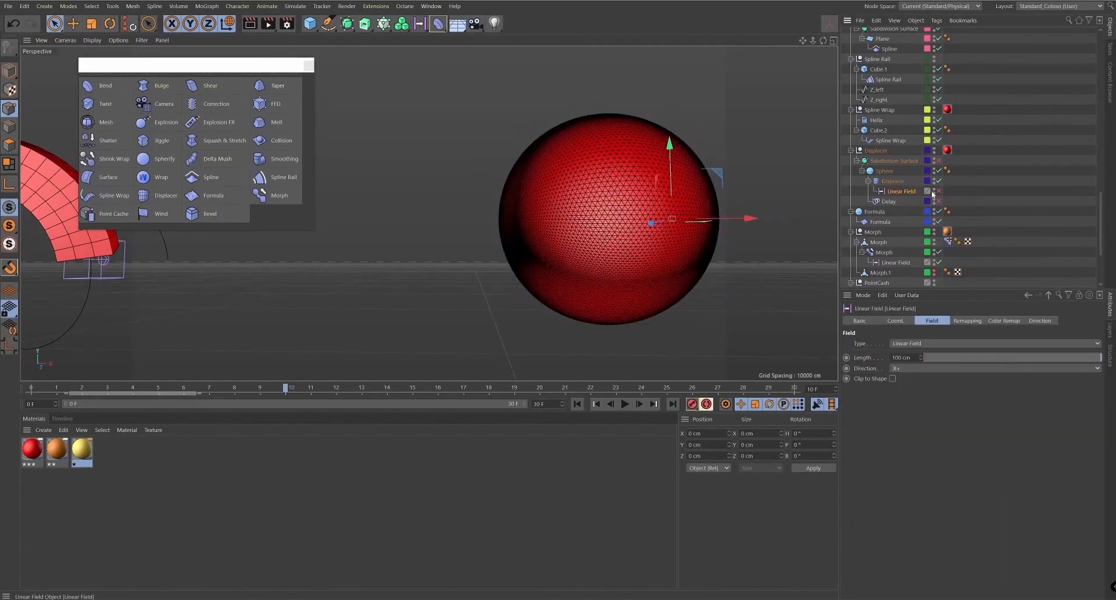
left_click(938, 192)
- Slide the linear field along its X axis into the side of the sphere, with a final move of about 144 cm
left_click_drag(732, 219, 871, 218, "alt")
middle_click_drag(714, 116, 654, 147, "alt")
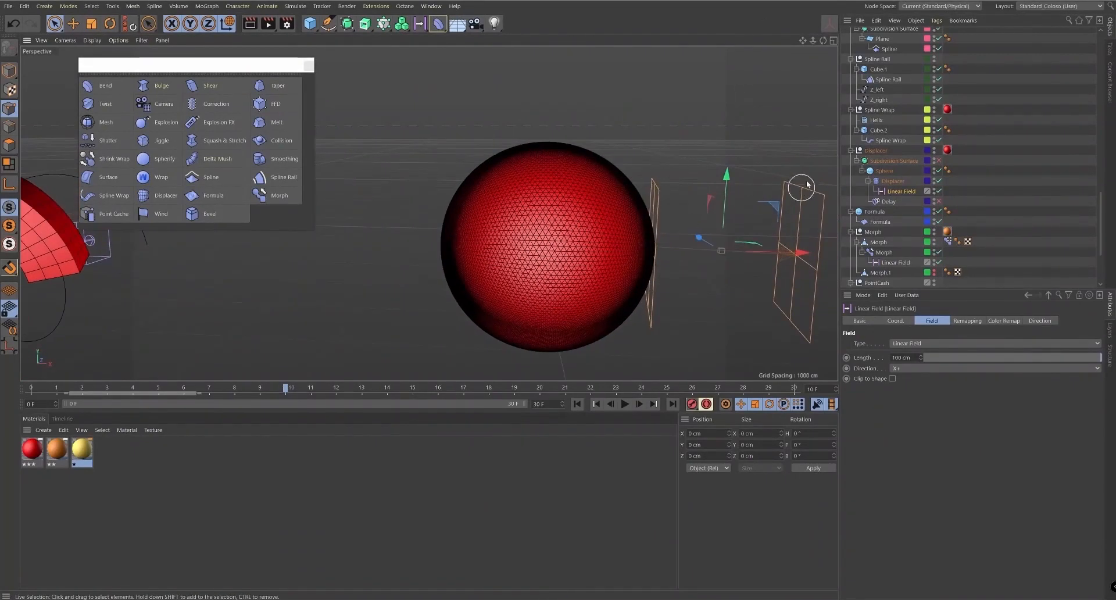
middle_click_drag(803, 248, 783, 228, "alt")
left_click_drag(776, 247, 736, 241)
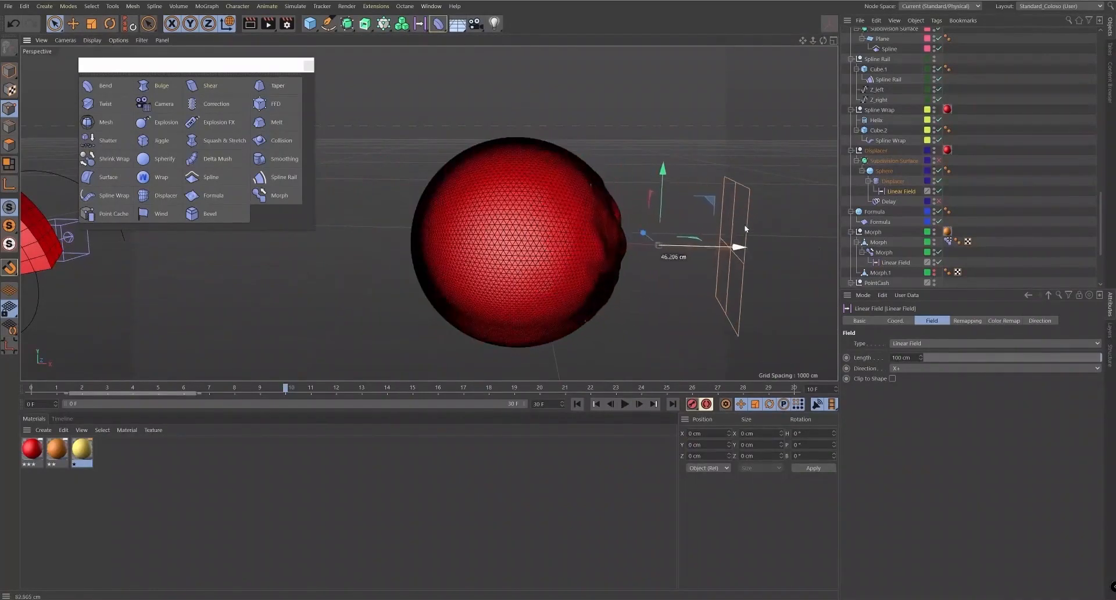
middle_click_drag(725, 239, 702, 255, "alt")
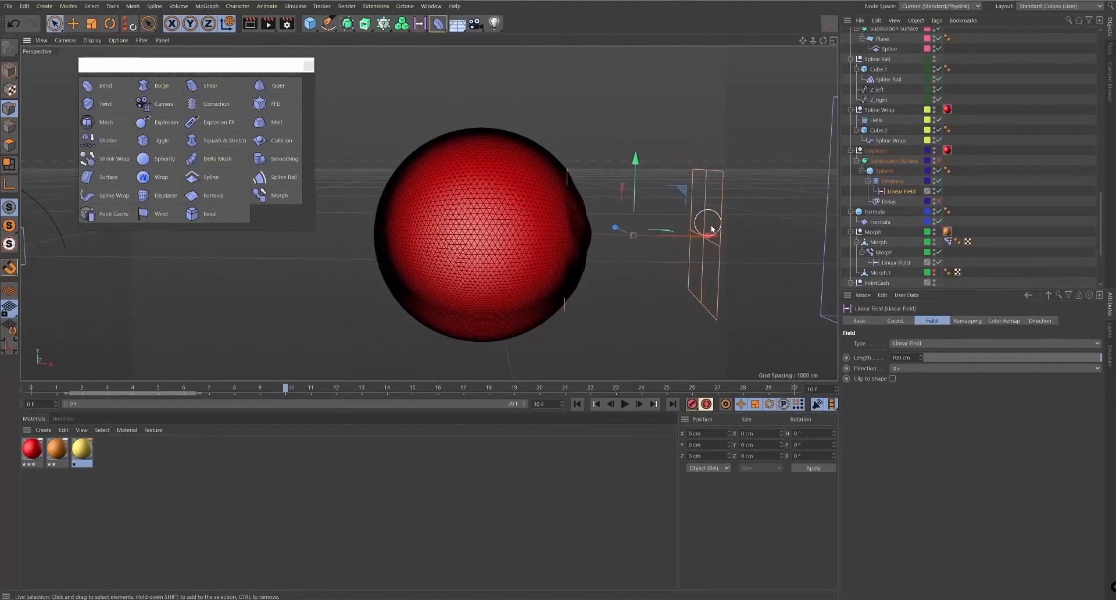
left_click_drag(709, 235, 615, 256)
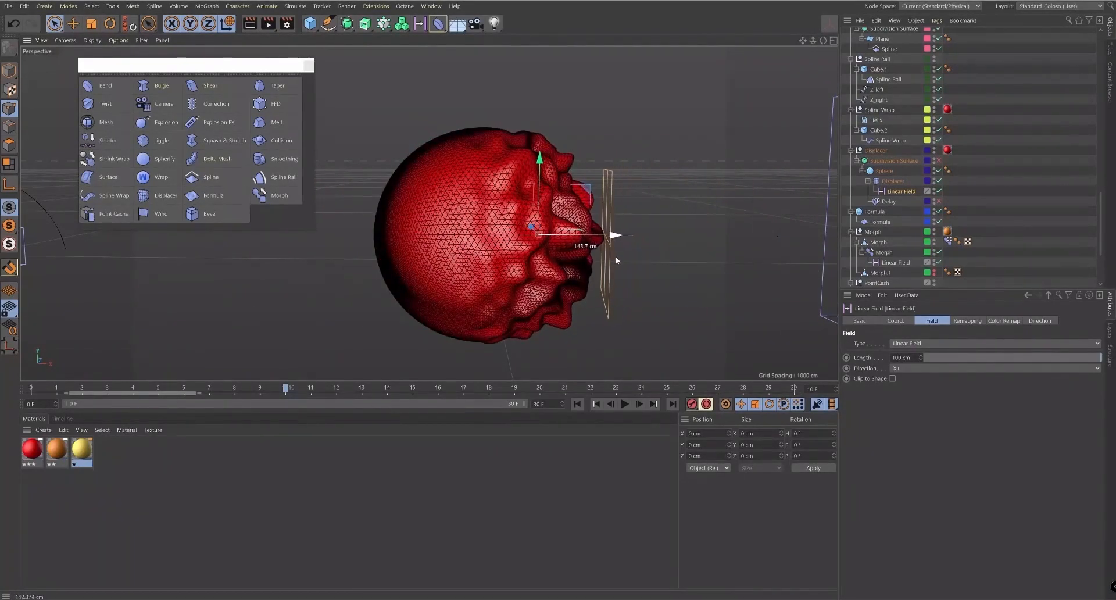
- Play the animation and set the Displacer noise shader's Animation Speed to 1
left_click(626, 404)
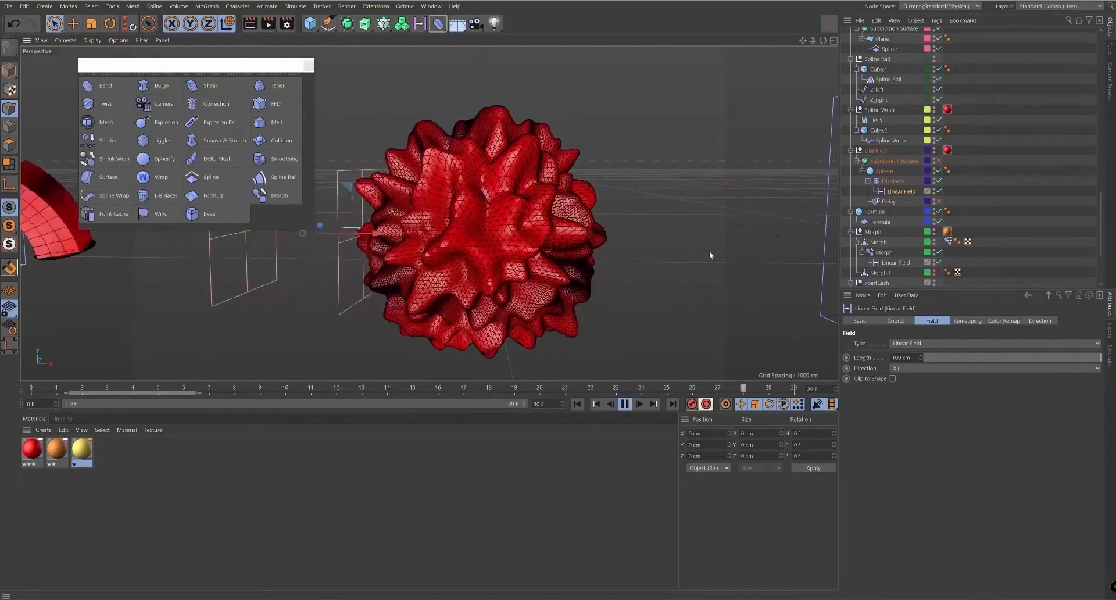
left_click(907, 181)
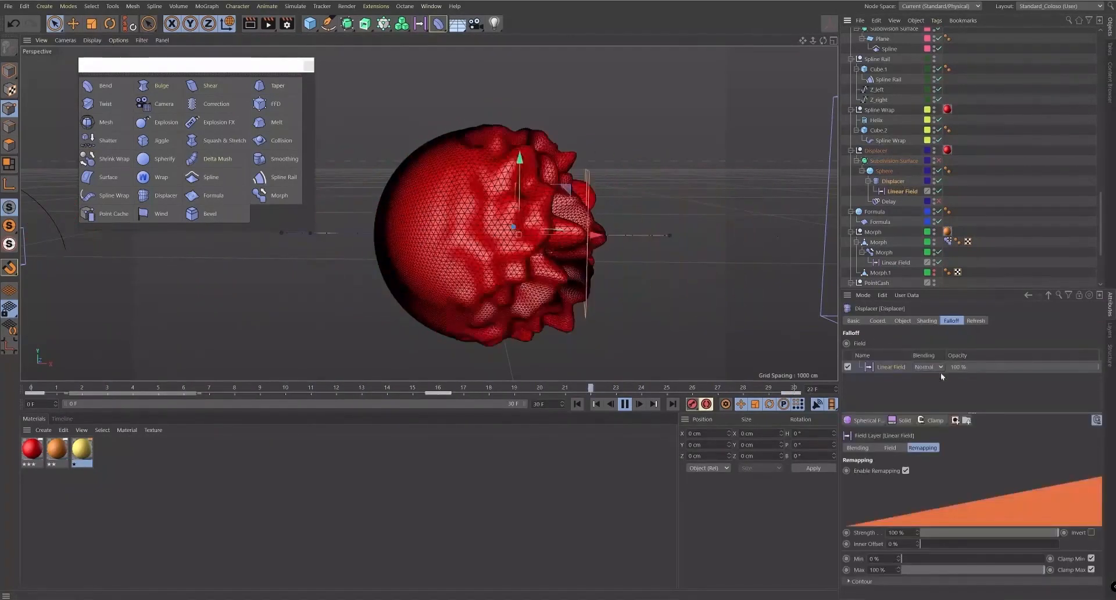
left_click(927, 321)
left_click(886, 377)
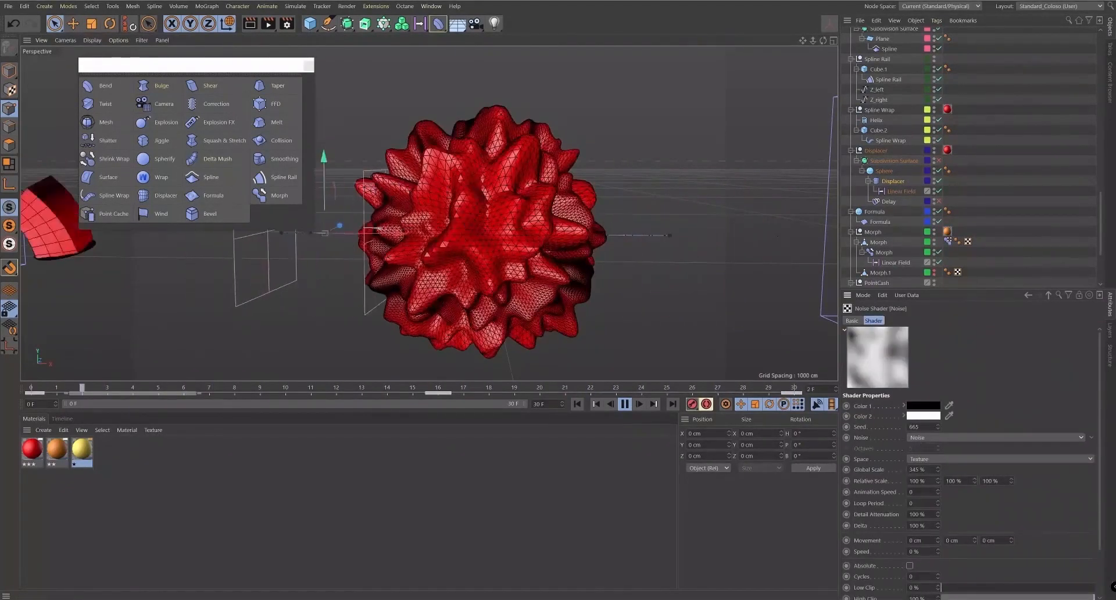
double_click(912, 492)
type("1")
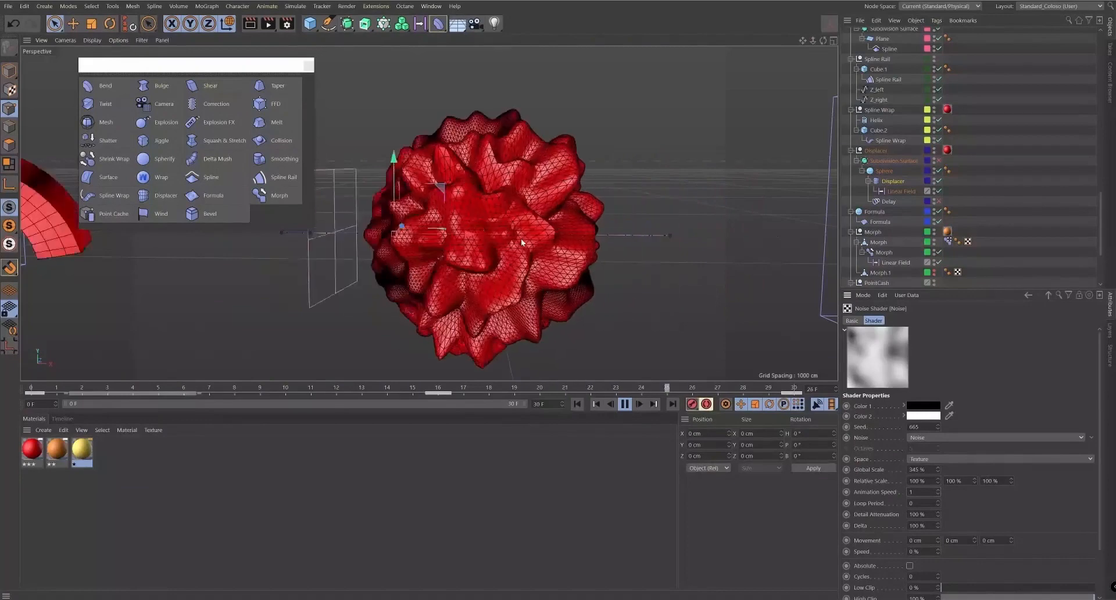
- Stop playback, enable the Delay effector under the sphere, and check its Deformation options
left_click(897, 203)
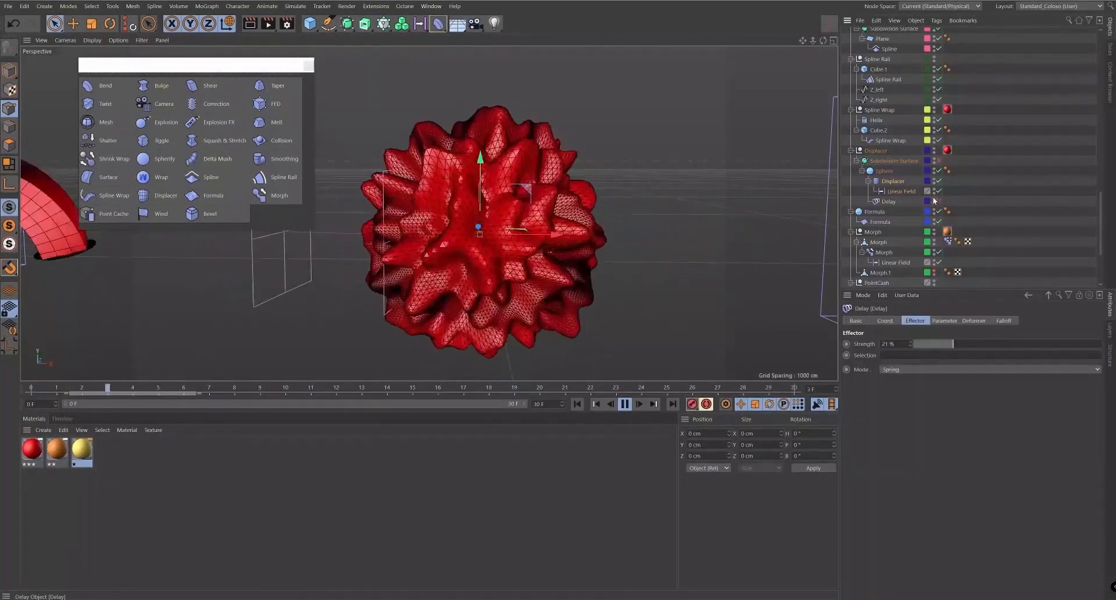
left_click(624, 407)
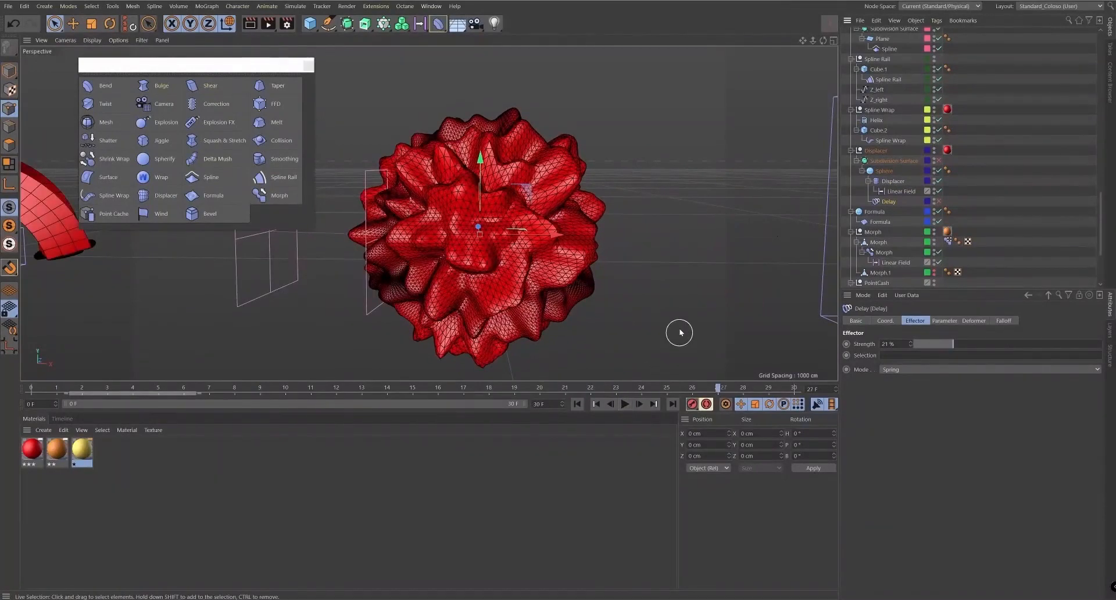
left_click(207, 6)
mouse_move(251, 23)
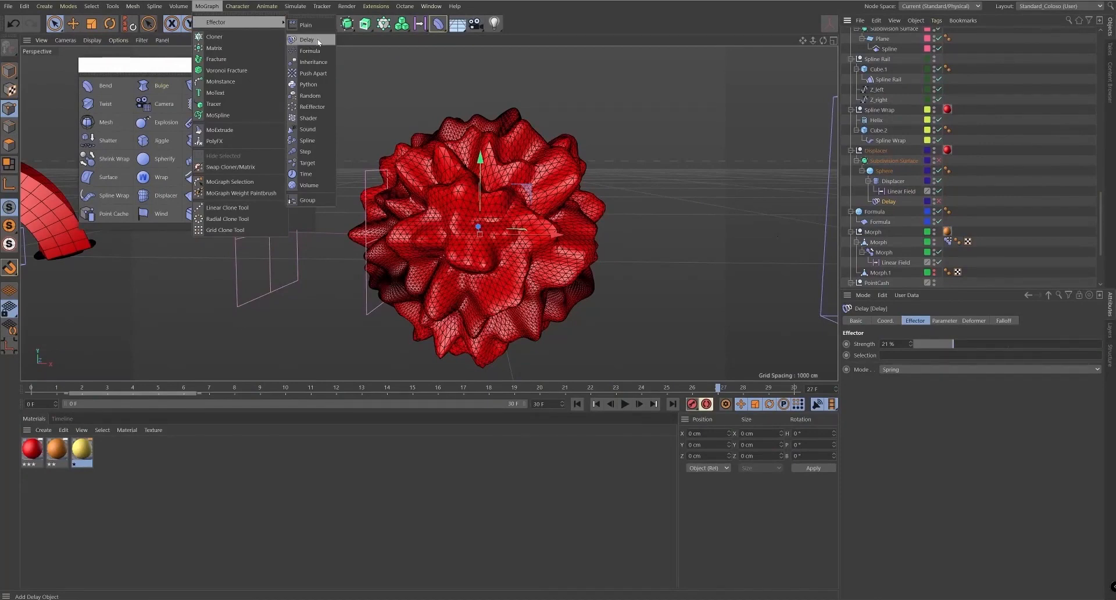
left_click(889, 201)
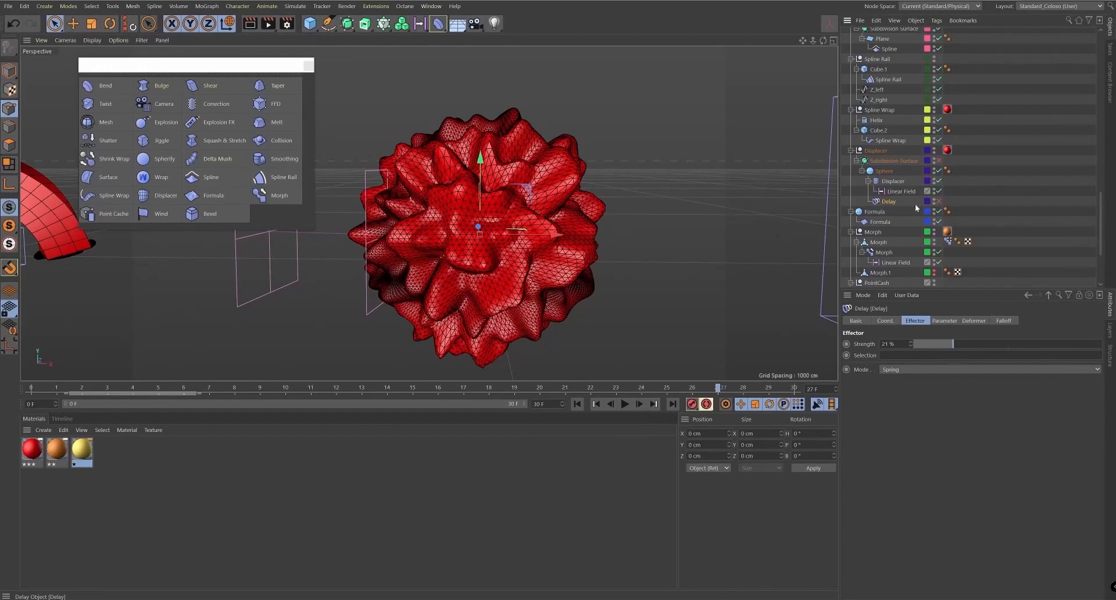
left_click(939, 202)
left_click(944, 320)
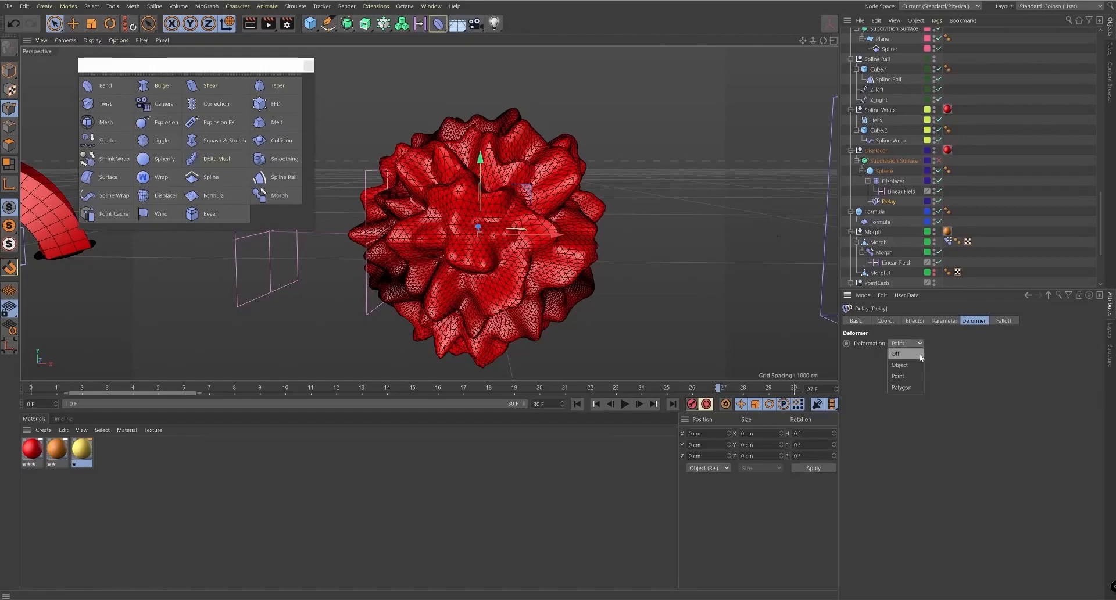
left_click(1009, 385)
- Play the animation with the sphere selected and solo the Displacer layer
left_click(876, 172)
left_click(629, 406)
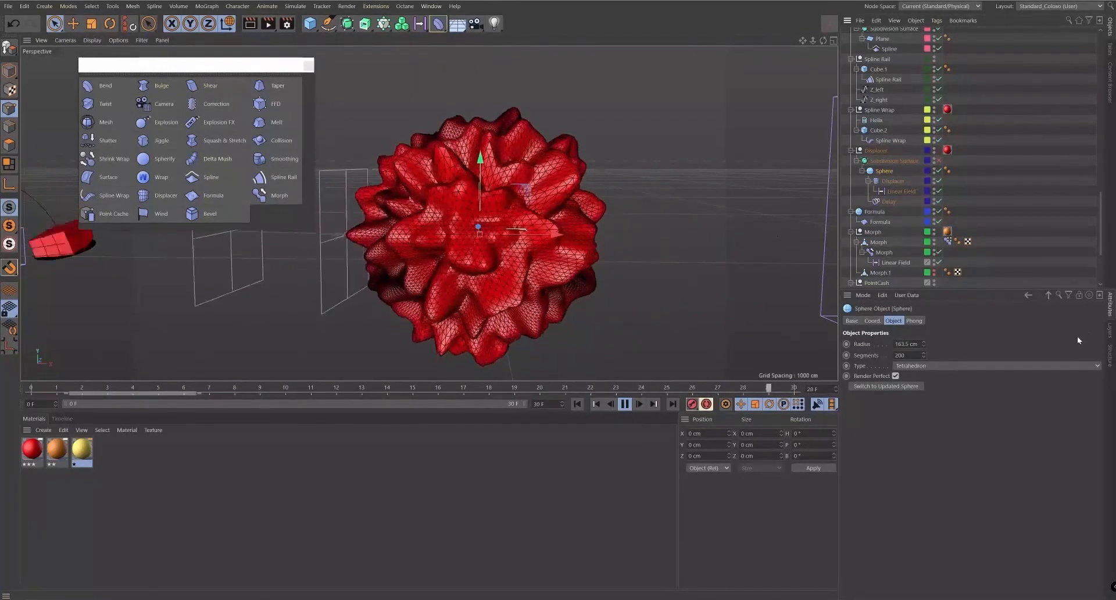
left_click(1109, 329)
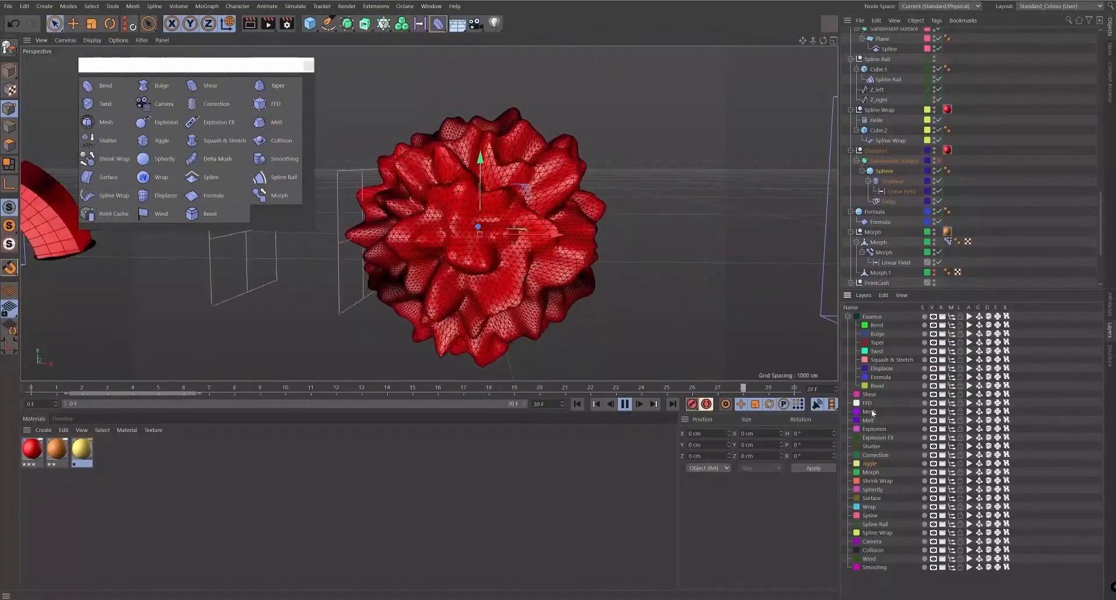
left_click(924, 369)
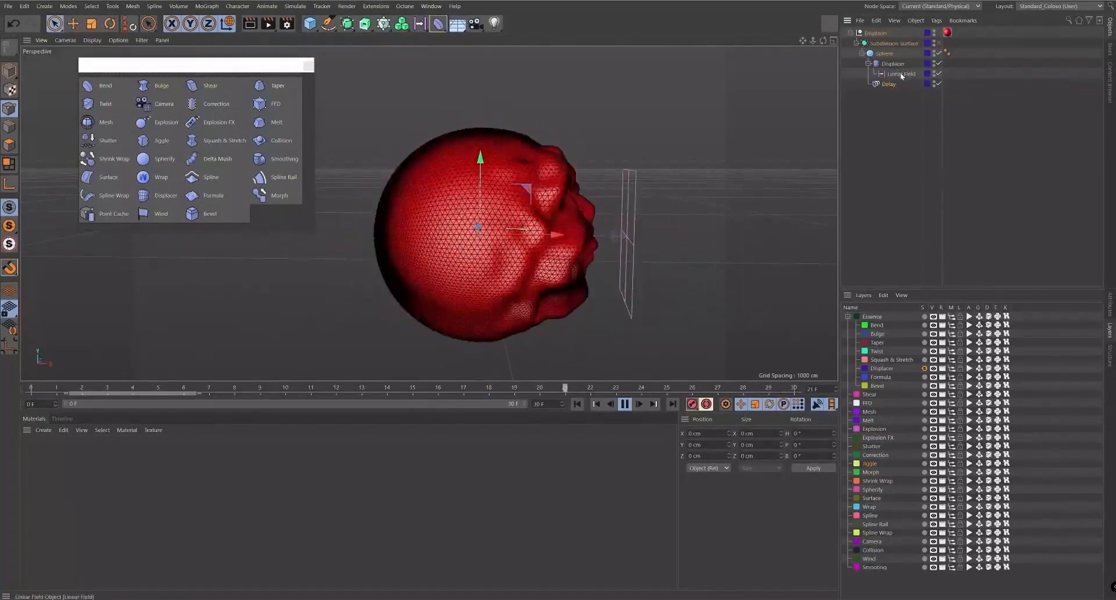
left_click(1111, 311)
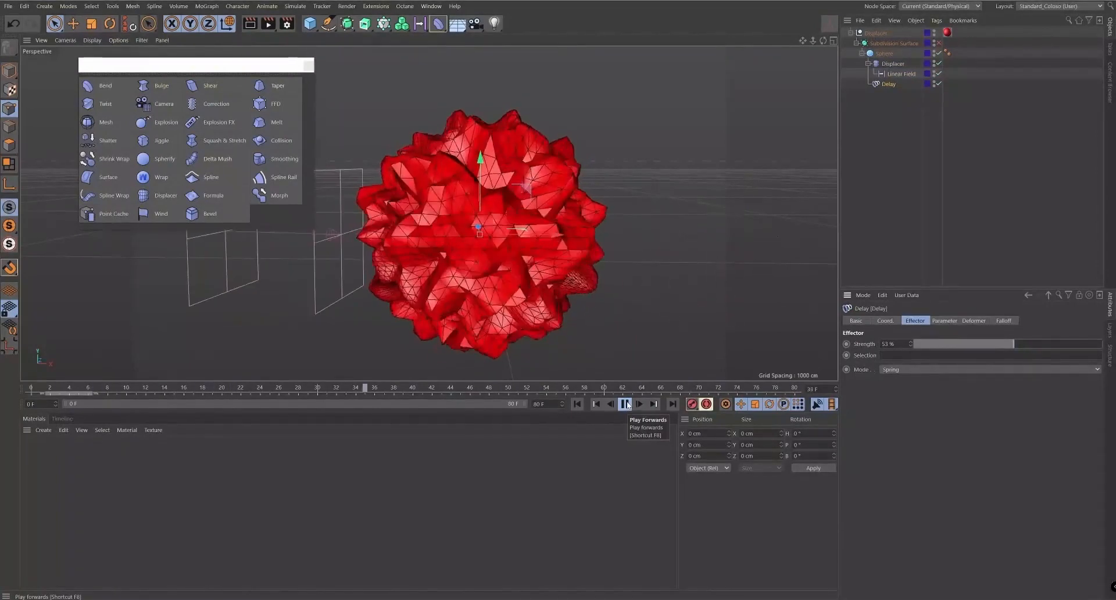
- Set the Displacer's Height to 96 cm and its noise shader's Animation Speed to 0
left_click(891, 64)
left_click(907, 321)
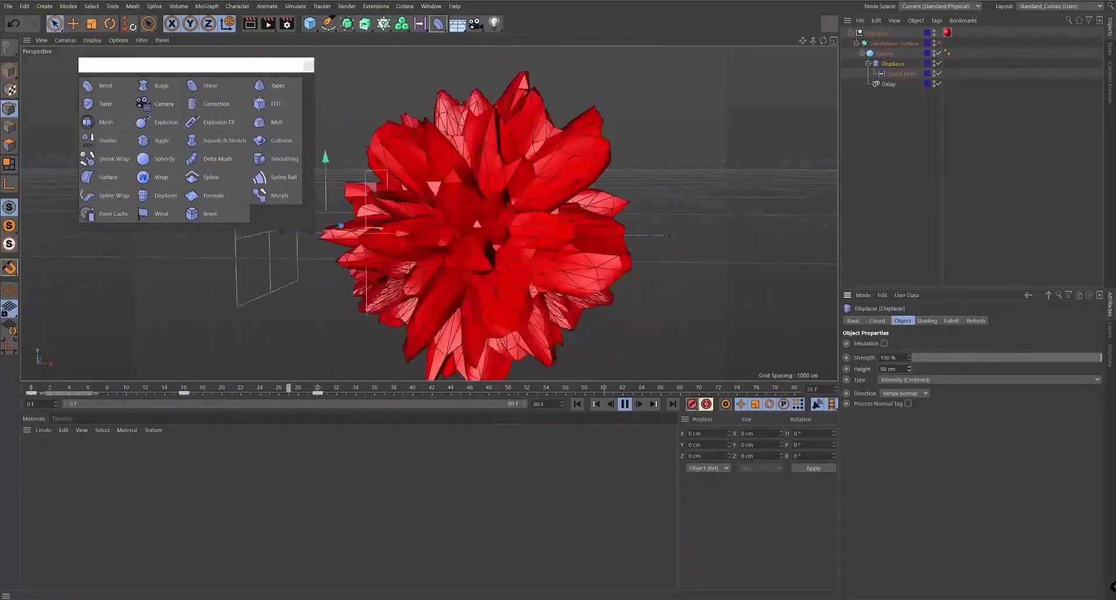
left_click(927, 320)
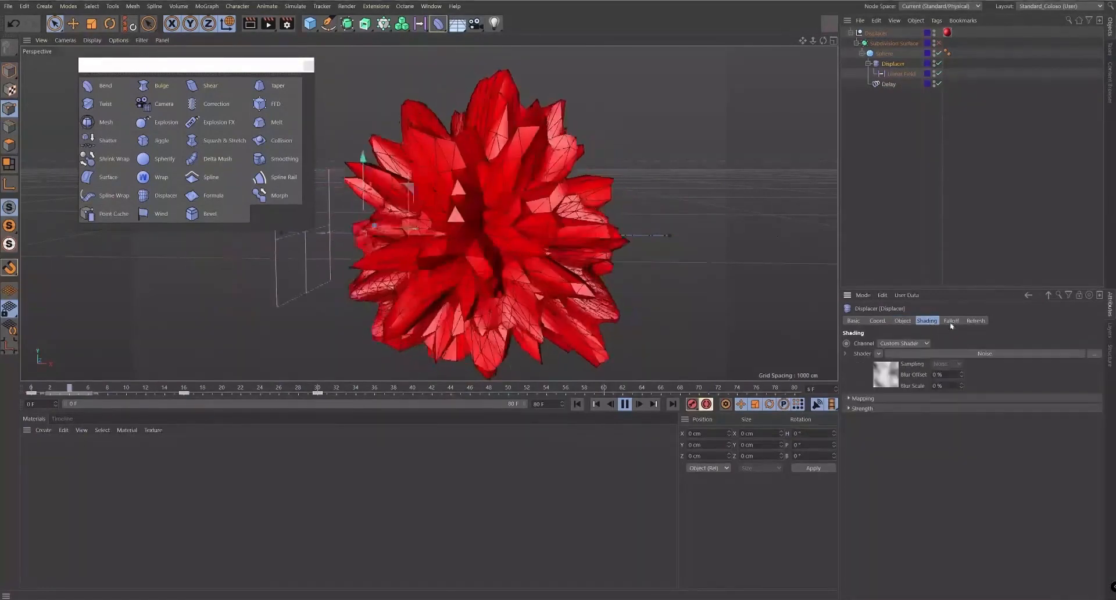
left_click(898, 381)
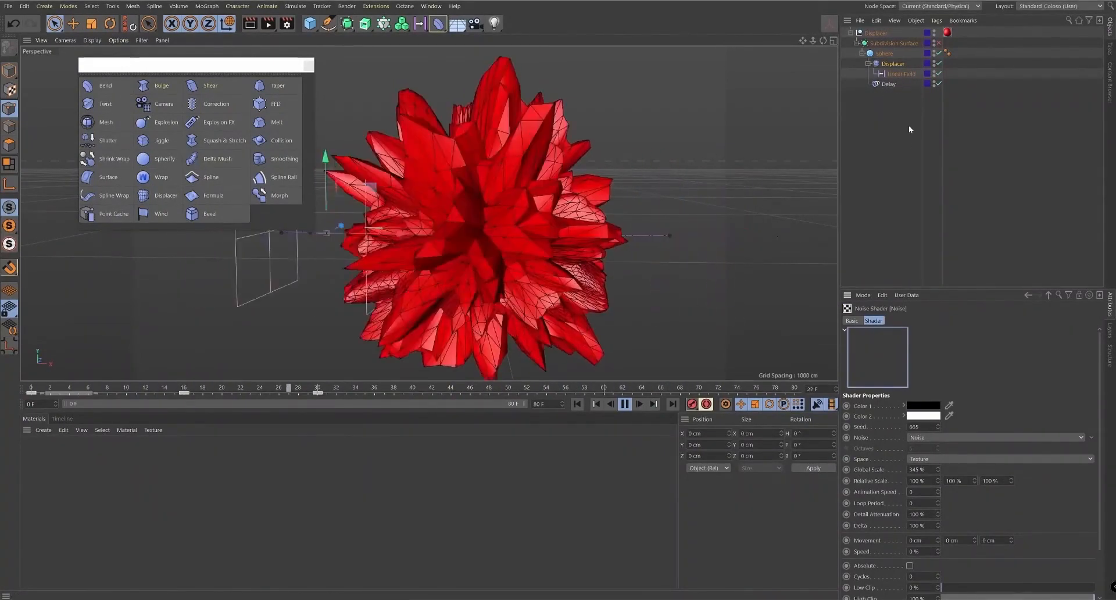
- Try the Even and Blend modes on the Delay effector during playback
left_click(887, 86)
left_click(905, 370)
left_click(906, 382)
left_click(883, 369)
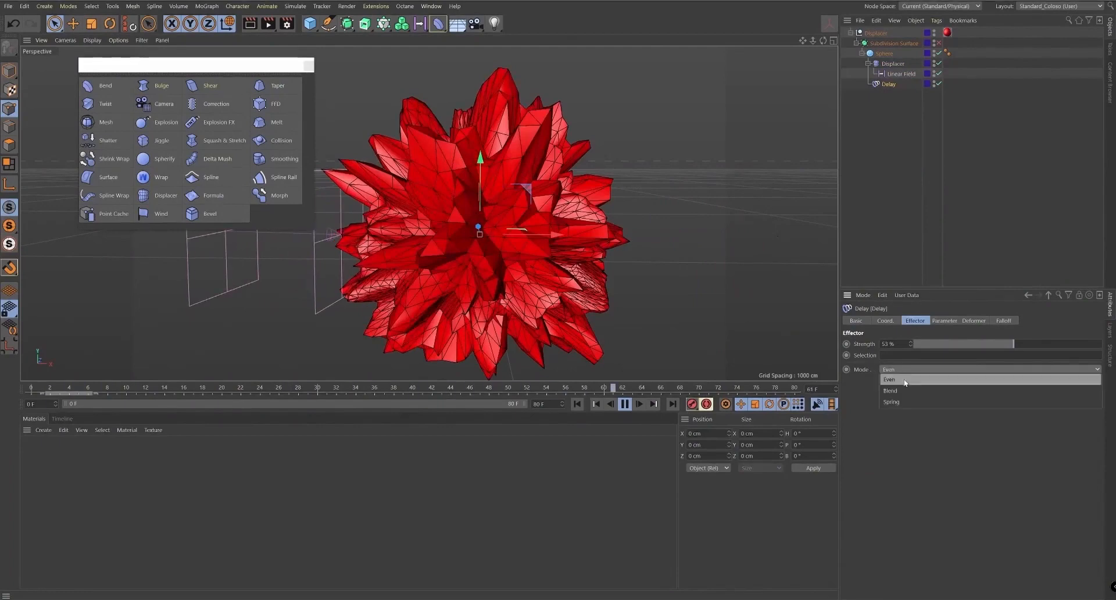
left_click(896, 381)
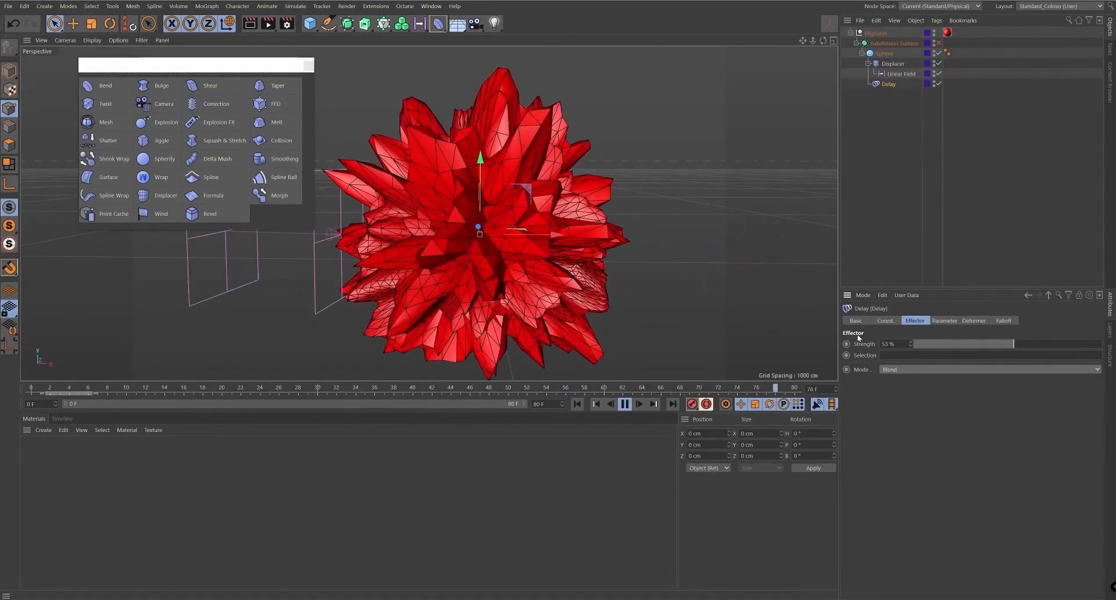
- Set the Delay effector's Strength to 85% and its Mode to Spring
left_click_drag(1020, 346, 1069, 344)
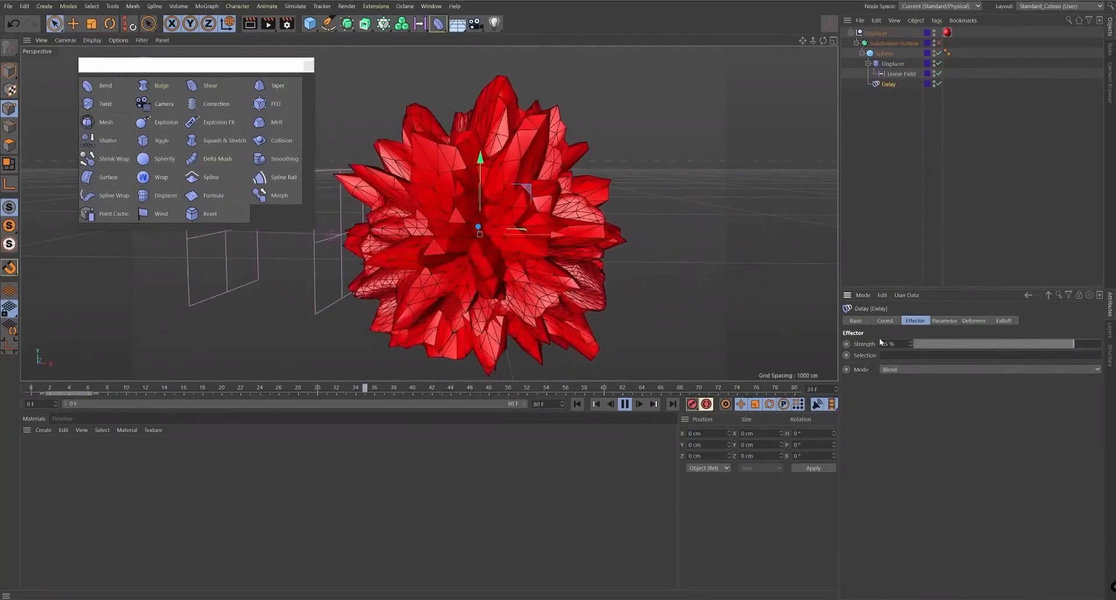
left_click(912, 369)
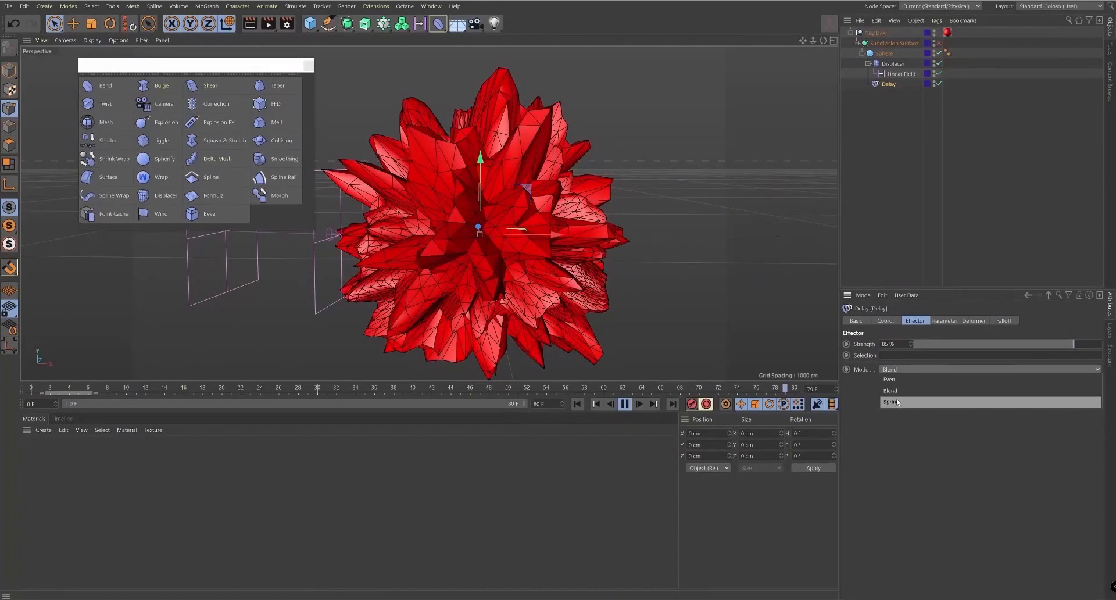
left_click(940, 401)
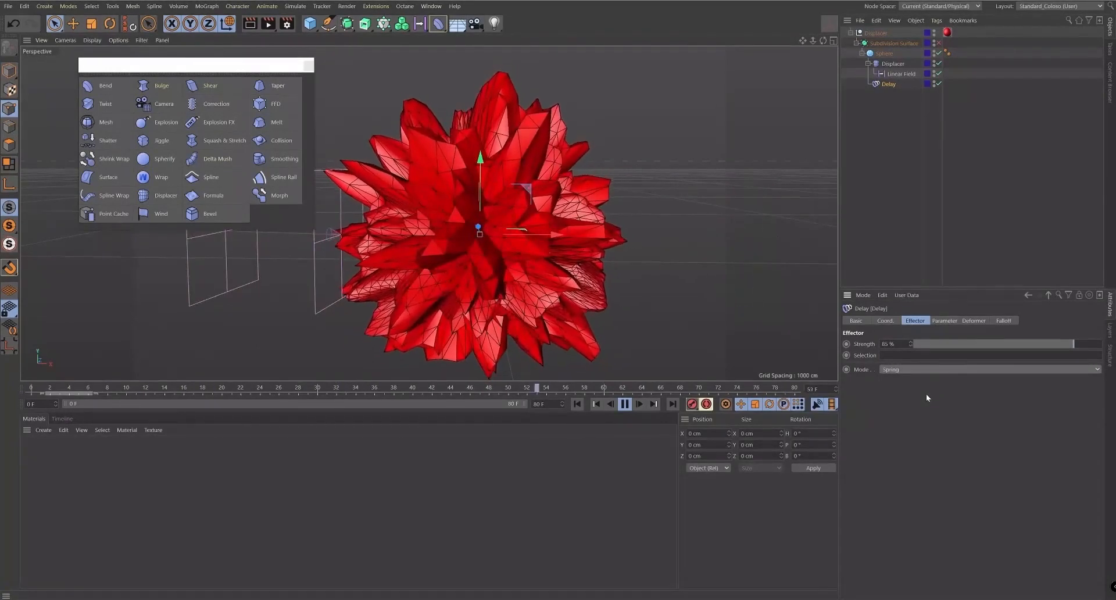
- Set the Animation Speed of the Displacer's noise shader to 0.2
left_click(893, 63)
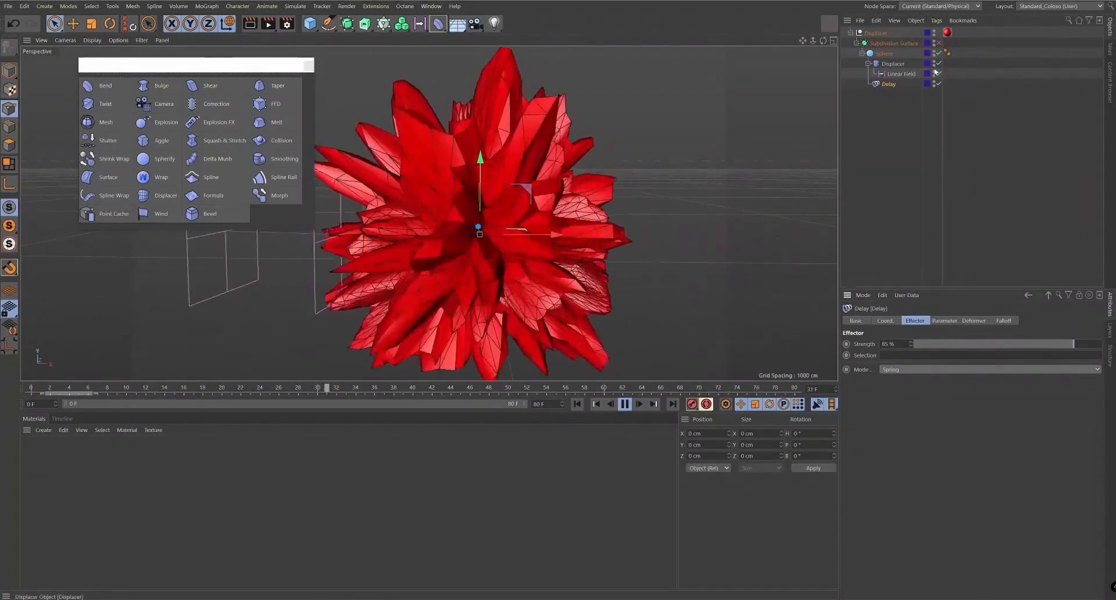
left_click(985, 353)
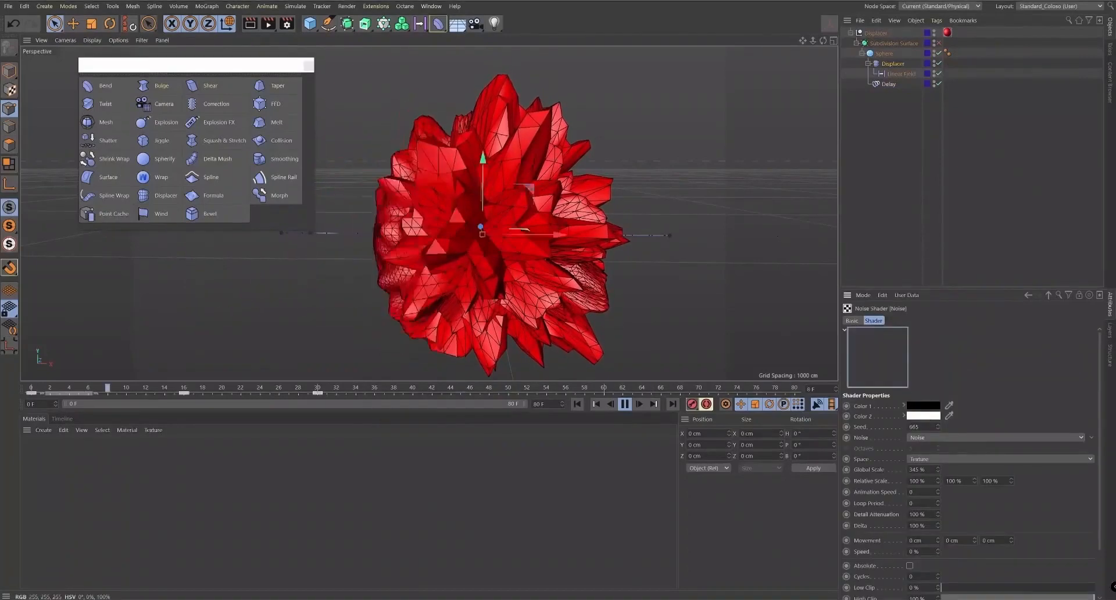
double_click(912, 492)
type("0.2")
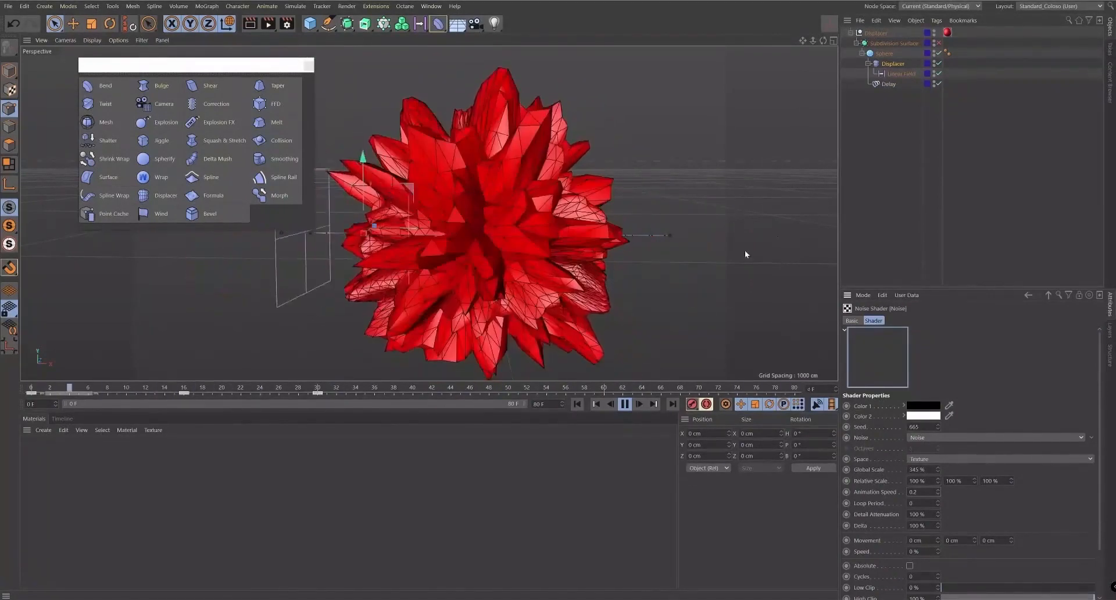
- Preview the displaced sphere with its Subdivision Surface switched on during playback, switch it off again and stop the animation
left_click(938, 43)
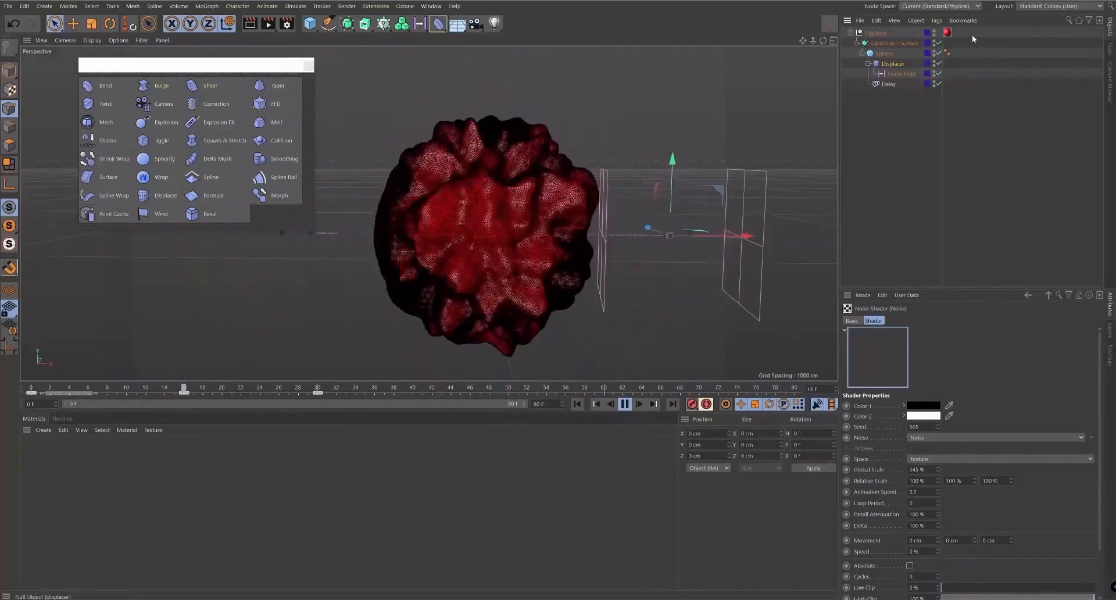
left_click(938, 43)
left_click(625, 403)
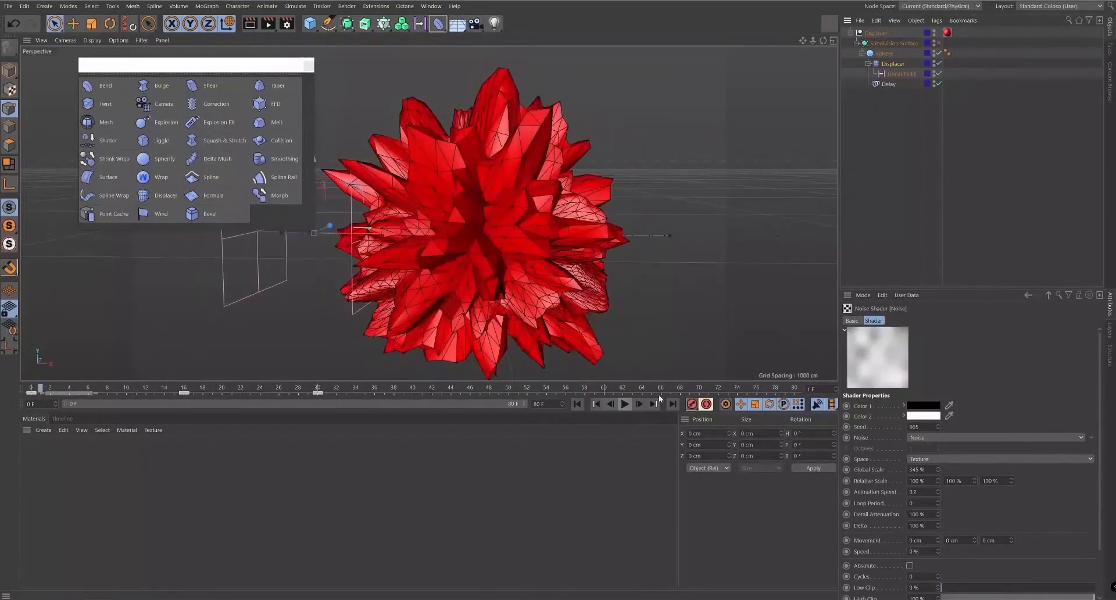
- Turn off solo for the Displacer layer to bring back all the deformer examples in the scene
left_click(1110, 331)
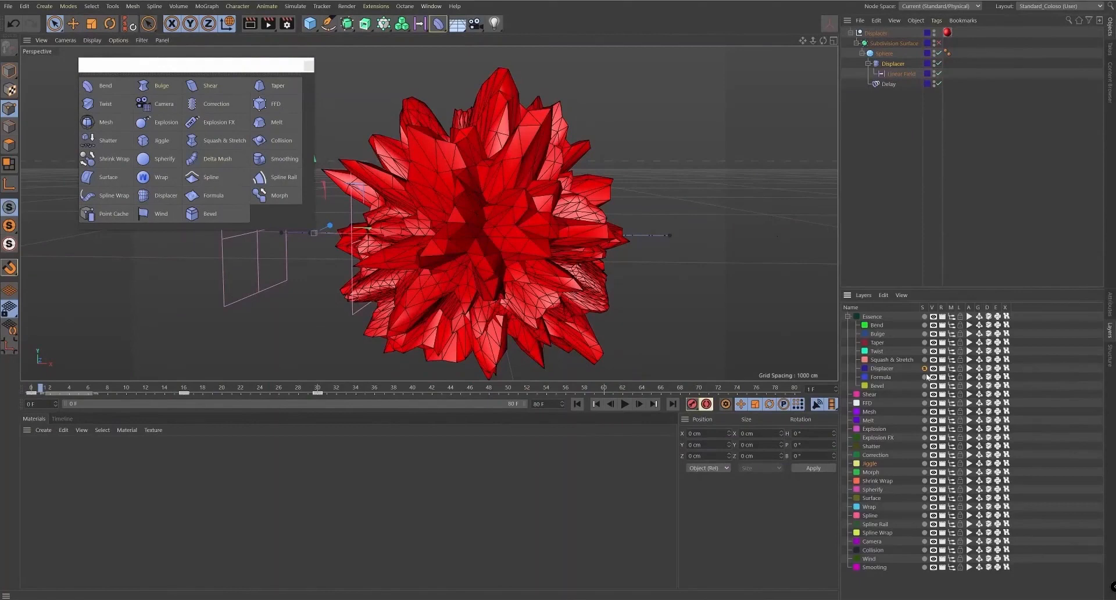
left_click(924, 368)
right_click_drag(506, 259, 392, 244, "alt")
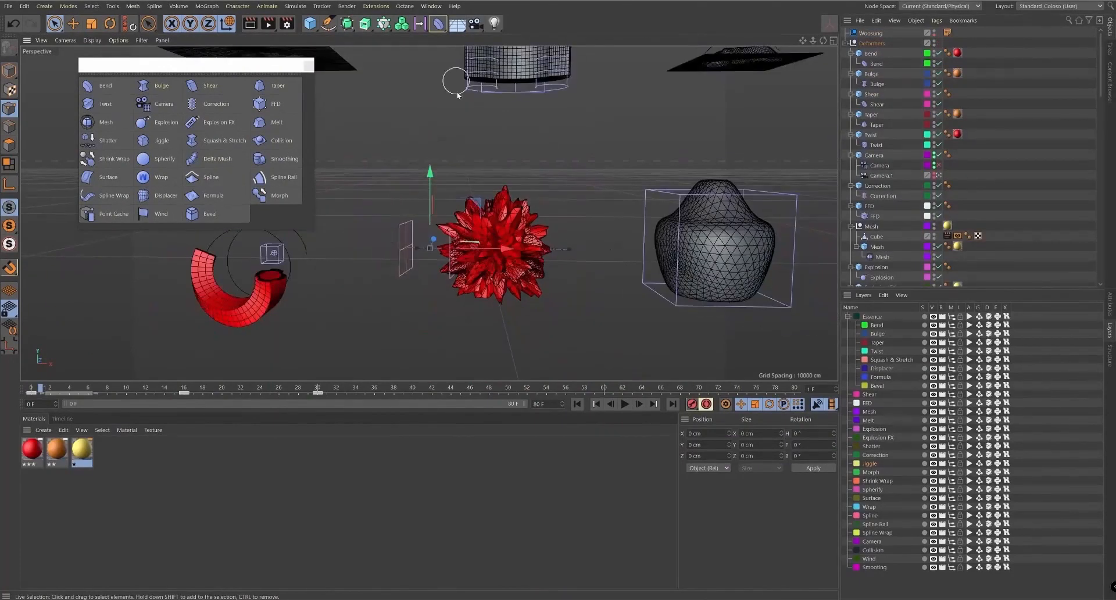
middle_click_drag(646, 156, 481, 175, "alt")
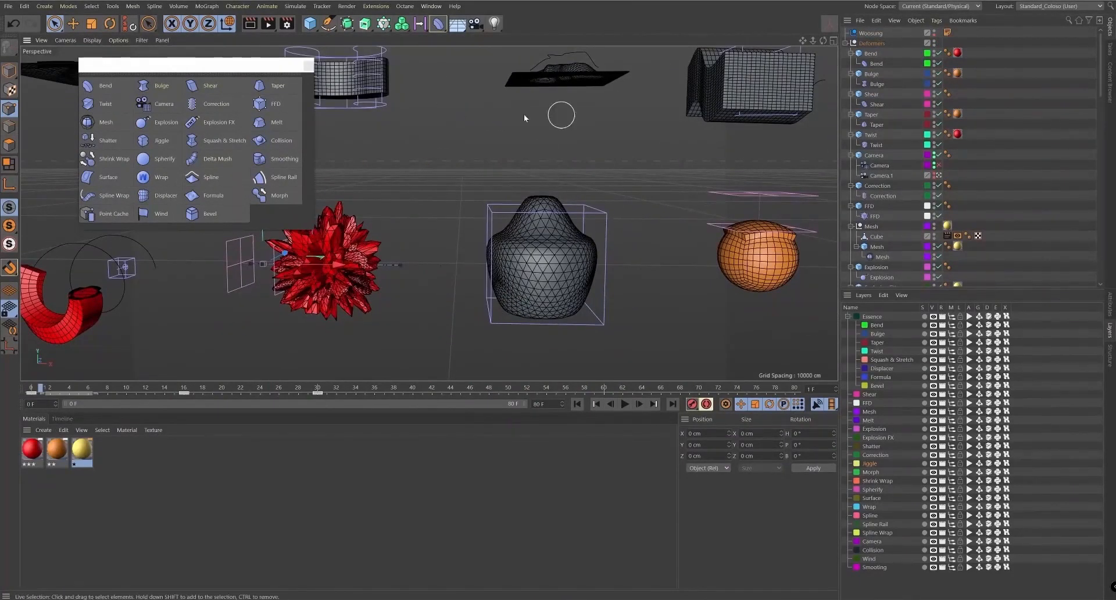
- Select the Formula deformer of the grey object beside the displaced sphere and play its animation
left_click_drag(55, 23, 84, 42)
left_click(83, 42)
left_click(572, 264)
left_click_drag(1101, 96, 1097, 288)
left_click(880, 119)
scroll(570, 232, "up", 4)
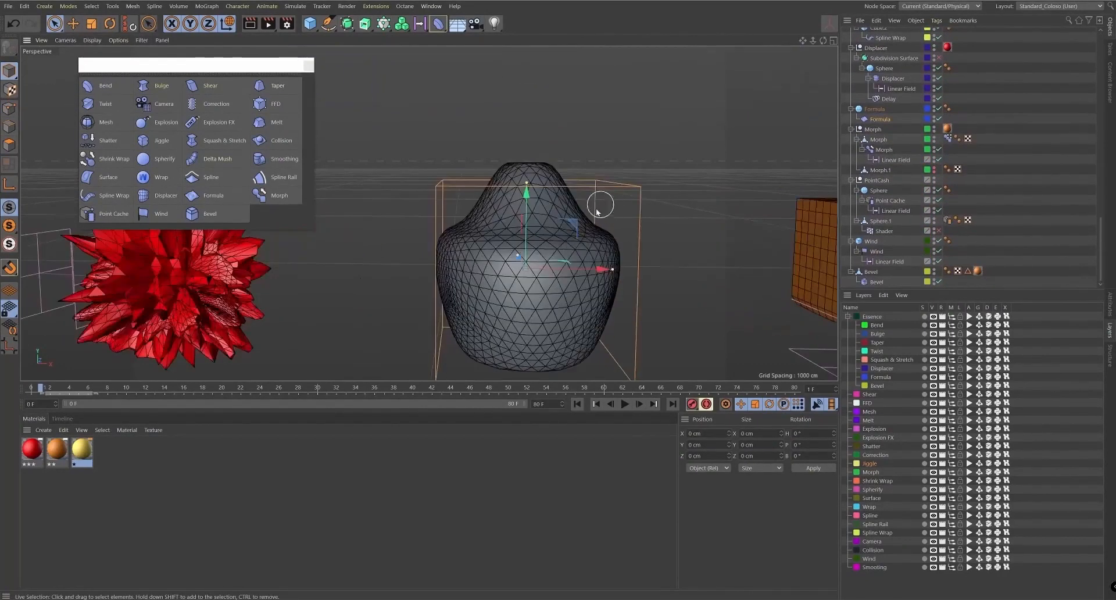
left_click_drag(605, 210, 591, 269, "alt")
middle_click_drag(603, 273, 588, 222, "alt")
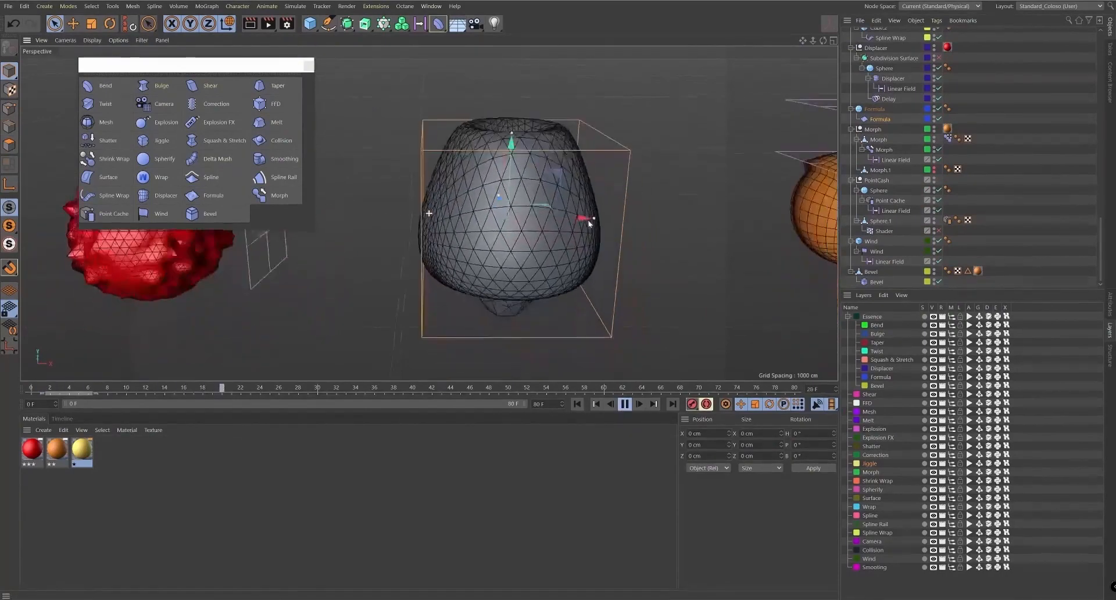
left_click_drag(588, 222, 587, 242, "alt")
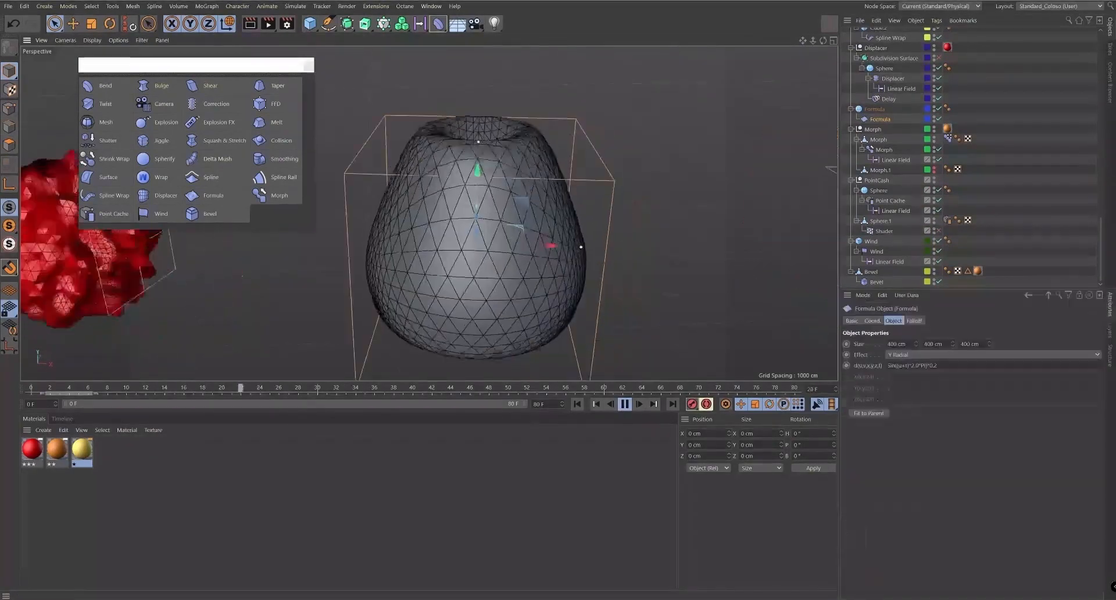
- Try a final multiplier of 1 in the Formula deformer's formula, and undo the change
left_click(949, 366)
key("BackSpace")
key("BackSpace")
key("BackSpace")
type("1")
key("Return")
scroll(587, 267, "down", 4)
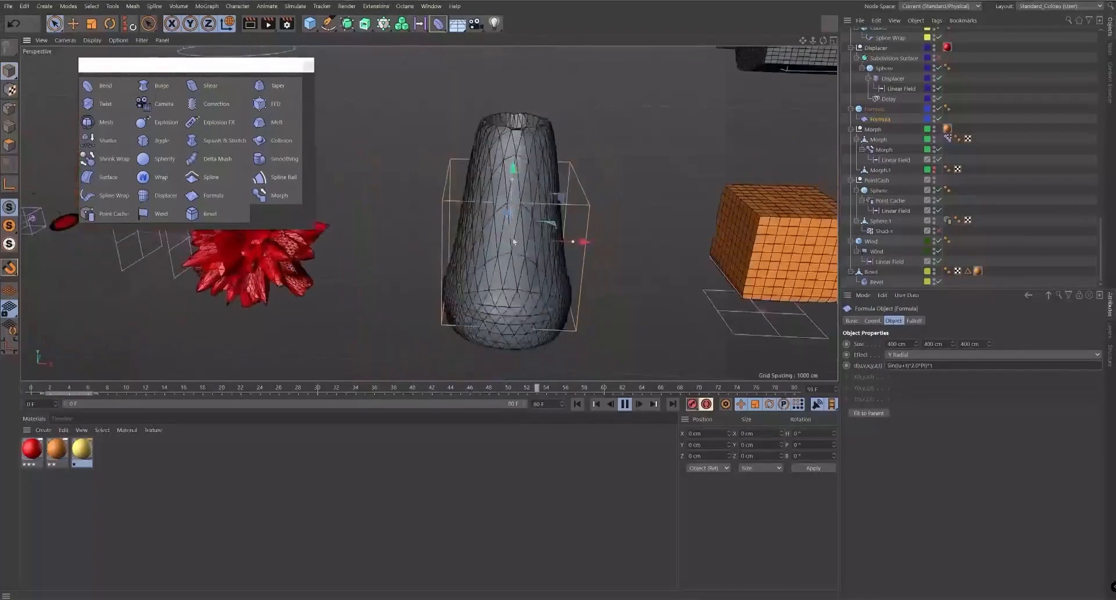
left_click_drag(581, 270, 626, 277, "alt")
key("ctrl+z")
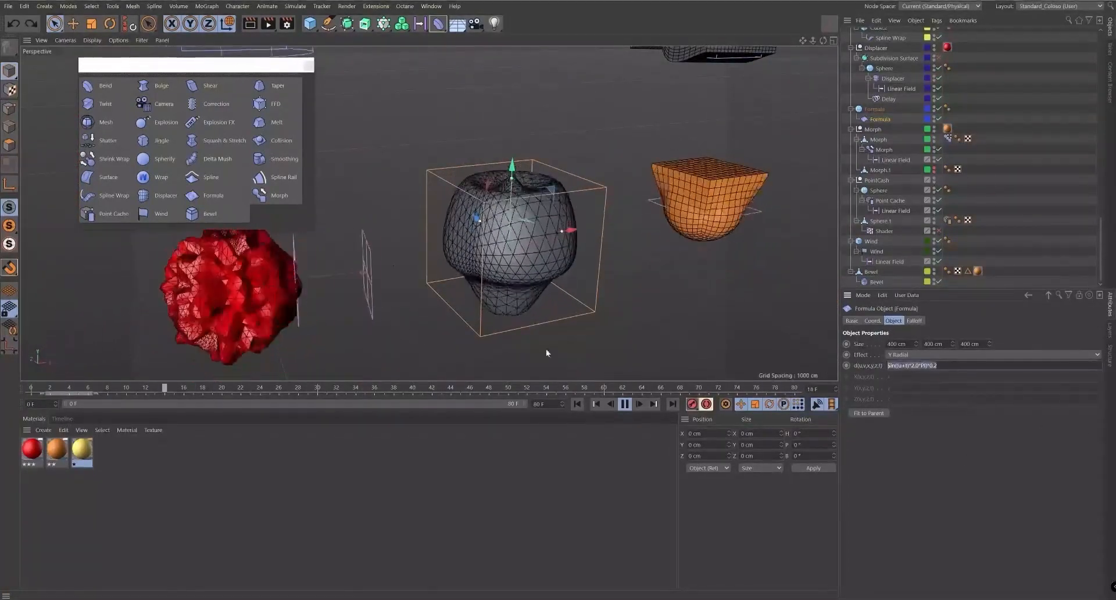
- Select the orange Morph object, play its cube-to-sphere animation and rewind to frame 0
left_click(627, 405)
middle_click_drag(759, 205, 652, 214, "alt")
left_click(655, 215)
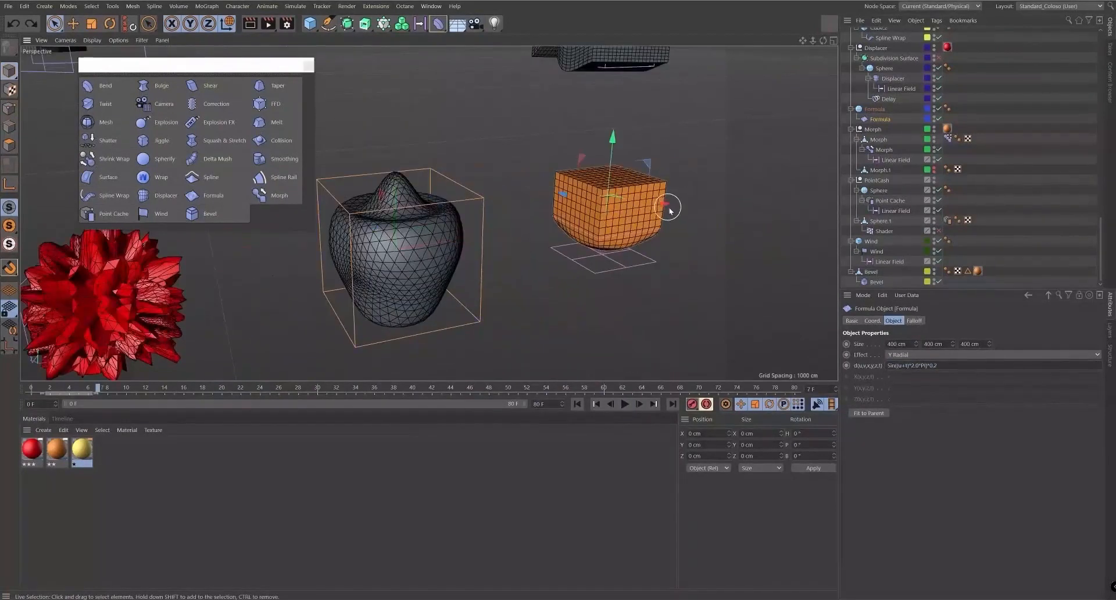
key("o")
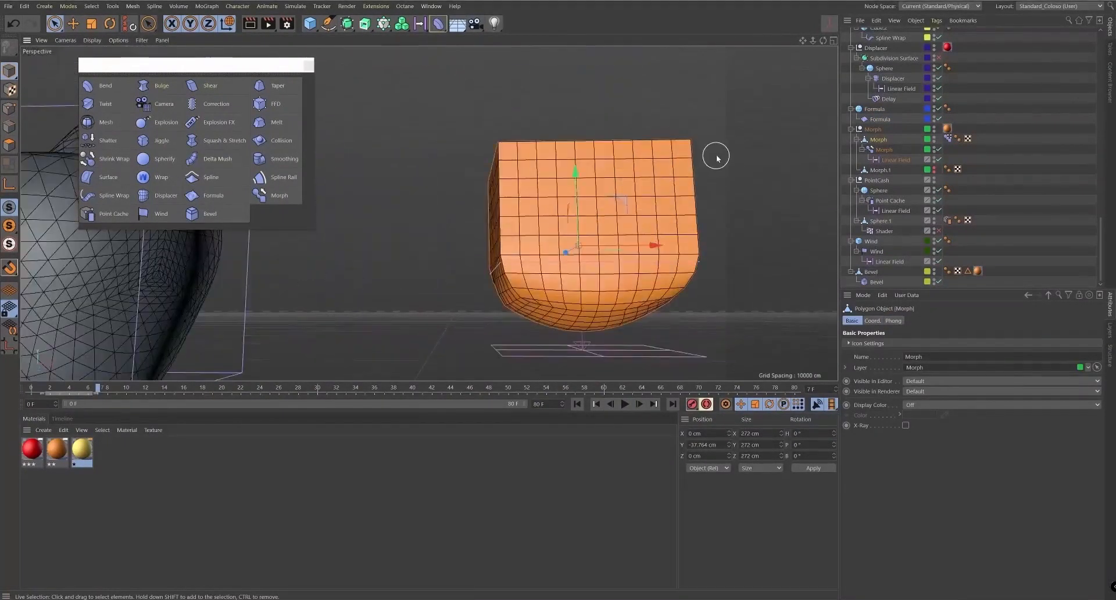
right_click_drag(713, 214, 598, 344, "alt")
left_click_drag(598, 344, 587, 372, "alt")
left_click(625, 404)
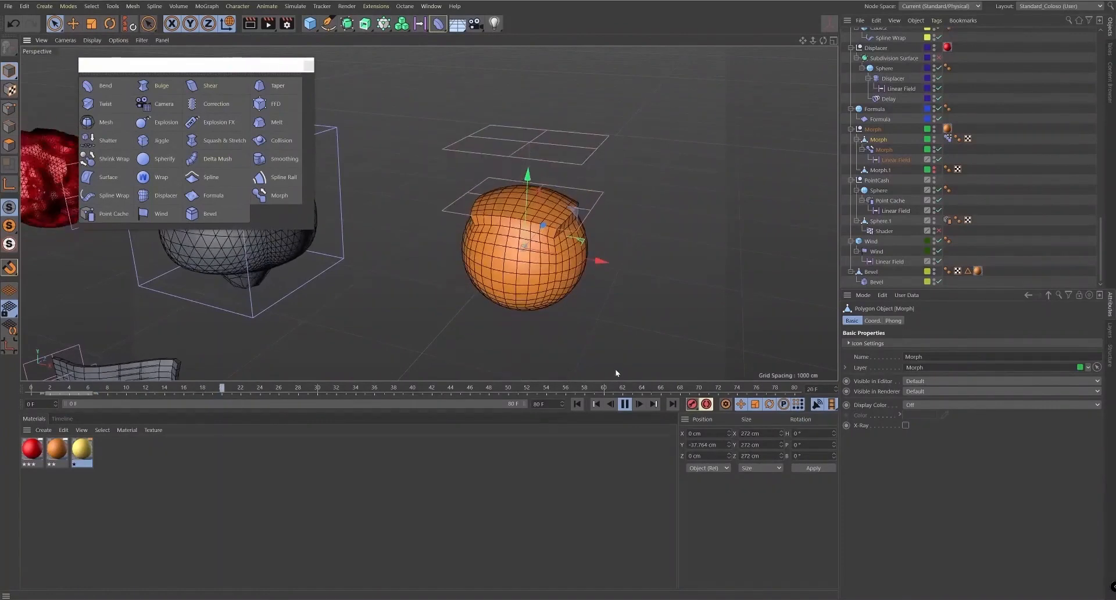
left_click(577, 404)
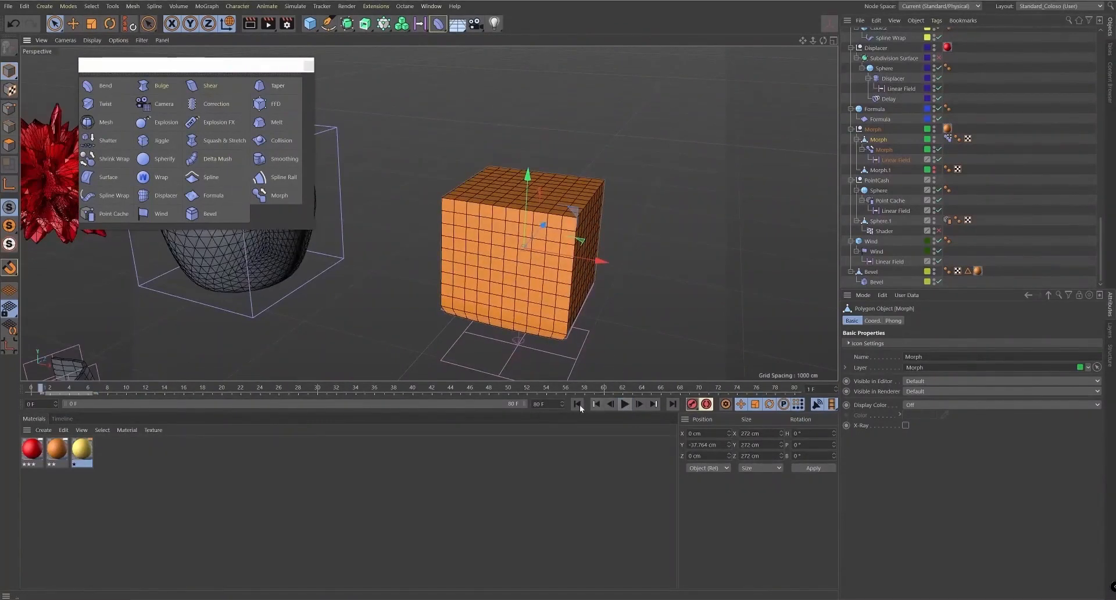
left_click(575, 408)
- Make the hidden Morph.1 sphere visible and move it beside the cube to about 257 cm in X
left_click(890, 170)
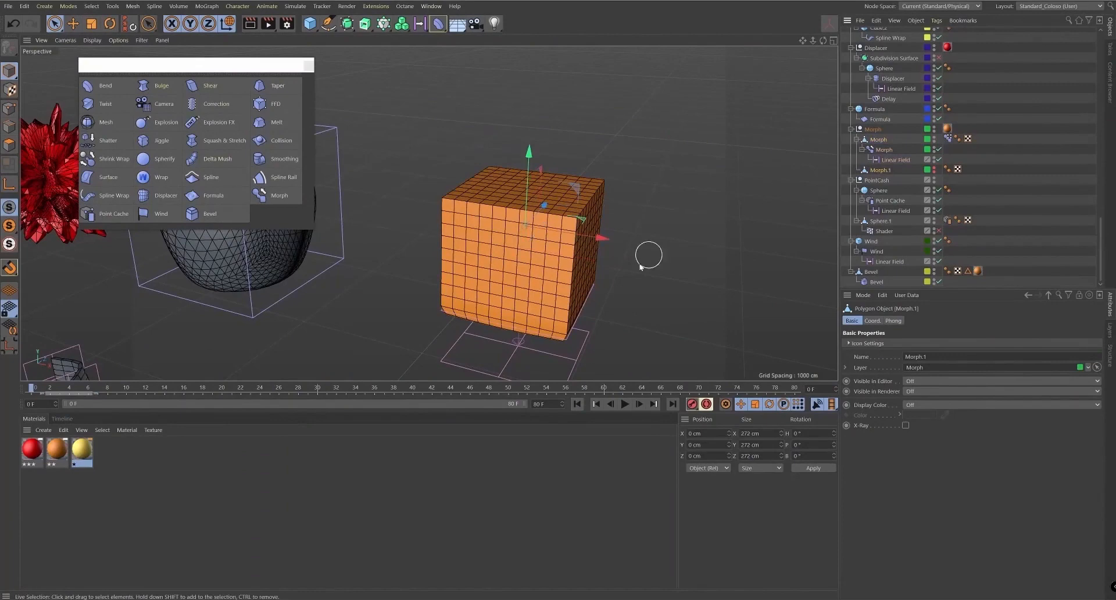
left_click_drag(646, 256, 632, 216, "alt")
left_click(934, 169, "ctrl")
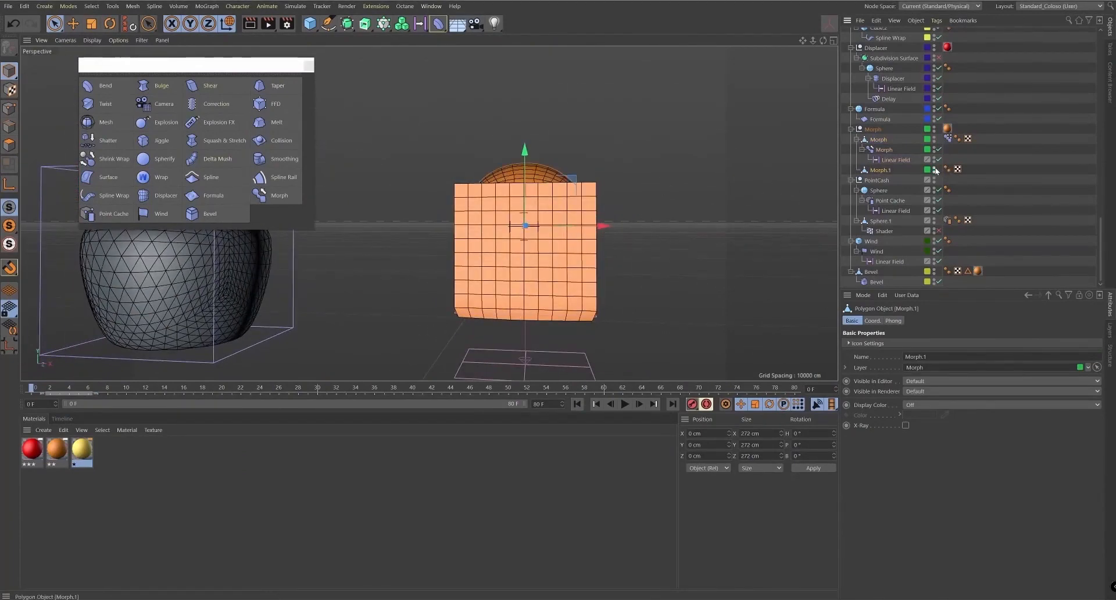
left_click_drag(605, 225, 653, 294)
scroll(647, 222, "down", 2)
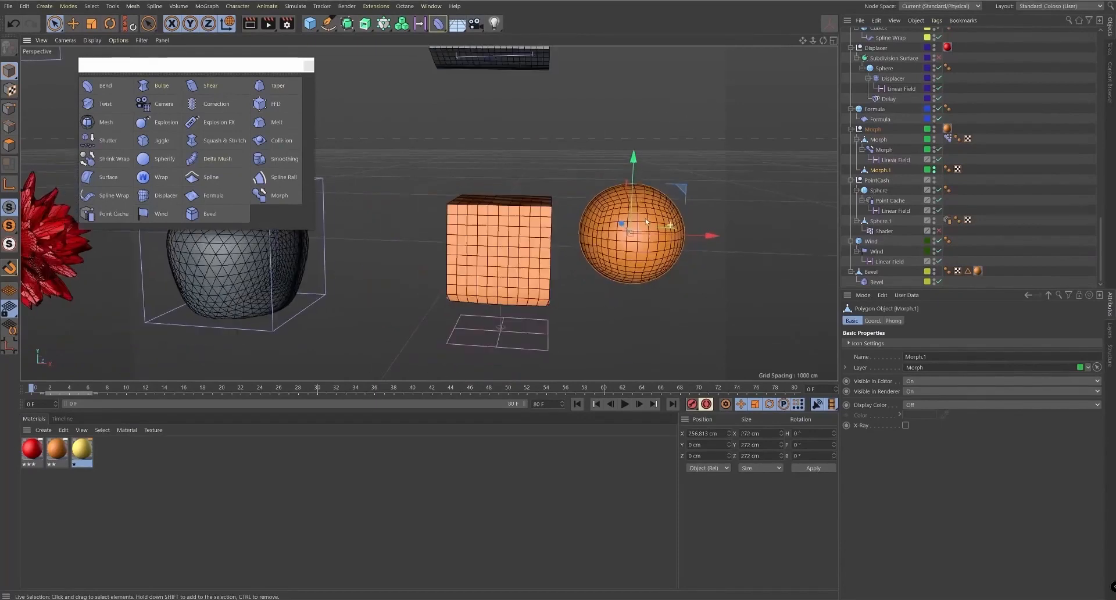
- Locate the Spherify deformer example in the object hierarchy and return to the Morph objects
left_click_drag(1103, 244, 1109, 187)
scroll(951, 132, "up", 4)
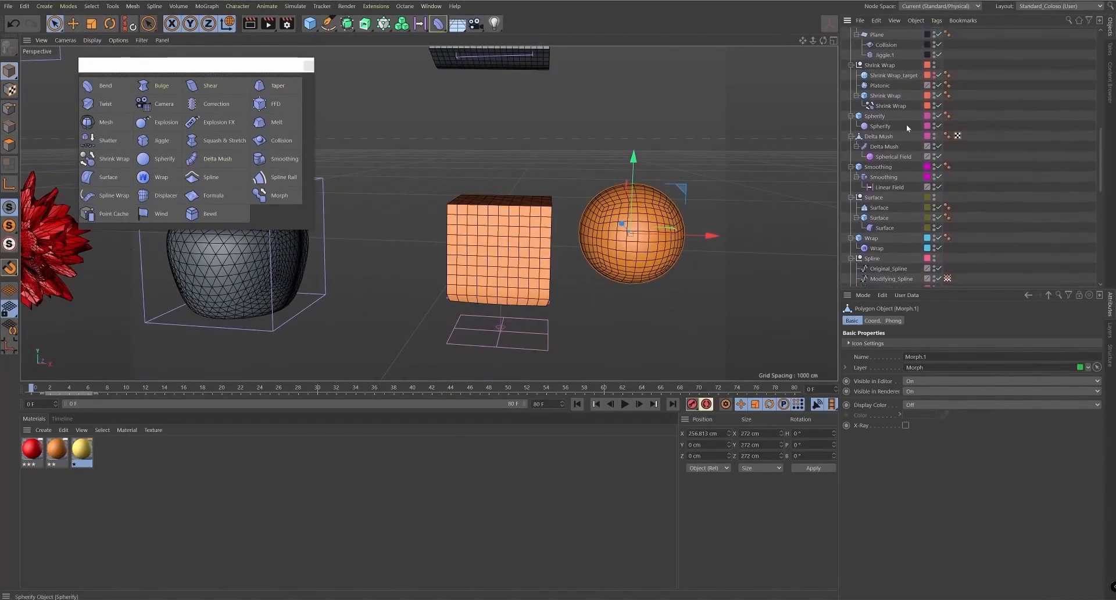
left_click(881, 126)
left_click(654, 235)
scroll(1019, 234, "down", 8)
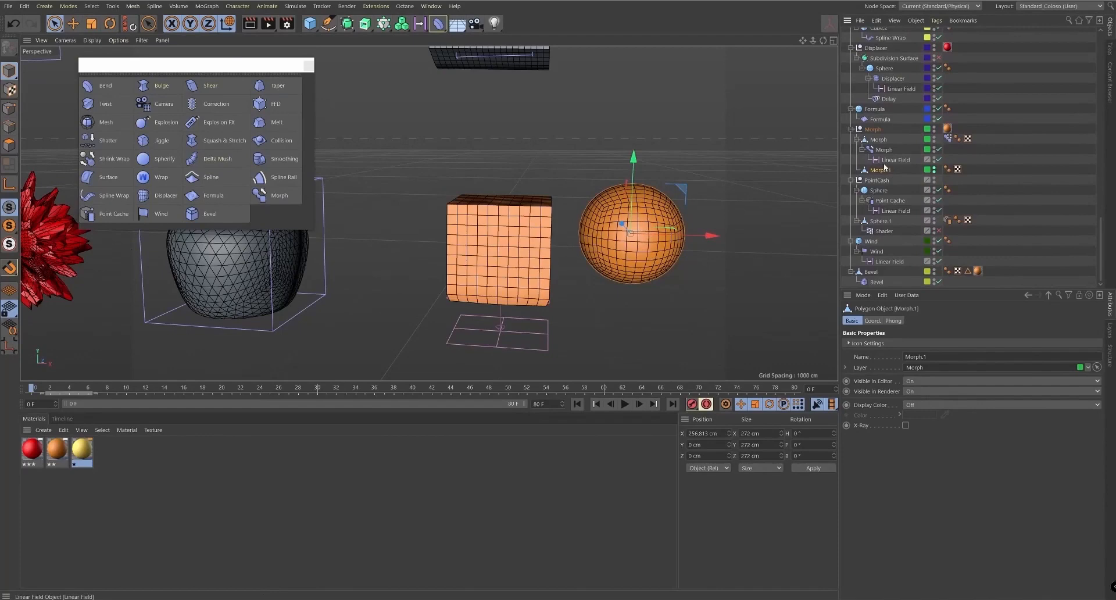
- Try the Morph deformer with its Linear Field deleted and its Strength lowered, and undo these changes
left_click(883, 139)
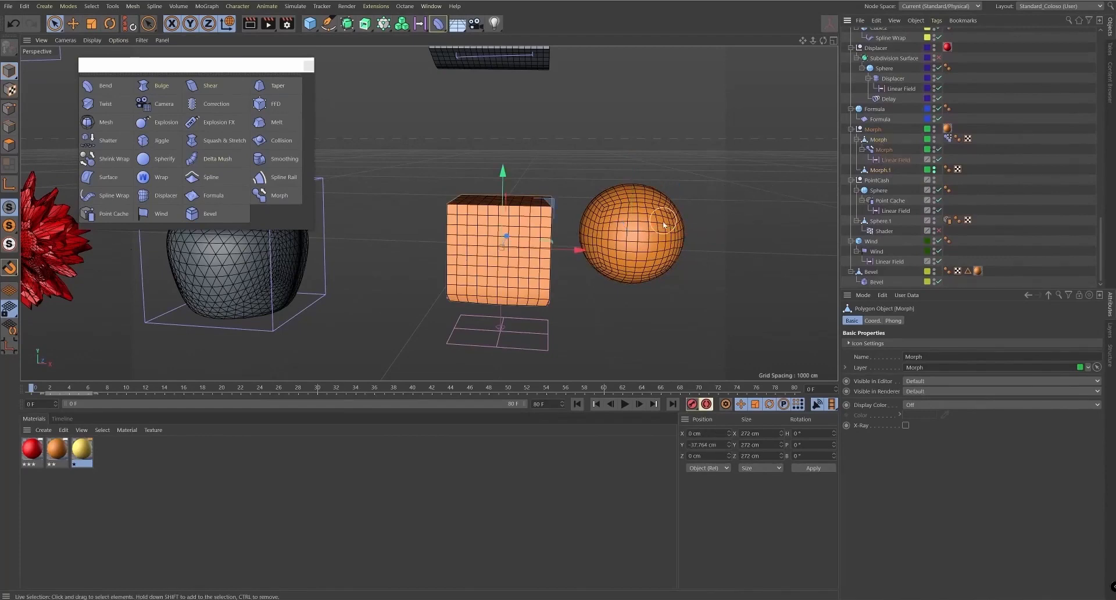
left_click(883, 159)
key("Delete")
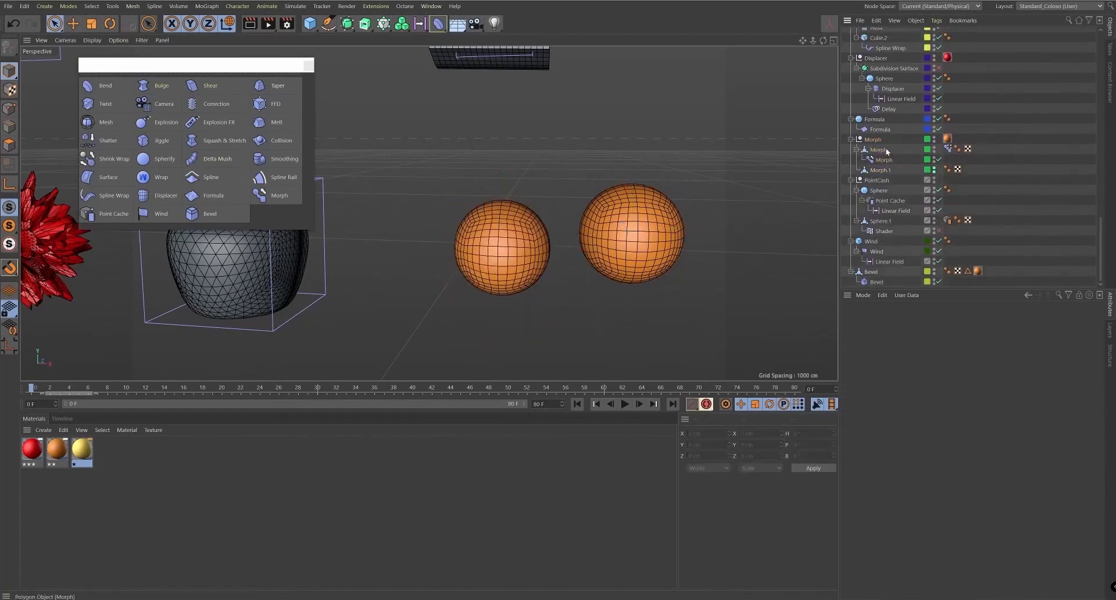
left_click(884, 160)
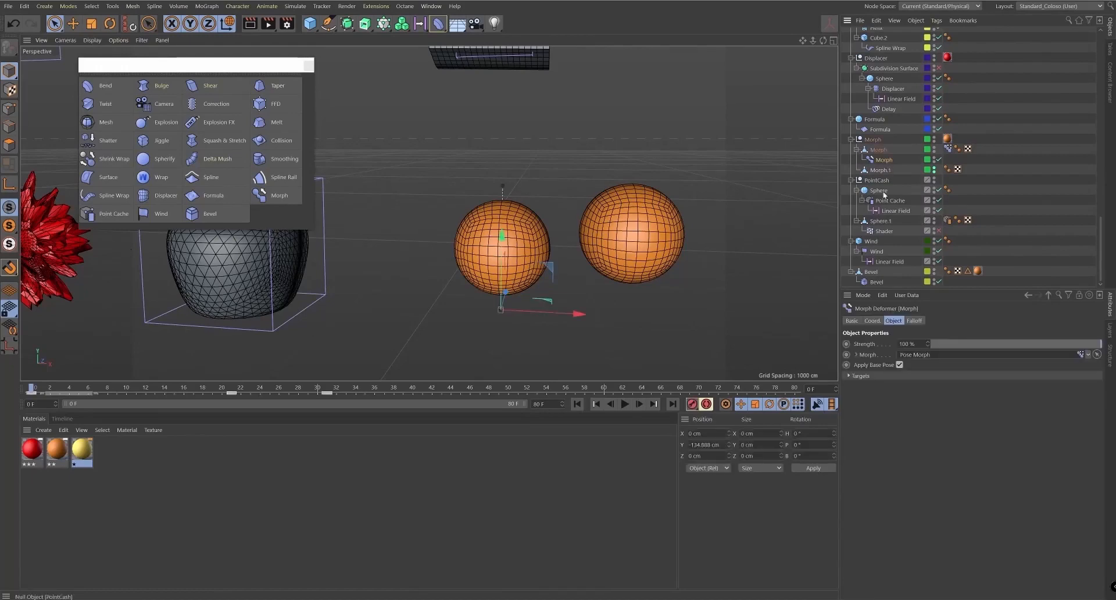
left_click_drag(963, 343, 812, 353)
key("ctrl+z")
key("ctrl+z")
key("ctrl+z")
- Disable the Linear Field in the Morph deformer's falloff and set the Pose Morph tag's Strength to 0%
left_click(913, 320)
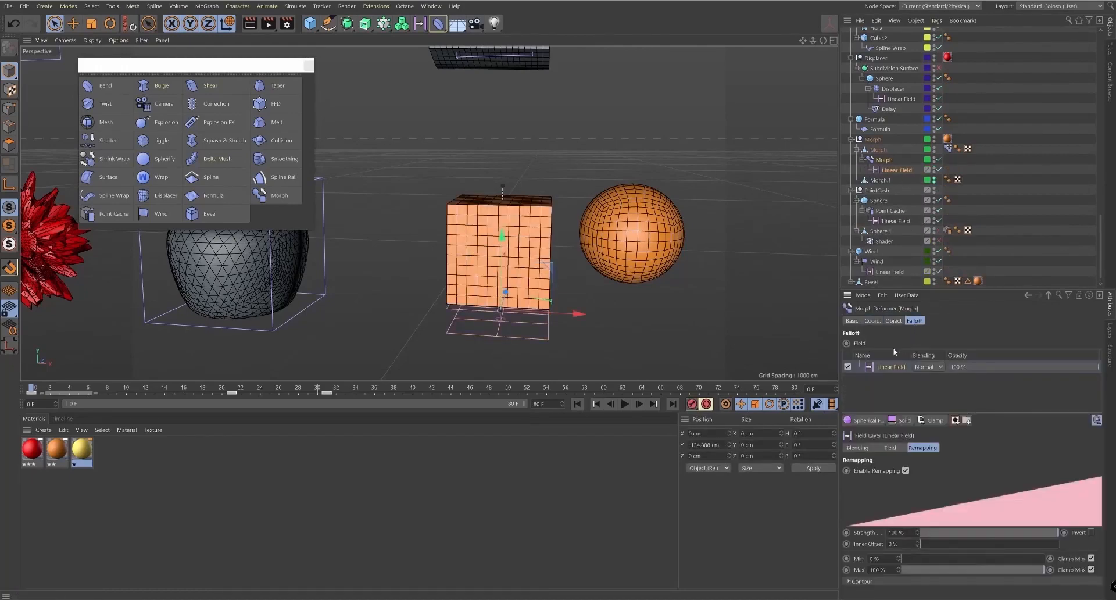
left_click(849, 367)
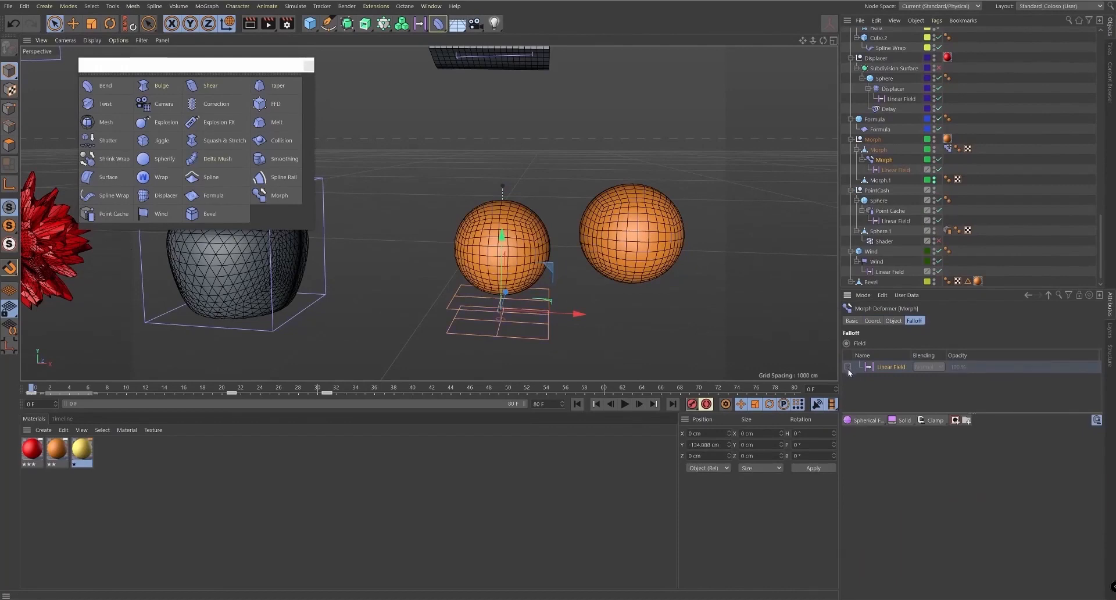
left_click(893, 320)
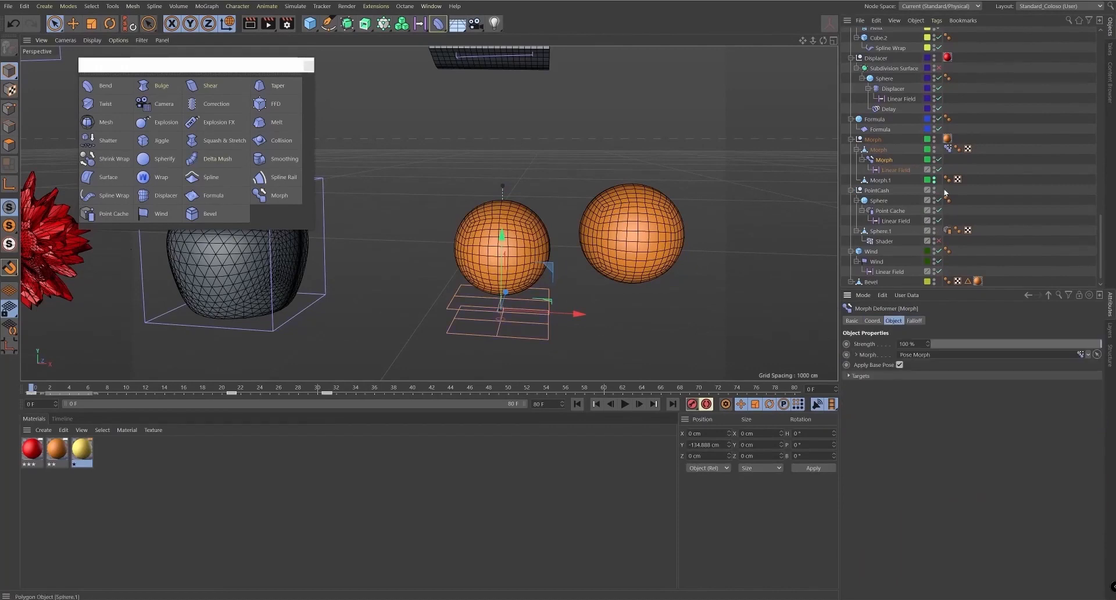
left_click(948, 149)
left_click_drag(982, 359, 706, 382)
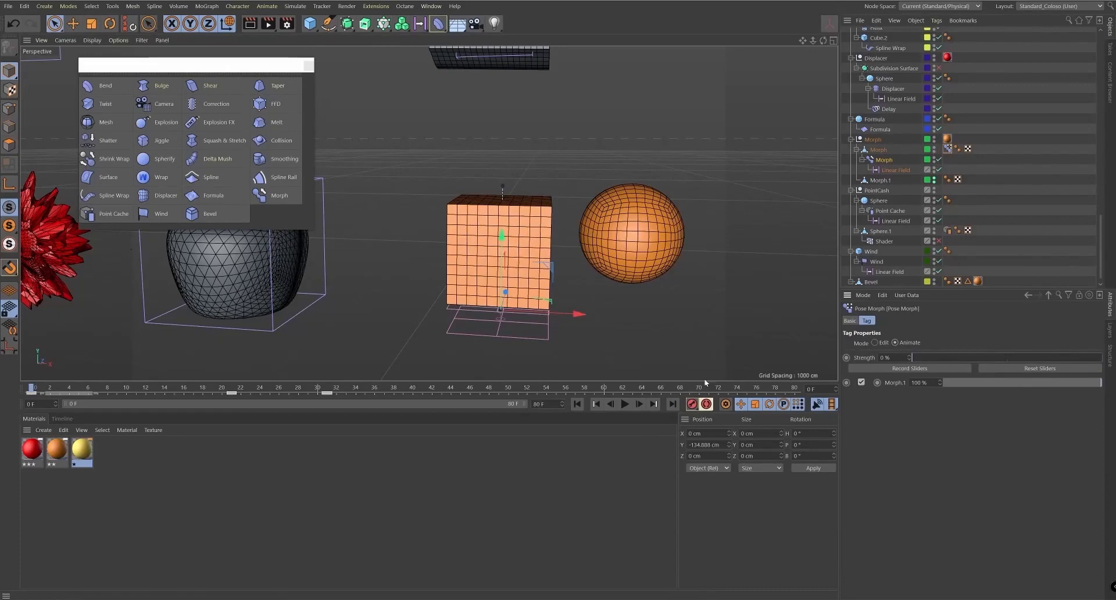
- Delete the Pose Morph tag, the Linear Field and the Morph deformer from the Morph cube
key("Delete")
left_click(890, 169)
key("Delete")
left_click(885, 161)
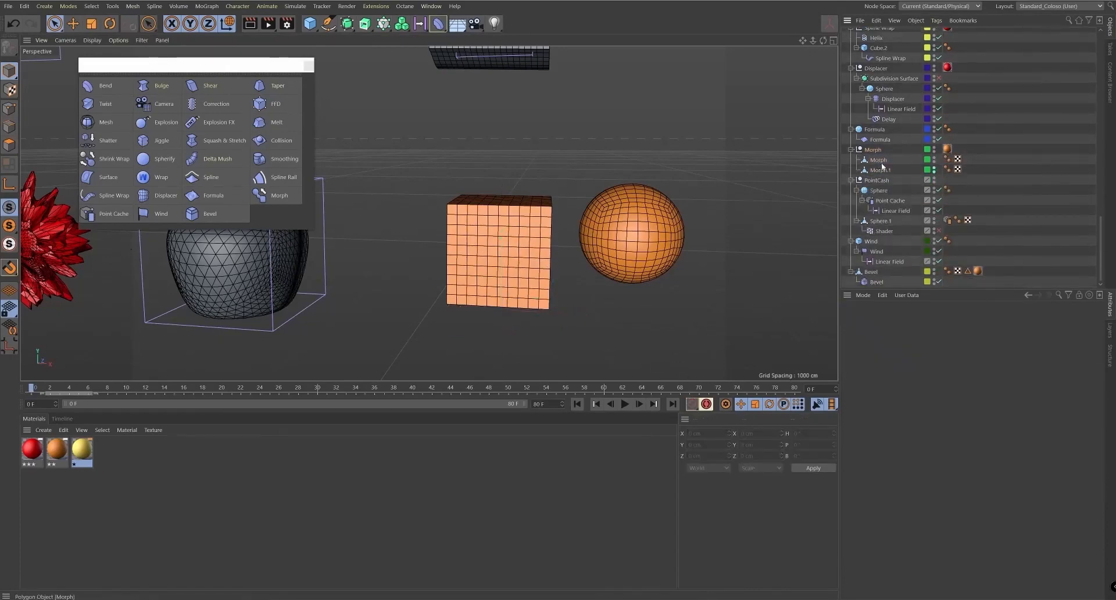
- Move the Morph.1 sphere down to about -41 cm in Y
left_click(882, 163)
left_click(882, 171)
left_click_drag(634, 158, 634, 175)
left_click_drag(648, 222, 682, 270, "alt")
left_click_drag(724, 156, 755, 142, "alt")
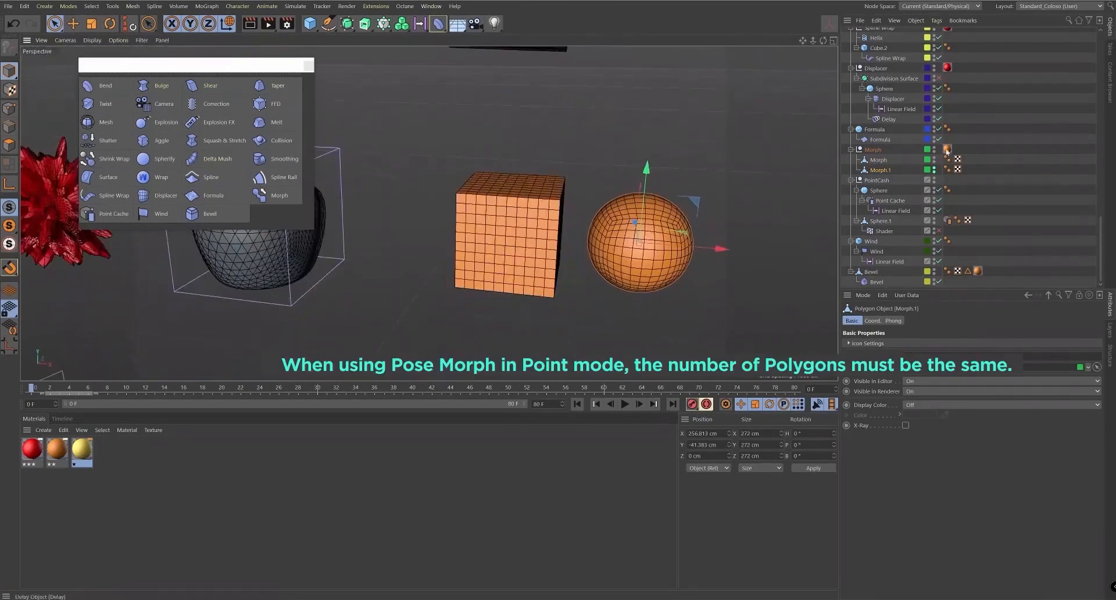
- Add a Pose Morph tag to the Morph cube and enable Points mixing
left_click(882, 160)
right_click(882, 161)
mouse_move(965, 113)
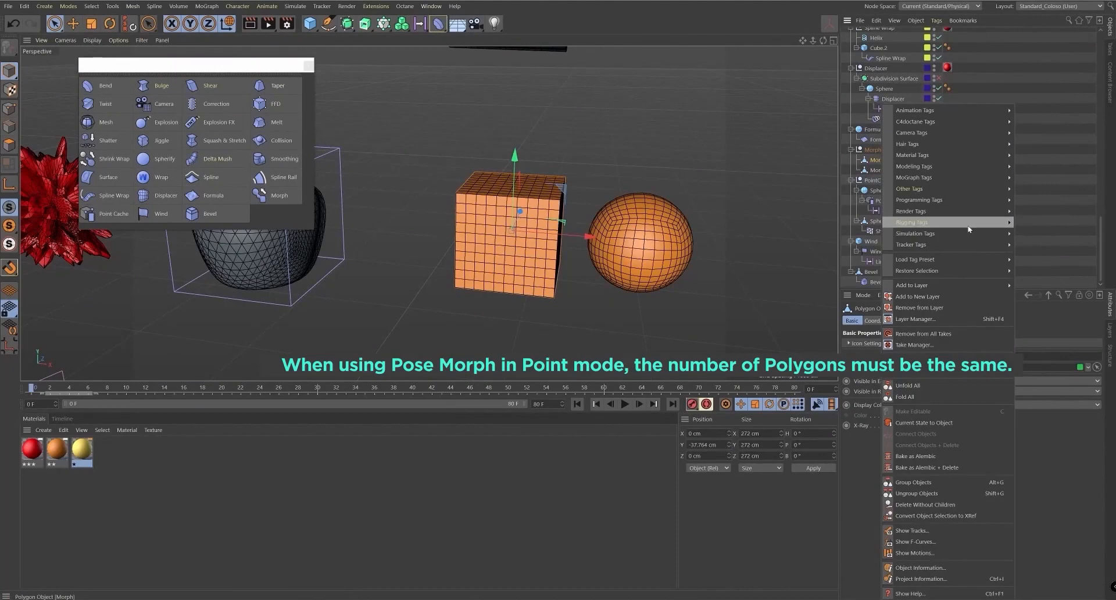
mouse_move(966, 235)
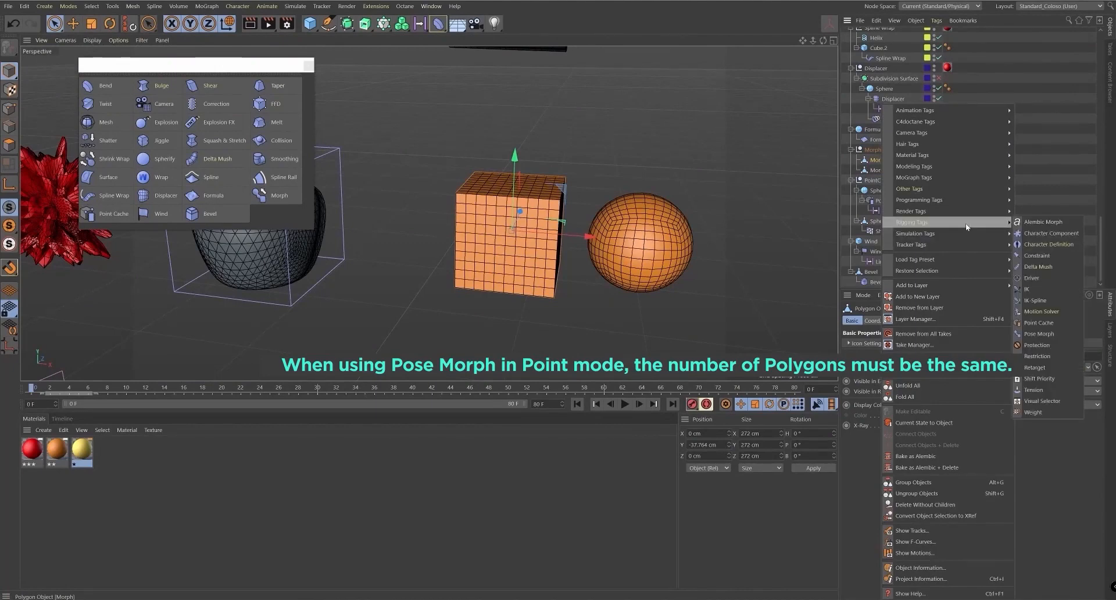
left_click(1039, 334)
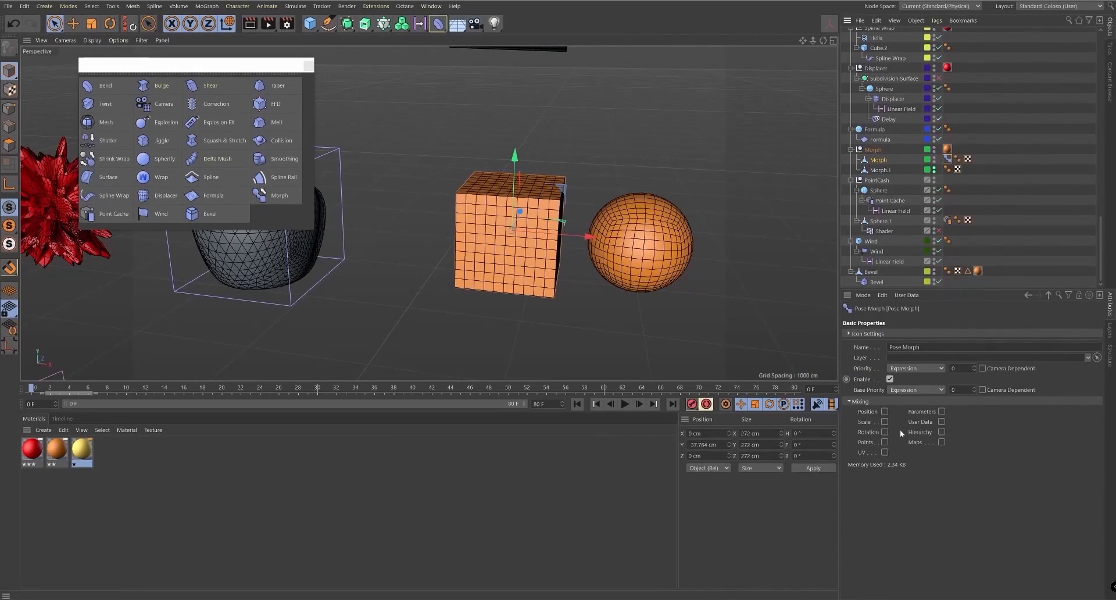
left_click(884, 442)
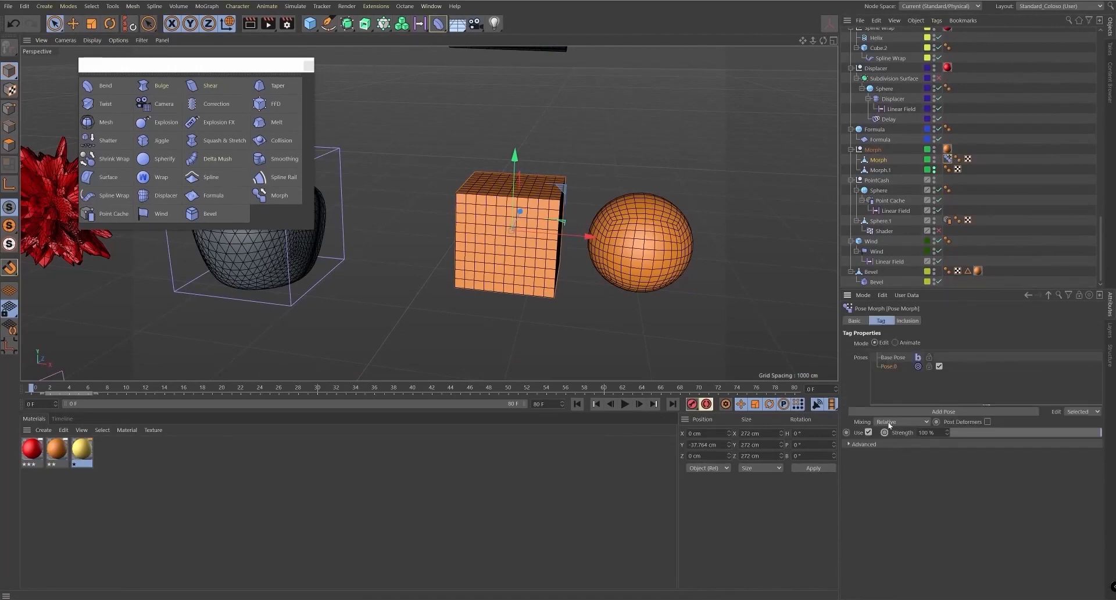
- Add the Morph.1 sphere to the Pose Morph tag's poses as an absolute morph target
scroll(537, 202, "up", 5)
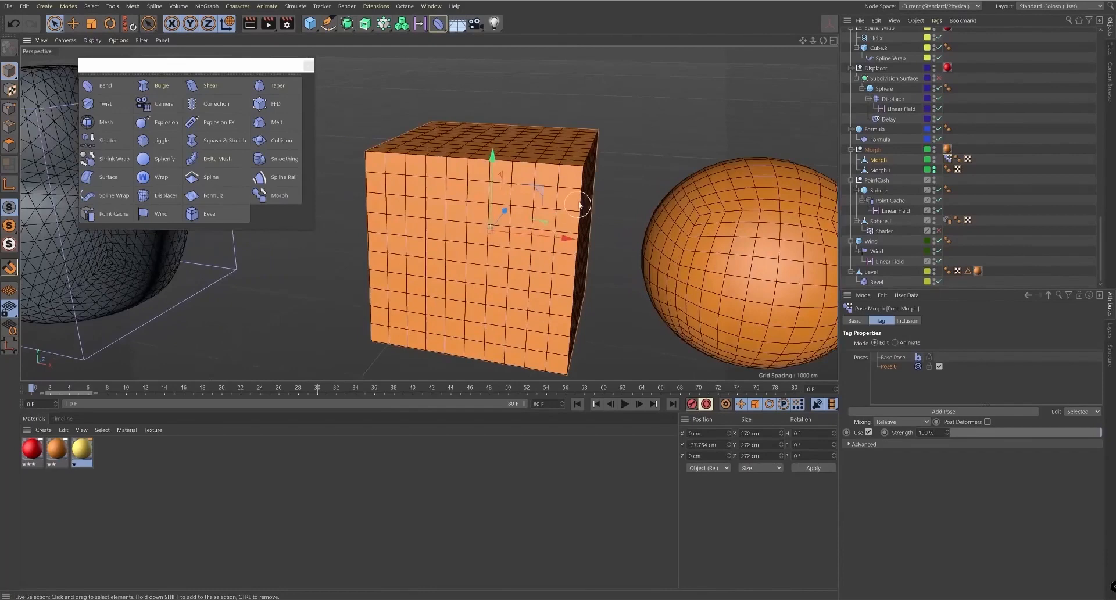
left_click_drag(538, 202, 588, 298, "alt")
middle_click_drag(588, 297, 565, 272, "alt")
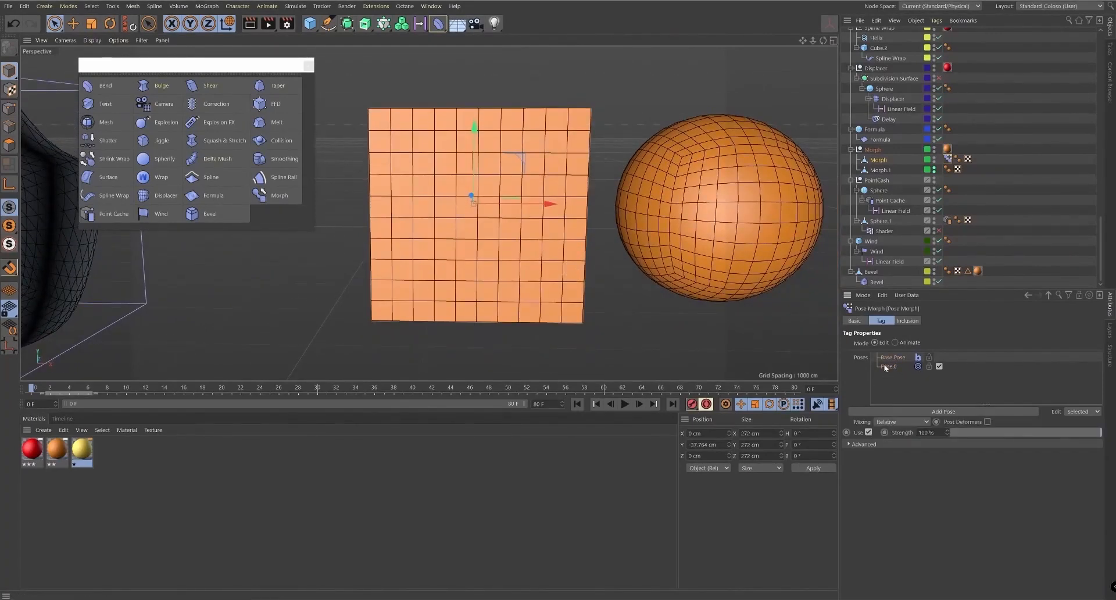
left_click_drag(883, 172, 902, 397)
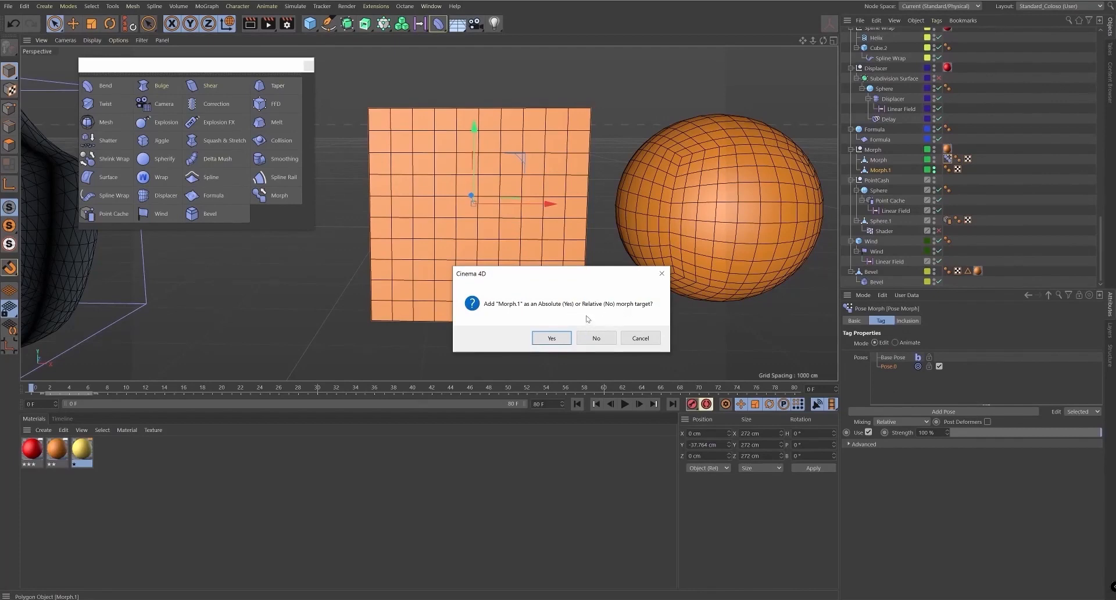
left_click(552, 338)
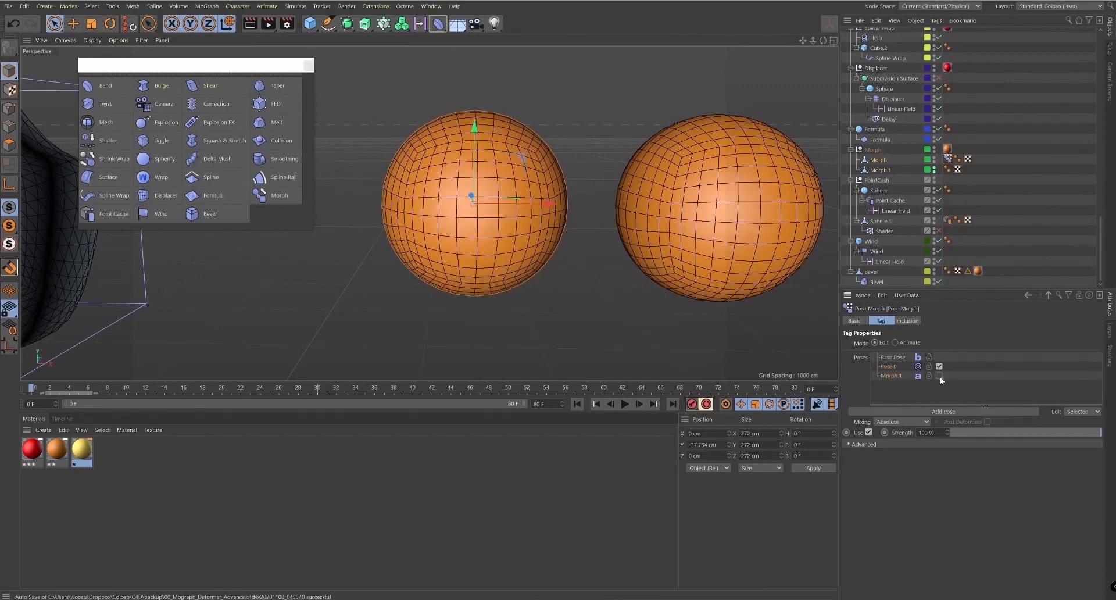
- Switch the Pose Morph tag to Animate mode and hide the Morph.1 sphere
left_click_drag(1071, 443, 1102, 436)
left_click(896, 343)
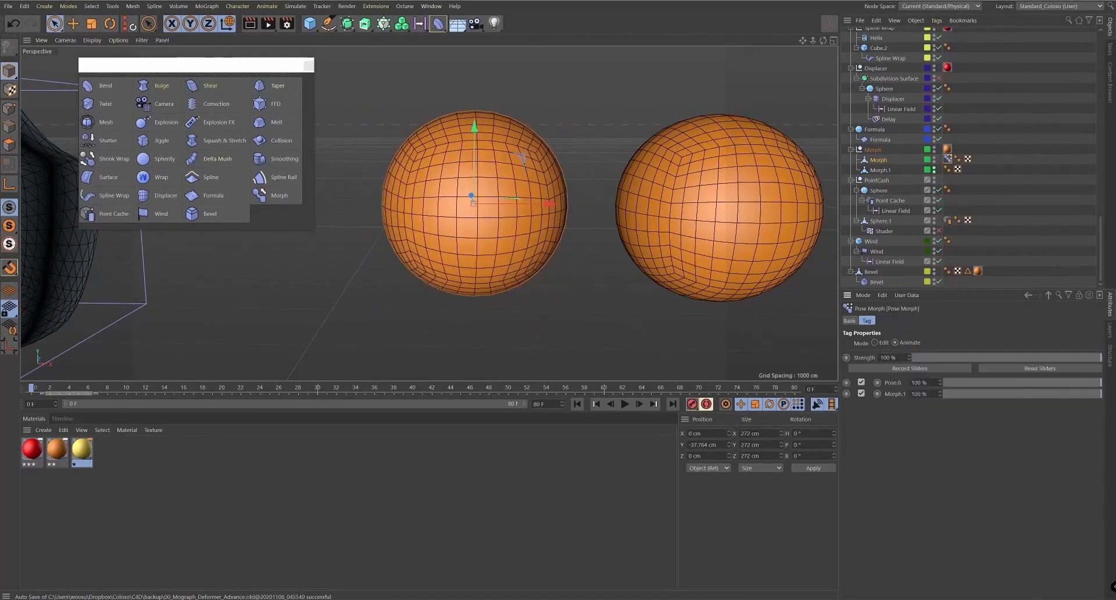
left_click(896, 171)
left_click(935, 170)
left_click(878, 161)
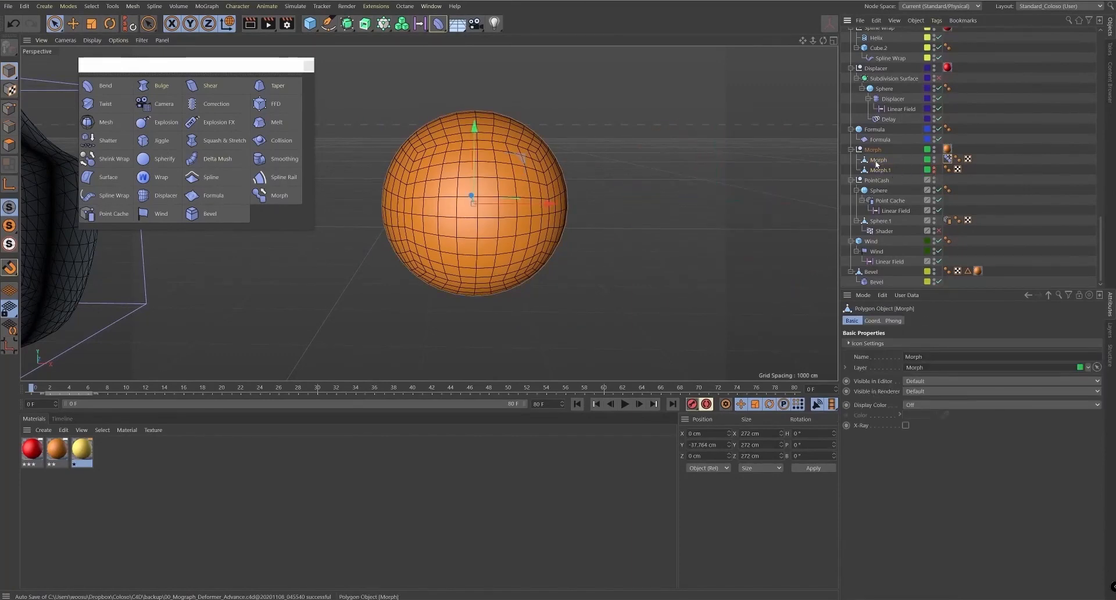
left_click(947, 158)
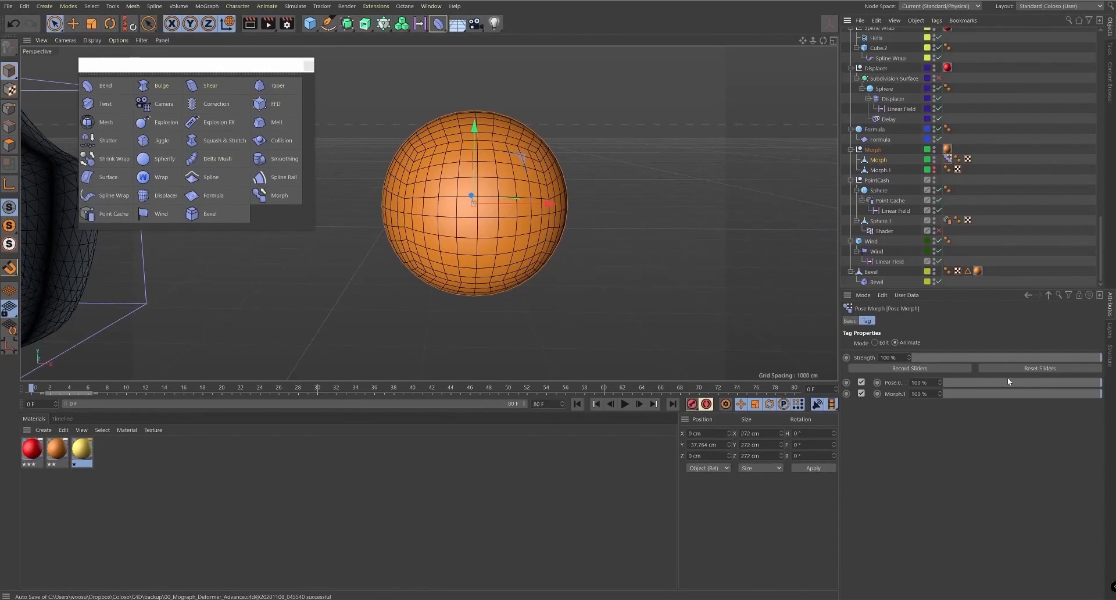
- Test the morph by lowering the Morph.1 pose strength and returning it to 100%
left_click_drag(1030, 399, 835, 432)
left_click_drag(929, 423, 1105, 395)
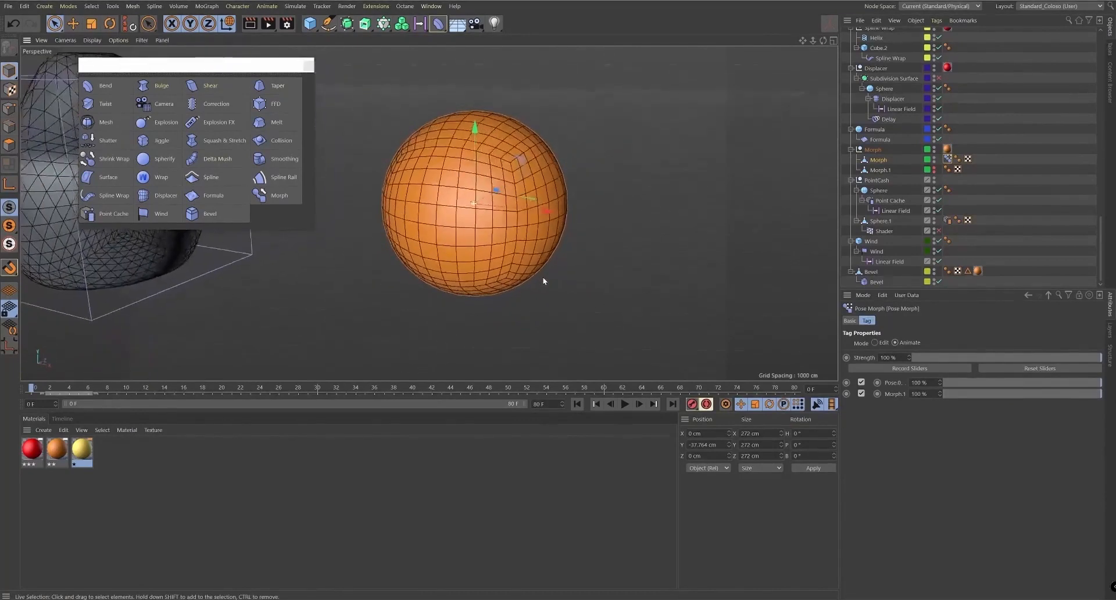
left_click_drag(941, 393, 950, 450)
left_click_drag(964, 393, 1114, 400)
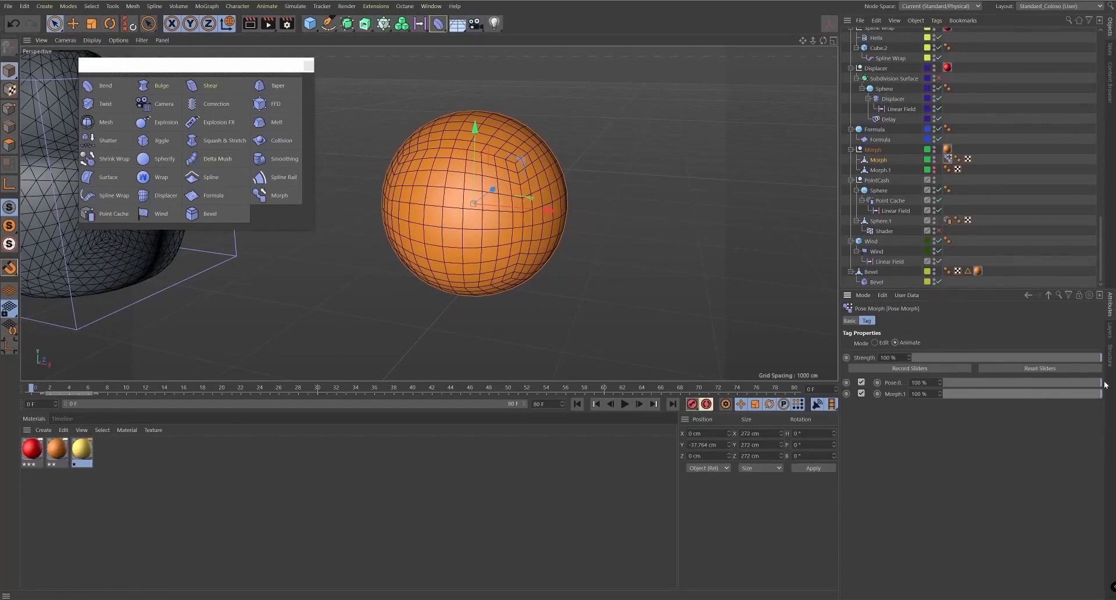
- Add a Morph deformer under the Morph cube and show its falloff settings
left_click_drag(401, 166, 364, 145, "alt")
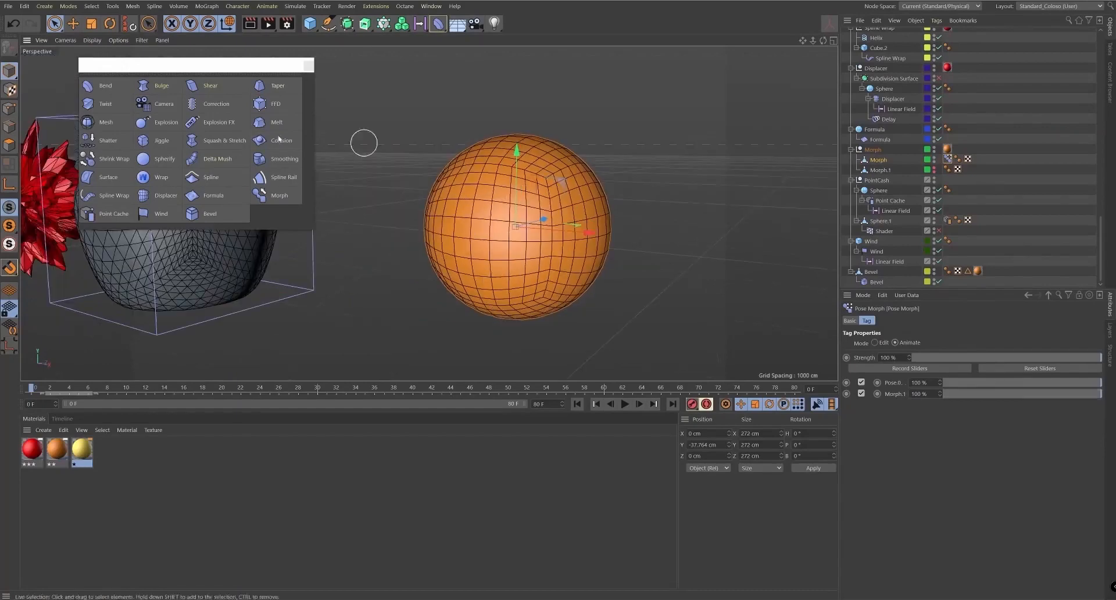
left_click(278, 198)
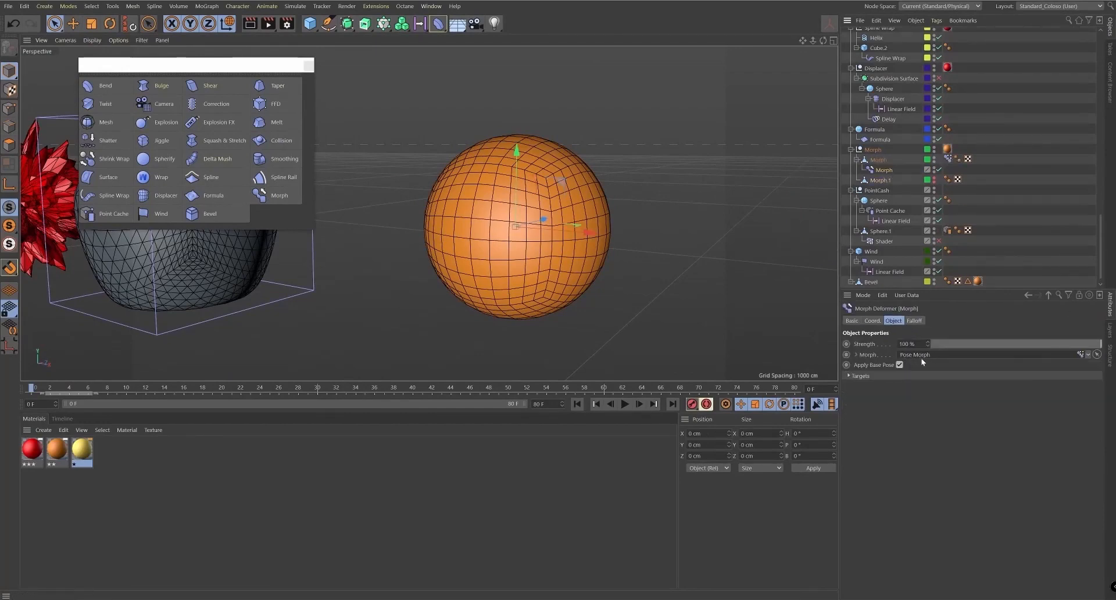
left_click(915, 321)
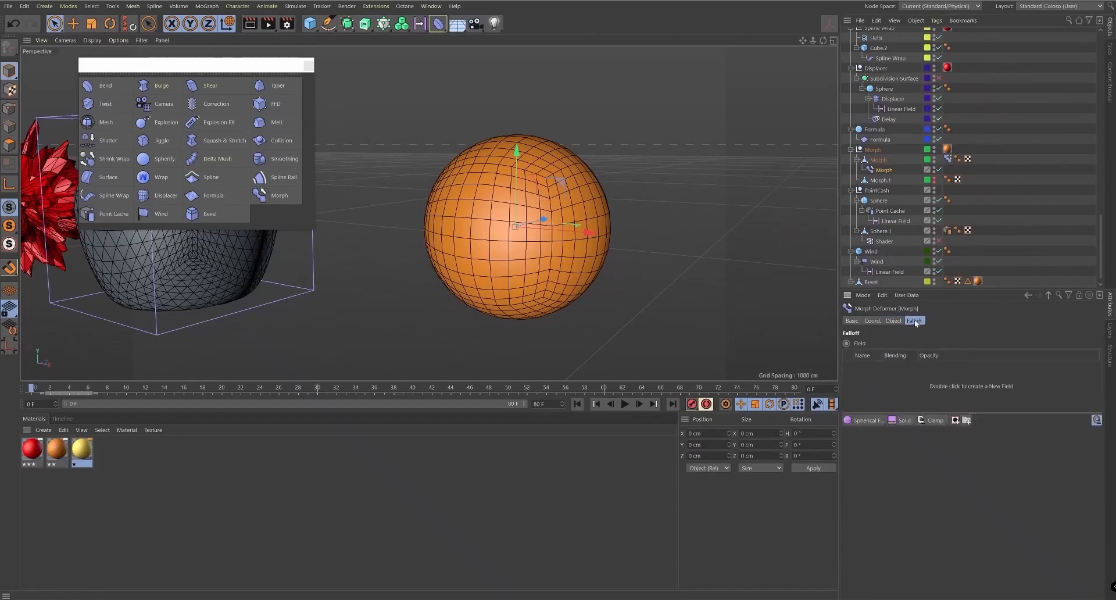
- Add a Linear Field to the Morph deformer's falloff and move it to about -80.5 cm in X
left_click(875, 421)
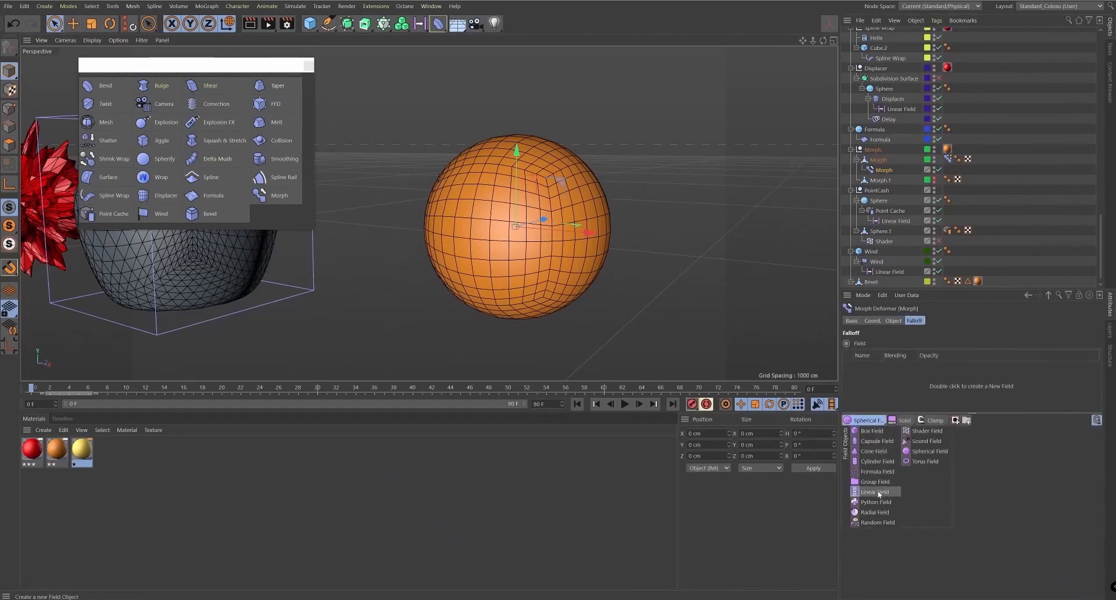
left_click(877, 492)
scroll(579, 239, "up", 5)
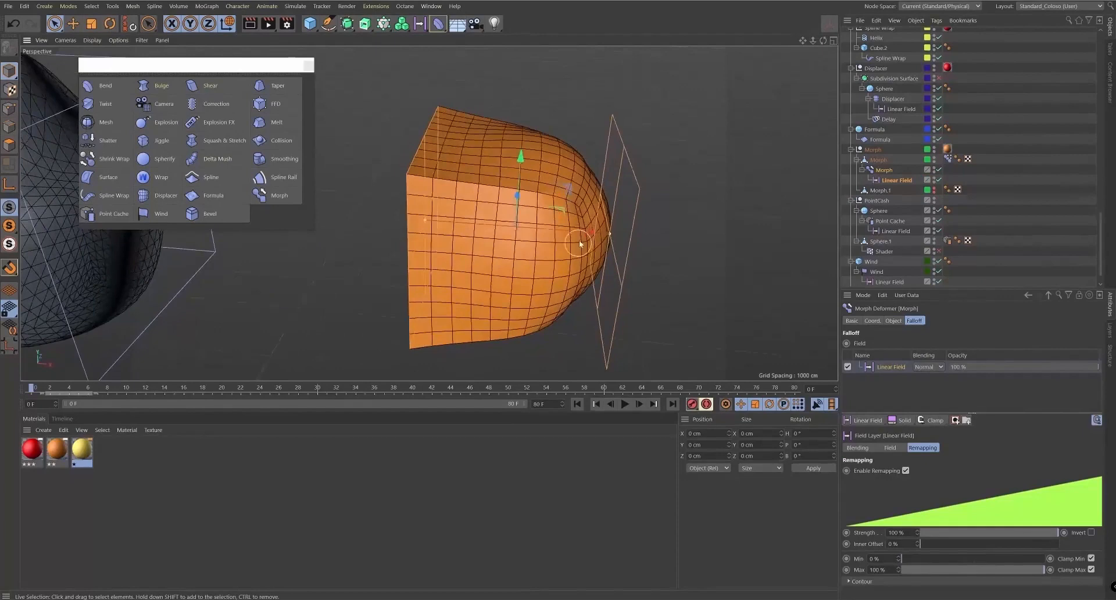
left_click_drag(594, 235, 592, 214)
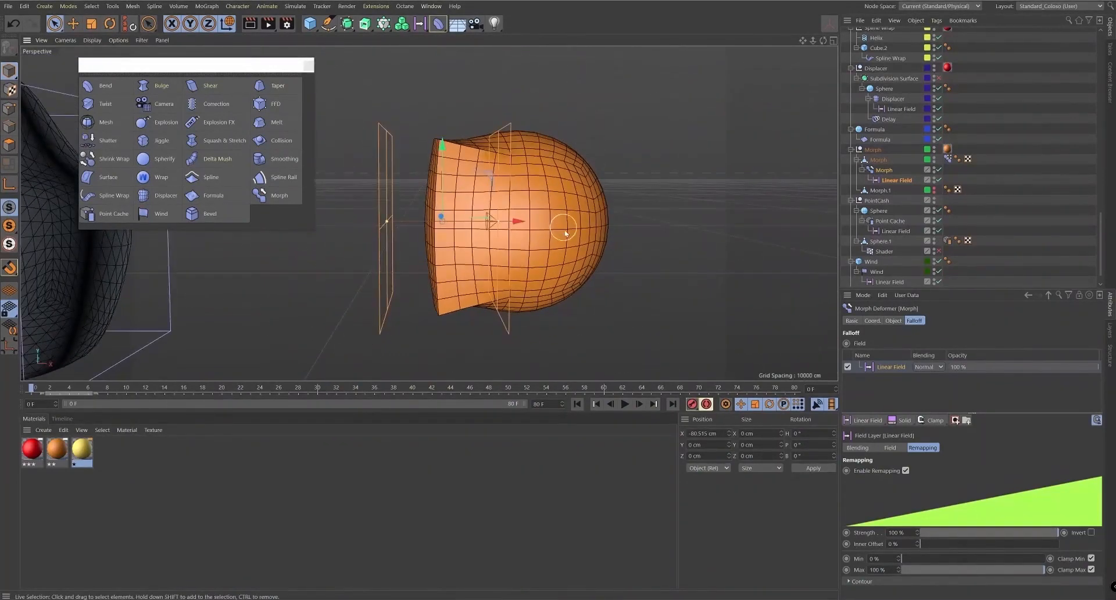
middle_click_drag(565, 232, 578, 222, "alt")
- Replace the Linear Field in the Morph deformer's falloff with a Spherical Field and delete the Linear Field object
left_click_drag(918, 365, 883, 407)
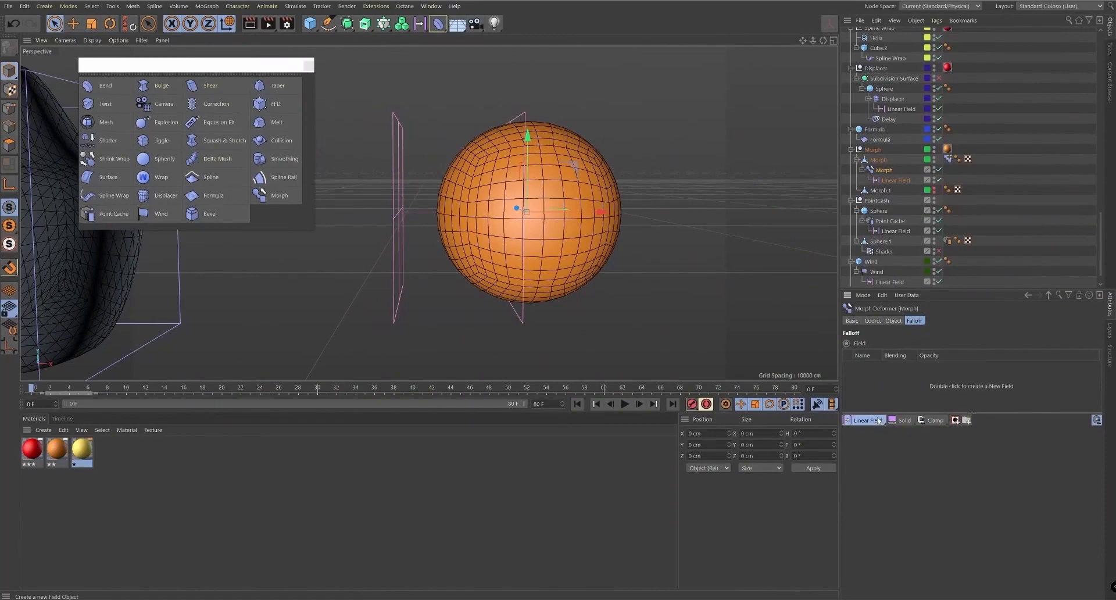
left_click(880, 422)
left_click(878, 439)
left_click(900, 190)
key("Delete")
left_click(898, 181)
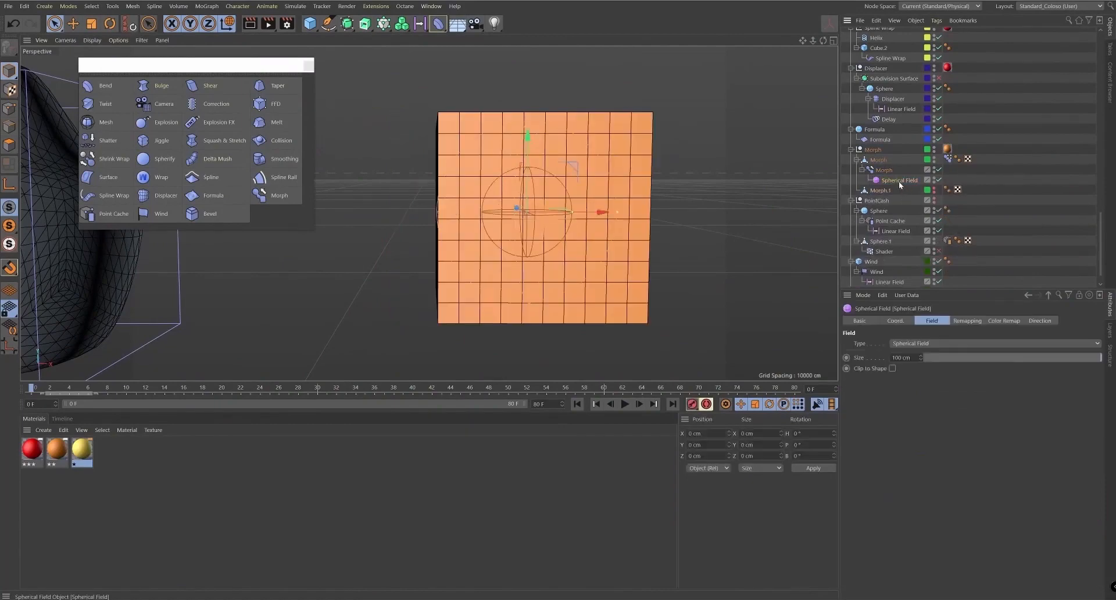
- Enlarge the Spherical Field to about 139.6 cm and move it to about X 103.7, Y 0.9, Z -10.5 cm
left_click_drag(590, 217, 701, 256)
key("t")
left_click_drag(688, 306, 679, 259)
key("e")
left_click_drag(761, 296, 675, 222)
- Invert the Spherical Field's remapping
left_click(895, 180)
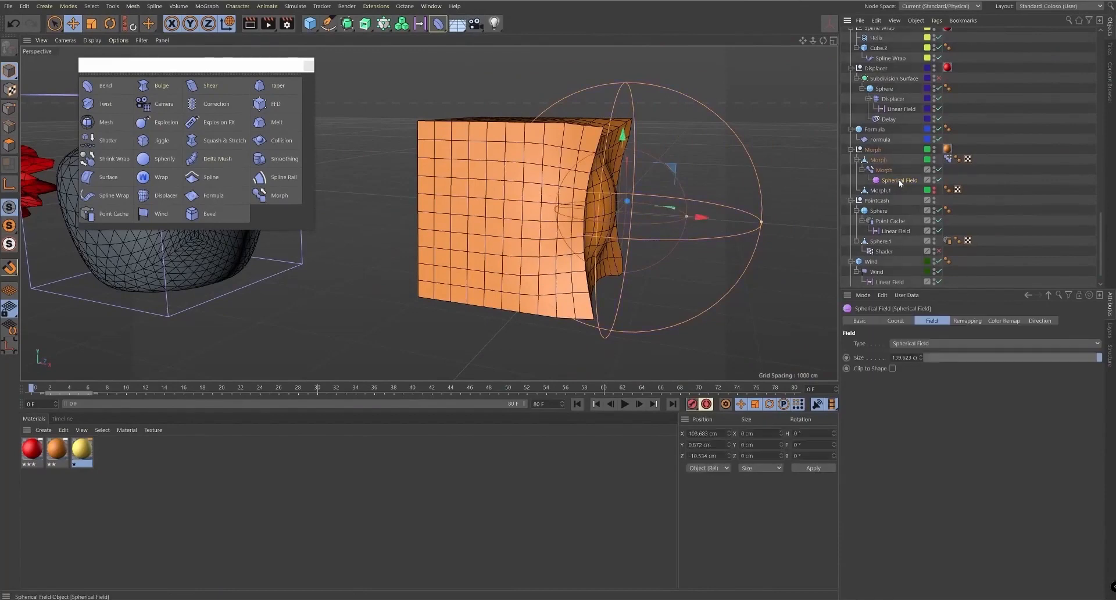
left_click(967, 323)
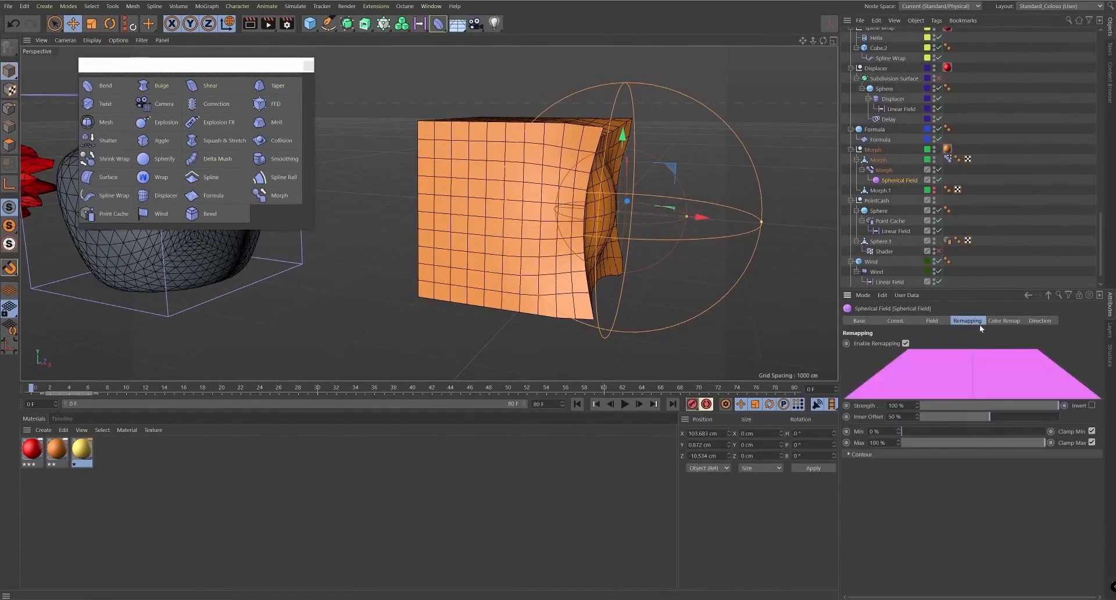
left_click(1092, 406)
- Move the Spherical Field through the cube to about X 91.5, Y 88.3, Z 51.1 cm
left_click_drag(631, 247, 581, 210, "alt")
key("t")
key("e")
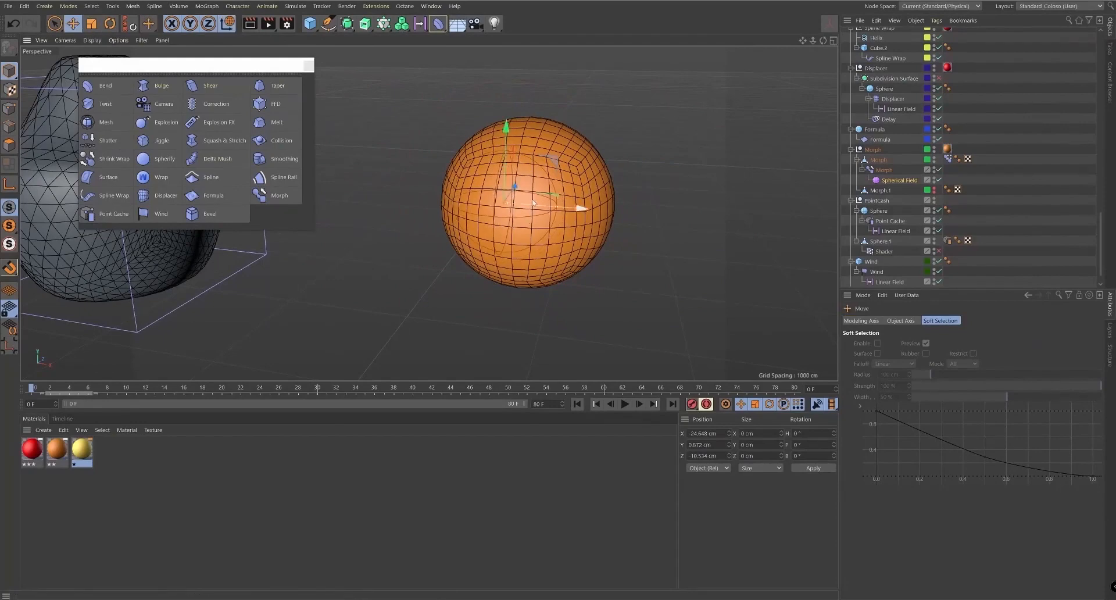
left_click_drag(533, 202, 674, 87)
left_click_drag(711, 149, 719, 202, "alt")
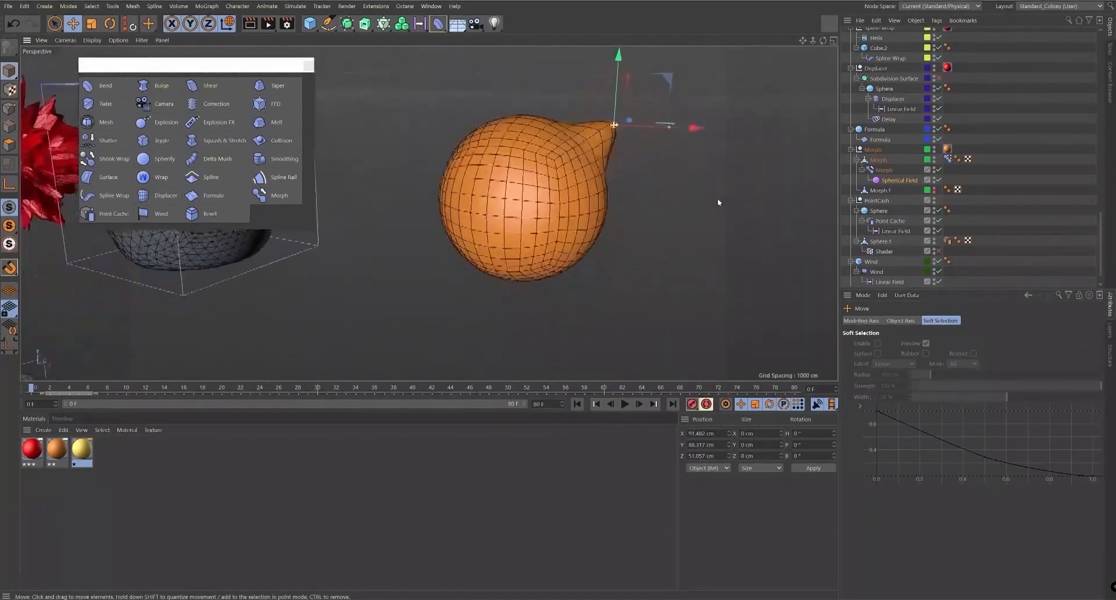
- Disable the Spherical Field and select the Morph deformer
left_click(939, 180)
left_click(896, 182)
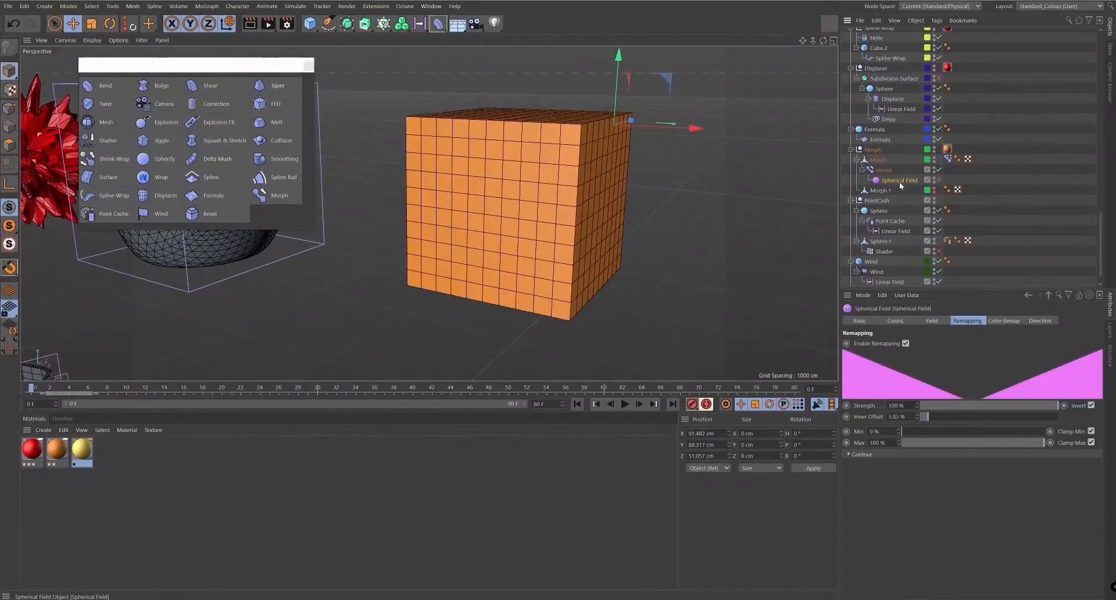
left_click(890, 171)
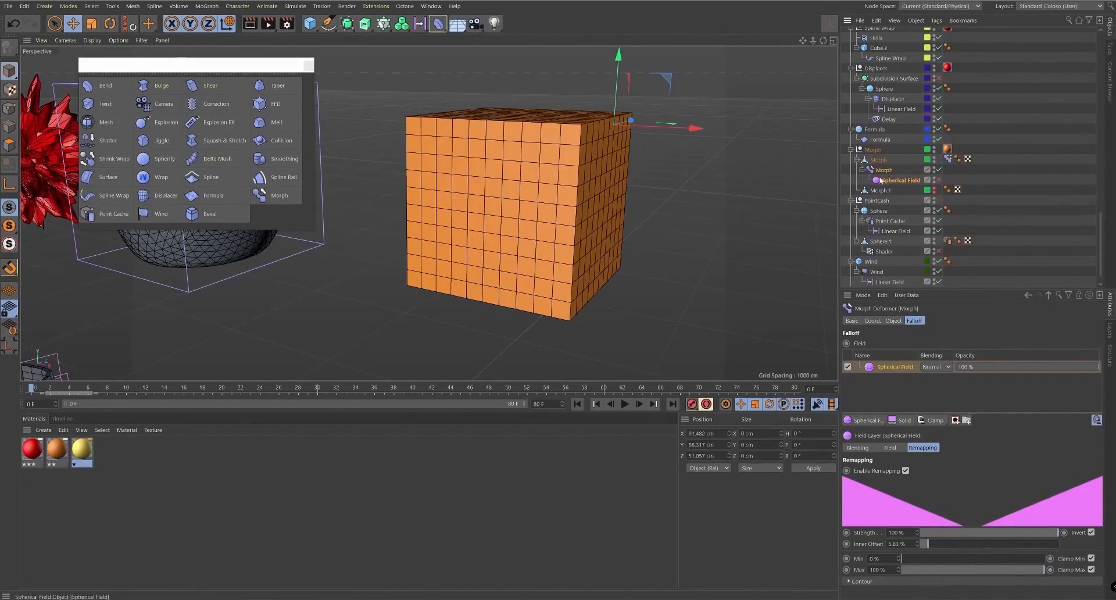
- Locate the Point Cache example in the scene and examine its Sphere's object properties
right_click_drag(678, 244, 488, 273, "alt")
middle_click_drag(642, 209, 589, 178, "alt")
left_click_drag(589, 178, 635, 202, "alt")
middle_click_drag(634, 203, 655, 196, "alt")
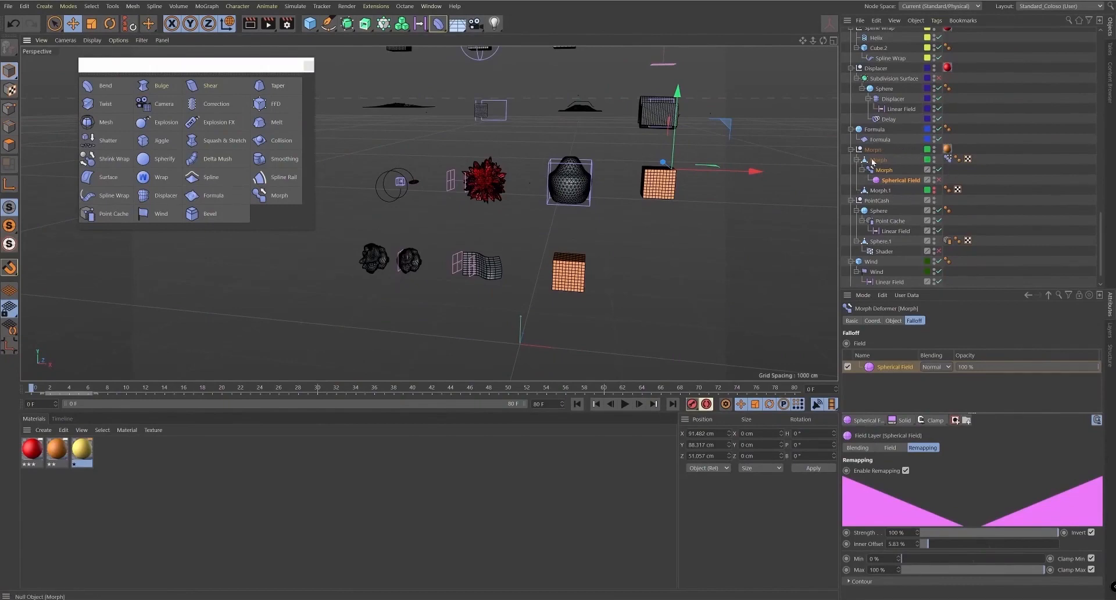
left_click(895, 181)
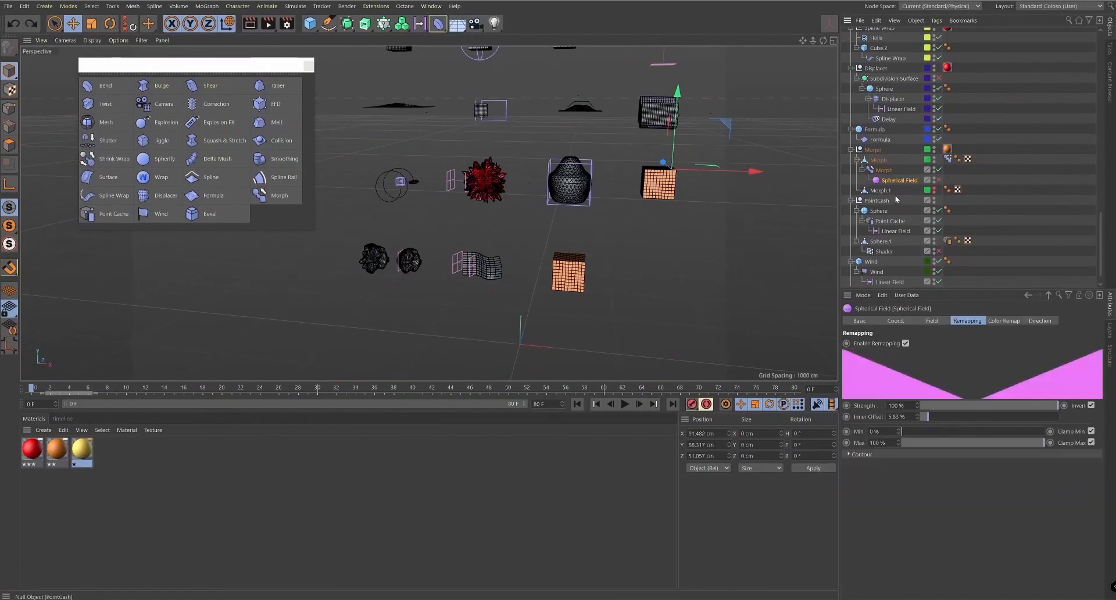
scroll(466, 289, "up", 8)
scroll(511, 268, "down", 5)
middle_click_drag(446, 269, 538, 253, "alt")
key("space")
left_click(512, 231)
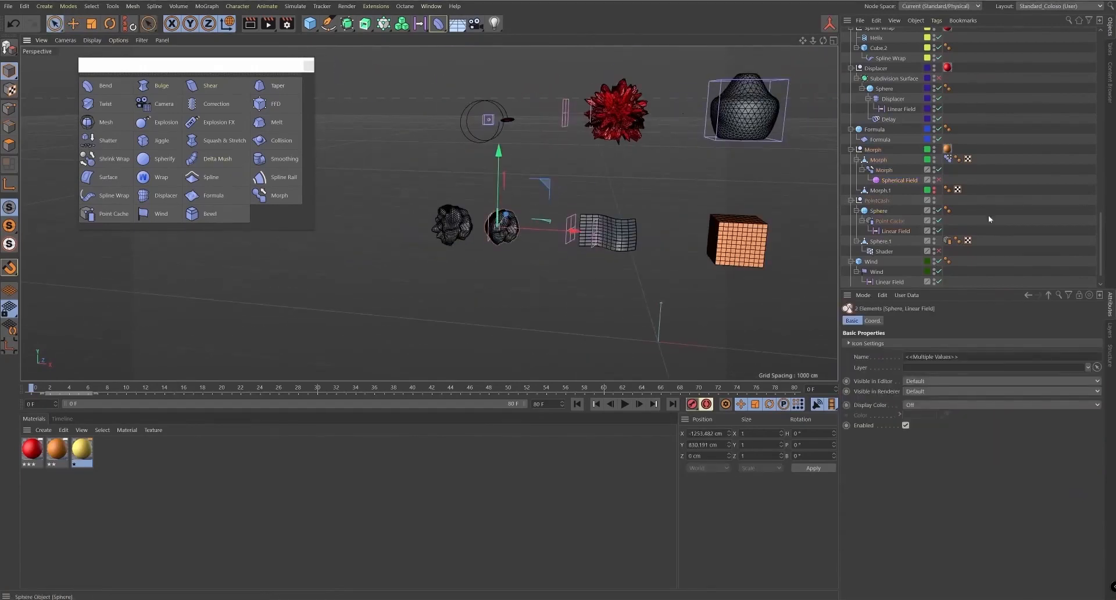
left_click(878, 202)
left_click(878, 211)
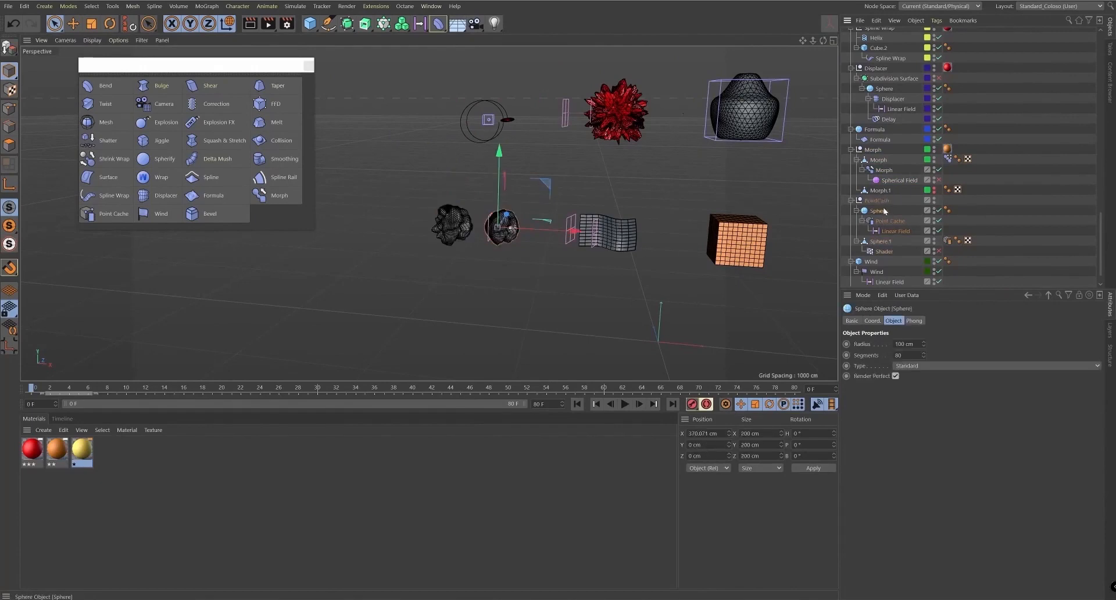
scroll(452, 213, "up", 8)
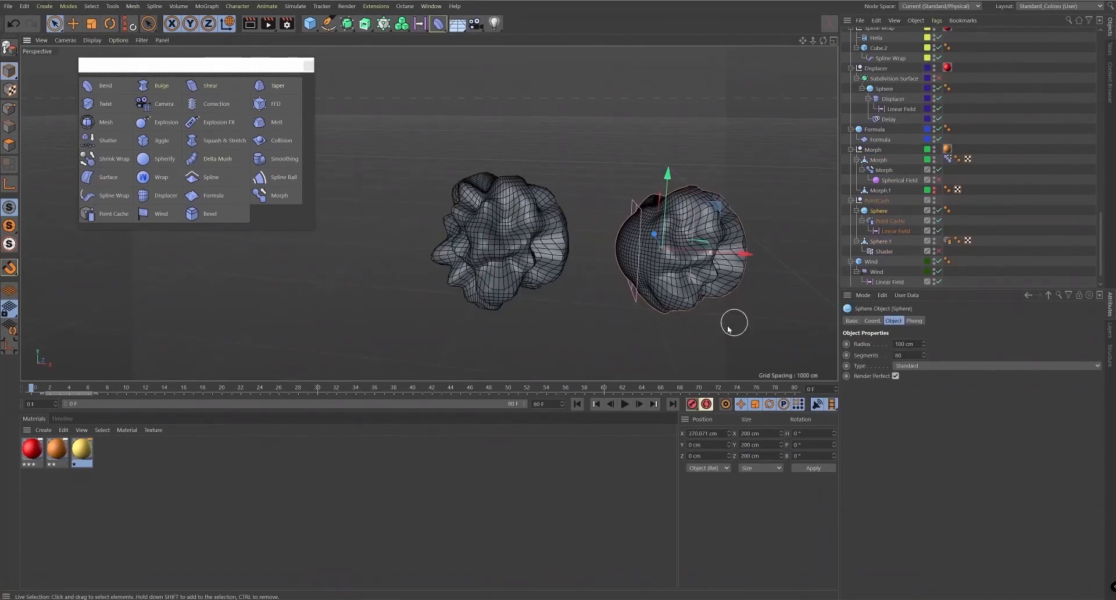
- Start animation playback and delete the Shader effector under Sphere.1
left_click(623, 405)
left_click(884, 251)
key("Delete")
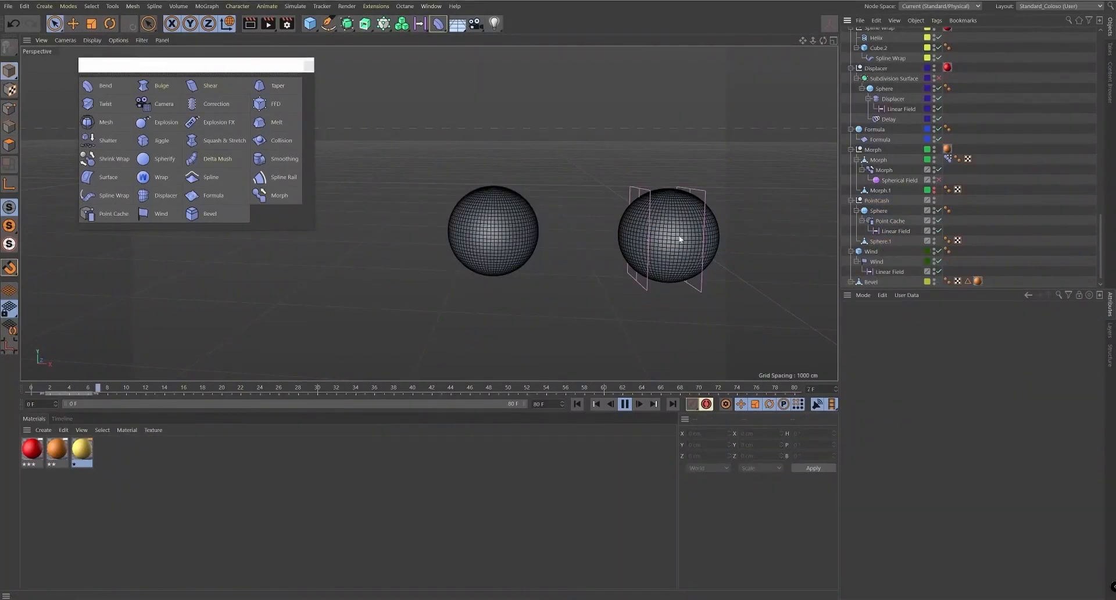
- Add a MoGraph Shader effector under Sphere.1 and set its deformation mode
left_click(879, 241)
left_click(207, 6)
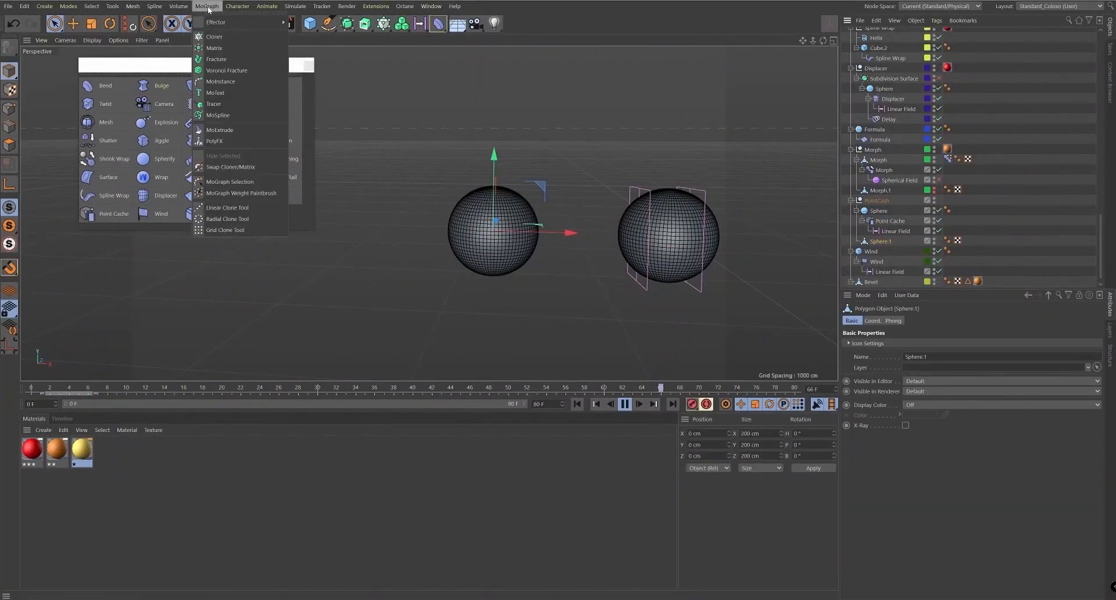
mouse_move(223, 26)
left_click(306, 118)
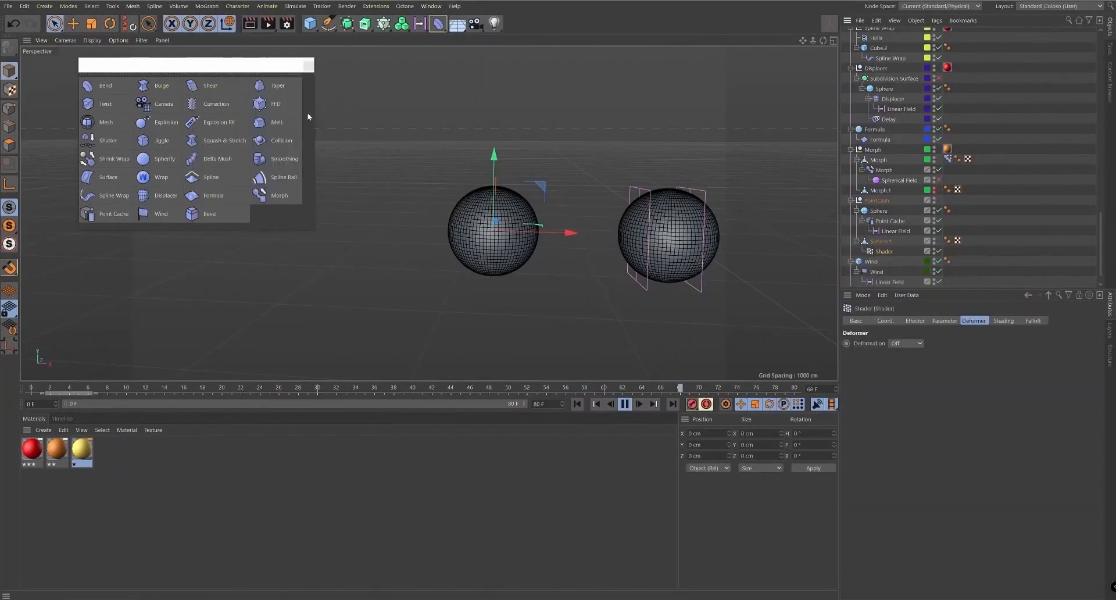
left_click(908, 344)
- Load a Noise shader as the Shader effector's custom shader and open the noise settings
left_click(1004, 321)
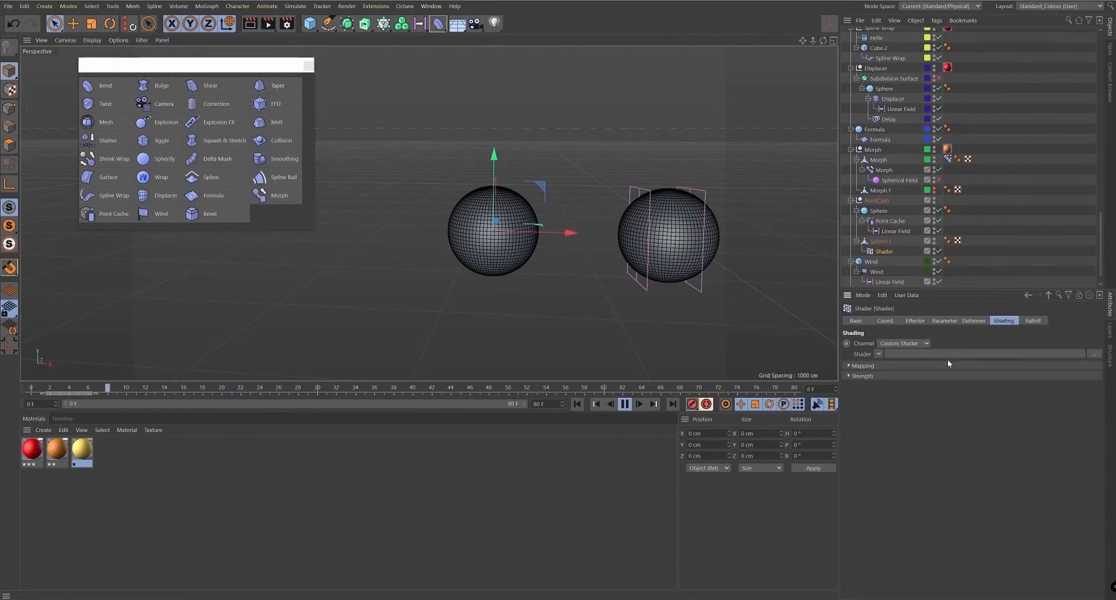
left_click(878, 354)
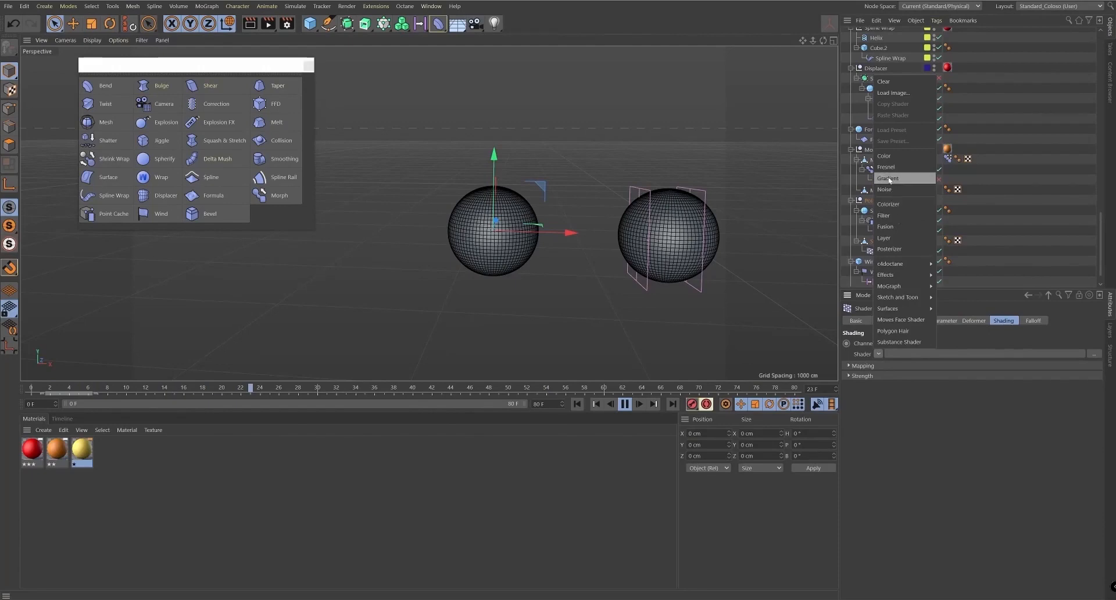
left_click(895, 189)
left_click(894, 376)
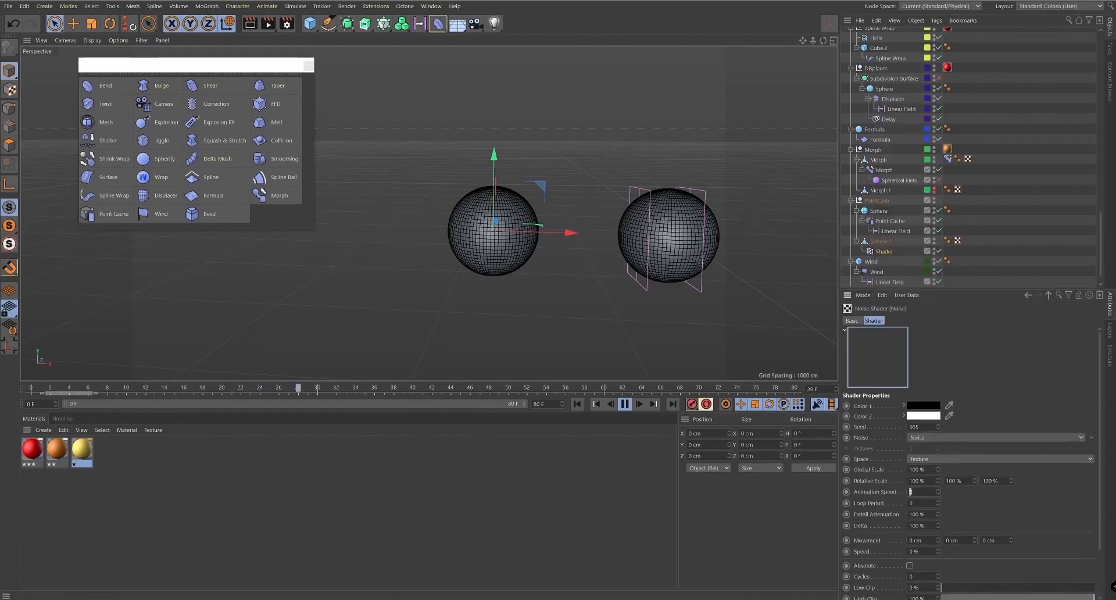
left_click(882, 252)
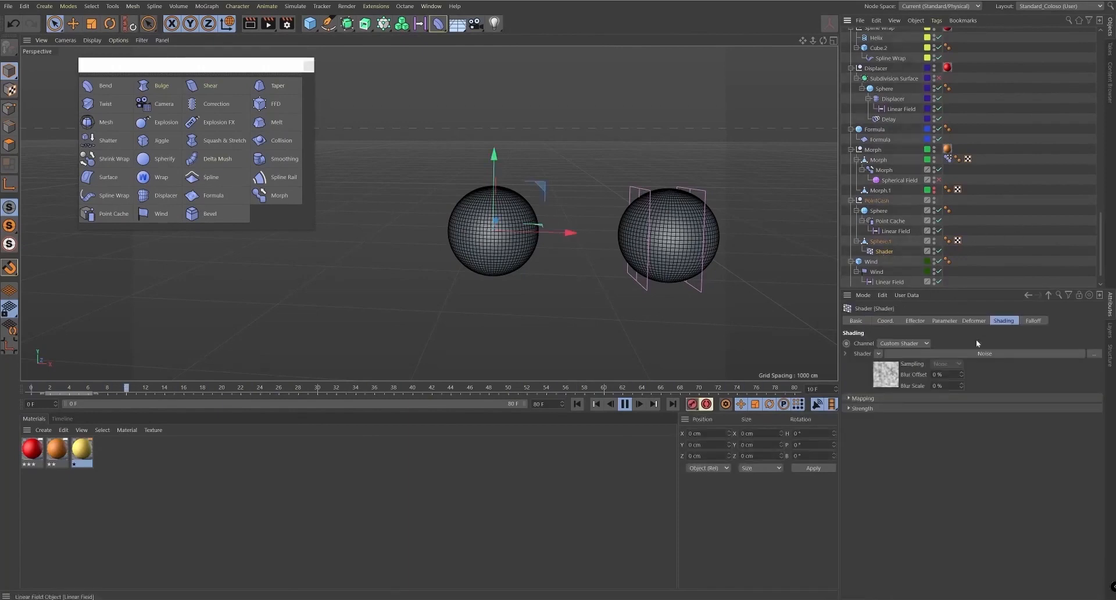
- Disable the Shader effector's scale transform, enable position and set the Z position offset to 75 cm
left_click(944, 320)
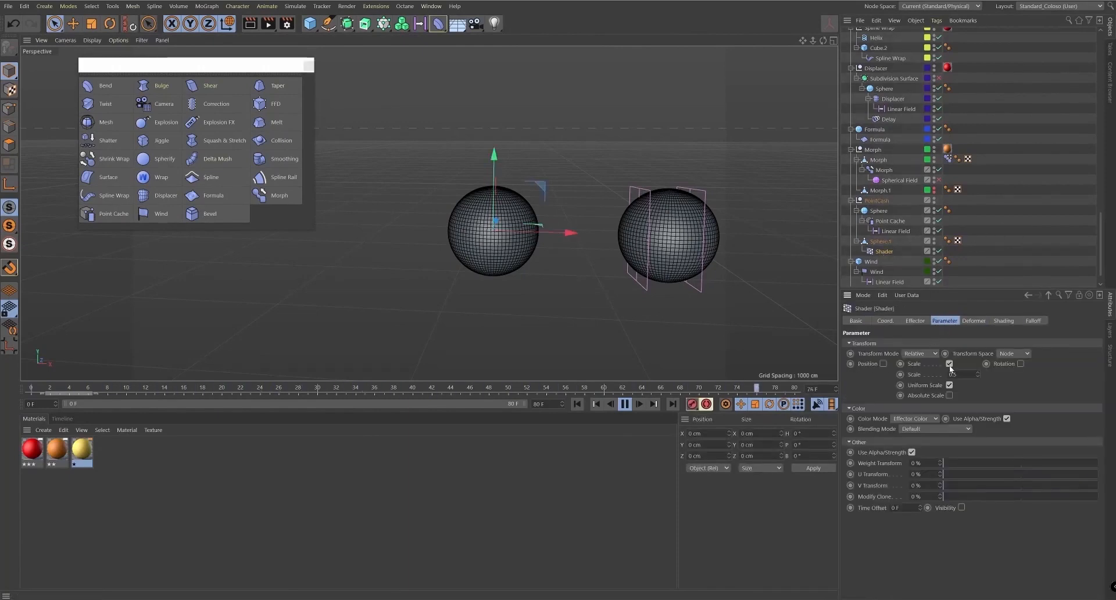
left_click(949, 363)
left_click(883, 363)
left_click_drag(914, 399, 920, 347)
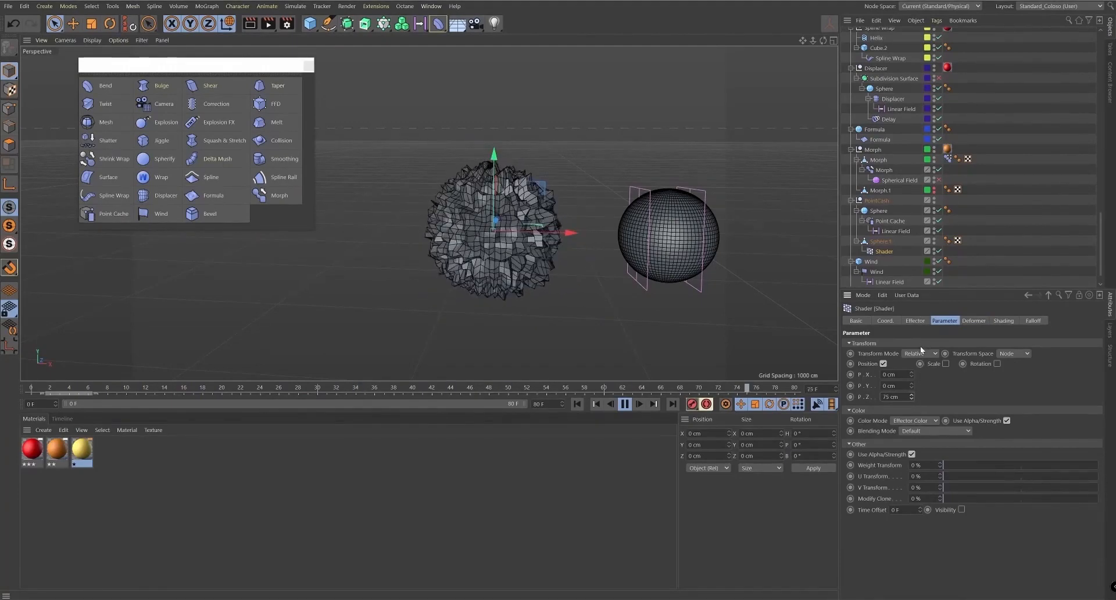
- Raise the global scale of the Shader effector's noise to 249%
left_click(973, 321)
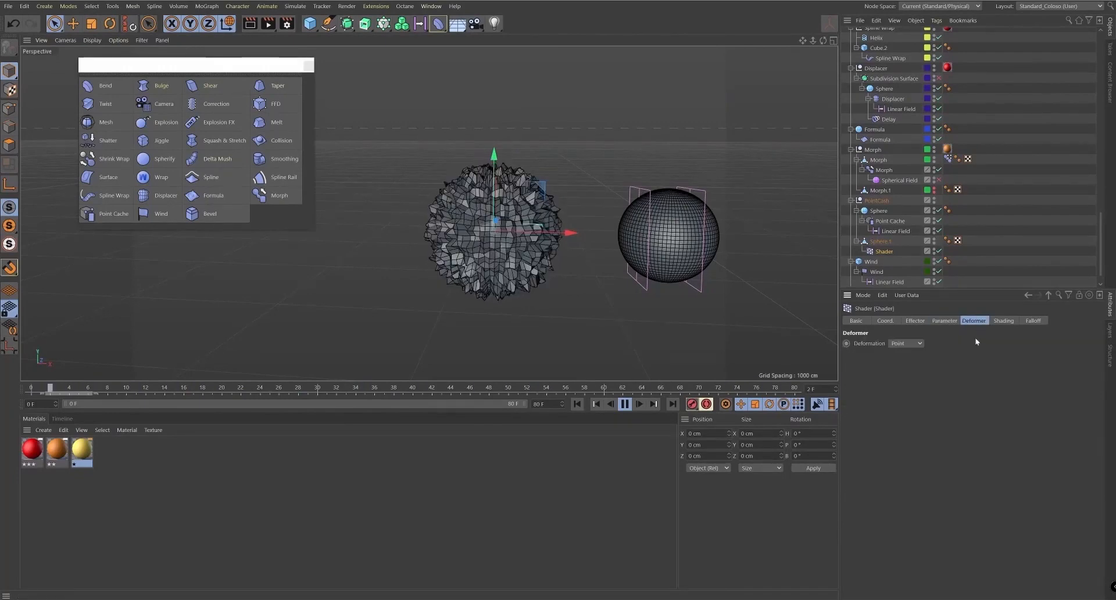
left_click(999, 321)
left_click(984, 354)
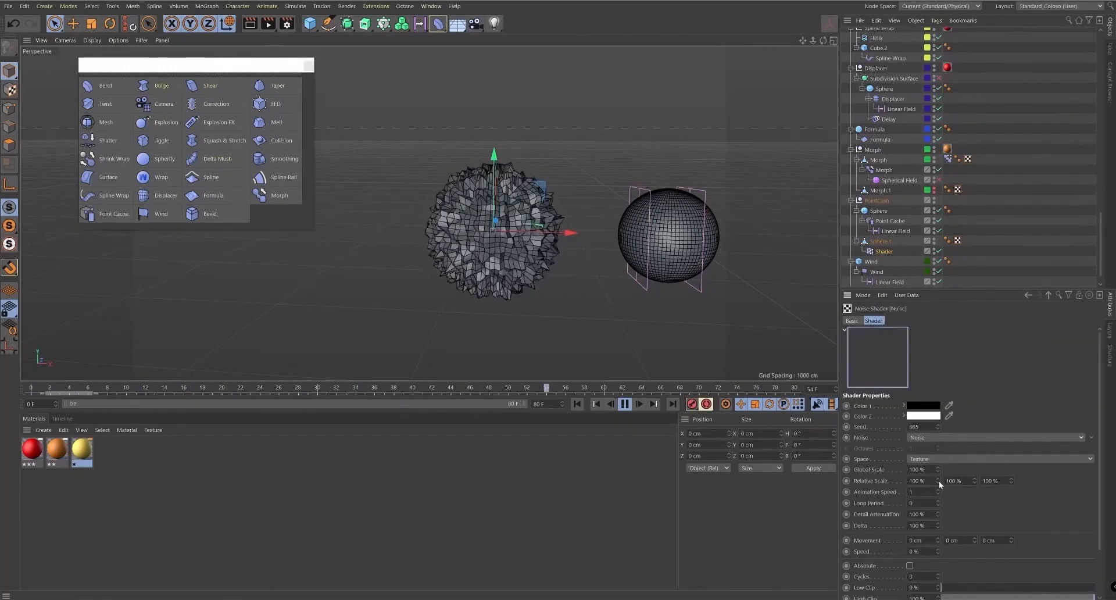
left_click_drag(937, 468, 917, 384)
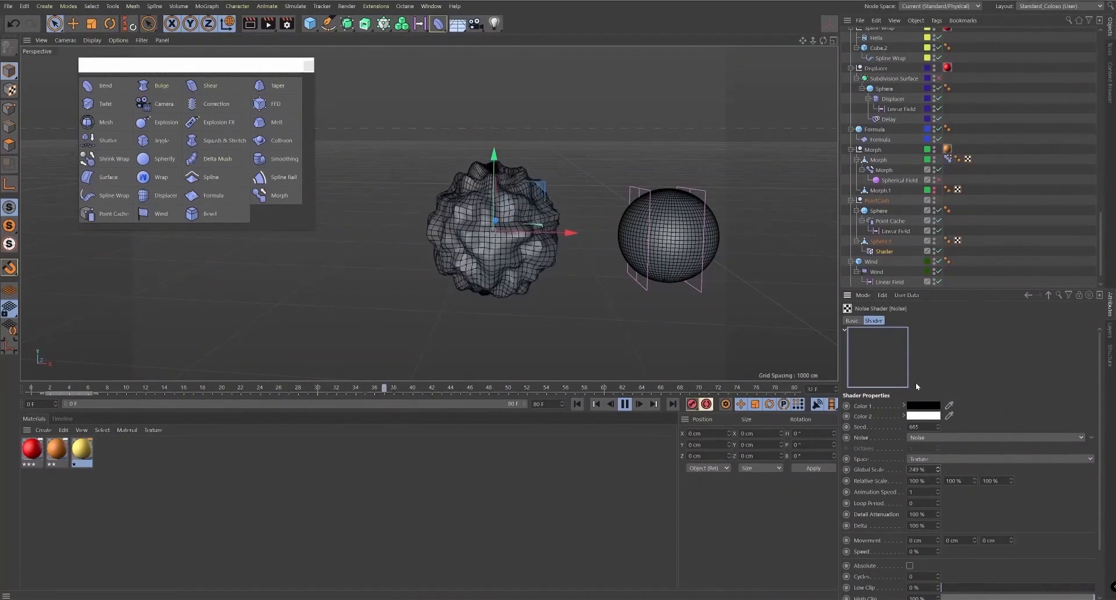
scroll(525, 217, "up", 5)
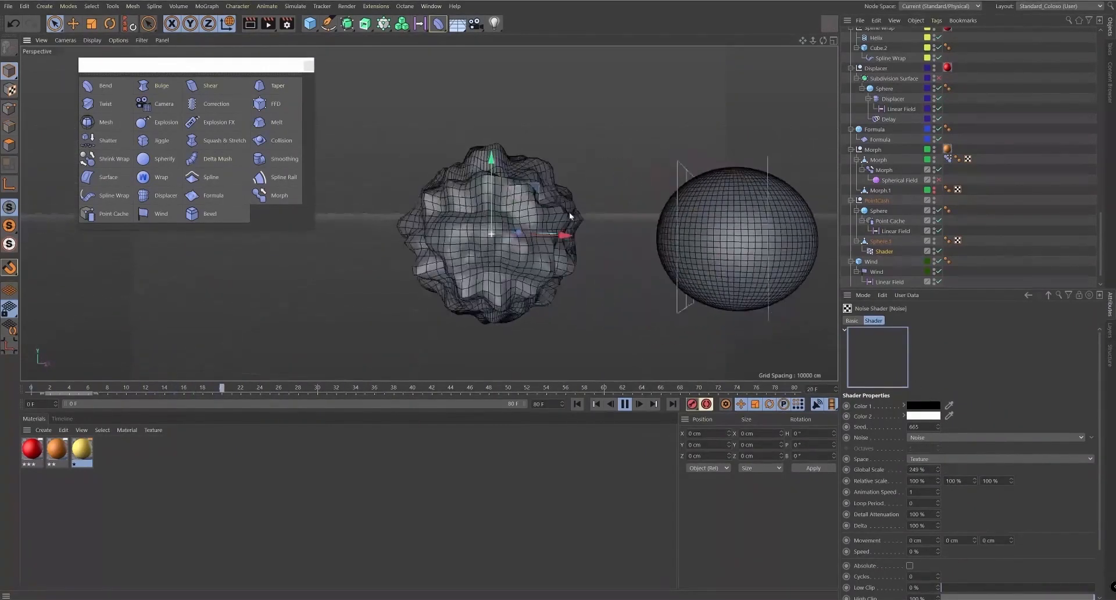
- Stop the animation playback, return to frame 0 and inspect the noise-deformed sphere up close
left_click(626, 404)
left_click(577, 404)
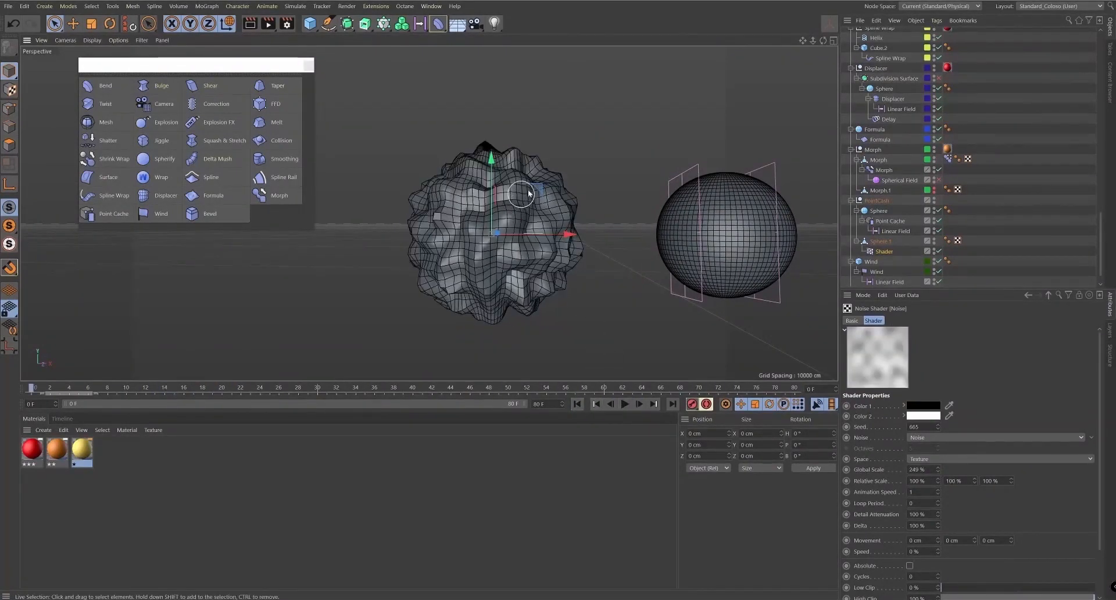
scroll(523, 197, "up", 5)
scroll(641, 238, "down", 4)
left_click_drag(660, 227, 654, 129, "alt")
middle_click_drag(630, 234, 545, 203, "alt")
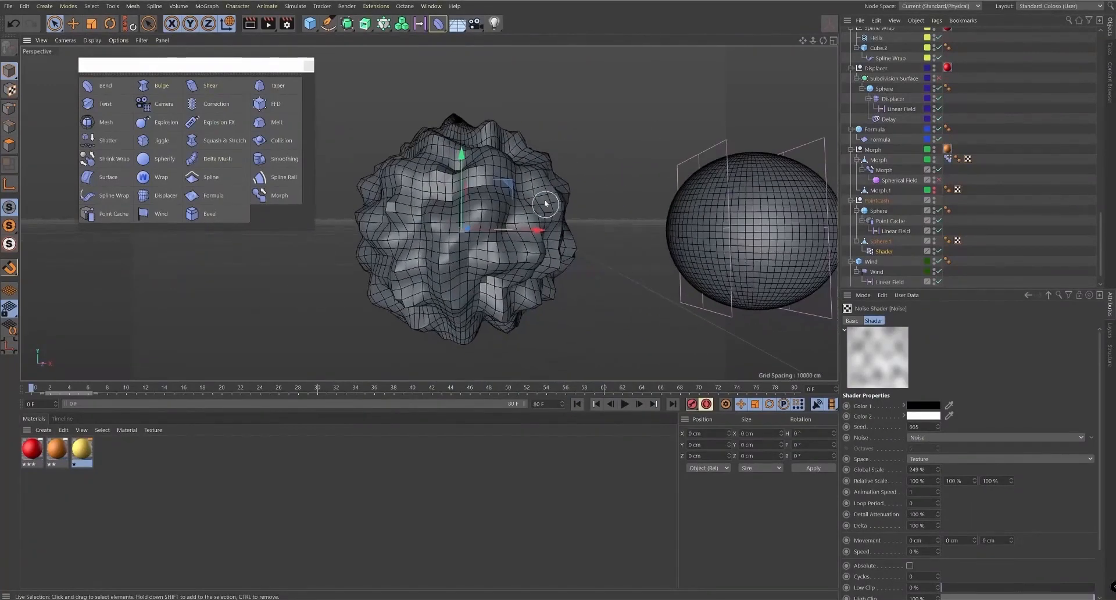
- Add a Point Cache tag to Sphere.1, store its state and calculate the cache
left_click(882, 241)
right_click(889, 240)
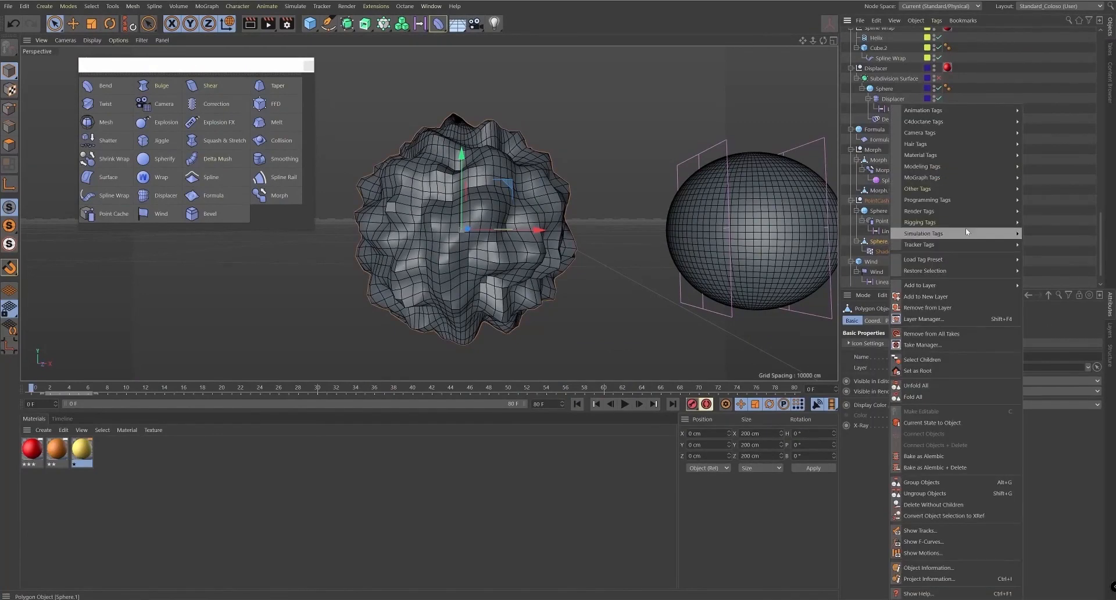
mouse_move(971, 226)
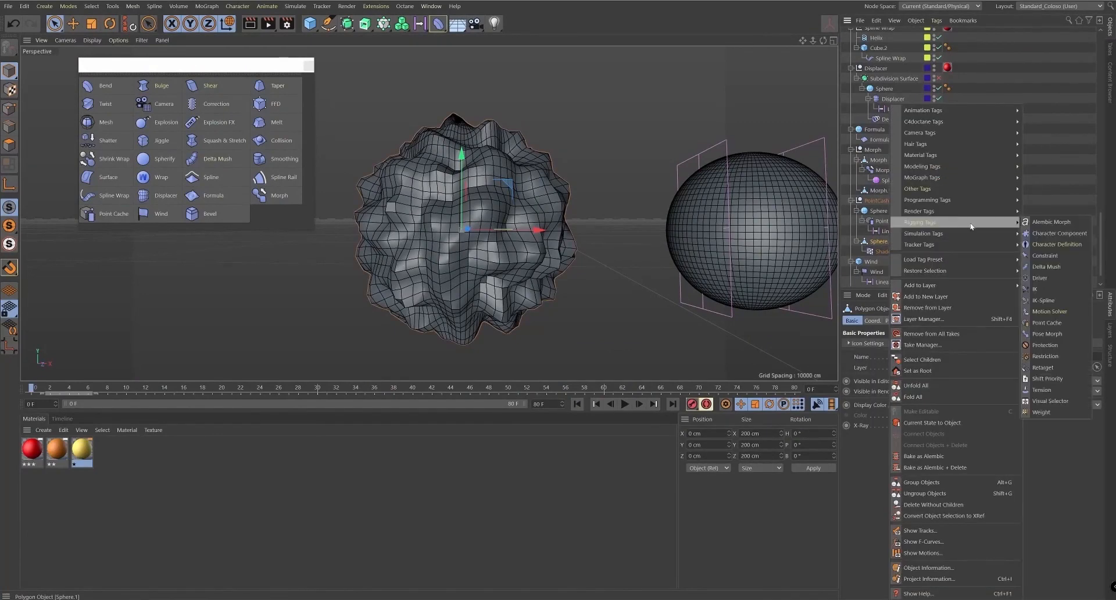
left_click(1064, 324)
left_click(908, 390)
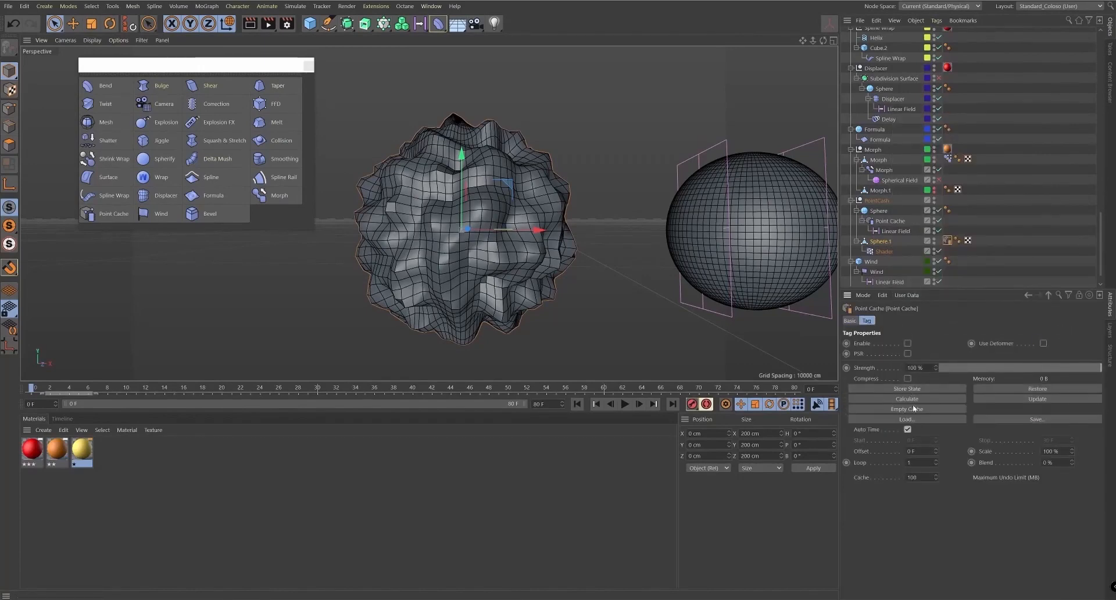
left_click(906, 399)
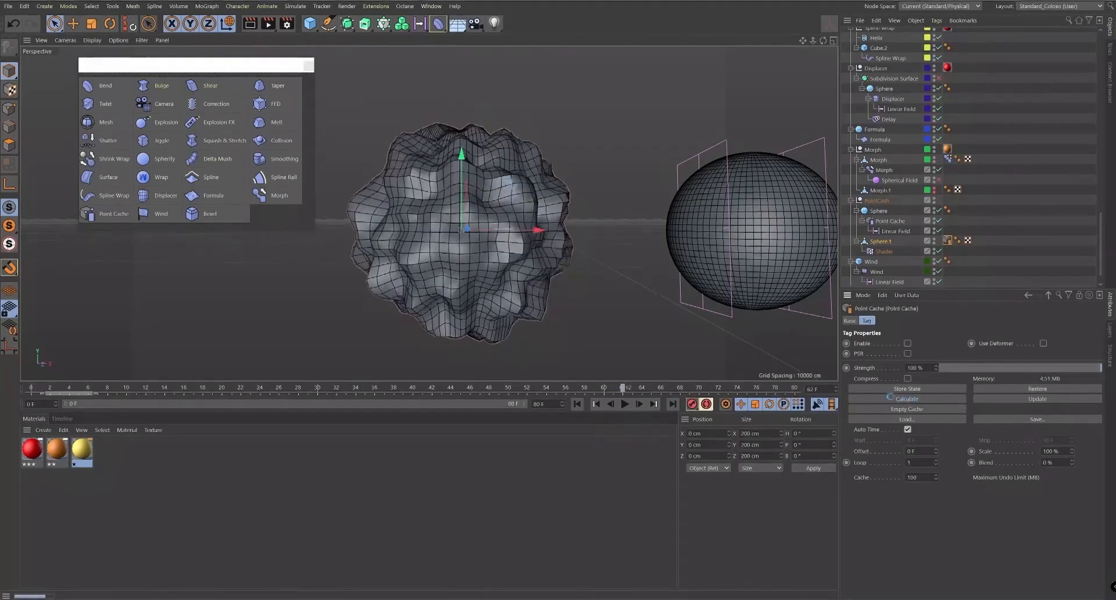
- Shorten the animation range to 30 frames and jump to frame 30
type("30")
key("Return")
left_click(802, 388)
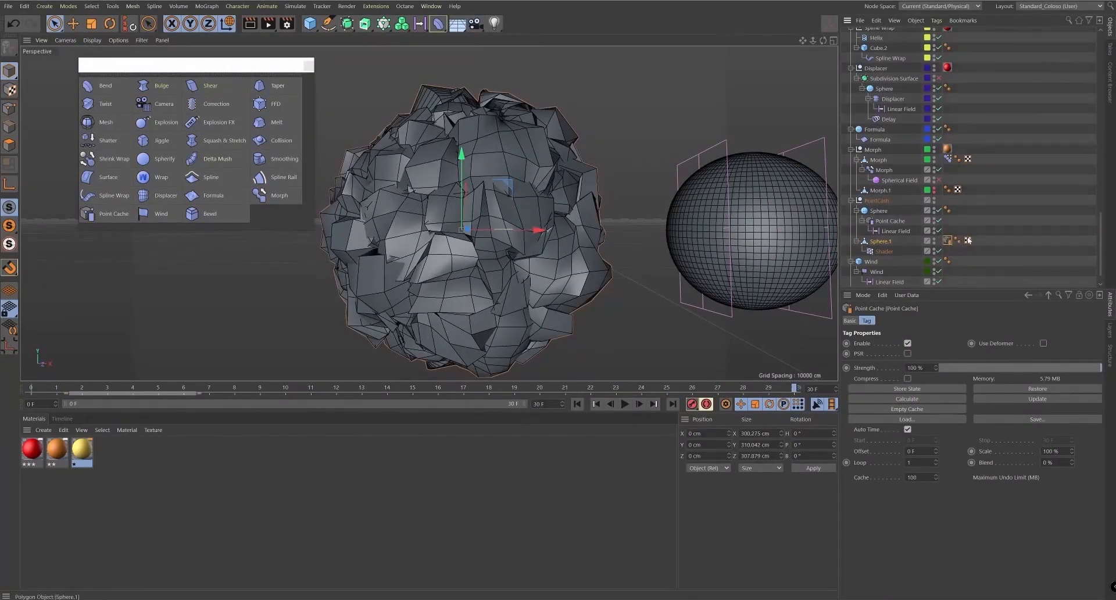
- Disable the Shader effector under Sphere.1 and play the cached animation from the start
left_click(883, 254)
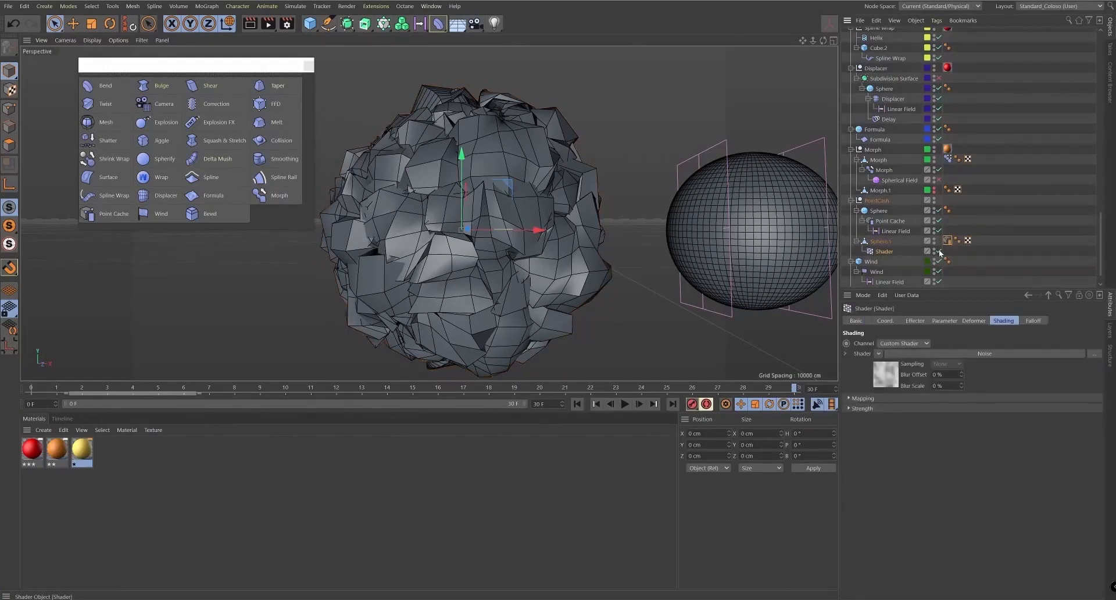
left_click(939, 251)
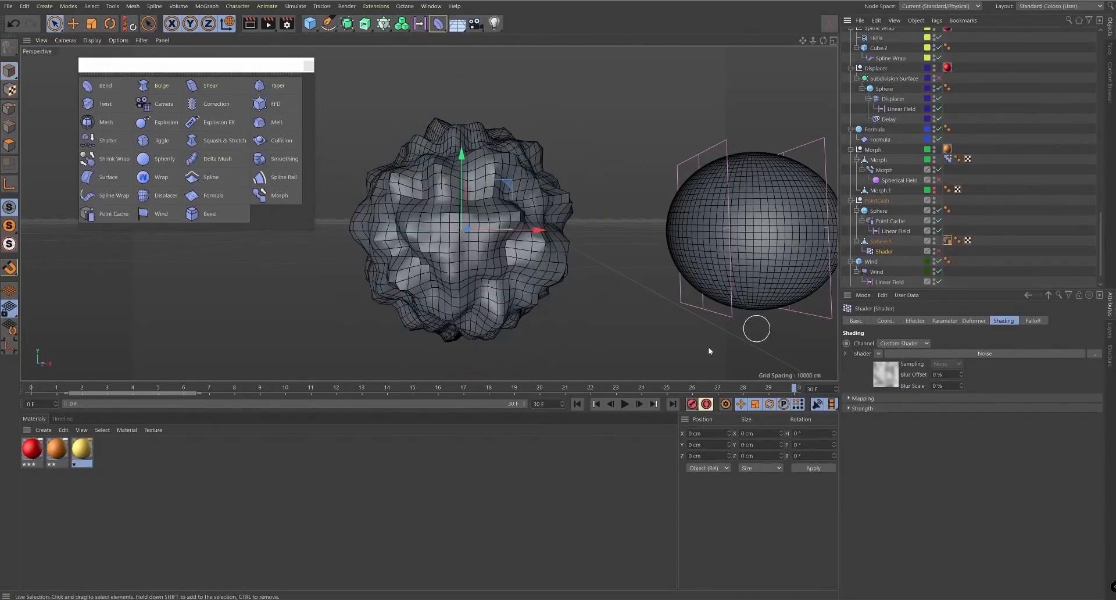
left_click(577, 404)
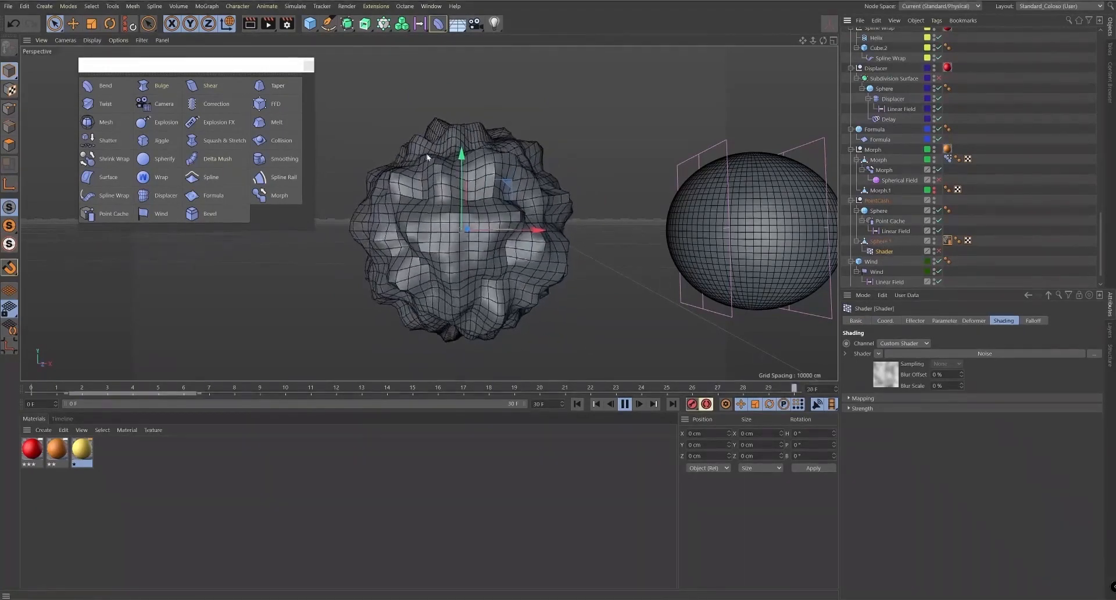
middle_click_drag(578, 248, 534, 245, "alt")
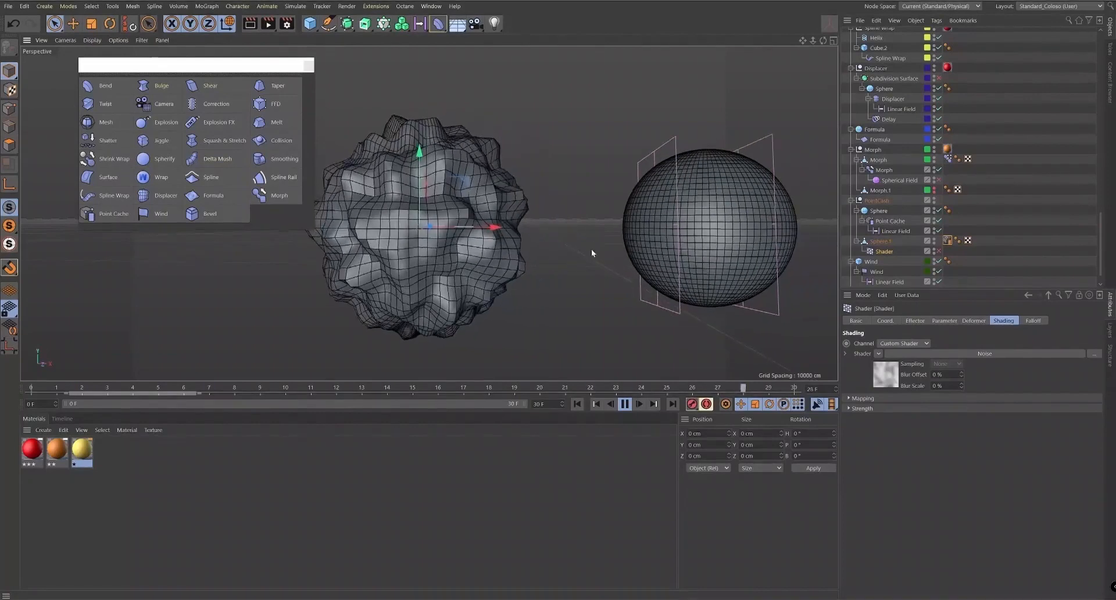
left_click_drag(591, 249, 664, 174, "alt")
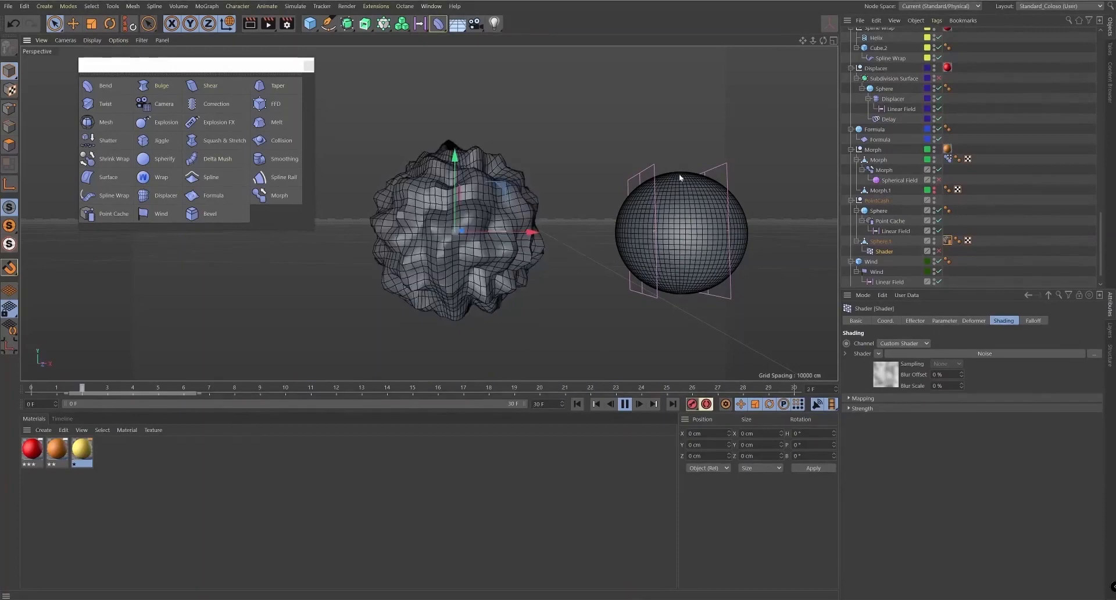
middle_click_drag(655, 154, 636, 173, "alt")
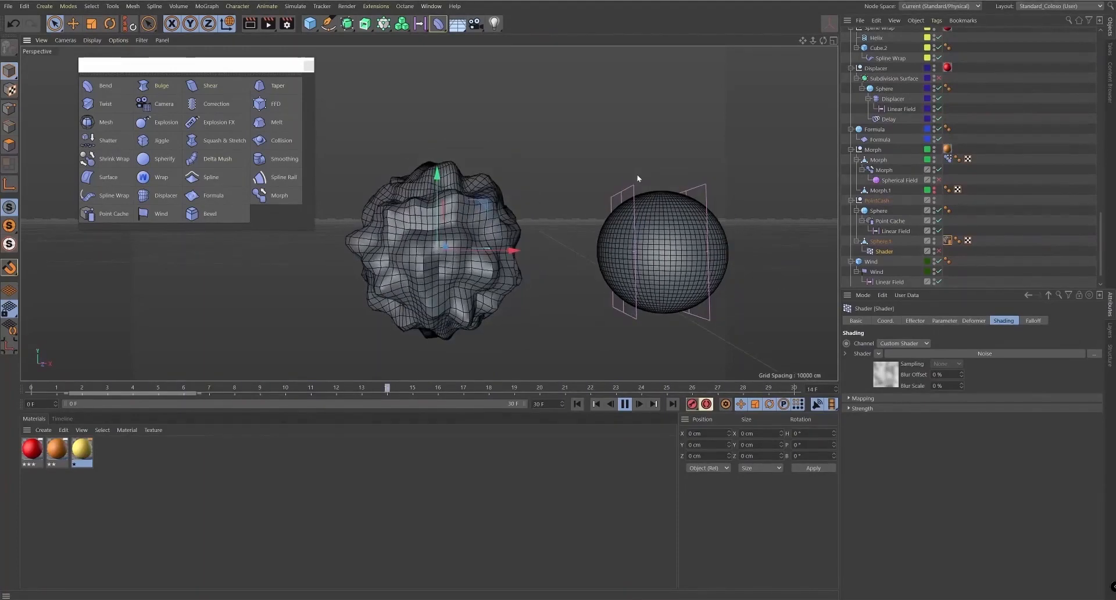
- Replace the plain Sphere's Point Cache deformer with a new one linked to Sphere.1's Point Cache tag
left_click(878, 213)
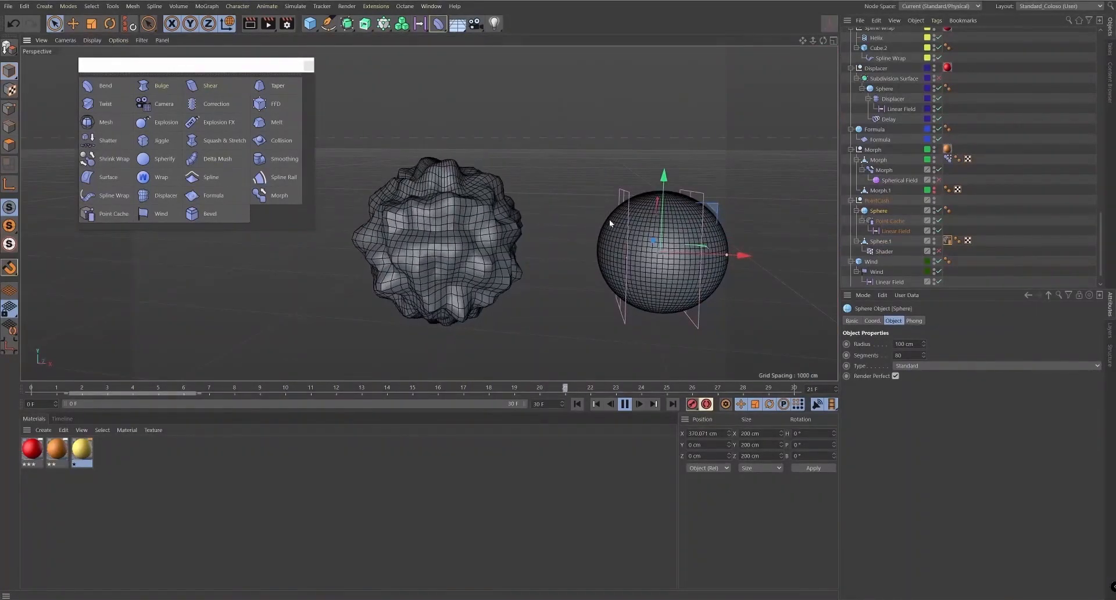
left_click(890, 221)
key("Delete")
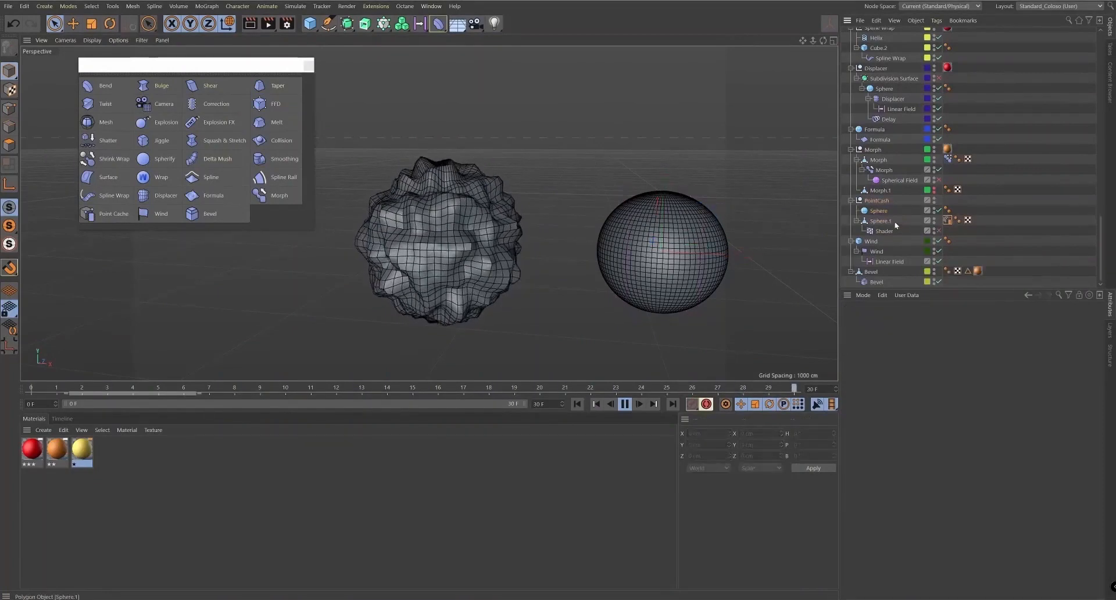
left_click(114, 214)
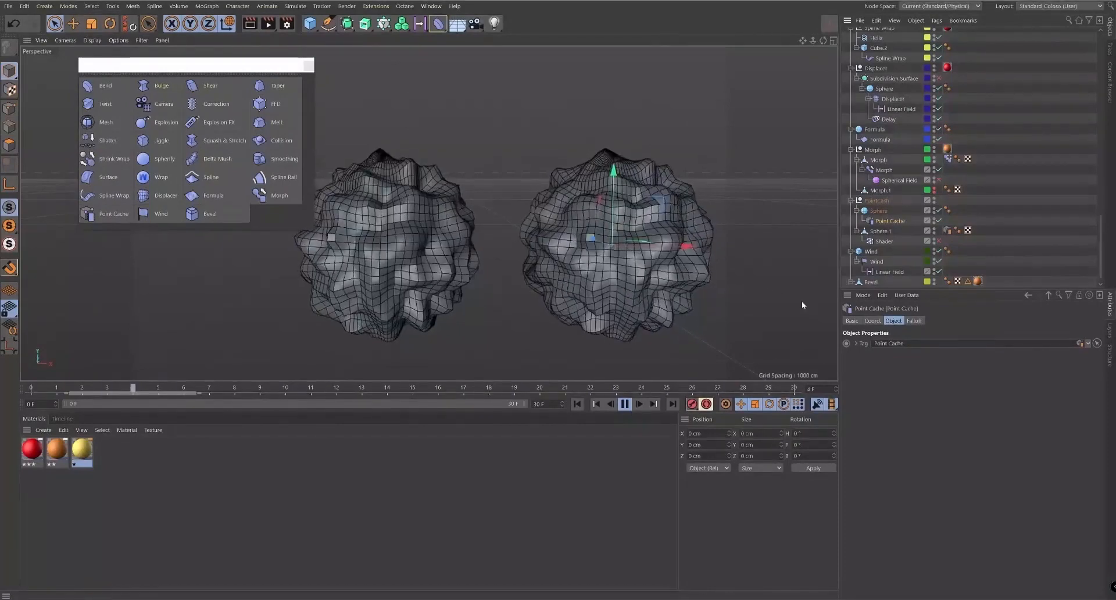
- Try another segment count on the Sphere with the Point Cache deformer and restore it to 80
left_click(880, 210)
double_click(907, 355)
type("80")
key("Return")
key("ctrl+z")
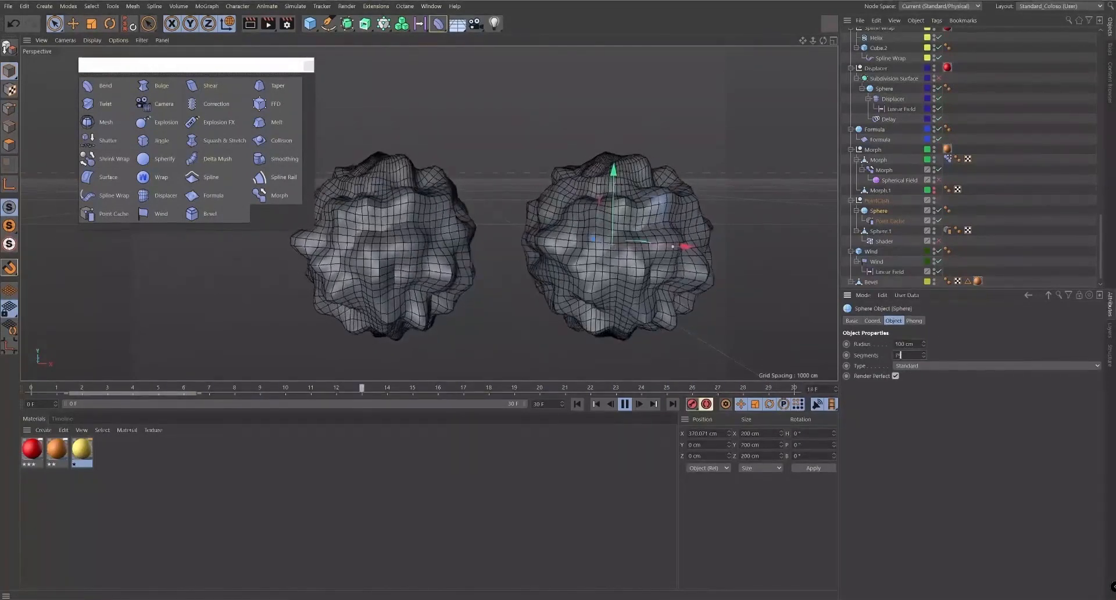
double_click(905, 355)
type("80")
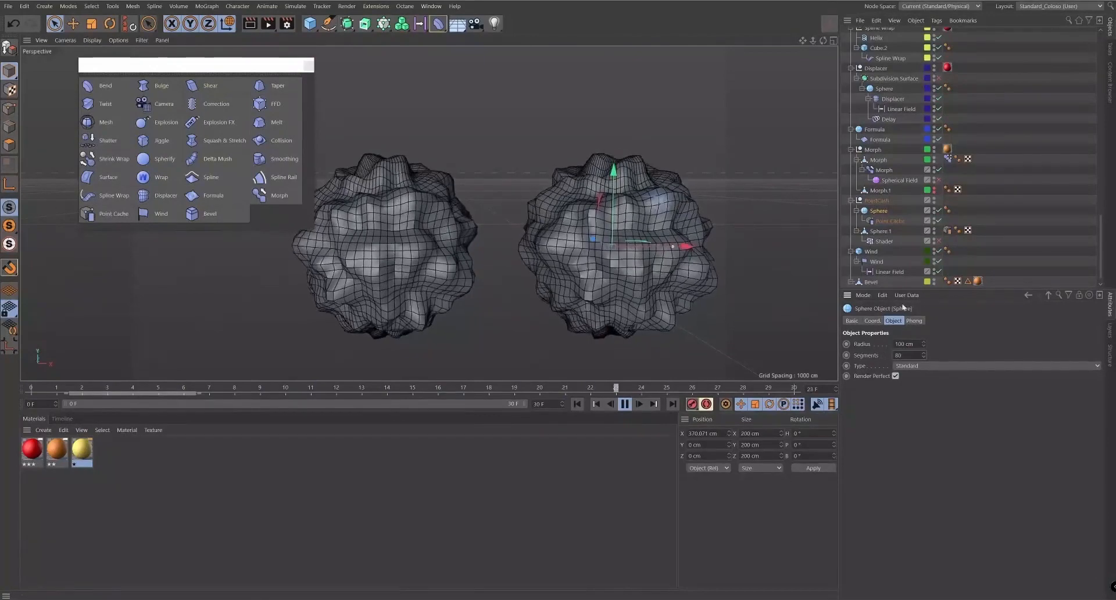
- Add a Linear Field to the falloff of the Sphere's new Point Cache deformer
left_click(896, 221)
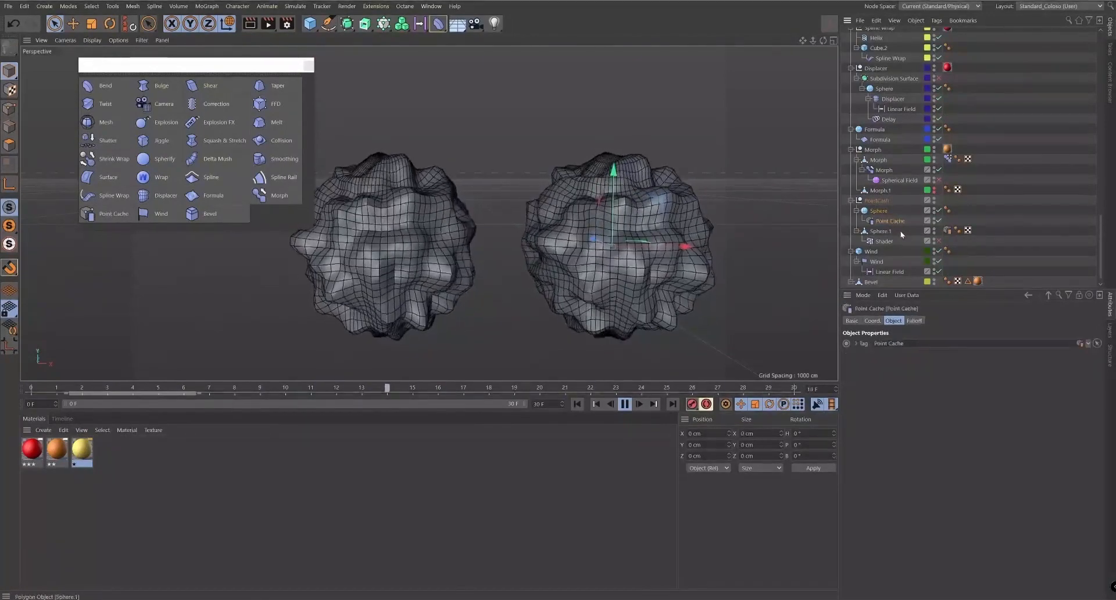
left_click(914, 321)
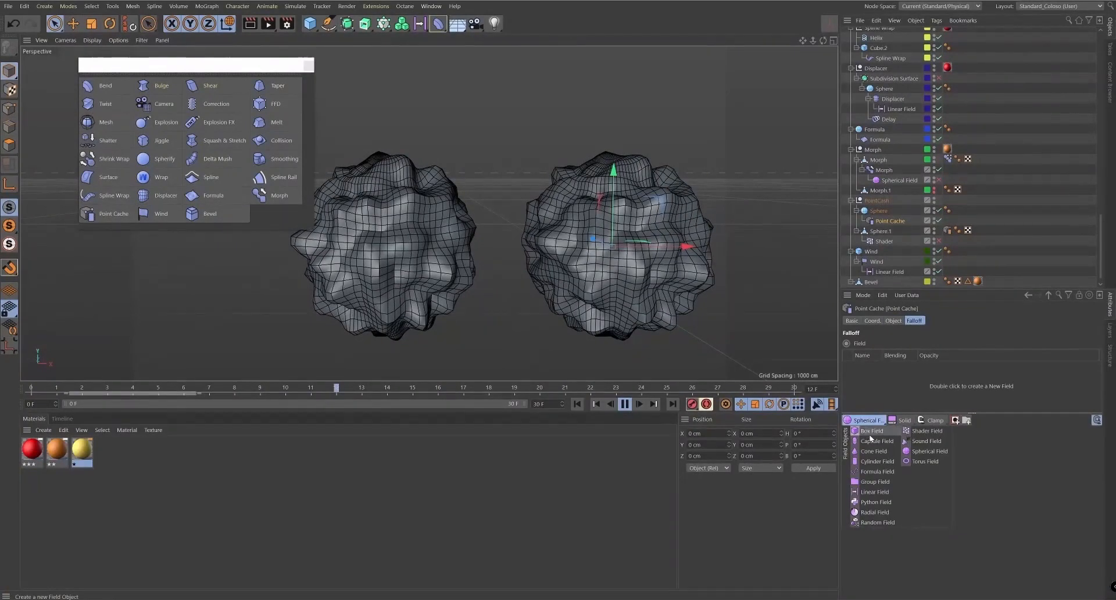
left_click(872, 493)
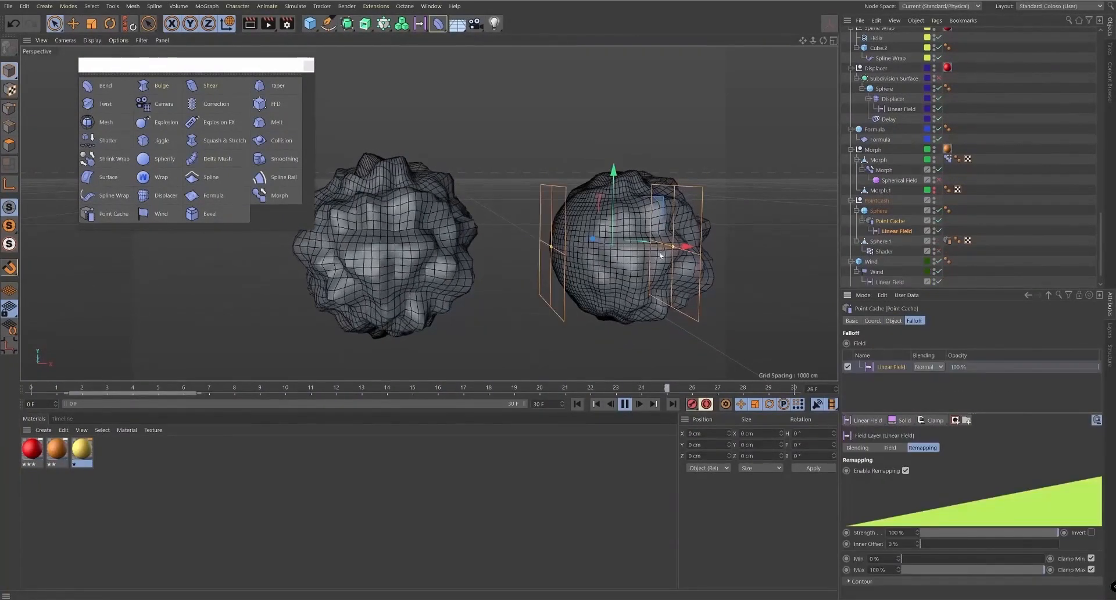
- Move the Point Cache deformer's Linear Field along X to about 66.5 cm
mouse_move(670, 249)
left_mouse_down()
mouse_move(696, 248)
mouse_move(684, 250)
left_mouse_up()
mouse_move(715, 285)
left_mouse_down("alt")
mouse_move(691, 337)
mouse_move(699, 292)
left_mouse_up("alt")
left_click_drag(643, 204, 699, 161, "alt")
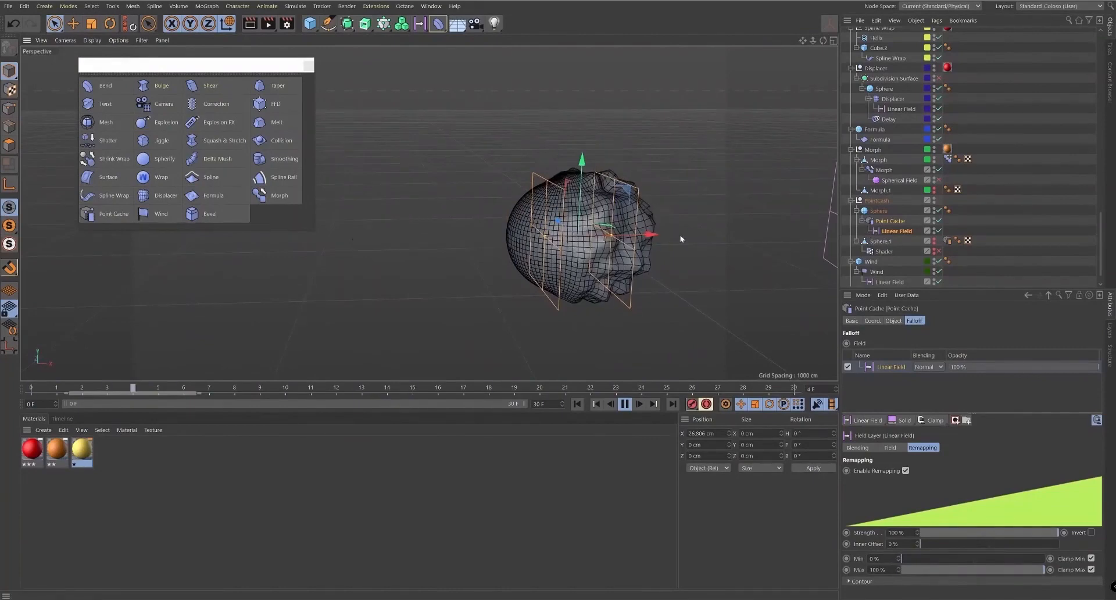
left_click_drag(648, 236, 741, 248)
left_click_drag(626, 260, 665, 274)
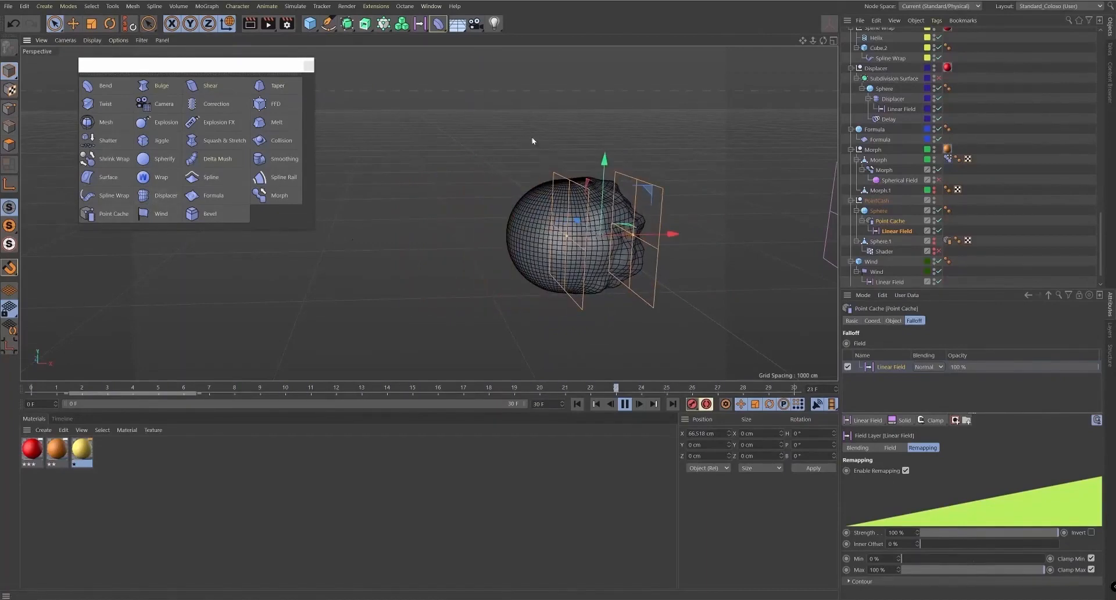
- Locate the Wind example in the scene and examine its Wind deformer's falloff on the cube
middle_click_drag(603, 258, 425, 242, "alt")
right_click_drag(649, 189, 600, 92, "alt")
middle_click_drag(627, 244, 528, 241, "alt")
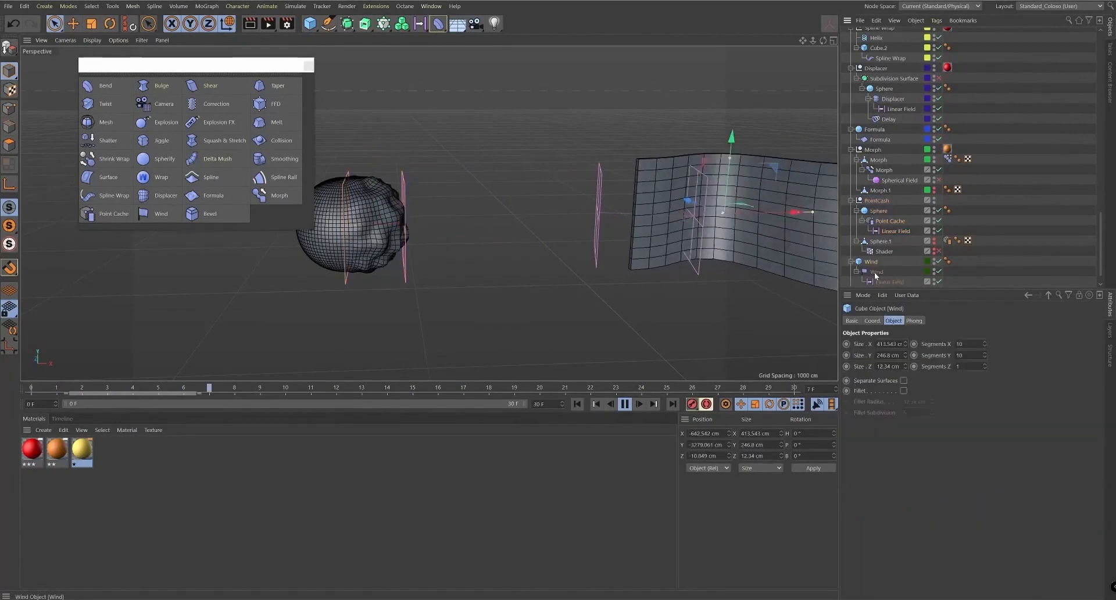
left_click(877, 272)
middle_click_drag(698, 239, 595, 239, "alt")
left_click_drag(690, 256, 617, 261, "alt")
scroll(967, 169, "down", 1)
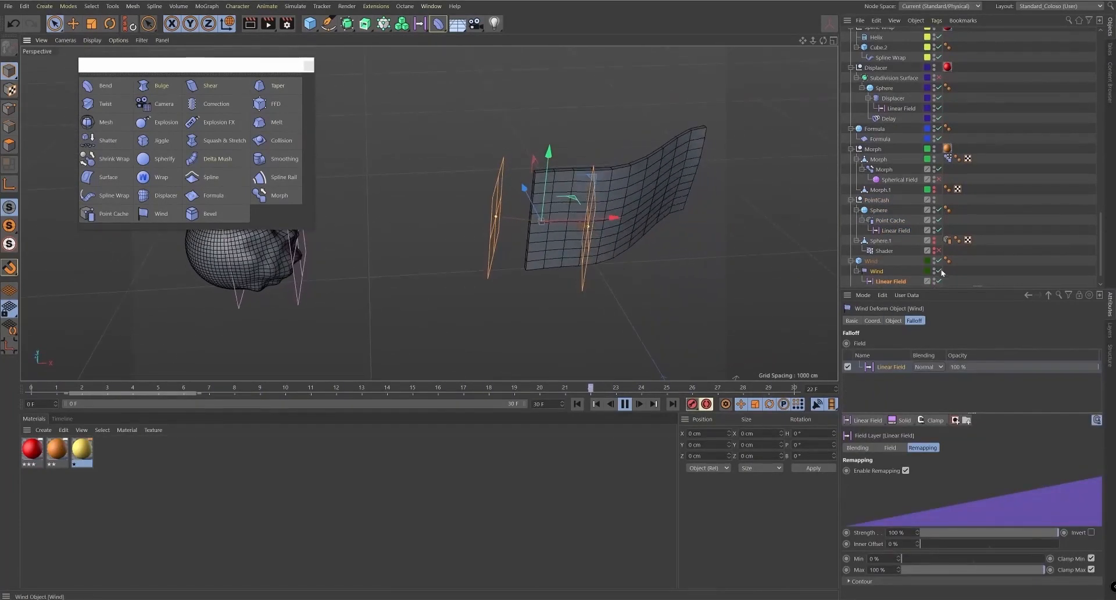
- Toggle the Wind deformer's Linear Field off and on to compare the cube's deformation, leaving the field disabled
left_click_drag(938, 272, 939, 282)
left_click_drag(623, 232, 644, 213, "alt")
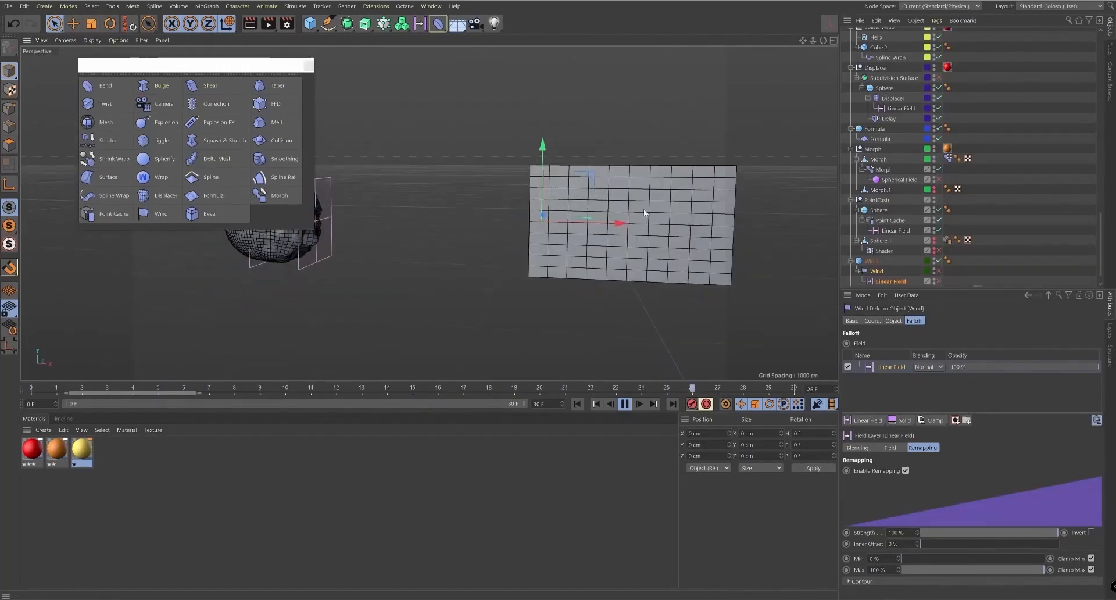
scroll(1103, 255, "down", 1)
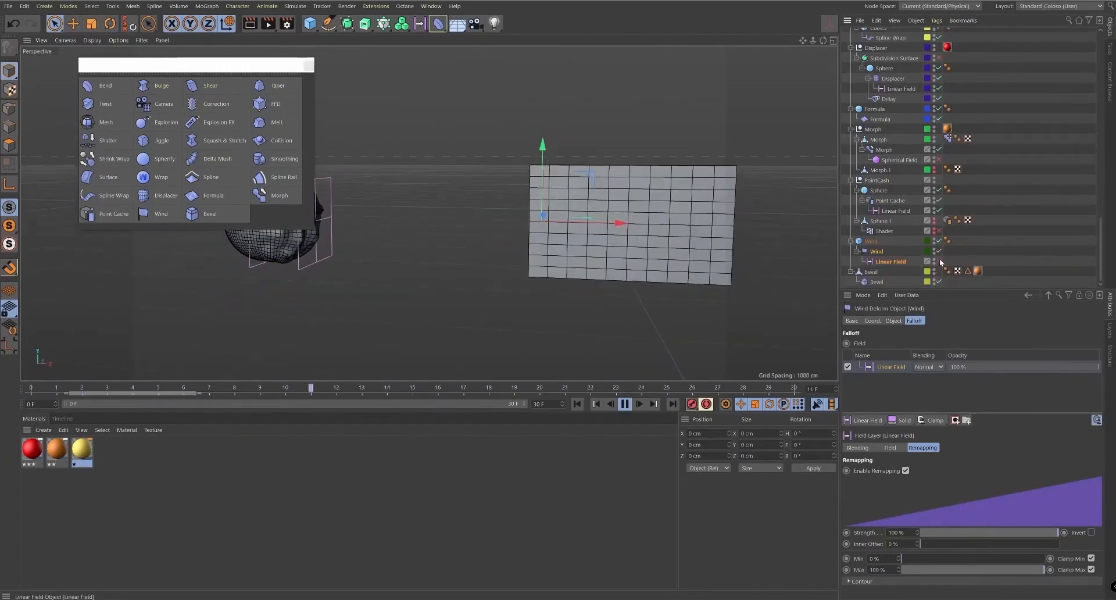
left_click(939, 261)
left_click_drag(721, 274, 671, 261, "alt")
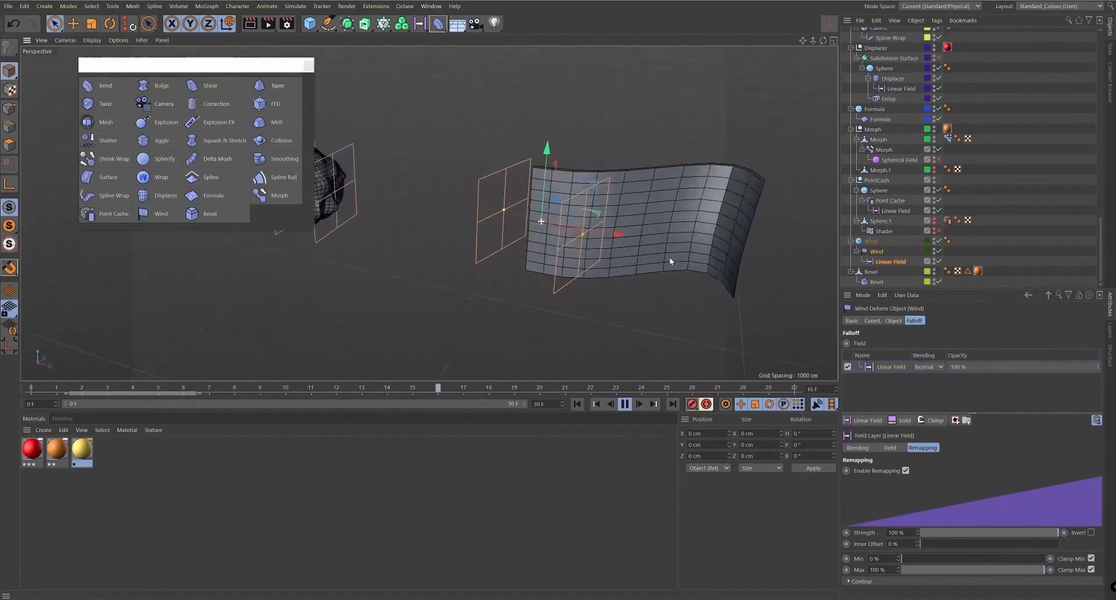
left_click(937, 261)
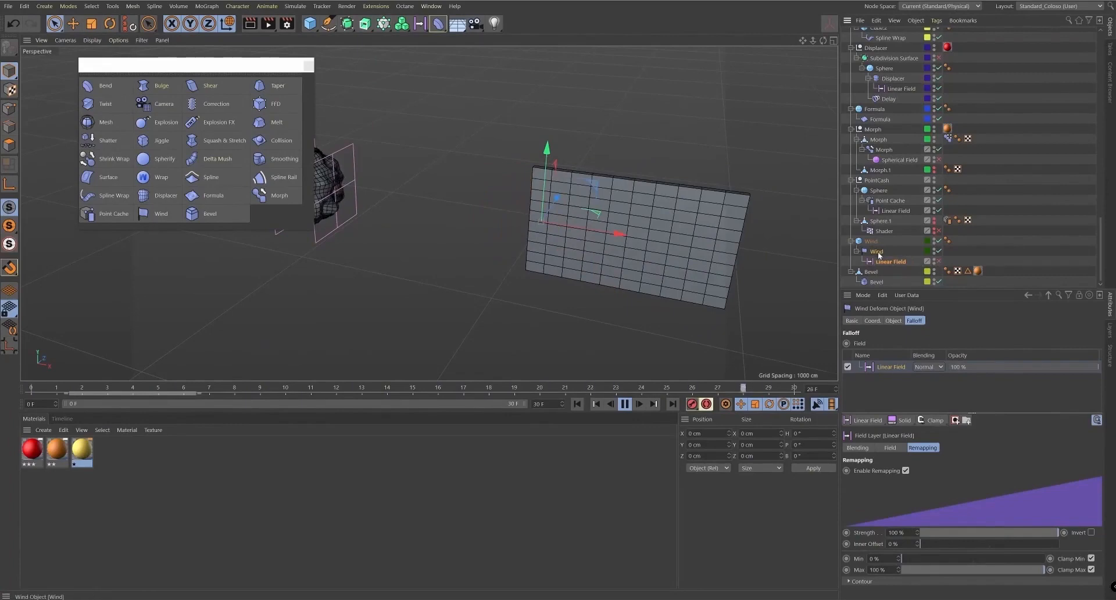
- Re-enable the Wind deformer's Linear Field and move it along the waving cube to about X 133 cm, Z 44 cm
left_click(848, 367)
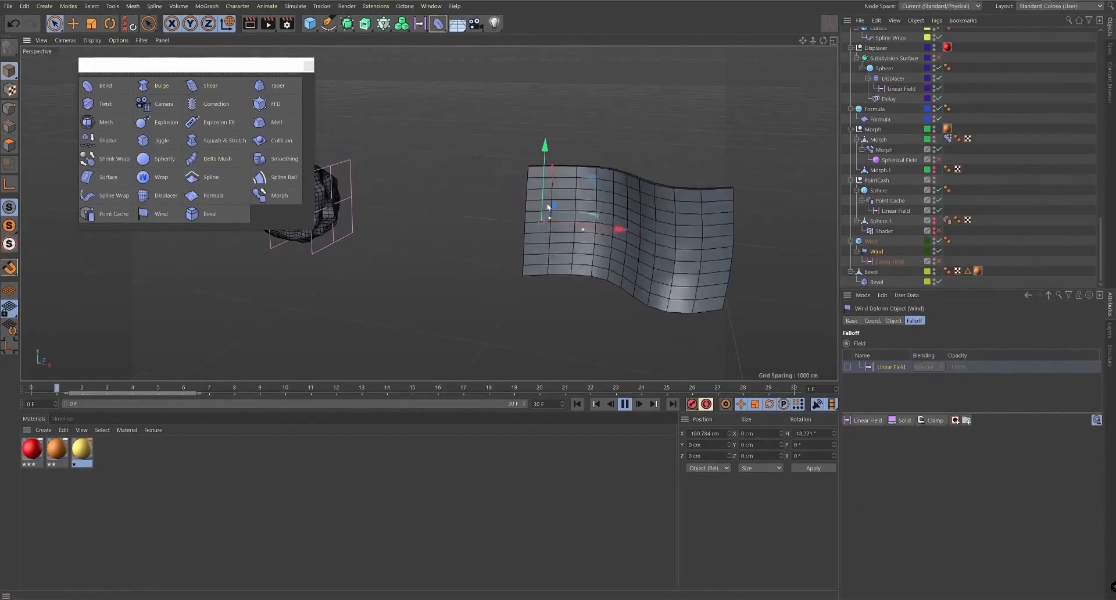
left_click_drag(555, 201, 576, 225, "alt")
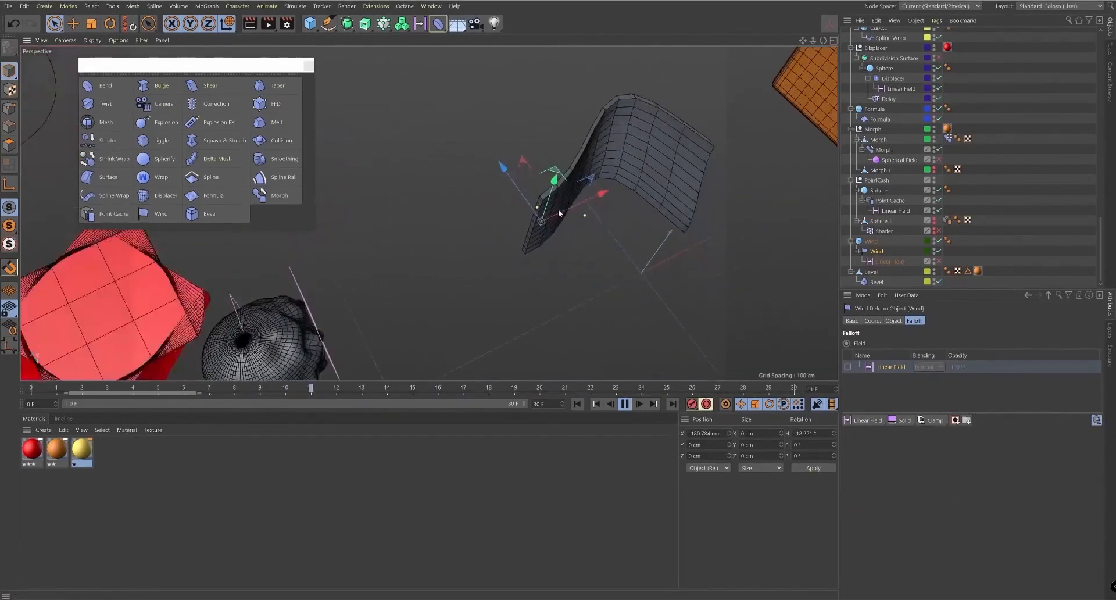
left_click(896, 262)
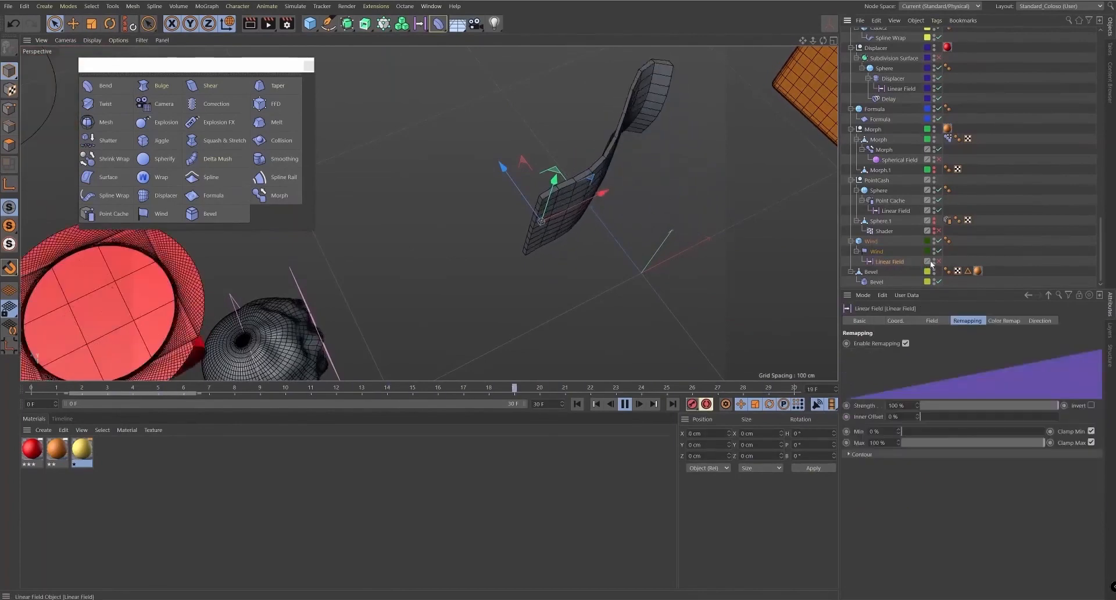
left_click(939, 263)
mouse_move(618, 216)
left_mouse_down("alt")
mouse_move(611, 244)
mouse_move(593, 187)
mouse_move(636, 217)
left_mouse_up("alt")
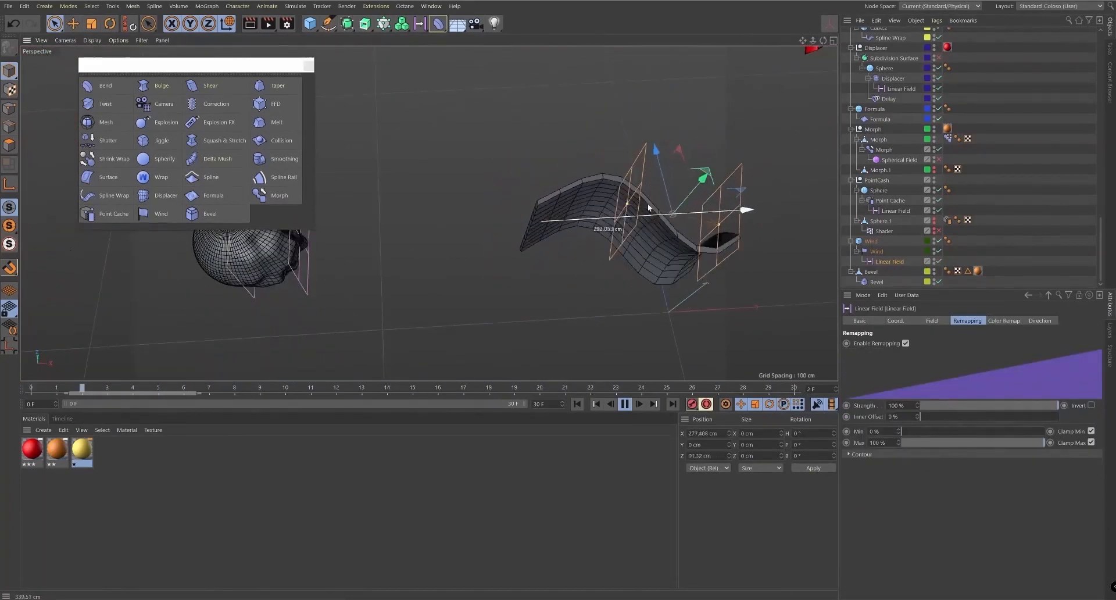
left_click_drag(563, 233, 611, 252, "alt")
- Rotate the Wind deformer's Linear Field to a heading of about 12.5° and examine the cube's waving from several angles
key("r")
left_click(876, 251)
left_click(877, 368)
left_click_drag(569, 188, 602, 170, "alt")
scroll(605, 169, "up", 4)
left_click_drag(644, 207, 595, 113, "alt")
left_click_drag(530, 63, 581, 219, "alt")
scroll(581, 219, "down", 4)
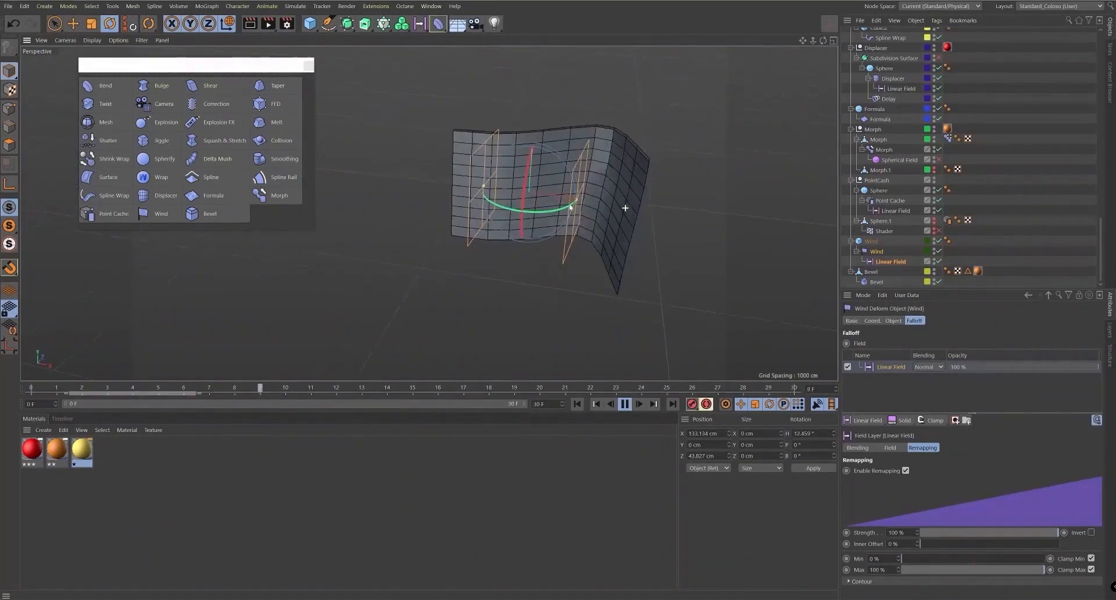
left_click_drag(514, 185, 534, 133, "alt")
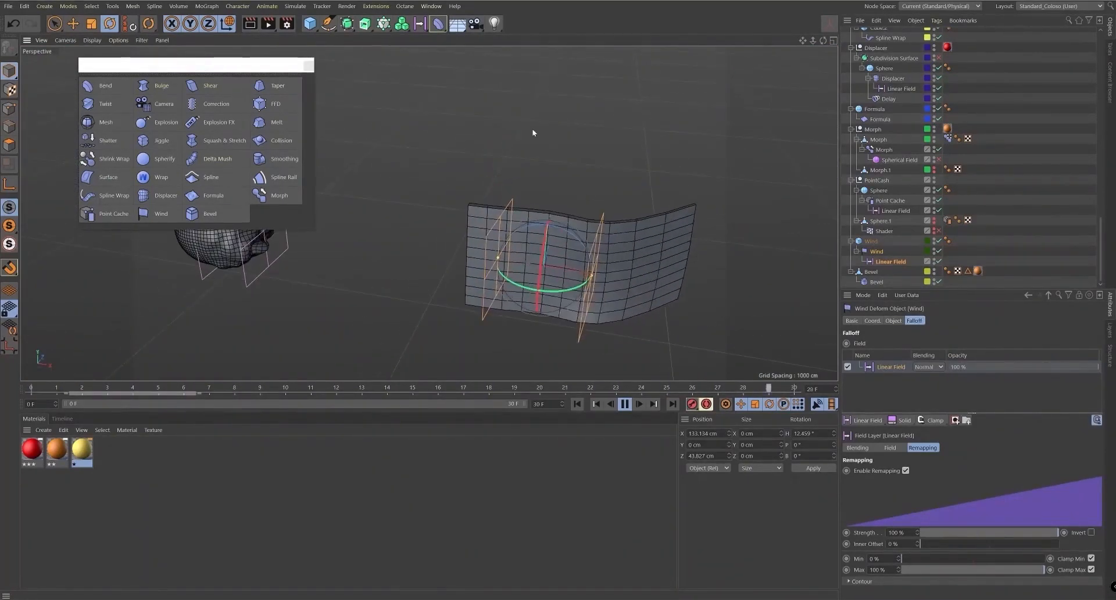
- Toggle the Wind deformer's Flag option off and back on to compare how the cube moves
left_click(876, 252)
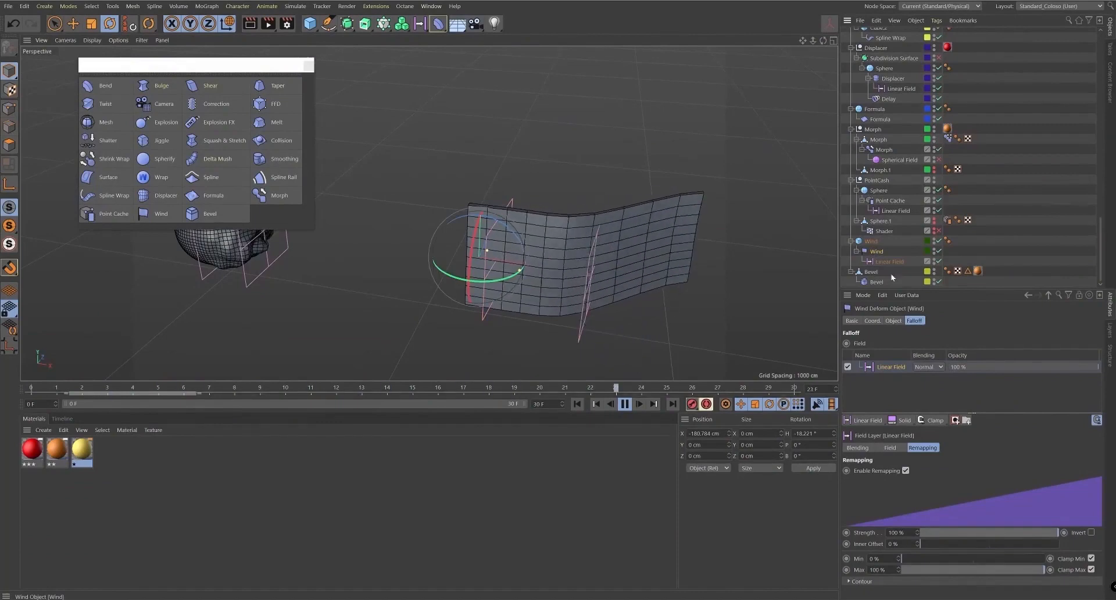
left_click(894, 320)
left_click(887, 410)
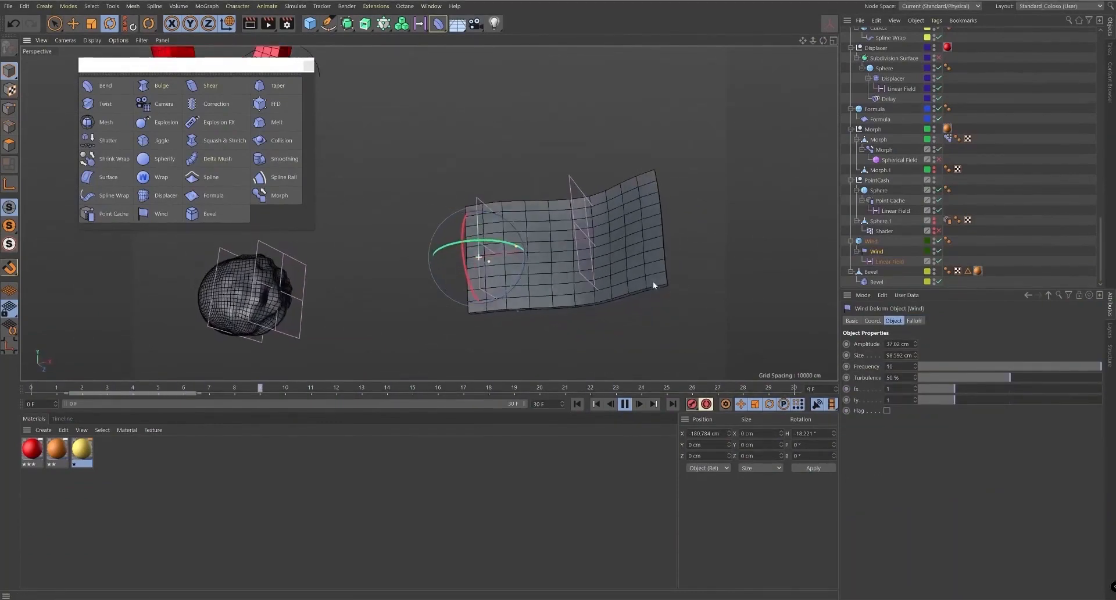
left_click(886, 410)
- Try a different fx value on the Wind deformer and undo the change
mouse_move(954, 388)
left_mouse_down()
mouse_move(1013, 400)
mouse_move(1040, 377)
mouse_move(954, 367)
left_mouse_up()
key("ctrl+z")
key("ctrl+z")
key("ctrl+z")
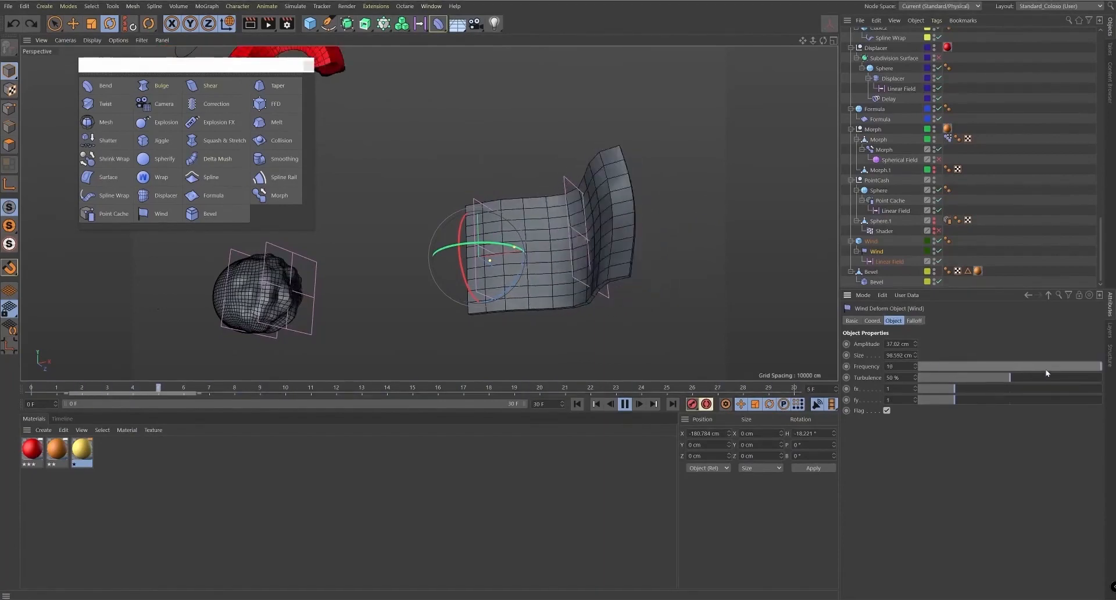
- Frame the Bevel example cube in the viewport and stop the playback at frame 0
right_click_drag(568, 261, 481, 234, "alt")
middle_click_drag(692, 134, 634, 149, "alt")
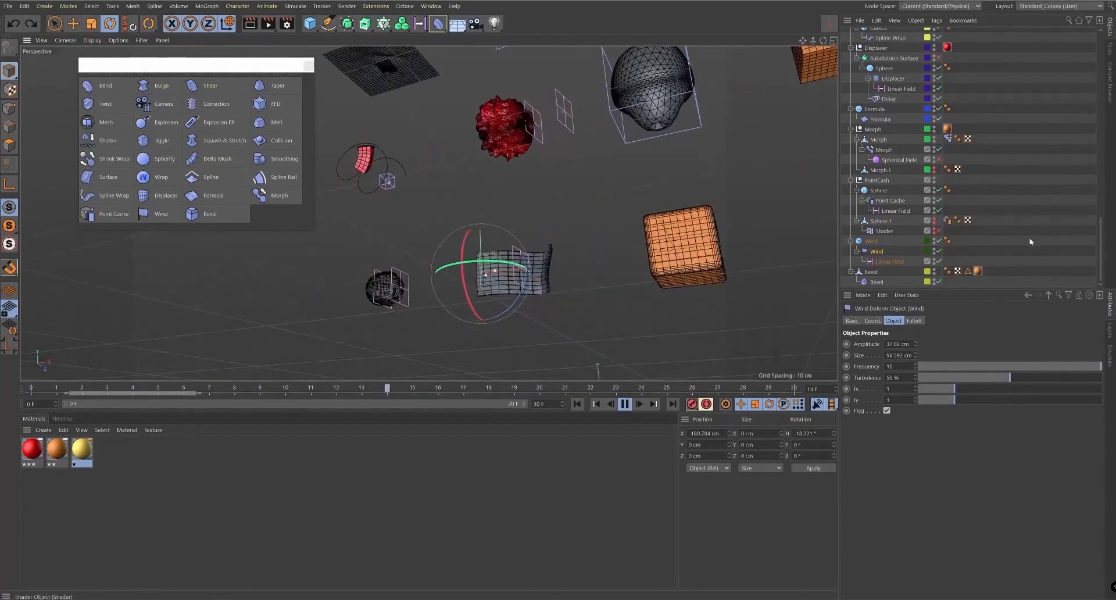
left_click(866, 272)
key("o")
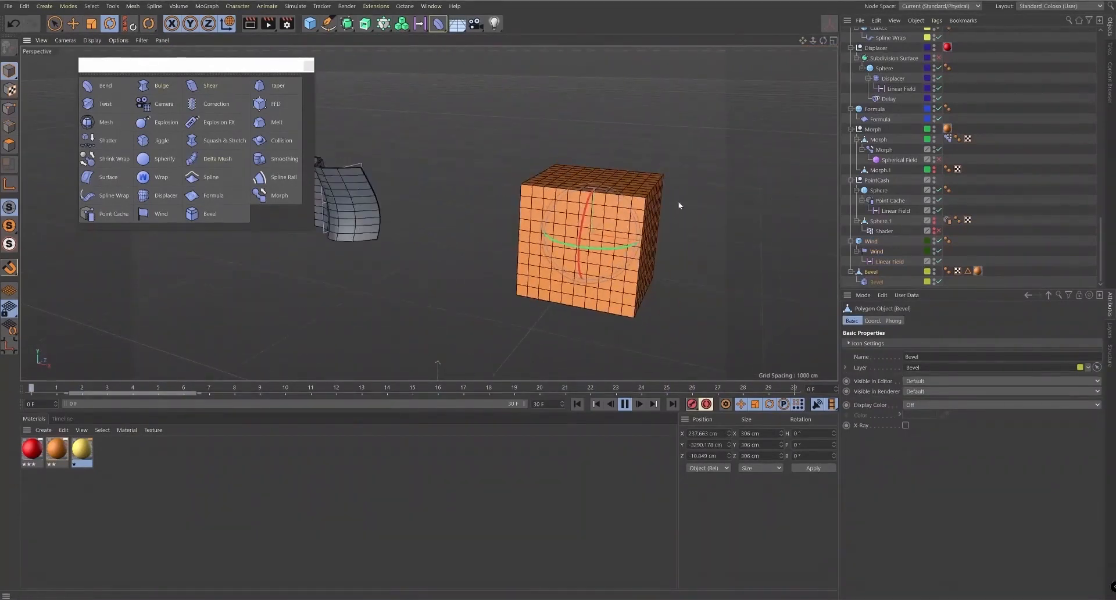
left_click(625, 404)
left_click(596, 404)
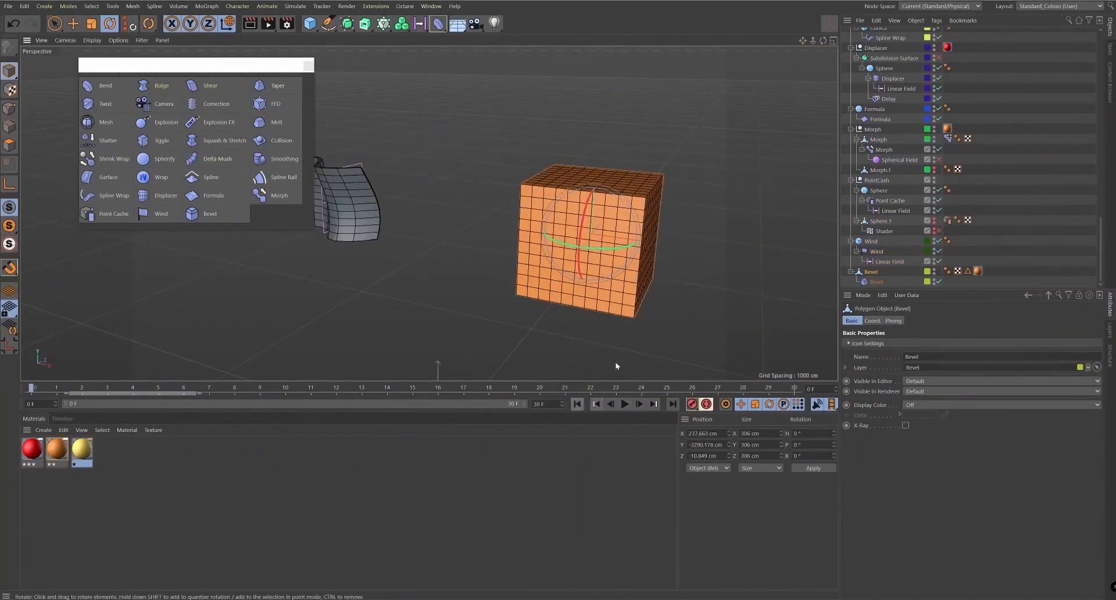
- Store the Bevel cube's selected outer edges in a new edge selection tag, working in edge mode
scroll(652, 192, "up", 3)
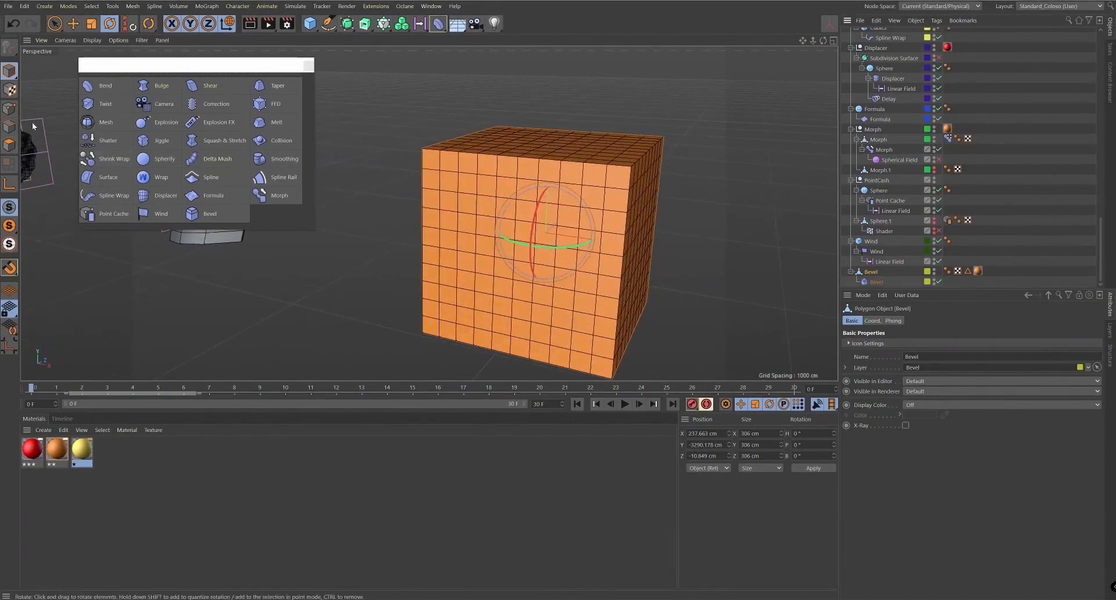
left_click(10, 126)
left_click_drag(651, 205, 654, 185, "alt")
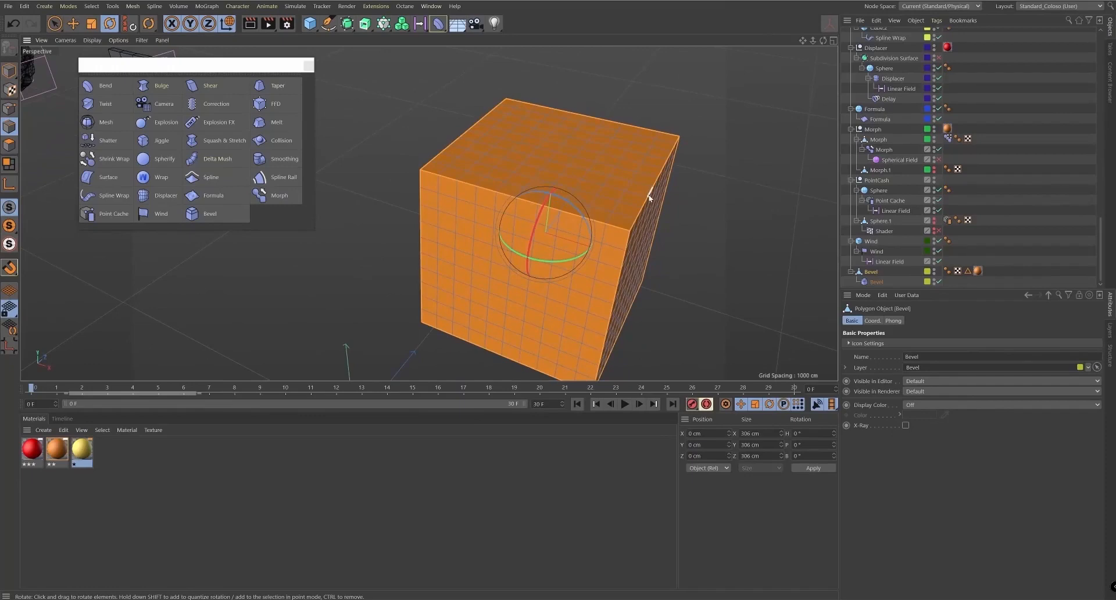
left_click_drag(623, 251, 626, 206, "alt")
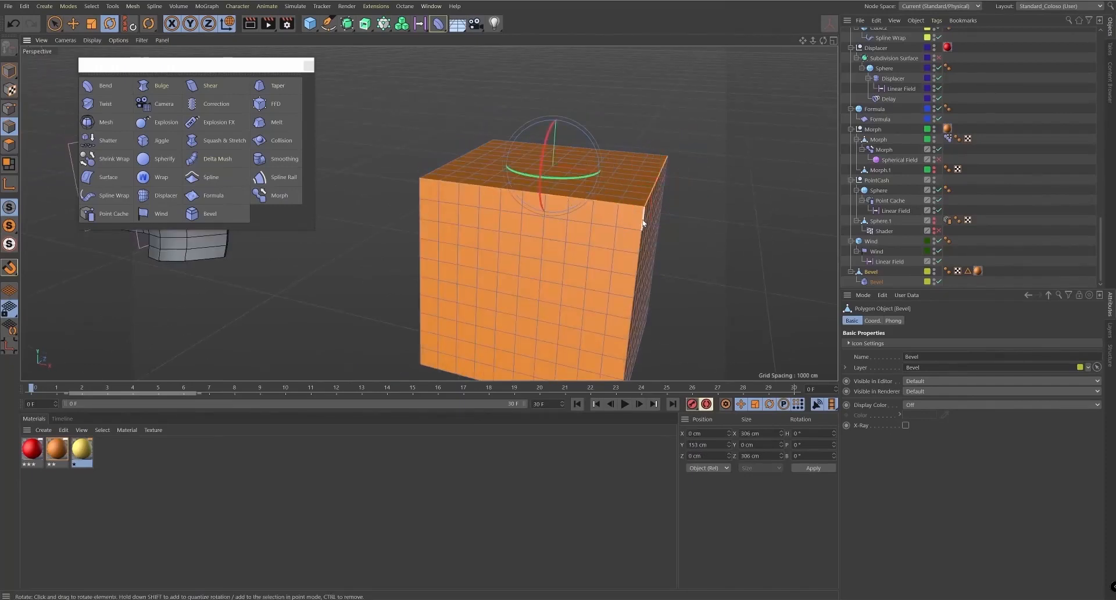
left_click_drag(667, 240, 619, 214, "alt")
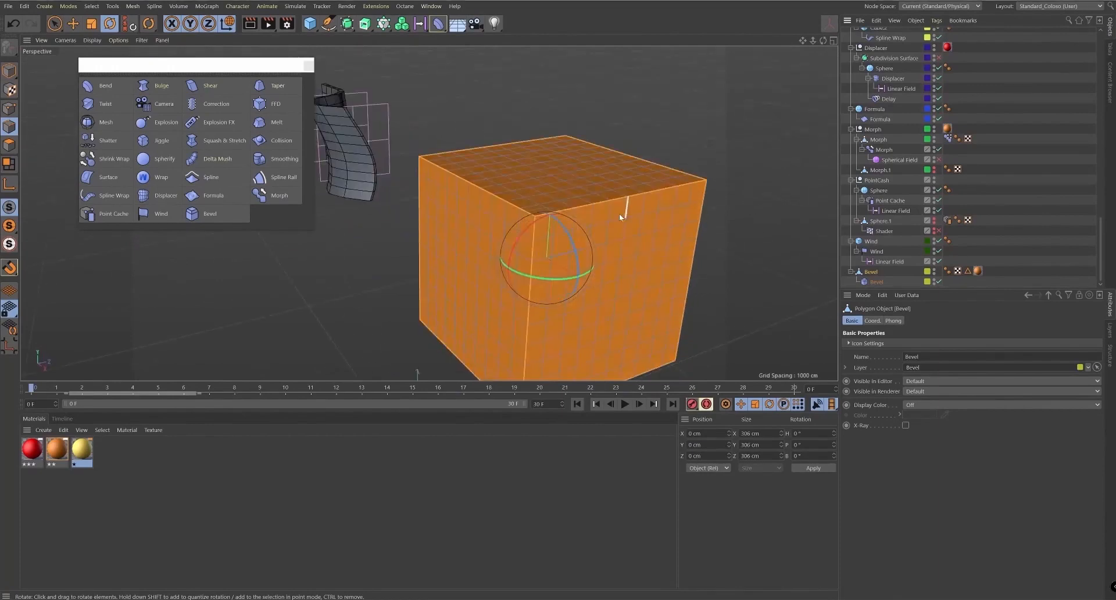
left_click(91, 6)
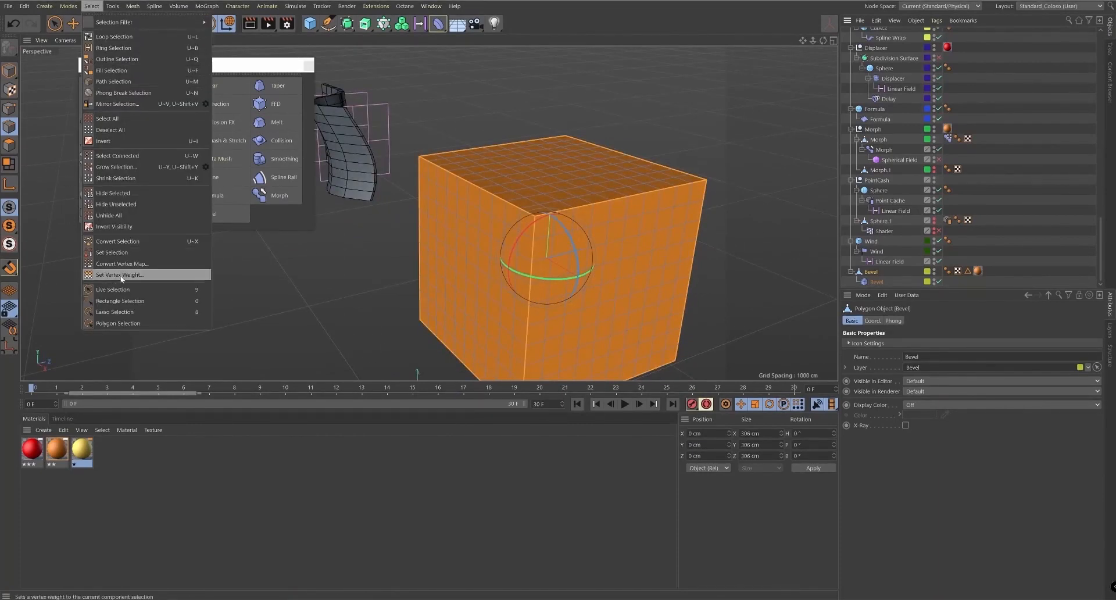
left_click(123, 254)
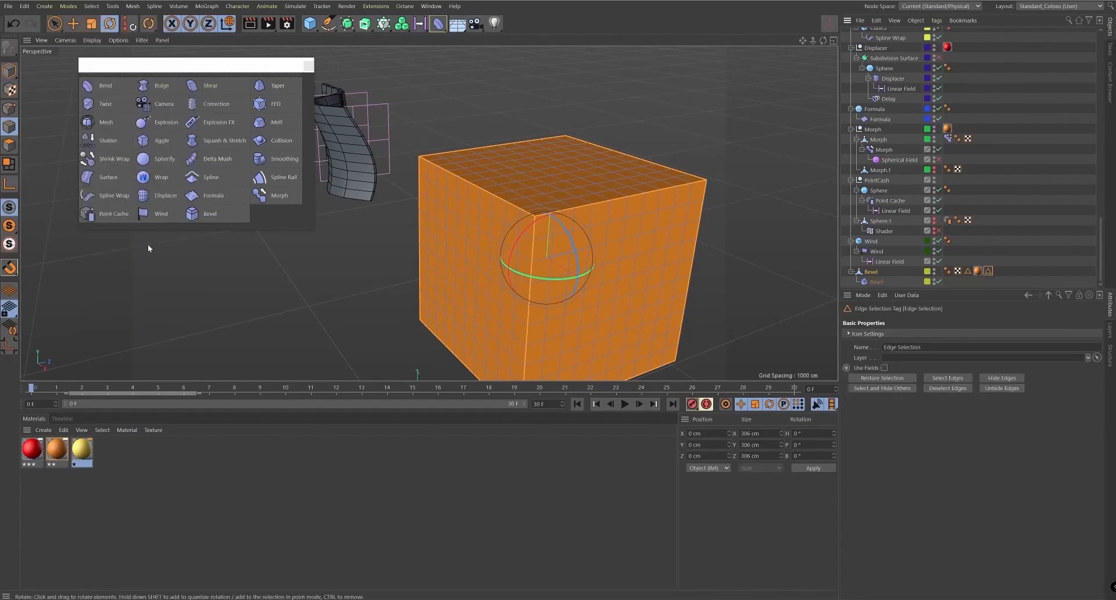
- Delete the Bevel cube's older edge selection tag and keep the newly stored one
left_click(1004, 270)
left_click(968, 273)
key("Delete")
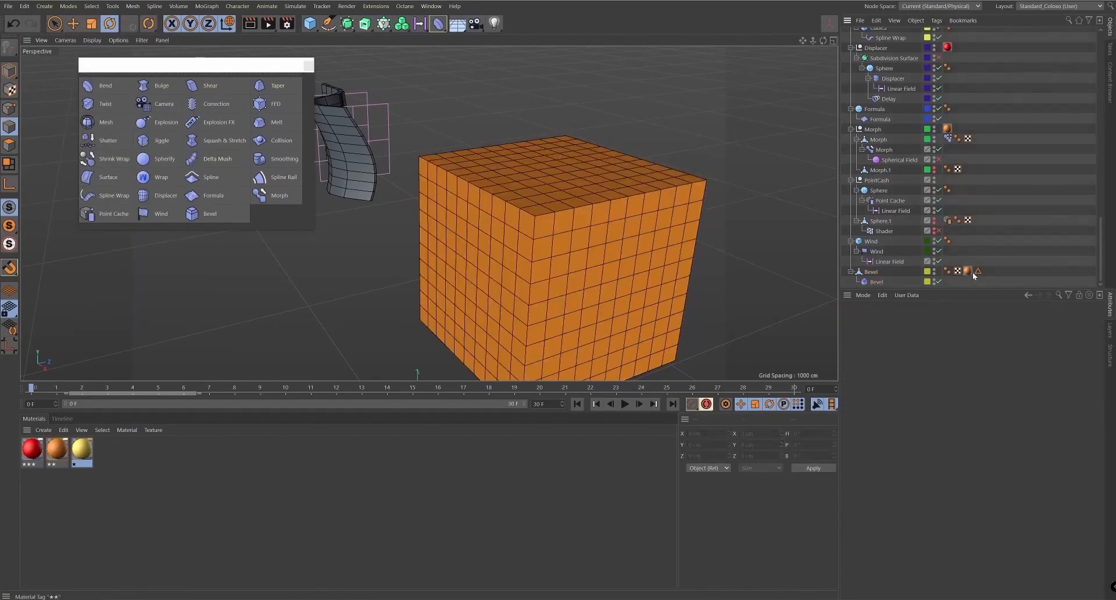
left_click(977, 274)
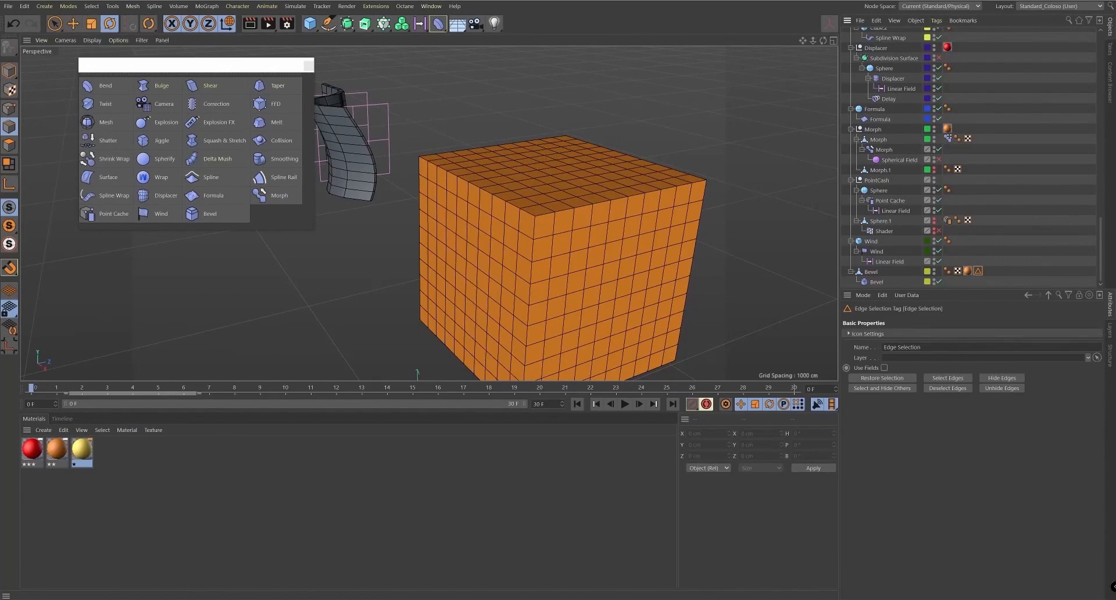
left_click(895, 282)
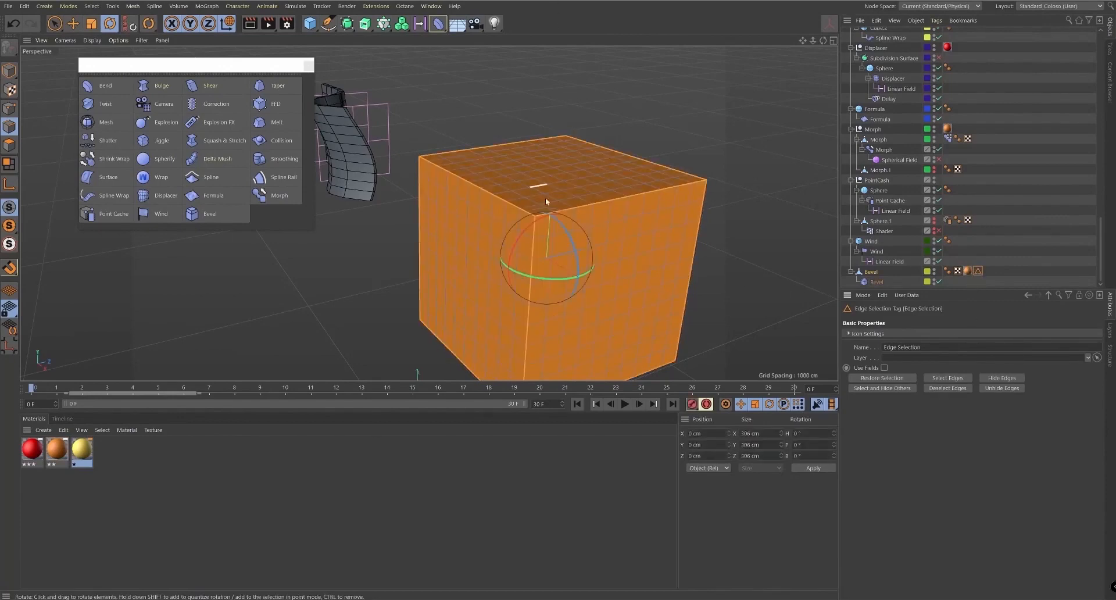
- Set the Bevel deformer's Offset to 23 cm and its Subdivision to 3 for the stored edge selection
middle_click_drag(546, 202, 605, 140, "alt")
left_click_drag(676, 267, 595, 155, "alt")
middle_click_drag(594, 155, 546, 215, "alt")
mouse_move(628, 198)
left_mouse_down("alt")
mouse_move(541, 231)
mouse_move(581, 229)
mouse_move(573, 259)
mouse_move(720, 316)
mouse_move(628, 185)
left_mouse_up("alt")
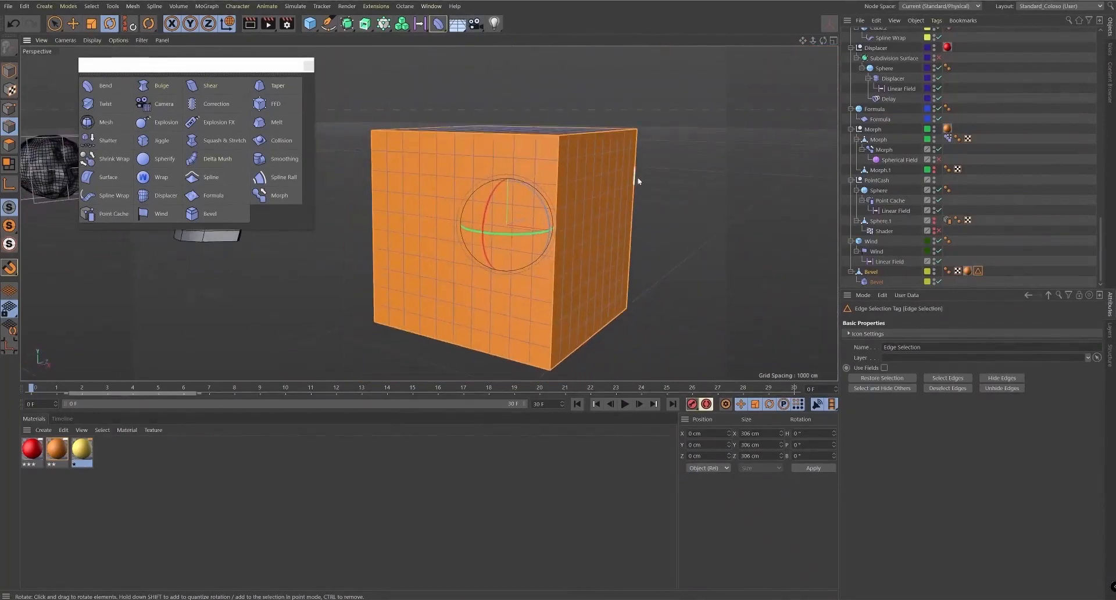
left_click(873, 283)
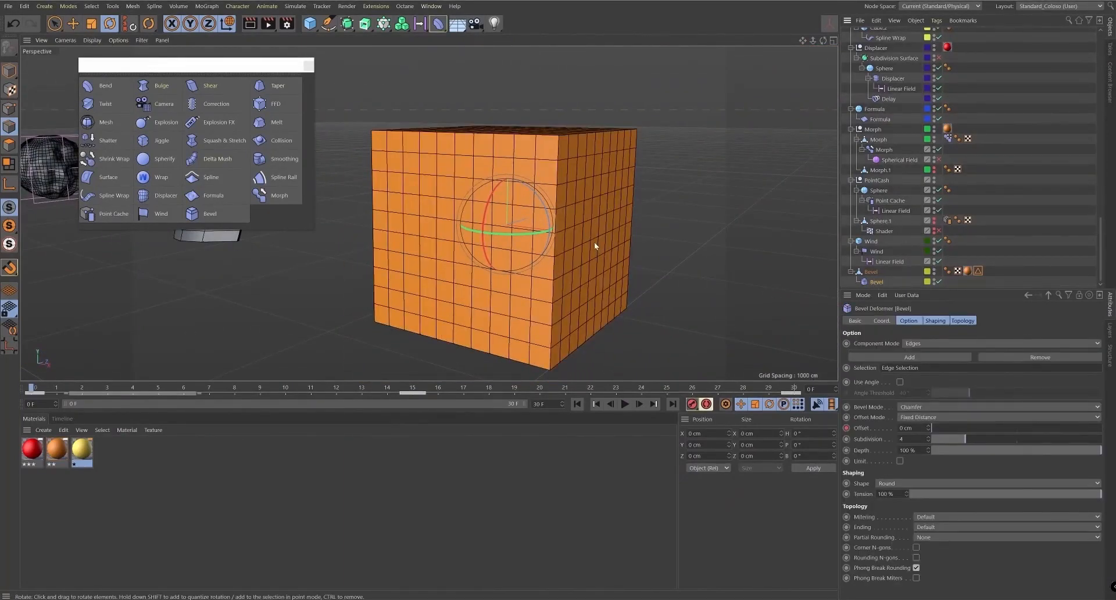
left_click_drag(540, 179, 667, 210, "alt")
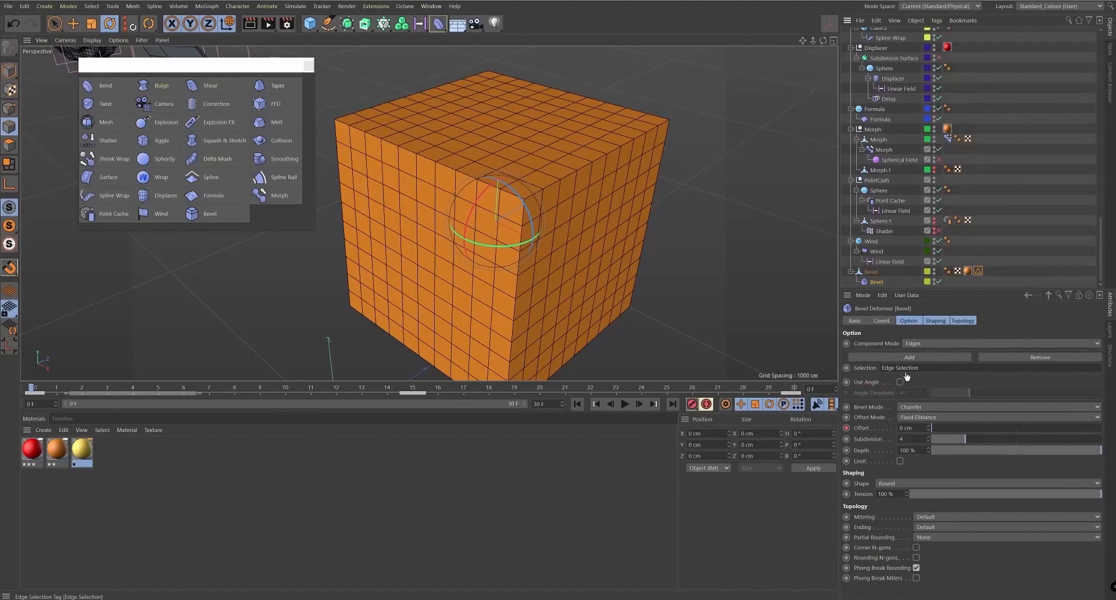
left_click_drag(946, 427, 973, 438)
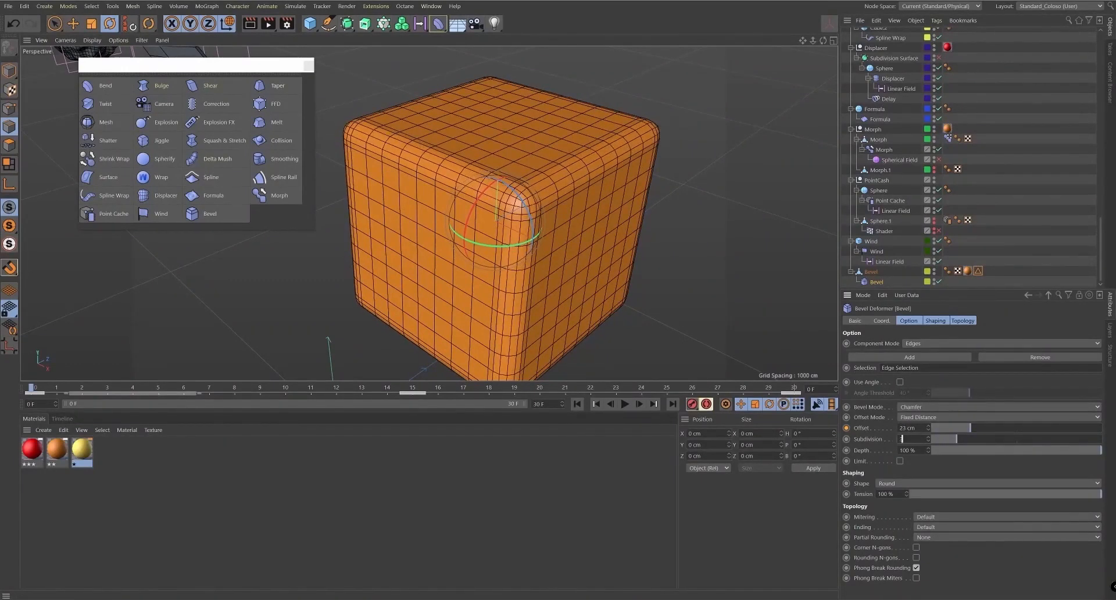
- Examine the cube's rounded edges up close and scrub the timeline to frame 13 to preview the animated bevel
mouse_move(572, 231)
left_mouse_down("alt")
mouse_move(573, 203)
mouse_move(560, 214)
left_mouse_up("alt")
scroll(561, 214, "up", 4)
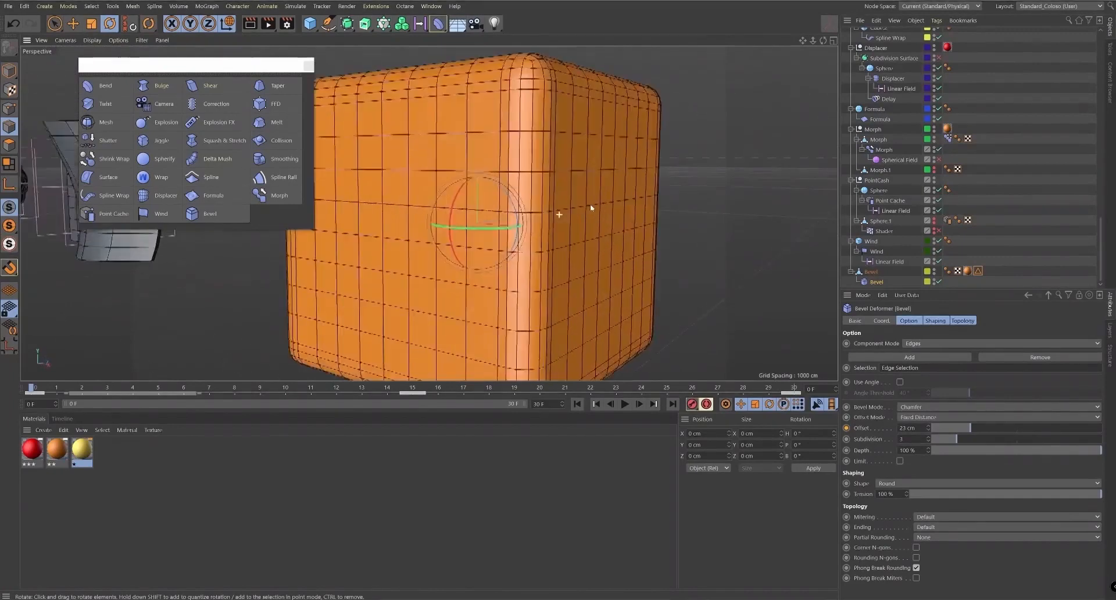
middle_click_drag(583, 118, 567, 155, "alt")
scroll(624, 229, "down", 3)
left_click_drag(623, 229, 627, 264, "alt")
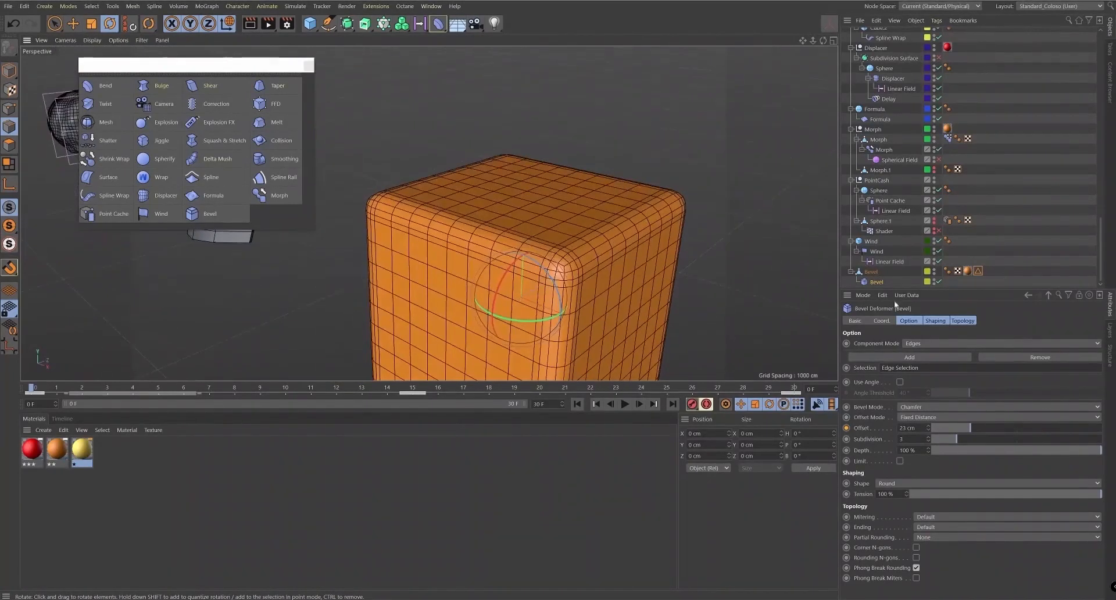
left_click_drag(254, 385, 422, 395)
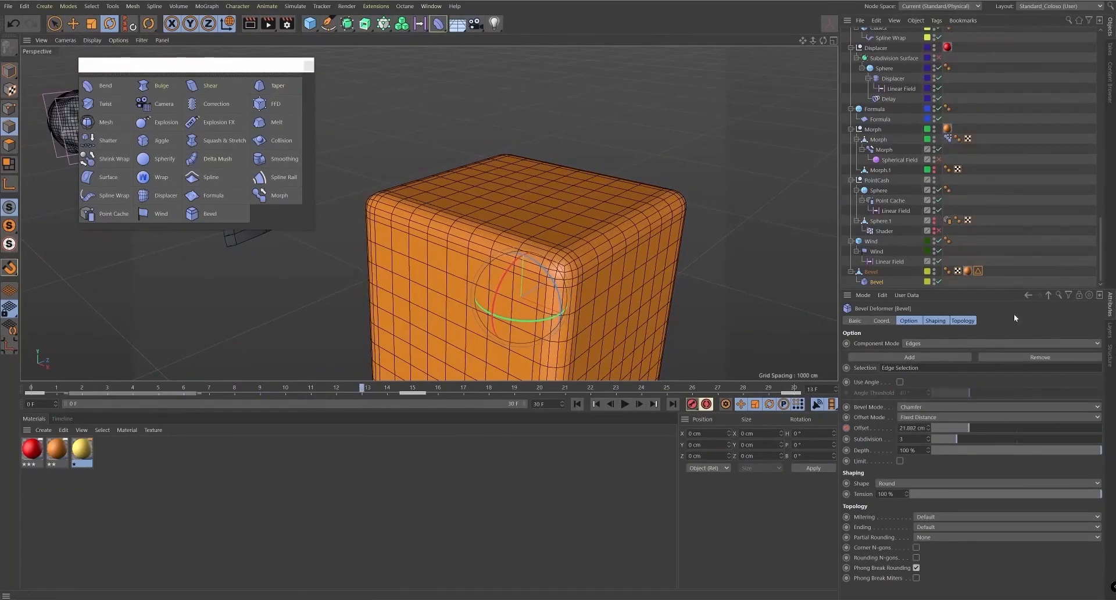
left_click_drag(508, 273, 548, 227, "alt")
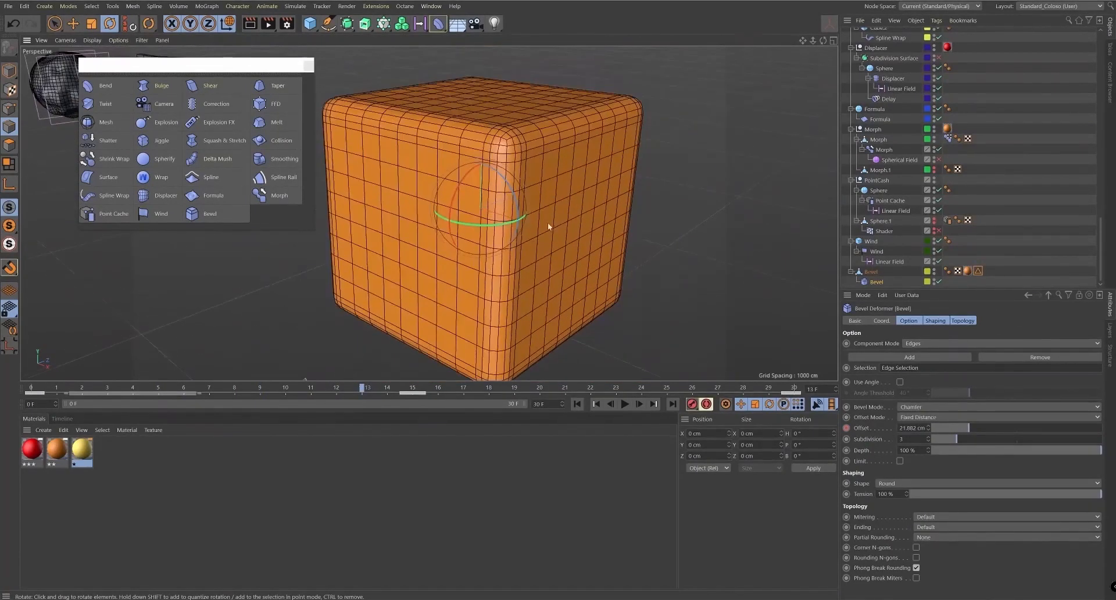
- Survey the complete grid of deformer examples in the scene from the front
scroll(641, 269, "down", 10)
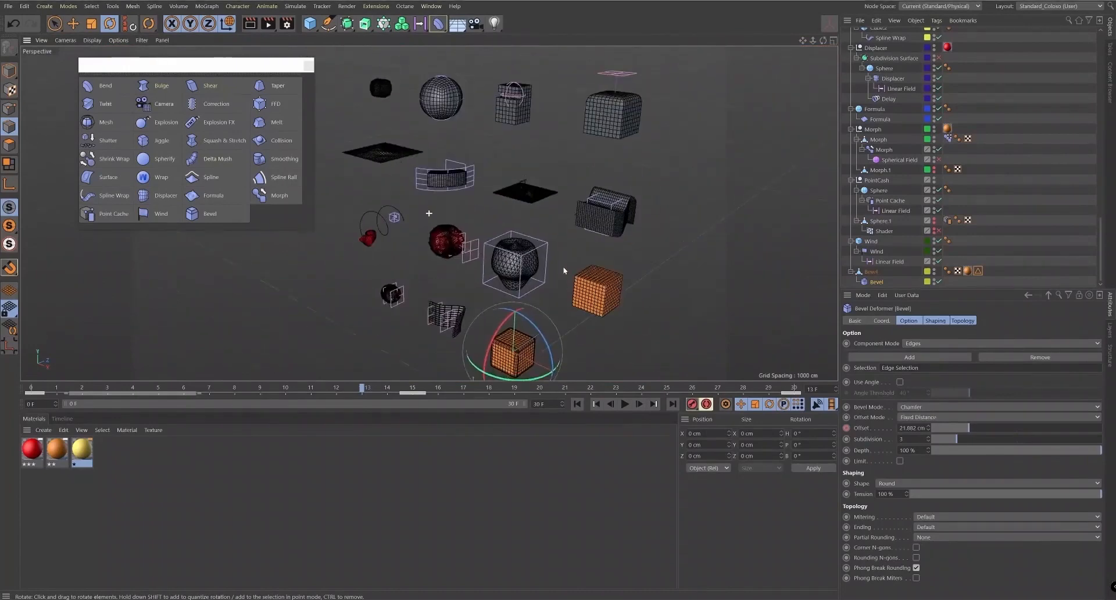
right_click_drag(615, 256, 570, 258, "alt")
left_click_drag(572, 259, 628, 216, "alt")
right_click_drag(634, 221, 609, 59, "alt")
middle_click_drag(620, 182, 557, 212, "alt")
scroll(536, 253, "up", 2)
left_click_drag(547, 256, 577, 102, "alt")
scroll(530, 243, "up", 2)
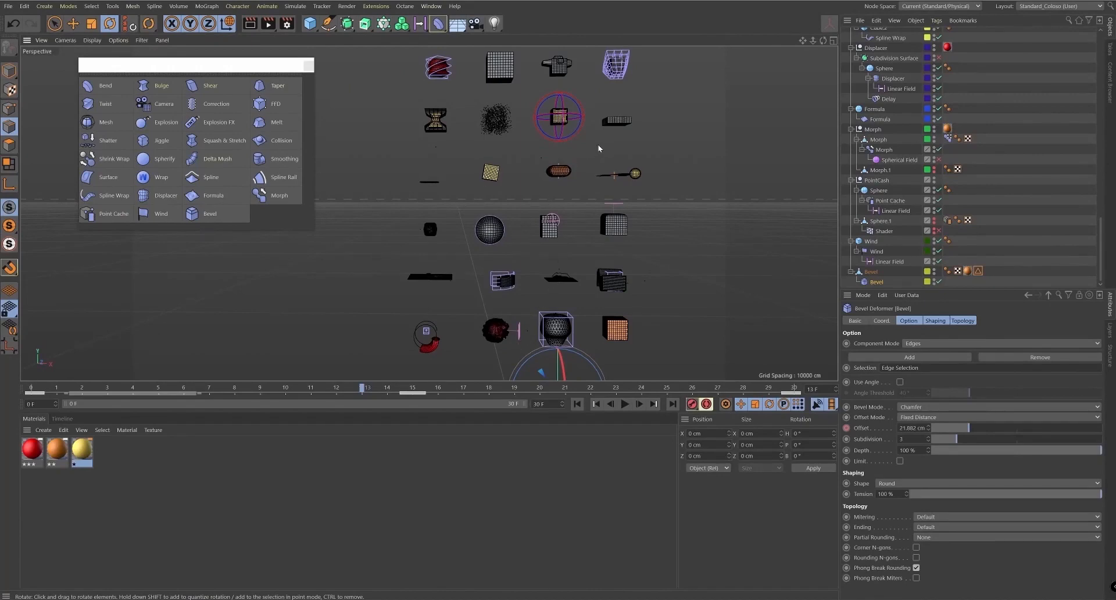
- Examine the top row of deformer examples up close and return to a grid overview with the Wind deformer selected
middle_click_drag(599, 148, 547, 339, "alt")
right_click_drag(437, 191, 559, 168, "alt")
key("space")
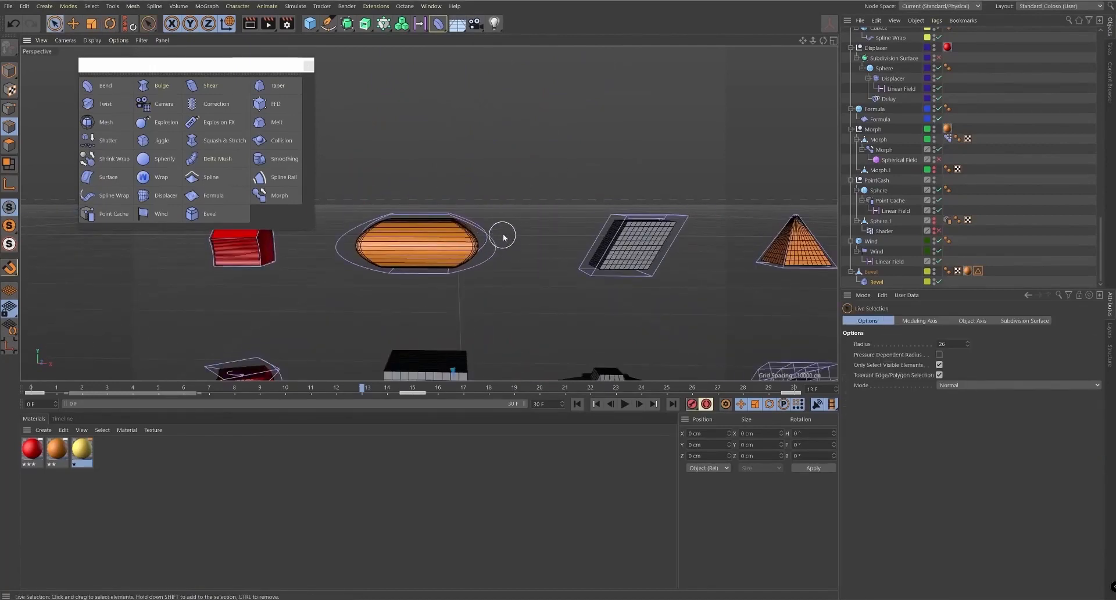
left_click(881, 254)
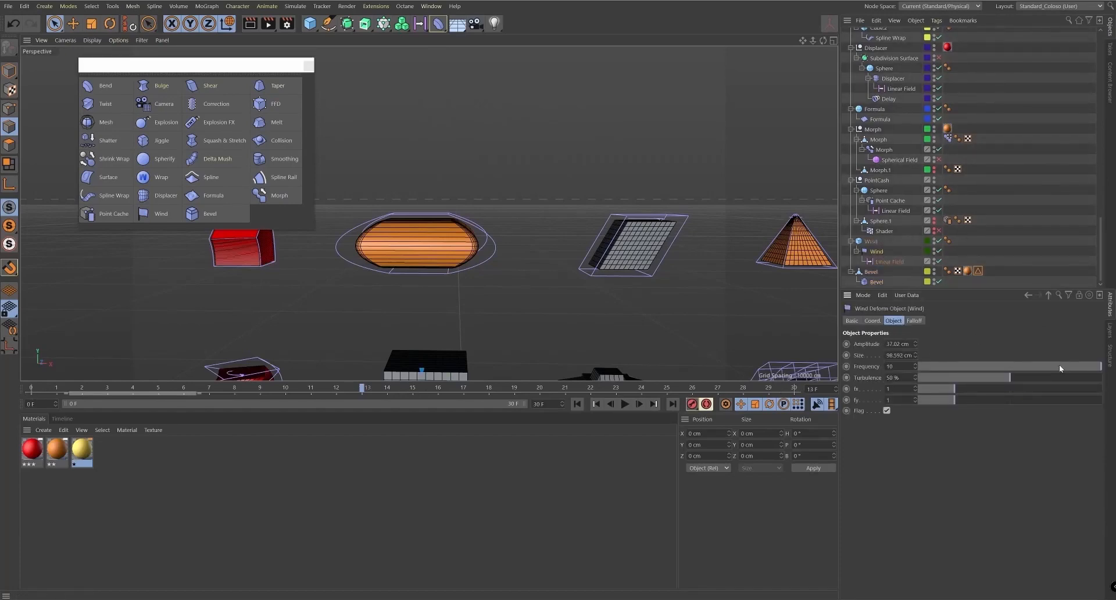
right_click_drag(627, 254, 556, 262, "alt")
middle_click_drag(512, 284, 470, 191, "alt")
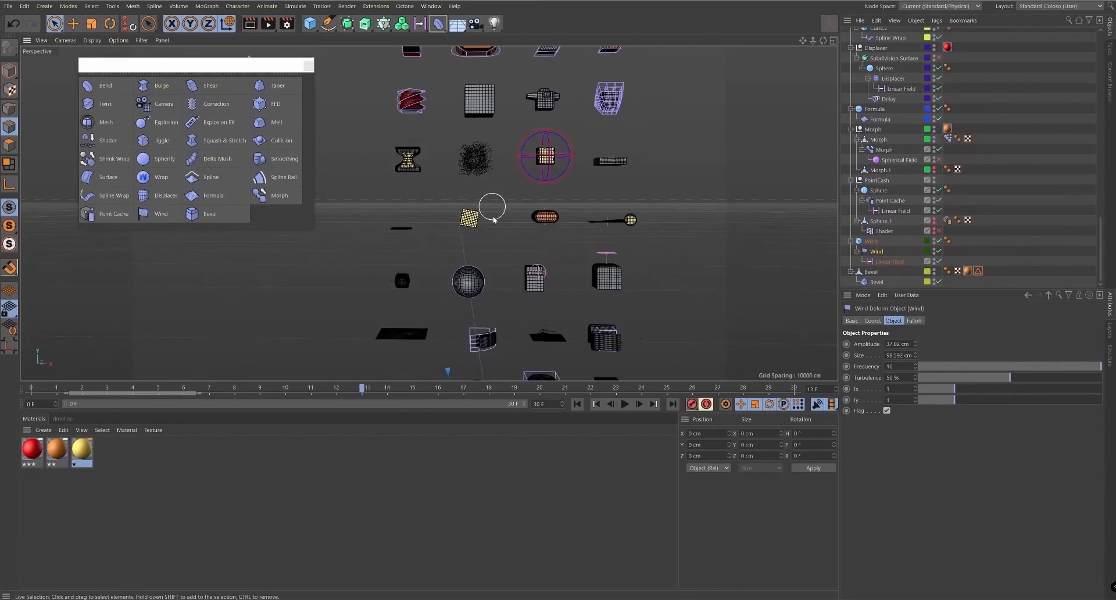
middle_click_drag(544, 269, 543, 307, "alt")
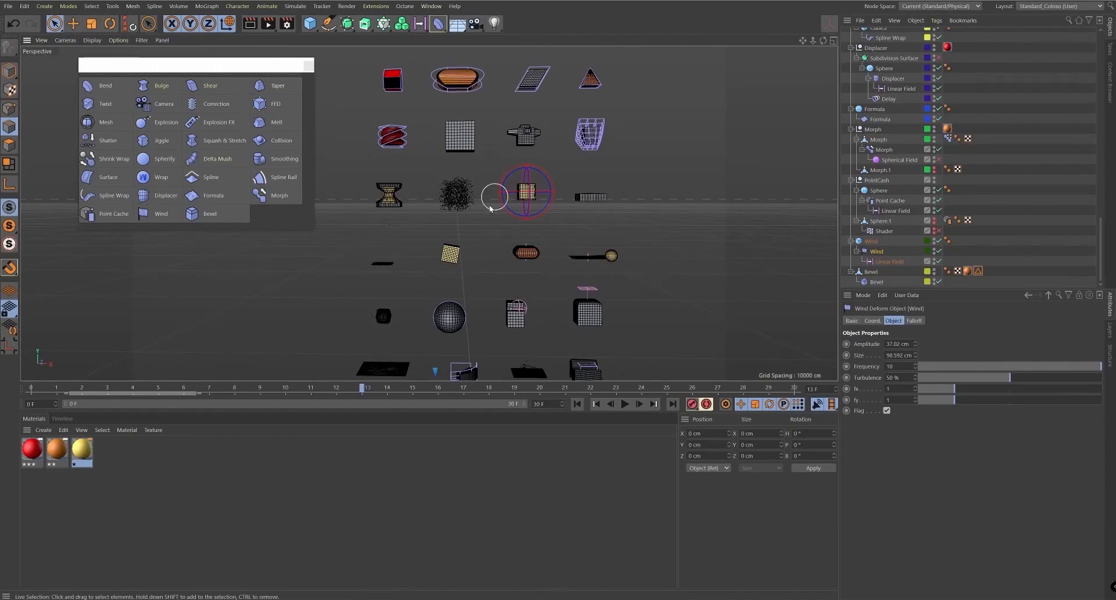
right_click_drag(553, 254, 501, 247, "alt")
left_click_drag(501, 247, 548, 231, "alt")
middle_click_drag(466, 273, 468, 220, "alt")
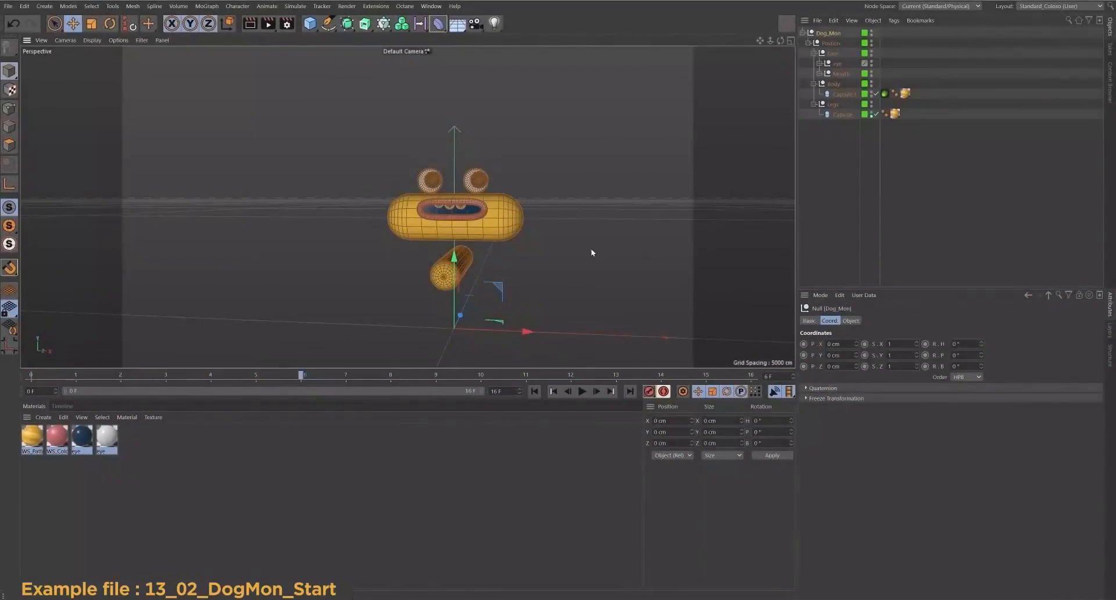
- Examine the Dog_Mon character from the front, expand its eye group and go through both eyes and their spheres
right_click_drag(497, 250, 531, 248, "alt")
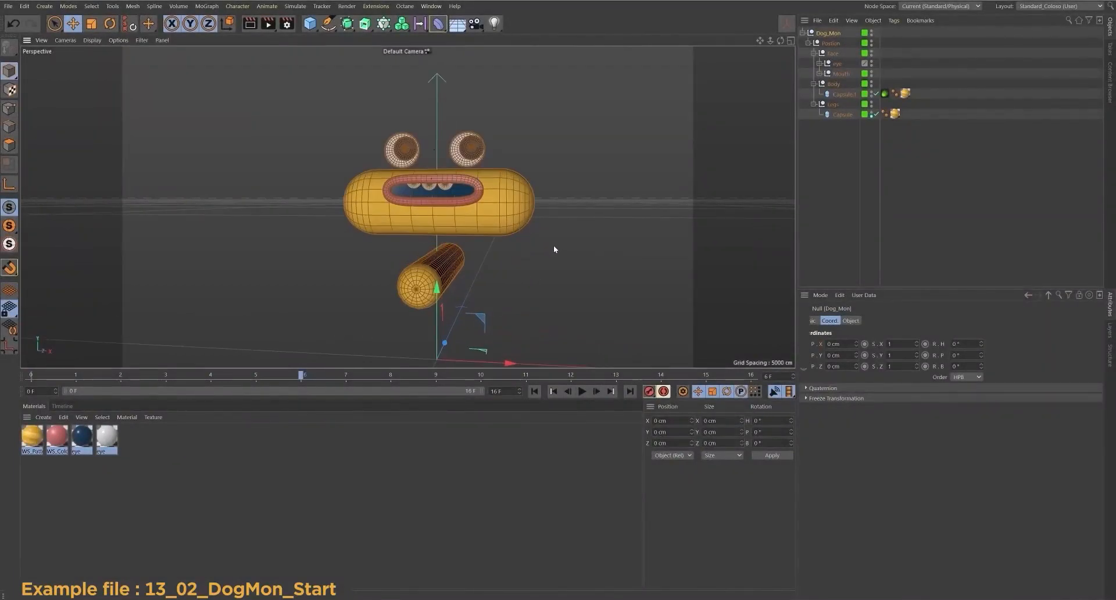
left_click(535, 160)
middle_click_drag(500, 238, 510, 219, "alt")
left_click_drag(510, 221, 540, 229, "alt")
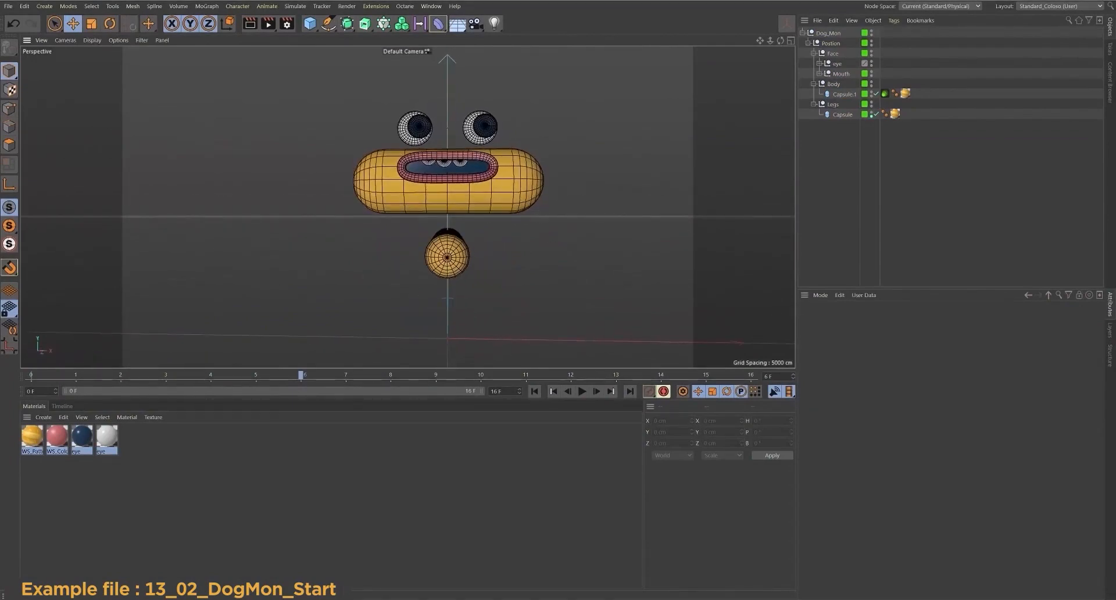
left_click(831, 54)
left_click(836, 63)
left_click(819, 63)
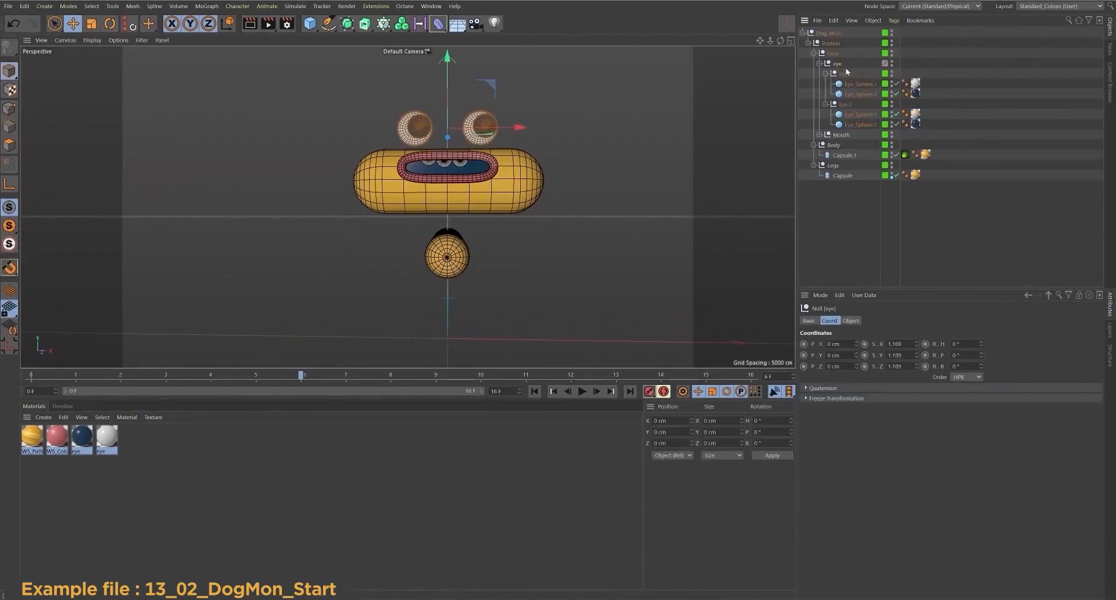
left_click(846, 72)
left_click(856, 83)
left_click(851, 91)
left_click(846, 105)
left_click(855, 114)
left_click(856, 124)
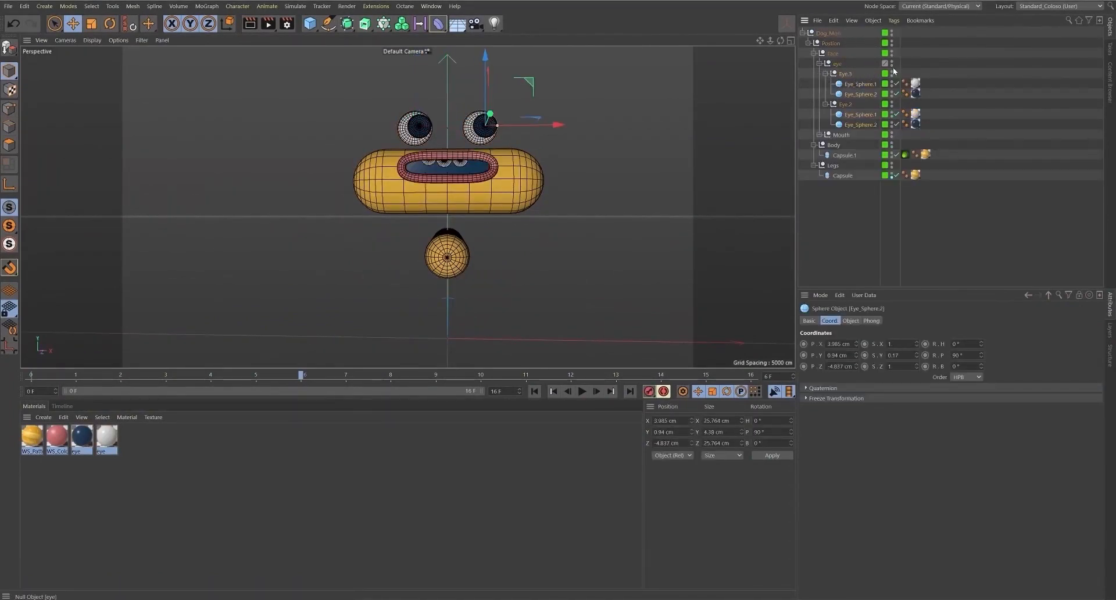
- Expand the Mouth group and inspect the Extrude with its Circle Instance and the Mouth_Sweep with its child objects
left_click(841, 135)
left_click(820, 135)
left_click(847, 145)
left_click(855, 156)
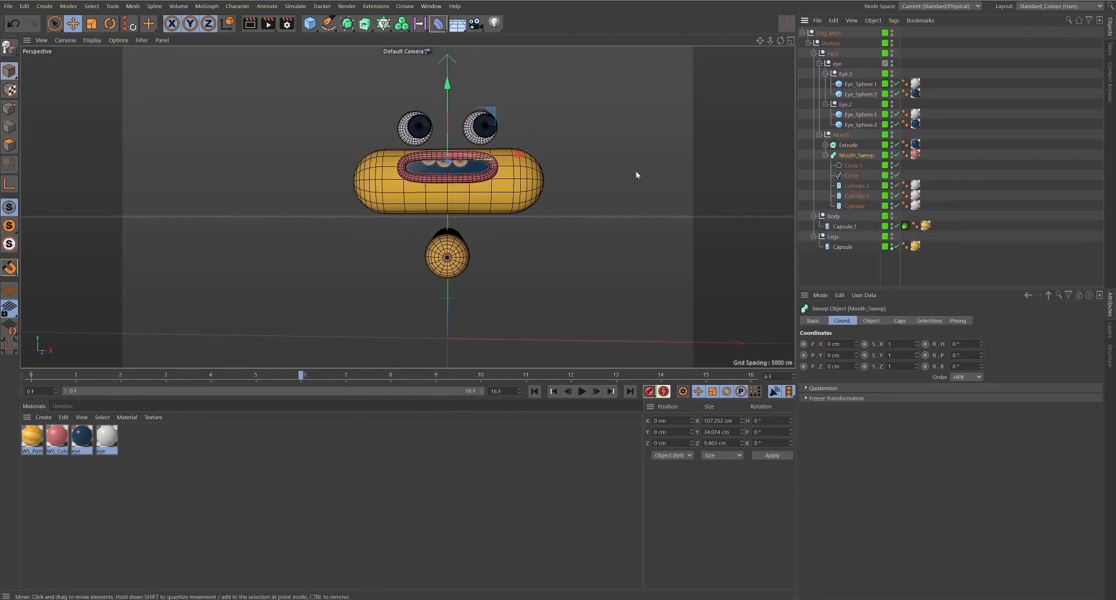
key("Left")
key("Up")
key("Right")
key("Down")
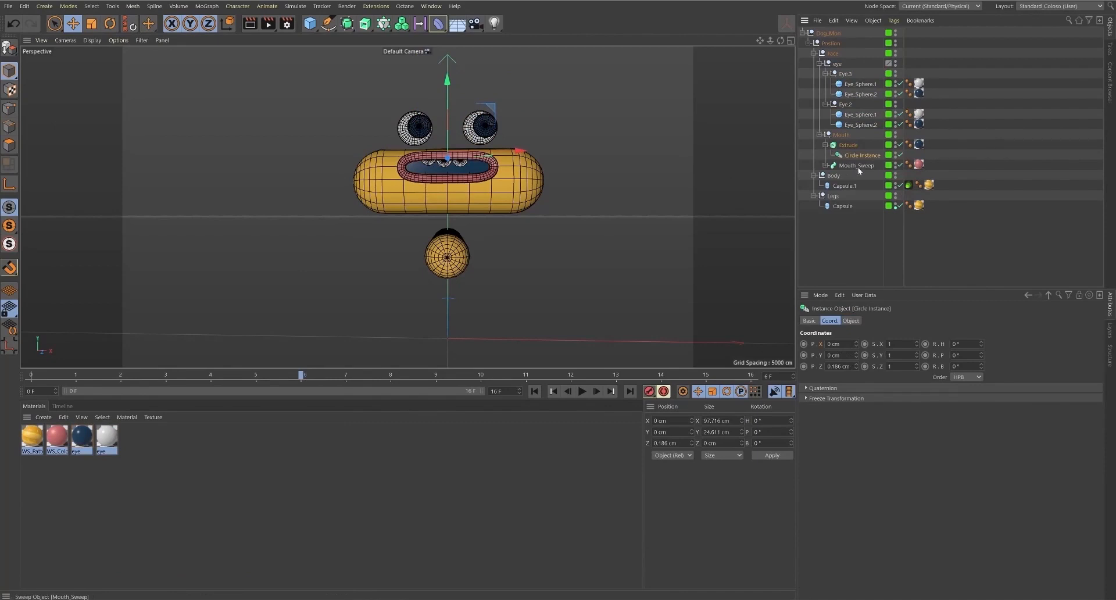
left_click(860, 166)
key("Right")
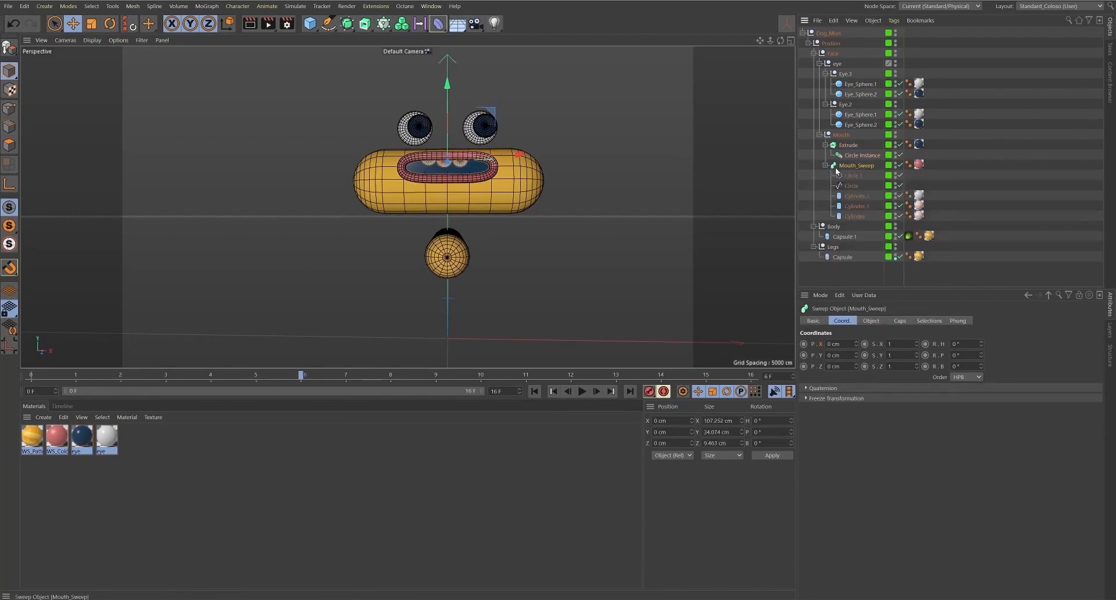
- Try moving the Circle spline inside Mouth_Sweep upward and undo the move
left_click(852, 185)
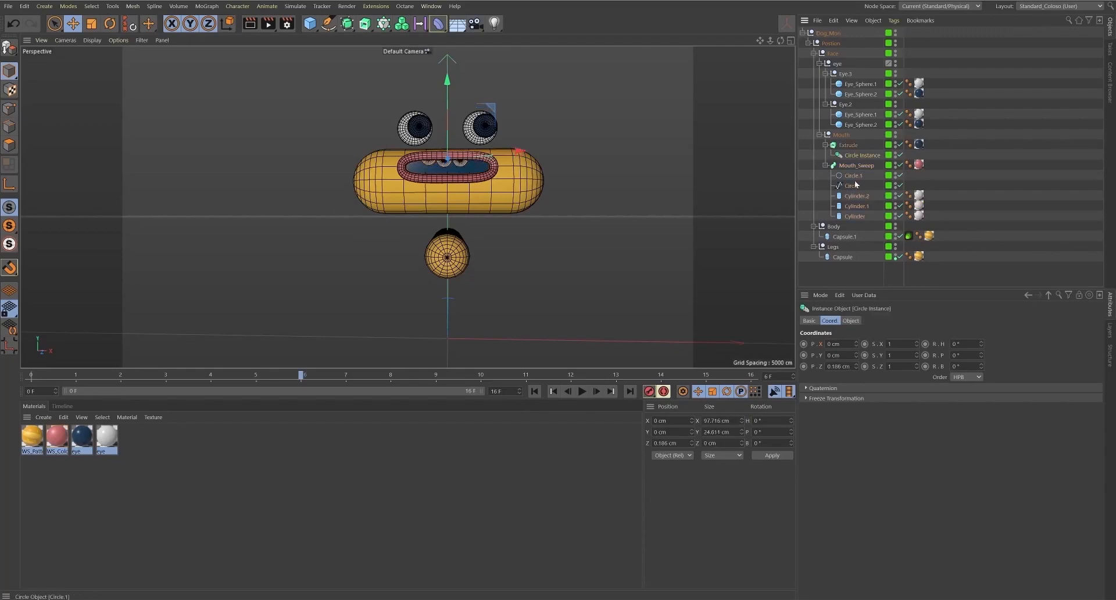
left_click_drag(501, 162, 484, 165, "alt")
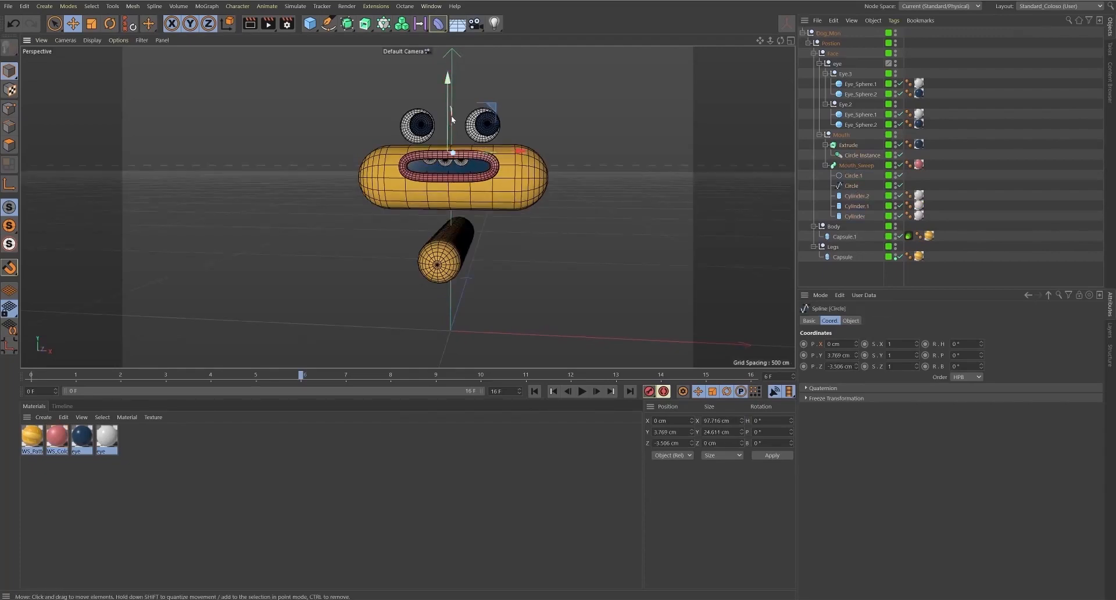
left_click_drag(451, 115, 428, 87)
right_click_drag(427, 87, 527, 76, "alt")
key("ctrl+z")
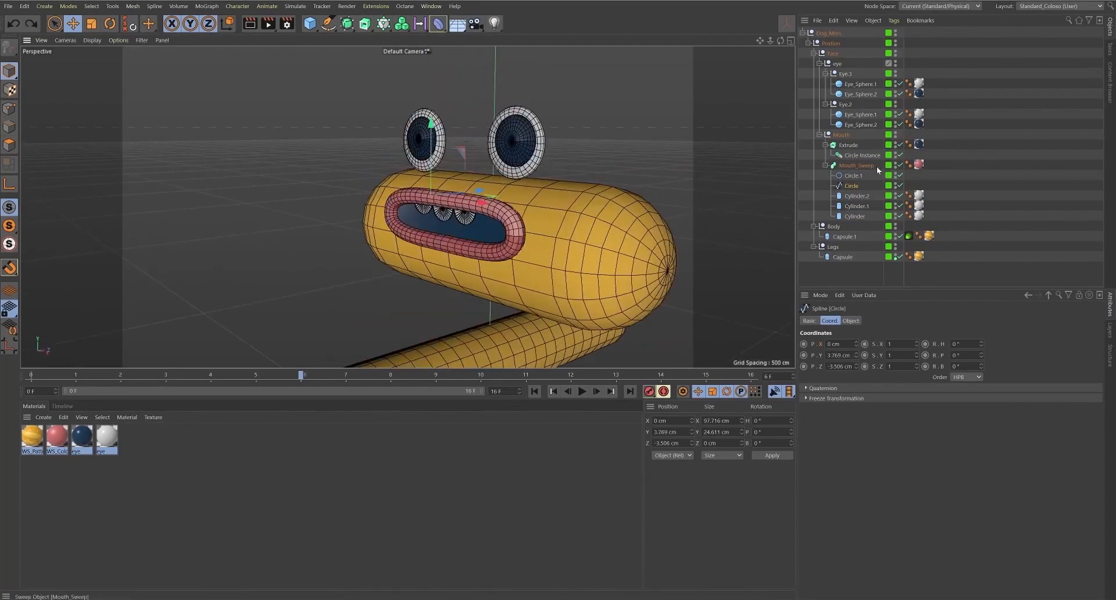
- Turn Mouth_Sweep off, test a move of its Circle spline, undo it and turn the sweep back on
left_click(901, 165)
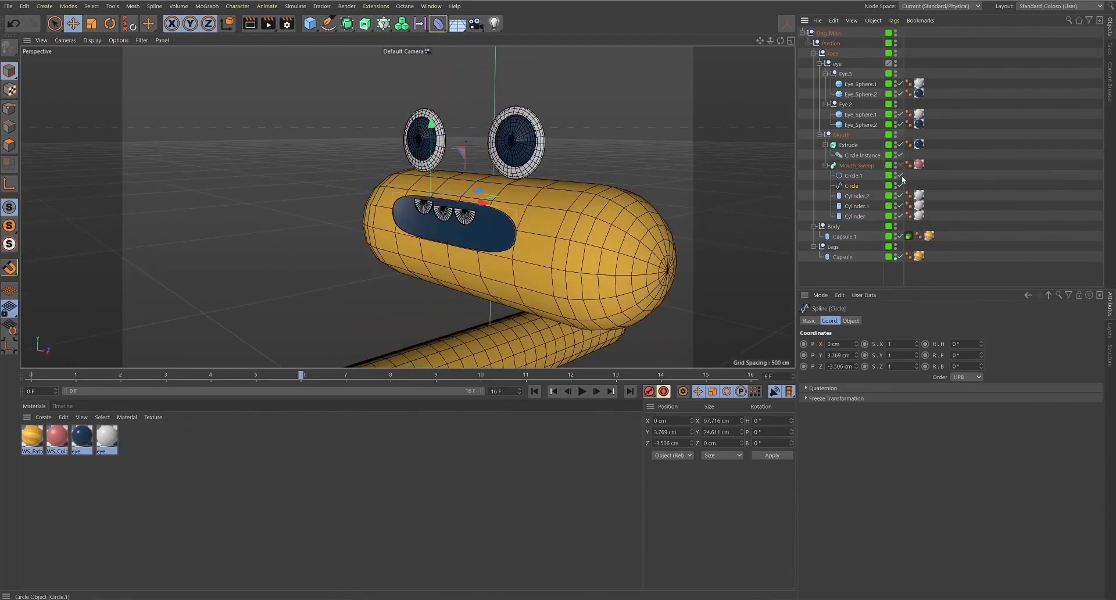
left_click(850, 178)
left_click(853, 187)
left_click_drag(562, 250, 462, 263, "alt")
left_click_drag(499, 193, 440, 195)
key("ctrl+z")
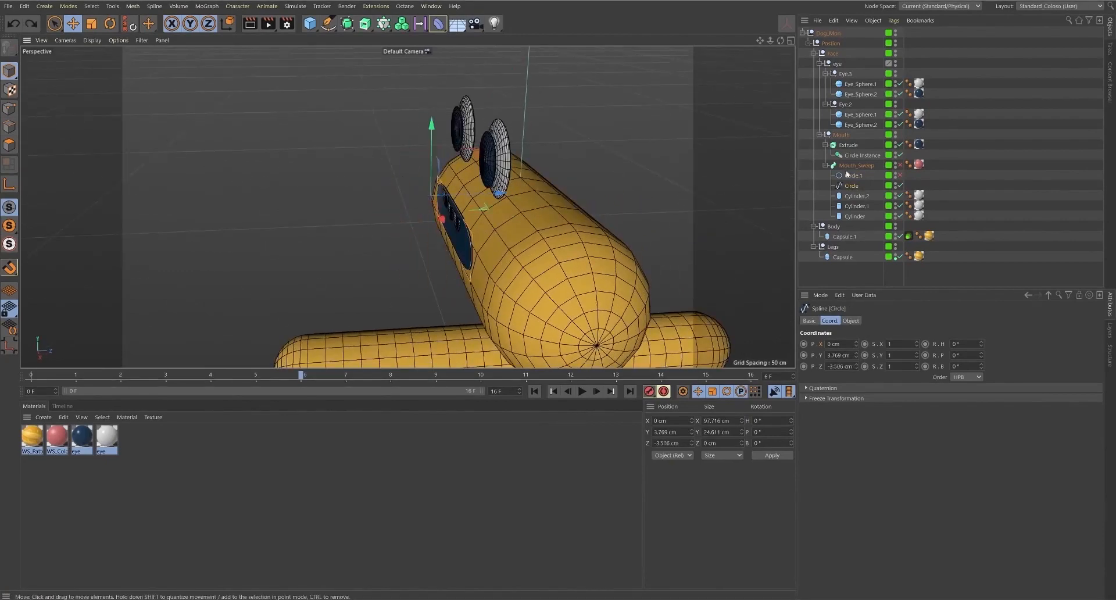
left_click(899, 165)
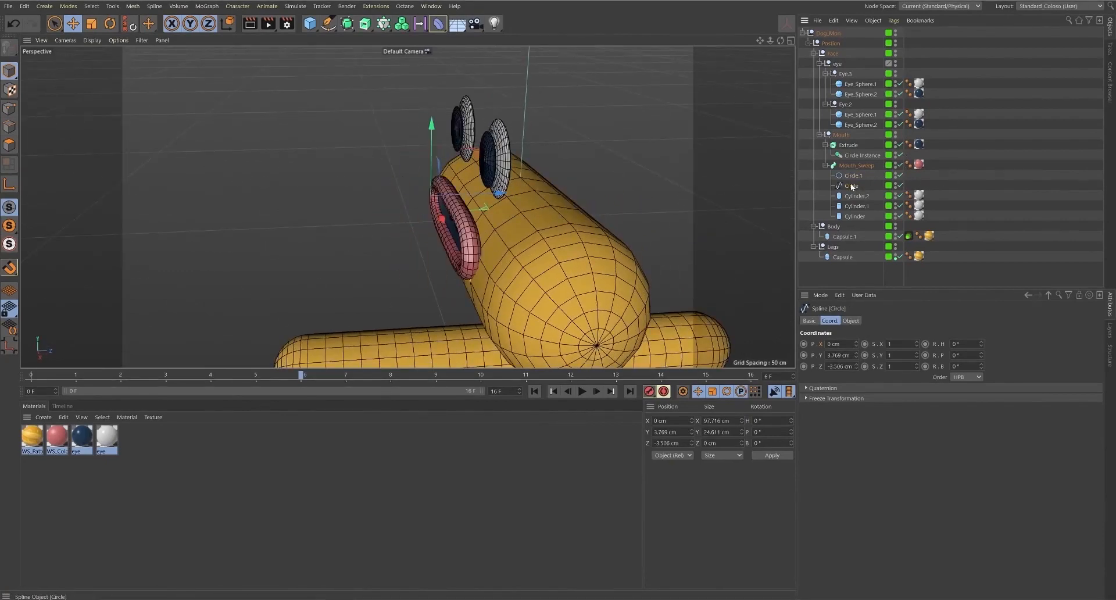
- Try raising the Circle Instance under Extrude to about 27.3 cm in Y and undo the move
left_click_drag(593, 215, 707, 177, "alt")
left_click(859, 157)
left_click_drag(558, 157, 628, 141, "alt")
left_click_drag(437, 158, 432, 111)
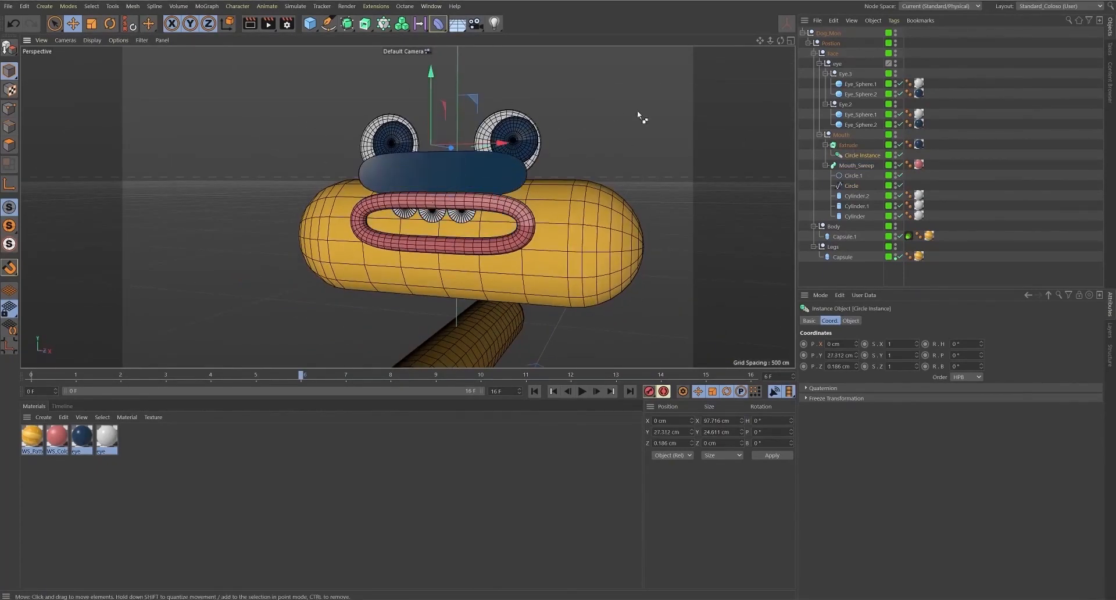
key("ctrl+z")
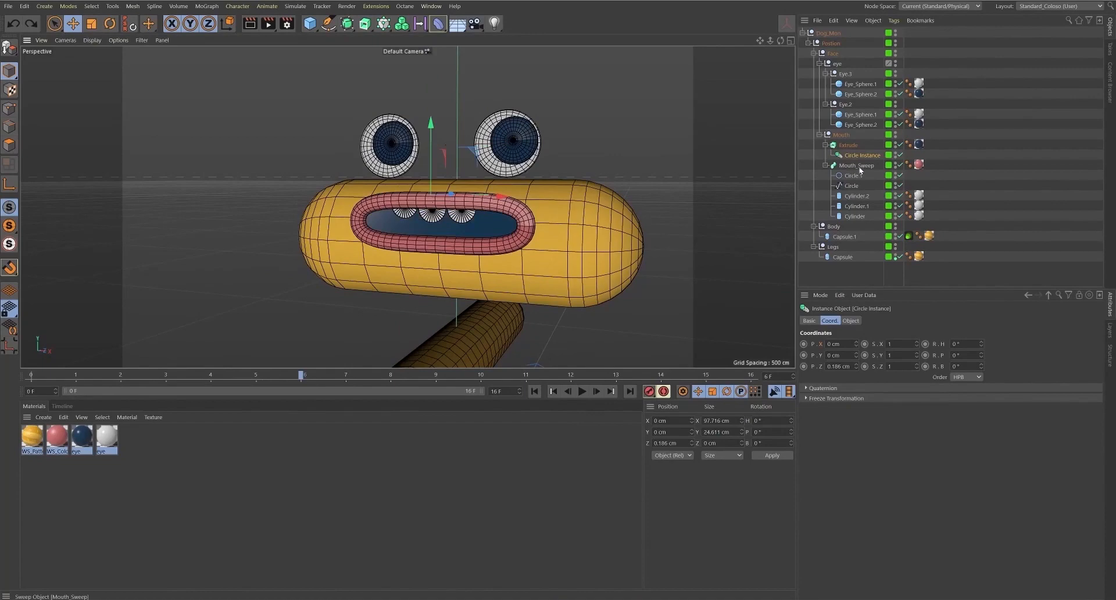
- Check the Circle Instance's reference object and the properties of the Circle spline it refers to
left_click(852, 321)
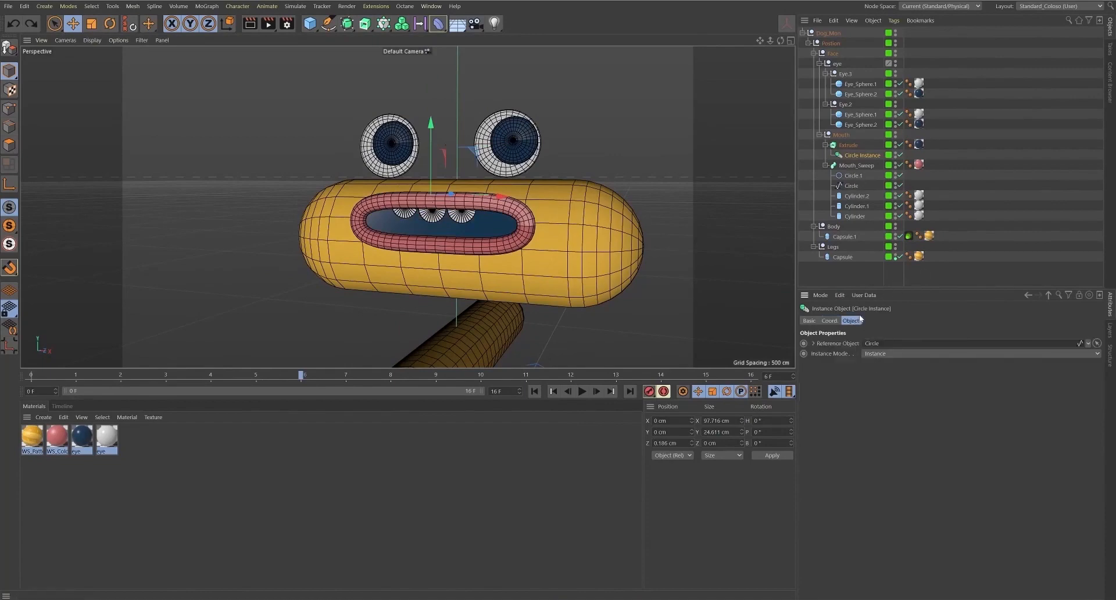
left_click(873, 344)
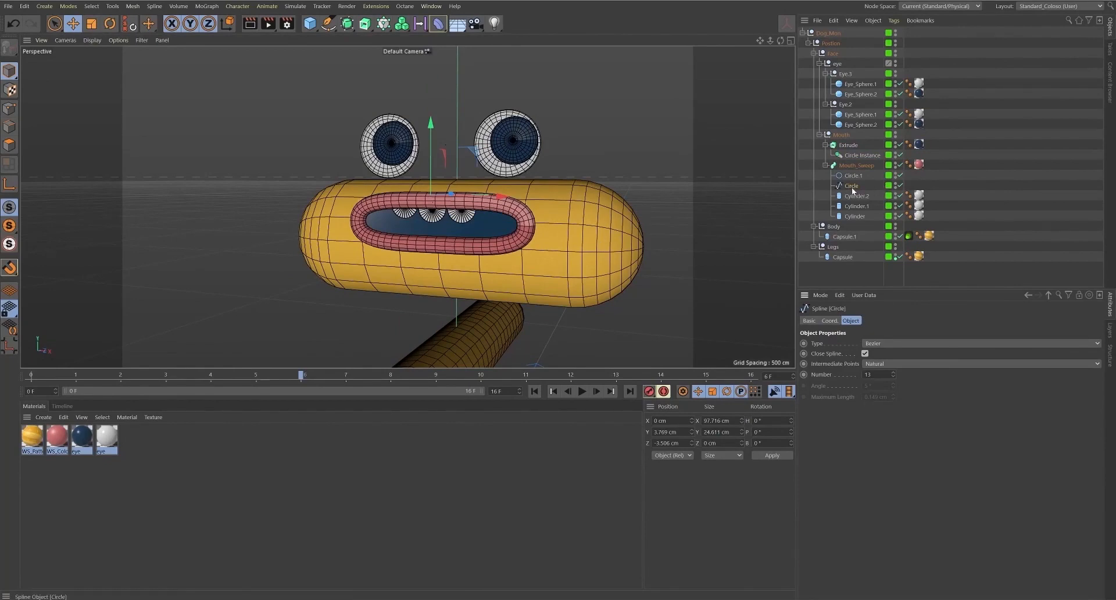
left_click_drag(434, 176, 378, 198, "alt")
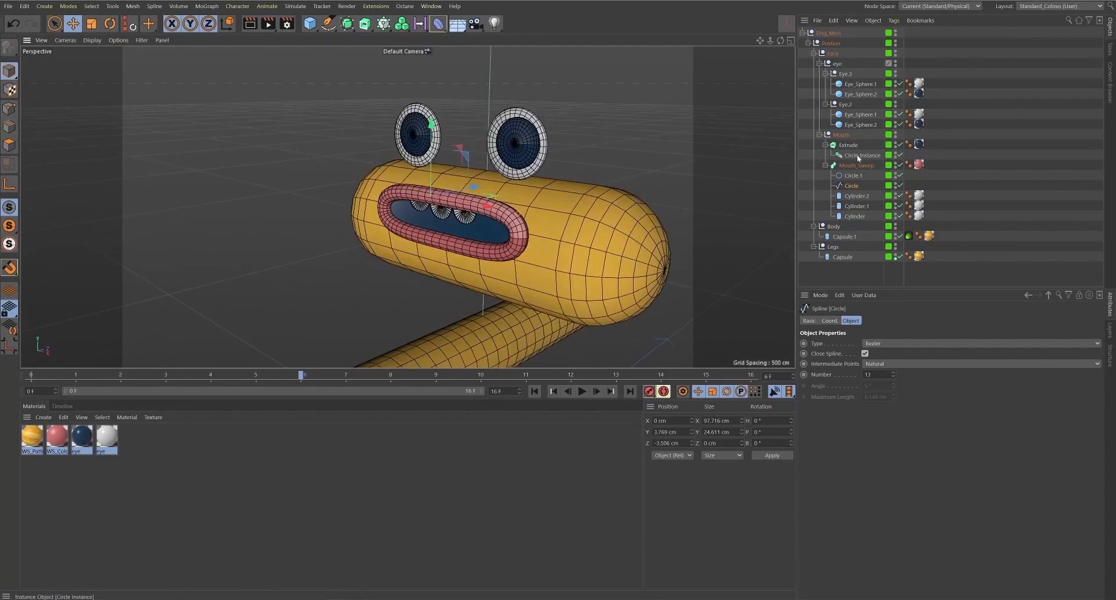
- Test moving the Circle Instance independently of its source spline once more and undo it
left_click(859, 156)
left_click_drag(429, 153, 434, 111)
key("ctrl+z")
- Collapse the Extrude and Mouth_Sweep hierarchies inside the Mouth group
left_click_drag(505, 239, 405, 227, "alt")
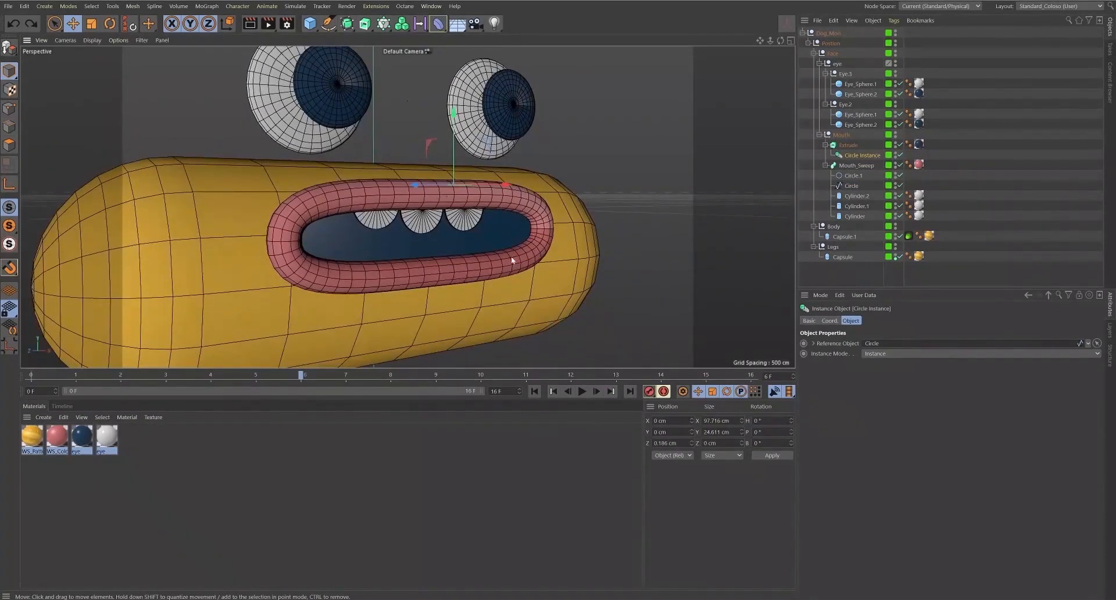
left_click(825, 145)
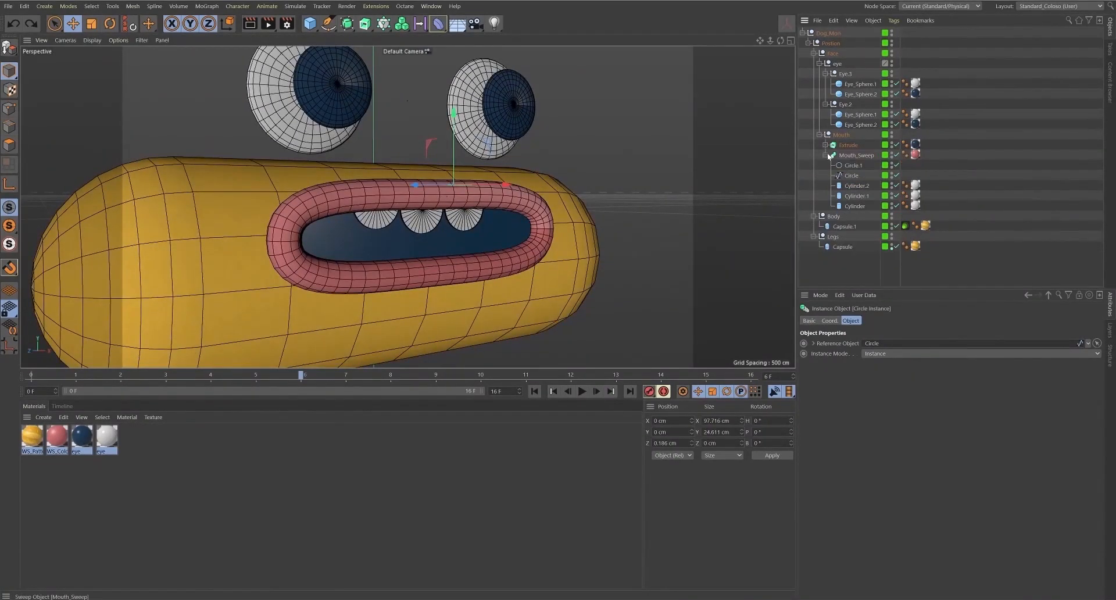
left_click(826, 155)
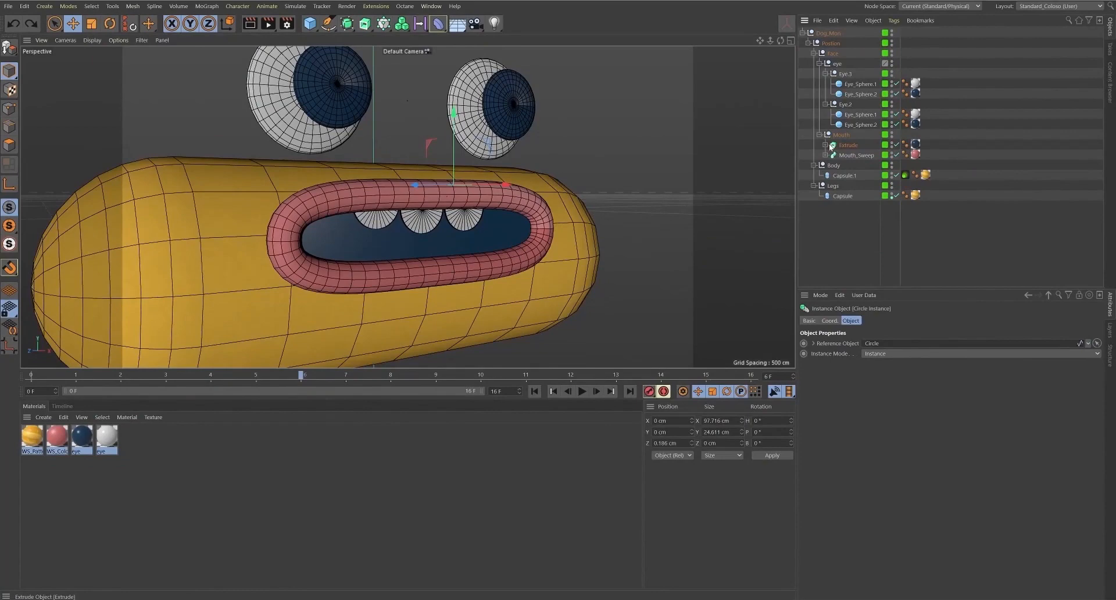
- Compare the body and legs capsules, check the body capsule's coordinates and inspect the Body and Legs parent nulls
scroll(395, 294, "down", 5)
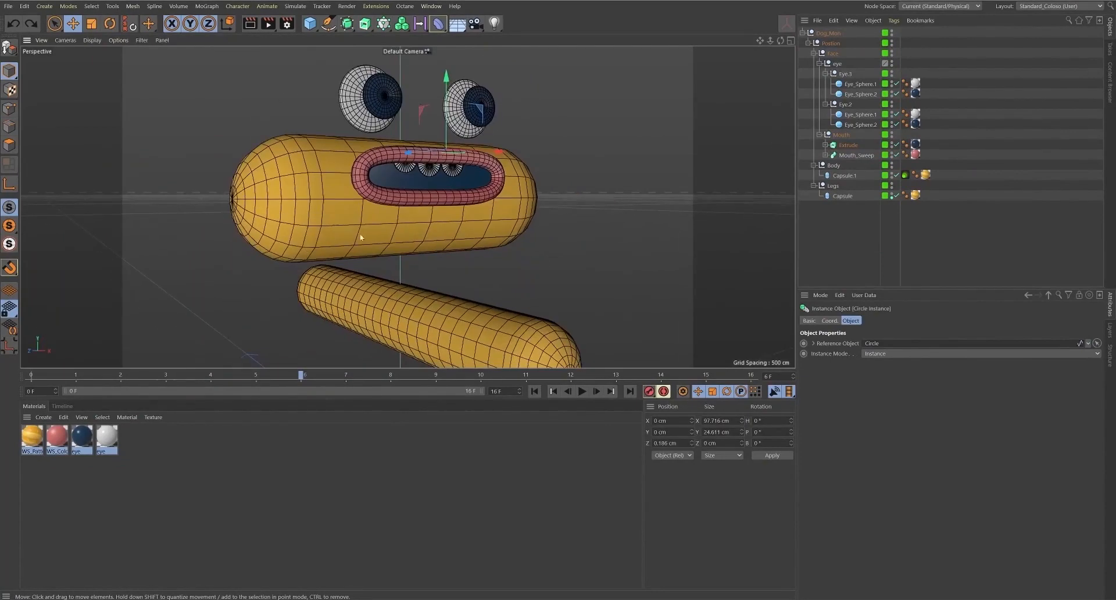
left_click(364, 242)
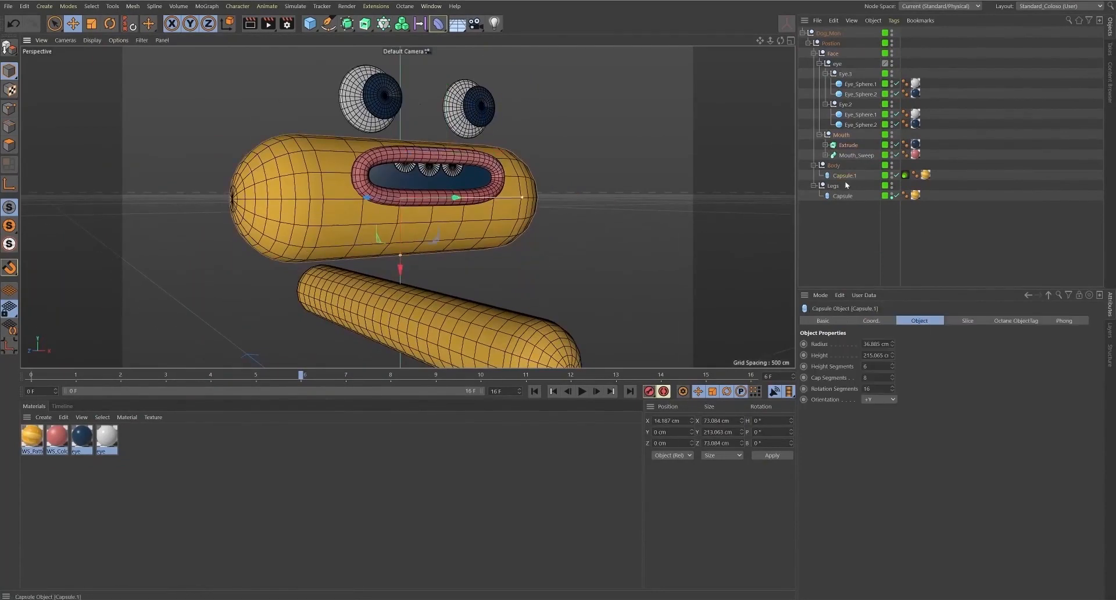
left_click(422, 312)
scroll(488, 281, "down", 3)
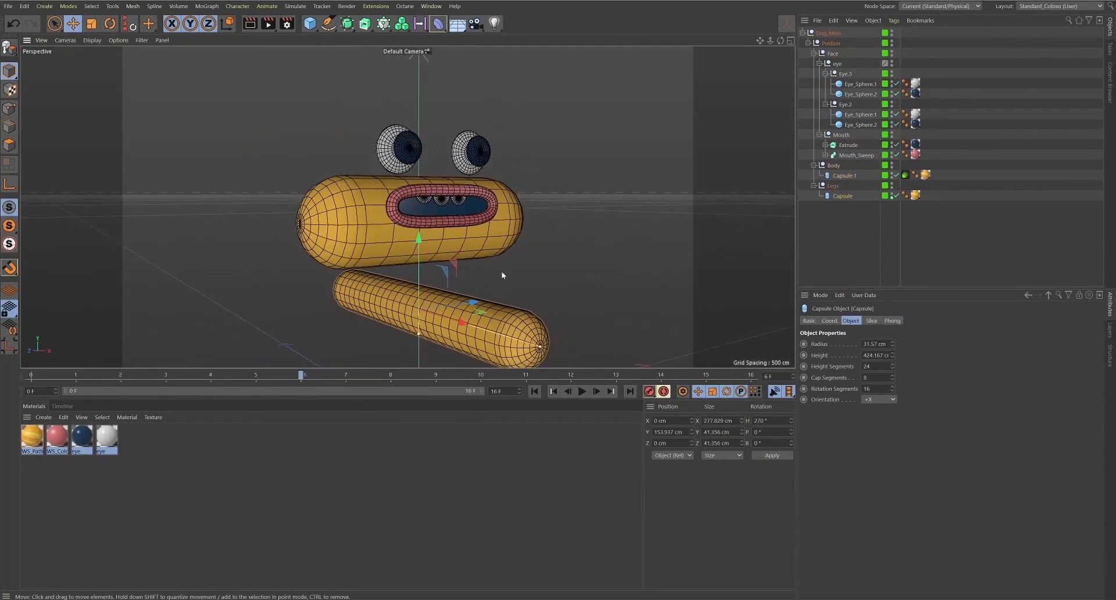
left_click(430, 242)
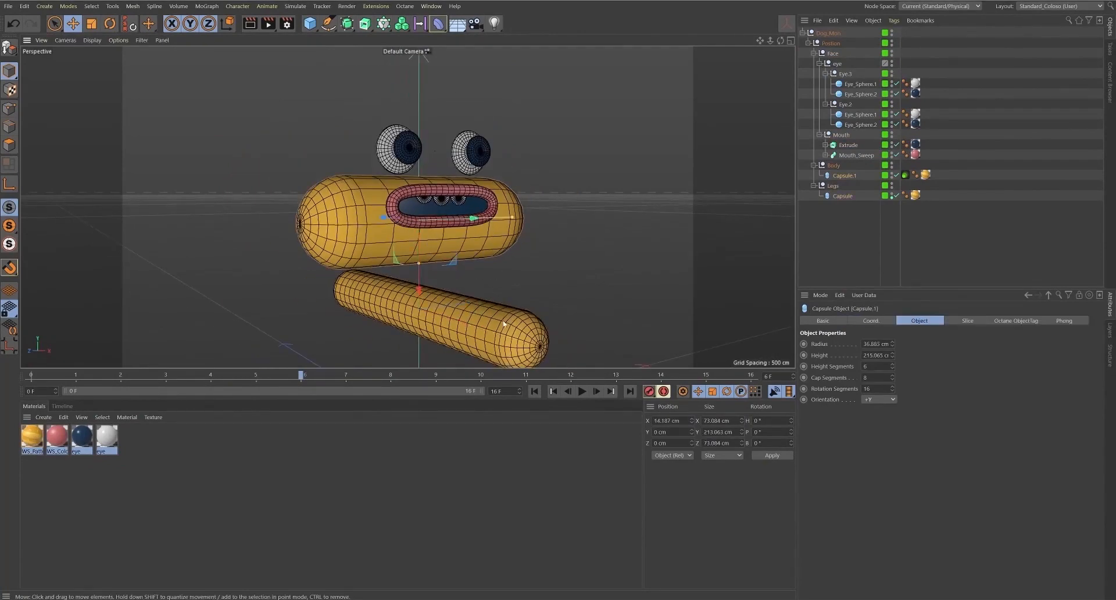
left_click(498, 336)
left_click(408, 243)
left_click(871, 320)
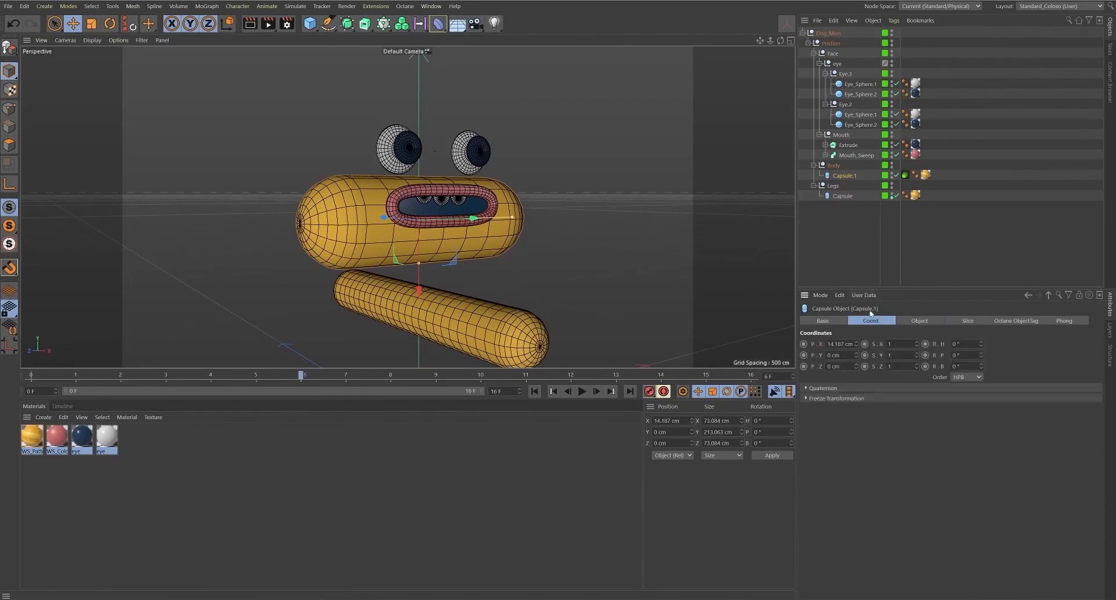
left_click(834, 166)
left_click(836, 187)
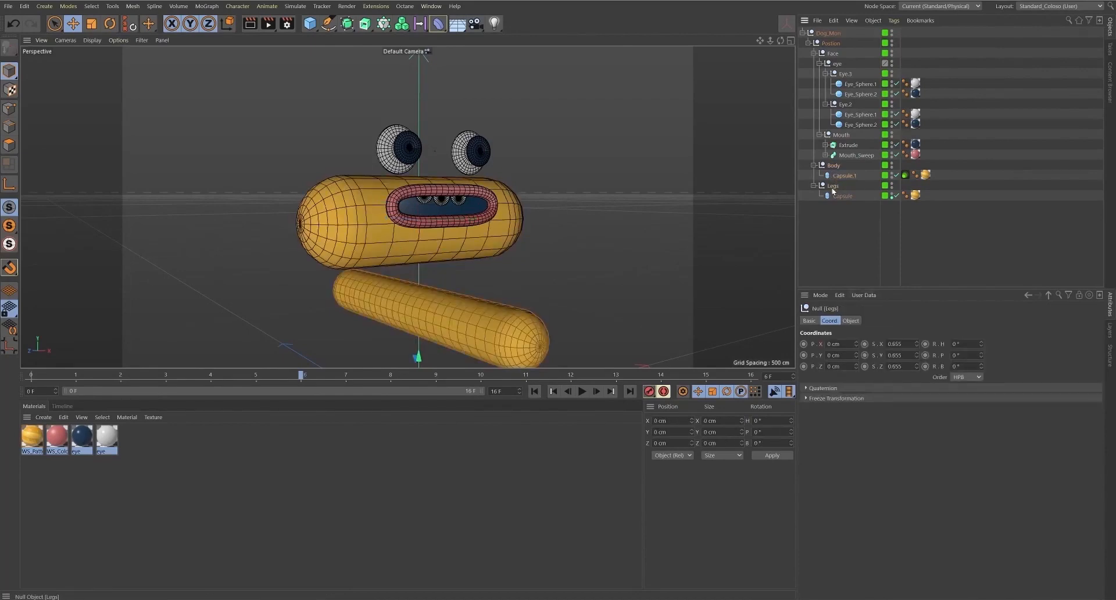
- Move the Legs null sideways along X to about 63.5 cm
scroll(484, 285, "down", 4)
left_click_drag(484, 285, 508, 182, "alt")
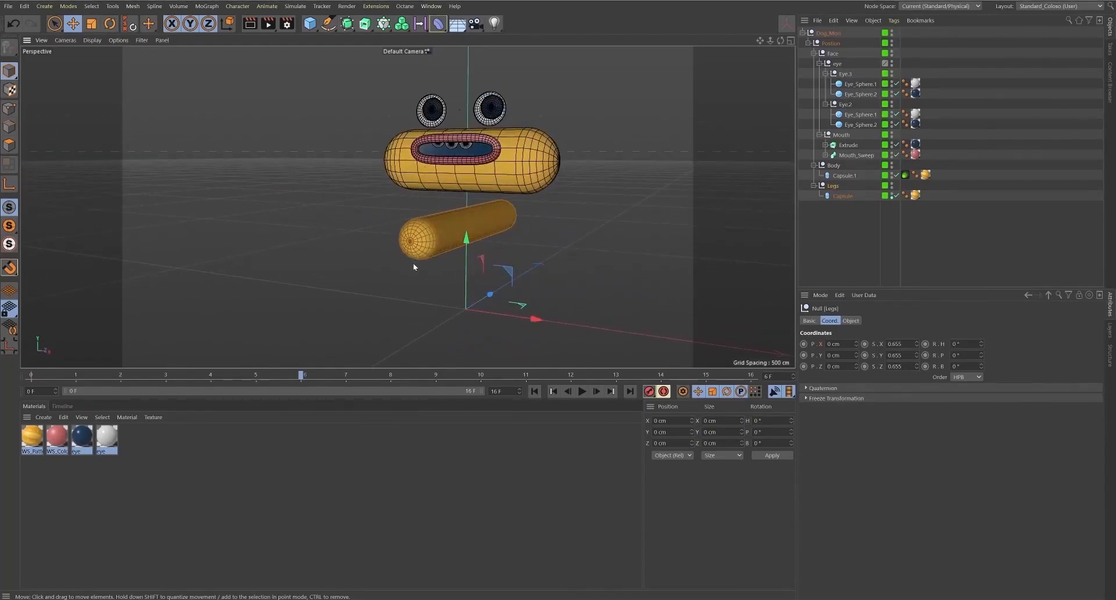
left_click_drag(414, 267, 462, 215, "alt")
left_click_drag(520, 239, 603, 285, "alt")
left_click_drag(569, 217, 597, 192, "alt")
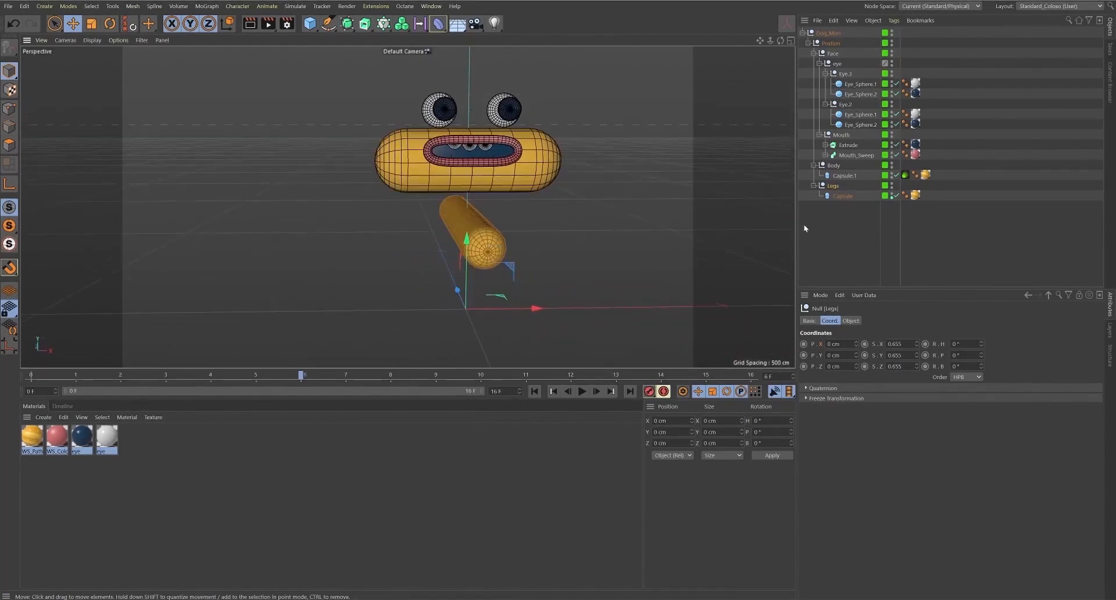
left_click_drag(530, 309, 588, 311)
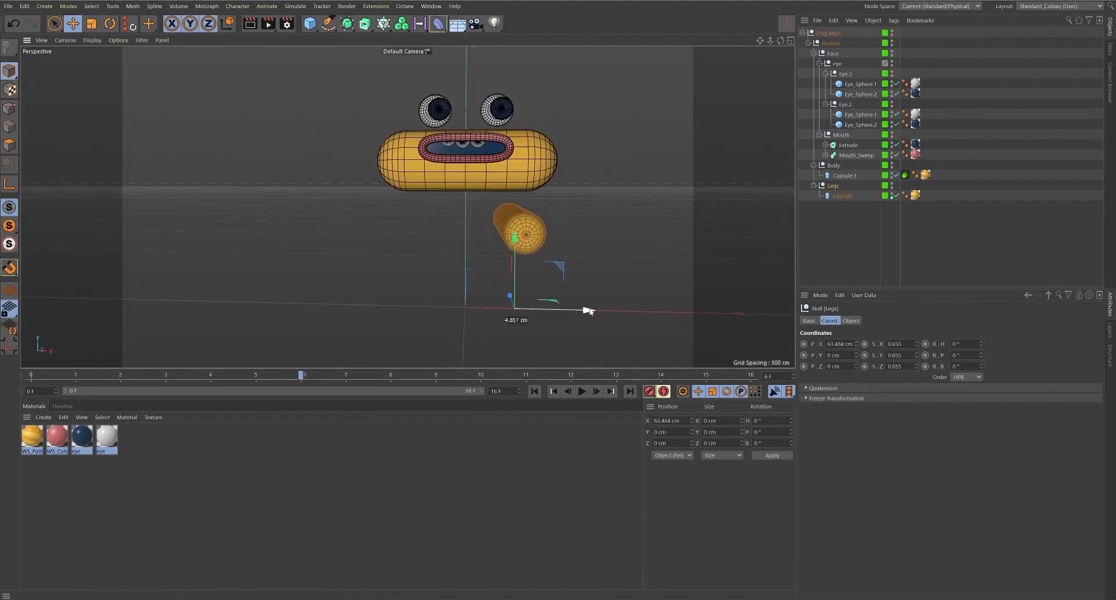
- Move the Face null with the eyes and mouth along X to about 43 cm
left_click(536, 176)
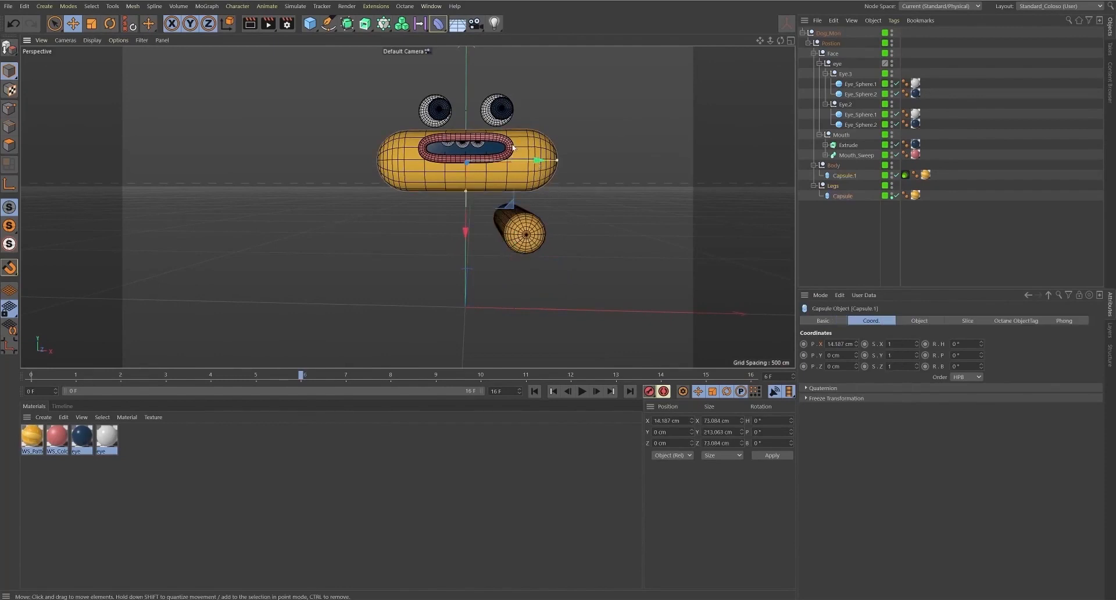
left_click(833, 53)
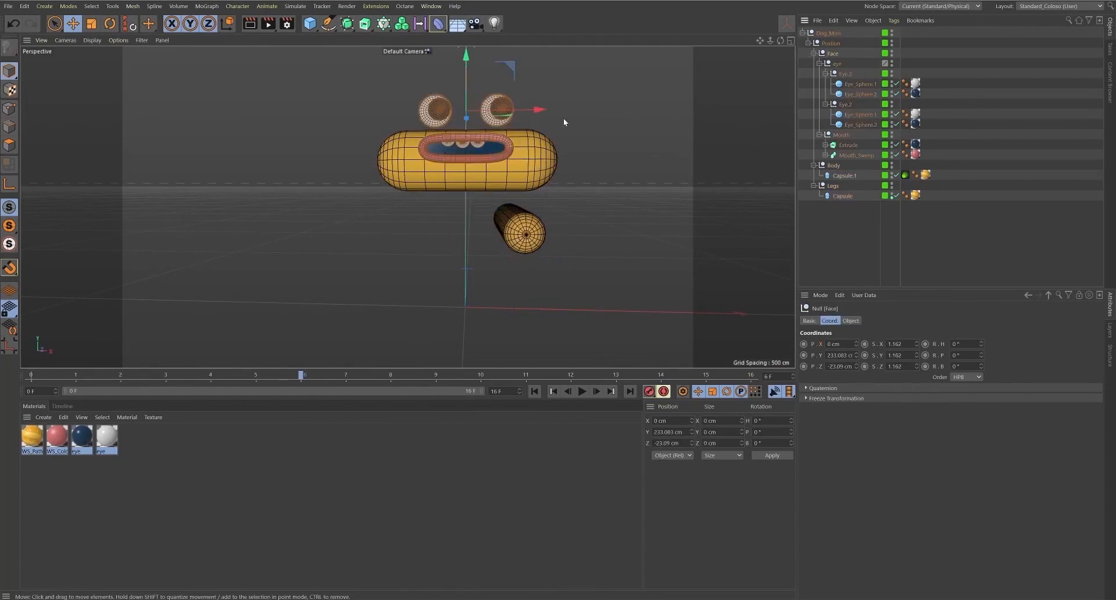
left_click_drag(542, 111, 395, 170)
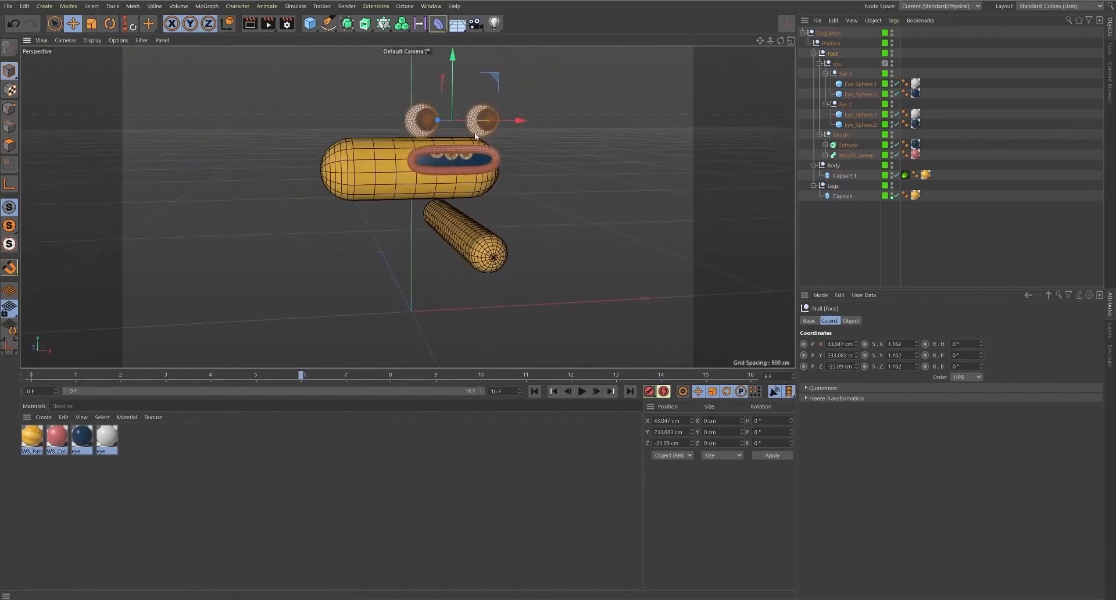
- Add a Bend deformer, nest it under the legs capsule and scale its cage down to about 76 cm
left_click(486, 245)
left_click(438, 23)
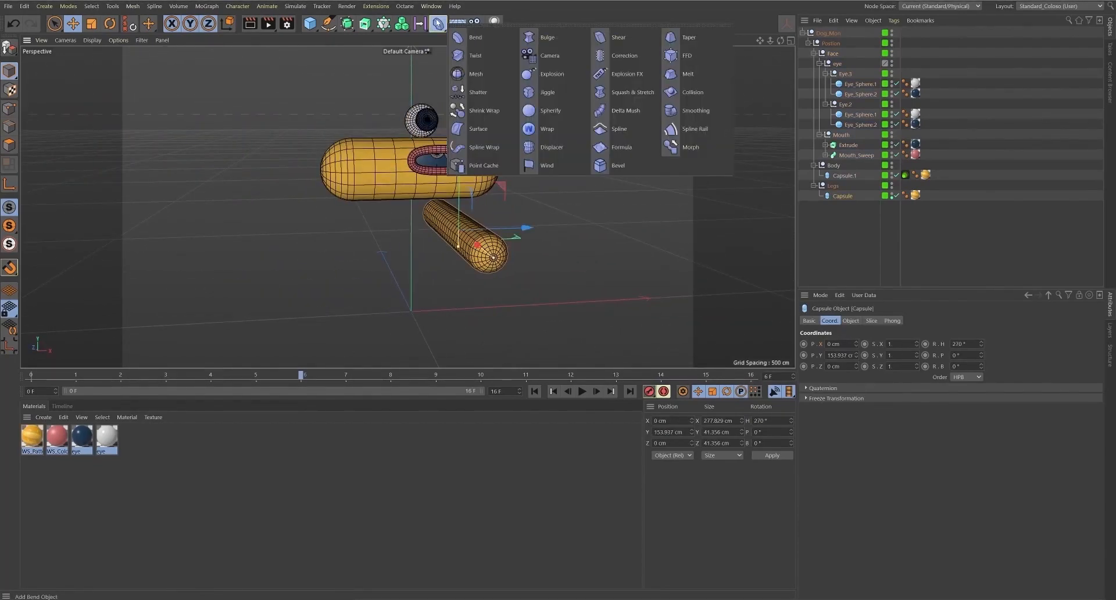
left_click(490, 33)
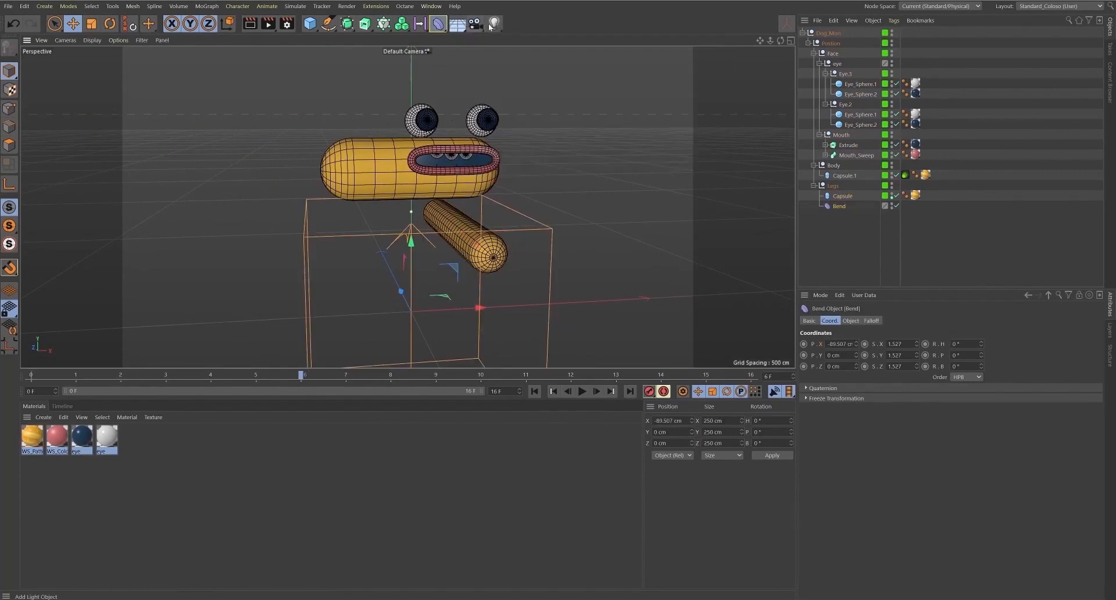
left_click_drag(483, 202, 669, 233, "alt")
left_click(843, 196)
left_click_drag(847, 202, 844, 195)
key("t")
left_click_drag(542, 265, 487, 217)
key("e")
- Try fitting the bend to the legs capsule in Y+ alignment at about 77° strength, and undo it
left_click(996, 354)
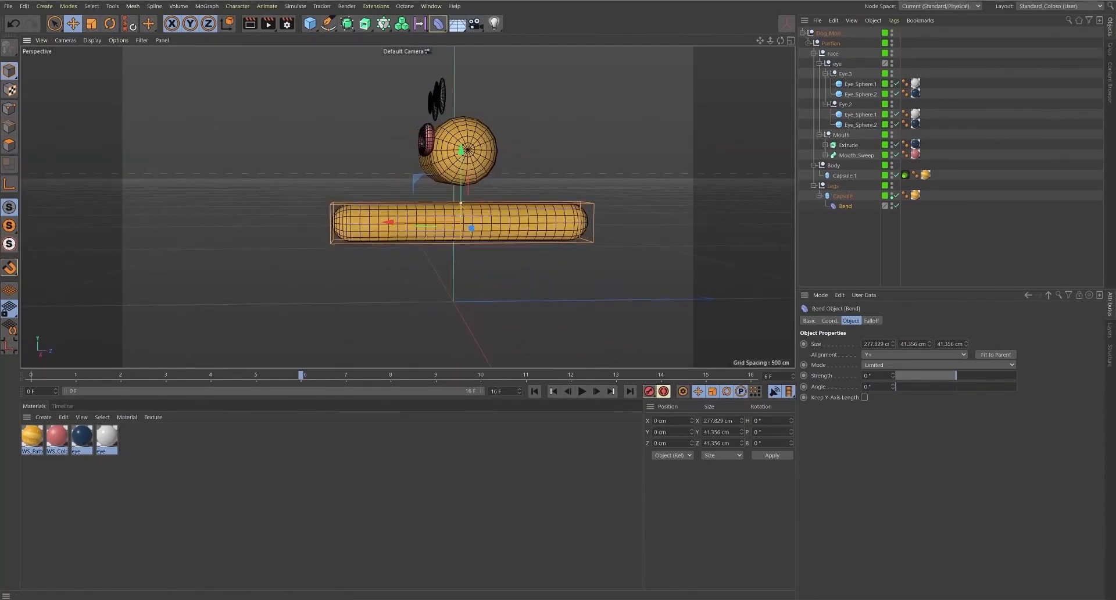
left_click_drag(974, 377, 969, 381)
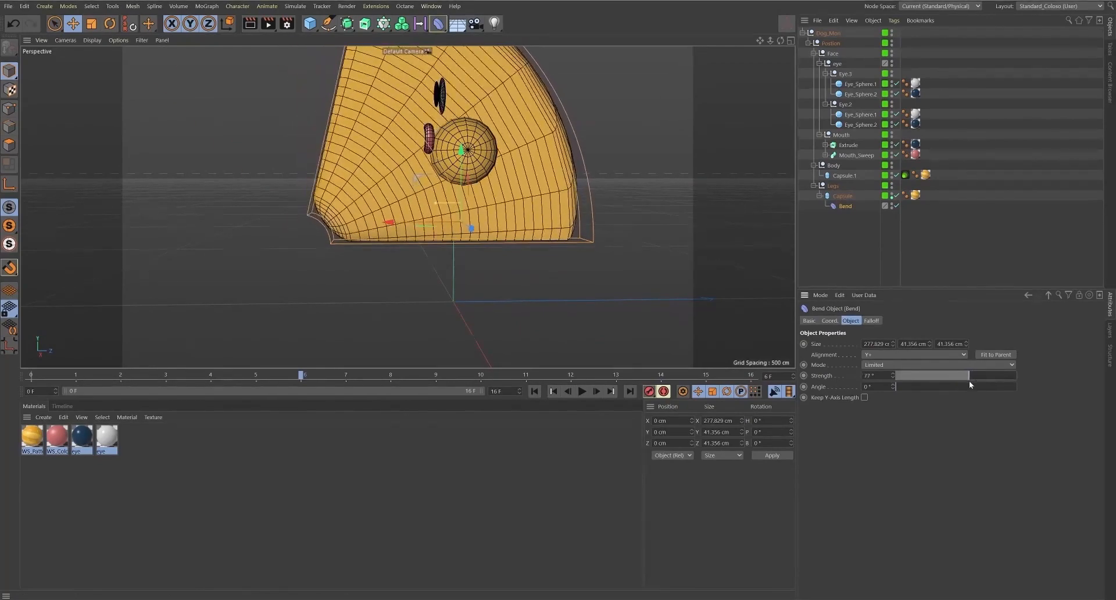
key("ctrl+z")
key("ctrl+z")
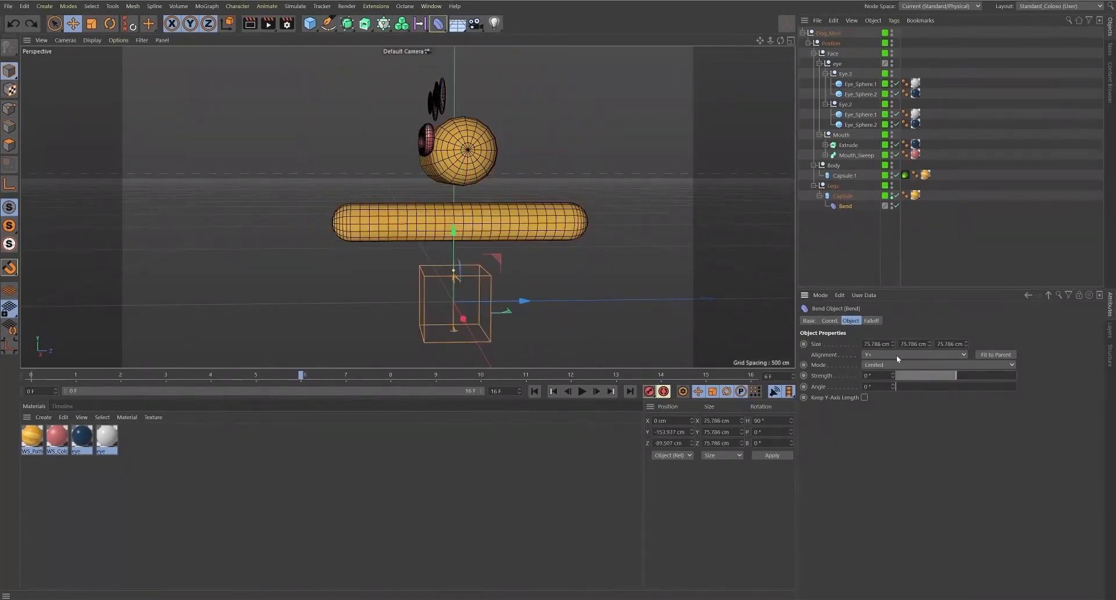
- Set the bend's alignment to X+ and fit it to the legs capsule
left_click(897, 355)
left_click(895, 376)
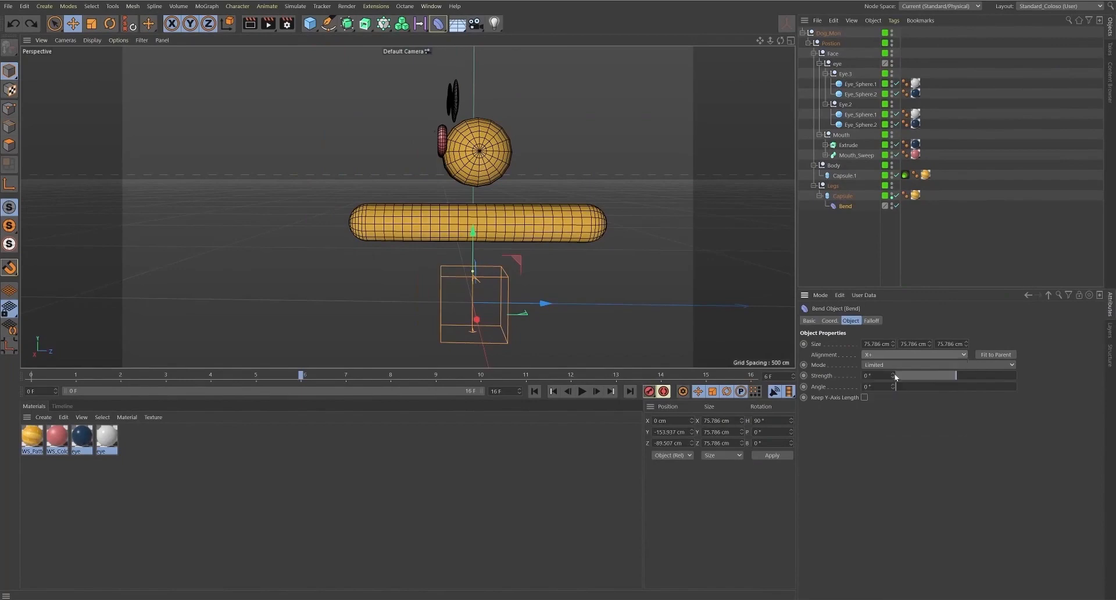
left_click(994, 355)
left_click_drag(520, 311, 557, 303, "alt")
- Try a slight change of the bend's strength on the legs capsule and undo it
mouse_move(958, 376)
left_mouse_down()
mouse_move(972, 377)
mouse_move(947, 383)
left_mouse_up()
key("ctrl+z")
key("ctrl+z")
left_click_drag(469, 293, 506, 292, "alt")
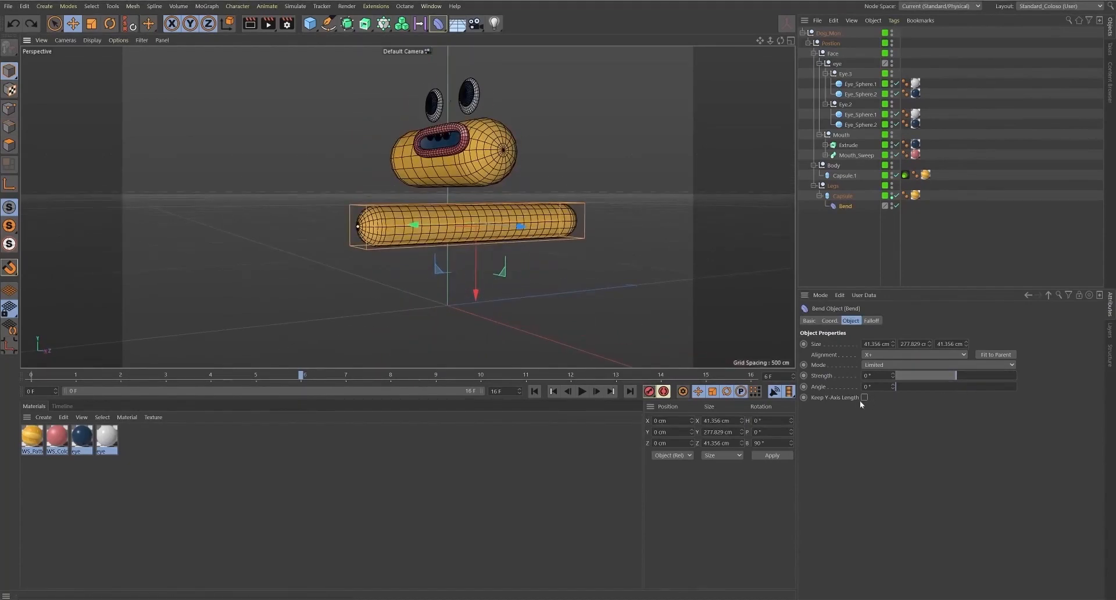
- Set the leg bend's strength to 90° and enable Keep Y-Axis Length
left_click_drag(963, 376, 970, 375)
middle_click_drag(598, 292, 603, 223, "alt")
right_click_drag(603, 223, 622, 216, "alt")
left_click_drag(622, 215, 586, 180, "alt")
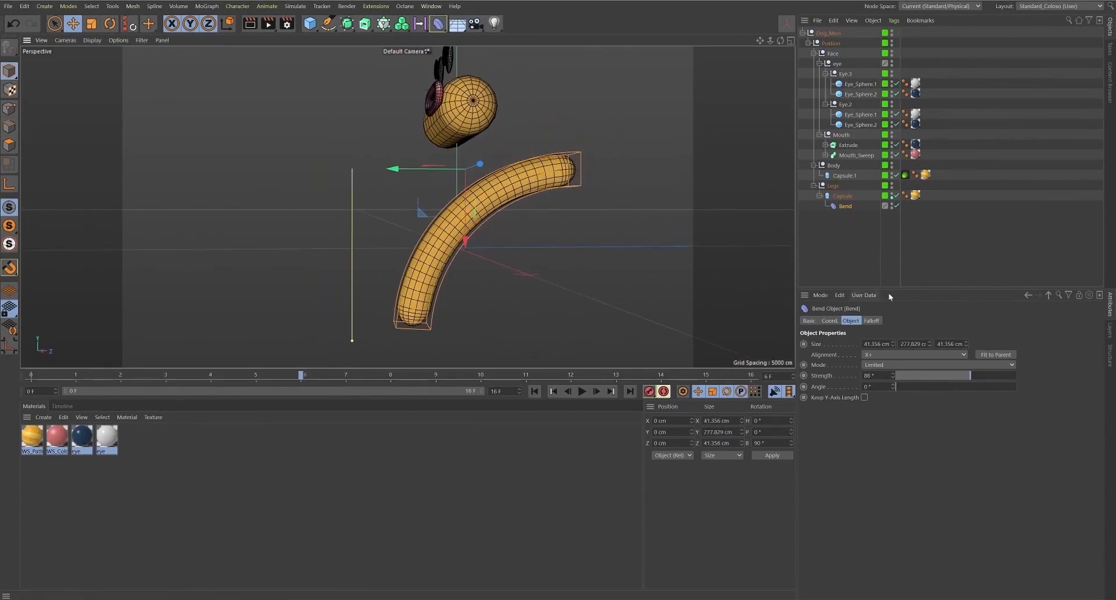
left_click(864, 397)
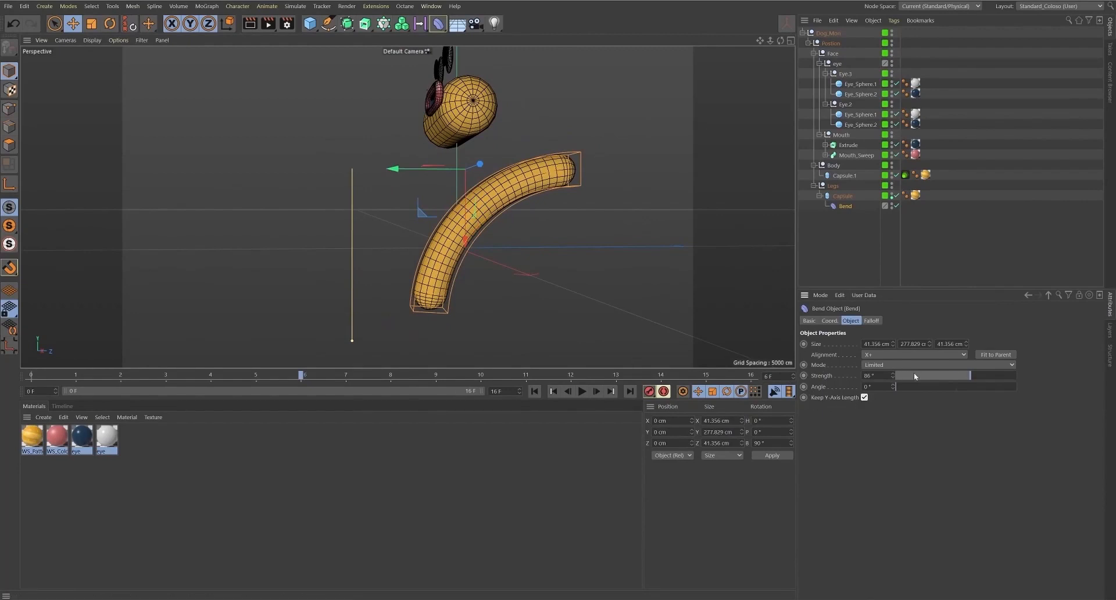
type("90")
key("Return")
- Shorten the leg bend's Y size to about 65.8 cm and move it to about X 69 cm along the capsule
left_click_drag(391, 170, 305, 184)
left_click_drag(931, 342, 915, 391)
left_click_drag(309, 175, 354, 173)
left_click_drag(929, 343, 936, 365)
left_click_drag(355, 171, 506, 174)
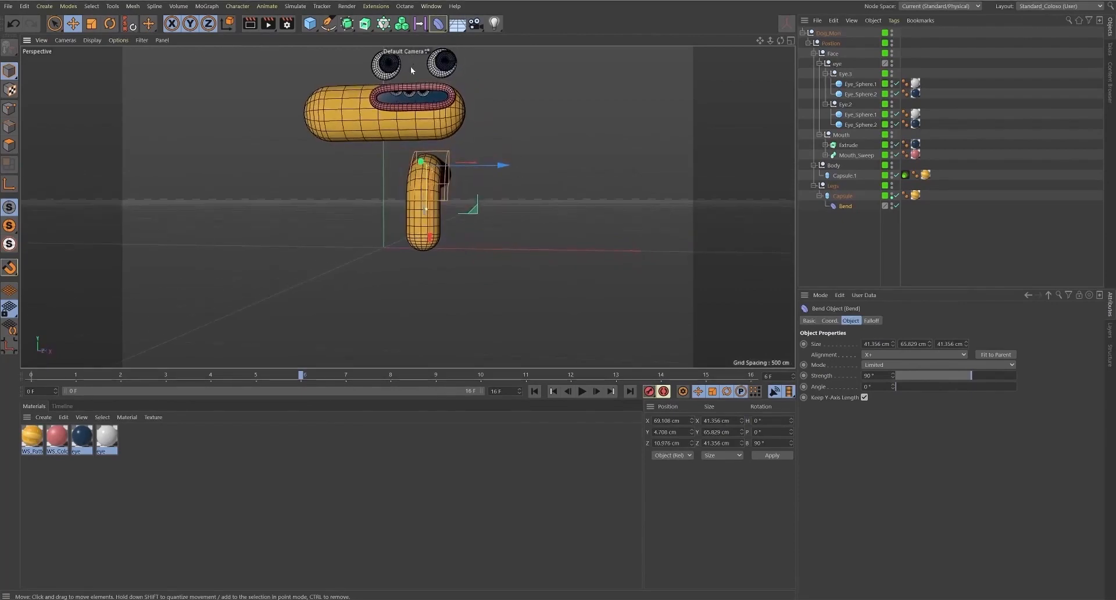
- Add a Floor object as a ground reference for the legs
left_click(457, 23)
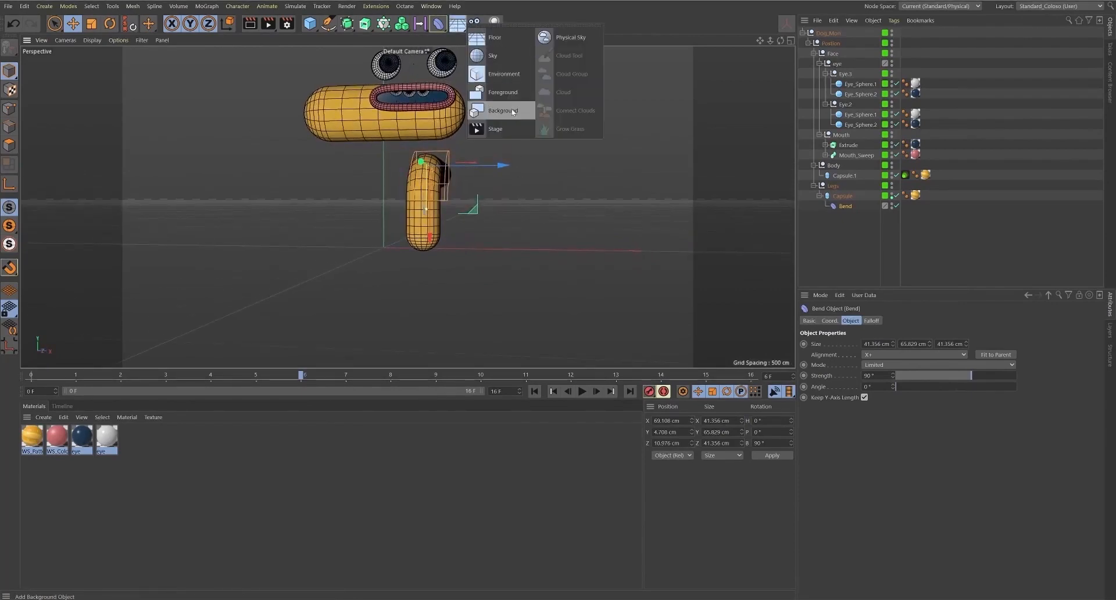
left_click(494, 37)
left_click_drag(549, 273, 463, 273, "alt")
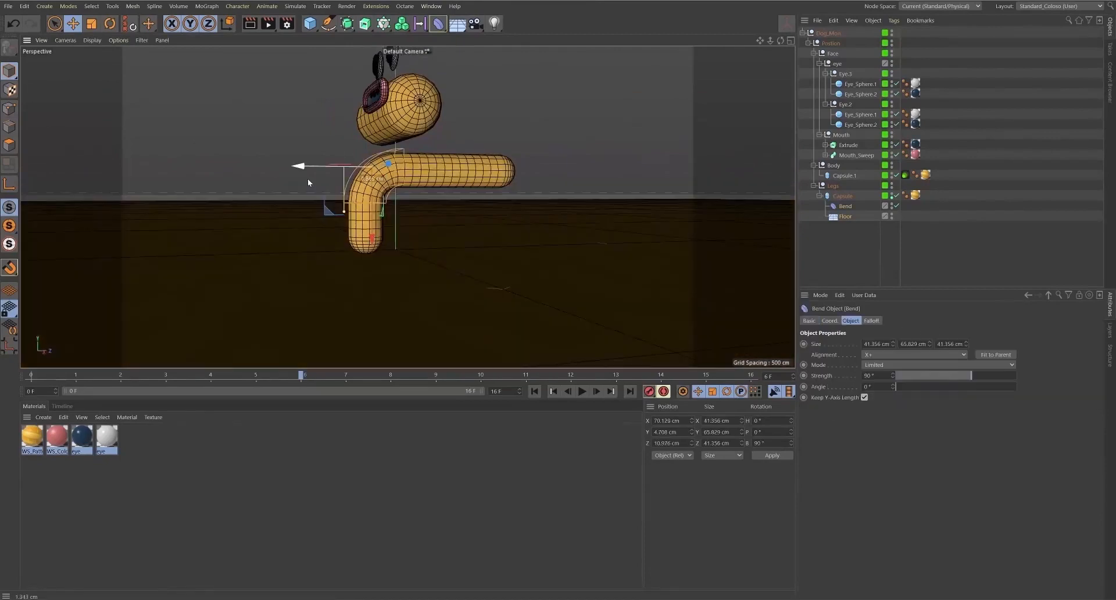
- Fine-tune the leg bend's position to about X 69 cm and Z -1.5 cm
left_click_drag(309, 179, 518, 225)
left_click_drag(430, 168, 422, 170)
left_click_drag(421, 215, 783, 218, "alt")
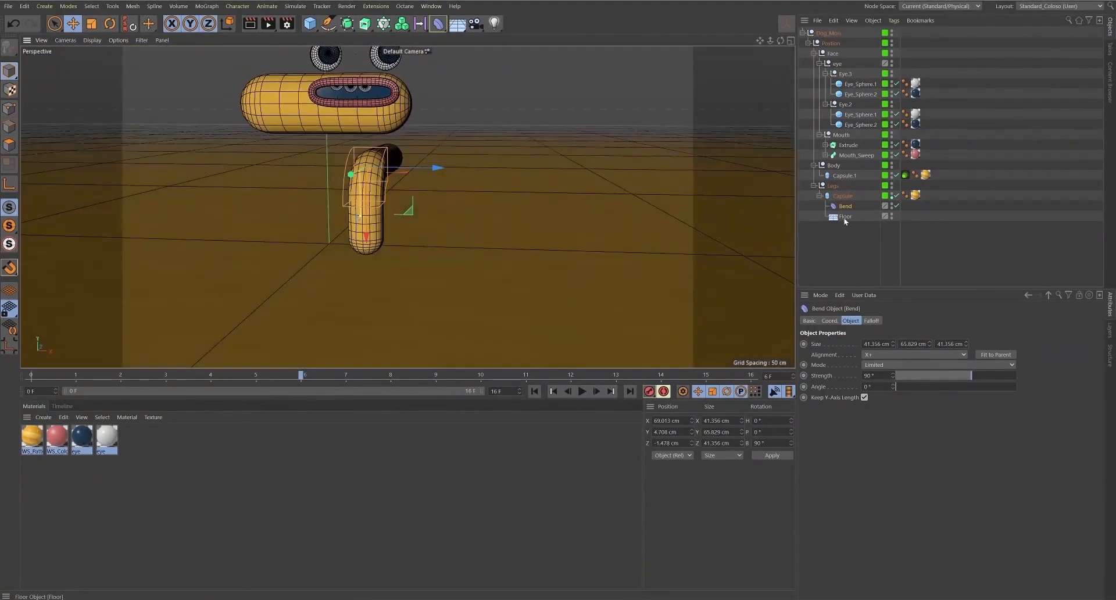
- Duplicate the leg bend, rotate the copy's heading to 180° and place it at about X -61 cm for the second leg
left_click_drag(483, 240, 611, 148, "alt")
key("r")
left_click_drag(623, 145, 633, 143)
left_click_drag(439, 234, 494, 241, "alt")
- Delete the Floor object
left_click(846, 218)
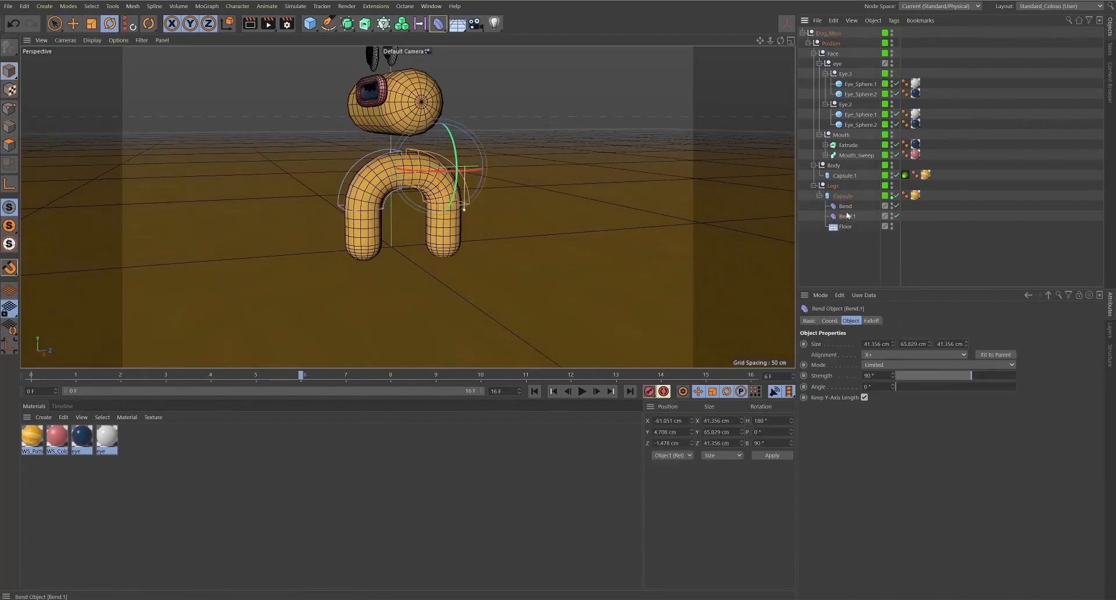
key("Delete")
left_click(847, 216)
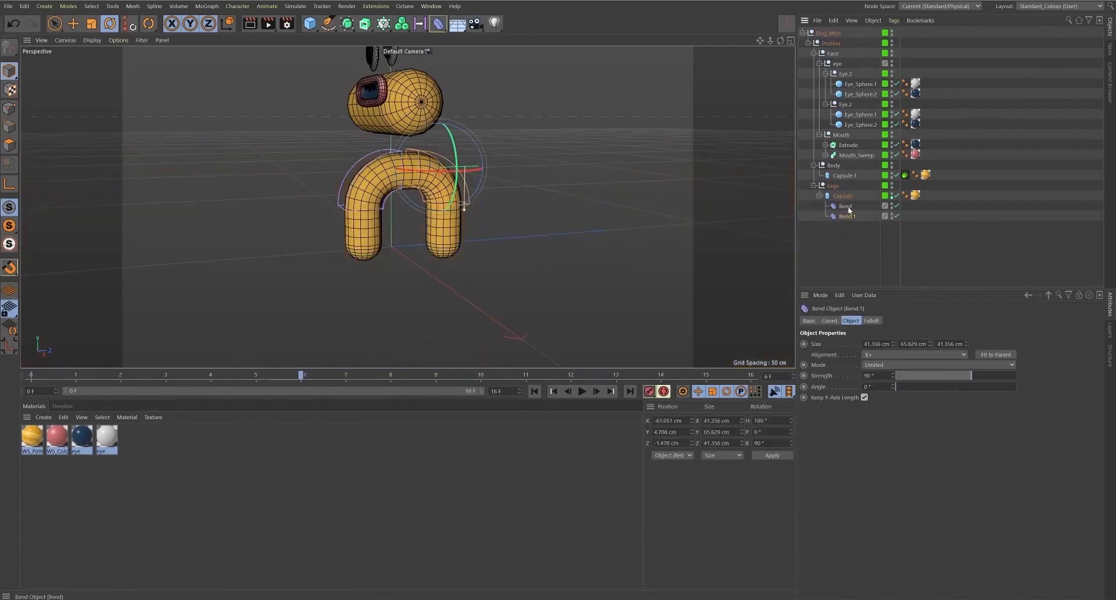
- Try varying the strength and angle of both leg bends together
left_click(850, 207)
left_click(849, 217, "shift")
left_click_drag(478, 223, 567, 204, "alt")
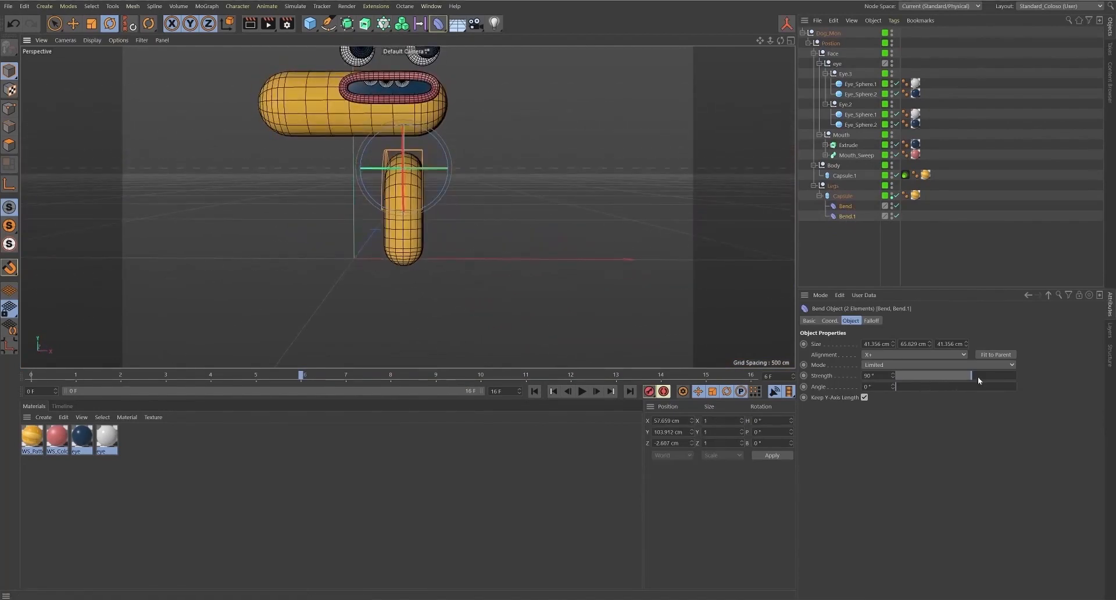
mouse_move(915, 387)
left_mouse_down()
mouse_move(885, 388)
mouse_move(897, 409)
mouse_move(909, 351)
mouse_move(911, 378)
left_mouse_up()
middle_click_drag(526, 232, 580, 287, "alt")
mouse_move(895, 389)
left_mouse_down()
mouse_move(897, 372)
mouse_move(898, 407)
mouse_move(899, 353)
mouse_move(900, 385)
mouse_move(904, 364)
mouse_move(910, 386)
left_mouse_up()
left_click_drag(512, 279, 552, 282, "alt")
left_click(844, 197)
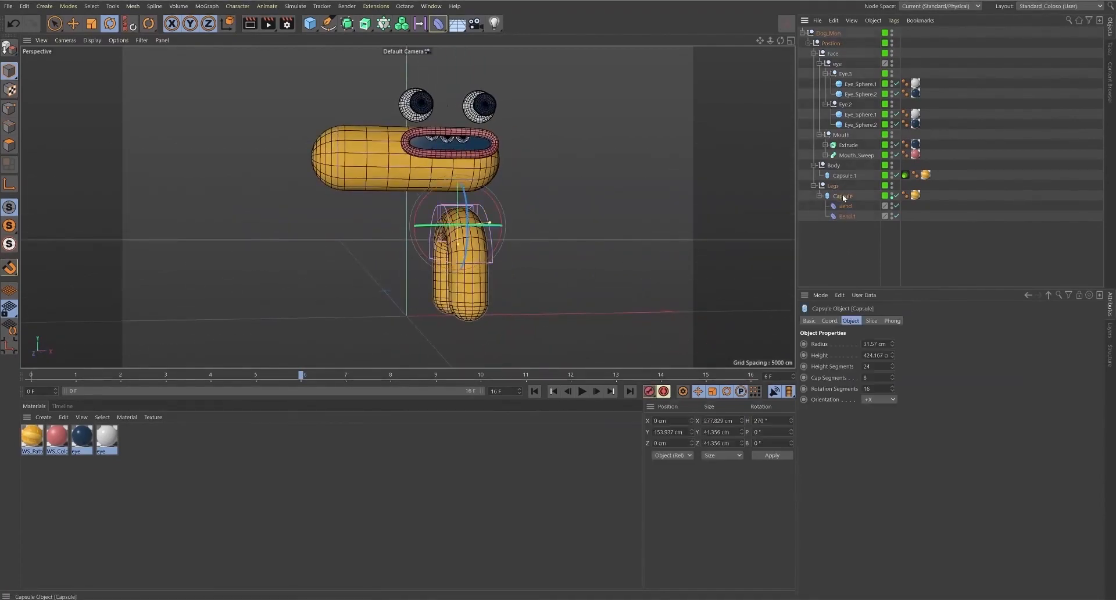
left_click(834, 186)
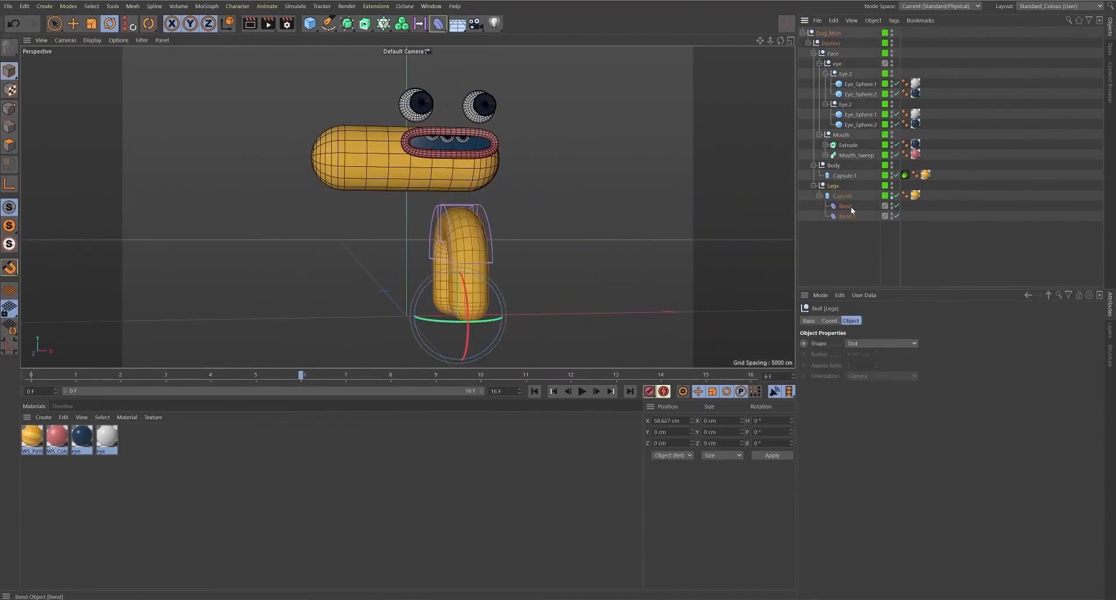
left_click(851, 208)
- Add a Bend deformer as a child of the body capsule, fitted to its size
left_click(416, 176)
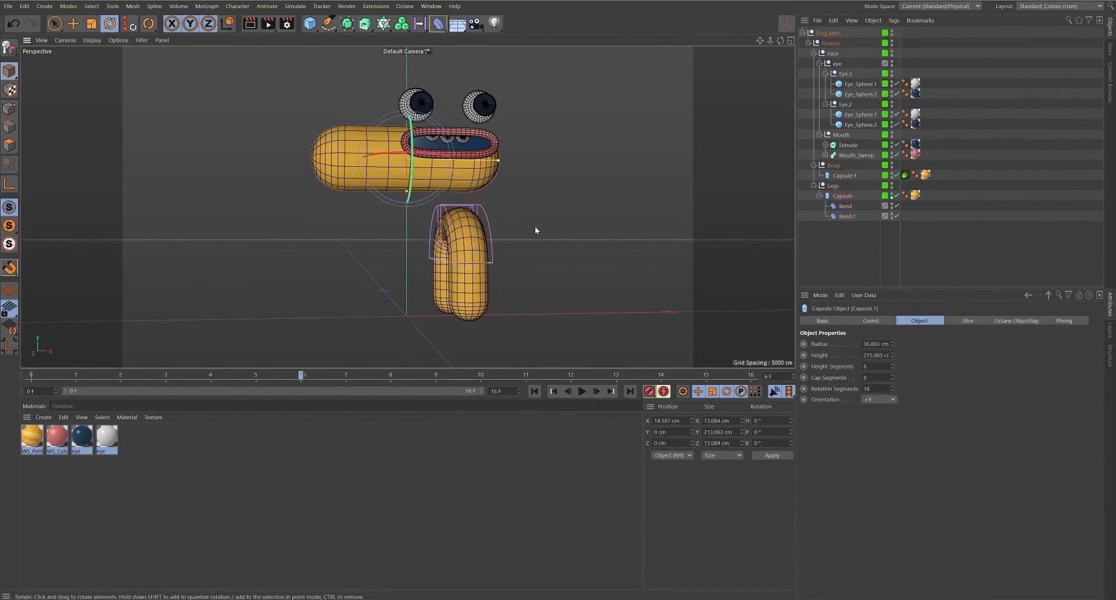
left_click_drag(552, 190, 704, 191, "alt")
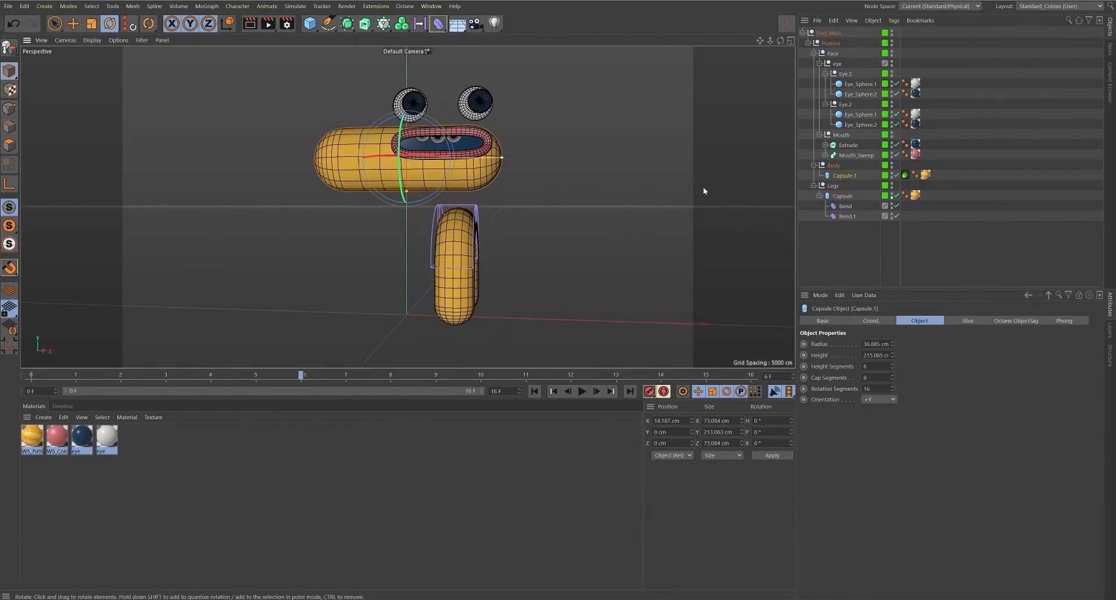
left_click(439, 24)
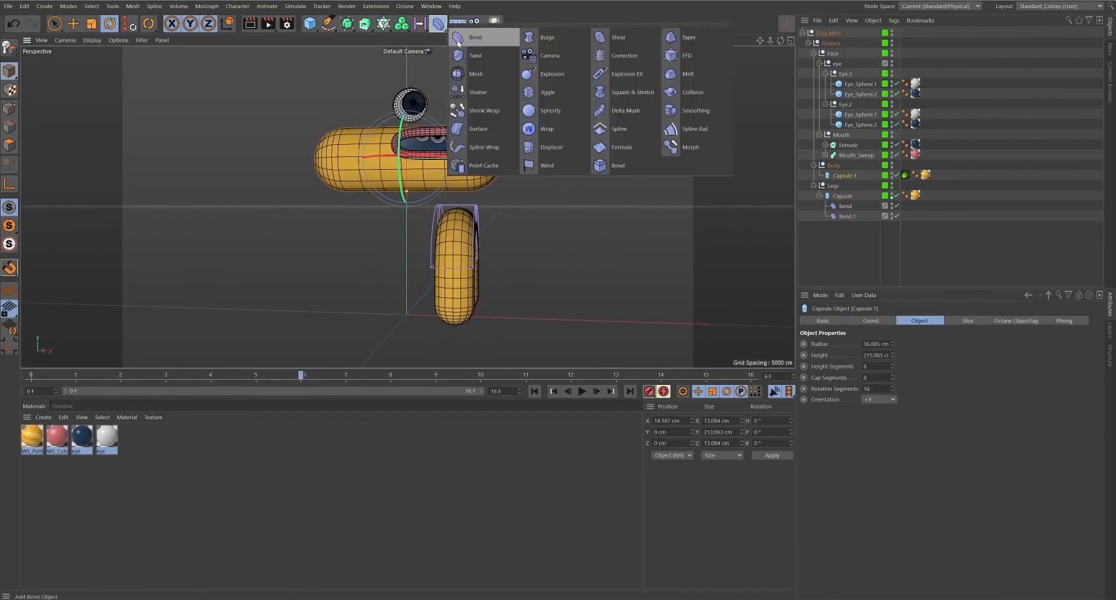
left_click(510, 43, "shift")
left_click_drag(538, 166, 666, 185, "alt")
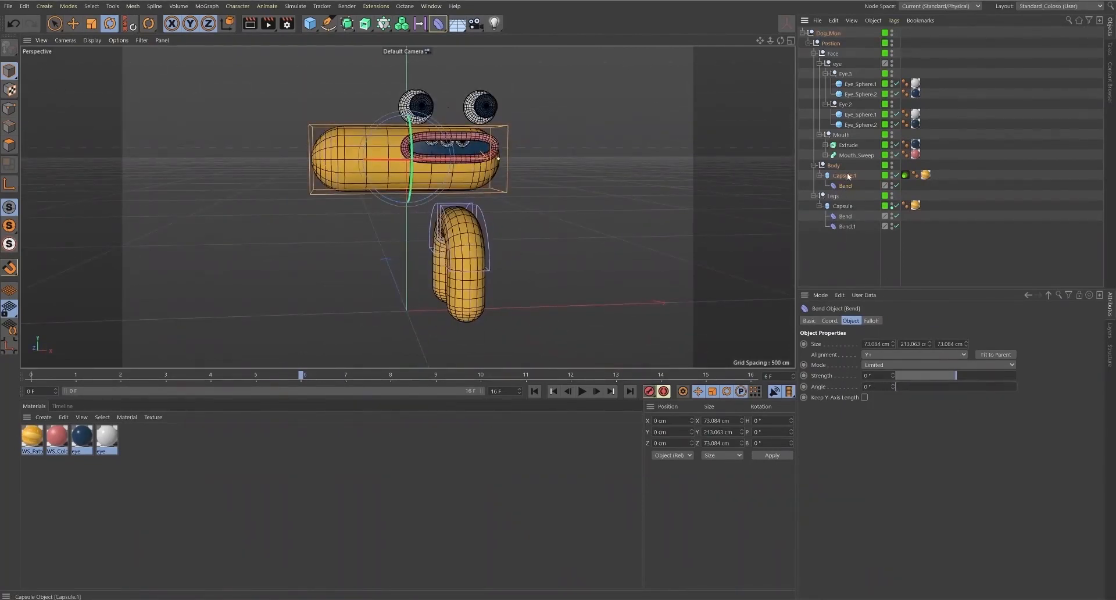
- Test the body bend, enable its Keep Y-Axis Length option and reset the strength to 0°
mouse_move(958, 375)
left_mouse_down()
mouse_move(976, 374)
mouse_move(952, 376)
left_mouse_up()
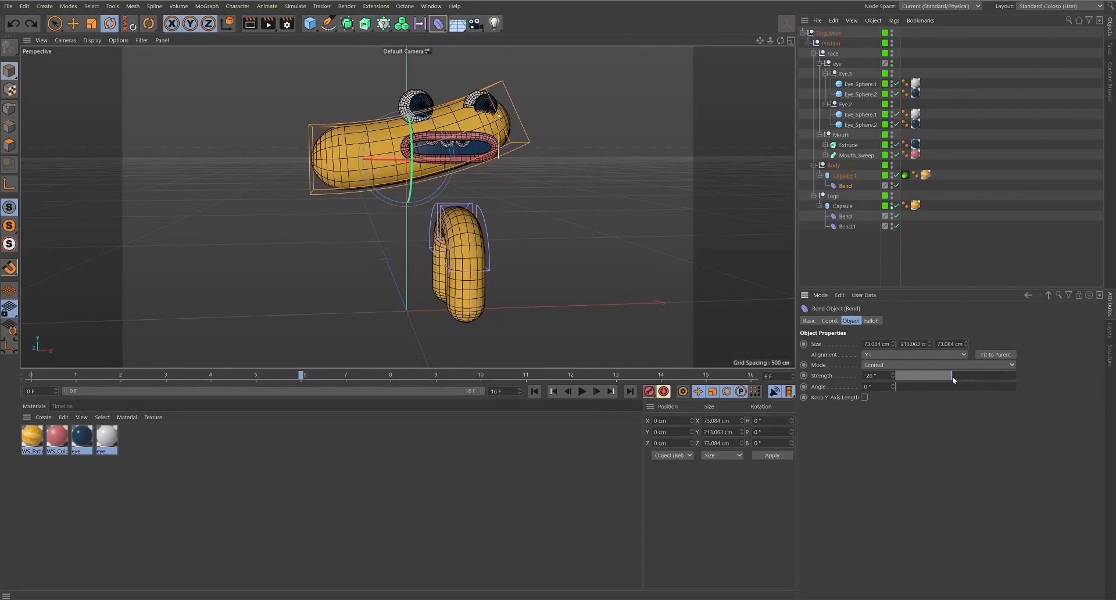
left_click(865, 397)
left_click_drag(903, 375, 959, 375)
key("ctrl+z")
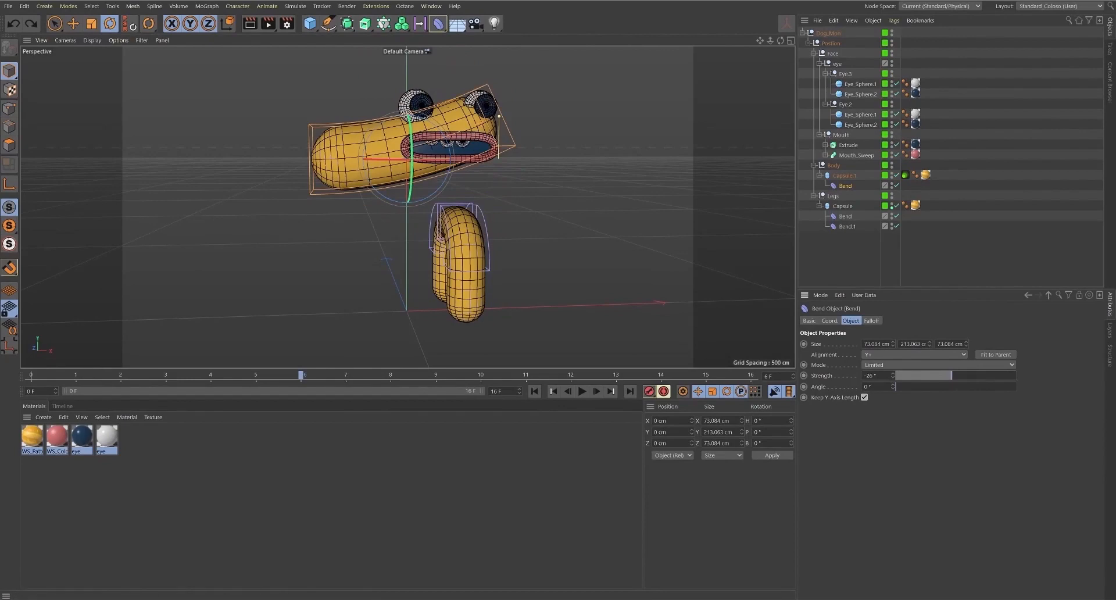
type("0")
key("Return")
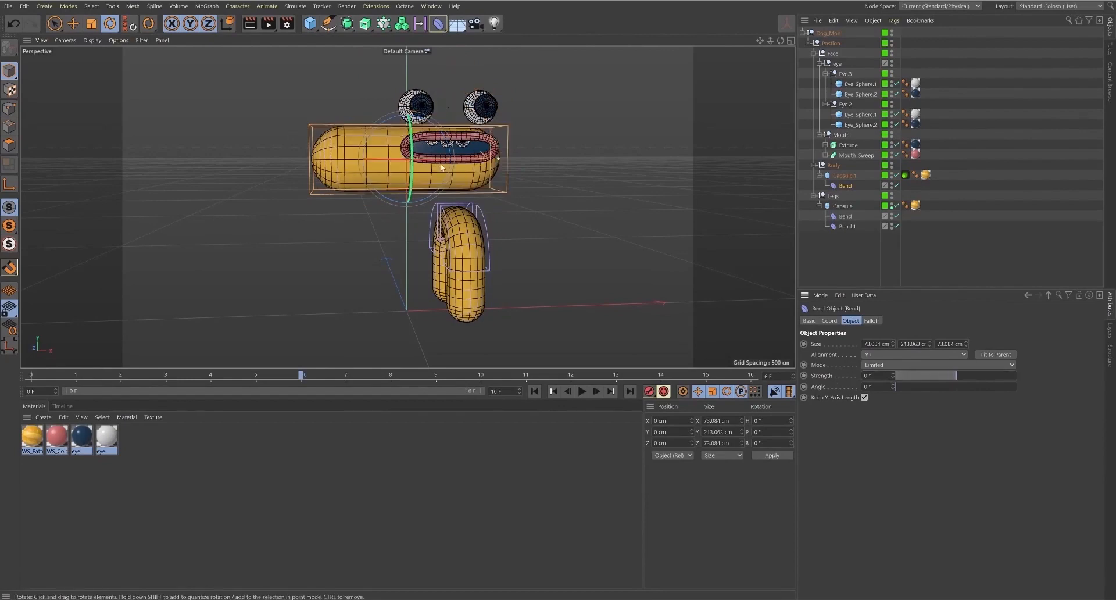
- Place the body bend over the face end at about Y 70 cm, with a Y size of about 140 cm and -20° strength
key("e")
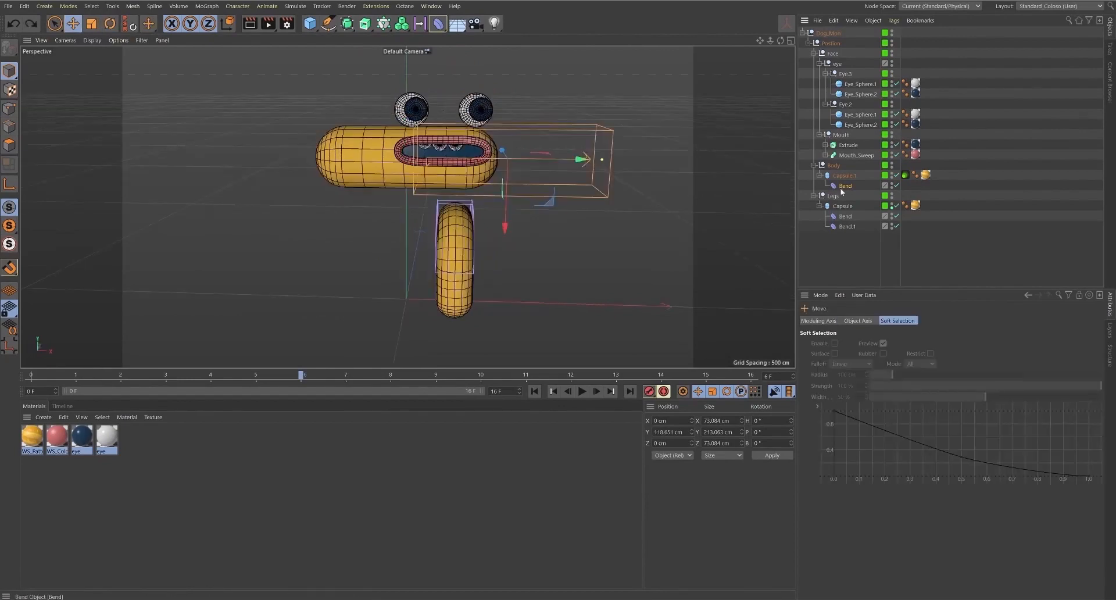
left_click(842, 187)
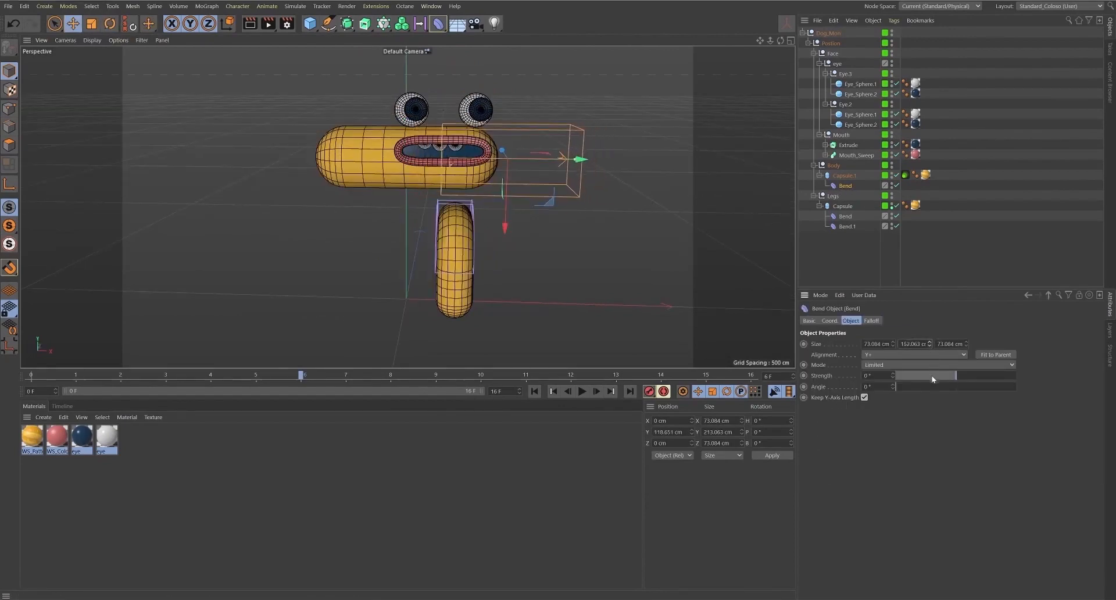
left_click_drag(545, 159, 490, 160)
mouse_move(936, 378)
left_mouse_down()
mouse_move(966, 379)
mouse_move(954, 377)
left_mouse_up()
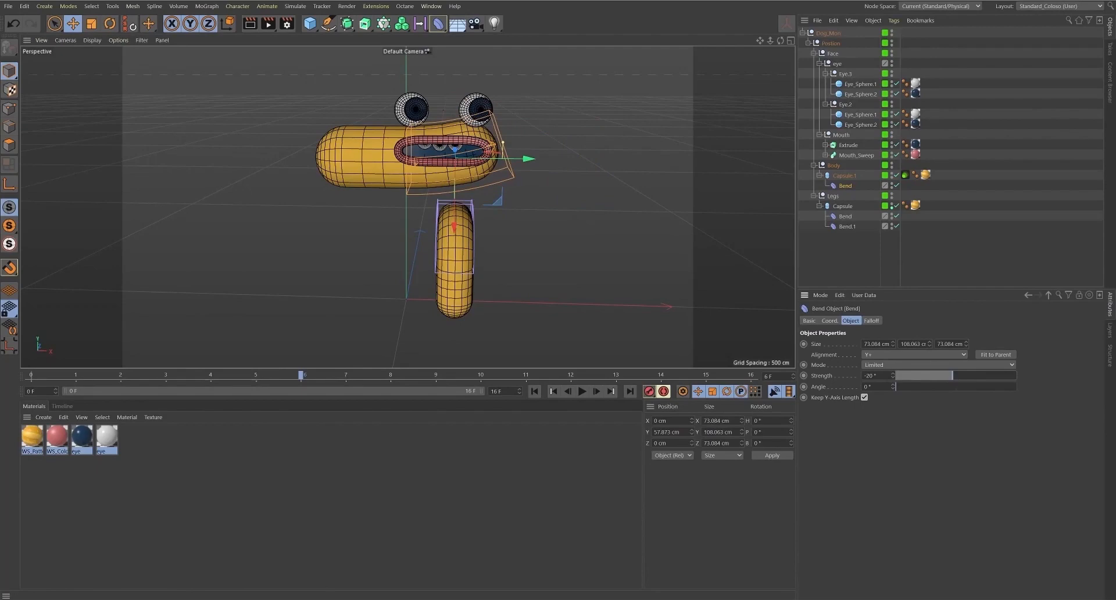
left_click_drag(931, 343, 930, 332)
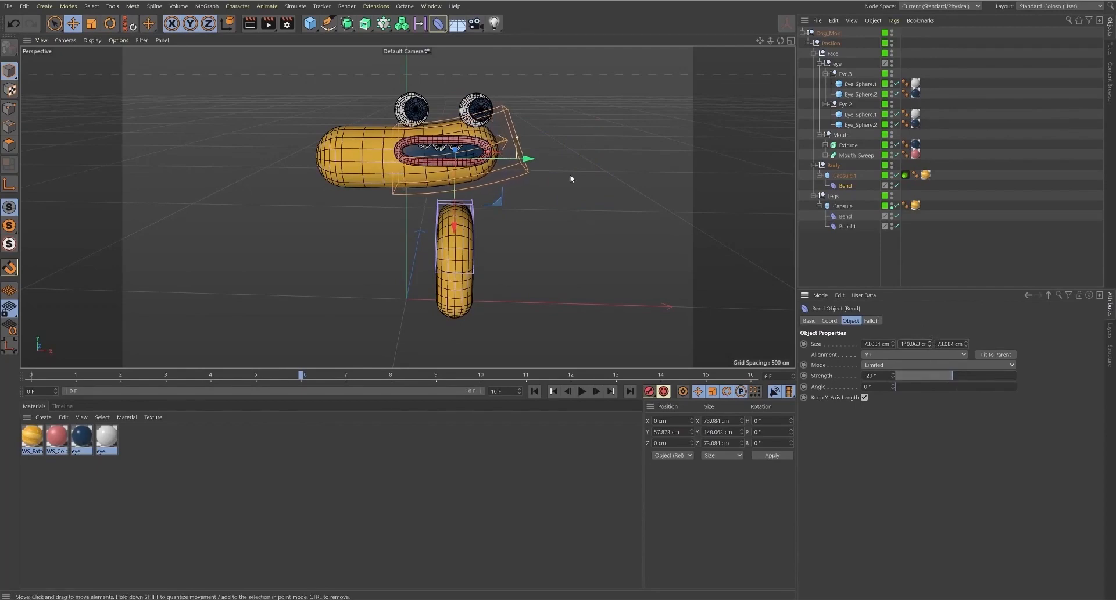
left_click_drag(526, 159, 538, 159)
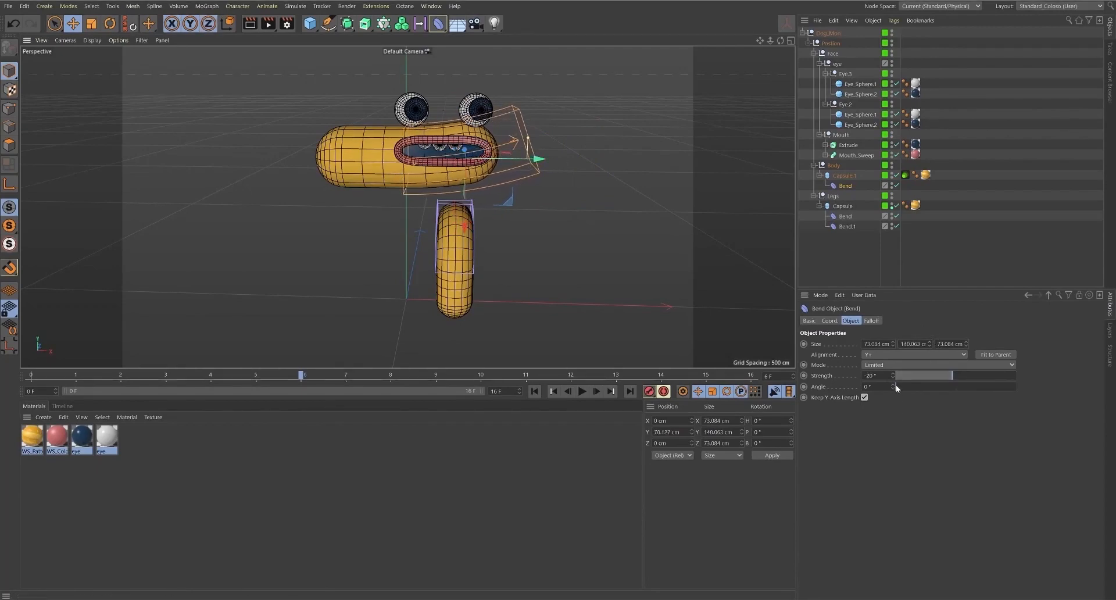
left_click_drag(924, 376, 947, 376)
key("ctrl+z")
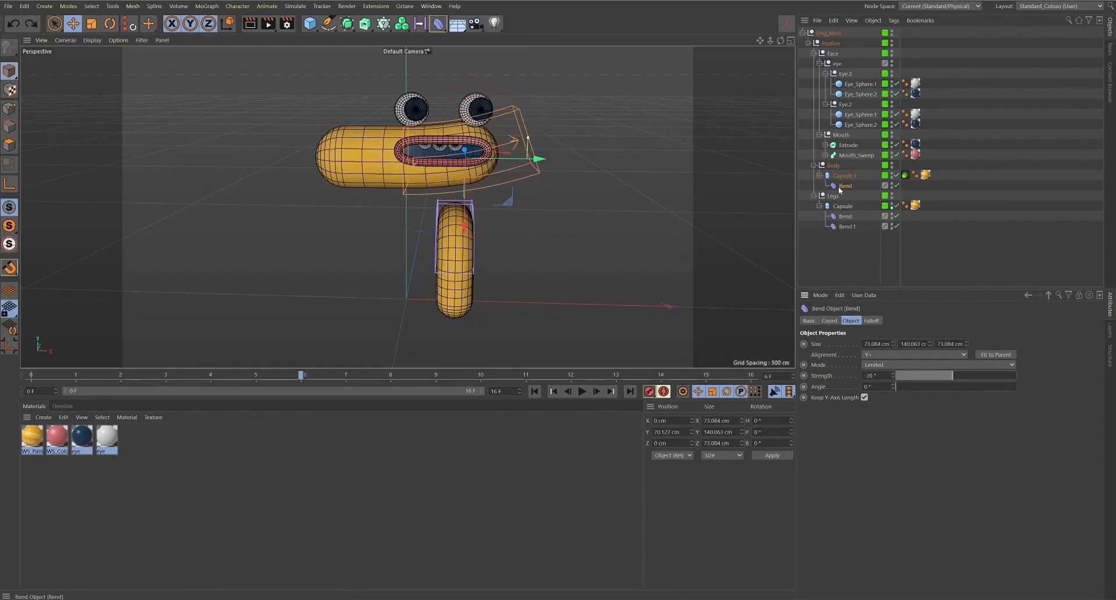
- Duplicate the body bend, rotate the copy's pitch to -180° and move it to the body's rear half
left_click_drag(846, 189, 847, 190, "ctrl")
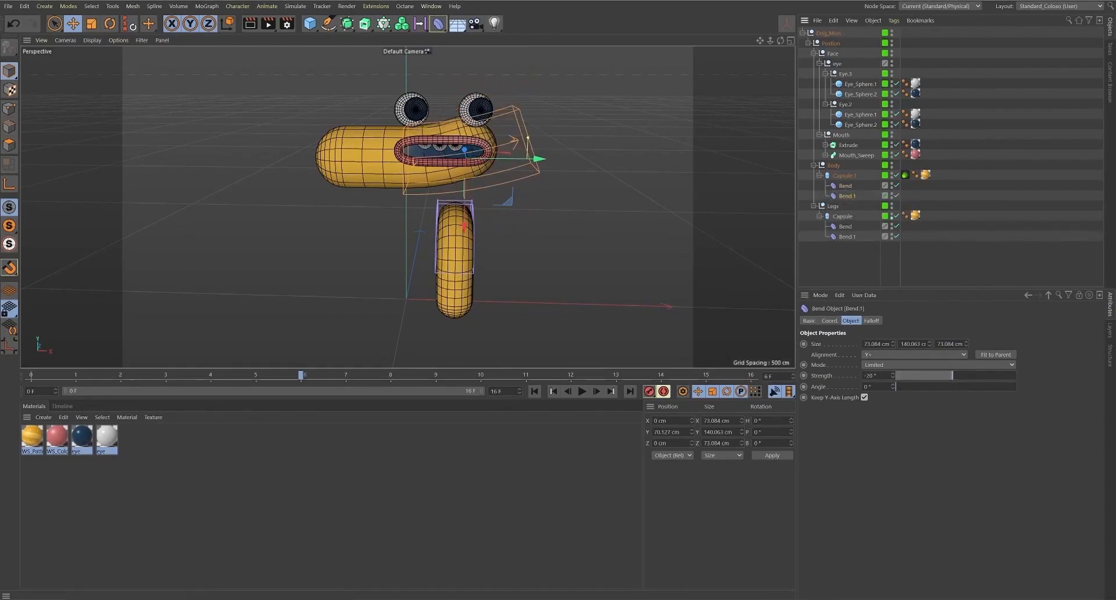
key("r")
left_click_drag(444, 172, 667, 99)
key("ctrl+z")
key("e")
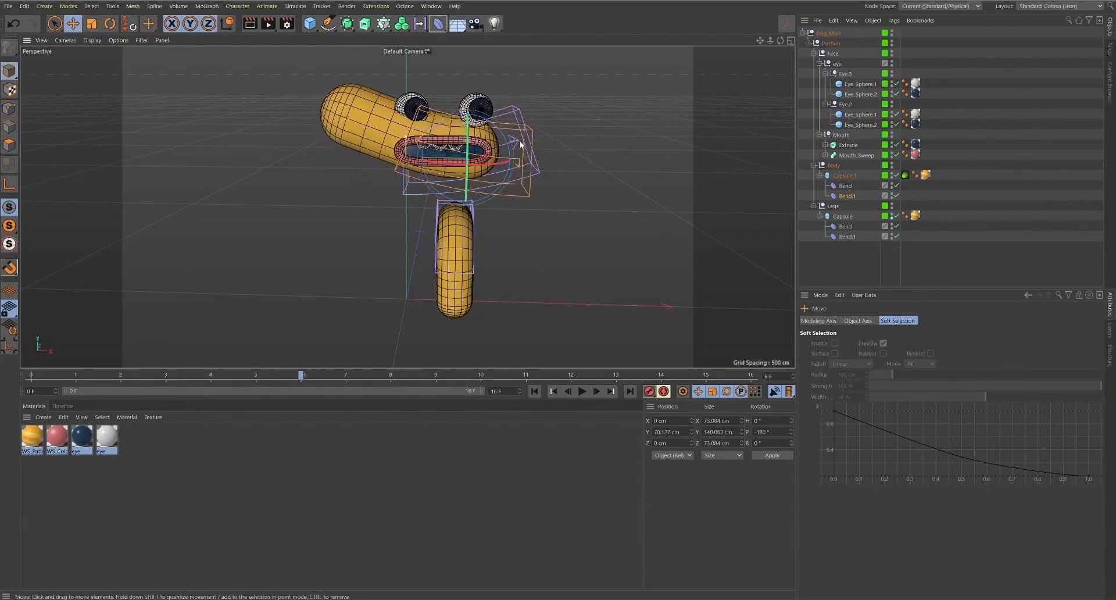
left_click_drag(417, 161, 298, 179)
- Set the strength of both body bends together to about 65°
left_click_drag(388, 207, 575, 196, "alt")
left_click(853, 187, "ctrl")
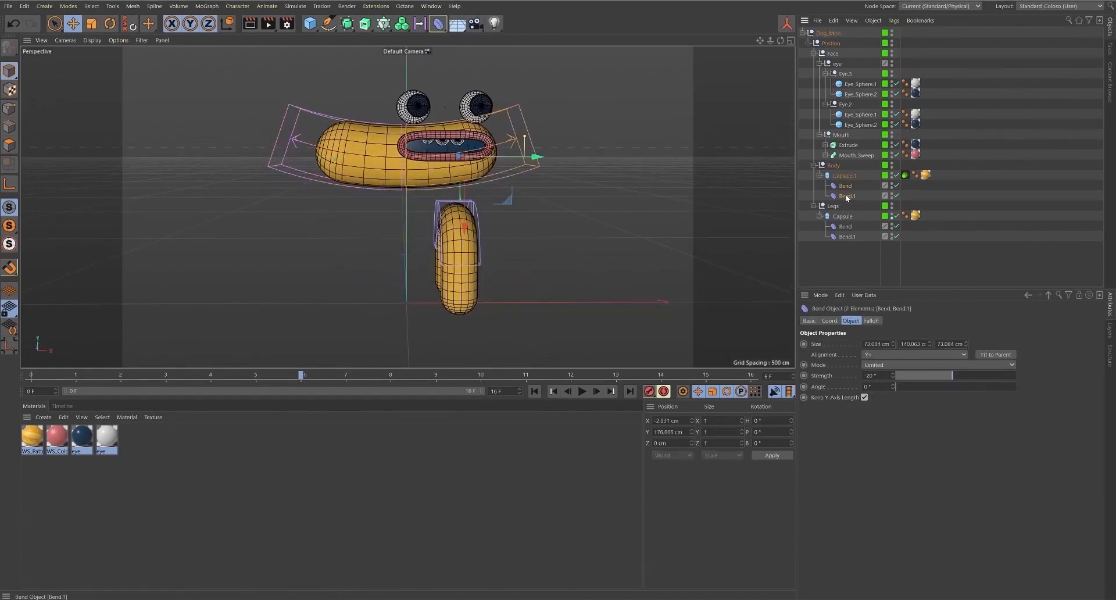
left_click_drag(915, 376, 969, 380)
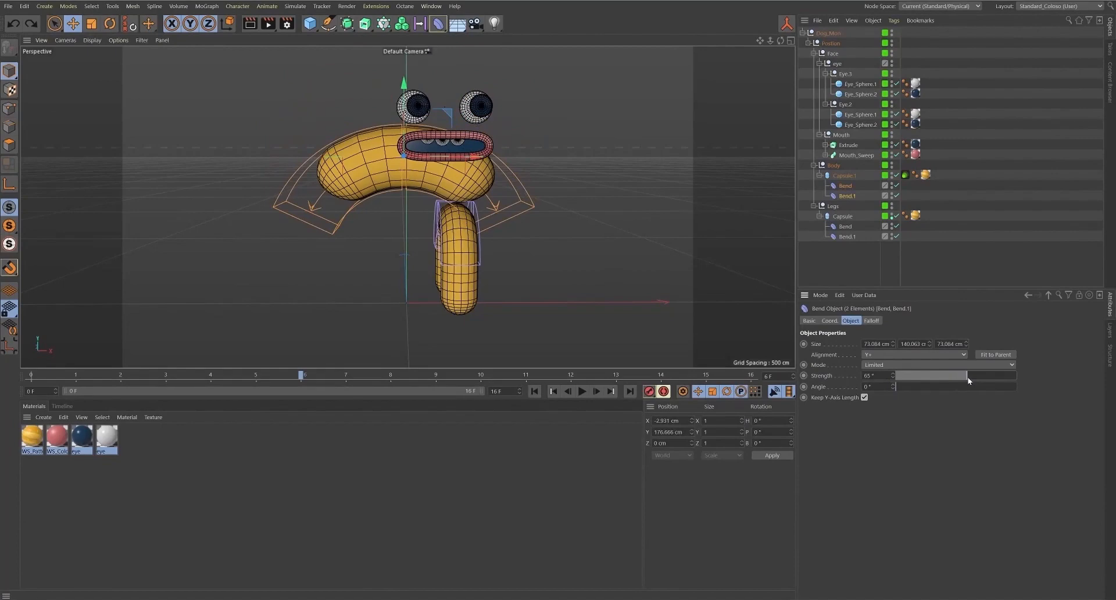
- Increase the height segments of the body capsule
scroll(432, 120, "up", 8)
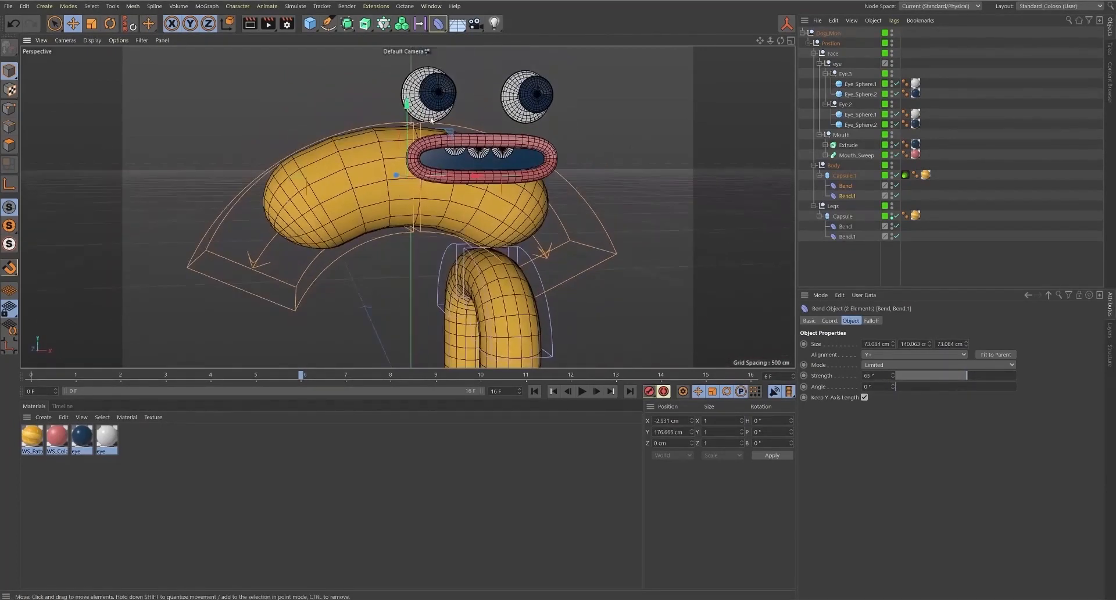
scroll(432, 120, "up", 3)
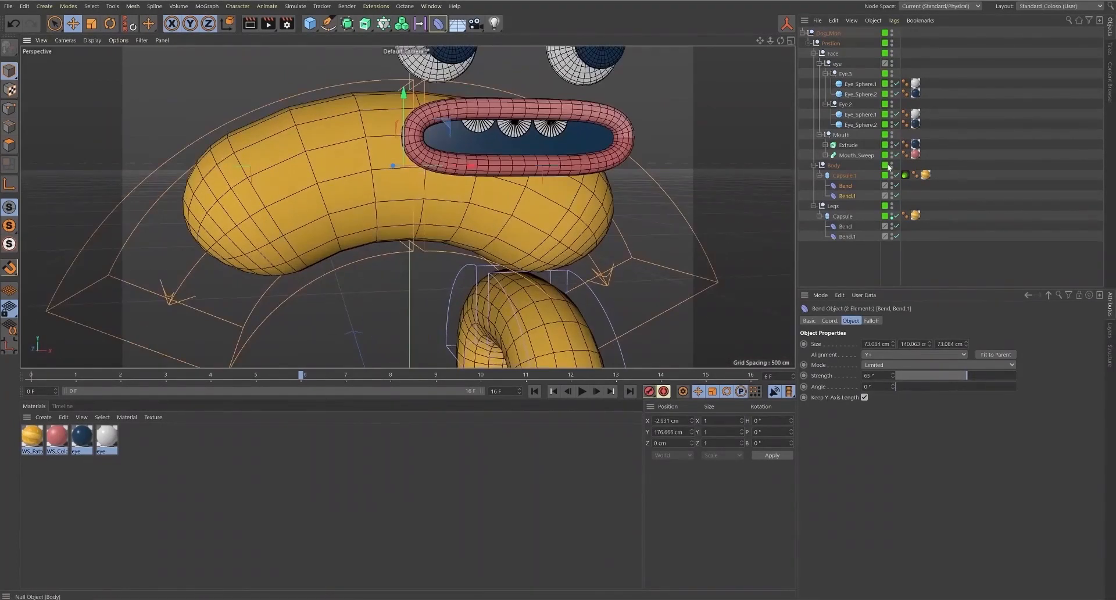
left_click(843, 176)
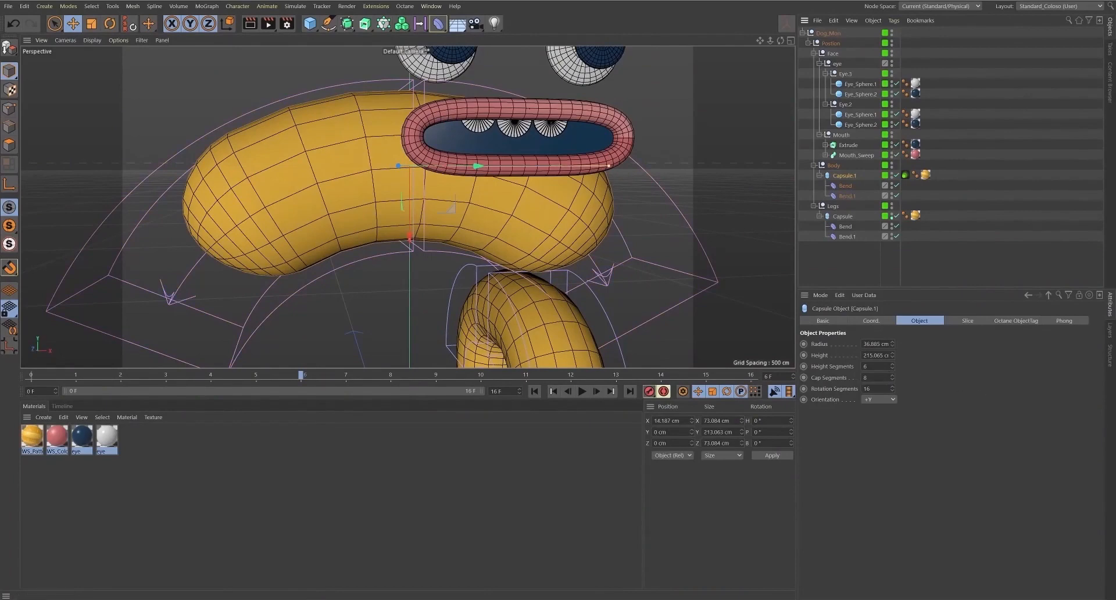
left_click_drag(892, 365, 892, 354)
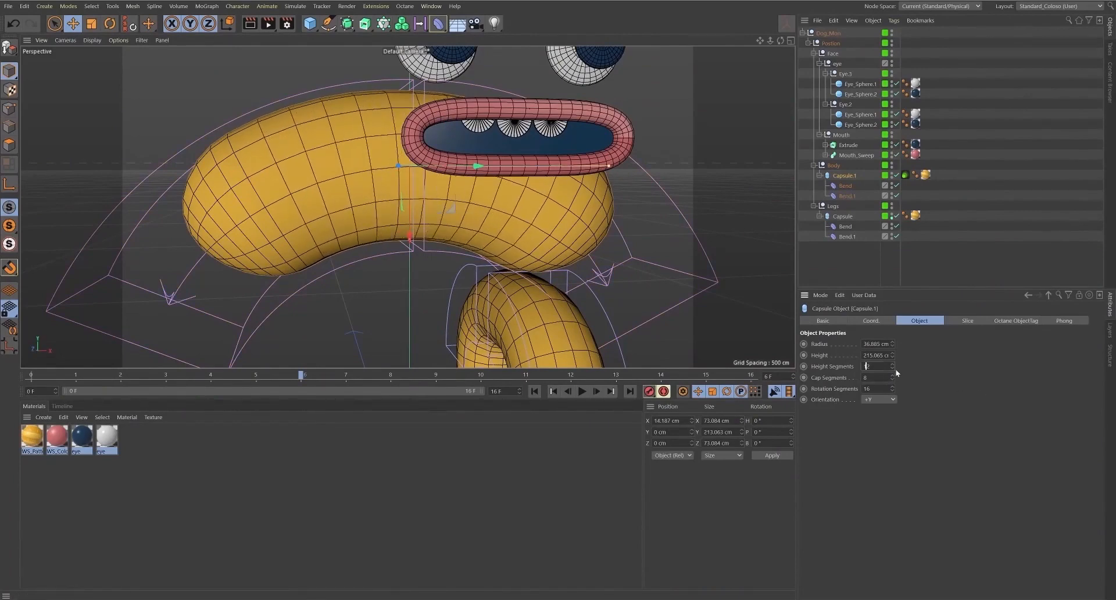
- Review the subdivision group settings in the body capsule's Octane ObjectTag and inspect the bent body mesh
left_click(905, 175)
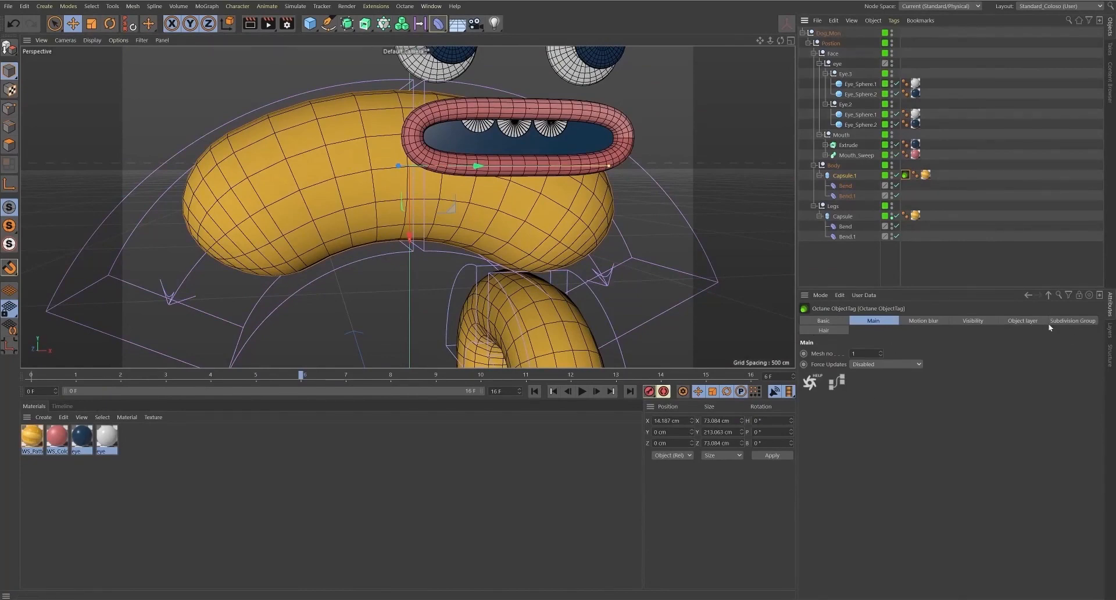
left_click(1069, 325)
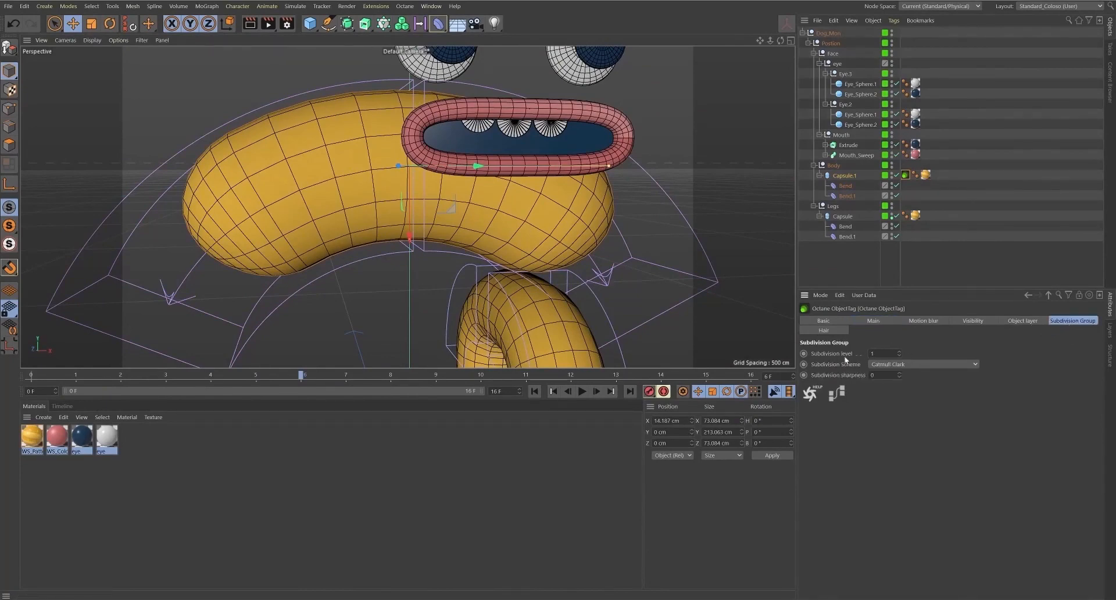
left_click_drag(465, 285, 328, 250, "alt")
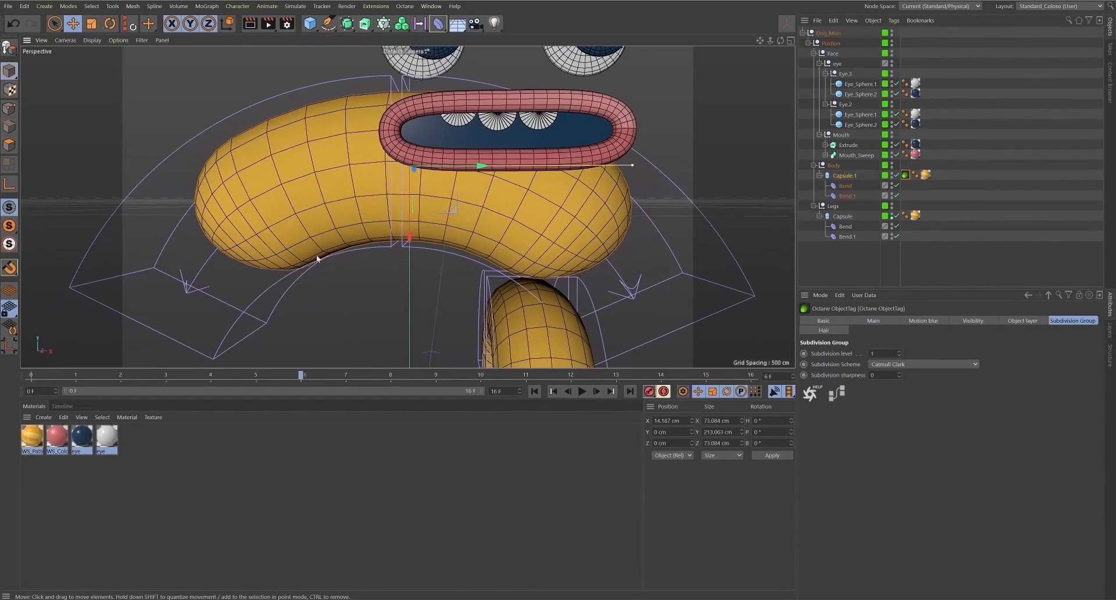
scroll(498, 220, "down", 5)
left_click_drag(498, 219, 738, 238, "alt")
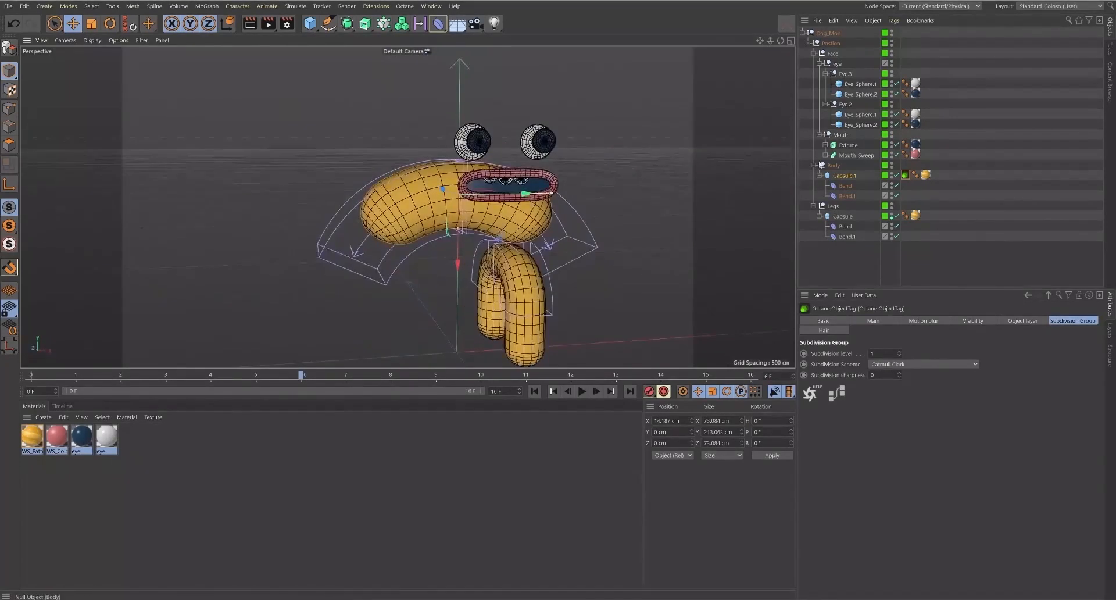
- Reset the strength of both body bends to 0°
left_click(846, 186)
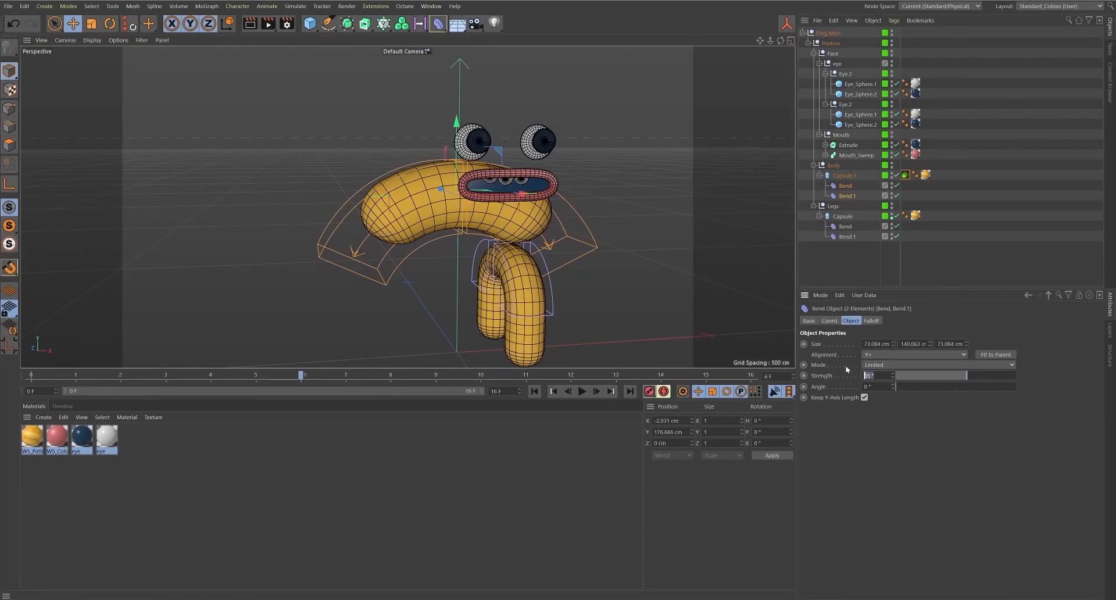
type("0")
key("Return")
left_click_drag(634, 116, 504, 87, "alt")
scroll(598, 173, "up", 2)
left_click_drag(515, 160, 560, 194, "alt")
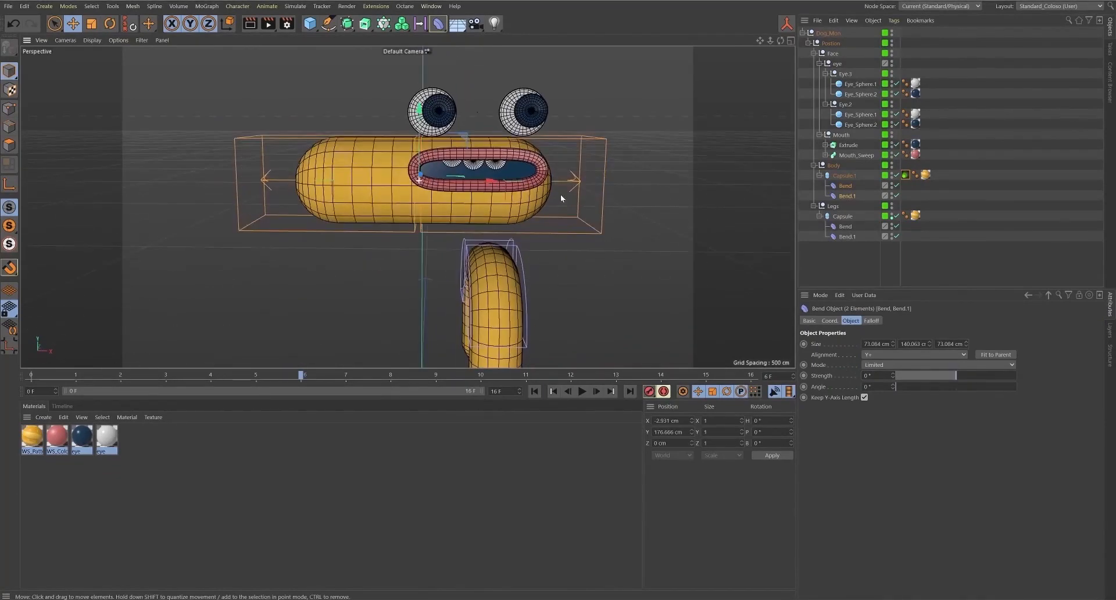
- Add a Bend deformer as a child of the Mouth null
left_click(845, 187)
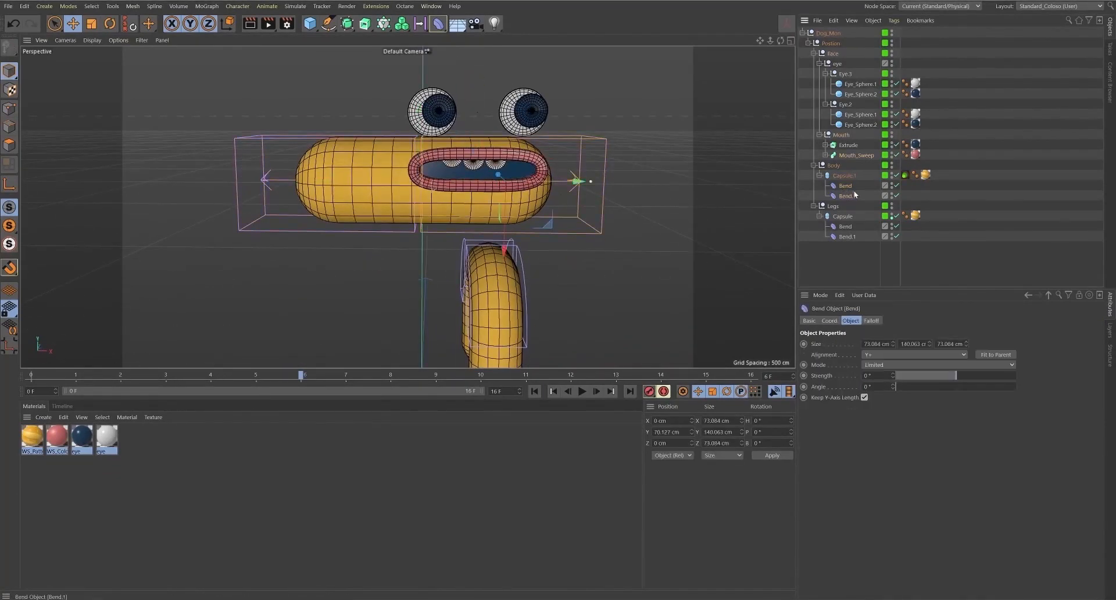
left_click(848, 136)
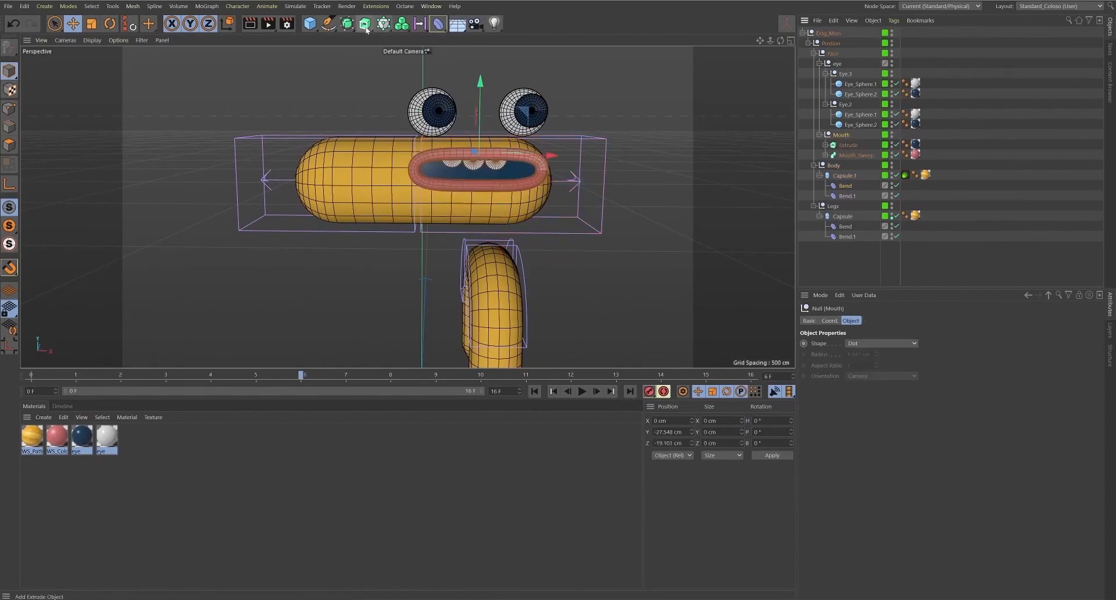
left_click(439, 26)
left_click(479, 38, "shift")
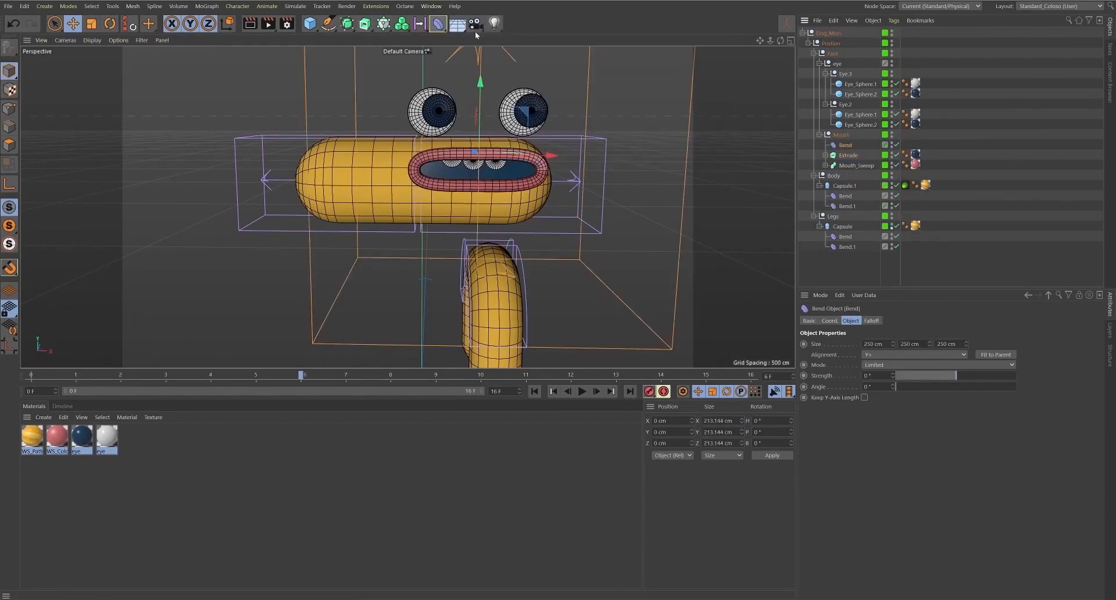
left_click(844, 136)
left_click(844, 146)
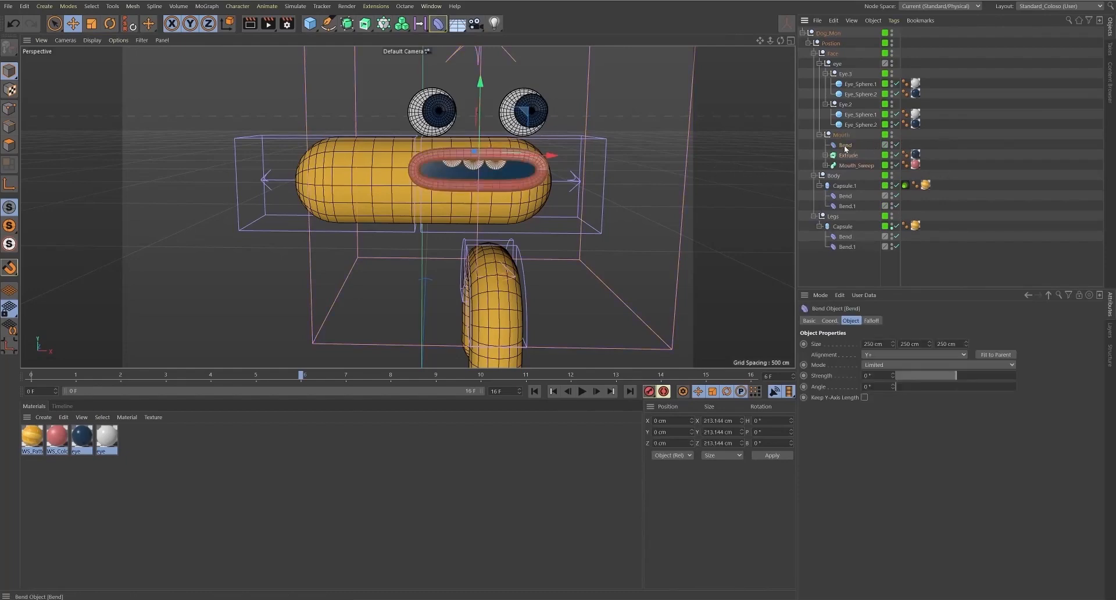
- Scale the mouth bend down to a size of about 89.5 cm and rotate its bank to 90°
right_click_drag(706, 161, 639, 170, "alt")
key("t")
left_click_drag(702, 184, 466, 237)
left_click_drag(604, 201, 551, 146, "alt")
scroll(551, 145, "up", 3)
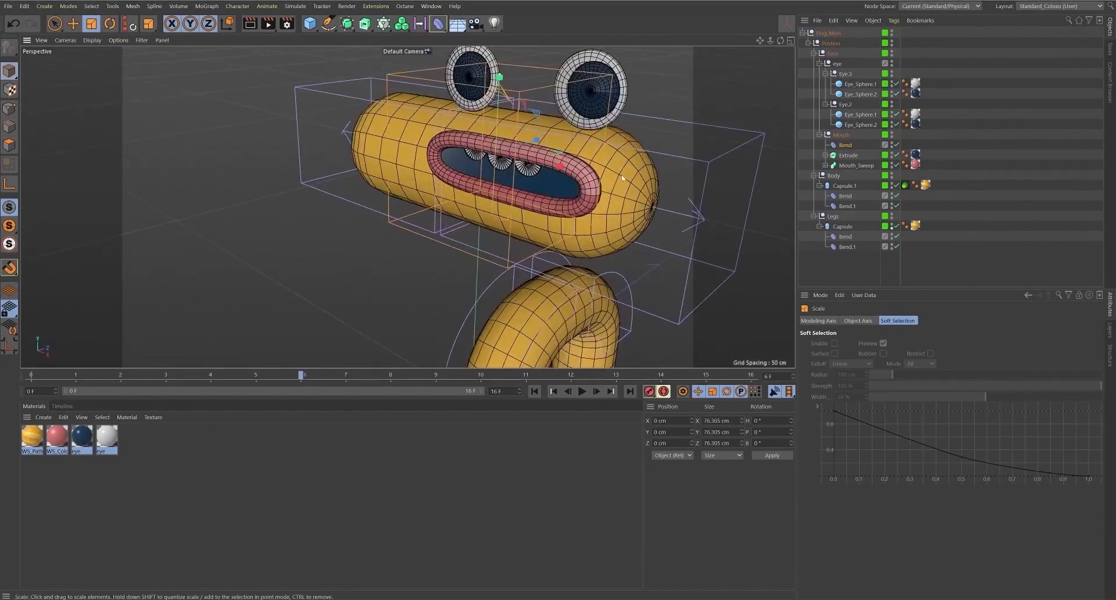
key("r")
left_click_drag(530, 148, 625, 234)
- Set the mouth bend's strength to about -47° and enable Keep Y-Axis Length
left_click(841, 145)
left_click_drag(961, 378, 947, 380)
scroll(565, 72, "down", 3)
left_click_drag(565, 71, 651, 79, "alt")
left_click(865, 397)
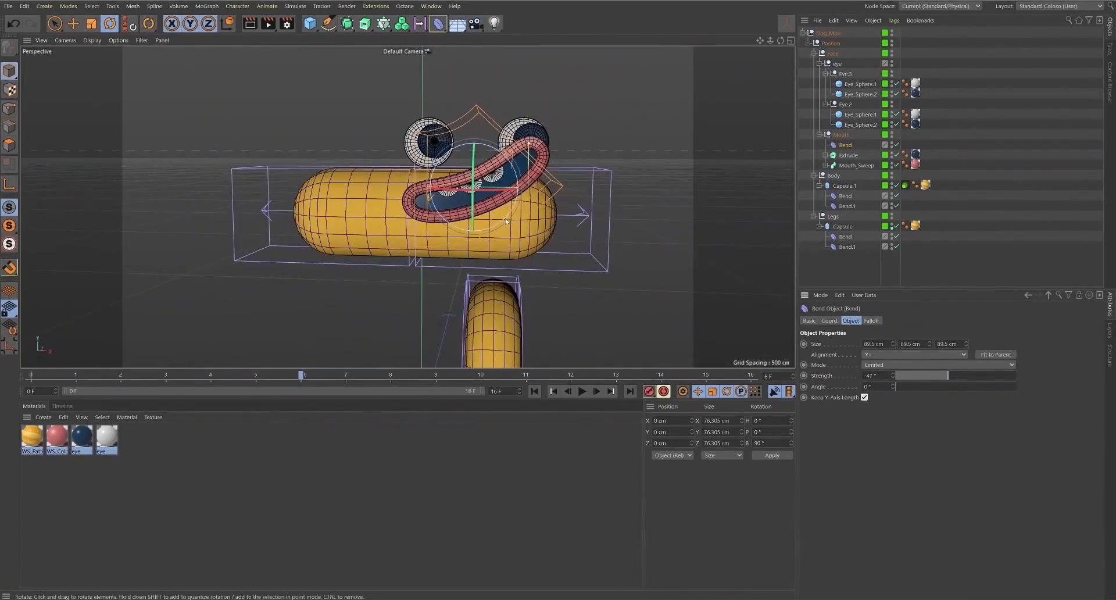
- Move the mouth bend over one mouth corner at about X 35 cm, Y -10 cm, and scale it to about 72.5 cm
key("e")
left_click_drag(538, 189, 577, 249)
key("t")
key("e")
left_click_drag(534, 182, 567, 240)
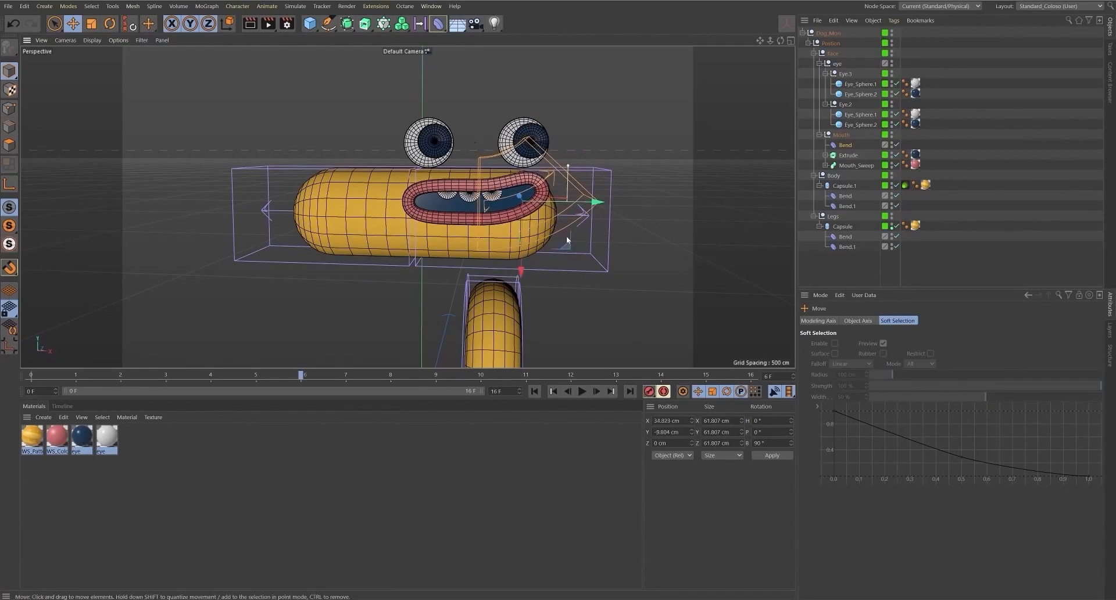
- Duplicate the mouth bend and rotate the copy's heading to 180°
left_click(848, 144)
left_click_drag(846, 152, 846, 152, "ctrl")
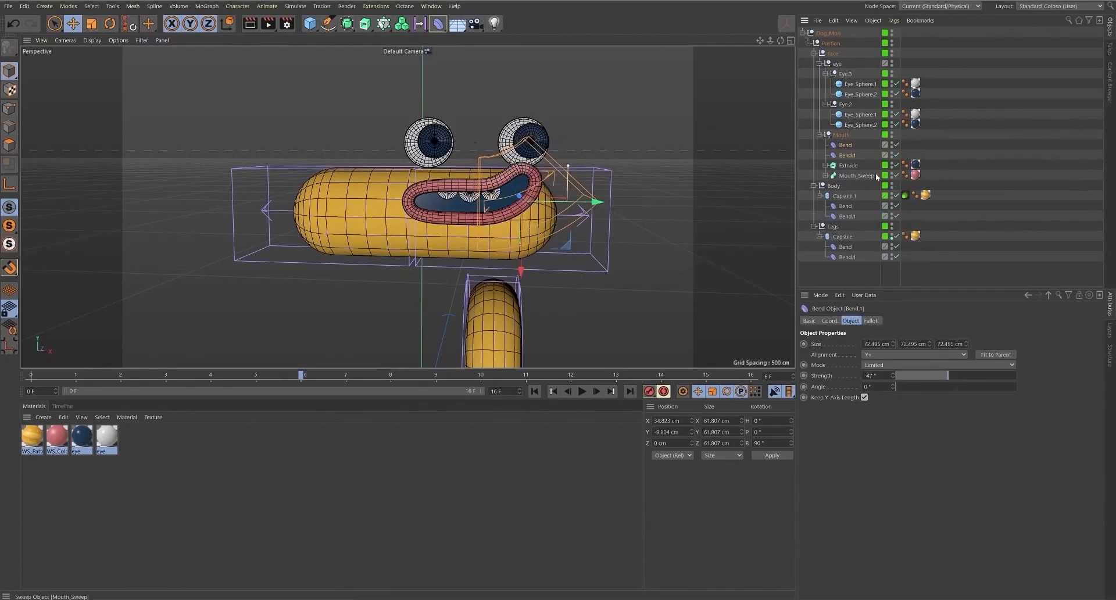
key("r")
left_click_drag(499, 204, 718, 177)
left_click_drag(550, 203, 556, 203)
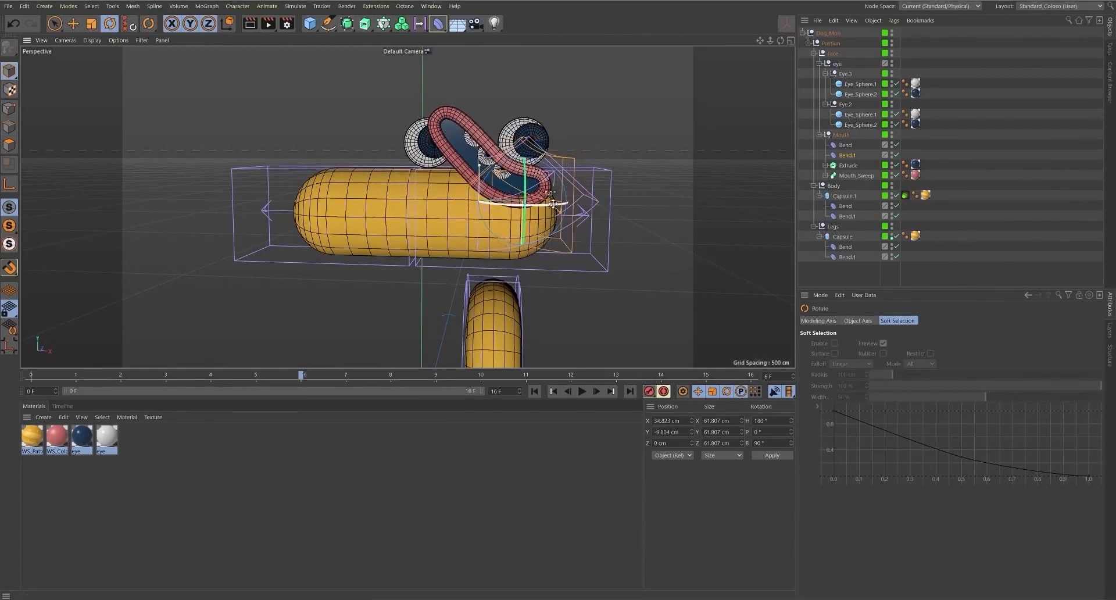
- Move the duplicated mouth bend to the opposite half of the mouth, at about X -31 cm
key("w")
key("w")
key("e")
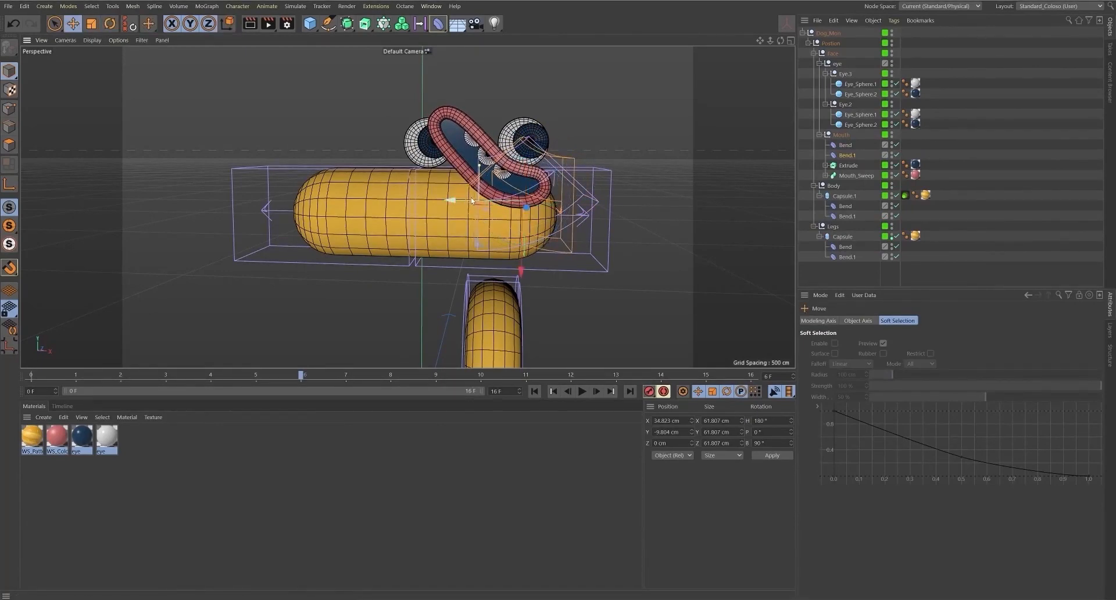
left_click_drag(472, 201, 380, 217)
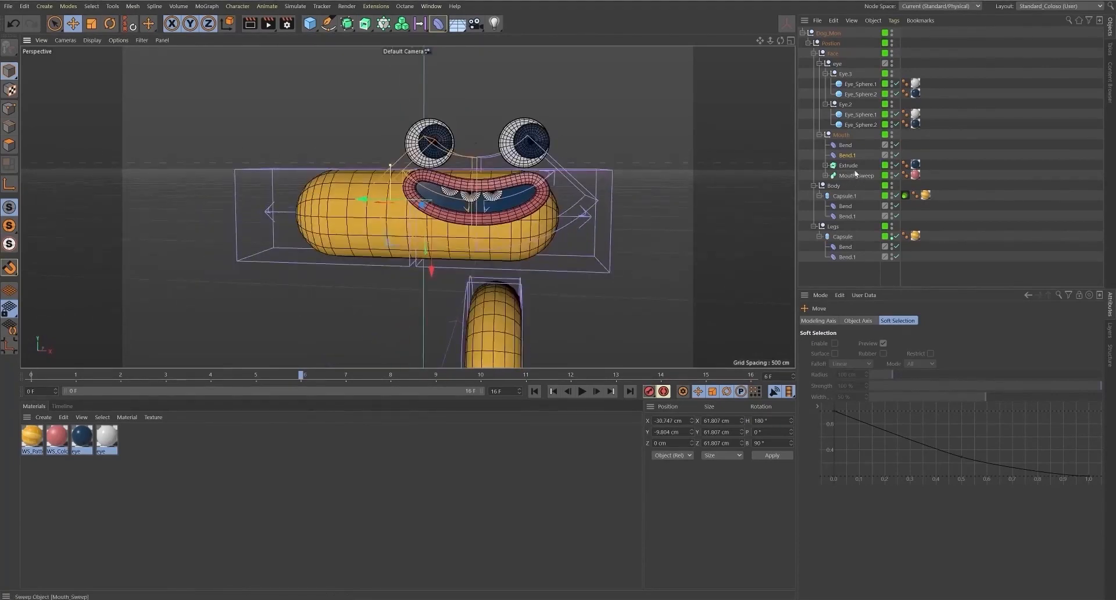
- Set the strength of both mouth bends together to about -74°
left_click(847, 154)
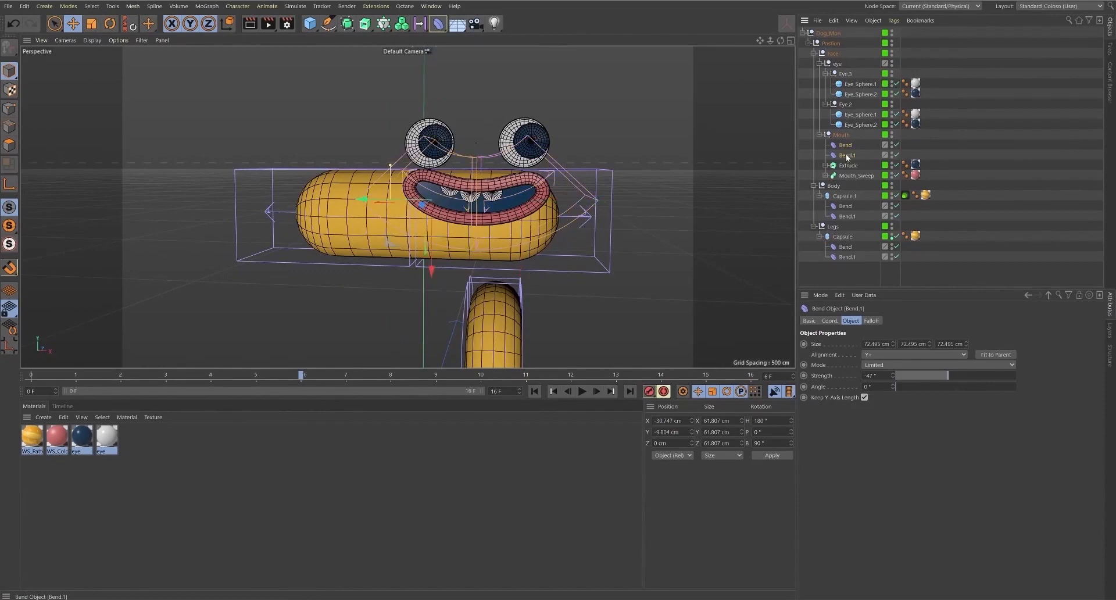
left_click(846, 146, "ctrl")
mouse_move(942, 380)
left_mouse_down()
mouse_move(966, 379)
mouse_move(929, 379)
mouse_move(961, 378)
mouse_move(942, 378)
left_mouse_up()
left_click_drag(646, 197, 628, 179, "alt")
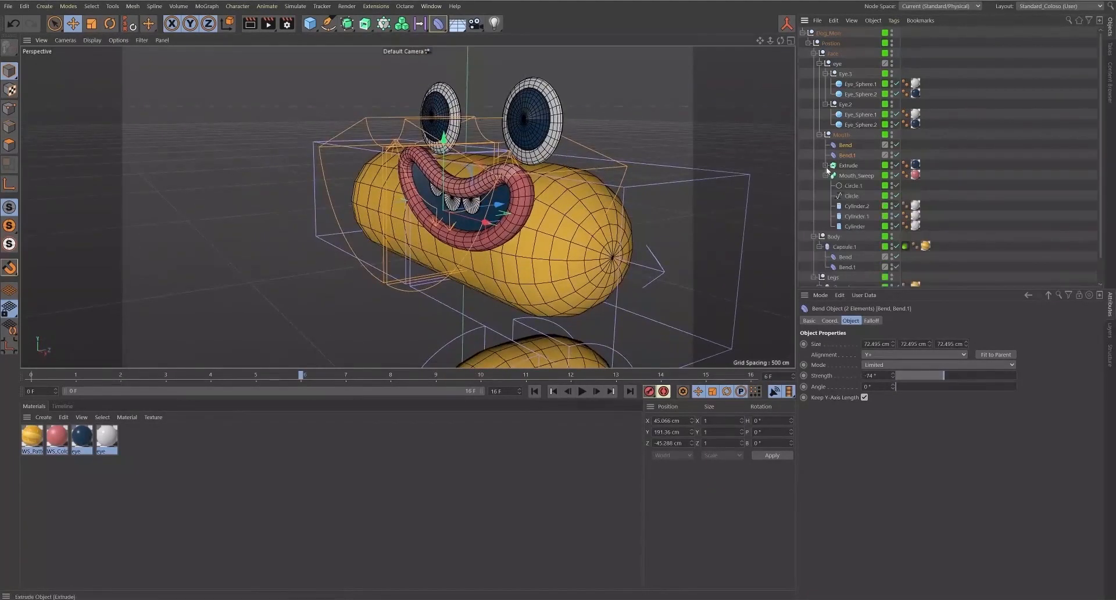
- Examine how the mouth's Extrude uses a circle instance referencing the Circle spline inside Mouth_Sweep
left_click(826, 165)
left_click(825, 186)
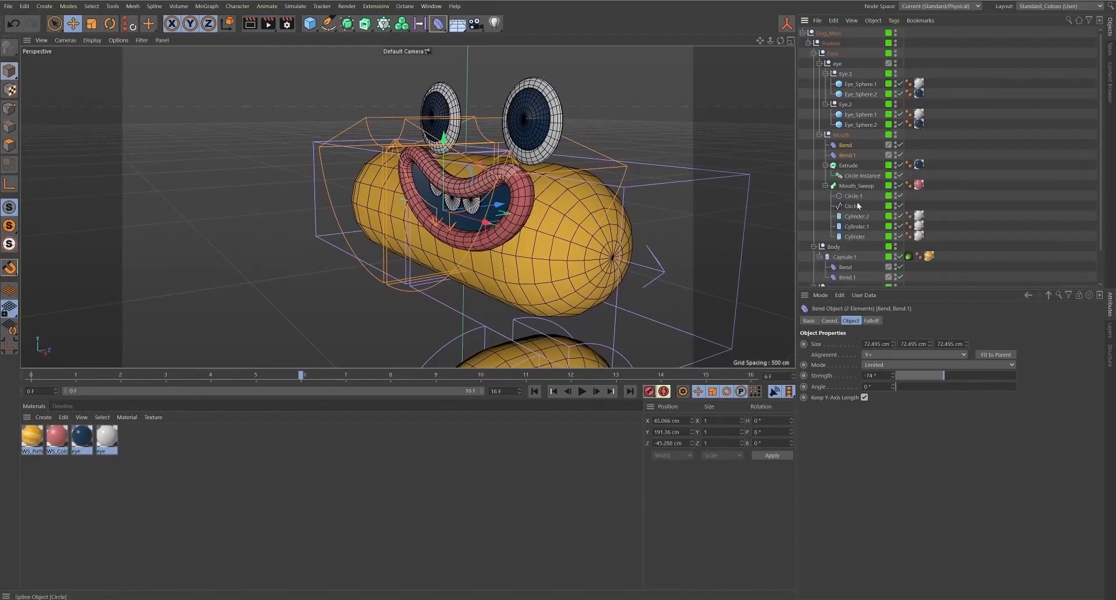
left_click(852, 206)
left_click(858, 177)
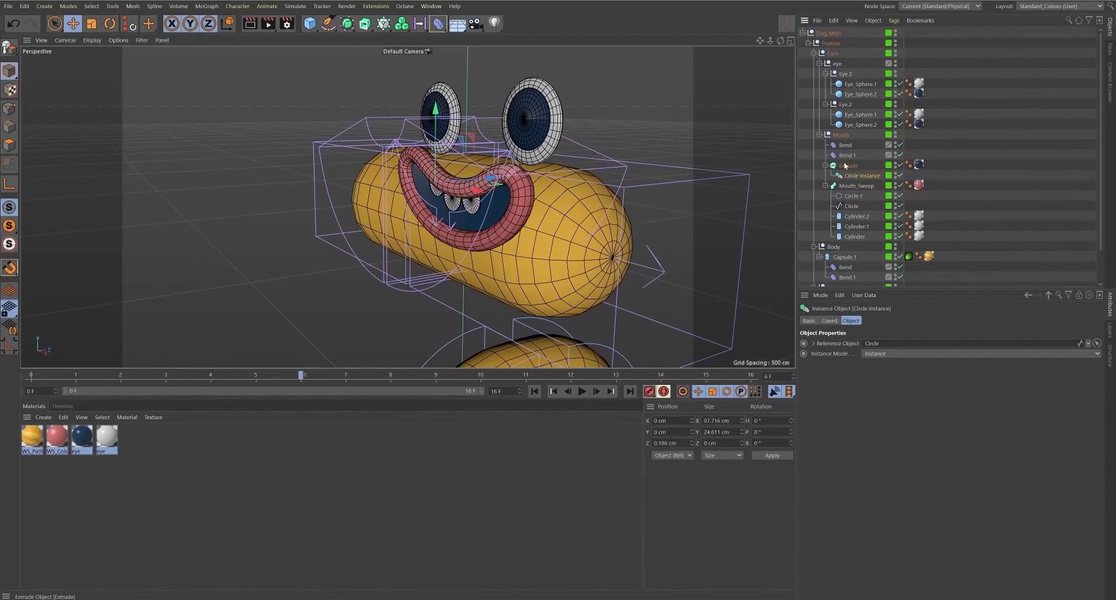
left_click(846, 166)
left_click_drag(492, 220, 455, 181, "alt")
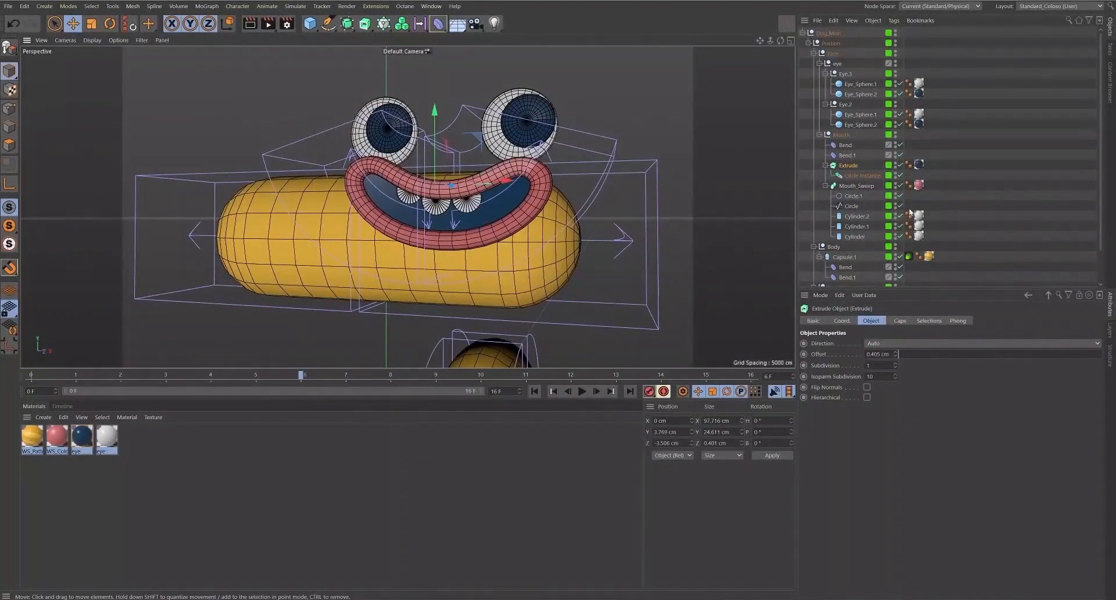
left_click(826, 166)
left_click(826, 175)
left_click(826, 165)
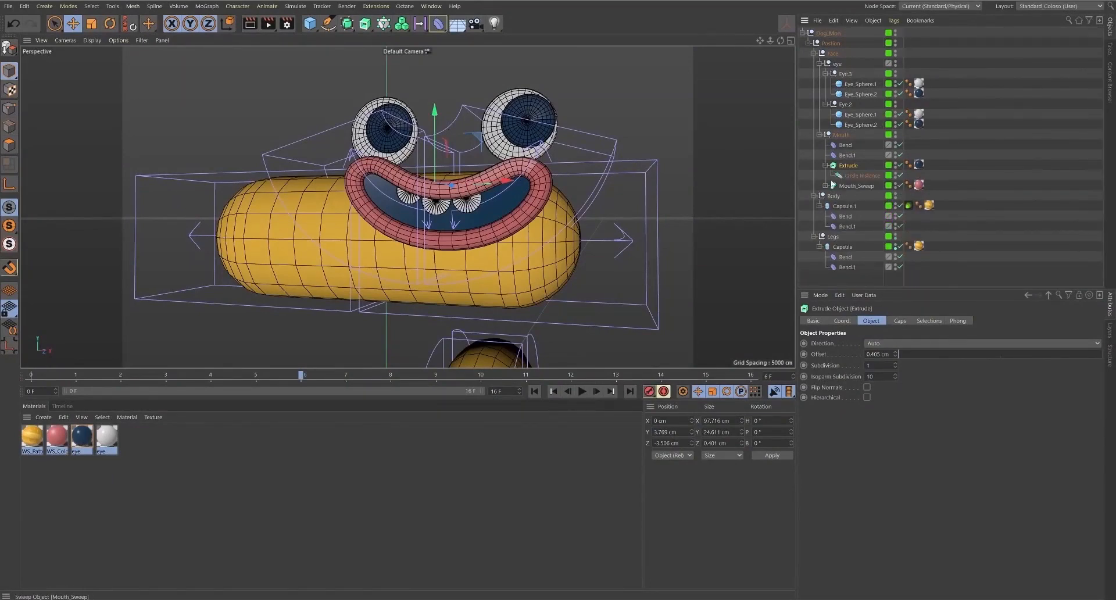
left_click(825, 186)
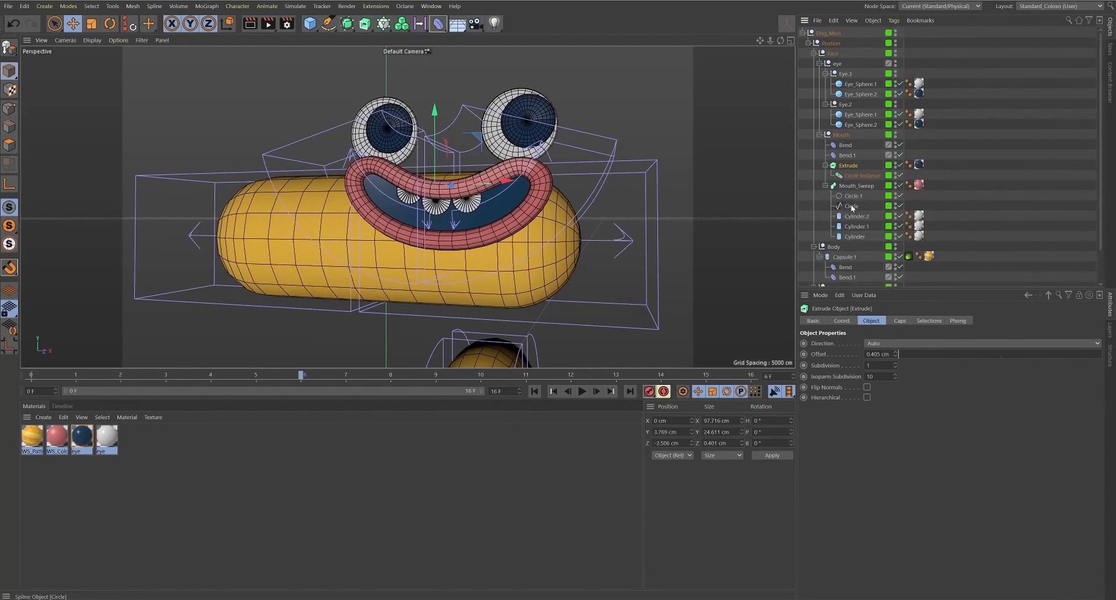
left_click(852, 207)
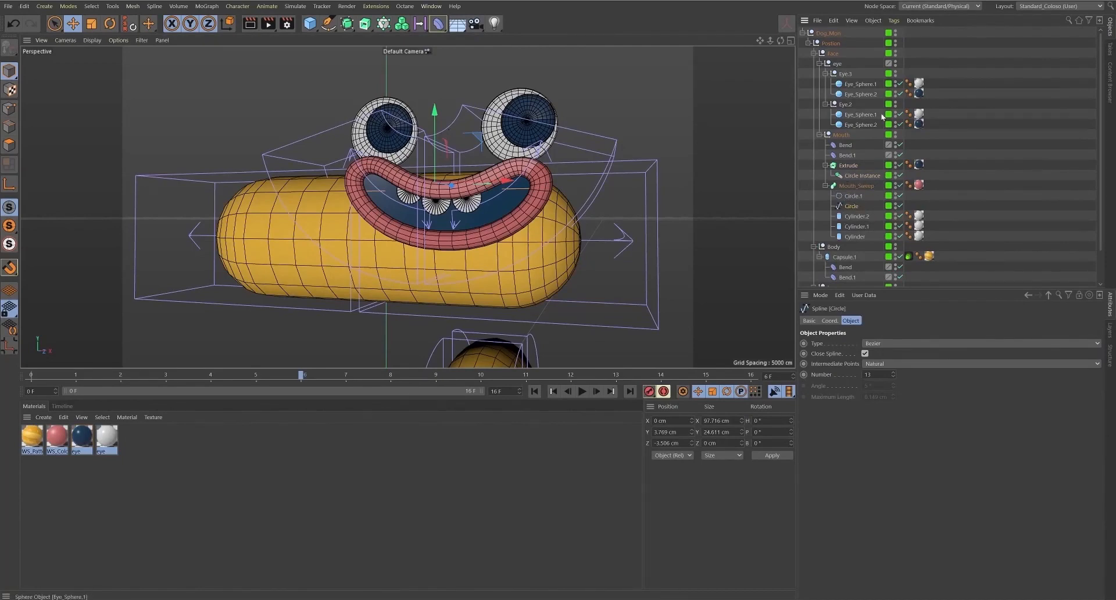
- Hide the deformer cages in the perspective viewport
scroll(520, 231, "down", 3)
left_click_drag(511, 230, 535, 241, "alt")
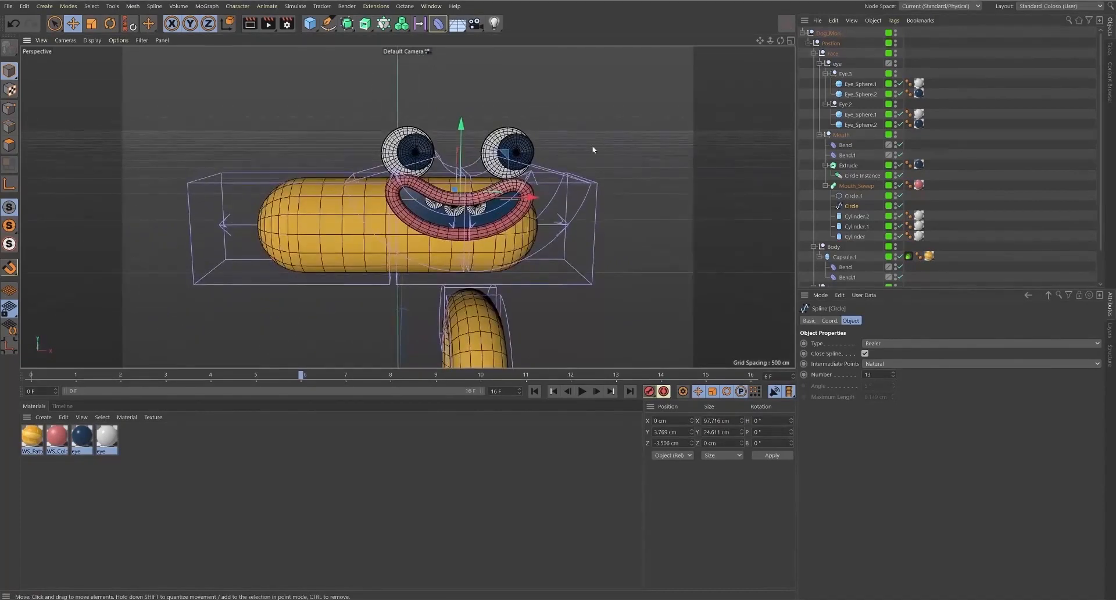
scroll(593, 150, "down", 3)
left_click_drag(593, 149, 582, 266, "alt")
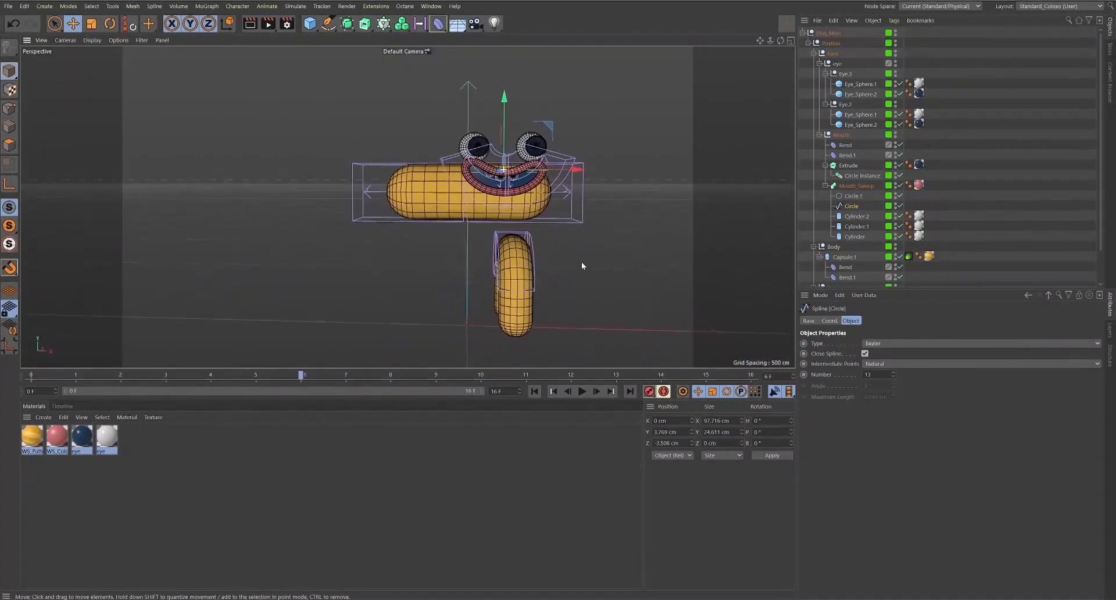
left_click_drag(501, 204, 528, 238, "alt")
scroll(528, 238, "up", 3)
scroll(560, 254, "down", 3)
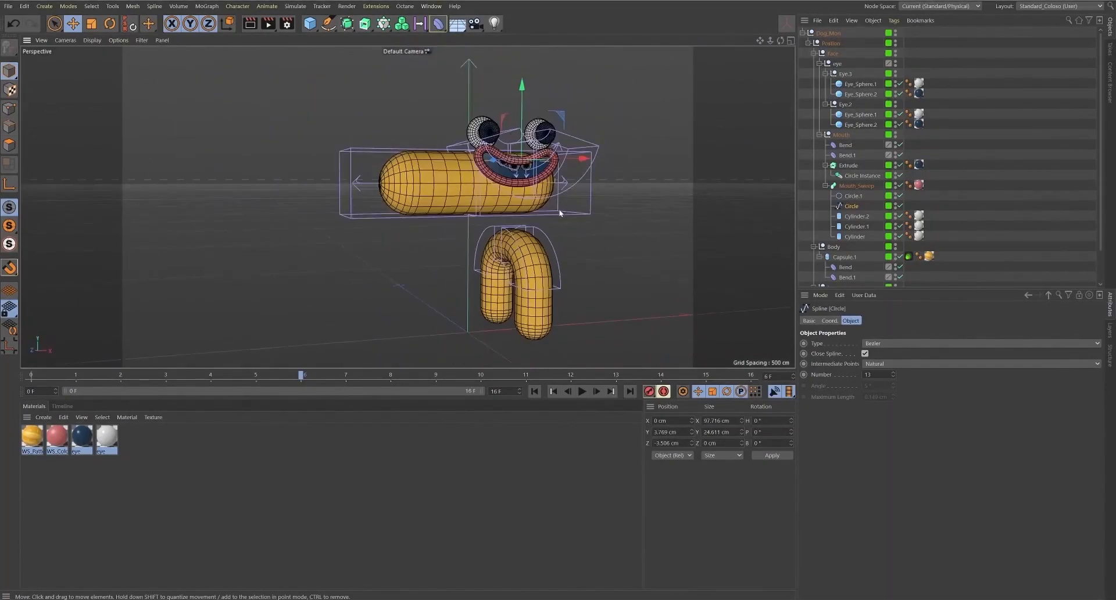
left_click(141, 40)
left_click(173, 142)
left_click_drag(646, 202, 632, 232, "alt")
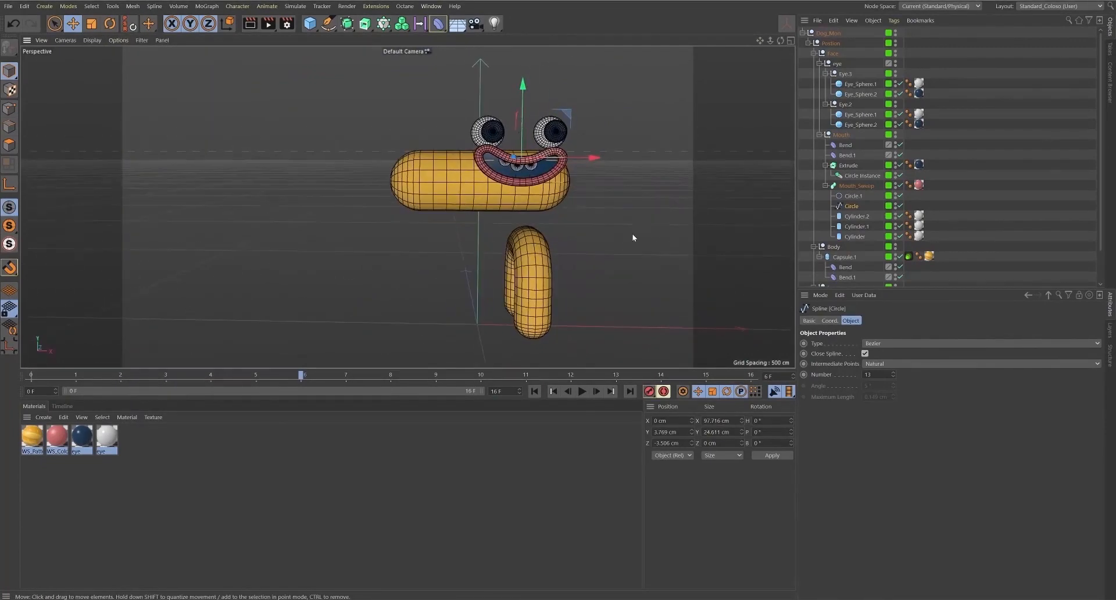
- Switch the perspective viewport's display mode to Quick Shading without wireframe lines
scroll(632, 233, "up", 4)
left_click_drag(533, 173, 520, 132, "alt")
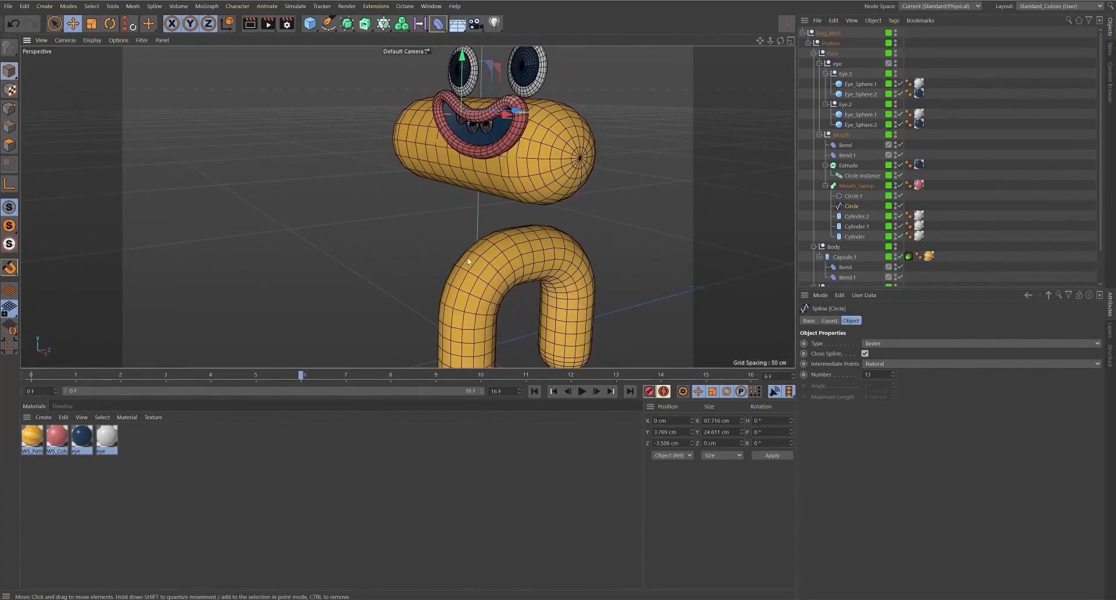
left_click_drag(468, 261, 407, 256, "alt")
left_click(92, 40)
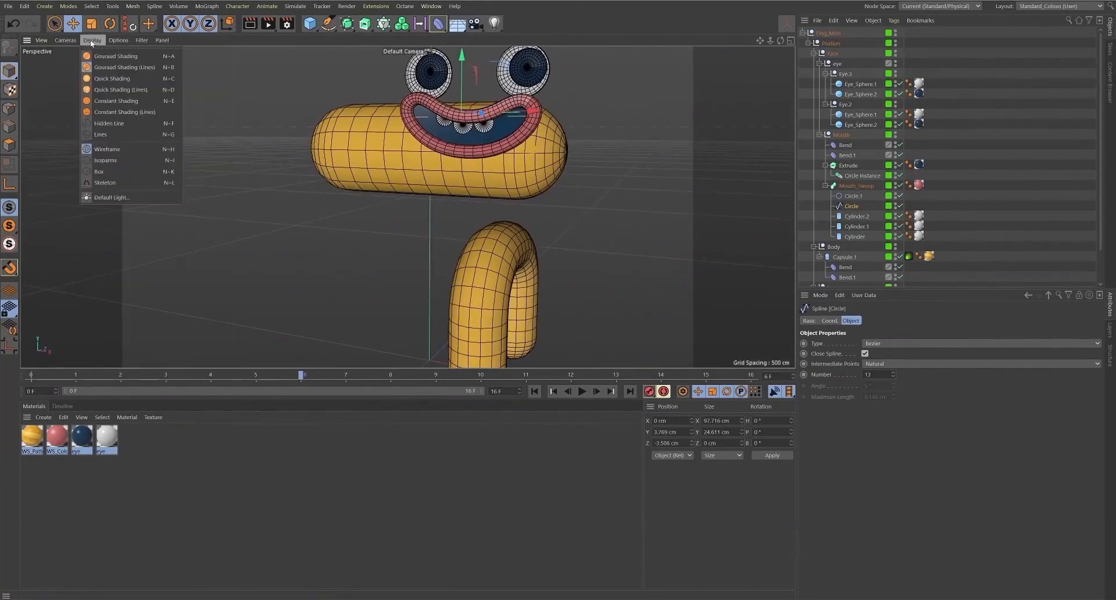
left_click(112, 79)
scroll(483, 229, "down", 4)
left_click_drag(482, 230, 512, 174, "alt")
- Collapse the eye and Face groups in the object hierarchy and select the Legs null
left_click(953, 165)
left_click(819, 64)
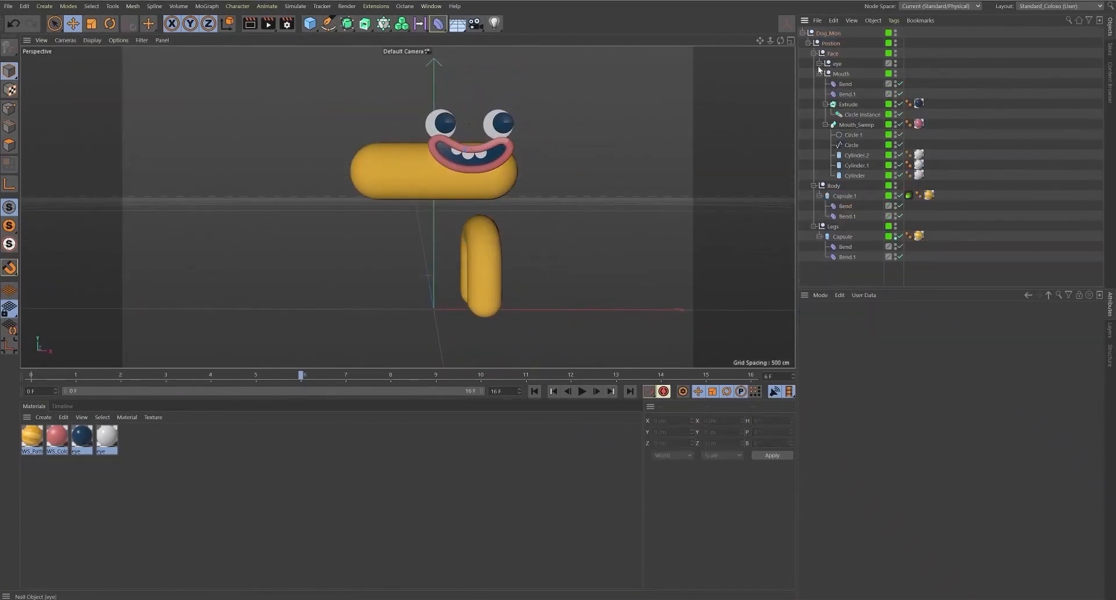
left_click(814, 54)
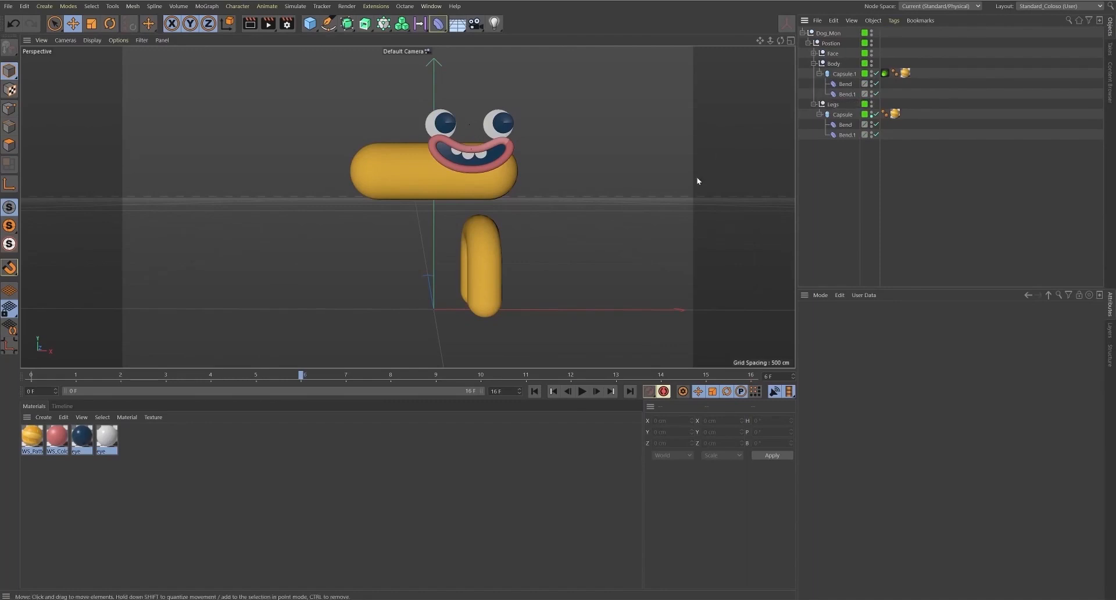
left_click(833, 105)
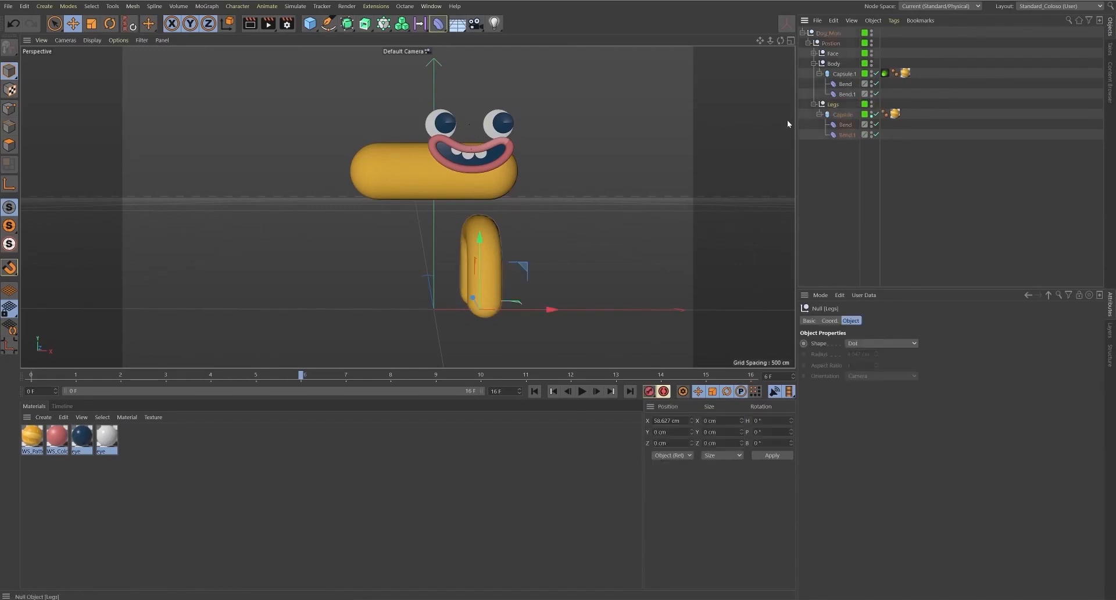
mouse_move(482, 298)
left_mouse_down("alt")
mouse_move(341, 298)
mouse_move(517, 293)
mouse_move(486, 301)
left_mouse_up("alt")
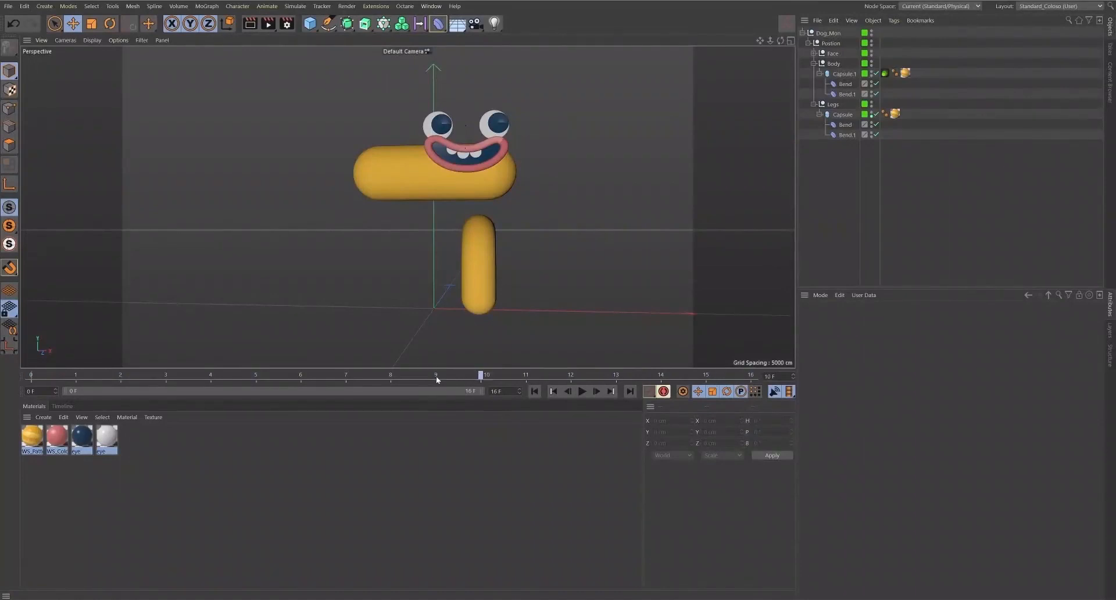
- Check the project's frame rate and set the render output size to 1080 by 1080 pixels
key("ctrl+d")
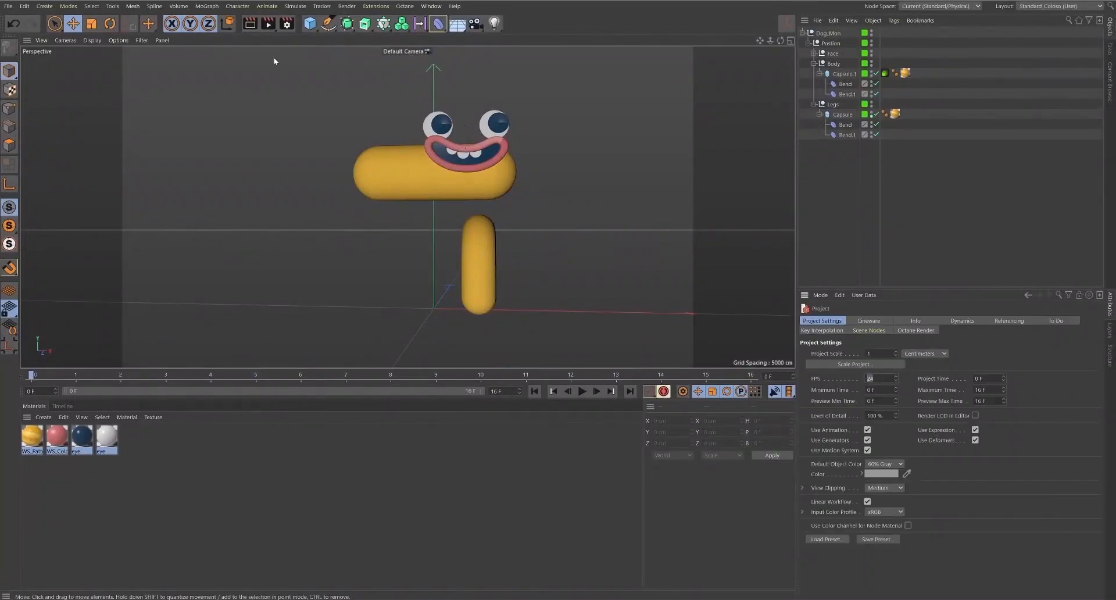
left_click(287, 23)
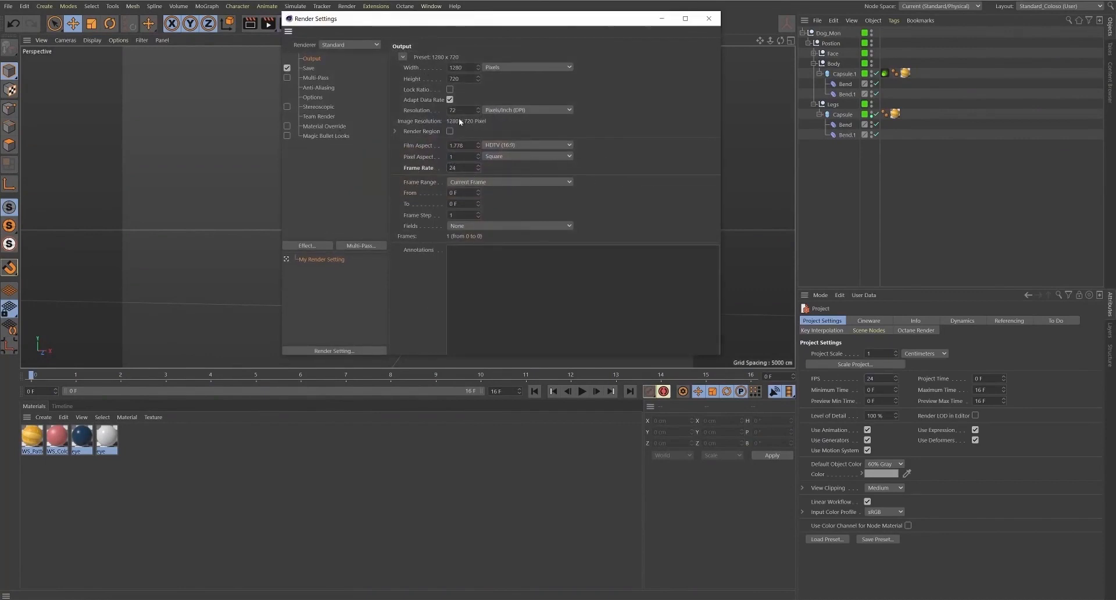
left_click_drag(464, 68, 428, 57)
left_click_drag(516, 24, 724, 115)
type("1080")
key("Tab")
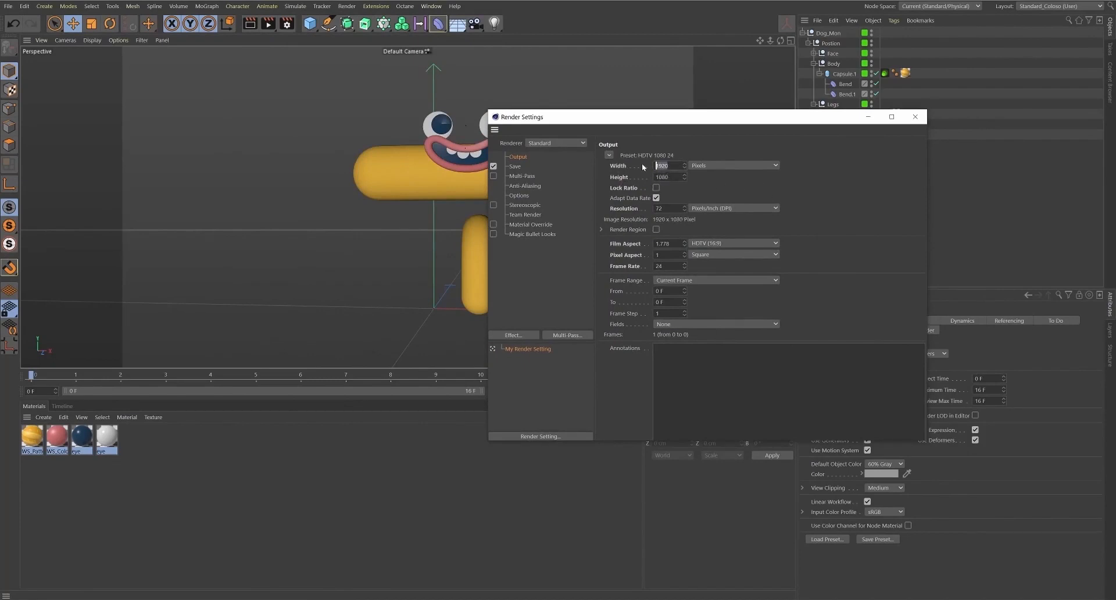
left_click(915, 117)
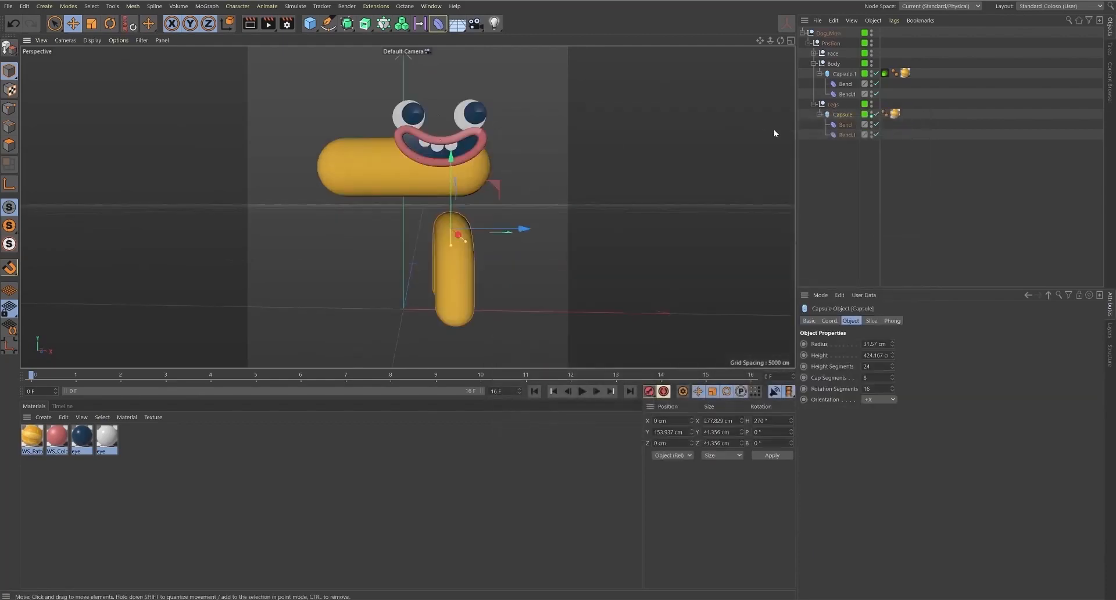
- Show the animation timeline and keyframe the Legs null's Y position at 0 cm on frame 0
left_click(835, 106)
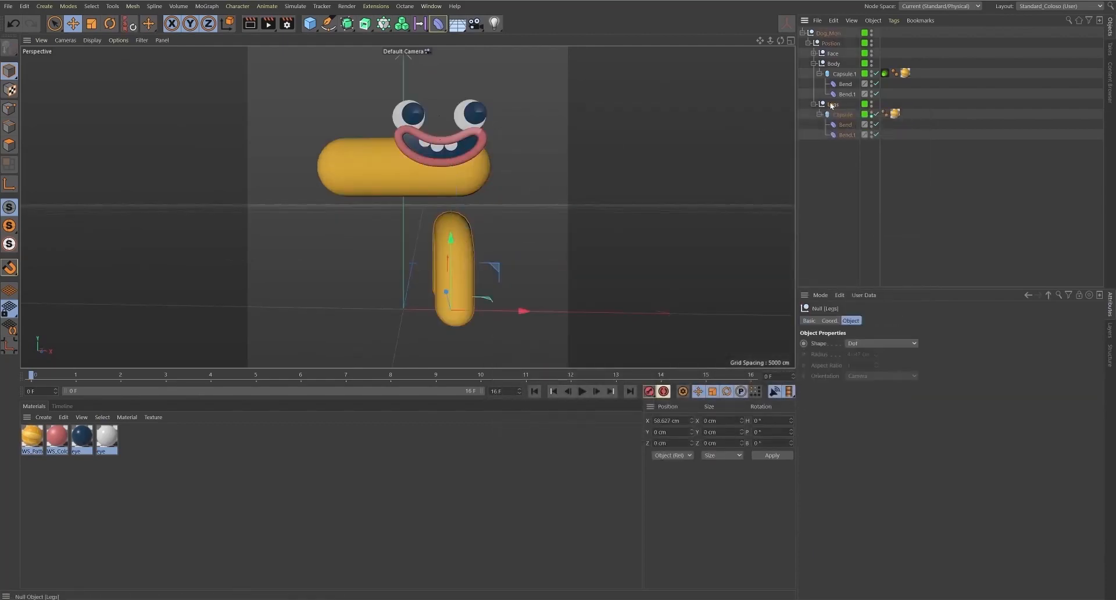
left_click_drag(332, 321, 294, 326, "alt")
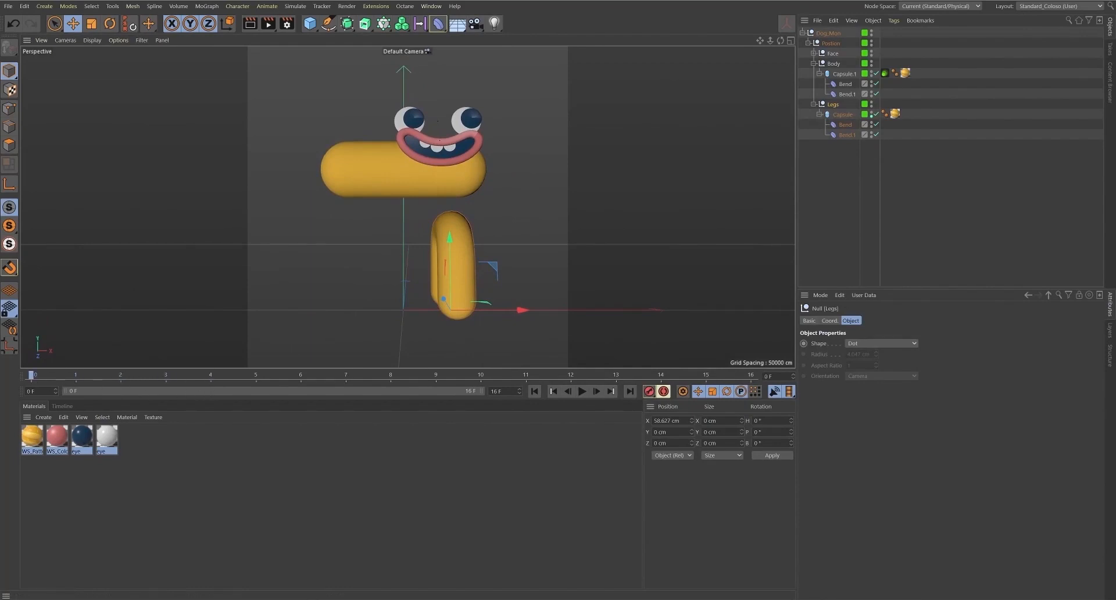
left_click(62, 405)
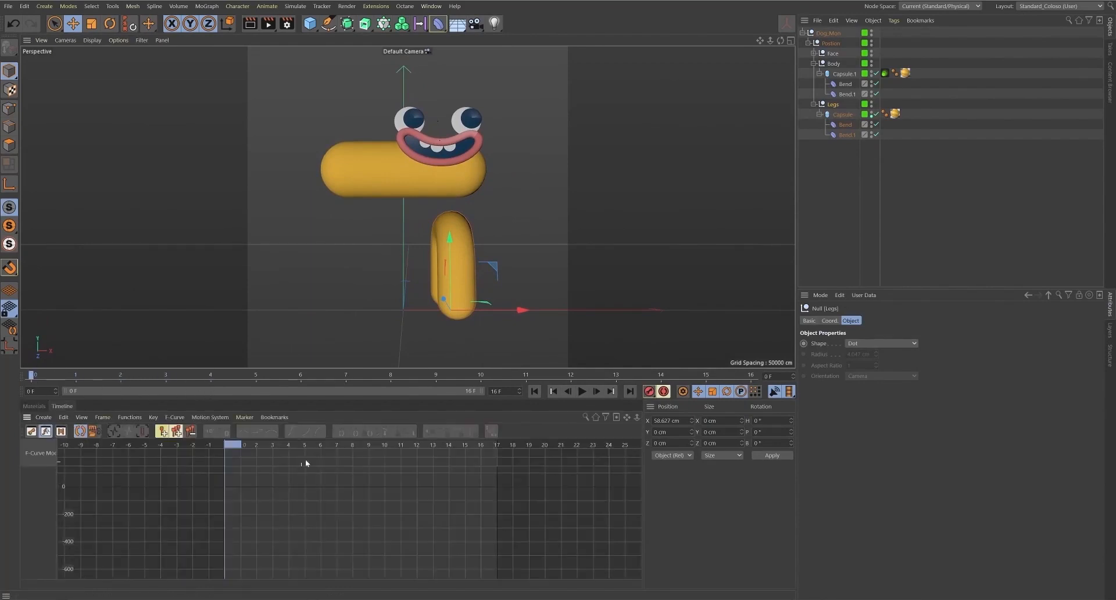
mouse_move(501, 299)
right_mouse_down("alt")
mouse_move(538, 295)
mouse_move(482, 300)
right_mouse_up("alt")
mouse_move(483, 300)
left_mouse_down("alt")
mouse_move(510, 292)
mouse_move(477, 292)
left_mouse_up("alt")
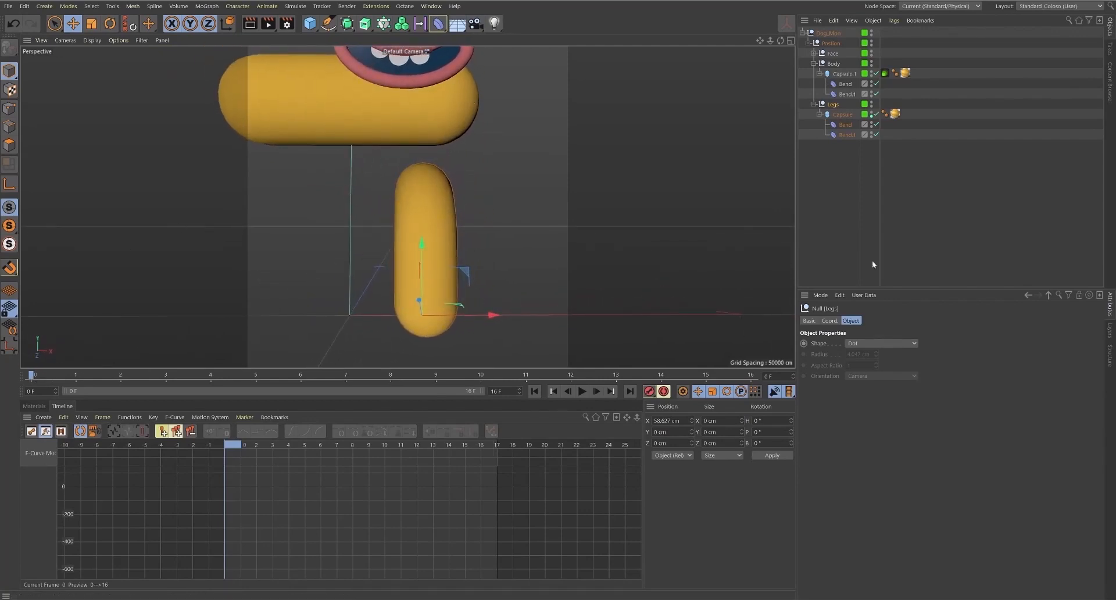
left_click(830, 321)
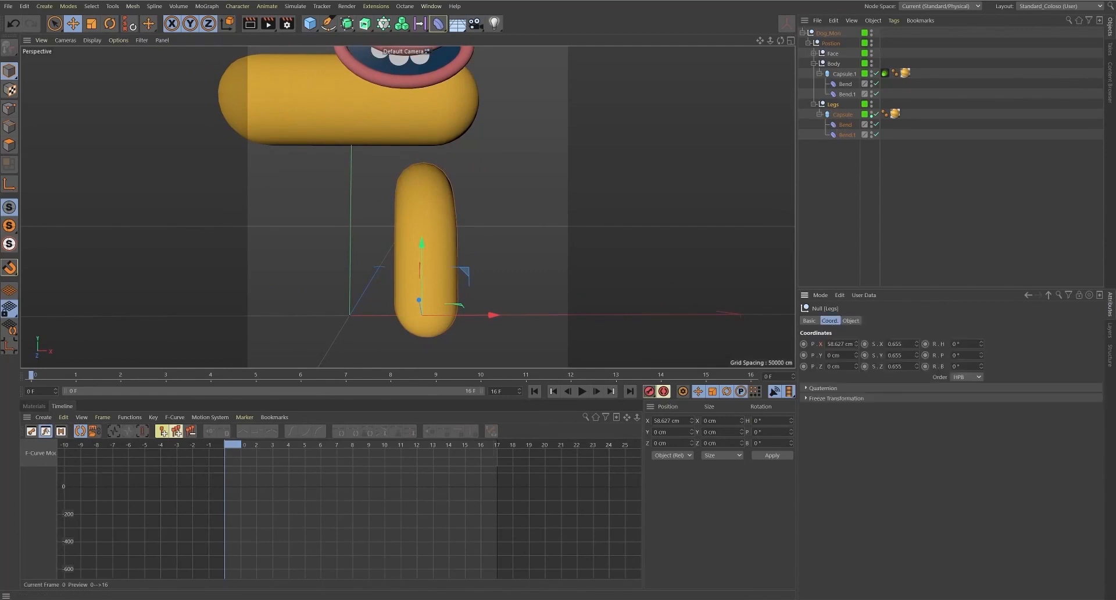
left_click(804, 355)
- Keyframe the Legs null's Y position at 35 cm on frame 4
left_click_drag(75, 378, 207, 381)
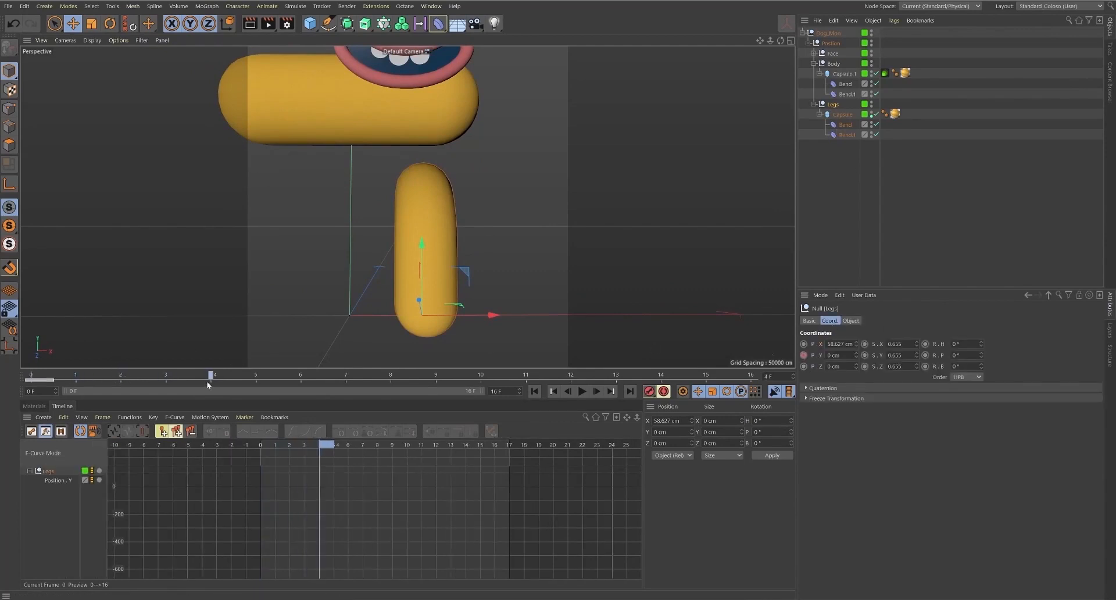
left_click_drag(856, 356, 856, 335)
left_click_drag(407, 239, 458, 251, "alt")
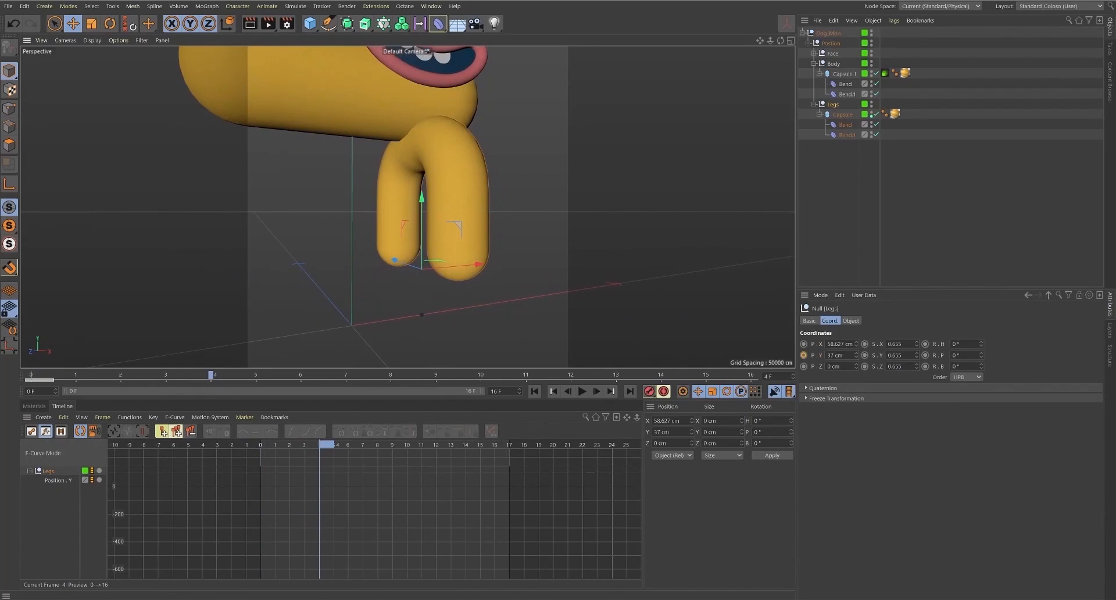
type("35")
key("Return")
left_click(803, 355)
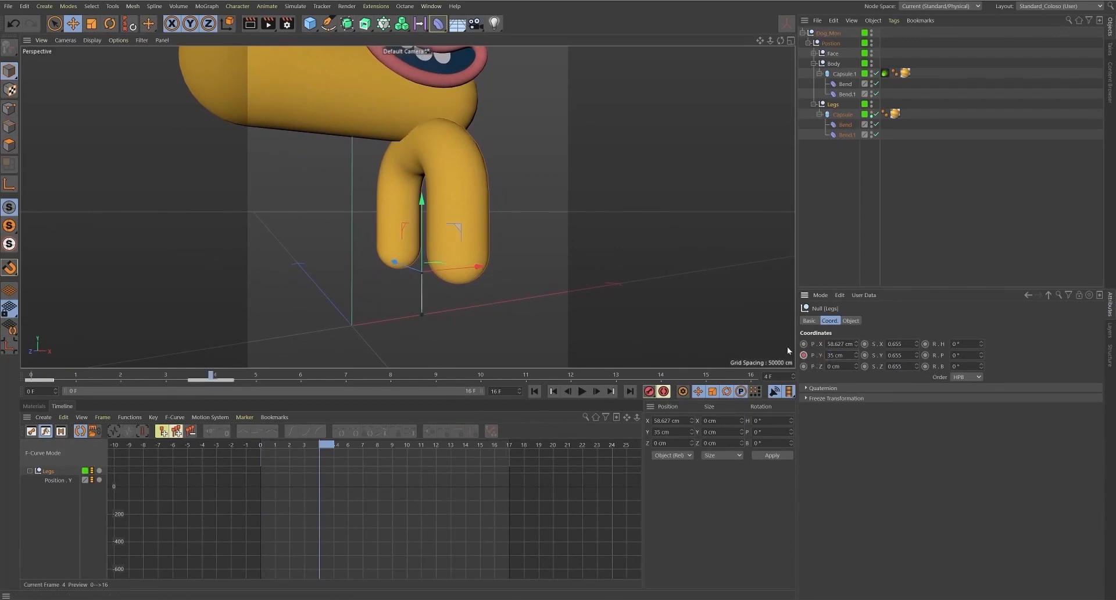
- Keyframe the Legs null's Y position at 0 cm on frame 8
left_click(302, 377)
left_click(392, 375)
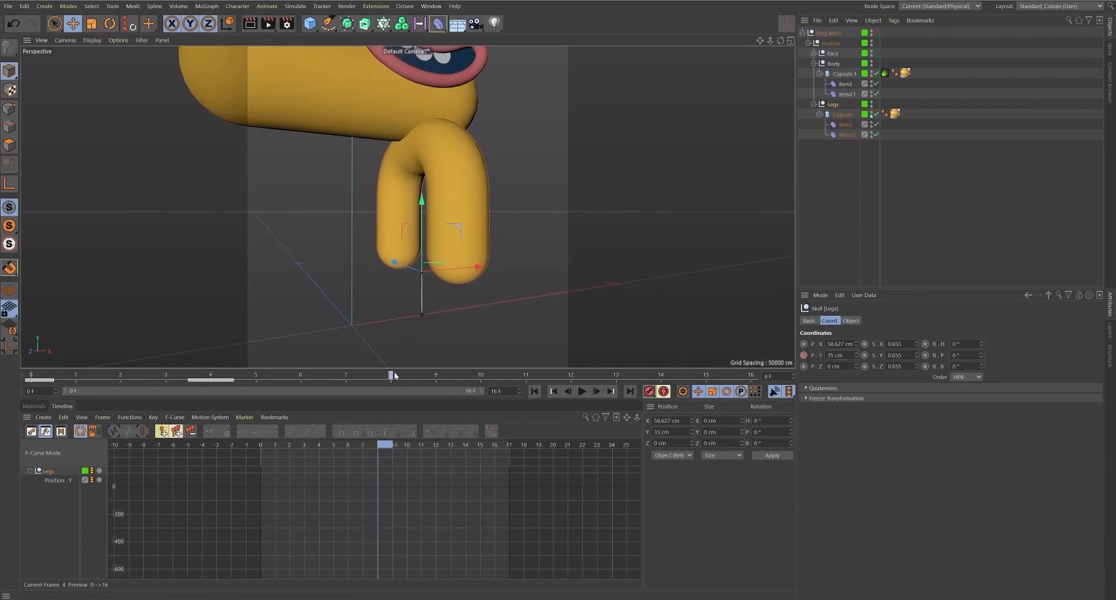
left_click_drag(838, 355, 806, 368)
type("0")
key("Return")
left_click(804, 355)
- Keyframe the Legs null's Y position at 35 cm on frame 12
left_click(584, 375)
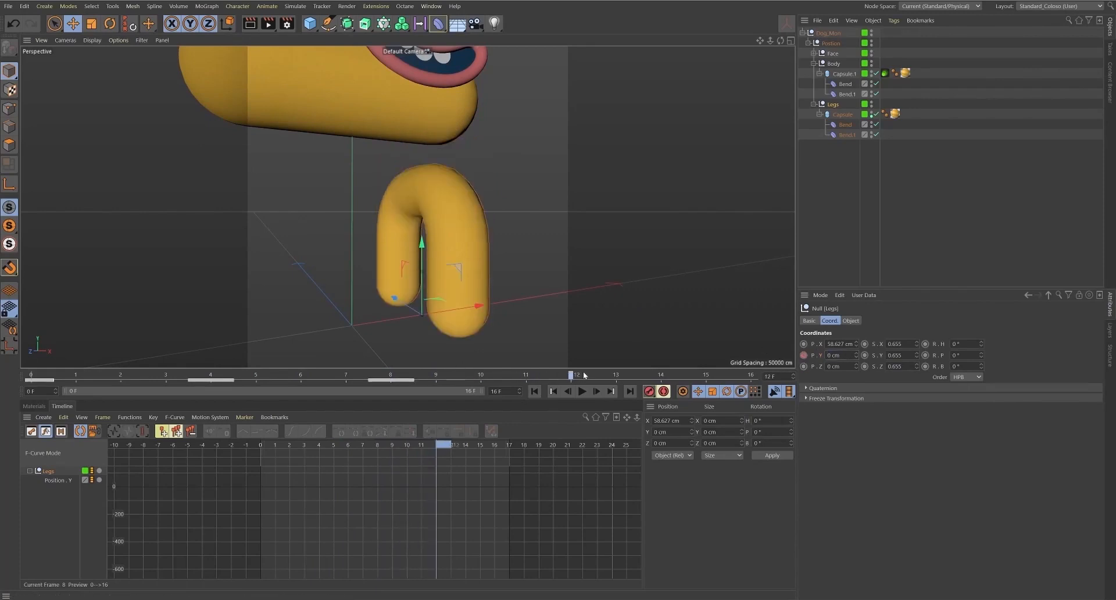
left_click_drag(838, 355, 760, 331)
type("35")
key("Return")
left_click(804, 355)
- Keyframe the Legs null's Y position at 0 cm on frame 16
left_click(709, 377)
left_click_drag(710, 378, 750, 377)
left_click_drag(839, 355, 806, 367)
type("0")
key("Return")
left_click(804, 355)
- Set the X positions of the two leg bends symmetrically, Bend to 61 cm and Bend.1 to -61 cm
scroll(493, 277, "down", 5)
left_click_drag(493, 277, 501, 209, "alt")
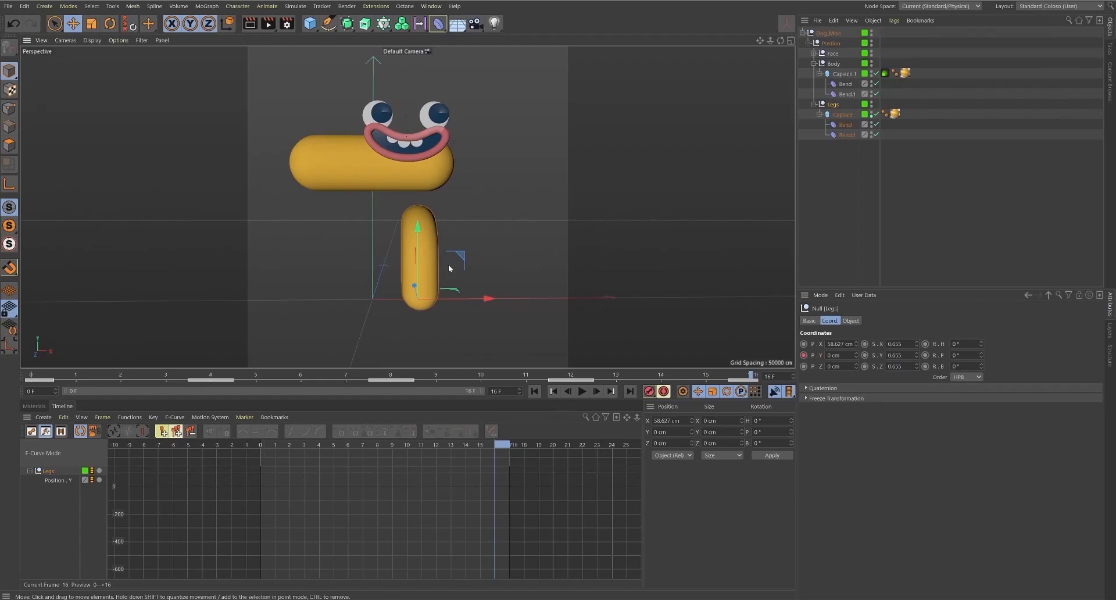
left_click_drag(326, 282, 484, 285, "alt")
scroll(479, 284, "up", 2)
left_click(849, 134)
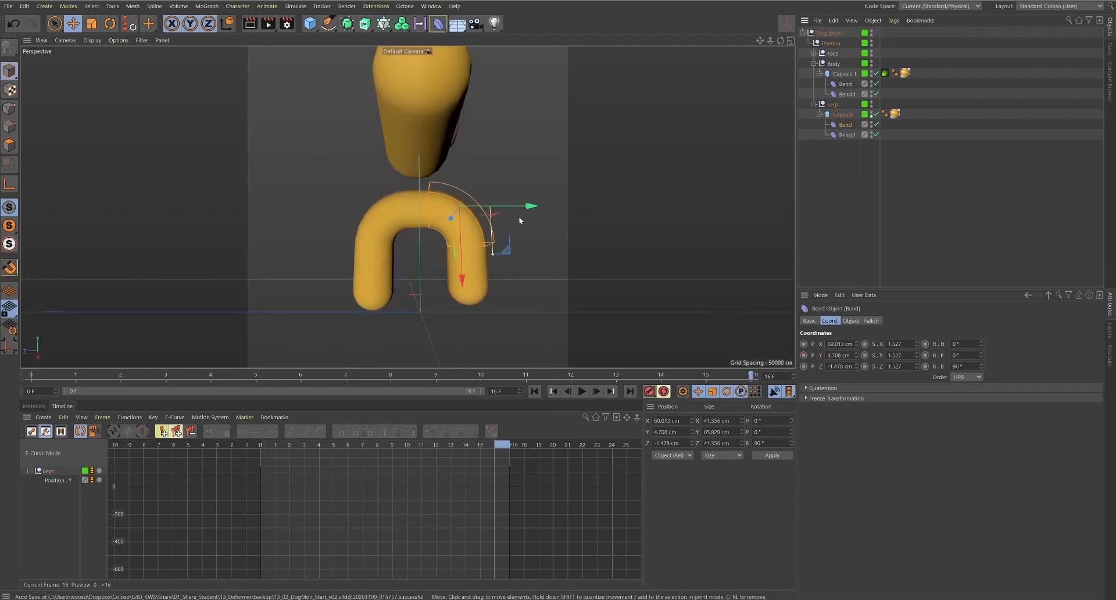
left_click_drag(529, 207, 526, 208)
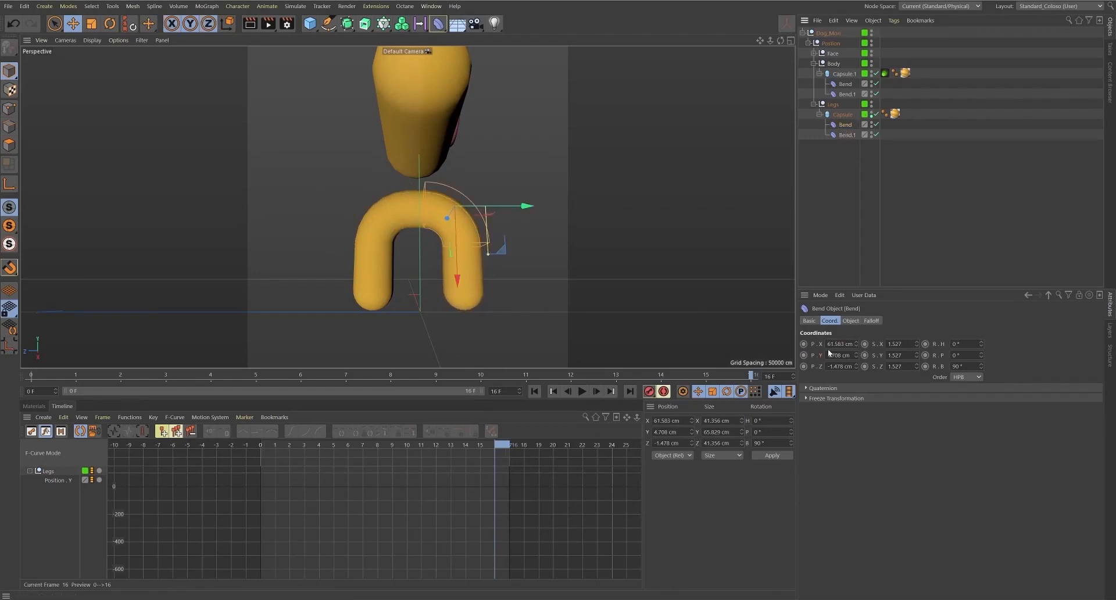
type("61")
key("Return")
left_click(843, 135)
left_click(851, 344)
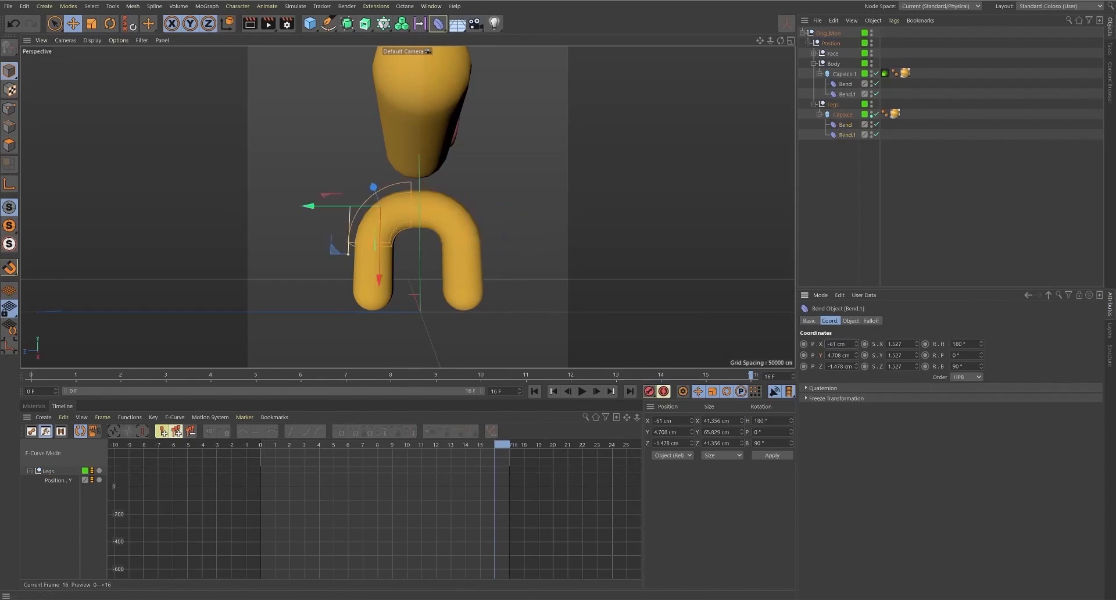
- Play the animation and examine the legs' up-and-down motion from several angles
left_click_drag(504, 281, 431, 260, "alt")
mouse_move(431, 260)
right_mouse_down("alt")
mouse_move(466, 274)
mouse_move(443, 256)
right_mouse_up("alt")
left_click_drag(443, 256, 432, 214, "alt")
middle_click_drag(457, 214, 469, 211, "alt")
left_click_drag(470, 211, 420, 243, "alt")
left_click(580, 394)
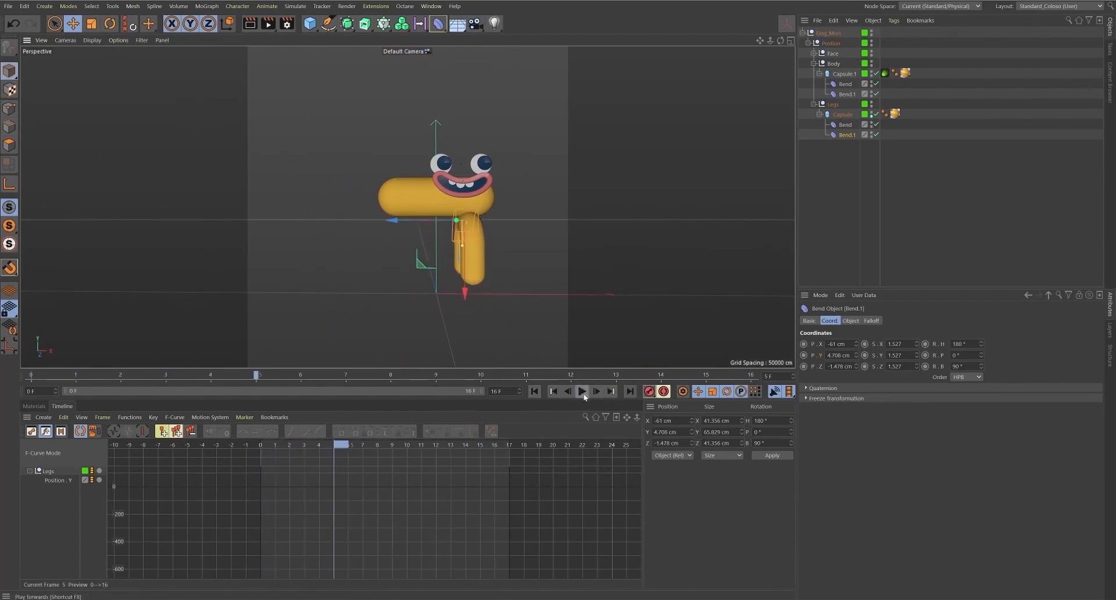
right_click_drag(529, 295, 567, 284, "alt")
left_click_drag(568, 284, 472, 262, "alt")
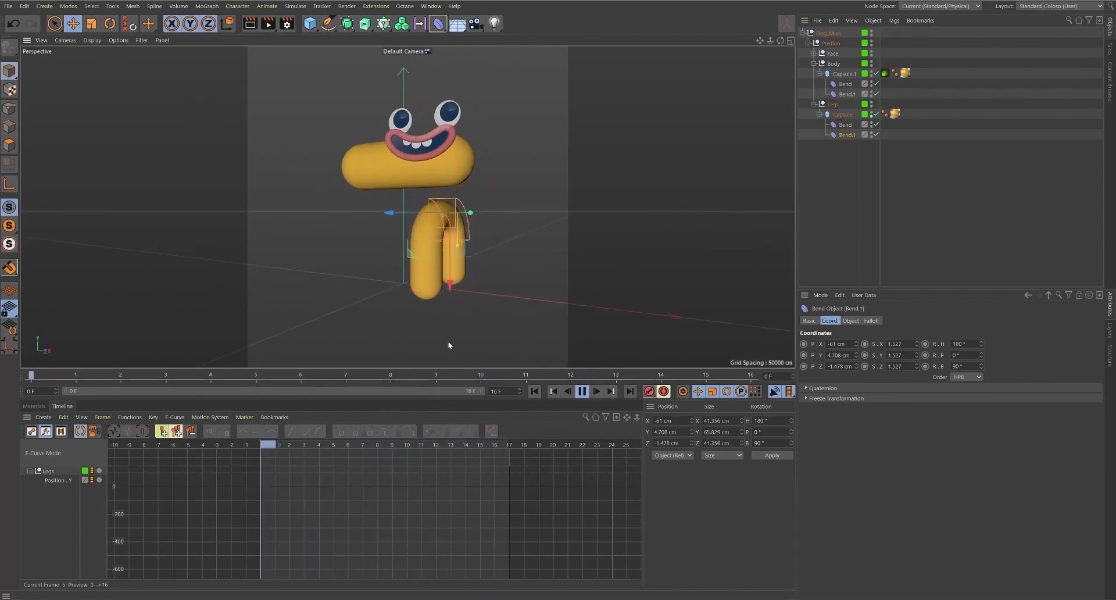
- Show the Legs null's Position Y F-curve and frame all its keys in the timeline
left_click(64, 482)
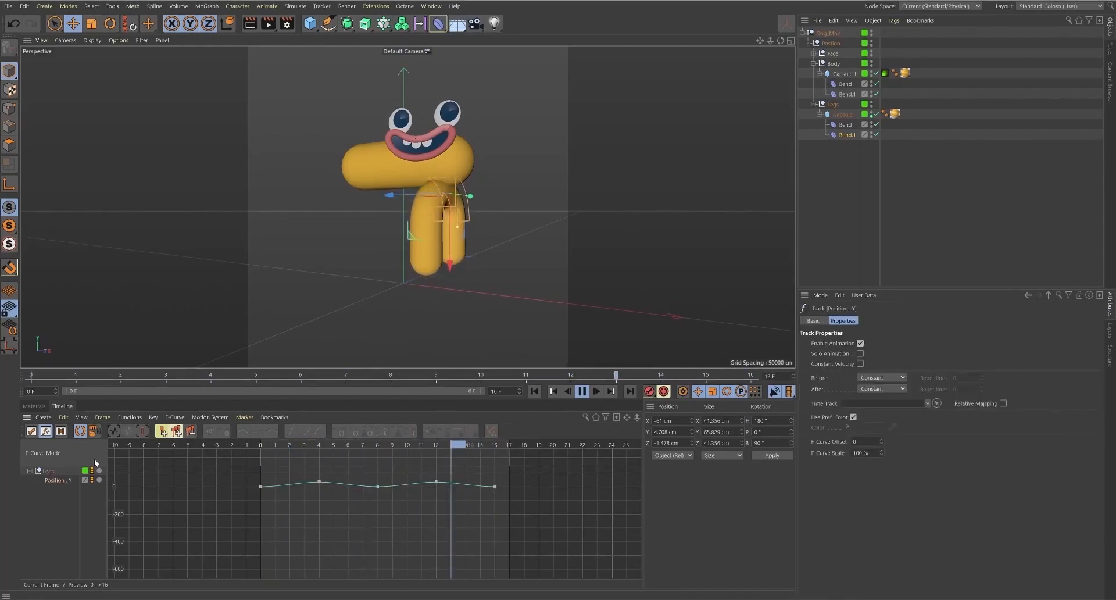
left_click_drag(226, 473, 461, 548)
key("h")
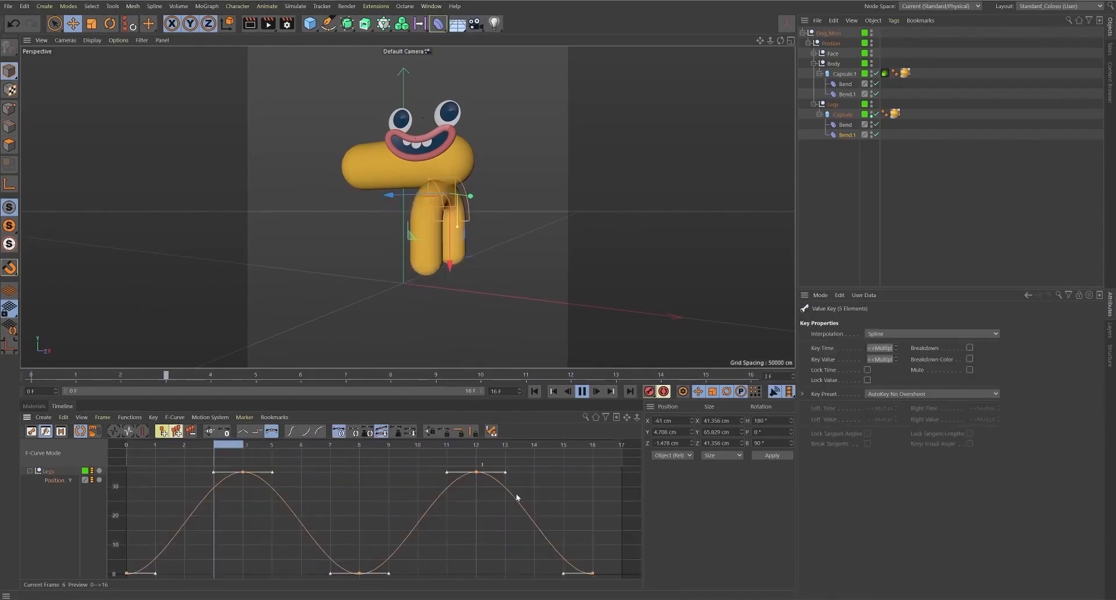
right_click_drag(514, 490, 388, 523, "alt")
key("h")
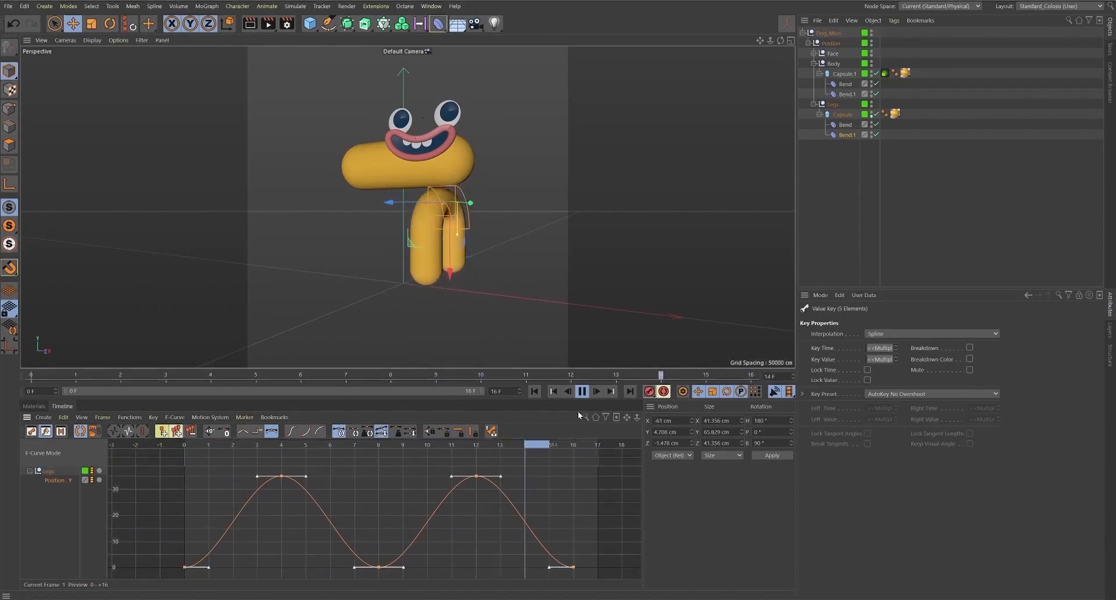
- Stop playback and give the 0 cm keys at frames 0, 8 and 16 zero-length tangents
left_click(582, 391)
mouse_move(377, 441)
left_mouse_down()
mouse_move(266, 448)
mouse_move(384, 477)
mouse_move(451, 468)
mouse_move(361, 479)
mouse_move(387, 451)
left_mouse_up()
left_click(378, 567)
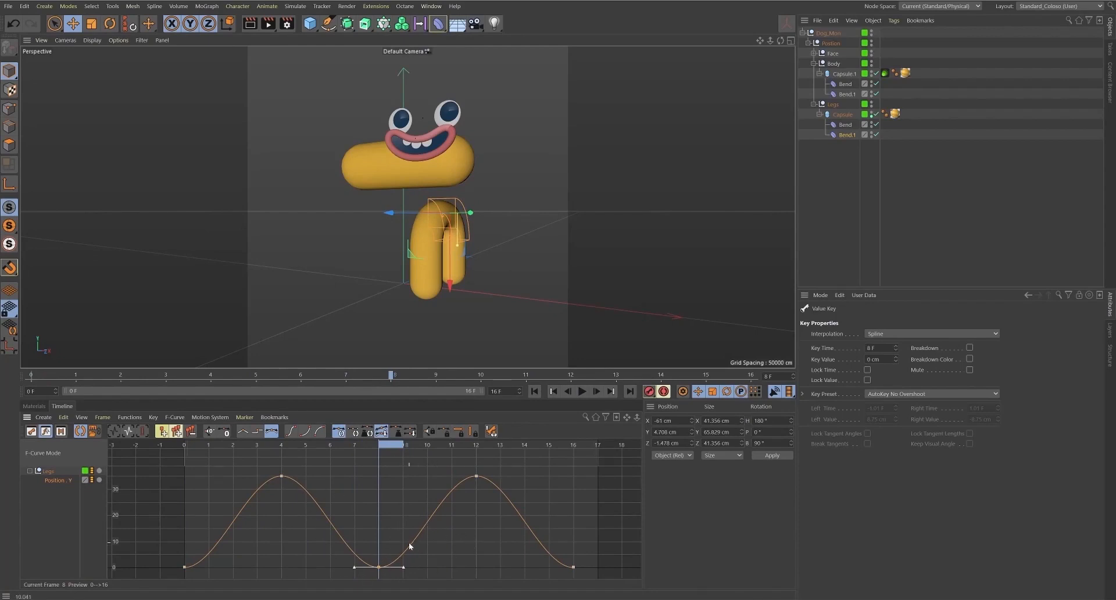
left_click_drag(160, 553, 639, 580)
left_click(225, 432)
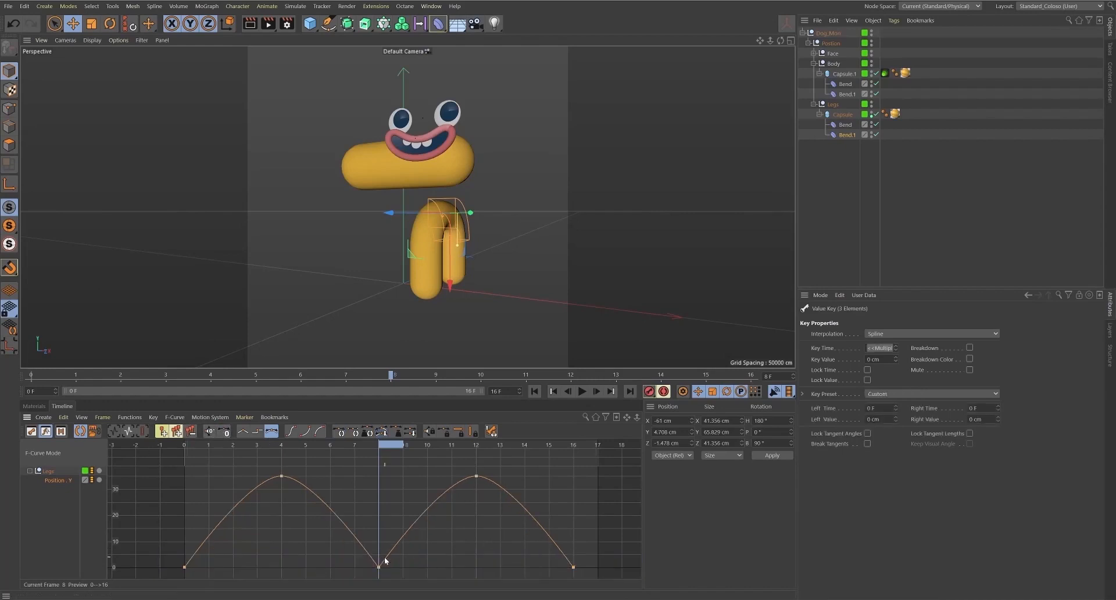
- Lengthen the tangents of the 35 cm keys at frames 4 and 12 to about 2.26 frames and play the result
left_click_drag(236, 511, 533, 470)
left_click_drag(384, 445, 406, 461)
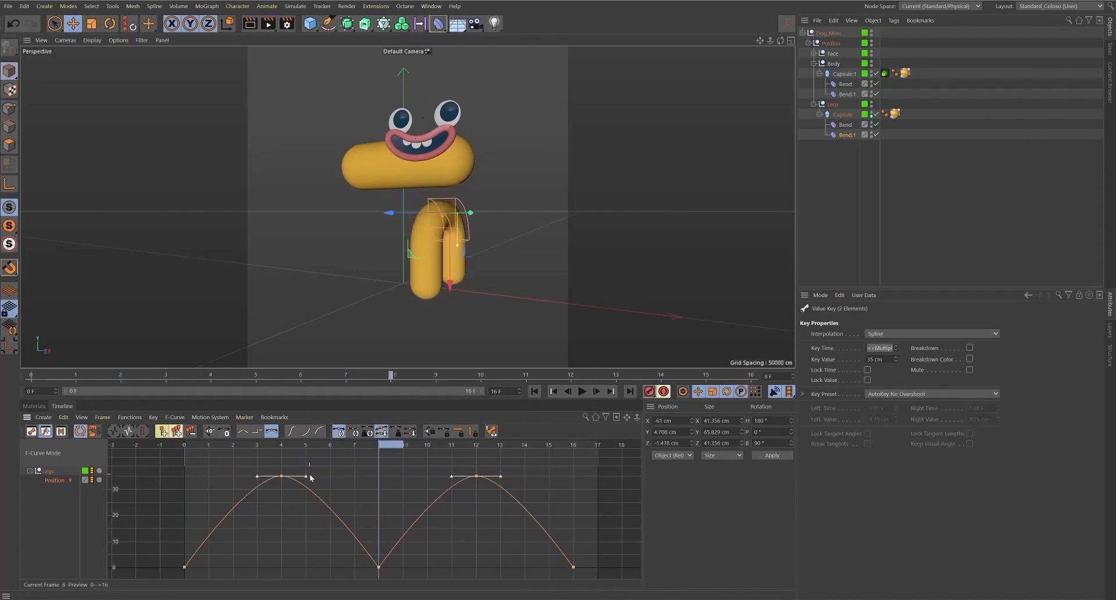
left_click_drag(307, 477, 335, 473)
left_click(534, 391)
left_click(582, 390)
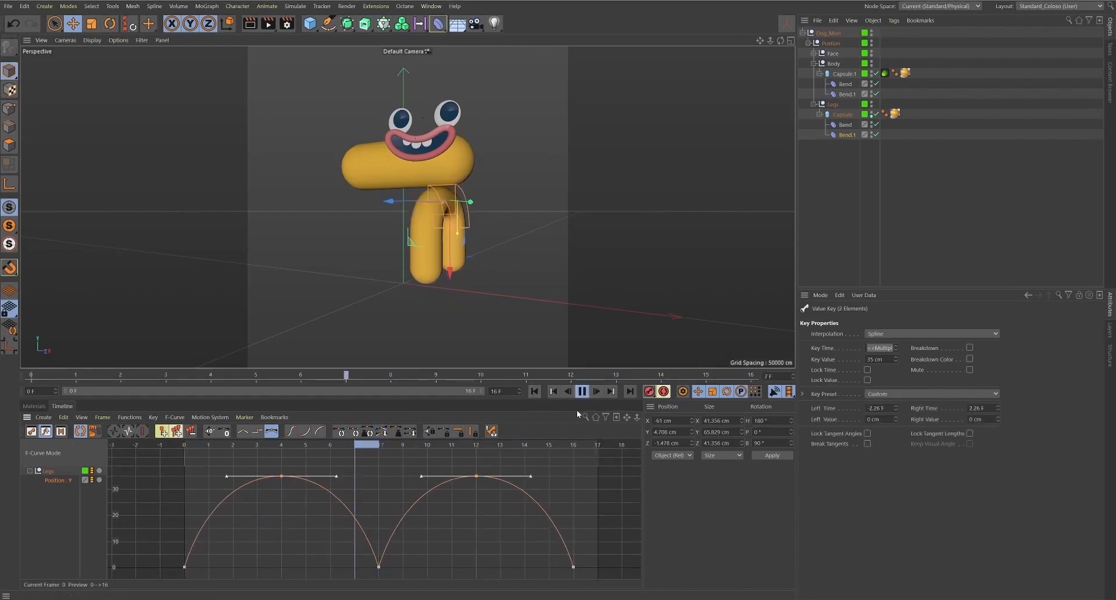
- Extend the animation's end to frame 100 and reframe the Legs' Position Y curve
right_click_drag(530, 518, 436, 417, "alt")
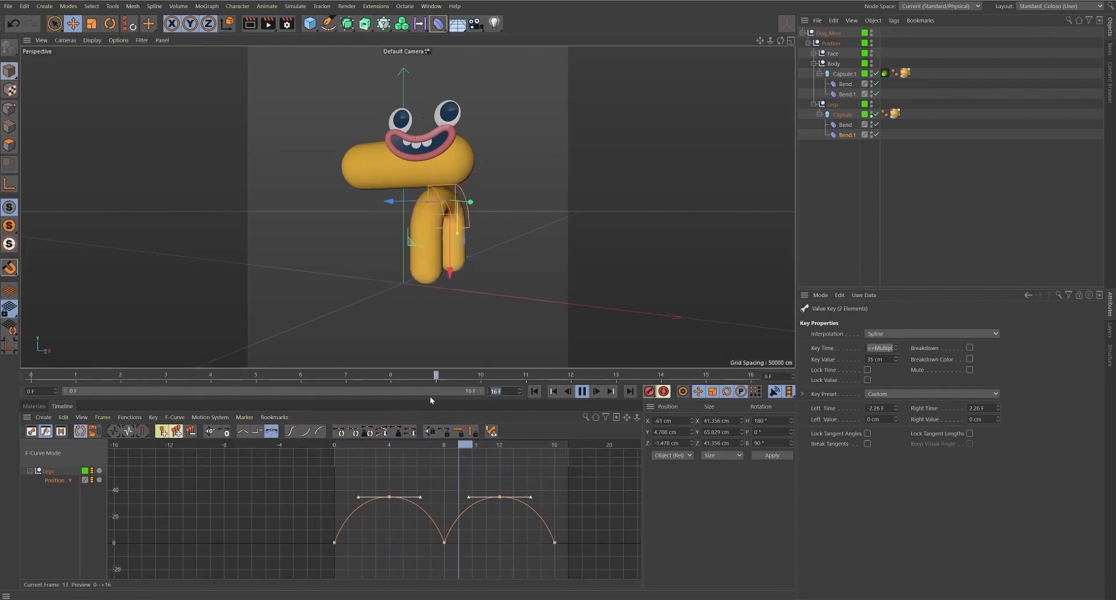
type("100")
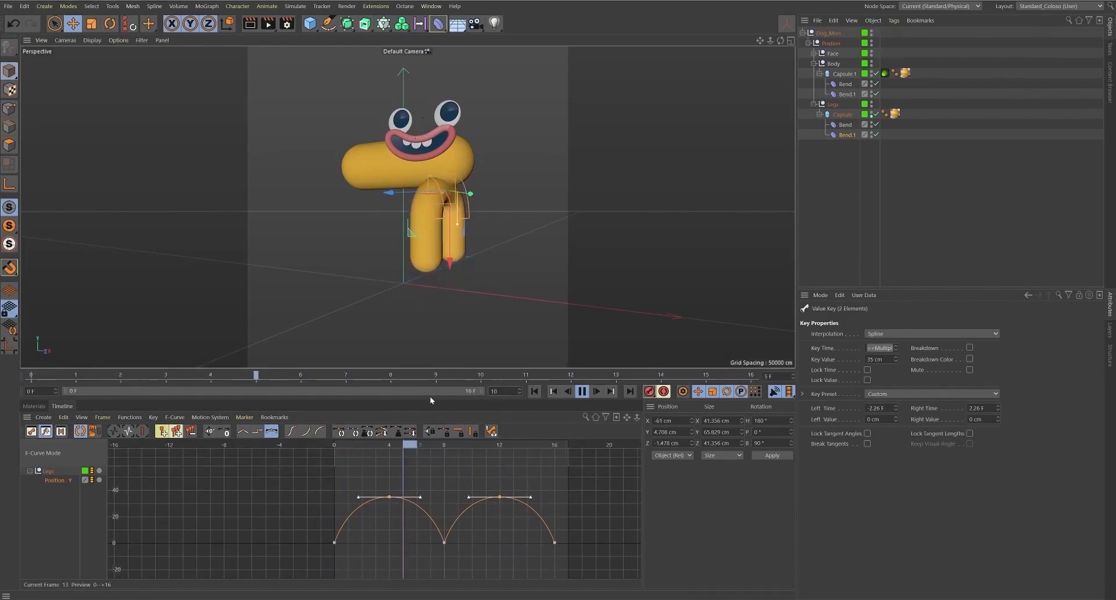
key("Return")
right_click_drag(509, 494, 486, 472, "alt")
middle_click_drag(442, 454, 277, 452, "alt")
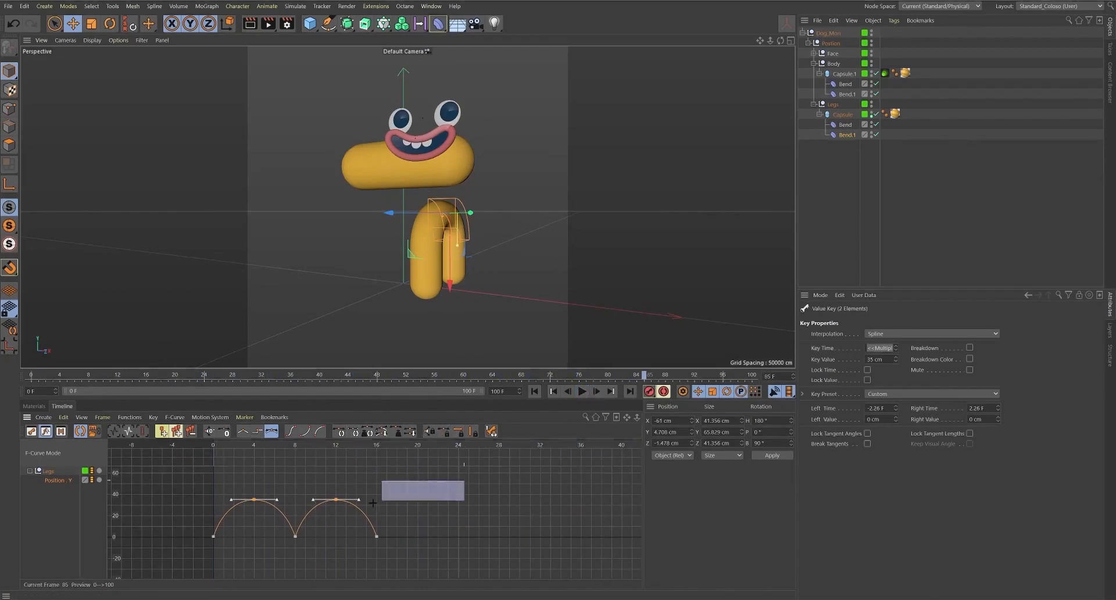
- Select all five Position Y keys of the Legs null and set the track to Repeat After
left_click_drag(406, 495, 159, 579)
left_click_drag(419, 474, 134, 574)
left_click(128, 417)
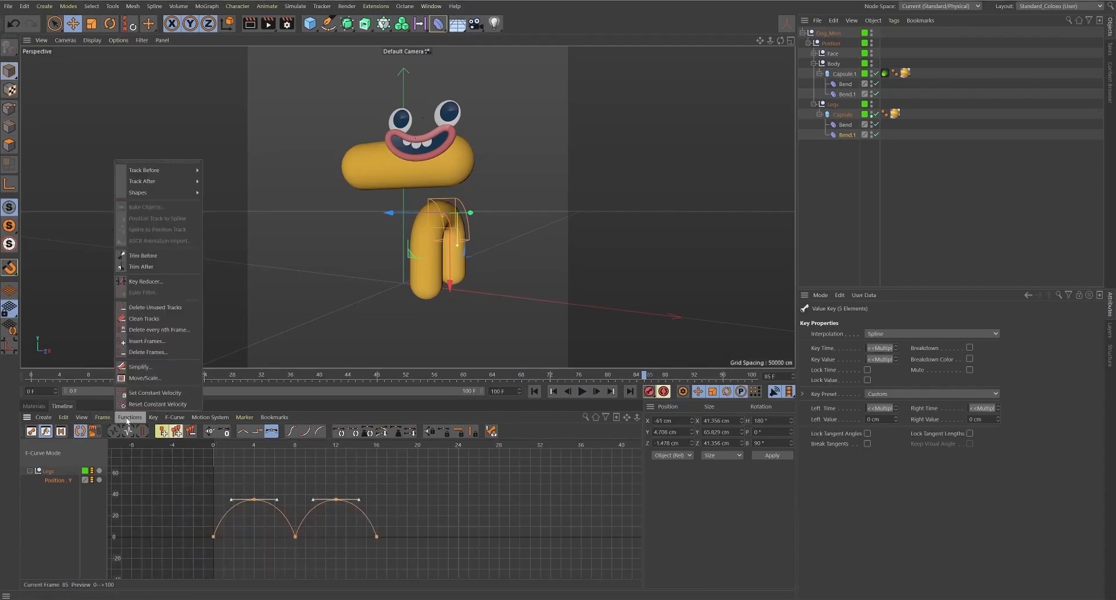
mouse_move(168, 181)
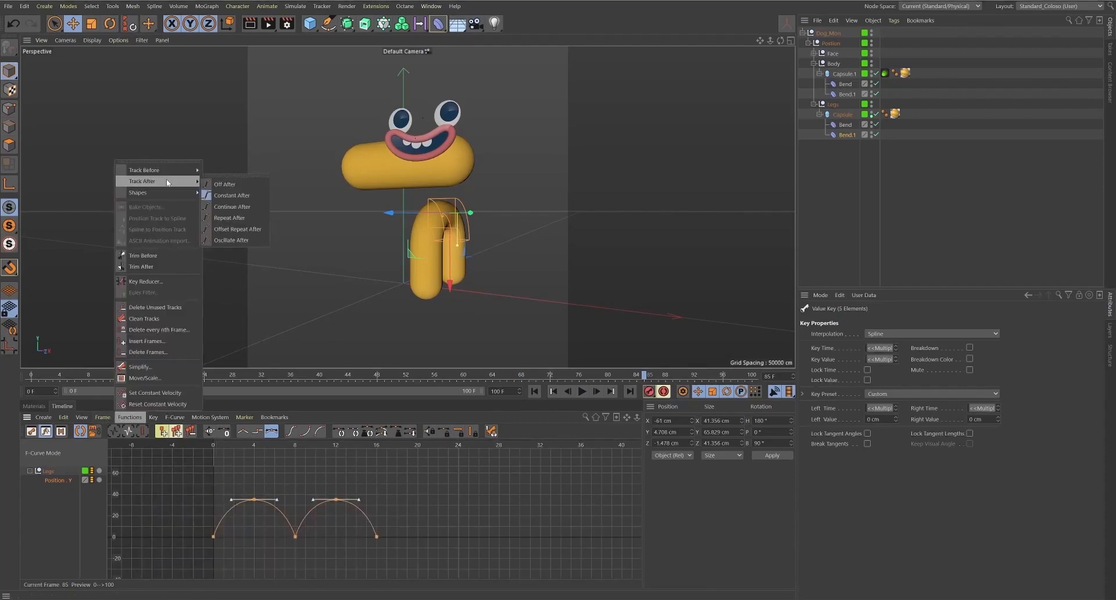
left_click(230, 218)
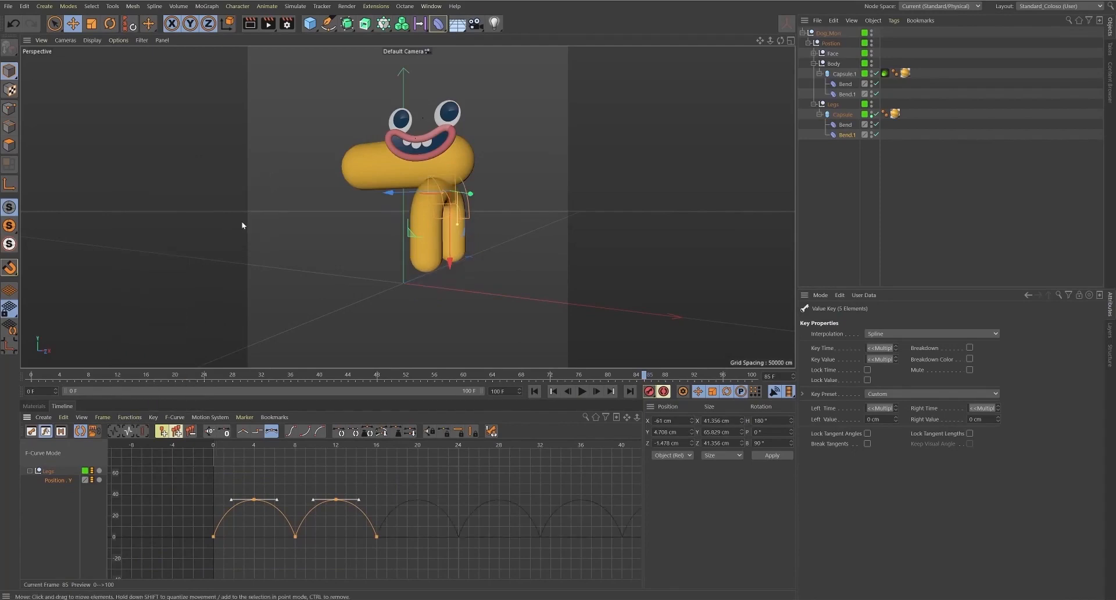
- Play the 100-frame animation from the start and view the repeating leg hop from the side
left_click(541, 391)
left_click(582, 391)
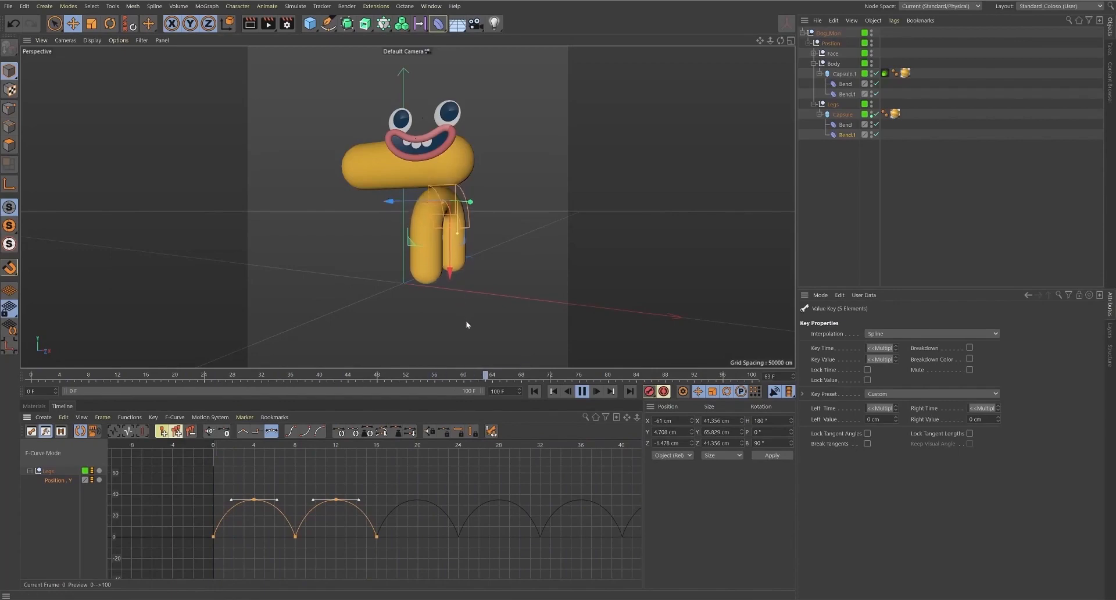
mouse_move(469, 313)
left_mouse_down("alt")
mouse_move(525, 319)
mouse_move(482, 314)
left_mouse_up("alt")
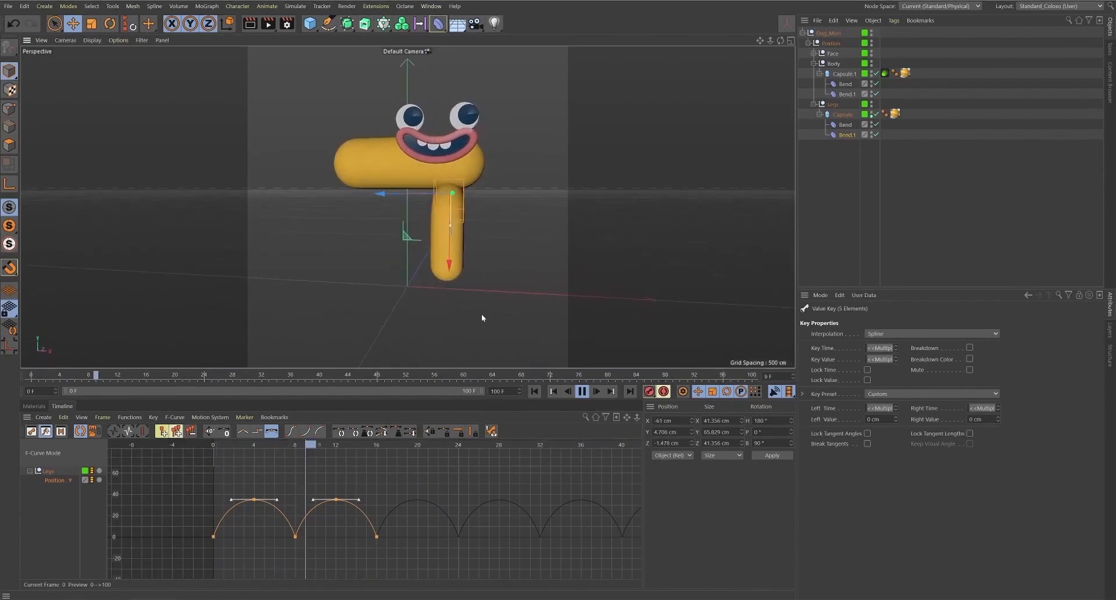
- Set the animation's end to frame 16, preview the repeated curve up to frame 80, and return the end to frame 16
left_click_drag(507, 392, 417, 394)
type("16")
key("Return")
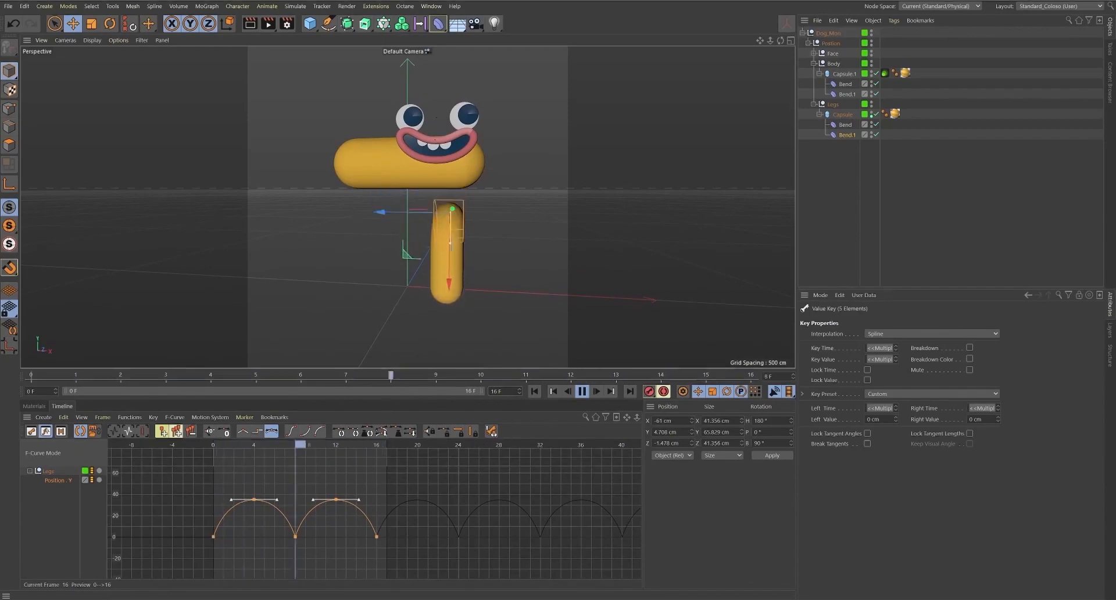
key("Return")
key("h")
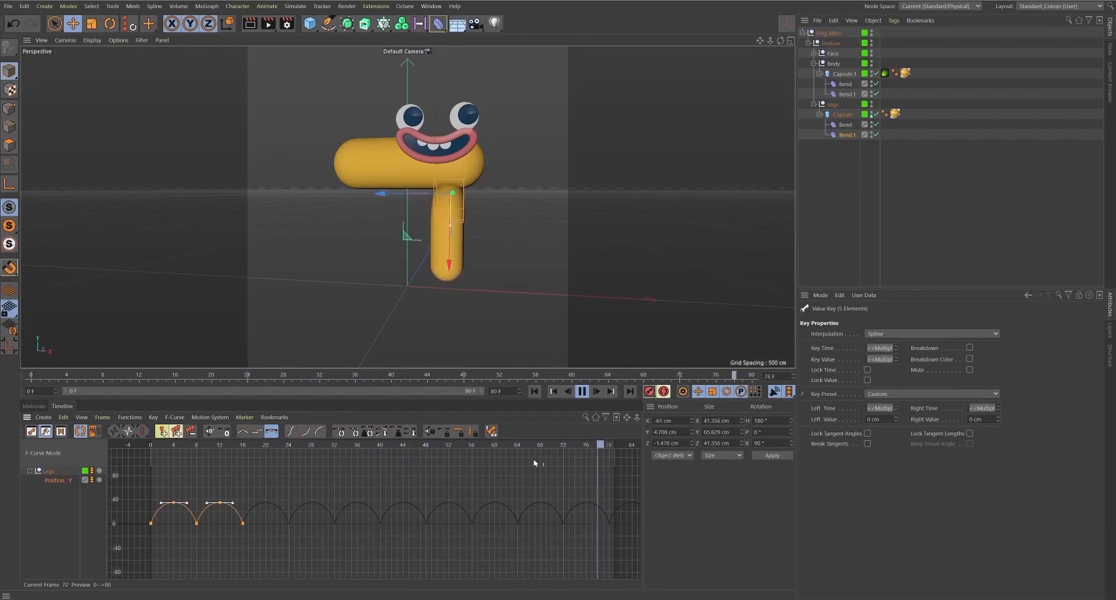
key("Return")
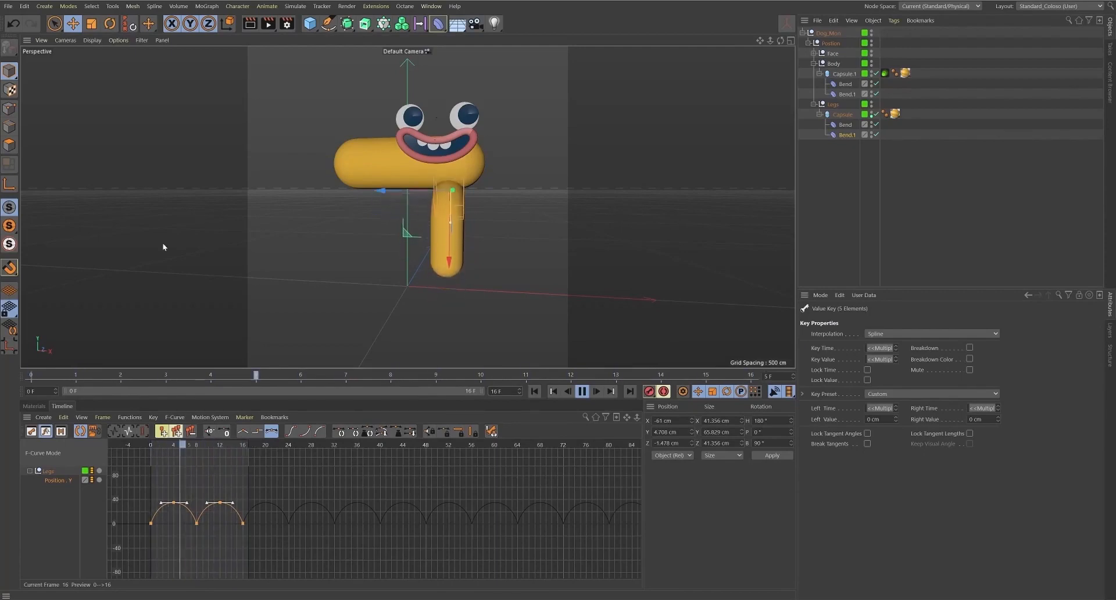
- Stop playback and set the legs' Bend.1 deformer to X -55 cm and the Bend deformer to X 55 cm
left_click_drag(418, 277, 405, 204, "alt")
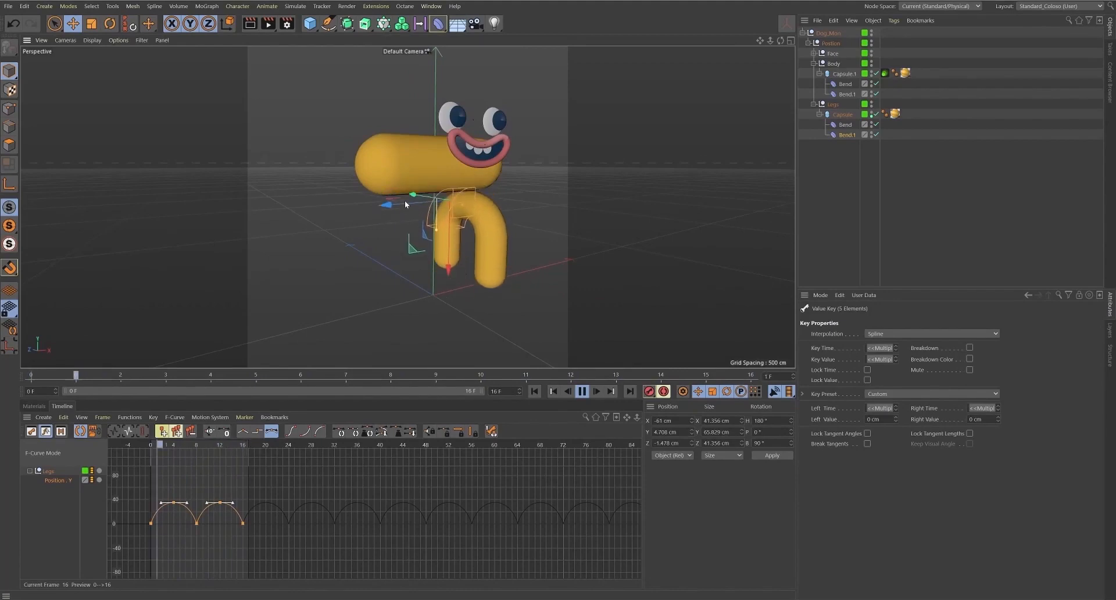
left_click(584, 393)
left_click(836, 135)
scroll(438, 182, "up", 5)
left_click_drag(384, 189, 444, 182, "alt")
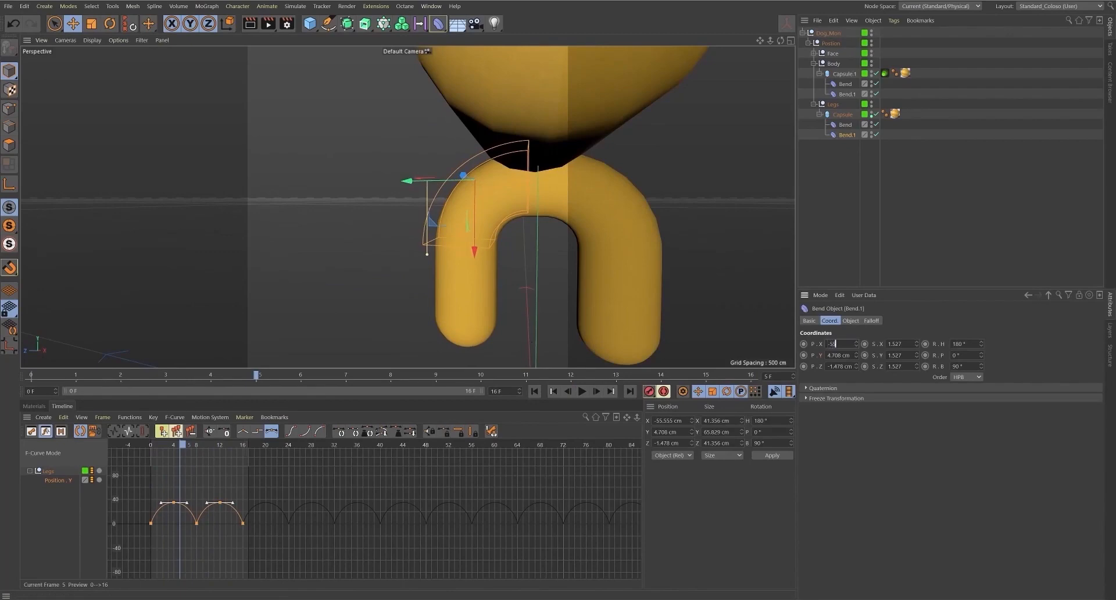
left_click(846, 124)
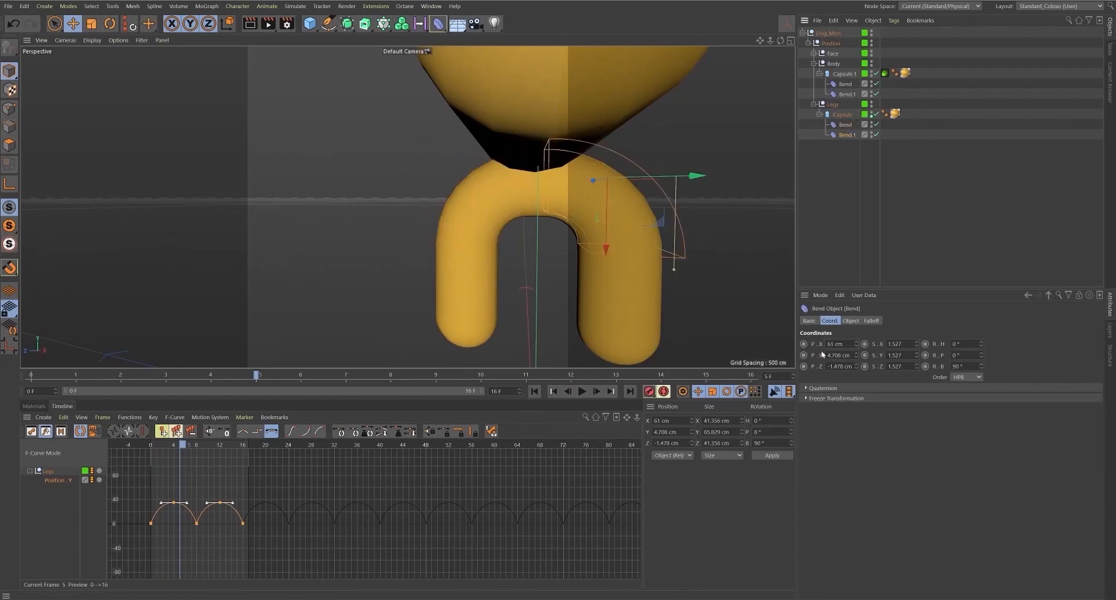
key("Return")
scroll(598, 244, "down", 5)
left_click_drag(598, 244, 562, 176, "alt")
middle_click_drag(562, 177, 451, 150, "alt")
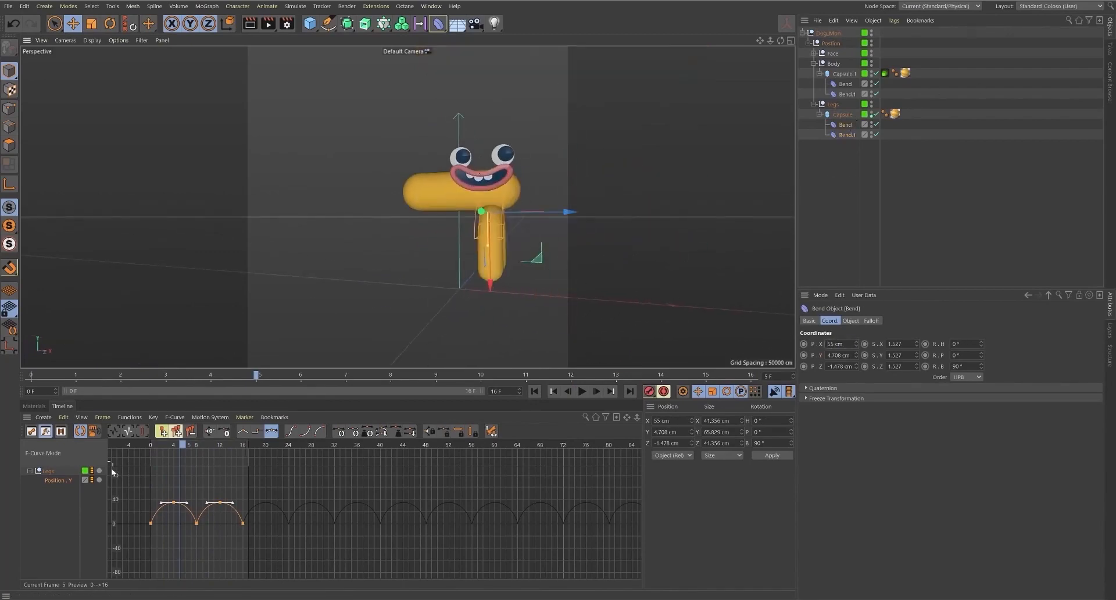
- Select the legs' Capsule, play the animation, and examine the adjusted legs close up and from several angles
left_click_drag(174, 447, 121, 453)
left_click_drag(447, 314, 526, 308, "alt")
left_click(843, 115)
scroll(494, 250, "up", 4)
mouse_move(494, 250)
left_mouse_down("alt")
mouse_move(514, 188)
mouse_move(484, 262)
left_mouse_up("alt")
scroll(514, 188, "down", 5)
scroll(583, 245, "up", 5)
left_click_drag(582, 244, 493, 172, "alt")
scroll(493, 173, "down", 5)
key("F8")
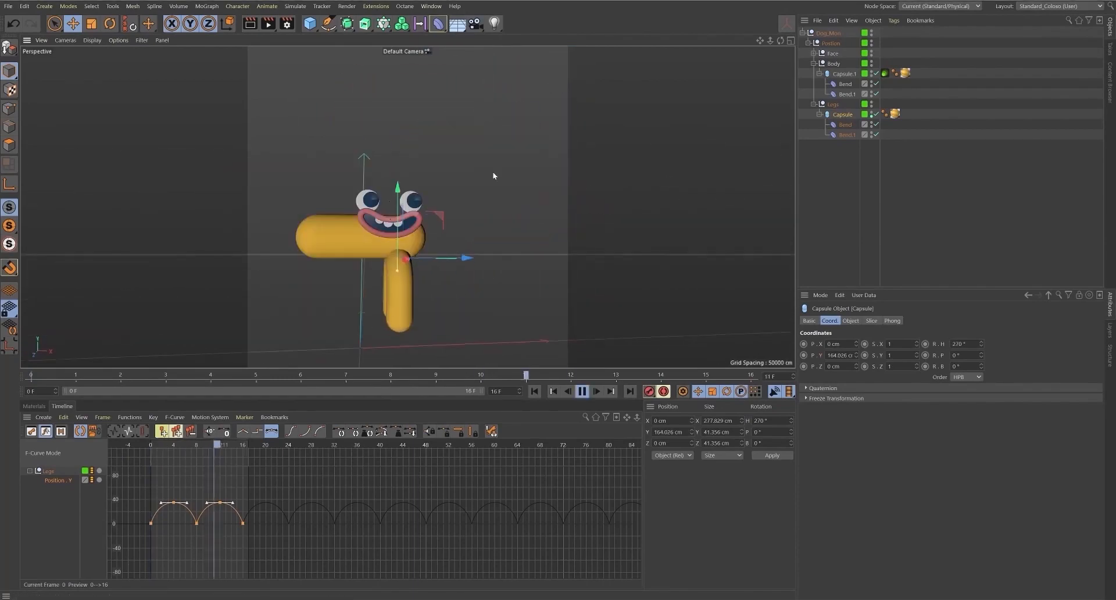
left_click(582, 392)
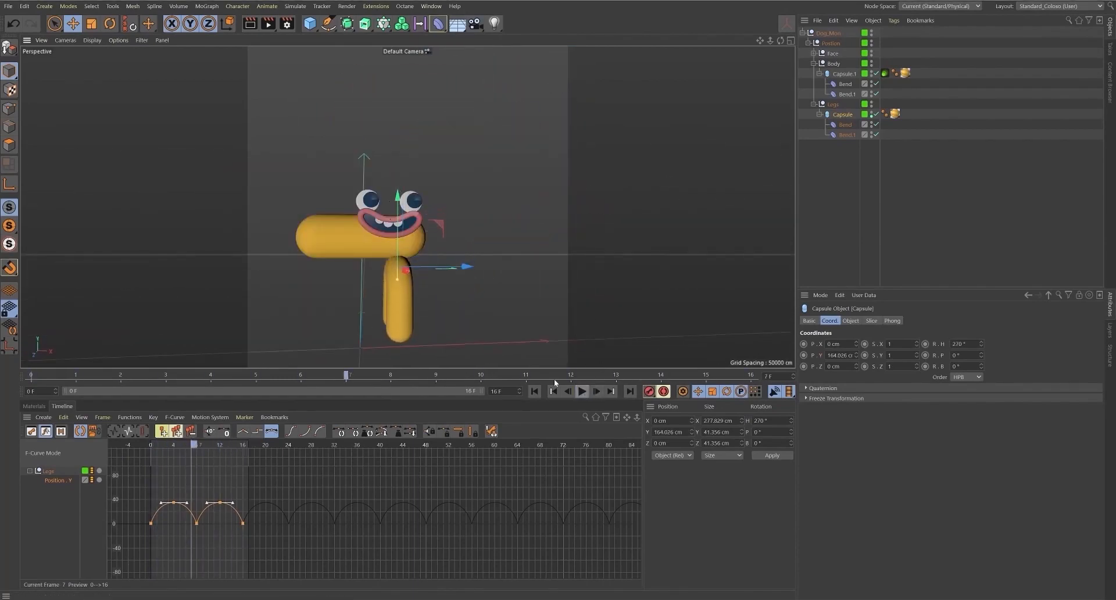
- Select both Bend deformers of the legs at frame 0, try a different bend Angle, and undo it
left_click(38, 382)
left_click(836, 174)
left_click(844, 126)
left_click(843, 136, "shift")
left_click(847, 325)
left_click_drag(898, 386, 885, 357)
key("ctrl+z")
scroll(333, 350, "up", 5)
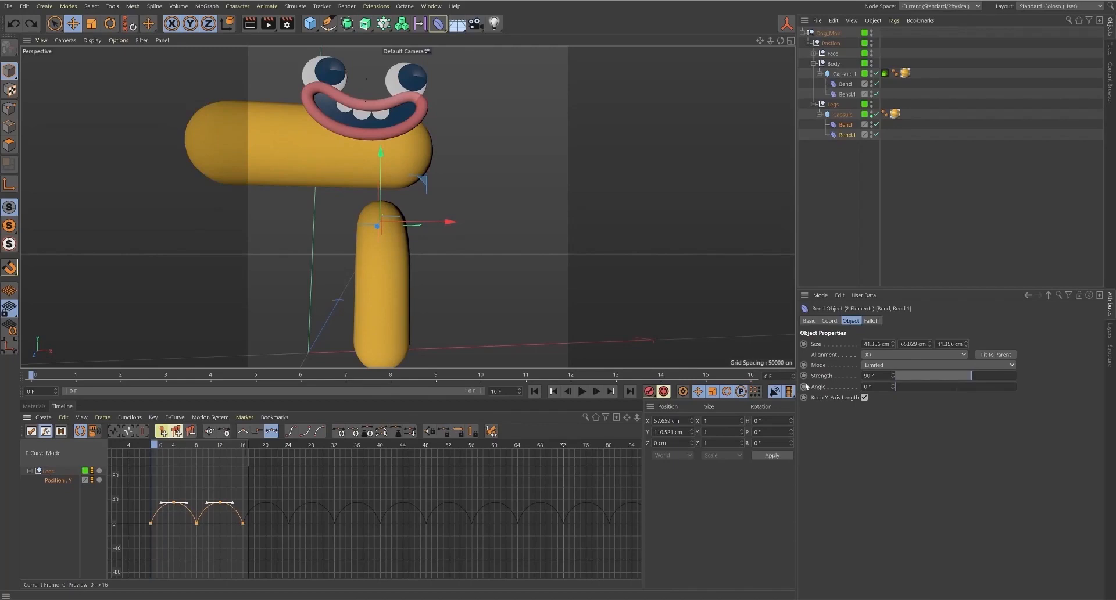
- Keyframe the Angle of both Bend deformers at 0° on frame 0, 37° on frame 4 and 0° on frame 8
left_click(173, 449)
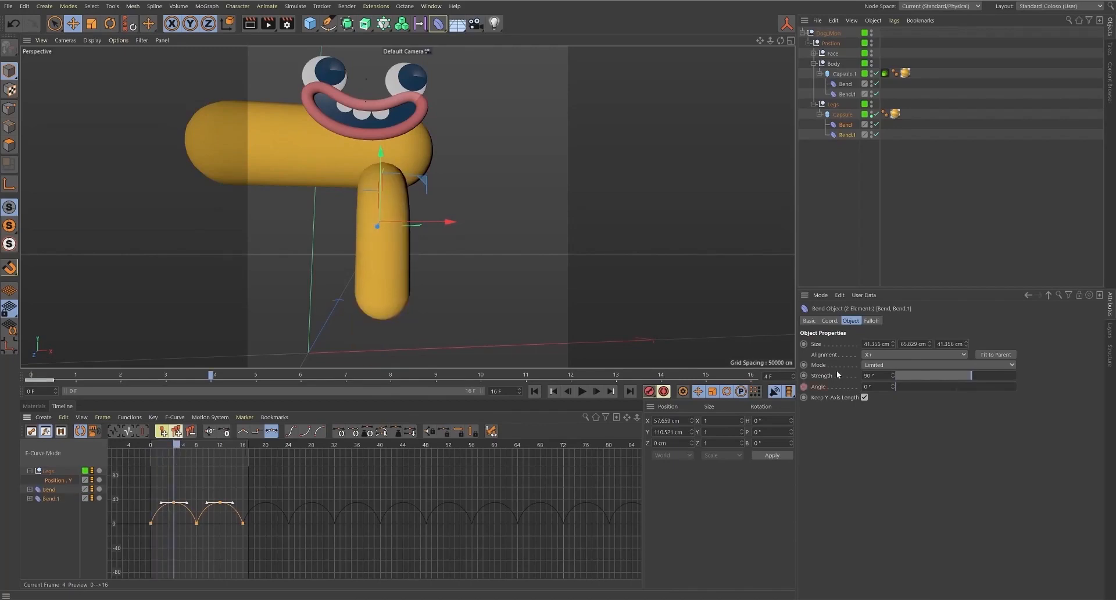
mouse_move(893, 386)
left_mouse_down()
mouse_move(893, 366)
mouse_move(893, 375)
left_mouse_up()
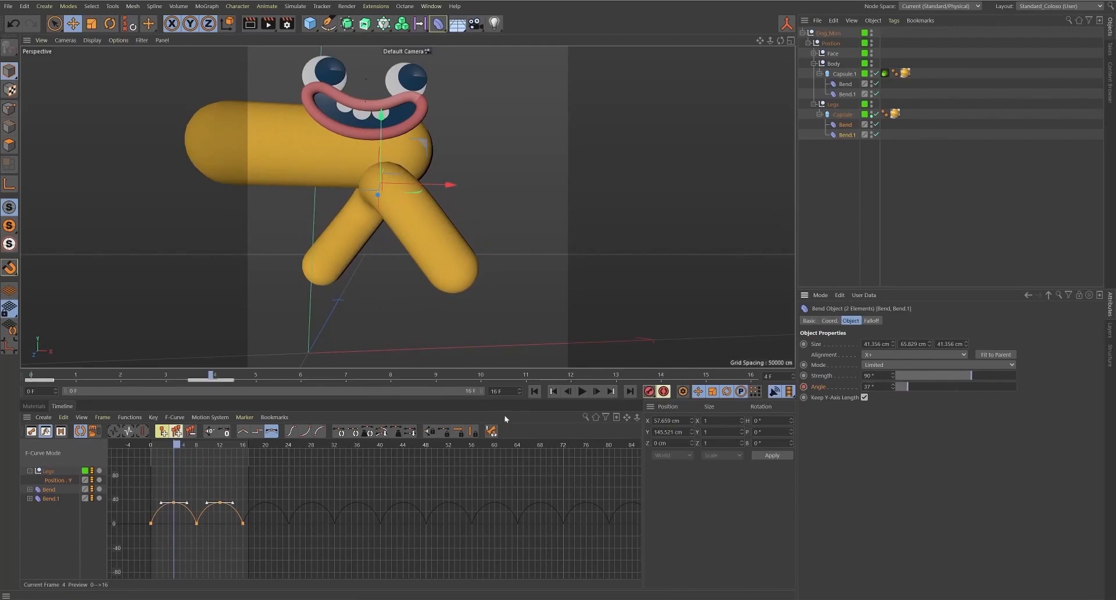
left_click_drag(184, 449, 205, 450)
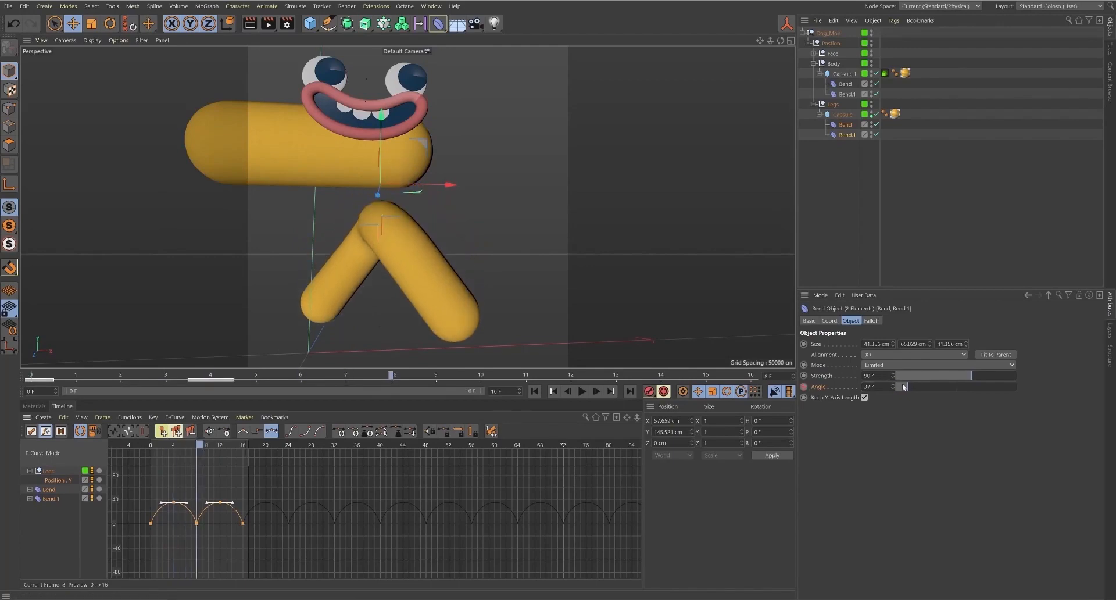
key("Return")
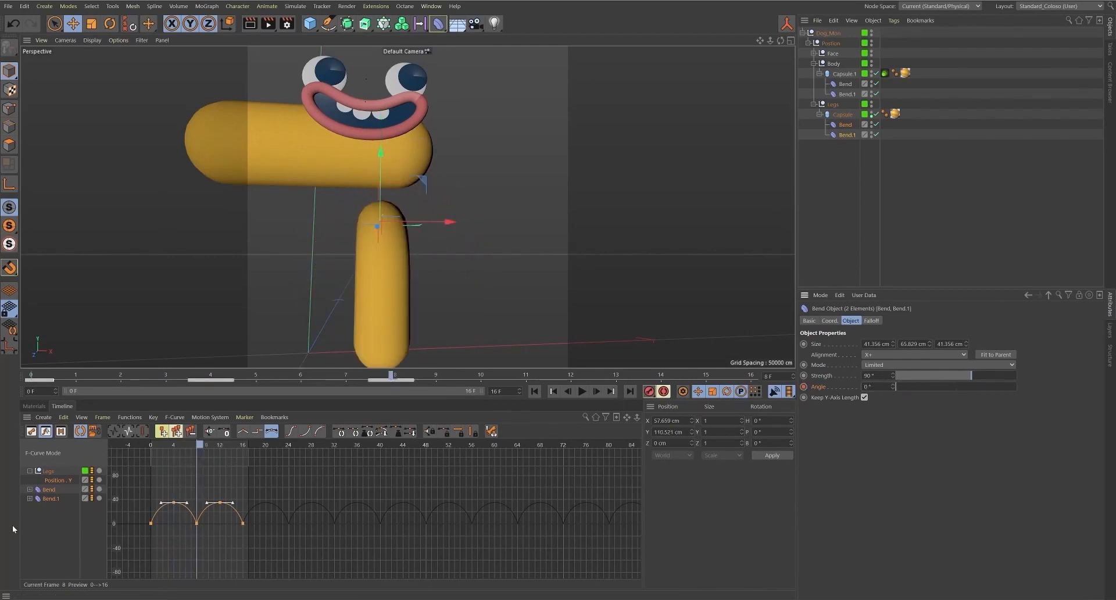
- Show the Angle F-curves of both Bend deformers, select all their keys, and frame them
left_click(49, 498)
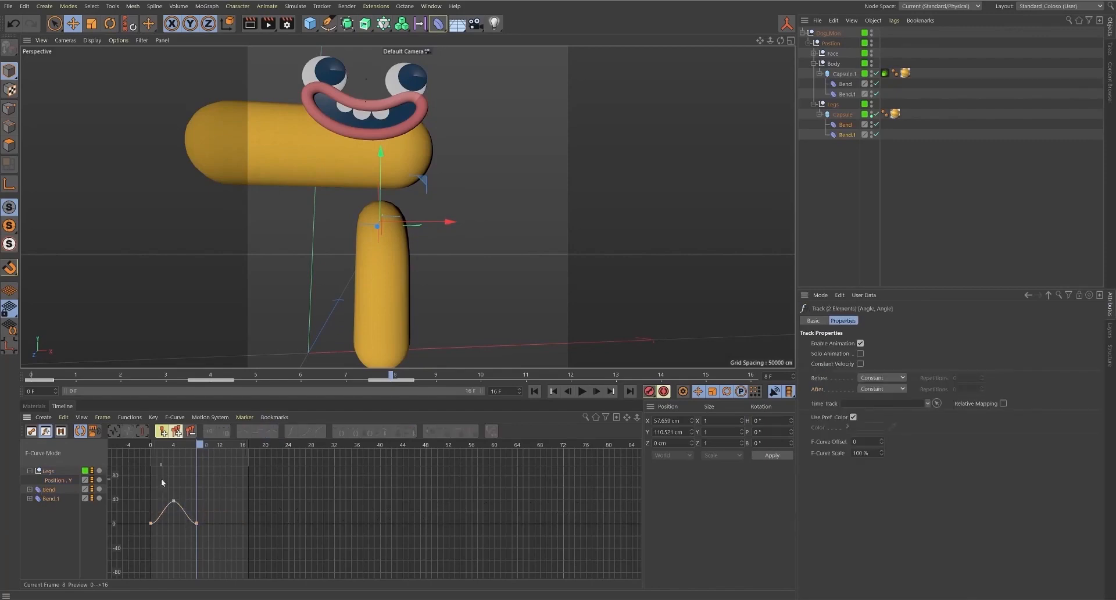
scroll(228, 506, "up", 1)
middle_click_drag(134, 450, 415, 445, "alt")
left_click_drag(362, 486, 488, 560)
key("s")
right_click_drag(524, 512, 337, 546, "alt")
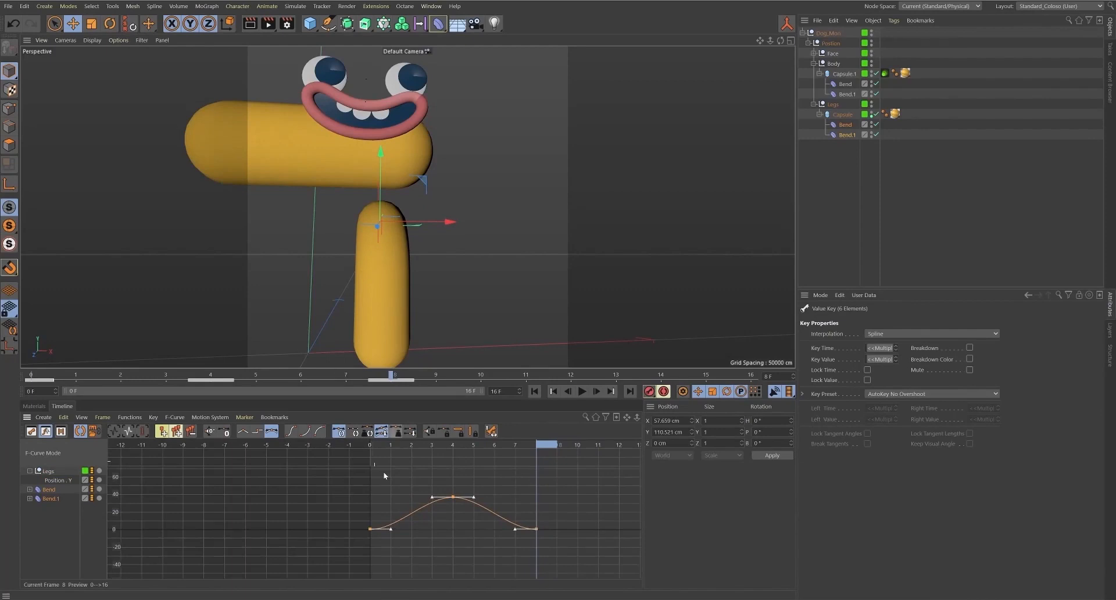
- Duplicate the Angle keys of both Bend deformers from frame 8 so the curves continue to frame 16
middle_click_drag(546, 450, 355, 455, "alt")
key("ctrl+v")
left_click_drag(259, 446, 430, 454)
right_click_drag(434, 452, 387, 408, "alt")
middle_click_drag(420, 529, 376, 488, "alt")
right_click_drag(375, 488, 364, 520, "alt")
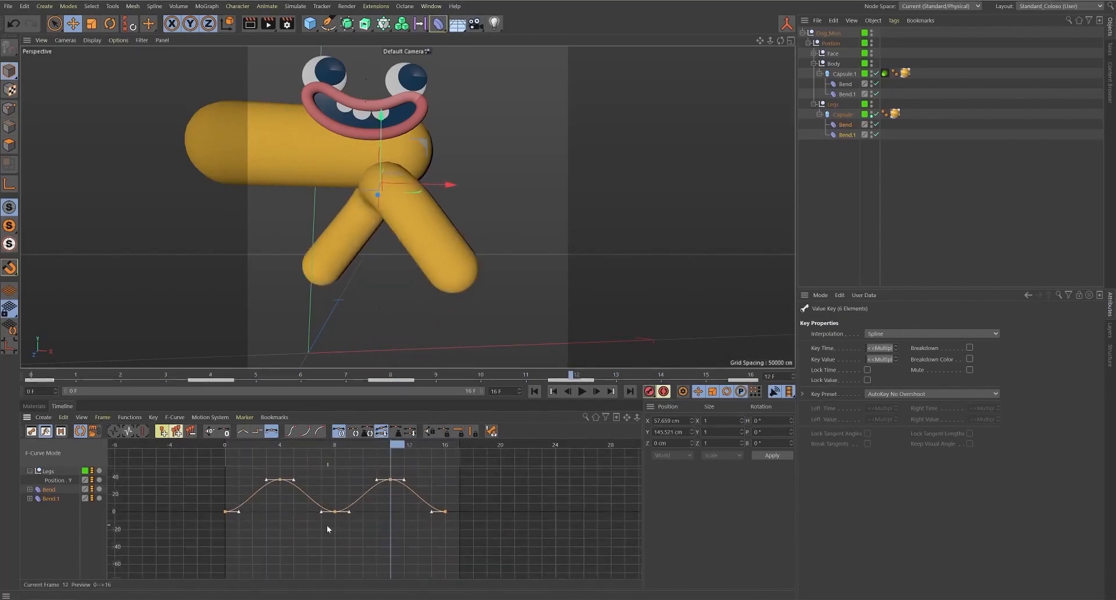
- Set the frame 12 Angle keys of both Bend deformers to -37°
left_click(391, 481)
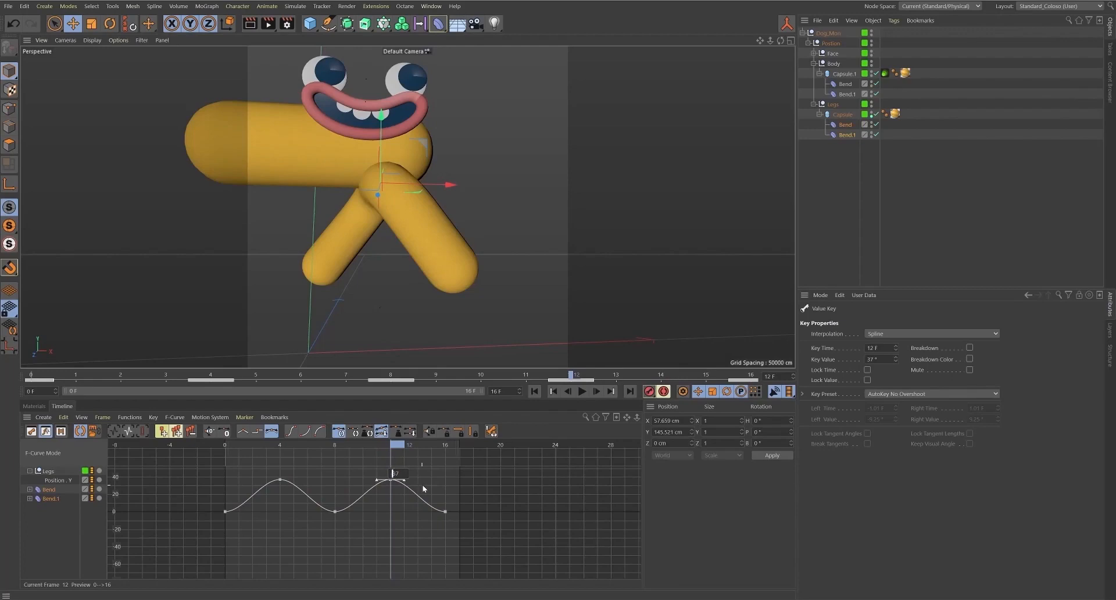
type("-")
key("Return")
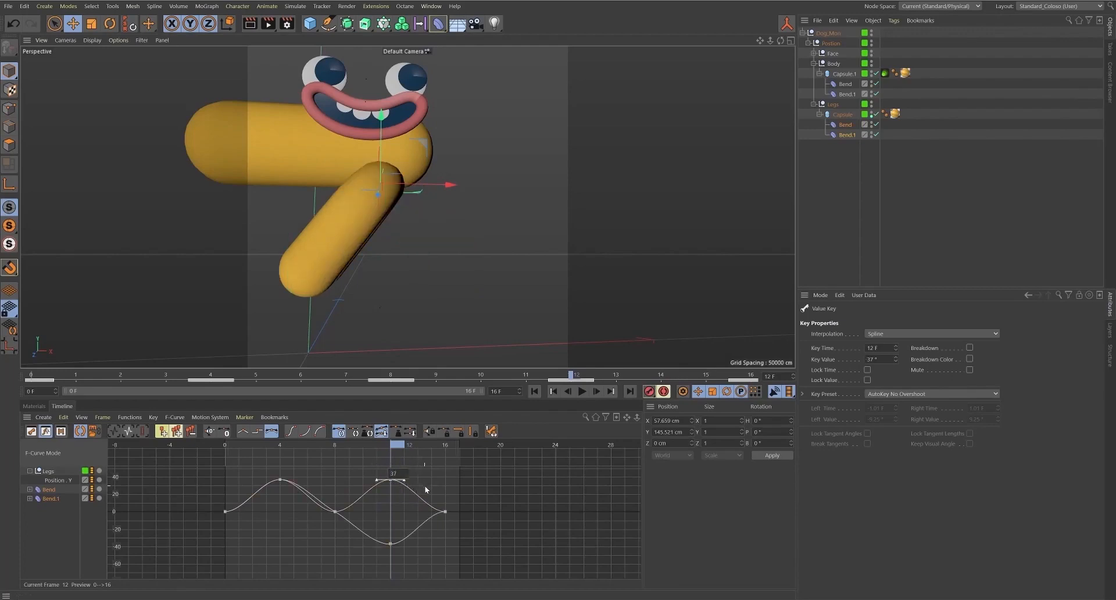
type("-")
key("Return")
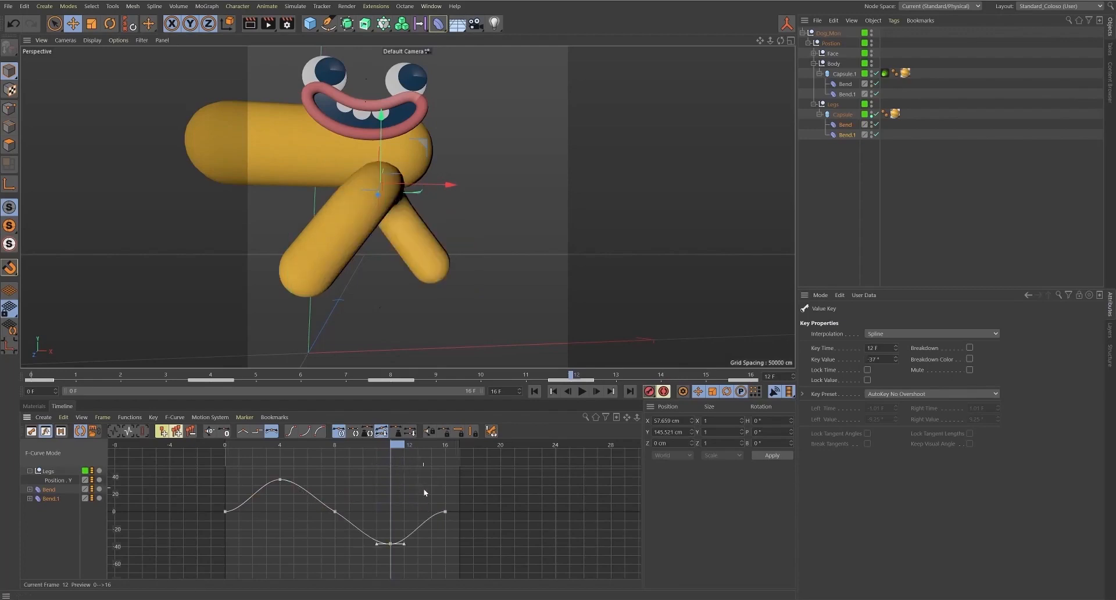
- Play the leg swing from the start, view it from the side, and check the Angle keys at frames 0 and 16
left_click(534, 392)
left_click(582, 391)
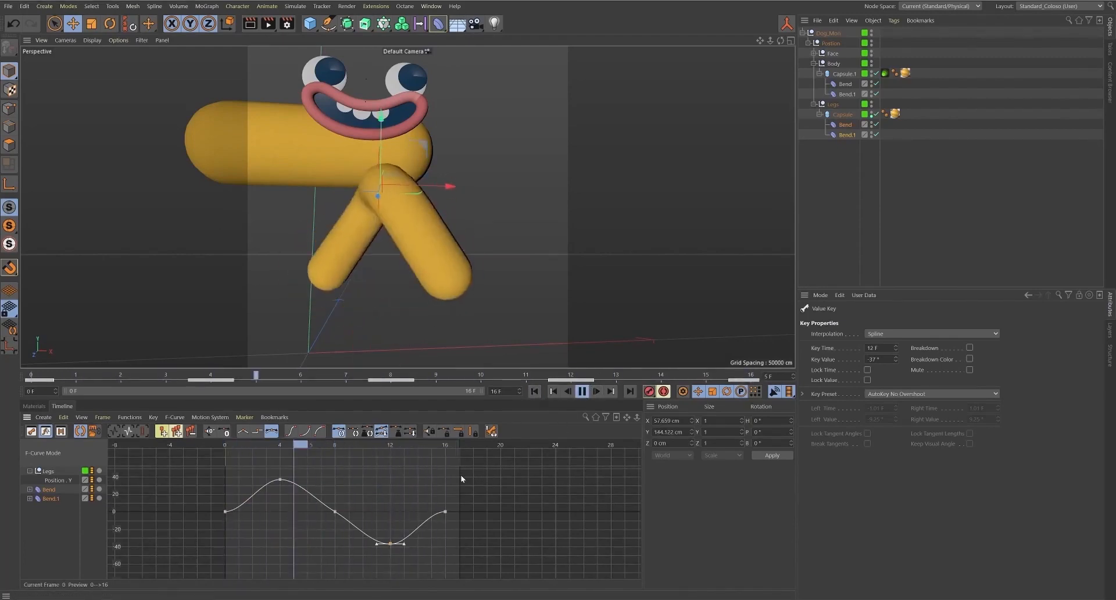
left_click_drag(475, 260, 454, 319, "alt")
left_click_drag(371, 234, 465, 269, "alt")
left_click_drag(201, 465, 452, 545)
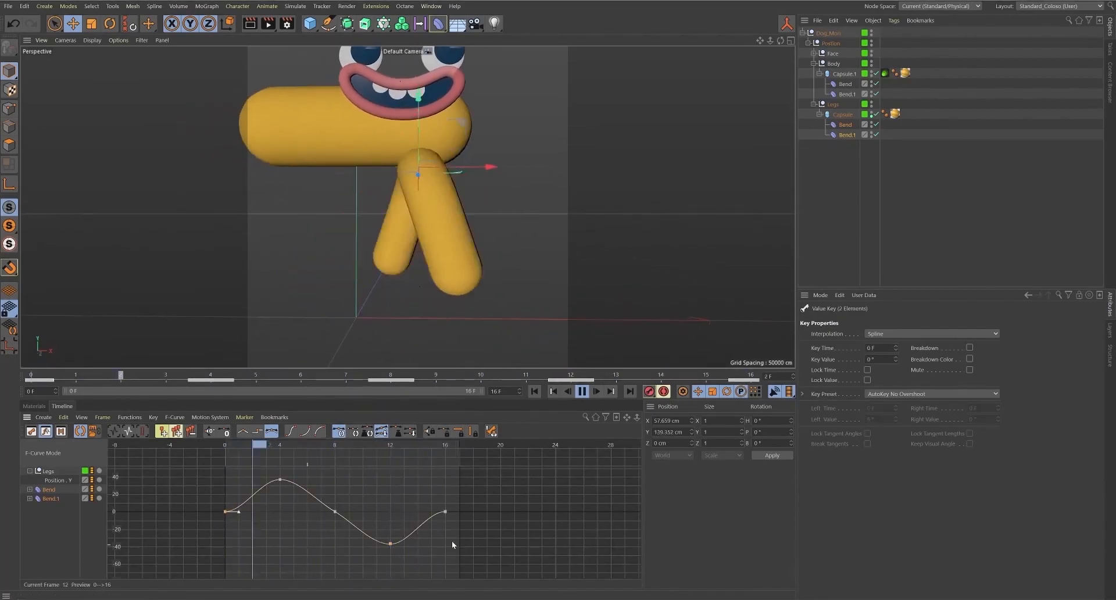
left_click_drag(429, 493, 499, 566, "shift")
mouse_move(250, 444)
left_mouse_down()
mouse_move(210, 448)
mouse_move(453, 455)
left_mouse_up()
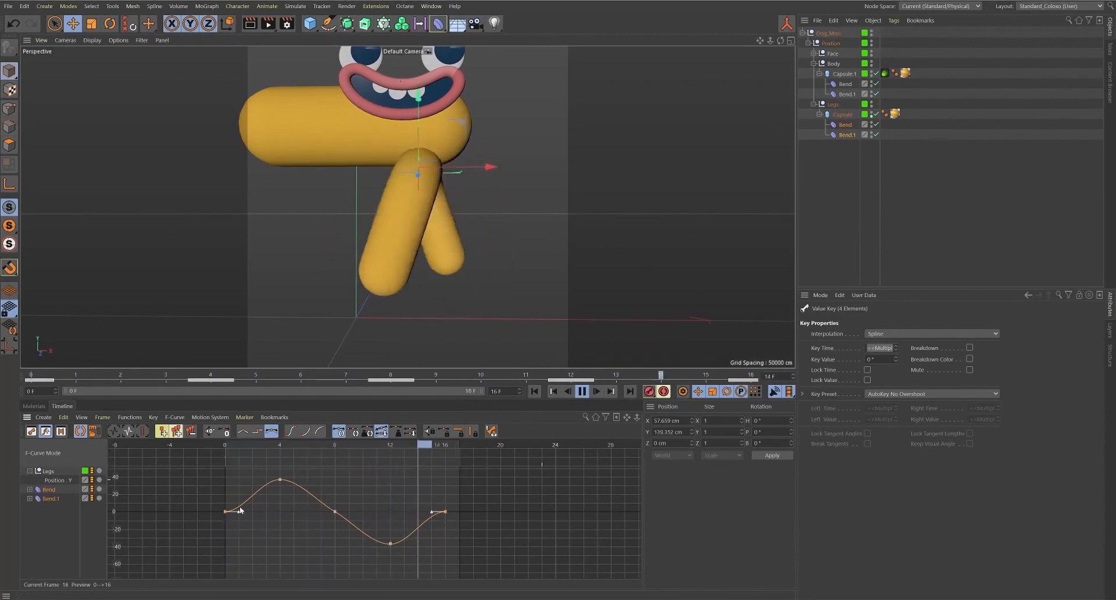
- Select all Angle keys of both Bend deformers and set their tracks to Repeat After
left_click_drag(181, 467, 514, 578)
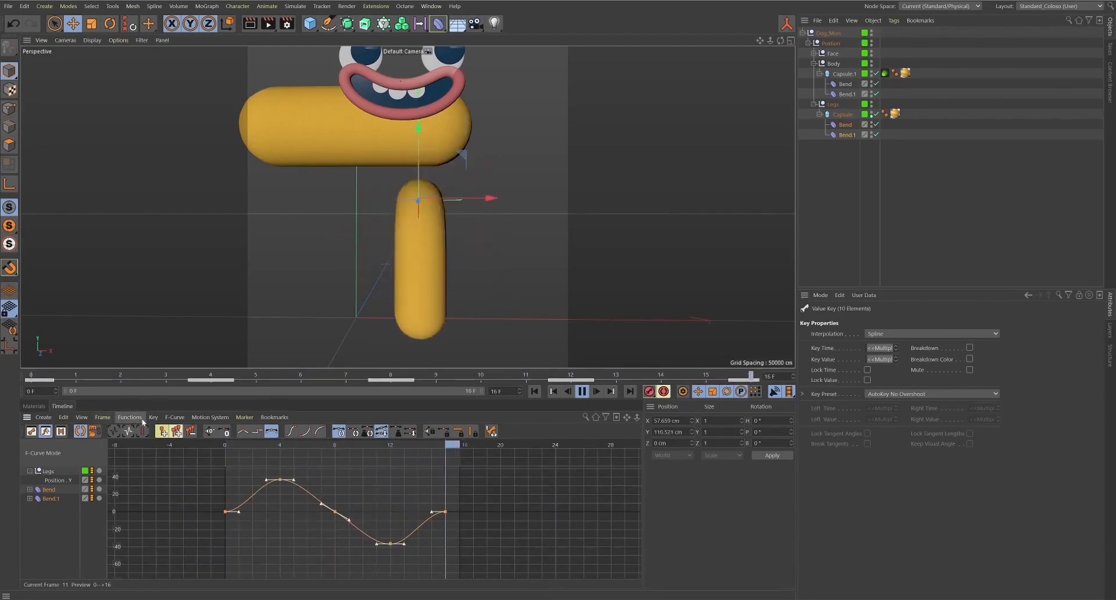
left_click(154, 418)
mouse_move(130, 417)
mouse_move(174, 181)
left_click(240, 218)
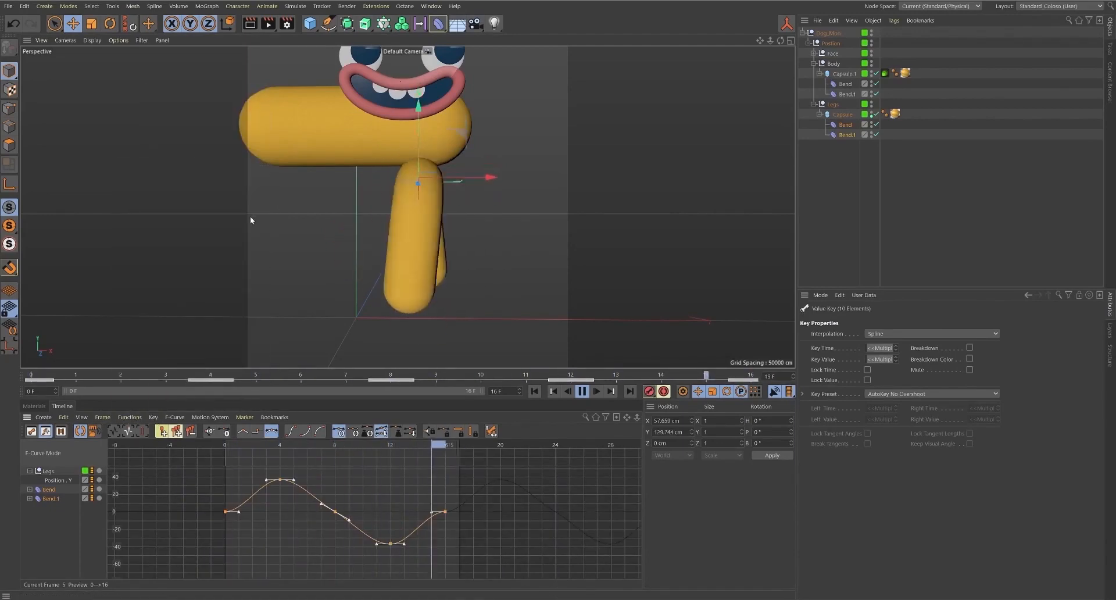
- Try lengthening the flat tangents of both Bend deformers' Angle keys at frames 0 and 16 to 1.73 frames, and undo it
left_click(455, 517)
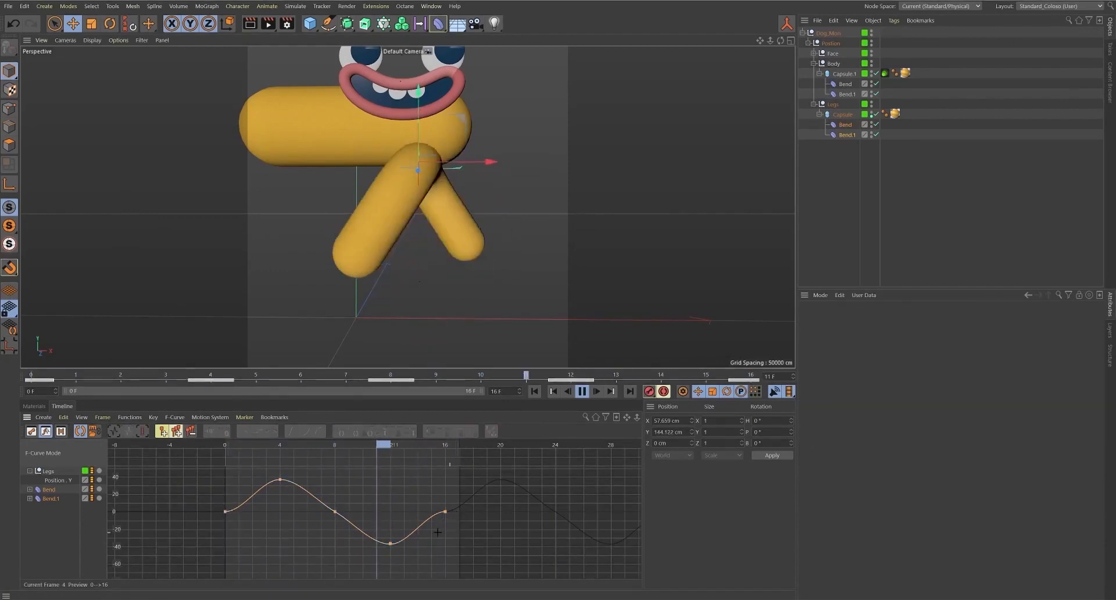
left_click_drag(438, 530, 462, 498)
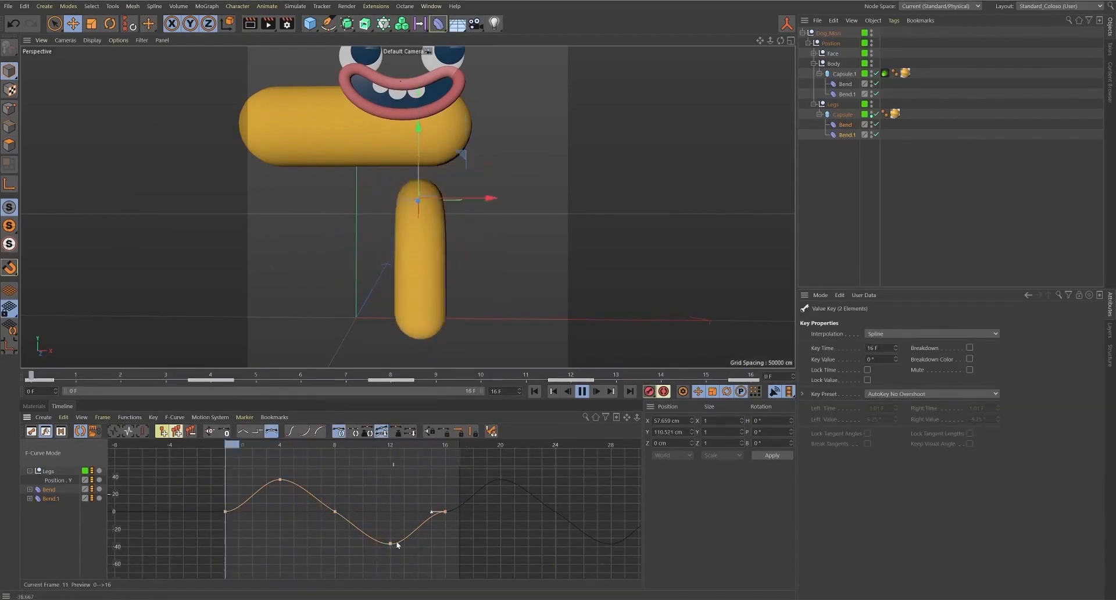
left_click(467, 504)
right_click_drag(467, 505, 655, 455, "alt")
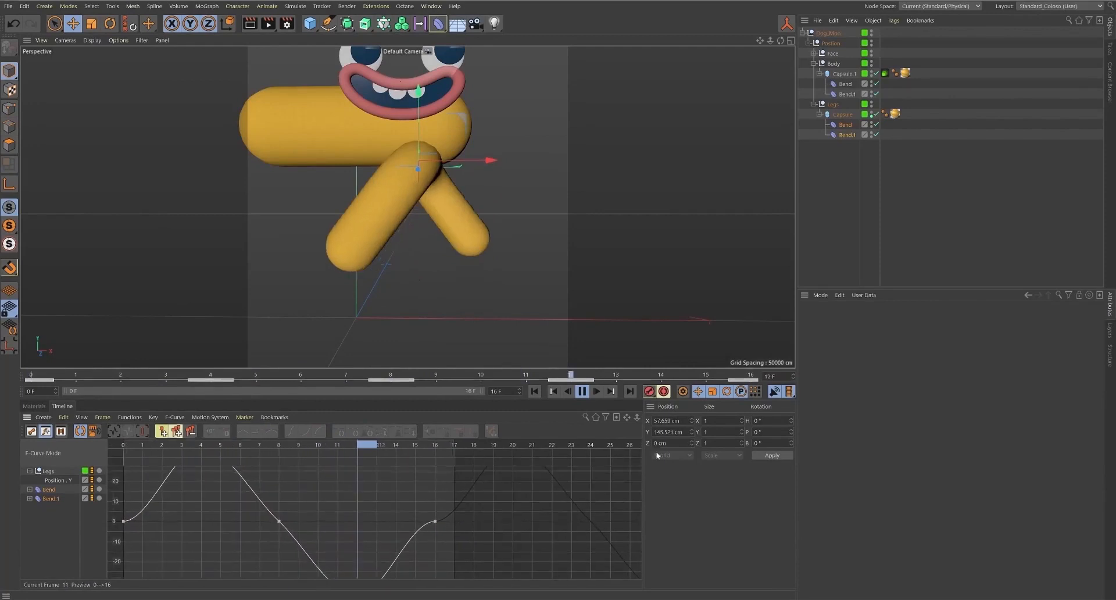
left_click_drag(404, 507, 505, 551)
right_click_drag(435, 513, 386, 509, "alt")
left_click_drag(213, 541, 257, 496, "shift")
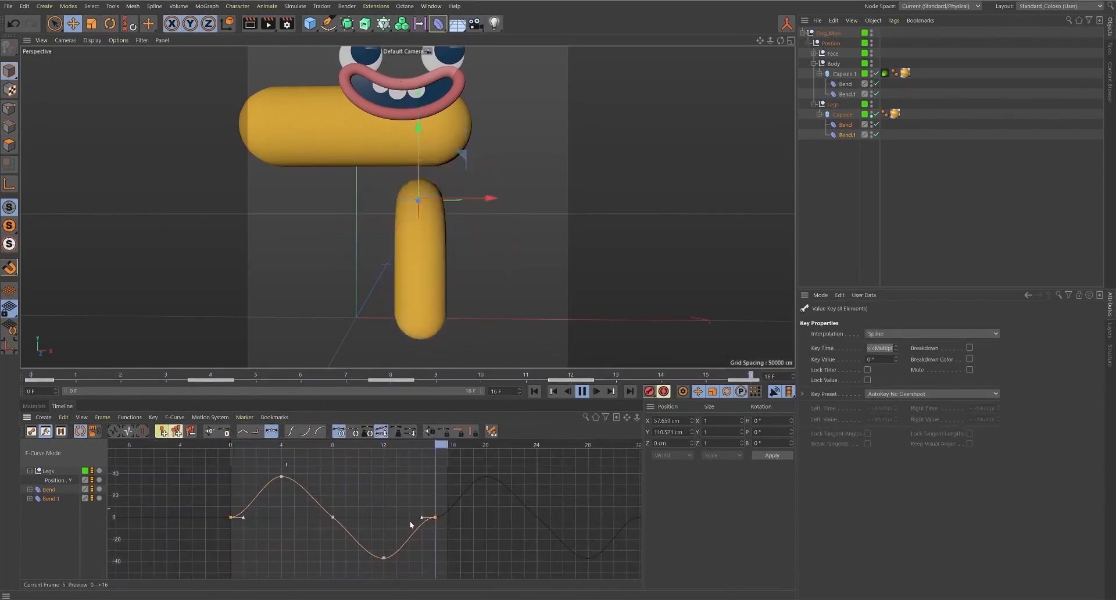
left_click_drag(422, 517, 413, 518)
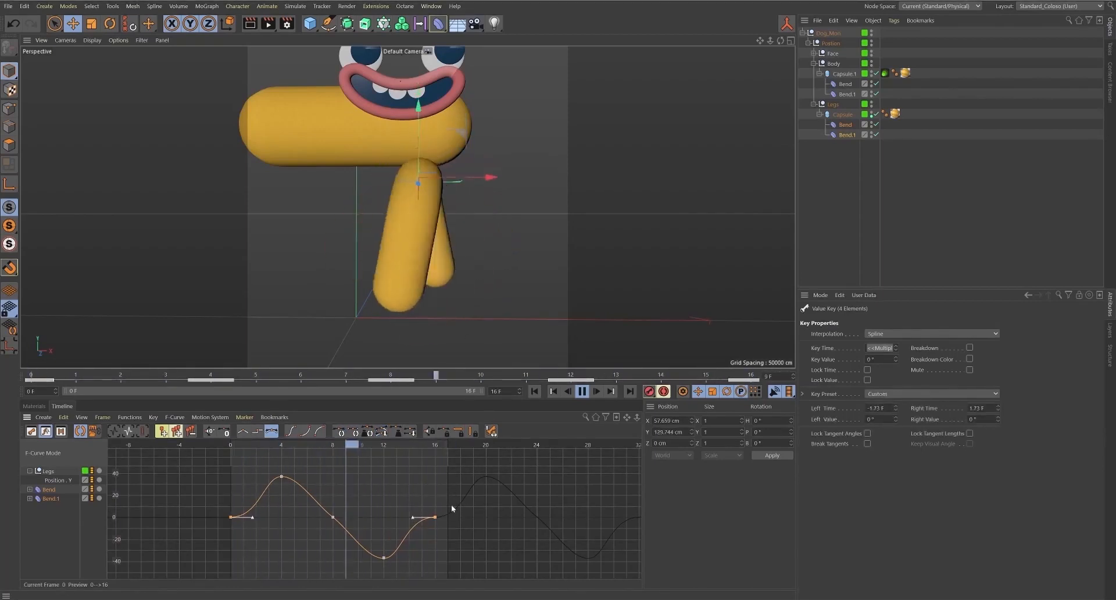
key("ctrl+z")
- Steepen the tangents of both Bend deformers' frame 0 and 16 Angle keys to about 0.84 frames and 20° upward through zero
left_click_drag(419, 542, 480, 481)
left_click_drag(203, 556, 304, 481)
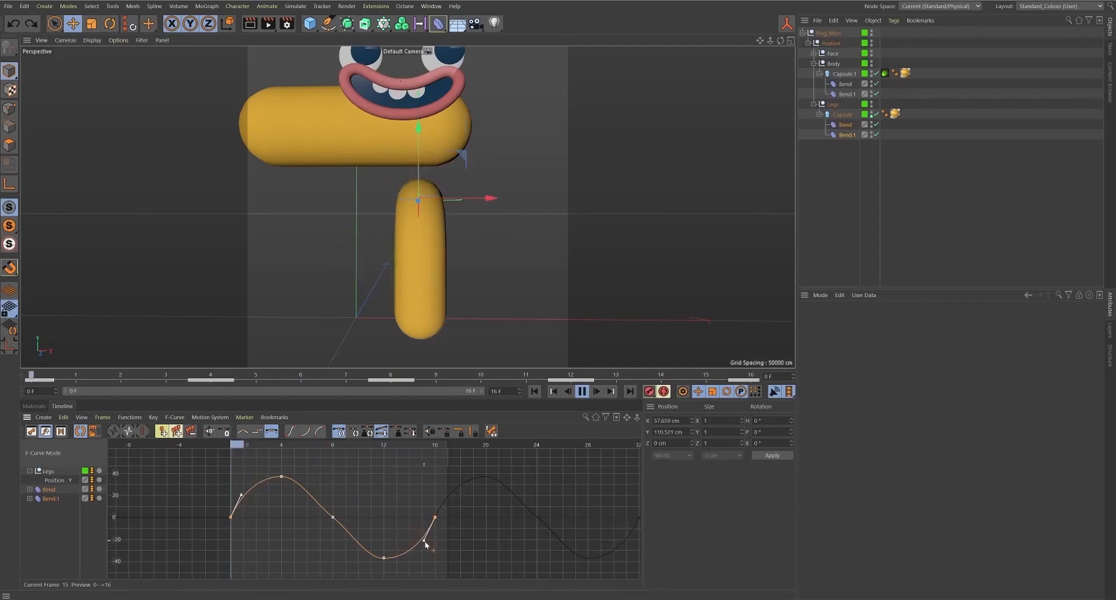
left_click_drag(425, 543, 424, 541)
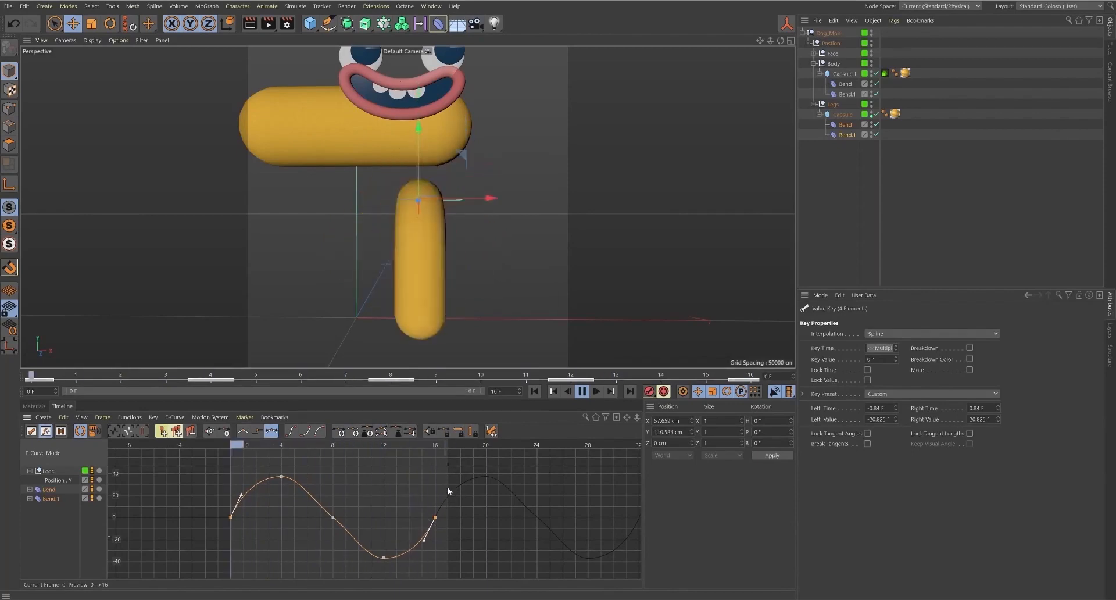
- Steepen the frame 8 Angle key tangents of both Bend deformers to about 0.70 frames and 19.9°, sloping downward through zero
left_click(332, 517)
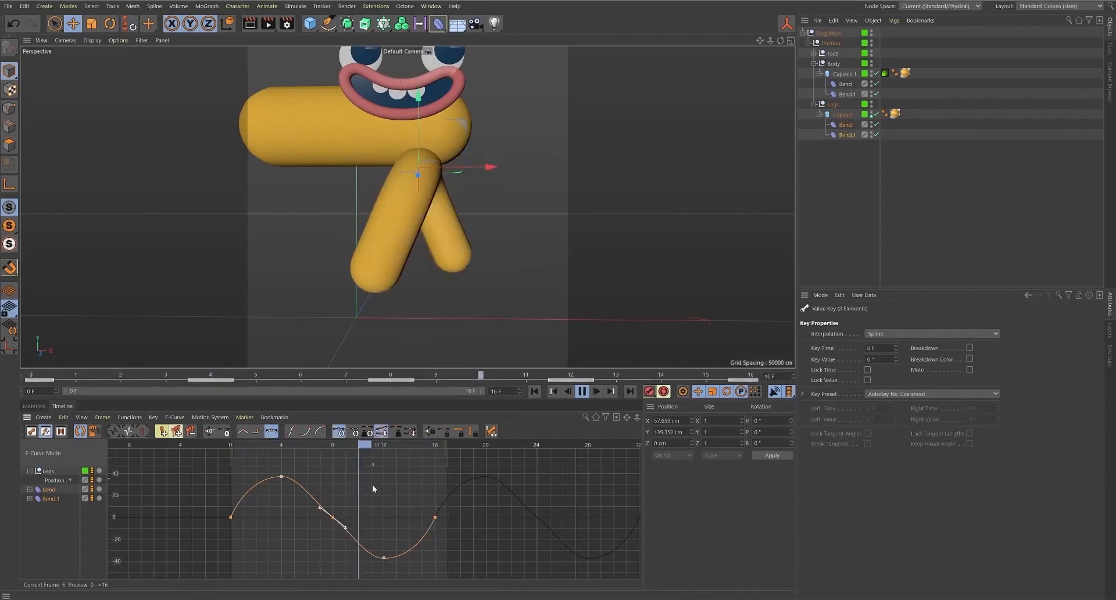
left_click_drag(346, 532, 344, 536)
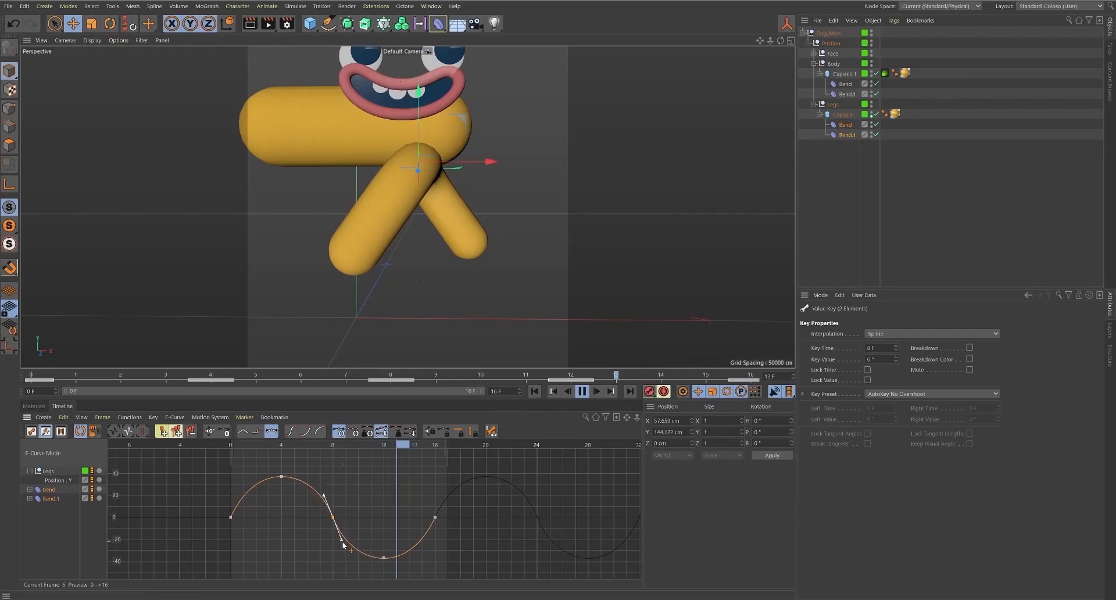
left_click_drag(342, 542, 342, 542)
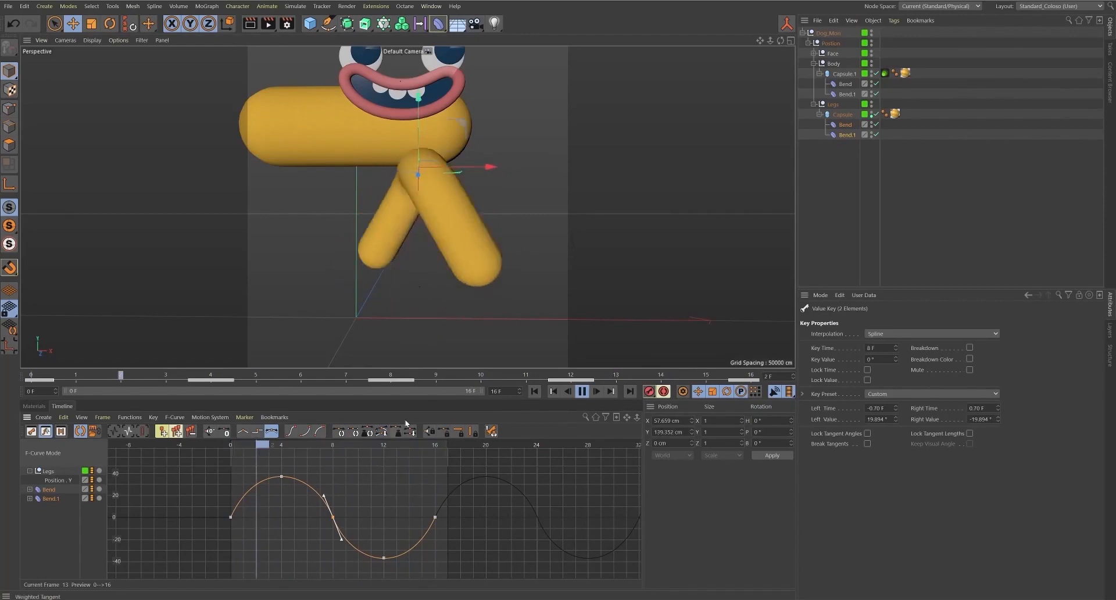
- Raise the frame 4 key of the legs' Bend and Bend.1 curves to about 45°
left_click_drag(461, 226, 504, 242, "alt")
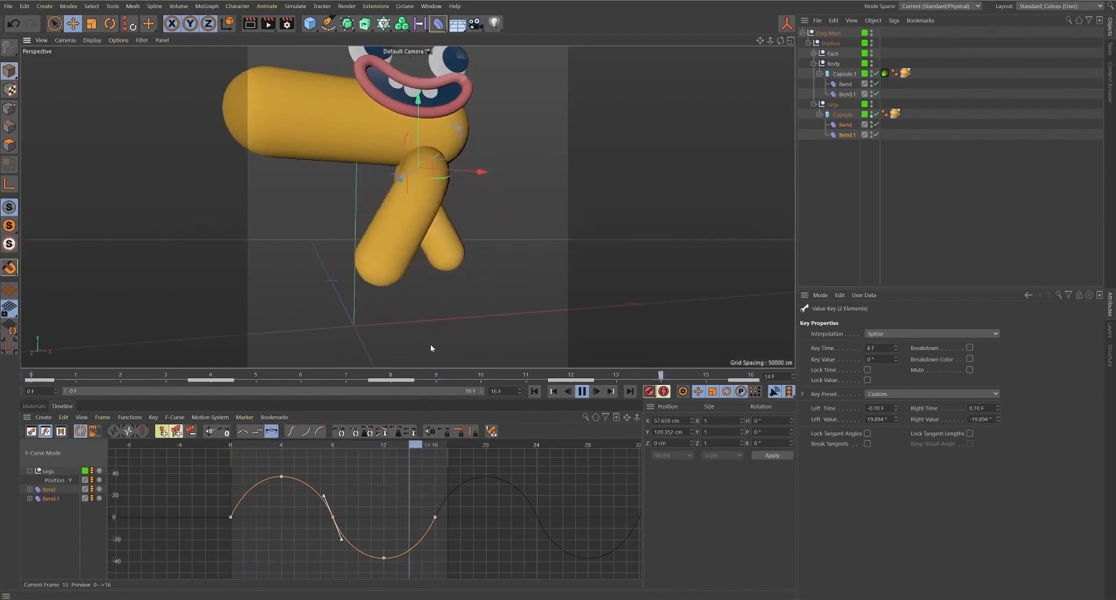
left_click_drag(470, 260, 483, 294, "alt")
scroll(483, 294, "down", 5)
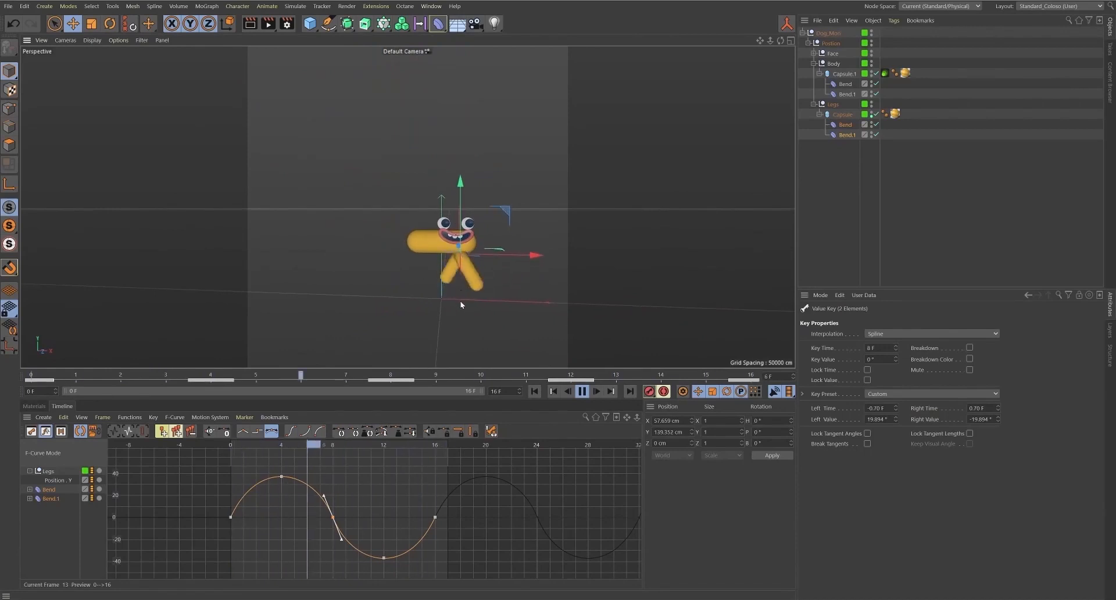
scroll(453, 297, "up", 2)
right_click_drag(386, 482, 366, 445, "alt")
middle_click_drag(276, 489, 264, 510, "alt")
left_click(571, 393)
left_click_drag(297, 509, 267, 493)
key("ctrl+z")
left_click_drag(270, 500, 269, 492)
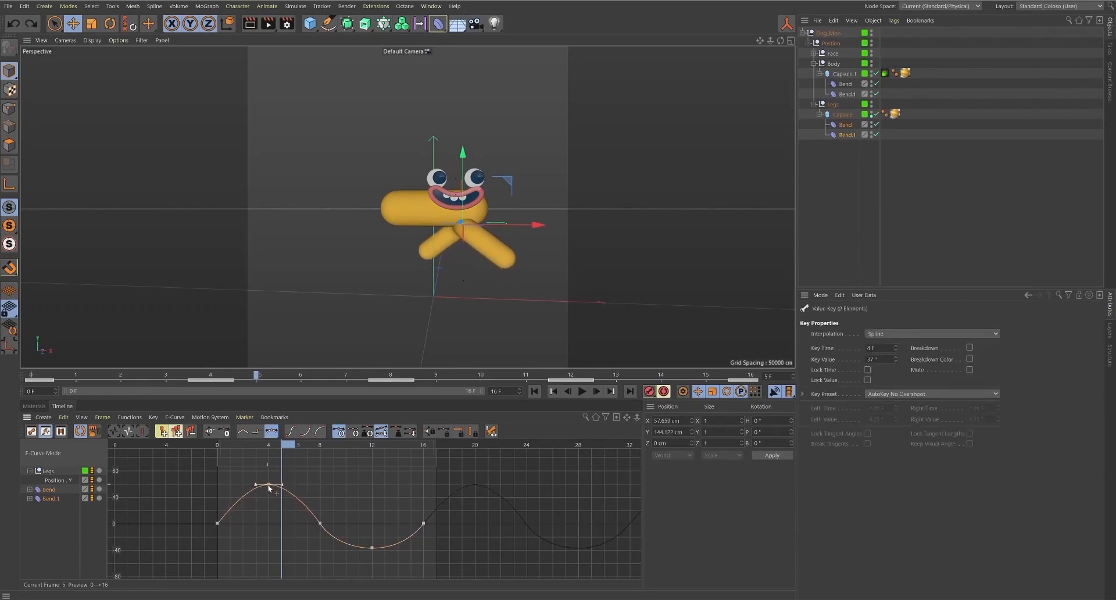
left_click_drag(269, 490, 268, 497)
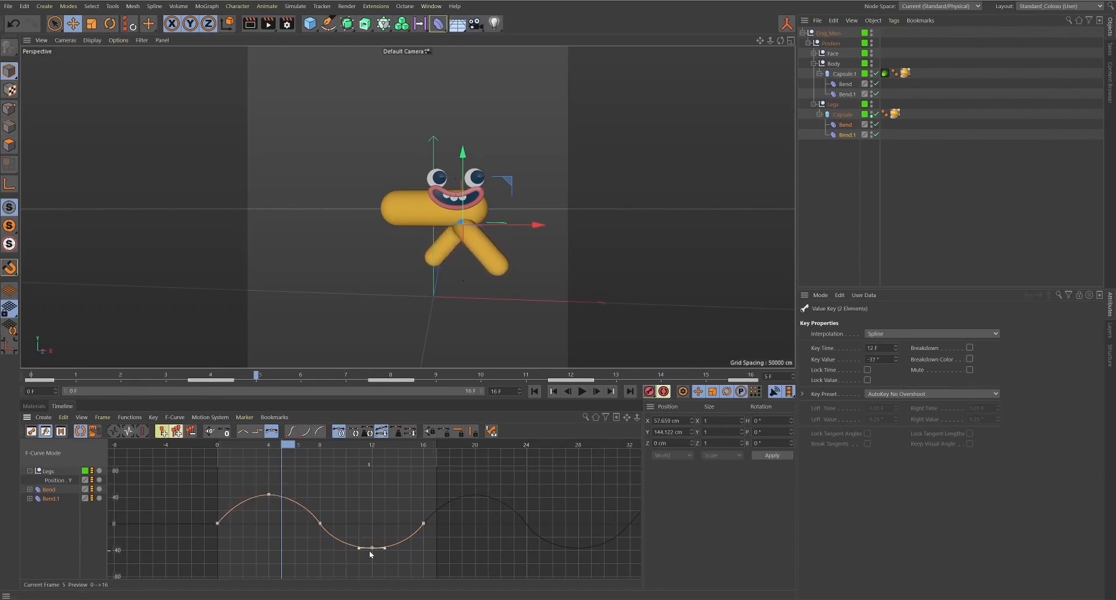
- Lower the frame 12 key of the legs' bend curves to about -48° and play back the leg swing
left_click_drag(372, 547, 370, 556)
left_click(534, 392)
left_click(581, 391)
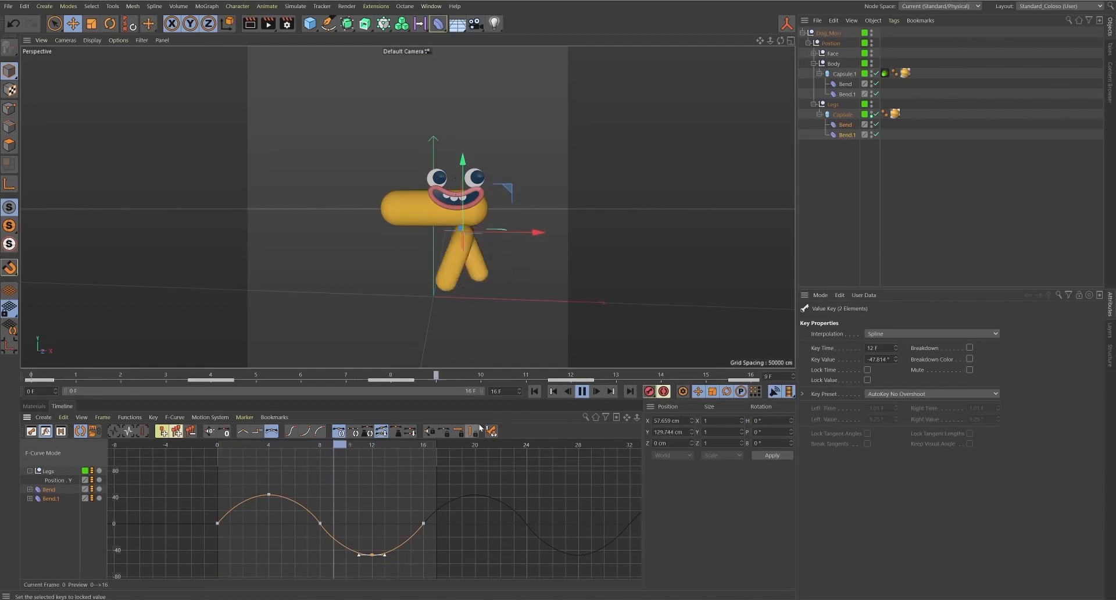
left_click_drag(493, 348, 601, 285, "alt")
left_click_drag(518, 340, 500, 294, "alt")
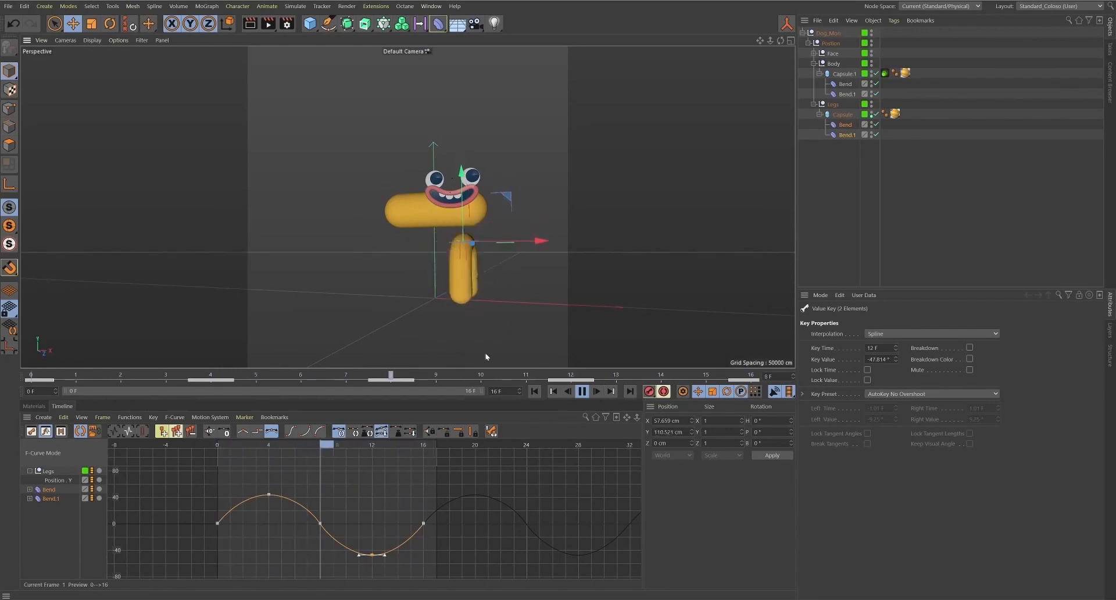
left_click_drag(497, 303, 523, 310, "alt")
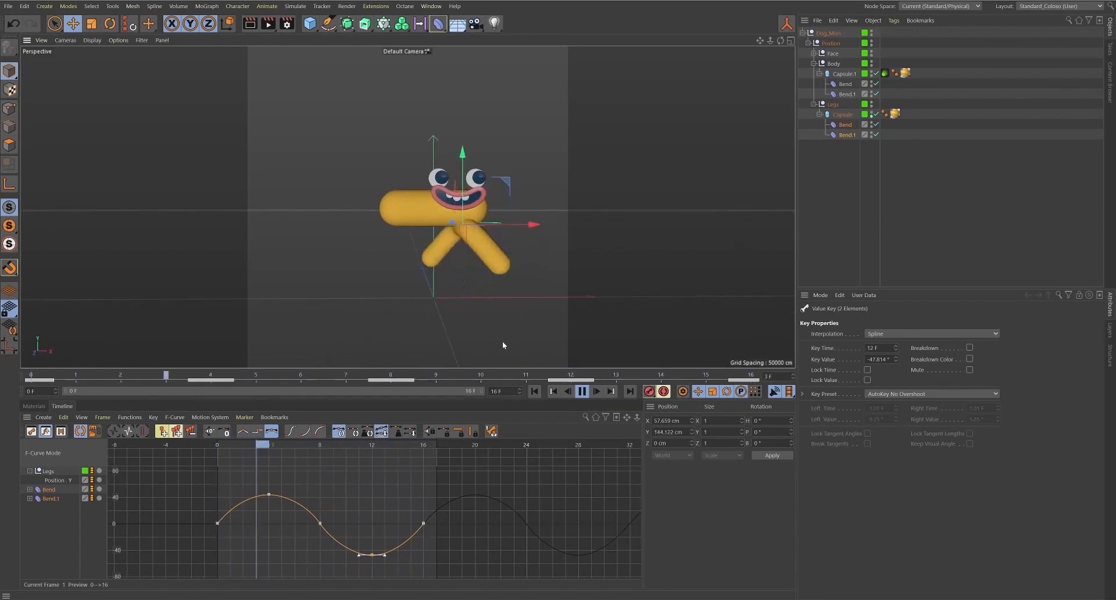
left_click(582, 392)
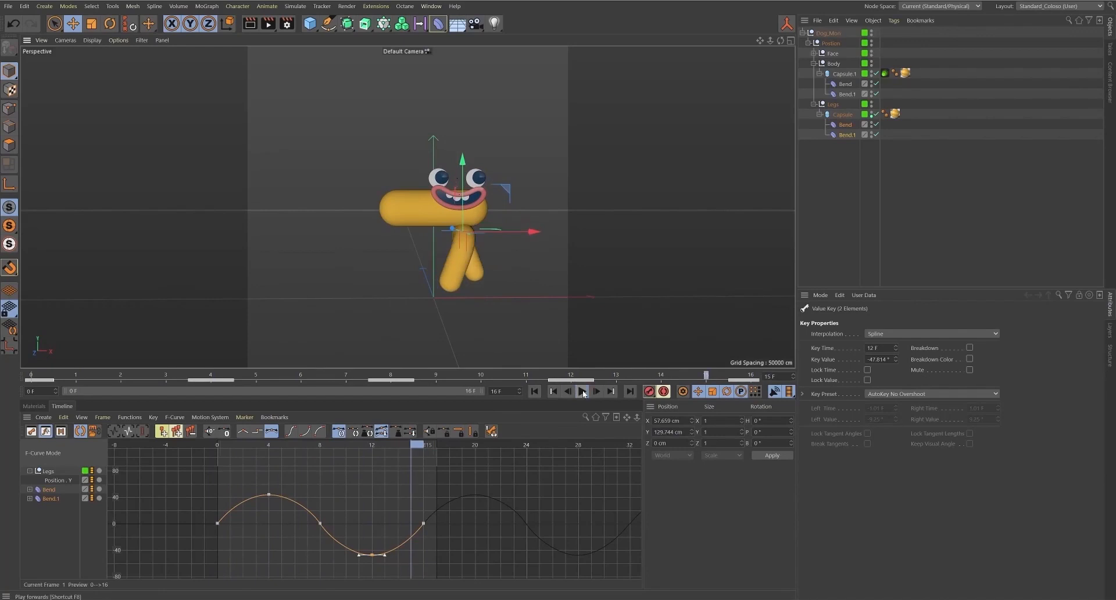
- Create an instance of the Legs null
left_click(831, 117)
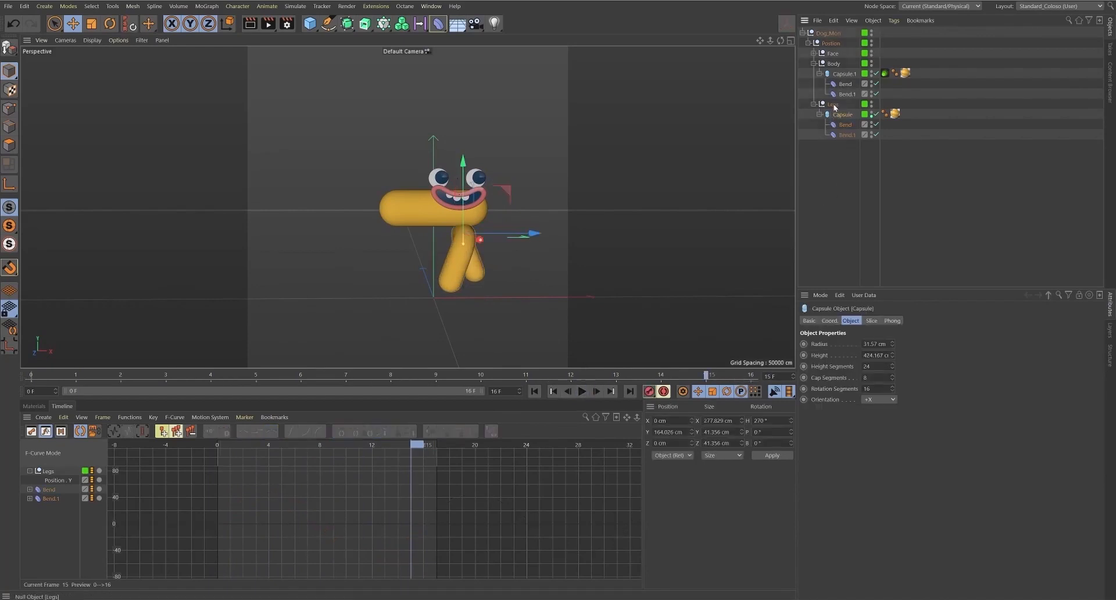
left_click(835, 105)
left_click(842, 117)
left_click(820, 115)
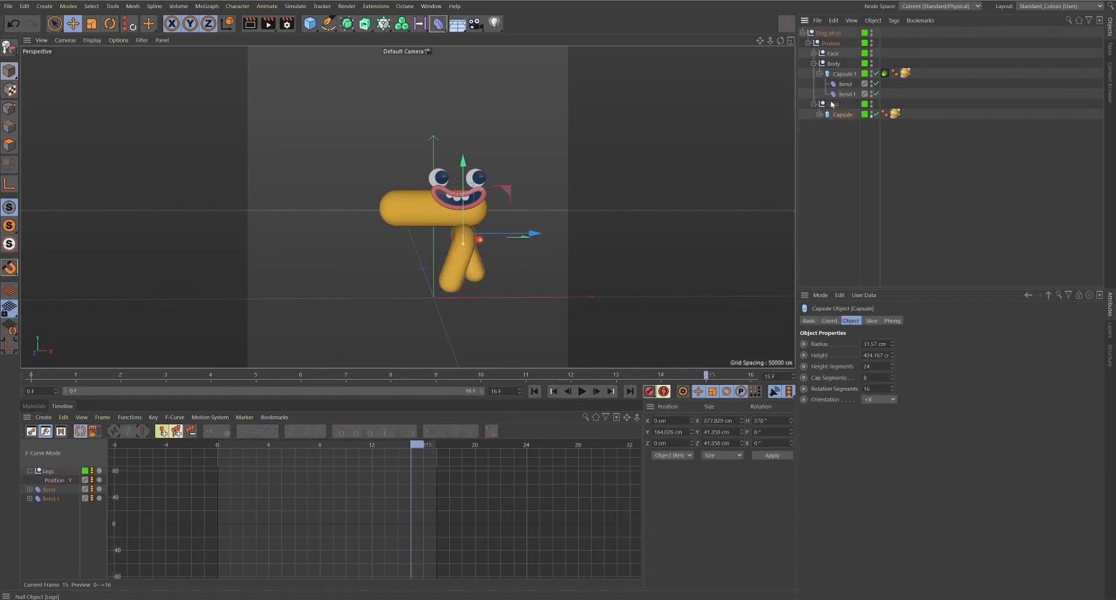
left_click(833, 105)
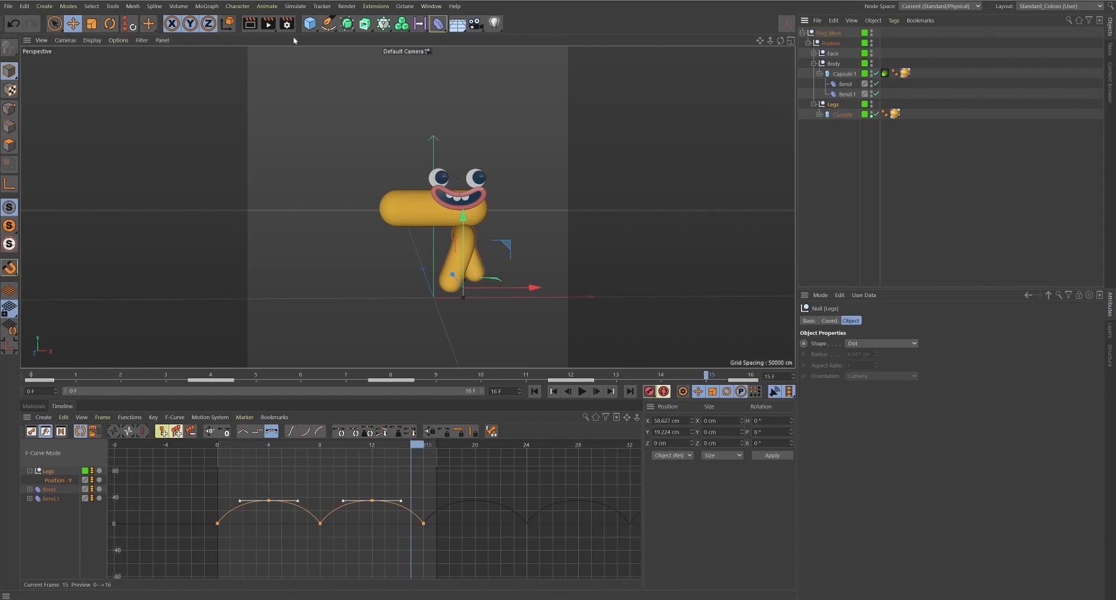
left_click(370, 30)
left_click(349, 26)
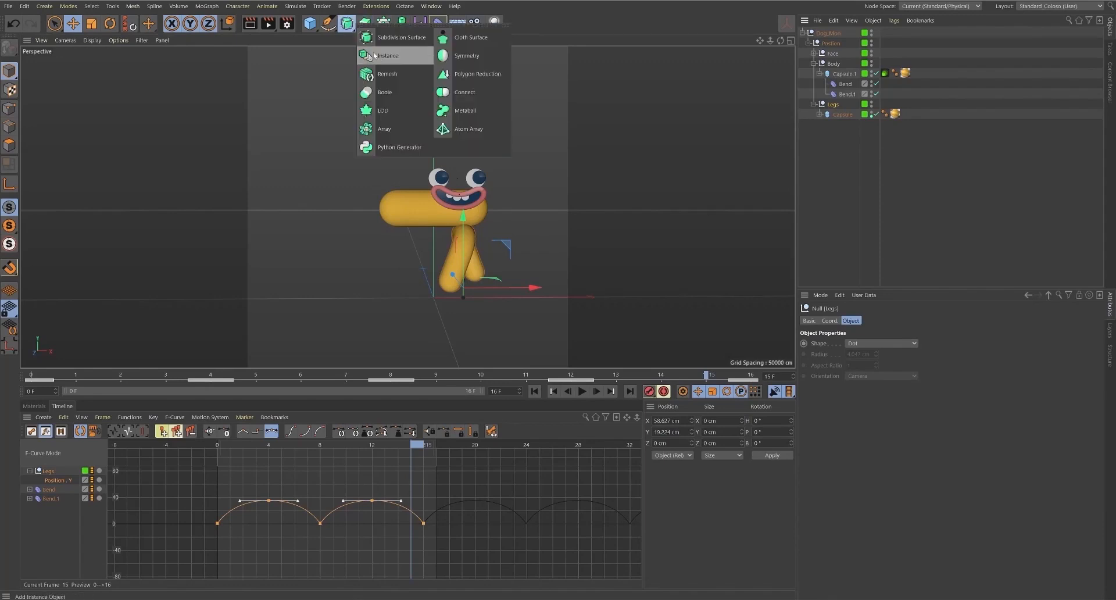
left_click(395, 57)
left_click_drag(837, 152, 838, 147)
- Try the Legs instance under the rear of the body at X about -24 cm, preview it, and delete it
left_click(536, 394)
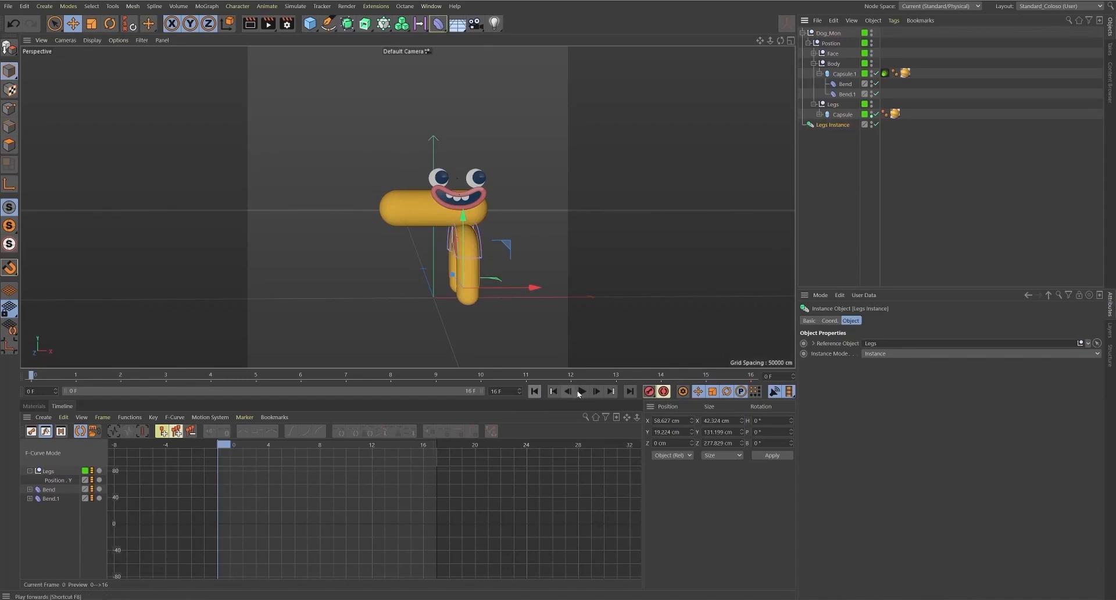
left_click_drag(521, 286, 492, 289)
key("ctrl+z")
left_click(582, 391)
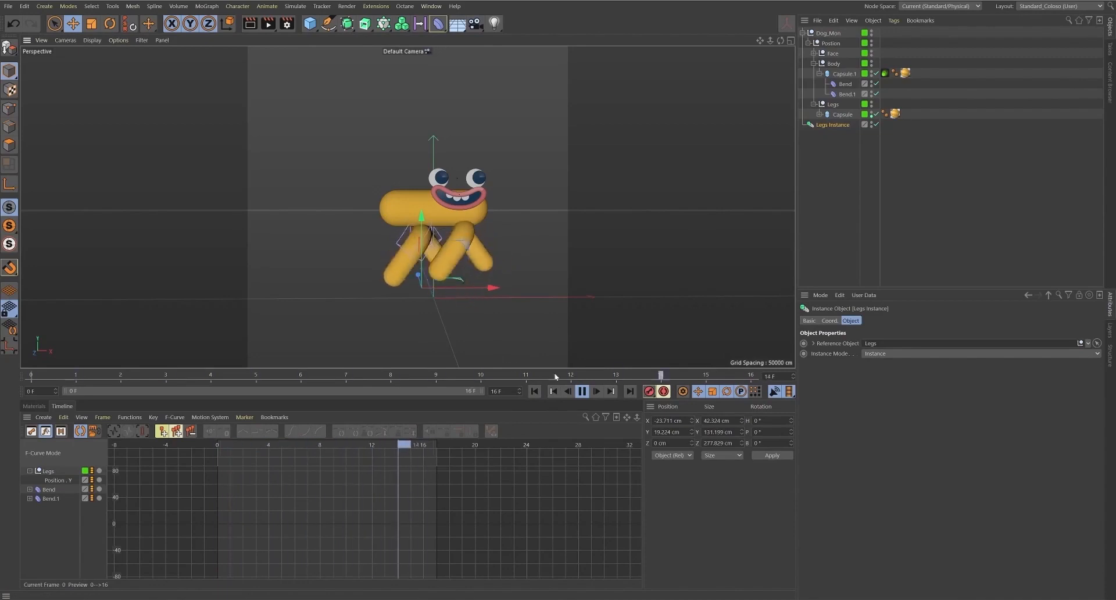
left_click(583, 391)
left_click(533, 391)
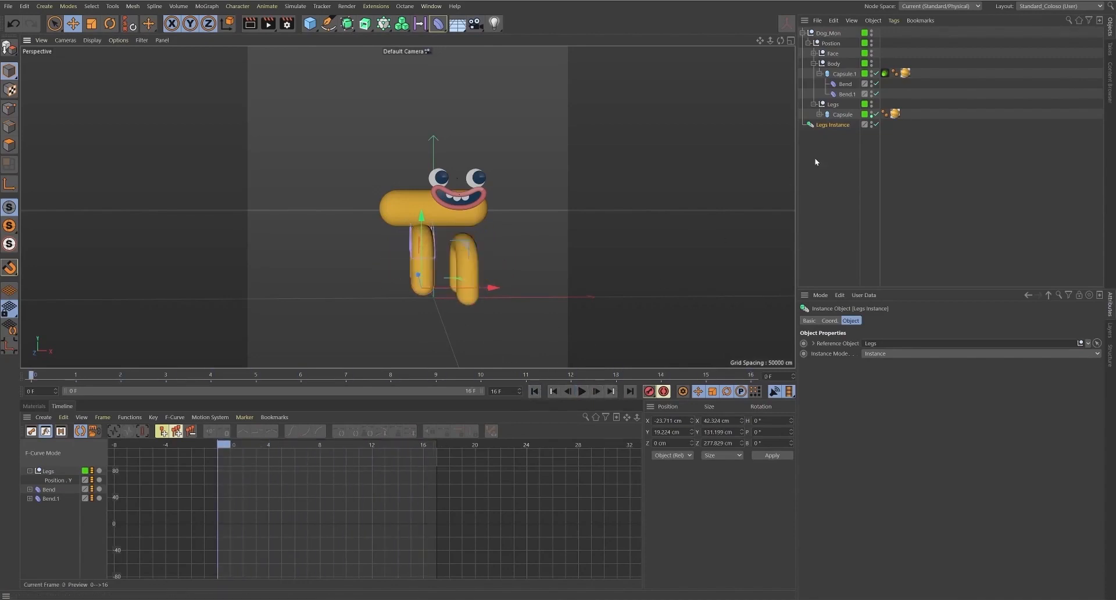
key("Delete")
- Group the Legs null under a new parent null and name the parent Legs
left_click(832, 104)
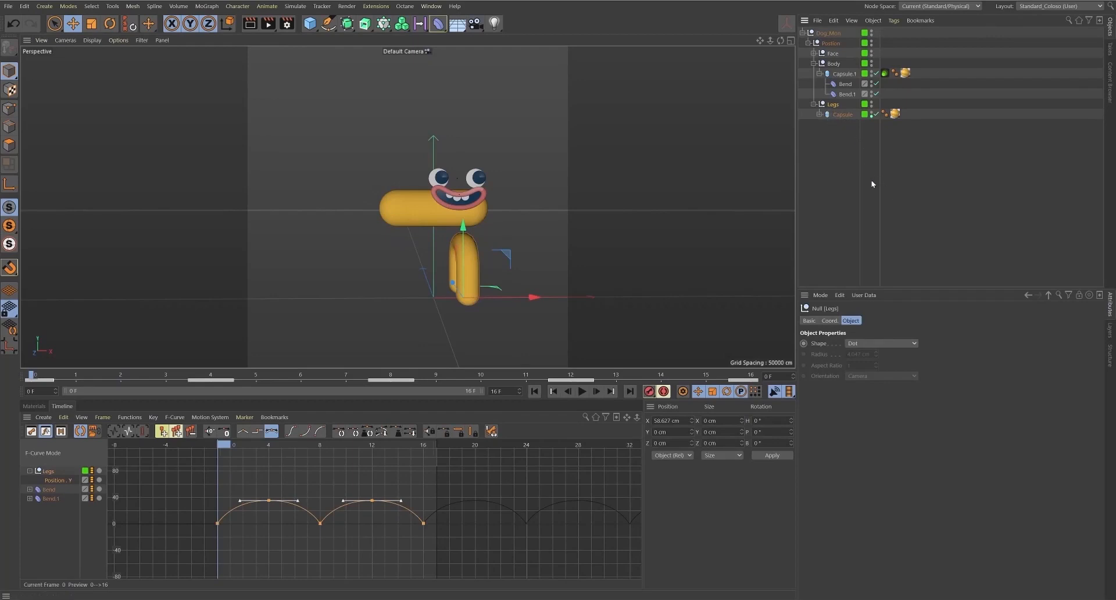
key("alt+g")
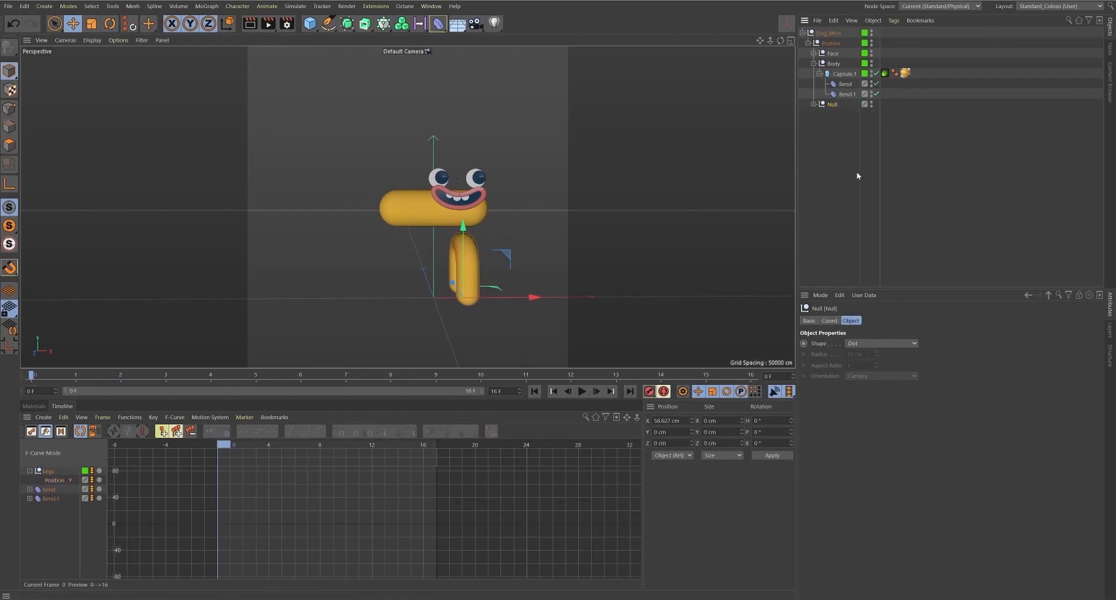
left_click(813, 104)
double_click(841, 114)
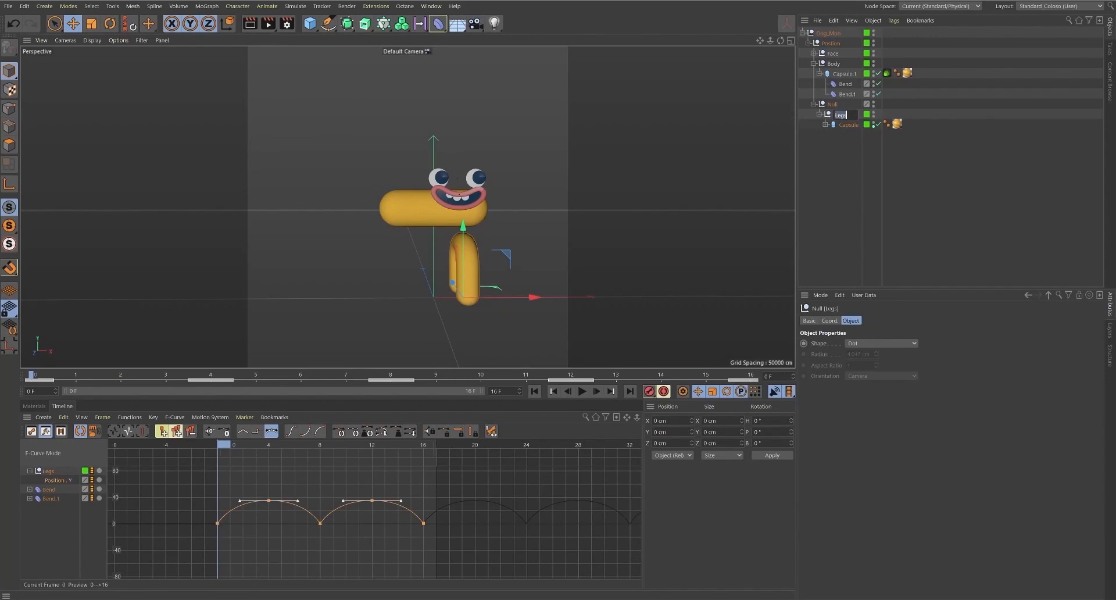
key("Up")
type("Legs")
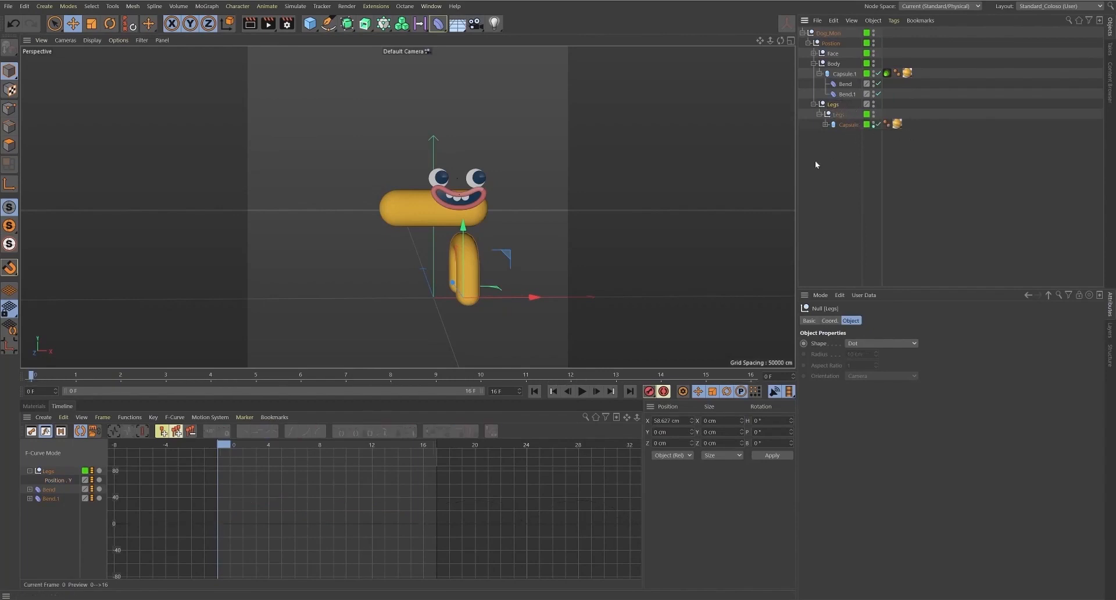
- Create an instance of the parent Legs null and move it toward the rear of the body
left_click(836, 117)
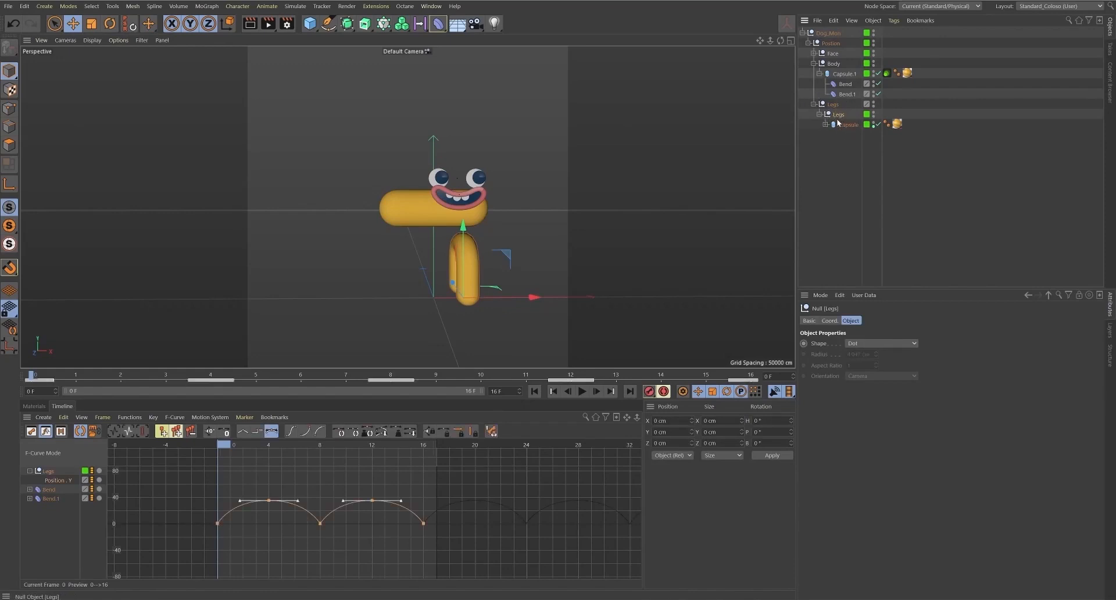
left_click(833, 105)
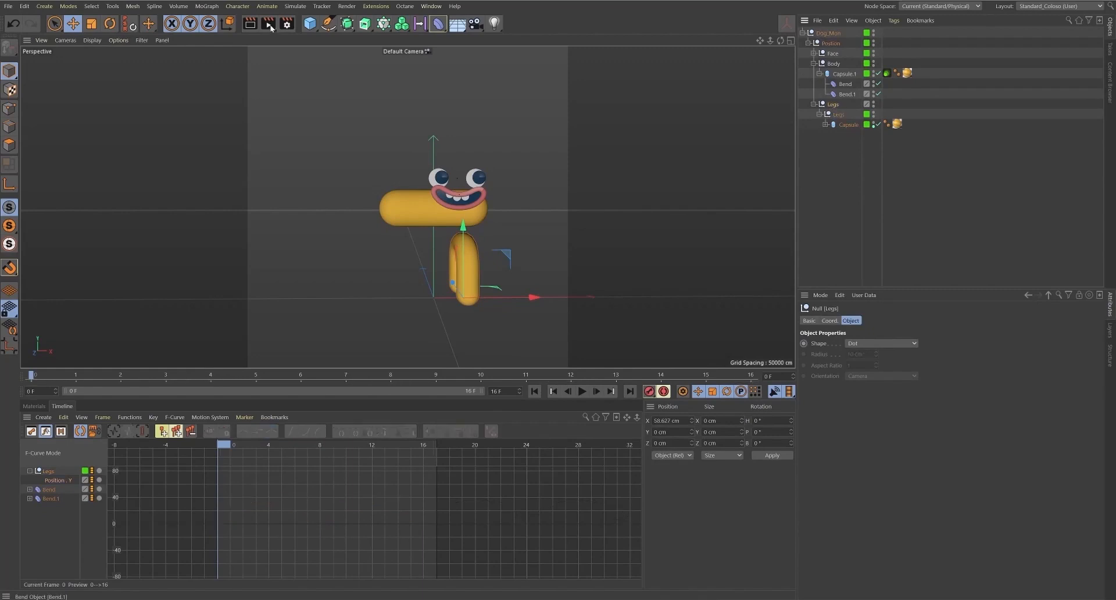
left_click(347, 23)
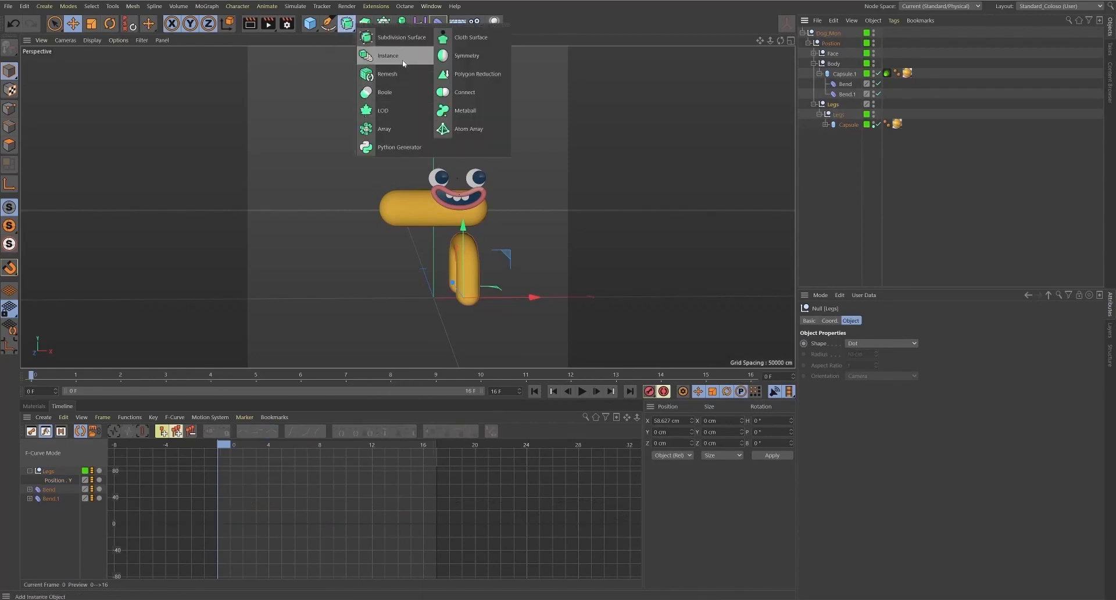
left_click(387, 74)
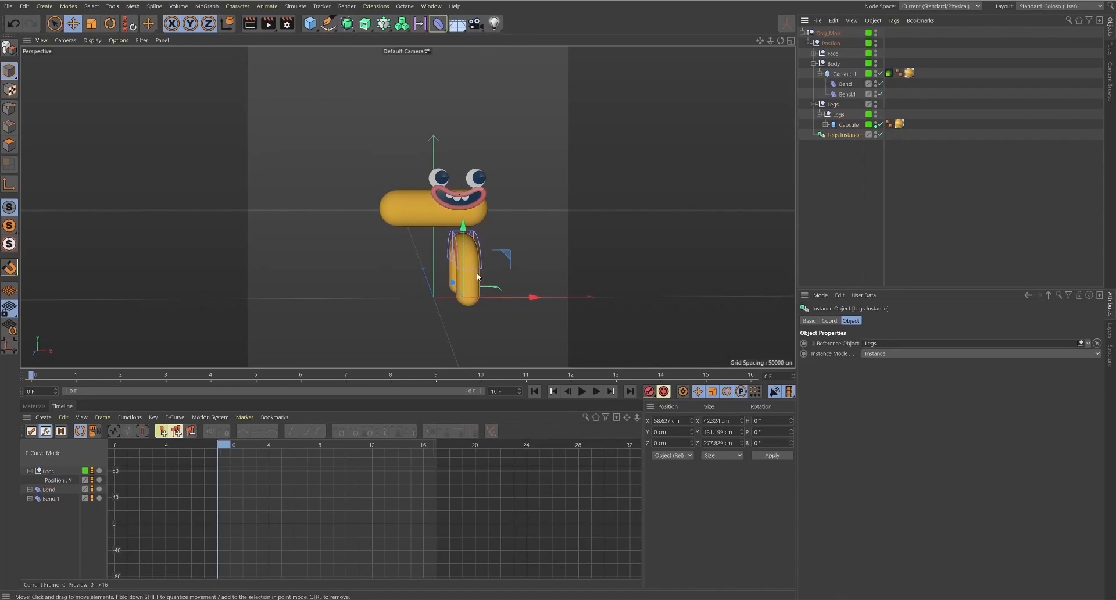
left_click_drag(523, 299, 480, 298)
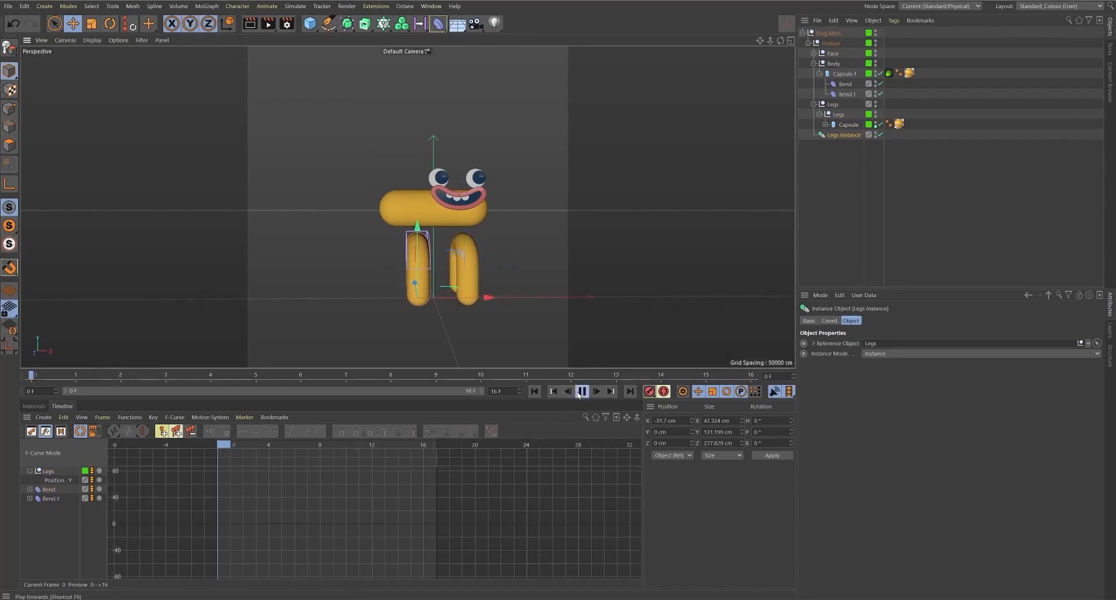
- Shift the Legs instance farther back to X about -42 cm and play back the four-legged walk
left_click(581, 391)
scroll(455, 223, "up", 5)
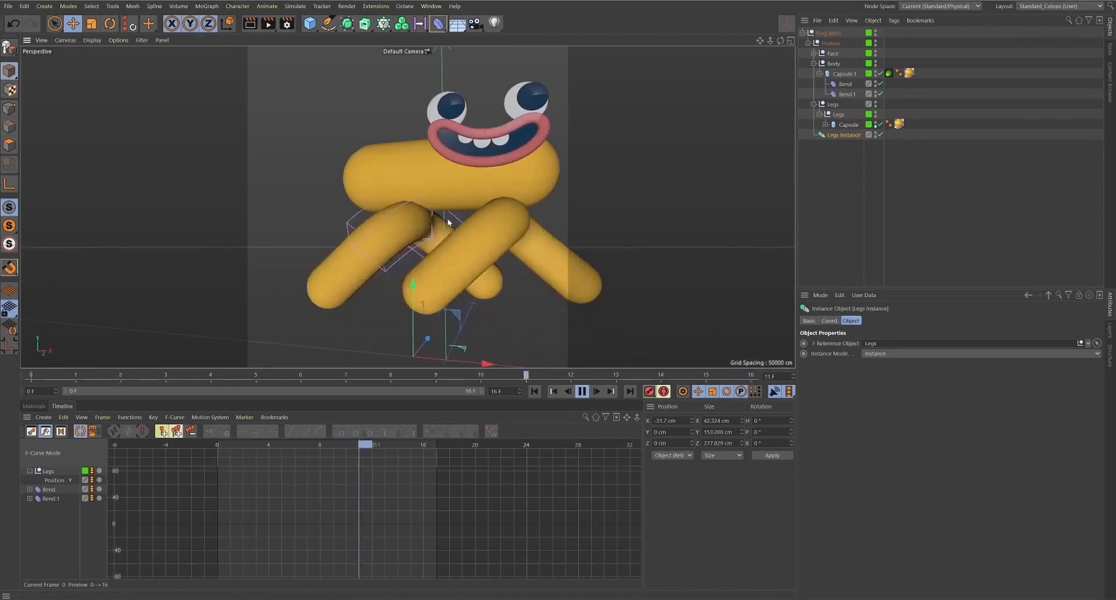
left_click_drag(473, 214, 454, 273, "alt")
scroll(451, 236, "down", 5)
left_click(582, 391)
left_click_drag(433, 295, 428, 294)
scroll(470, 280, "up", 3)
left_click(544, 389)
left_click(582, 391)
middle_click_drag(436, 249, 462, 277, "alt")
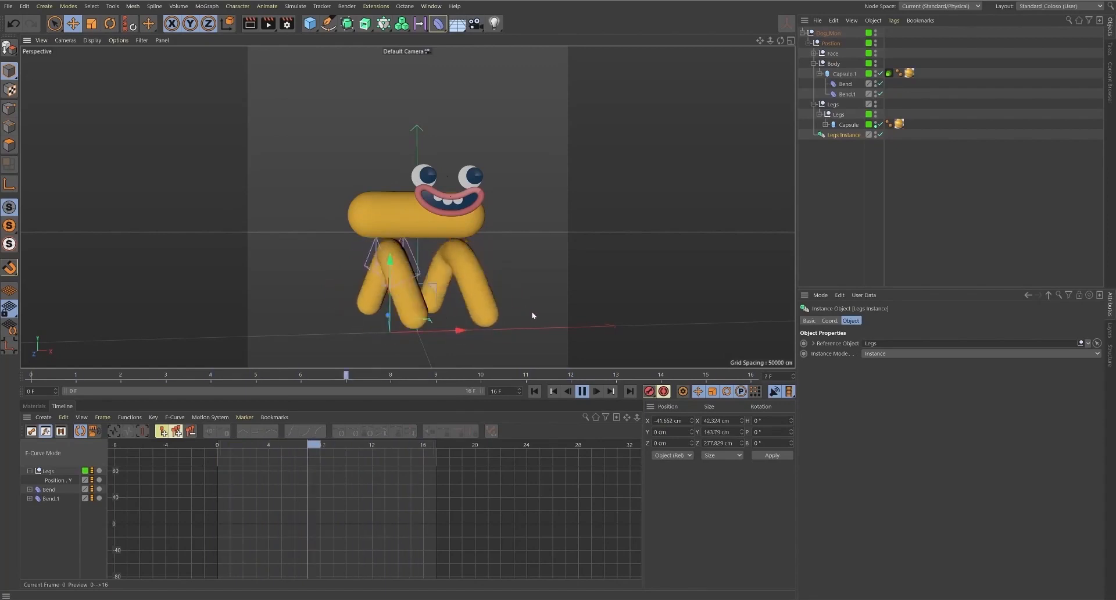
left_click(583, 396)
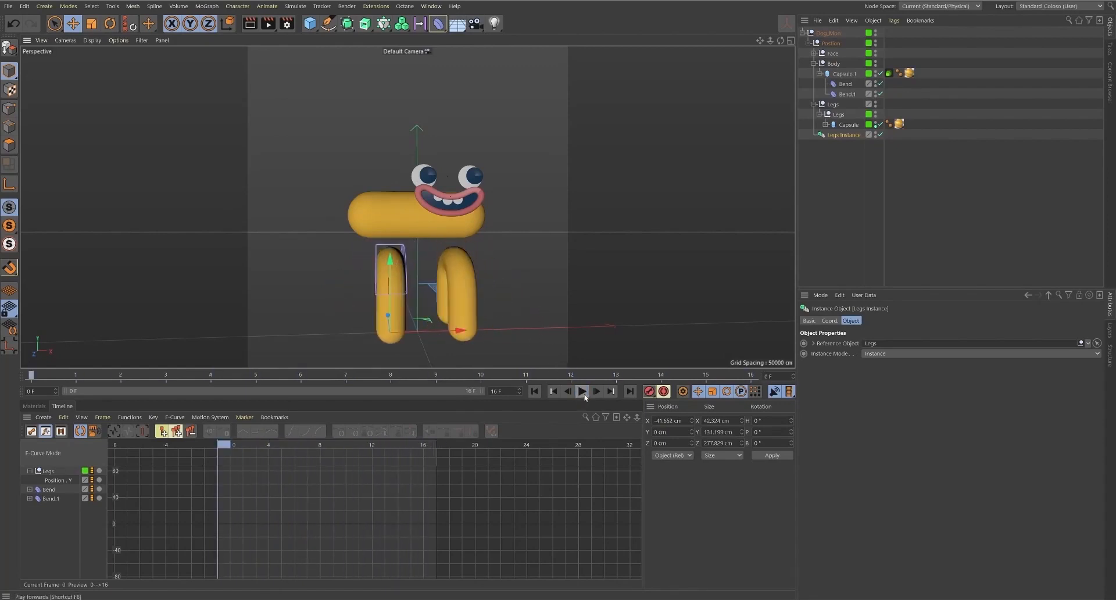
- Key the Body null's Y position at frame 0, and raise the body to a Y position of about 200 cm at frame 4
left_click(416, 230)
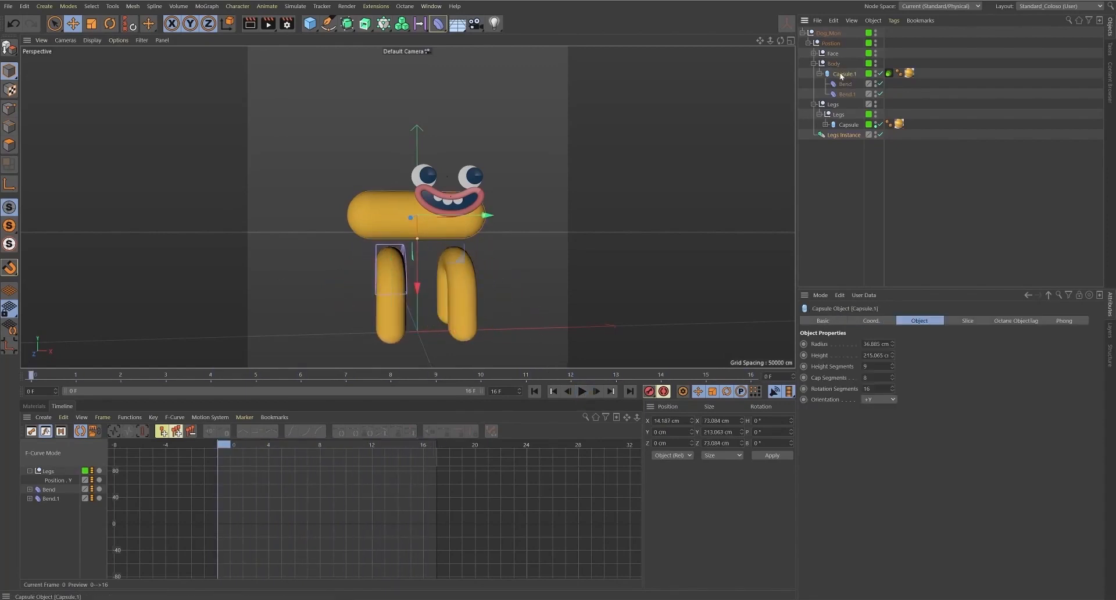
left_click(833, 64)
left_click_drag(57, 378, 33, 378)
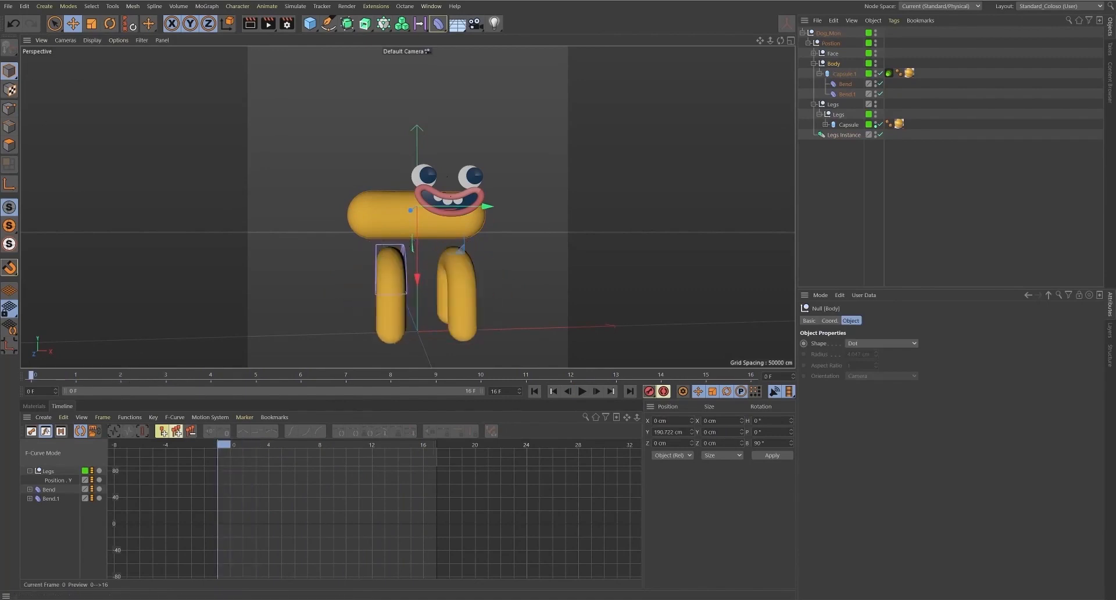
left_click(830, 320)
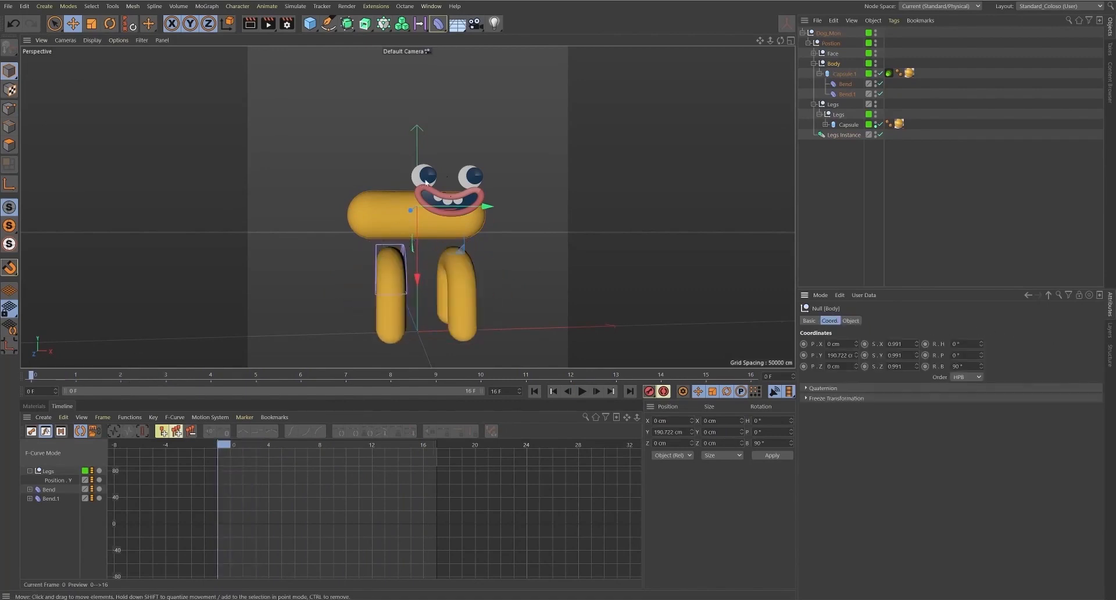
left_click_drag(418, 254, 418, 264)
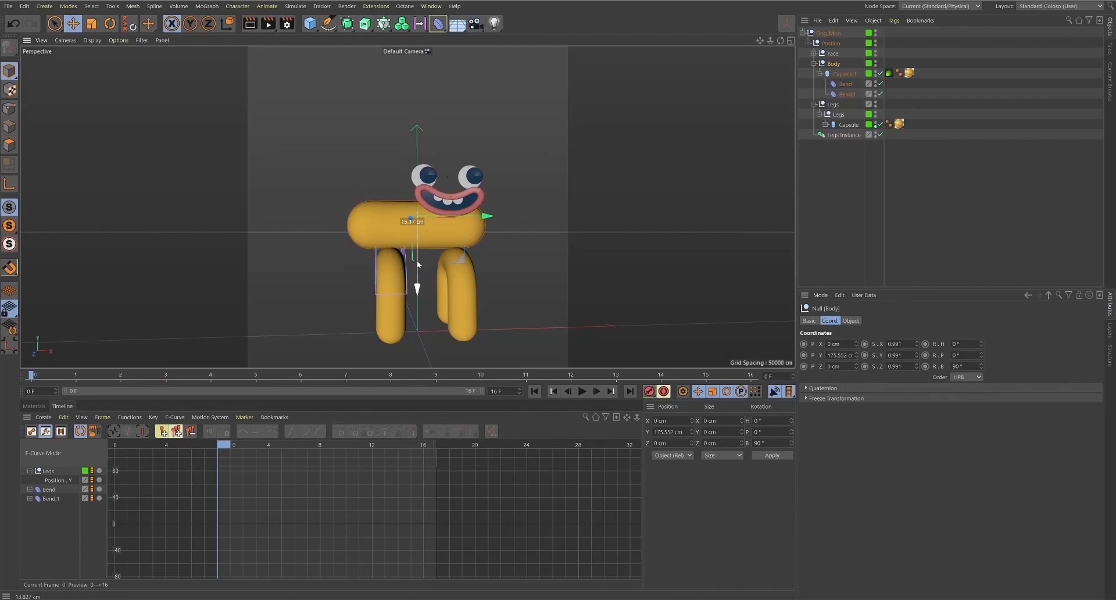
key("ctrl+z")
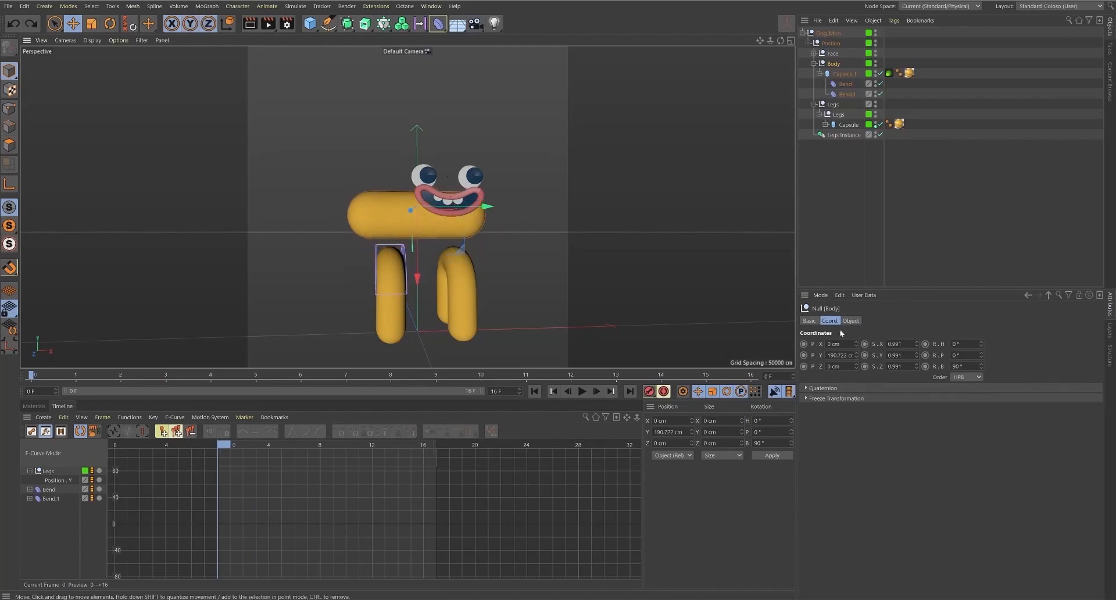
left_click(803, 355)
left_click_drag(62, 378, 211, 381)
left_click_drag(419, 237, 418, 231)
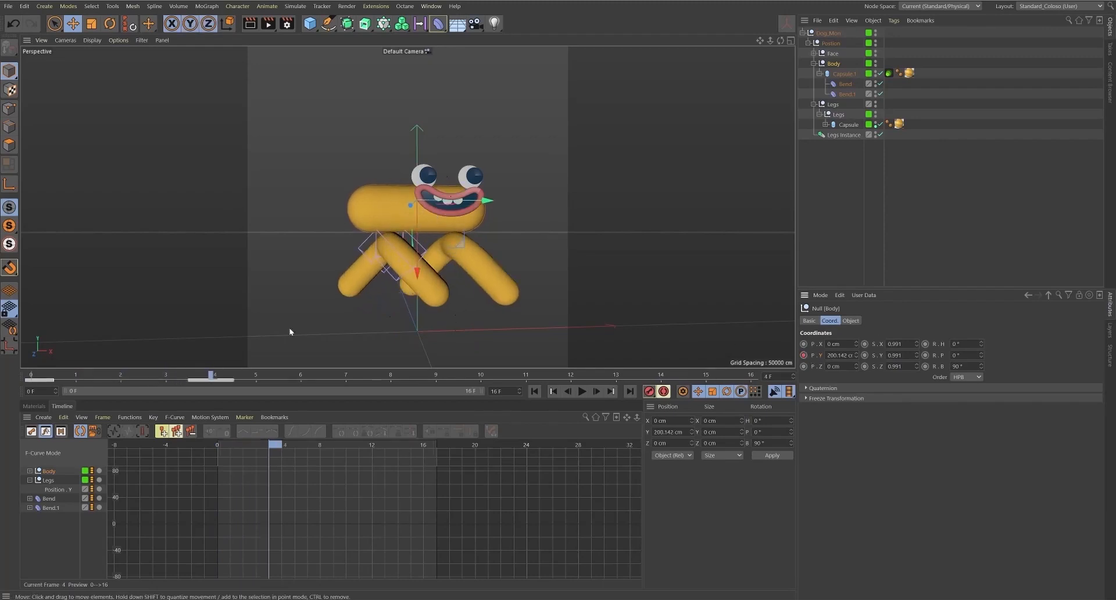
- Raise the Body null at frame 0 to a Y position of about 218.6 cm, key it, and compare with frame 4
left_click(22, 375)
left_click_drag(418, 262, 417, 239)
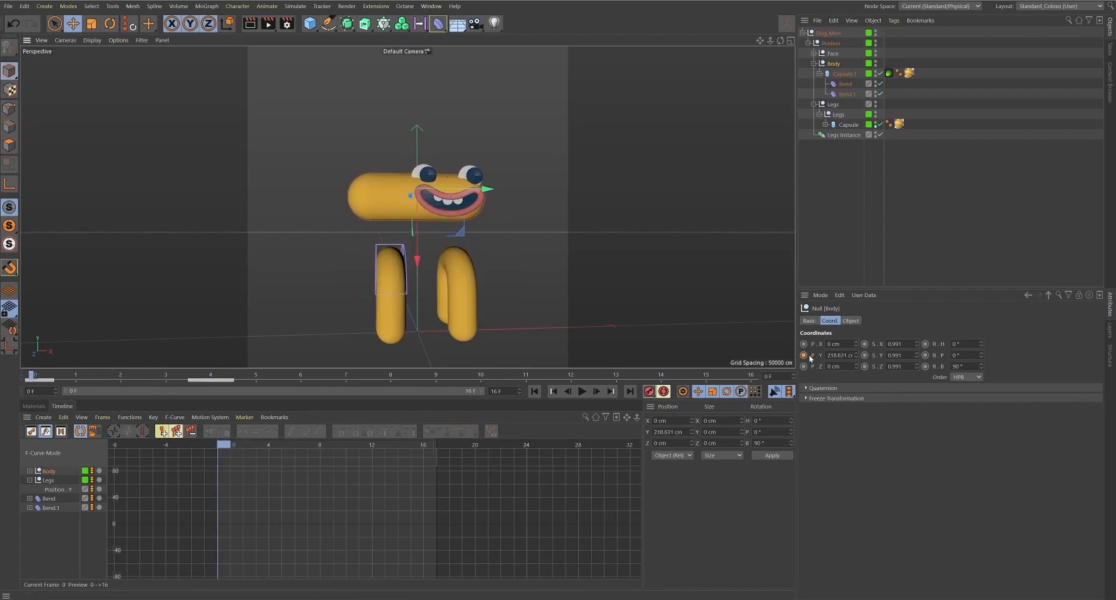
left_click(210, 377)
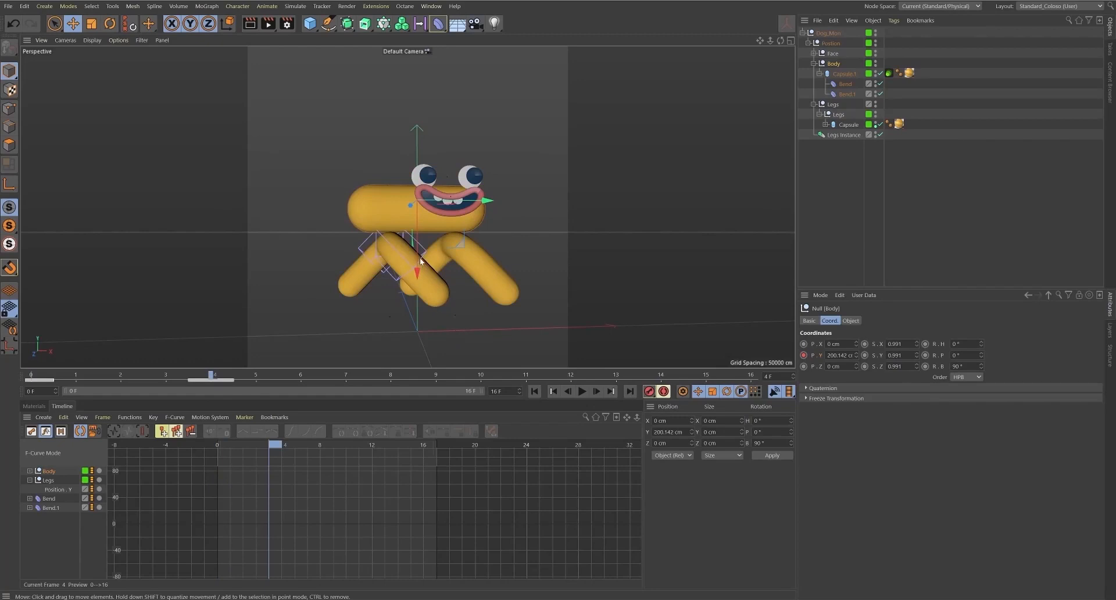
- Hide the Face null in the viewport and reselect the Body null
left_click(833, 54)
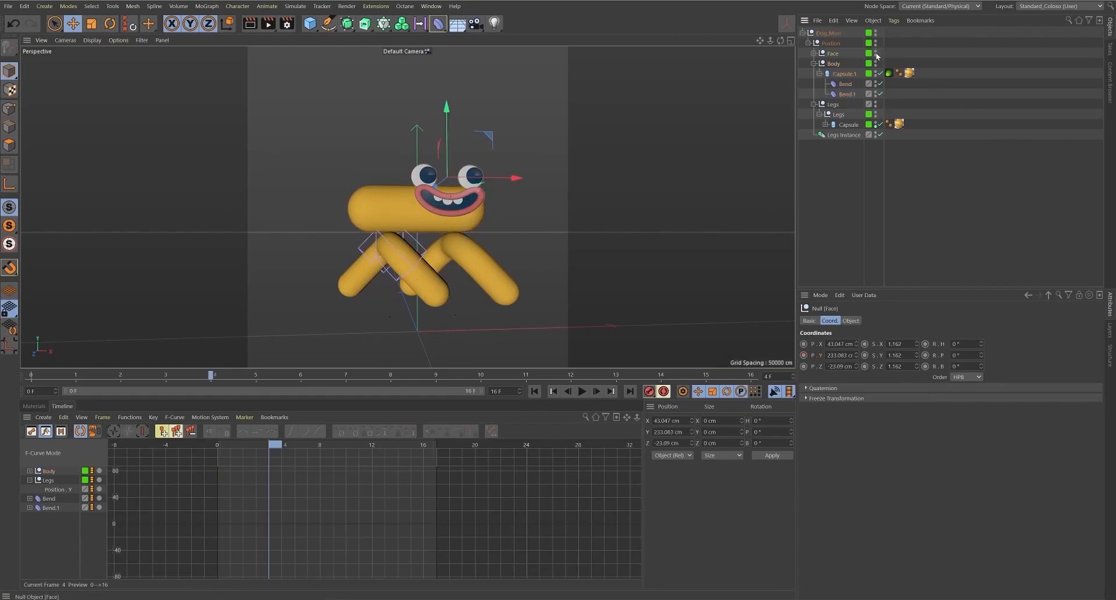
left_click(876, 52)
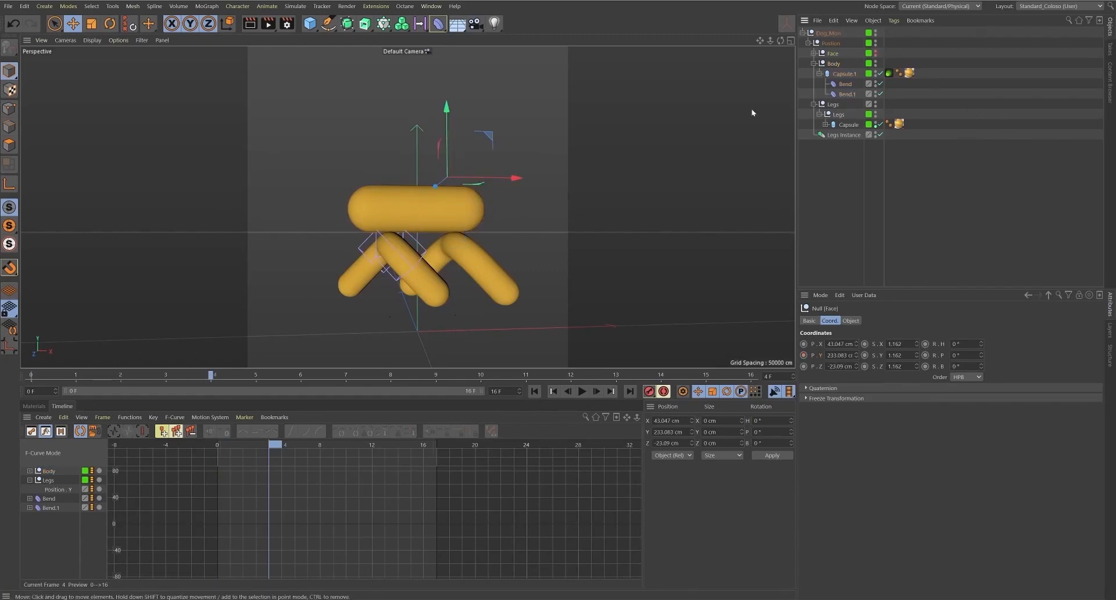
left_click(832, 64)
- Show the Body's Y position curve in the timeline and copy its frame 0 key to frame 8
left_click_drag(56, 376, 413, 379)
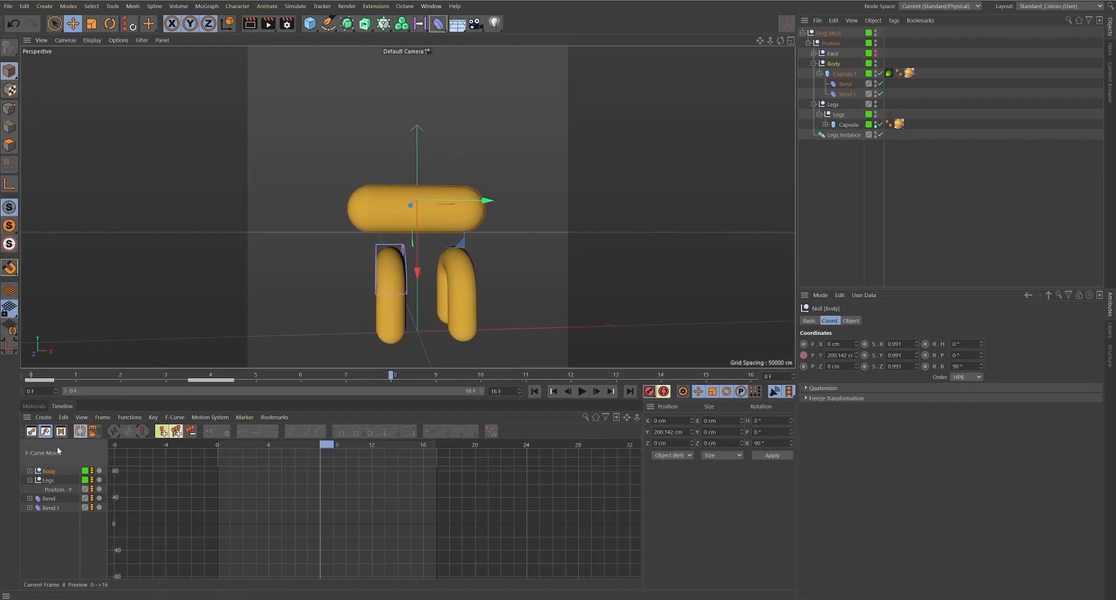
left_click(51, 471)
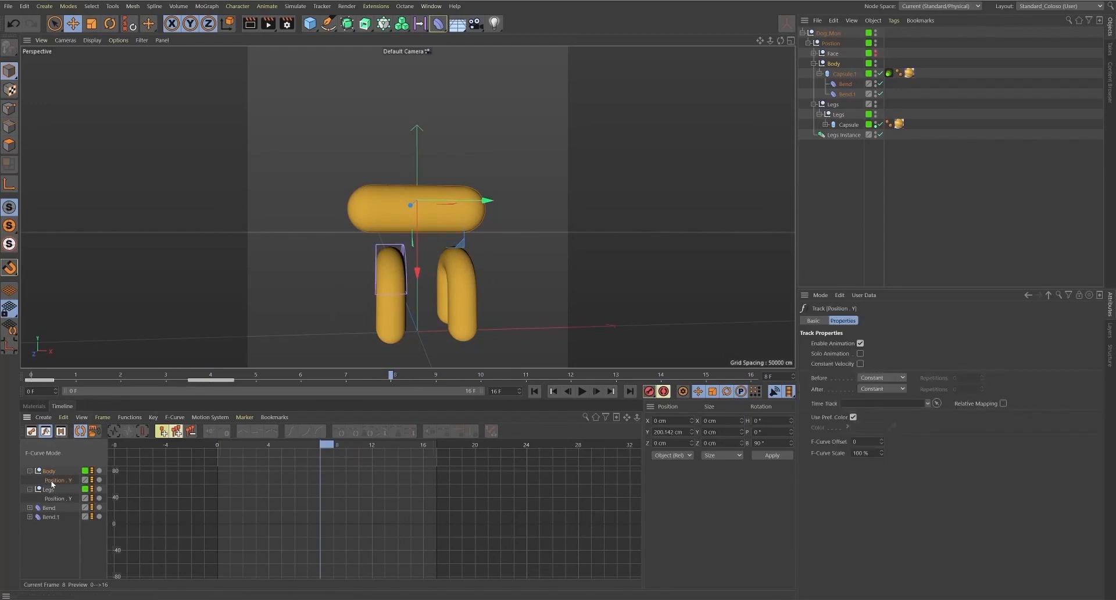
key("h")
right_click_drag(480, 519, 254, 484, "alt")
middle_click_drag(254, 482, 90, 489, "alt")
left_click(230, 505)
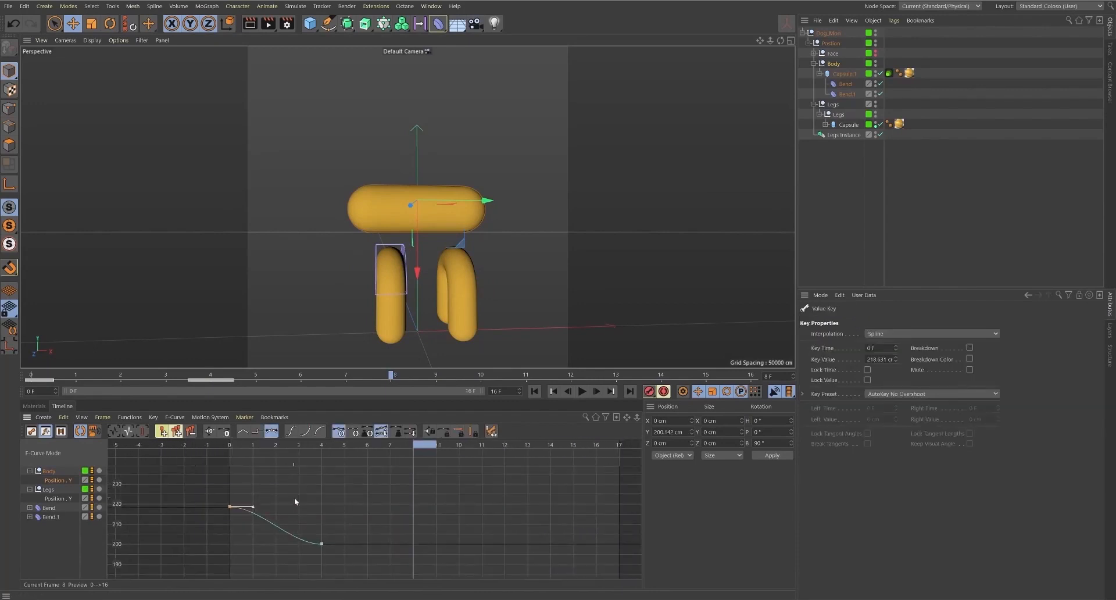
key("ctrl+v")
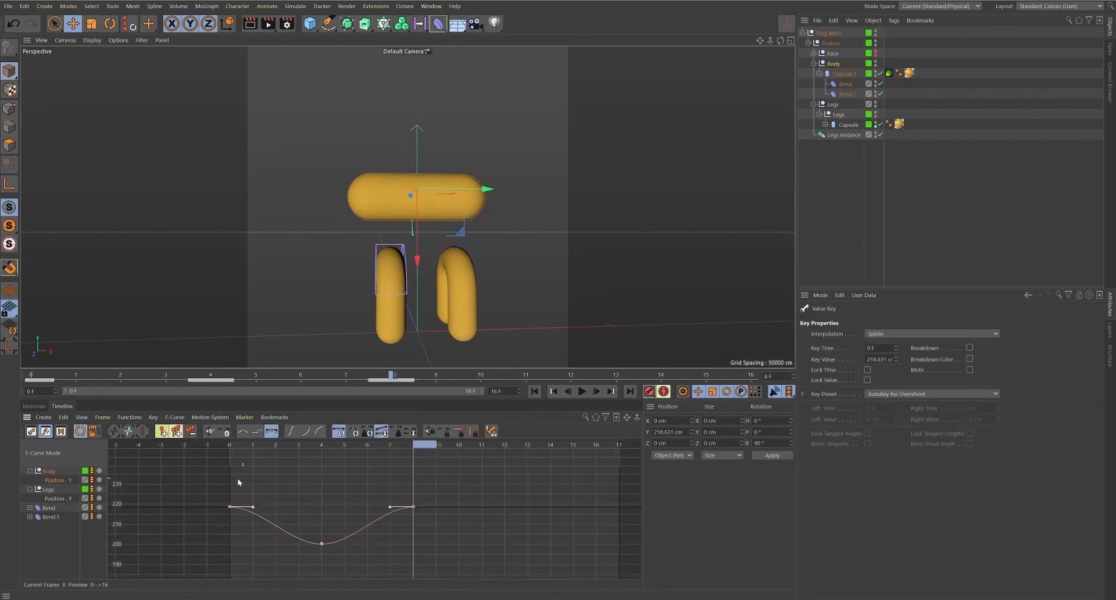
- Copy the Body's Y keys at frames 4 and 8 to frames 12 and 16, and play back the walk
left_click_drag(267, 479, 510, 545, "shift")
key("ctrl+v")
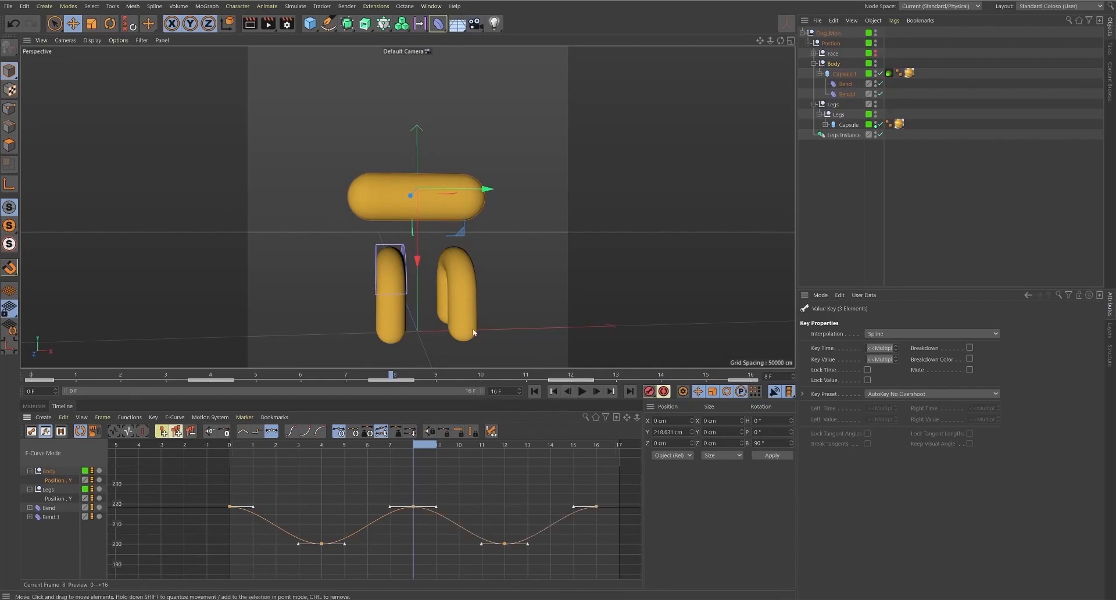
left_click(534, 391)
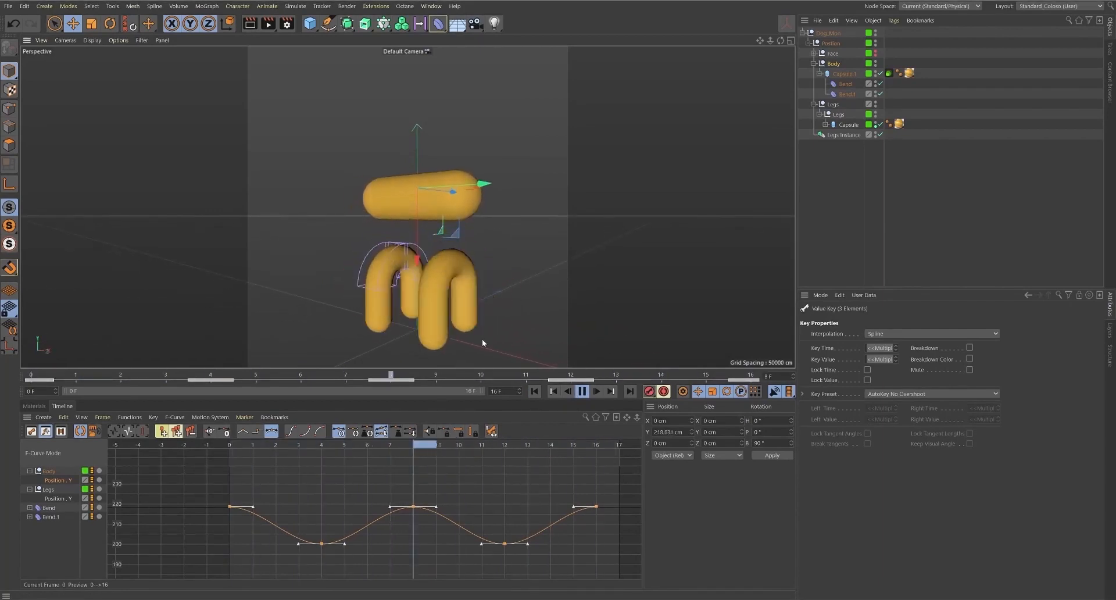
- Give the low Body Y keys at frames 4 and 12 zero-length tangents for sharp dips
left_click_drag(349, 572, 294, 529)
left_click_drag(530, 571, 478, 505, "shift")
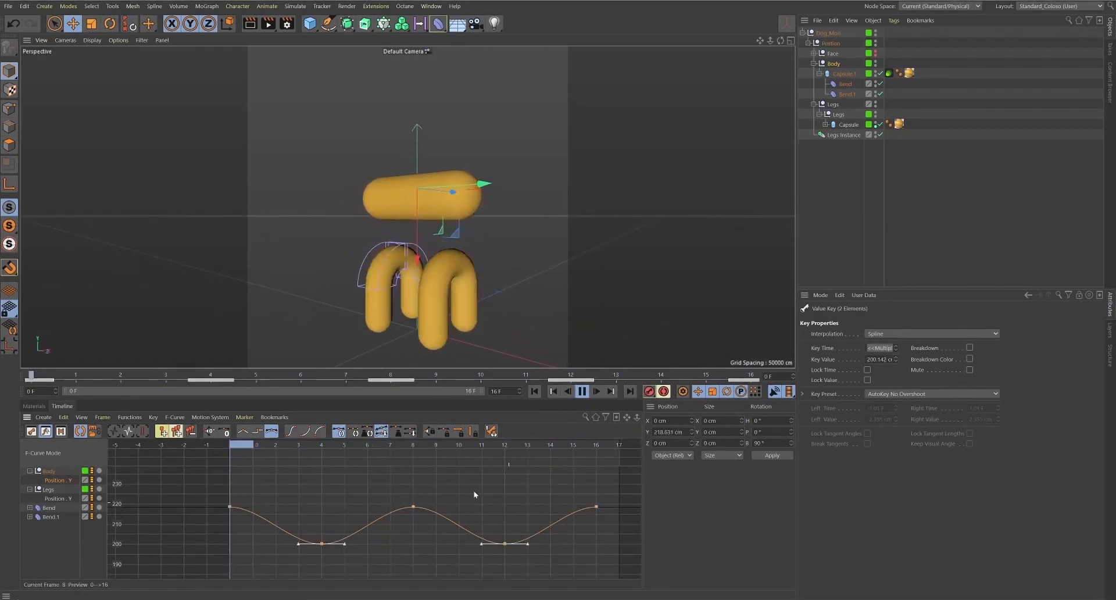
left_click(226, 432)
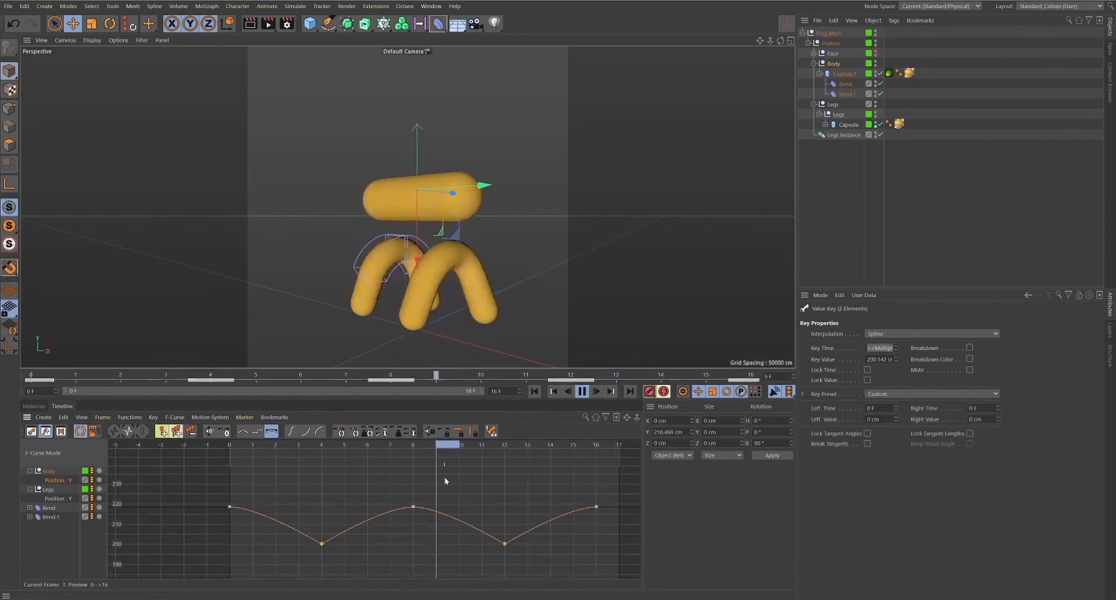
- Lengthen the flat tangents of the high Body Y keys at frames 0, 8 and 16, to about 1.9 frames at both ends
left_click(418, 489)
left_click_drag(212, 479, 550, 520)
left_click_drag(385, 492, 444, 525)
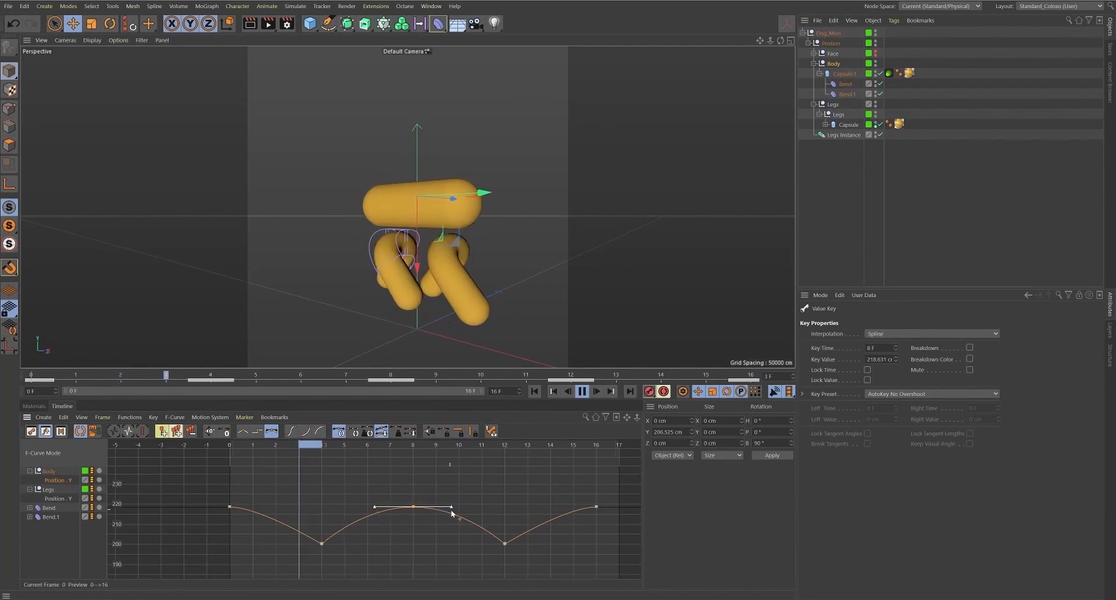
left_click_drag(551, 496, 623, 515)
left_click_drag(153, 492, 275, 511, "shift")
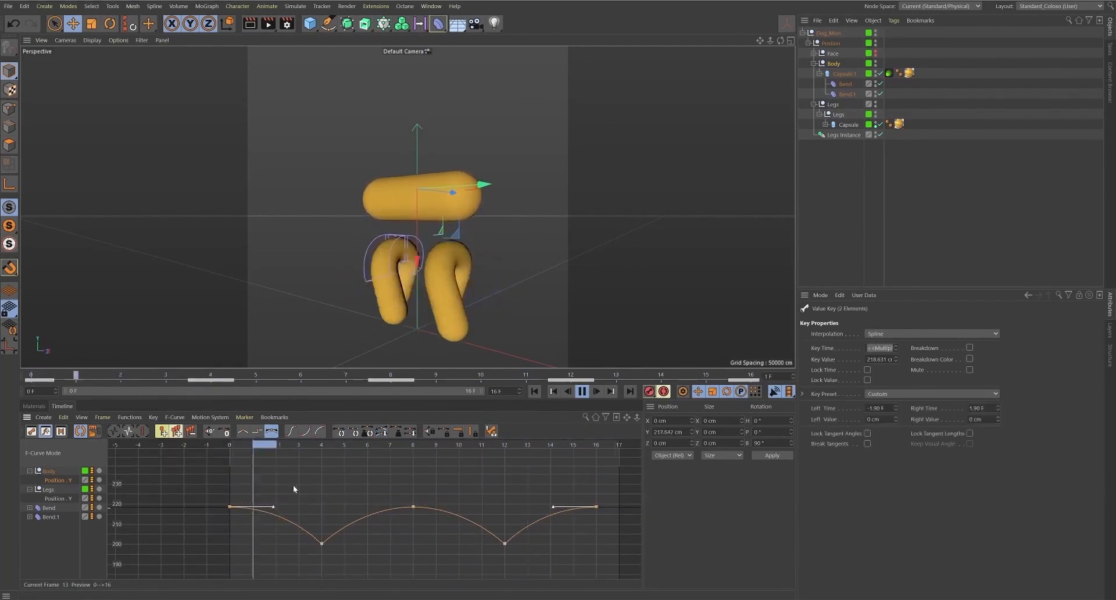
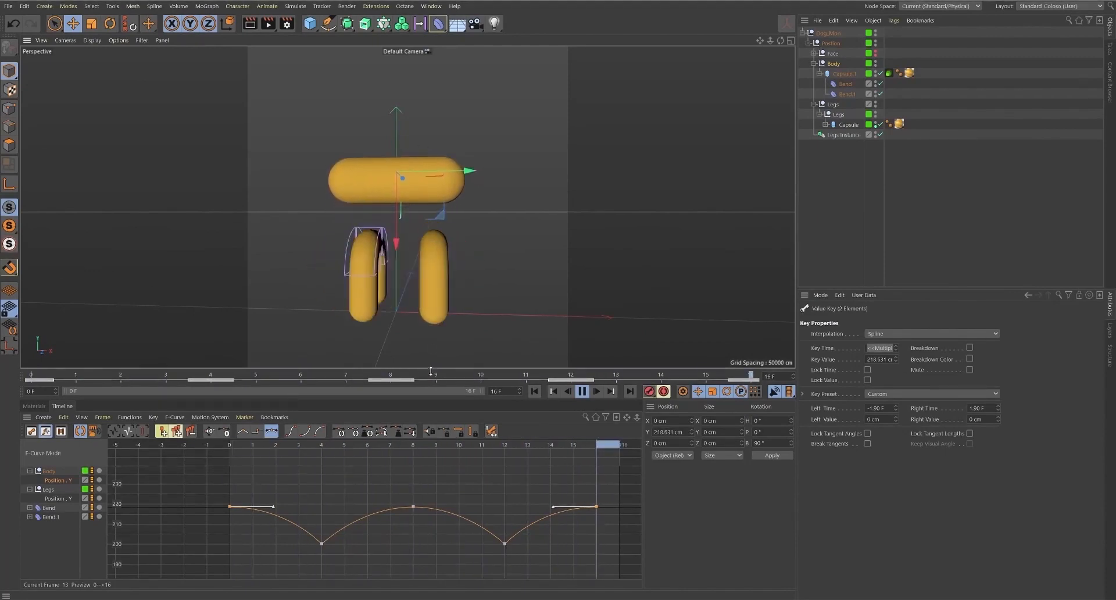
- Compare the curves of the Body, Legs and both Bend tracks together during playback
key("ctrl+a")
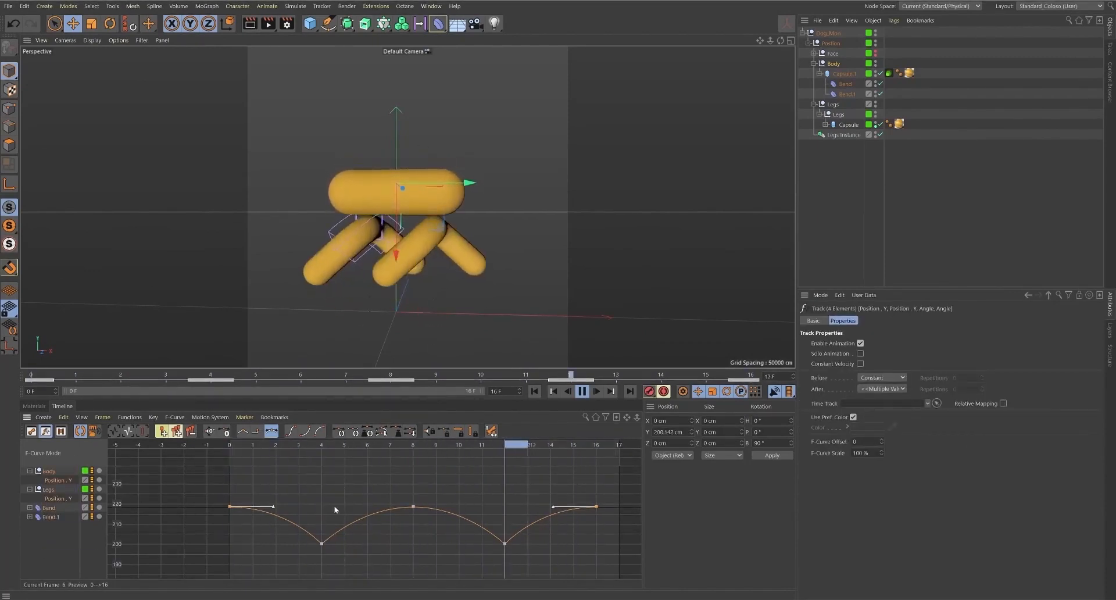
key("h")
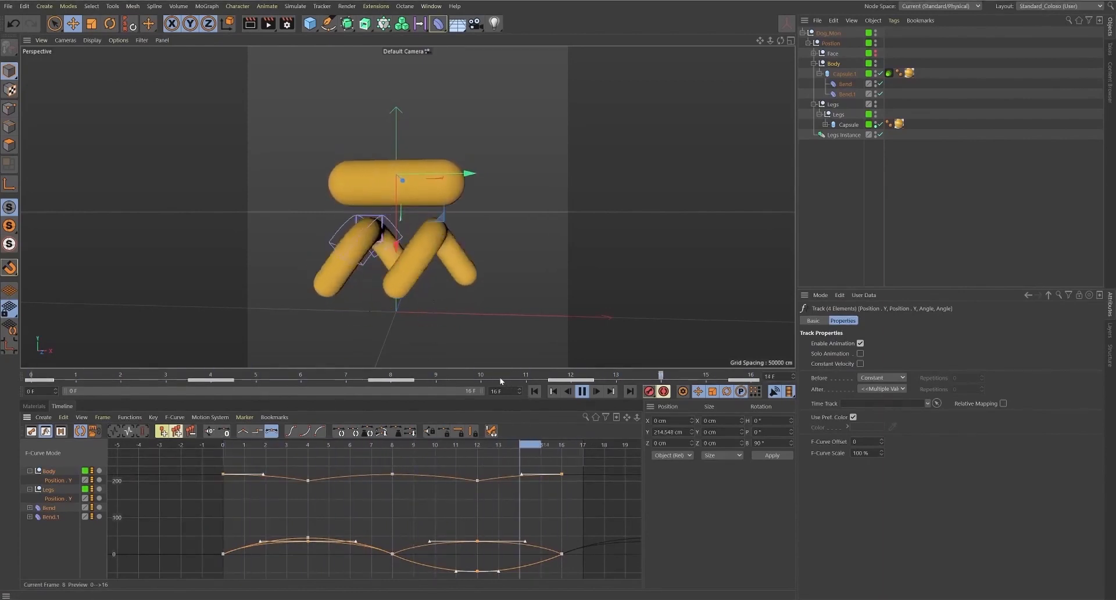
key("F8")
- Shift the Body's Y position keys at frames 4, 8 and 12 one frame later to frames 5, 9 and 13
left_click(832, 64)
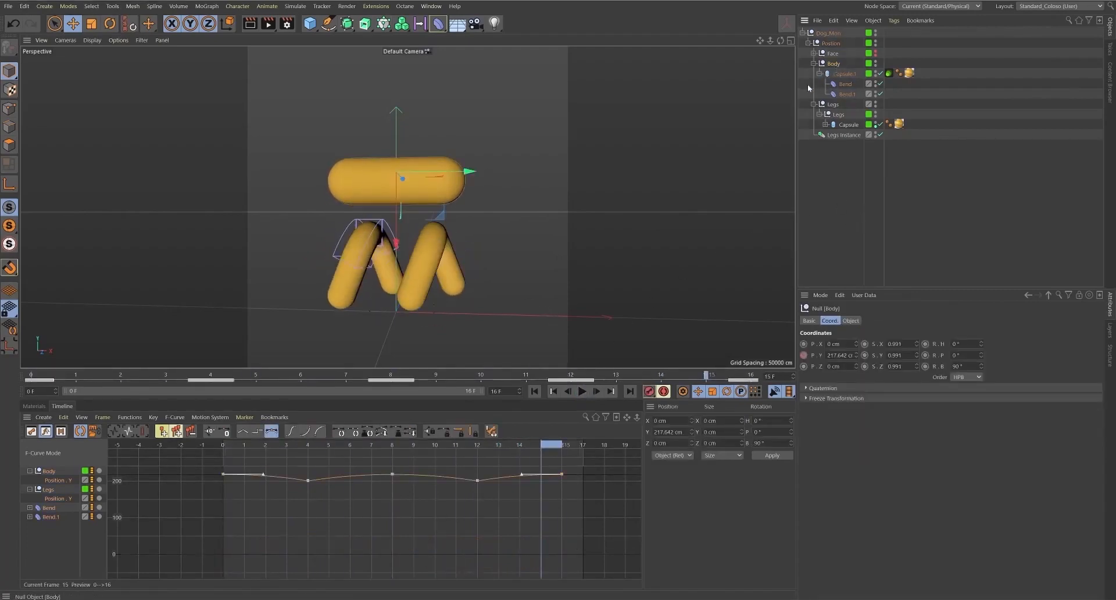
key("h")
key("h")
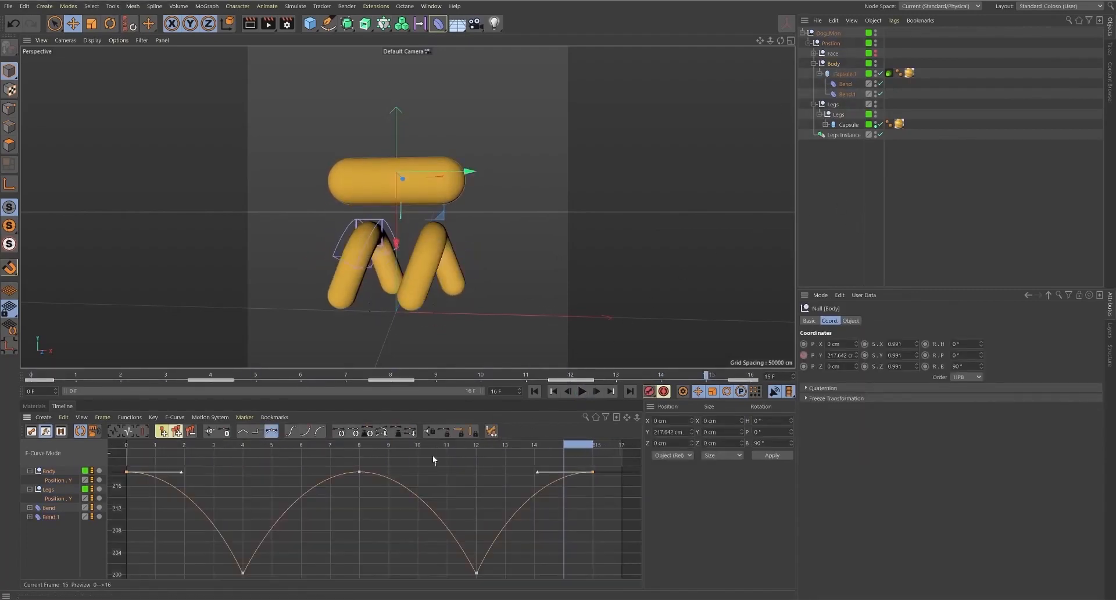
right_click_drag(488, 515, 372, 496, "alt")
left_click_drag(188, 476, 630, 568)
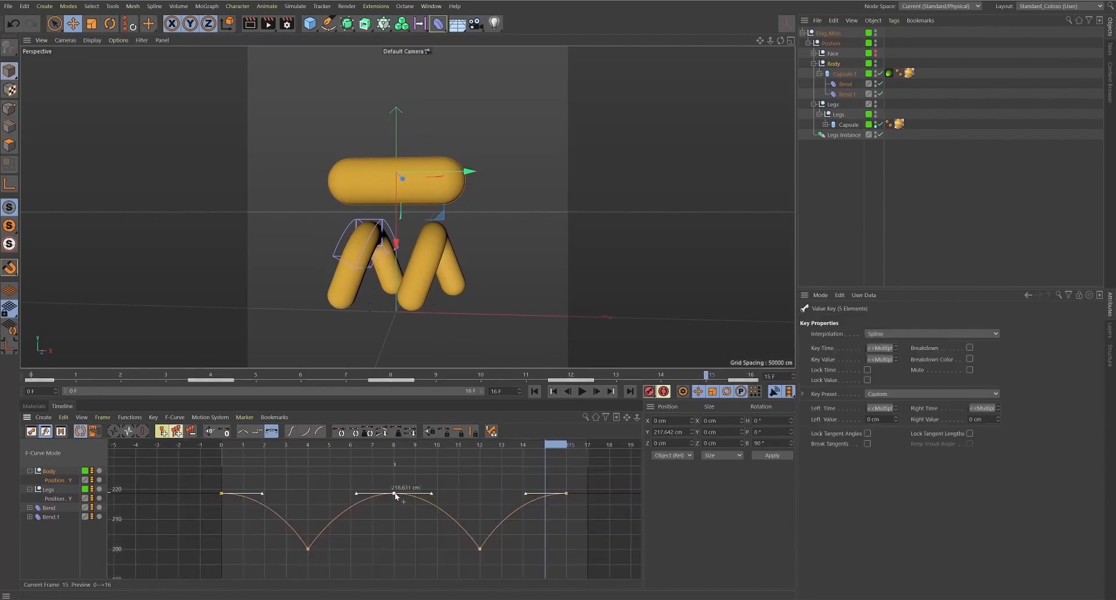
left_click_drag(394, 494, 411, 498)
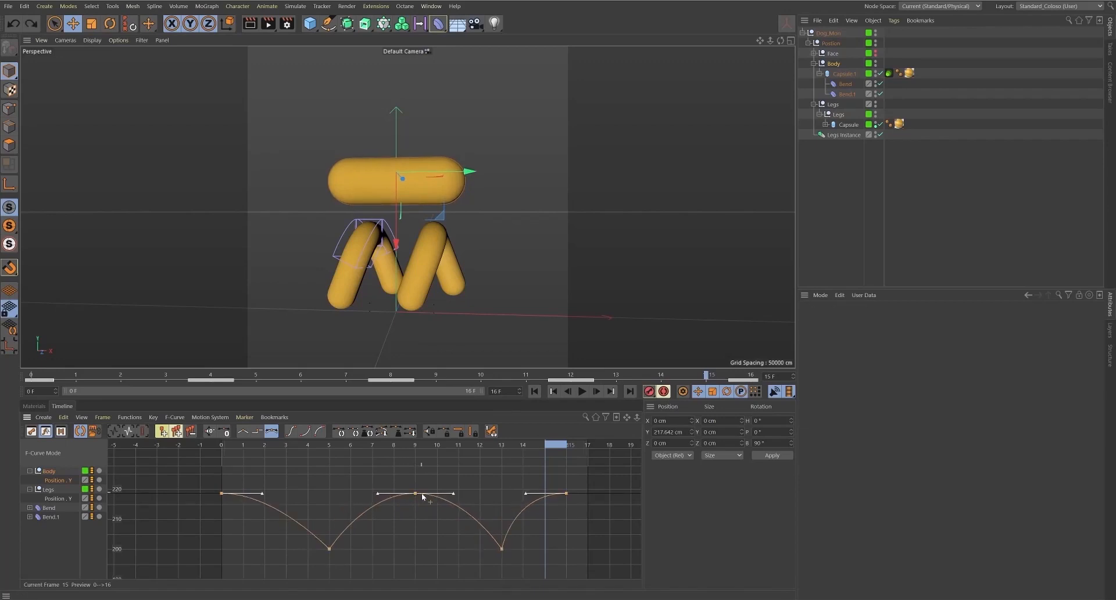
- Move the last Body Y key to frame 18 and the first to frame 1, and play back the offset motion
left_click(566, 493)
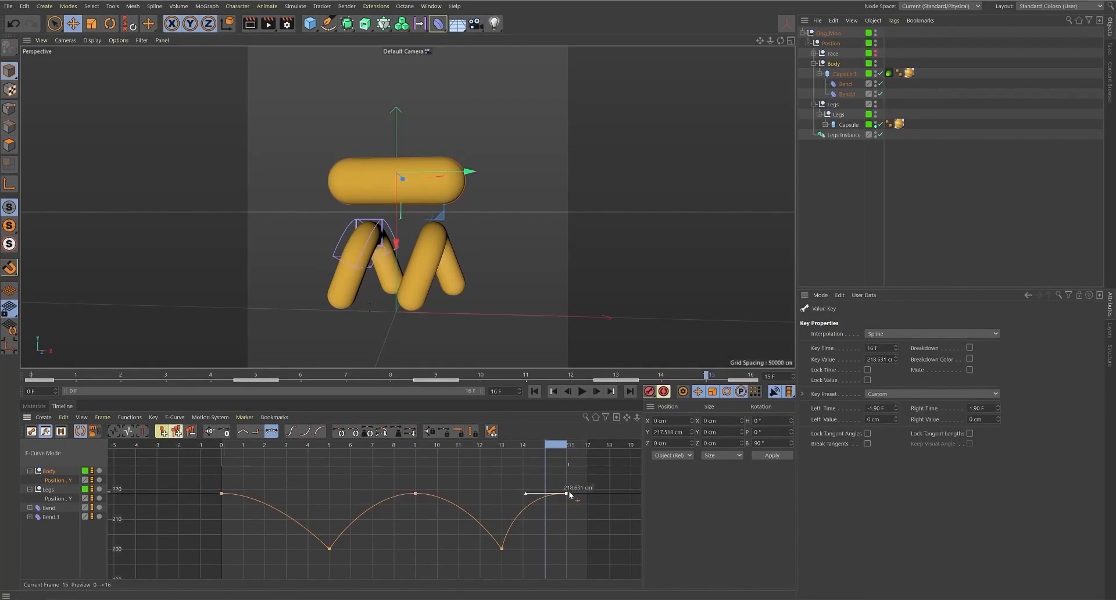
left_click_drag(566, 493, 610, 494)
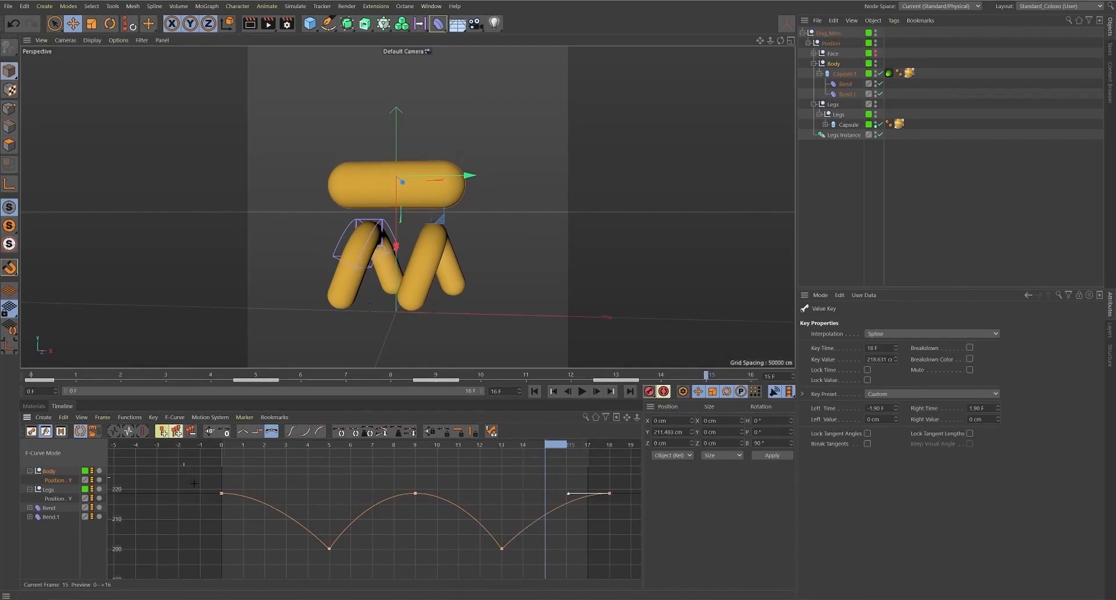
left_click_drag(254, 493, 266, 494)
left_click_drag(266, 493, 254, 493)
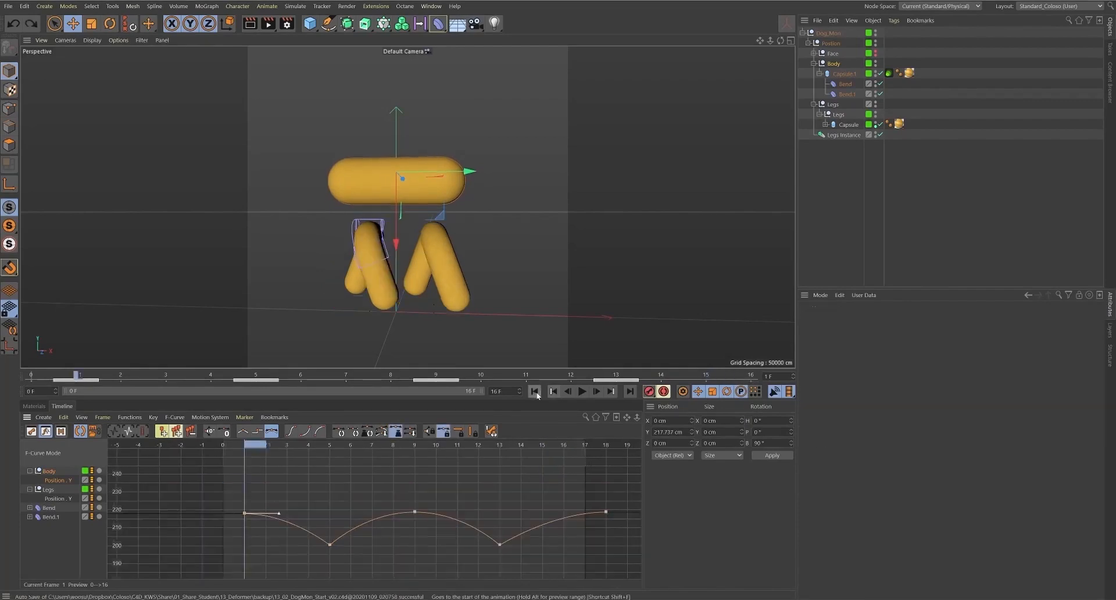
left_click(534, 392)
left_click(586, 392)
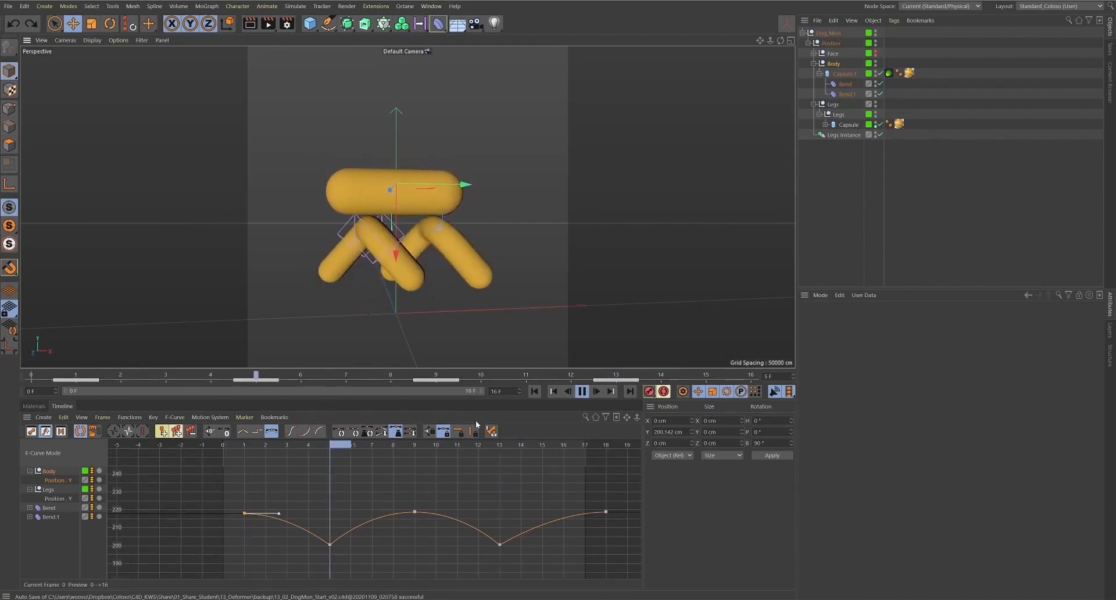
left_click(581, 392)
- Add a key on the Body's Y curve at frame 16 and delete the key at frame 18
left_click_drag(312, 453, 606, 466)
right_click_drag(552, 495, 555, 464, "alt")
middle_click_drag(555, 464, 545, 431, "alt")
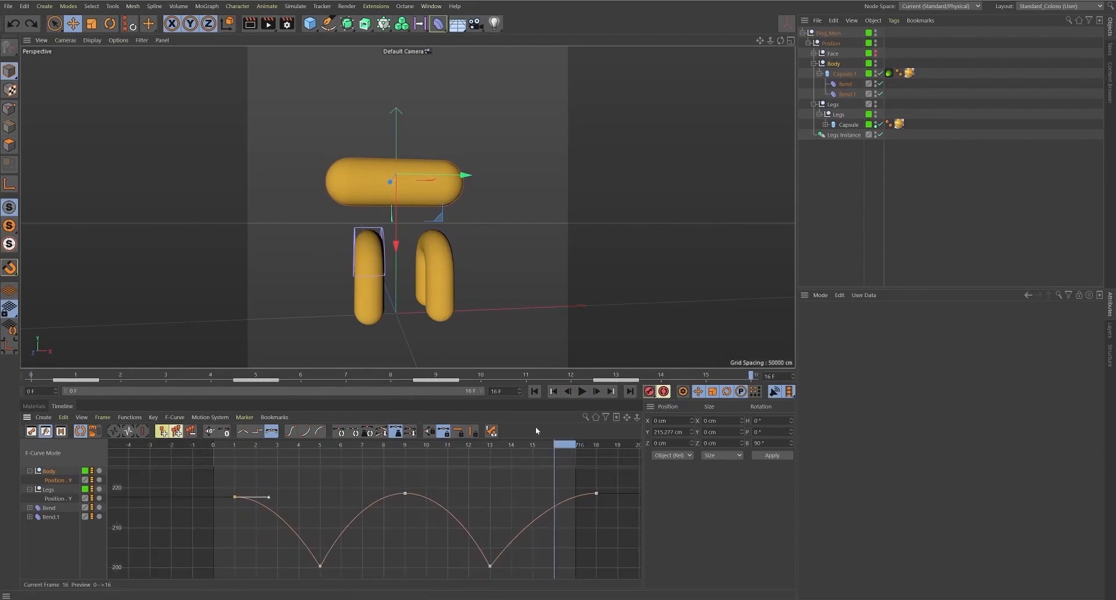
left_click(553, 506, "ctrl")
left_click_drag(543, 490, 585, 529)
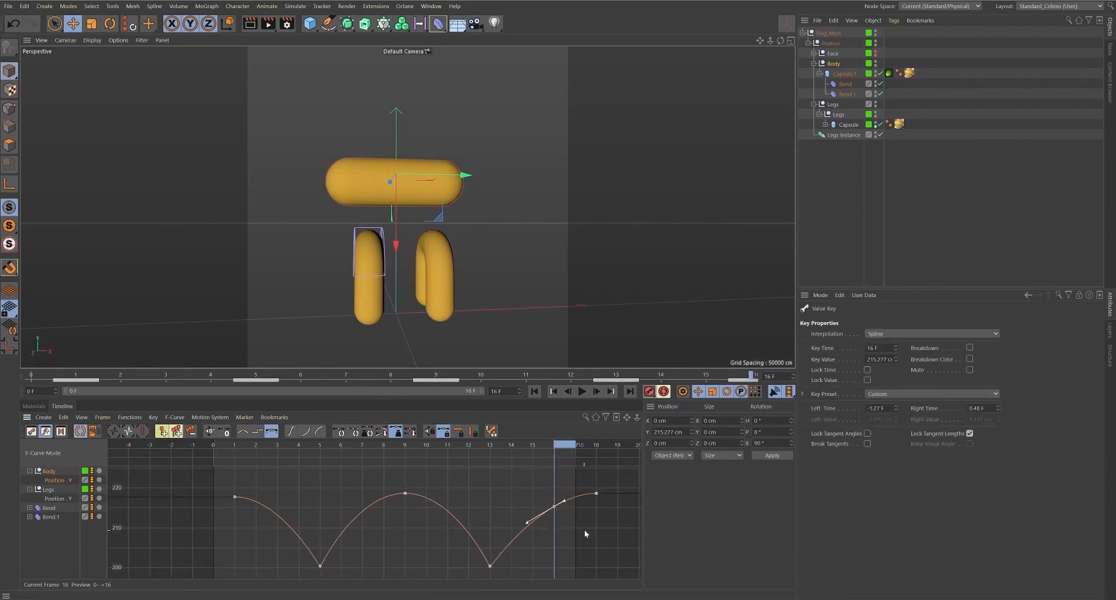
key("Delete")
- Copy the Body's frame 16 Y key to frame 0 and set the Y position track to repeat after its last key
left_click(213, 445)
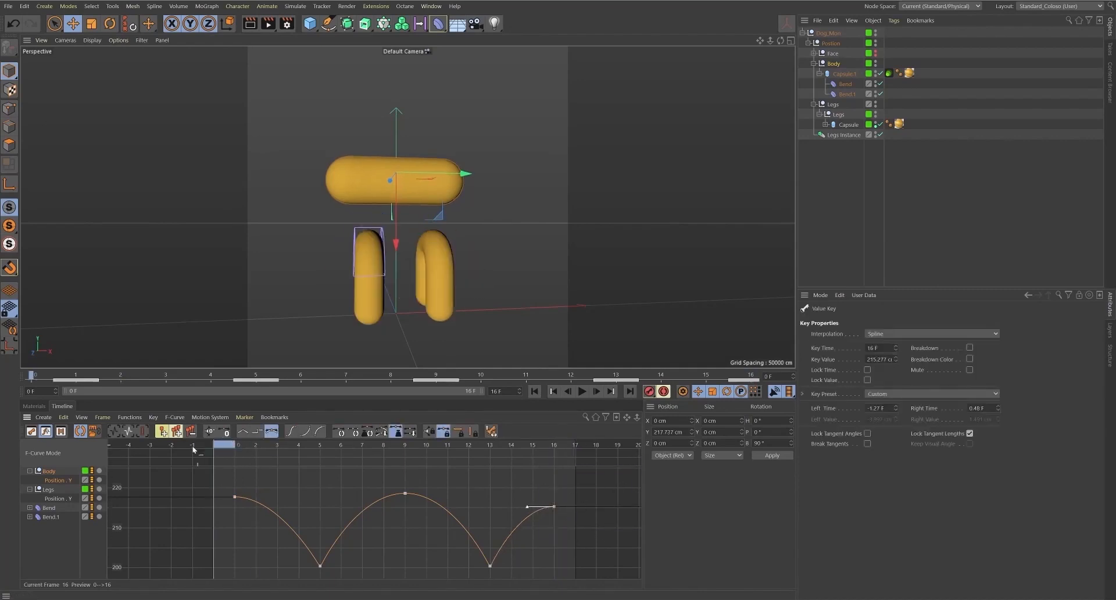
key("ctrl+v")
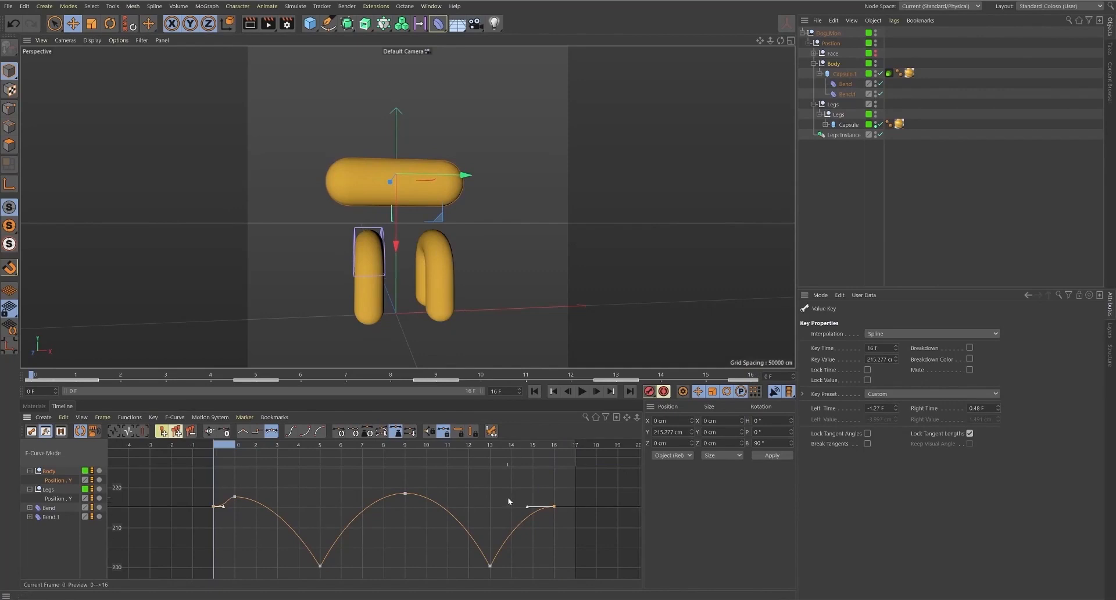
left_click_drag(174, 474, 622, 581)
left_click(128, 417)
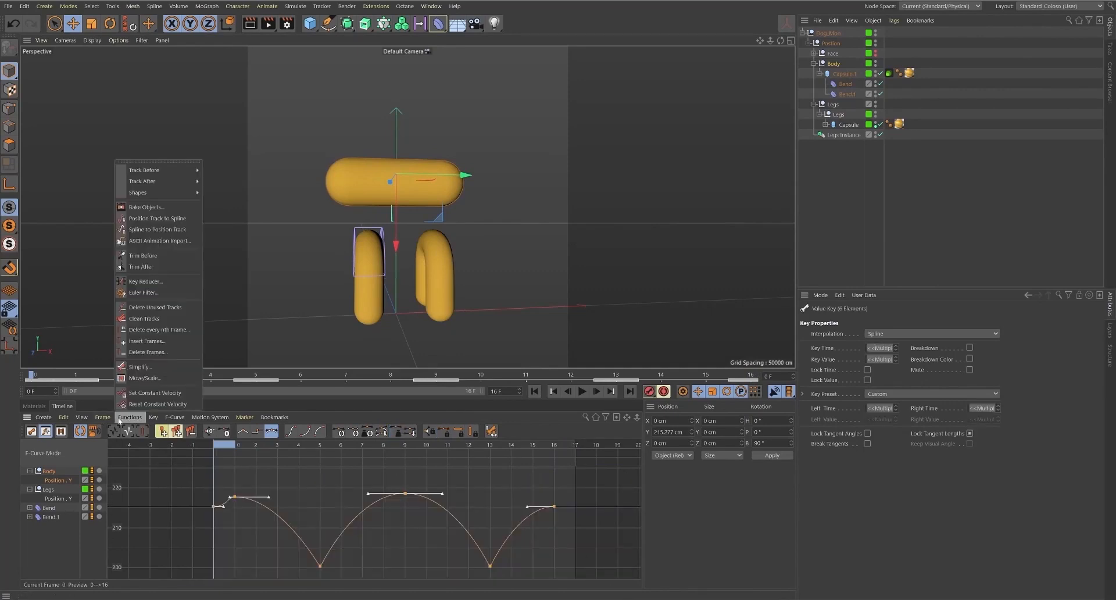
mouse_move(192, 180)
left_click(232, 221)
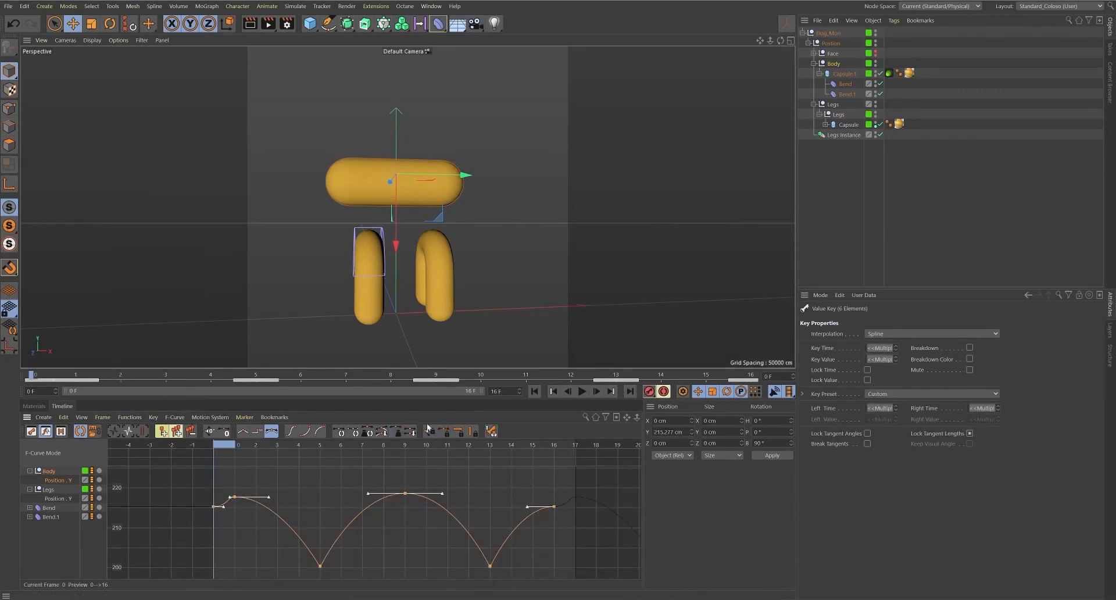
right_click_drag(512, 515, 562, 501, "alt")
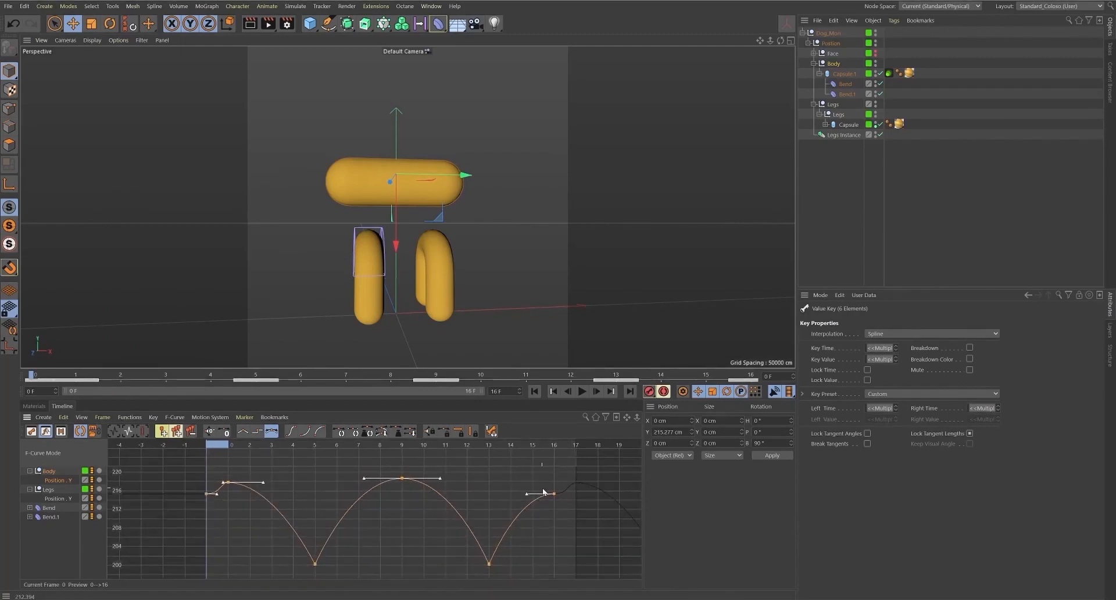
- Tilt the tangents of the Body's Y keys at frames 0 and 16 upward, with a left value of about -4.9 cm at -1.1 frames
left_click_drag(532, 525, 585, 468)
left_click_drag(188, 524, 216, 482)
left_click_drag(532, 526, 590, 472)
left_click_drag(164, 490, 225, 513)
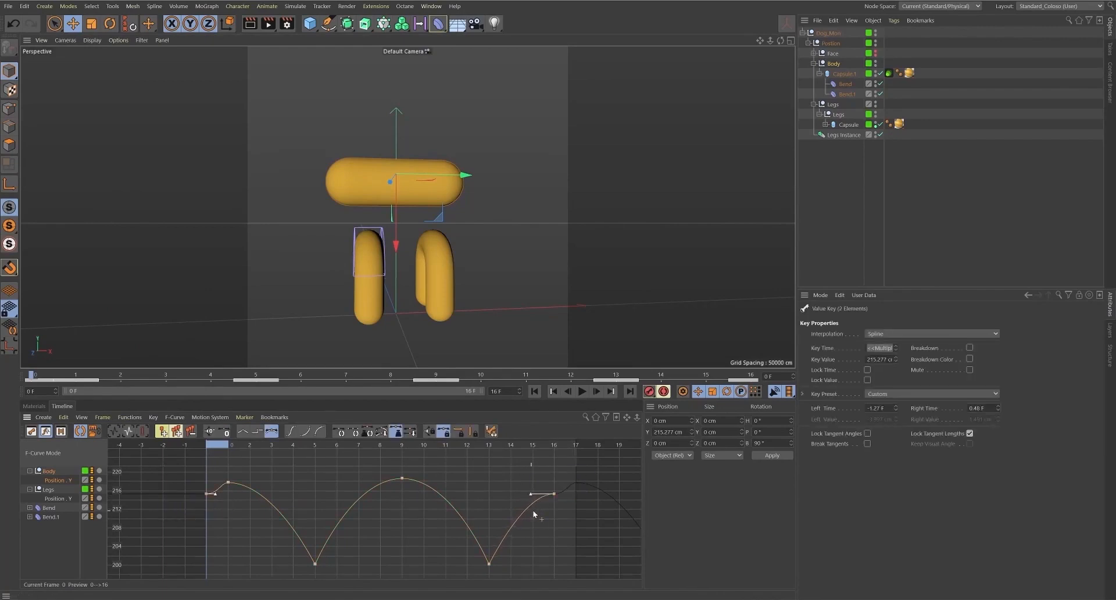
key("ctrl+z")
left_click(528, 494)
scroll(536, 487, "up", 1)
left_click_drag(528, 511, 527, 510)
scroll(500, 499, "down", 2)
middle_click_drag(403, 527, 398, 500, "alt")
left_click(464, 434)
left_click_drag(499, 488, 501, 513)
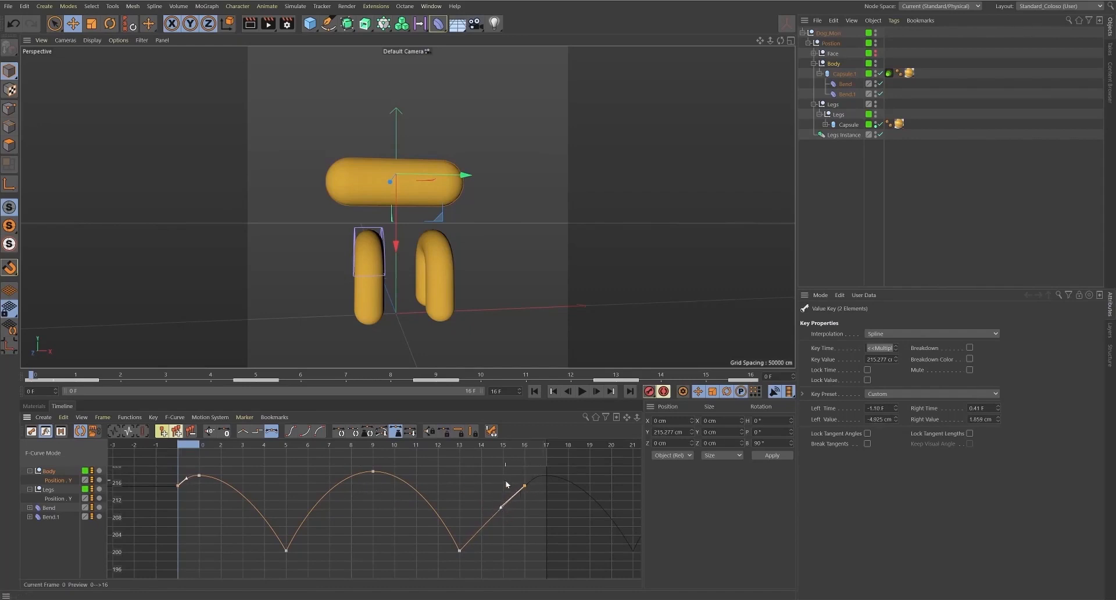
- Raise the Body's Y keys at frames 0 and 16 to about 216.08 cm and reshape their upward-tilted tangents
left_click_drag(177, 490, 186, 479)
left_click(239, 469)
left_click_drag(497, 507, 534, 473)
left_click_drag(156, 516, 189, 478, "shift")
right_click_drag(542, 477, 544, 464, "alt")
left_click_drag(525, 497, 525, 490)
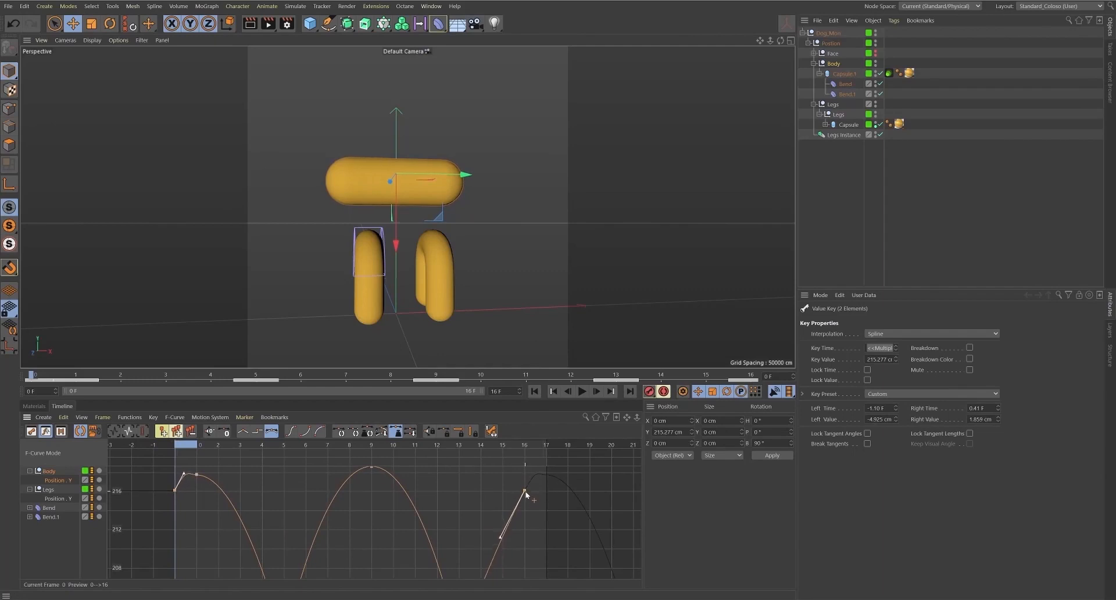
left_click_drag(501, 538, 508, 514)
- Give the Body's frame 13 Y key broken tangents rising on both sides in a V shape, with the left one about 0.55 frames long
key("h")
left_click(459, 568)
scroll(423, 489, "down", 1)
left_click_drag(435, 544, 465, 550)
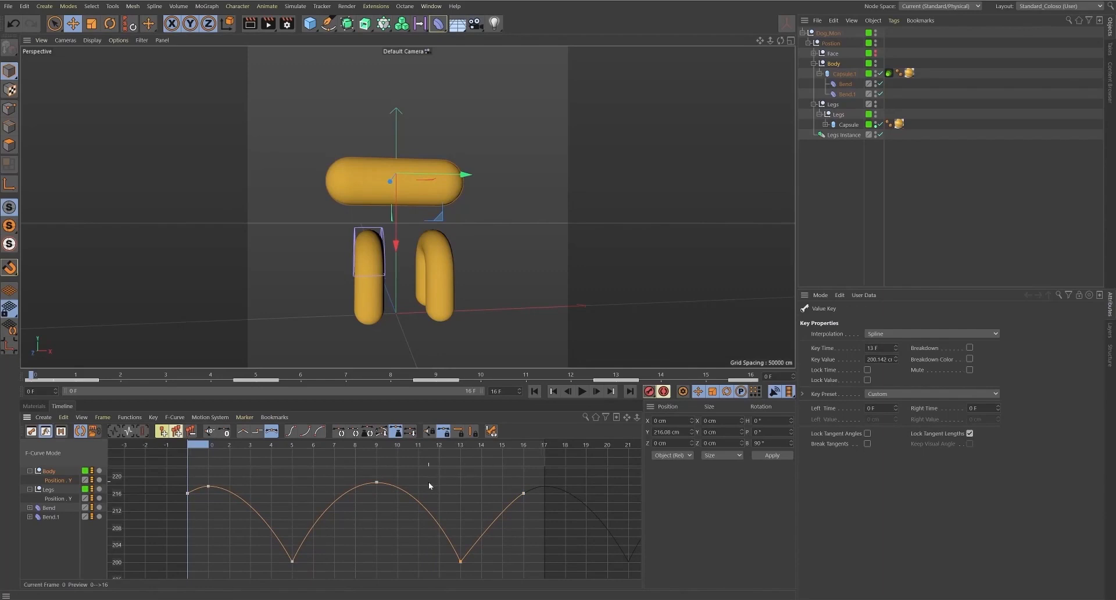
left_click(443, 431)
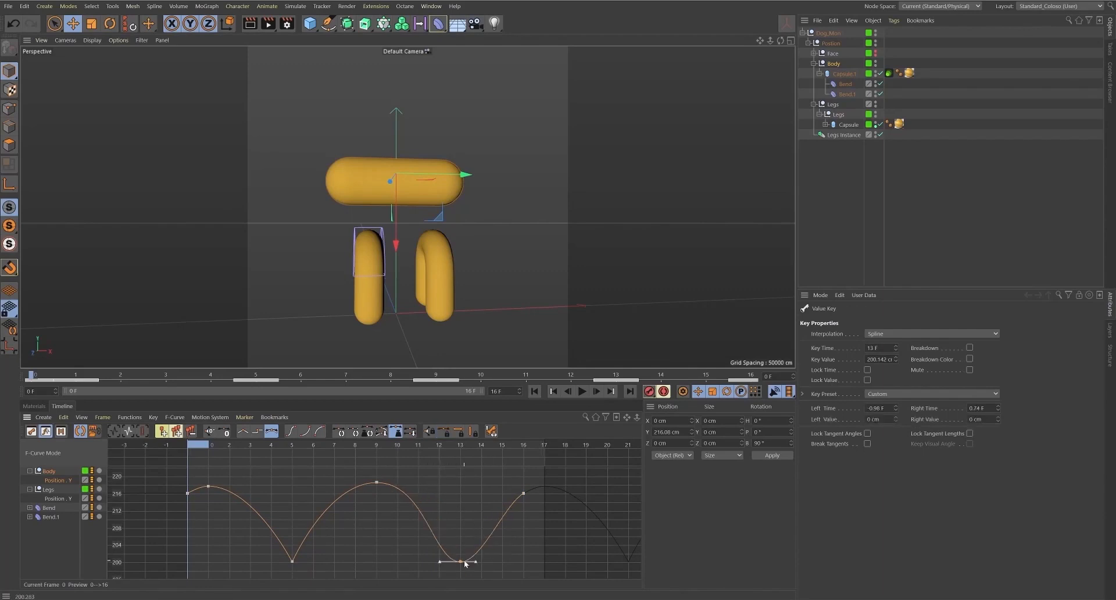
key("b")
left_click_drag(440, 561, 480, 538)
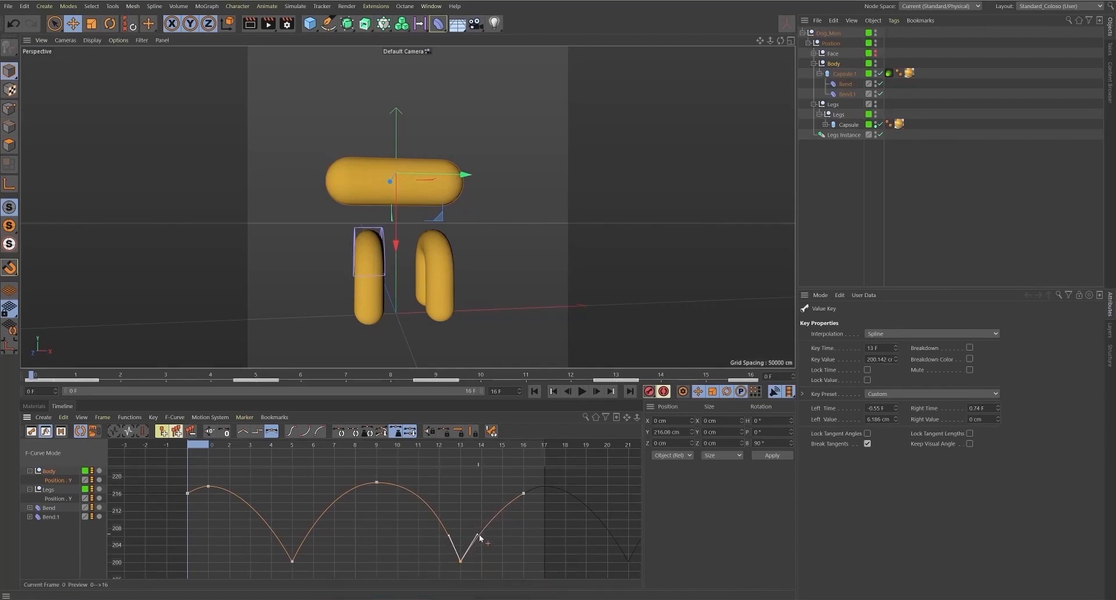
left_click(518, 507)
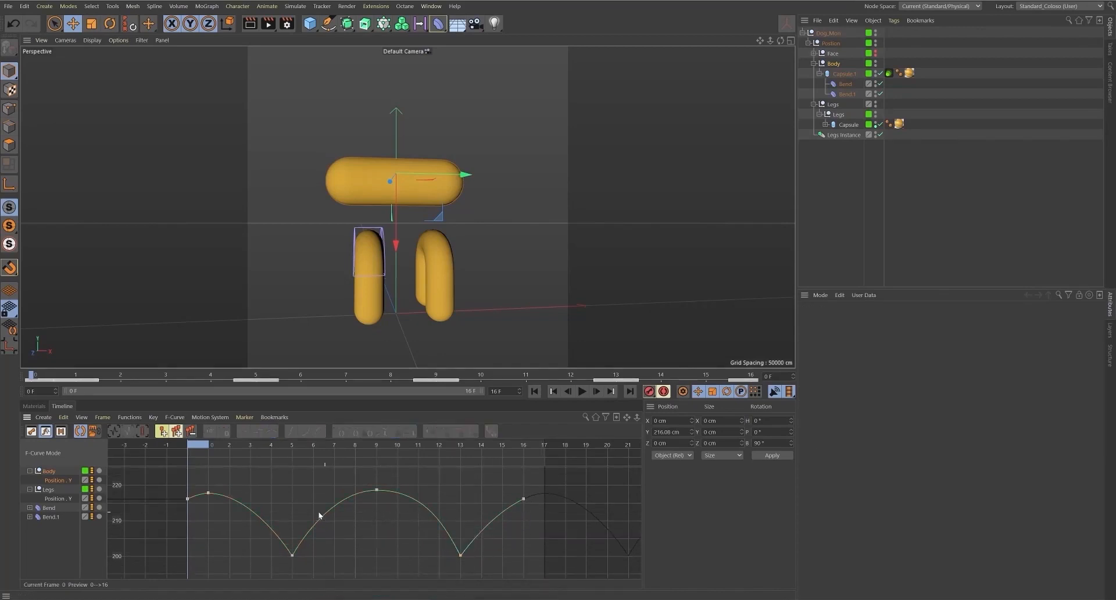
- Flatten the tangents of the Body's frame 1 Y key, about 0.53 frames on the left and 2.09 frames on the right
left_click_drag(212, 486, 242, 503)
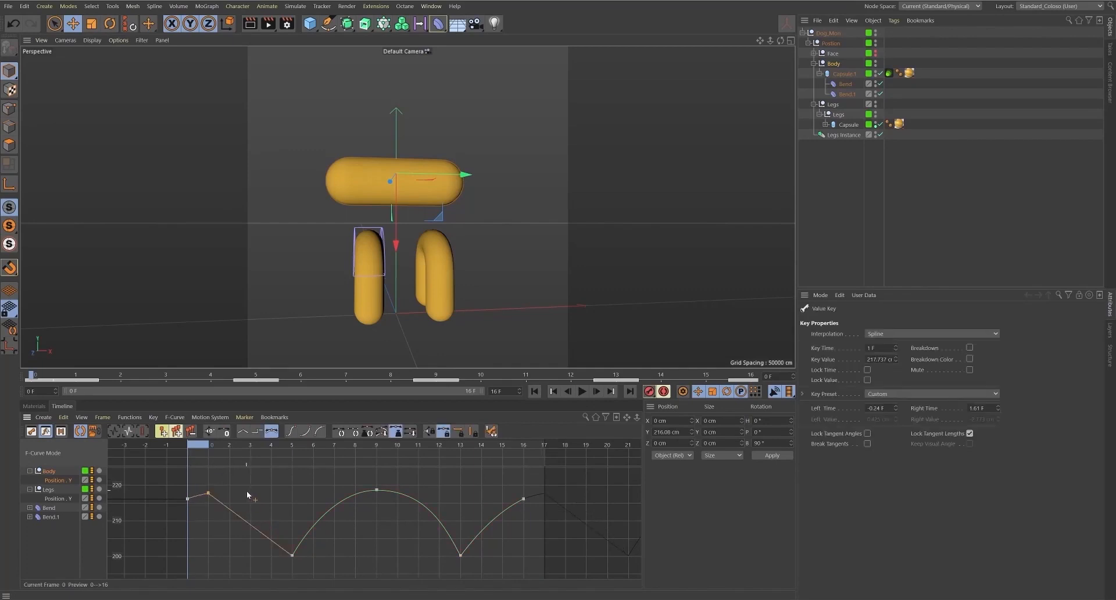
left_click_drag(242, 502, 244, 496)
key("F9")
left_click_drag(250, 494, 256, 494)
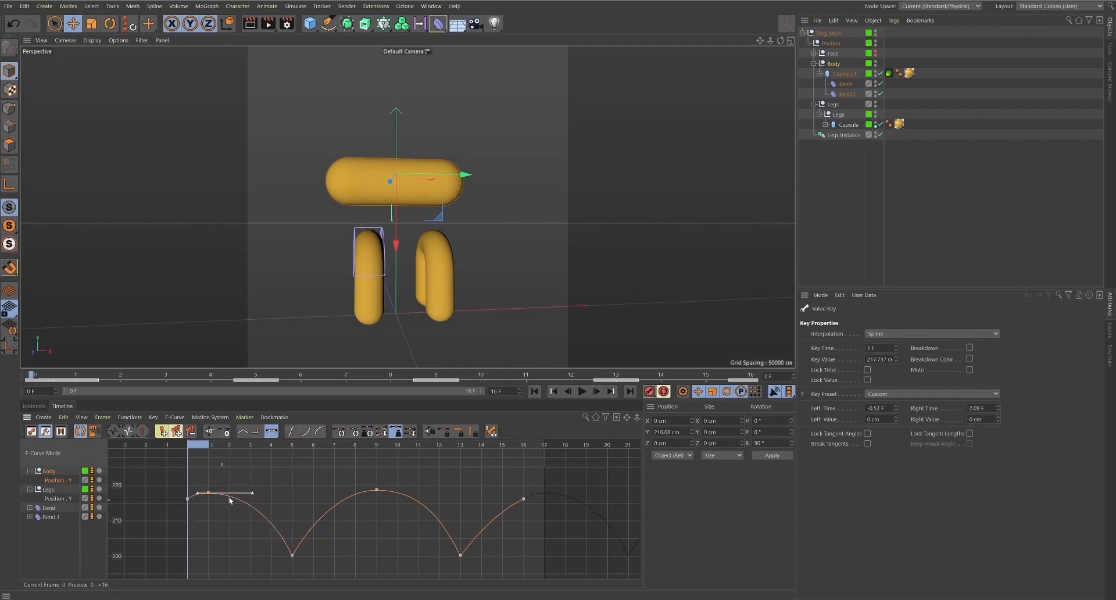
right_click_drag(546, 526, 550, 490, "alt")
left_click(537, 505)
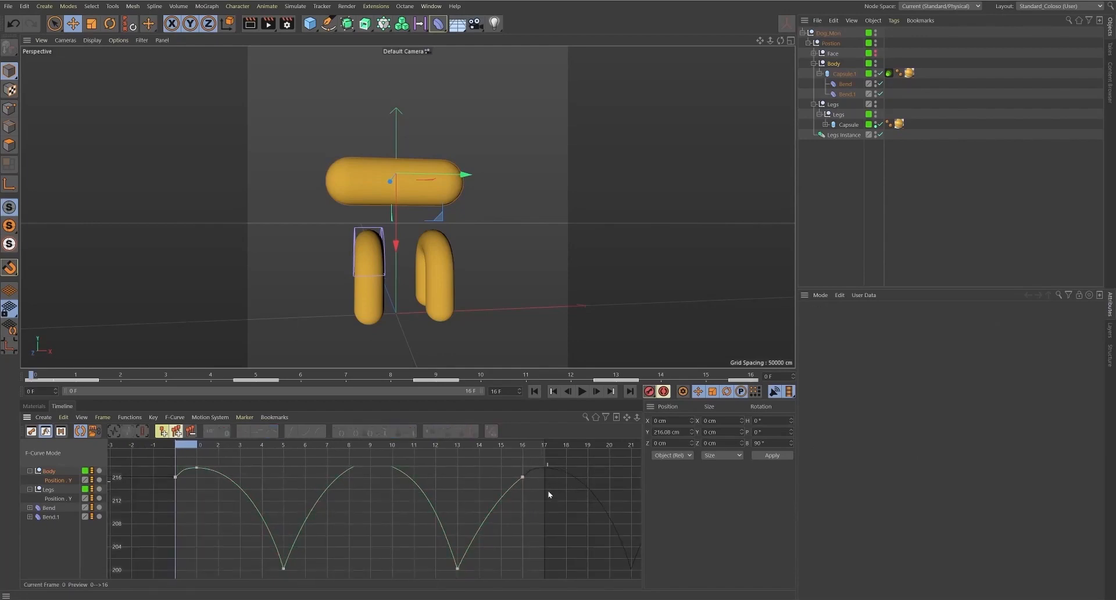
middle_click_drag(480, 488, 463, 507, "alt")
right_click_drag(530, 516, 532, 525, "alt")
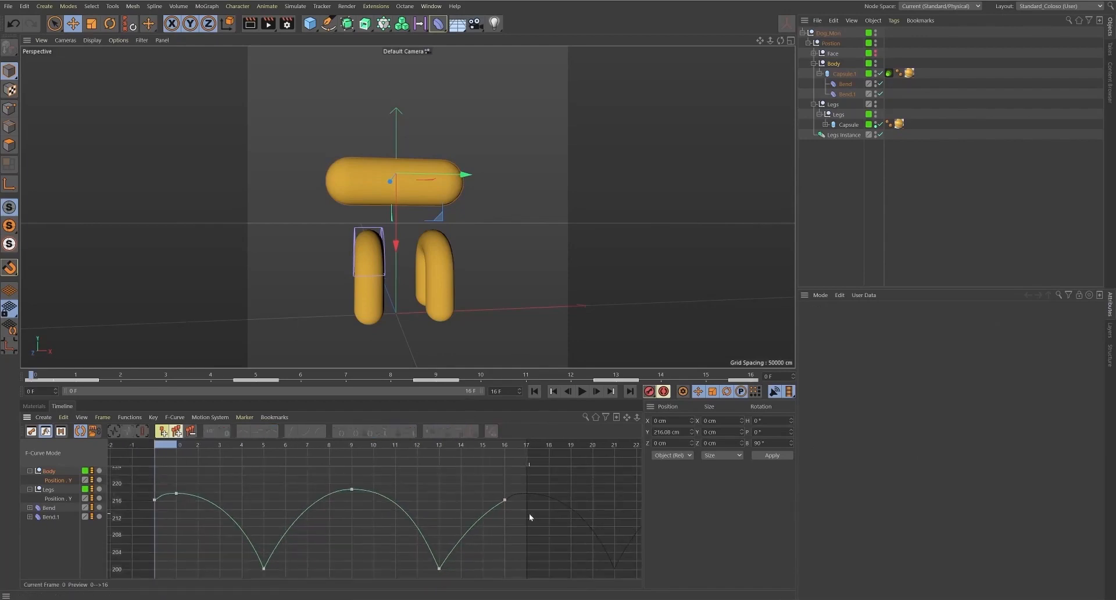
- Extend the left tangent of the Body's frame 9 Y key to about 2.28 frames and copy that key to frame 1
left_click(351, 490)
left_click(314, 493, "shift")
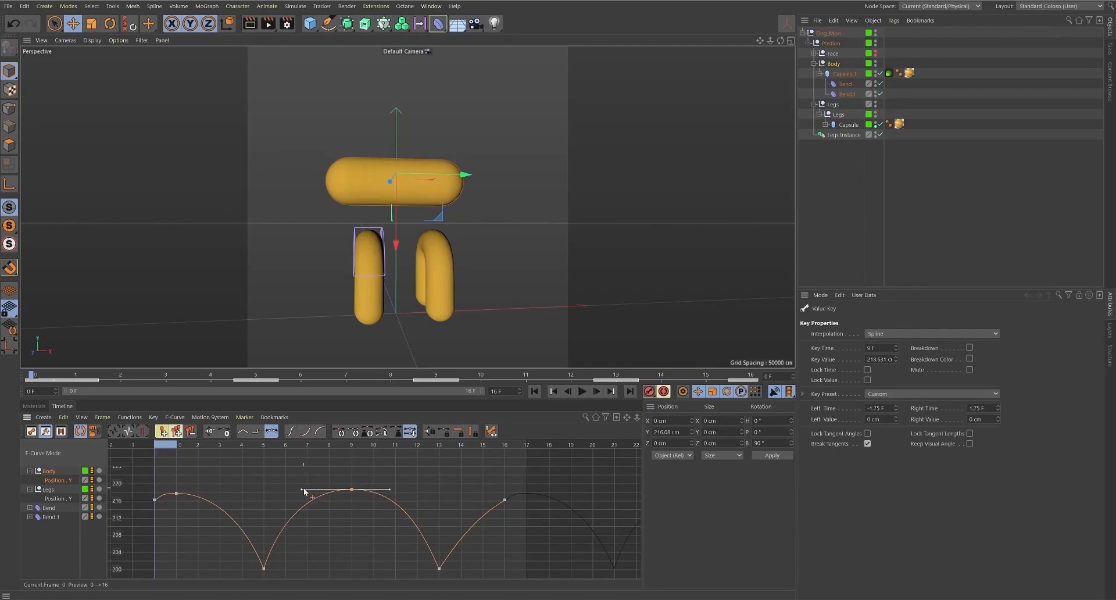
right_click_drag(487, 499, 505, 481, "alt")
left_click_drag(341, 465, 384, 503)
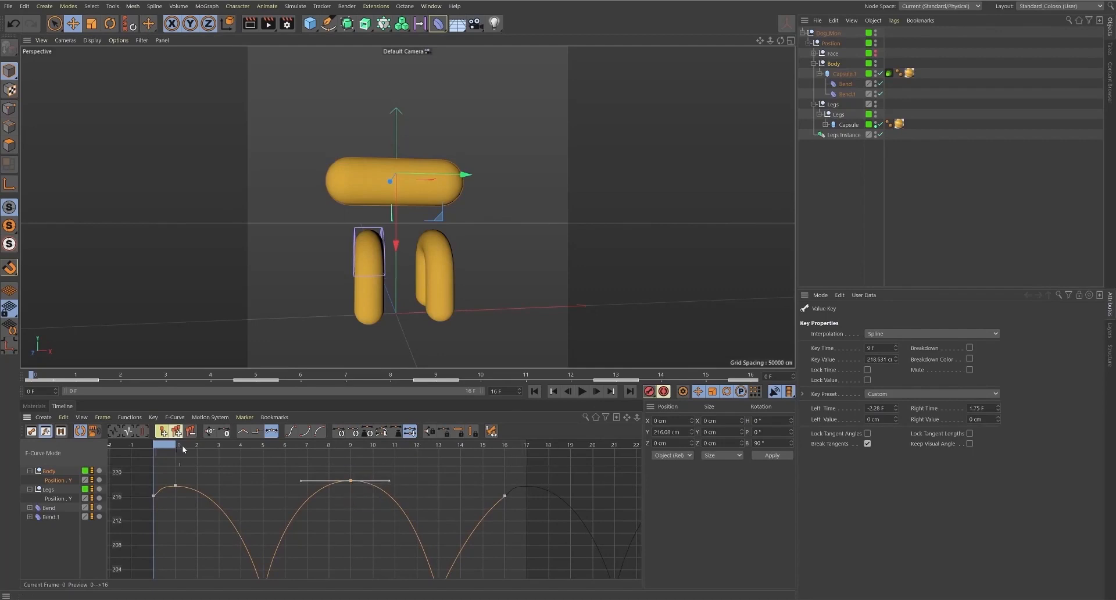
left_click(174, 463)
key("ctrl+v")
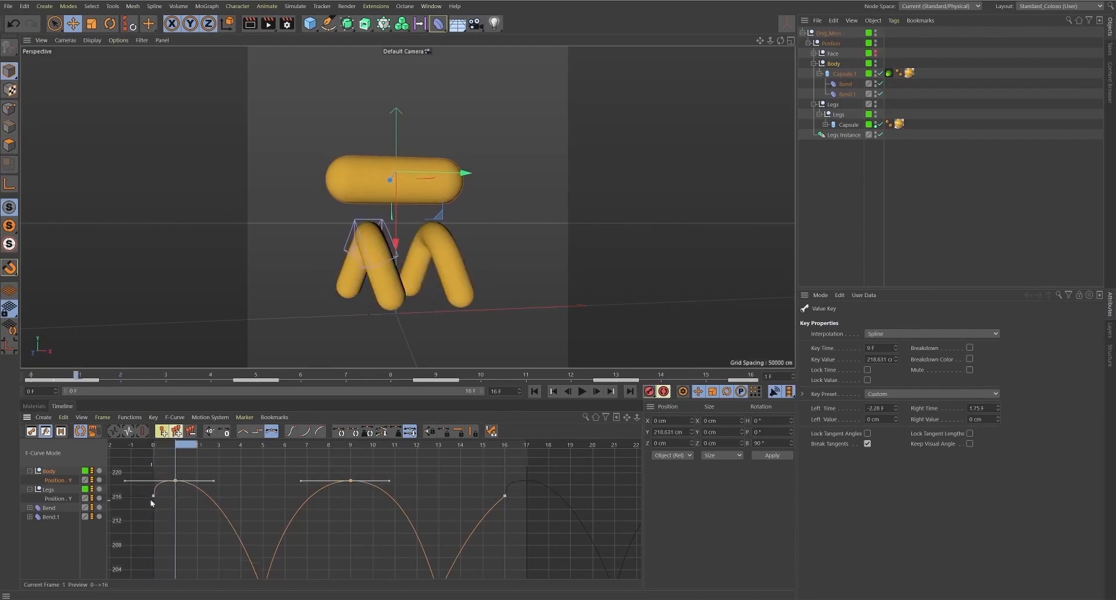
right_click_drag(400, 487, 399, 478, "alt")
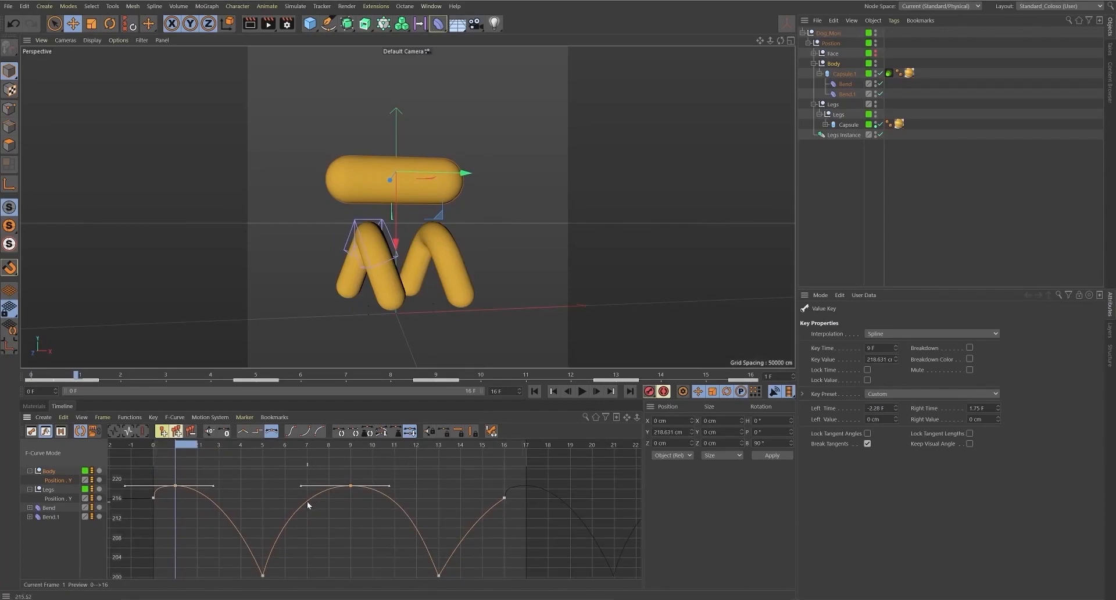
- Raise the Body's frame 0 Y key to about 217.22 cm and shorten the frame 1 key's left tangent to about 0.19 frames
left_click_drag(144, 518, 153, 487)
key("ctrl+z")
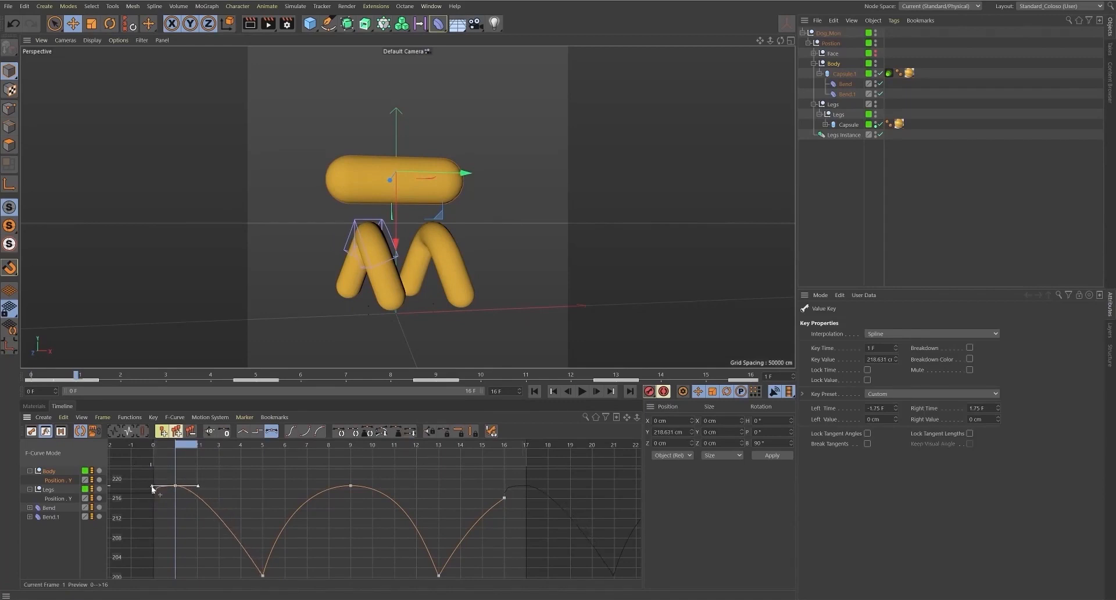
key("ctrl+z")
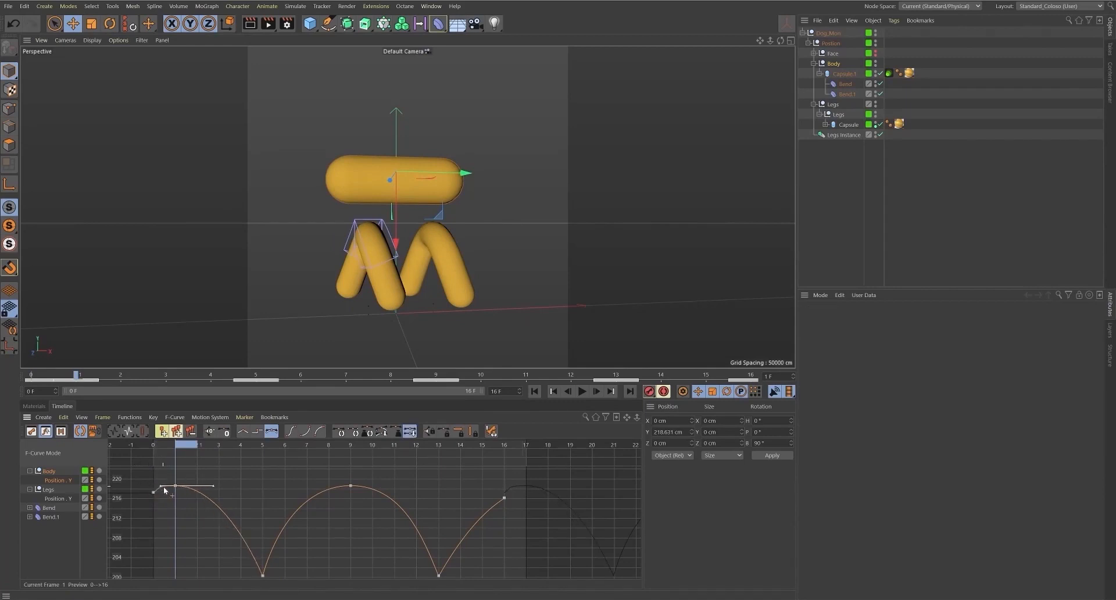
left_click(504, 498)
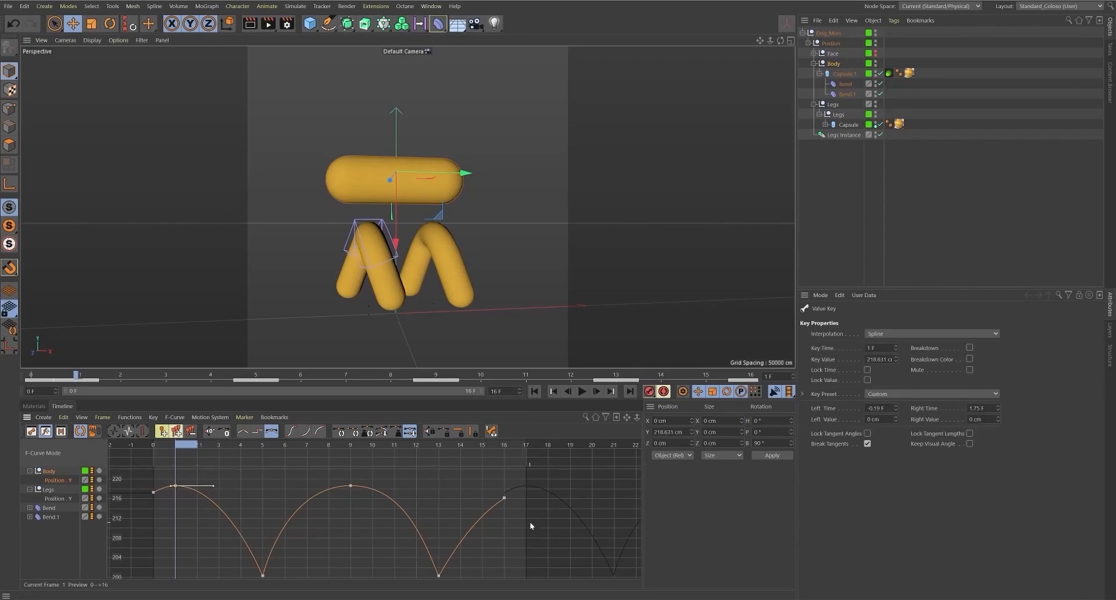
- Copy the Body's frame 0 Y key to frame 16, replacing the key there
left_click_drag(161, 472, 138, 501)
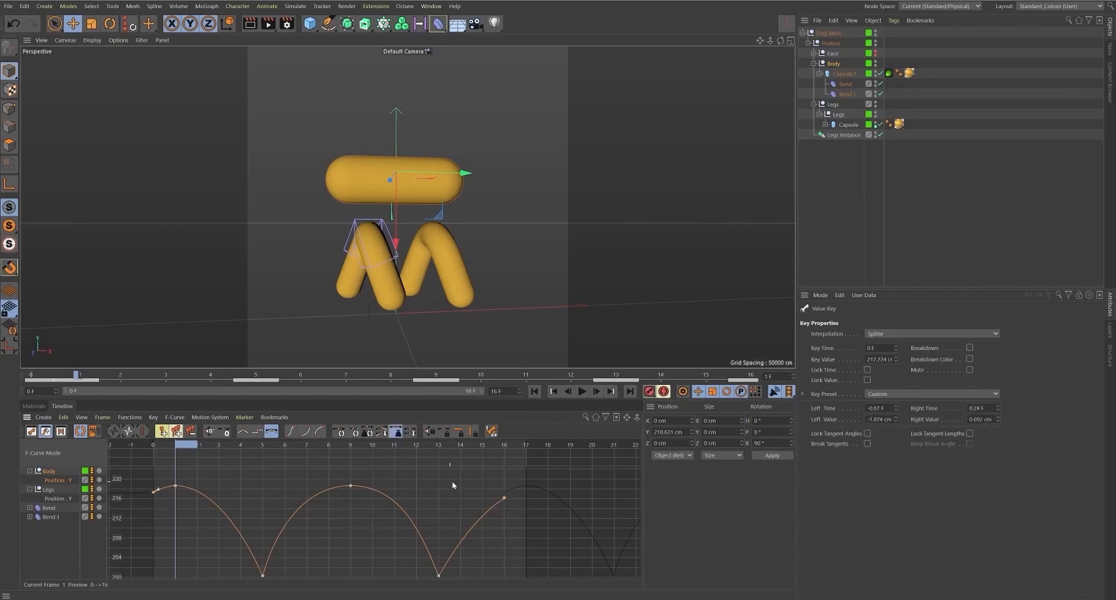
left_click(505, 446)
key("ctrl+v")
left_click(530, 513)
mouse_move(526, 509)
right_mouse_down("alt")
mouse_move(523, 522)
mouse_move(541, 499)
mouse_move(522, 489)
right_mouse_up("alt")
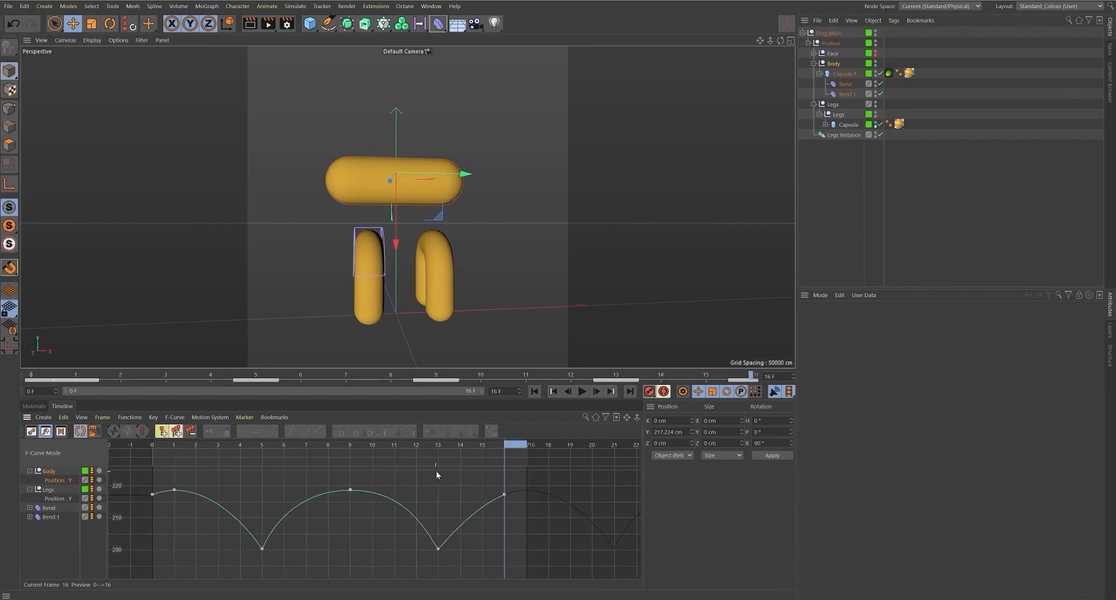
- Lengthen the right tangent of the Body's frame 13 Y key to about 0.86 frames and play back the repeating bounce
left_click(439, 549)
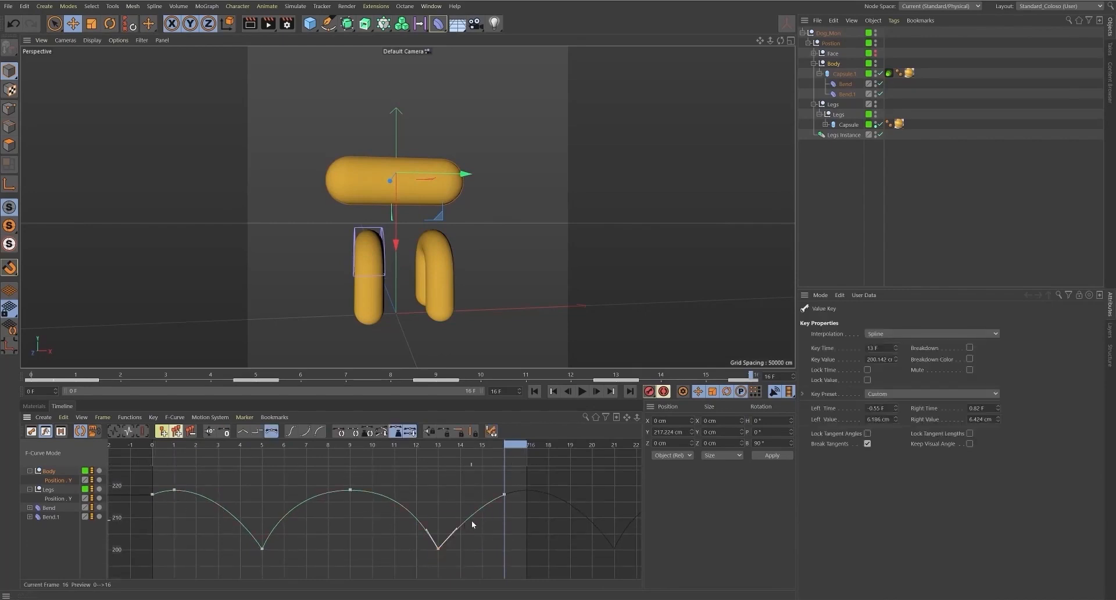
left_click_drag(457, 530, 458, 529)
right_click_drag(480, 490, 262, 534, "alt")
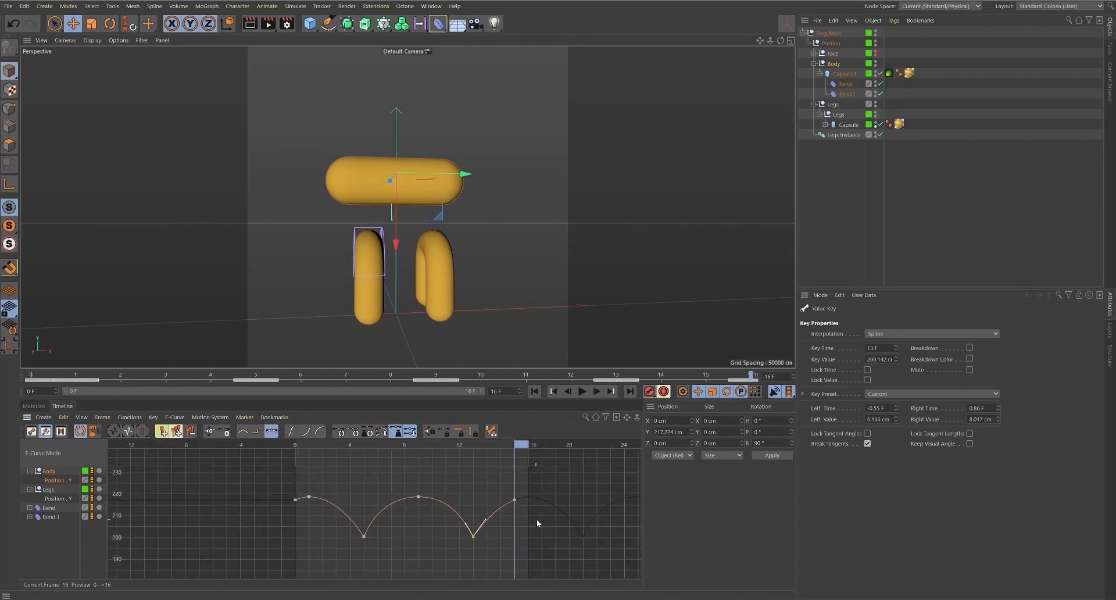
middle_click_drag(536, 519, 296, 514, "alt")
scroll(467, 514, "down", 2)
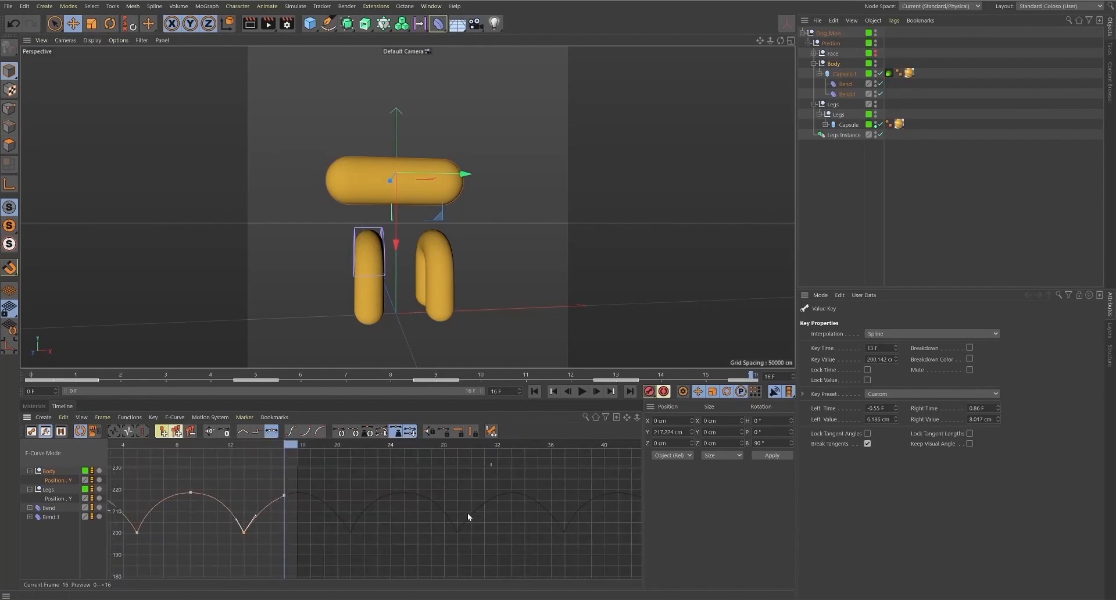
middle_click_drag(180, 517, 327, 521, "alt")
key("F8")
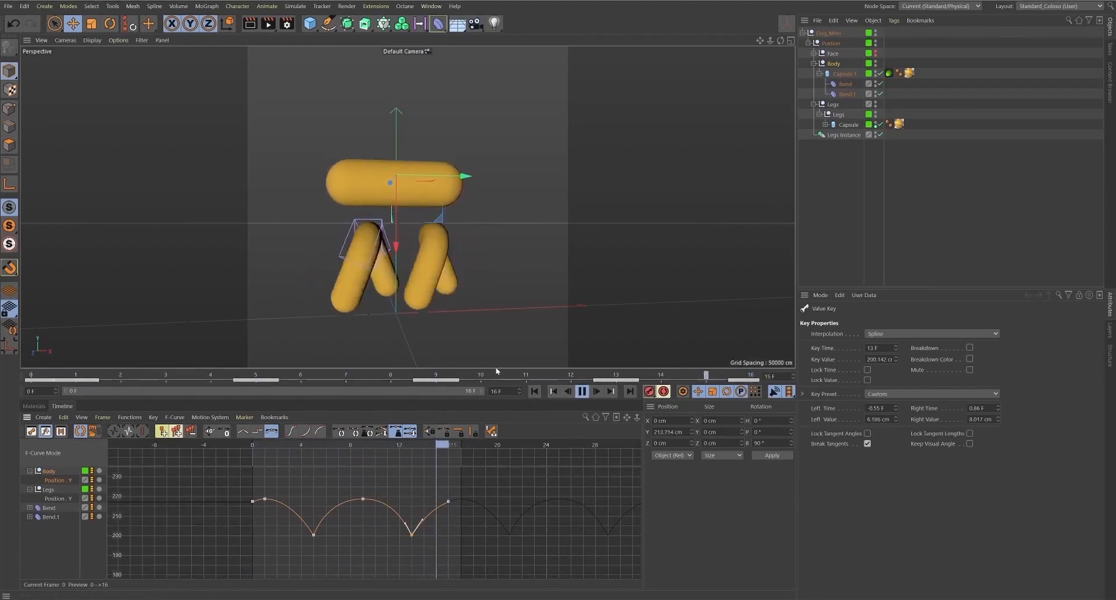
right_click_drag(442, 481, 575, 464, "alt")
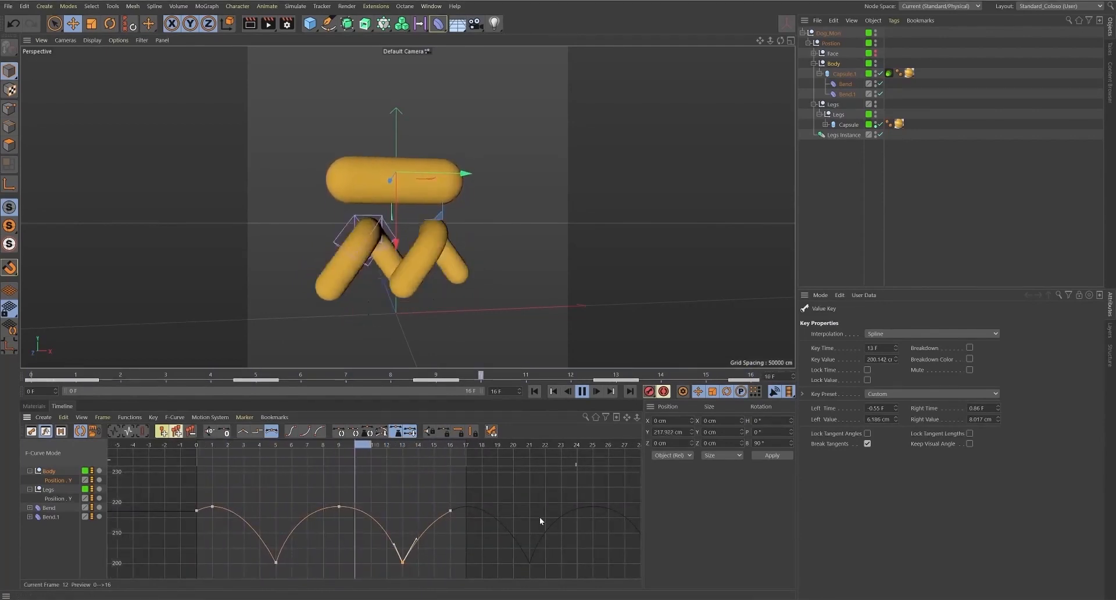
- Try extending the animation to frame 80 to check the repeating curve, undo the extension, and stop playback
type("80")
key("Return")
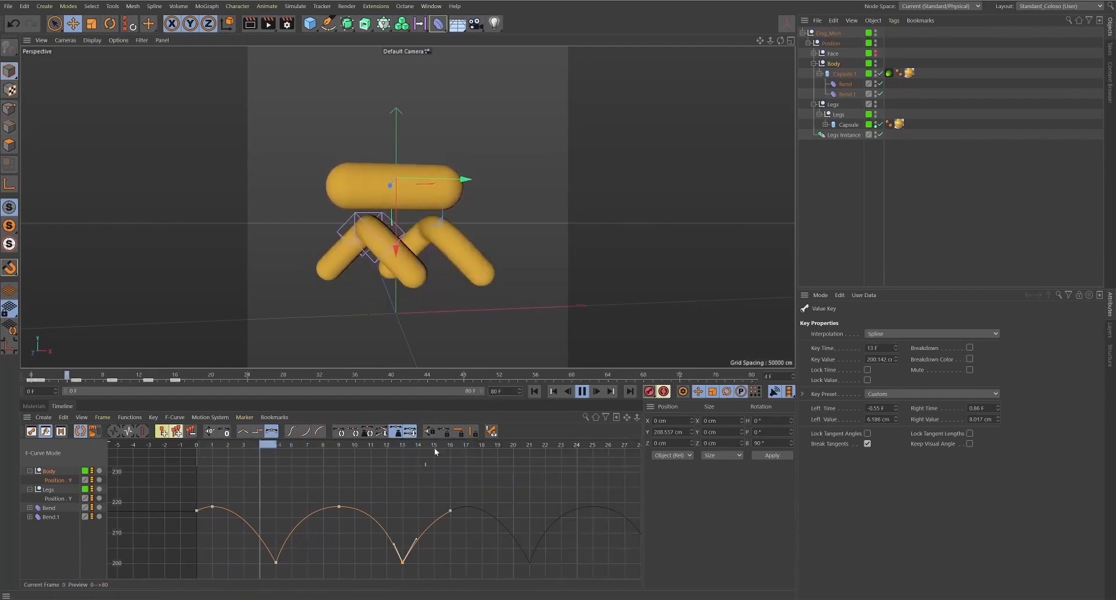
right_click_drag(550, 465, 462, 494, "alt")
middle_click_drag(637, 460, 410, 458, "alt")
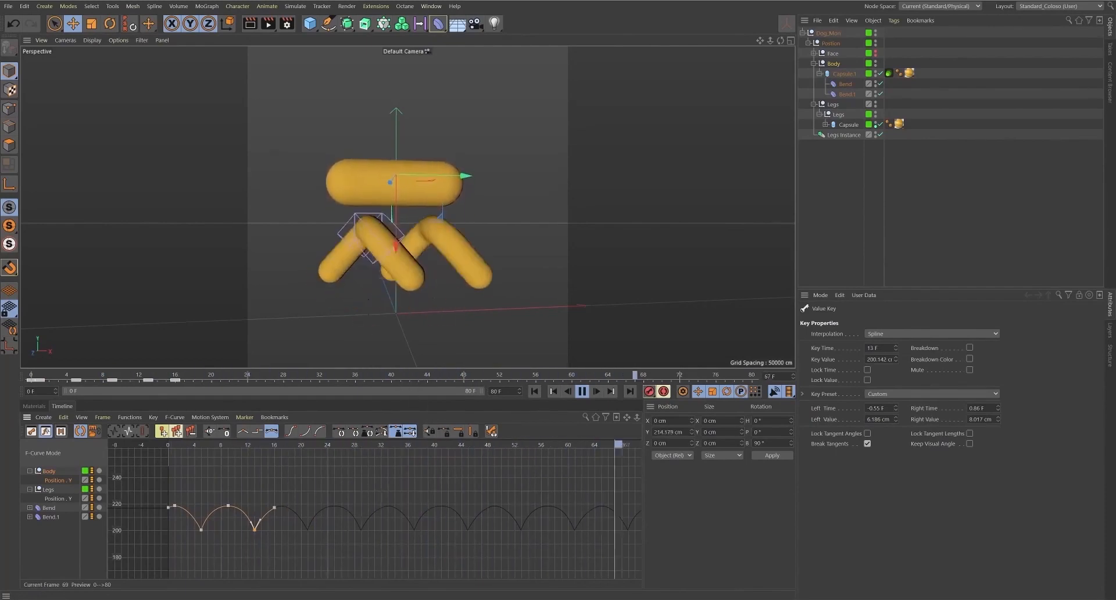
key("ctrl+z")
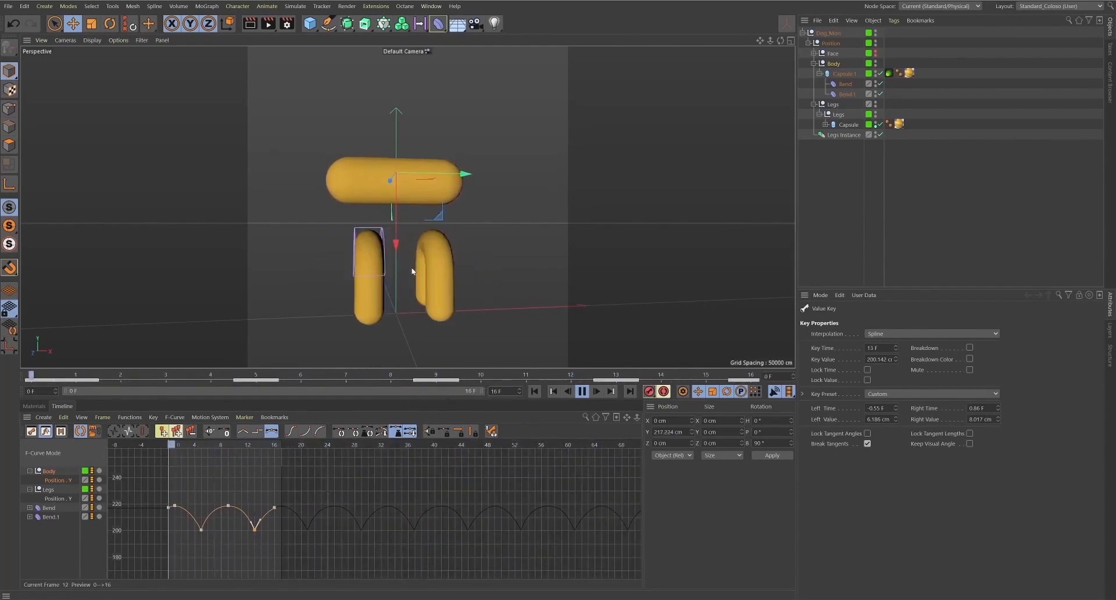
key("space")
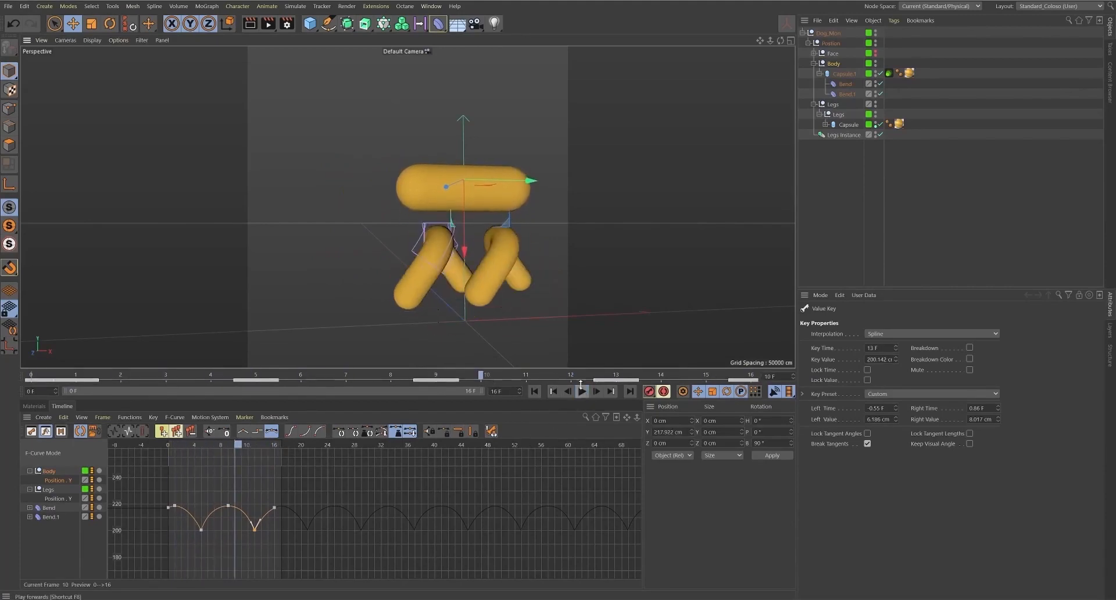
- Select the Bend and Bend.1 deformers together, show their object properties, and try a different Strength before undoing it
left_click(852, 93)
left_click(801, 97)
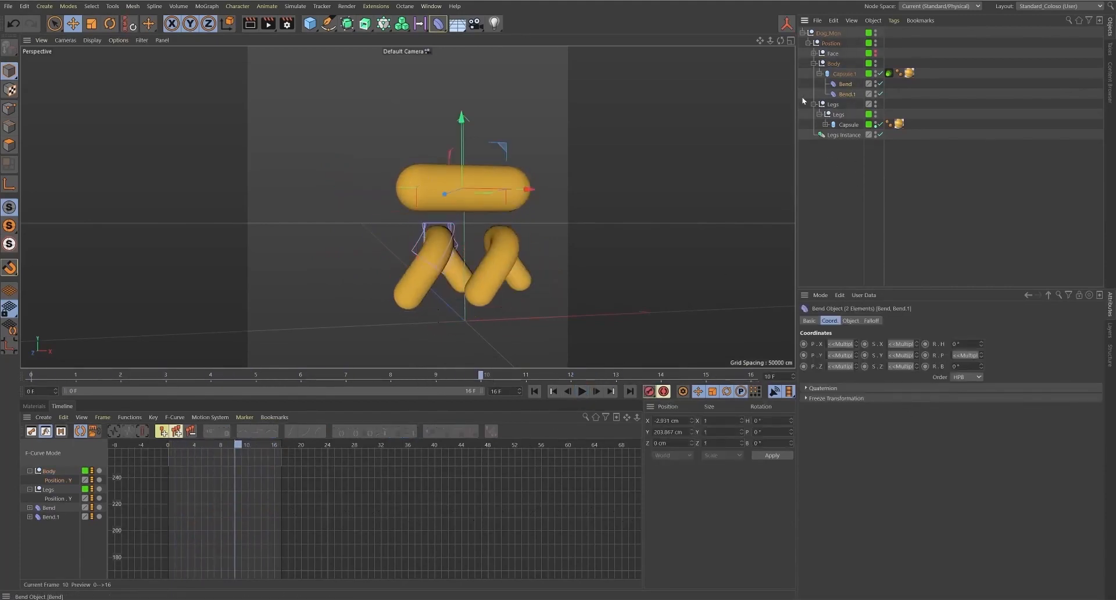
left_click(845, 84)
left_click(847, 95, "ctrl")
left_click(851, 321)
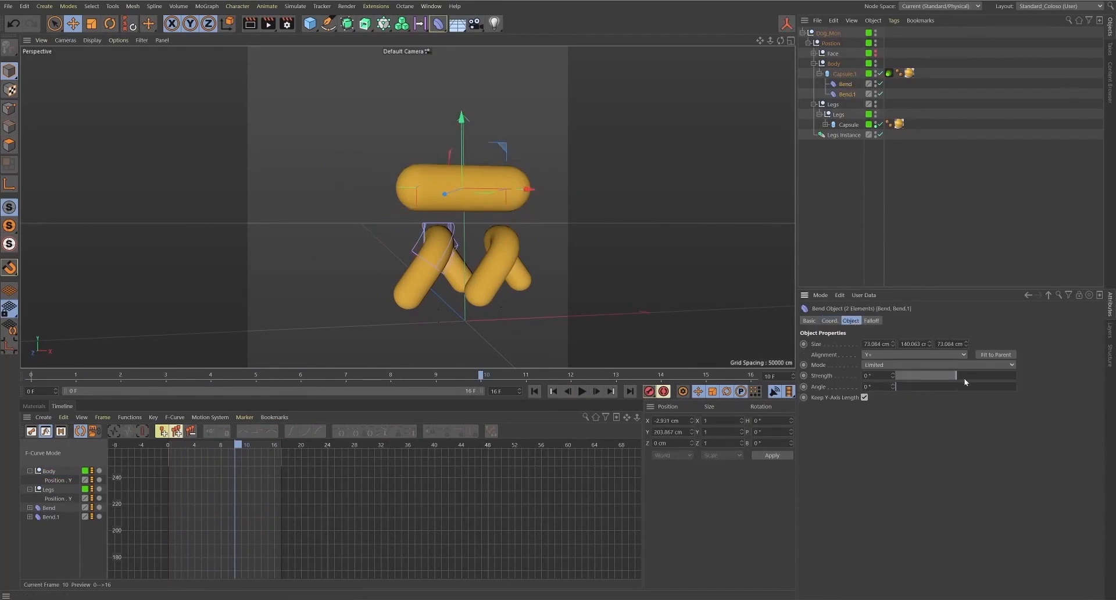
mouse_move(946, 382)
left_mouse_down()
mouse_move(966, 379)
mouse_move(948, 378)
left_mouse_up()
key("ctrl+z")
- Frame the Body's Position Y curve in the timeline and move the current time to its peak at frame 9
key("f")
key("f")
left_click(66, 481)
key("h")
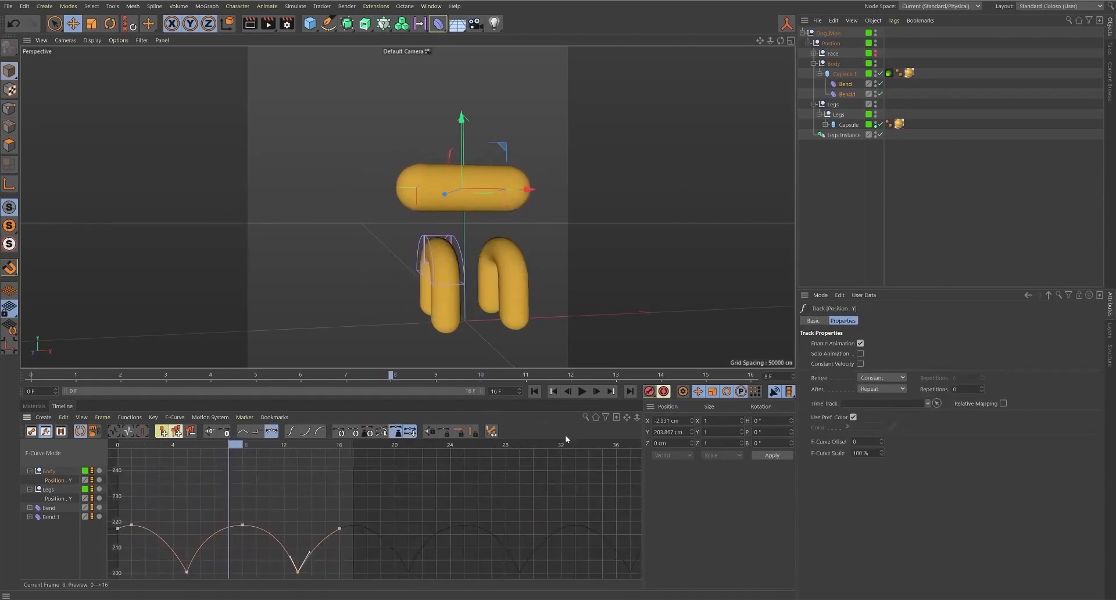
left_click(244, 445)
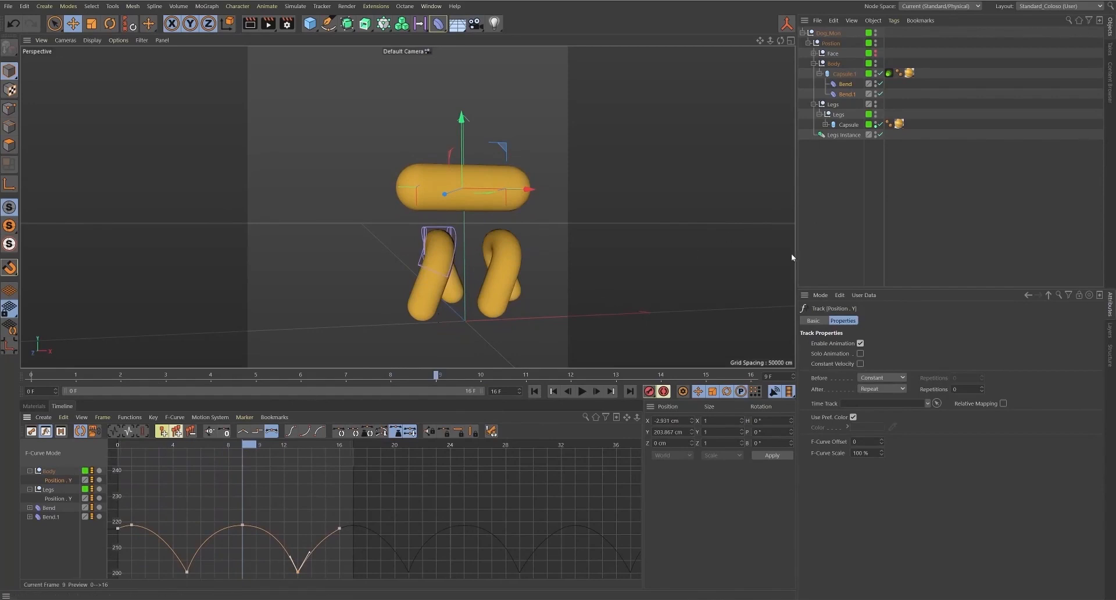
- Try a Strength of about -39° on both Bend deformers at frame 9 and undo it
left_click(846, 83)
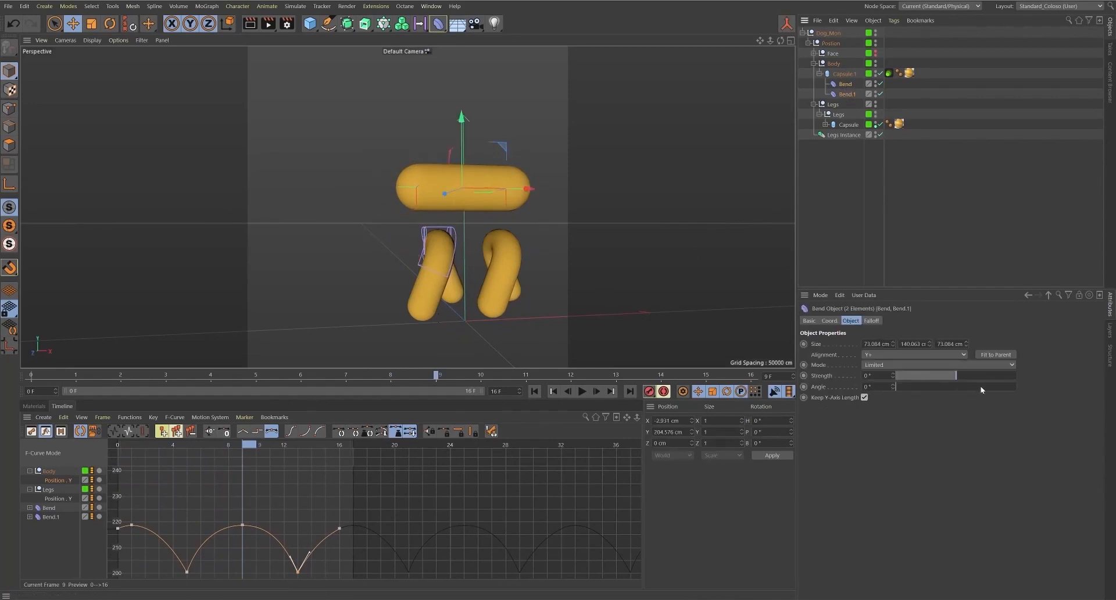
left_click(964, 375)
left_click_drag(957, 375, 952, 377)
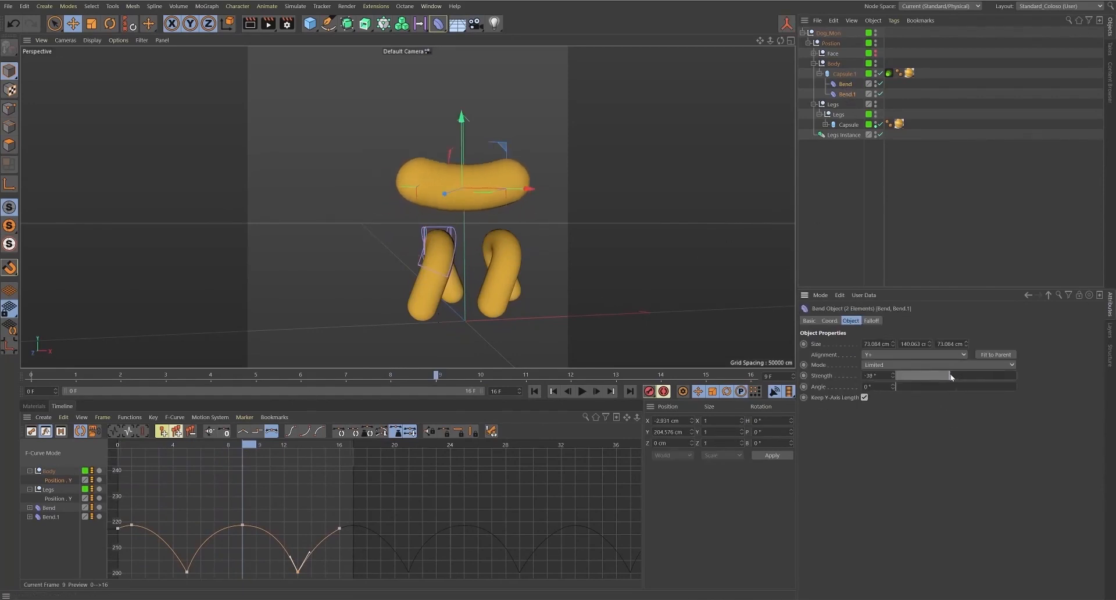
key("ctrl+z")
- At frame 10, set the Strength of both Bend and Bend.1 deformers to about -32° and keyframe it
mouse_move(249, 445)
left_mouse_down()
mouse_move(188, 444)
mouse_move(252, 444)
mouse_move(246, 451)
left_mouse_up()
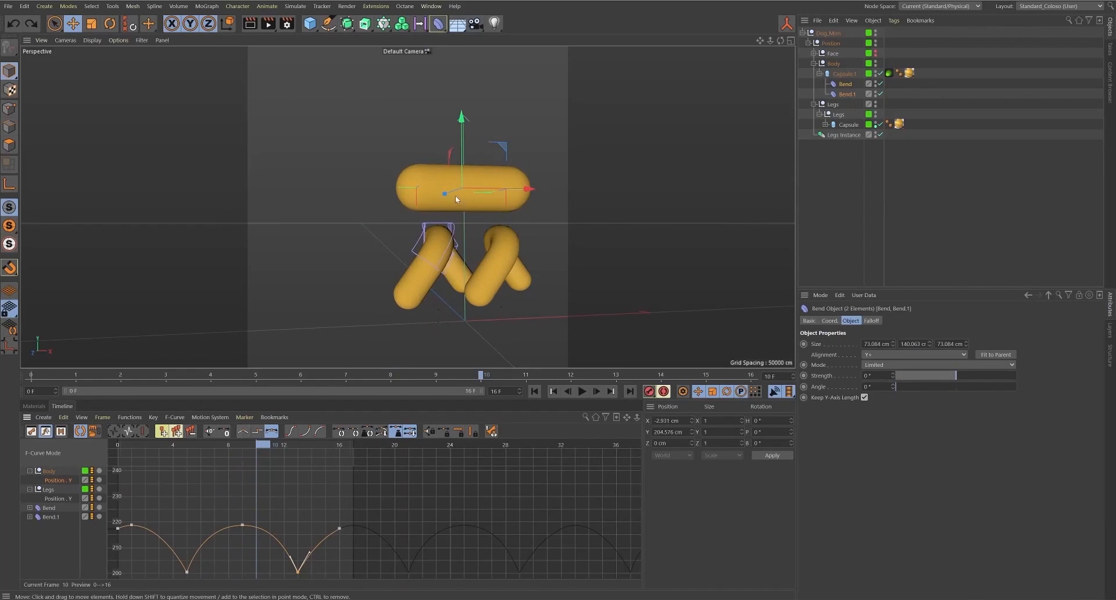
left_click_drag(231, 446, 259, 451)
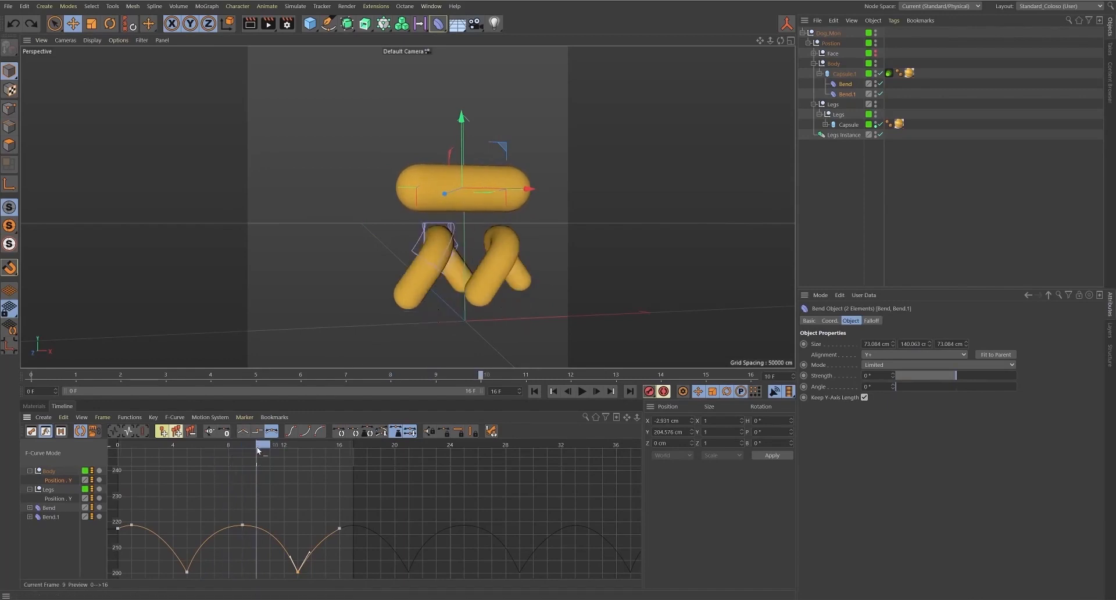
left_click(848, 87)
left_click(846, 94, "shift")
left_click(871, 376)
left_click_drag(923, 380, 952, 380)
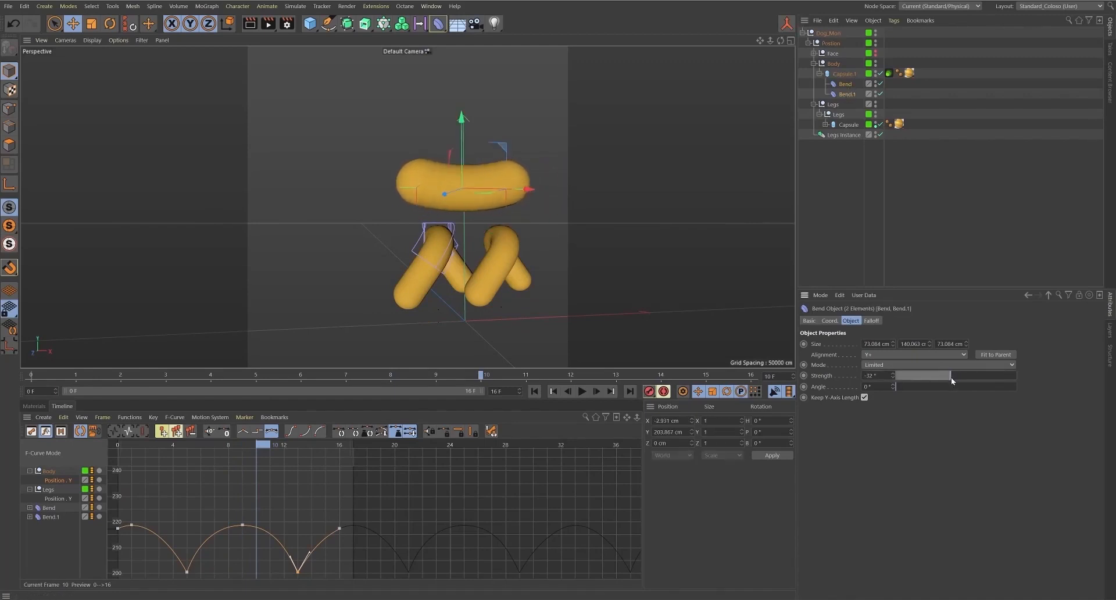
left_click(804, 375)
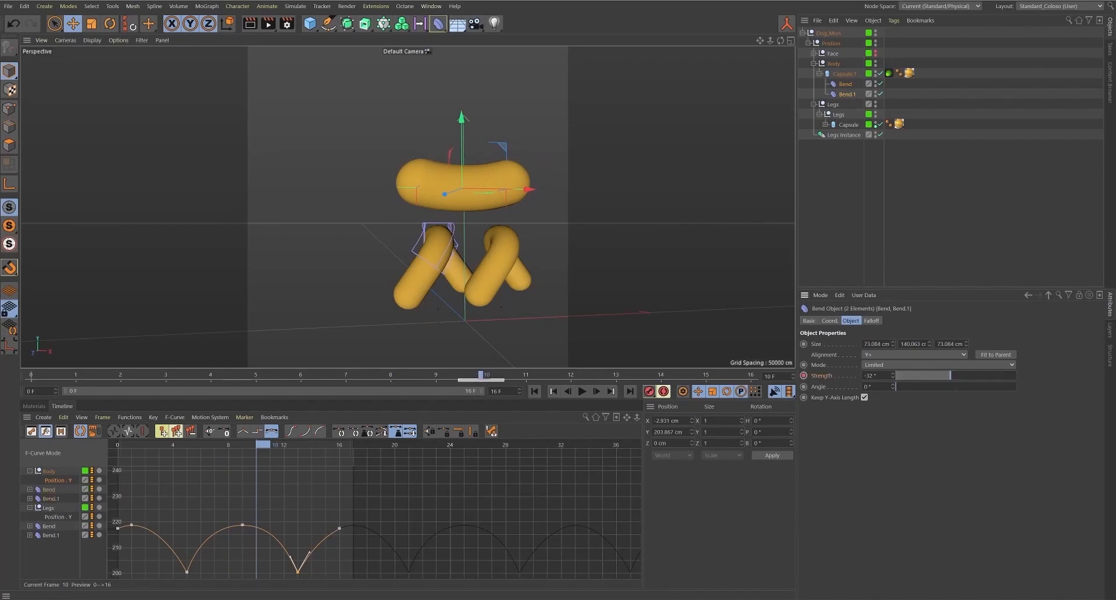
- At frame 5, set the Strength of both Bend deformers to about 29° and keyframe it
left_click_drag(477, 377, 247, 418)
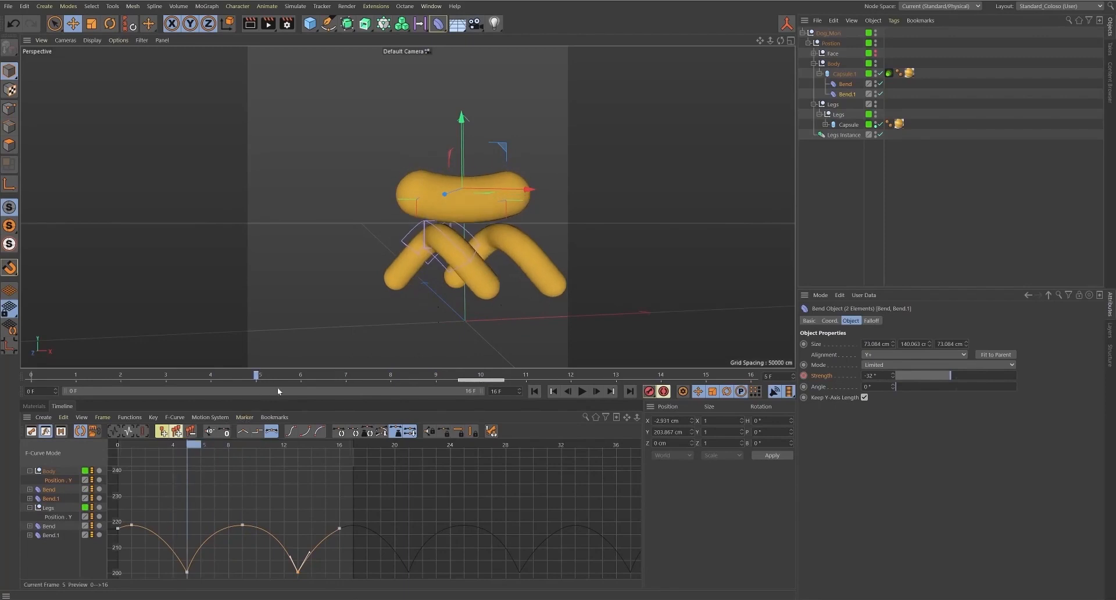
double_click(871, 375)
type("0")
key("Return")
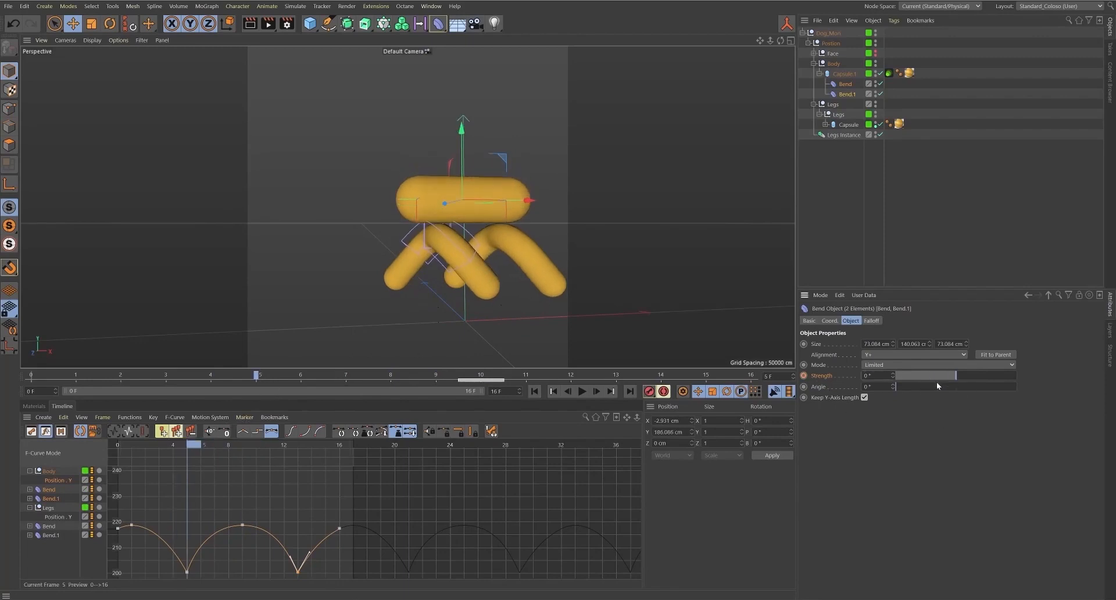
left_click_drag(956, 378, 963, 382)
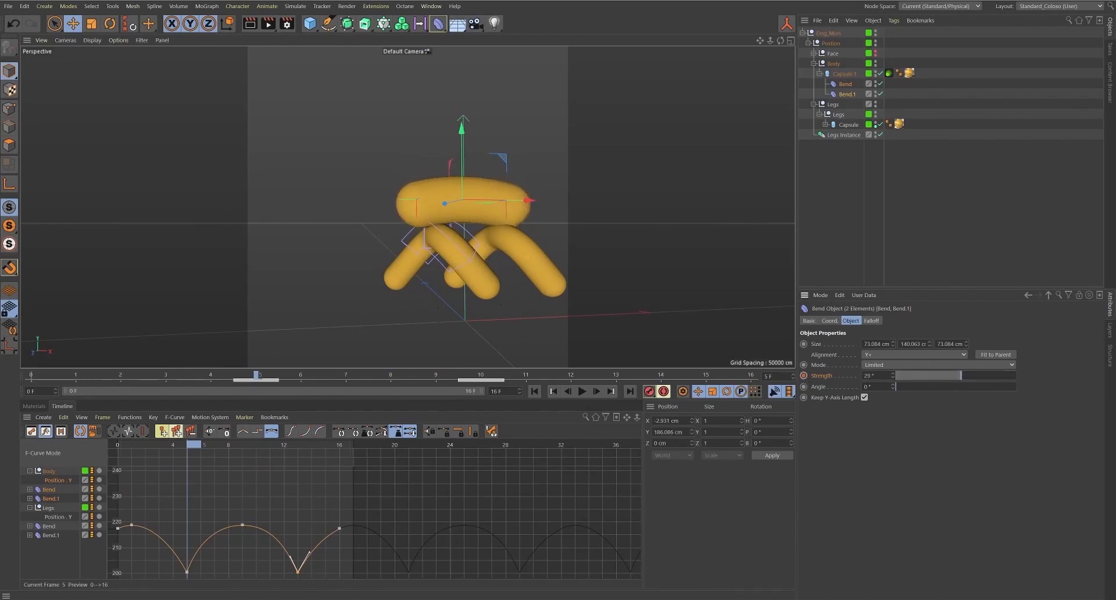
- Frame the Strength curves of both Body Bend deformers in the timeline and scrub to frame 3
left_click(50, 499)
left_click(50, 491, "shift")
key("h")
right_click_drag(424, 523, 281, 525, "alt")
right_click_drag(537, 505, 433, 489, "alt")
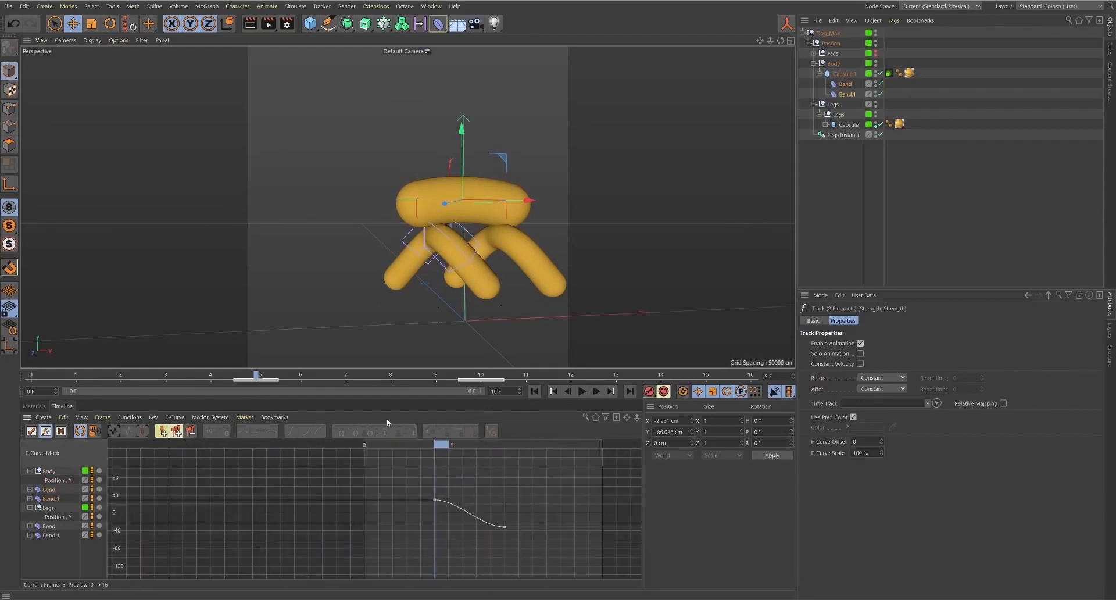
middle_click_drag(480, 488, 361, 497, "alt")
left_click_drag(315, 445, 289, 468)
- Frame the Body's Position Y curve for comparison and move the current time to frame 2
left_click(62, 480)
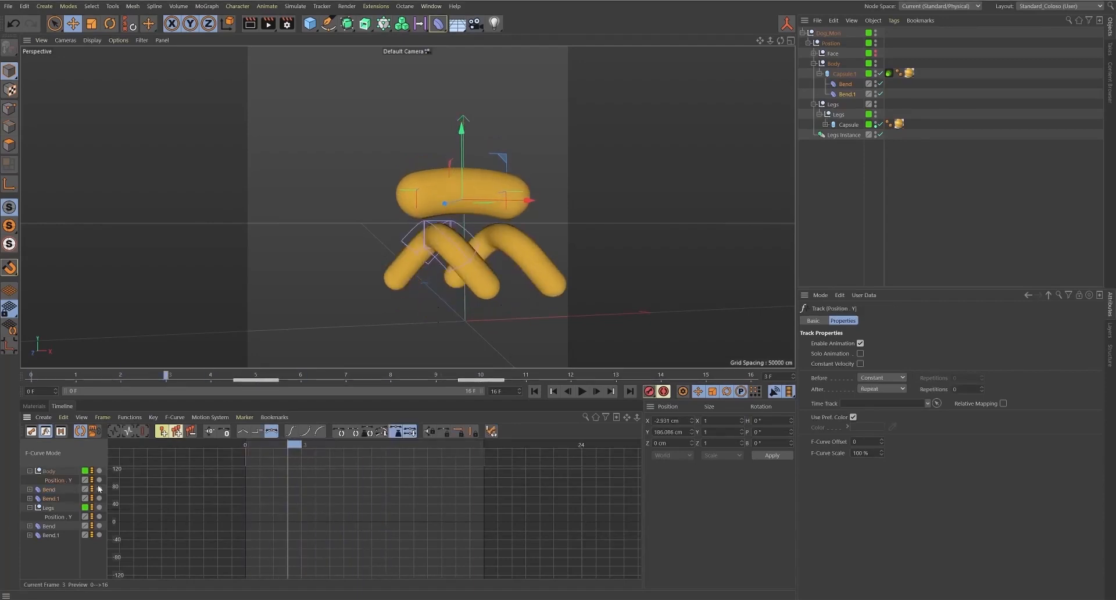
key("h")
left_click(180, 447)
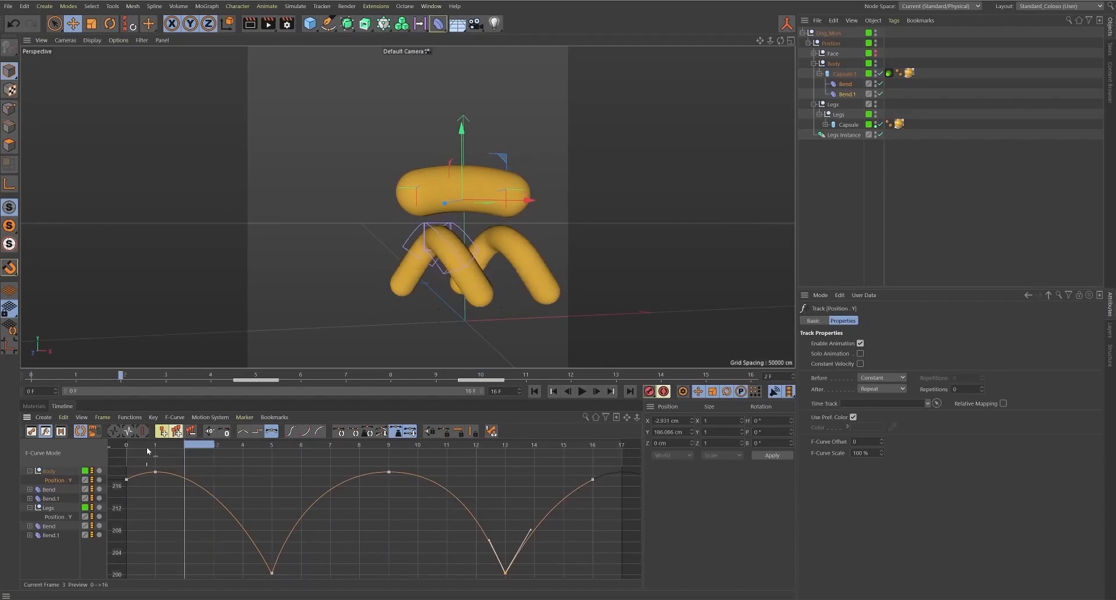
- Copy the -32° Strength keys of both Bend deformers from frame 10 to frame 2
left_click(48, 491)
key("h")
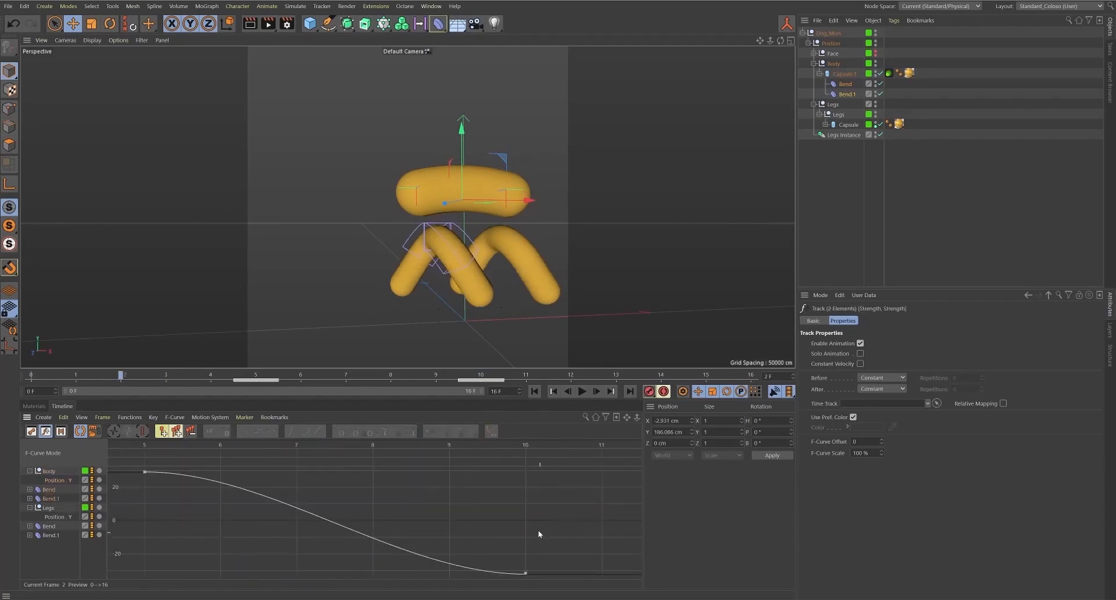
left_click_drag(554, 528, 510, 579)
right_click_drag(556, 538, 470, 545, "alt")
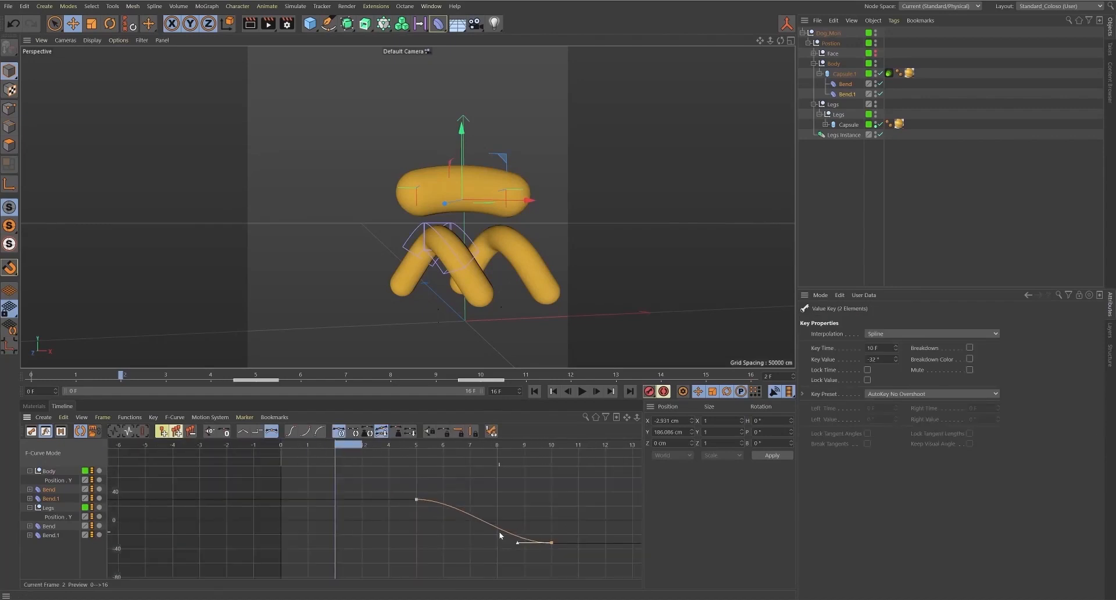
key("ctrl+v")
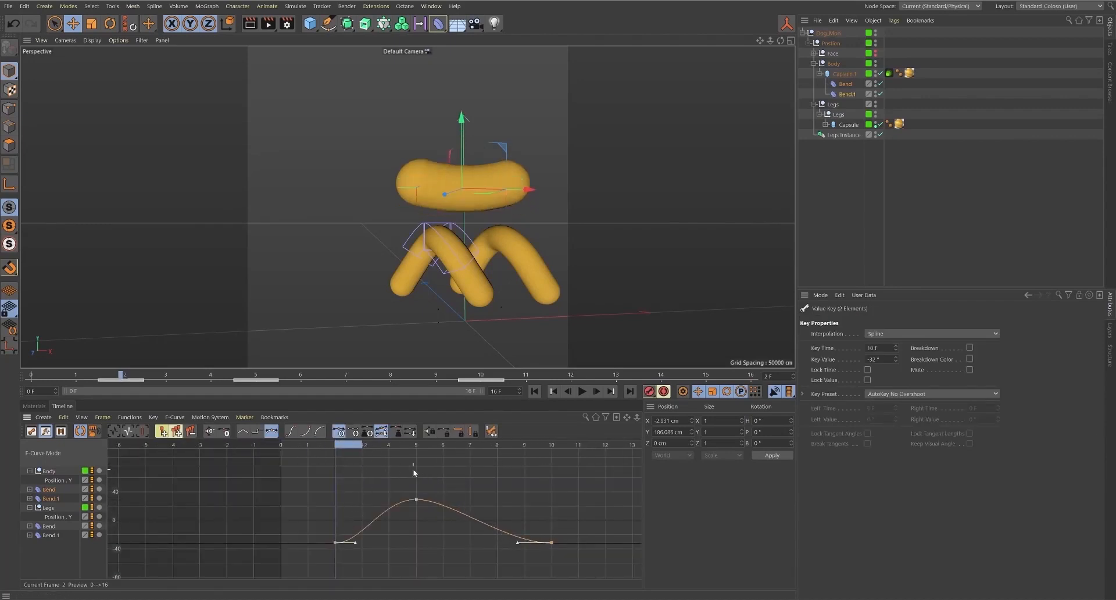
- Copy all Strength keys of both Bend deformers and paste them starting at frame 10 to repeat the wave
left_click_drag(379, 451, 438, 495)
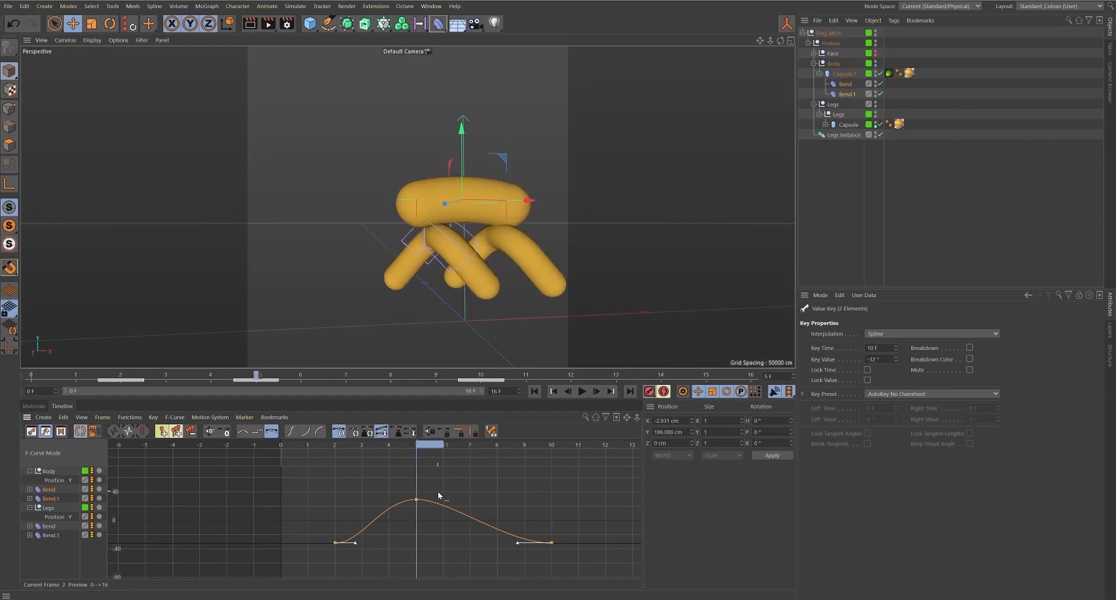
left_click_drag(446, 448, 546, 458)
right_click_drag(508, 480, 284, 509, "alt")
middle_click_drag(398, 524, 261, 531, "alt")
left_click_drag(240, 487, 457, 563)
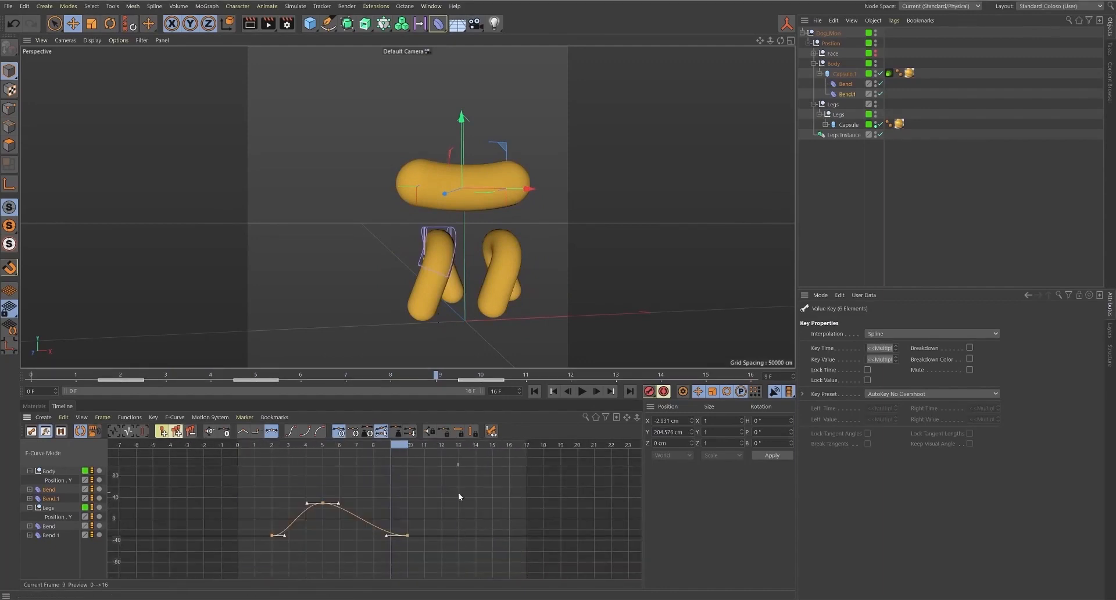
left_click(406, 448)
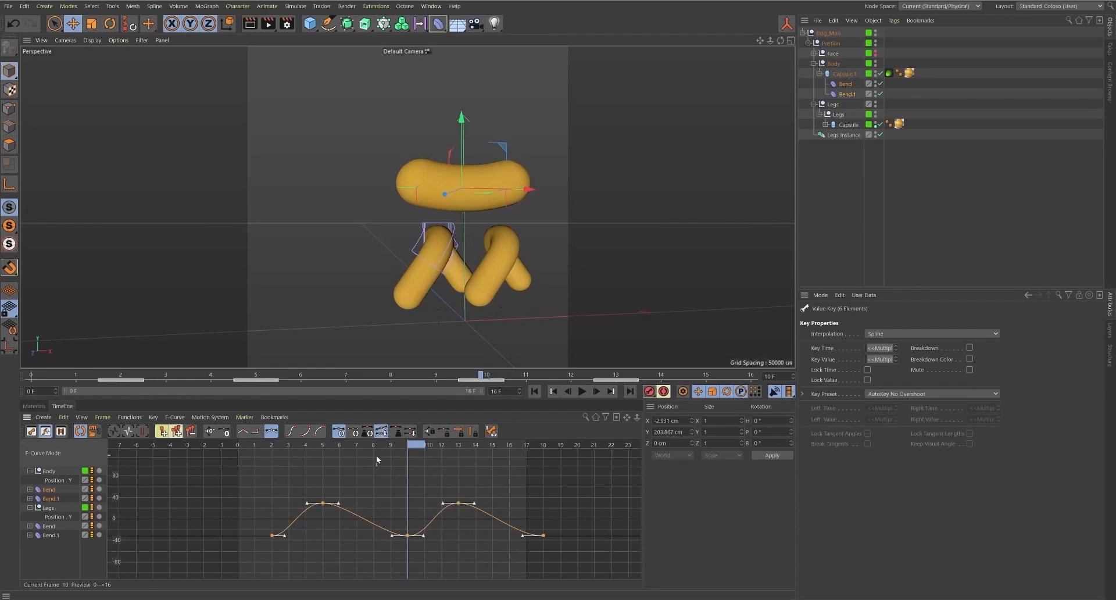
- Duplicate the Strength keys from frames 2 to 10 so the copies start at frame -6, and play the animation
left_click_drag(387, 447, 158, 482)
left_click_drag(241, 479, 424, 564)
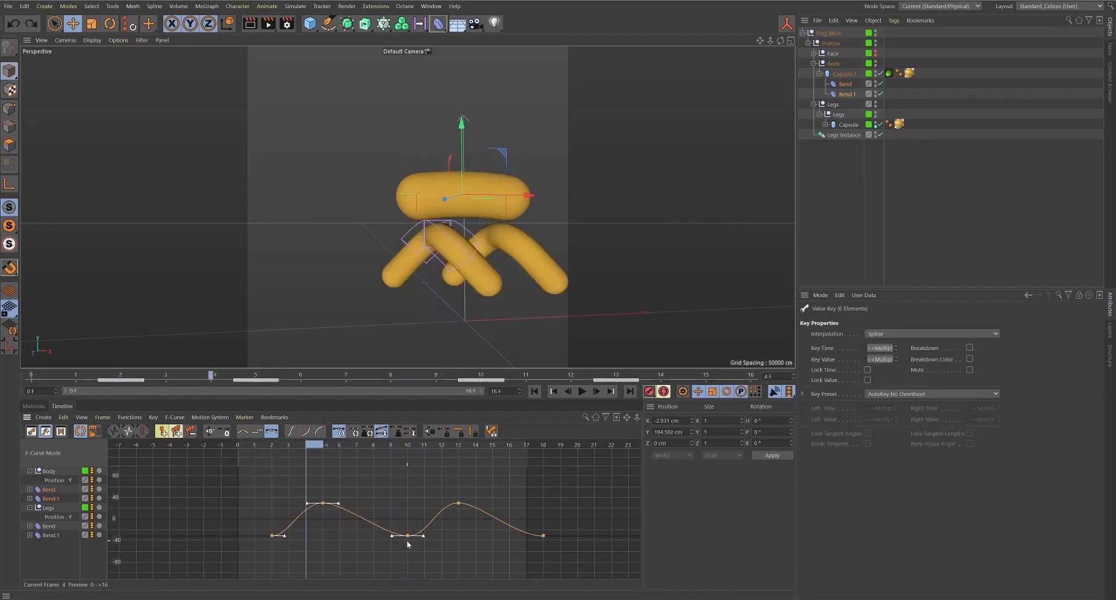
left_click_drag(408, 539, 263, 540, "ctrl")
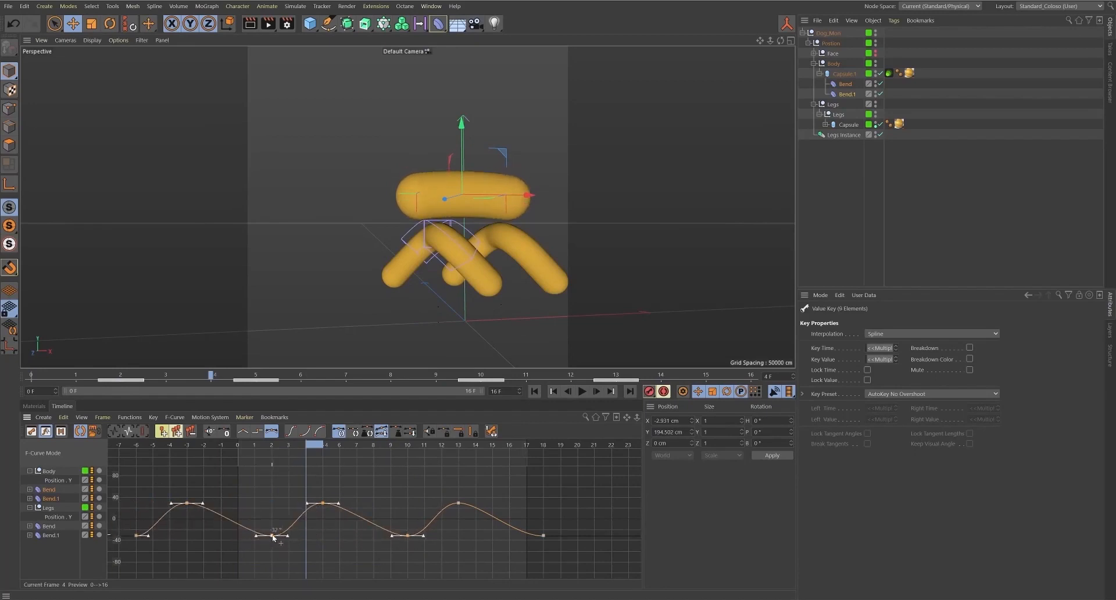
left_click(536, 391)
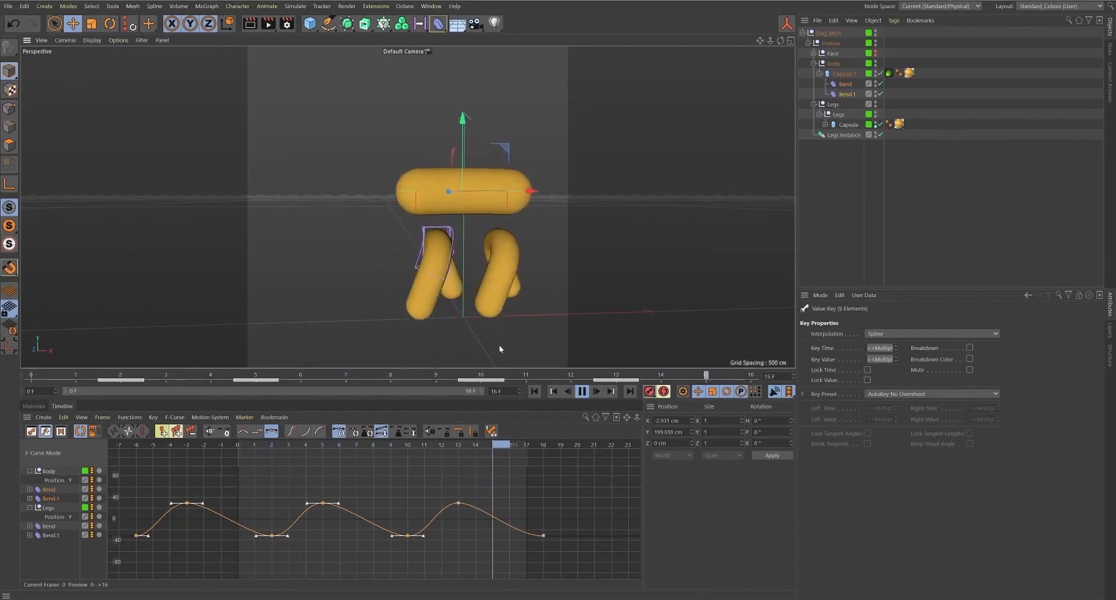
- Try lowering the Strength peaks near frames 5 and 13 to about 17.6° and 8.1°, and undo the changes
left_click_drag(303, 485, 458, 510)
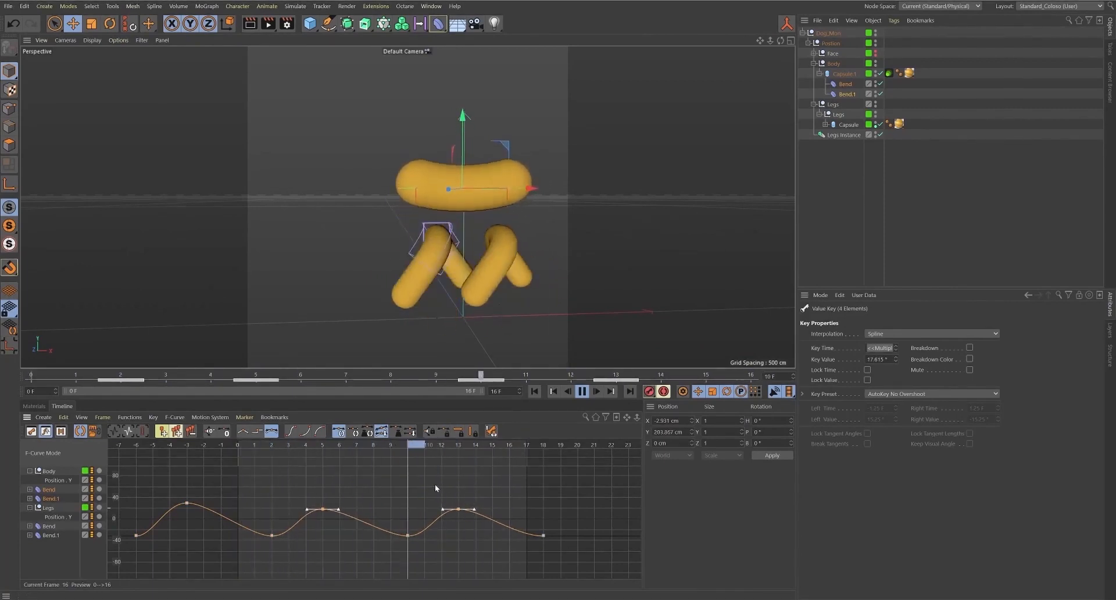
left_click_drag(291, 487, 457, 513)
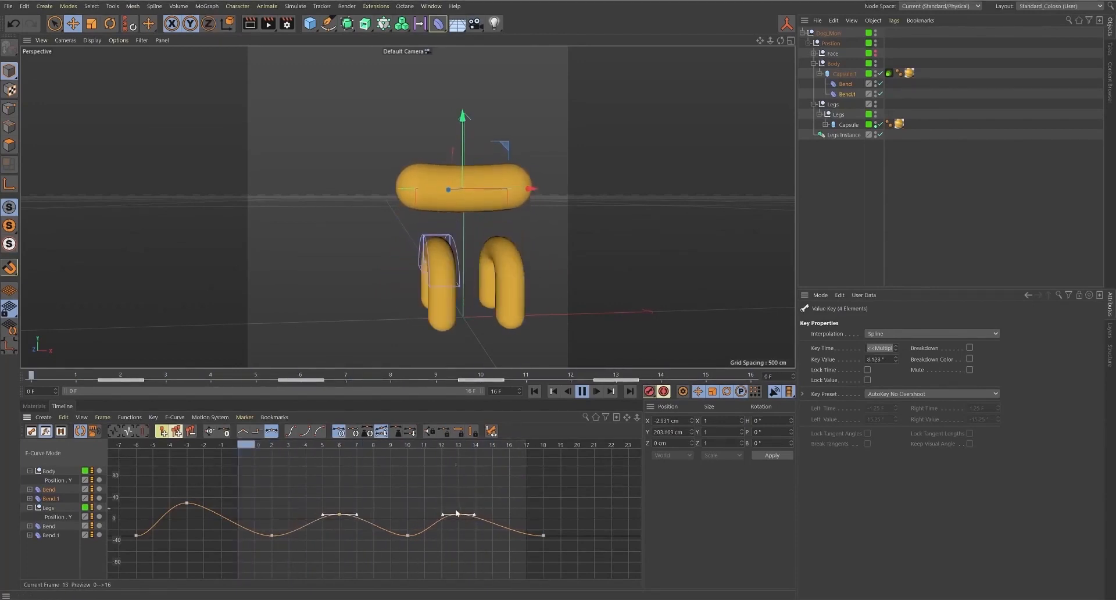
key("ctrl+z")
left_click_drag(458, 510, 458, 519)
key("ctrl+z")
key("ctrl+z")
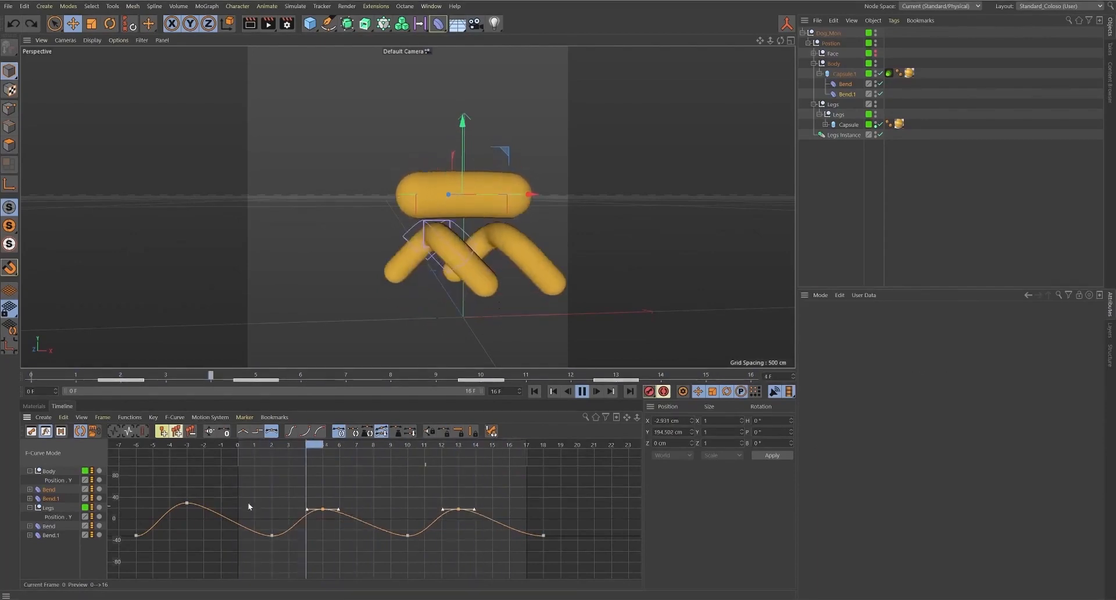
- Lower all three peaks of both Strength curves to about 11.9° while the animation plays
left_click_drag(157, 484, 513, 526)
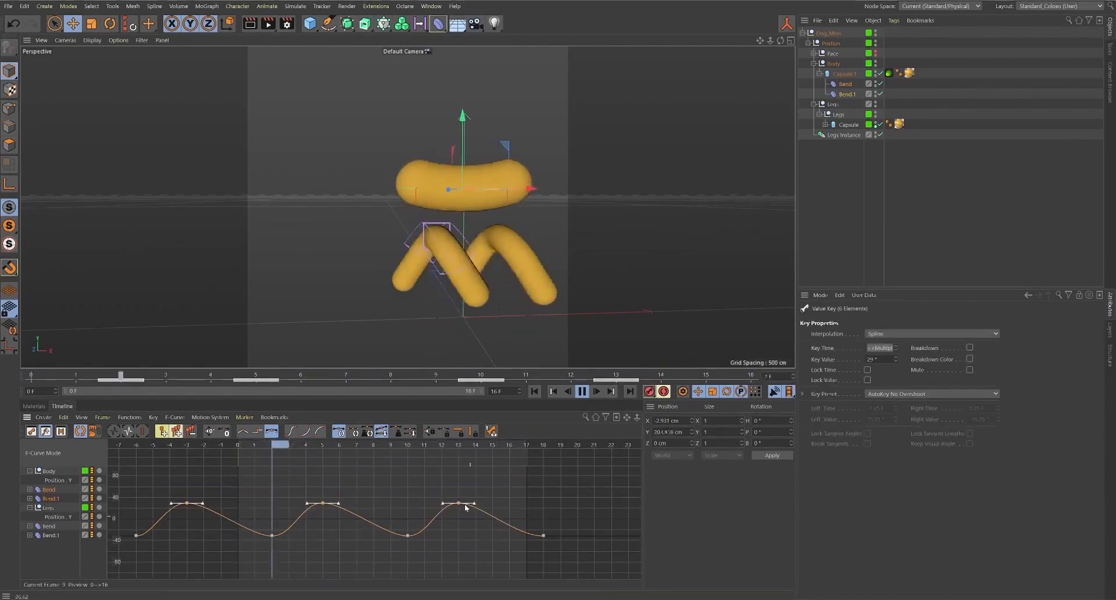
left_click_drag(457, 504, 458, 517)
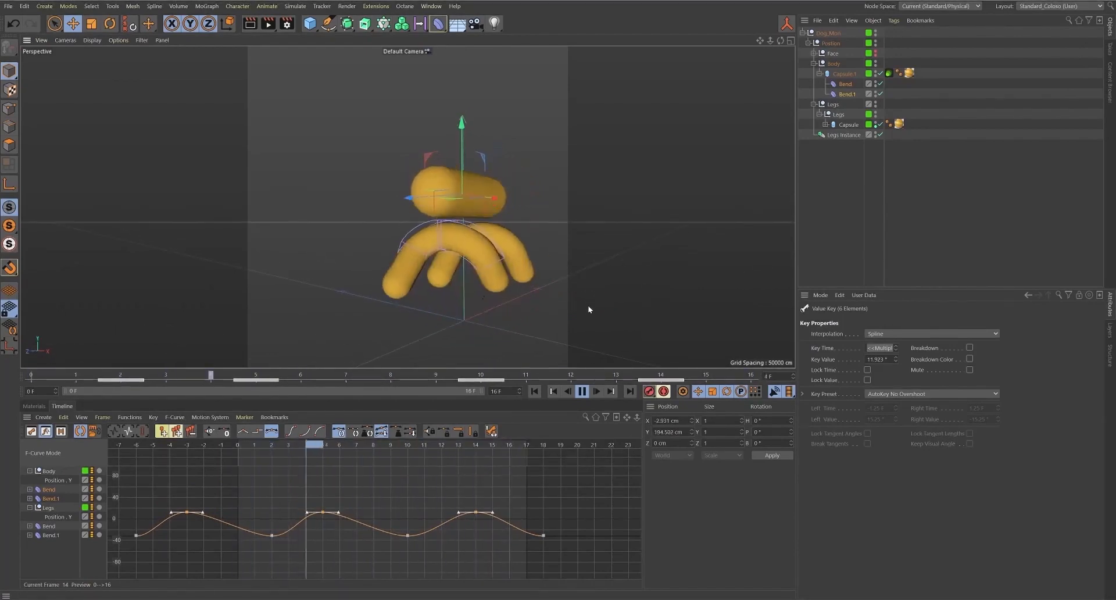
left_click_drag(586, 314, 546, 319, "alt")
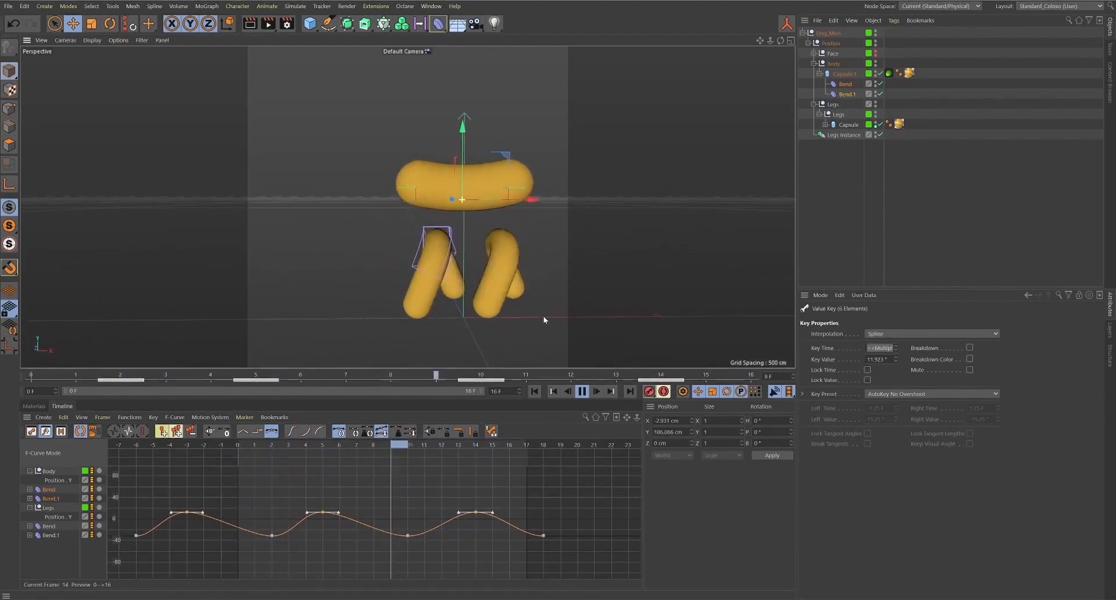
- Lower all keys of the Body's Position Y curve by about 6 cm and check the walk in playback
left_click(64, 479)
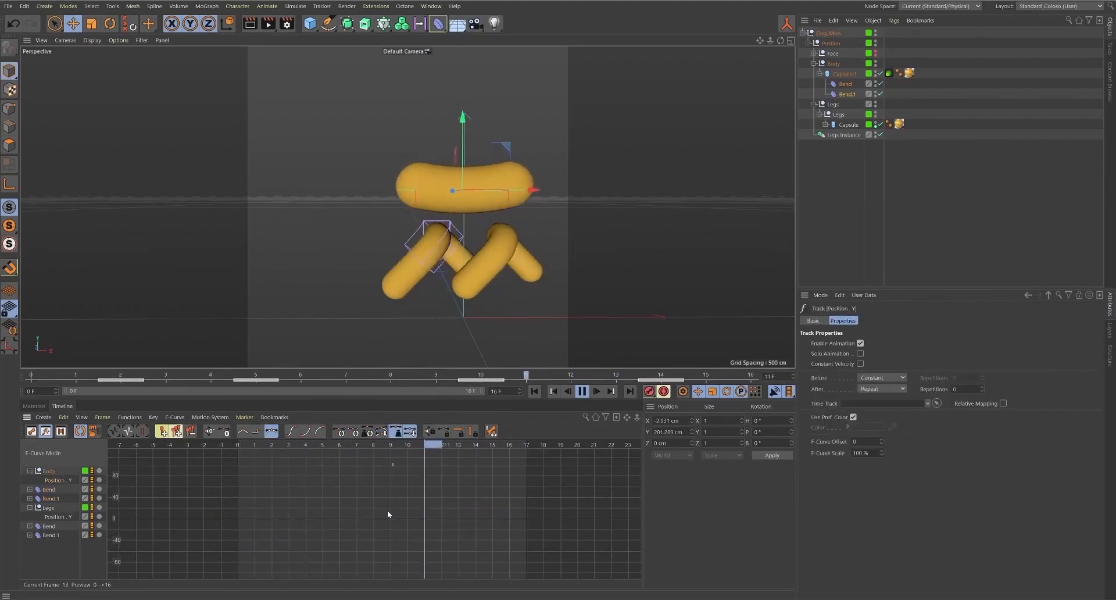
key("h")
right_click_drag(529, 501, 400, 479, "alt")
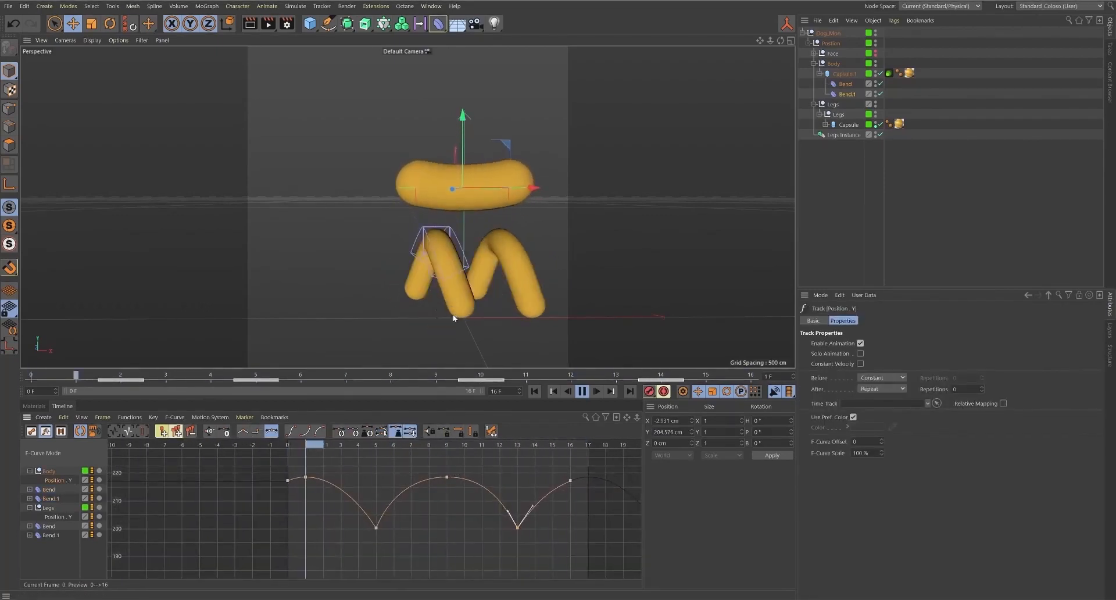
left_click(582, 391)
left_click_drag(244, 462, 572, 484)
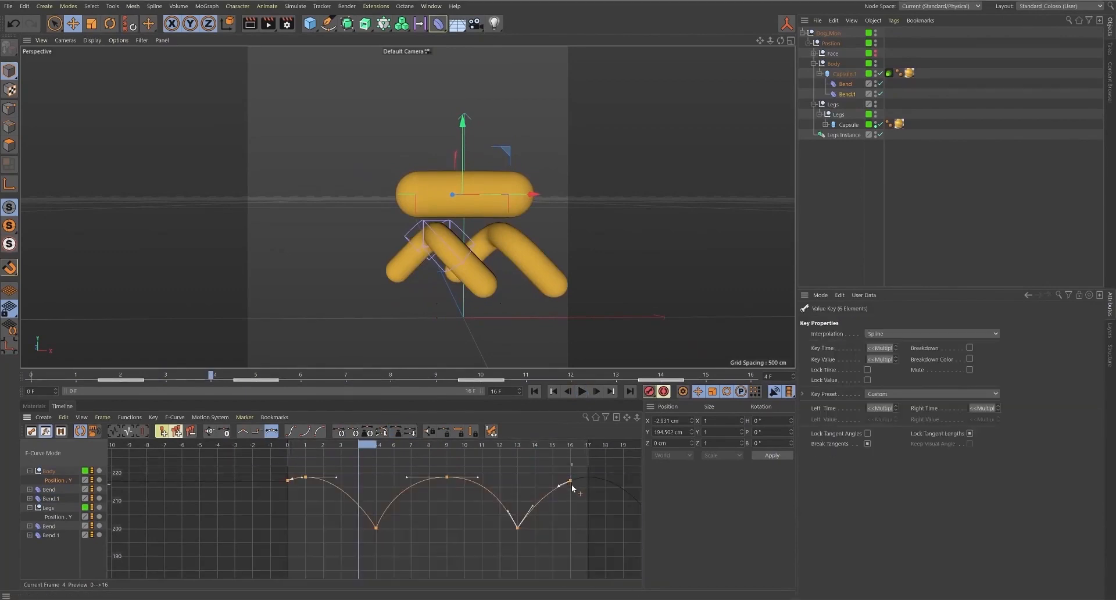
left_click_drag(376, 528, 376, 546)
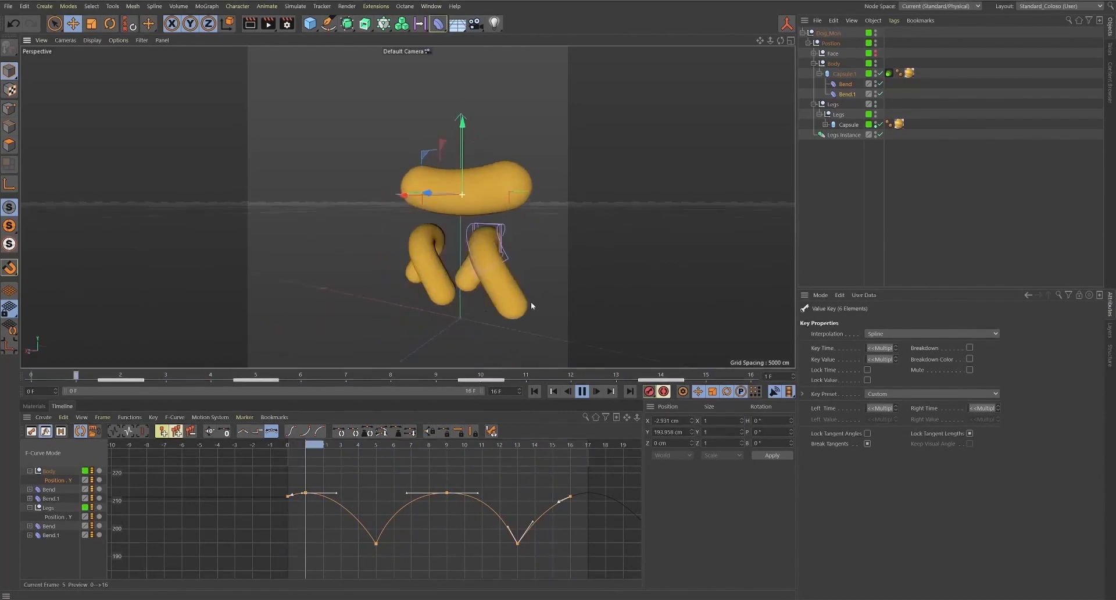
scroll(553, 282, "up", 5)
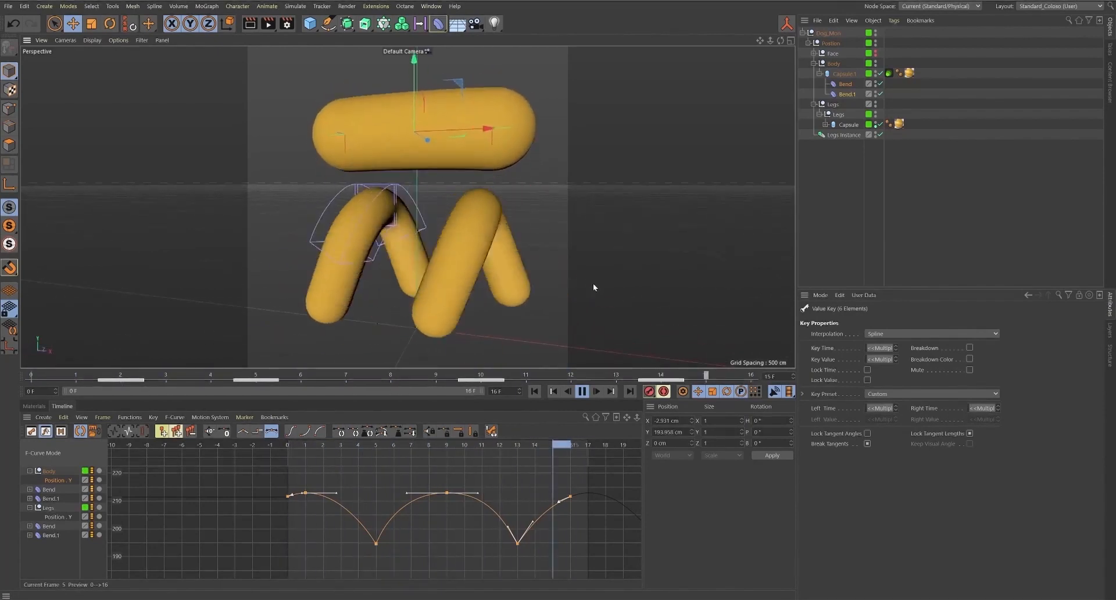
scroll(580, 288, "down", 4)
left_click(583, 392)
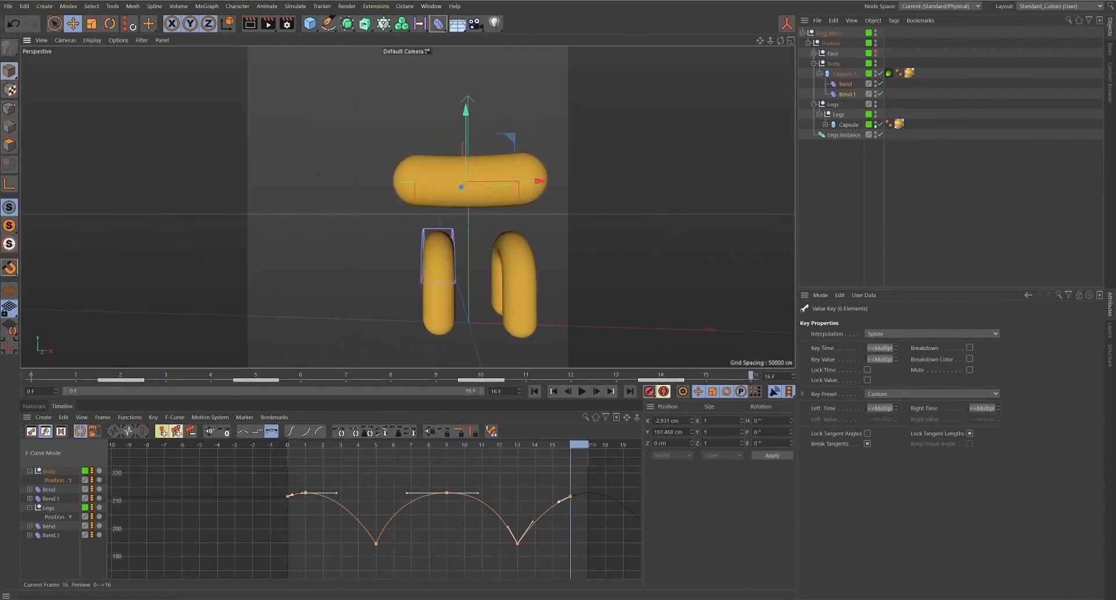
- Select the Bend and Bend.1 deformers individually and frame the Strength curve of Bend.1 in the timeline
left_click(45, 499)
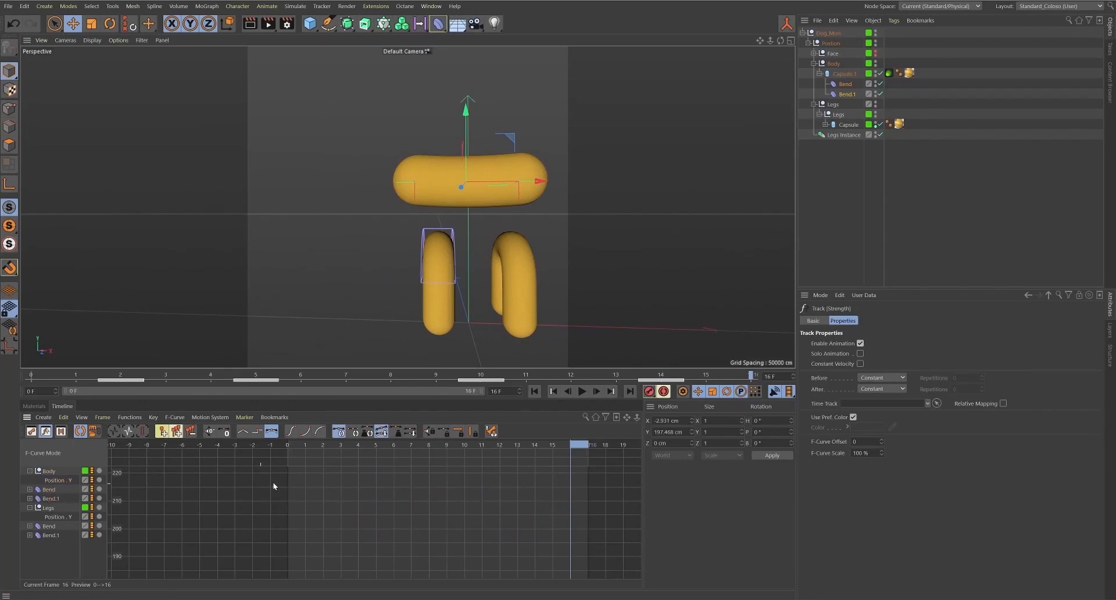
left_click(848, 93)
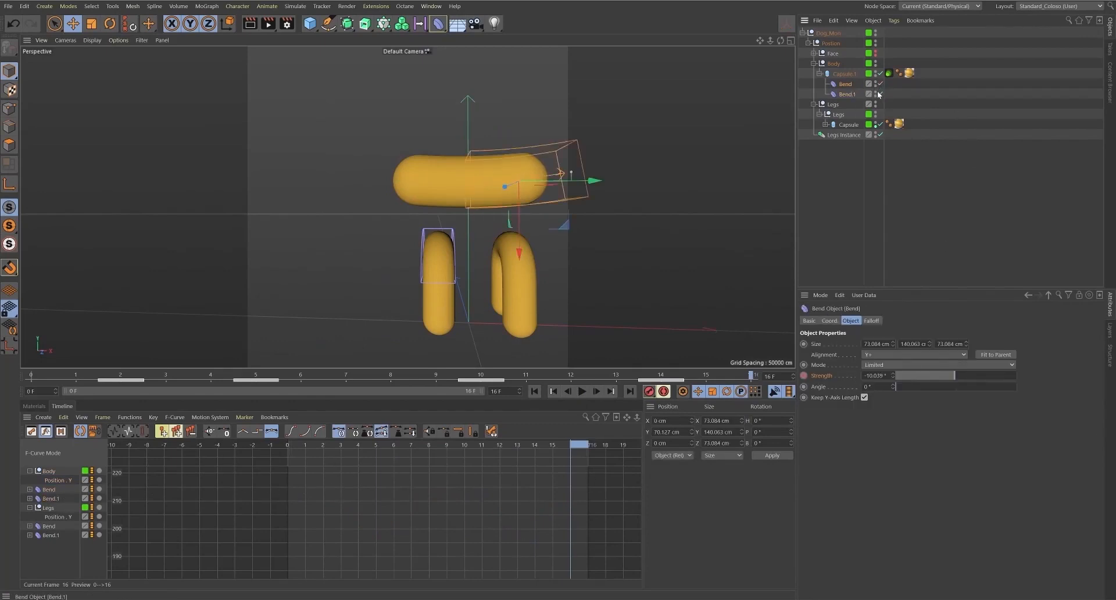
left_click(850, 95)
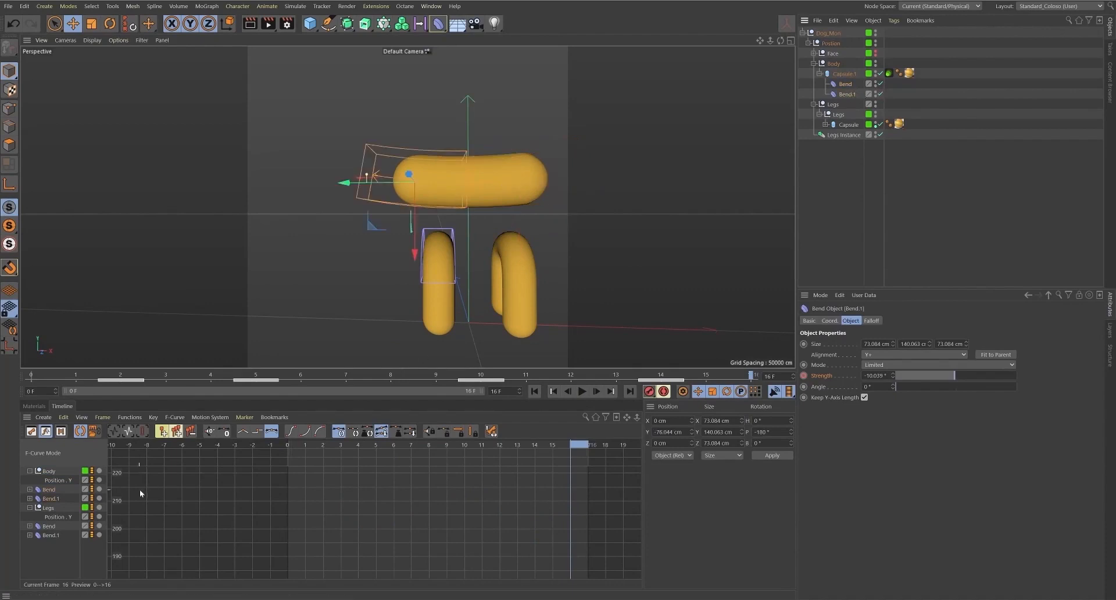
left_click(56, 490)
key("h")
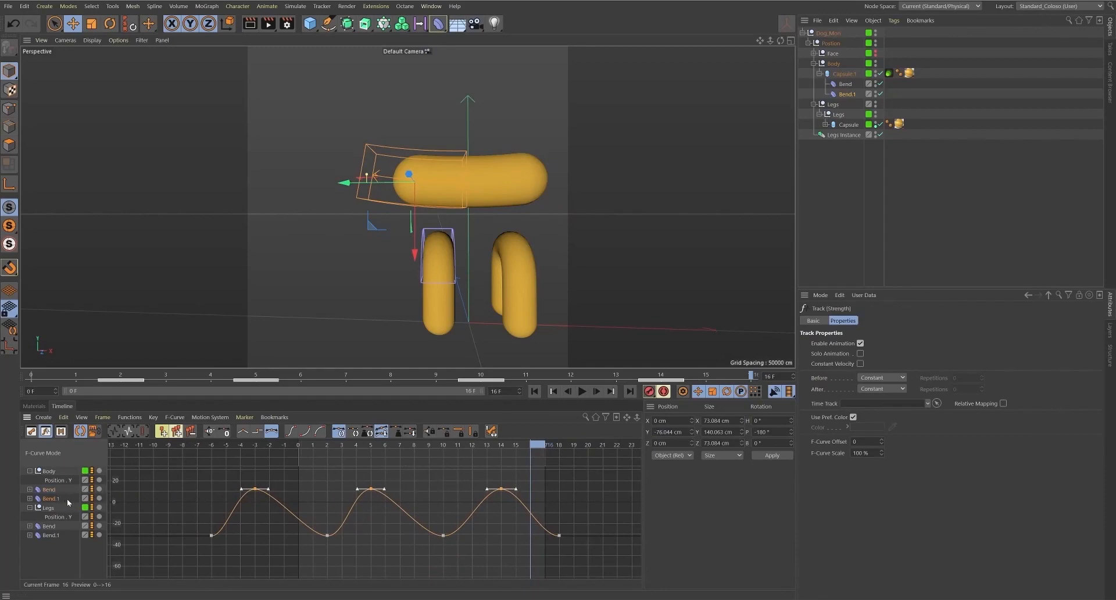
- Raise the last three low keys of Bend.1's Strength curve to about -22.9° and compare it with Bend's curve in playback
left_click_drag(347, 475, 499, 522)
key("ctrl+z")
key("ctrl+z")
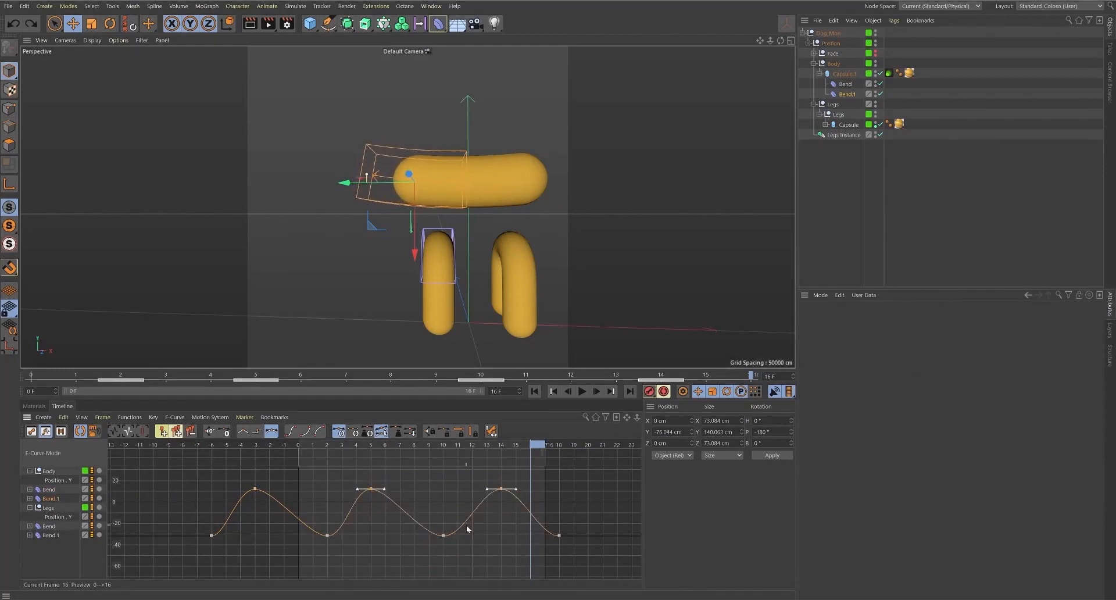
left_click_drag(280, 561, 560, 526)
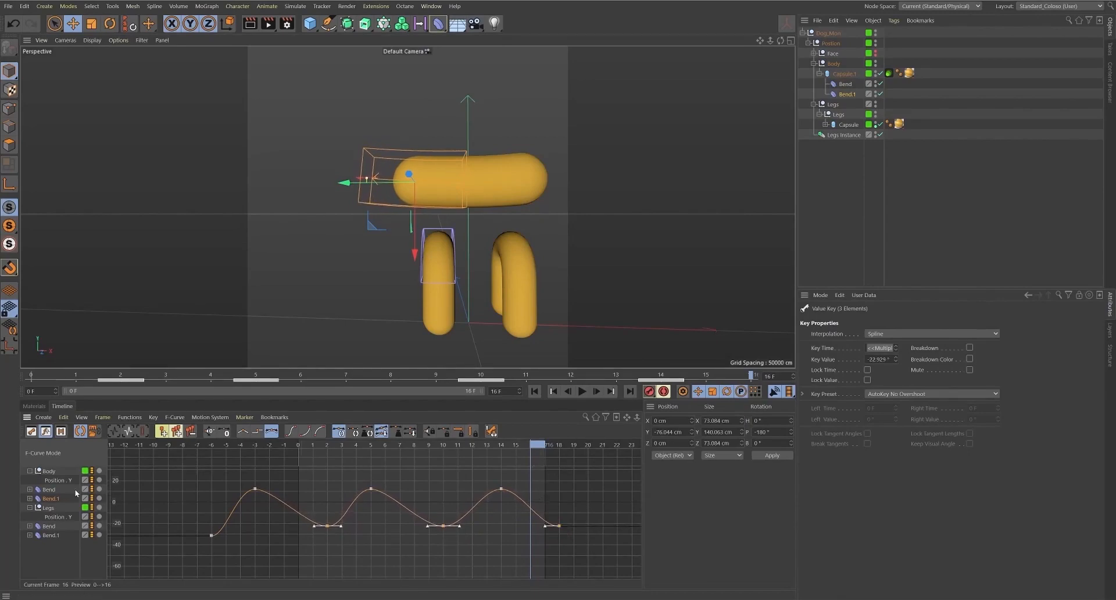
left_click(54, 490)
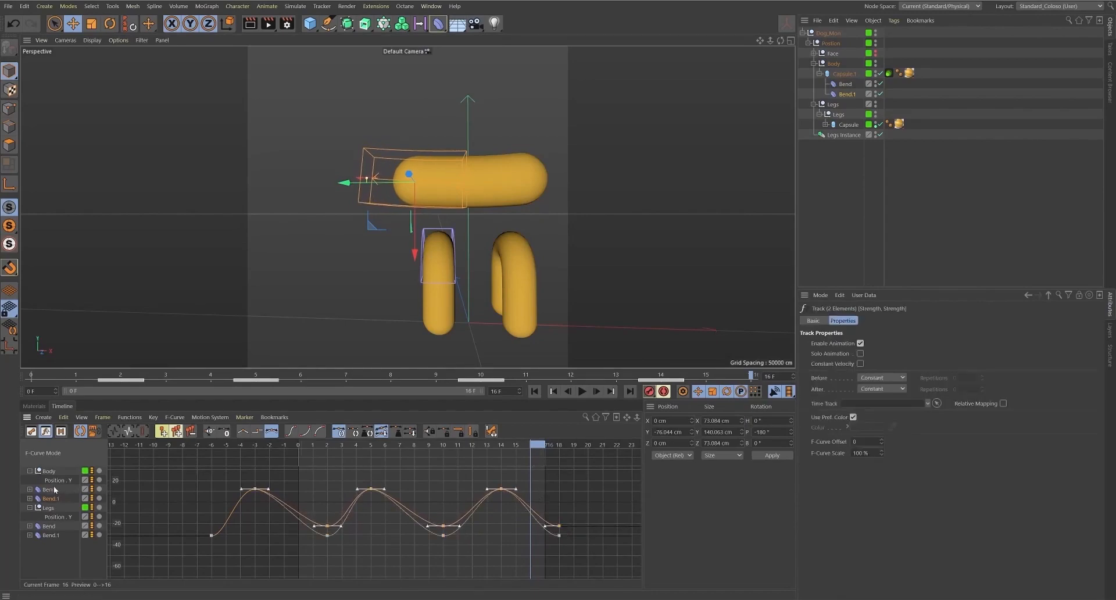
left_click(581, 396)
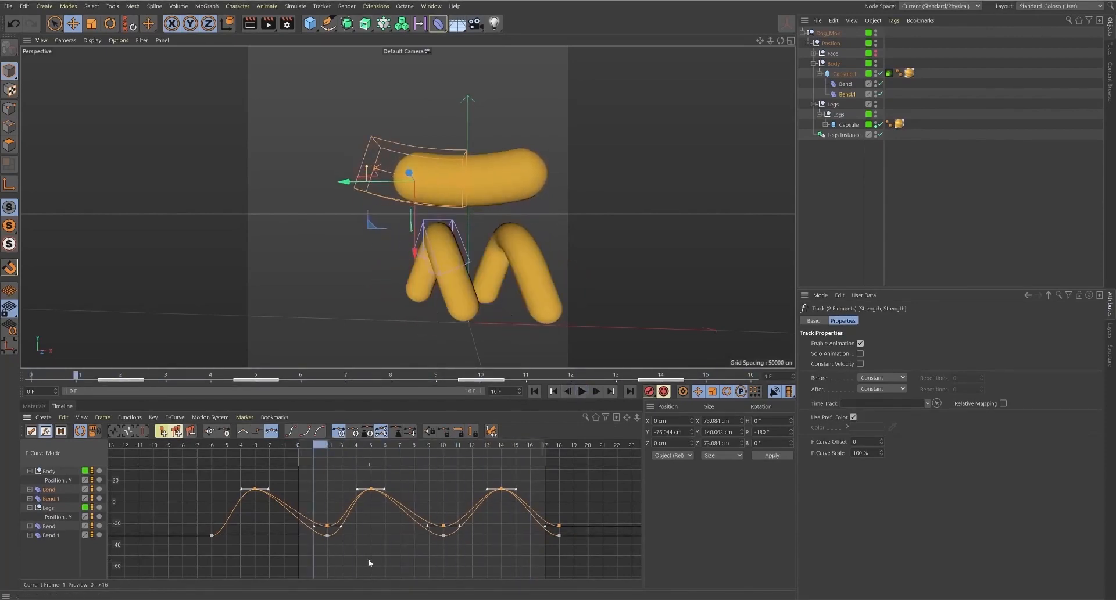
- Shift the last three low keys of Bend.1's Strength curve one frame later and check the walk in playback
left_click(305, 546)
left_click(59, 498)
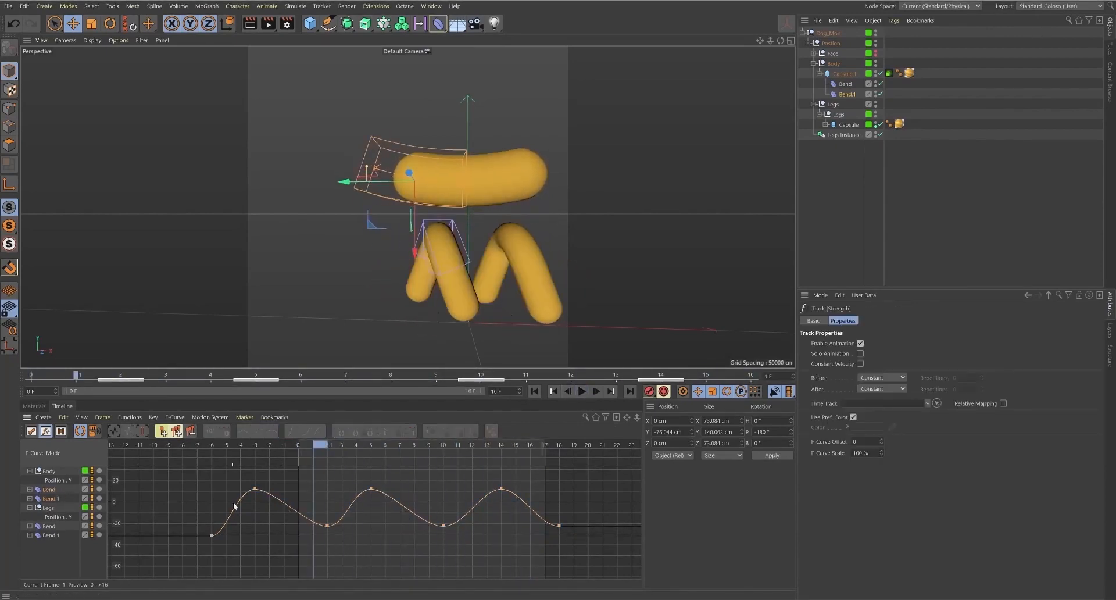
left_click_drag(312, 545, 593, 513)
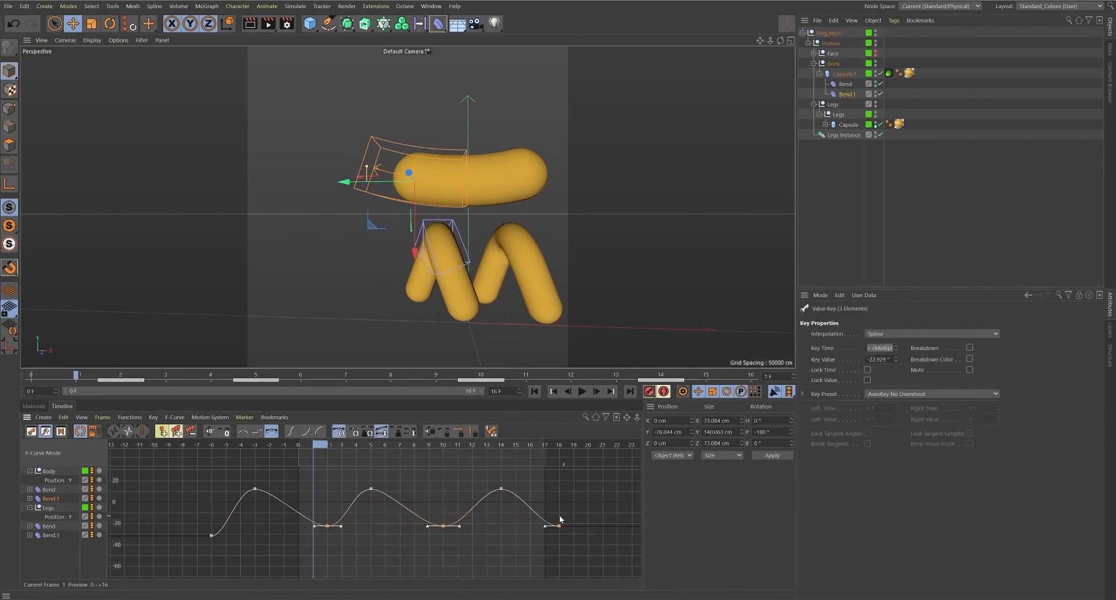
left_click_drag(445, 529, 463, 530)
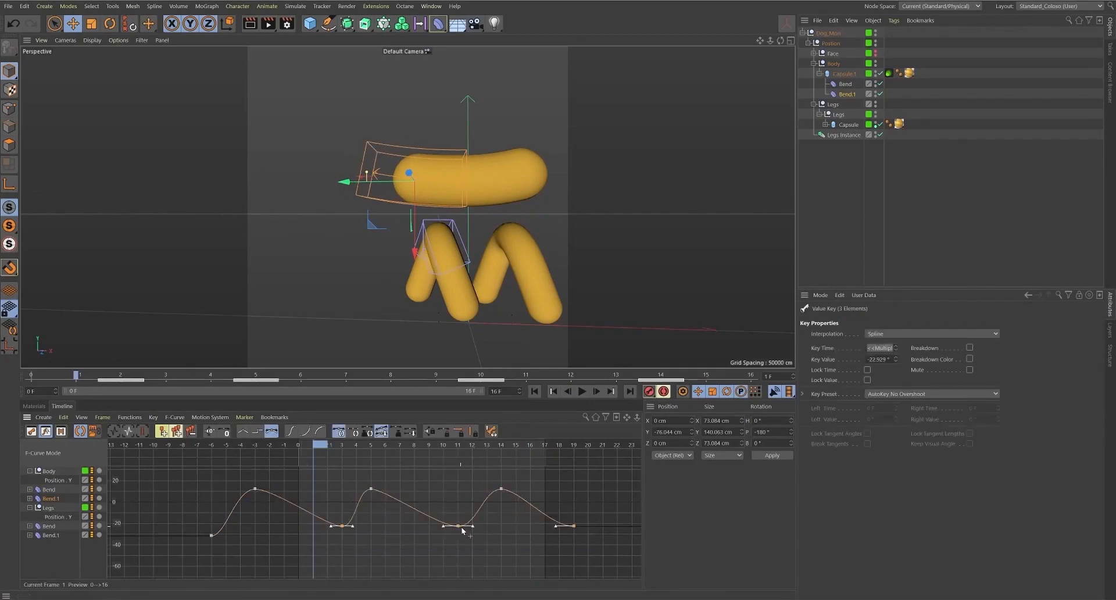
left_click(582, 391)
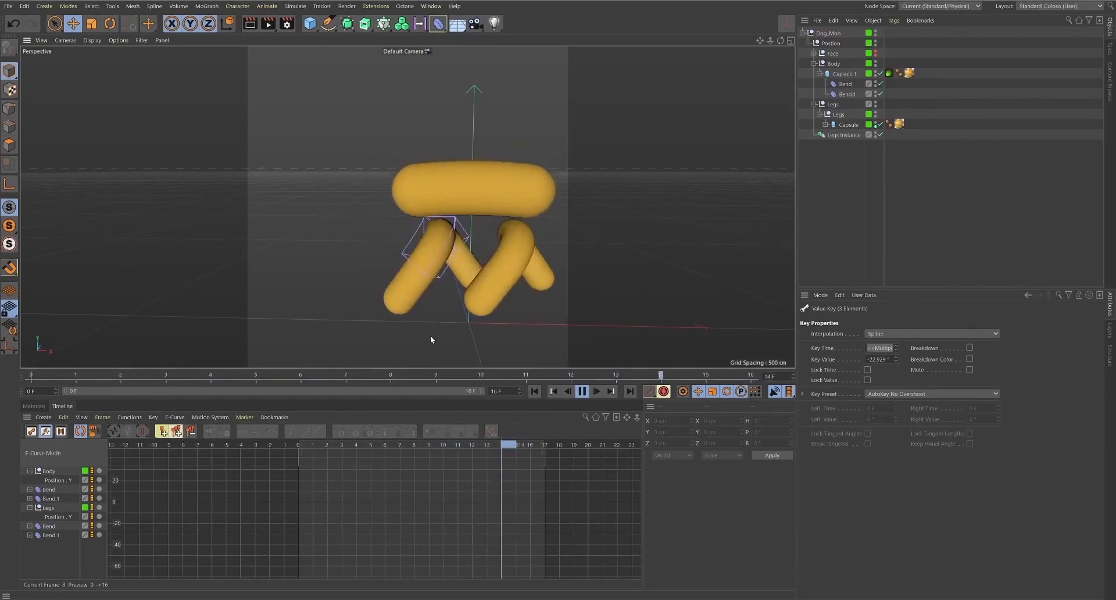
middle_click_drag(496, 254, 412, 242, "alt")
left_click_drag(412, 243, 468, 269, "alt")
scroll(481, 256, "down", 5)
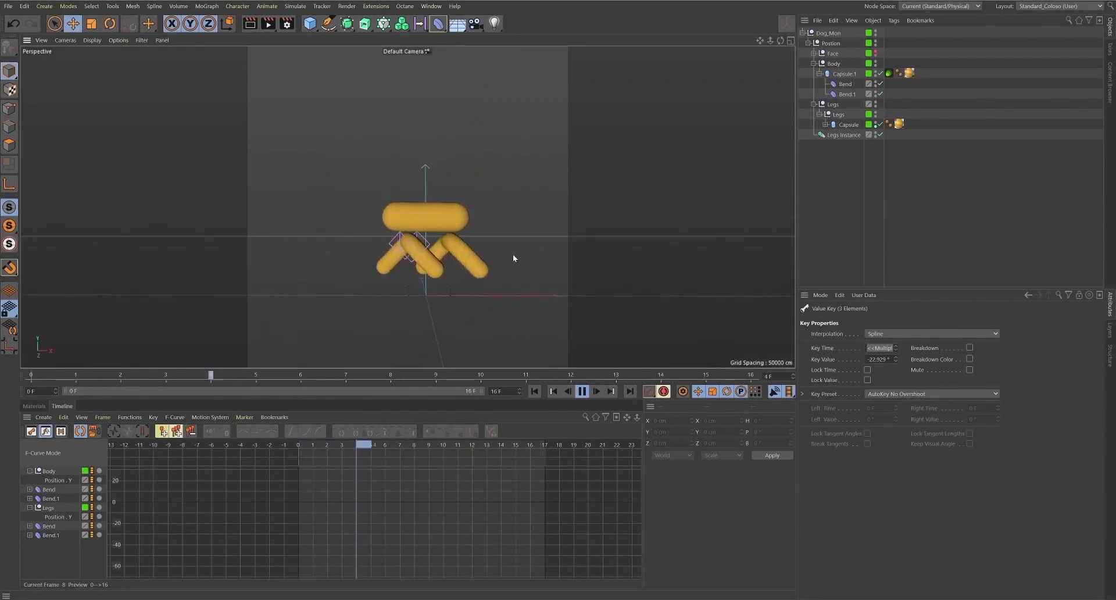
left_click(583, 392)
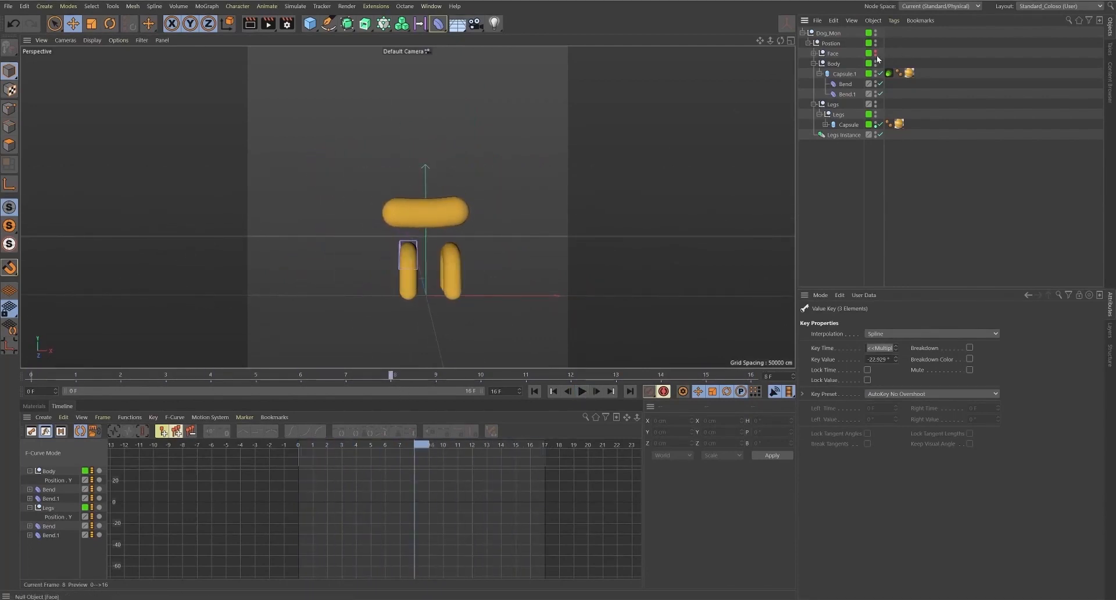
- Make the Face group visible, return to frame 0, and parent Face under the Body null
left_click(582, 391)
left_click(533, 391)
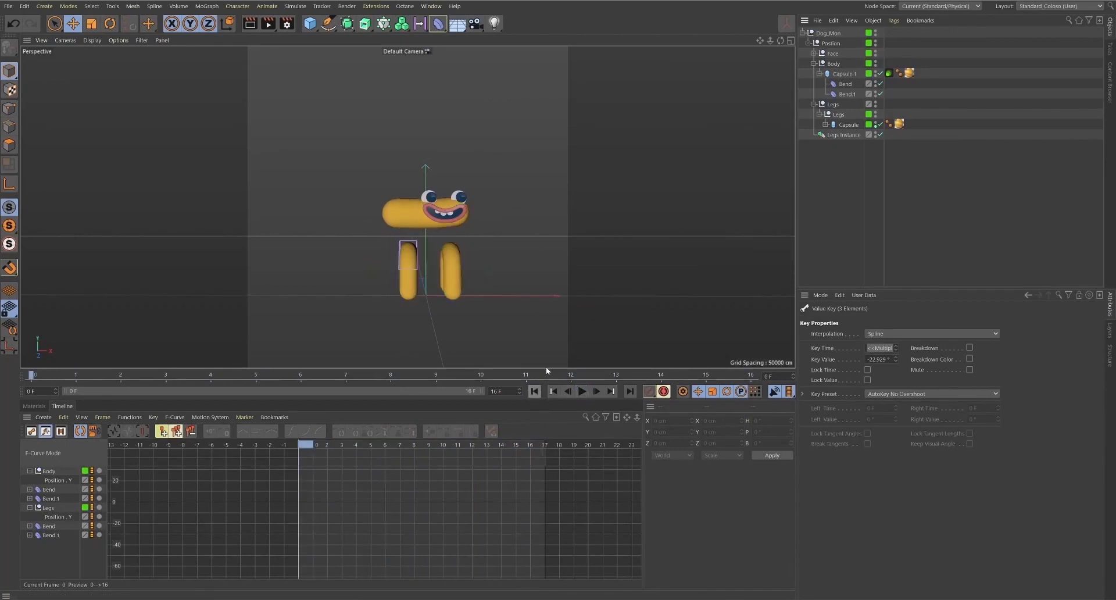
left_click(834, 64)
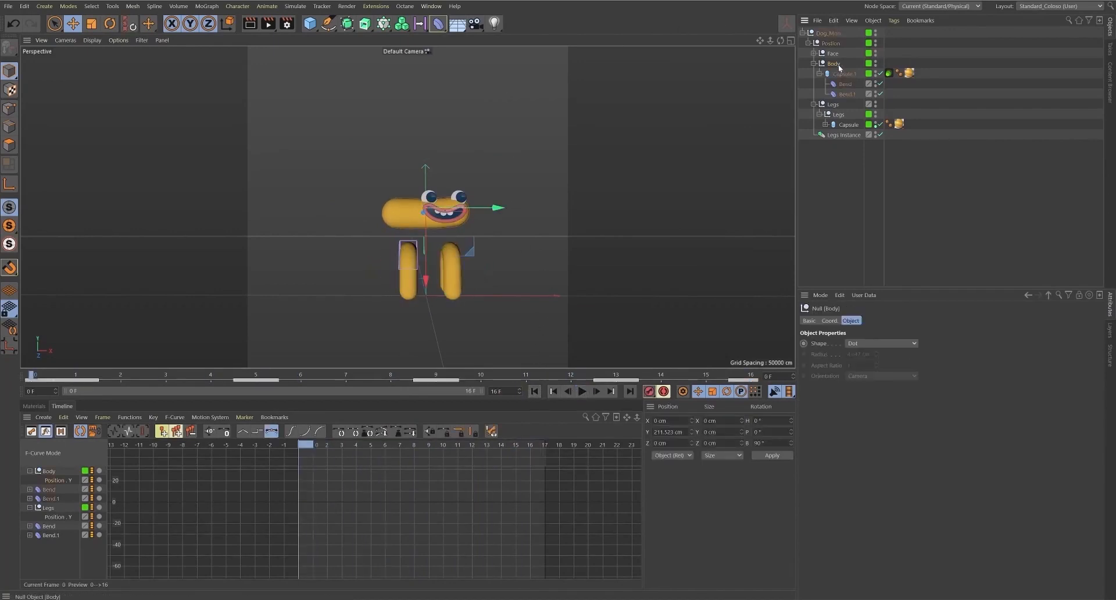
left_click(820, 74)
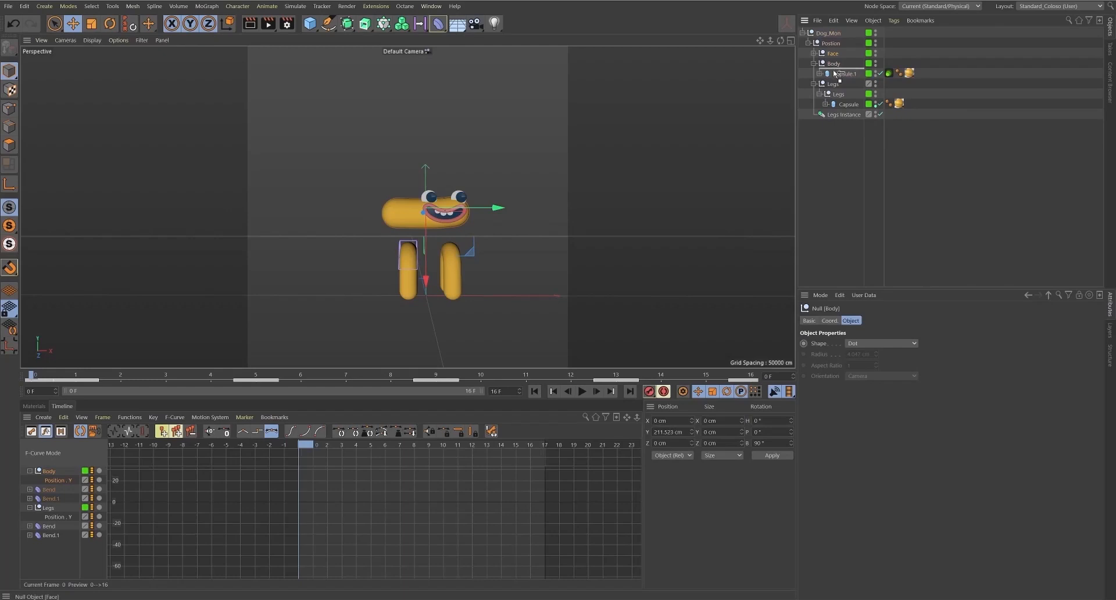
left_click_drag(837, 70, 838, 69)
- Reposition the Face null on the front of the body, at about X -36.3 cm and Z -35.2 cm
scroll(465, 207, "up", 3)
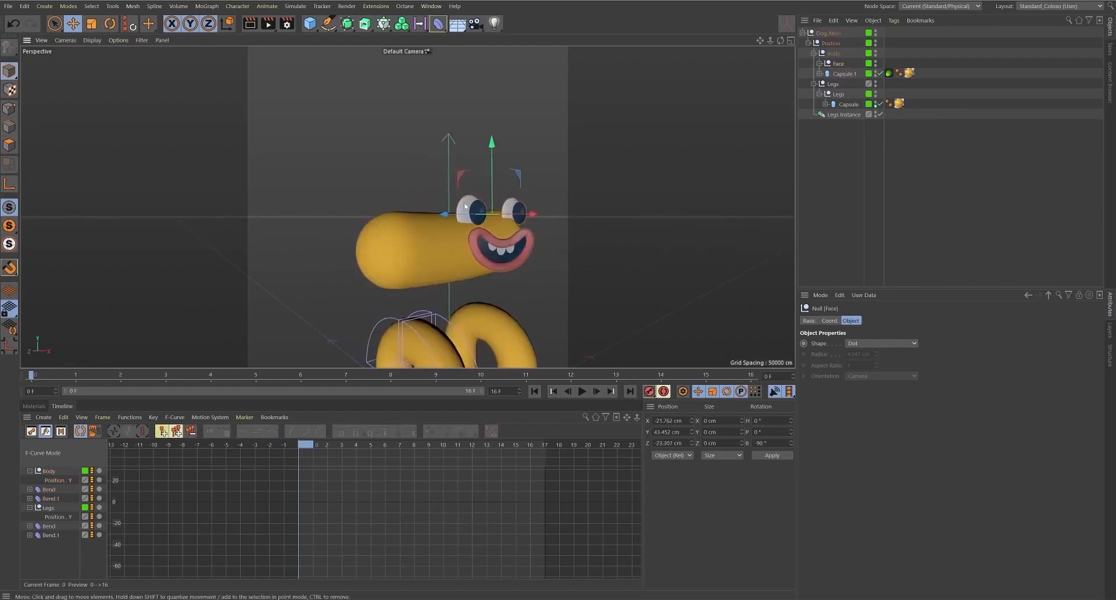
left_click_drag(505, 241, 524, 286, "alt")
left_click_drag(458, 203, 469, 208)
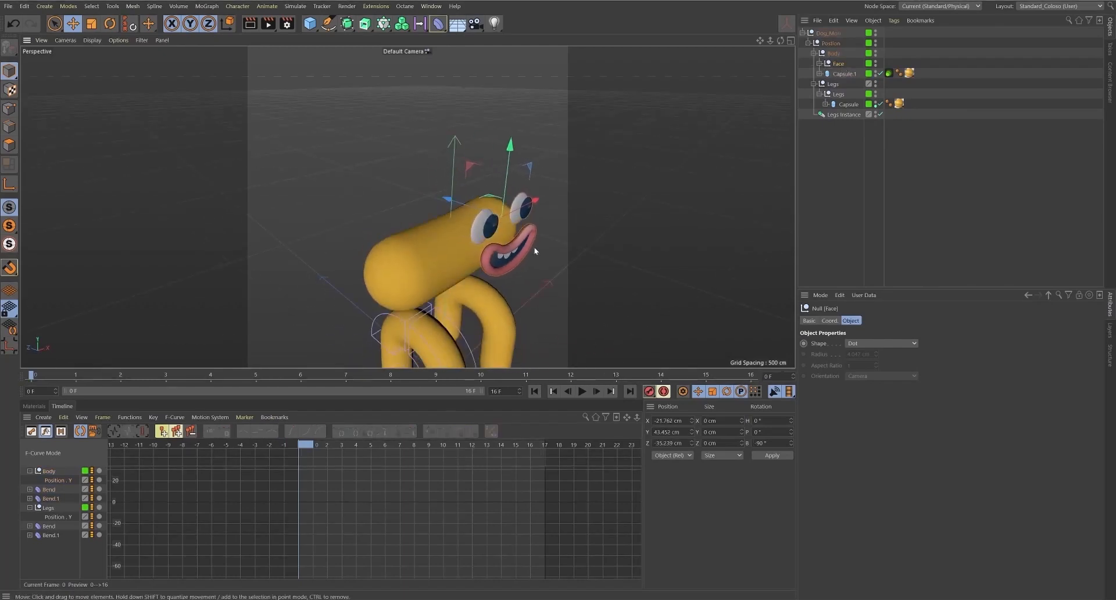
left_click_drag(533, 247, 501, 177, "alt")
scroll(528, 198, "down", 7)
left_click_drag(531, 225, 543, 253, "alt")
scroll(543, 252, "up", 3)
middle_click_drag(543, 253, 467, 277, "alt")
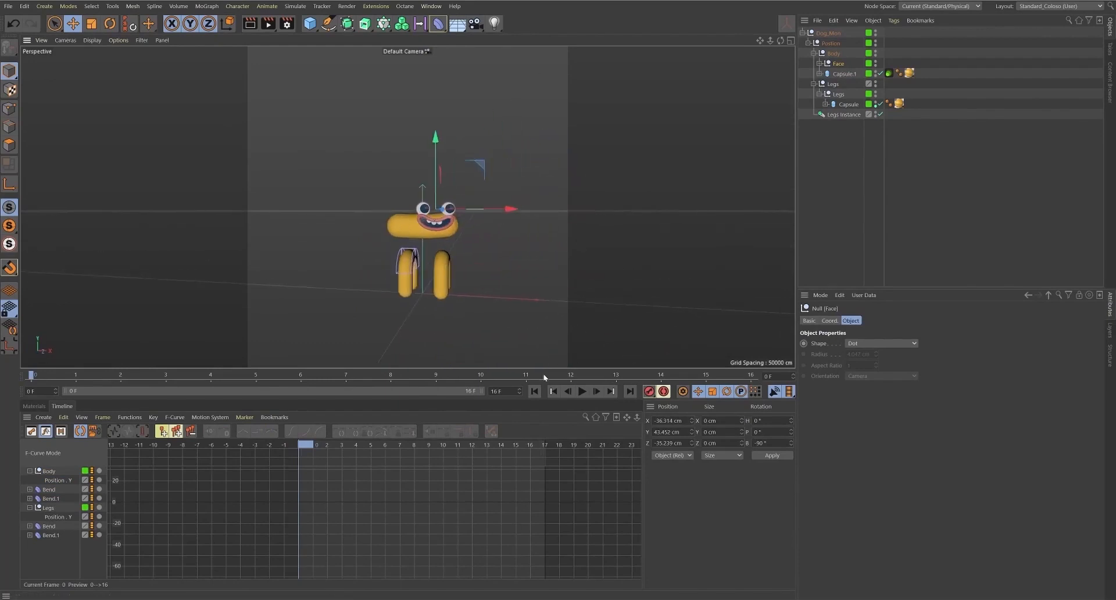
- Play the walk cycle and examine from several angles how the face follows the body
left_click(582, 392)
left_click_drag(521, 305, 504, 297, "alt")
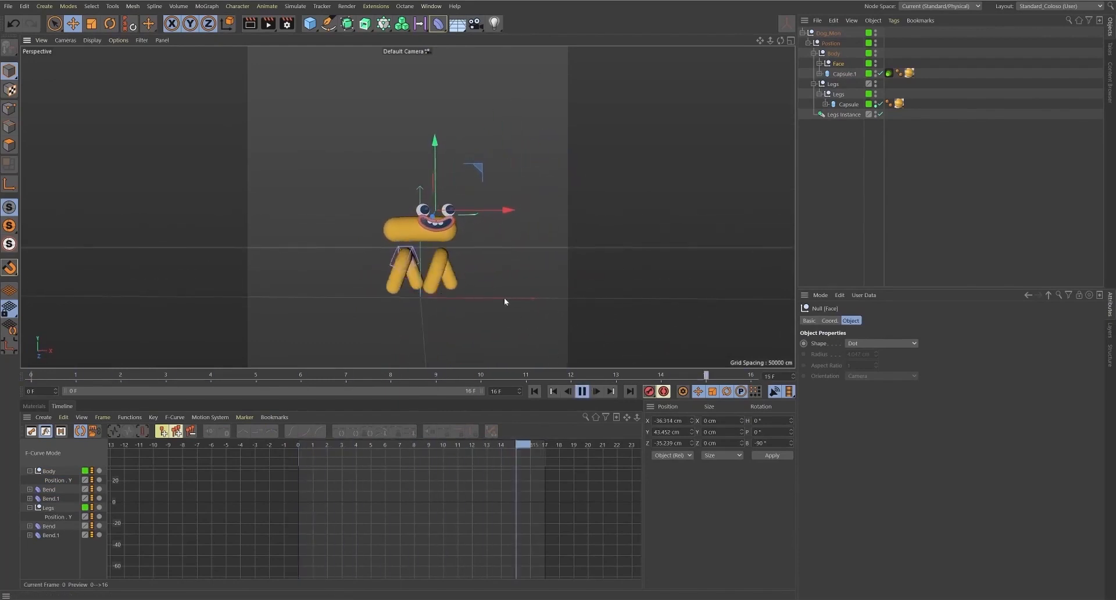
left_click(497, 257)
scroll(499, 229, "up", 3)
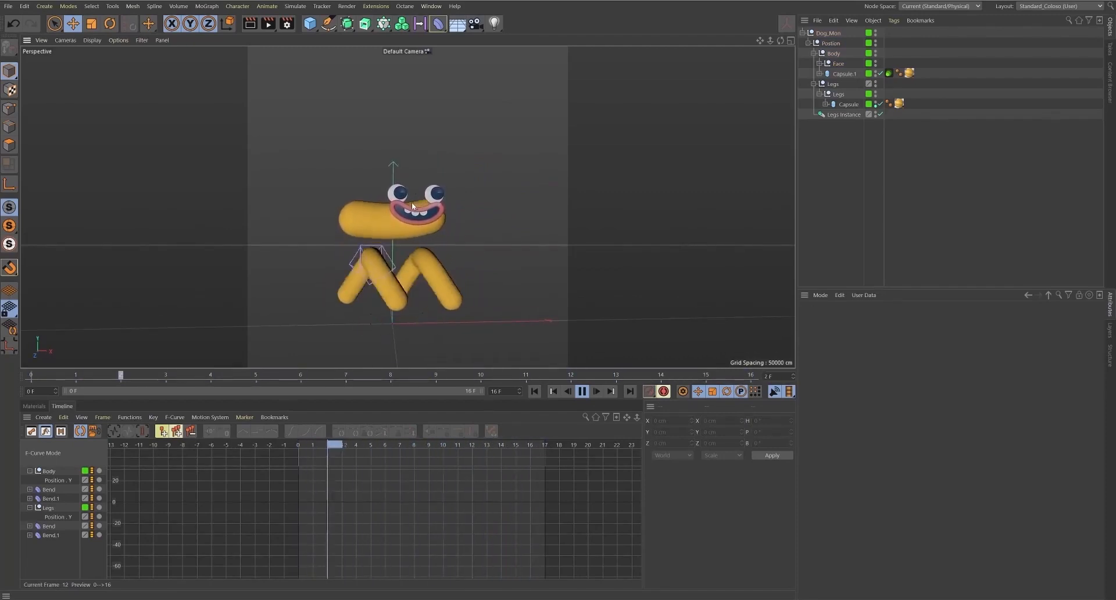
mouse_move(477, 247)
left_mouse_down("alt")
mouse_move(543, 234)
mouse_move(476, 238)
left_mouse_up("alt")
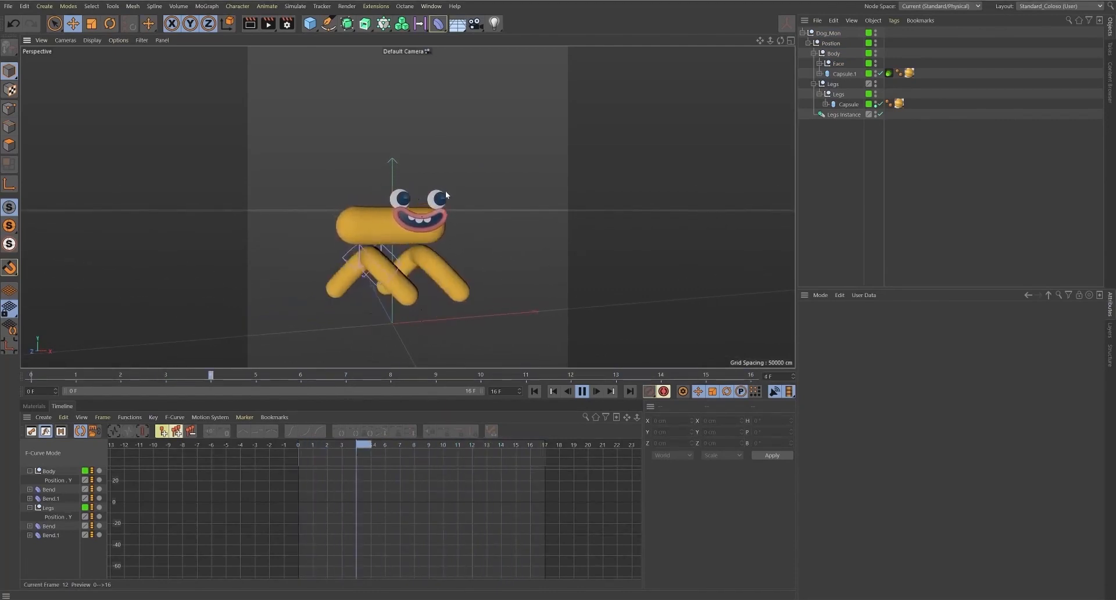
left_click_drag(501, 256, 472, 261, "alt")
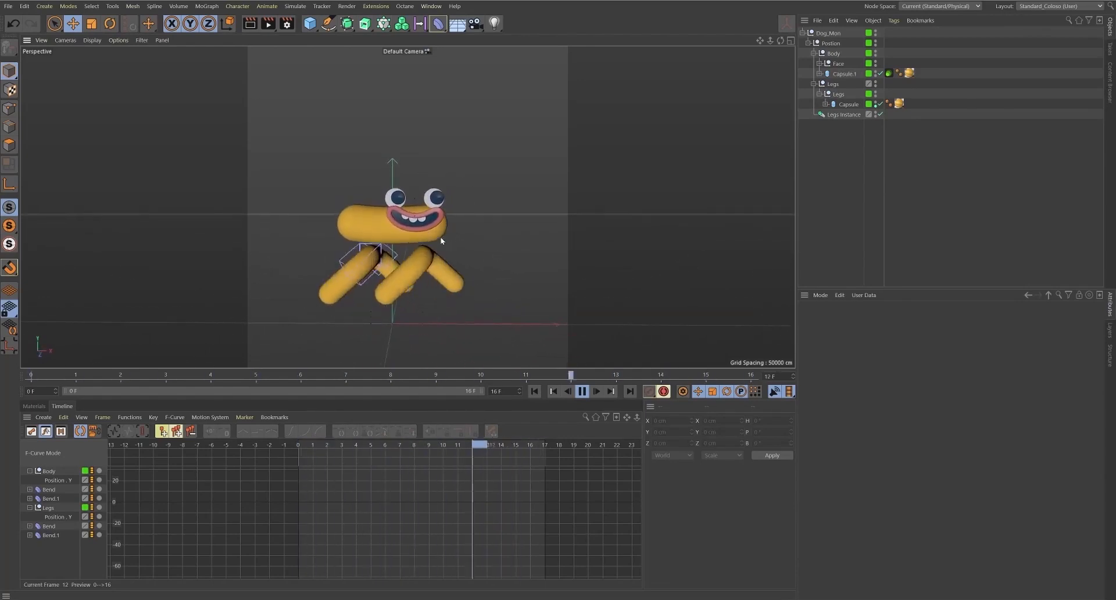
left_click(581, 391)
left_click(582, 391)
- Expand the Face group, collapse the Mouth group inside it, and select the eye null at frame 2
left_click(826, 65)
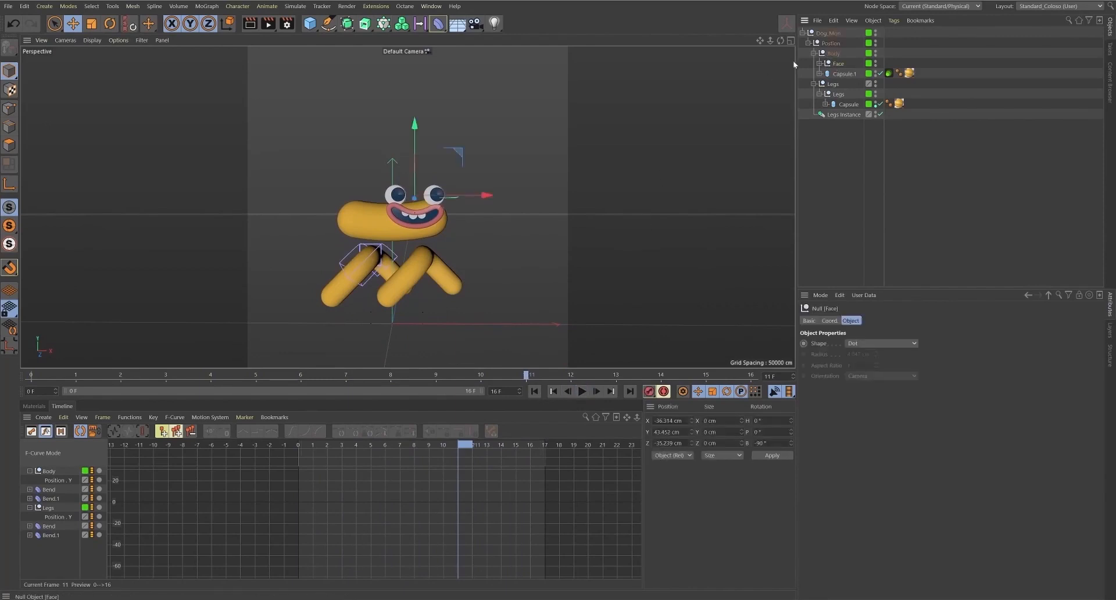
left_click(819, 64)
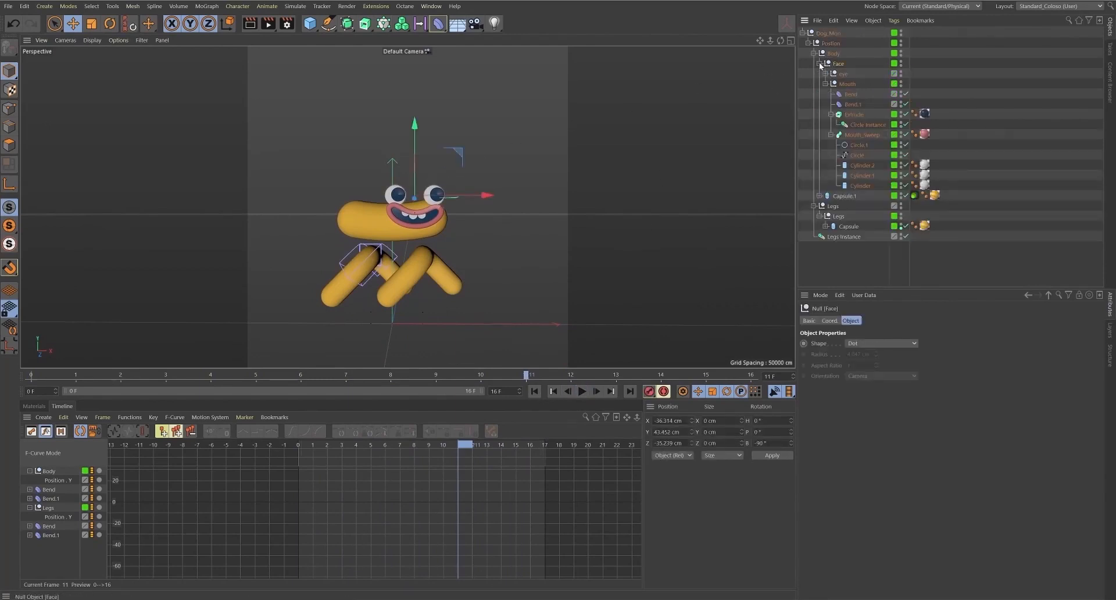
left_click(820, 64)
left_click(820, 64)
left_click(842, 75)
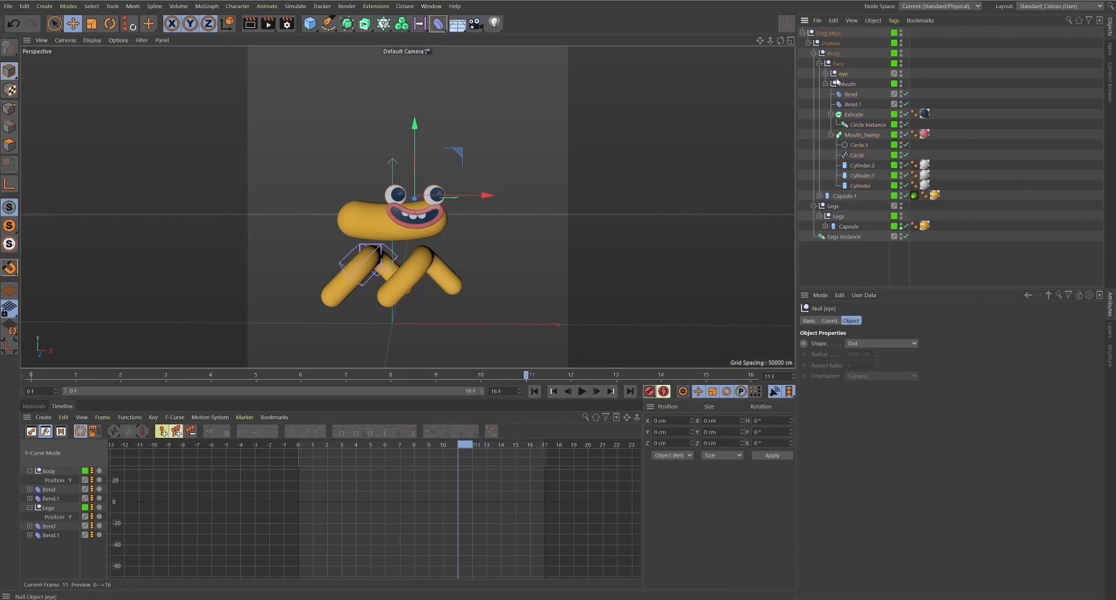
left_click(826, 84)
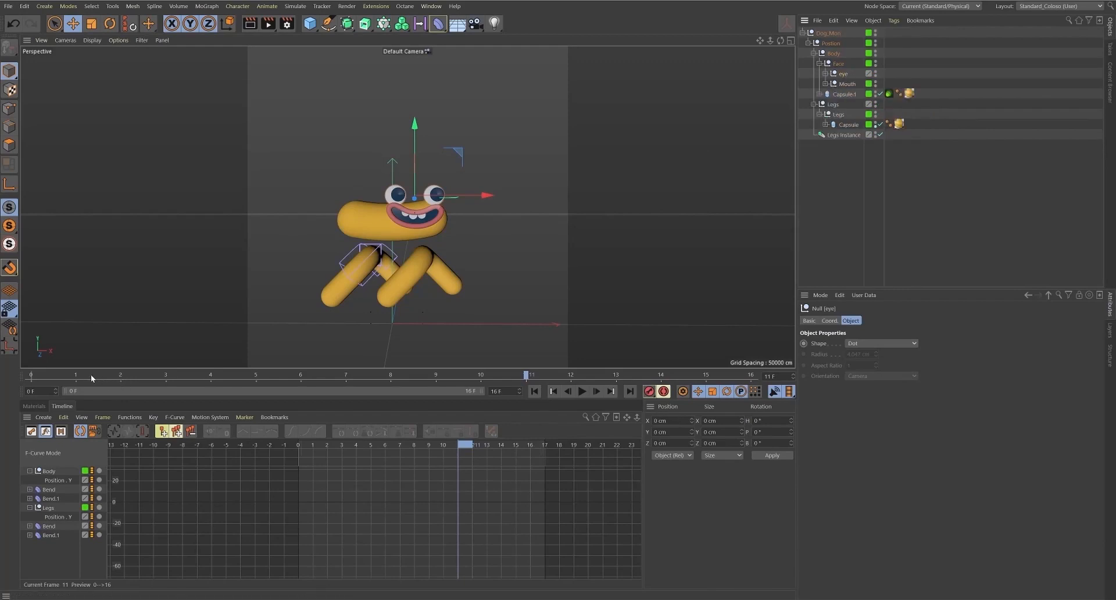
left_click_drag(91, 376, 31, 376)
left_click(120, 376)
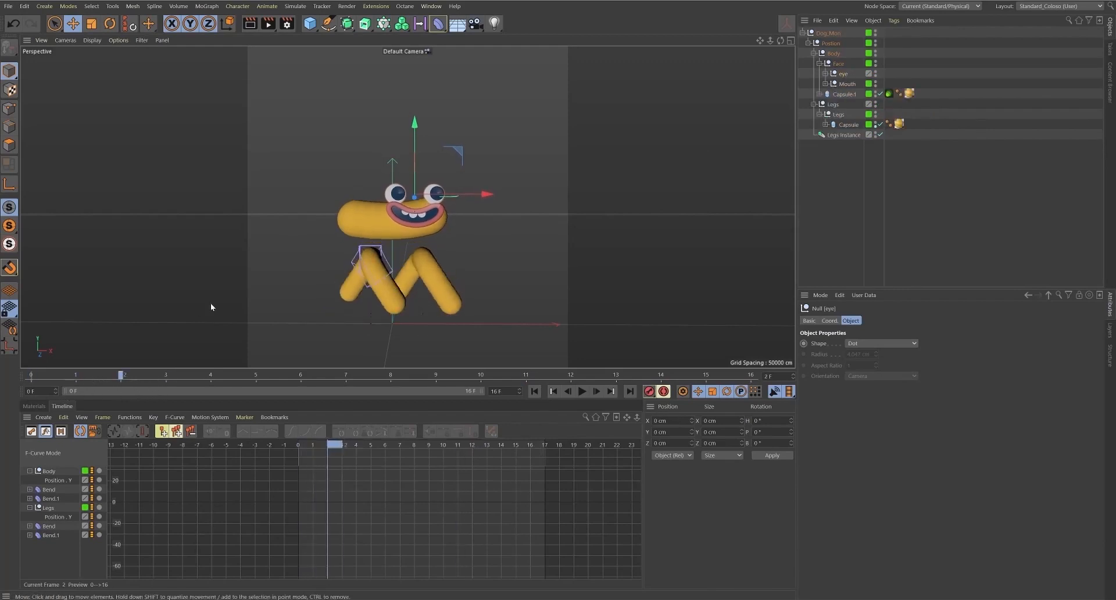
- Examine the body's bounce against its Position Y curve frame by frame around frames 1 to 5, ending on frame 3
left_click(834, 54, "ctrl")
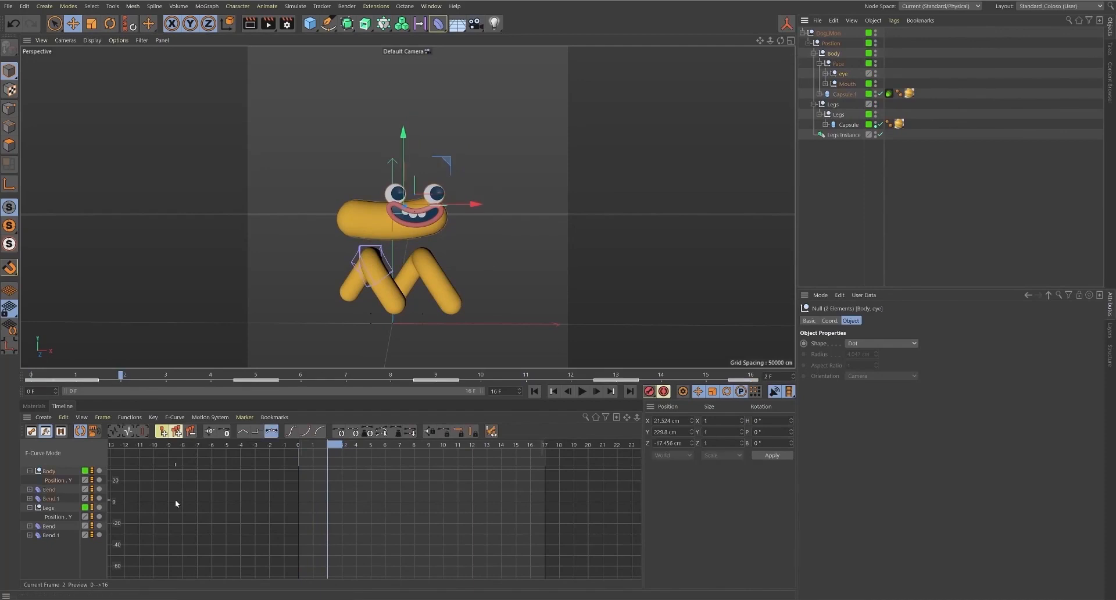
key("h")
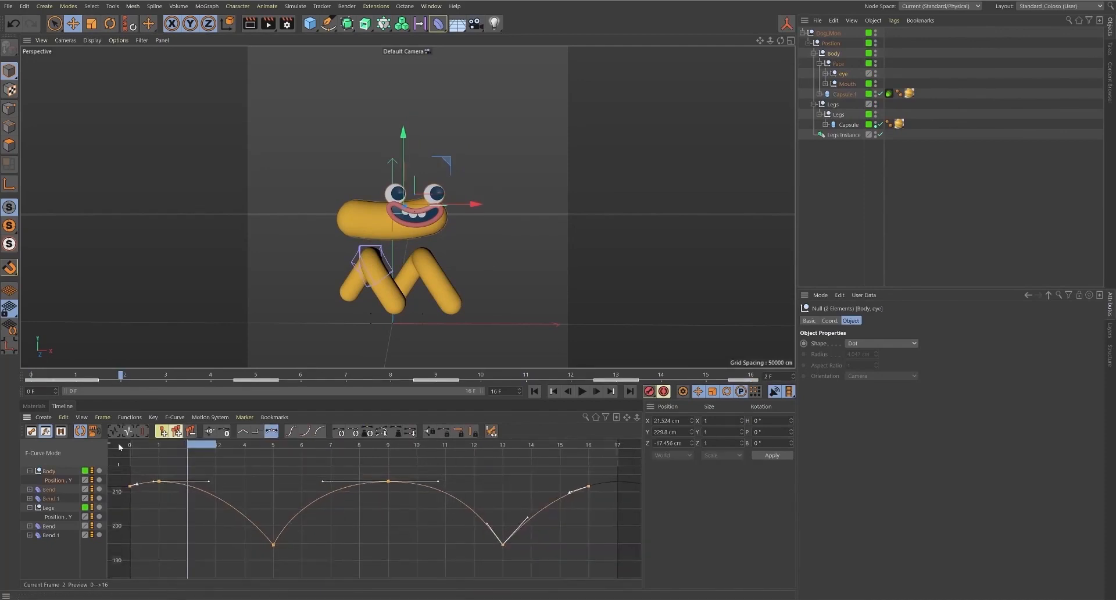
key("f")
key("f")
key("g")
key("g")
key("g")
key("g")
key("g")
key("g")
key("g")
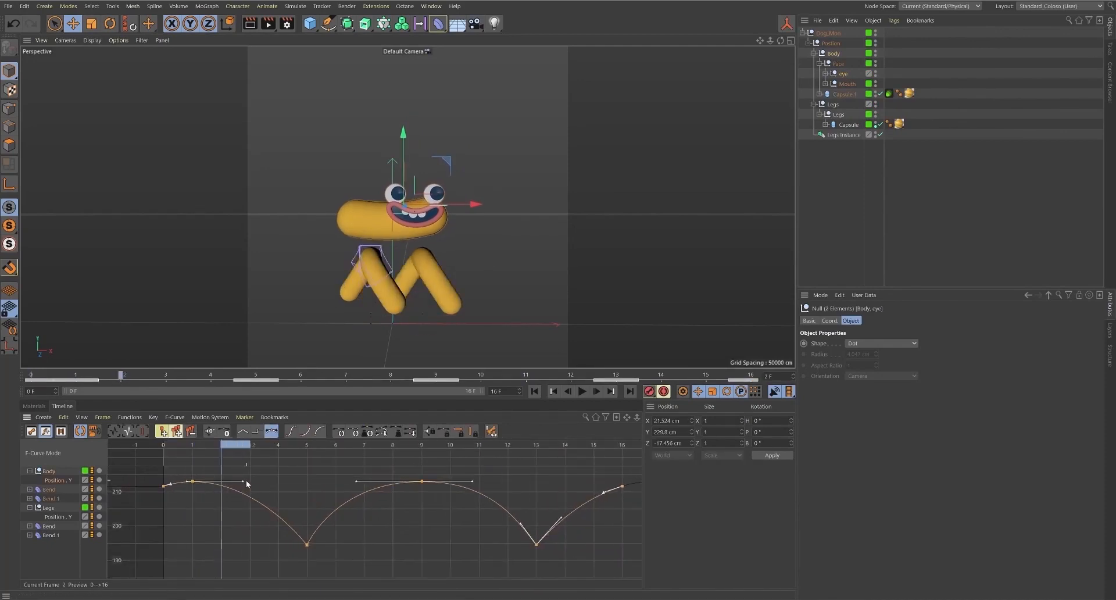
key("f")
key("f")
key("f")
key("f")
key("f")
key("f")
key("f")
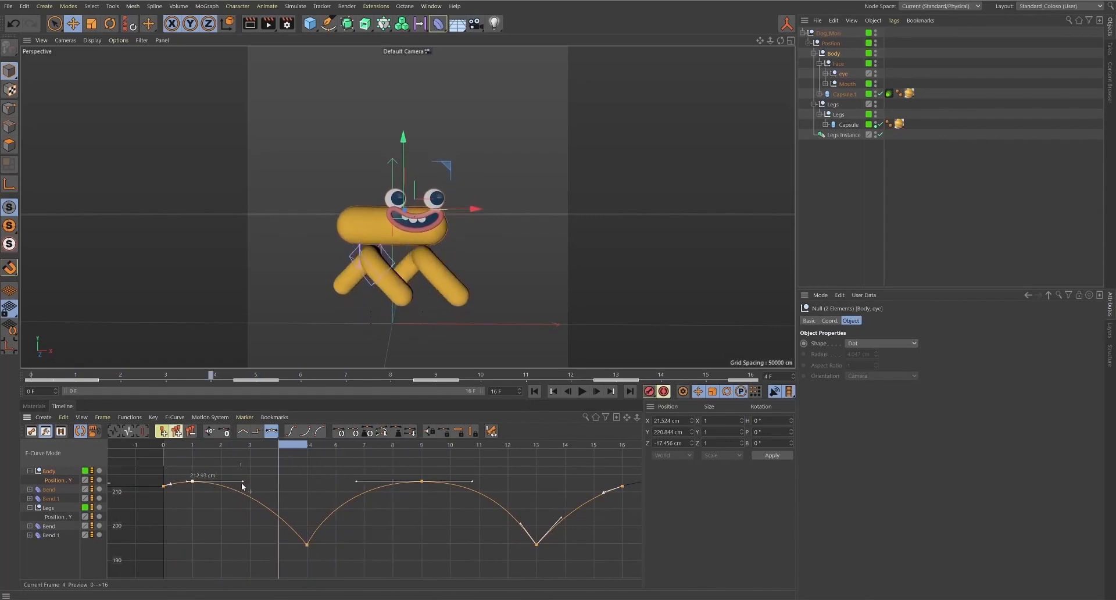
key("g")
key("g")
key("g")
key("g")
key("g")
key("g")
key("g")
key("g")
key("g")
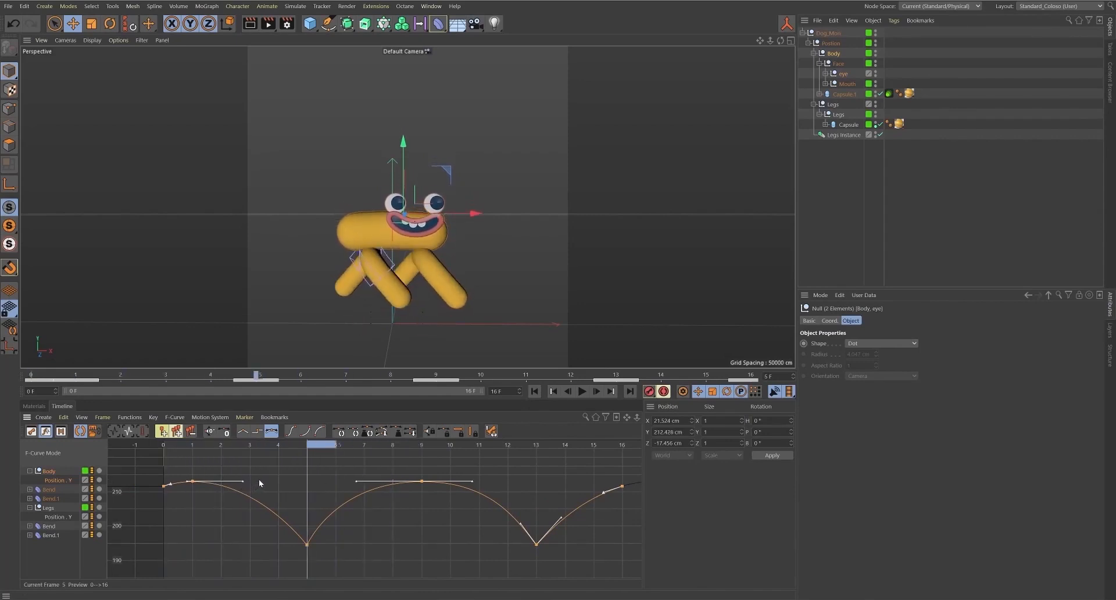
key("f")
key("f")
key("f")
key("f")
key("f")
key("f")
key("f")
key("f")
key("f")
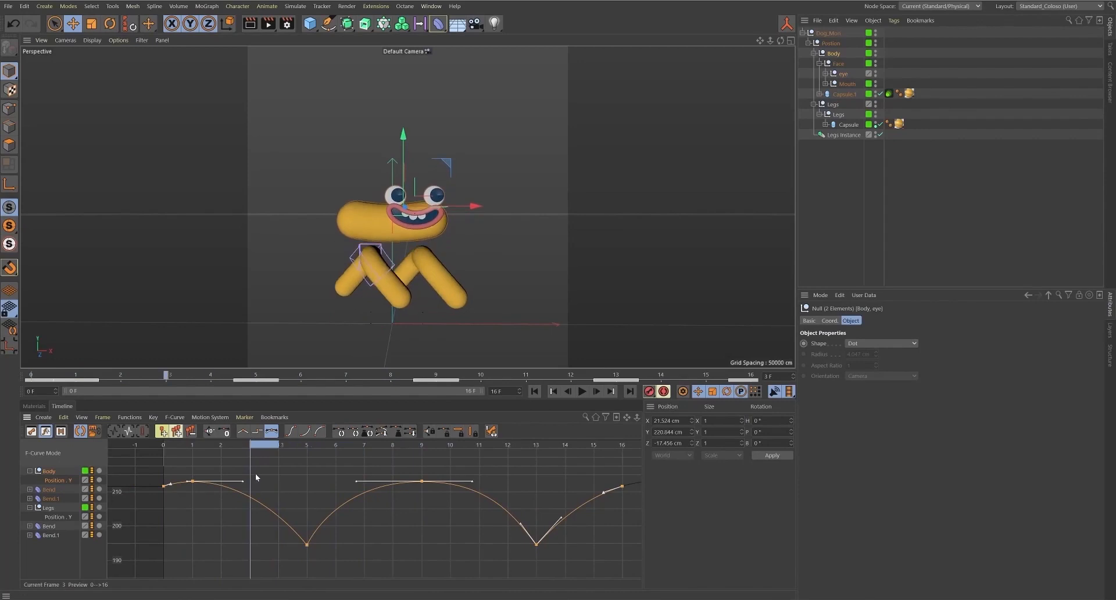
key("g")
key("g")
key("g")
key("k")
key("k")
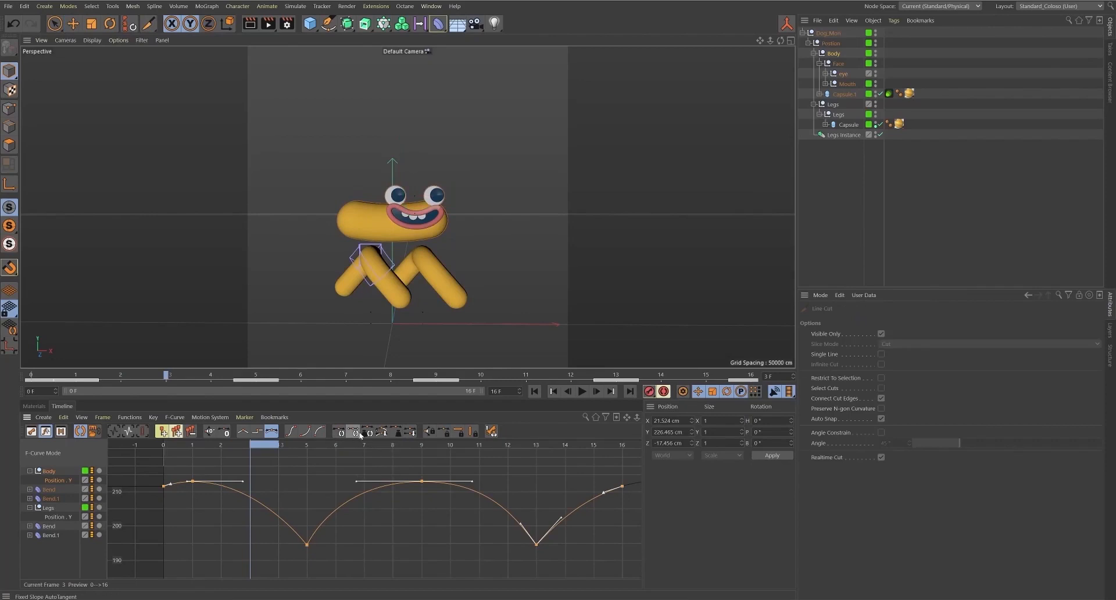
key("f")
key("f")
key("f")
key("g")
key("g")
key("f")
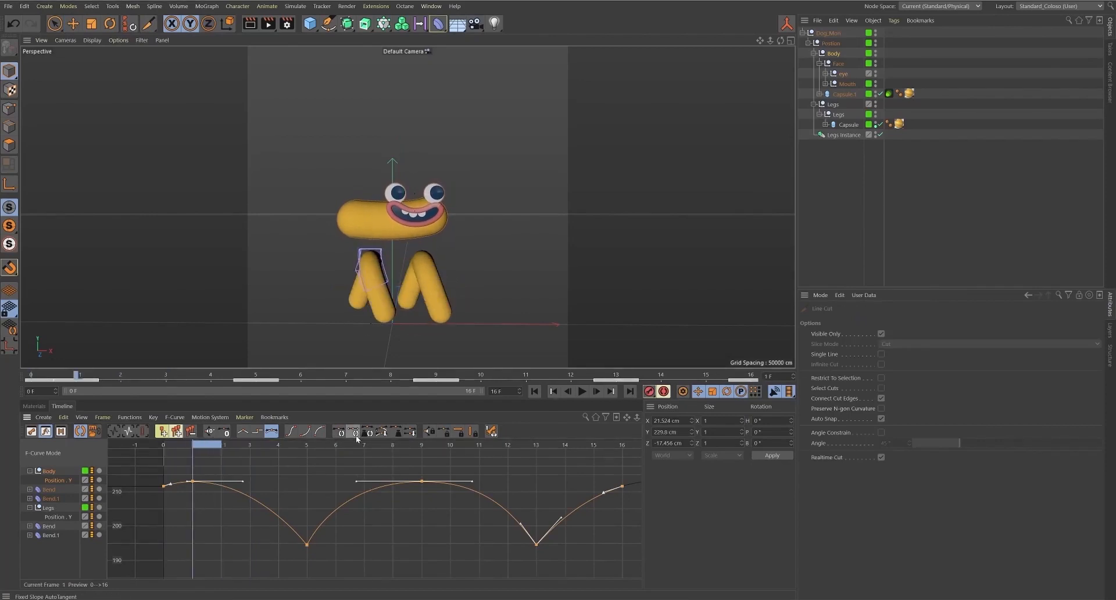
key("g")
key("g")
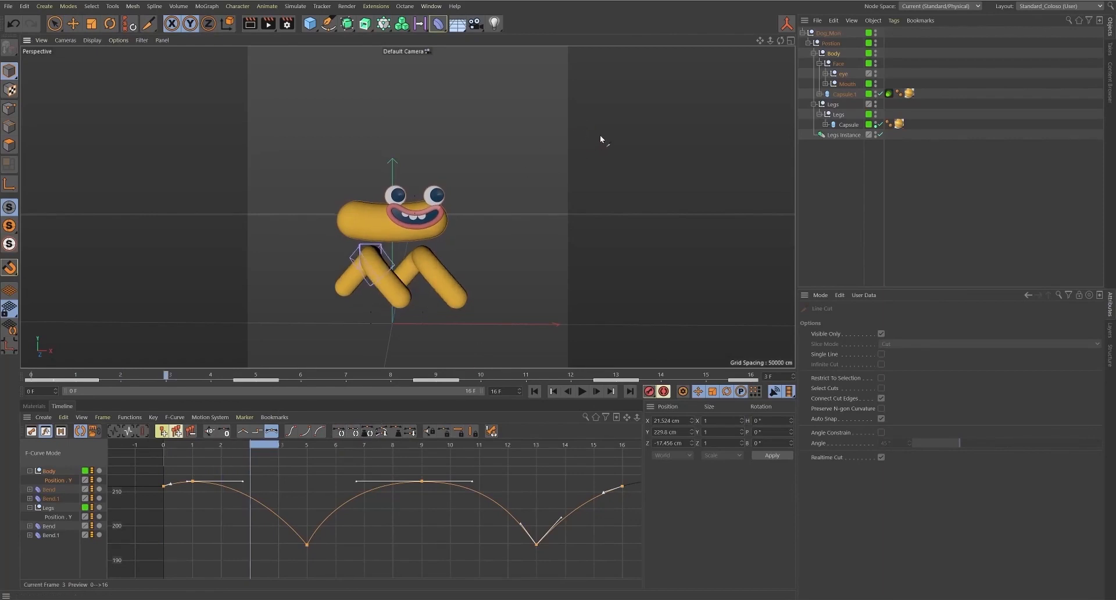
- Raise the eye null alone to a Y position of about 17.8 cm at frame 3
left_click(841, 74)
left_click(844, 82)
left_click_drag(55, 24, 75, 38)
left_click_drag(417, 147, 416, 137)
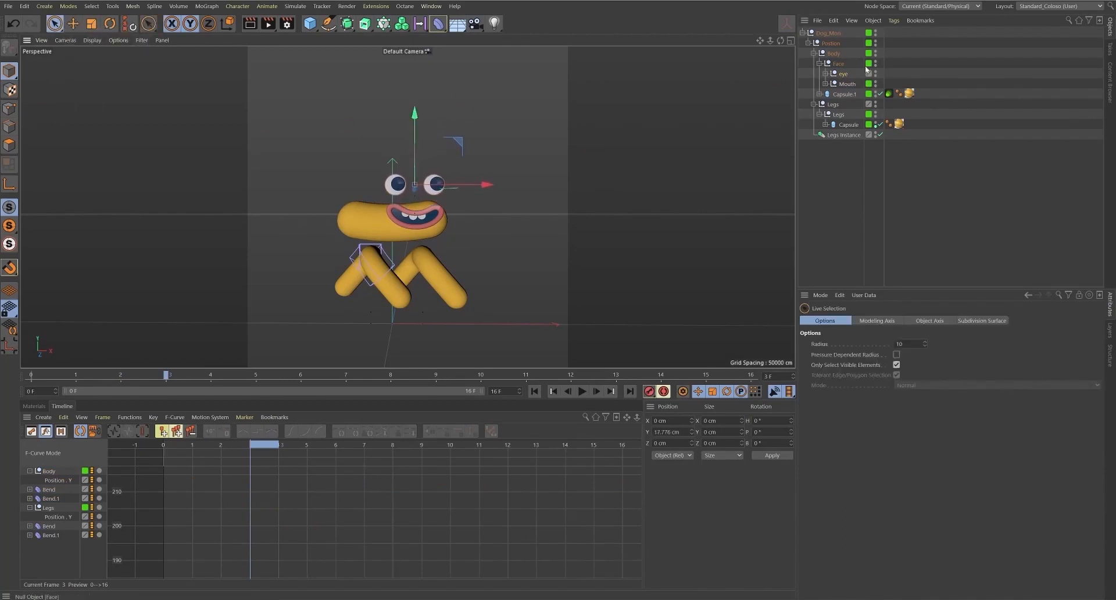
- Keyframe the eye null's Position Y at frame 3 and show the body's Position Y curve
left_click(843, 75)
left_click(804, 355)
left_click(61, 483)
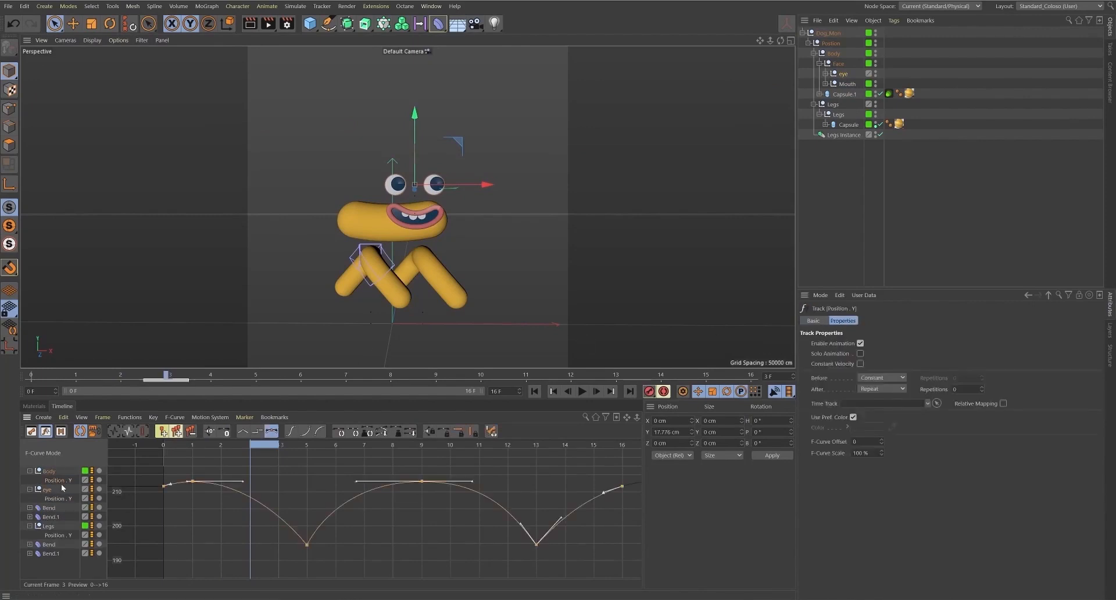
- Lower the eye null to a Y position of about -10.6 cm at frame 6 and keyframe it
left_click(307, 446)
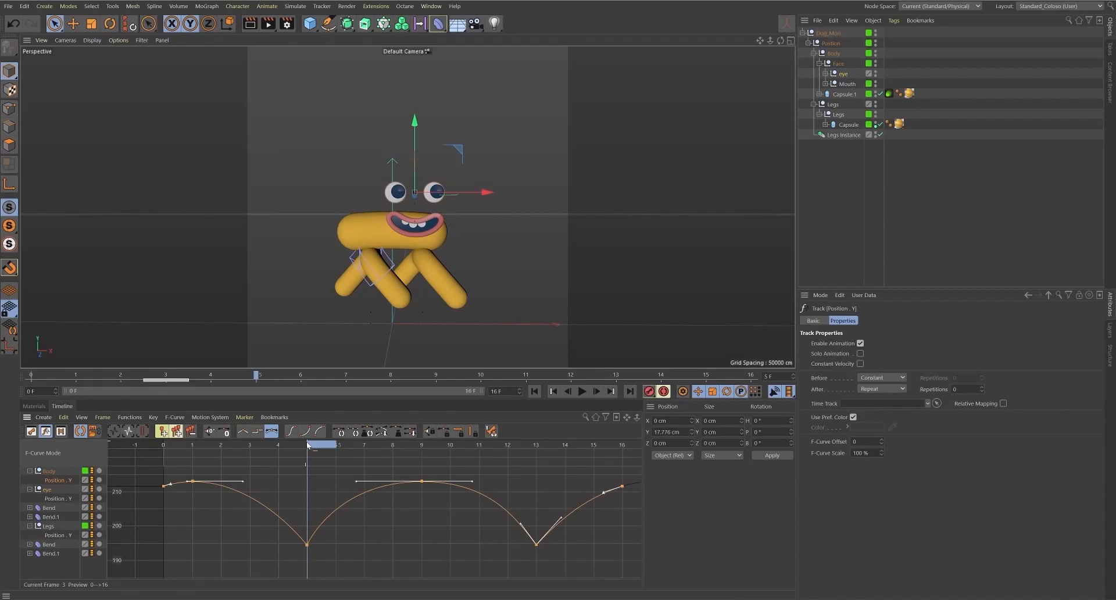
left_click(336, 446)
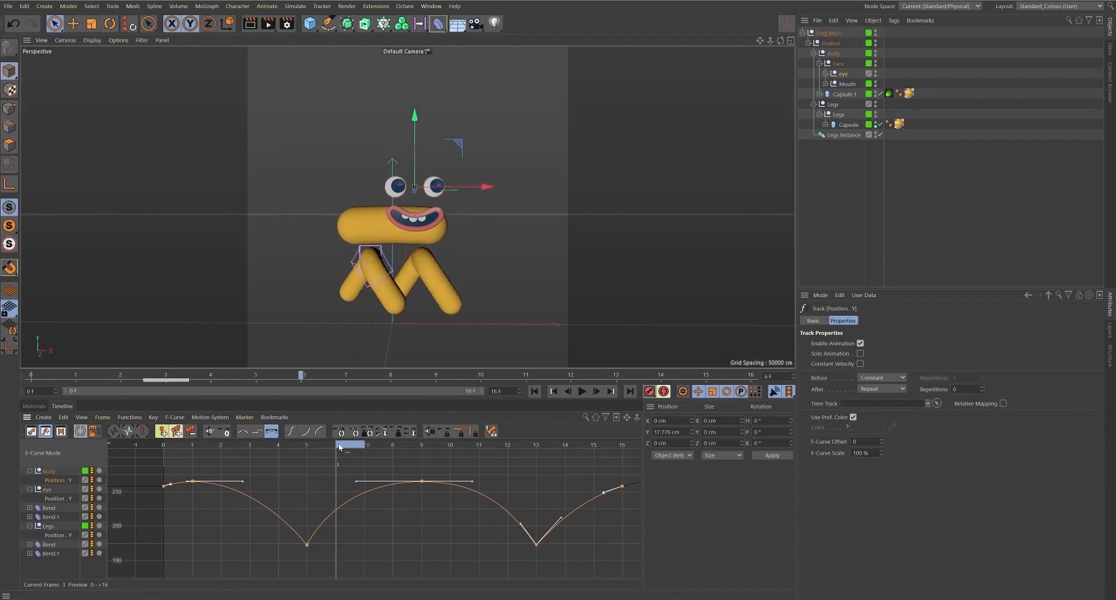
left_click_drag(414, 116, 412, 140)
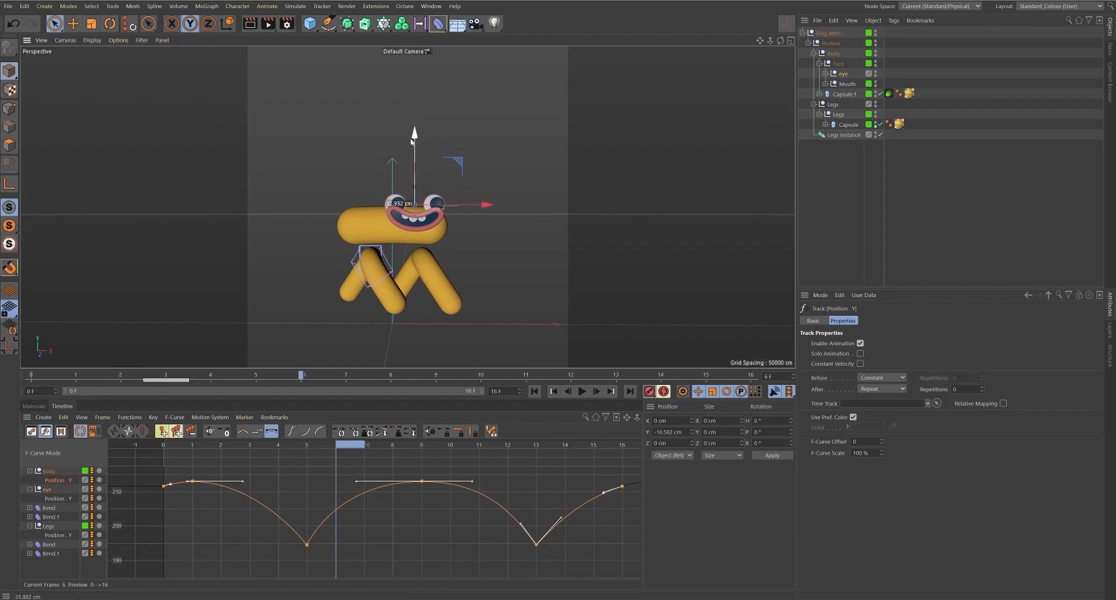
left_click(843, 75)
left_click(805, 355)
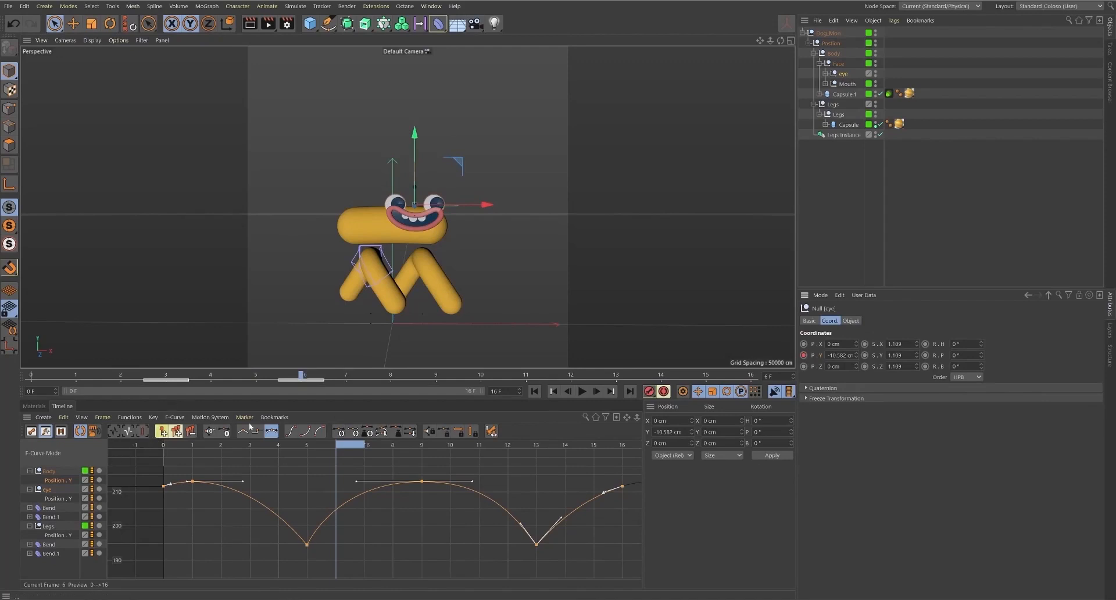
- Show the body and eye Position Y curves together and scale them for comparison with Auto Relative
left_click_drag(221, 445, 461, 463)
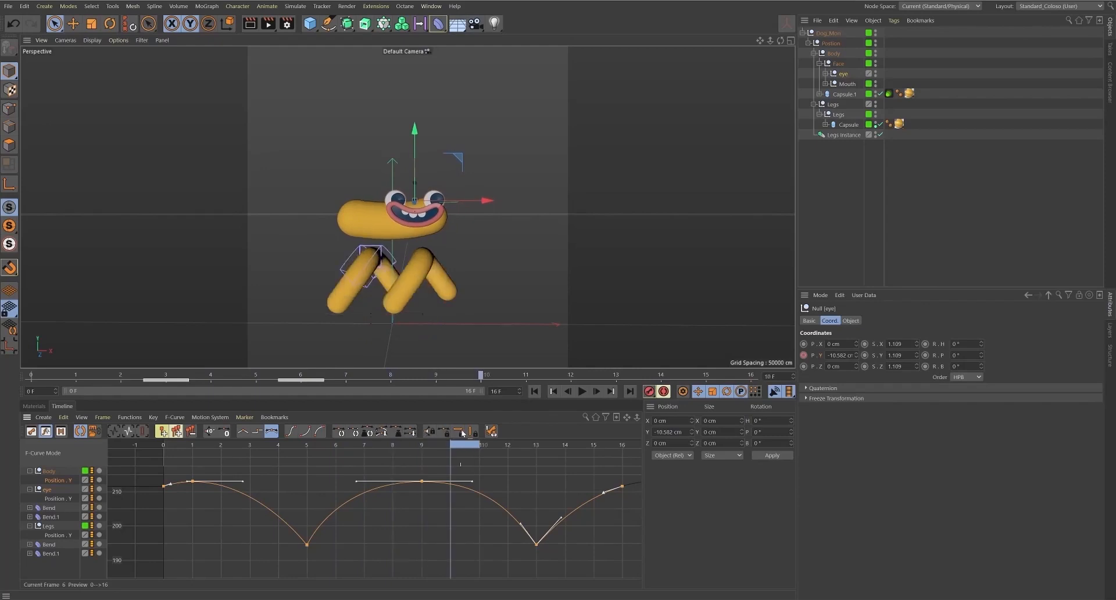
left_click(57, 497)
key("h")
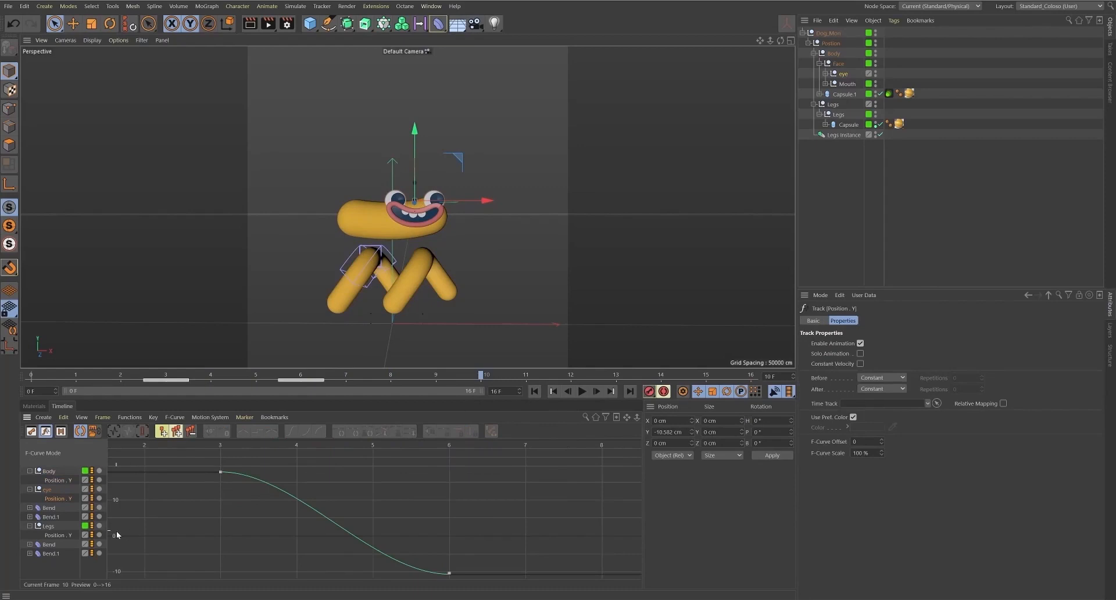
left_click(60, 480, "ctrl")
key("h")
right_click_drag(443, 496, 353, 520, "alt")
key("ctrl+a")
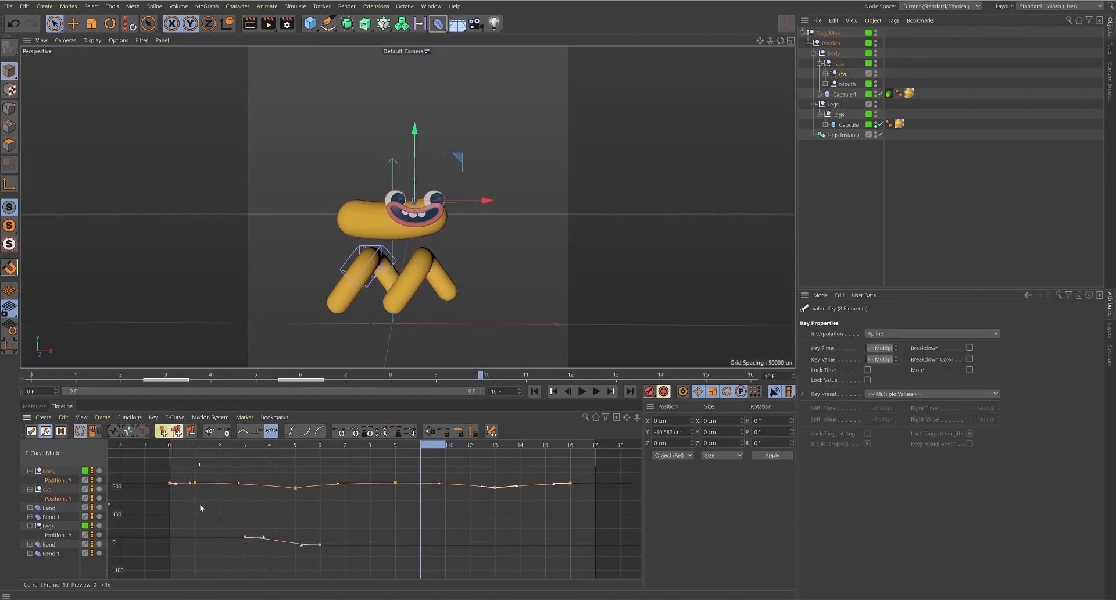
left_click(152, 417)
mouse_move(174, 417)
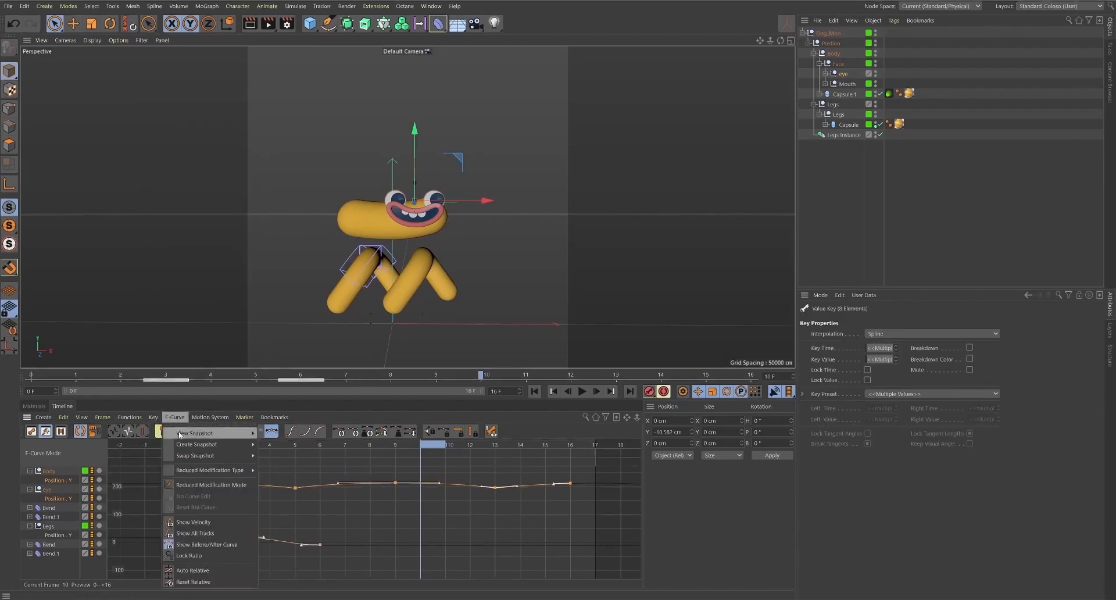
left_click(194, 571)
right_click_drag(344, 520, 389, 482, "alt")
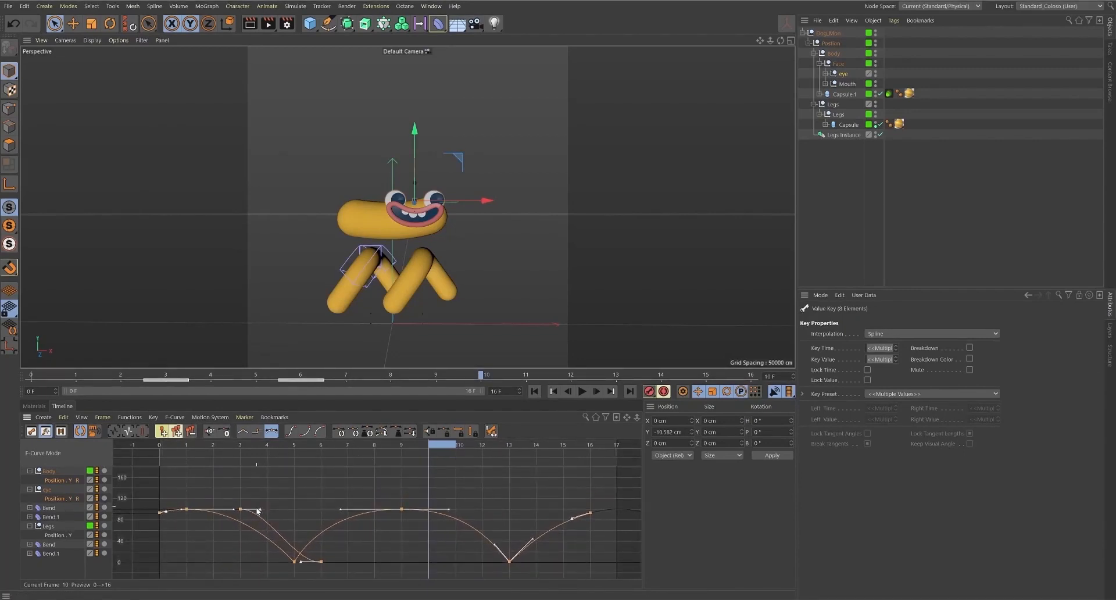
- Copy the eye's Position Y key from frame 3 to frame 11
left_click(263, 482)
left_click_drag(237, 444, 469, 469)
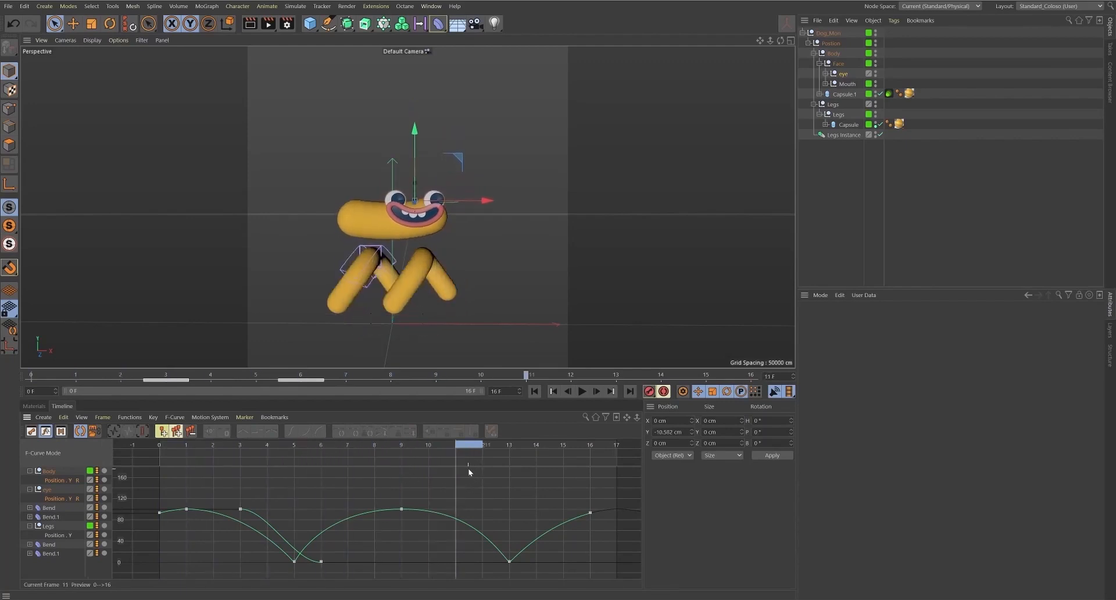
left_click_drag(263, 490, 236, 517)
key("ctrl+c")
key("ctrl+v")
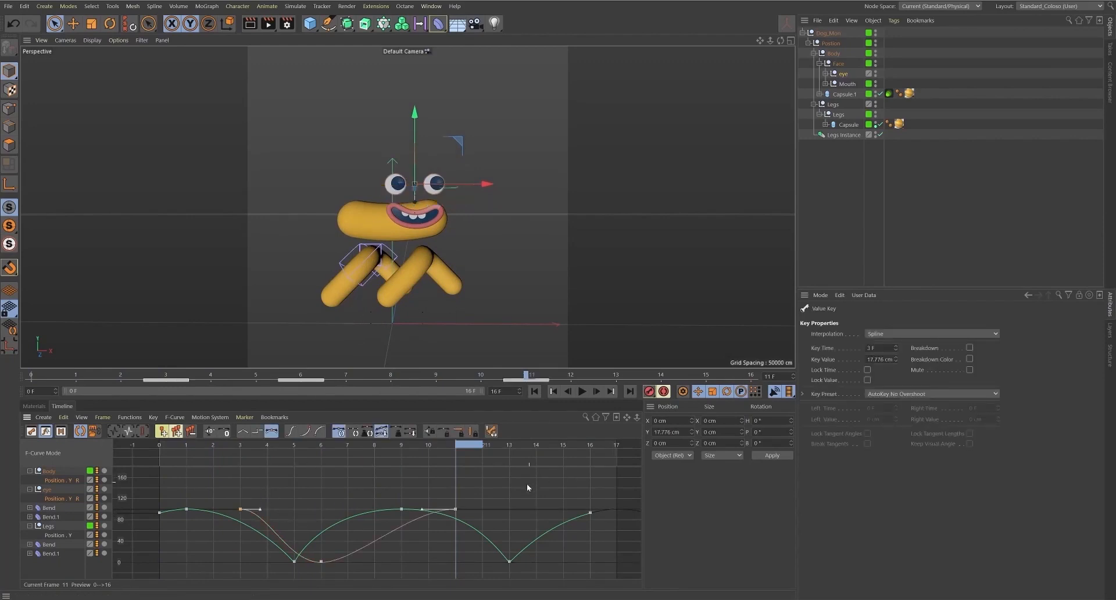
- Isolate the eye's Position Y curve and paste a copy of its three keys starting at frame 11
left_click(321, 561, "shift")
left_click_drag(465, 510, 489, 510)
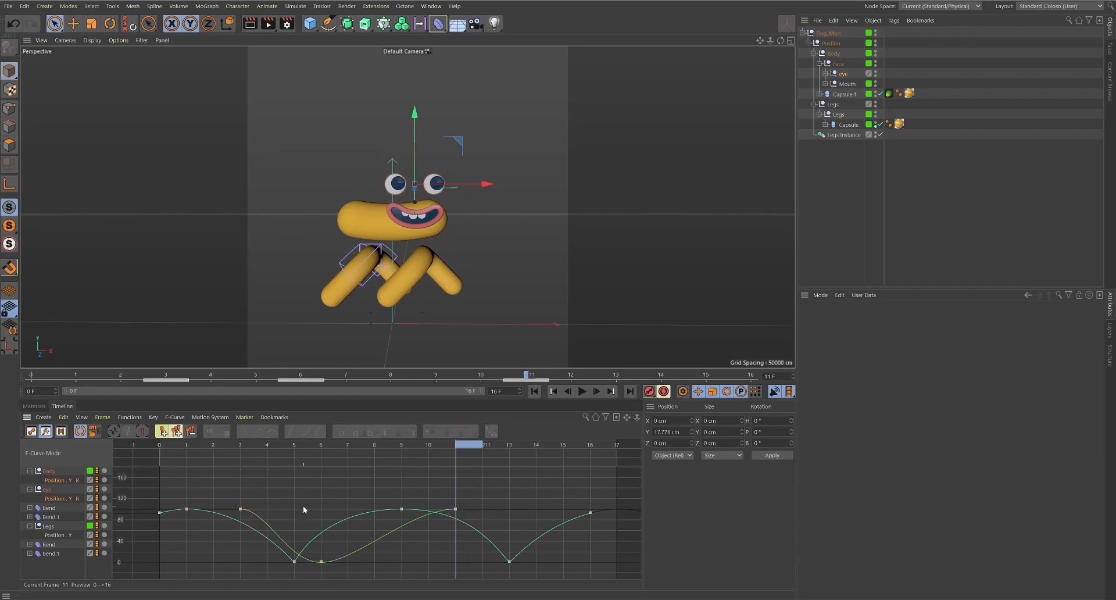
left_click(72, 499)
left_click_drag(196, 481, 481, 545)
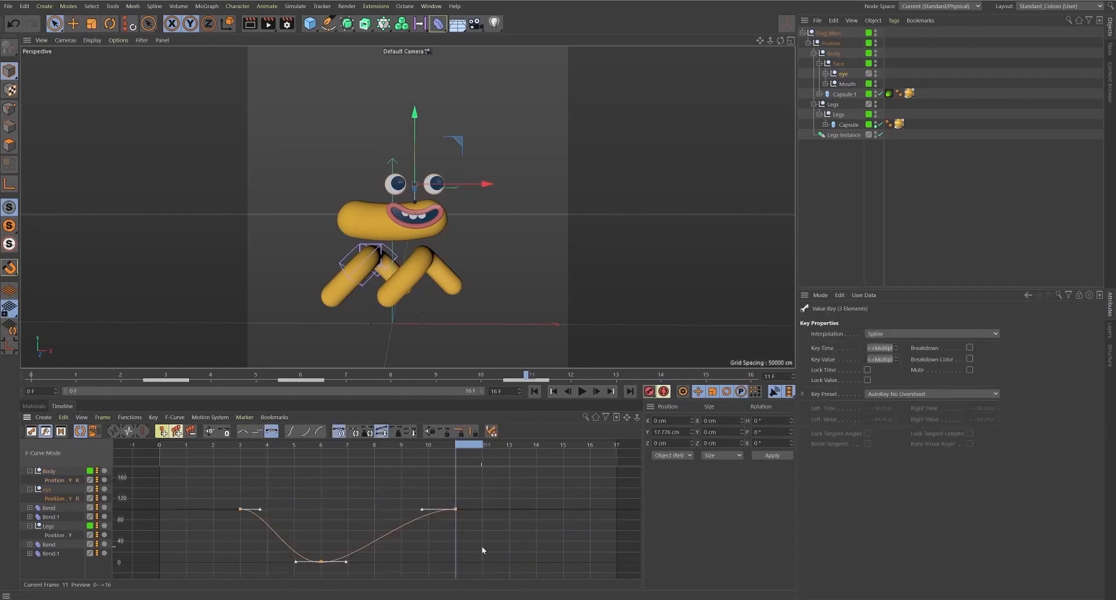
key("ctrl+v")
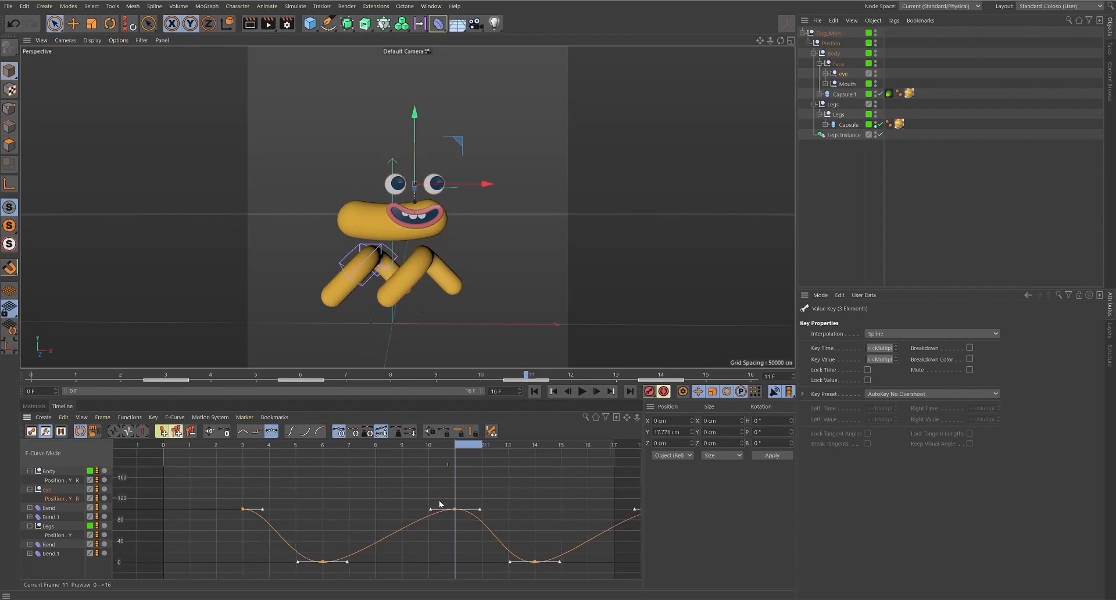
- Duplicate the eye's early Position Y keys 8 frames earlier so the bounce starts before frame 0
scroll(309, 471, "down", 5)
left_click(355, 445)
left_click_drag(355, 444, 226, 449)
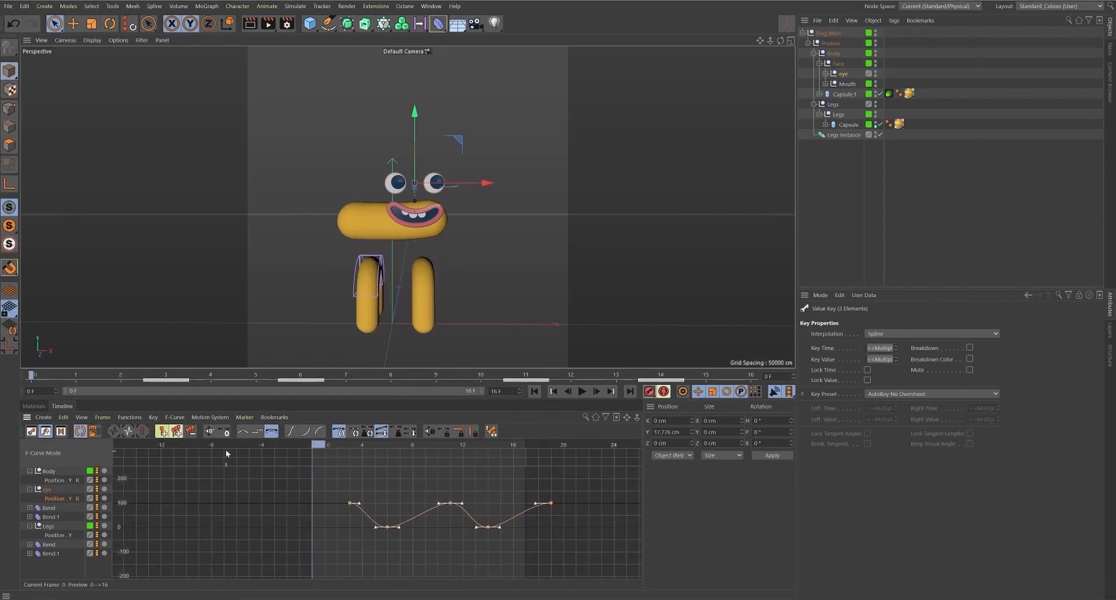
left_click_drag(333, 480, 469, 549)
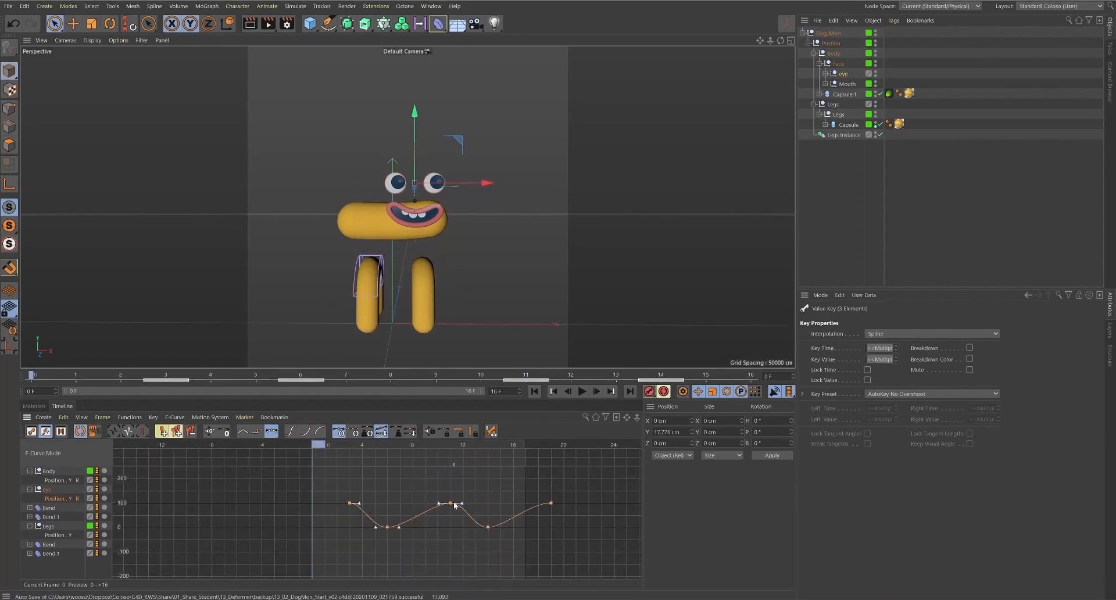
left_click_drag(453, 507, 351, 508, "ctrl")
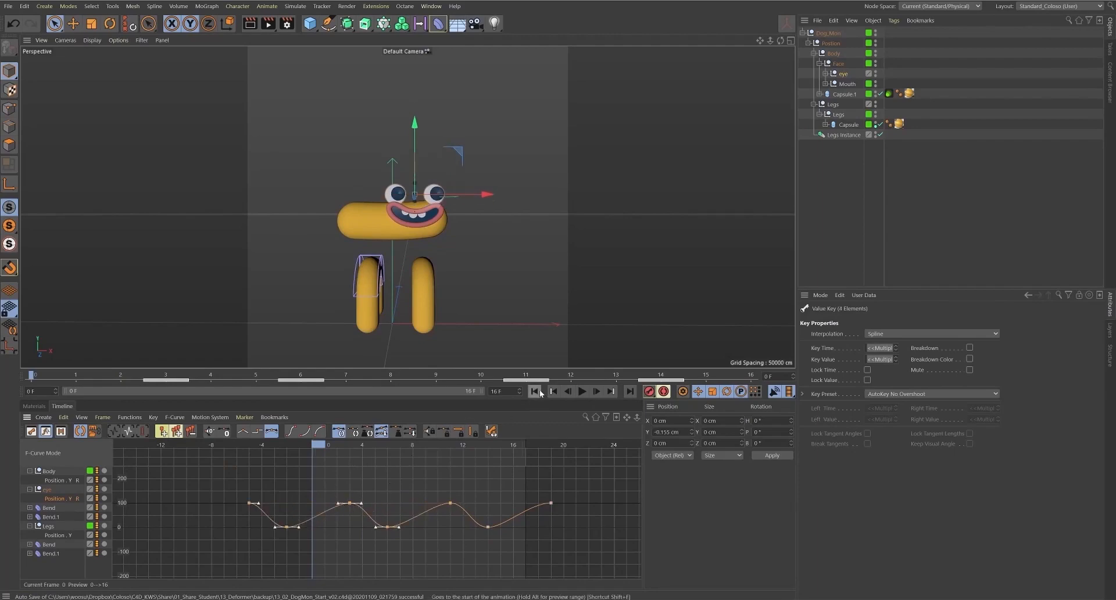
- Play the walk cycle to review the eyes' delayed bounce and stop it at frame 10
left_click(582, 392)
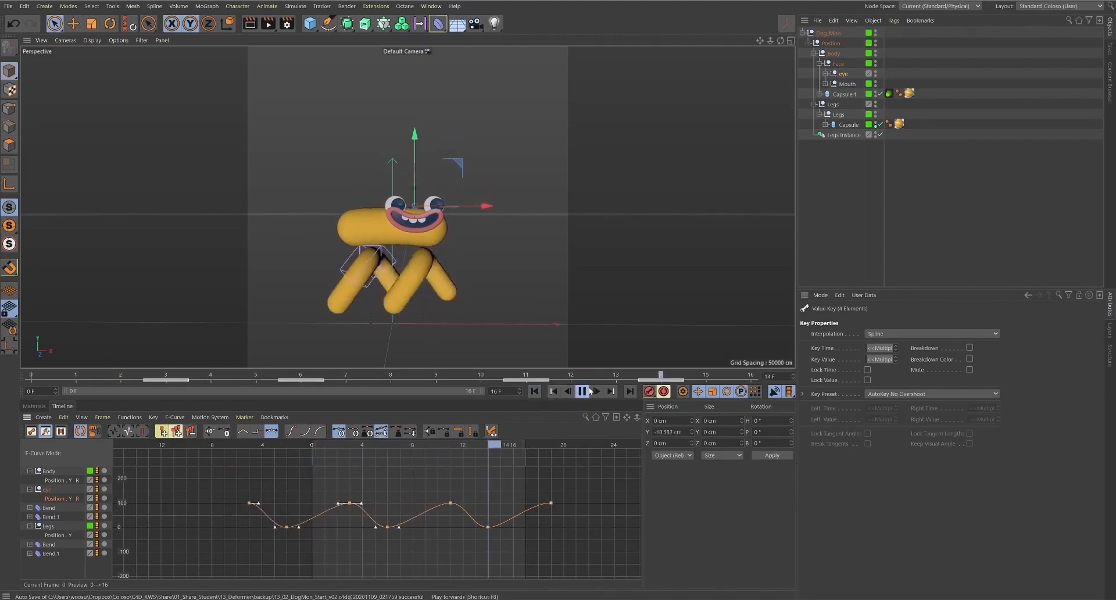
right_click_drag(420, 473, 420, 453, "alt")
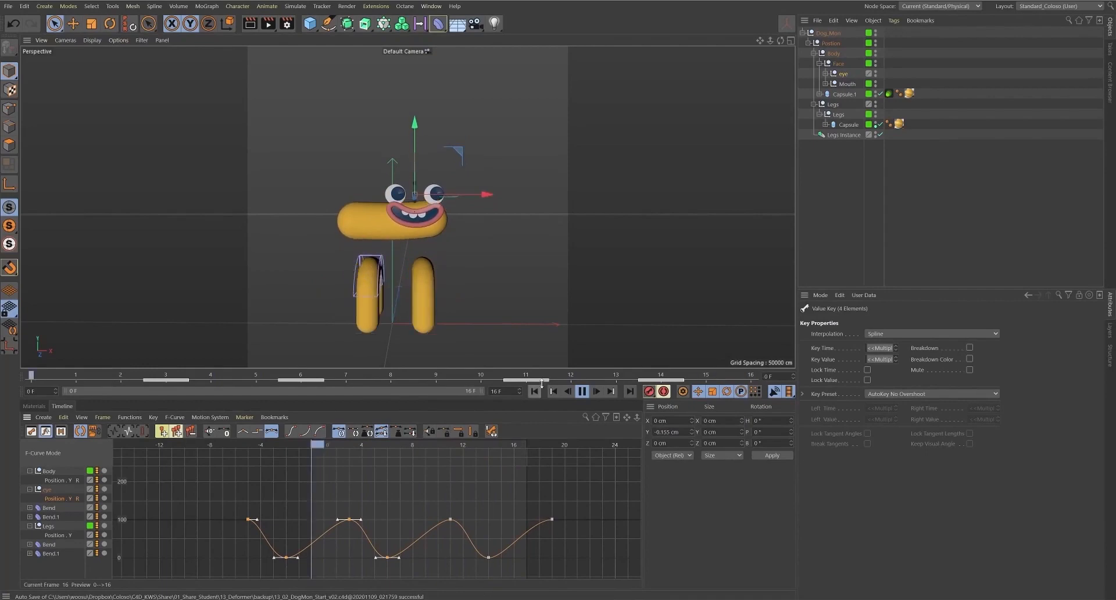
key("F8")
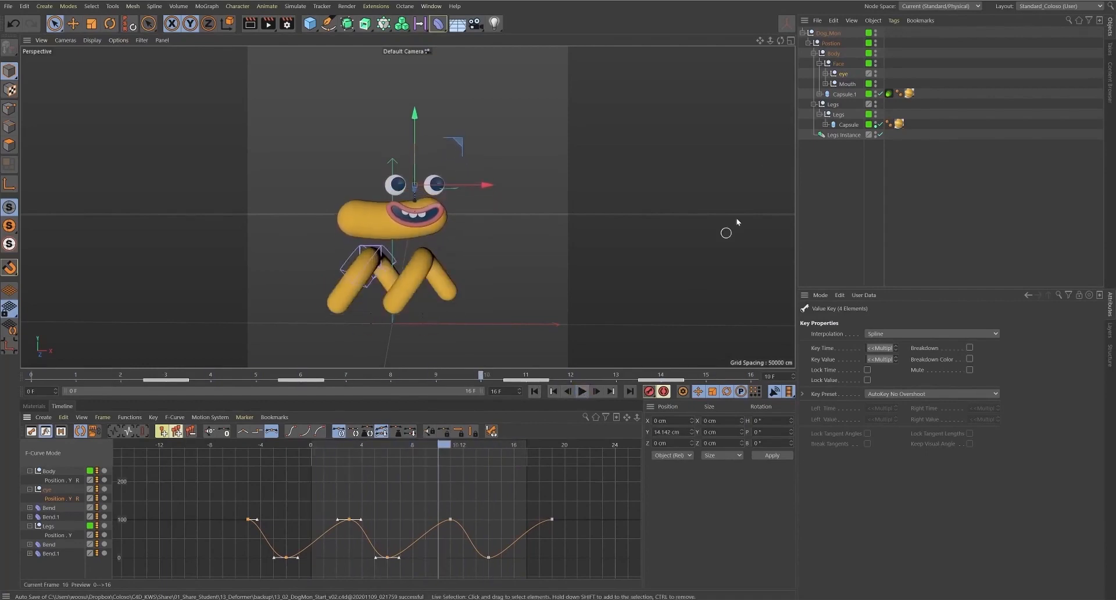
- Move the Face group out of the Body null to sit just above it in the hierarchy, and replay the cycle
left_click(840, 69)
left_click(841, 55)
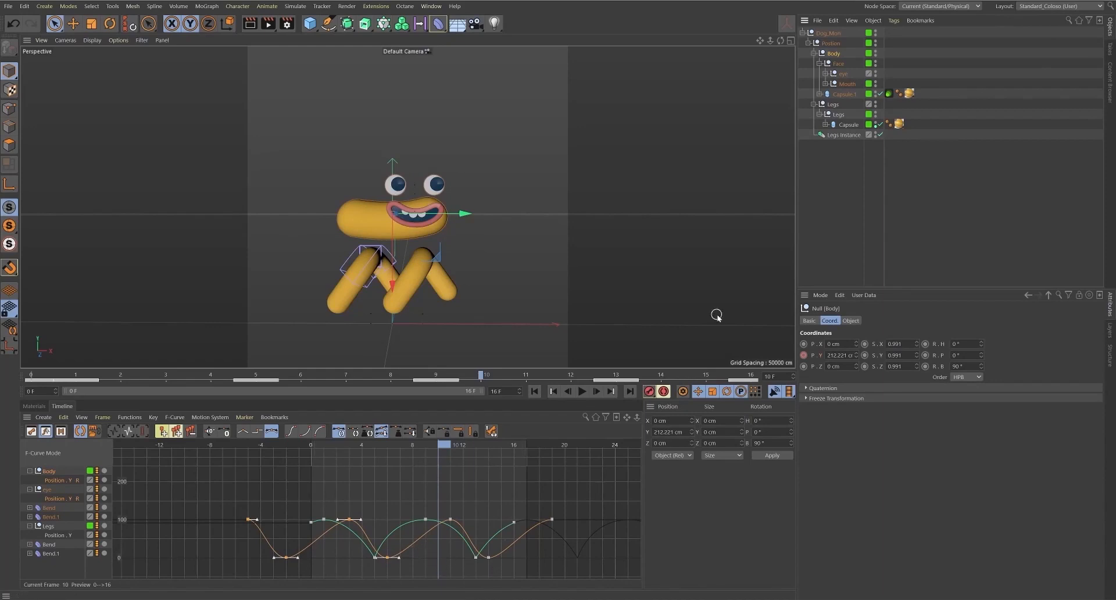
left_click(821, 64)
left_click_drag(837, 53, 837, 51)
left_click(549, 394)
left_click(580, 393)
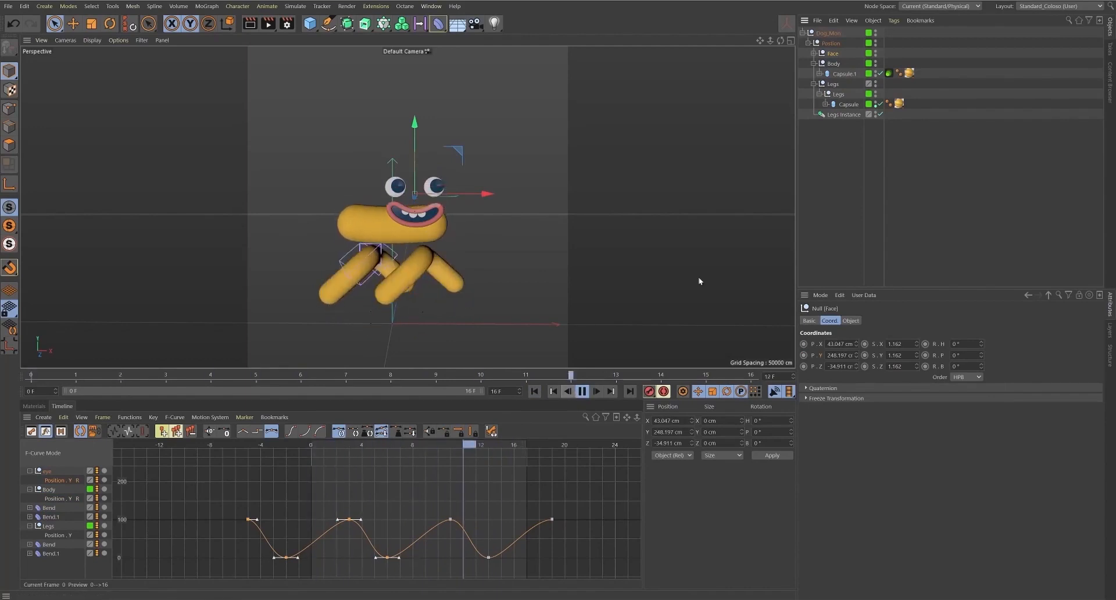
- Expand the Face group, hide its Mouth group and stop the playback
left_click(814, 53)
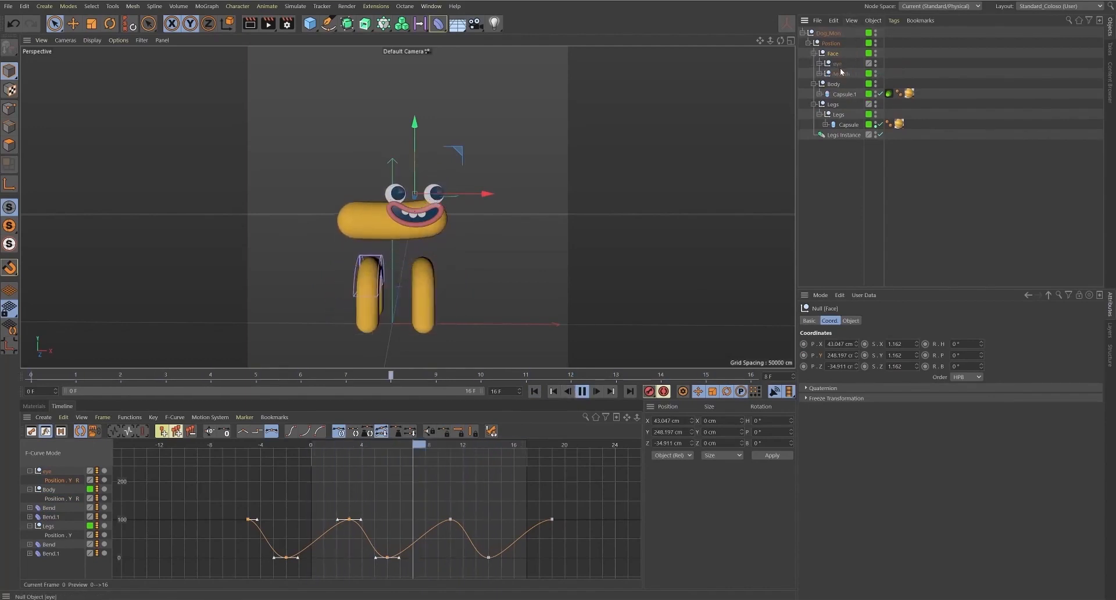
left_click(854, 73)
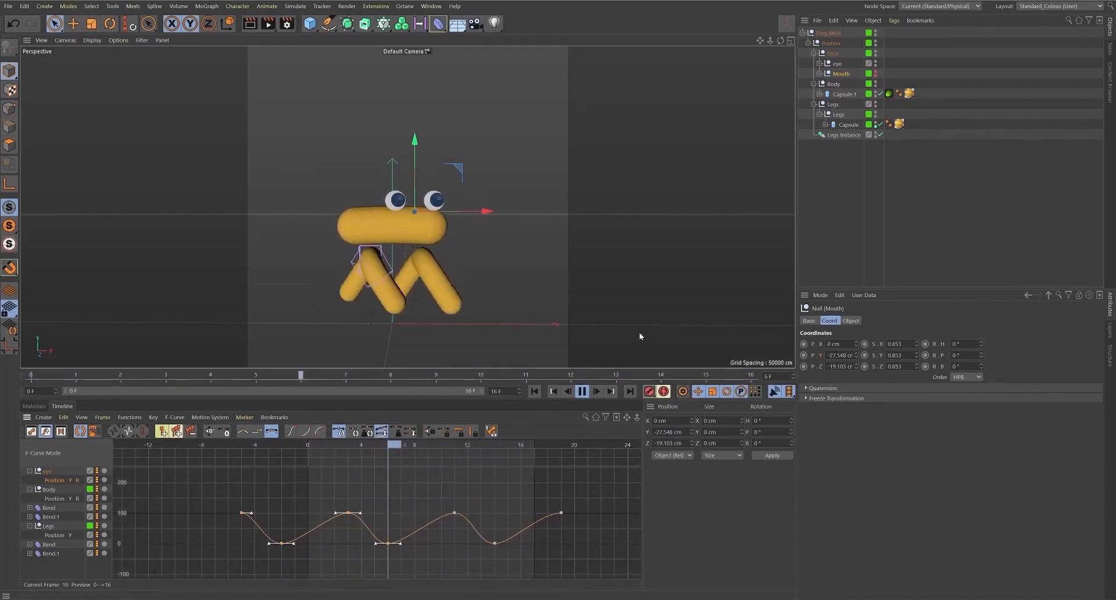
left_click(582, 390)
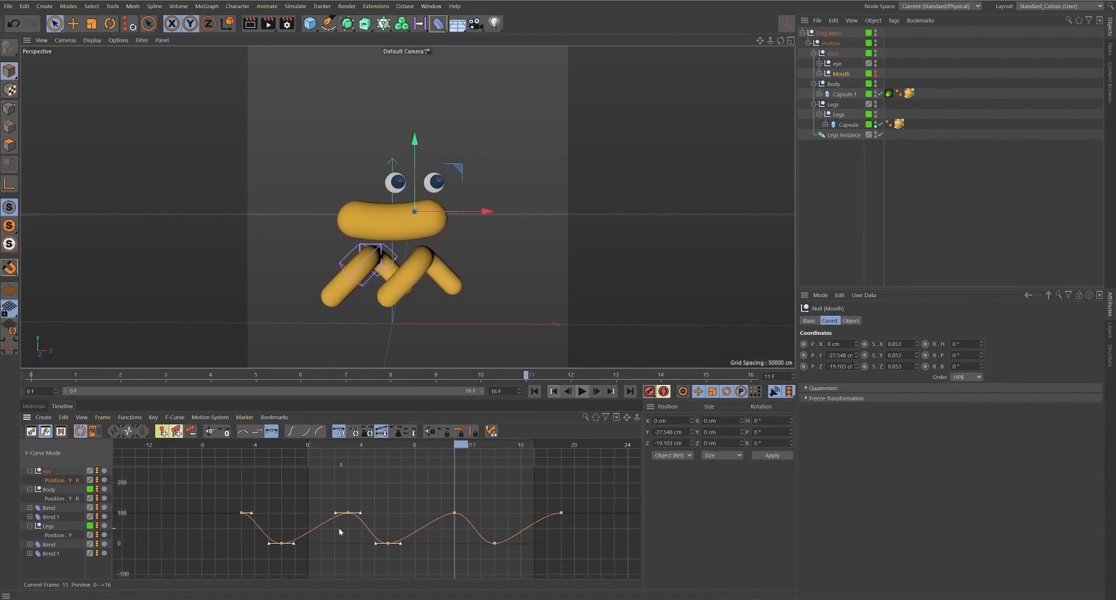
- Break and lengthen the incoming tangents of the eye curve's peak keys at frames 3 and 11
left_click_drag(447, 449, 448, 472)
left_click_drag(319, 502, 428, 514)
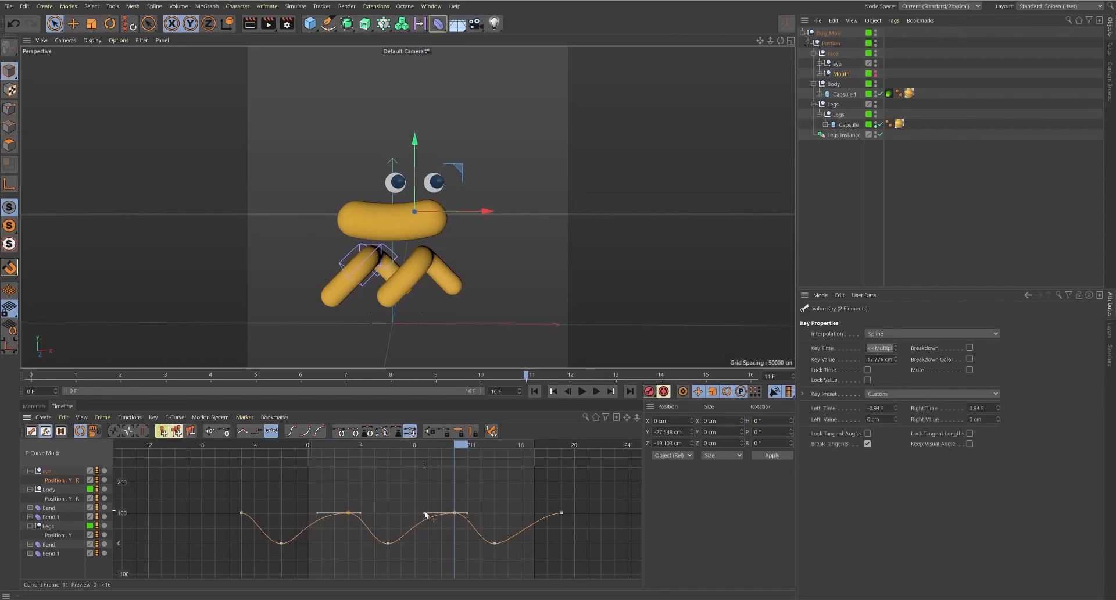
left_click_drag(464, 514, 472, 515)
- Try zero-length tangents on the eye curve's three low keys and undo the change
left_click_drag(441, 444, 370, 484)
left_click_drag(238, 561, 532, 530)
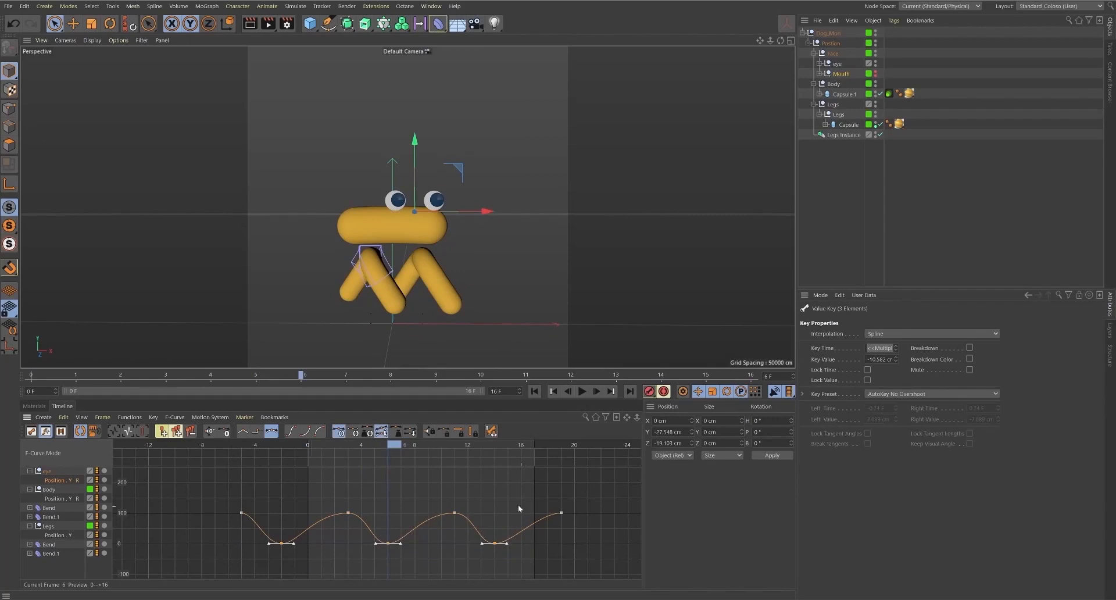
left_click(225, 431)
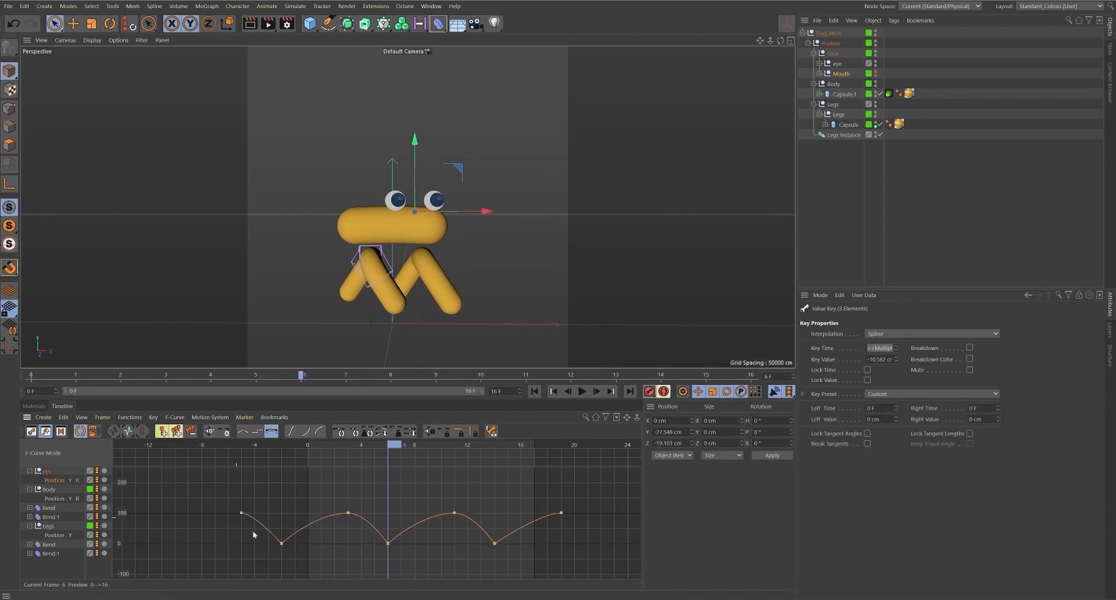
key("ctrl+z")
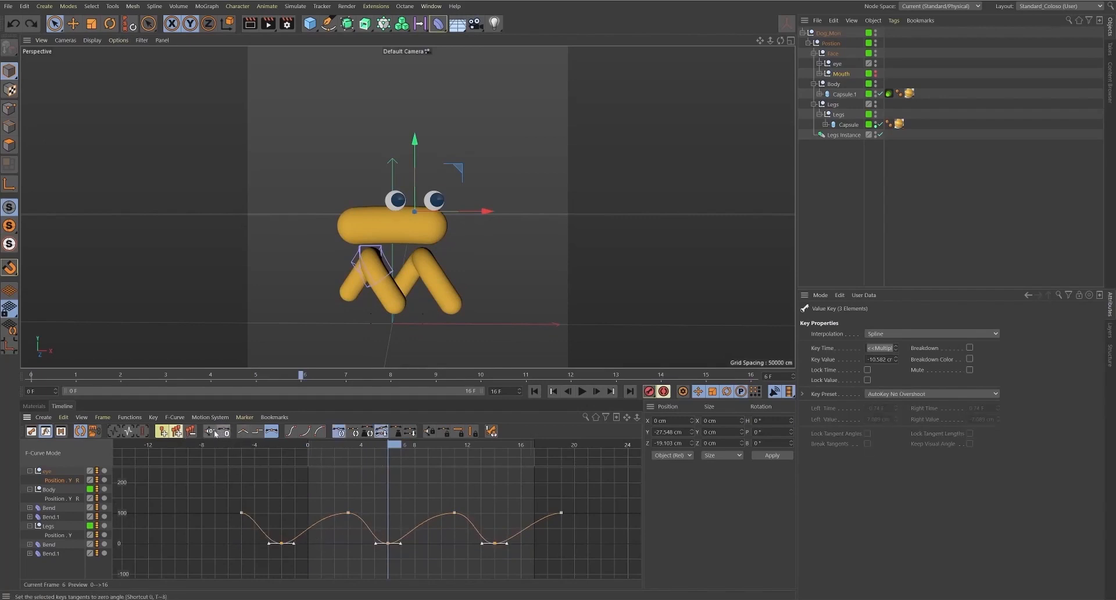
- Try breaking the tangents of the eye's low key at frame 6 and raising its outgoing handle
key("t")
left_click(388, 544)
left_click_drag(400, 543, 399, 533)
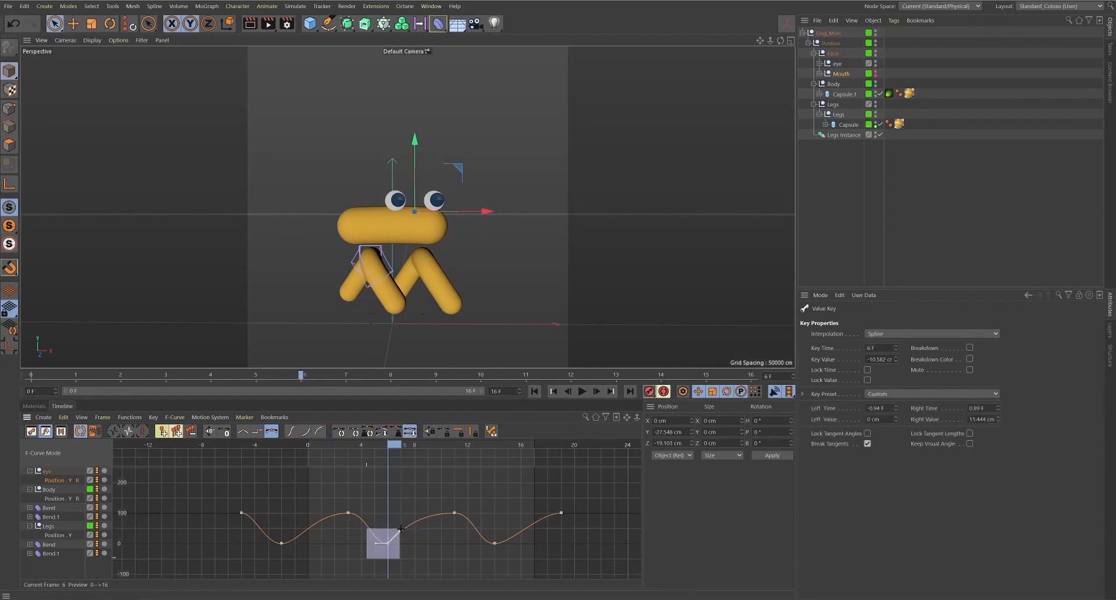
- Set zero-length tangents on the eye curve's three low keys and round off its four peak keys with flat tangents
left_click_drag(239, 569, 570, 534)
left_click(225, 431)
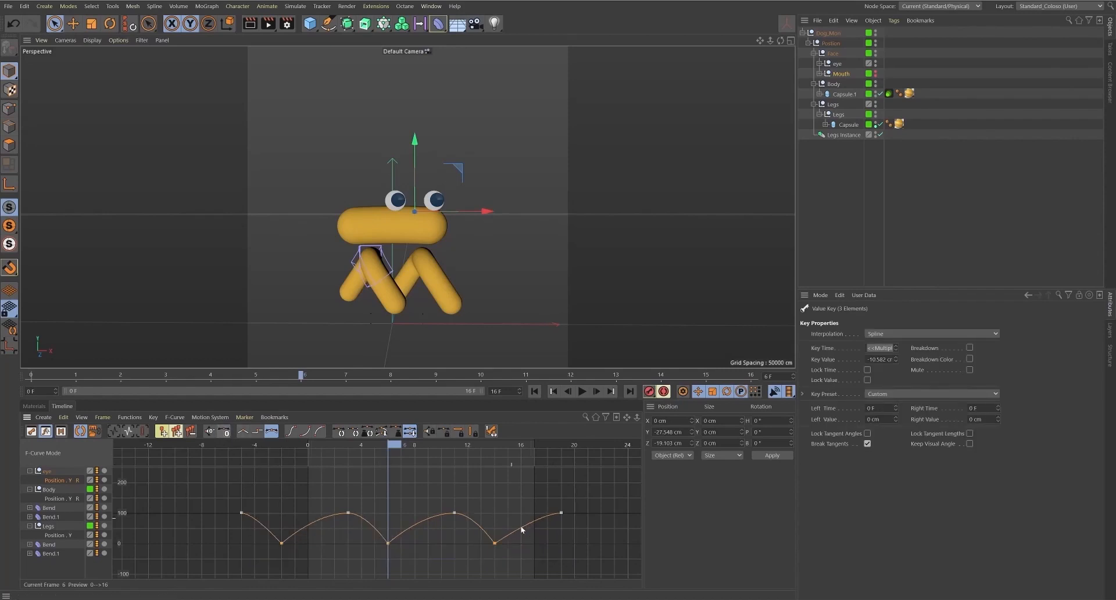
left_click_drag(333, 490, 563, 520)
left_click_drag(225, 487, 368, 517, "shift")
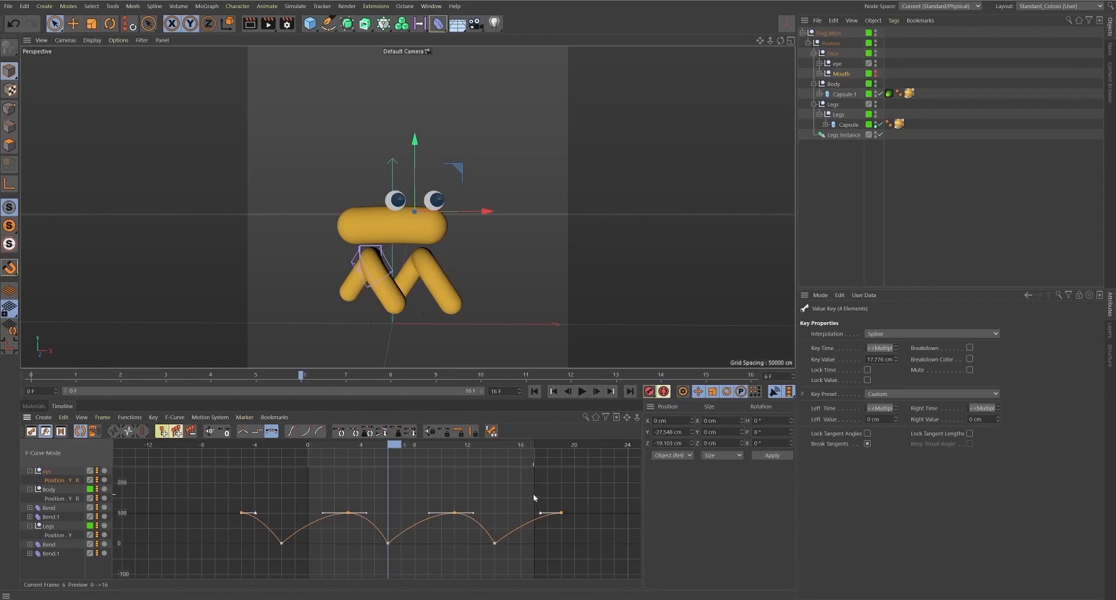
left_click(493, 483)
- Play the walk cycle with the reshaped eye bounce, and select and expand the eye null
left_click(578, 394)
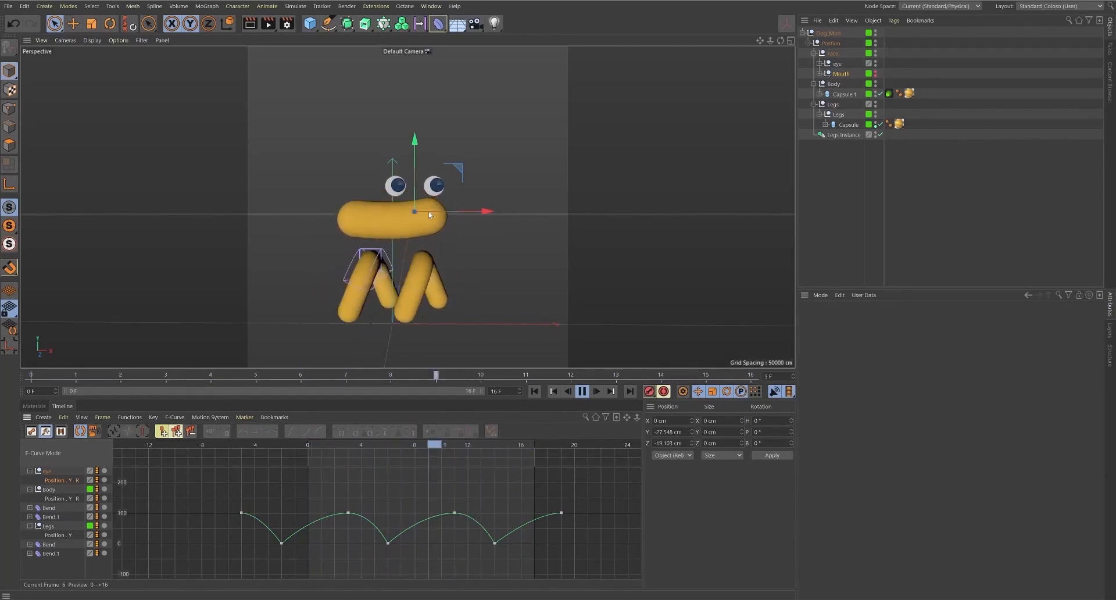
left_click(822, 66)
left_click(819, 64)
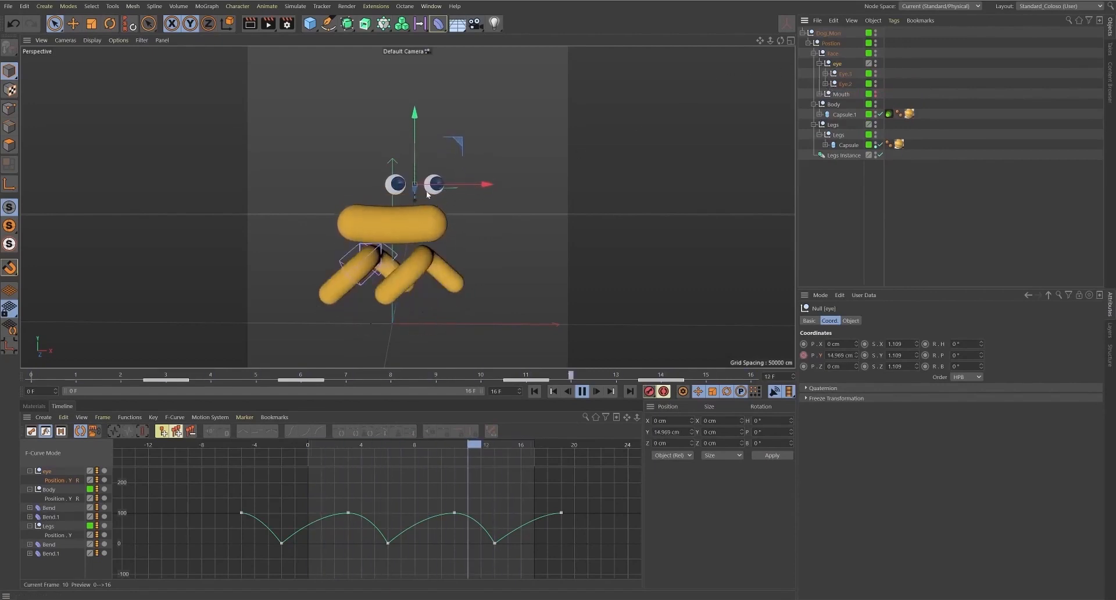
- Stop playback, duplicate the eye null, and delete Eye.2 from the copy and Eye.3 from the original
left_click(583, 391)
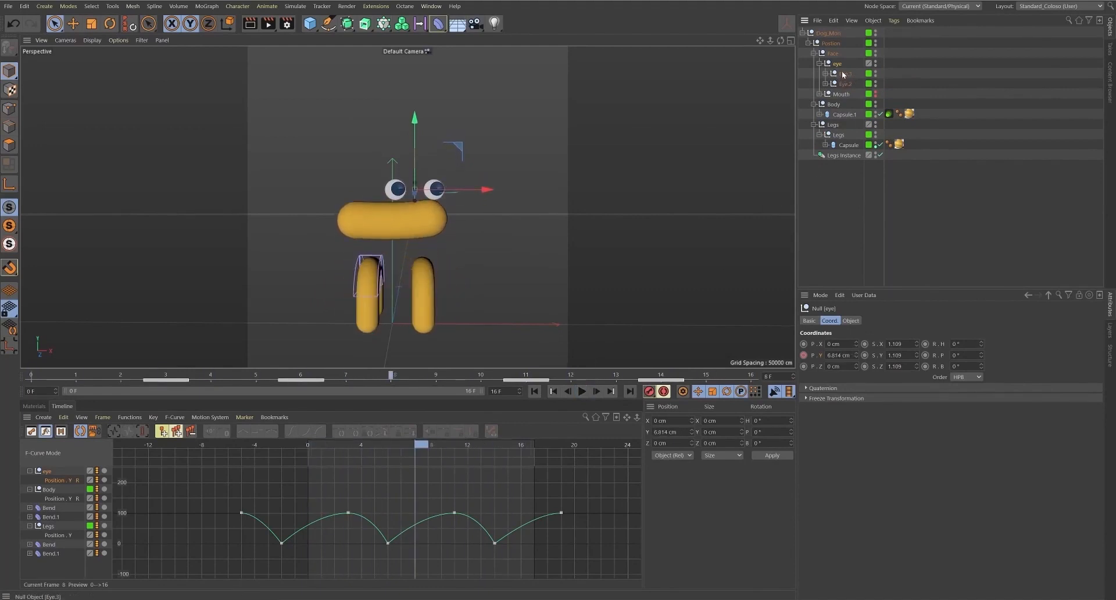
left_click_drag(837, 67, 849, 62, "ctrl")
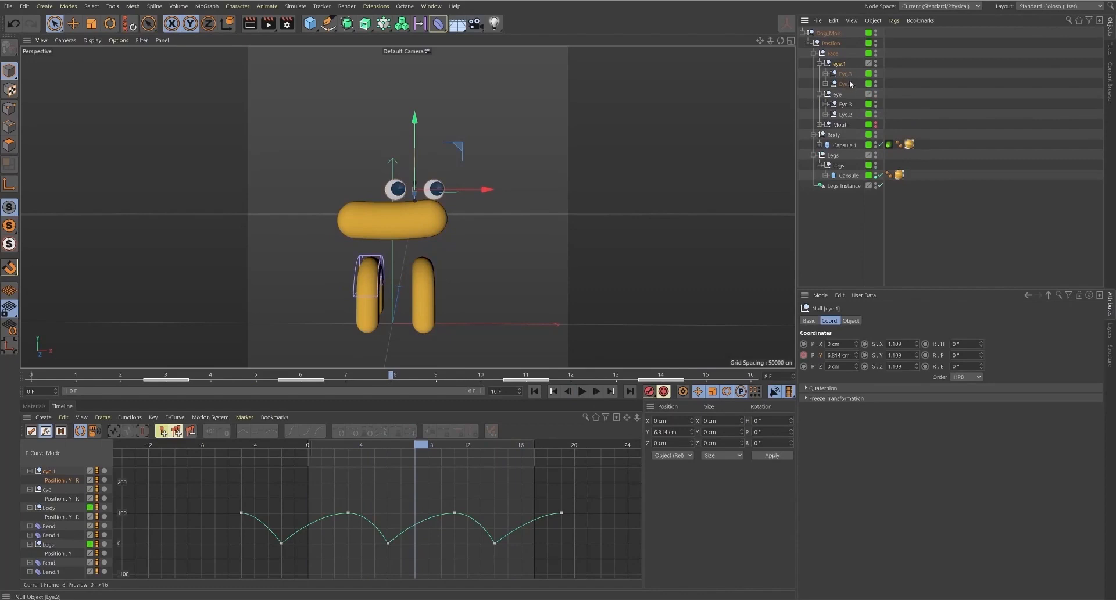
left_click(845, 85)
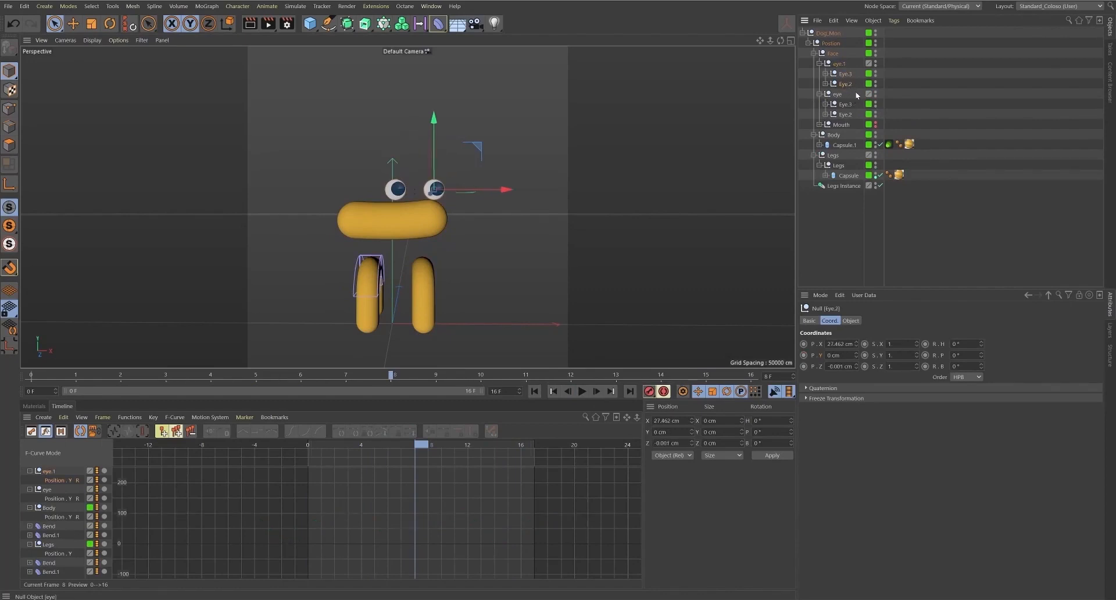
key("Delete")
left_click(849, 98)
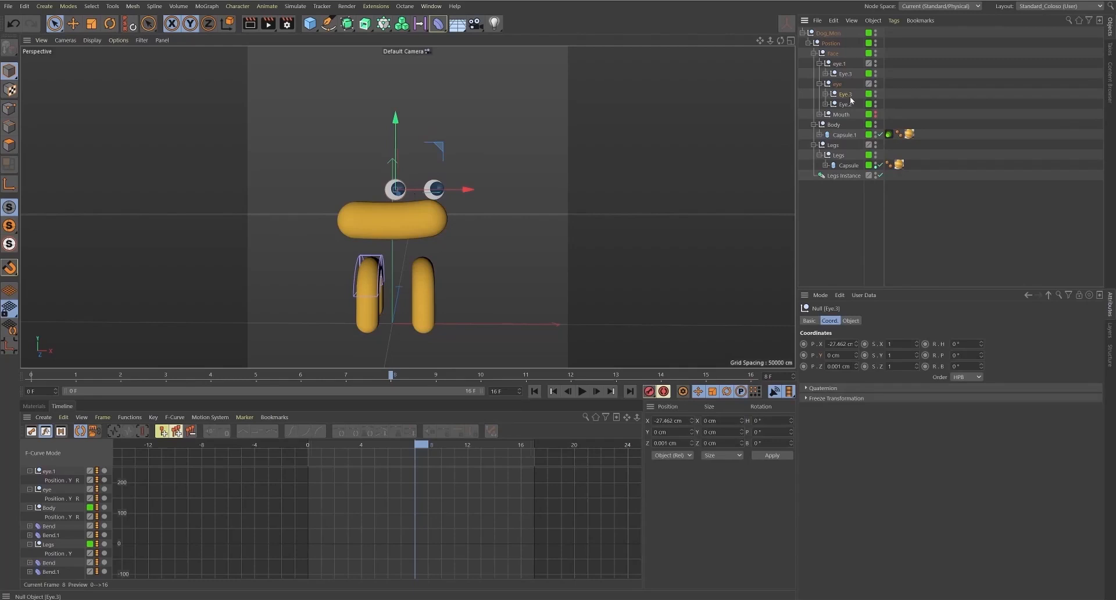
key("Delete")
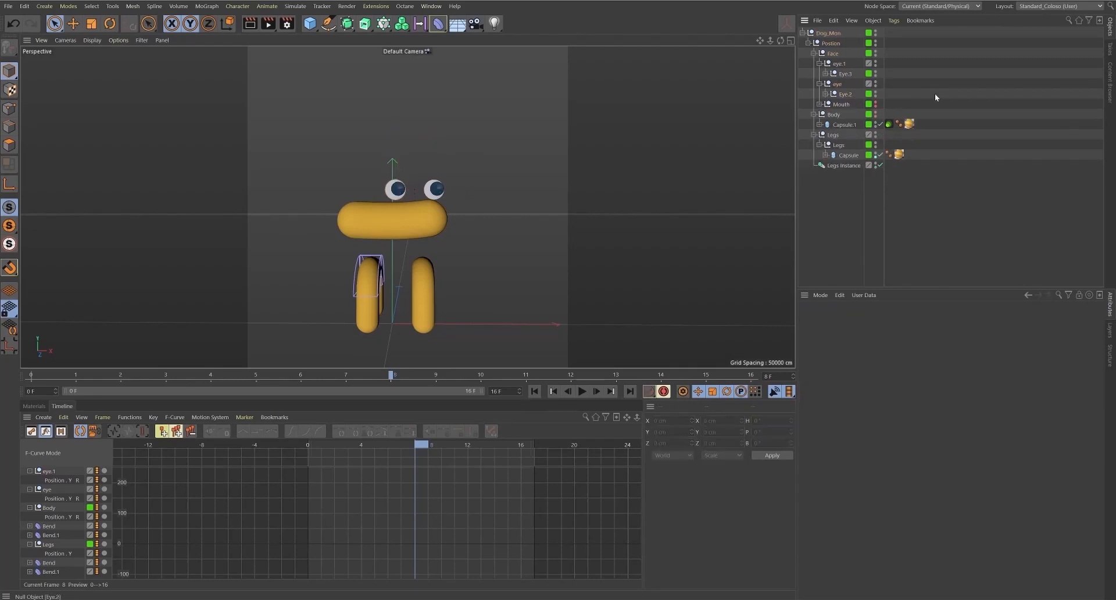
- Rename the duplicated eye null as eye_LT and the original eye null as eye_RT
left_click(843, 64)
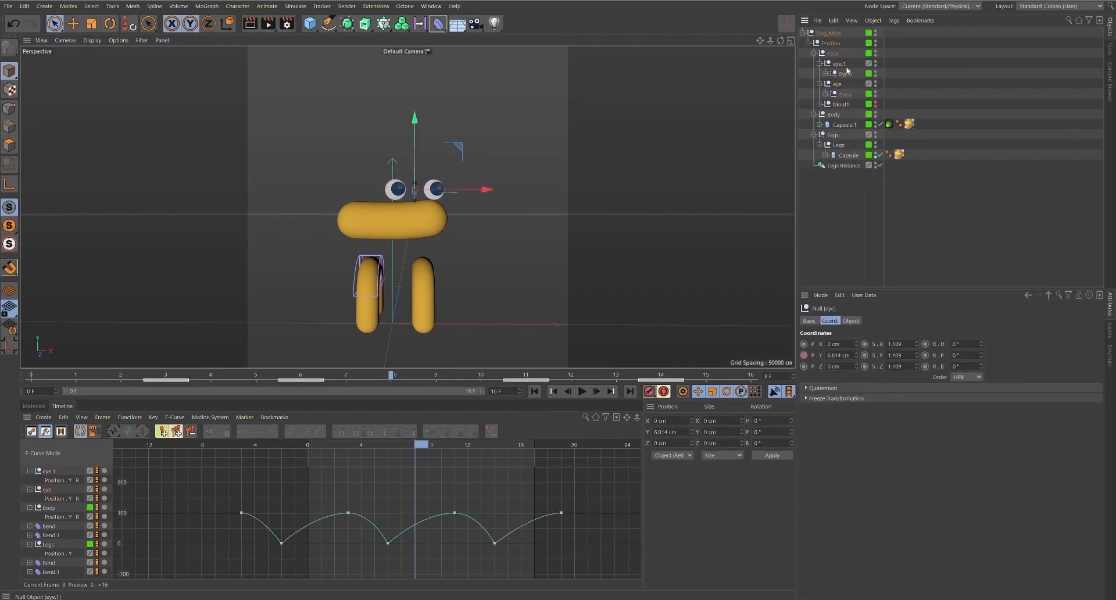
double_click(840, 64)
key("Tab")
key("Right")
key("Return")
left_click(823, 194)
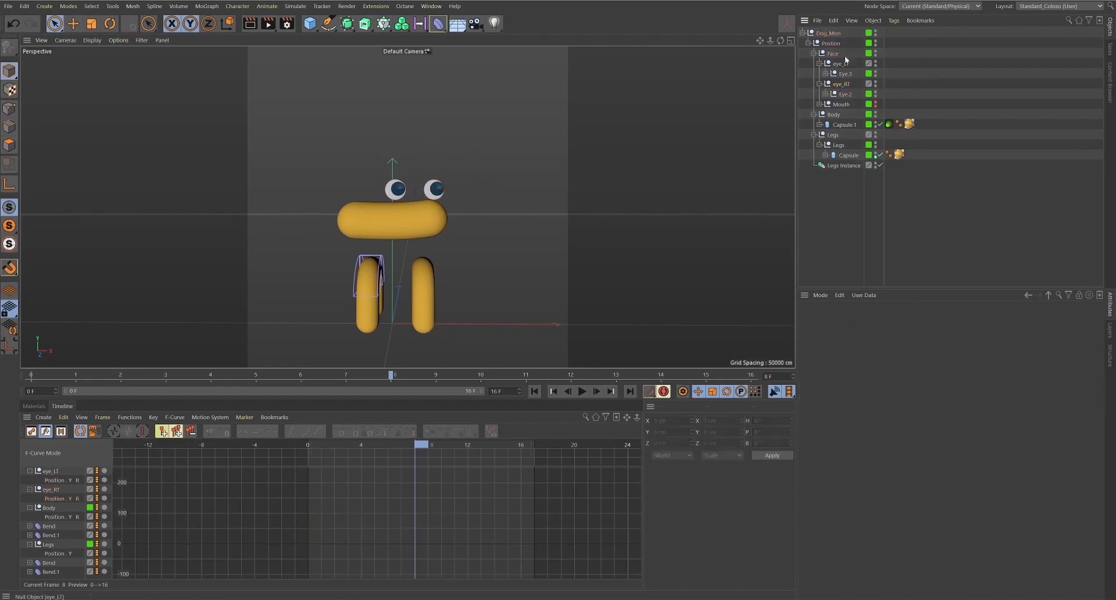
- Try shifting all of eye_RT's Position Y keys slightly later in time and undo the move
left_click(847, 93)
left_click(843, 84)
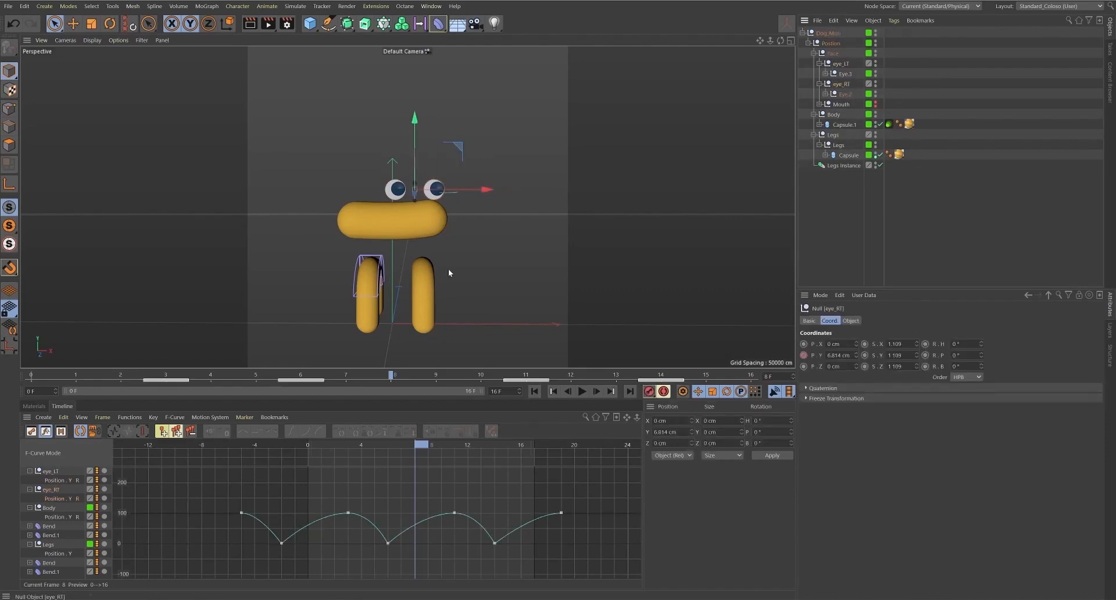
left_click(58, 497)
key("ctrl+a")
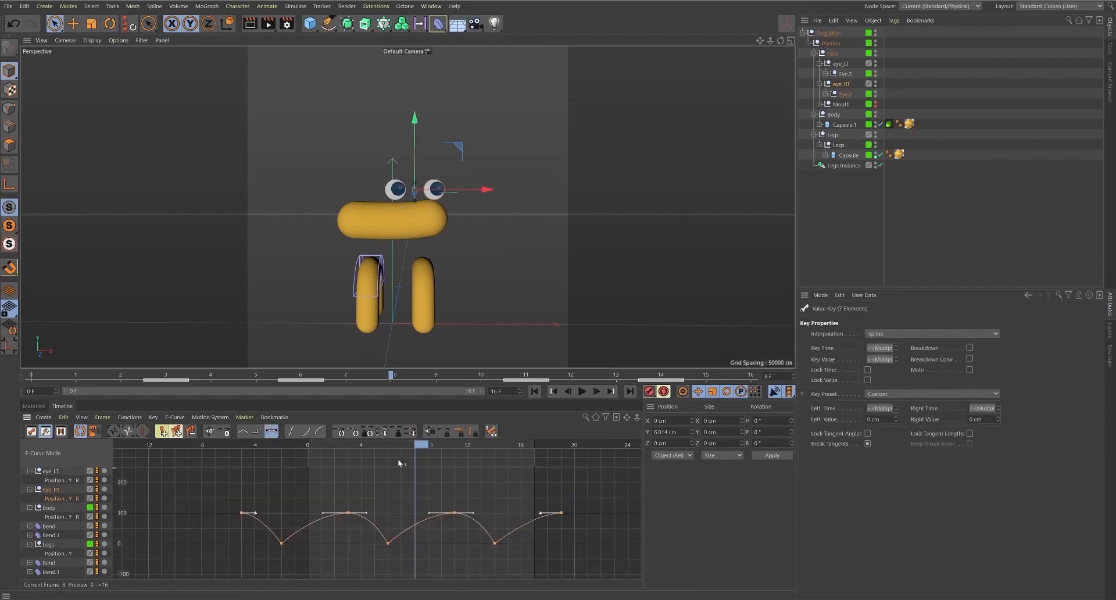
left_click_drag(454, 512, 467, 513)
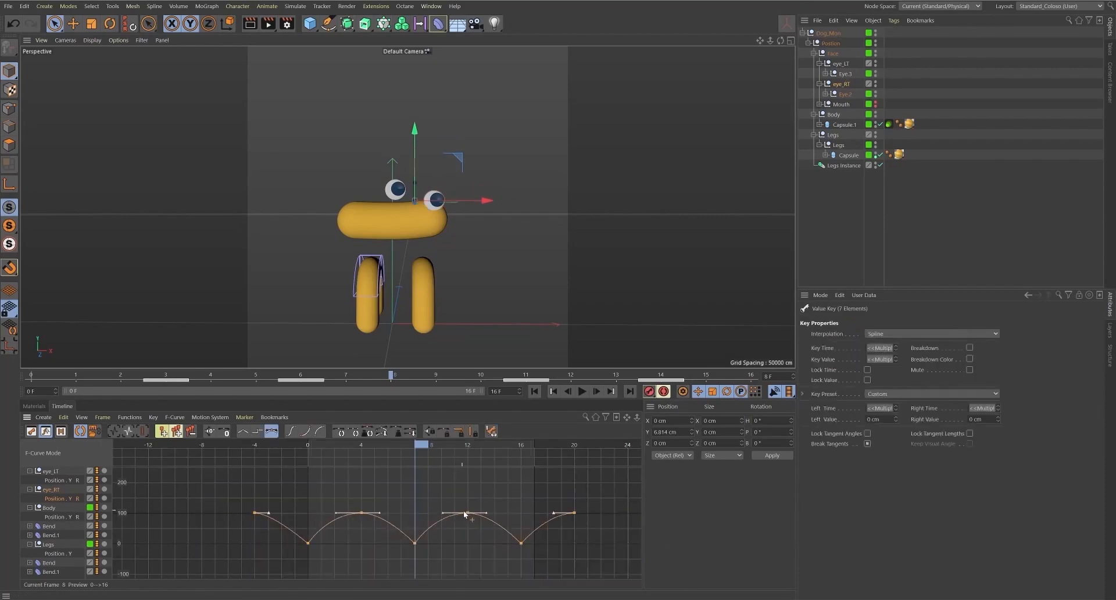
key("ctrl+z")
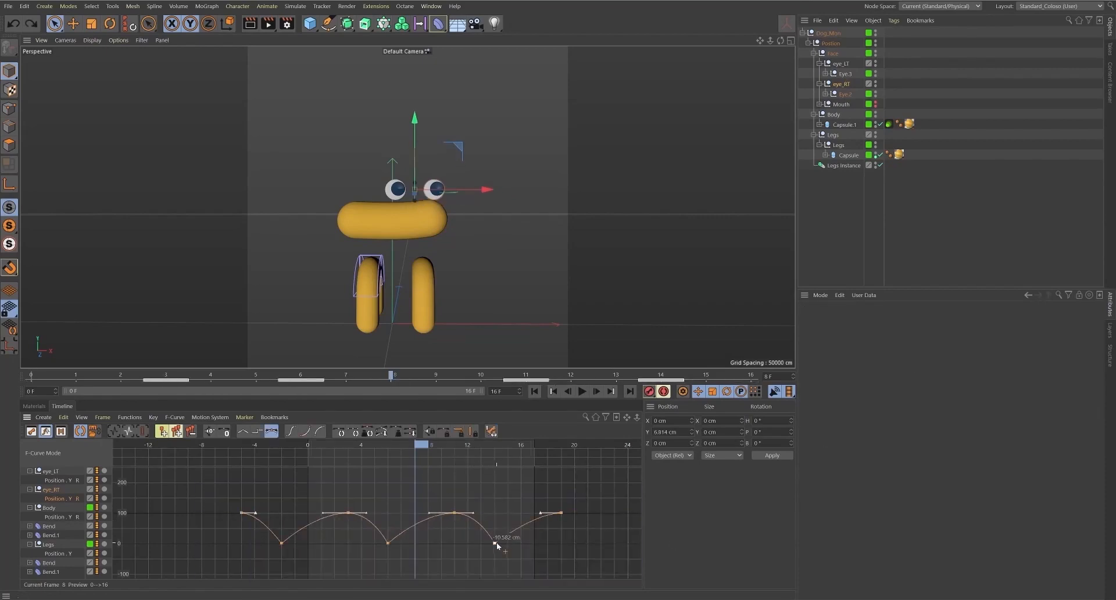
- Try shifting the eye_RT keys with timeline snapping enabled, undo the move, and turn snapping off again
left_click(64, 417)
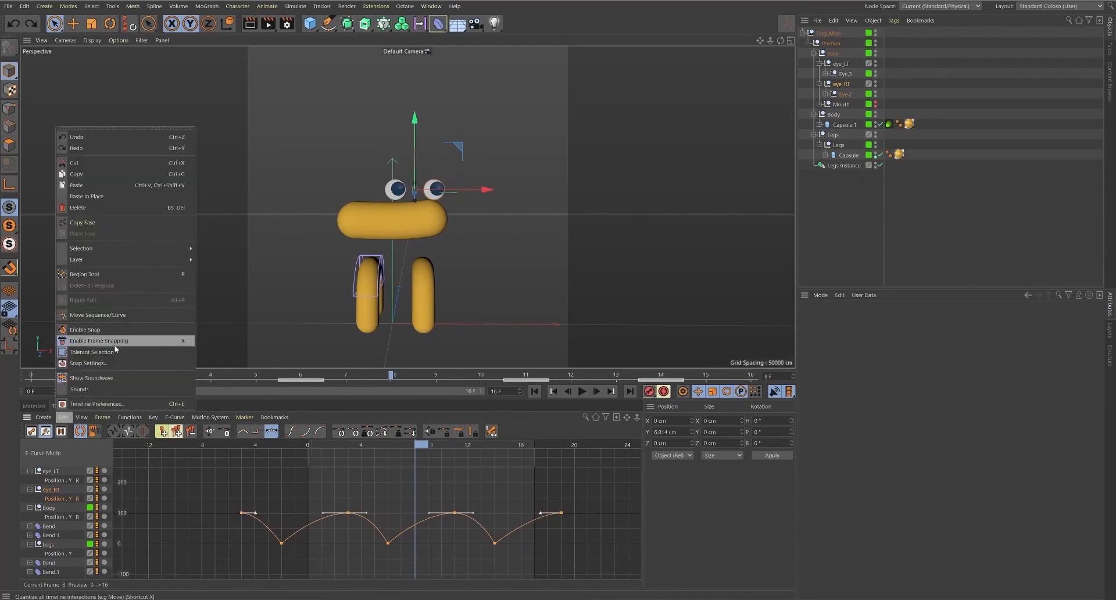
left_click(100, 330)
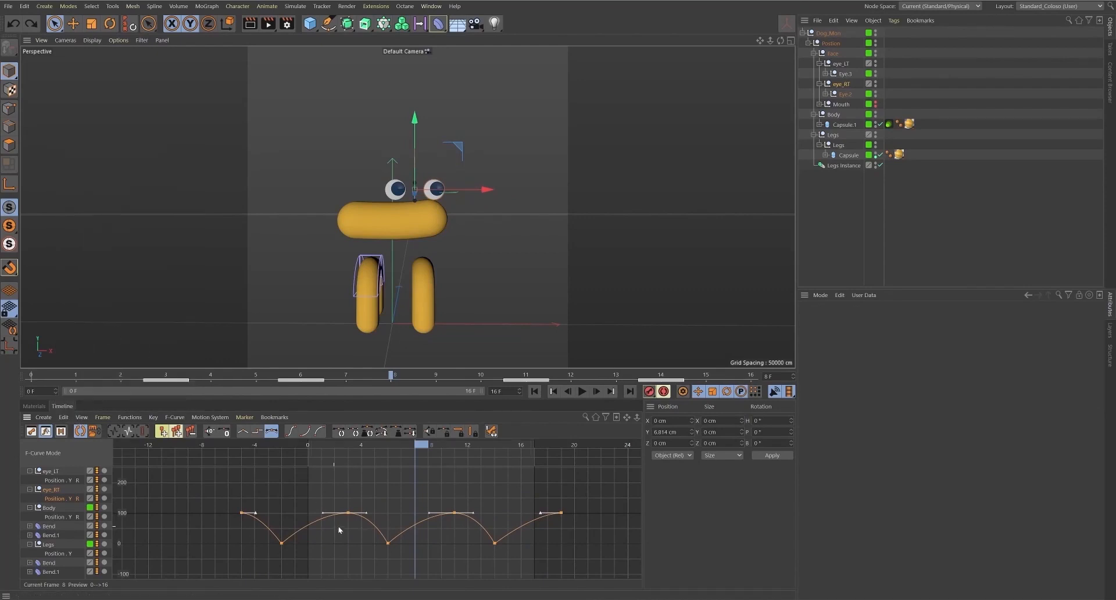
mouse_move(349, 514)
left_mouse_down()
mouse_move(360, 515)
mouse_move(351, 515)
left_mouse_up()
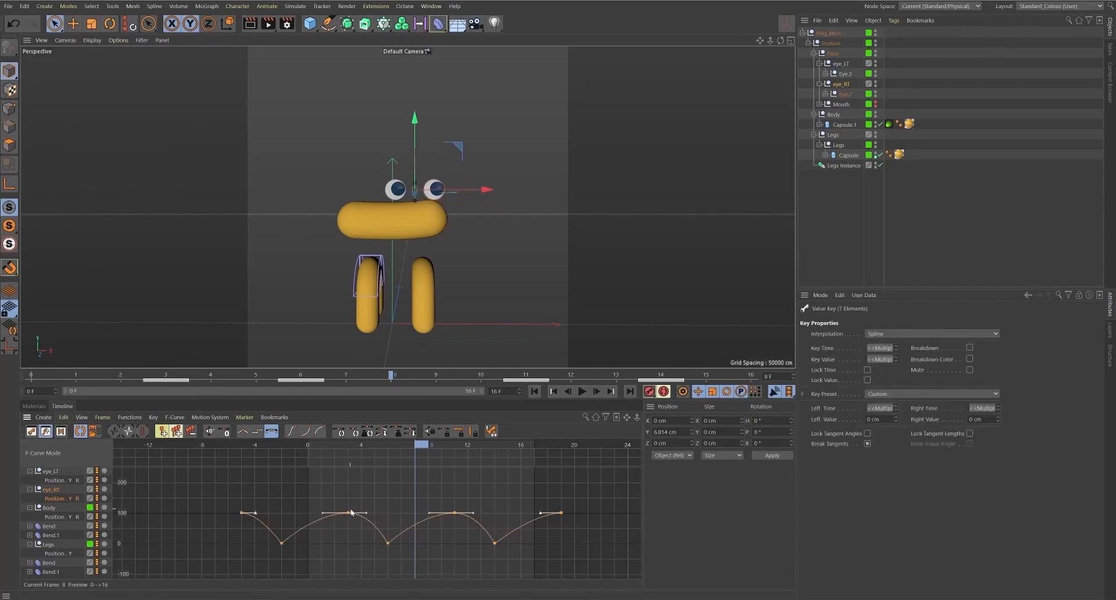
left_click_drag(350, 514, 364, 516)
key("ctrl+z")
key("ctrl+z")
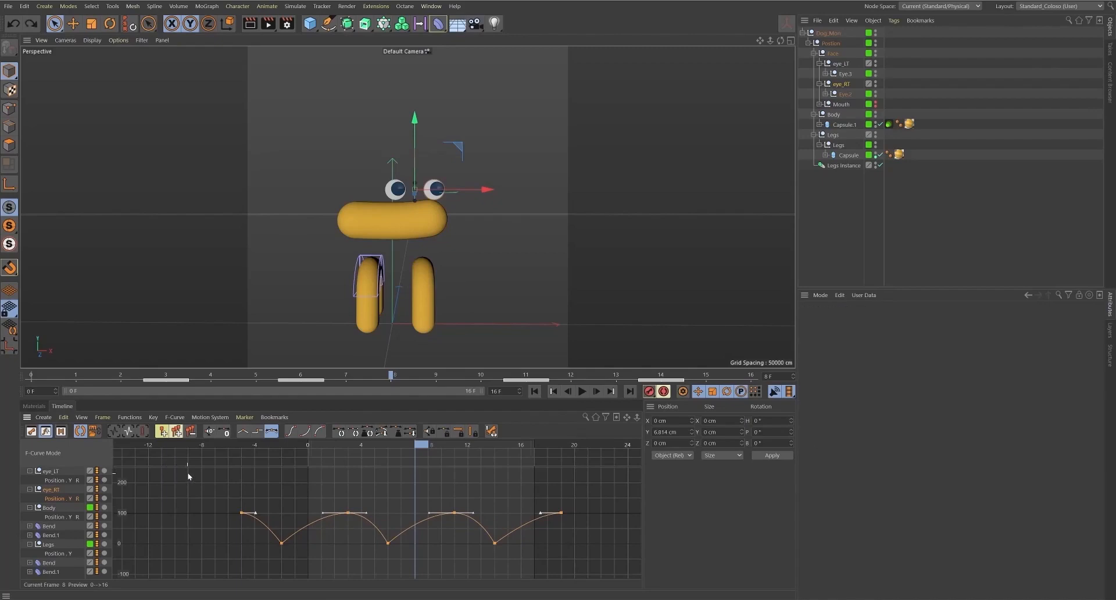
left_click(64, 417)
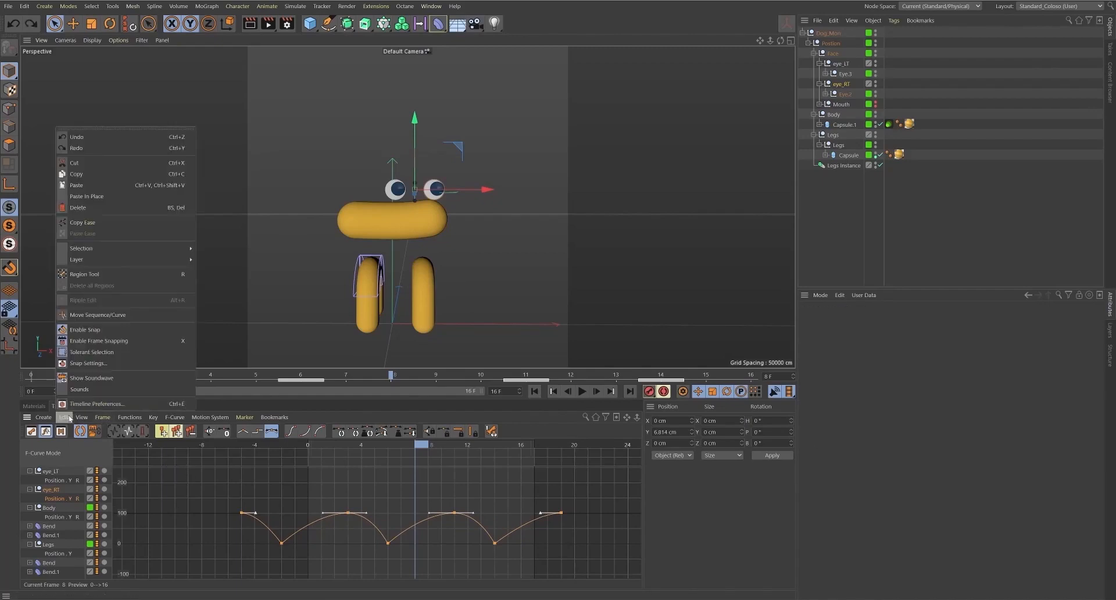
left_click(106, 329)
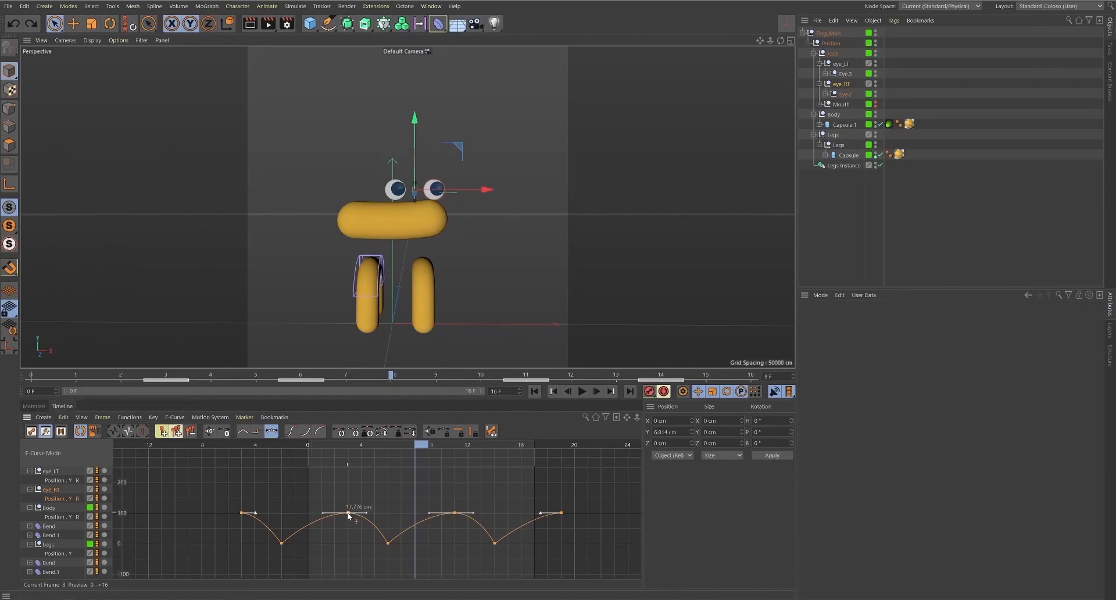
- Try moving all of eye_RT's keys one frame later, preview the walk cycle, and undo the move
left_click_drag(348, 512, 360, 514)
left_click_drag(330, 449, 294, 442)
left_click(582, 392)
left_click(582, 391)
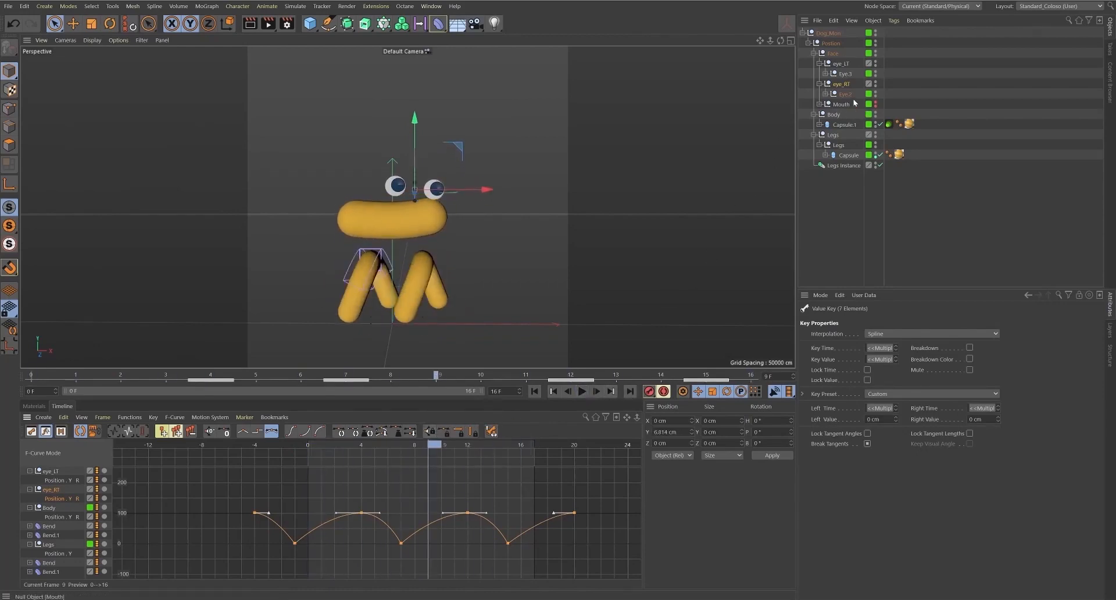
key("ctrl+z")
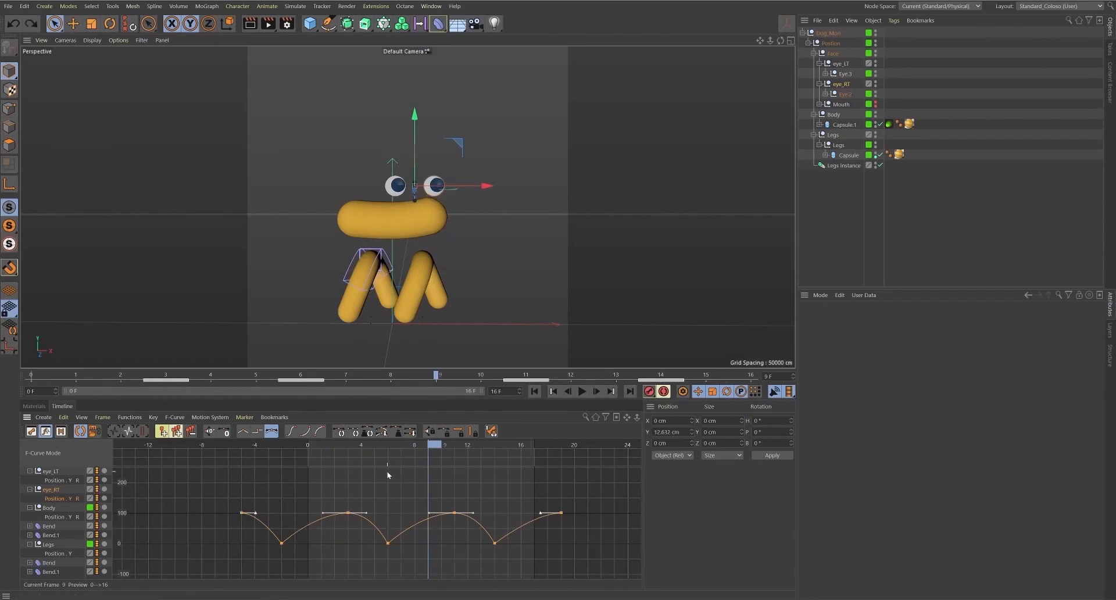
- Move all seven Position Y keys of eye_LT one frame later and play the walk cycle to check the offset
left_click(841, 63)
left_click_drag(211, 561, 581, 482)
left_click_drag(354, 514, 361, 507)
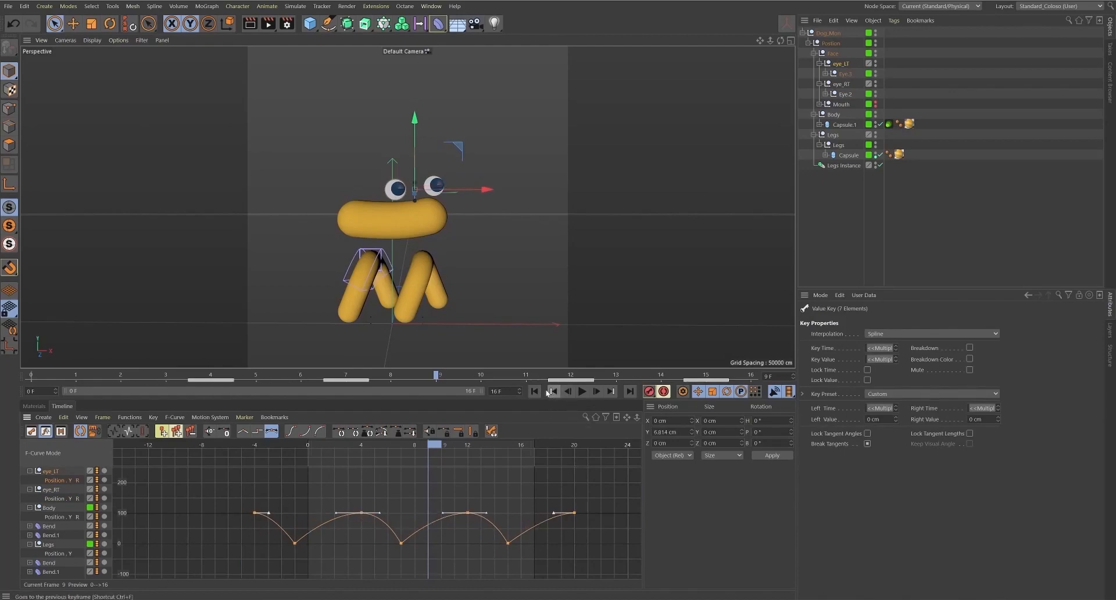
left_click(582, 392)
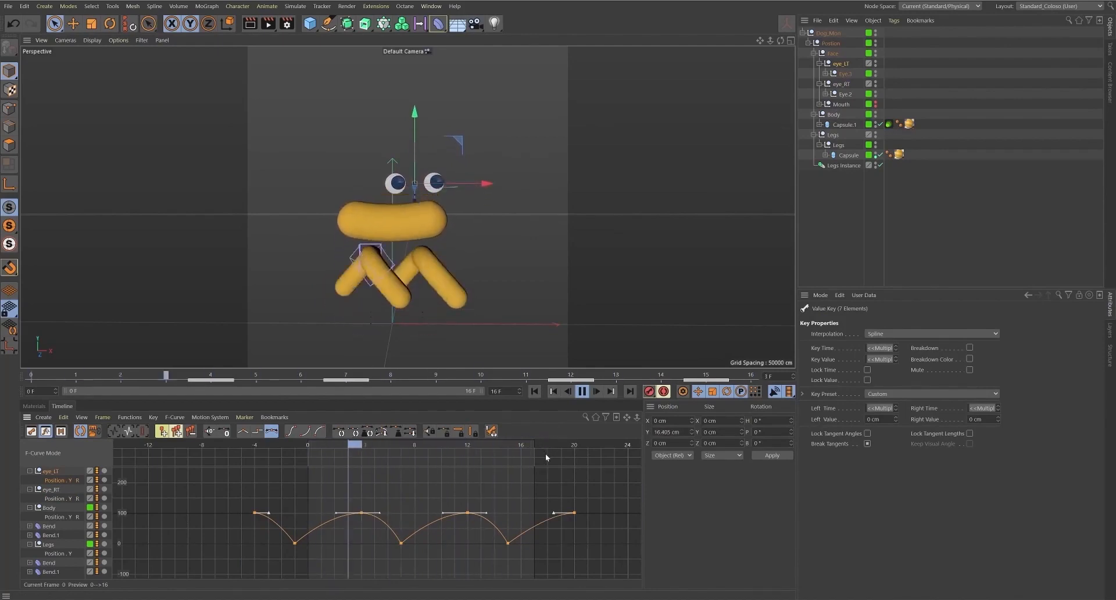
left_click(500, 324)
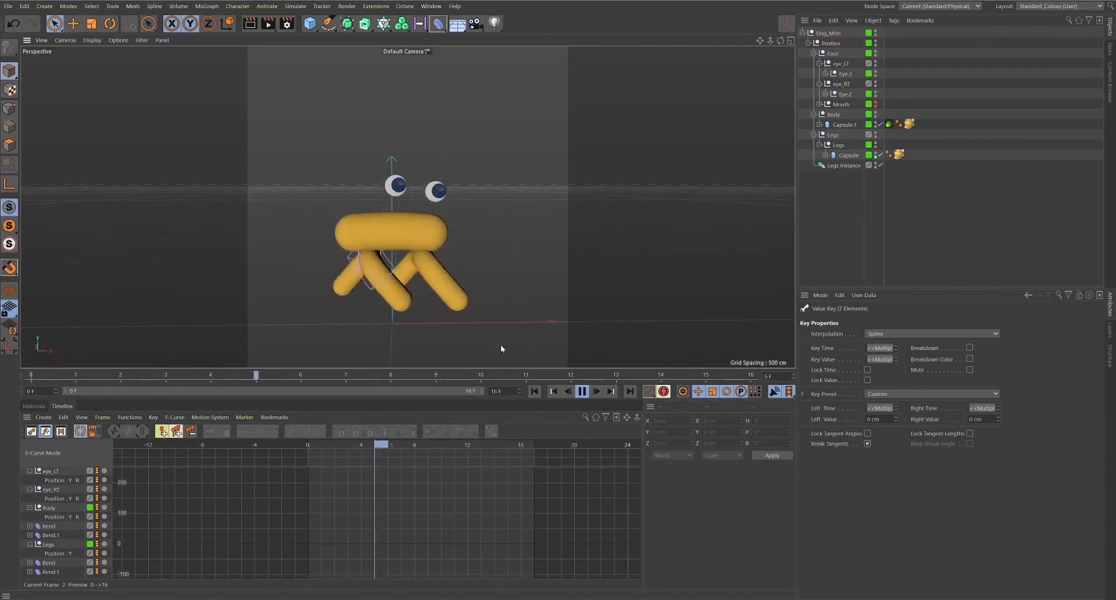
key("space")
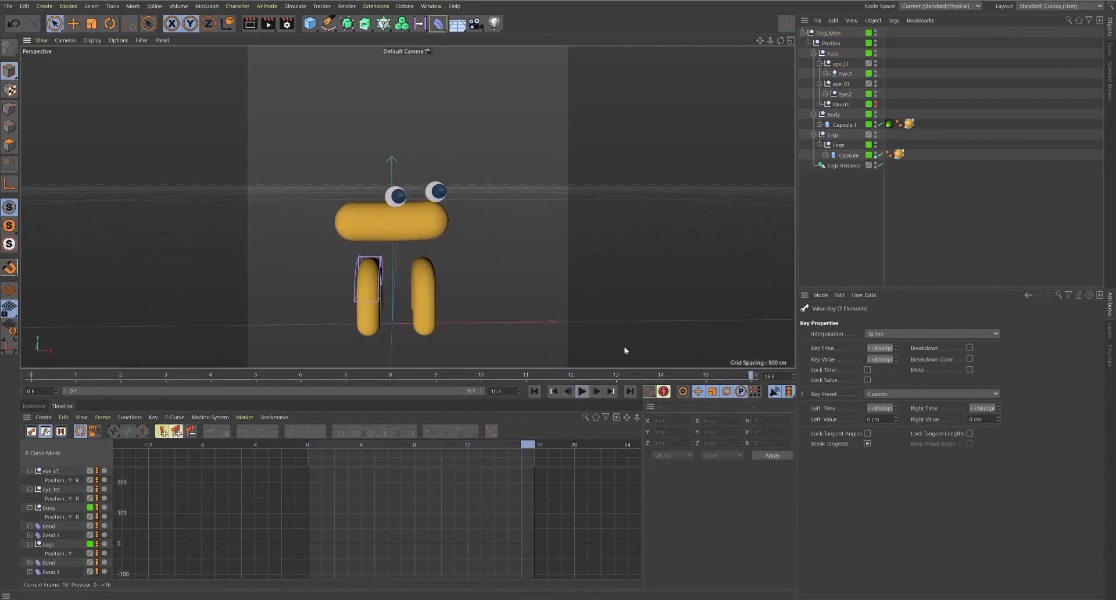
- Move the four peak keys of eye_LT one frame earlier, keeping its low keys in place, and play the walk cycle
left_click(847, 86)
left_click(847, 65)
left_click_drag(343, 447, 465, 459)
left_click_drag(216, 480, 606, 532)
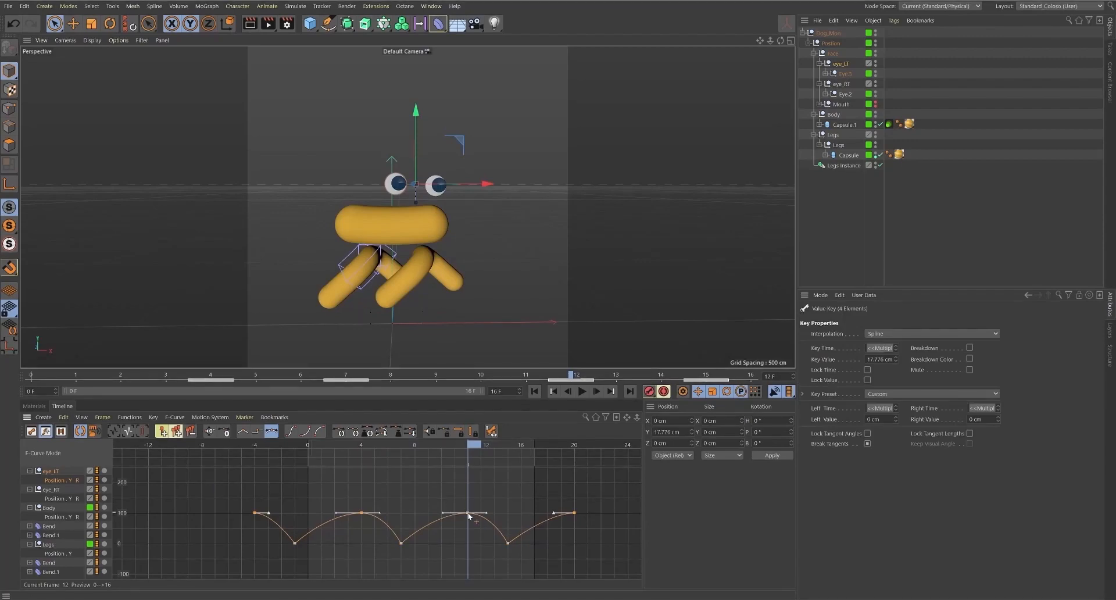
left_click_drag(464, 516, 459, 518)
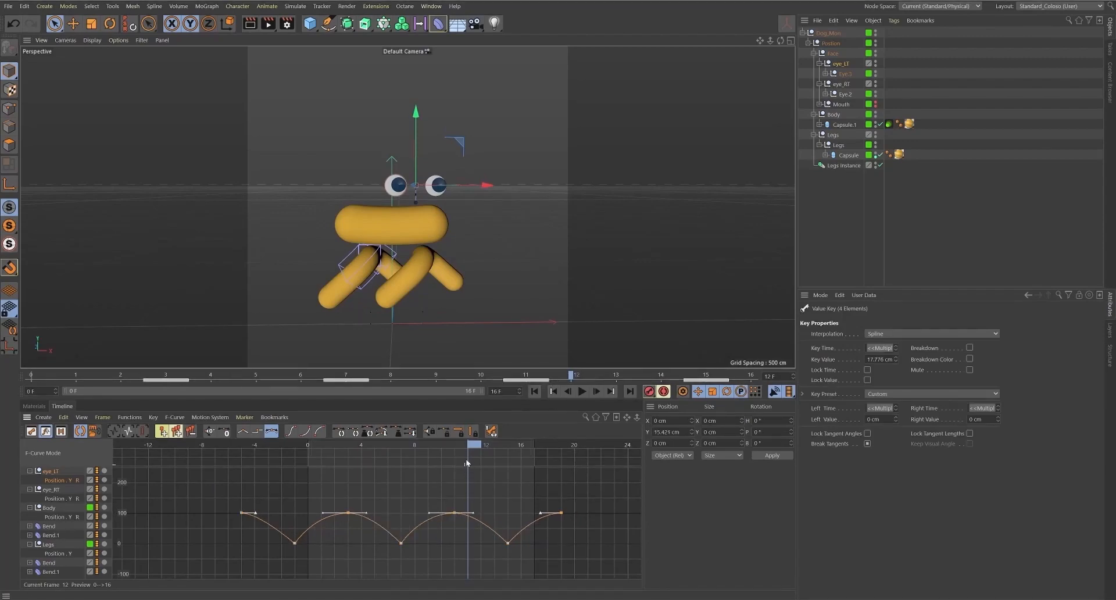
left_click_drag(459, 443, 228, 474)
left_click(582, 391)
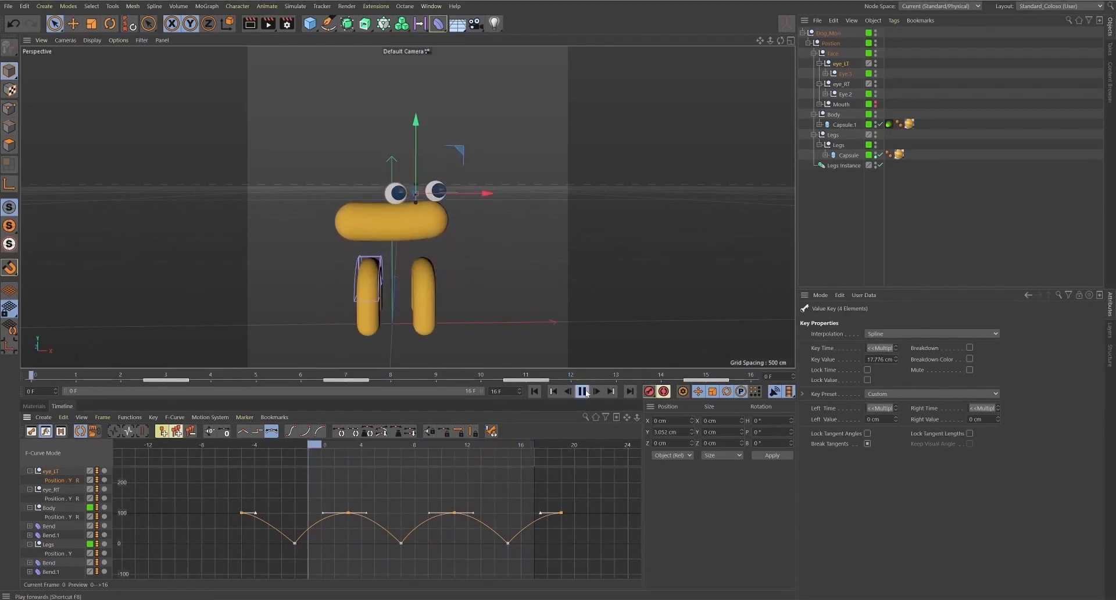
scroll(437, 217, "up", 4)
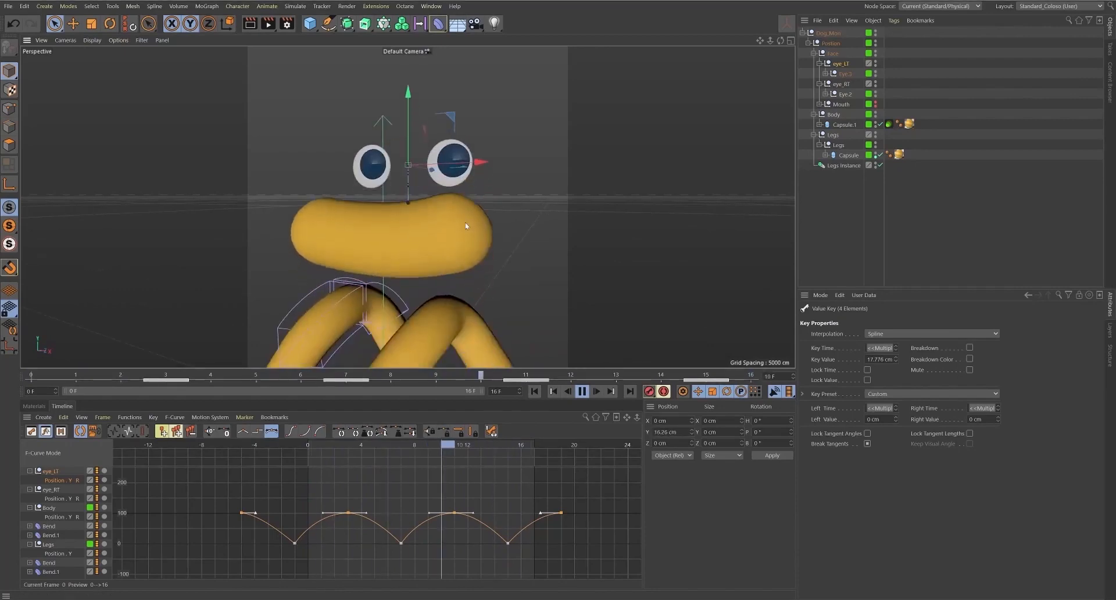
right_click_drag(488, 238, 570, 224, "alt")
left_click(548, 231)
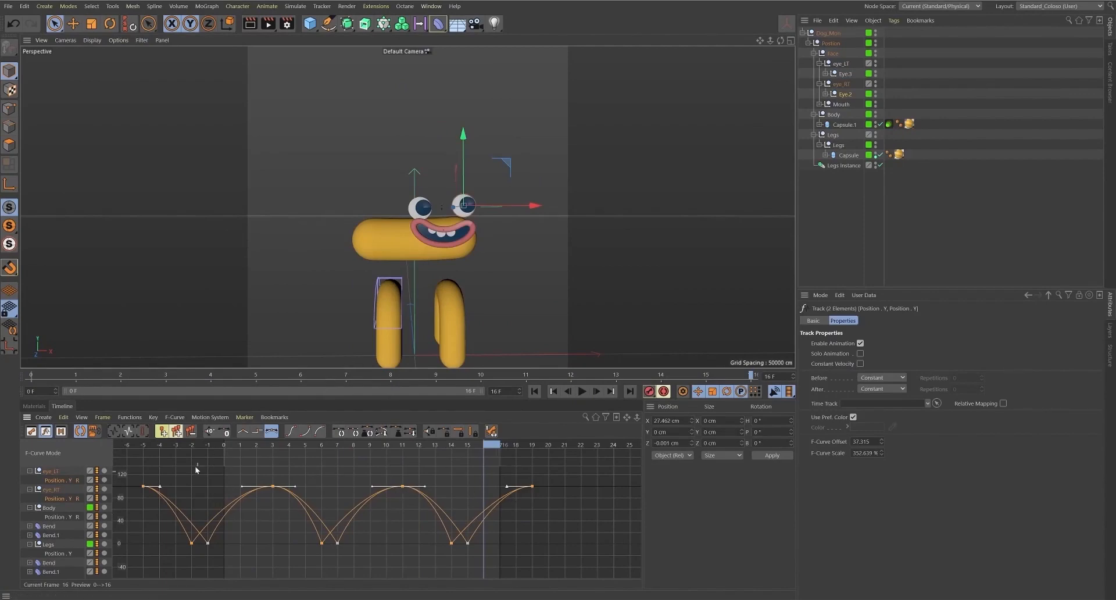
- Add keys at frames 0 and 16 on both eye curves and delete all keys outside that range
left_click(225, 516, "ctrl")
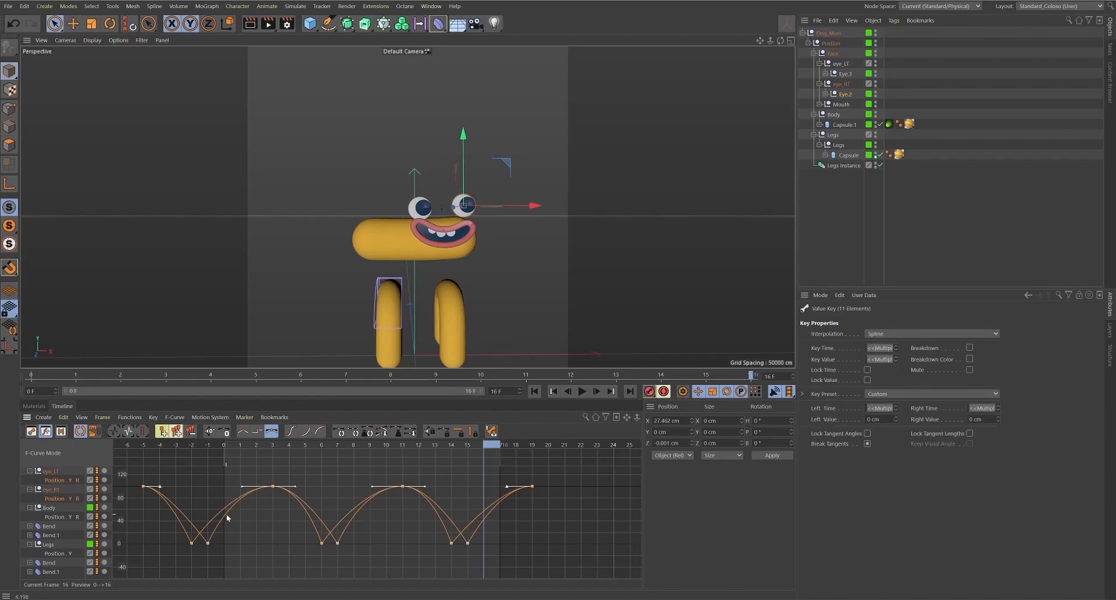
left_click(484, 520, "ctrl")
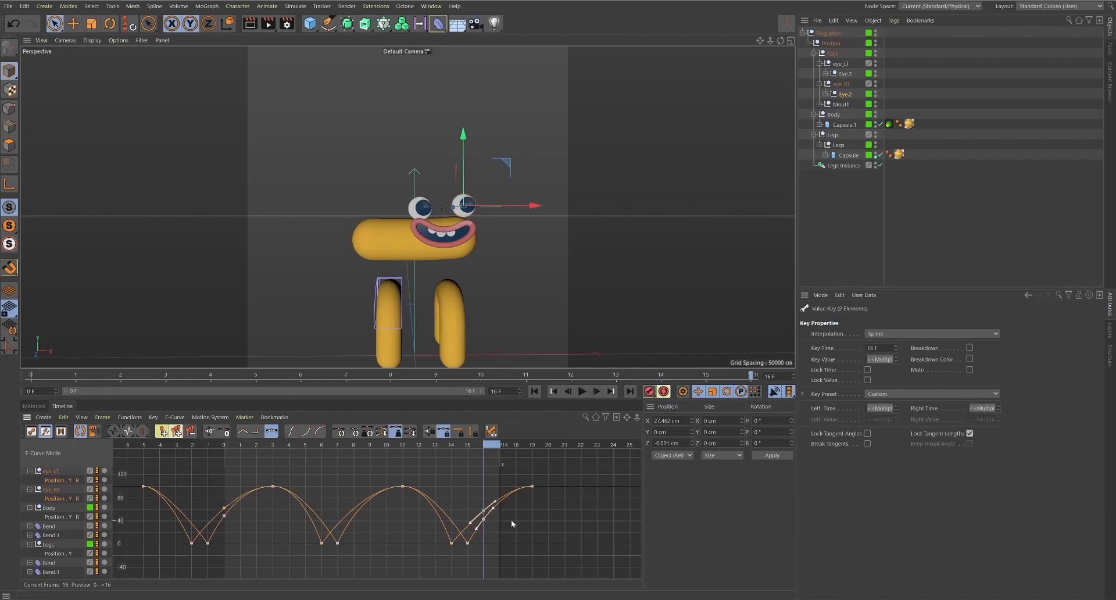
left_click_drag(505, 525, 558, 472)
key("Delete")
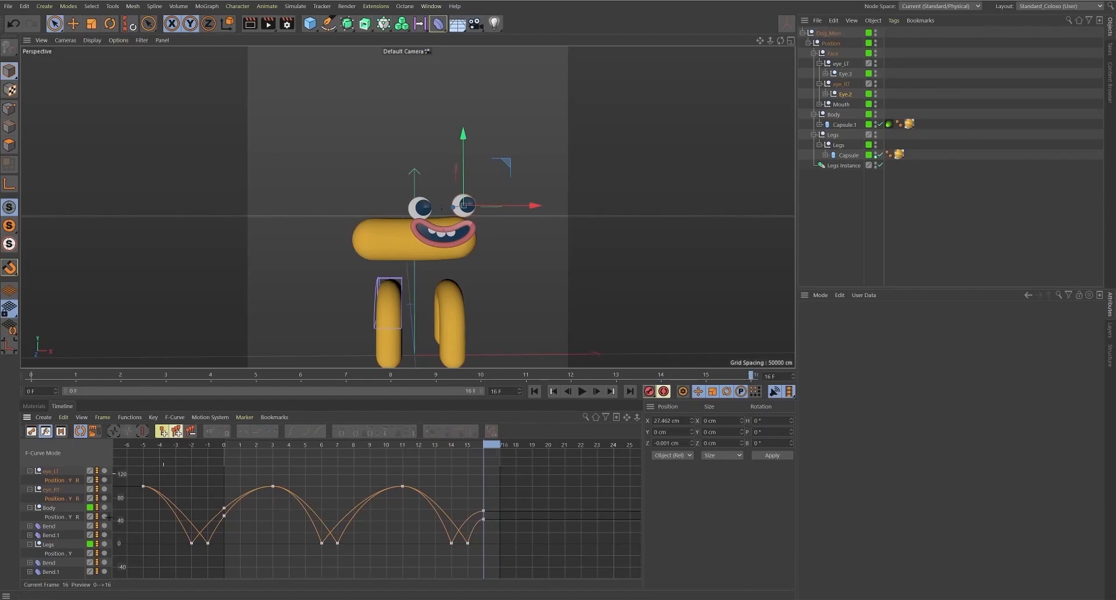
left_click_drag(154, 525, 225, 573)
key("Delete")
- Select all remaining keys of both eye curves and set their tracks to Repeat After
left_click_drag(186, 466, 574, 581)
left_click(129, 417)
mouse_move(154, 419)
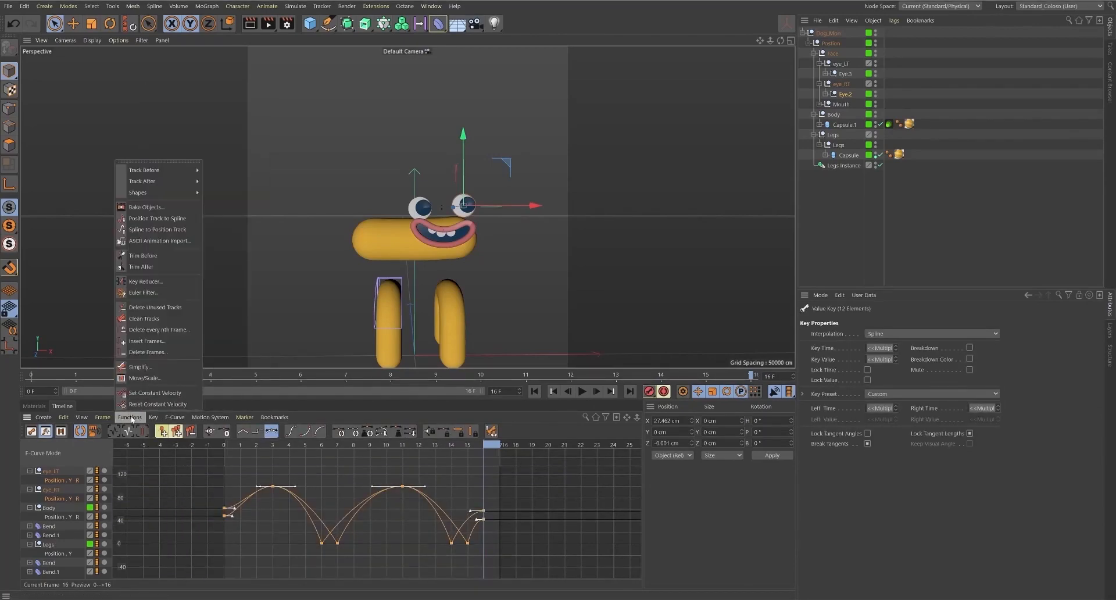
mouse_move(190, 183)
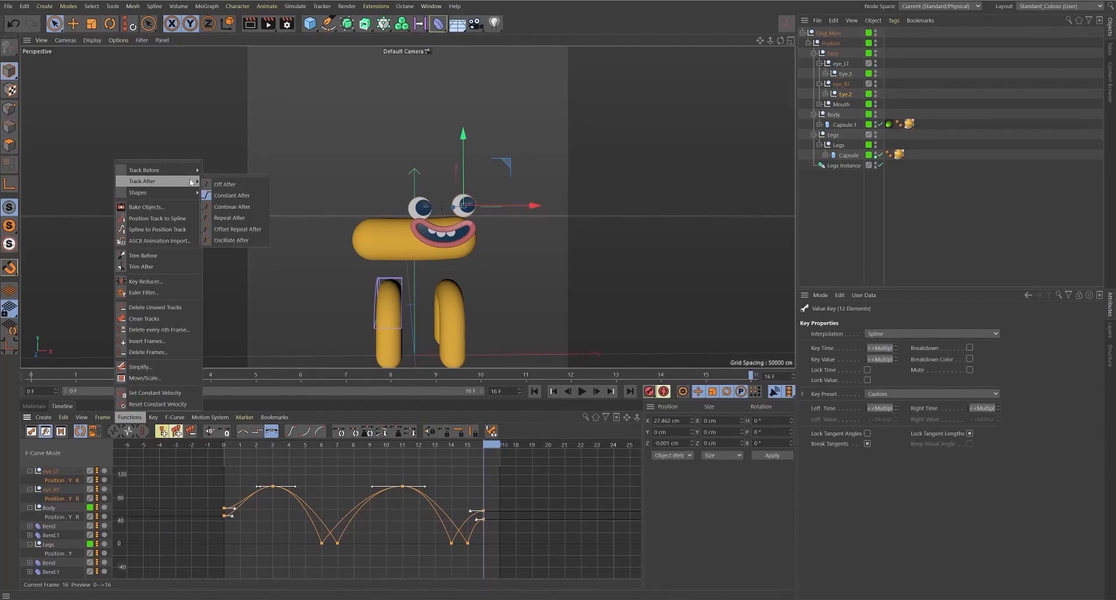
left_click(242, 218)
- Copy the frame 0 keys of both eye Position Y curves to frame 16
left_click(487, 493)
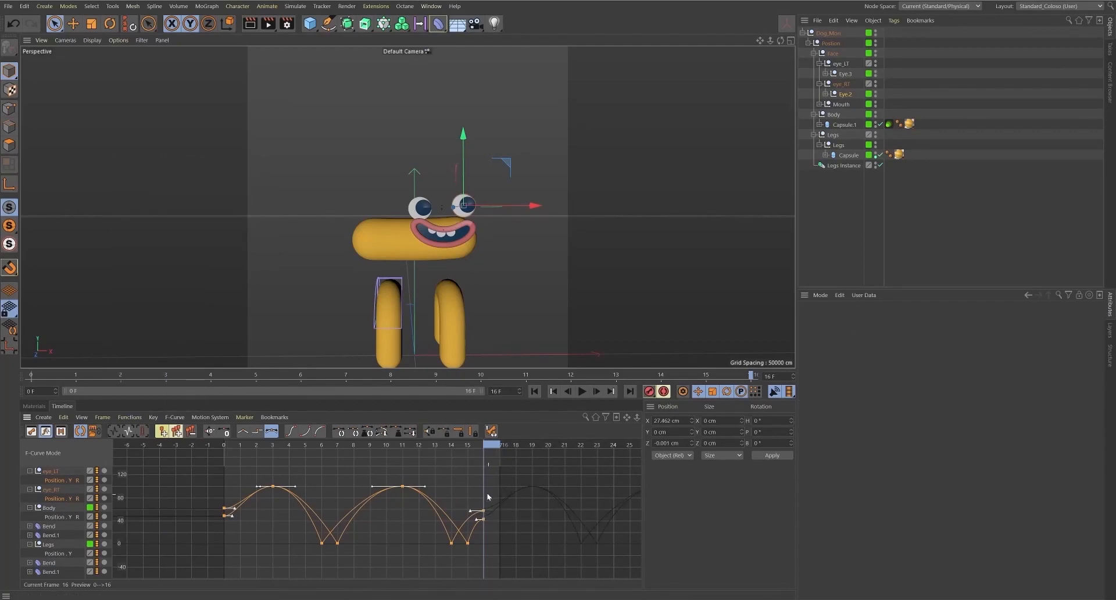
left_click_drag(206, 500, 237, 537)
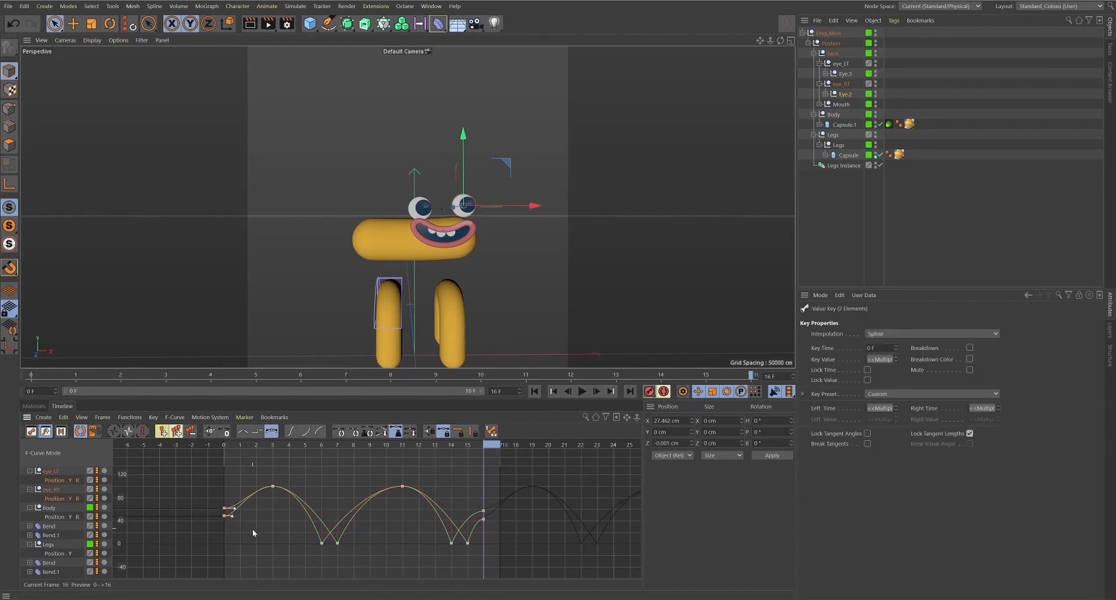
key("ctrl+v")
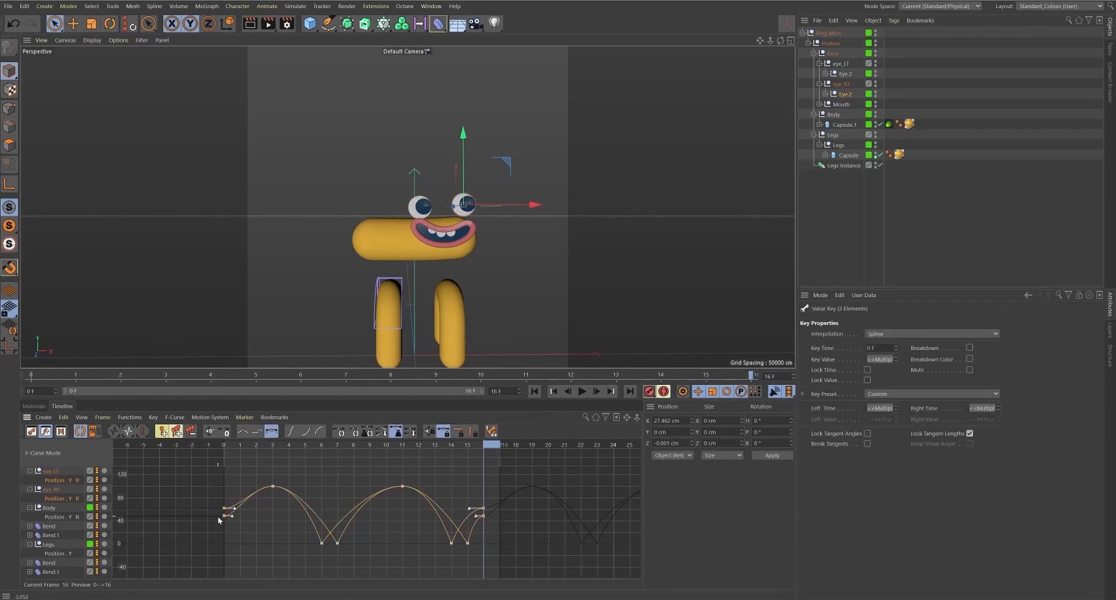
key("ctrl+v")
- Replace the flat tangents on both eyes' keys at frames 0 and 16 with sloped ones and play the walk cycle
left_click_drag(204, 489, 257, 538, "shift")
left_click(444, 431)
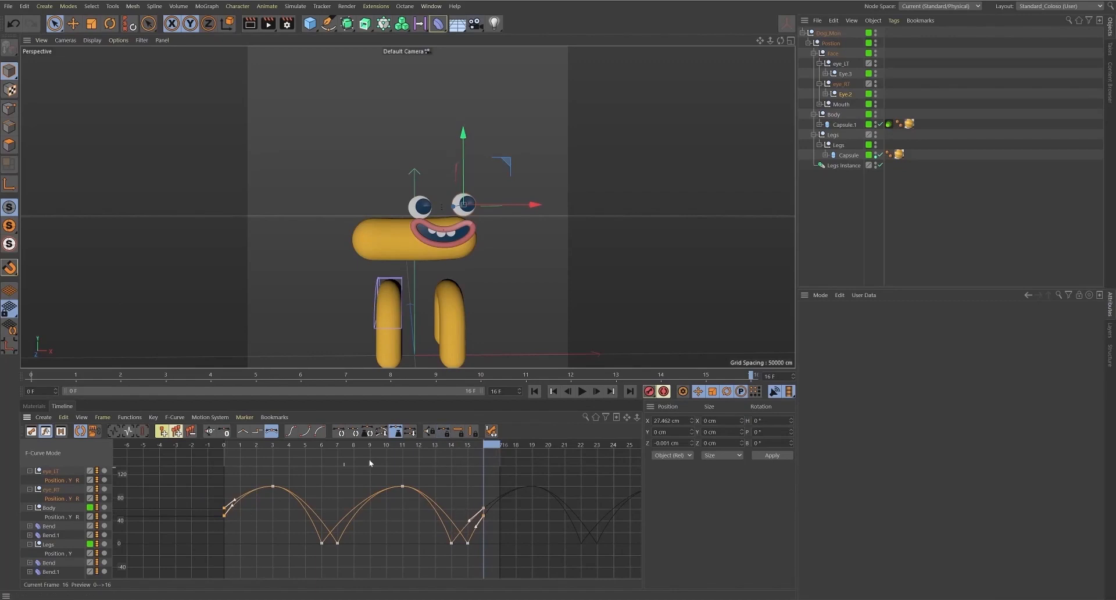
left_click(551, 553)
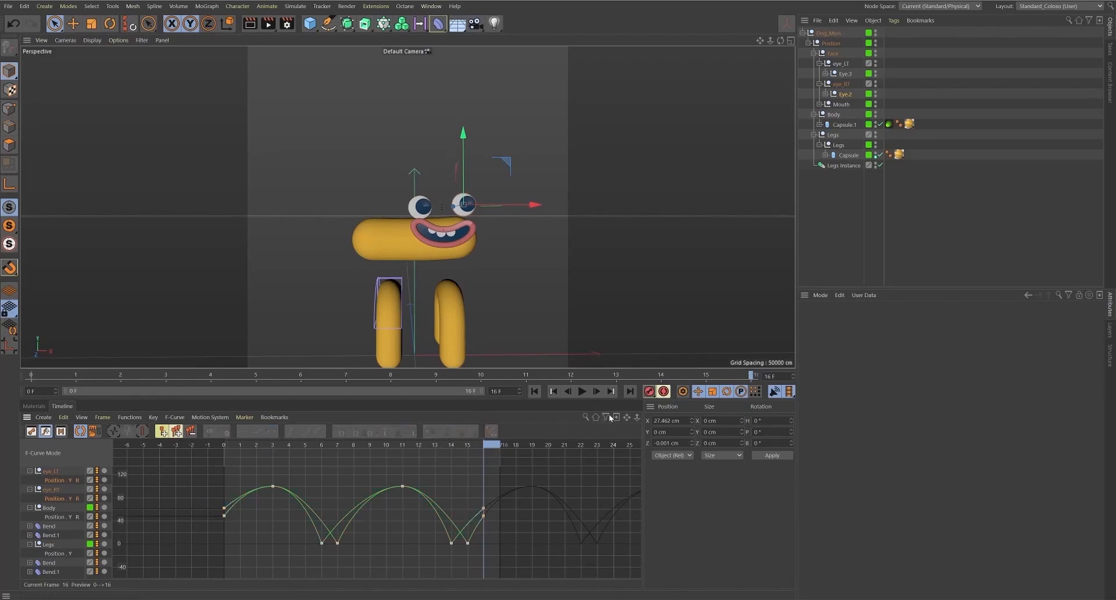
left_click(582, 391)
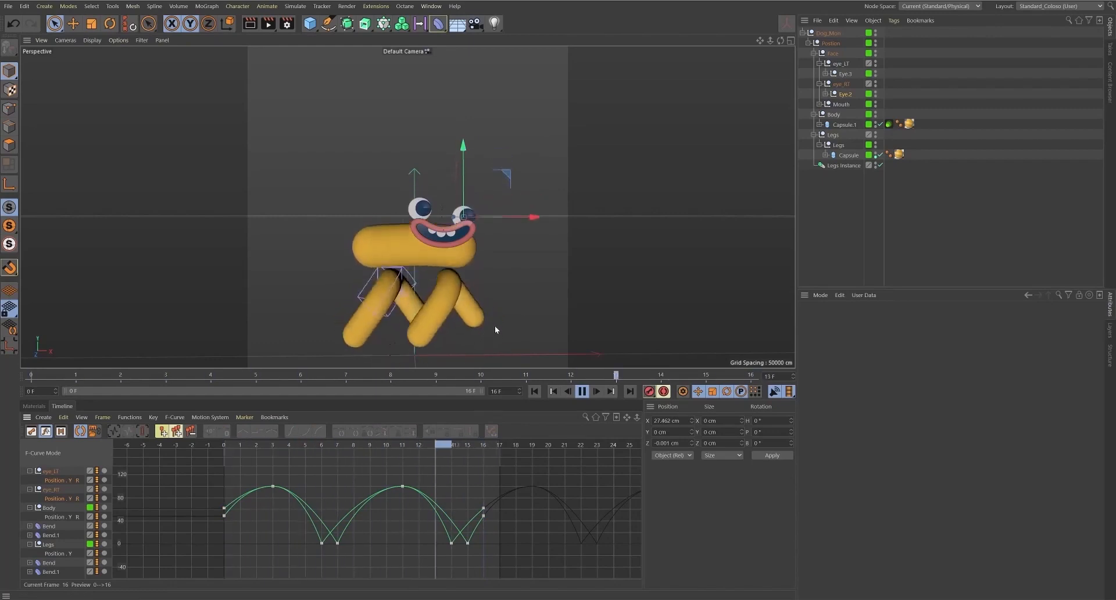
left_click(586, 391)
- Add a Position Y key to the Mouth null at frame 0
left_click(841, 105)
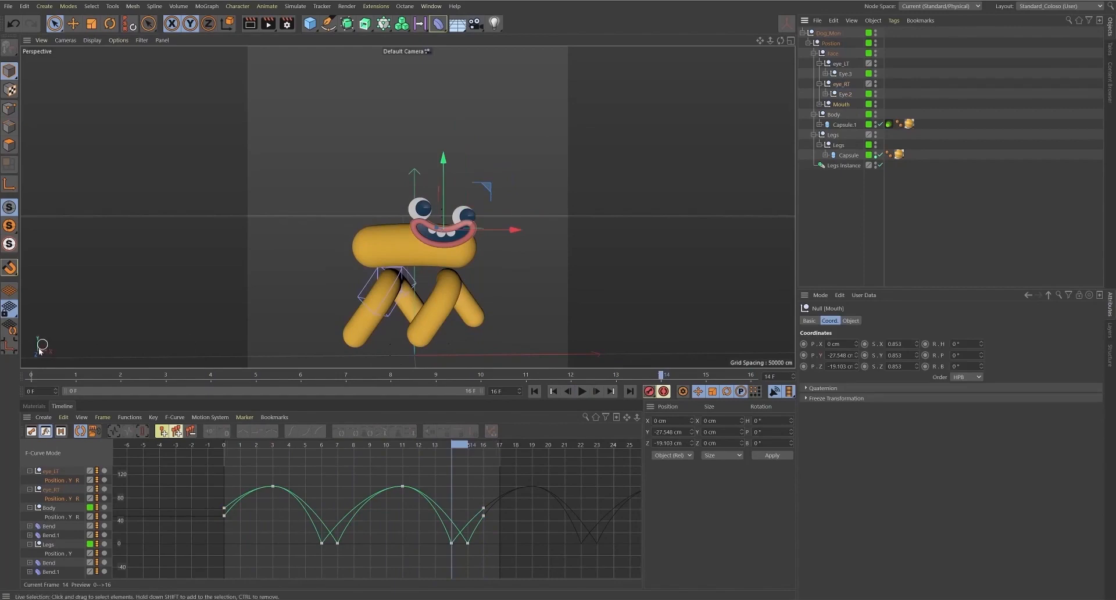
key("shift+f")
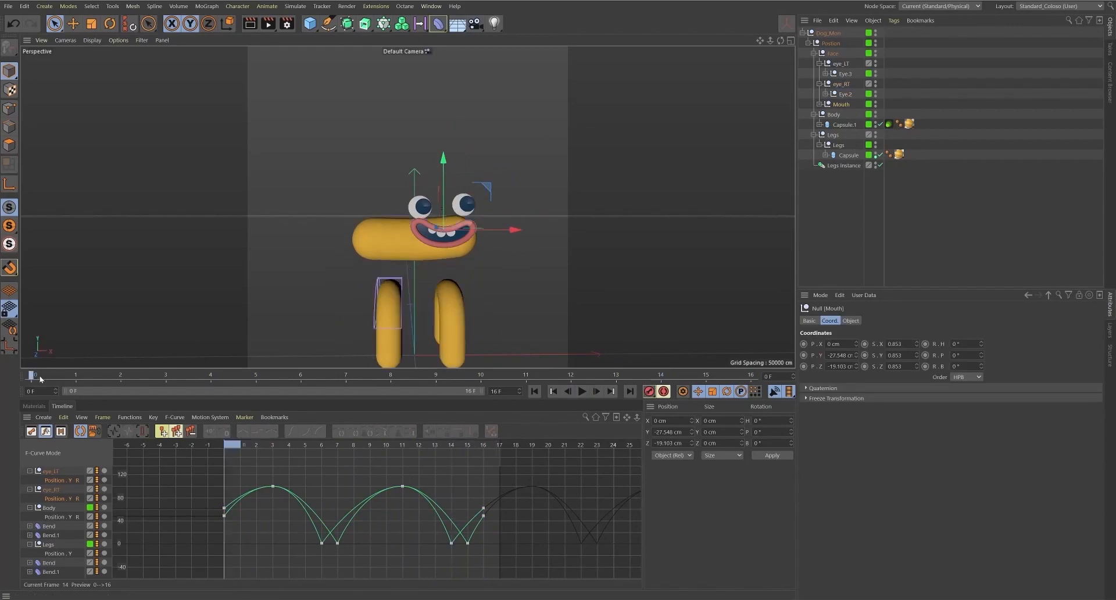
left_click(805, 355)
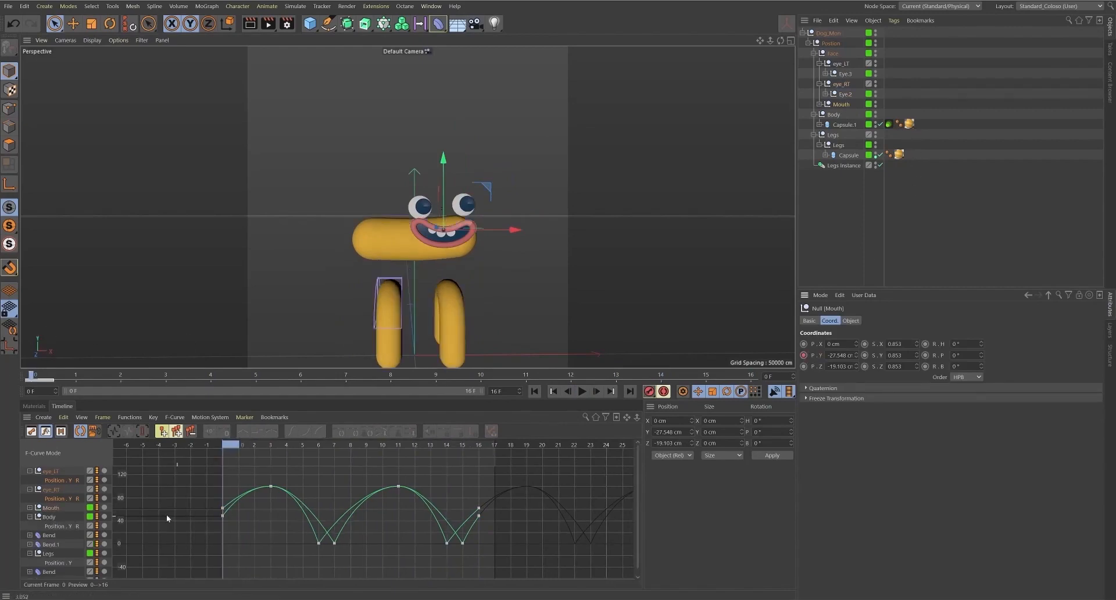
- Copy all six Position Y keys of eye_RT onto the Mouth's Position Y track, starting at frame 0
left_click(67, 498)
left_click_drag(184, 476, 512, 583)
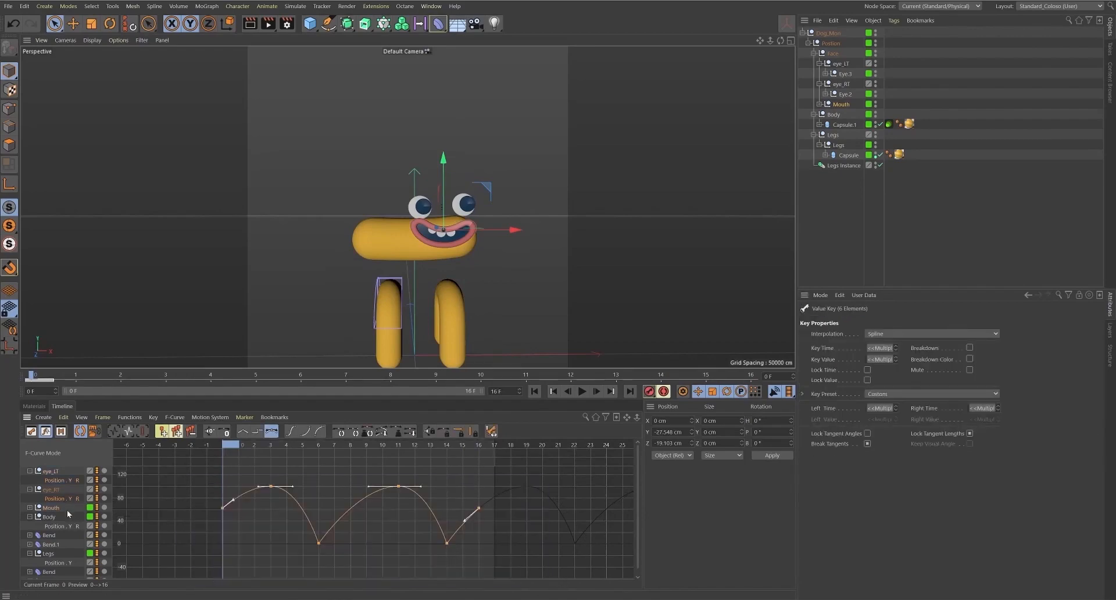
left_click(48, 509)
left_click(30, 508)
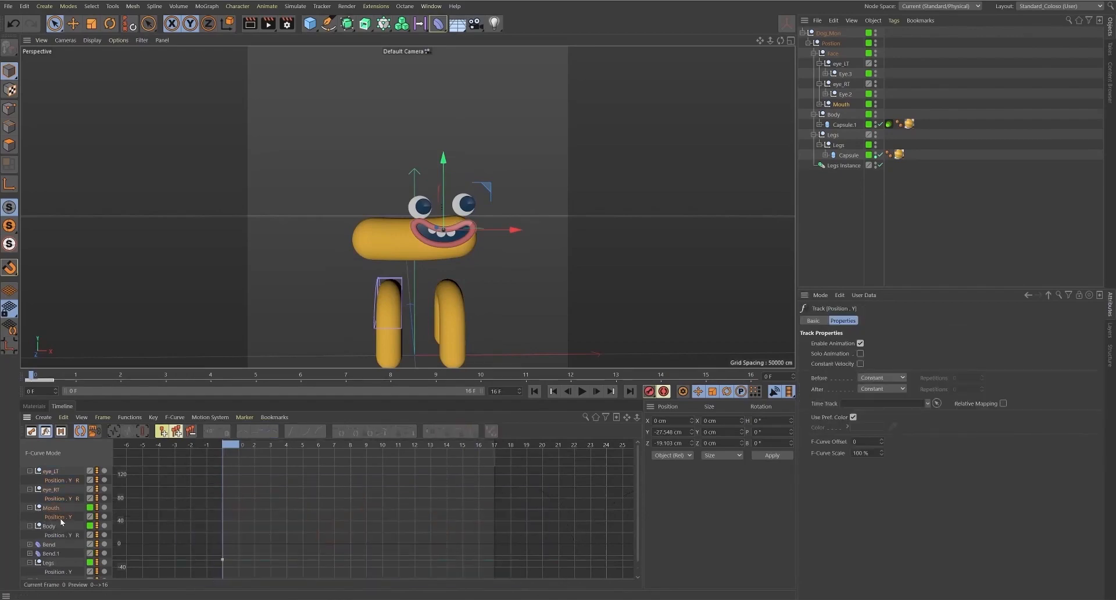
key("ctrl+v")
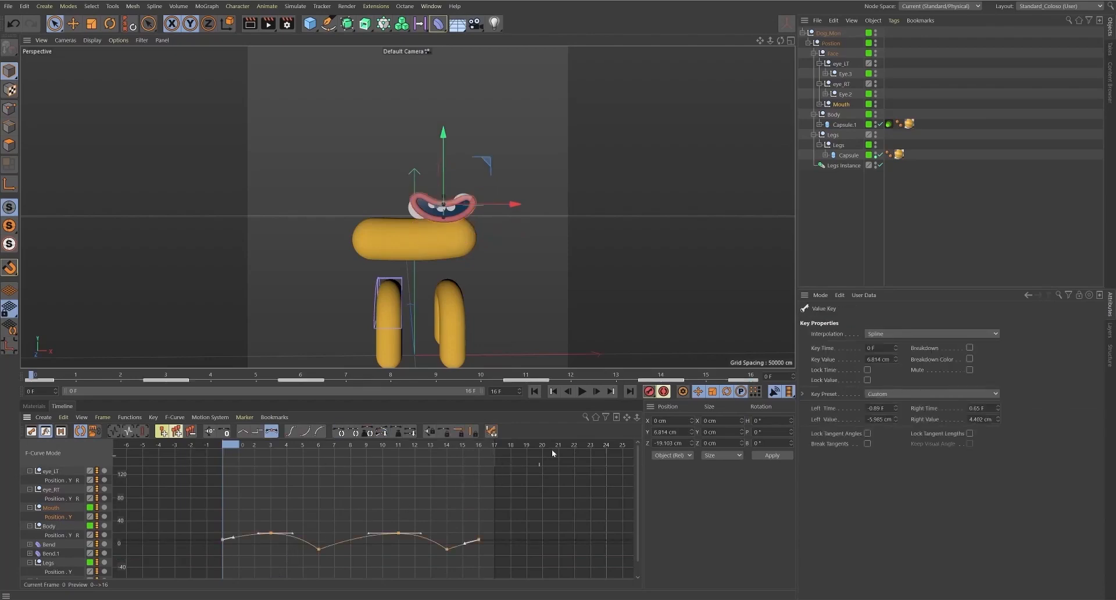
- Play the walk cycle, try lowering all the Mouth's Position Y keys in the curve, and undo that change
left_click(582, 392)
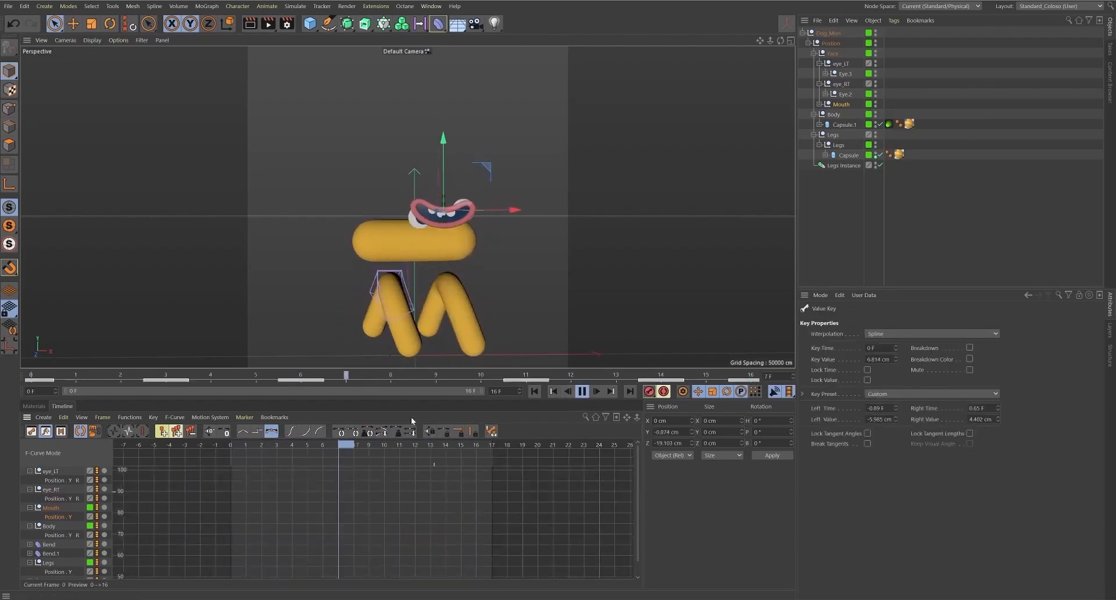
middle_click_drag(372, 558, 362, 477, "alt")
middle_click_drag(348, 561, 348, 504, "alt")
right_click_drag(416, 508, 413, 535, "alt")
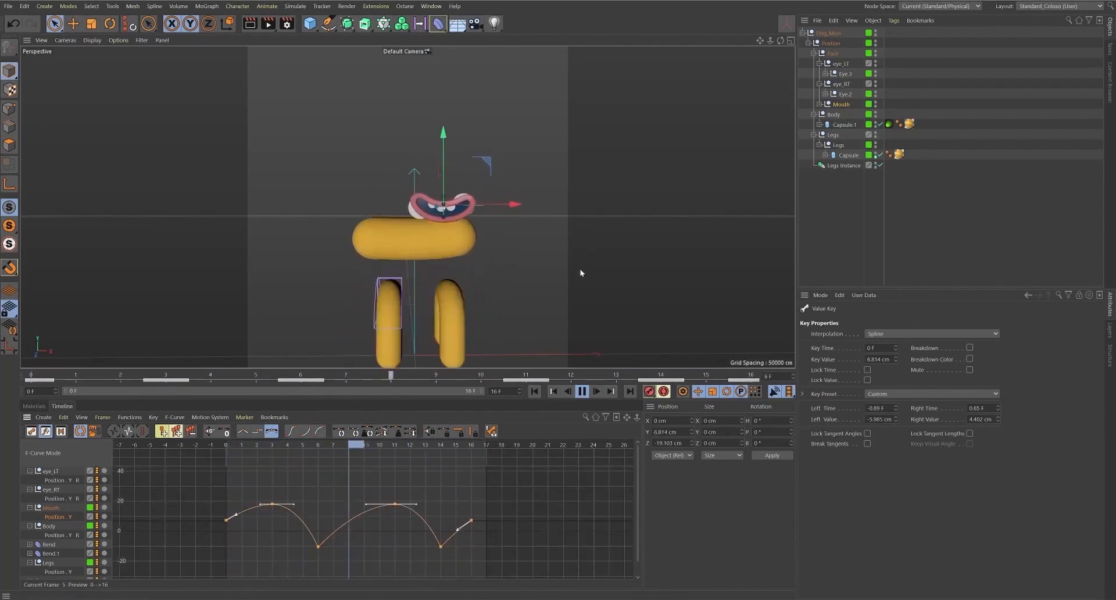
left_click_drag(204, 483, 587, 594)
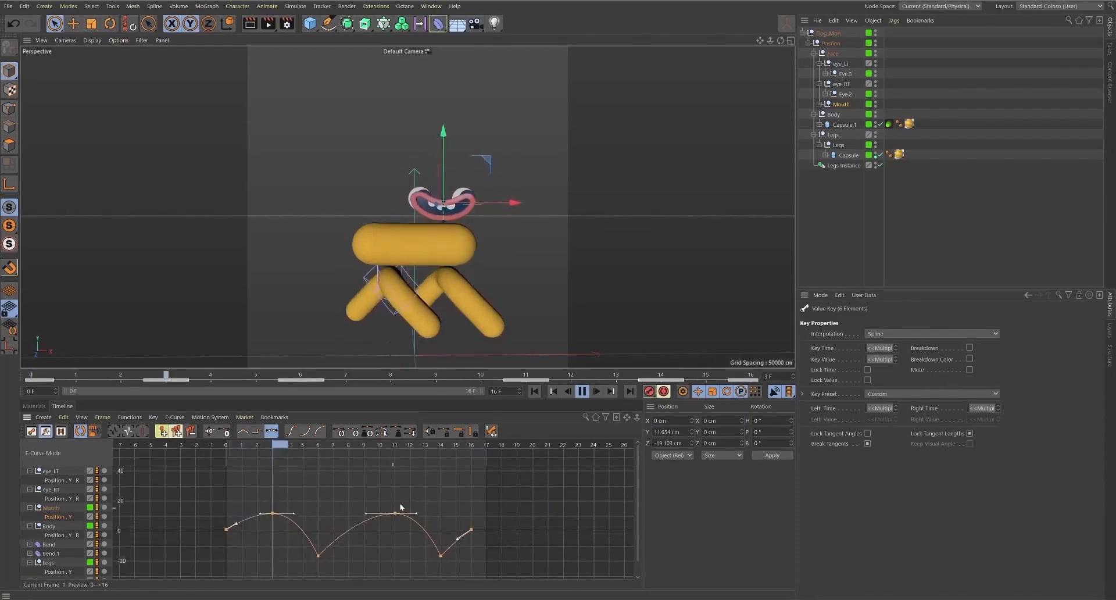
key("ctrl+z")
left_click(583, 392)
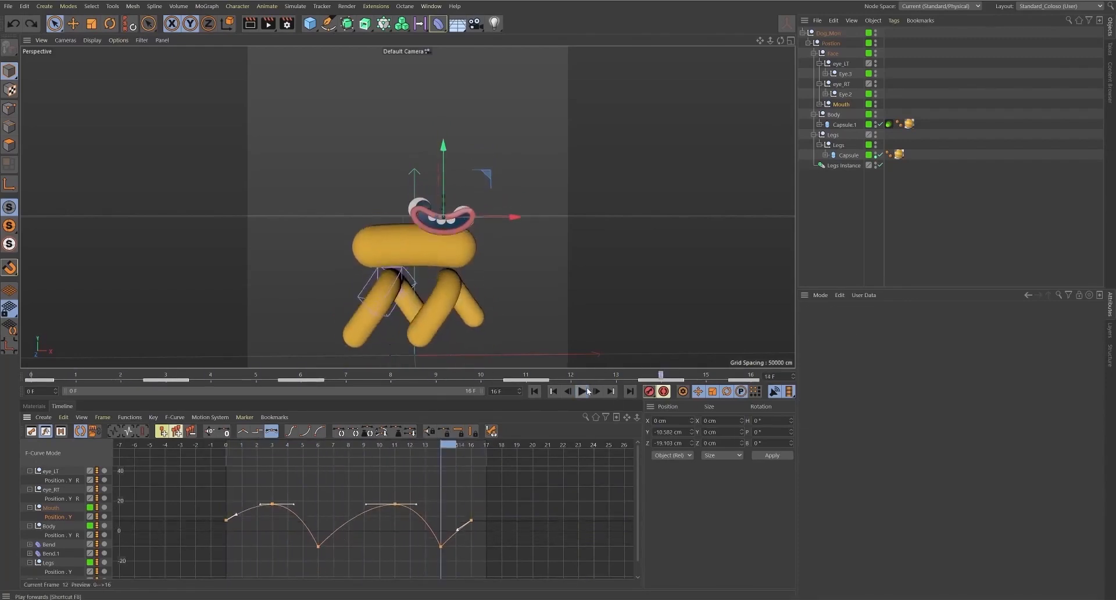
- Switch to Animation mode, move the Mouth's whole animation down about 33 cm, and play the cycle from the start
left_click(16, 70)
left_click(53, 124)
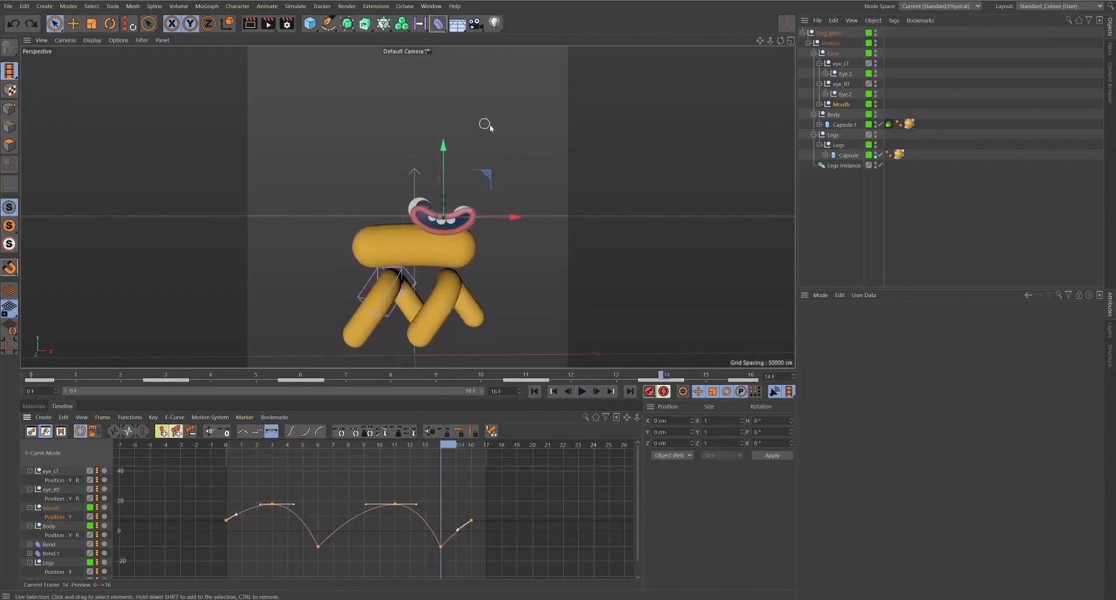
left_click(839, 105)
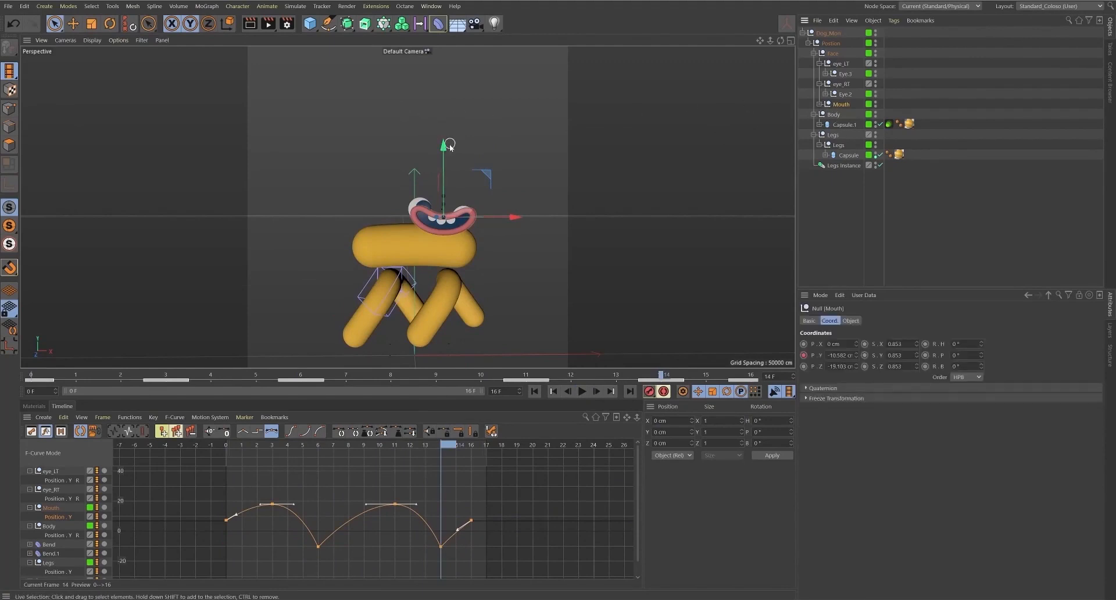
left_click_drag(452, 145, 444, 170)
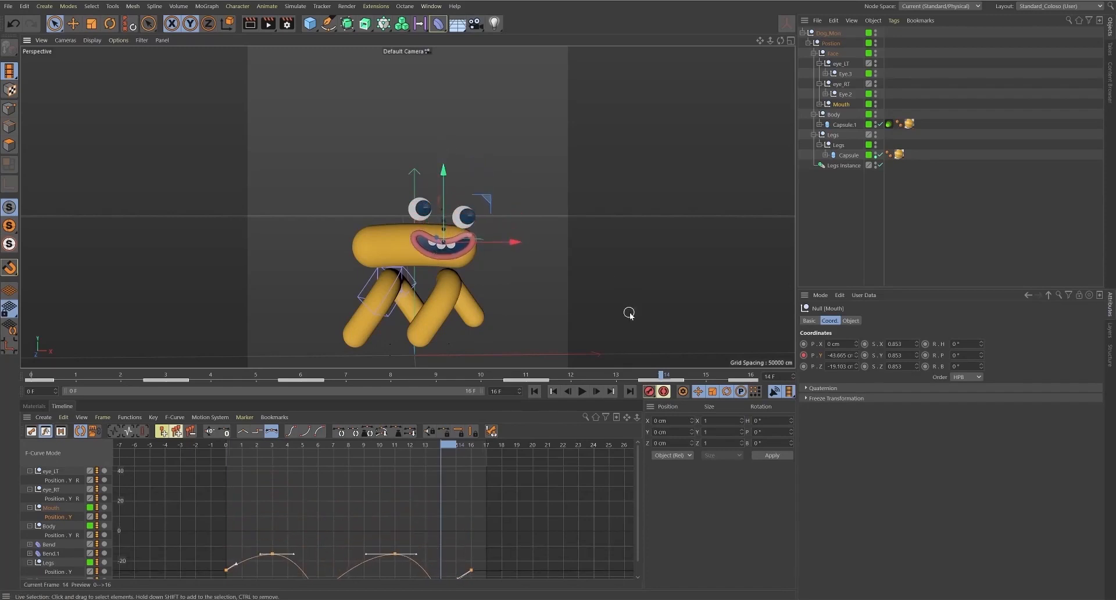
left_click(628, 314)
left_click(534, 391)
left_click(582, 391)
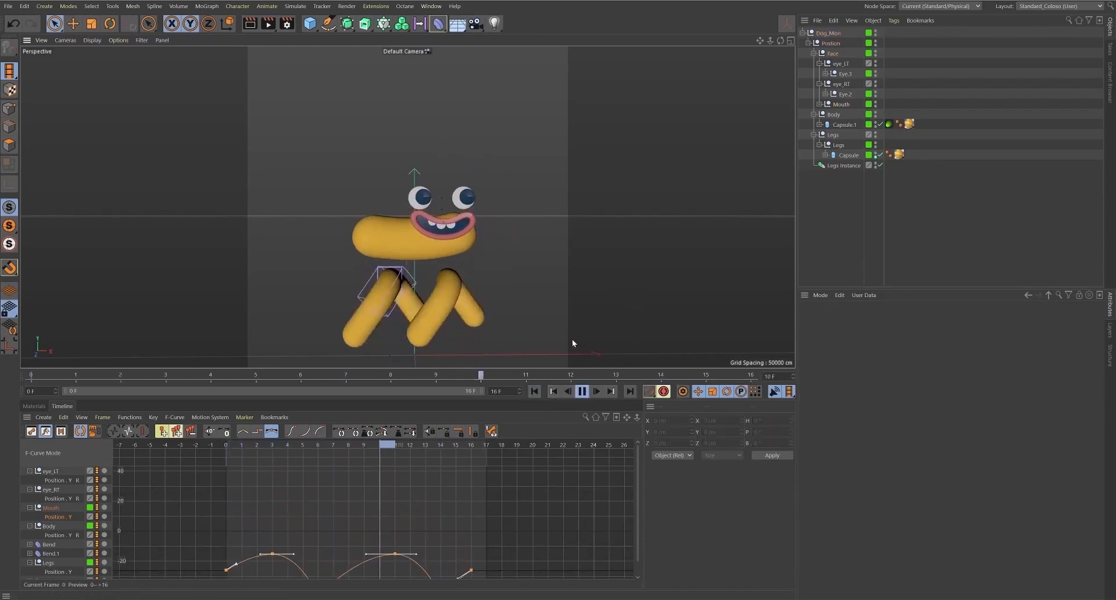
key("space")
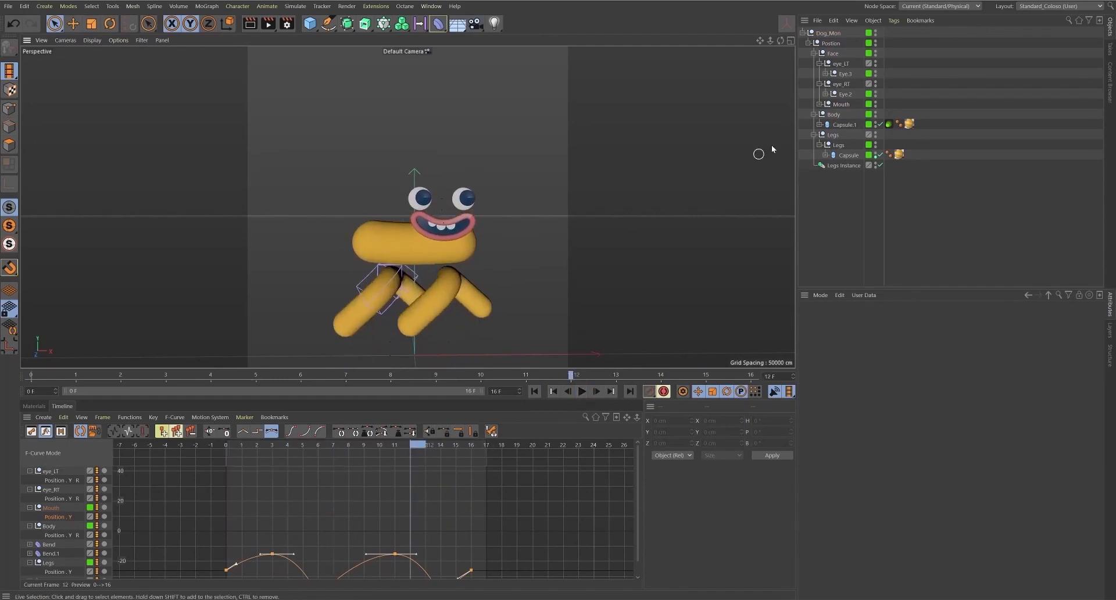
- Move the Mouth's whole animation down about another 9 cm and play the walk cycle from an angled view
left_click(840, 107)
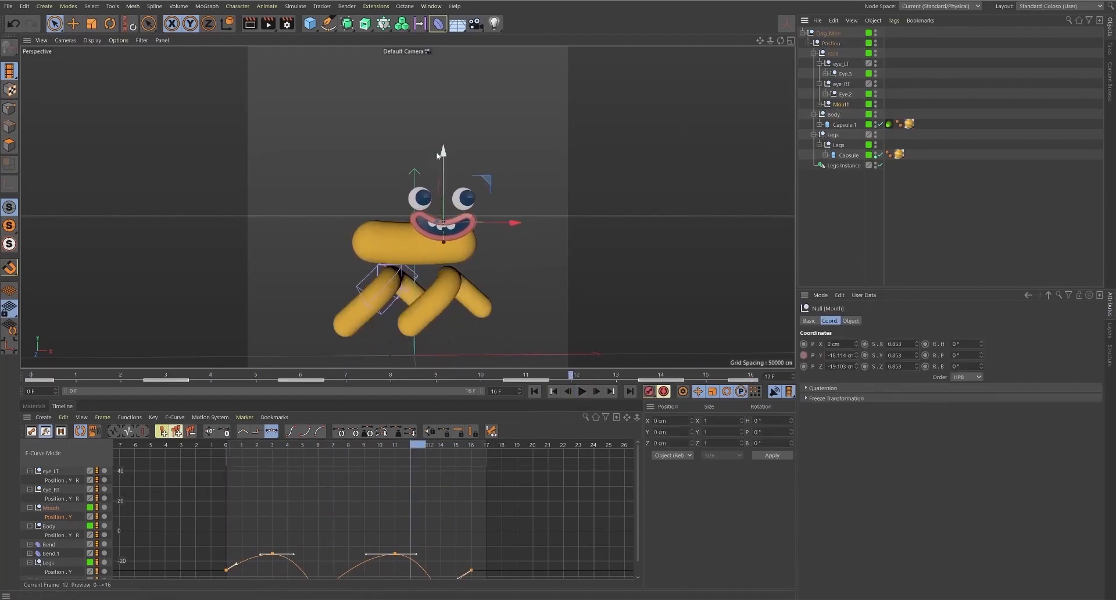
left_click_drag(443, 152, 443, 160)
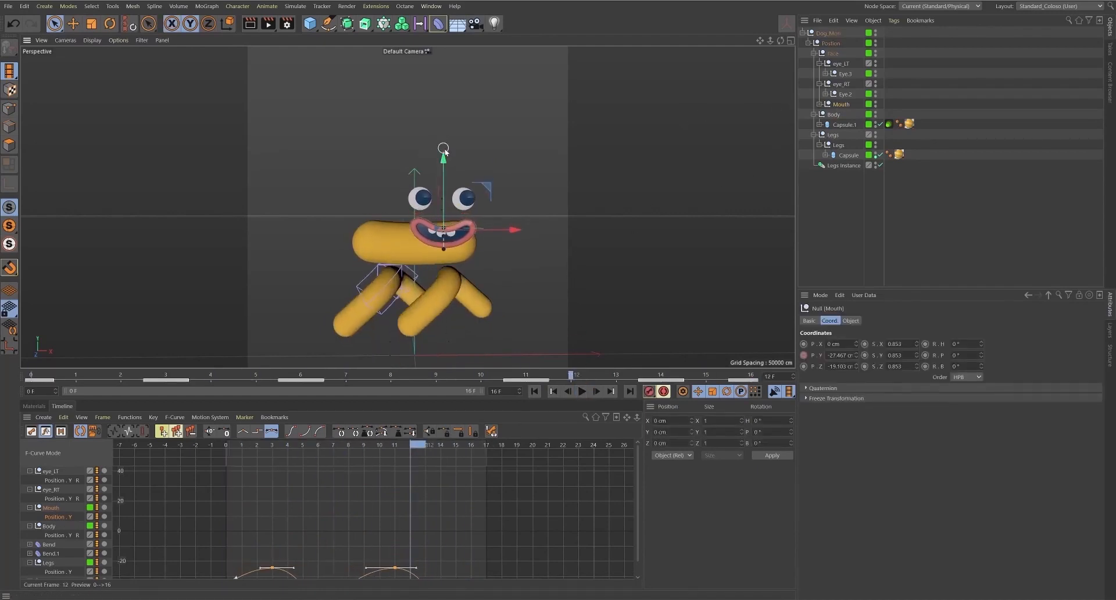
left_click(583, 392)
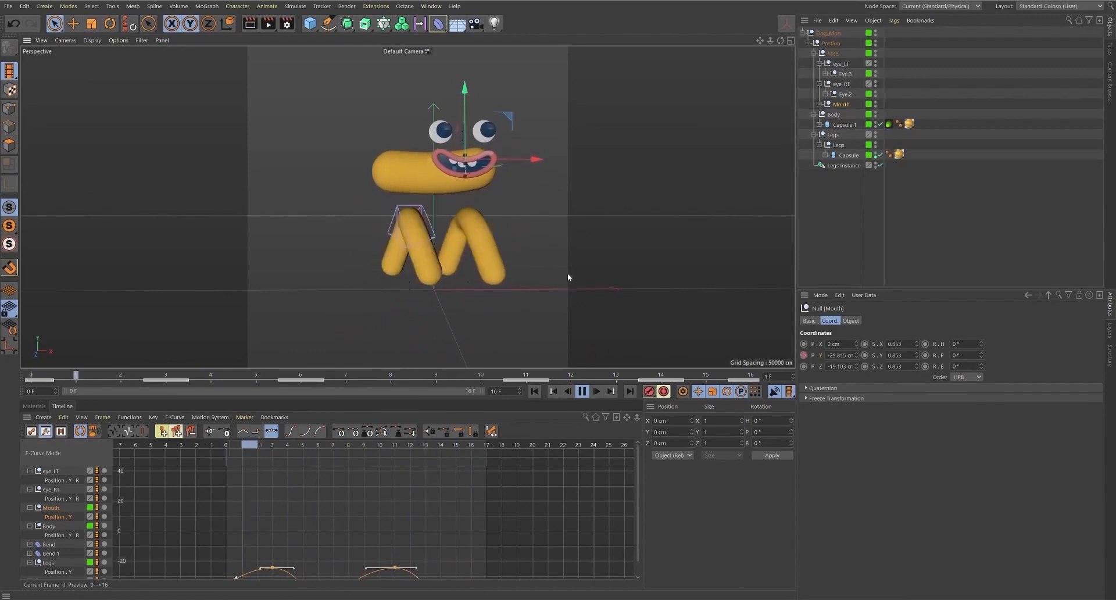
mouse_move(547, 280)
left_mouse_down("alt")
mouse_move(618, 298)
mouse_move(529, 287)
mouse_move(543, 296)
mouse_move(544, 276)
left_mouse_up("alt")
left_click(582, 391)
- Lower the Mouth's two low Position Y keys at frames 6 and 14 to about -58.8 cm and play the cycle
key("h")
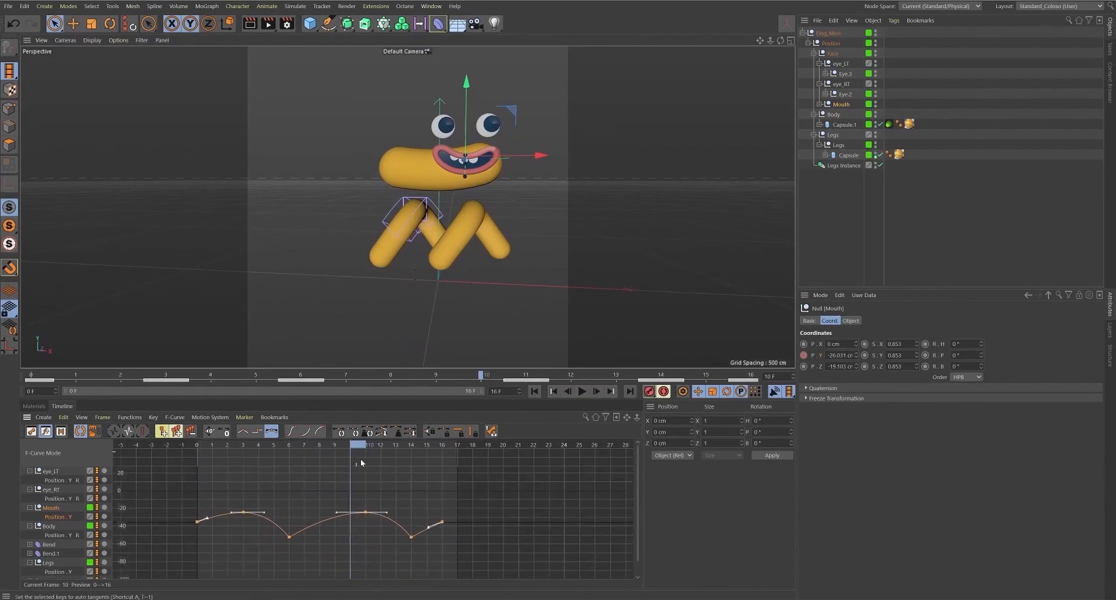
left_click_drag(337, 446, 291, 469)
left_click_drag(247, 558, 412, 542)
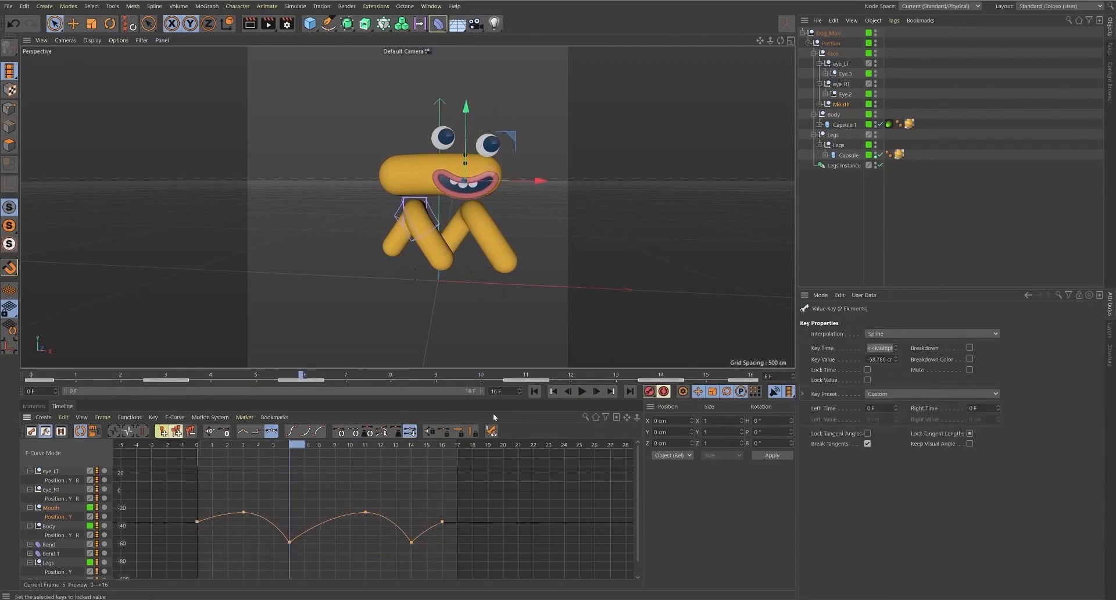
left_click(581, 392)
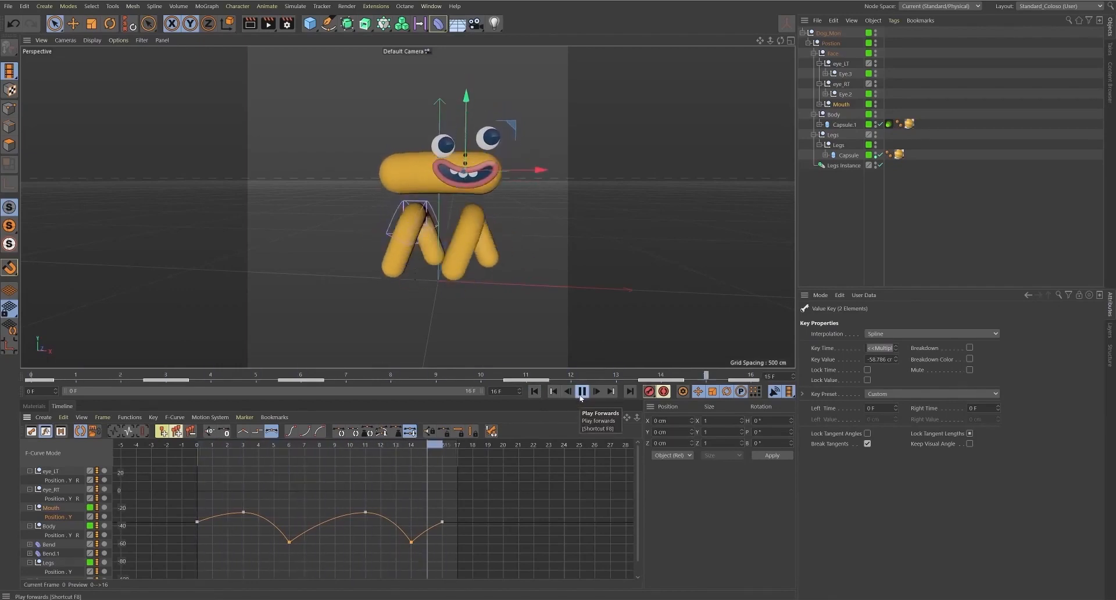
left_click(581, 392)
- Select all six Mouth Position Y keys and set the track to Repeat After
left_click_drag(136, 502, 438, 525)
right_click_drag(364, 510, 353, 535, "alt")
middle_click_drag(301, 511, 331, 490, "alt")
left_click(130, 416)
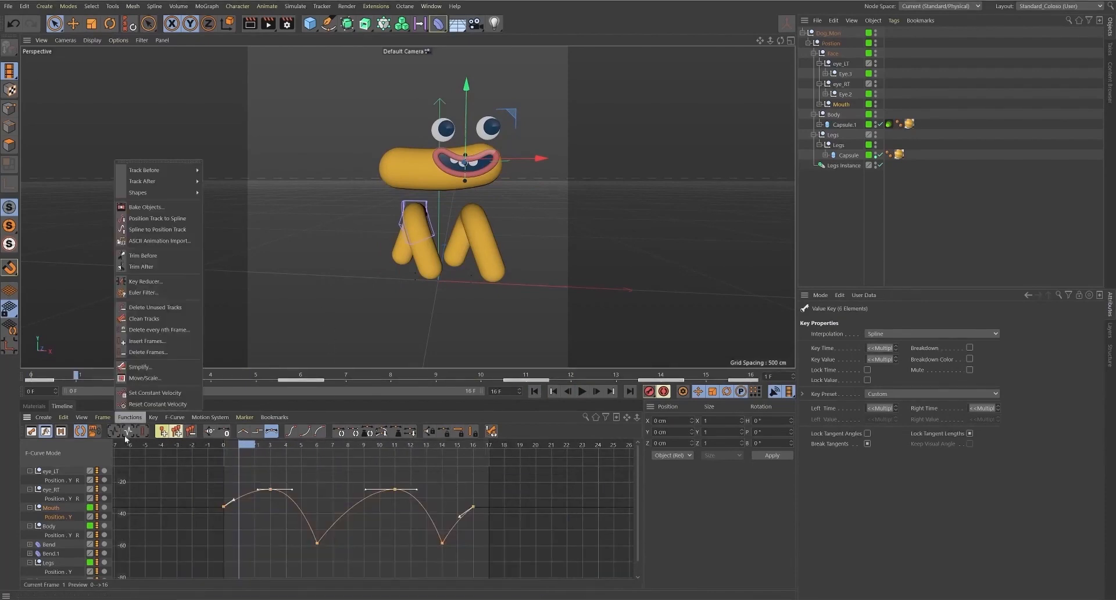
mouse_move(169, 180)
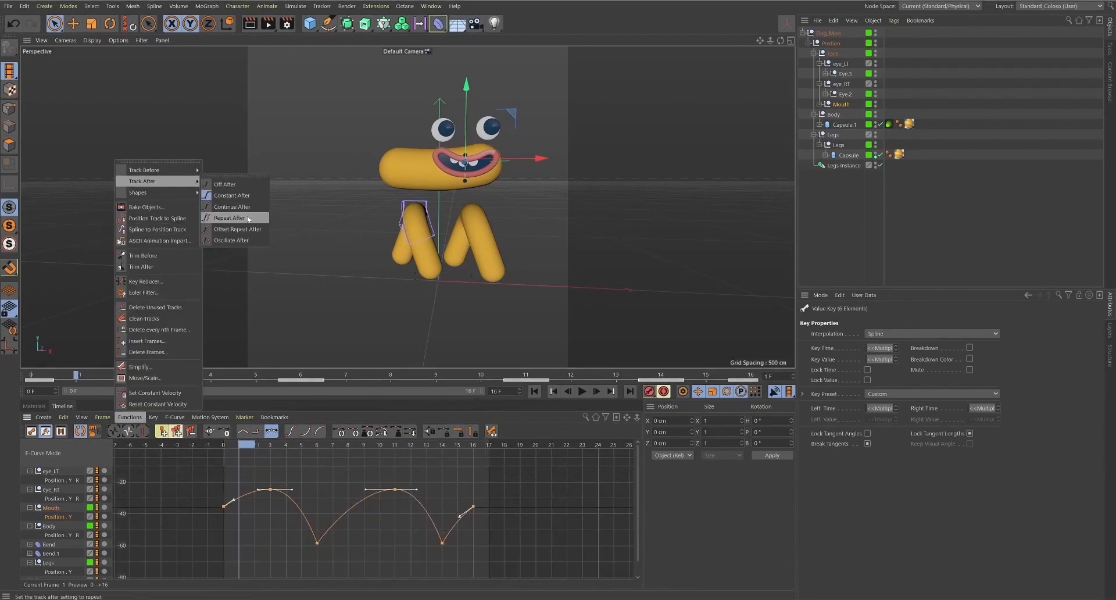
left_click(229, 217)
- Lower the Mouth's four upper keys at frames 0, 3, 11 and 16 by about 7 cm and play the walk cycle
left_click_drag(159, 481, 500, 524)
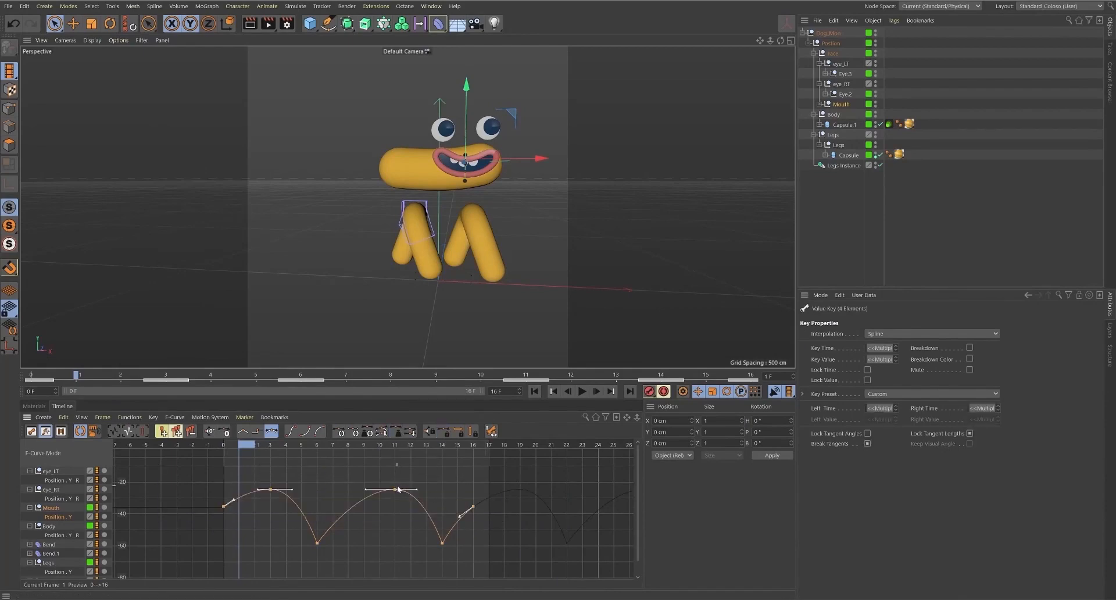
left_click_drag(395, 492, 393, 505)
left_click(583, 391)
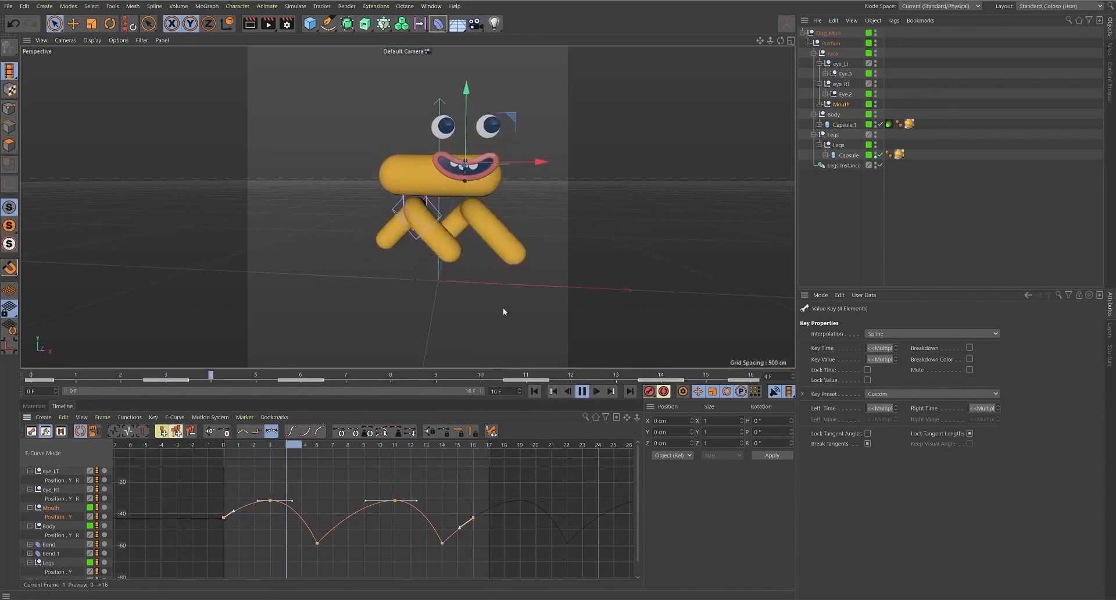
left_click(583, 391)
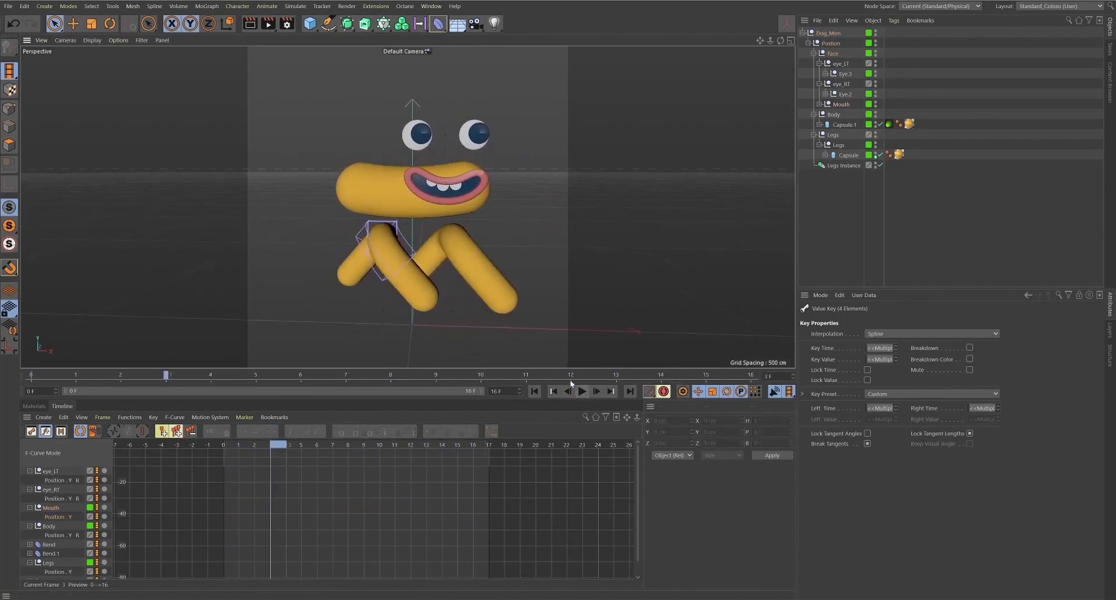
- Select all keys in the Position Y tracks of both eyes and enclose them with the Region Tool
left_click(58, 480)
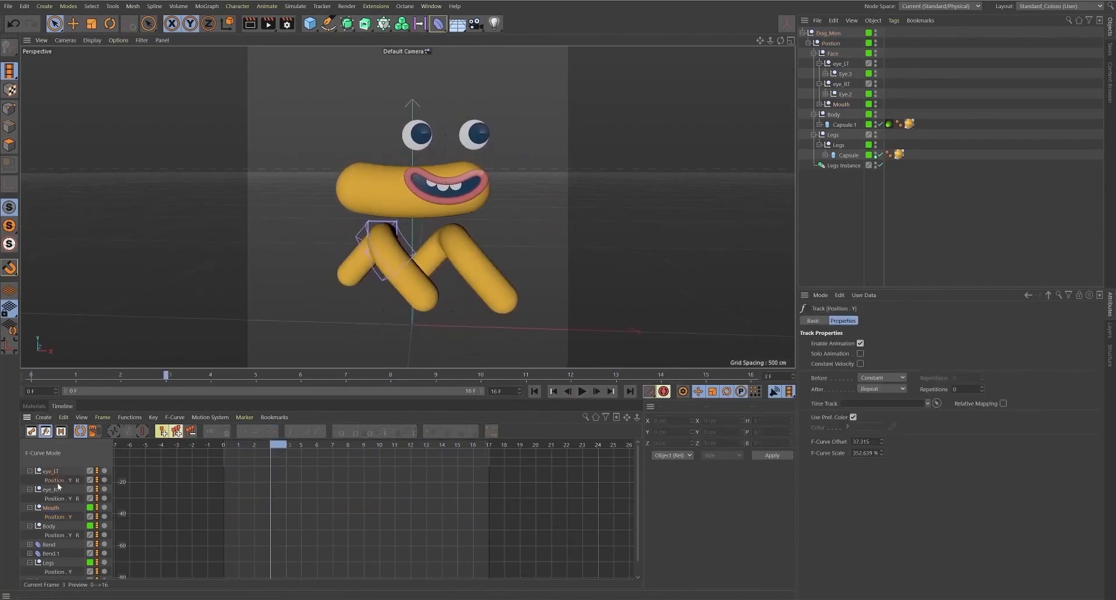
left_click(71, 498, "ctrl")
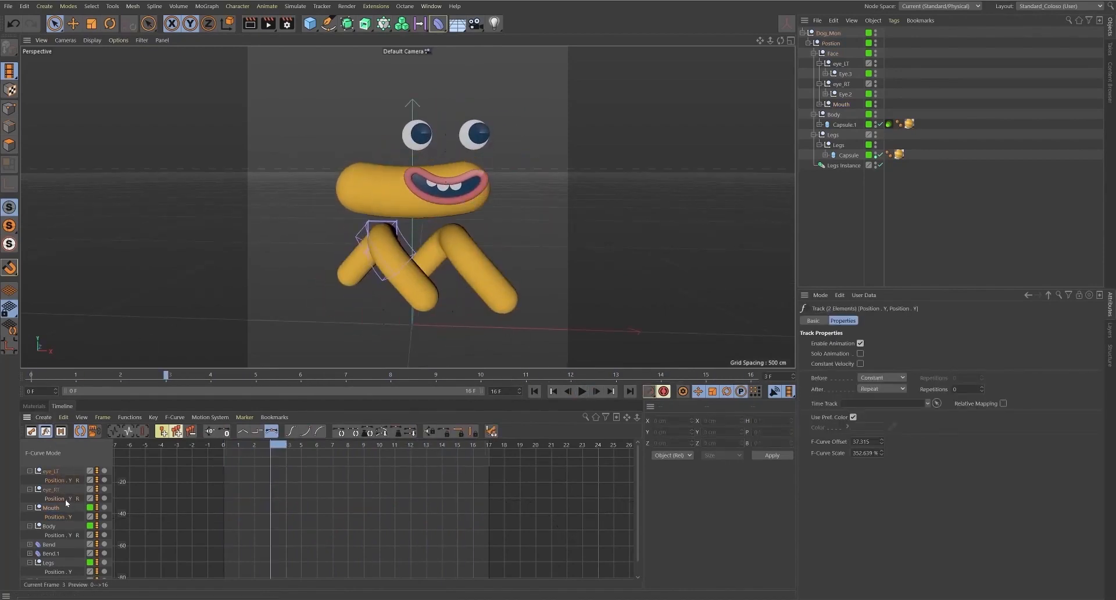
key("h")
right_click_drag(501, 518, 390, 505, "alt")
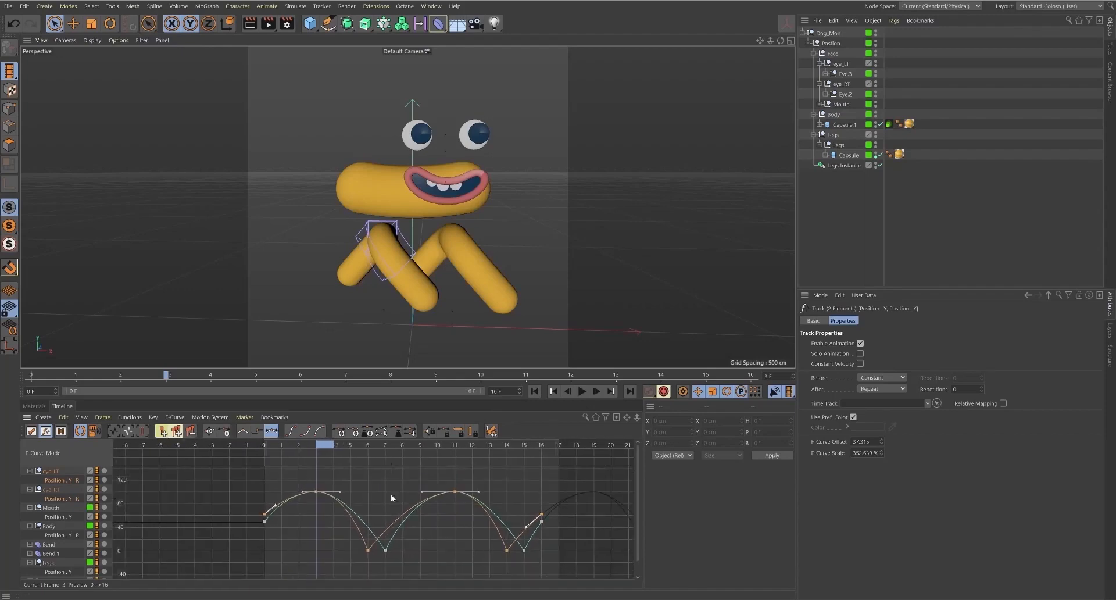
key("ctrl+a")
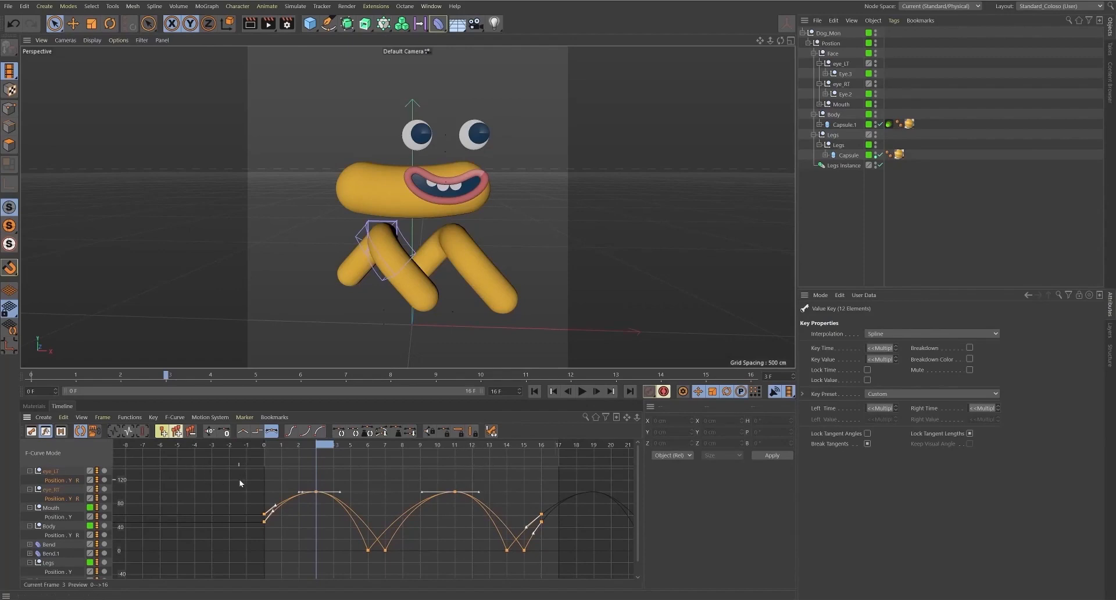
left_click_drag(244, 485, 566, 557)
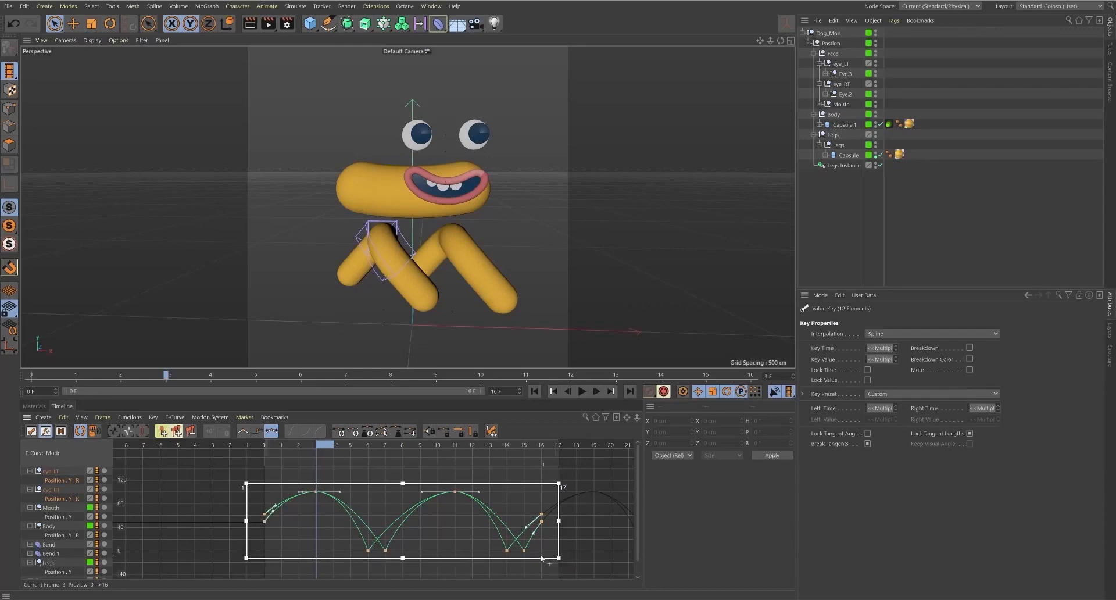
left_click(64, 417)
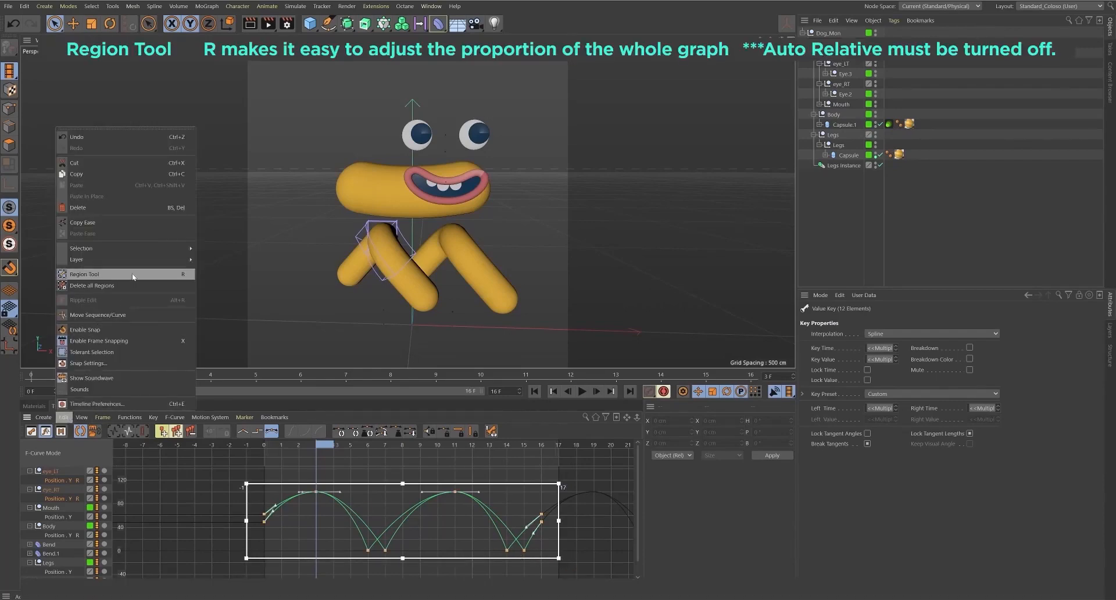
left_click(458, 489)
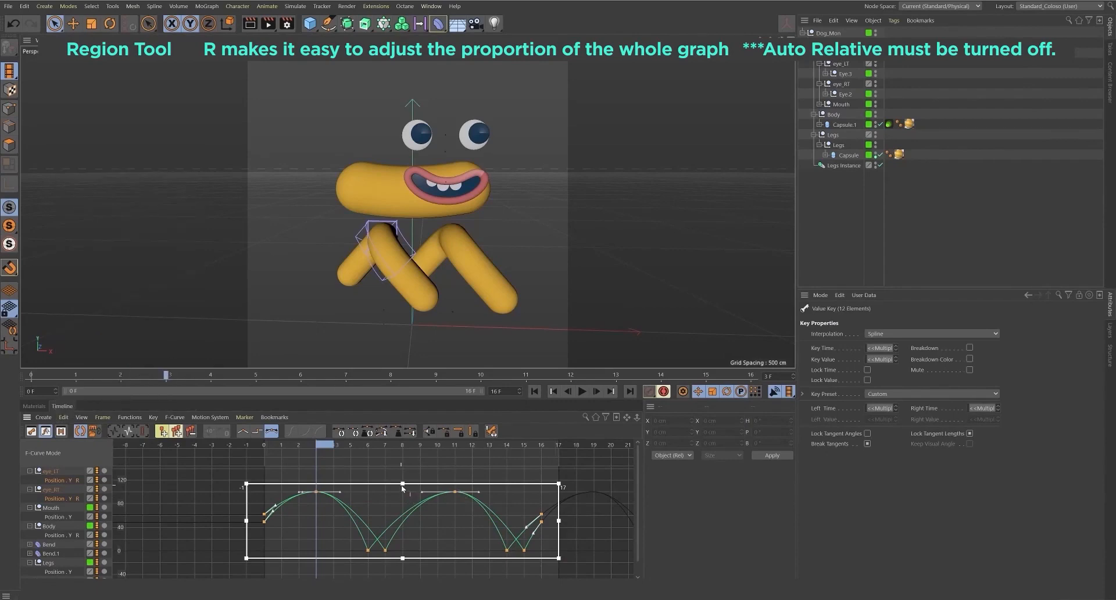
- Compress both eyes' Position Y curves vertically to peaks of about 75 cm and redraw the region around all their keys
left_click_drag(403, 487, 398, 507)
left_click_drag(318, 521, 577, 568)
left_click_drag(211, 474, 559, 567)
left_click(103, 417)
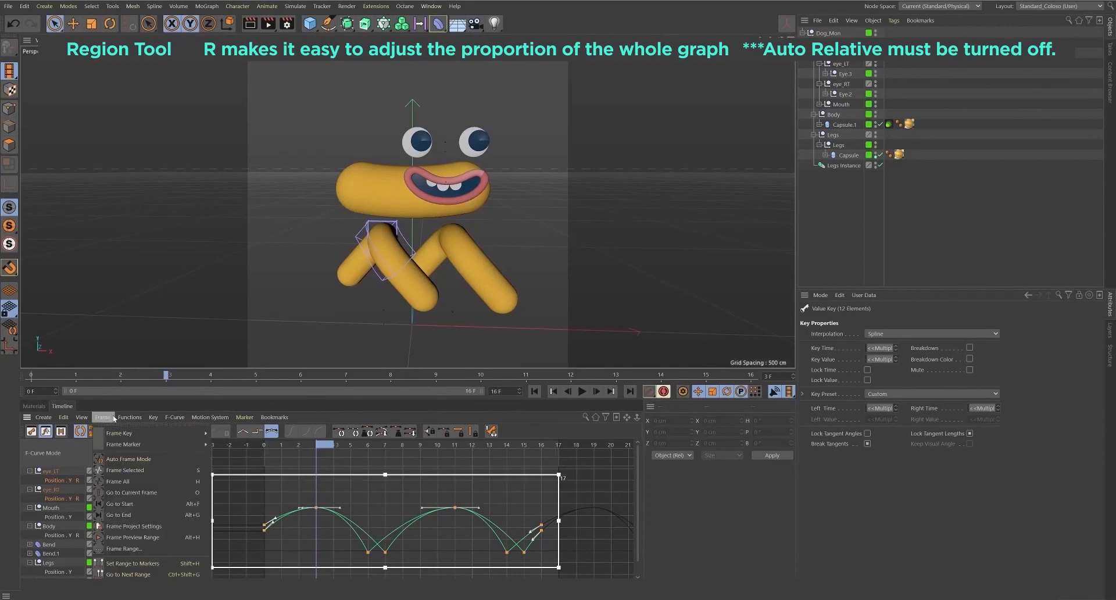
mouse_move(174, 419)
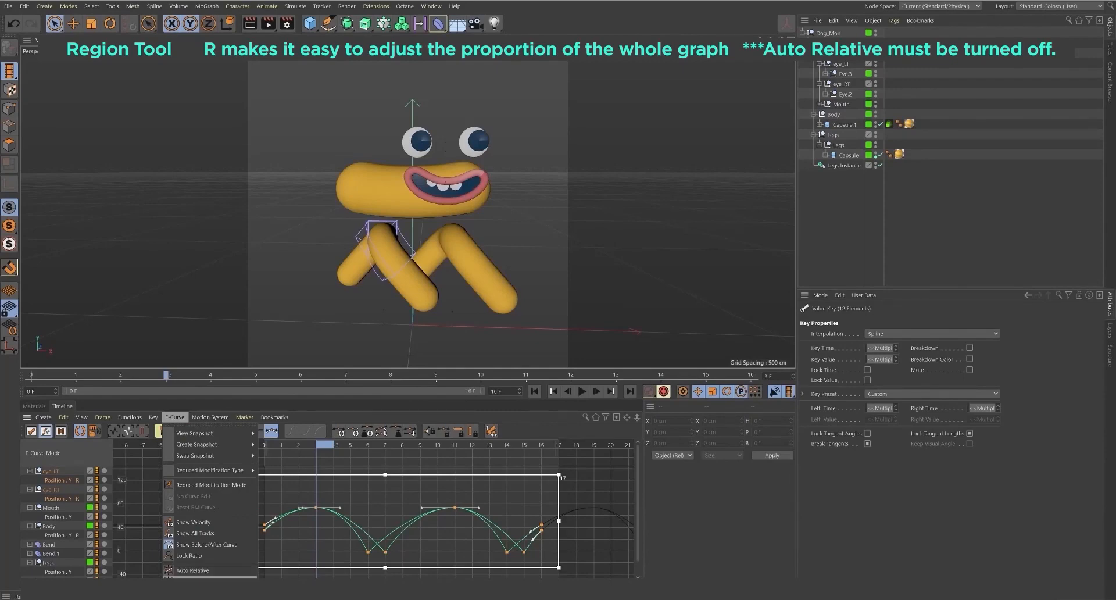
left_click(602, 530)
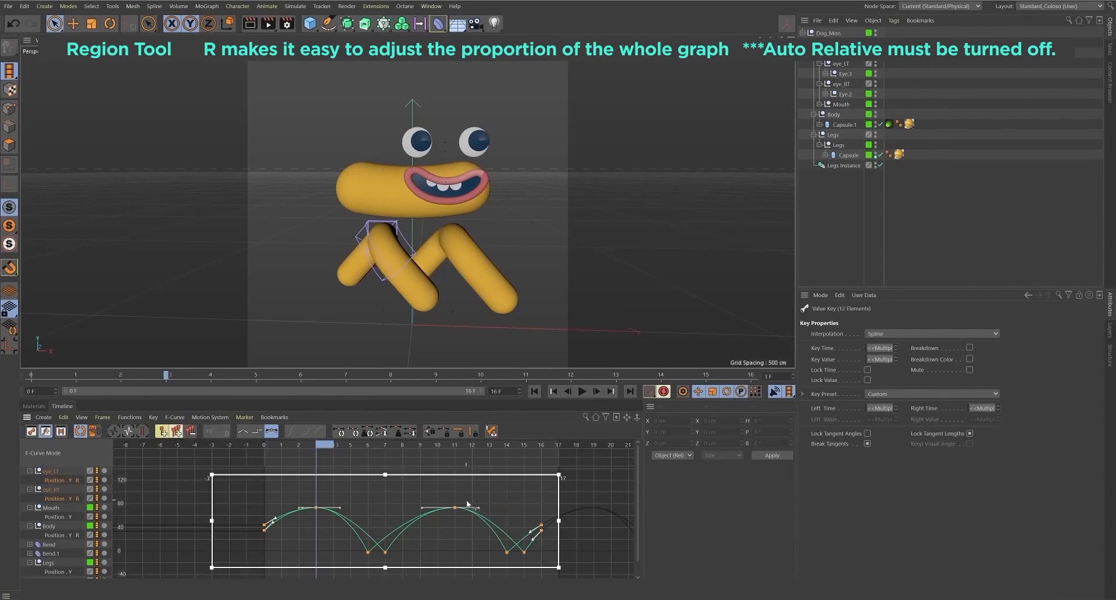
- Try lowering both eyes' bounce peaks further to about 58 cm, play the walk cycle and undo the change
left_click_drag(386, 477, 381, 491)
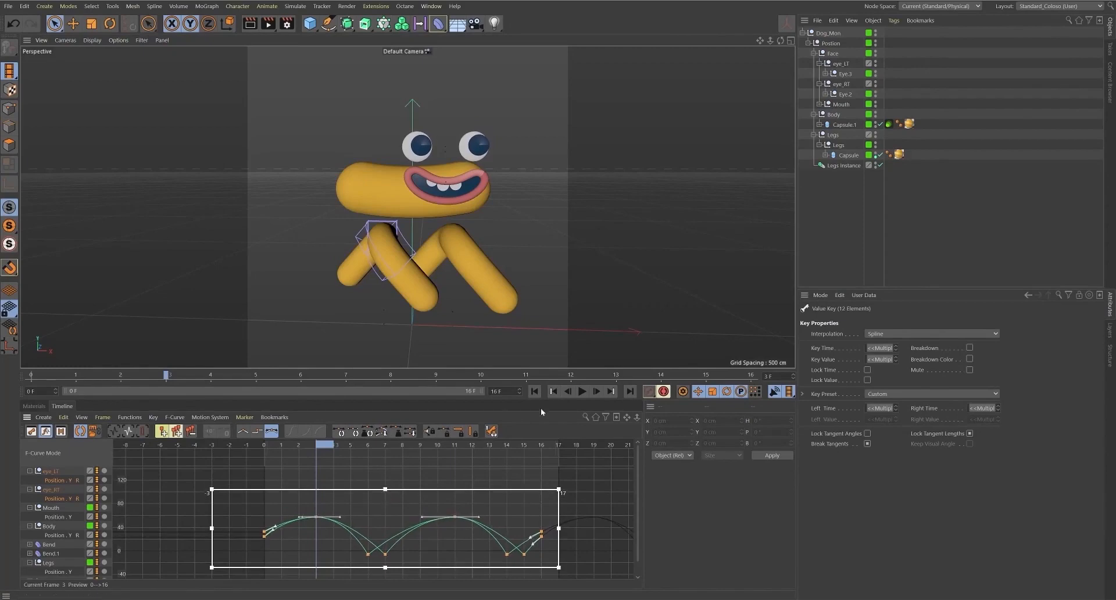
key("Escape")
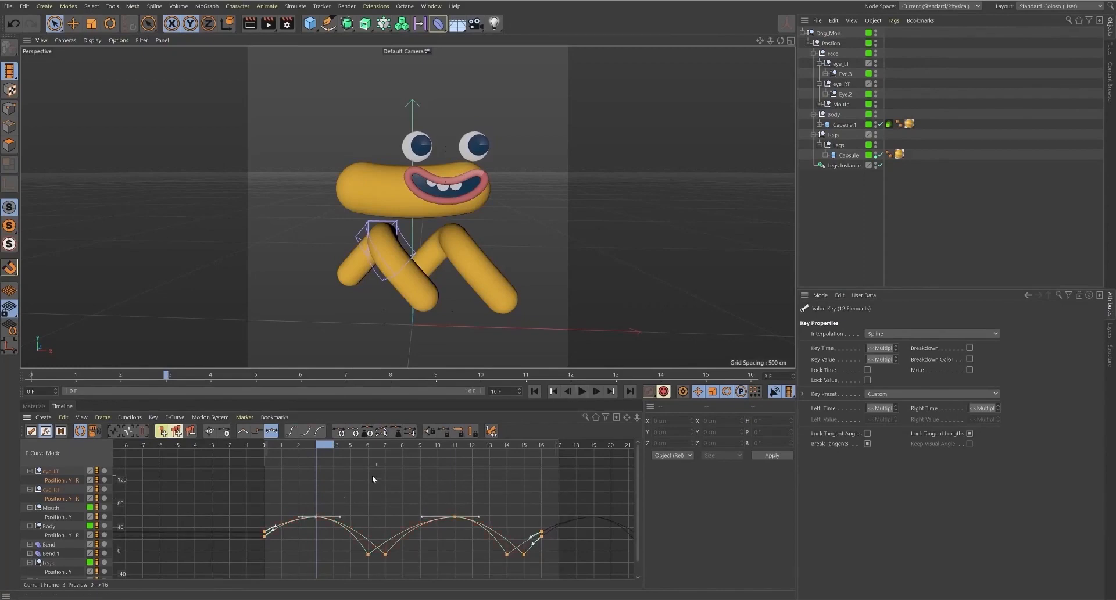
left_click(583, 391)
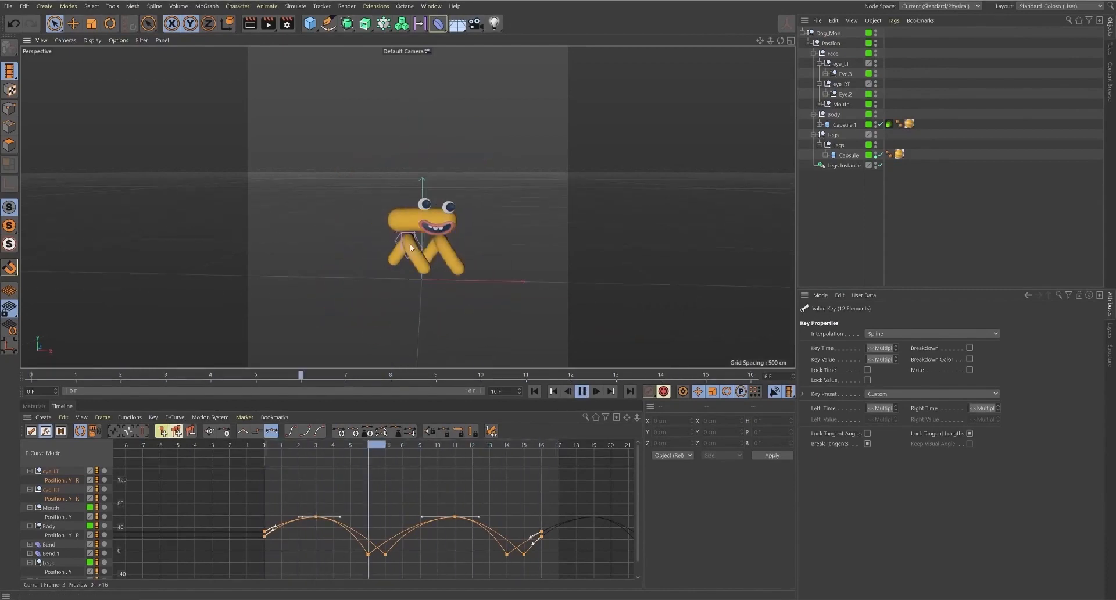
key("ctrl+z")
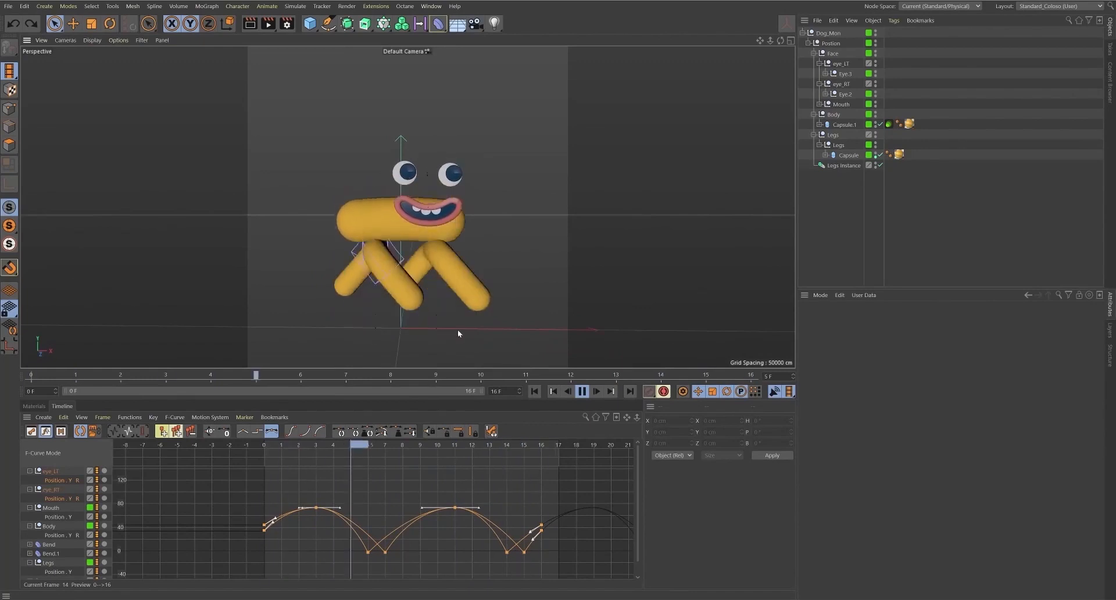
left_click(582, 391)
- Keyframe the Mouth's bank rotation at 4° on frames 7 and 15
left_click(533, 392)
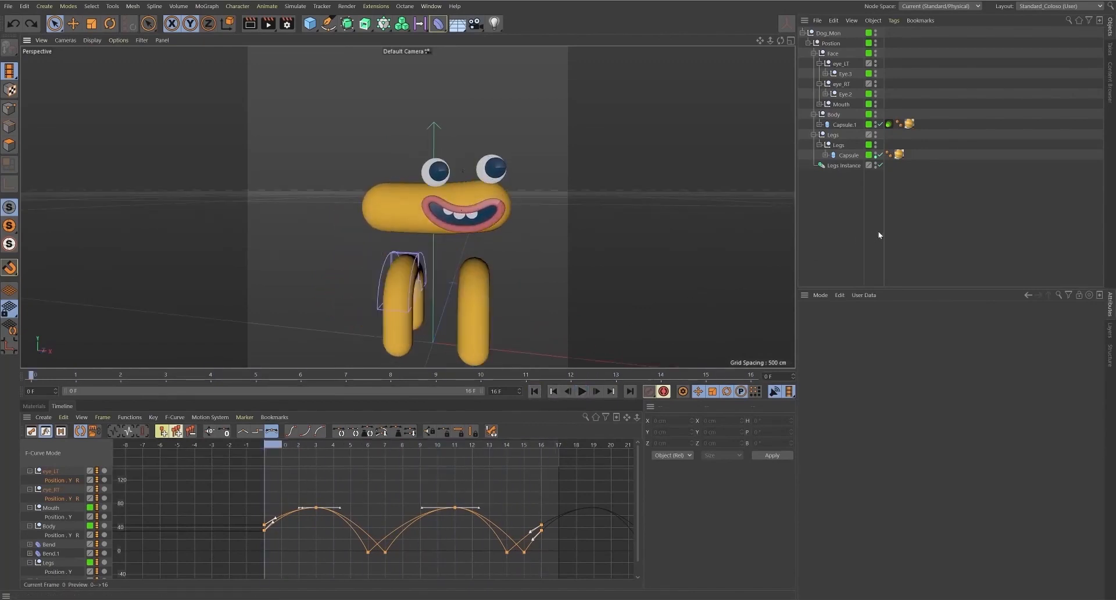
left_click(848, 106)
left_click_drag(981, 367, 985, 375)
key("ctrl+z")
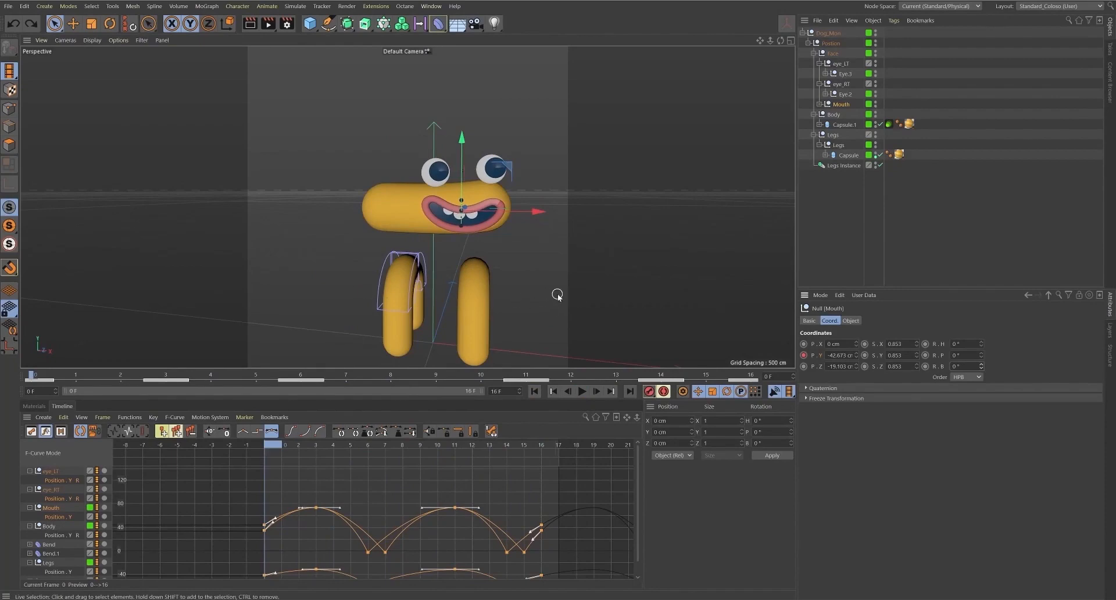
key("g")
key("g")
key("g")
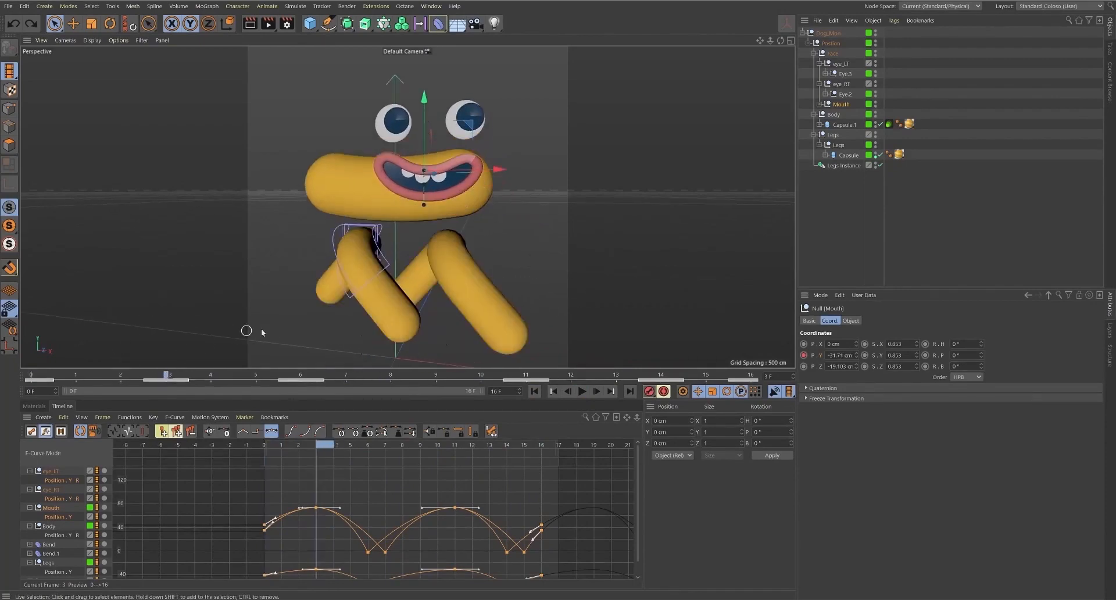
left_click_drag(454, 304, 487, 299, "alt")
left_click_drag(32, 376, 341, 393)
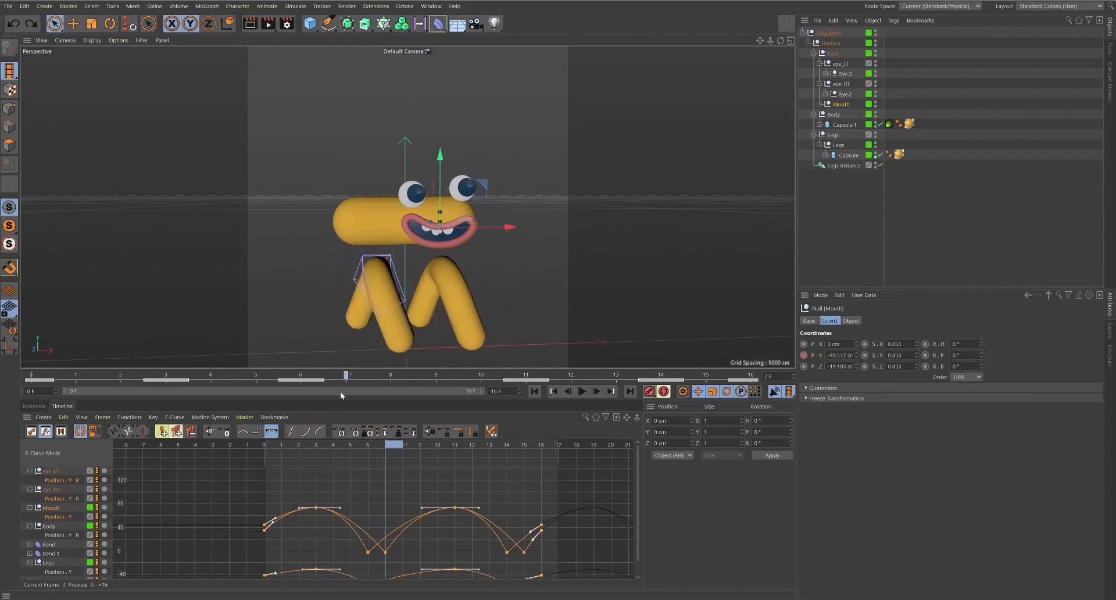
left_click_drag(982, 366, 983, 365)
left_click(925, 366)
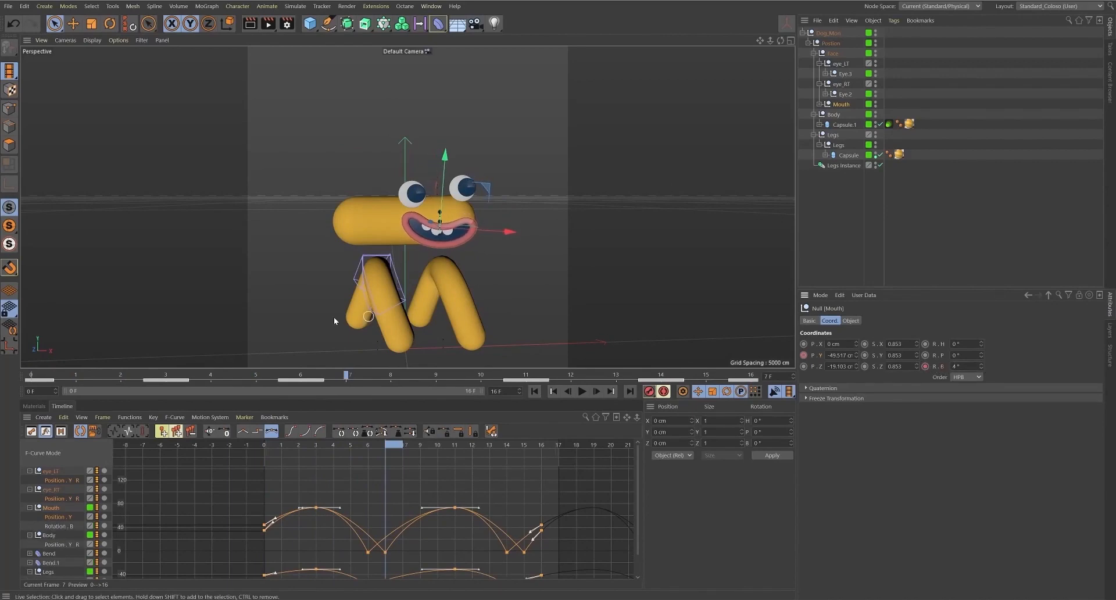
mouse_move(345, 376)
left_mouse_down()
mouse_move(573, 374)
mouse_move(708, 392)
left_mouse_up()
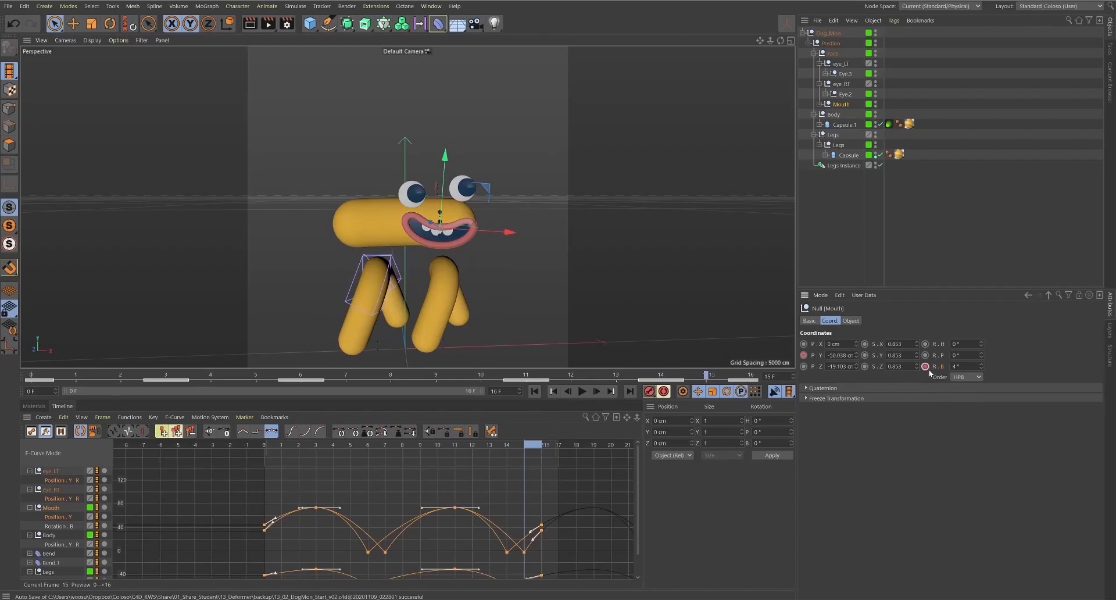
- Show the Mouth's Rotation B curve and keyframe its bank rotation at 0° on frame 12
left_click(58, 525)
left_click_drag(326, 513, 541, 563)
key("s")
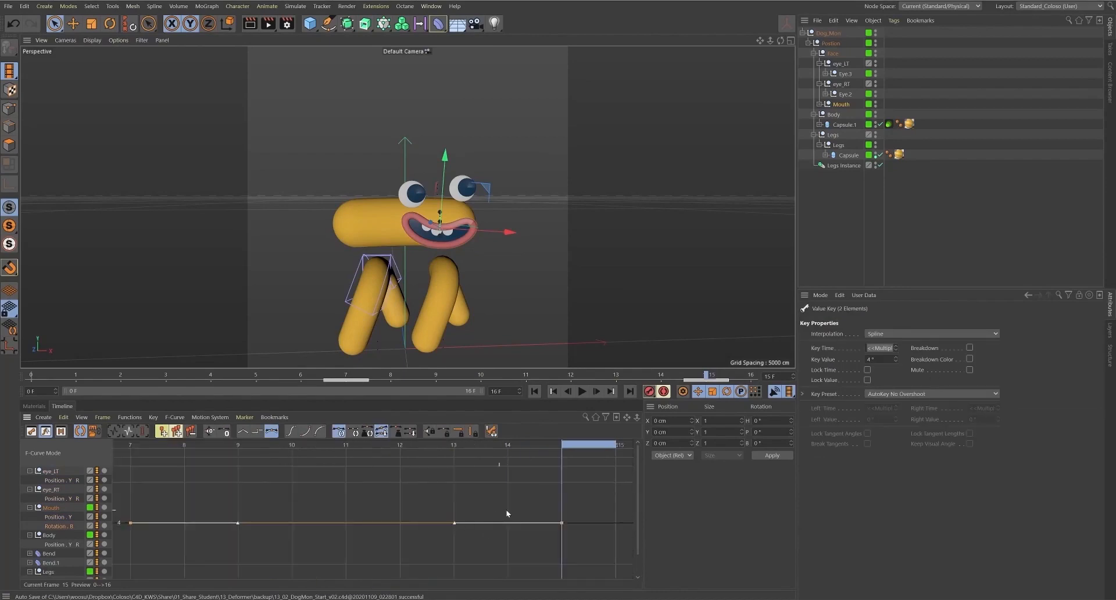
right_click_drag(421, 526, 239, 523, "alt")
left_click_drag(465, 444, 407, 448)
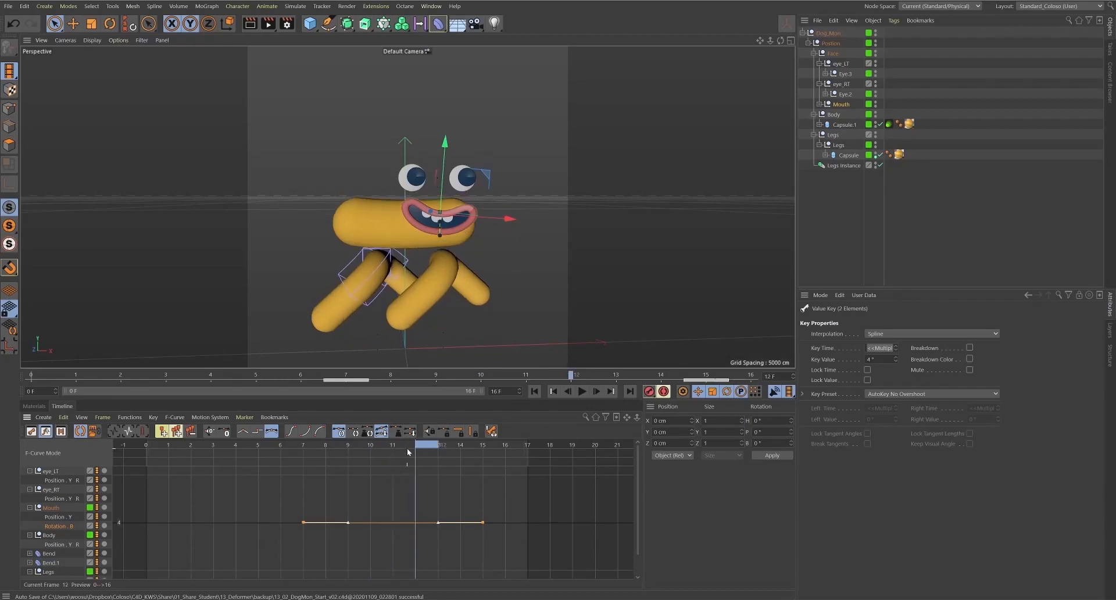
left_click(841, 104)
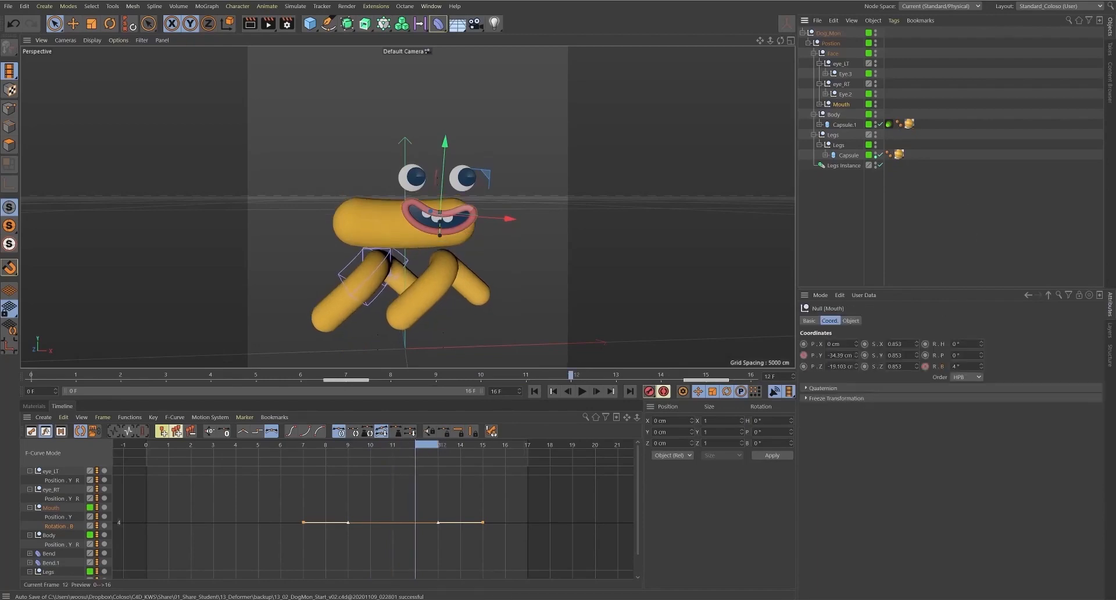
type("0")
key("Return")
left_click(925, 366)
- Copy the Mouth's 0° Rotation B key from frame 12 to frame 4
right_click_drag(459, 540, 384, 472, "alt")
left_click_drag(435, 449, 273, 477)
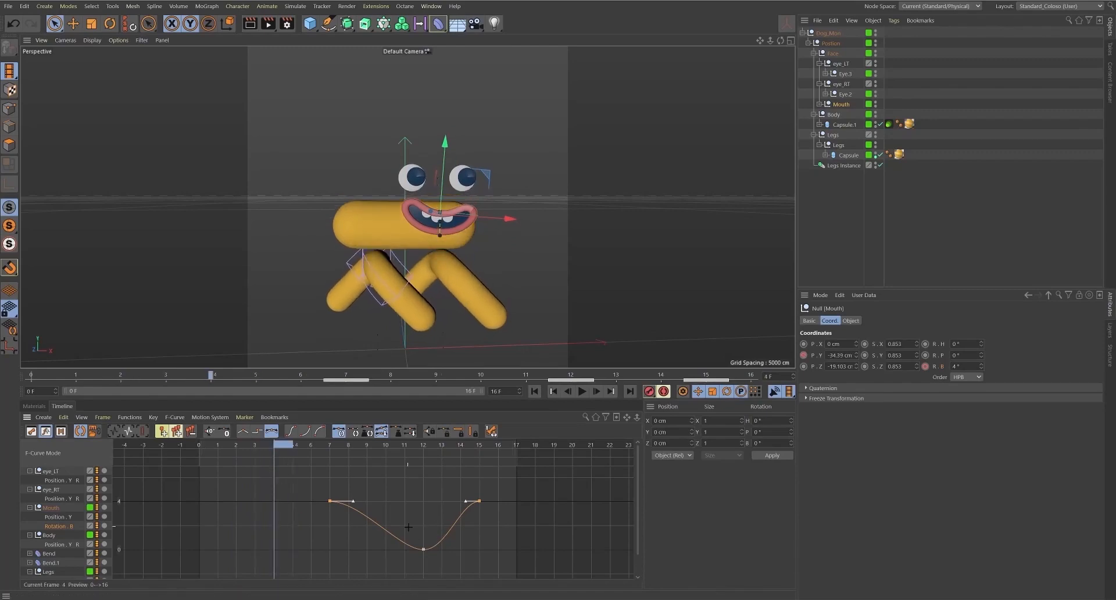
left_click_drag(408, 527, 456, 560)
key("ctrl+c")
key("ctrl+v")
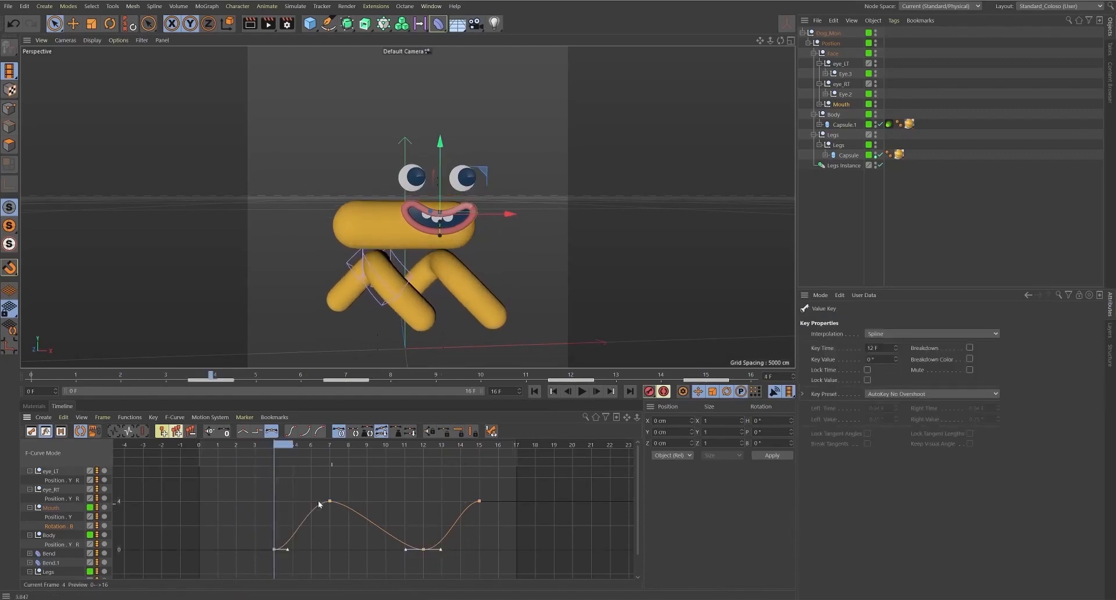
right_click_drag(405, 501, 319, 507, "alt")
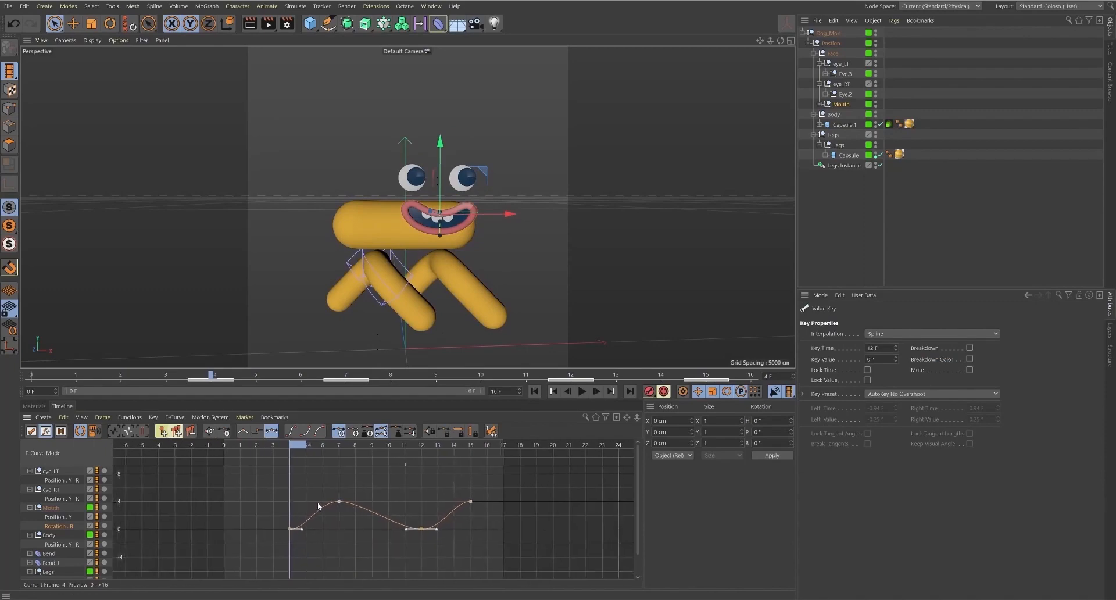
- Duplicate the Mouth's Rotation B keys so the wave extends back to frame -4 and forward to frame 23
left_click_drag(255, 490, 537, 560)
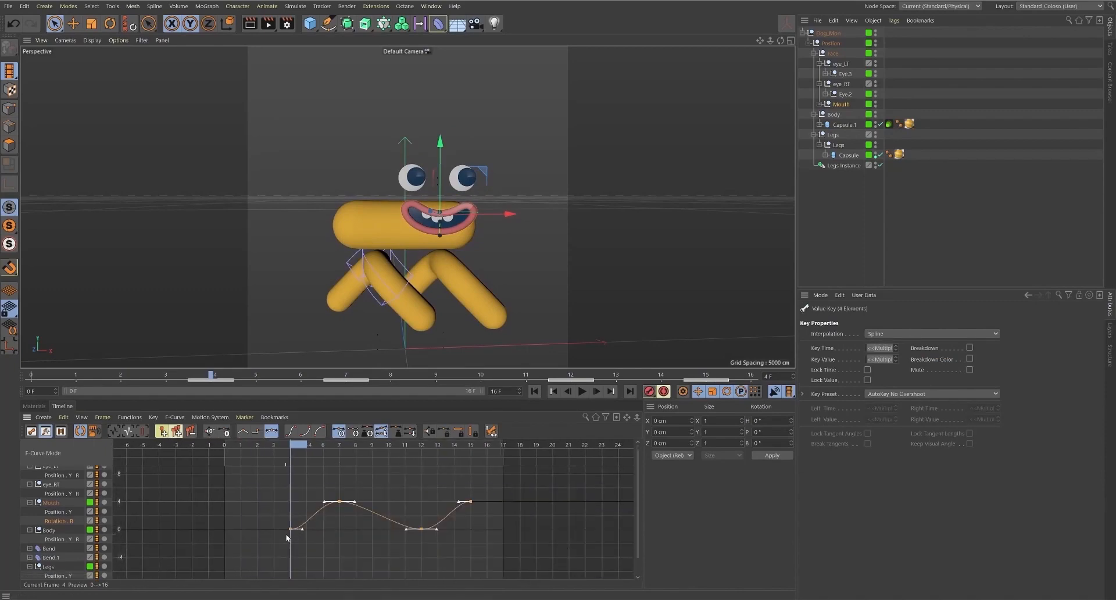
left_click_drag(324, 488, 488, 556)
left_click_drag(340, 502, 469, 501, "ctrl")
left_click_drag(253, 489, 286, 538)
right_click_drag(457, 546, 280, 527, "alt")
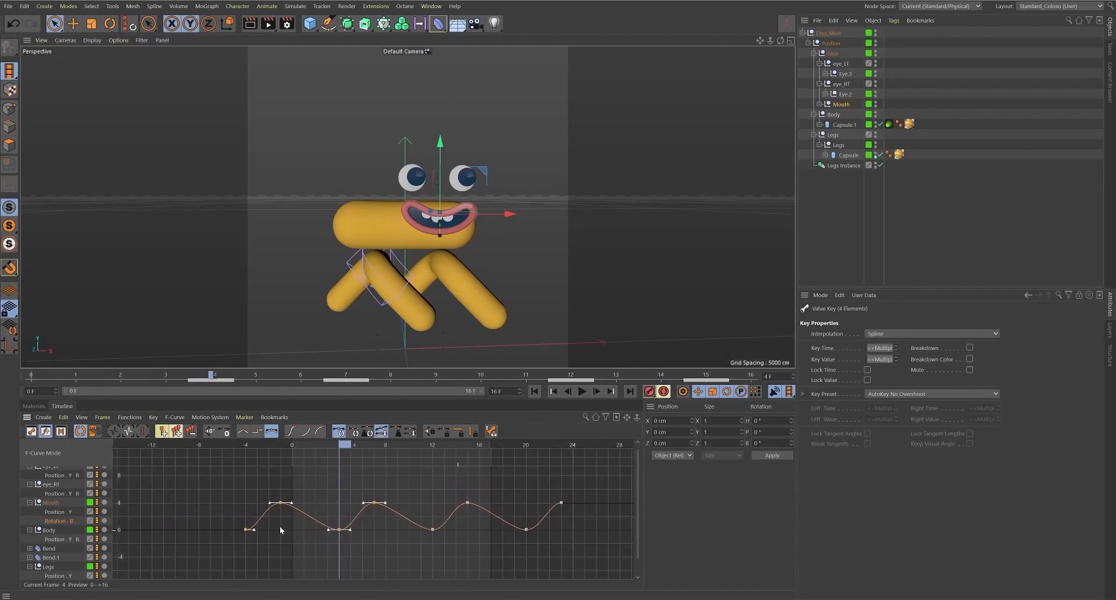
- Add Mouth Rotation B keys on the curve at frames 0 and 16 and delete all keys outside that range
key("shift+f")
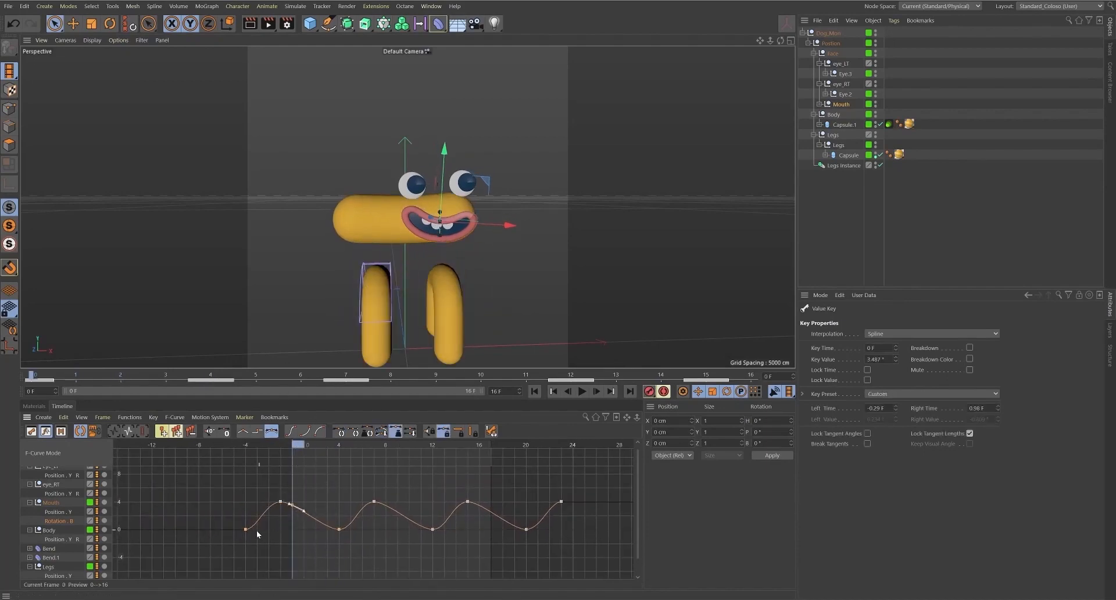
left_click_drag(289, 538, 219, 473)
key("Delete")
left_click(507, 444)
left_click_drag(264, 486, 305, 526)
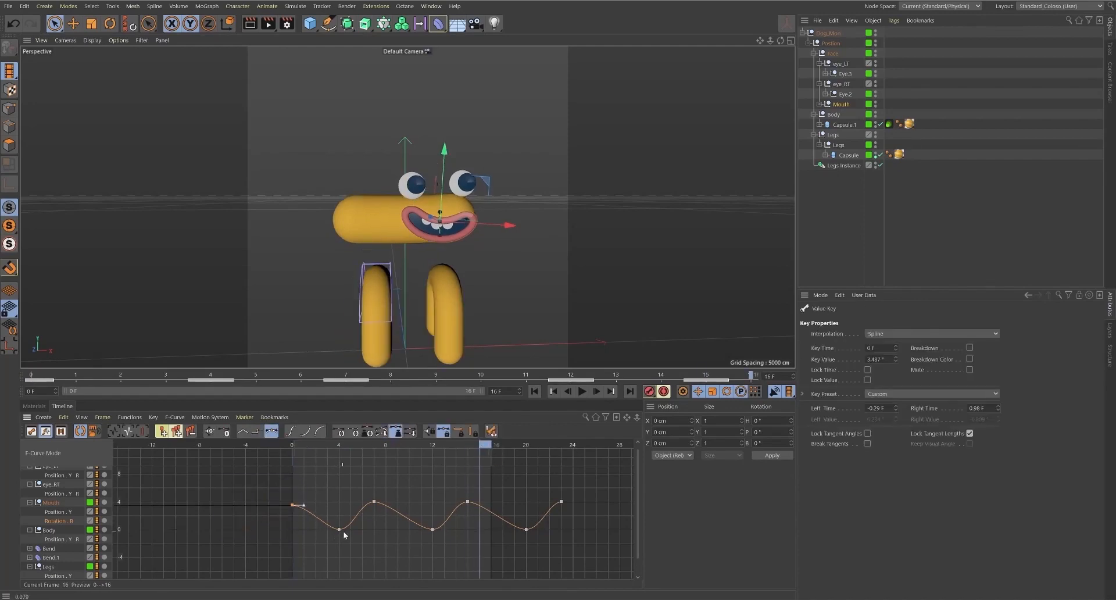
left_click_drag(523, 484, 560, 545)
key("Delete")
- Select all six Mouth Rotation B keys and set the track to Repeat After
left_click_drag(530, 483, 270, 539)
left_click(129, 418)
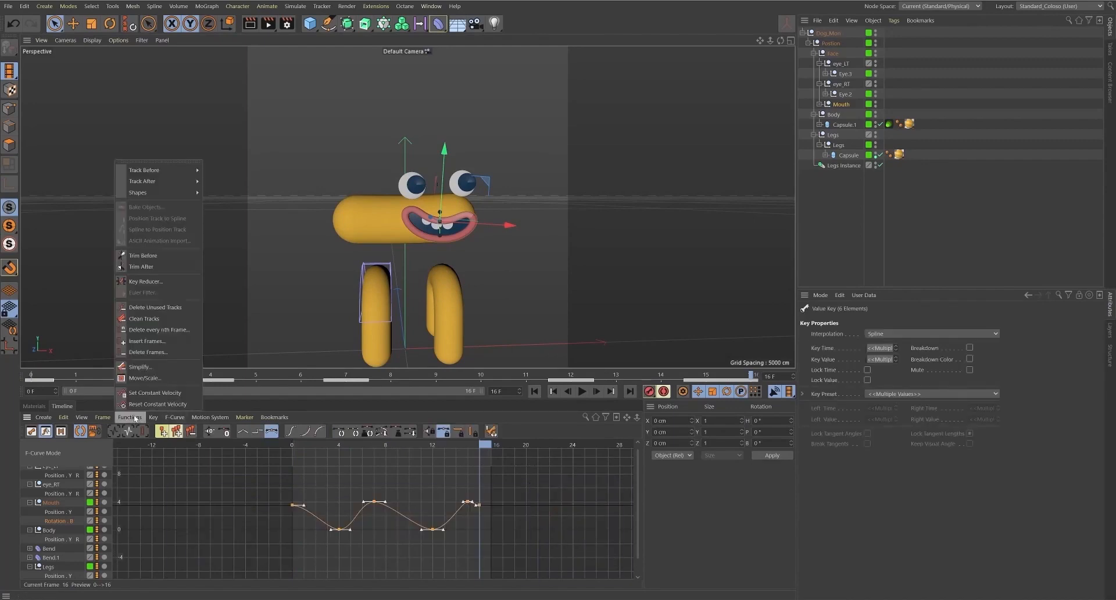
mouse_move(195, 186)
left_click(232, 217)
key("h")
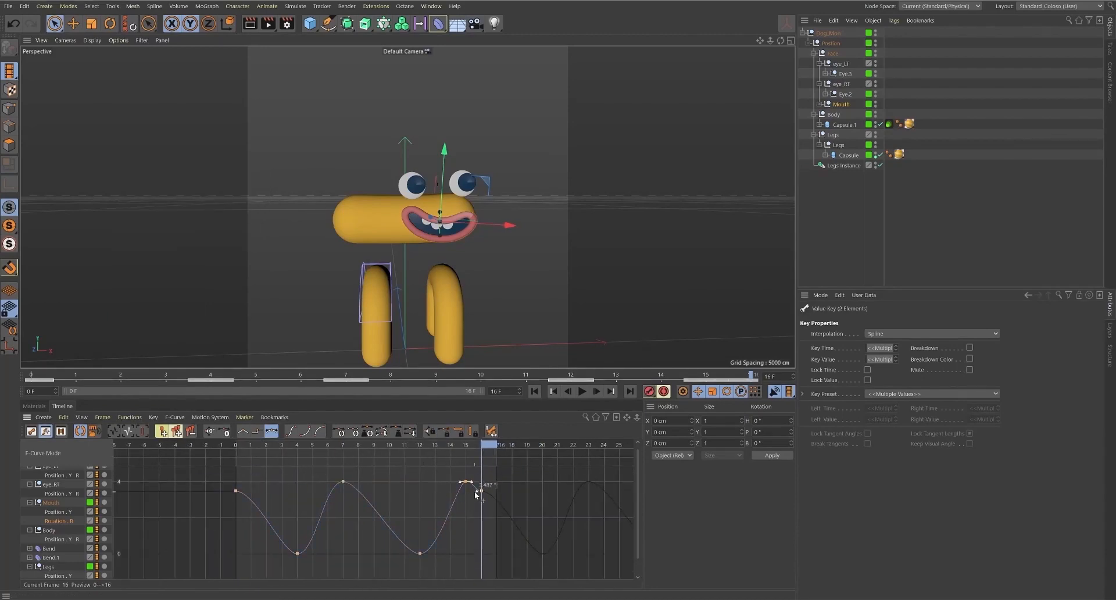
- Slope the tangents of the Mouth's Rotation B keys at frames 0 and 16 along the curve for a smooth loop
left_click_drag(504, 492, 506, 487)
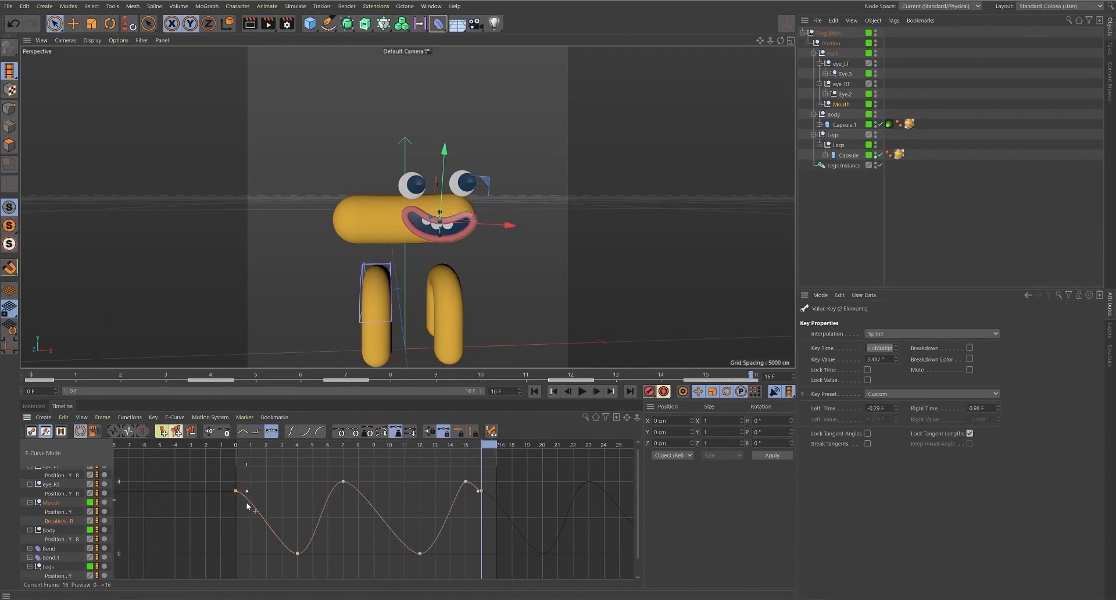
key("ctrl+z")
key("ctrl+y")
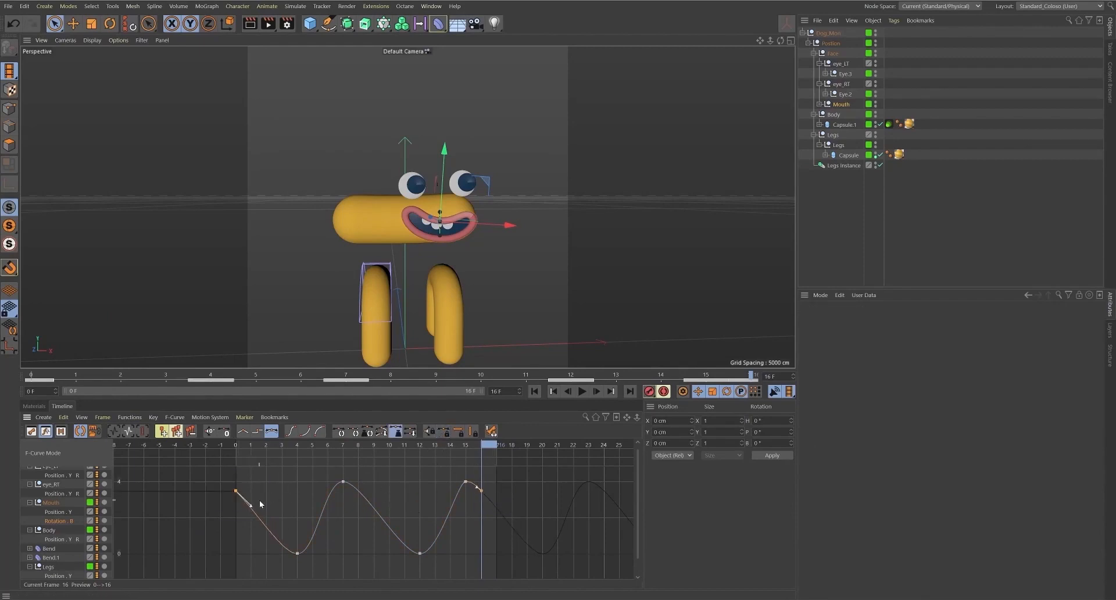
right_click_drag(478, 517, 528, 503, "alt")
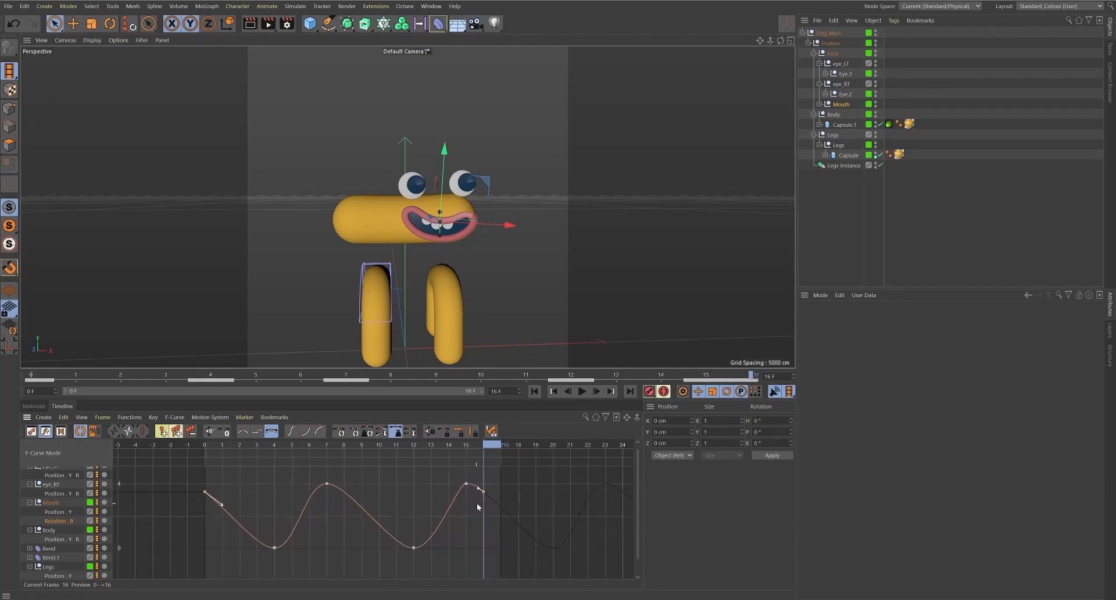
- Lengthen the flat tangents of the Mouth's Rotation B peak keys at frames 7 and 15 and low keys at frames 4 and 12
left_click(465, 485)
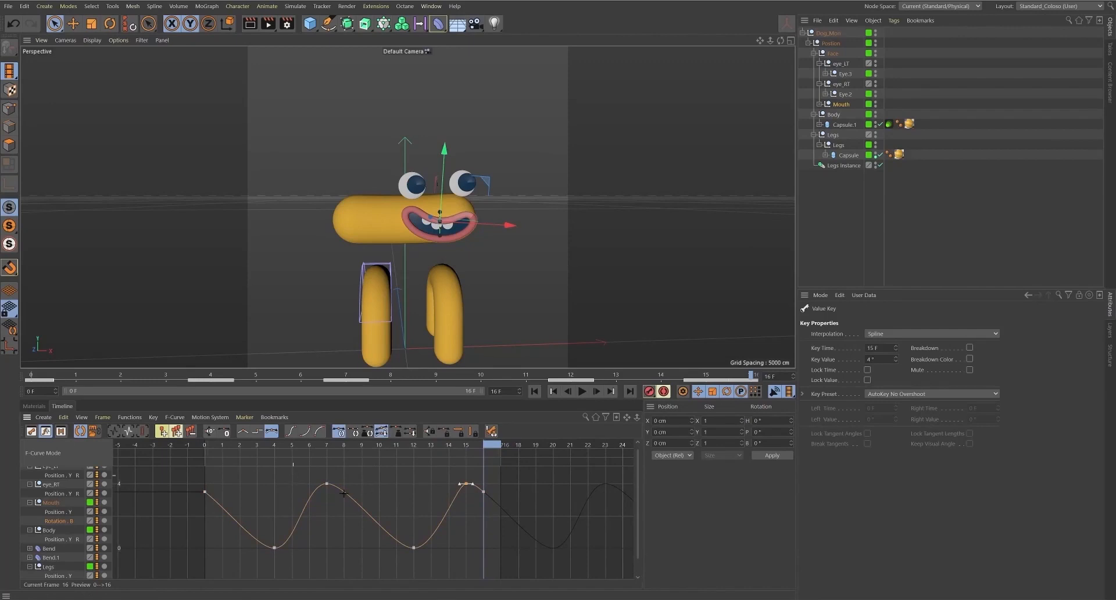
key("t")
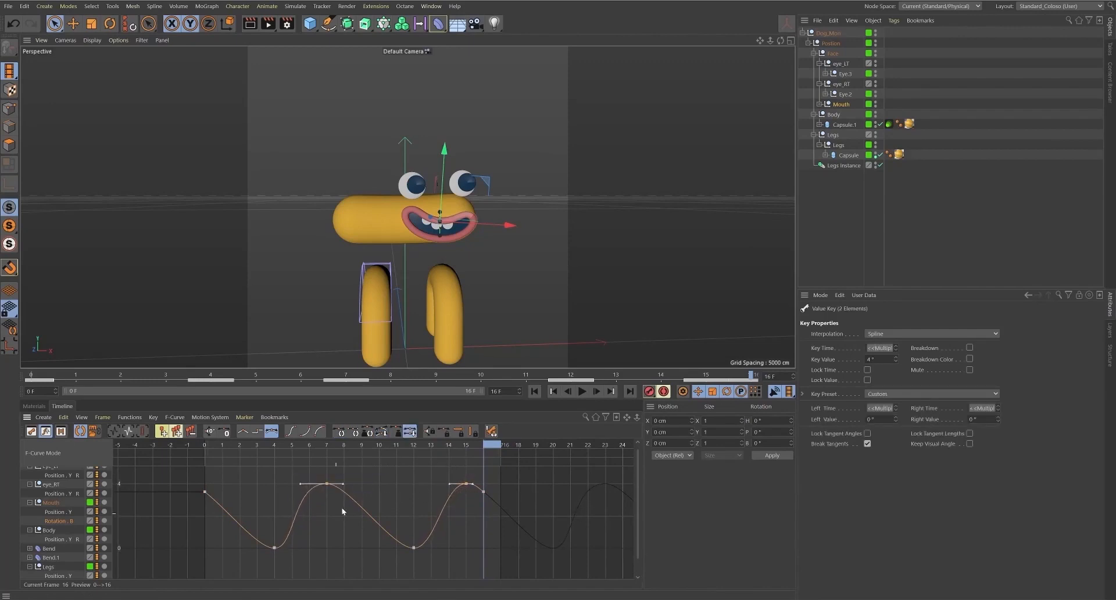
left_click_drag(457, 448, 278, 505)
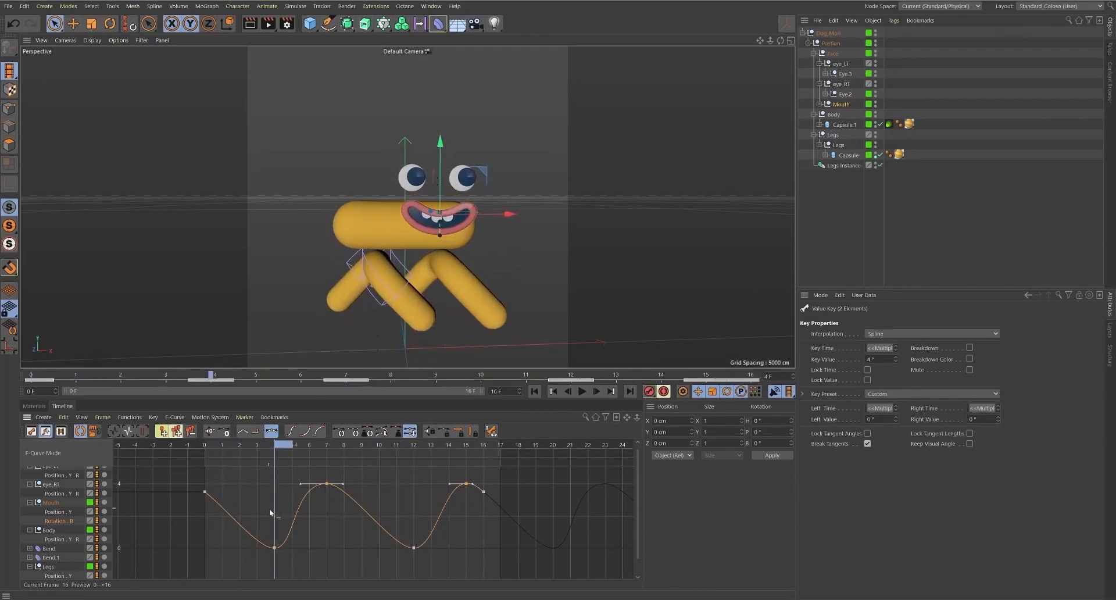
left_click_drag(246, 563, 425, 541)
left_click_drag(274, 547, 252, 547)
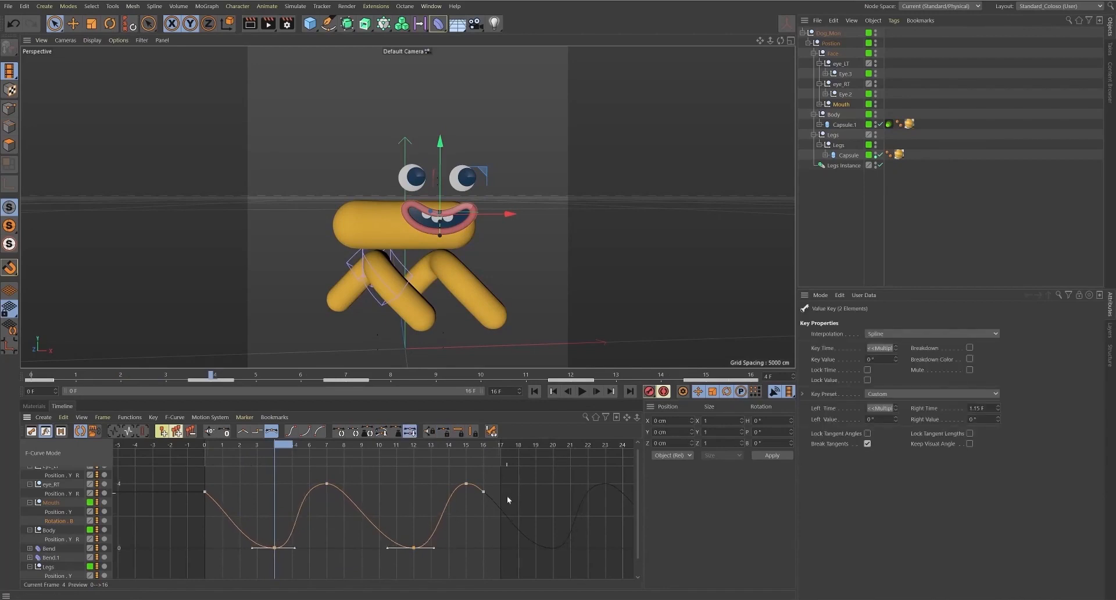
- Lower the Mouth's Rotation B keys at frames 4 and 12 to about -3.5° and preview the animation
scroll(507, 493, "down", 3)
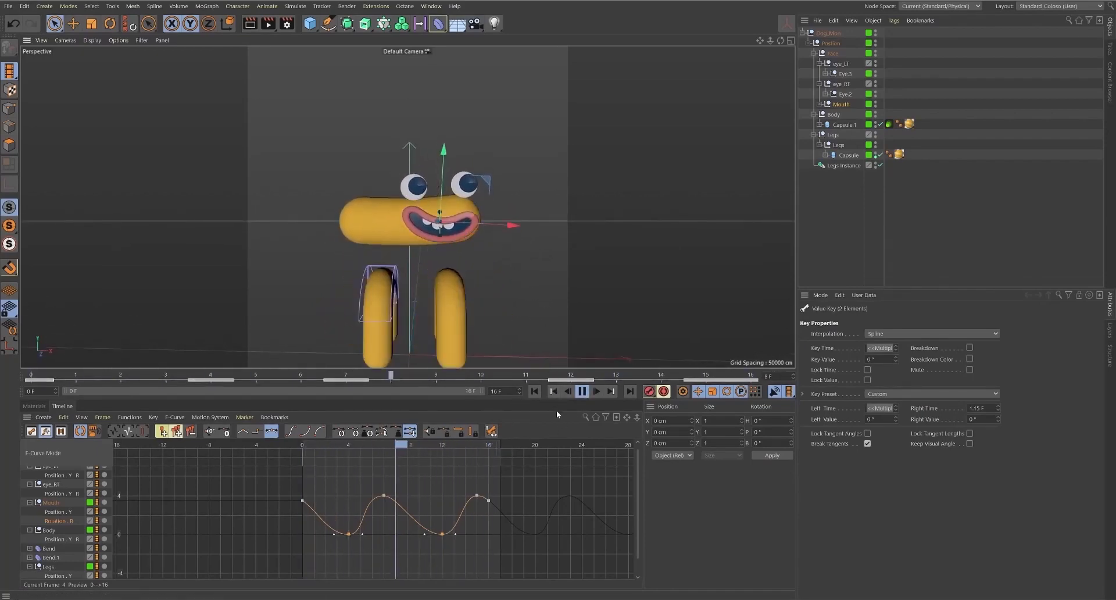
key("space")
left_click(347, 447)
left_click_drag(346, 447, 352, 450)
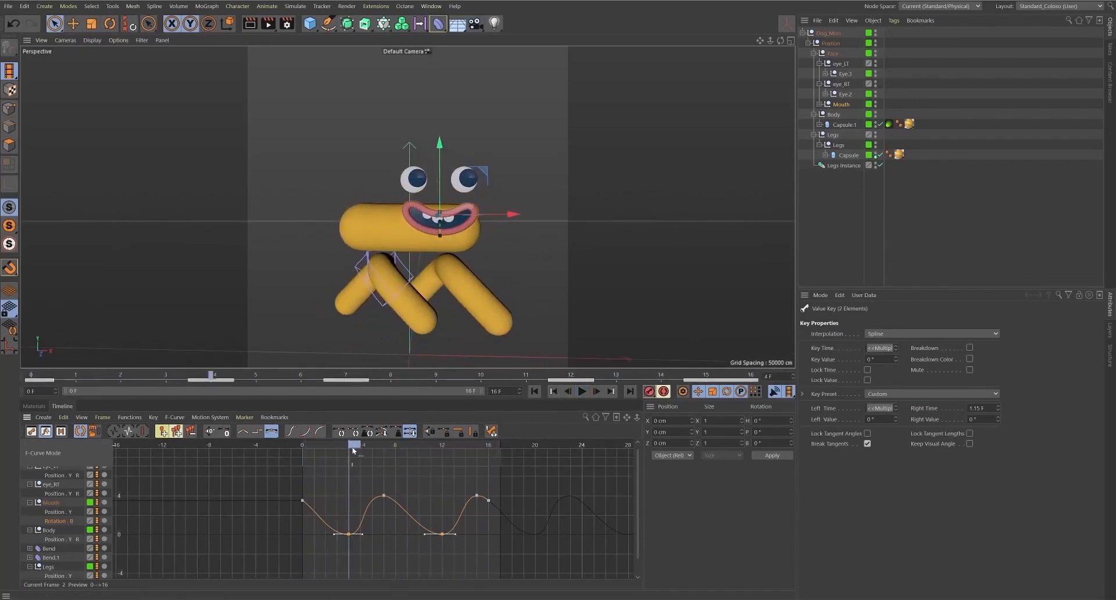
left_click_drag(323, 570, 494, 512)
mouse_move(442, 535)
left_mouse_down()
mouse_move(444, 572)
mouse_move(443, 545)
mouse_move(443, 555)
left_mouse_up()
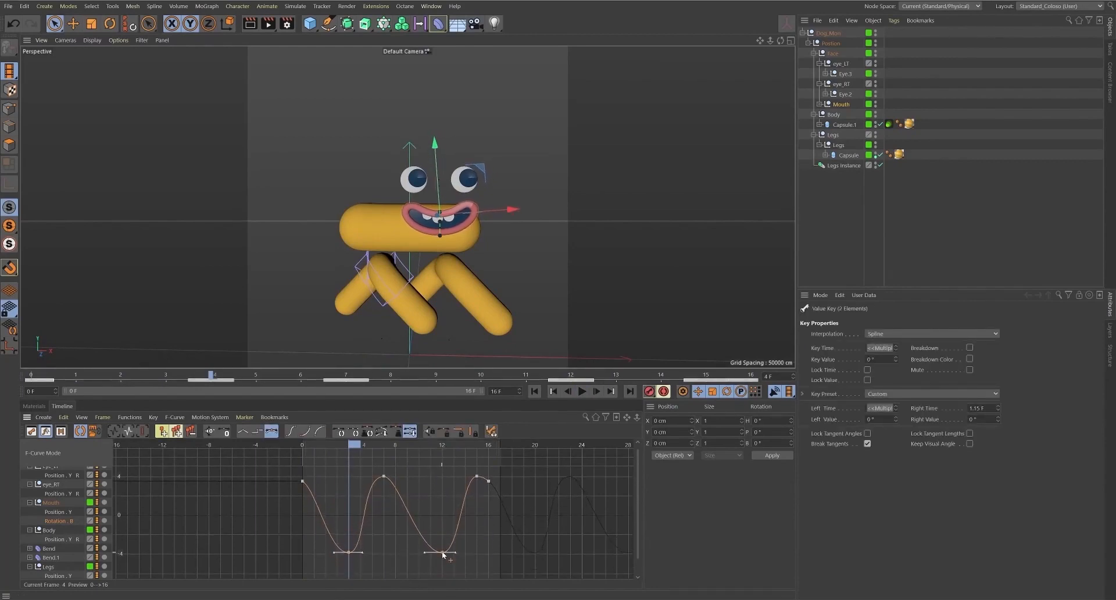
left_click(583, 390)
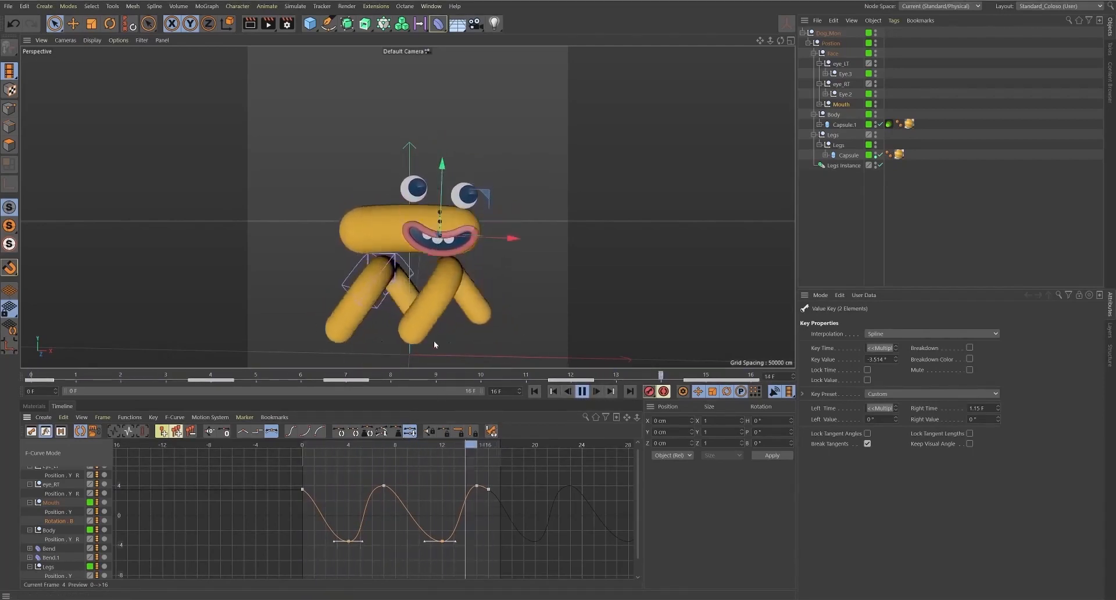
left_click(582, 391)
- Keyframe the Strength of both Bend deformers under Mouth at -74° on frame 4
left_click(349, 447)
left_click(819, 104)
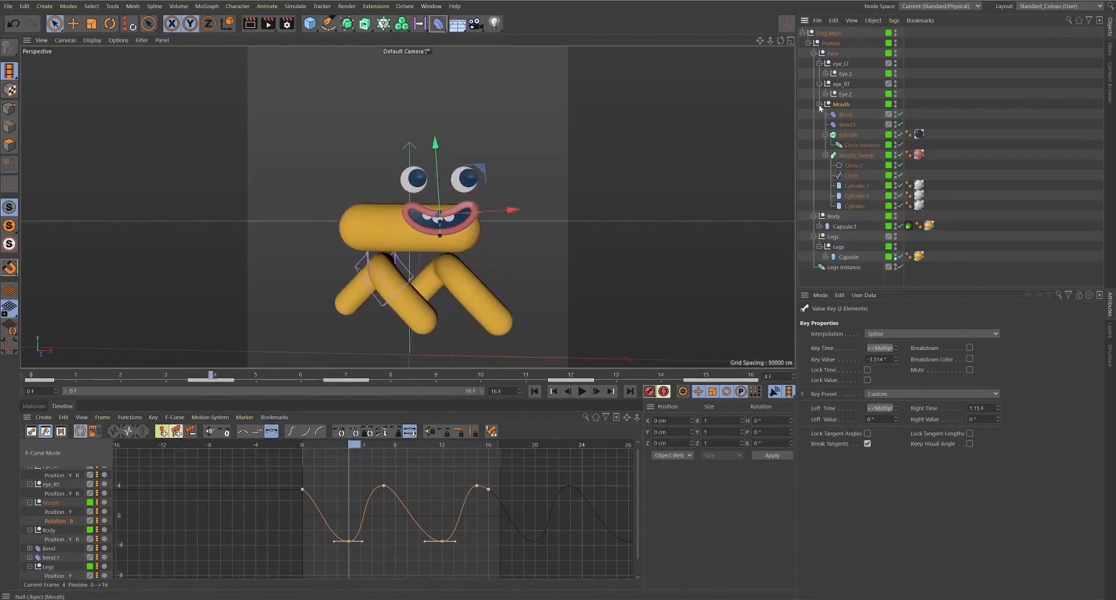
left_click(846, 114)
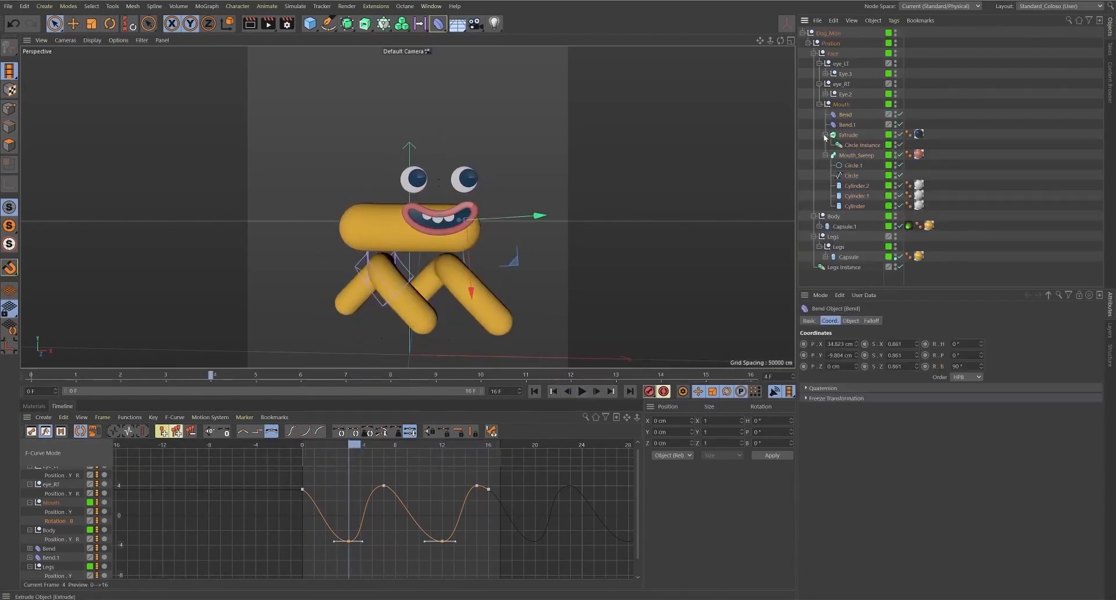
left_click(847, 114, "shift")
left_click(851, 321)
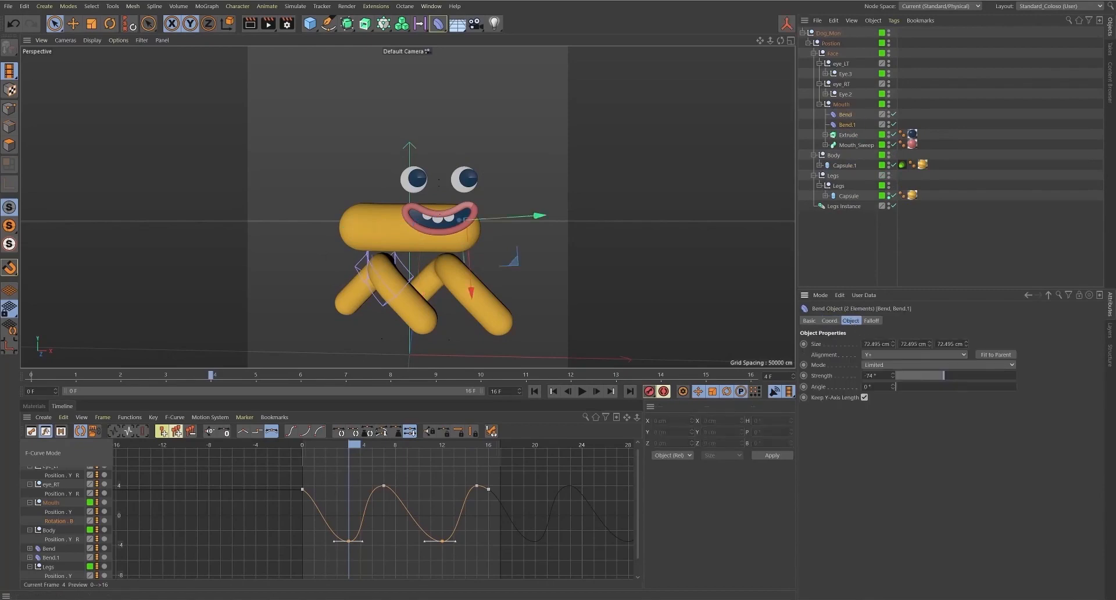
mouse_move(941, 376)
left_mouse_down()
mouse_move(949, 378)
mouse_move(933, 375)
left_mouse_up()
- Keyframe the mouth Bends' Strength at about -50° on frame 7 and -74° on frame 12
mouse_move(350, 445)
left_mouse_down()
mouse_move(290, 441)
mouse_move(392, 453)
mouse_move(303, 456)
mouse_move(362, 463)
mouse_move(353, 469)
left_mouse_up()
left_click_drag(327, 440, 387, 460)
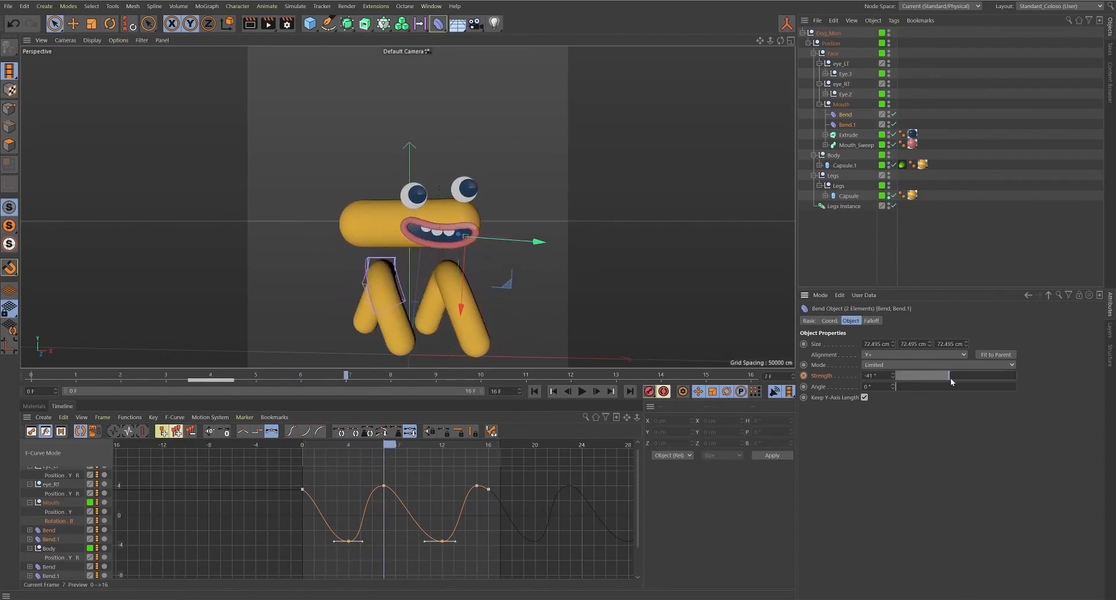
left_click_drag(375, 451, 387, 443)
left_click_drag(927, 376, 957, 379)
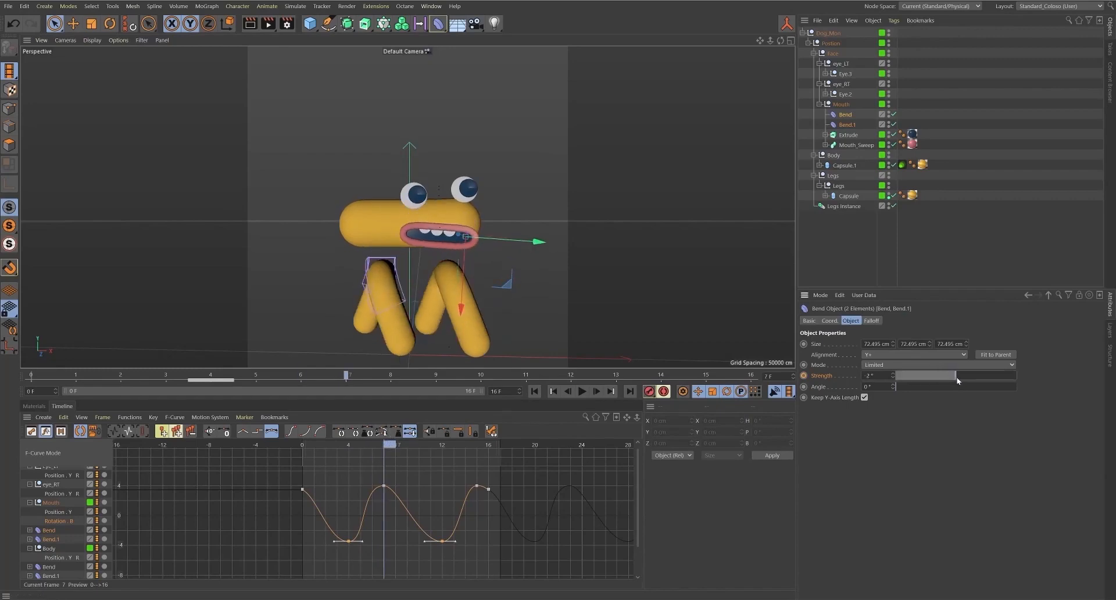
mouse_move(244, 380)
left_mouse_down()
mouse_move(105, 390)
mouse_move(347, 381)
mouse_move(278, 398)
mouse_move(552, 399)
left_mouse_up()
left_click_drag(949, 375, 943, 376)
left_click(805, 376)
- Duplicate the Strength keys of both mouth Bends so the wave runs from frame -4 to frame 20
left_click_drag(428, 444, 353, 451)
left_click(48, 531)
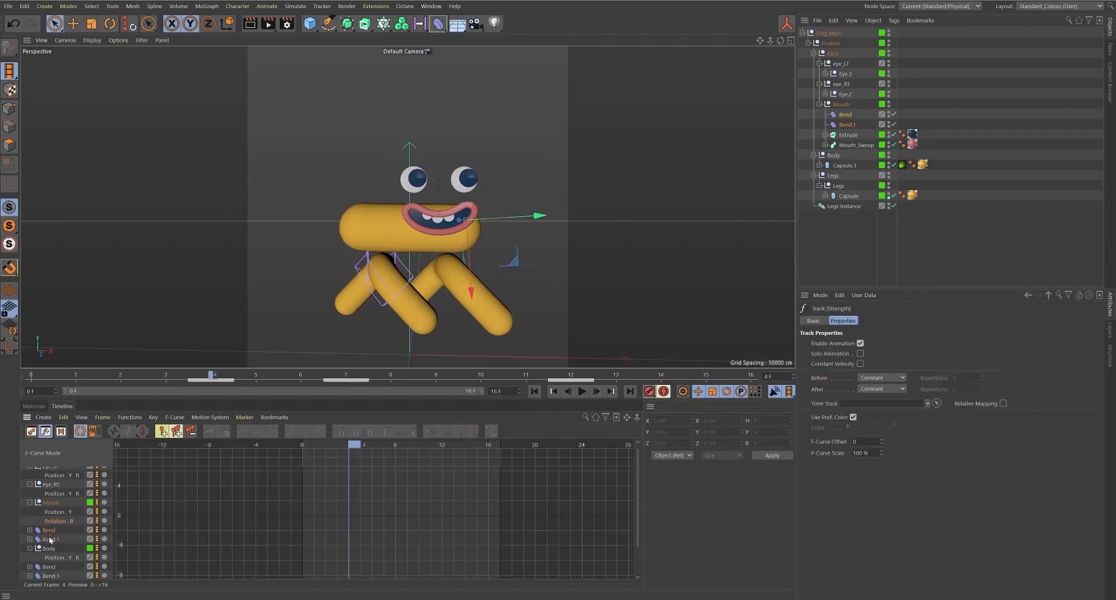
key("h")
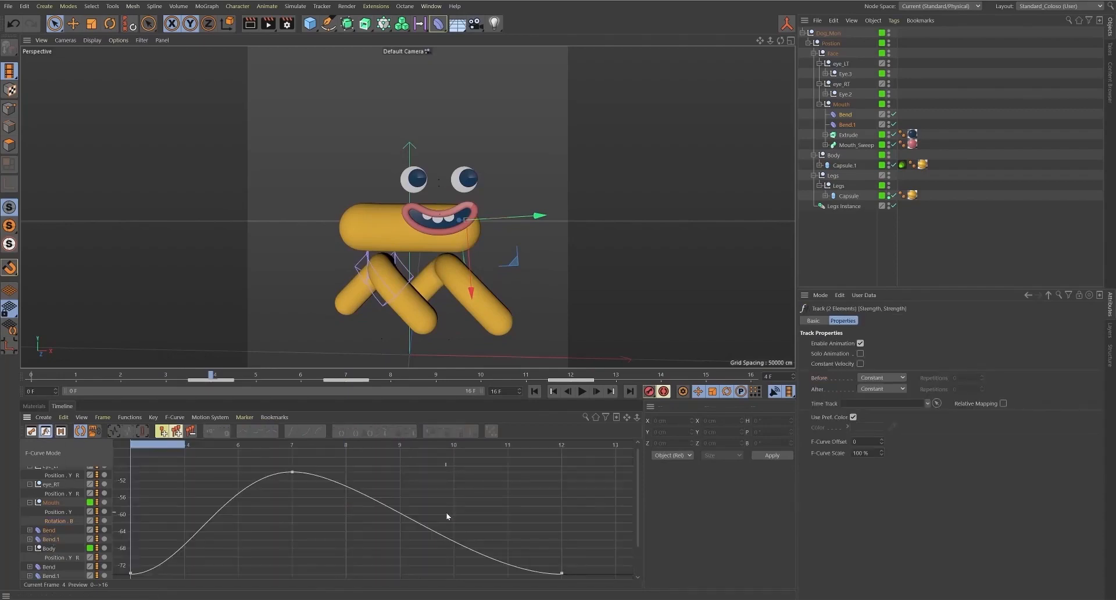
key("g")
right_click_drag(514, 521, 463, 413, "alt")
middle_click_drag(420, 480, 325, 483, "alt")
key("ctrl+a")
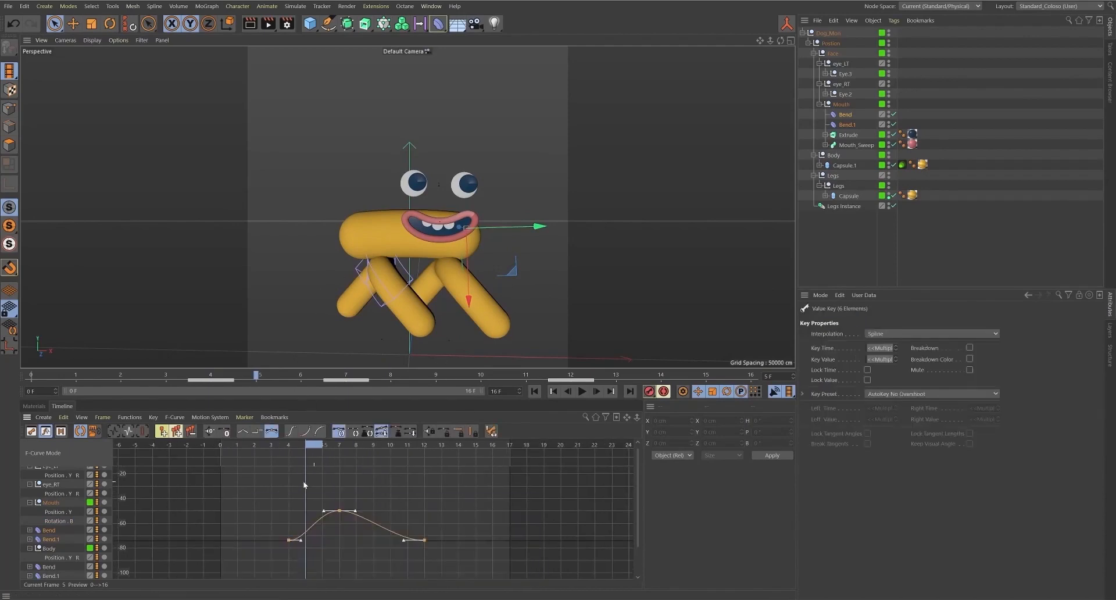
left_click_drag(407, 542, 434, 547)
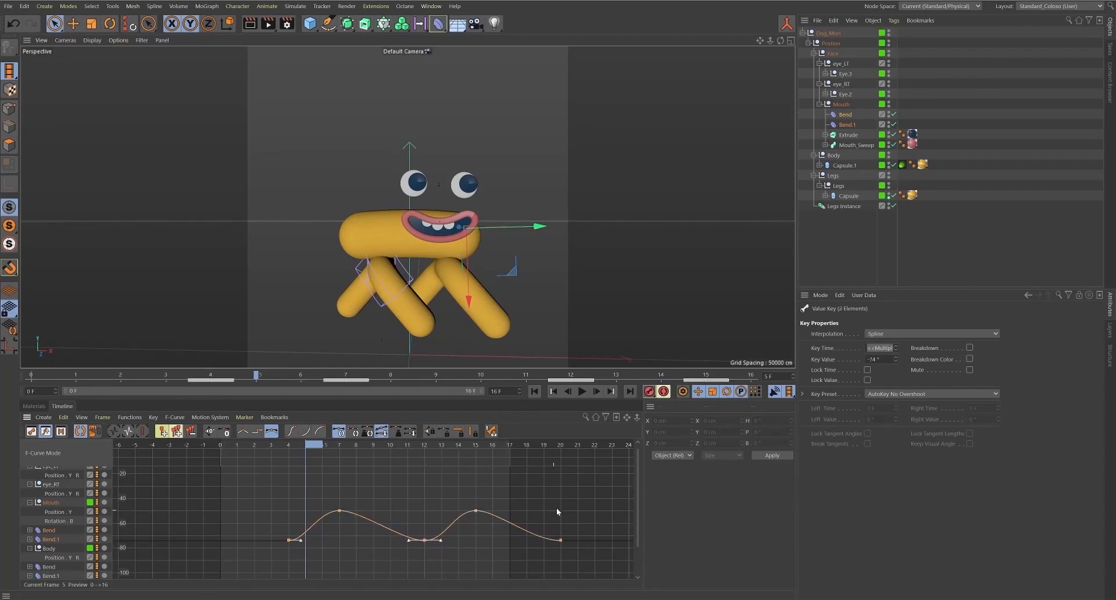
left_click_drag(446, 492, 225, 568)
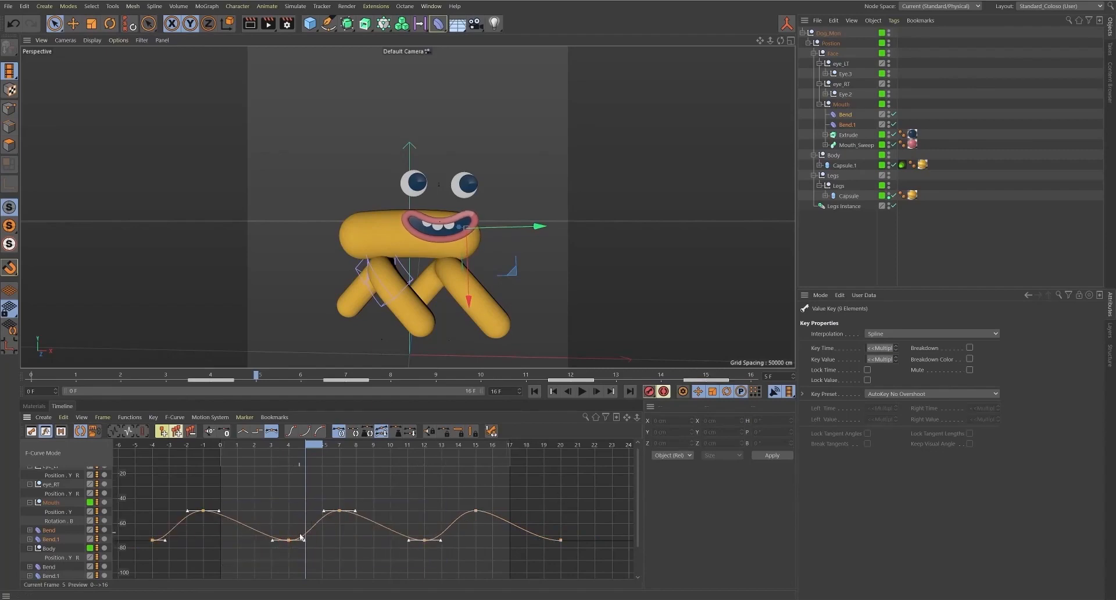
- Play the walk cycle and view it from another angle to check the mouth's bending
left_click(539, 392)
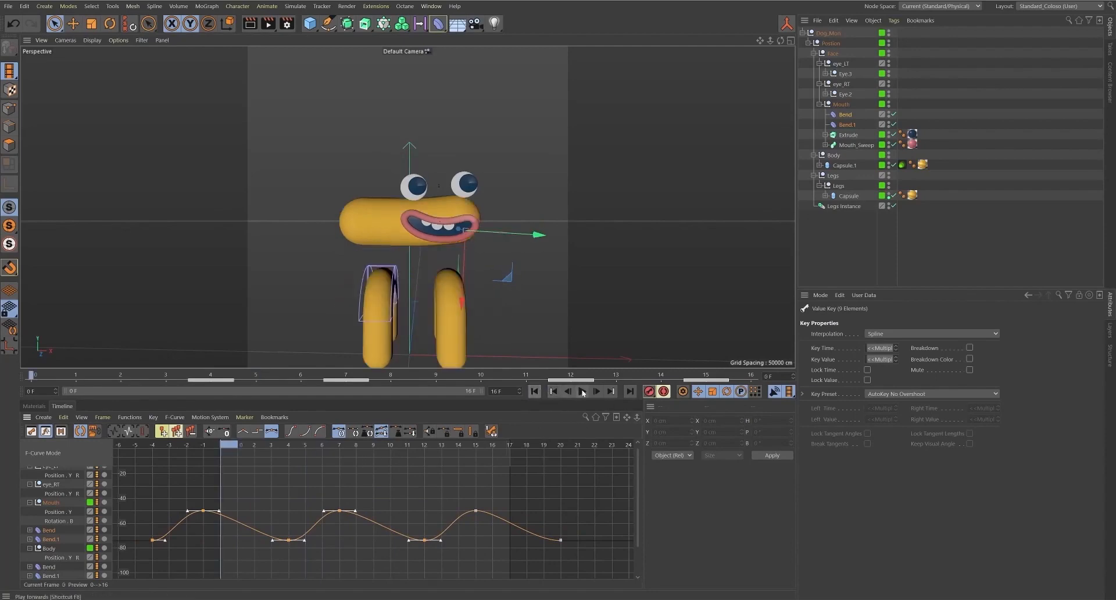
left_click(582, 392)
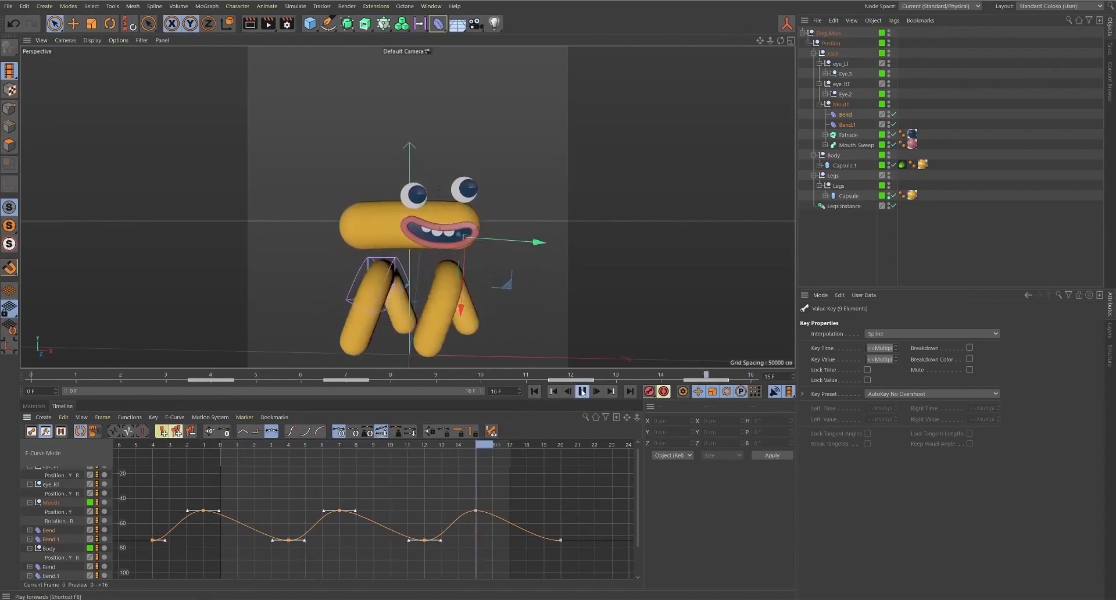
left_click_drag(490, 326, 479, 260, "alt")
left_click_drag(546, 282, 546, 289, "alt")
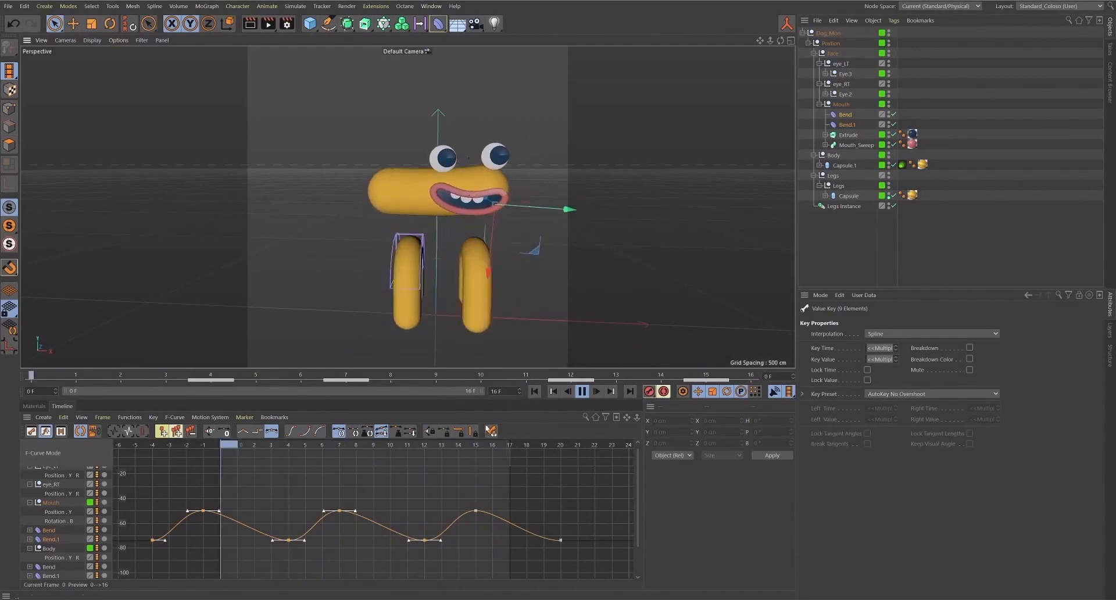
left_click(582, 393)
left_click_drag(281, 445, 351, 447)
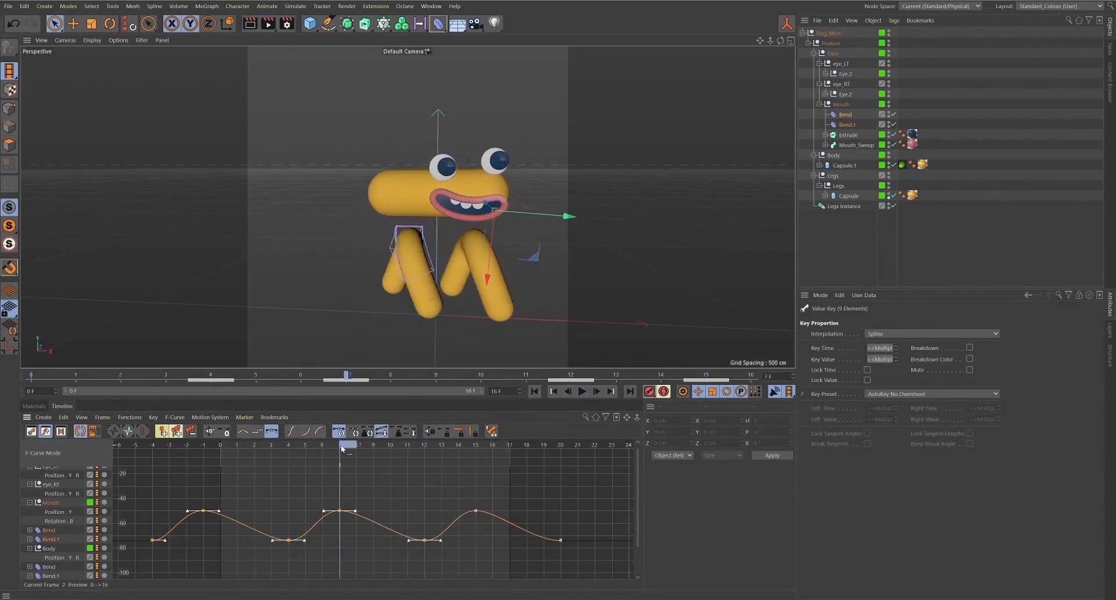
- Raise the upper Strength keys of both mouth Bends to about -26° while checking playback
left_click_drag(155, 487, 514, 529)
right_click_drag(433, 500, 378, 444, "alt")
right_click_drag(444, 494, 475, 483, "alt")
mouse_move(468, 503)
left_mouse_down()
mouse_move(468, 464)
mouse_move(468, 490)
left_mouse_up()
left_click(581, 394)
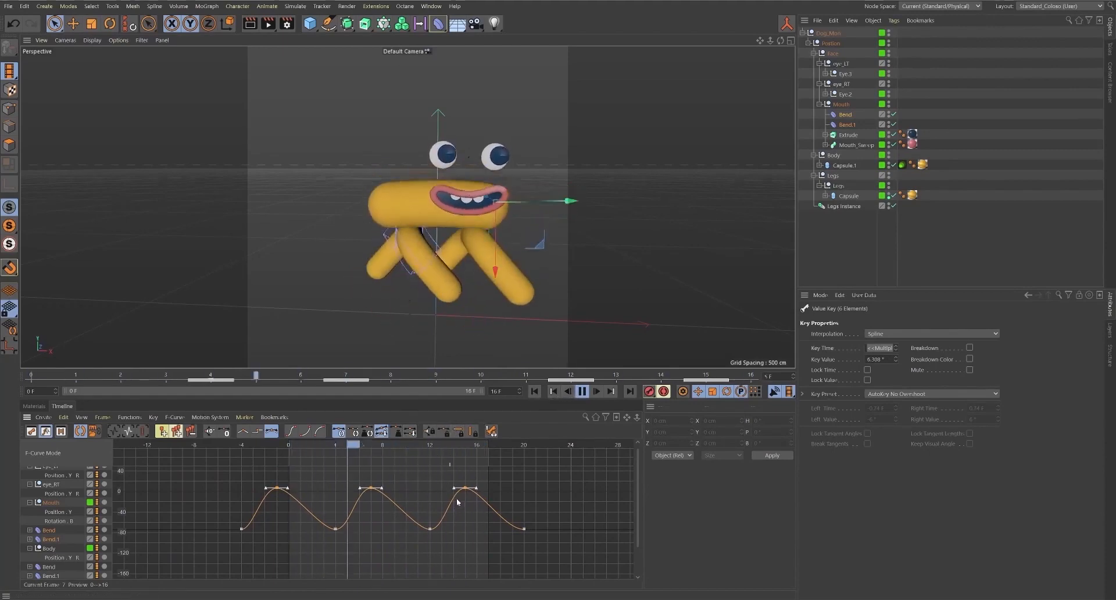
left_click_drag(465, 488, 463, 505)
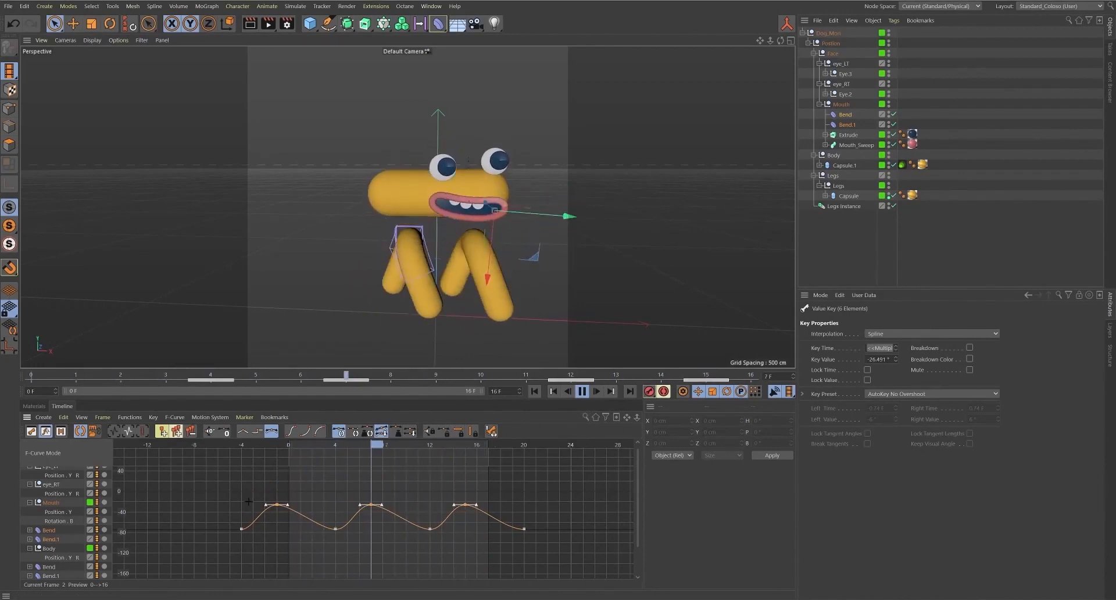
- Shift all Strength keys of both mouth Bends one frame later and preview the offset
left_click_drag(197, 484, 602, 576)
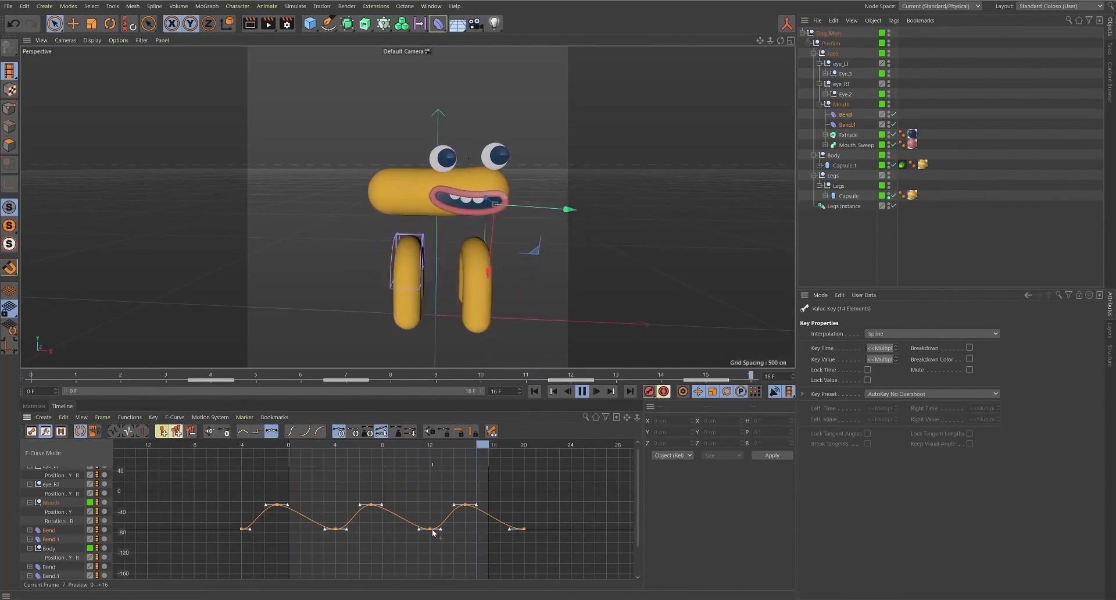
left_click_drag(431, 529, 445, 530)
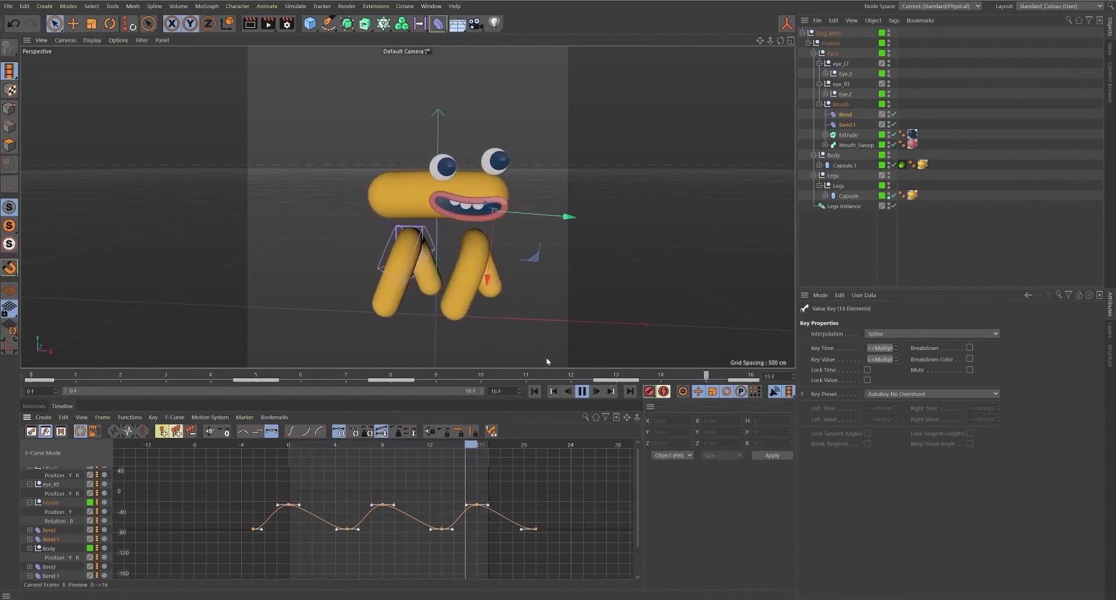
left_click(566, 336)
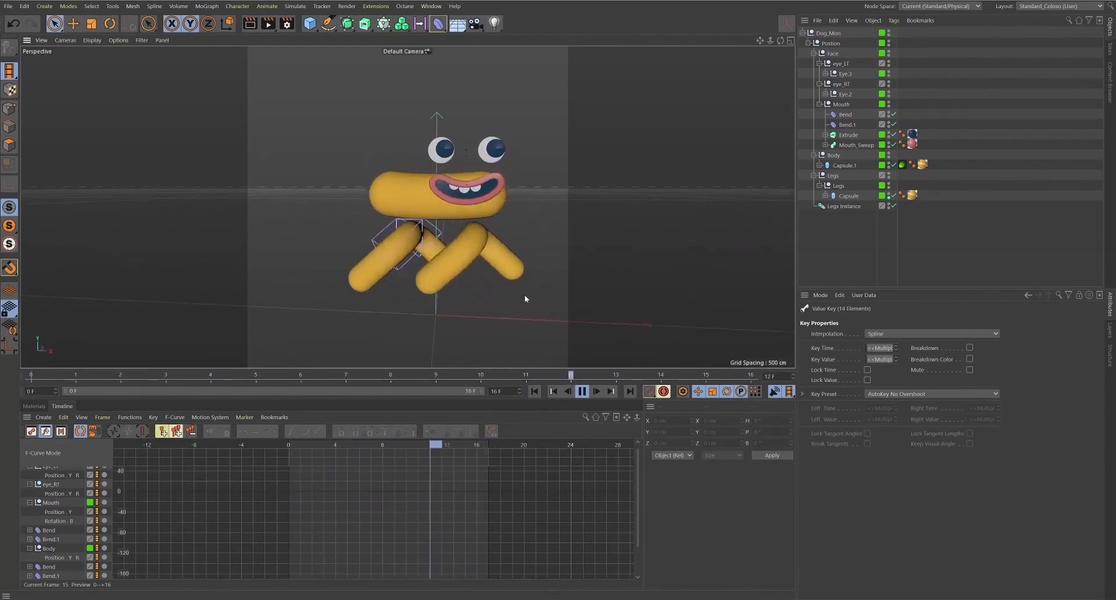
left_click(586, 397)
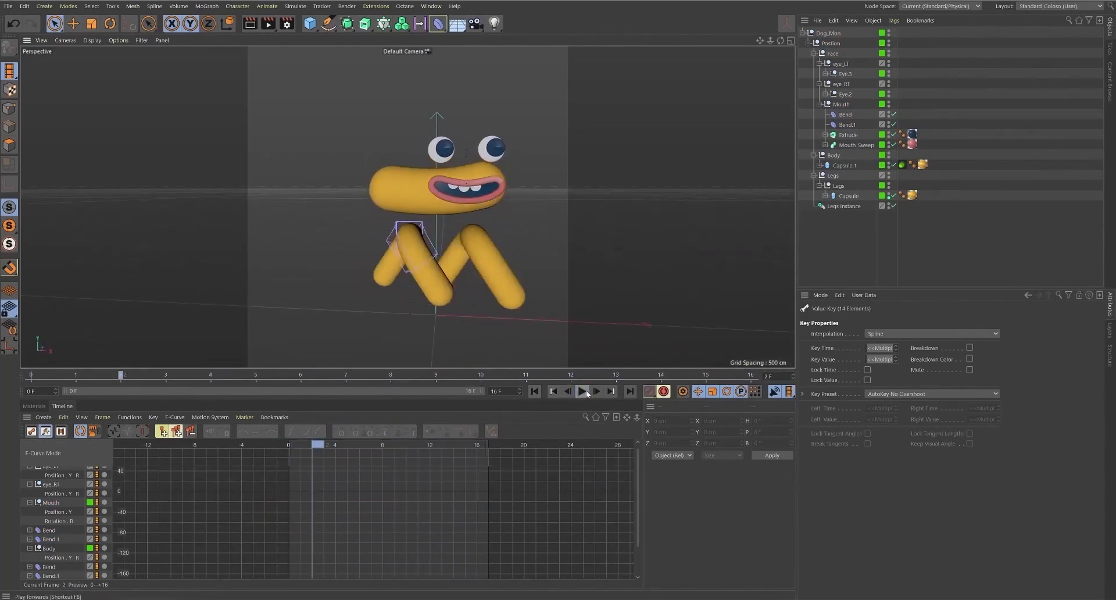
- Raise the lower Strength keys of both mouth Bends to about -56°
left_click(842, 116)
left_click(846, 125, "shift")
left_click_drag(395, 531, 289, 541)
left_click_drag(210, 558, 577, 518)
left_click_drag(216, 516, 556, 565)
left_click_drag(444, 529, 450, 519)
- Play the walk cycle and orbit around the character to examine the leg, body, eye and mouth motion
left_click(585, 392)
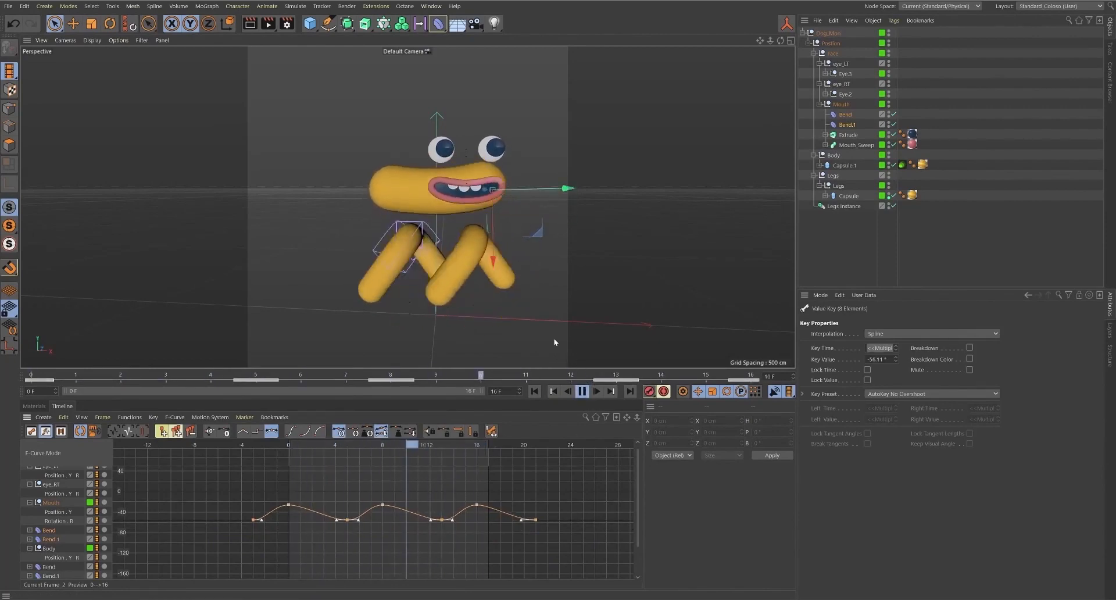
left_click_drag(546, 299, 567, 278, "alt")
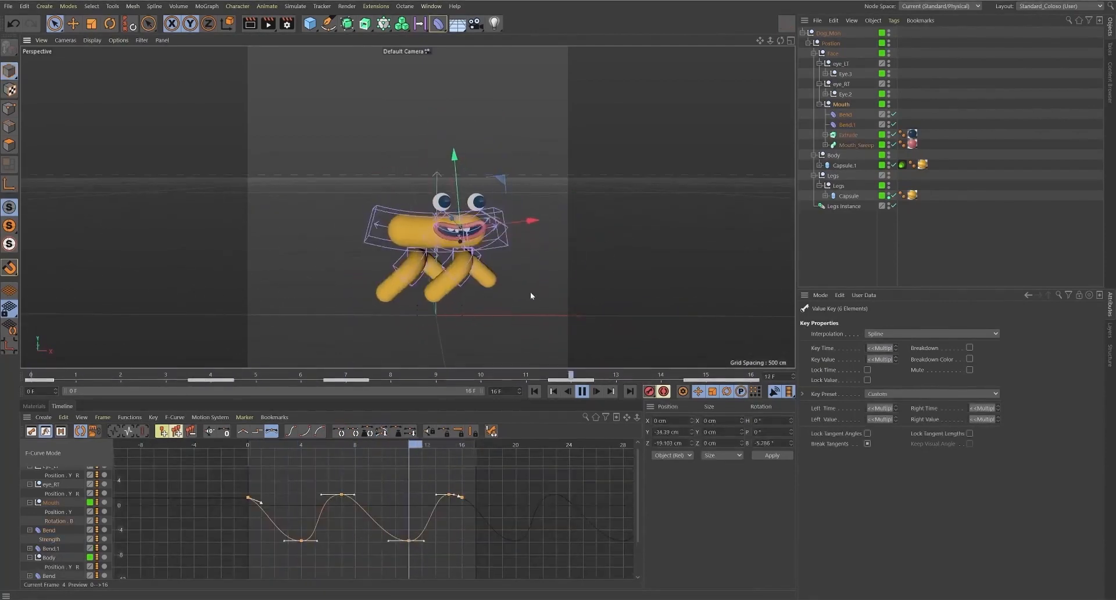
right_click_drag(538, 299, 526, 259, "alt")
left_click_drag(526, 259, 546, 259, "alt")
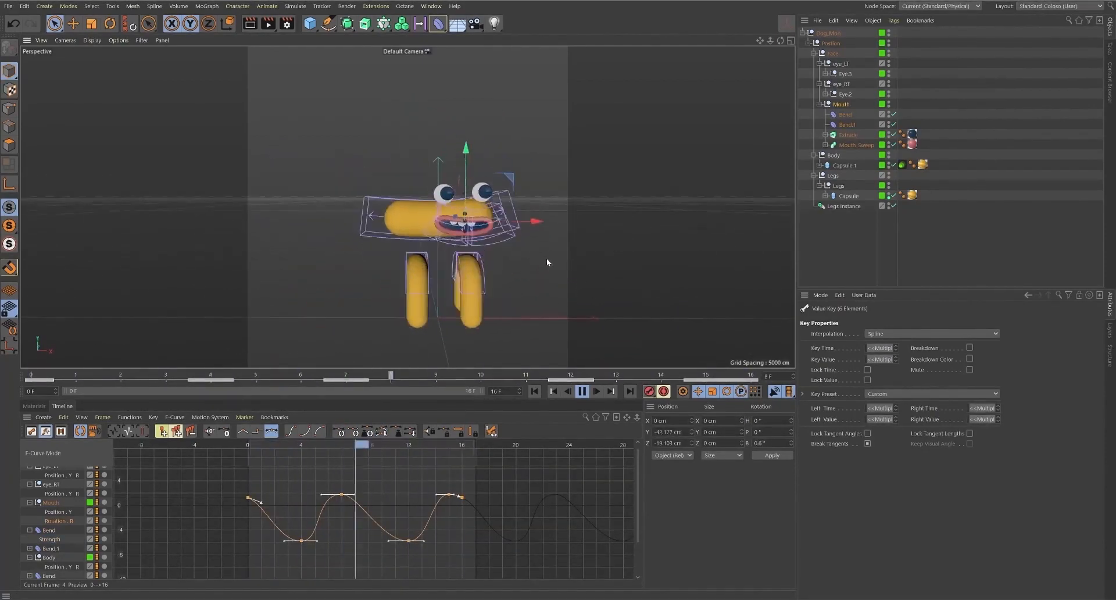
right_click_drag(547, 260, 535, 237, "alt")
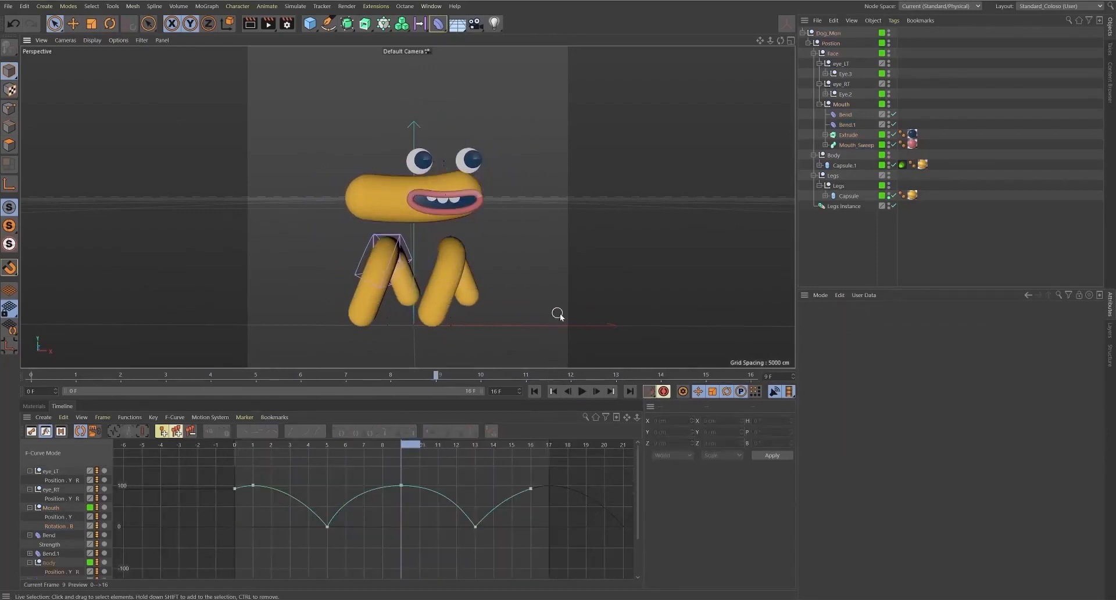
right_click_drag(545, 332, 512, 334, "alt")
left_click_drag(512, 334, 565, 341, "alt")
left_click(582, 393)
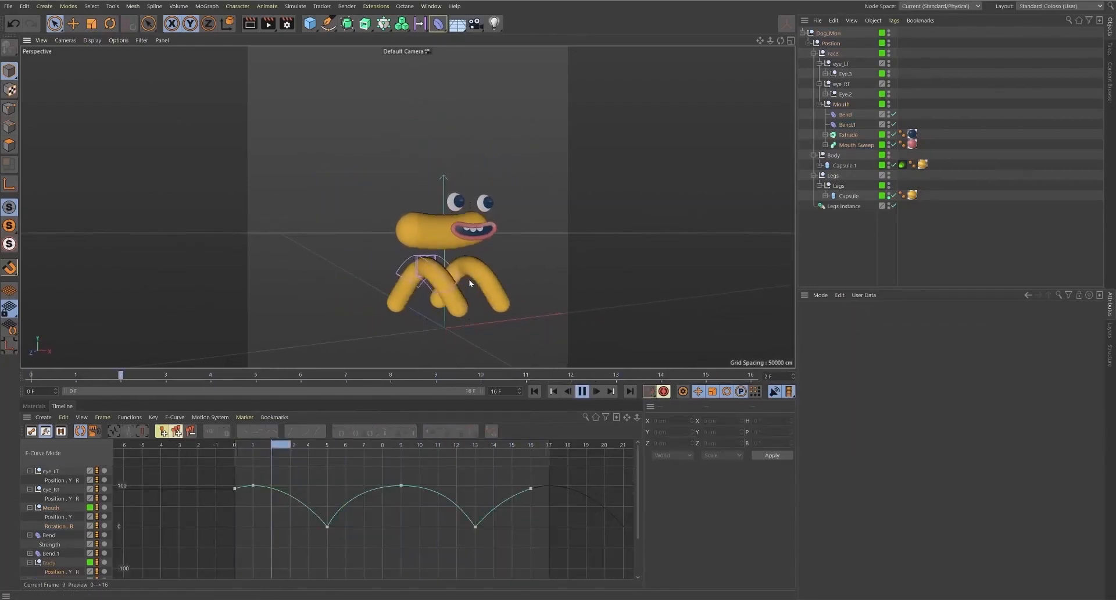
right_click_drag(477, 289, 527, 256, "alt")
left_click_drag(528, 256, 484, 291, "alt")
right_click_drag(484, 291, 489, 271, "alt")
left_click_drag(488, 272, 537, 288, "alt")
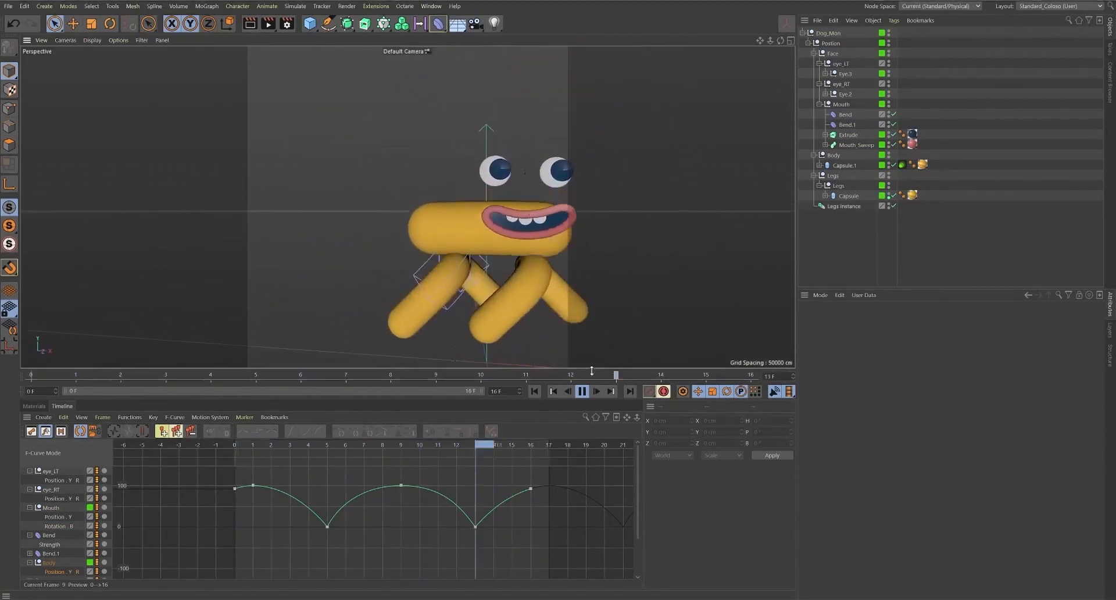
left_click(582, 391)
middle_click_drag(550, 294, 445, 281, "alt")
right_click_drag(453, 247, 435, 291, "alt")
middle_click_drag(429, 230, 449, 263, "alt")
left_click_drag(446, 278, 456, 269, "alt")
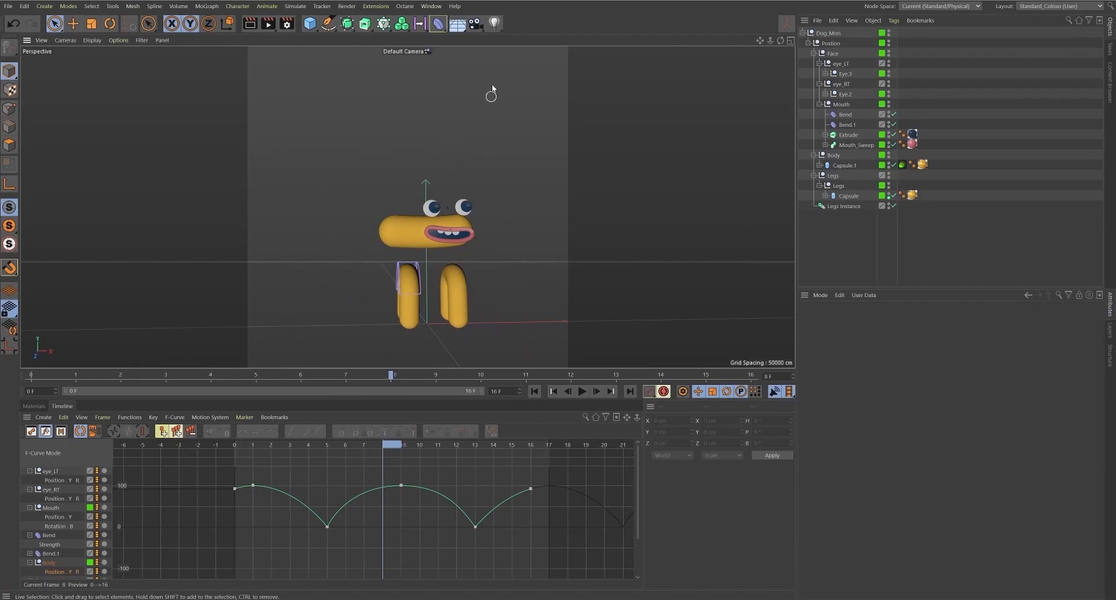
- Examine the dog's body capsule, leg capsule and Legs Instance from several angles
left_click(437, 23)
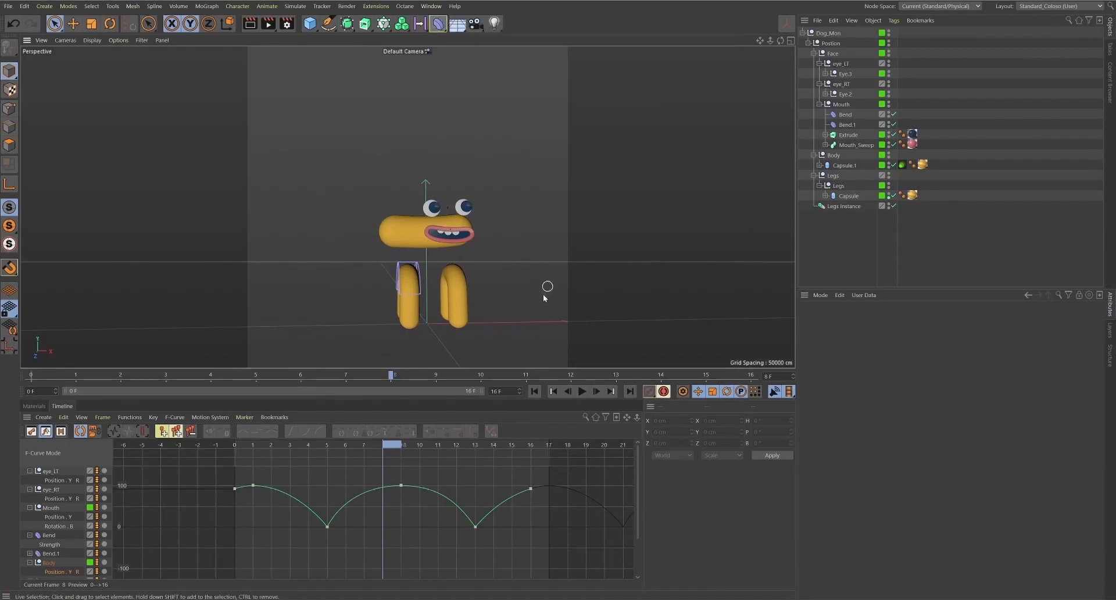
left_click_drag(432, 297, 418, 259, "alt")
right_click_drag(418, 259, 457, 237, "alt")
left_click_drag(462, 262, 433, 238, "alt")
left_click(390, 218)
left_click(457, 299)
left_click(406, 334)
mouse_move(464, 330)
left_mouse_down("alt")
mouse_move(556, 325)
mouse_move(472, 323)
left_mouse_up("alt")
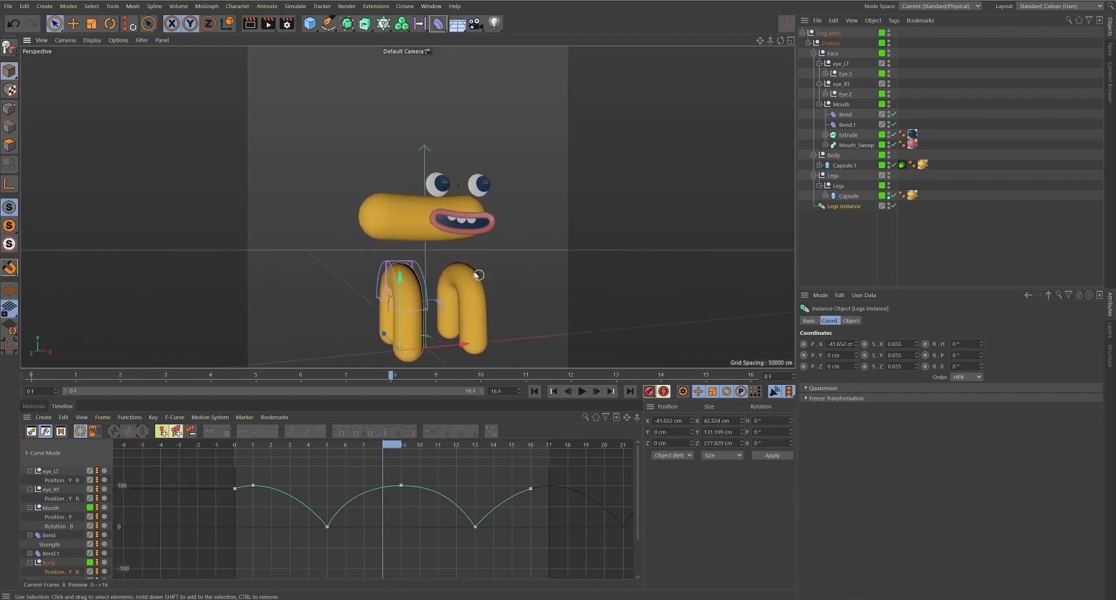
left_click_drag(496, 312, 558, 262, "alt")
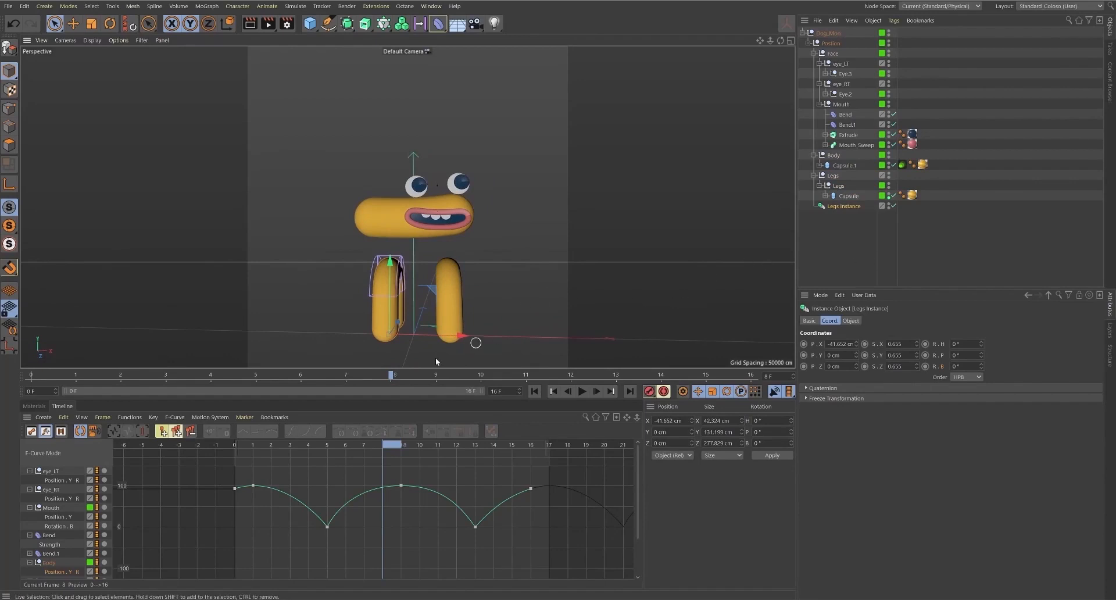
- Scrub through the walk cycle and examine the body, face and leg deformation from close up and different angles
left_click(29, 377)
left_click_drag(29, 376, 300, 386)
key("g")
key("g")
scroll(405, 190, "up", 5)
scroll(393, 294, "down", 4)
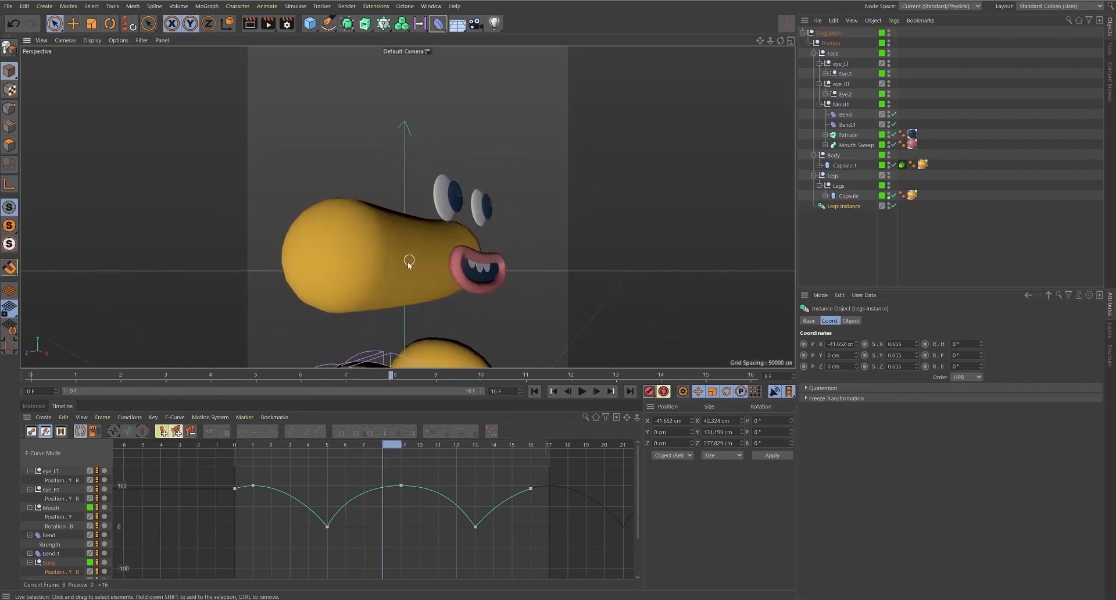
left_click(393, 295)
scroll(284, 342, "up", 3)
left_click_drag(395, 379, 11, 393)
right_click_drag(442, 205, 332, 207, "alt")
middle_click_drag(448, 326, 472, 237, "alt")
left_click_drag(494, 245, 478, 276, "alt")
left_click_drag(146, 378, 28, 380)
left_click_drag(463, 332, 447, 297, "alt")
middle_click_drag(391, 276, 439, 254, "alt")
left_click_drag(480, 298, 448, 189, "alt")
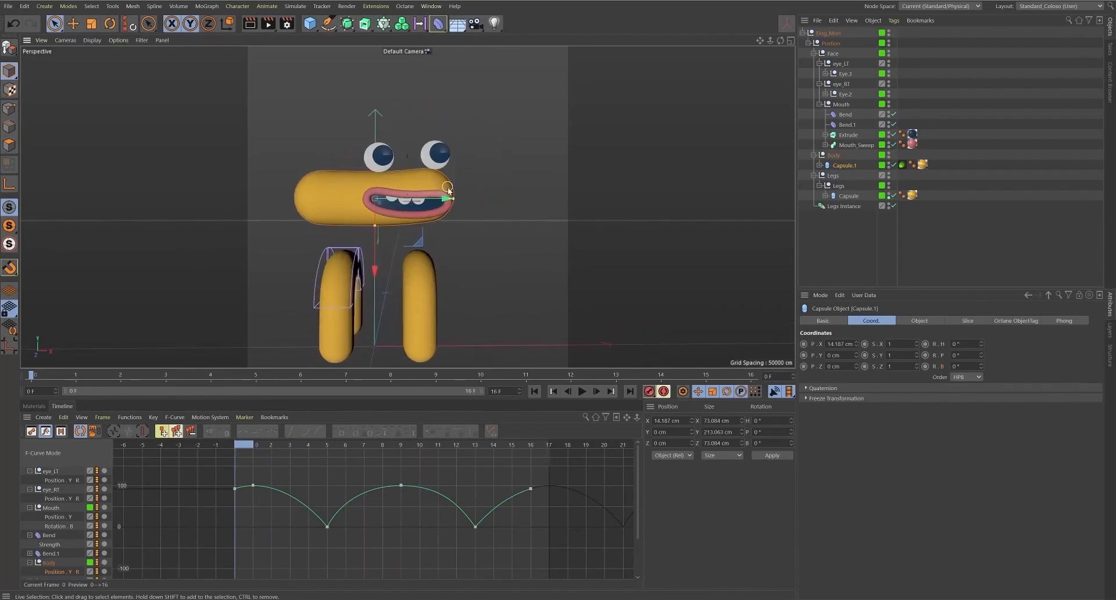
- Try to move the body's Position Y key at frame 5, and undo the move
left_click_drag(286, 565, 572, 484)
left_click(63, 416)
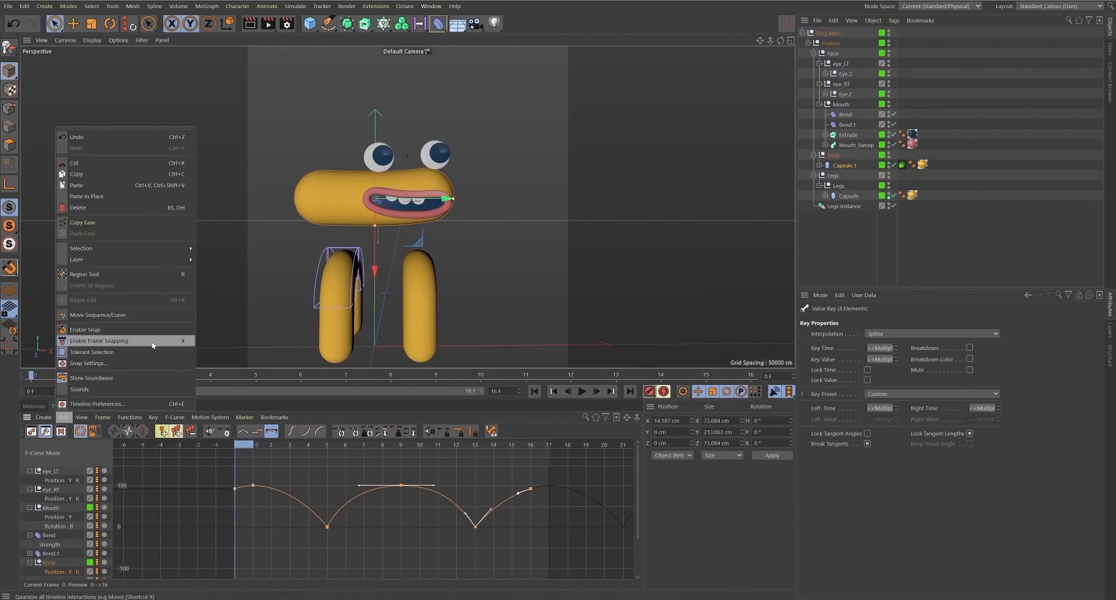
left_click(274, 546)
left_click_drag(309, 553, 308, 530)
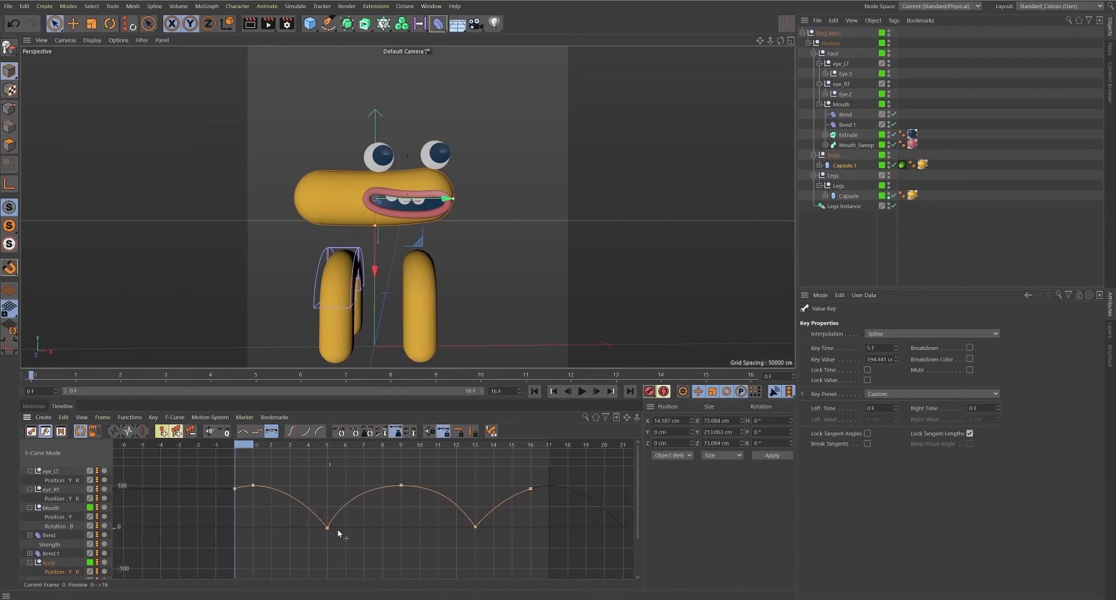
key("ctrl+z")
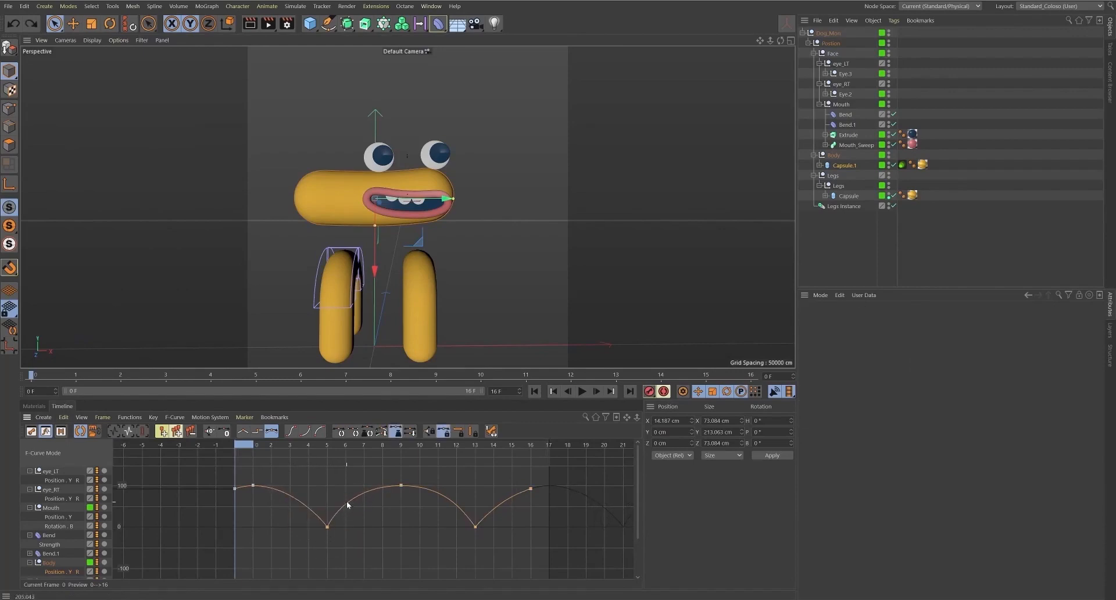
left_click(145, 417)
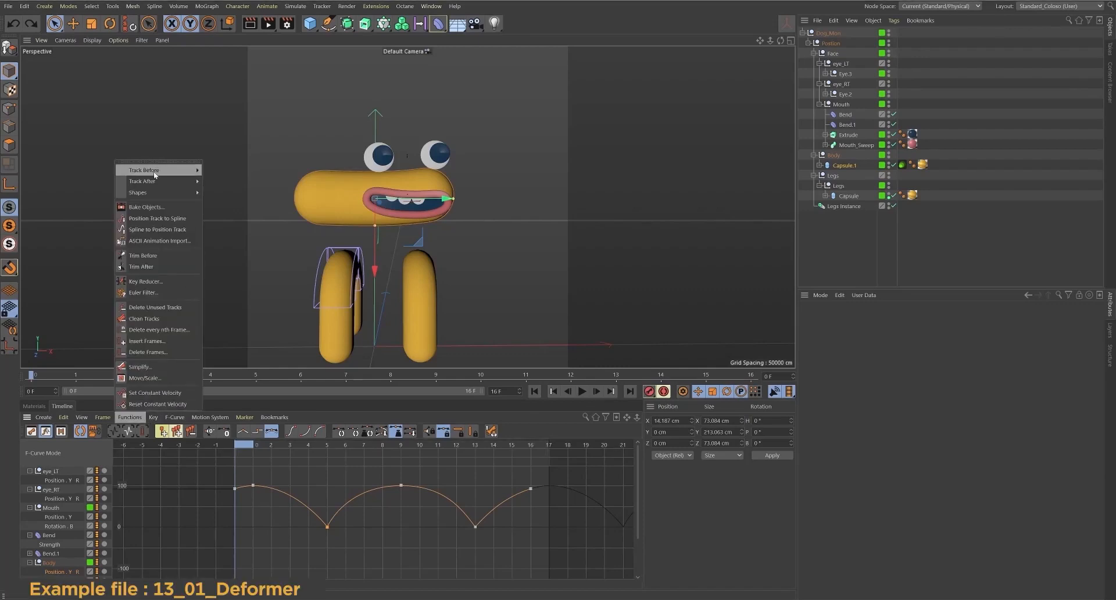
mouse_move(158, 182)
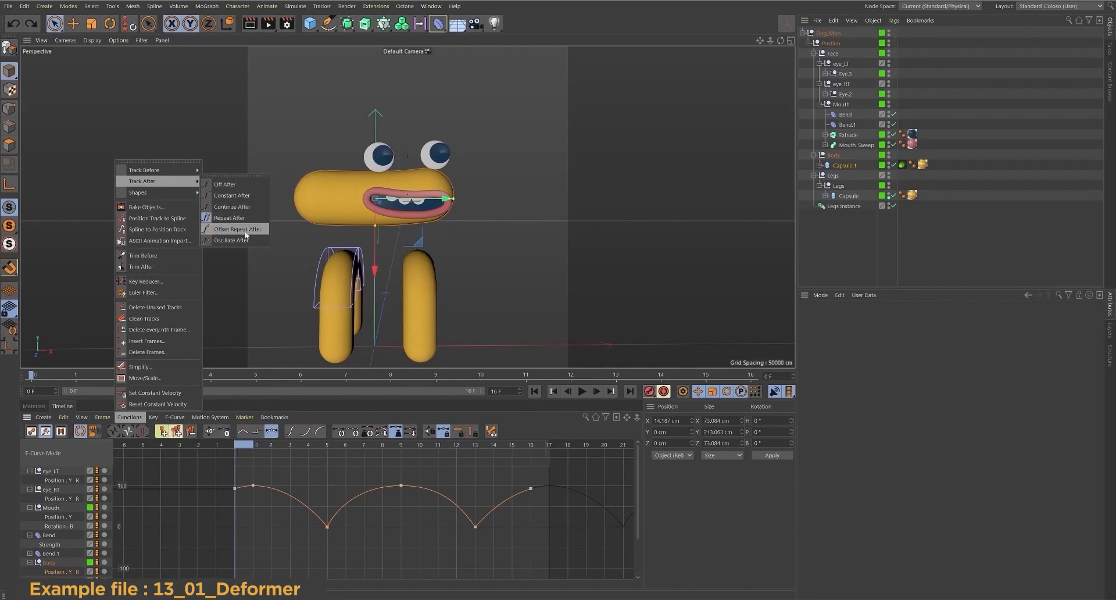
left_click(518, 537)
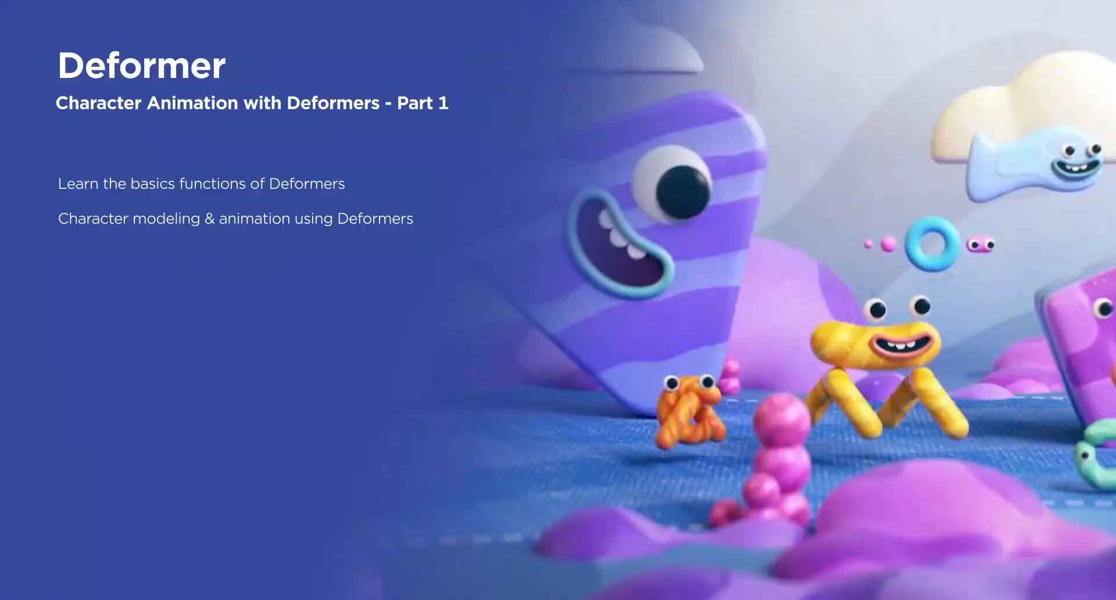